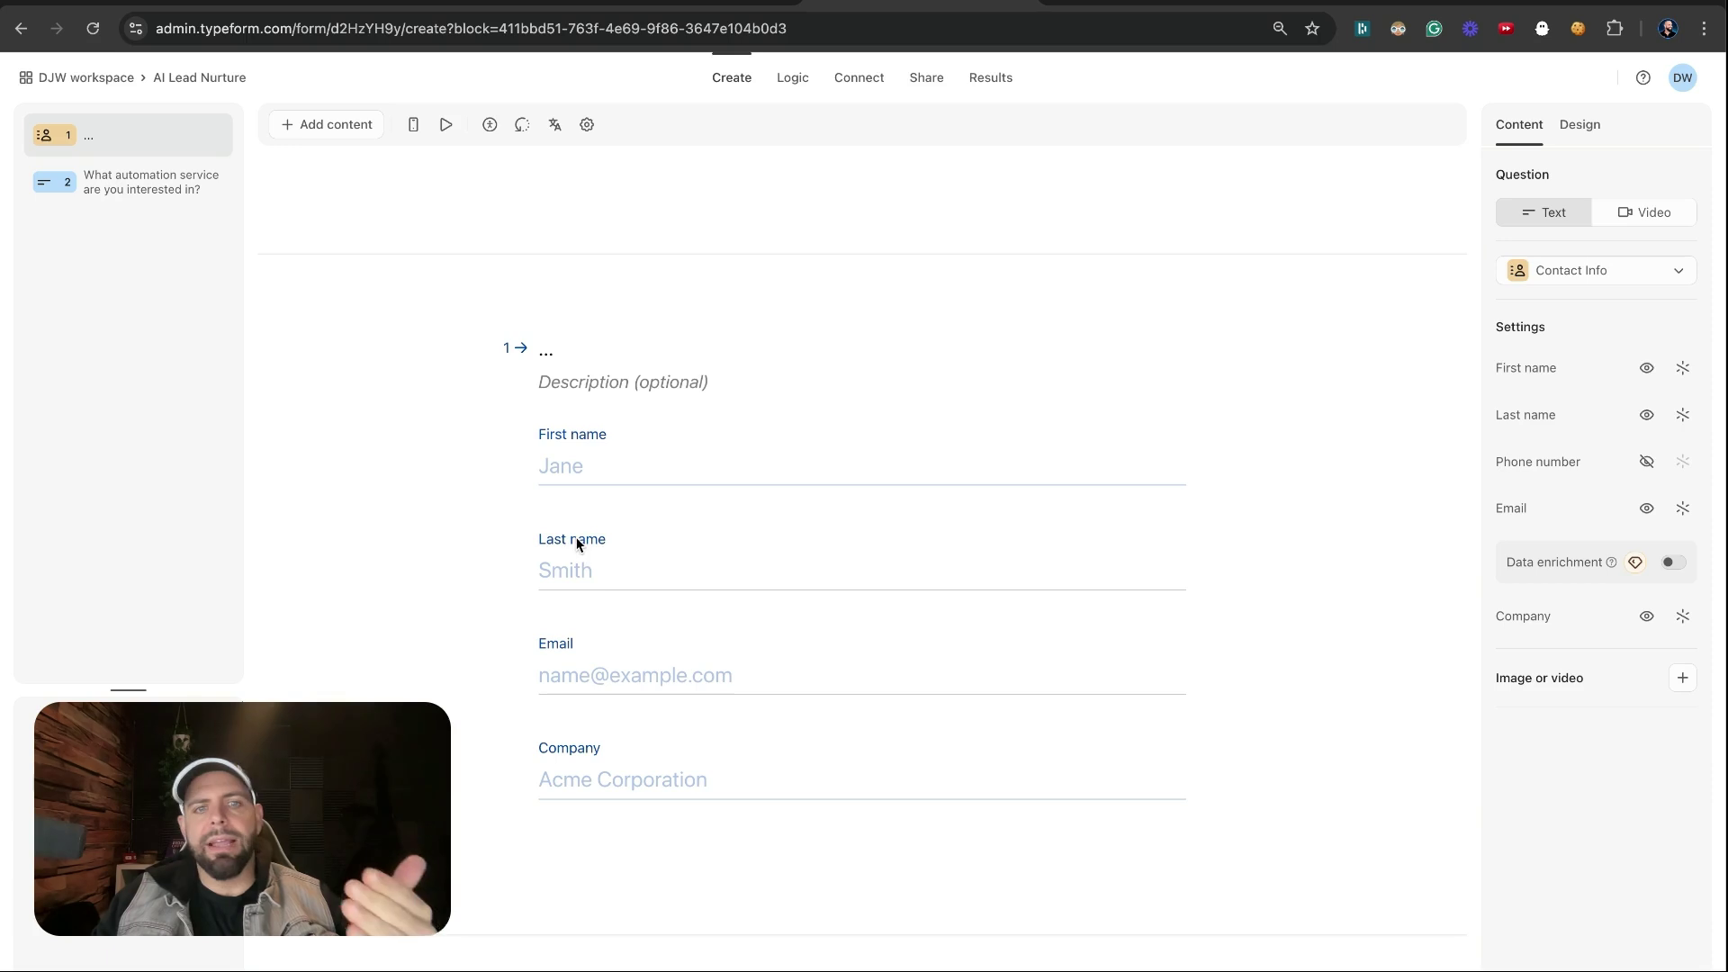
# Review the automation service question and select the form's public share link
pyautogui.click(147, 190)
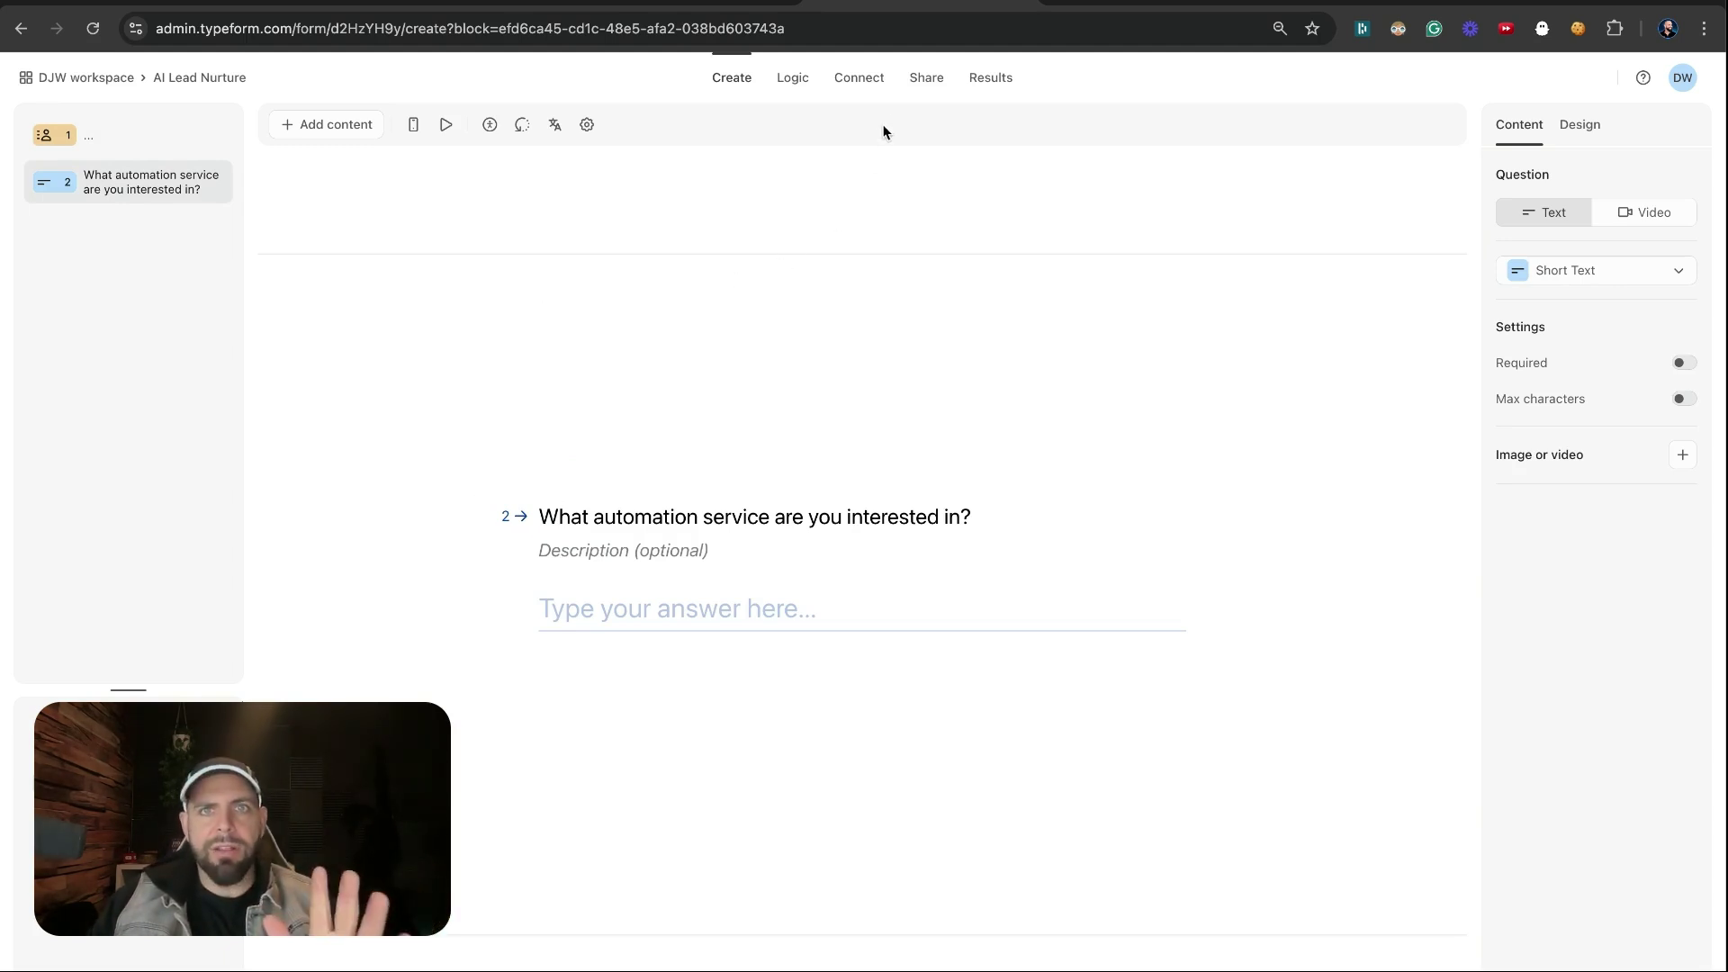
pyautogui.click(924, 79)
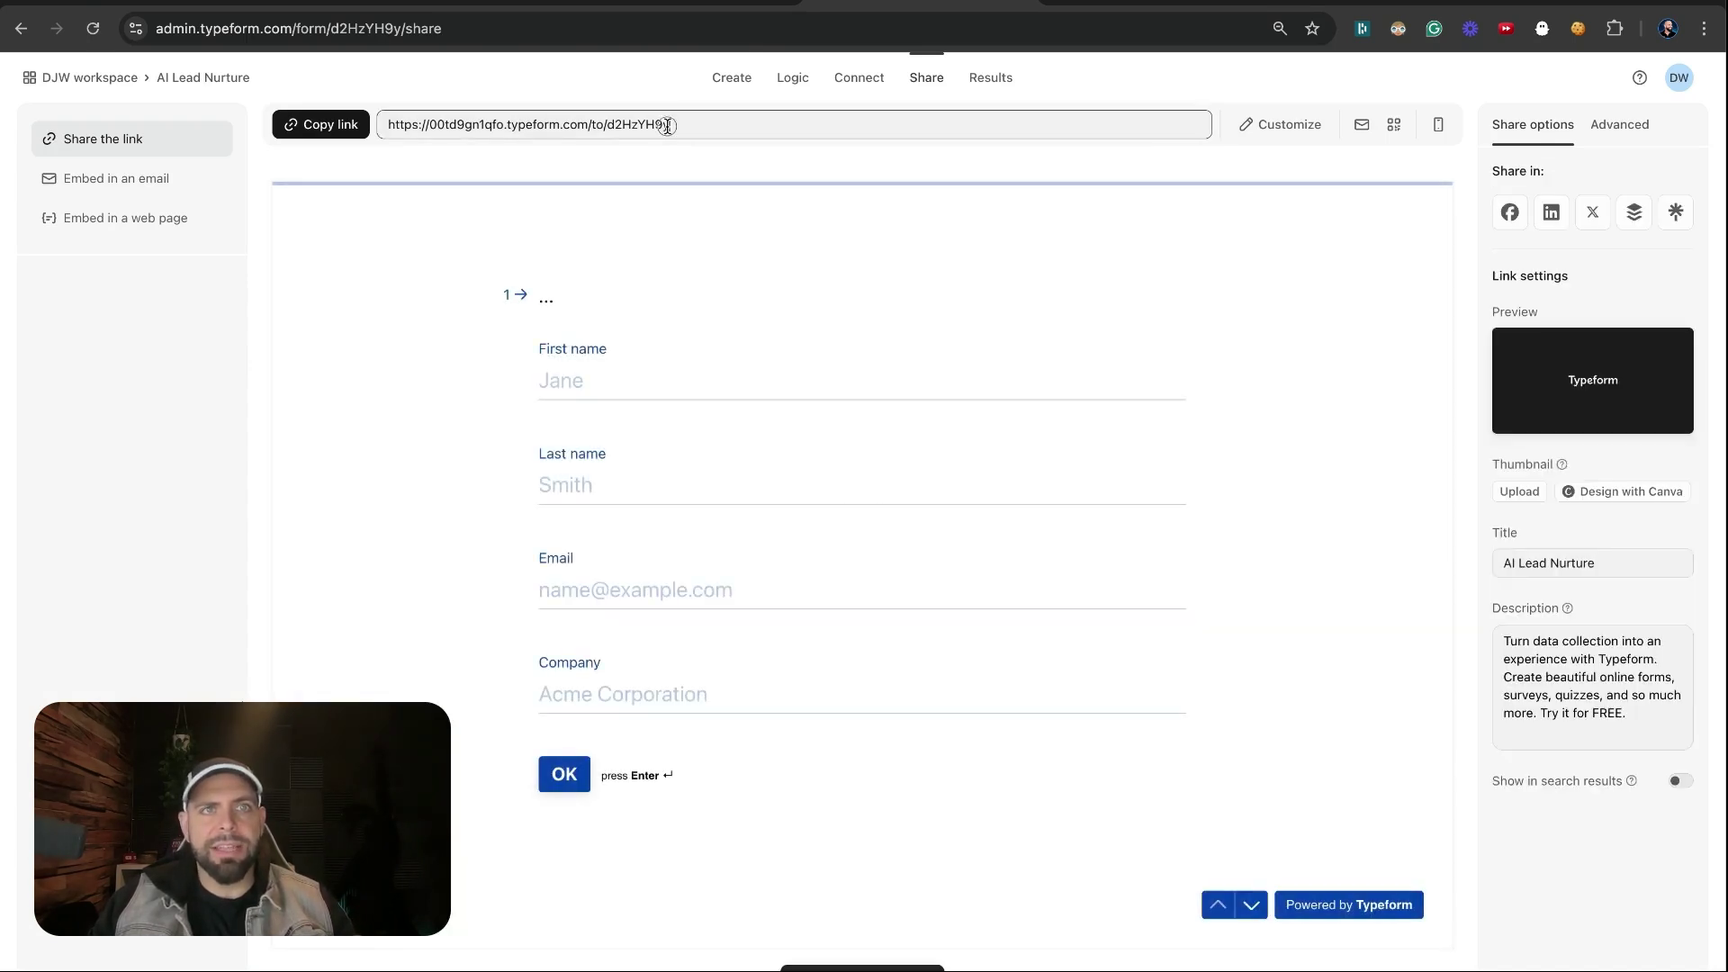
pyautogui.click(667, 126)
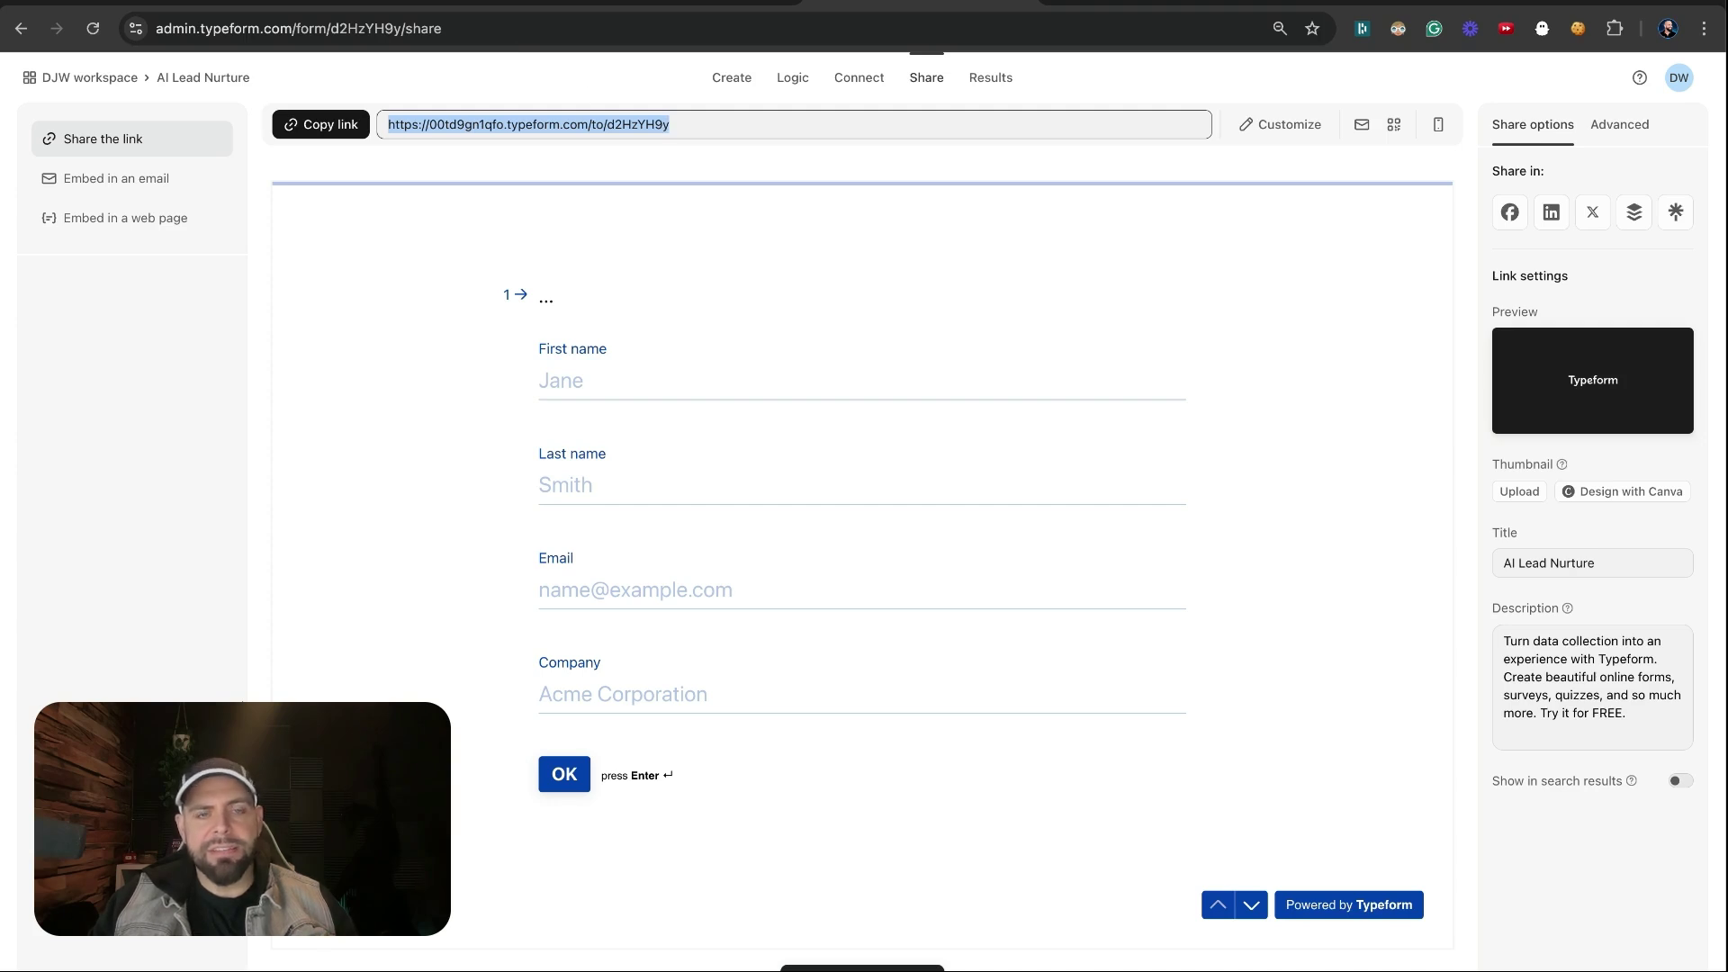
# Reload the live AI Lead Nurture form and return to the Make scenario
pyautogui.click(445, 8)
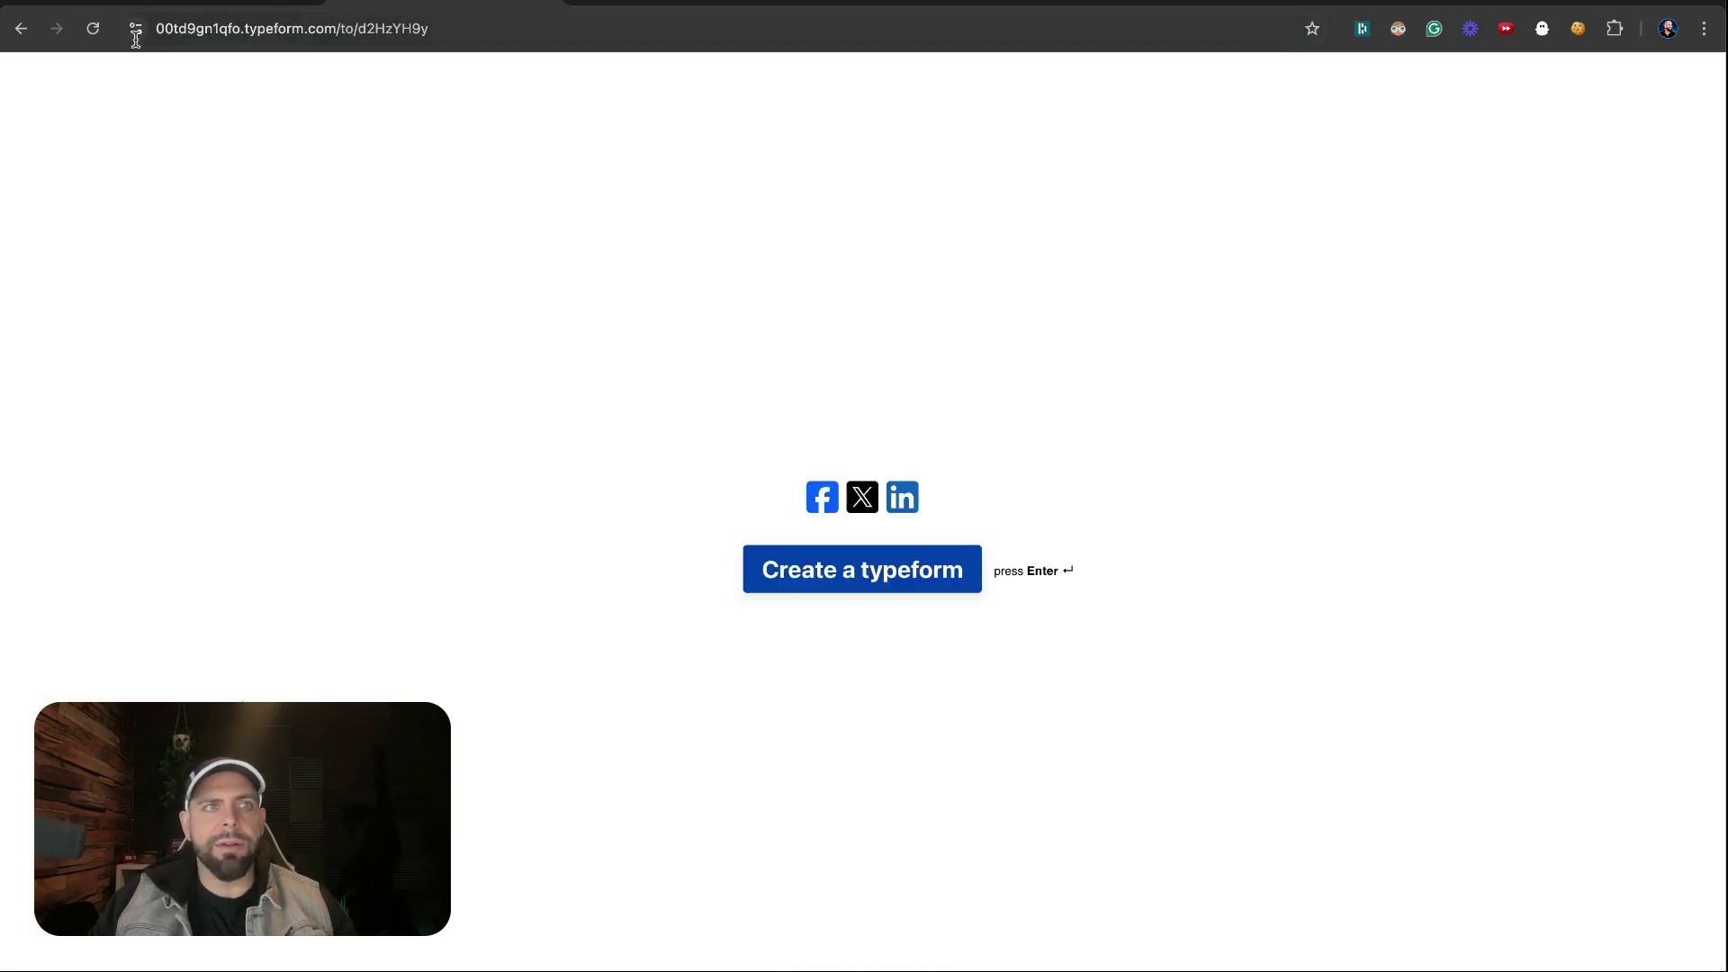
pyautogui.click(91, 29)
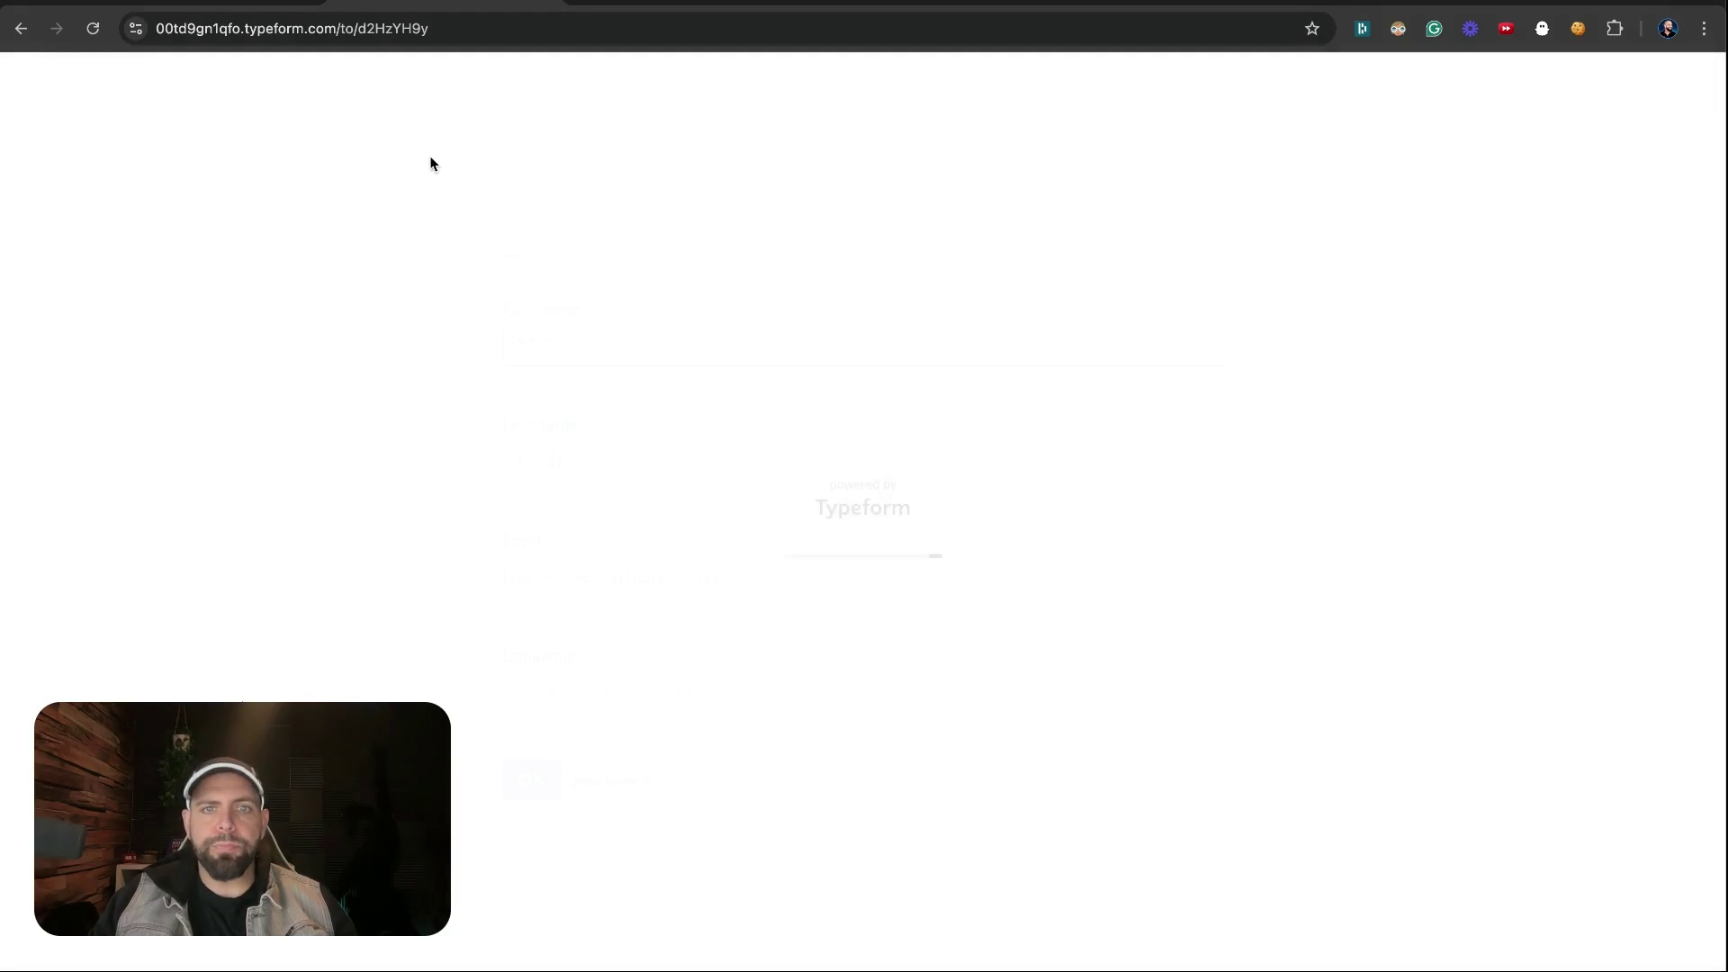
pyautogui.click(1078, 2)
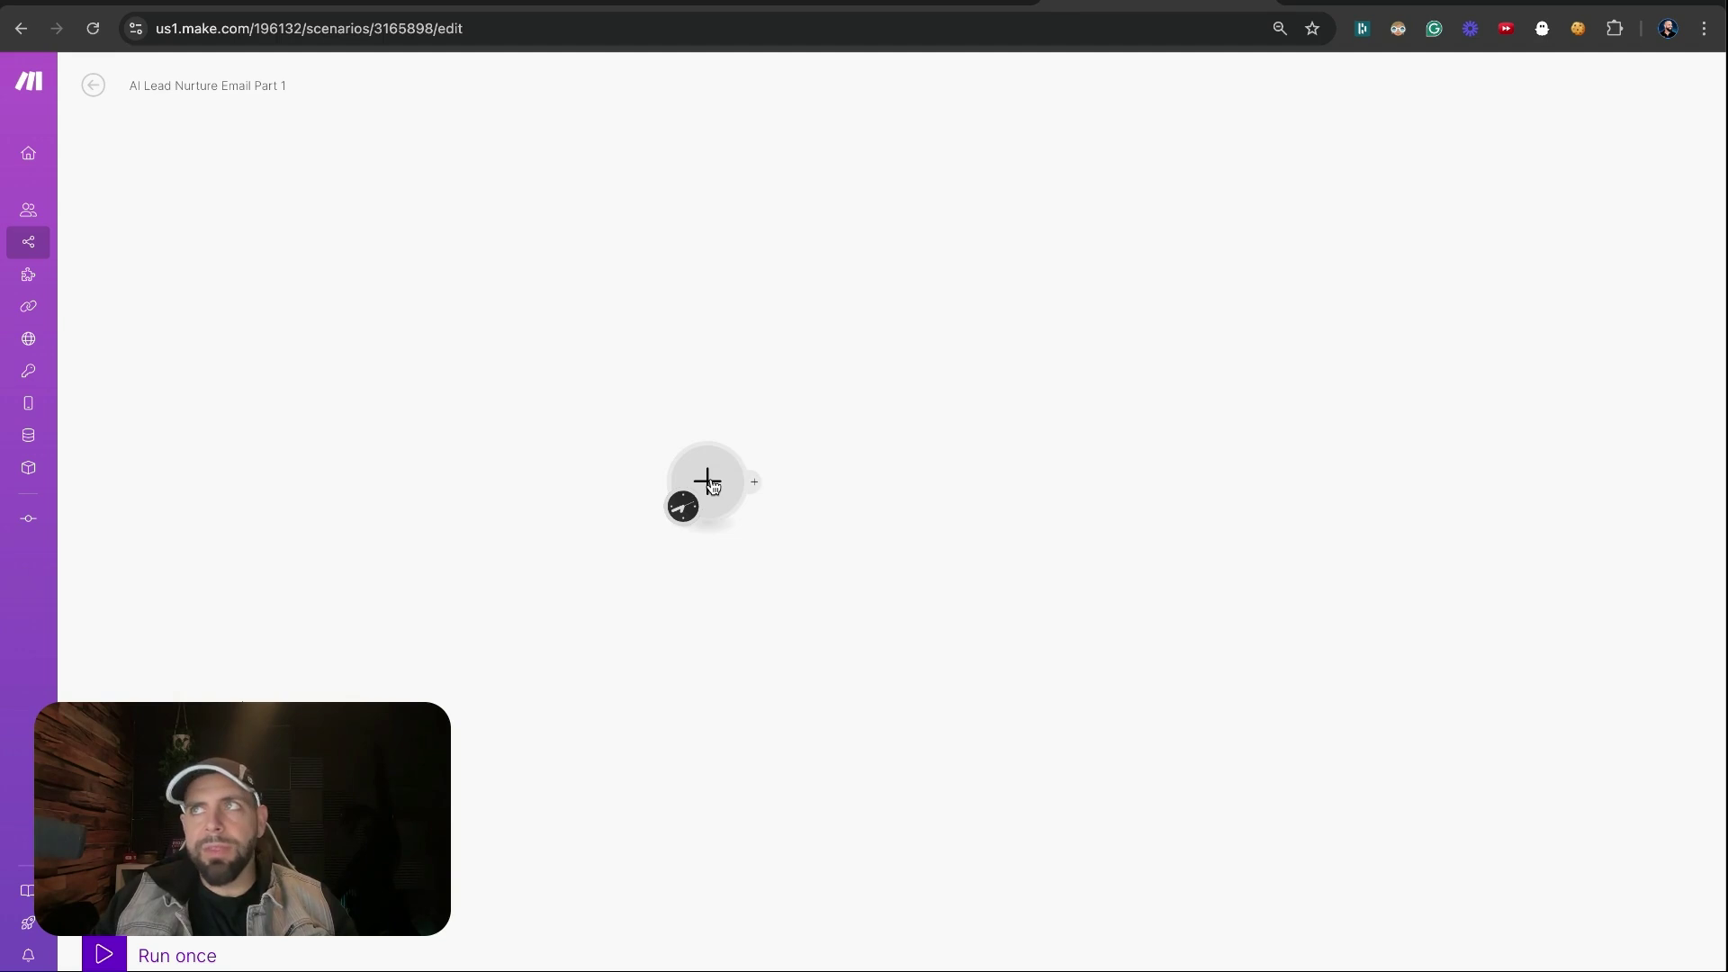
# Add a Typeform Watch Responses module as the scenario trigger
pyautogui.click(709, 484)
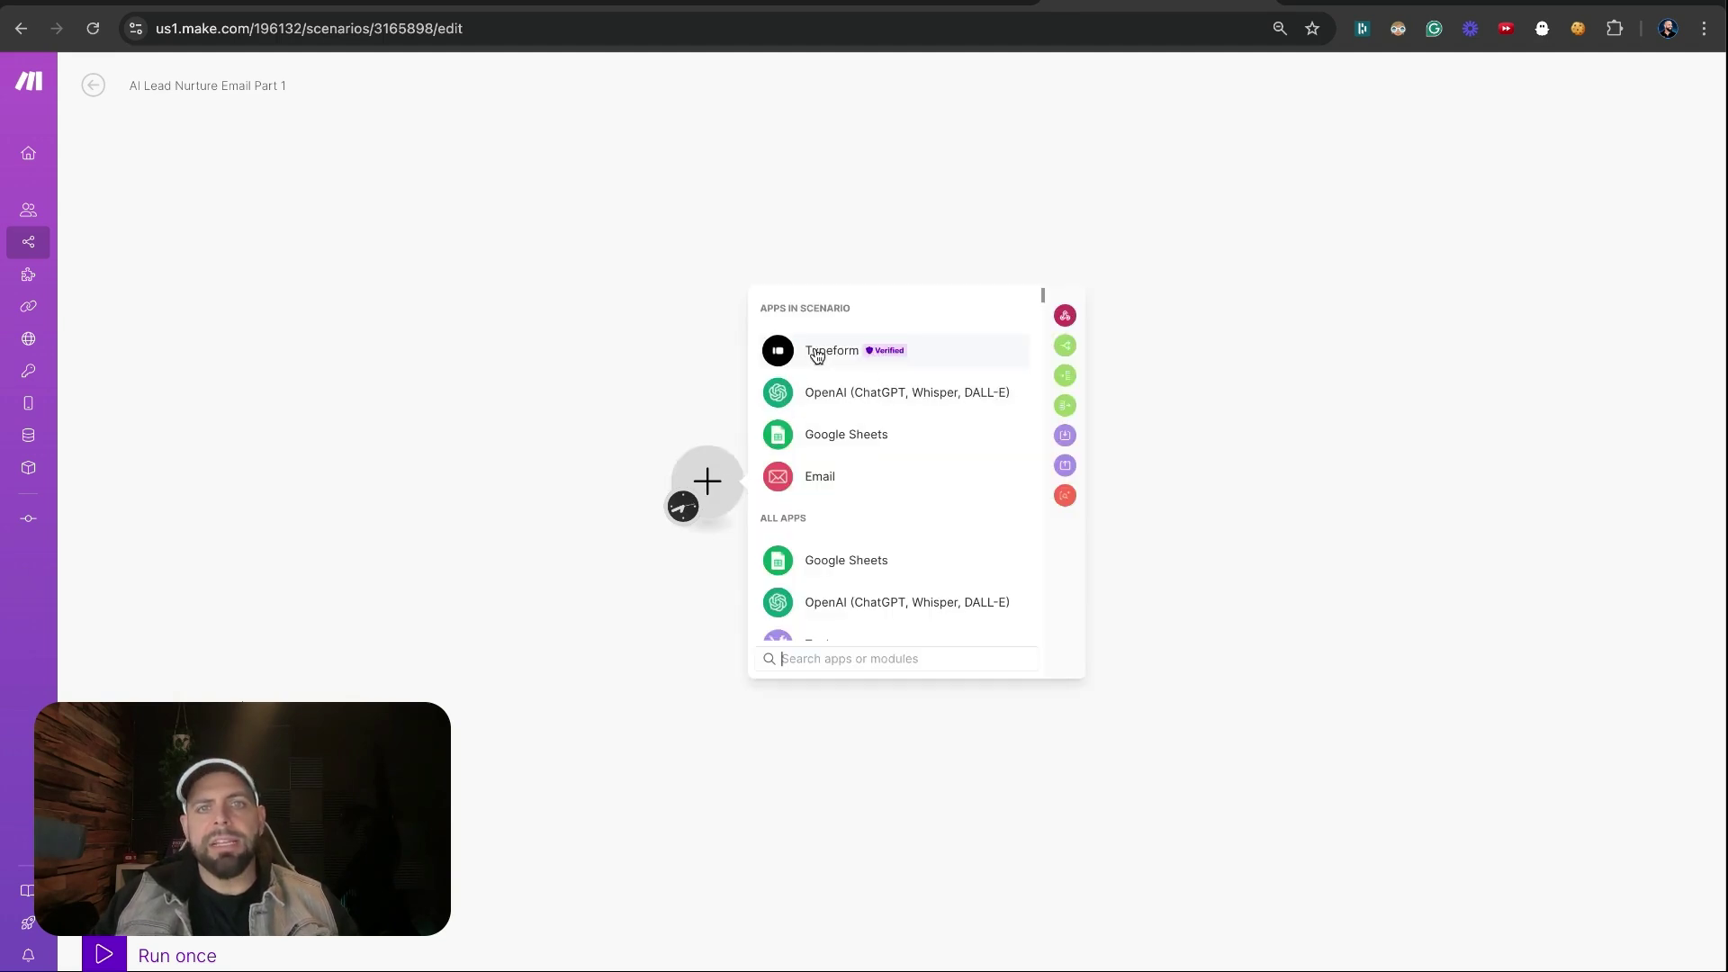
pyautogui.click(816, 353)
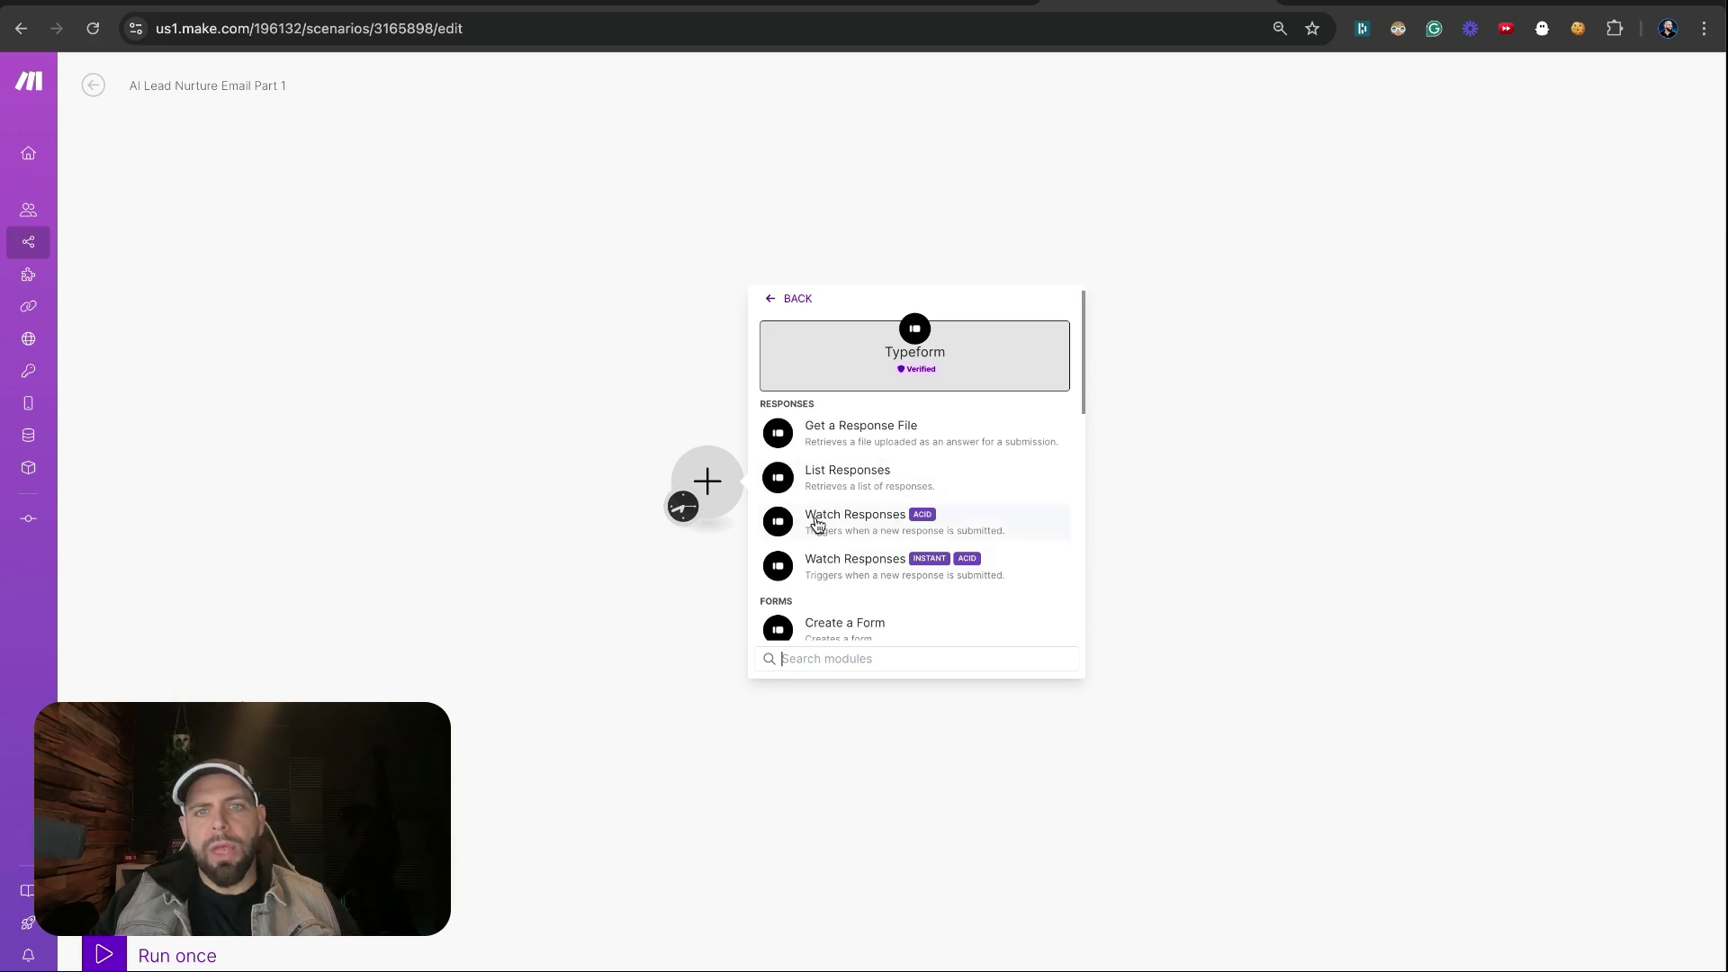
pyautogui.click(824, 562)
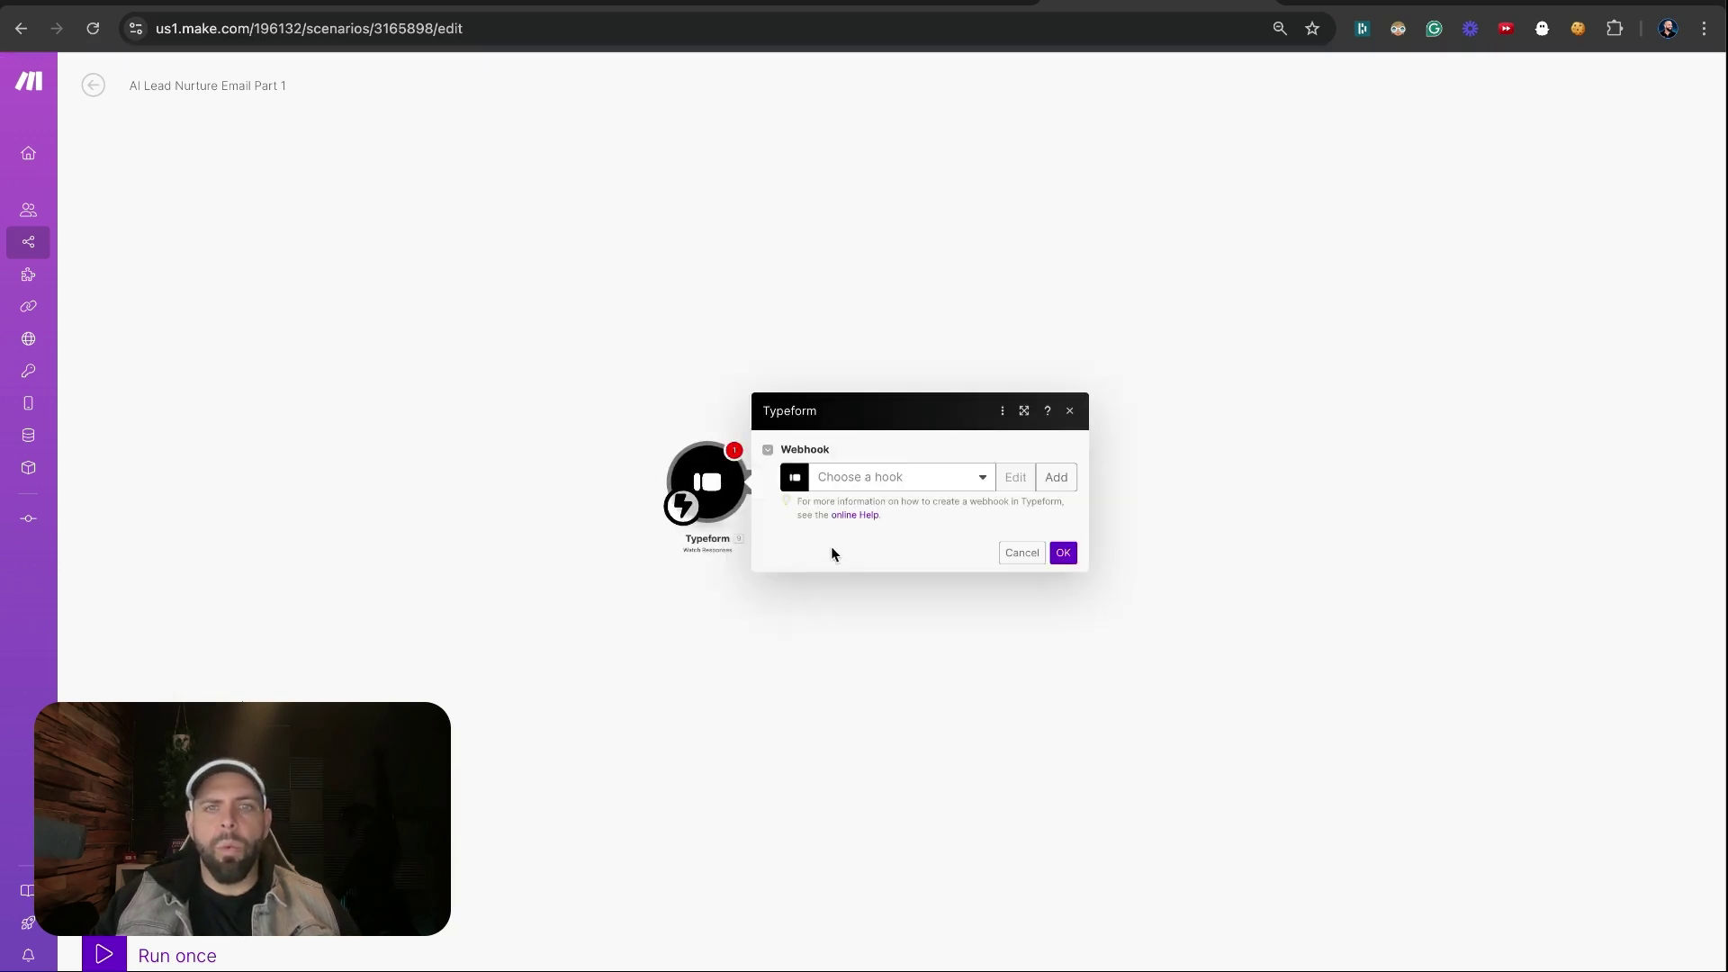
# Create webhook 'AI Lead Nurture Email Form' for the AI Lead Nurture form and confirm
pyautogui.click(1049, 479)
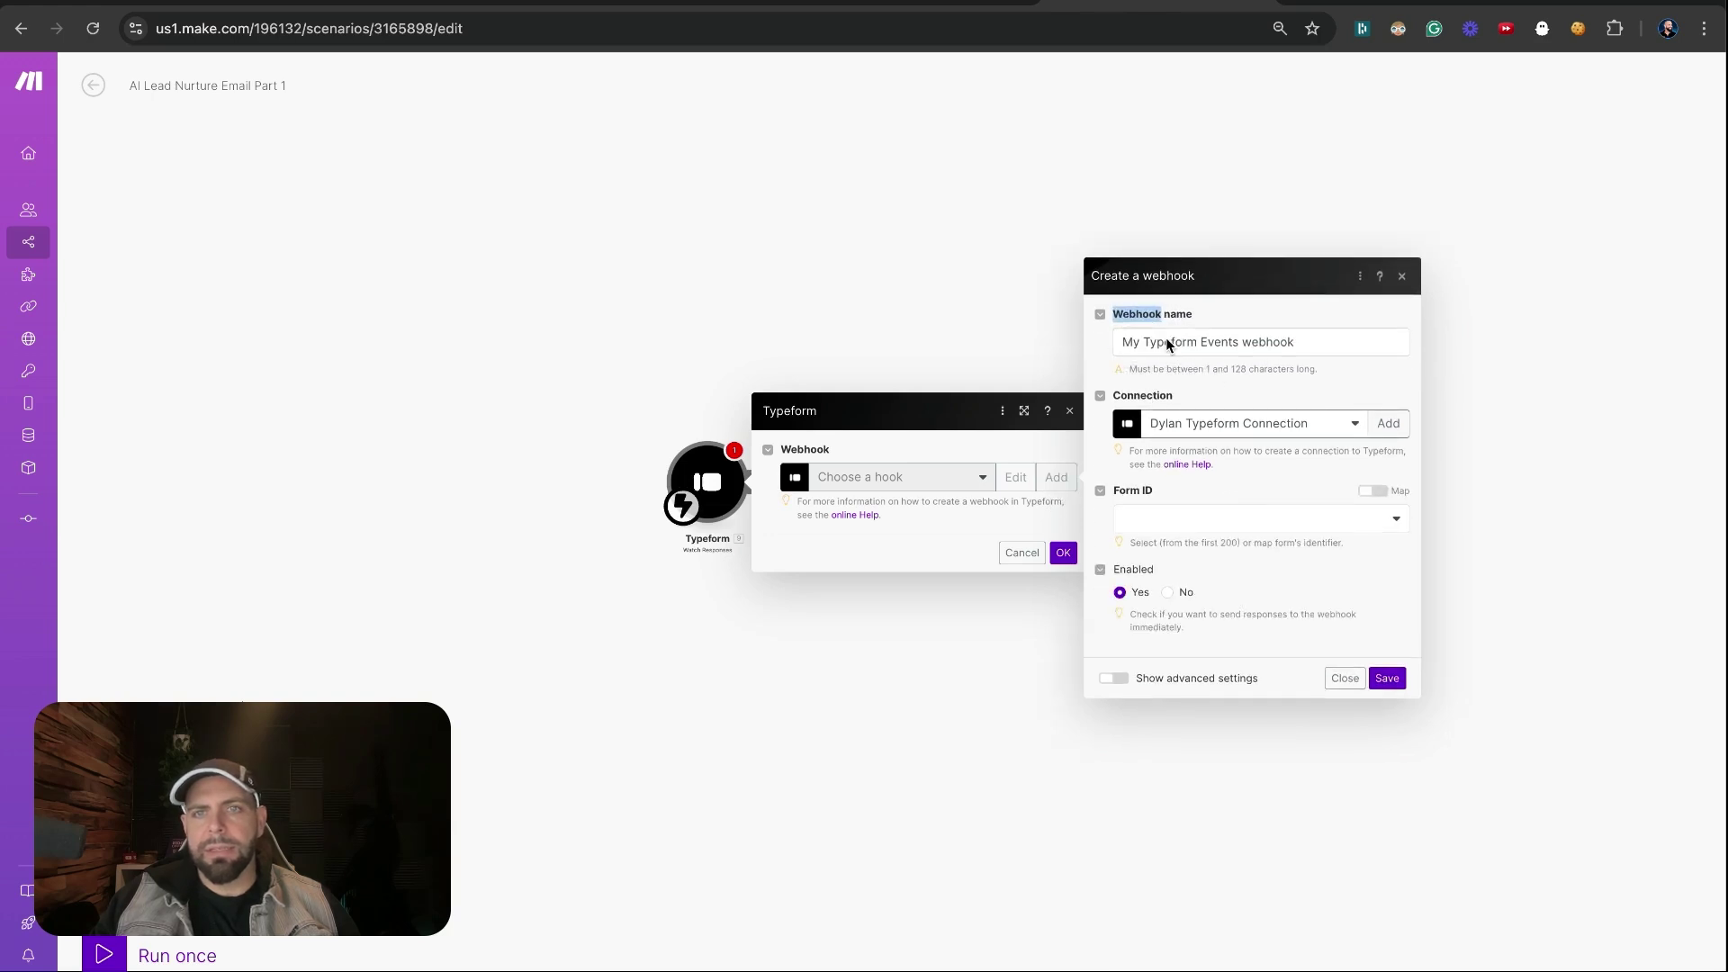
pyautogui.click(1166, 340)
pyautogui.tripleClick(1166, 340)
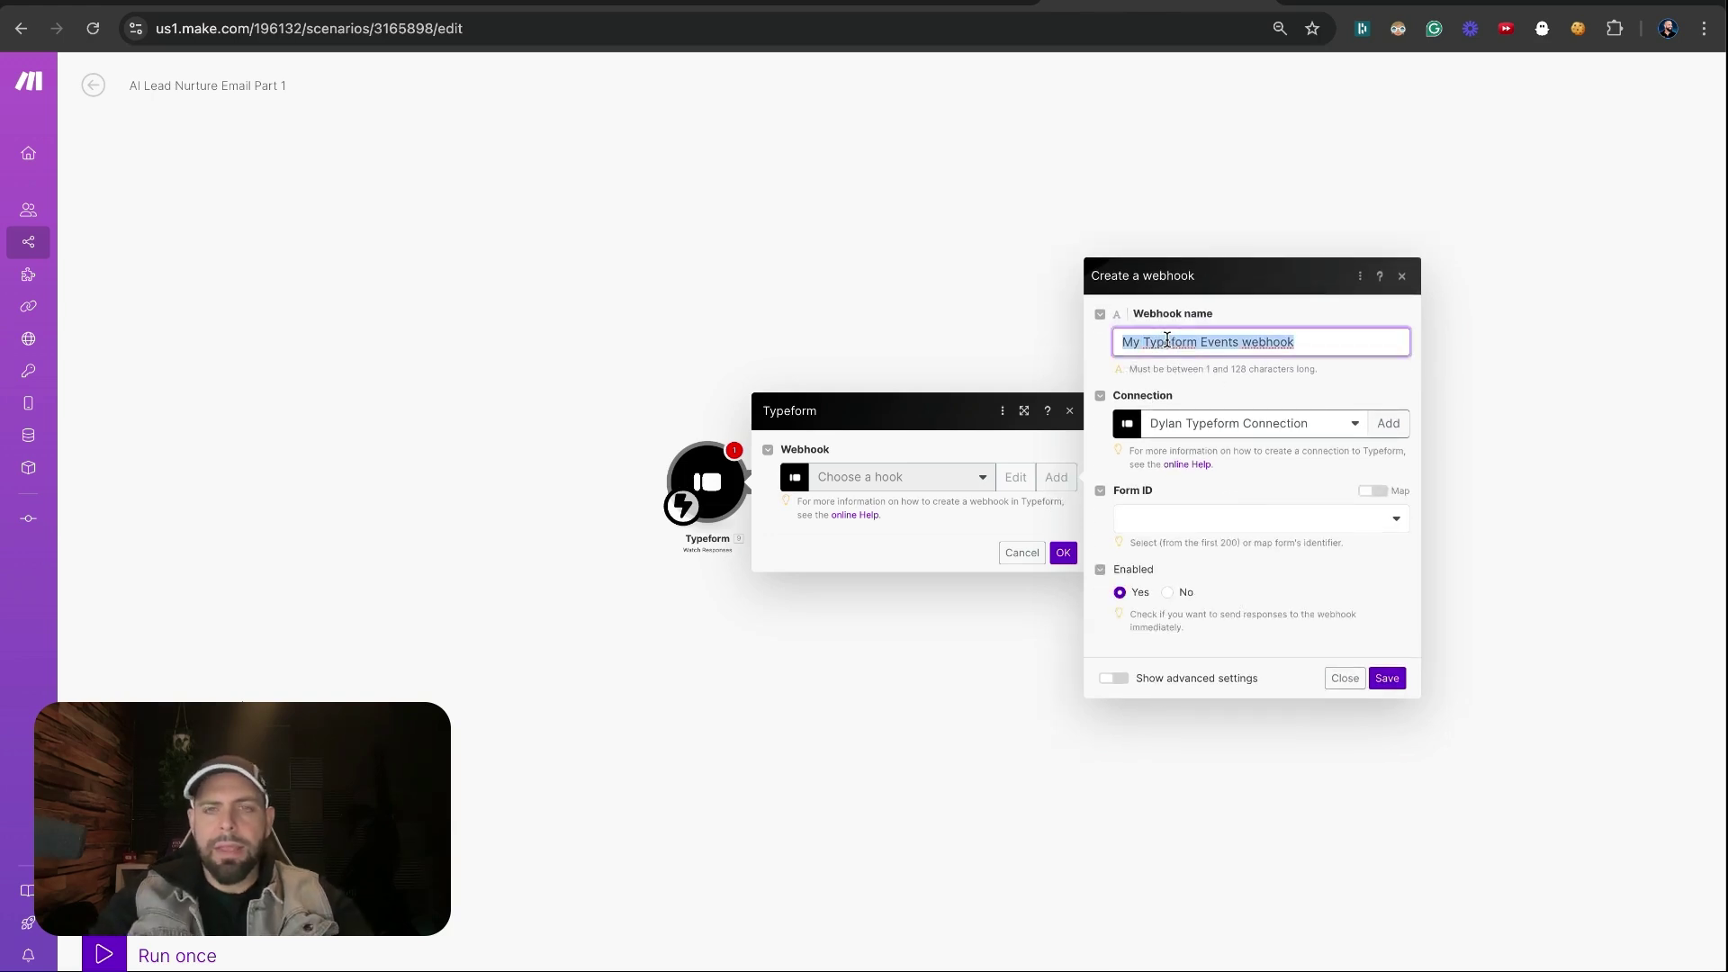
pyautogui.write('AI Lead')
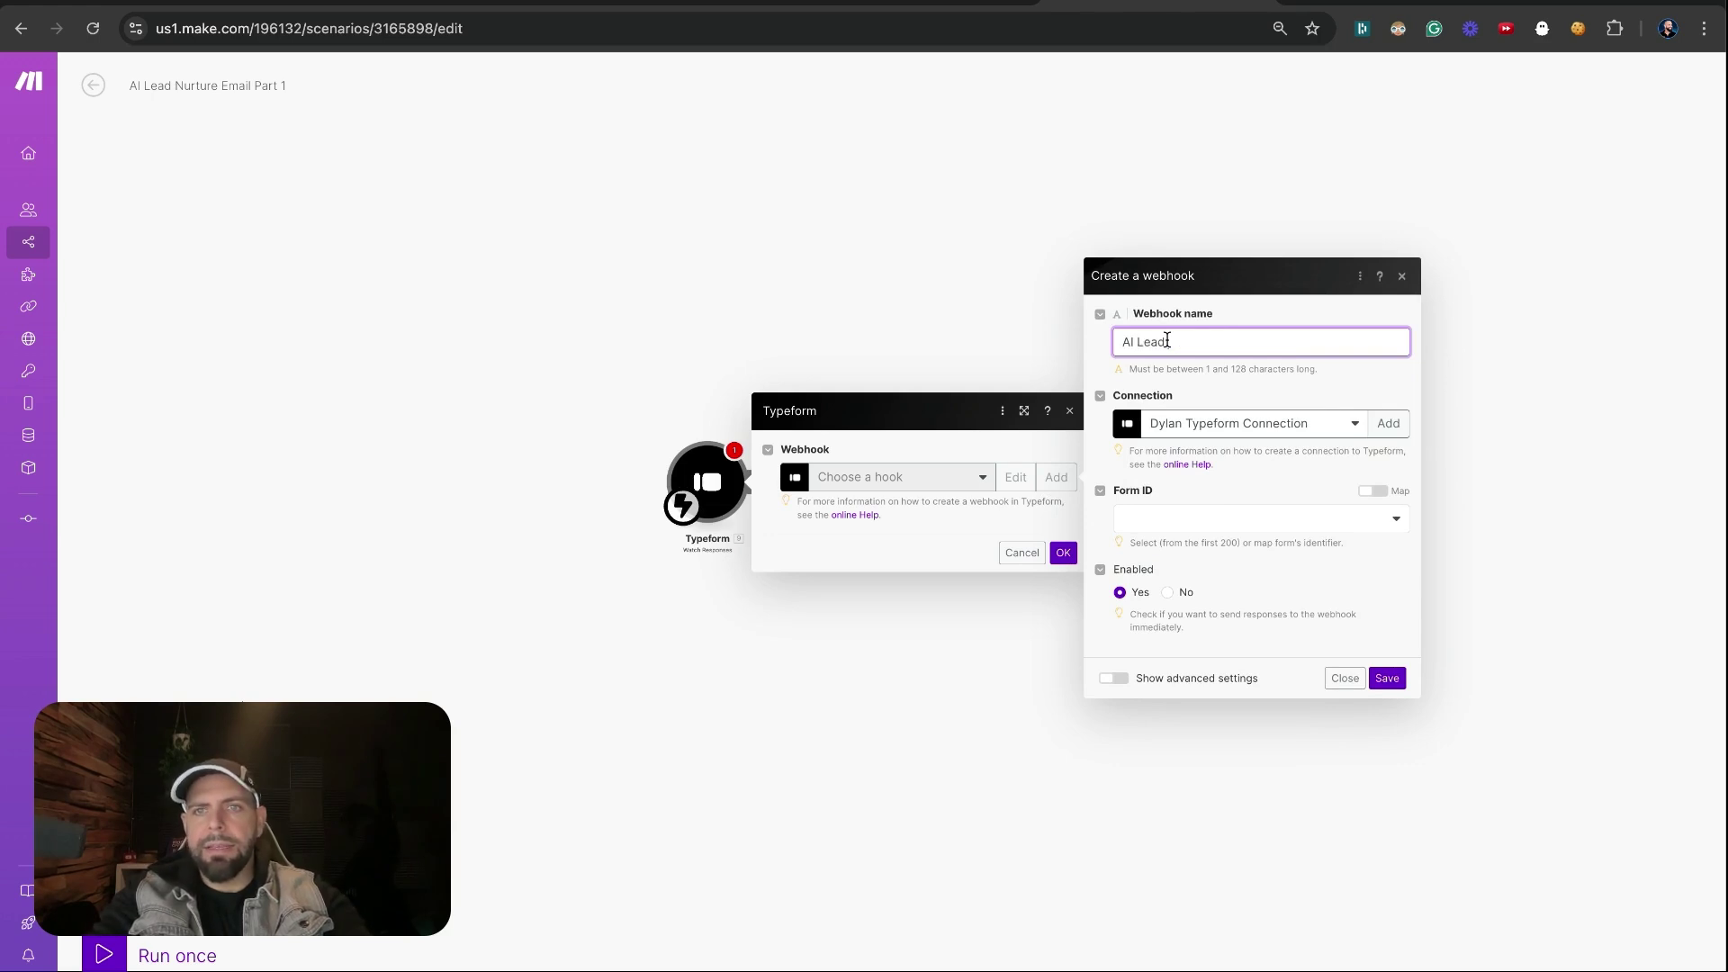
pyautogui.write(' Nurture Emai')
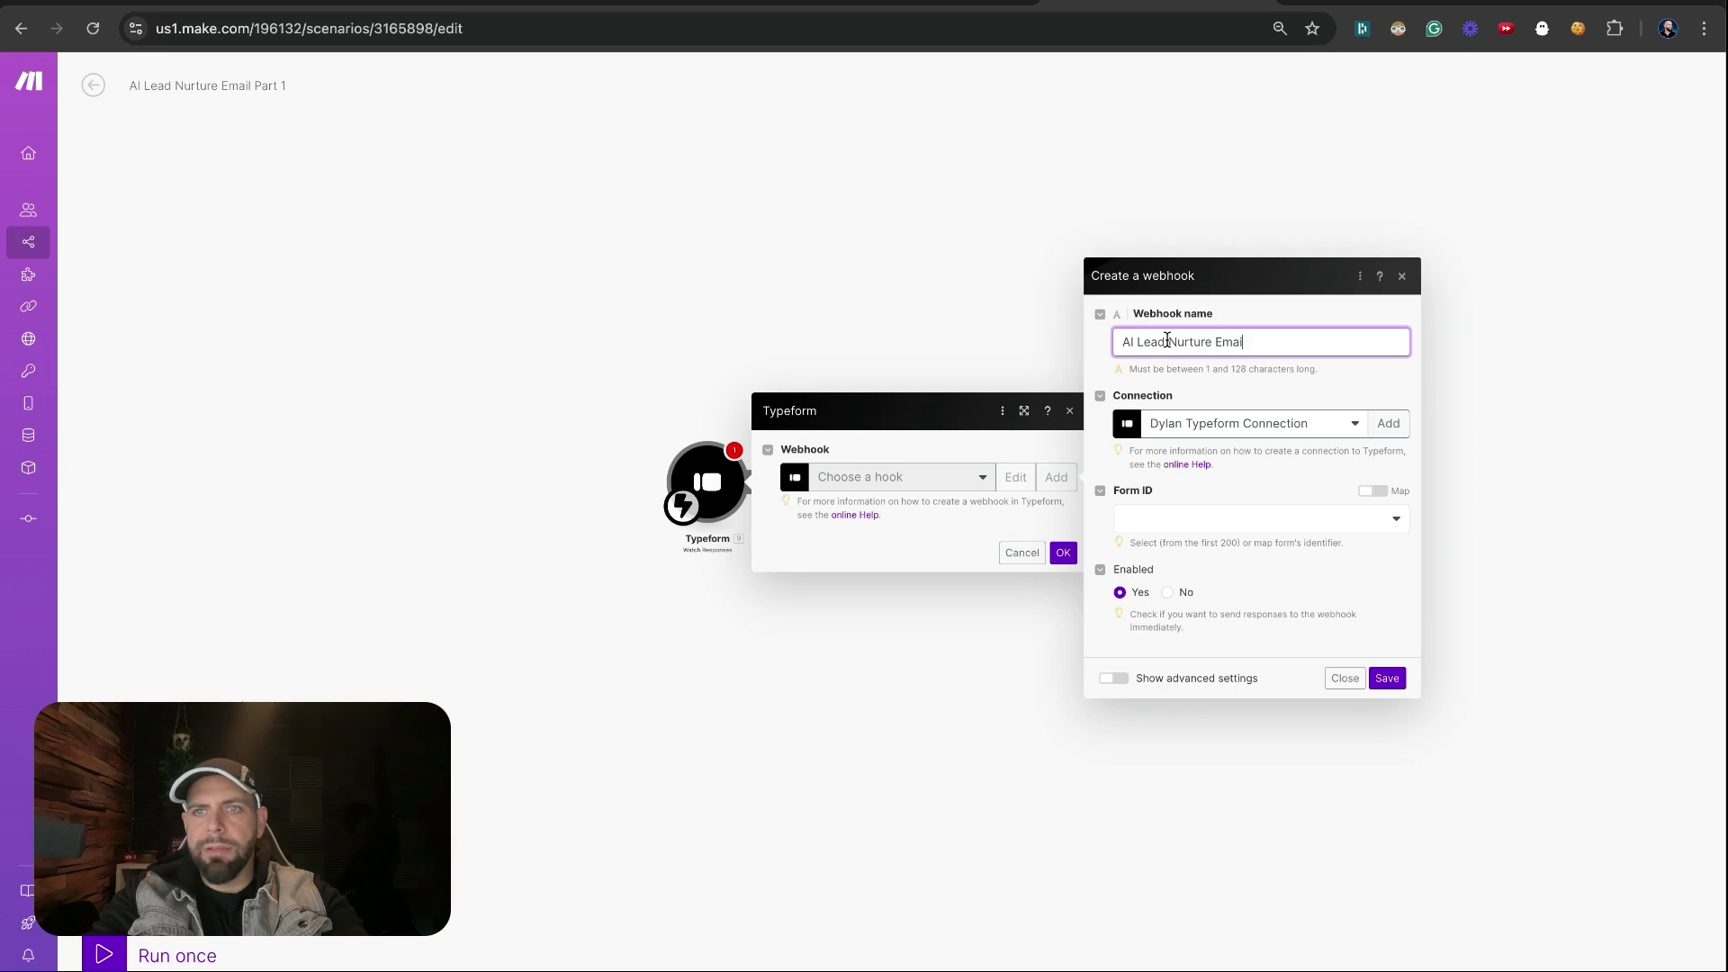
pyautogui.write('l Form')
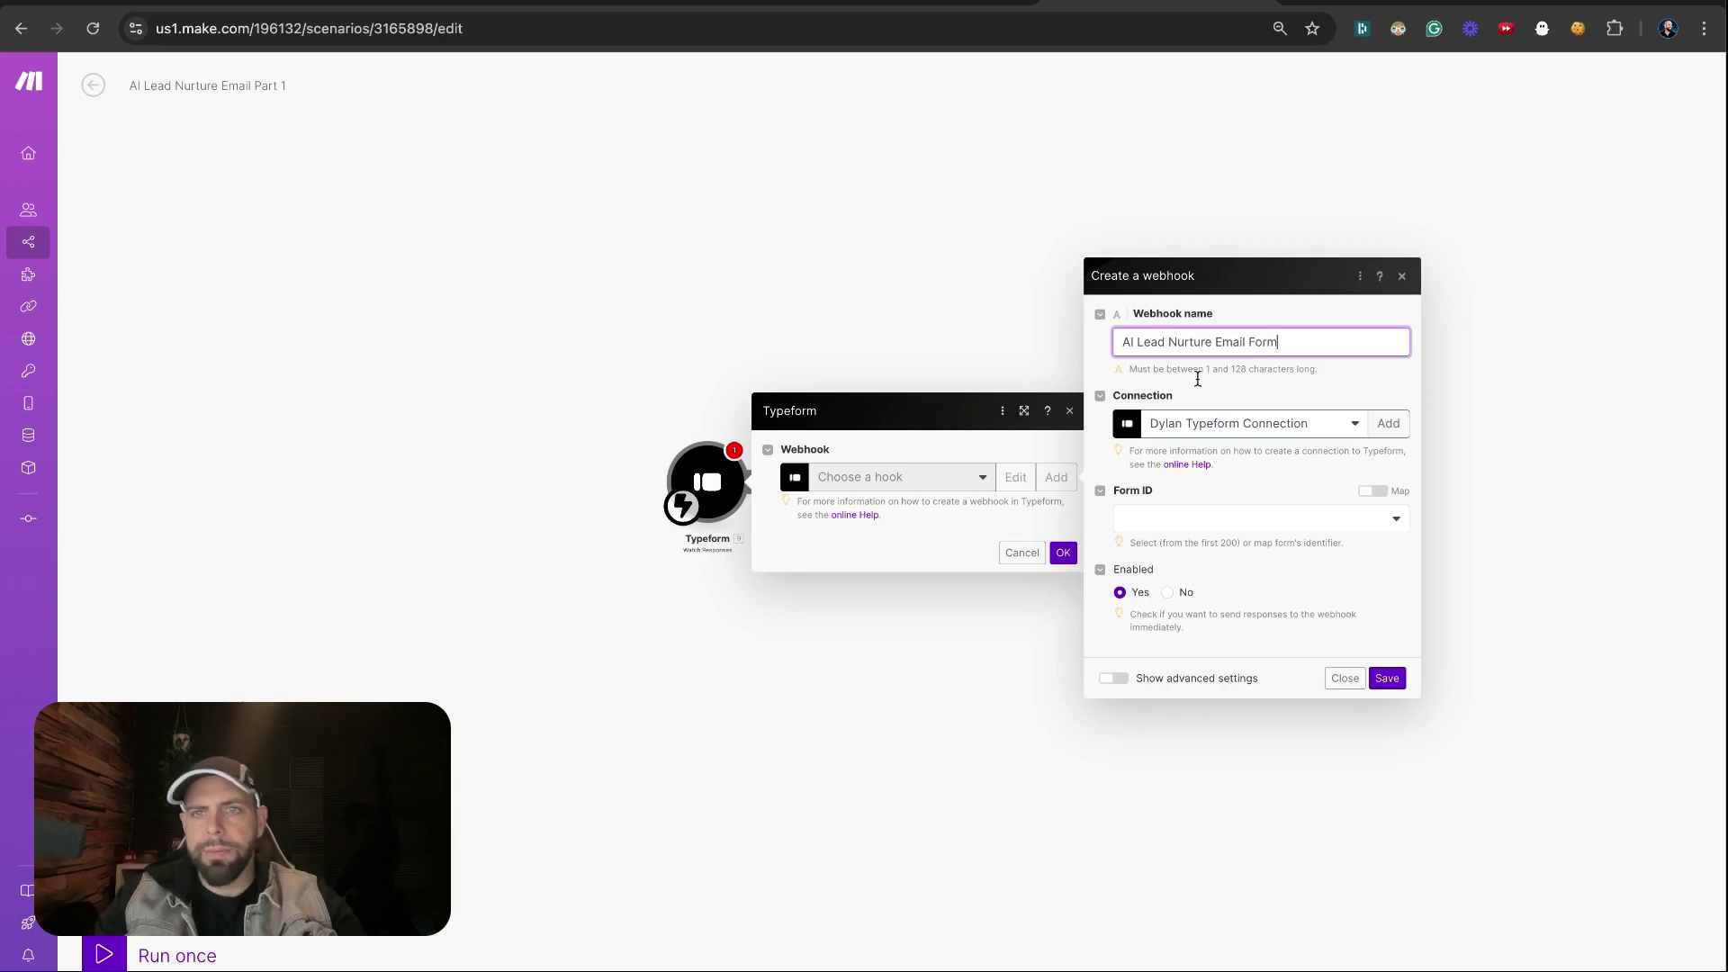
pyautogui.click(1205, 524)
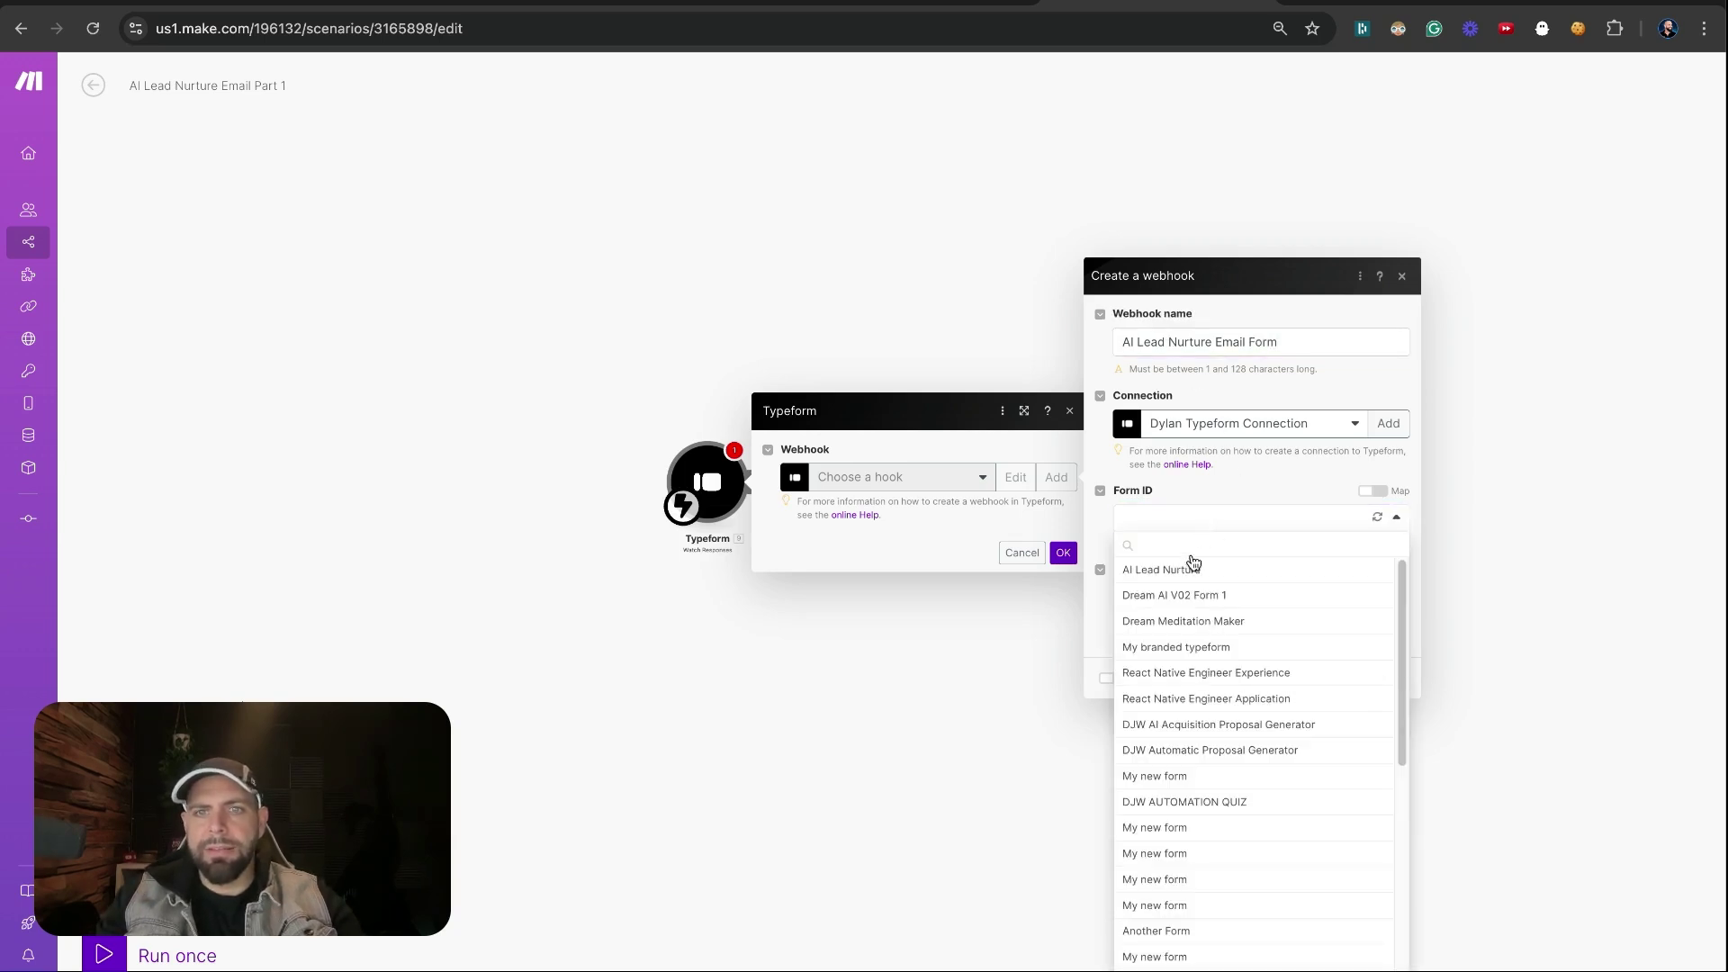
pyautogui.click(1190, 594)
pyautogui.click(1212, 527)
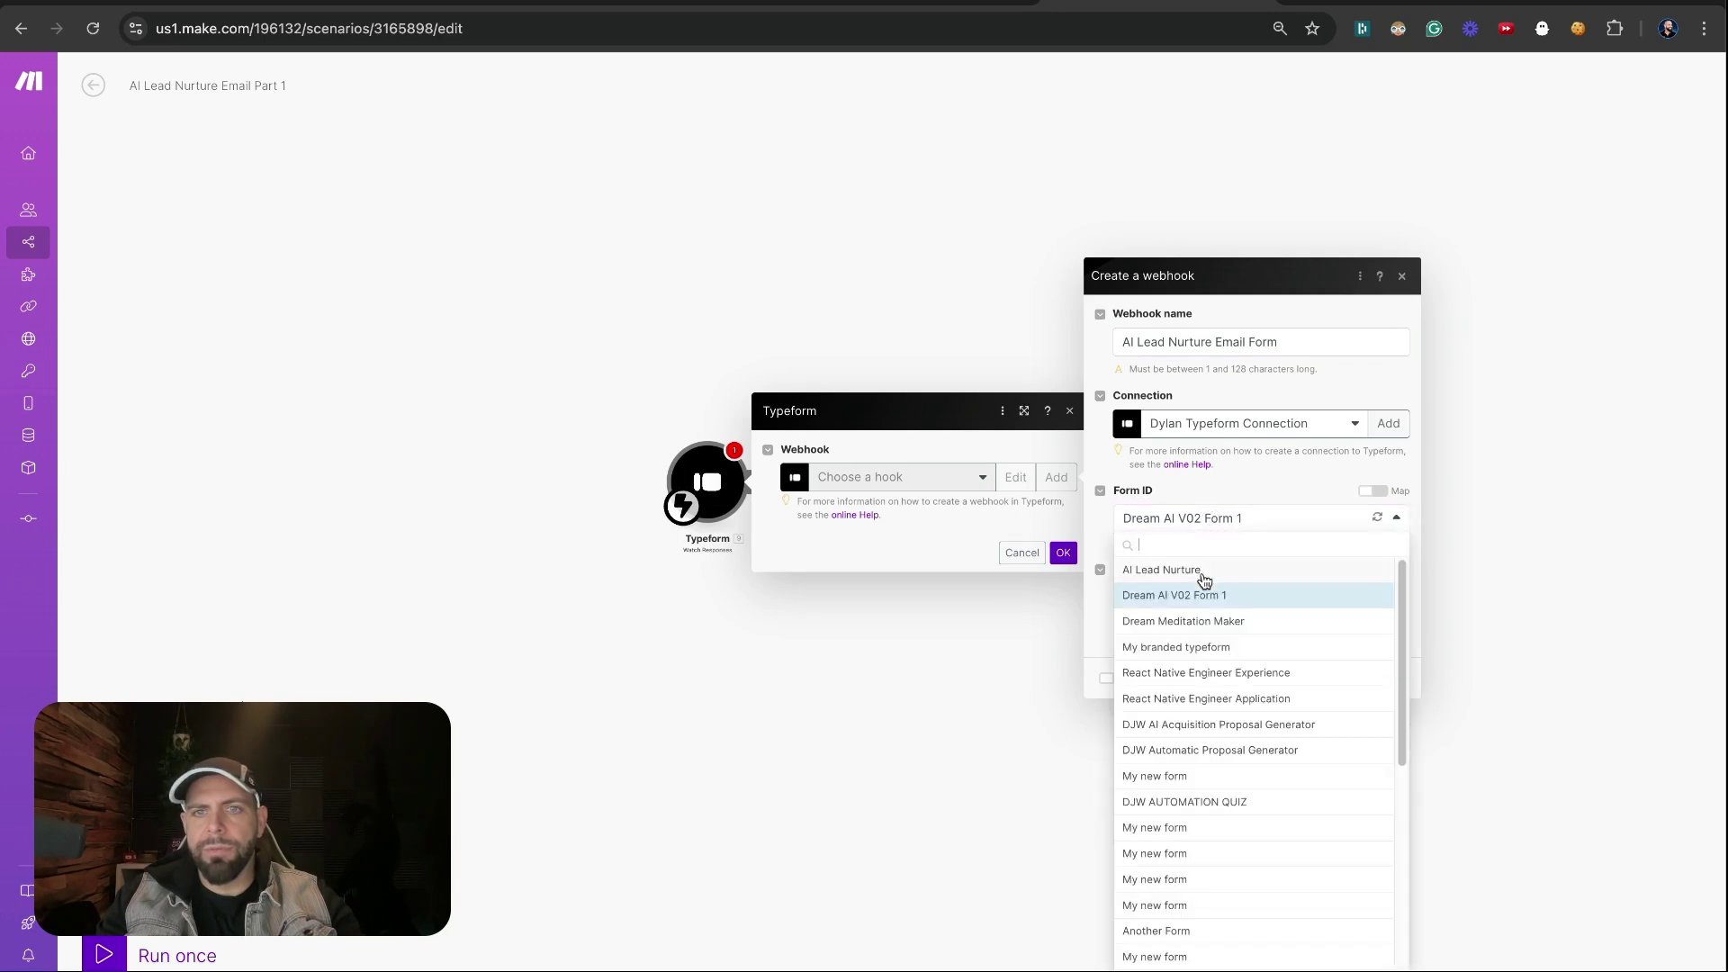
pyautogui.click(1204, 574)
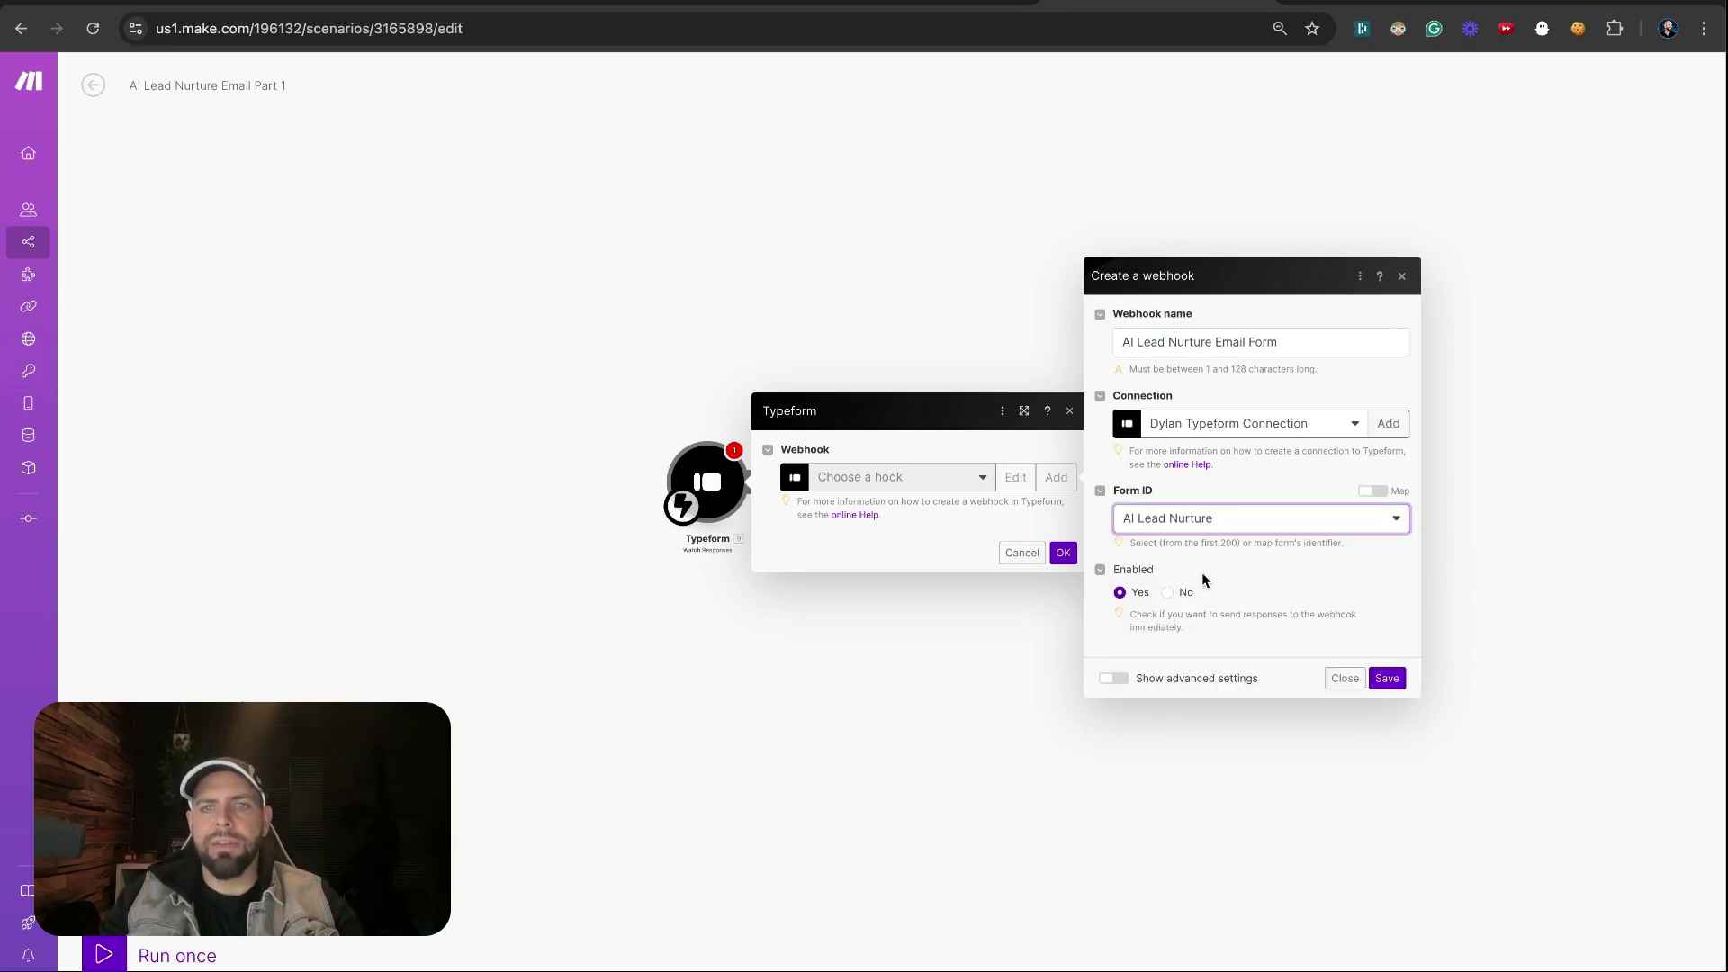
pyautogui.click(1384, 676)
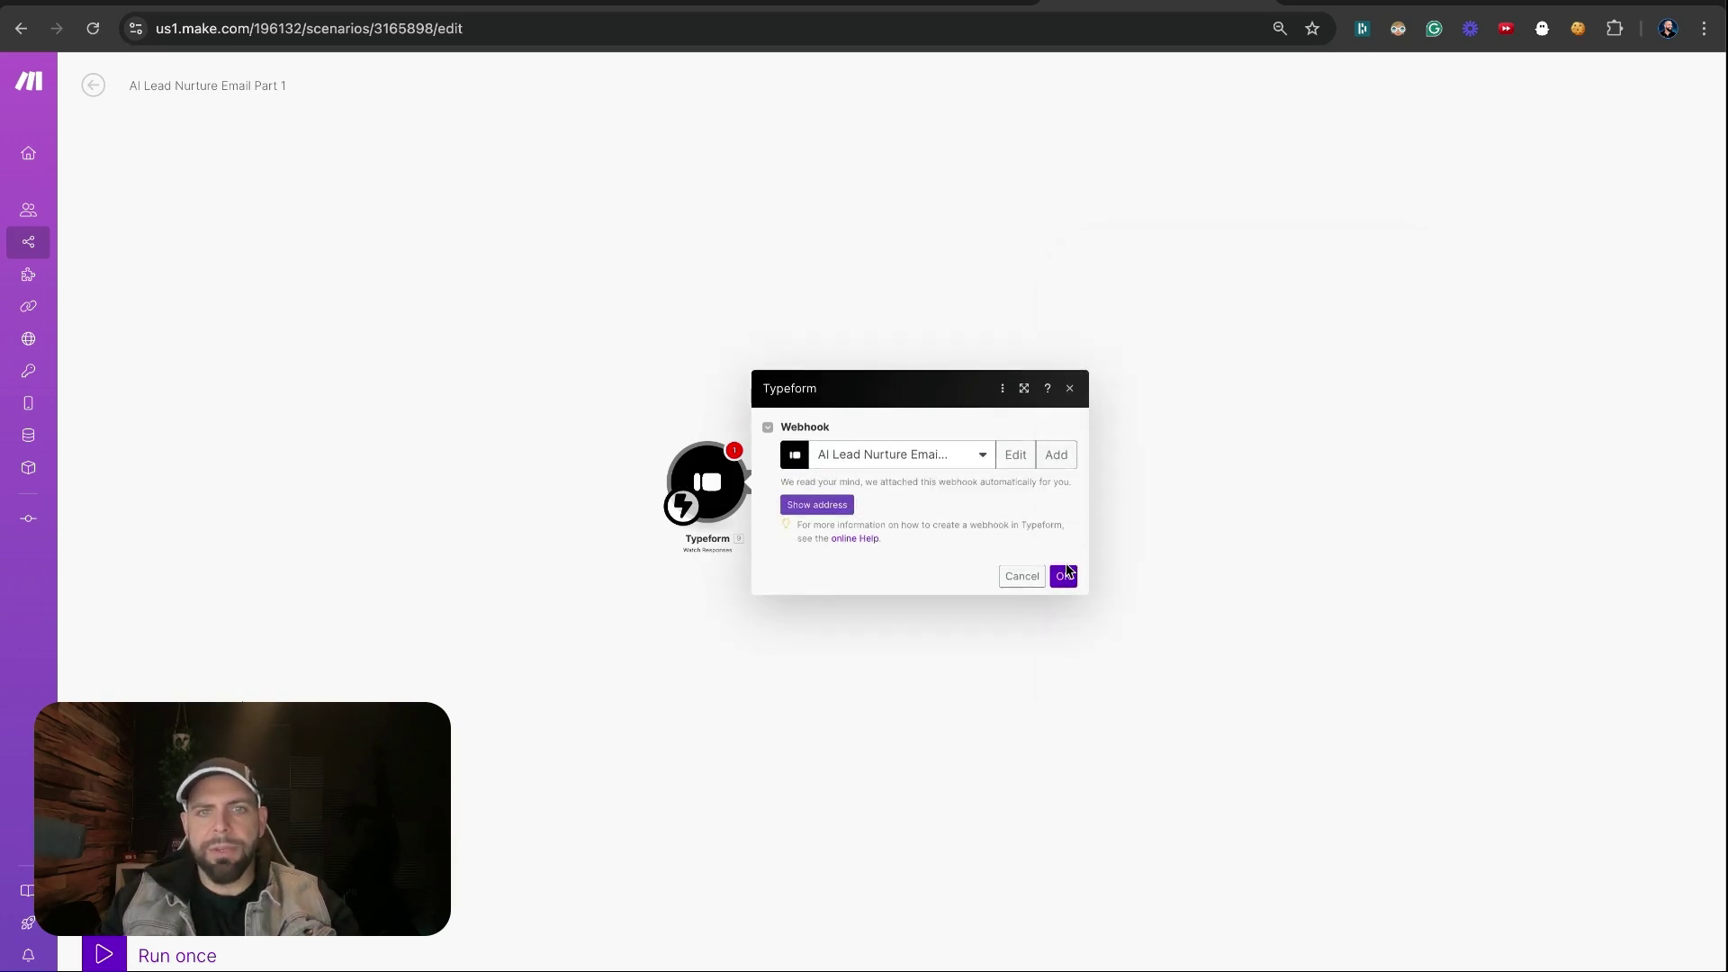
pyautogui.click(826, 505)
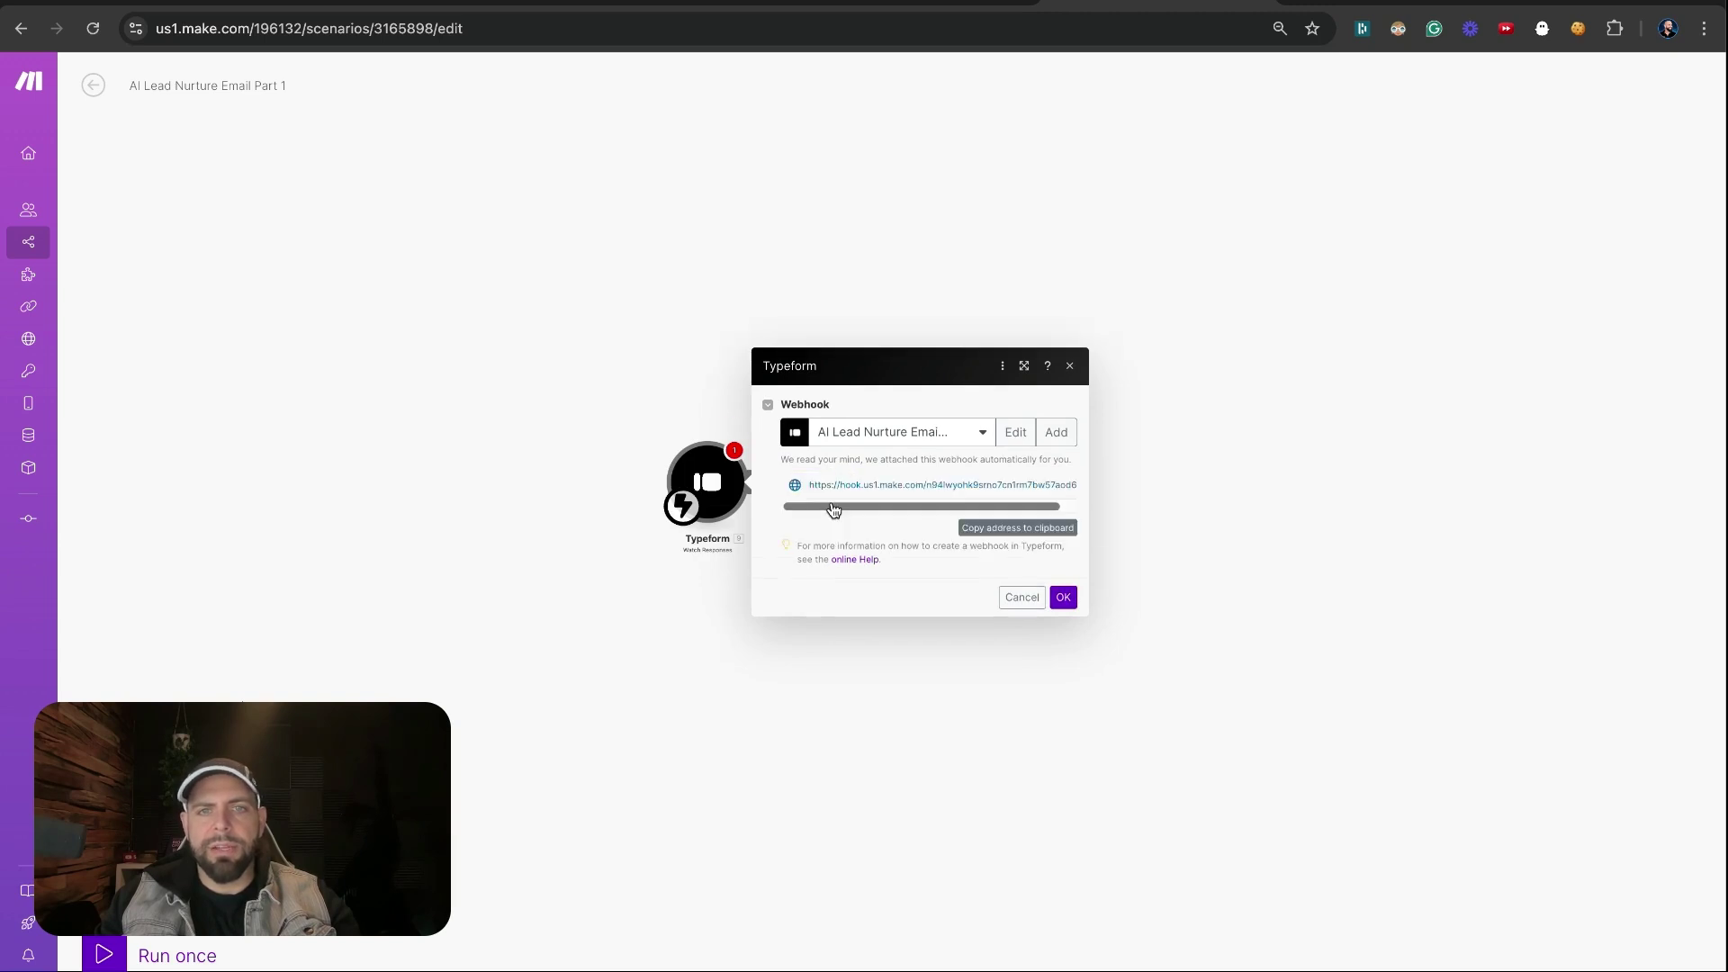
pyautogui.click(1063, 596)
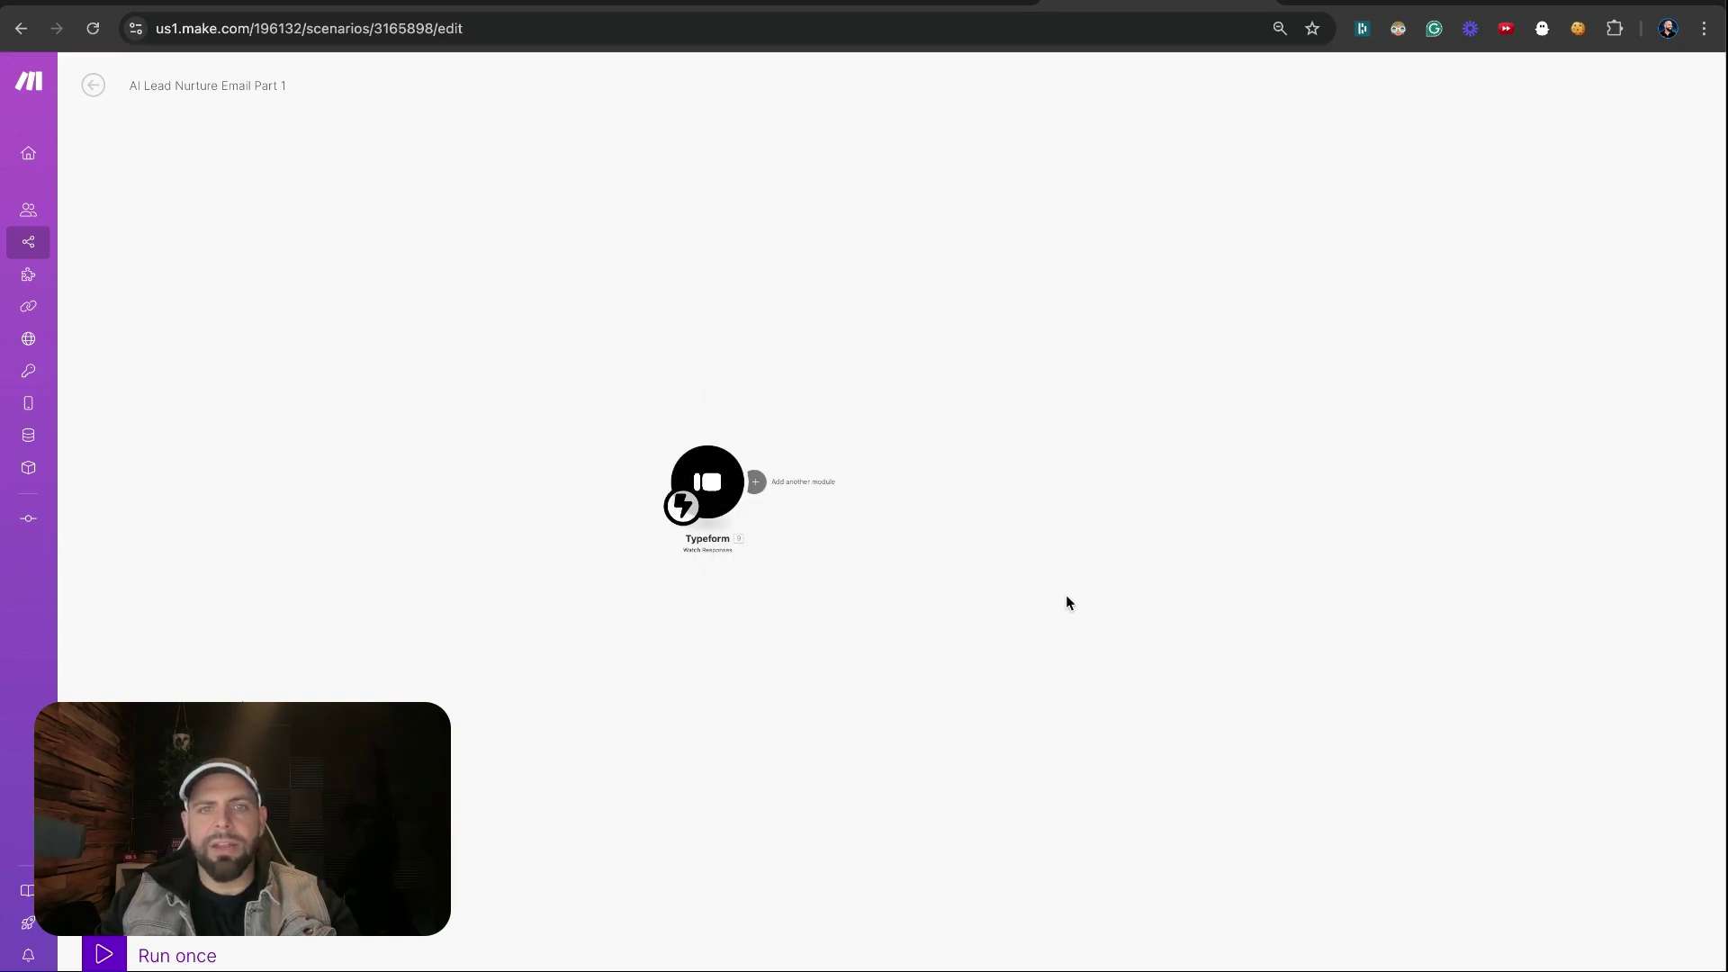
# Add a Tools Sleep module after the trigger and set its delay
pyautogui.click(862, 486)
pyautogui.write('sle')
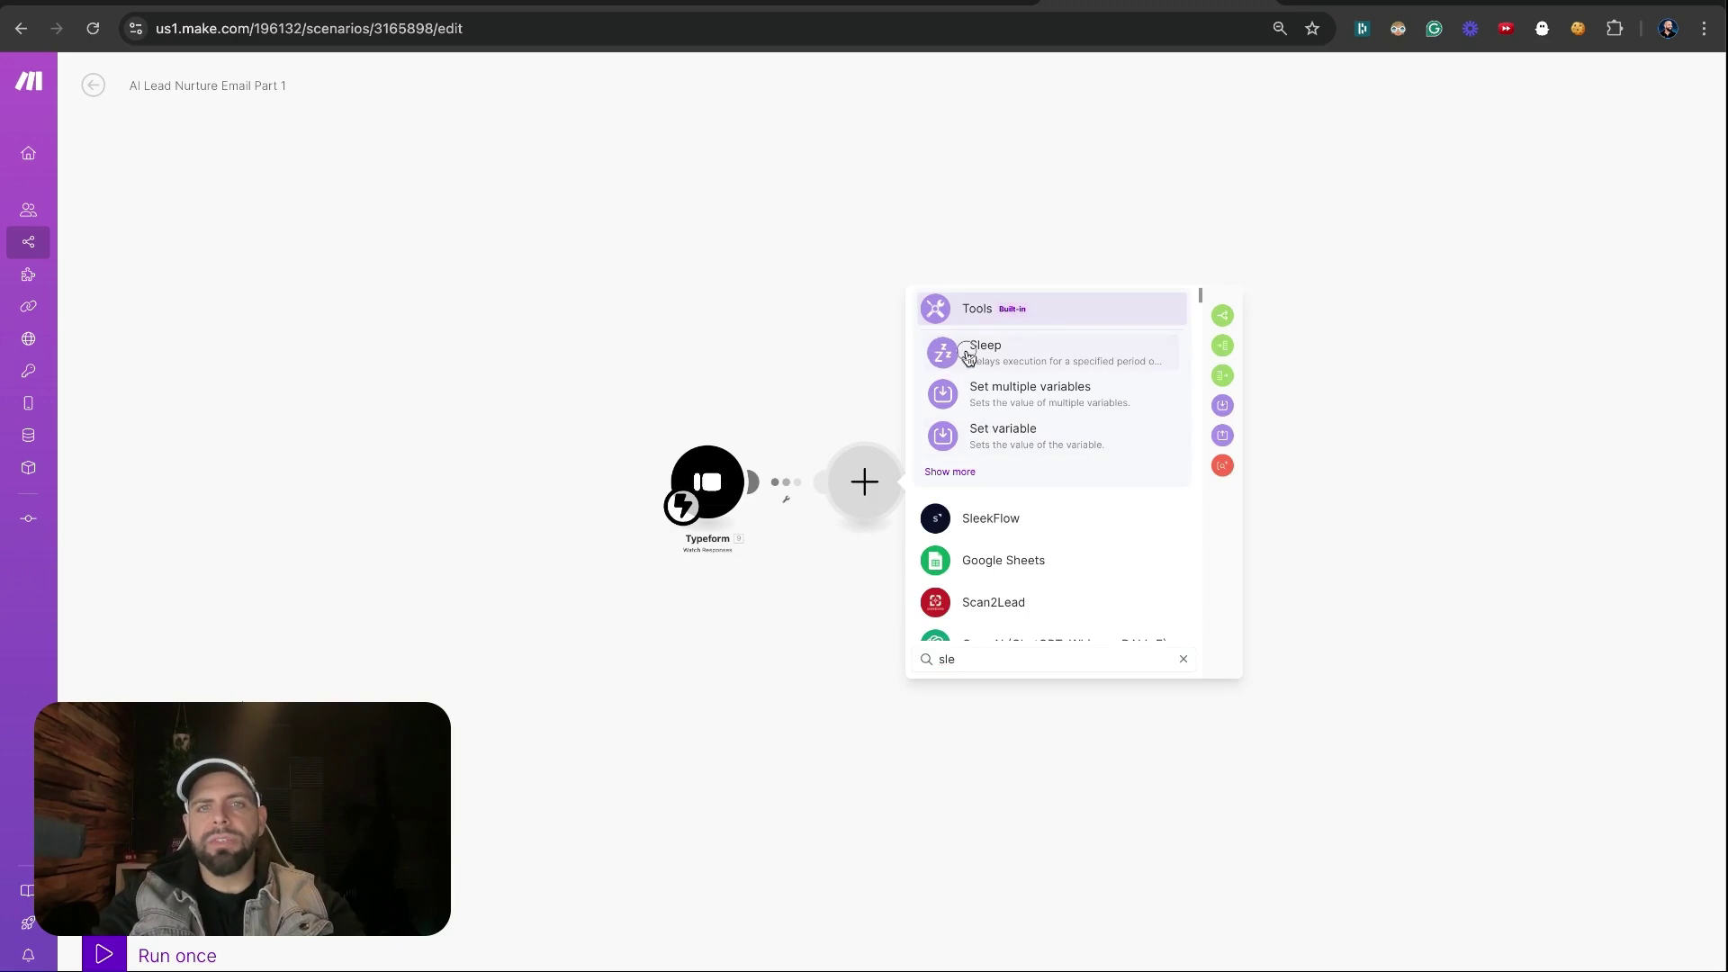
pyautogui.click(968, 350)
pyautogui.click(967, 465)
pyautogui.moveTo(967, 465); pyautogui.dragTo(940, 469)
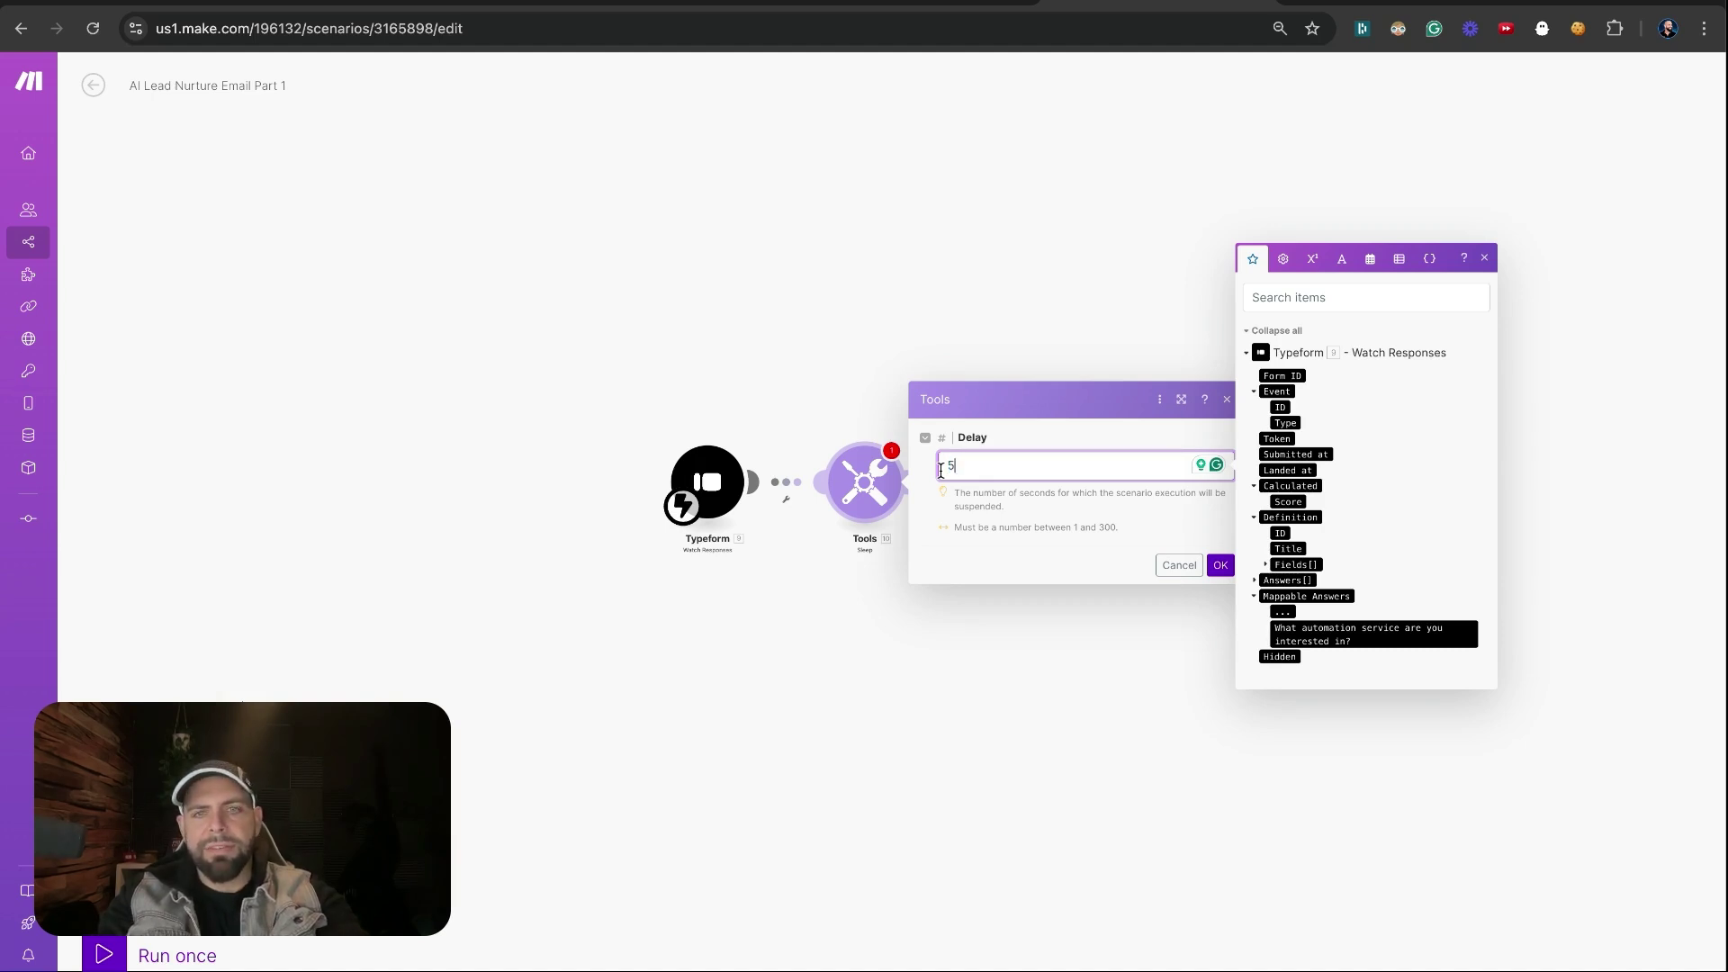
pyautogui.click(1219, 564)
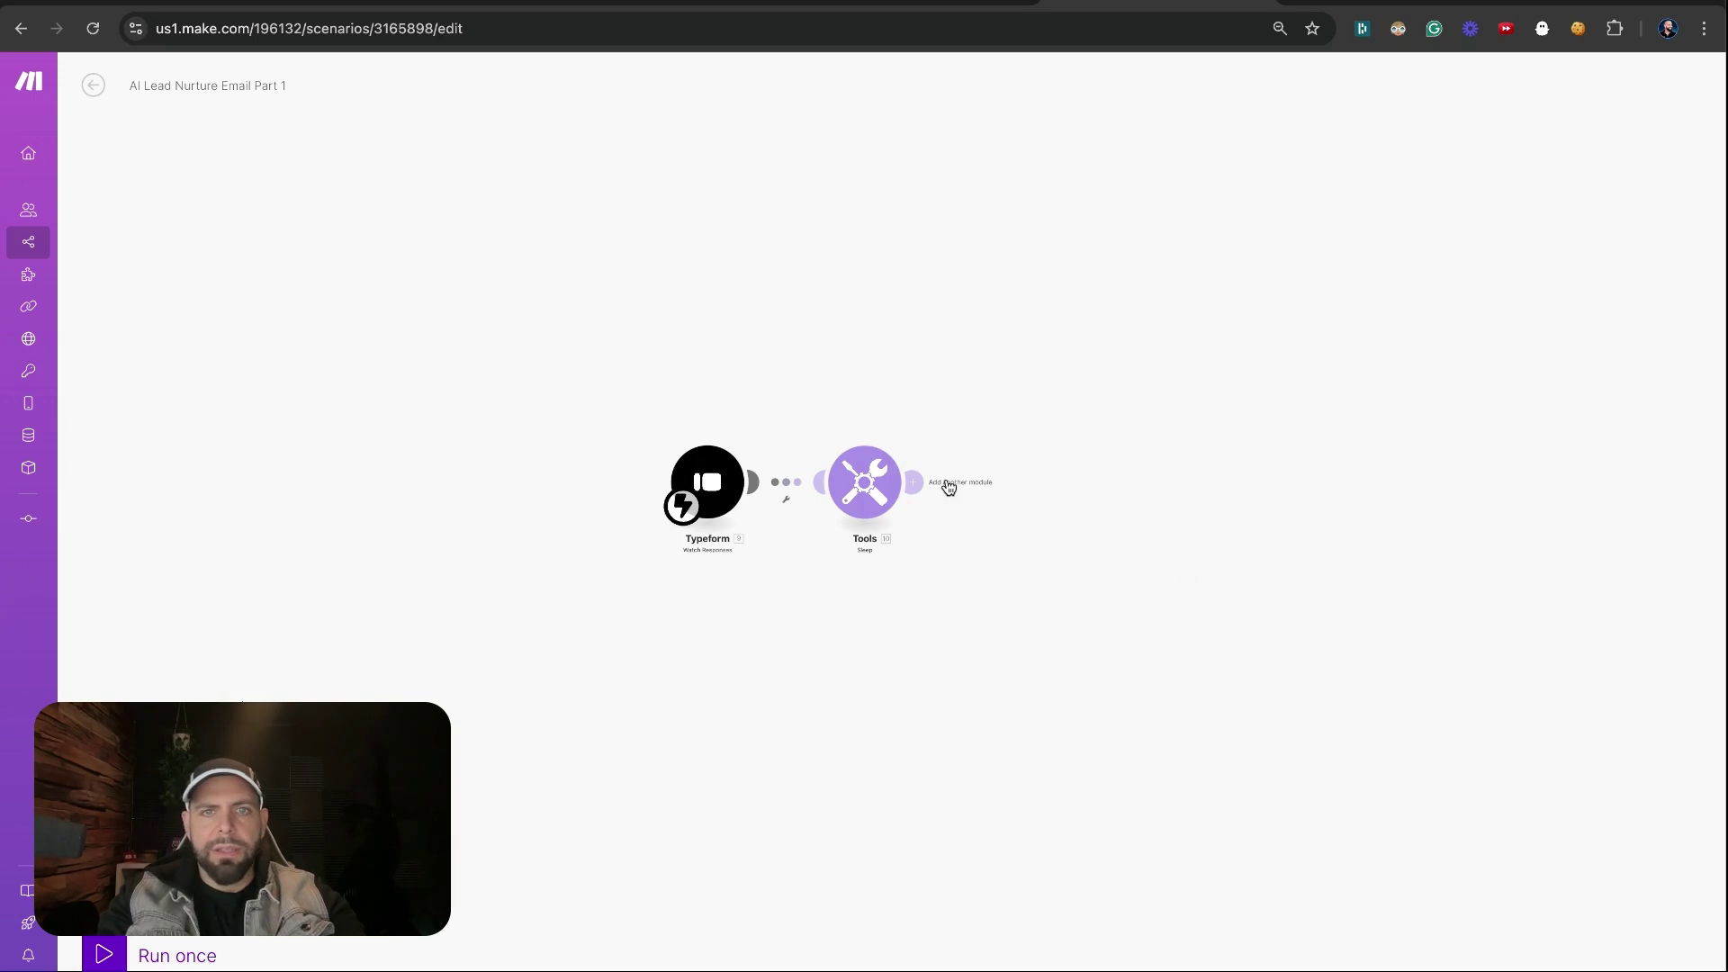
# Add a Typeform List Responses module using the AI Lead Nurture form
pyautogui.click(1022, 483)
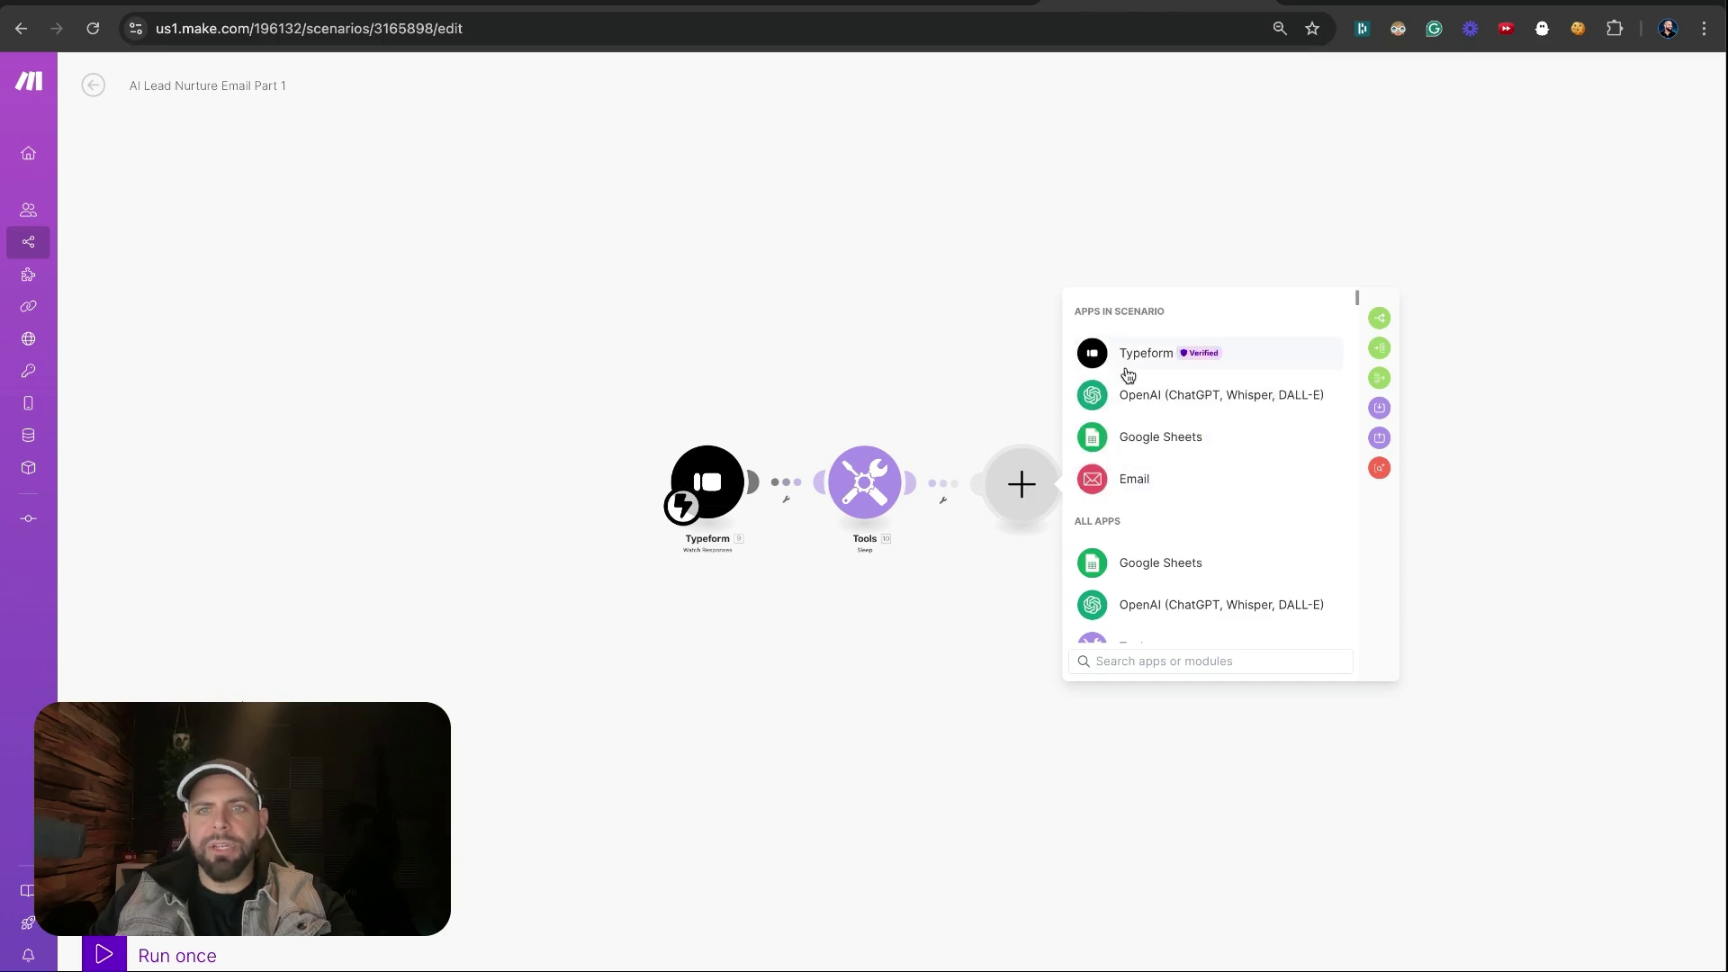
pyautogui.click(1129, 358)
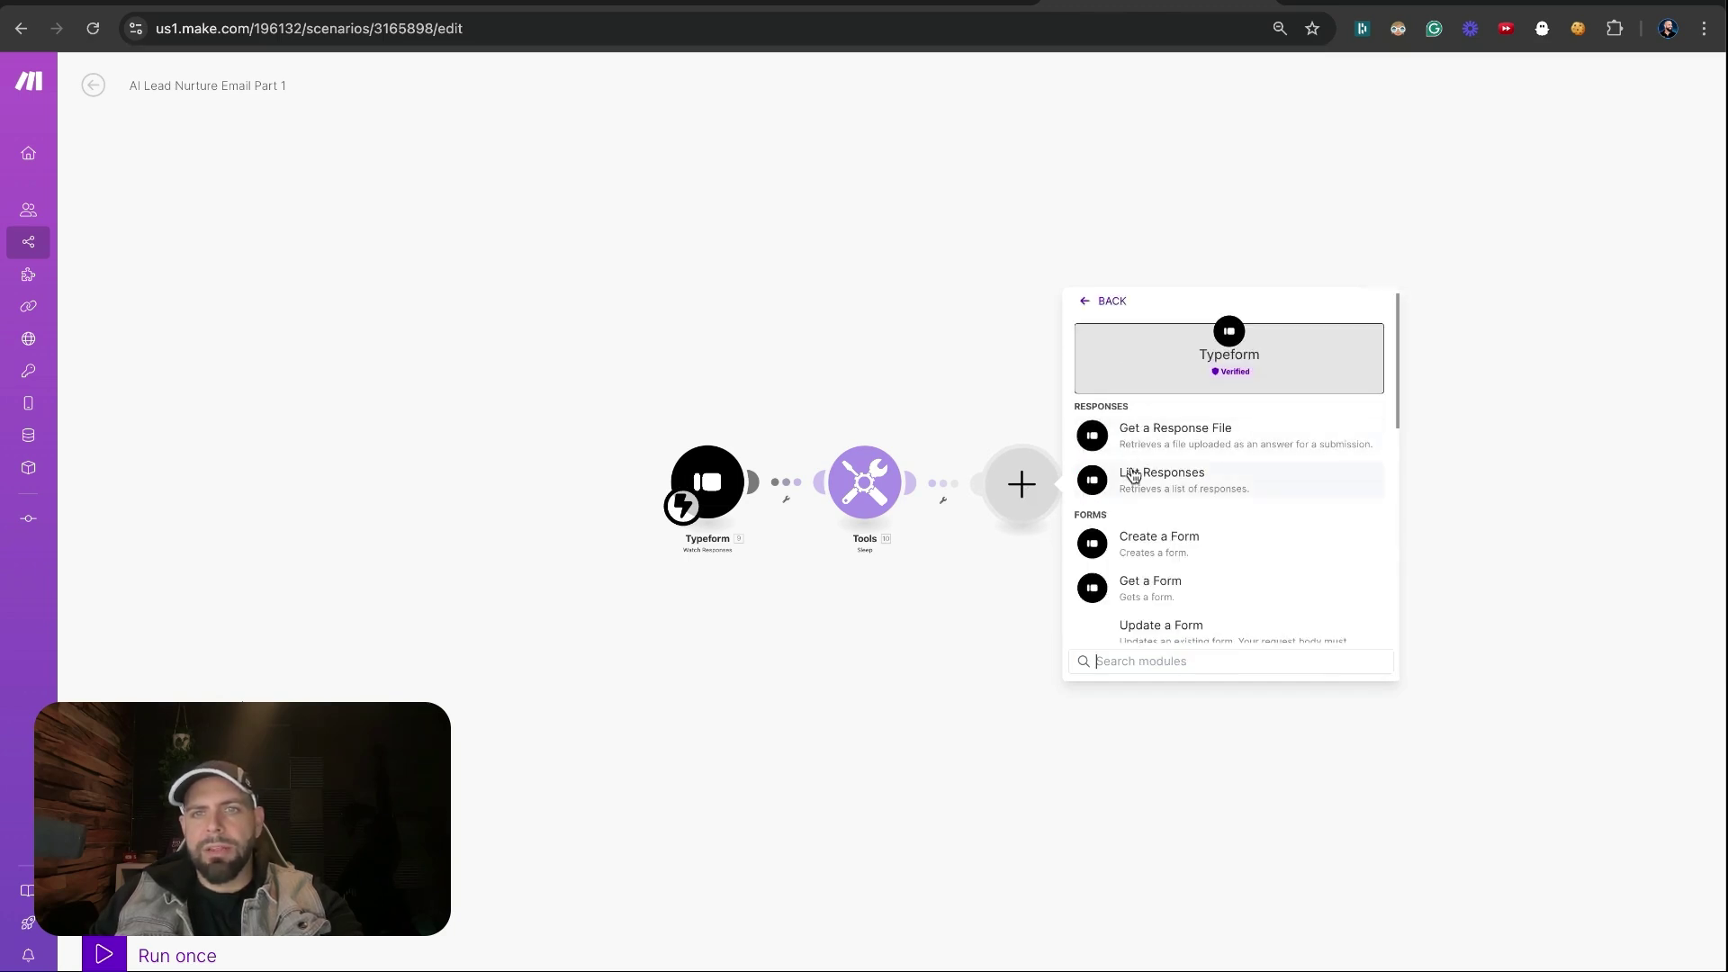
pyautogui.click(1132, 475)
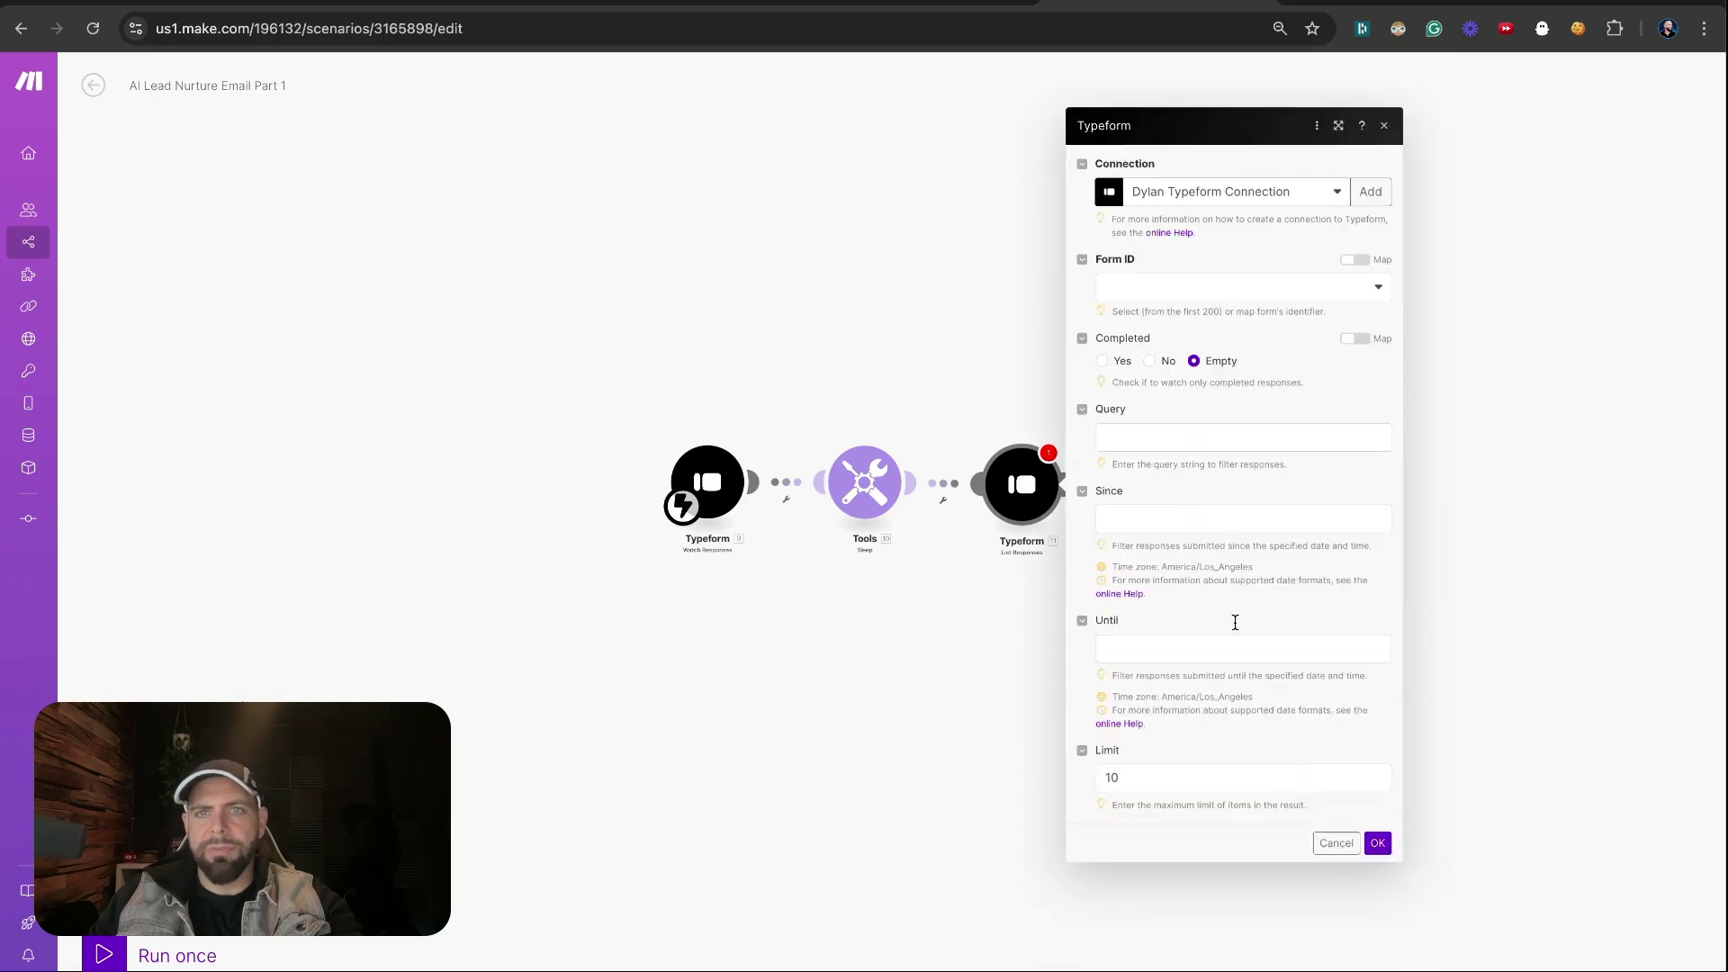
pyautogui.click(1222, 288)
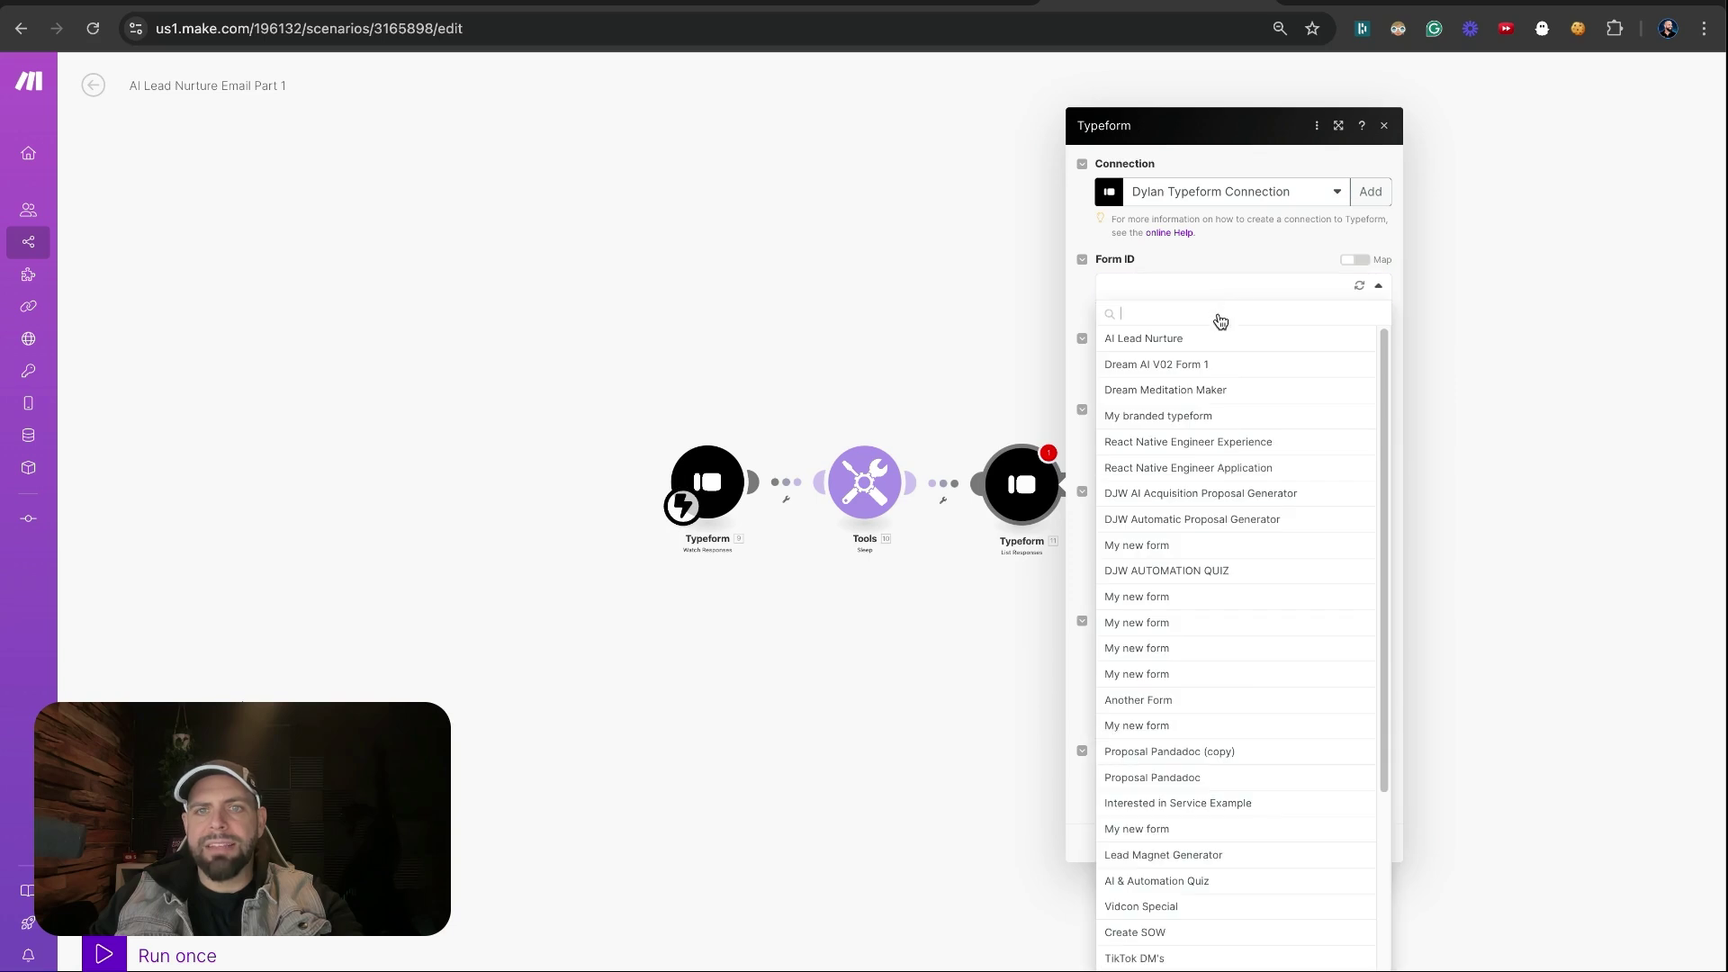
pyautogui.click(1205, 338)
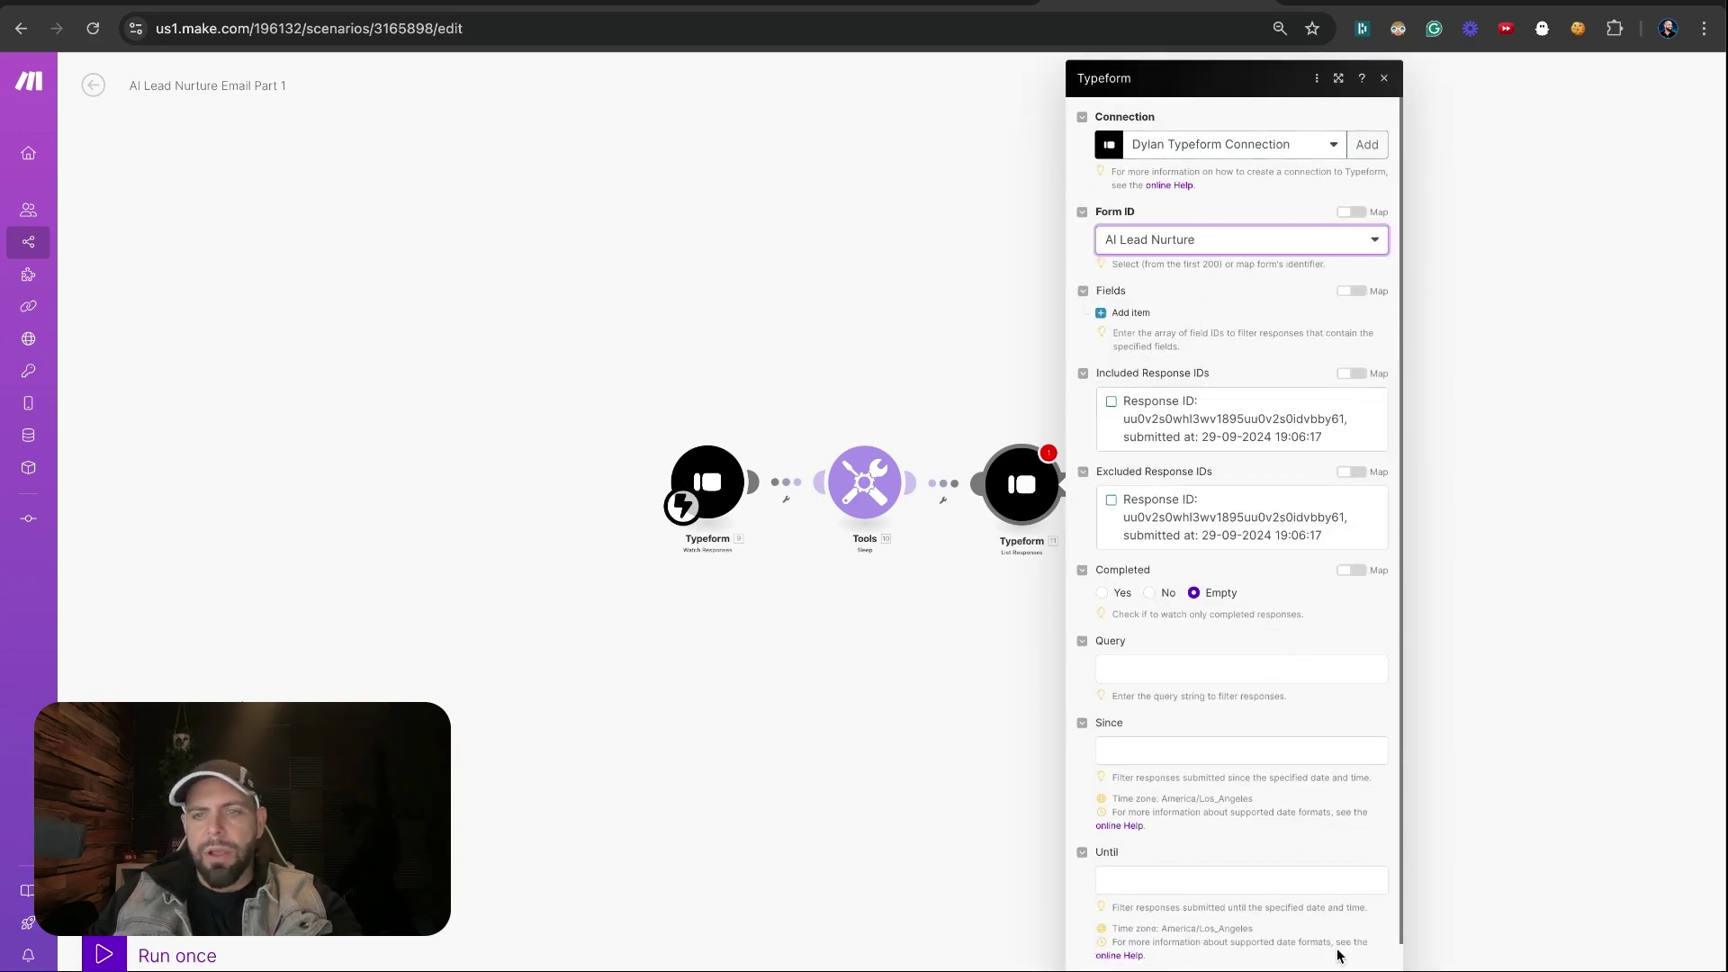
pyautogui.click(1216, 965)
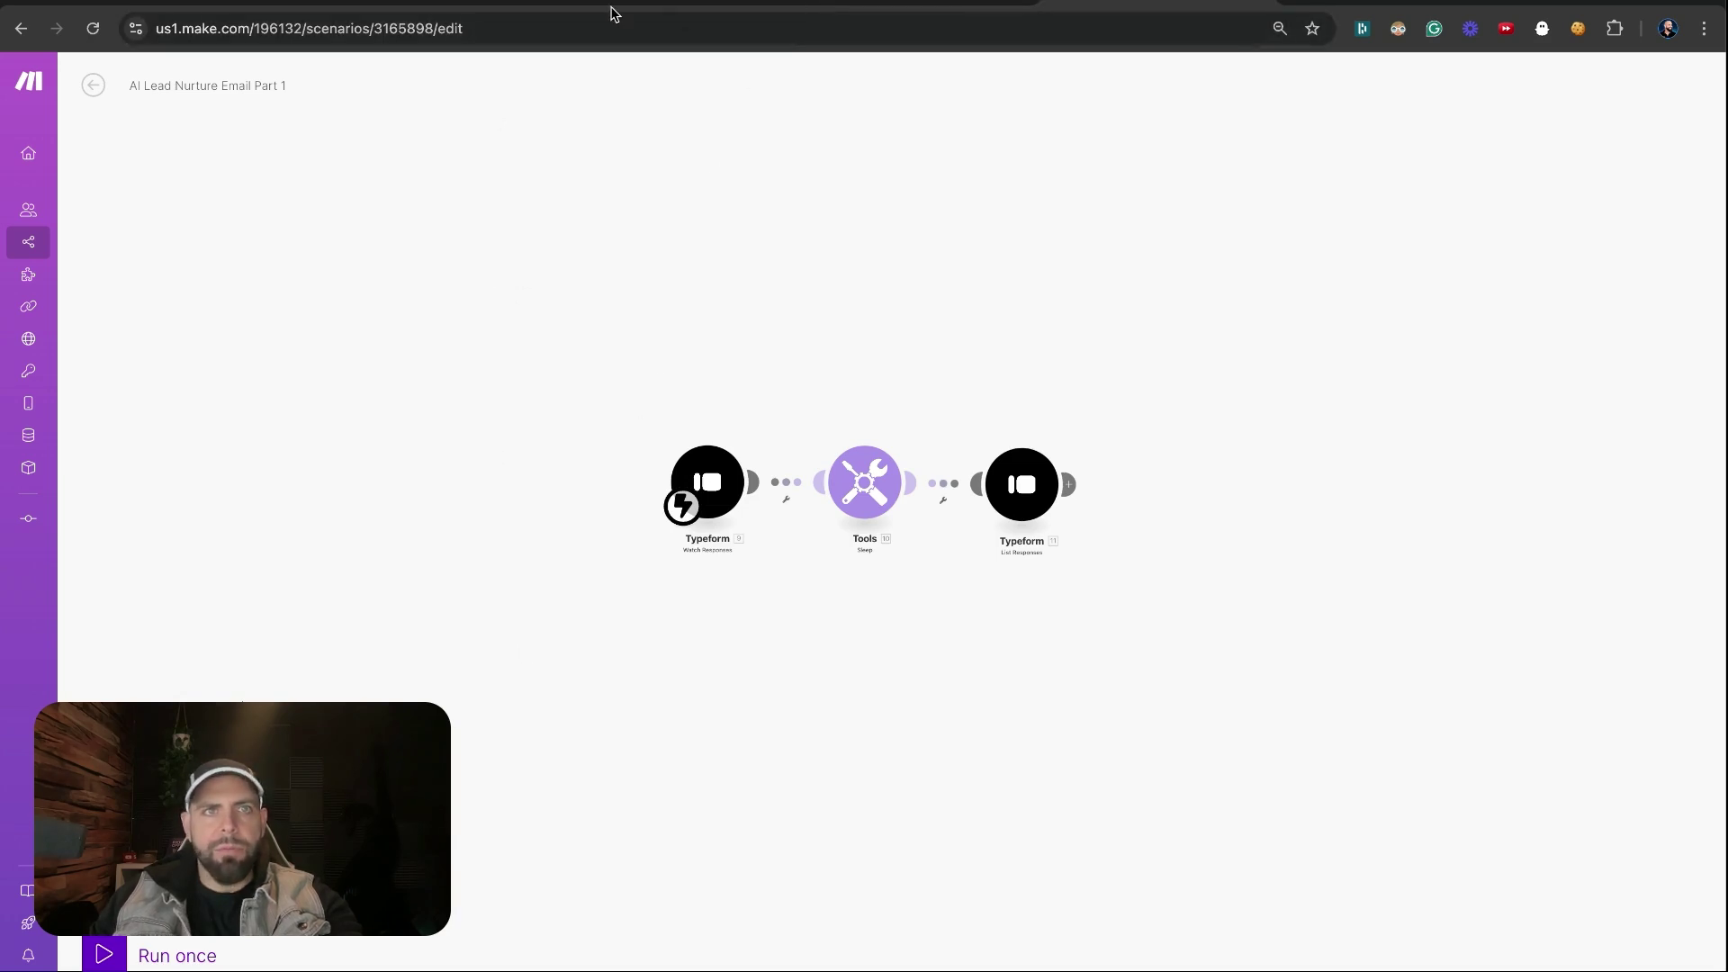
# Fill in the lead's first name, last name, email and company XZY Corp on the live form
pyautogui.click(505, 2)
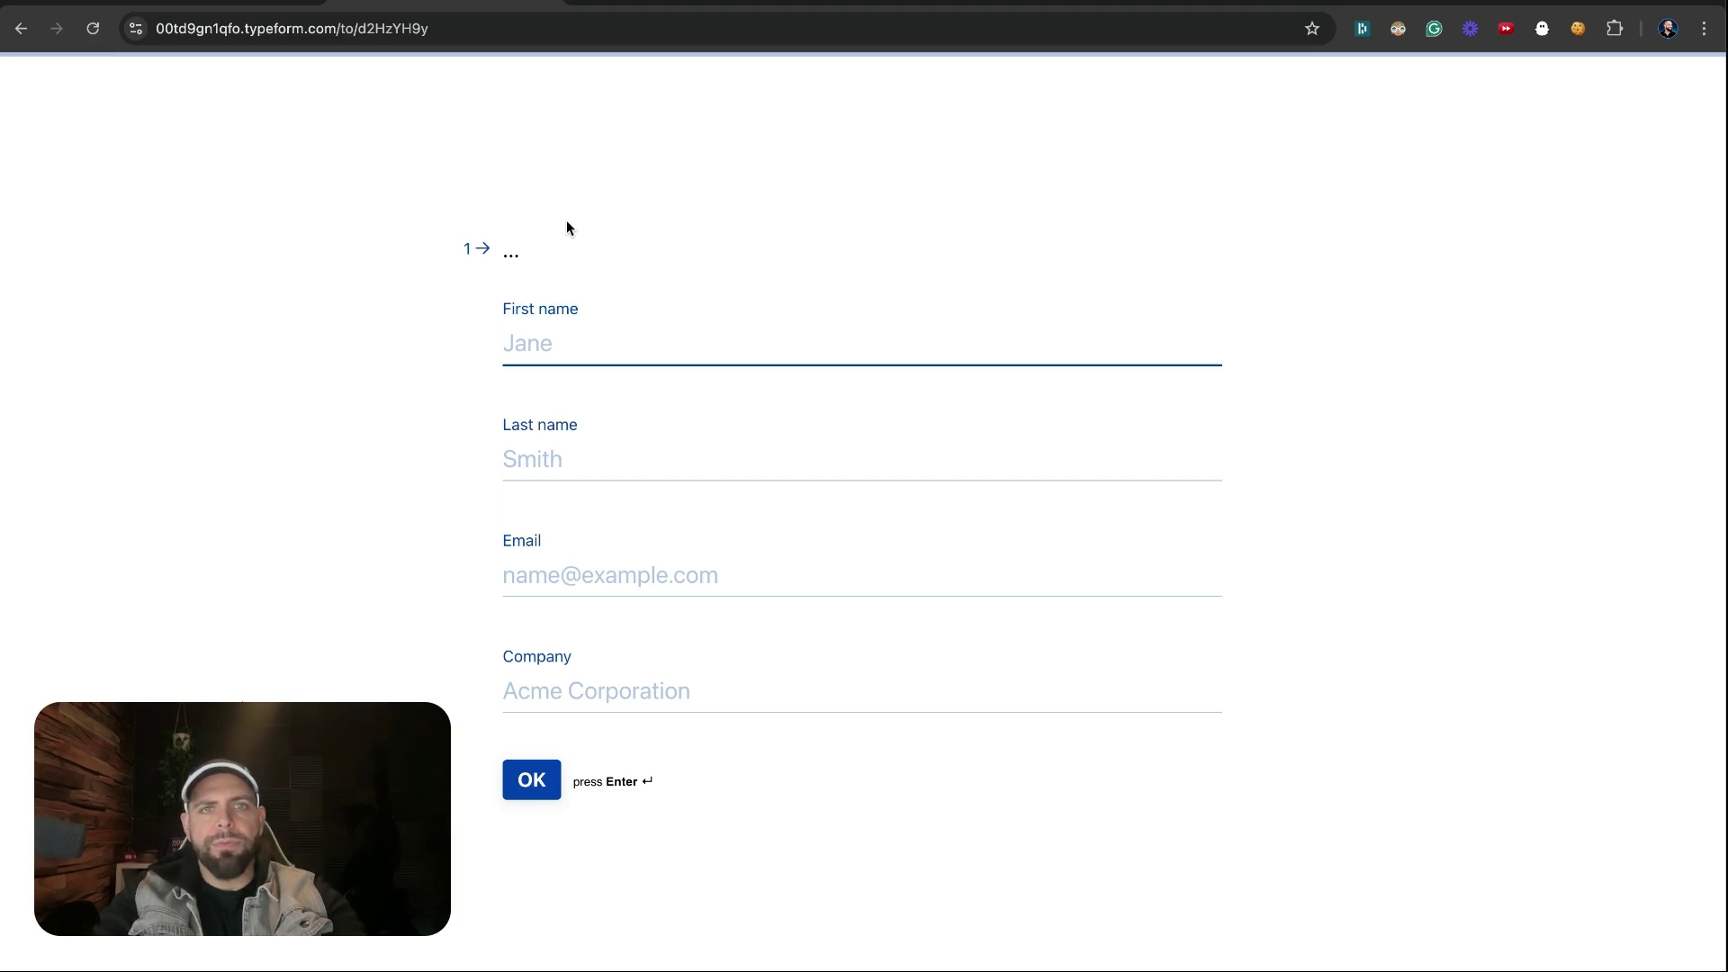
pyautogui.write('Dylan')
pyautogui.press('BackSpace')
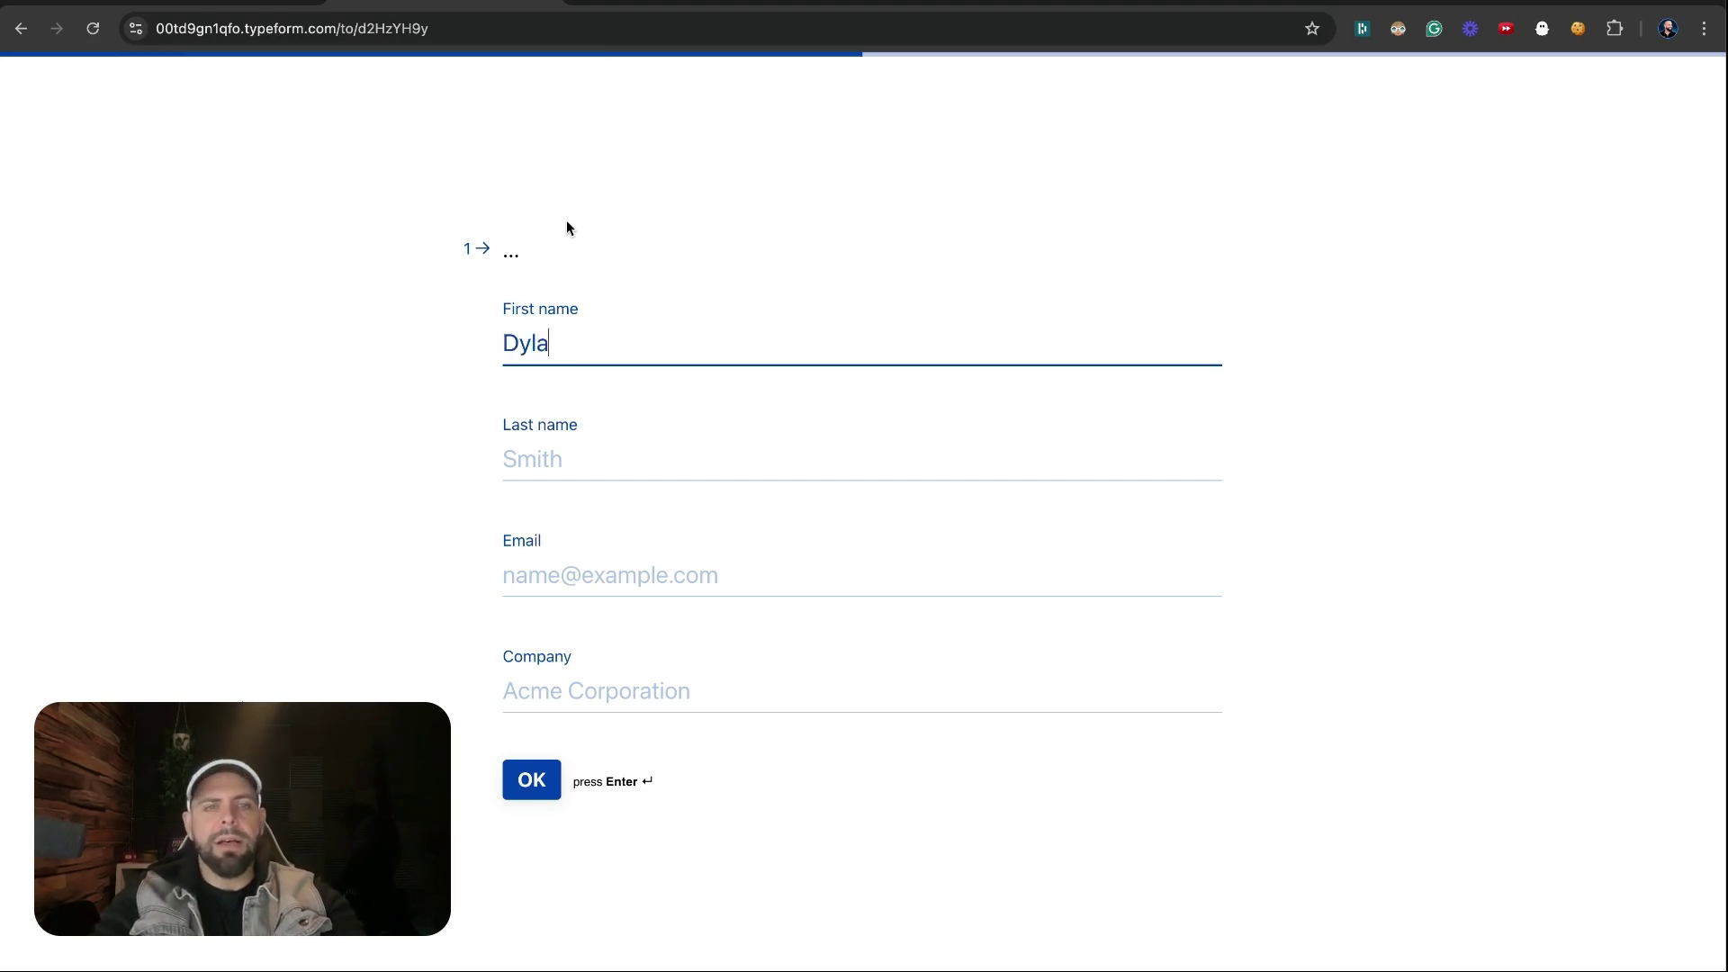
pyautogui.press('BackSpace')
pyautogui.press('BackSpace')
pyautogui.press('BackSpace')
pyautogui.press('Tab')
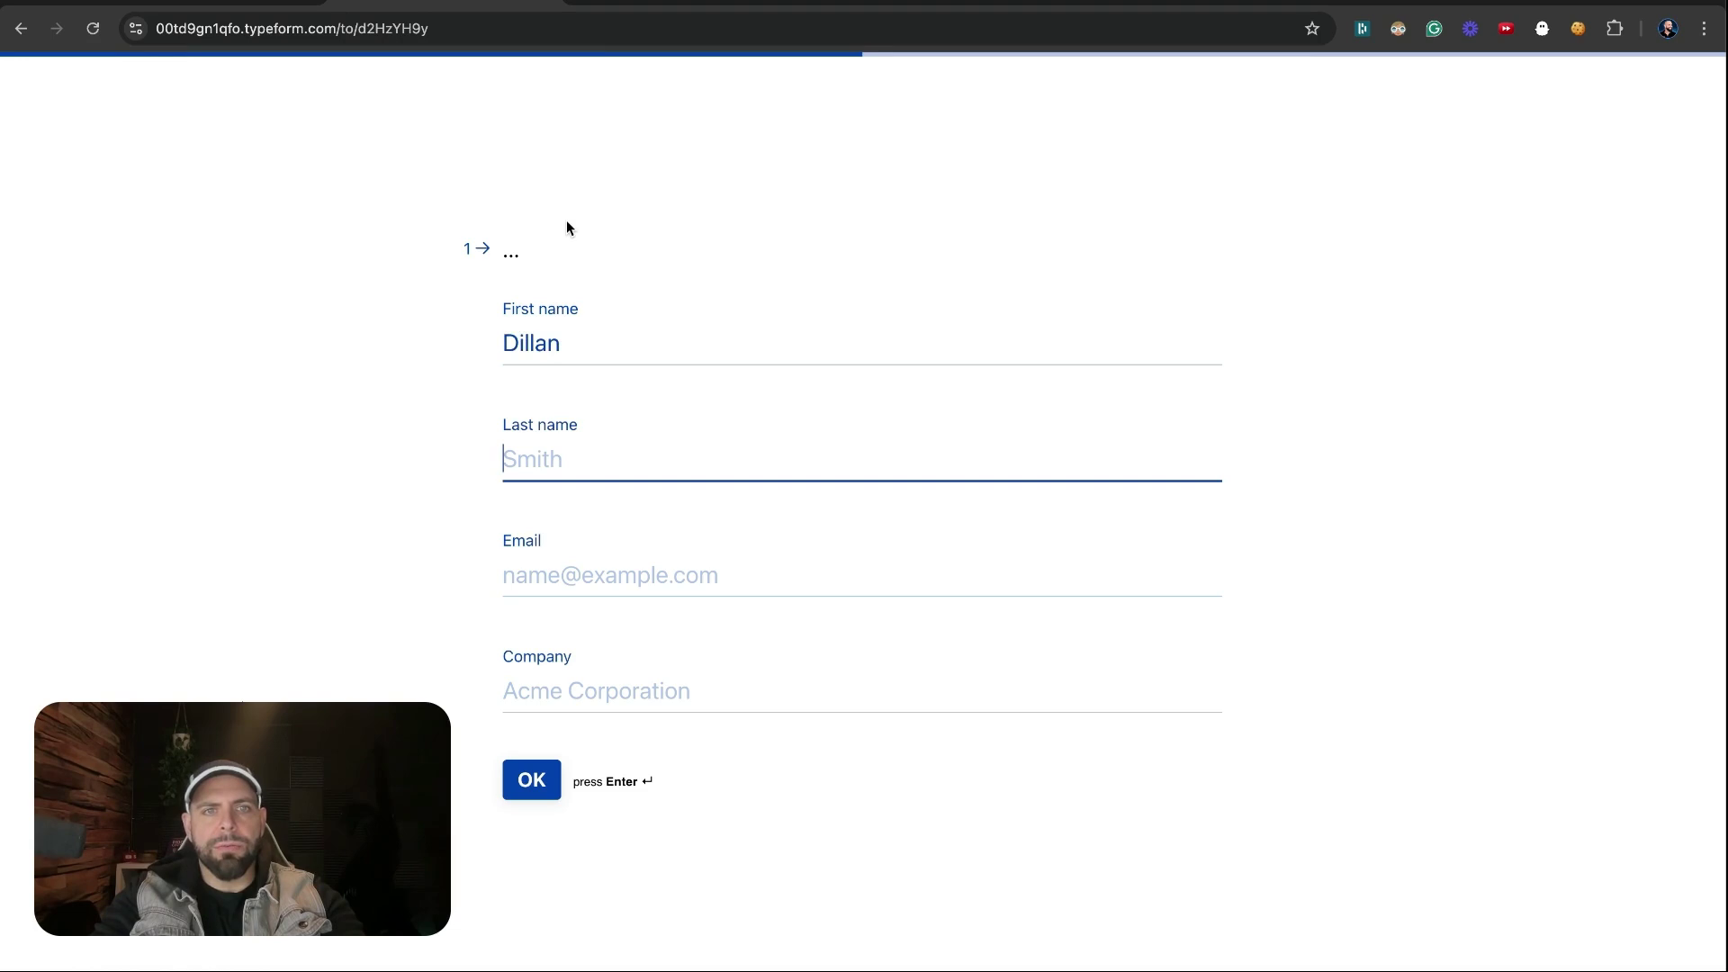
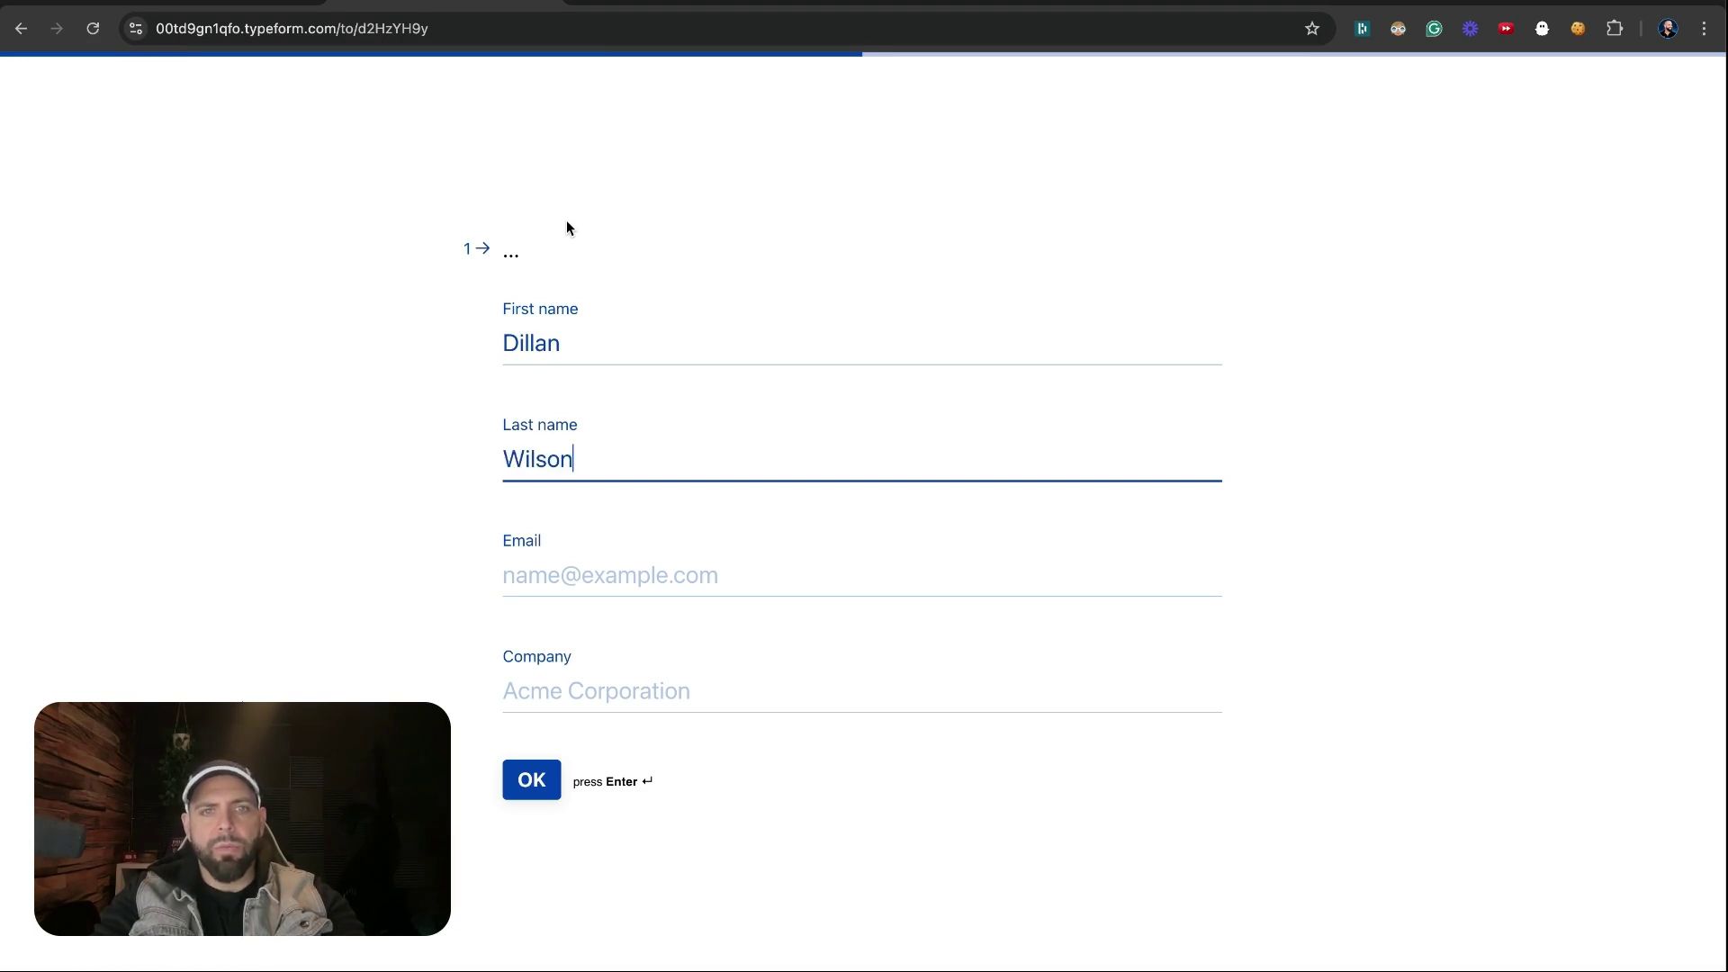
pyautogui.click(553, 574)
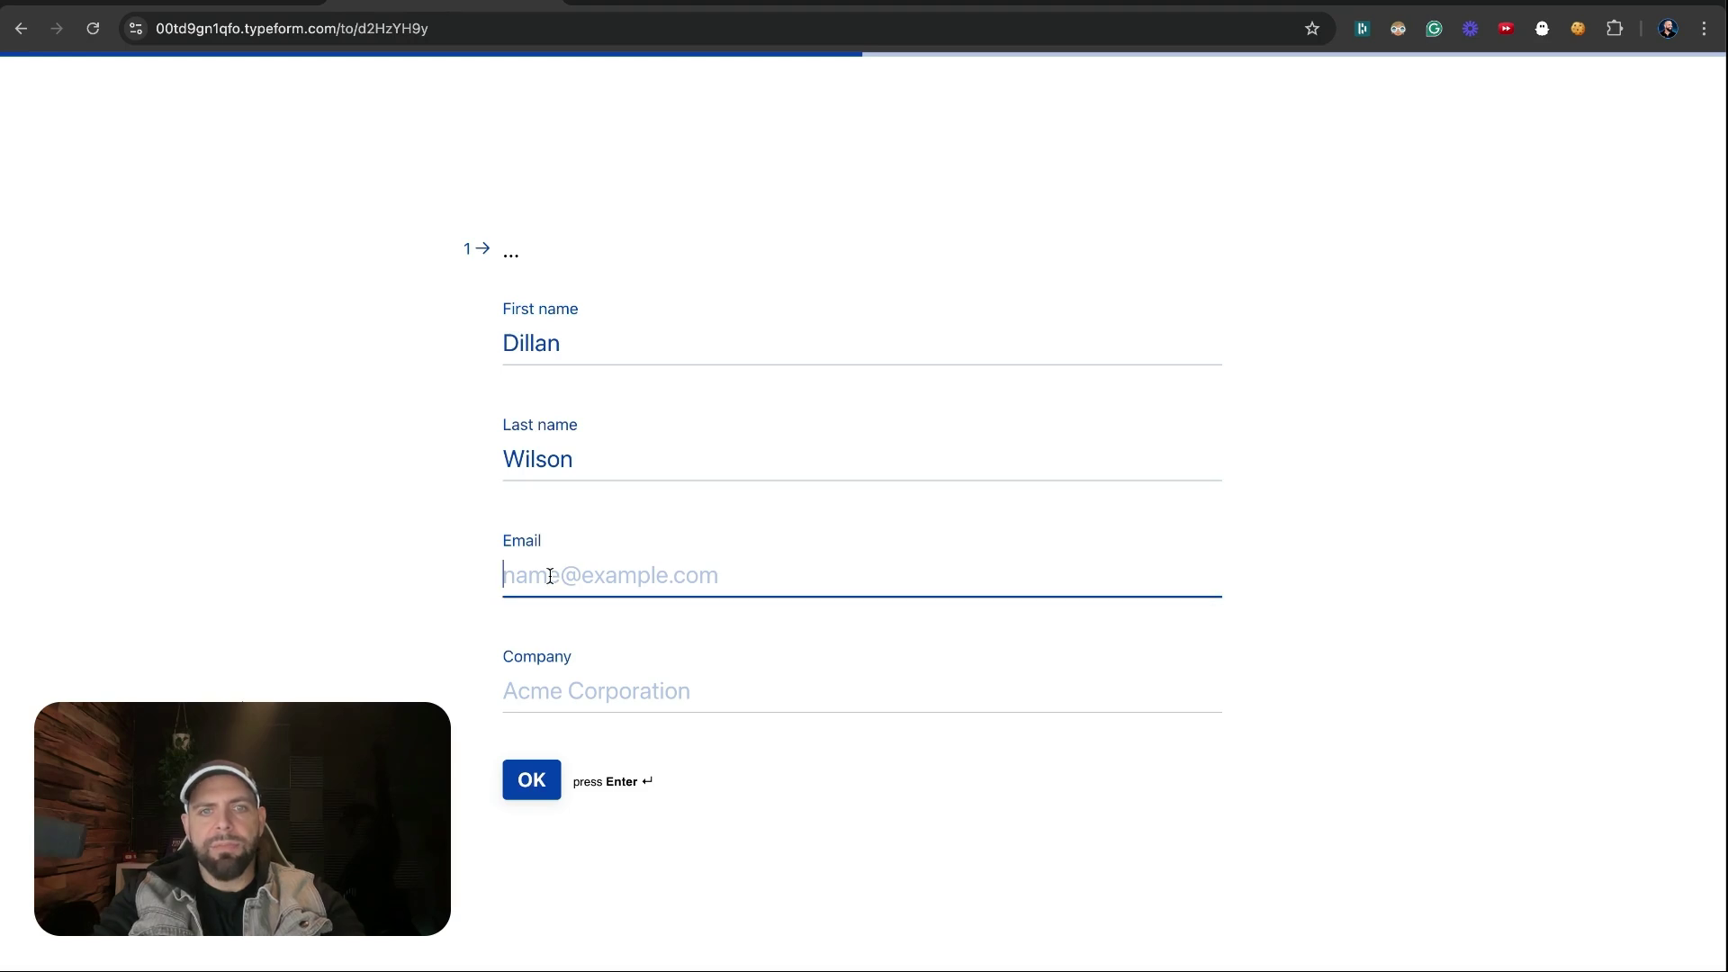
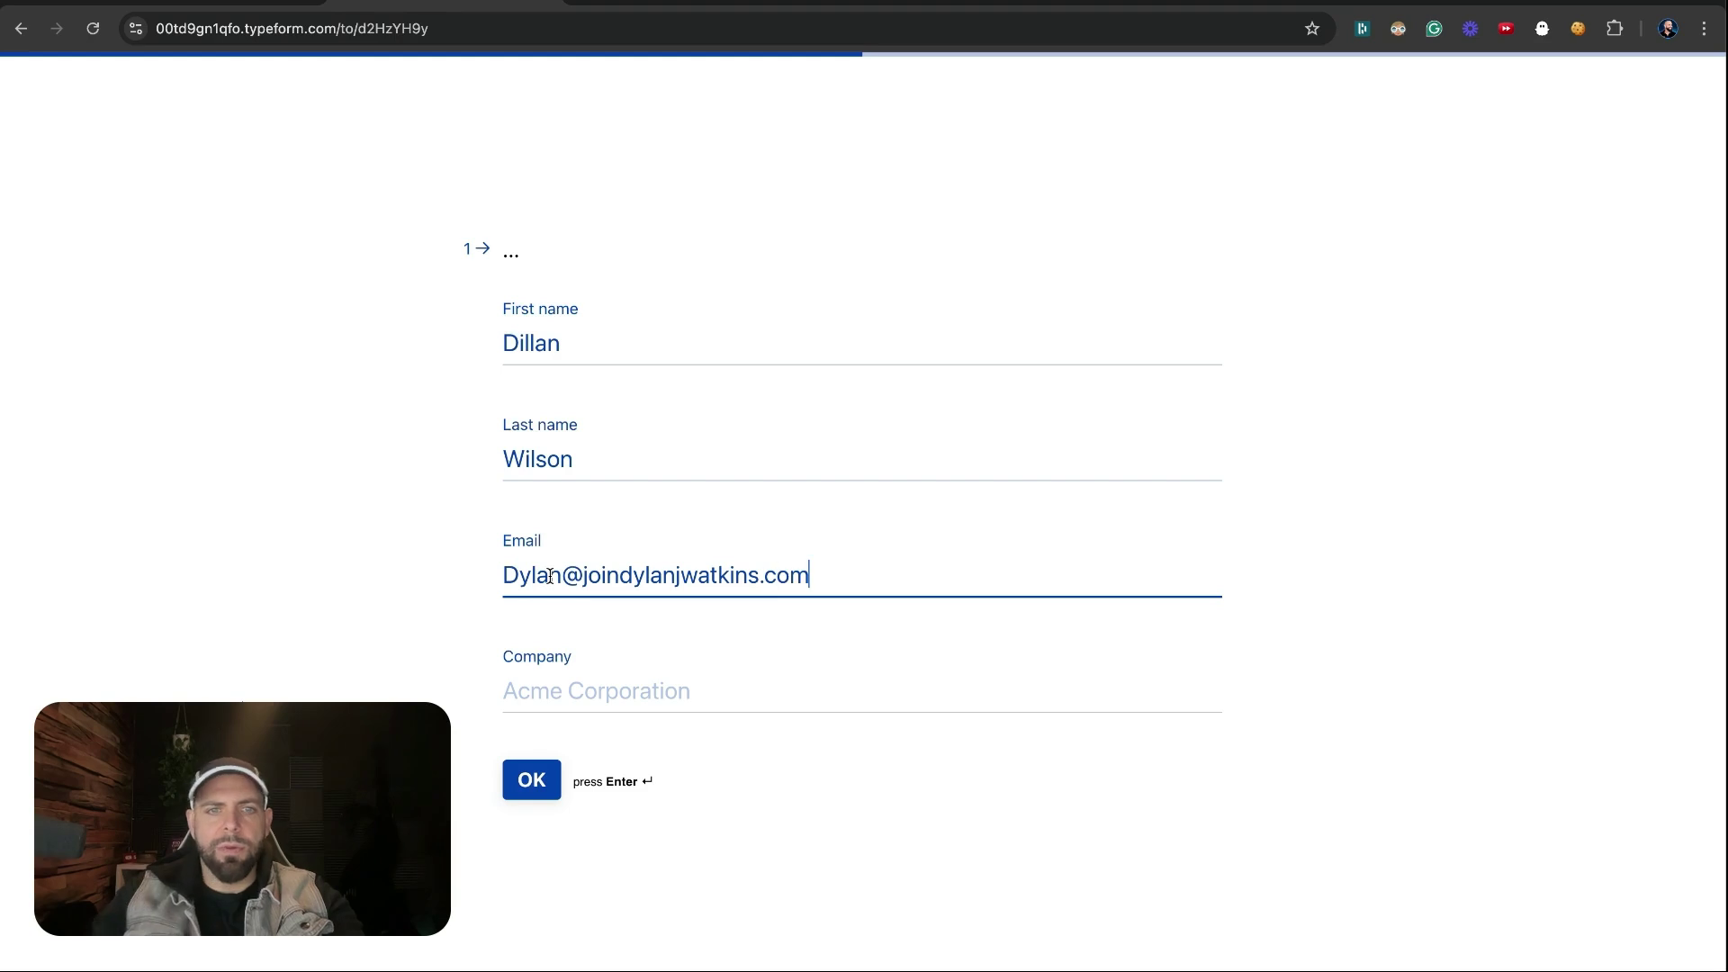
pyautogui.click(551, 693)
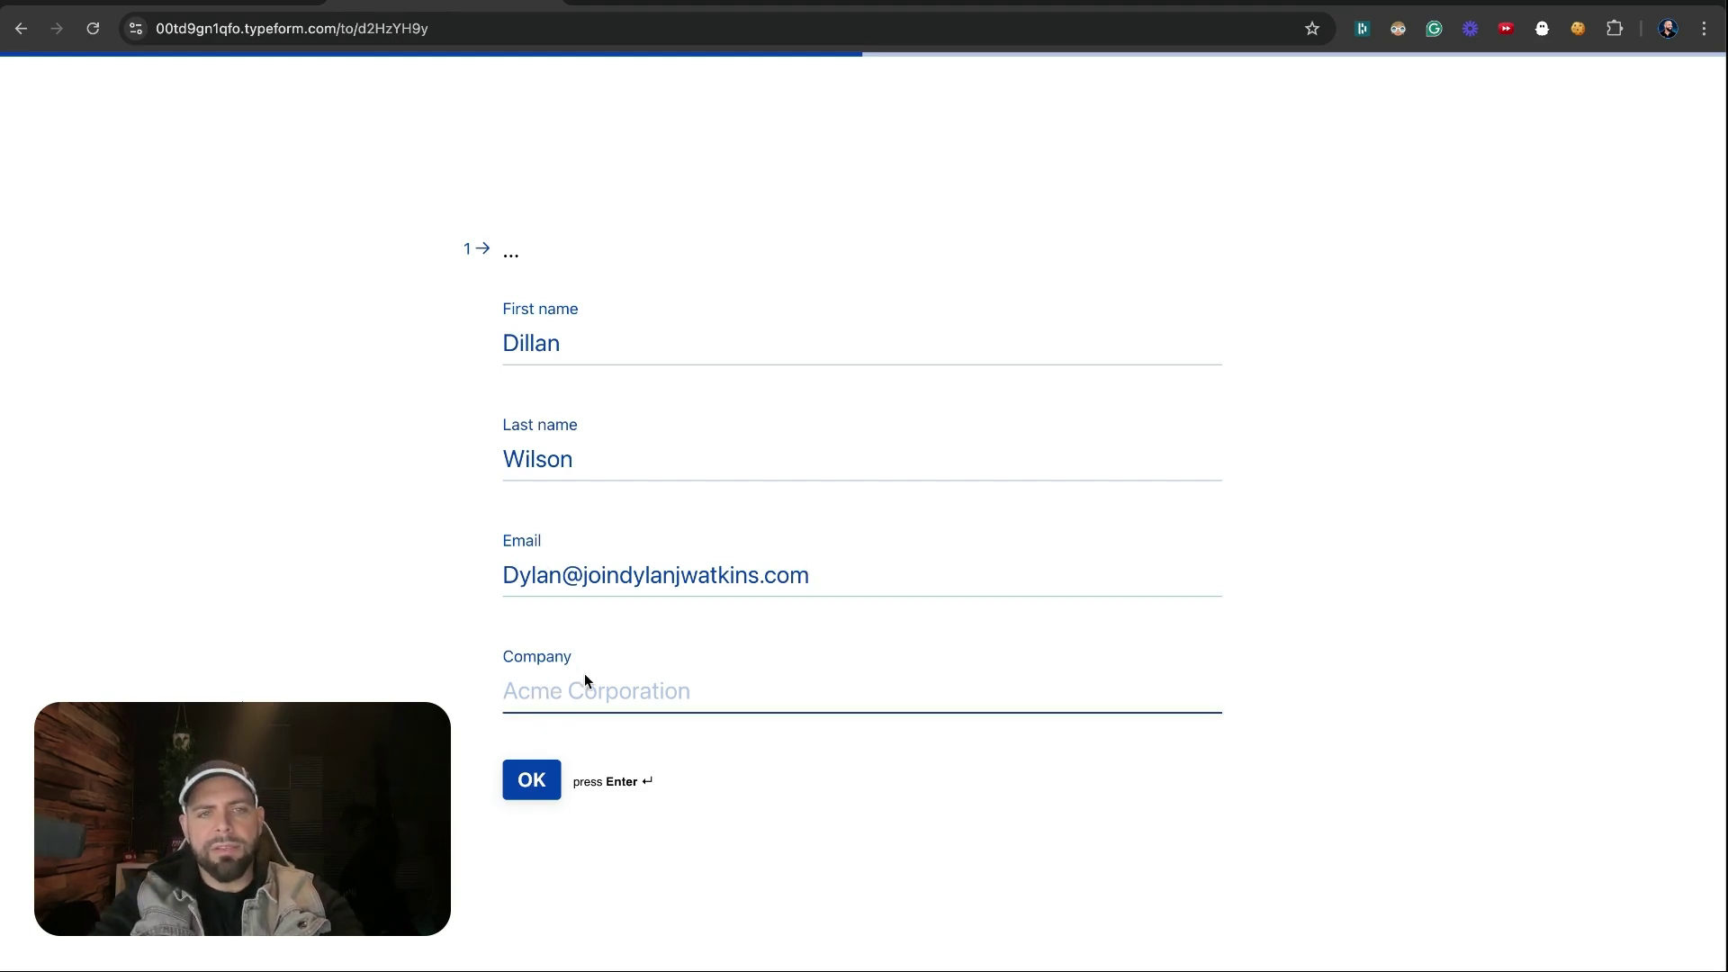
pyautogui.write('XZY')
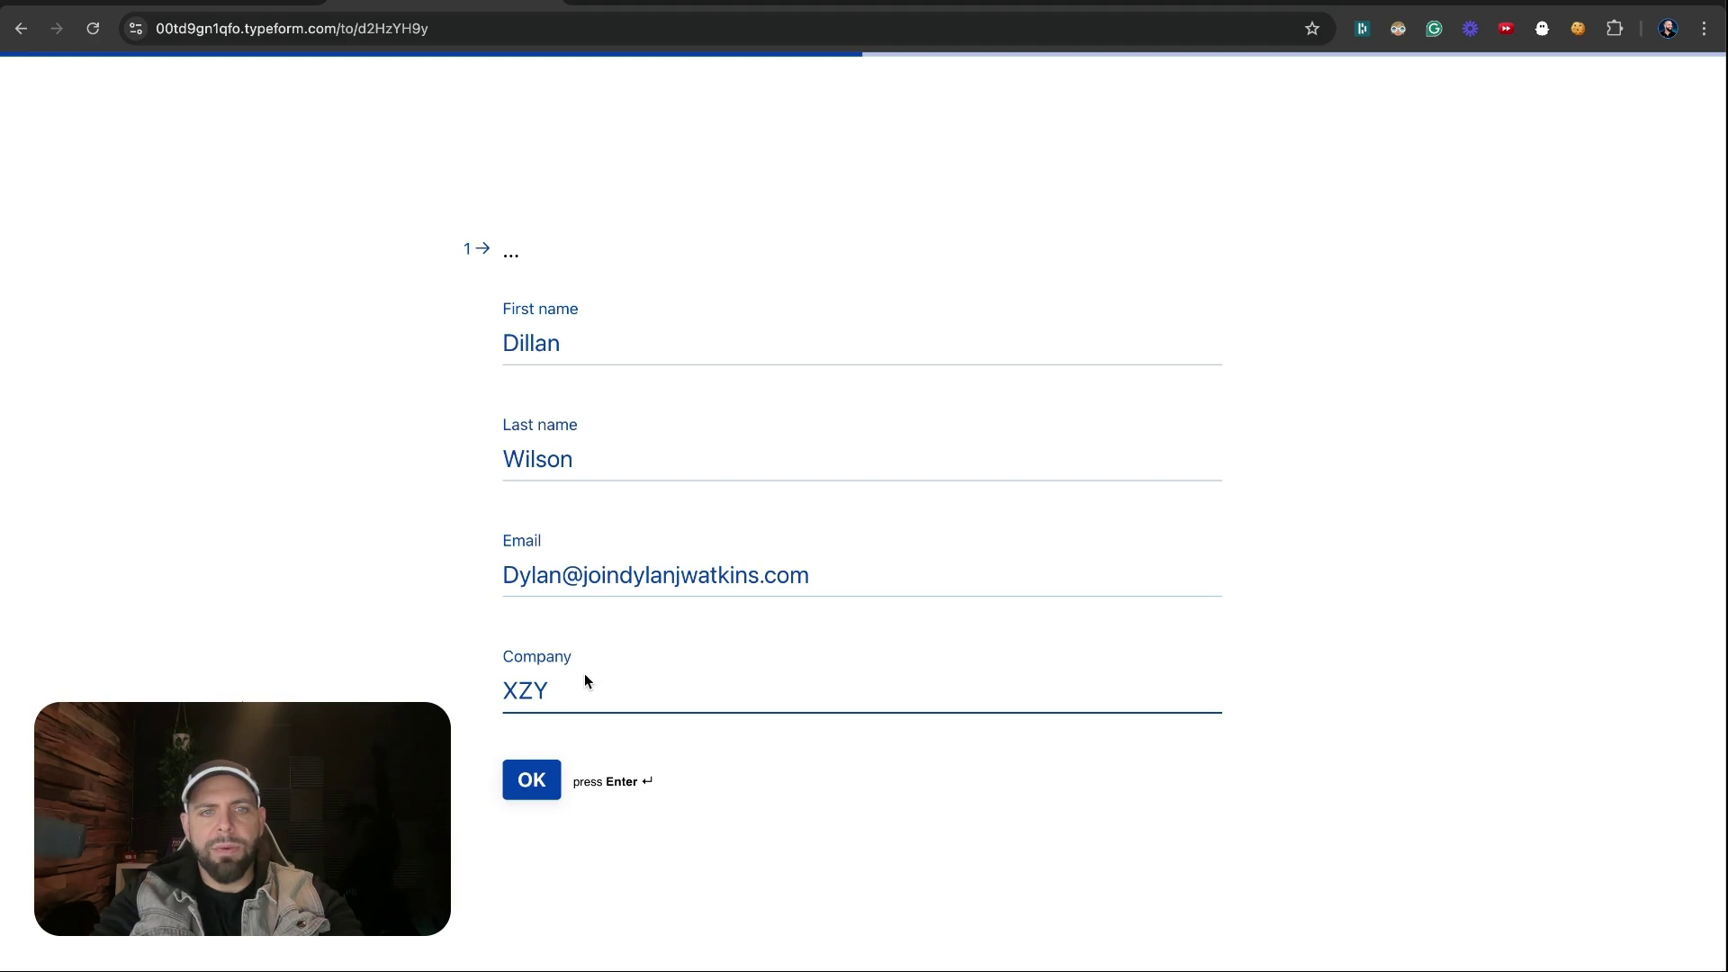
pyautogui.write(' Corp')
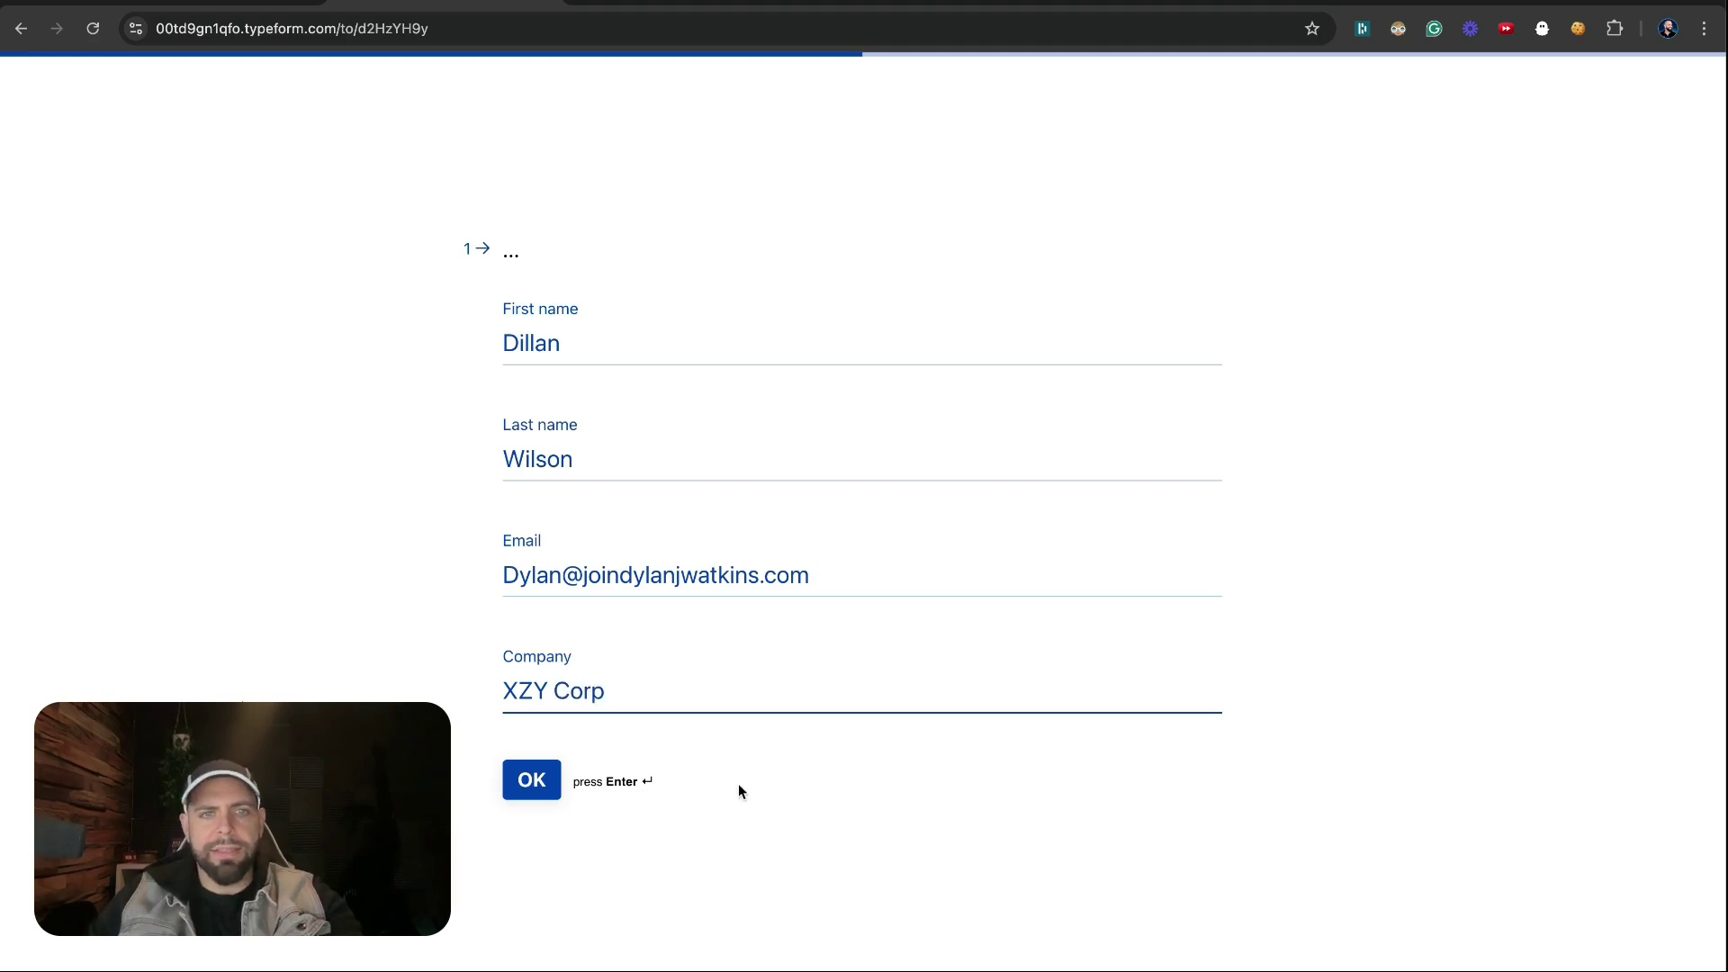
pyautogui.click(532, 792)
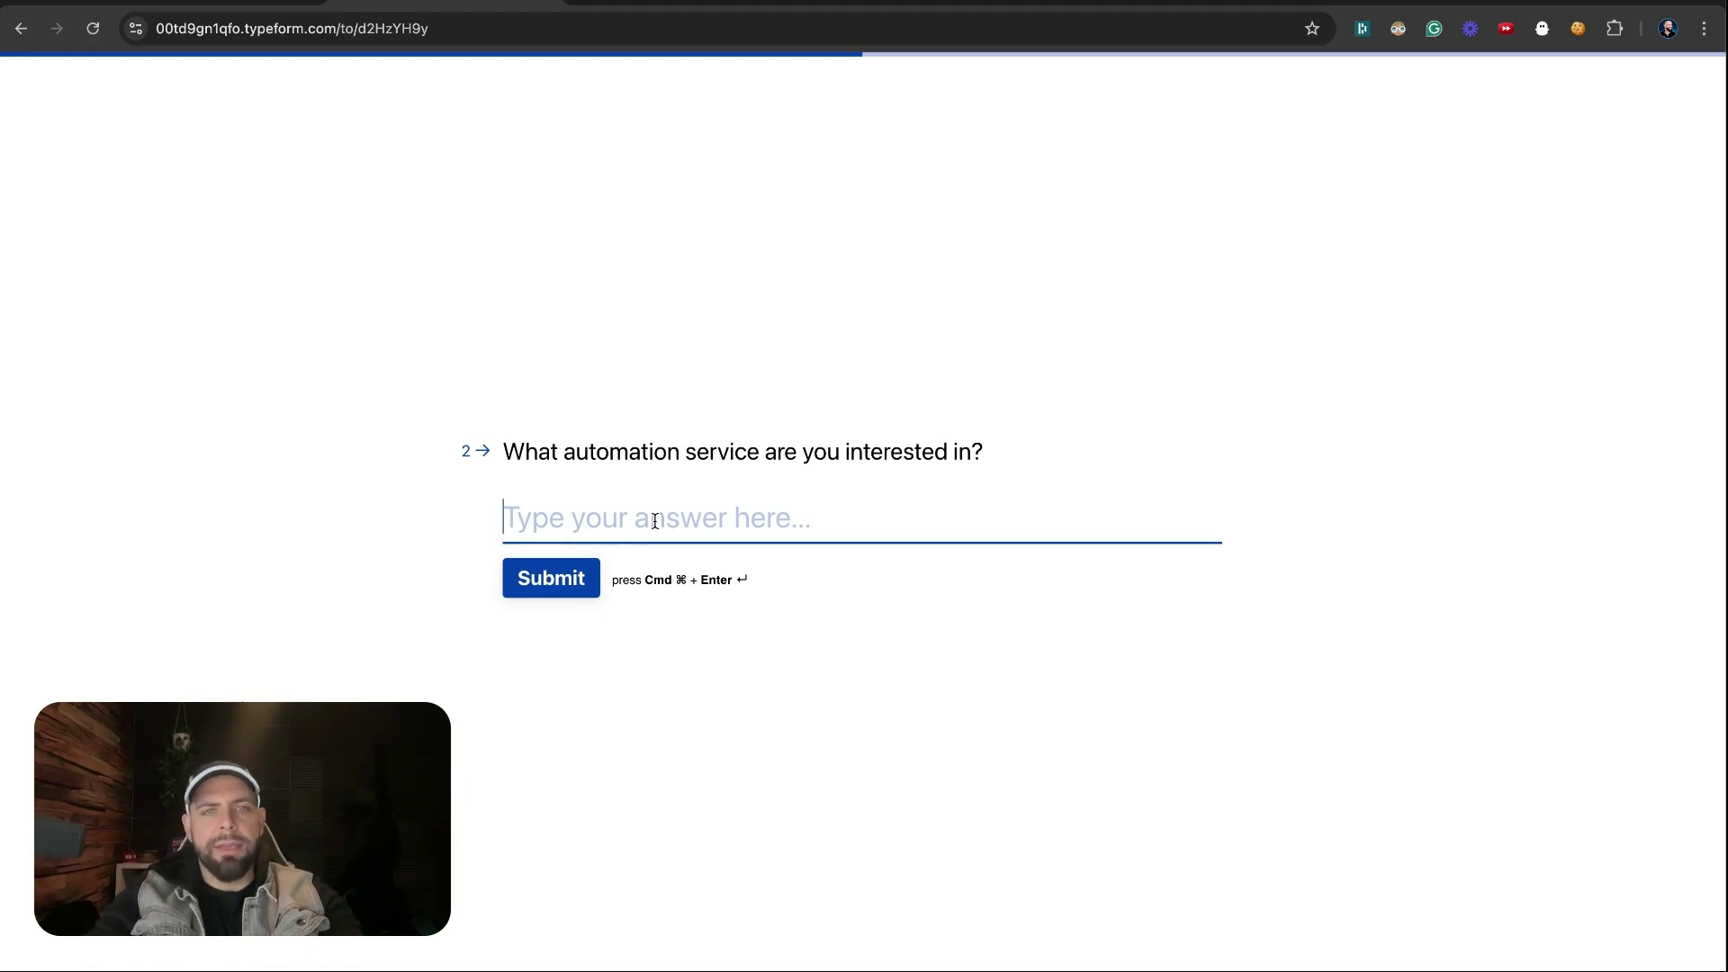
# Answer 'AI lead nurture system for emails', submit the response, and return to Make
pyautogui.write('AI lead')
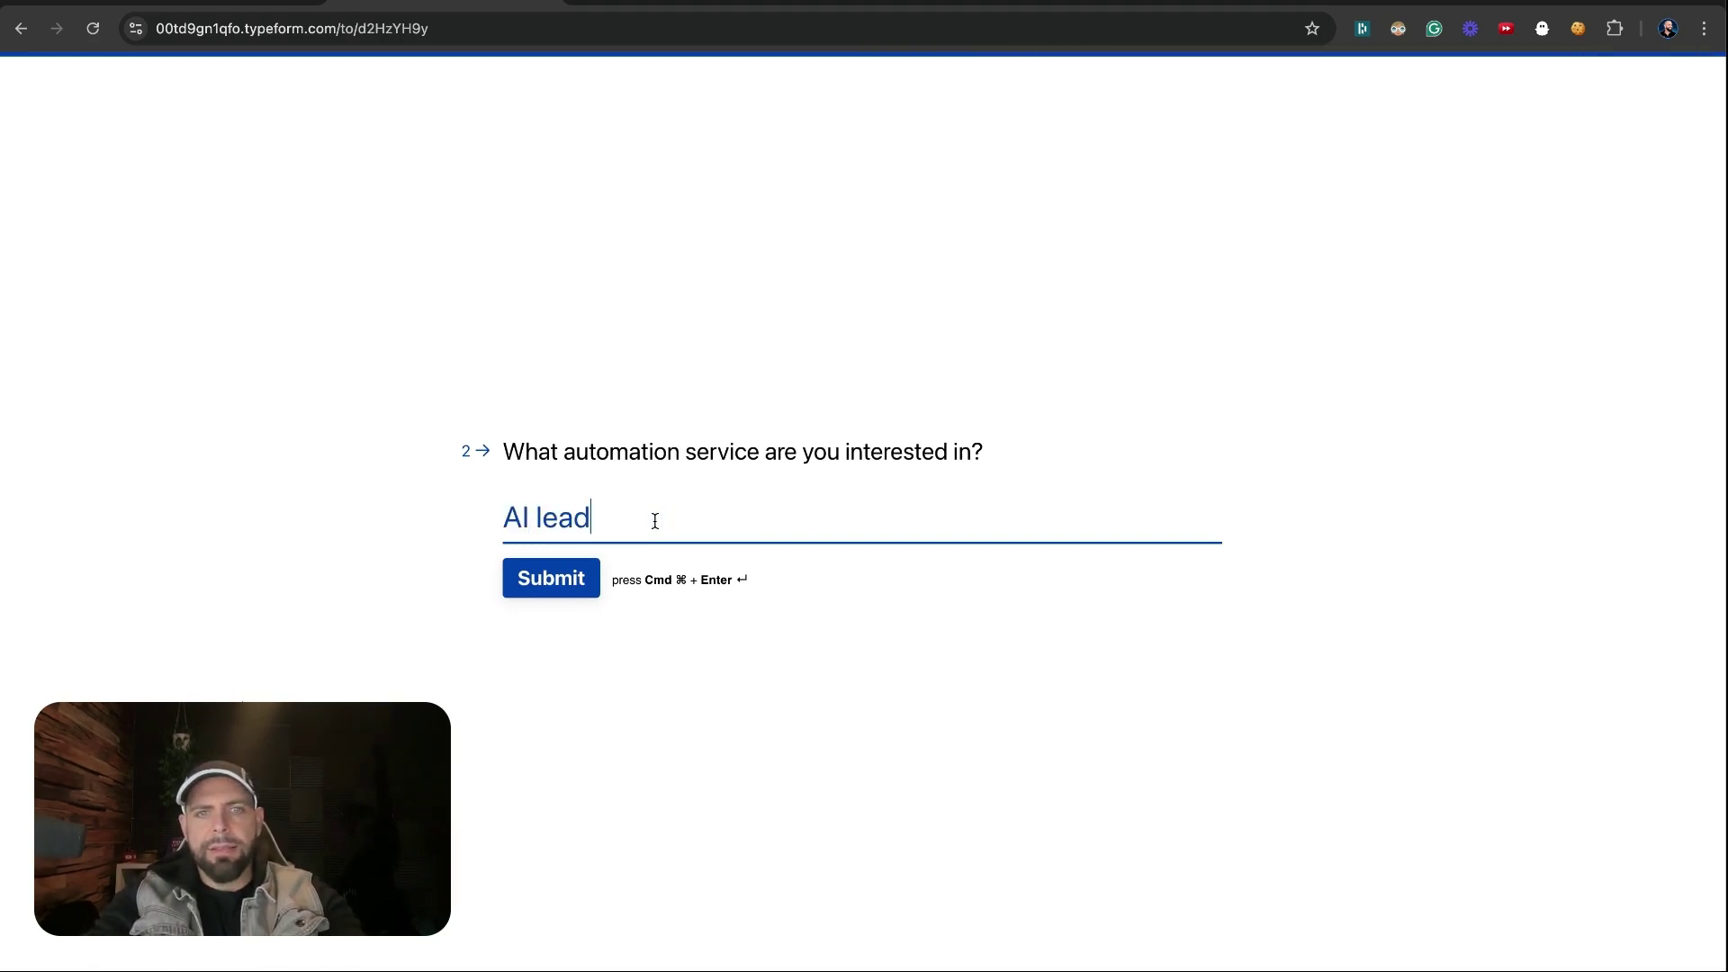
pyautogui.write(' nurutre')
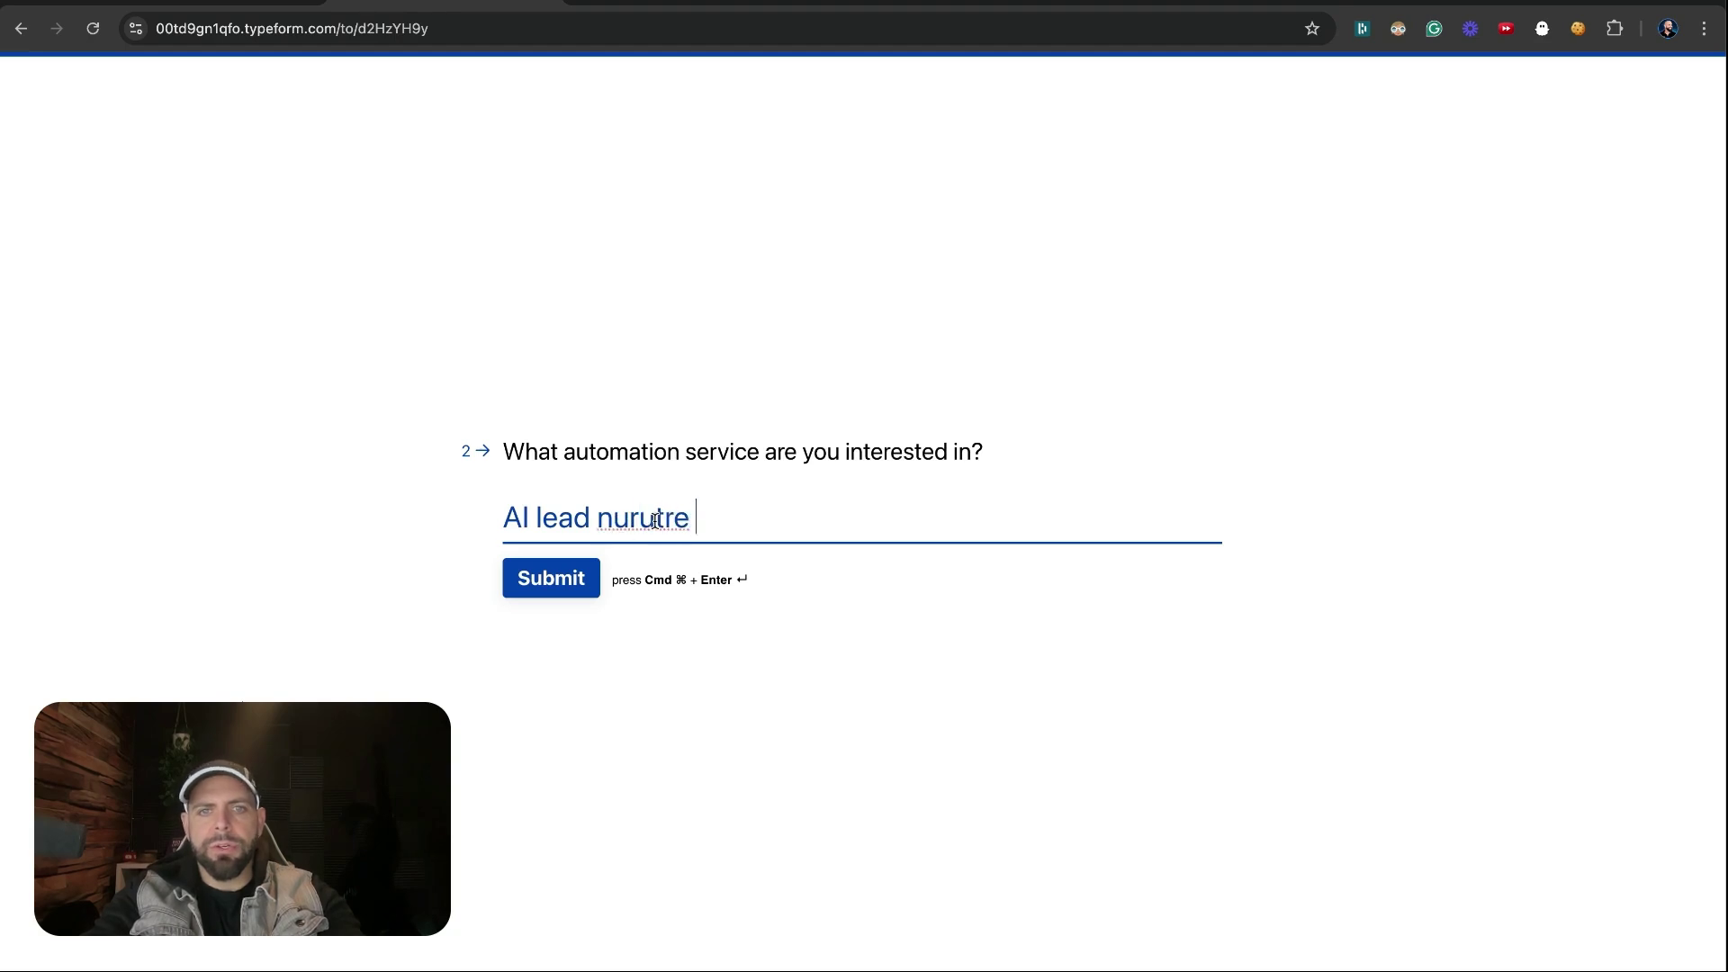
pyautogui.press('BackSpace')
pyautogui.press('BackSpace')
pyautogui.press('BackSpace')
pyautogui.press('BackSpace')
pyautogui.write('ture s')
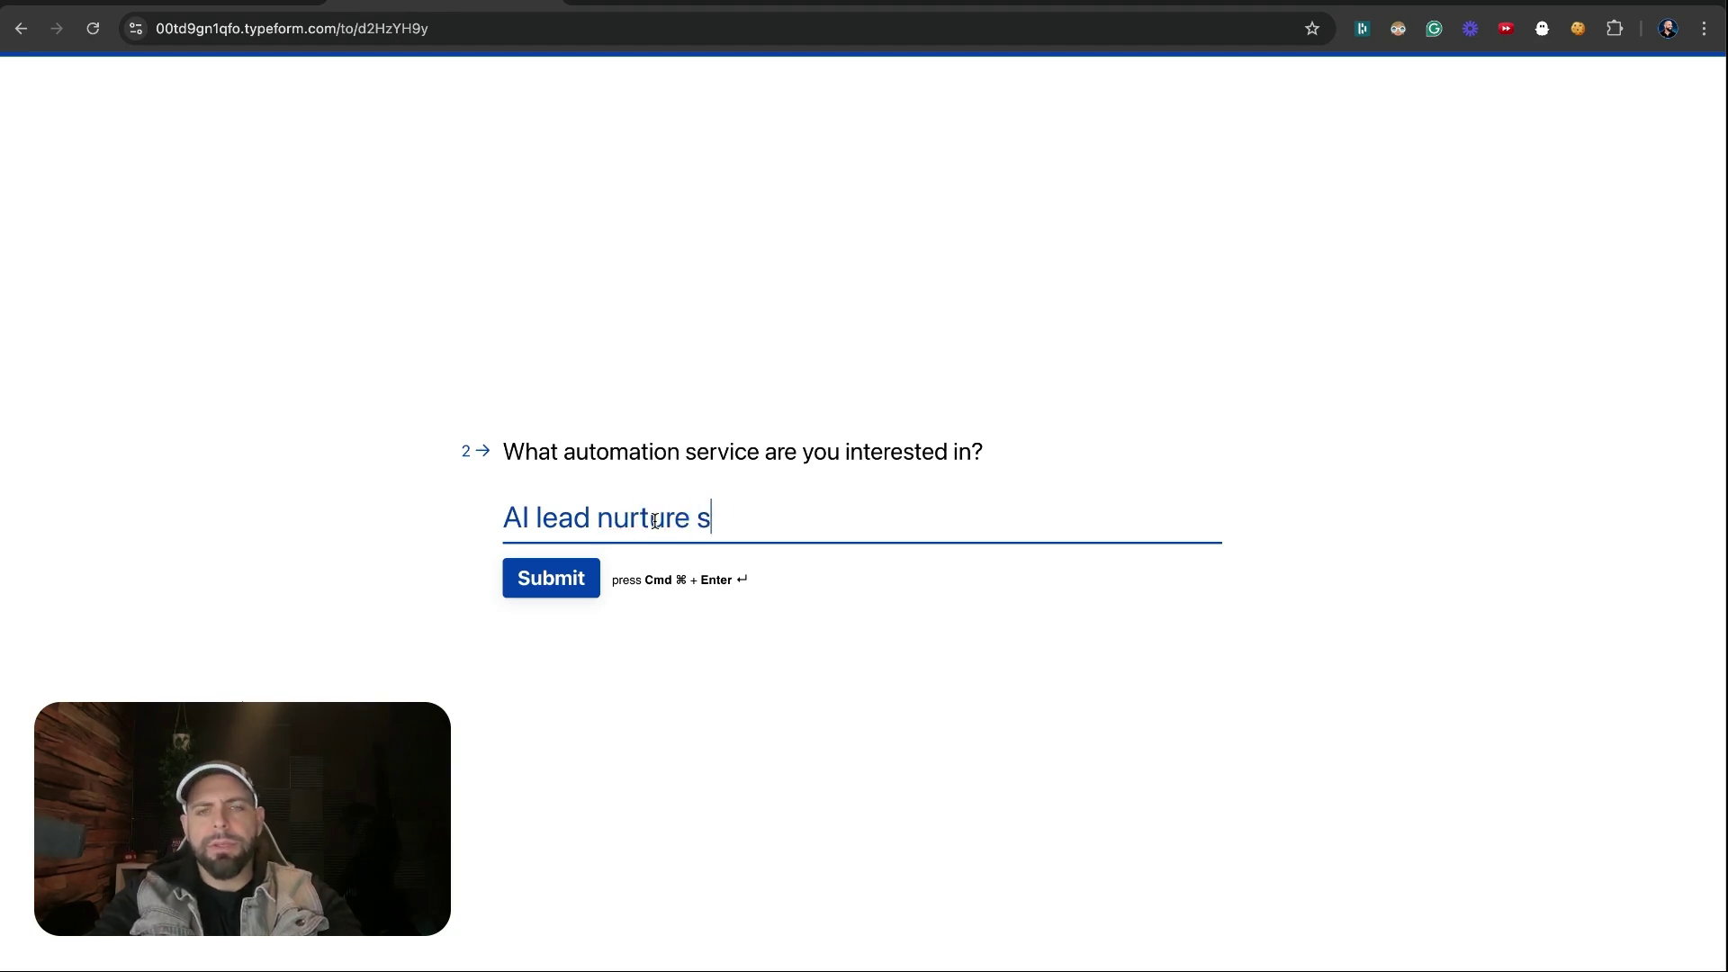
pyautogui.write('ystem for emals')
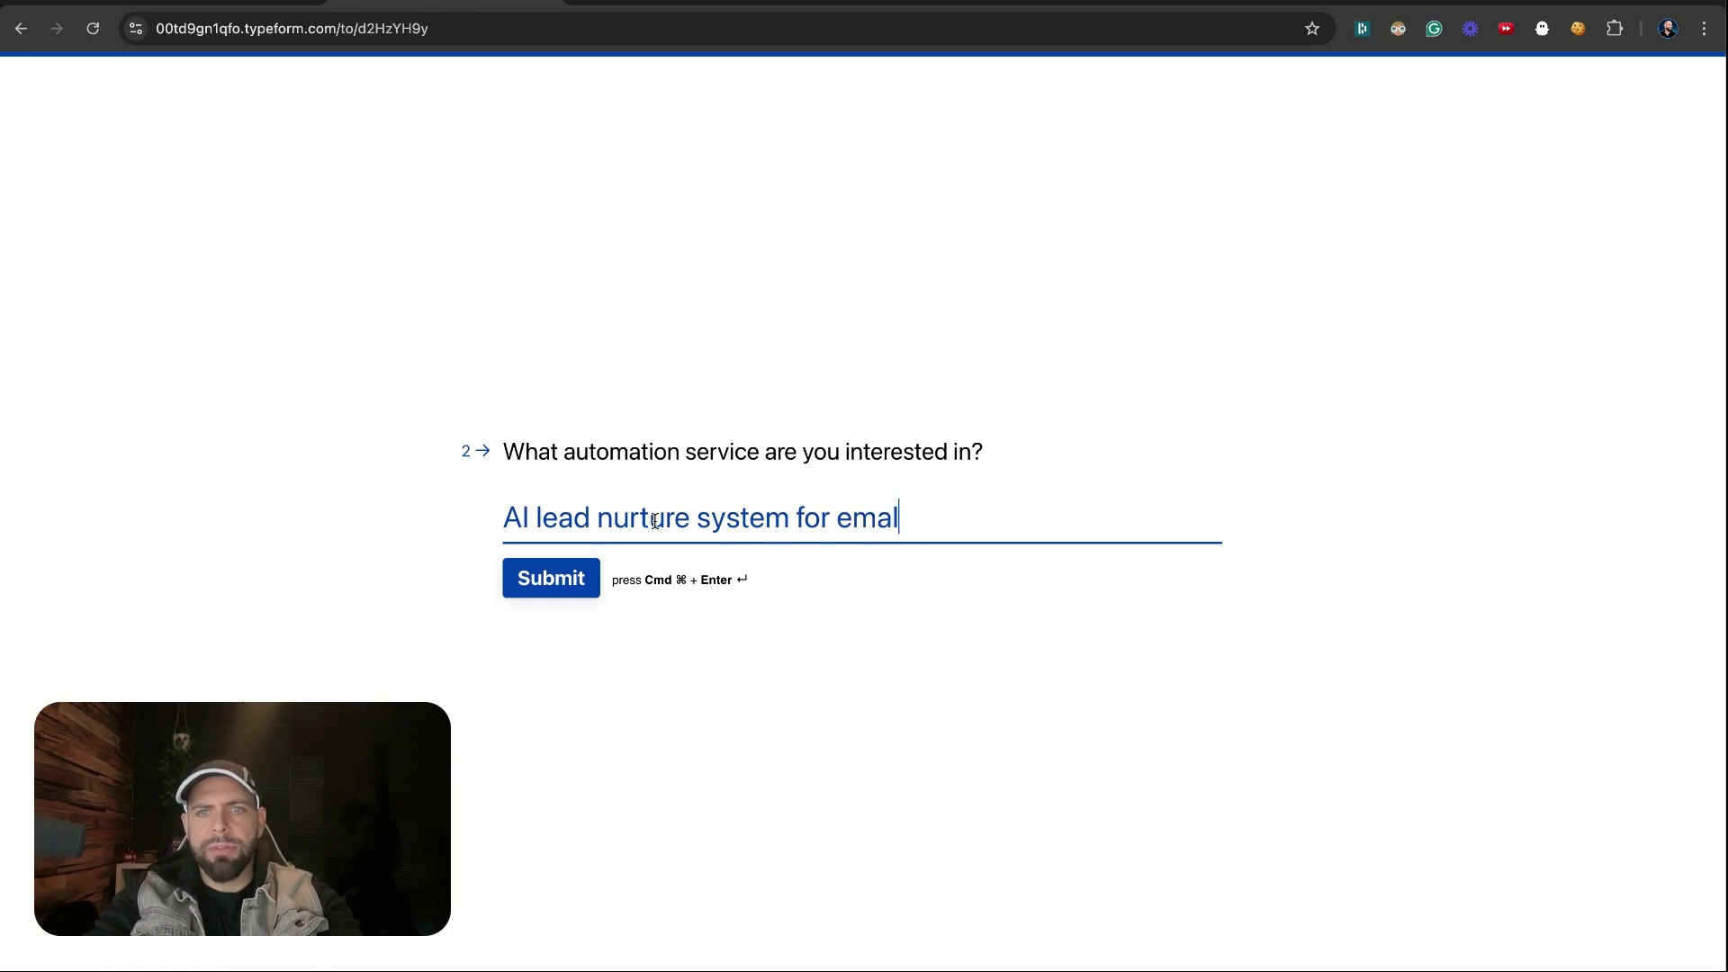
pyautogui.press('BackSpace')
pyautogui.press('BackSpace')
pyautogui.write('ils')
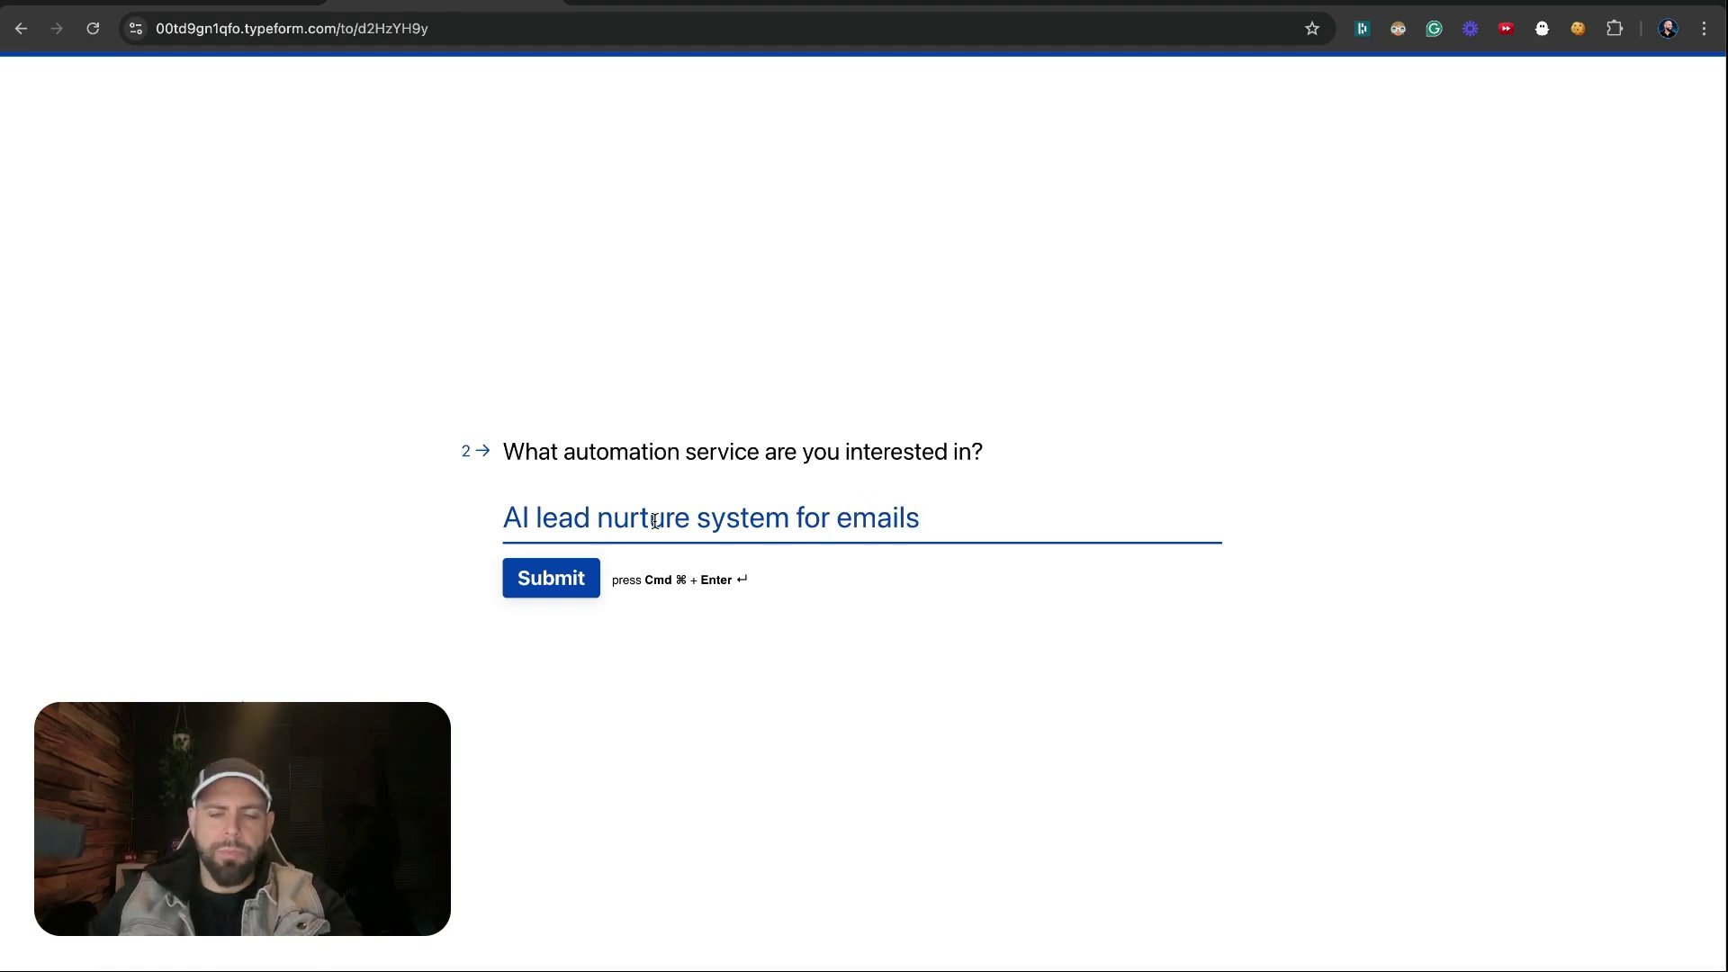
pyautogui.click(552, 578)
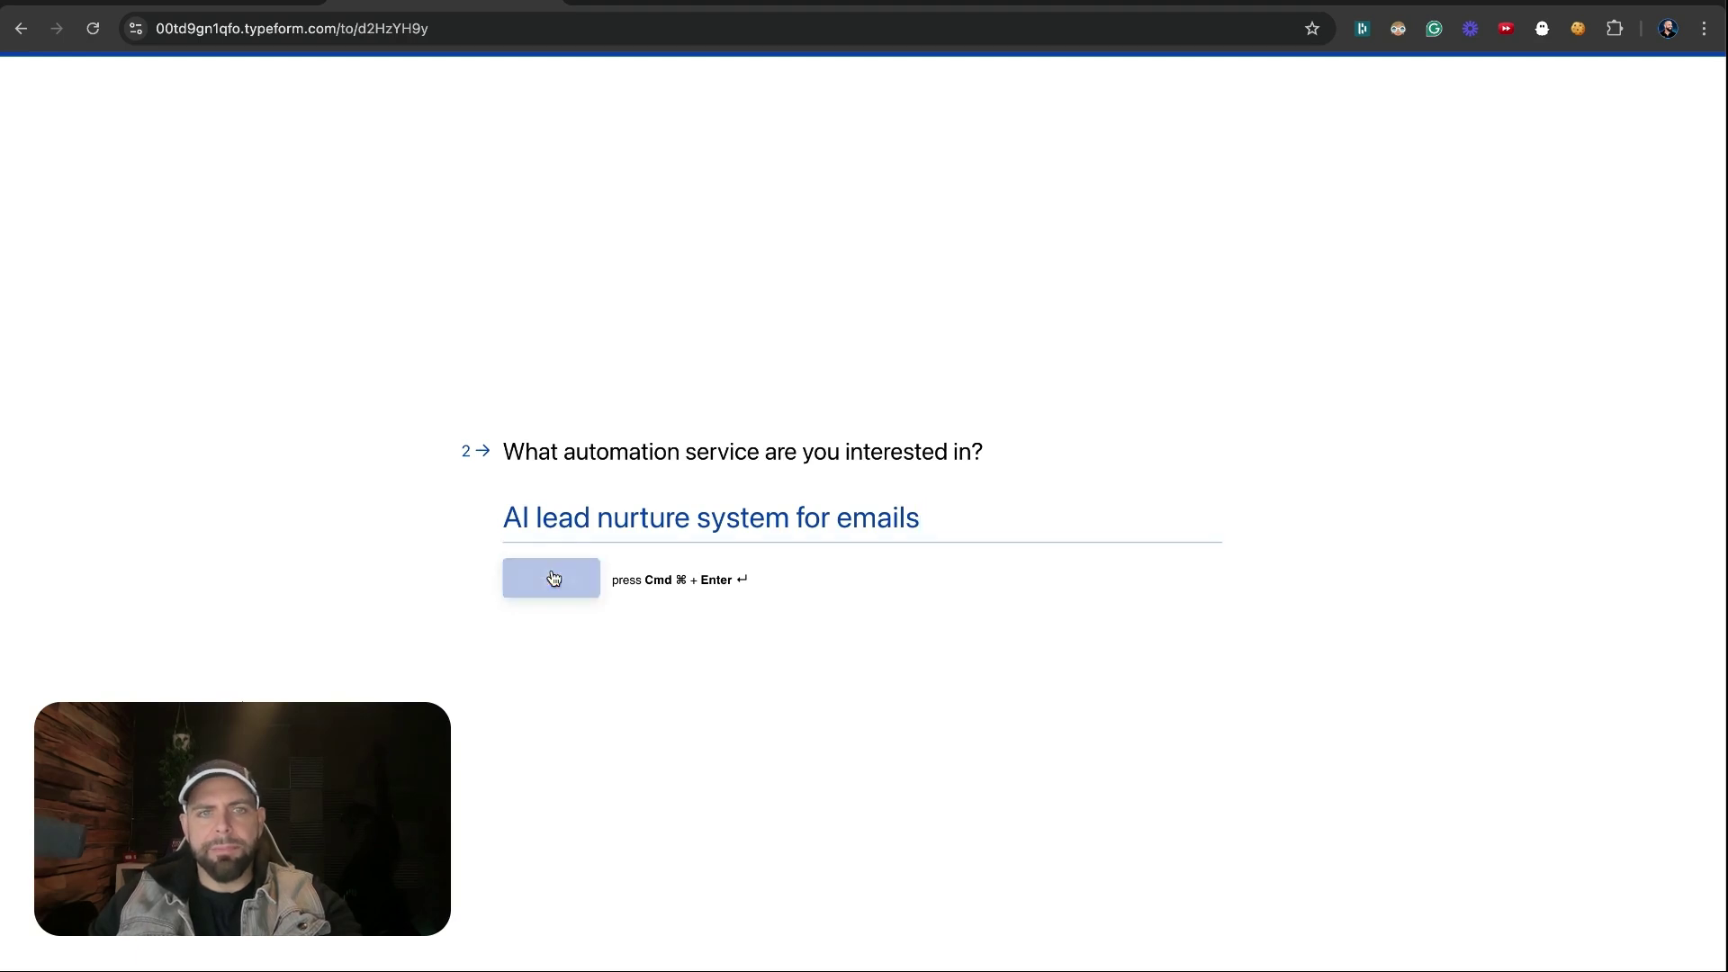
pyautogui.click(1075, 7)
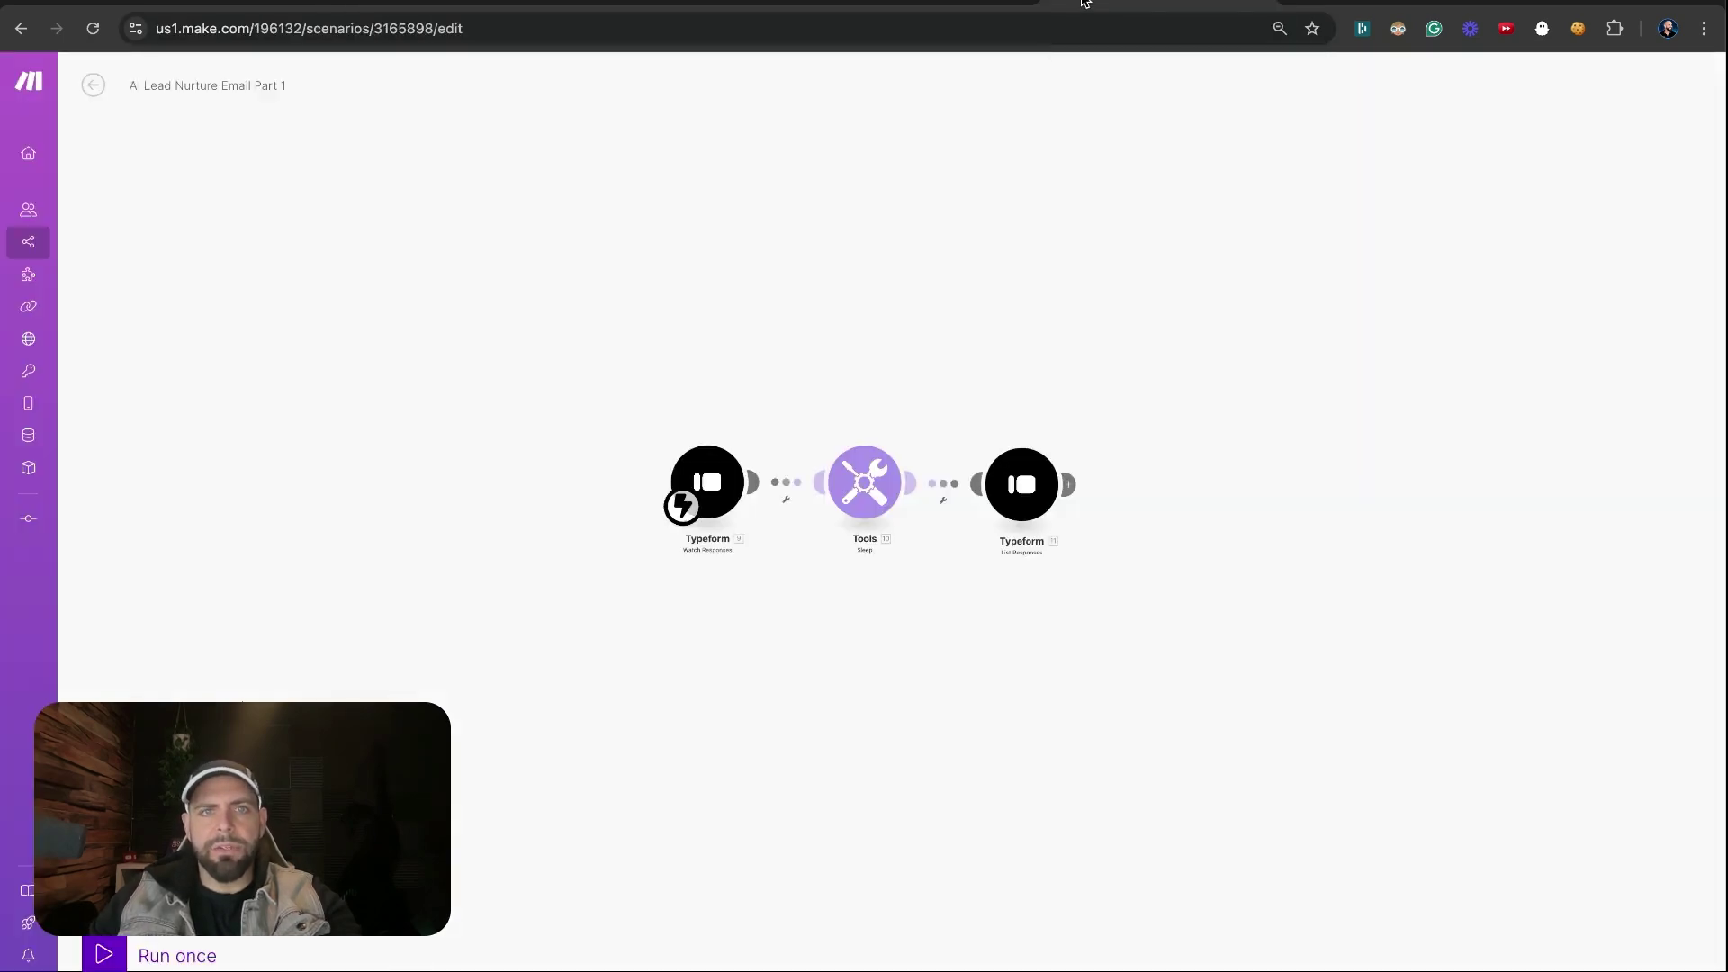
# Run the scenario once with existing data and inspect the List Responses output
pyautogui.click(106, 954)
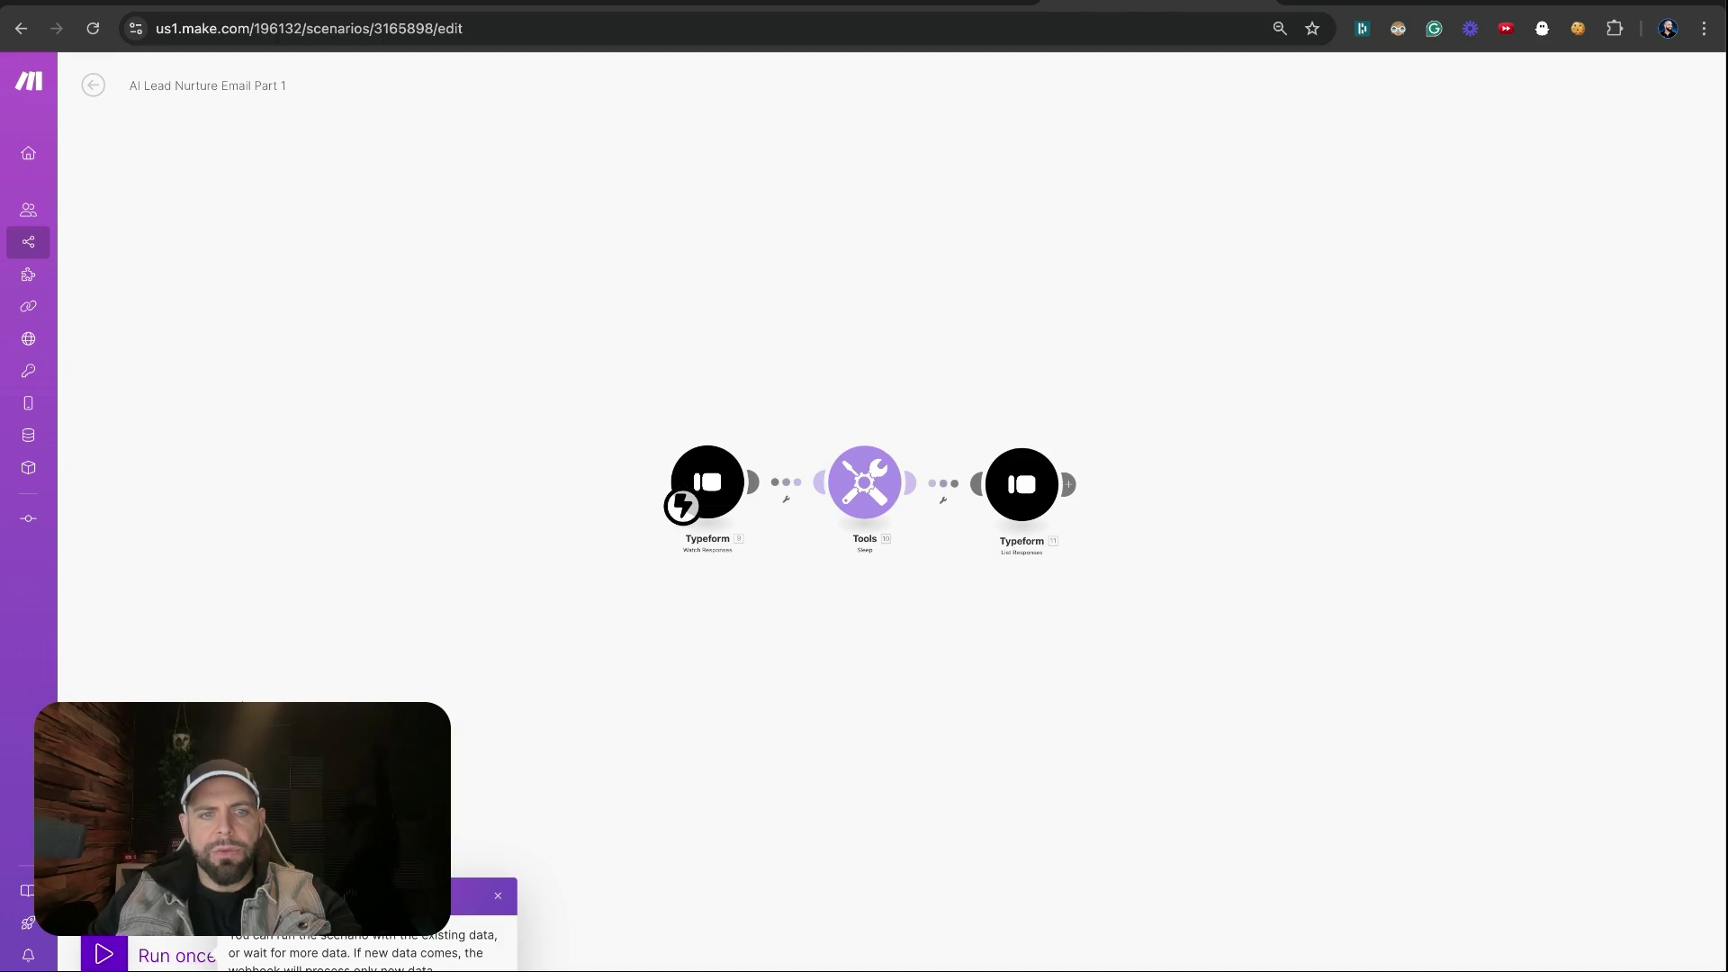
pyautogui.click(450, 967)
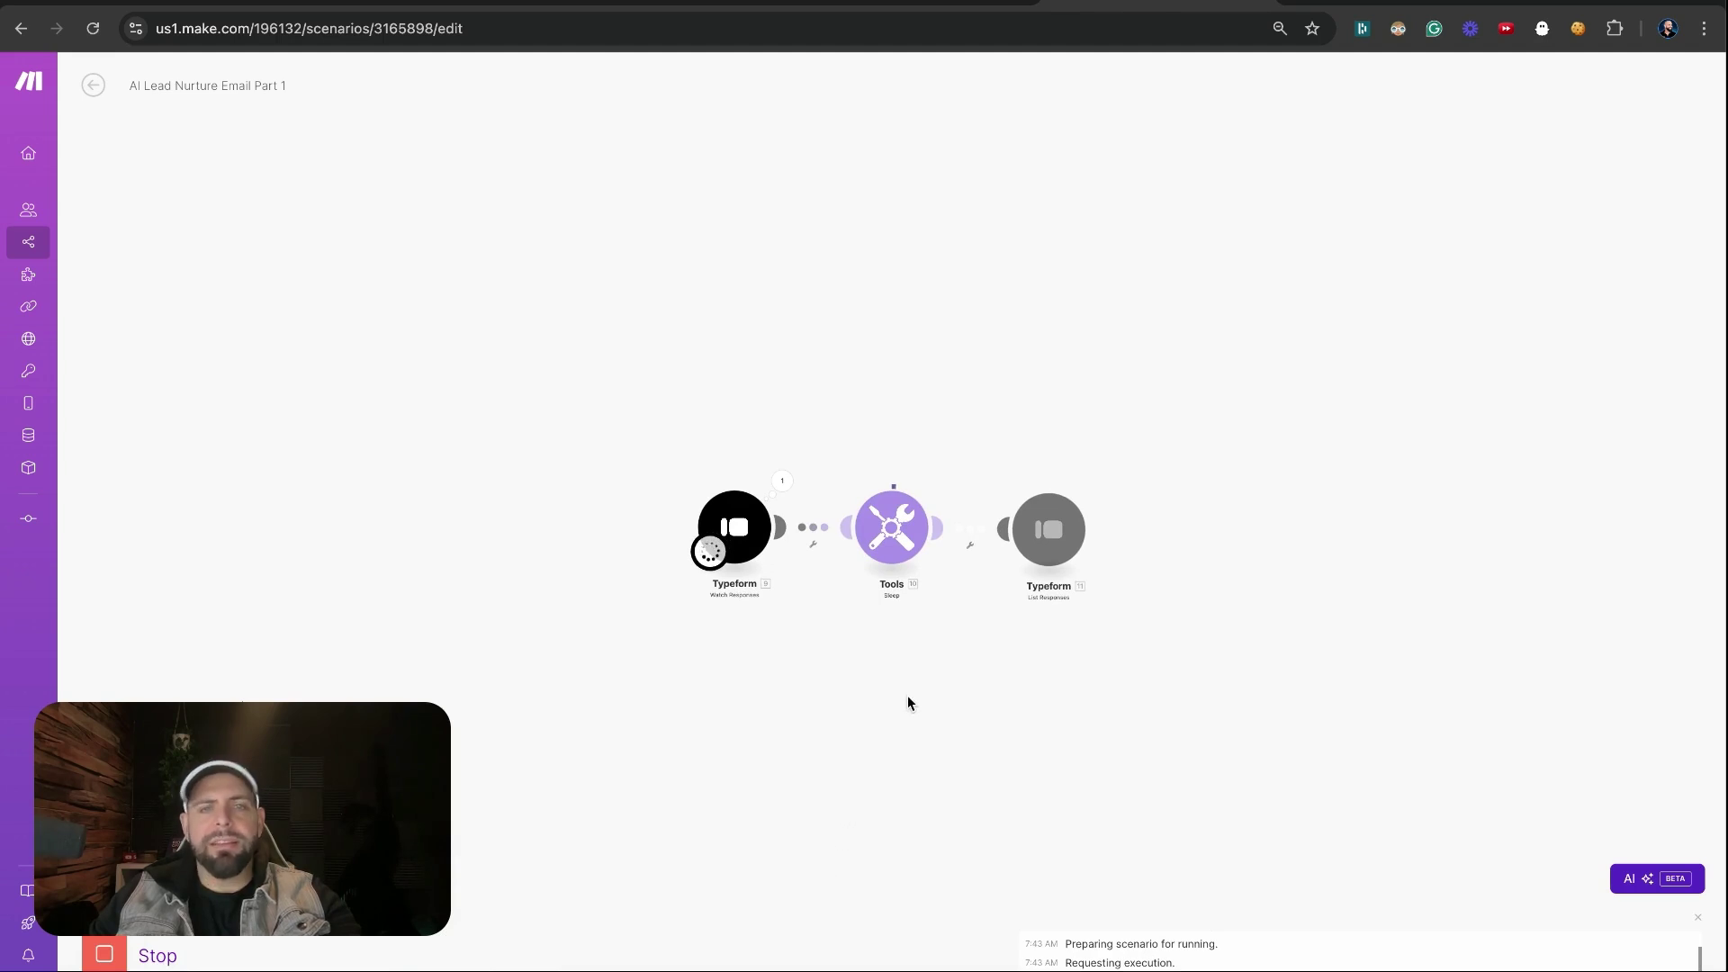
pyautogui.click(1095, 486)
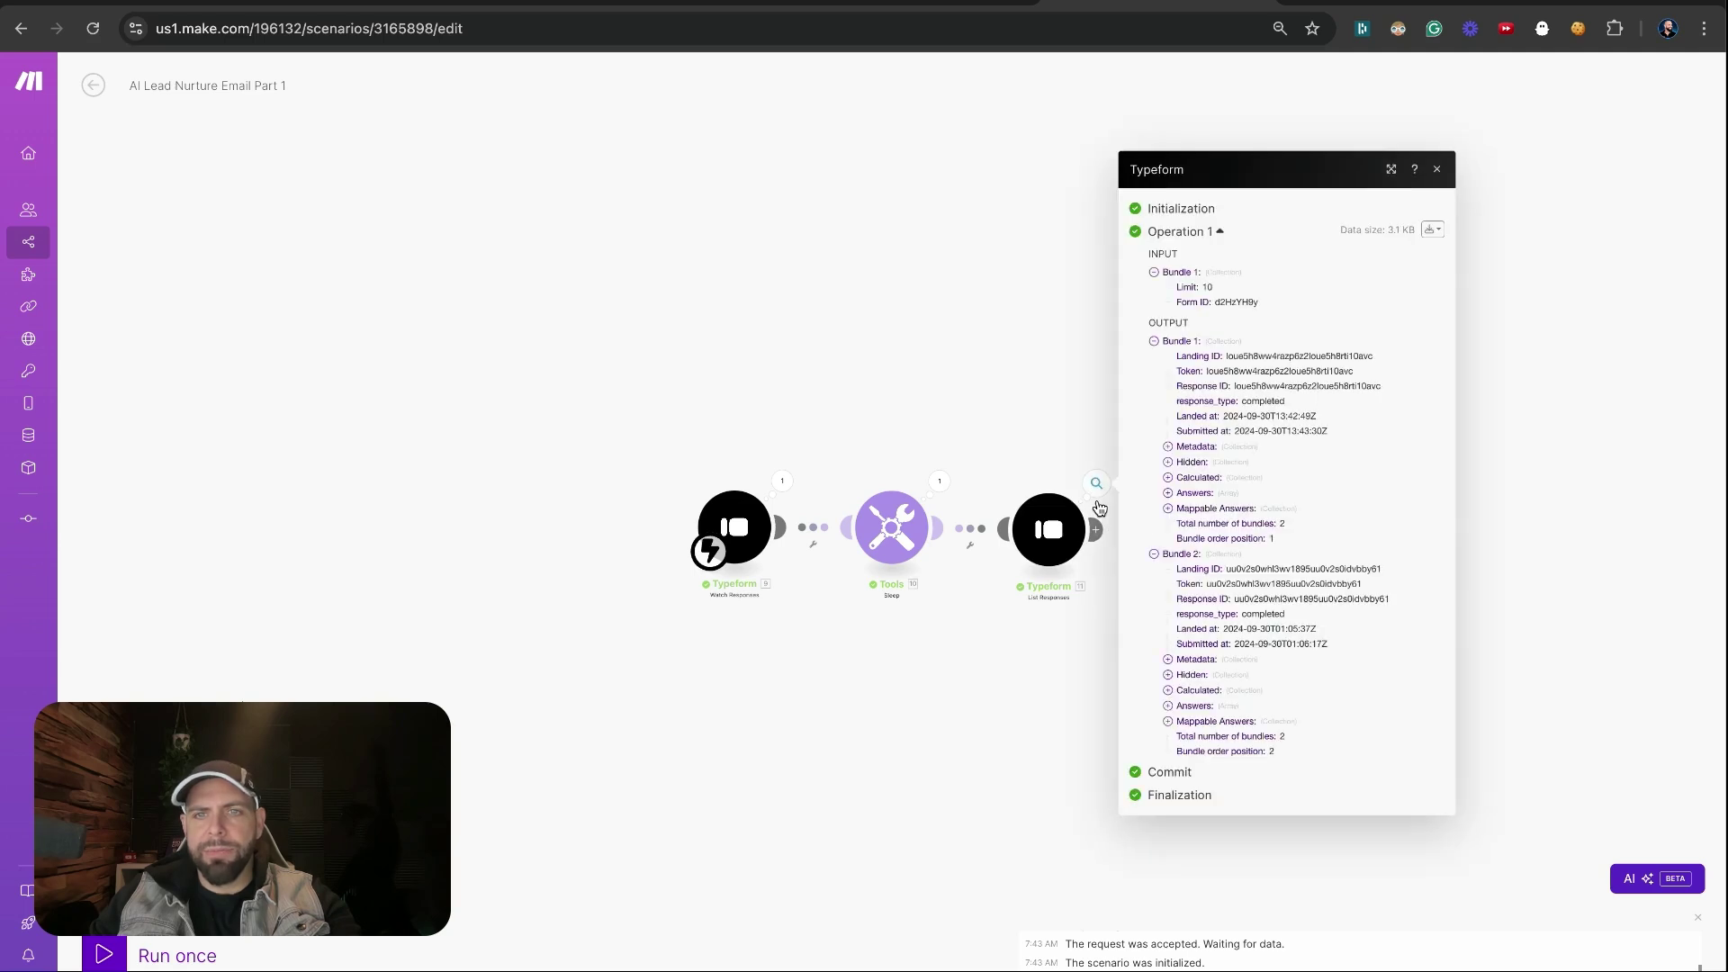
# Expand the five answer items in the List Responses output, then close the inspector
pyautogui.click(1166, 495)
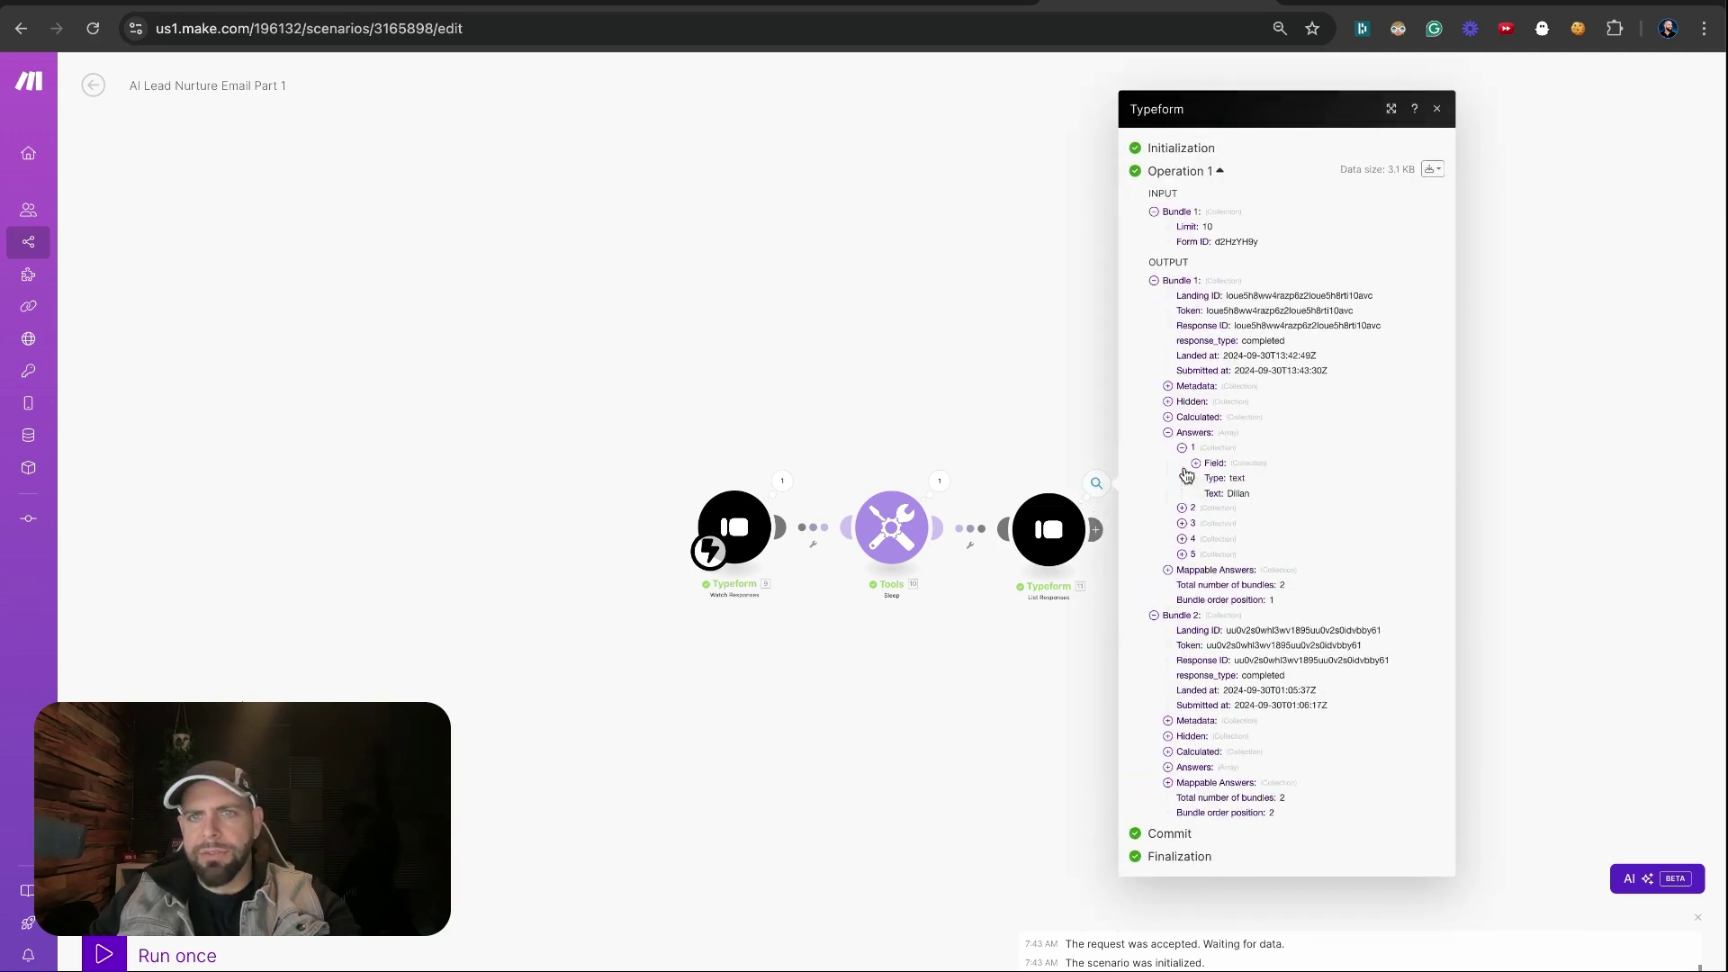
pyautogui.click(1183, 470)
pyautogui.click(1194, 462)
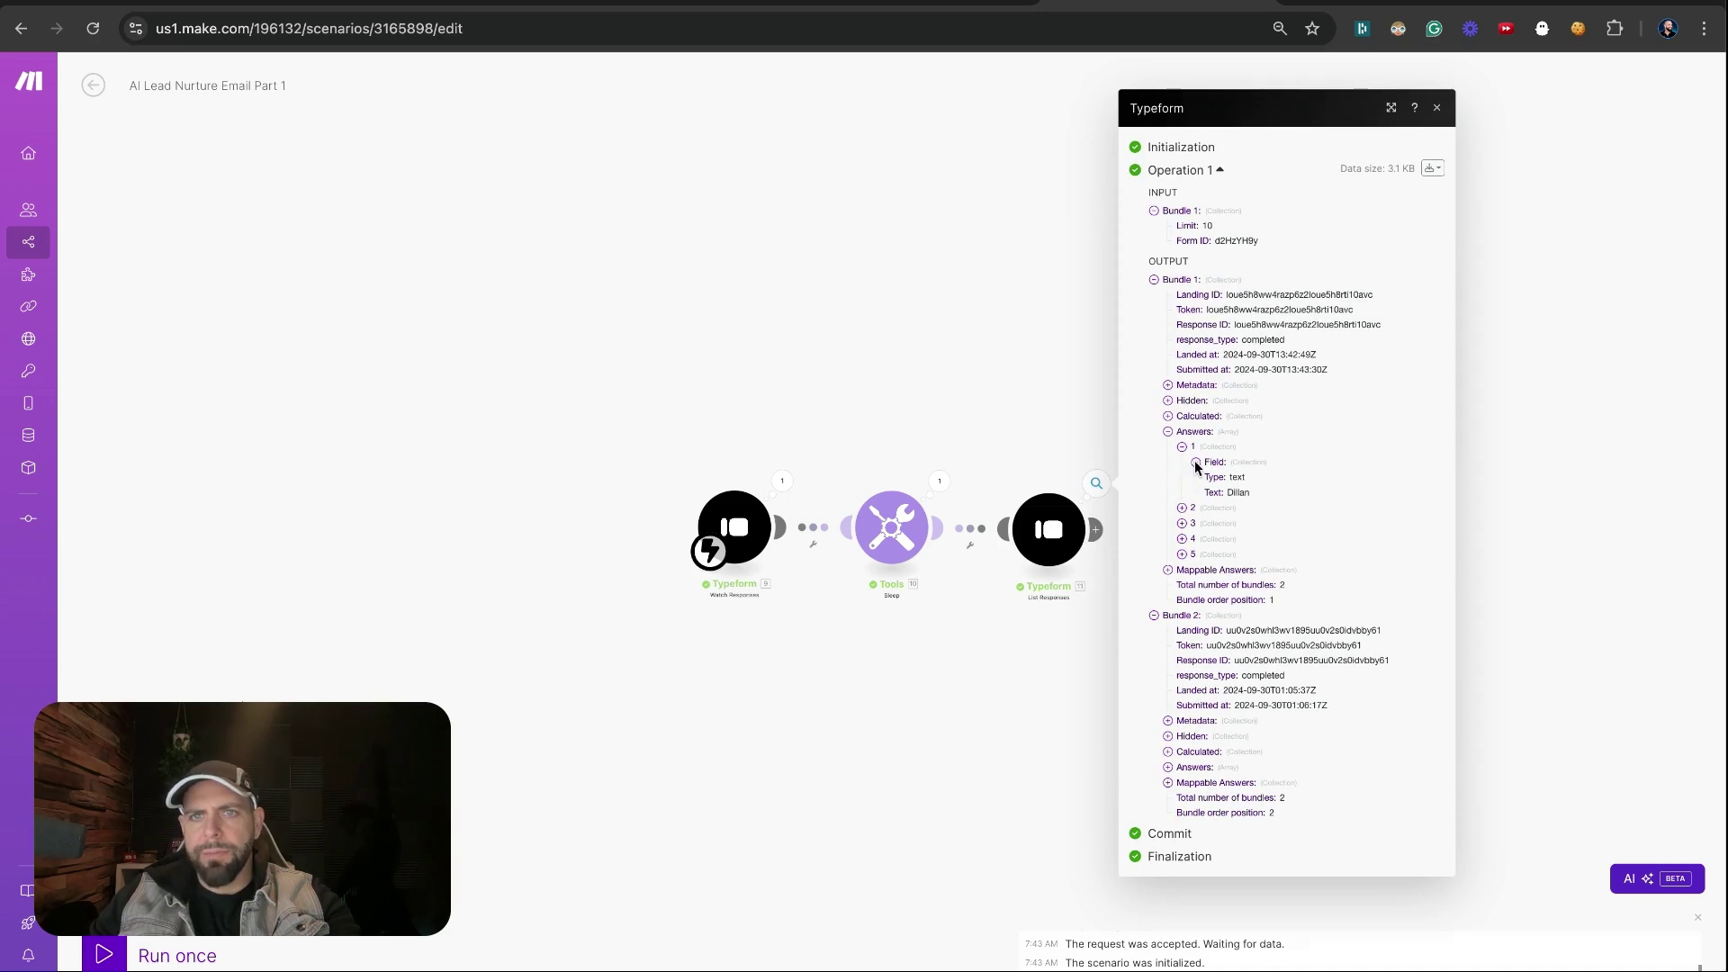
pyautogui.click(1182, 539)
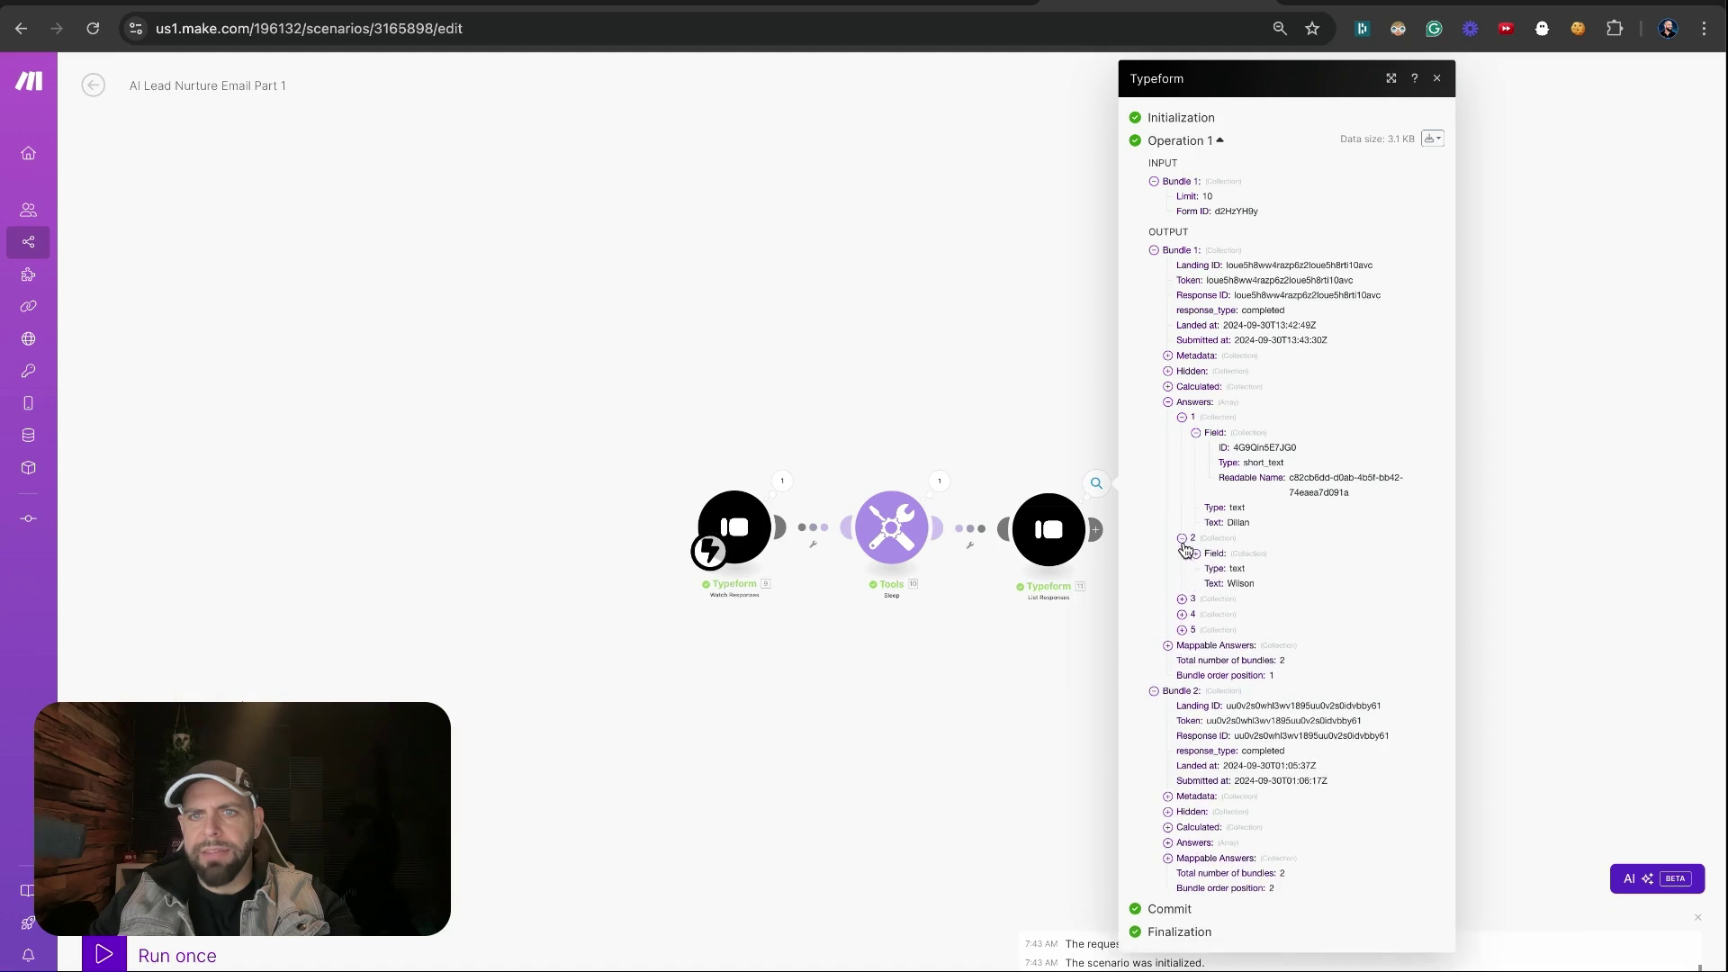
pyautogui.click(1181, 598)
pyautogui.click(1182, 661)
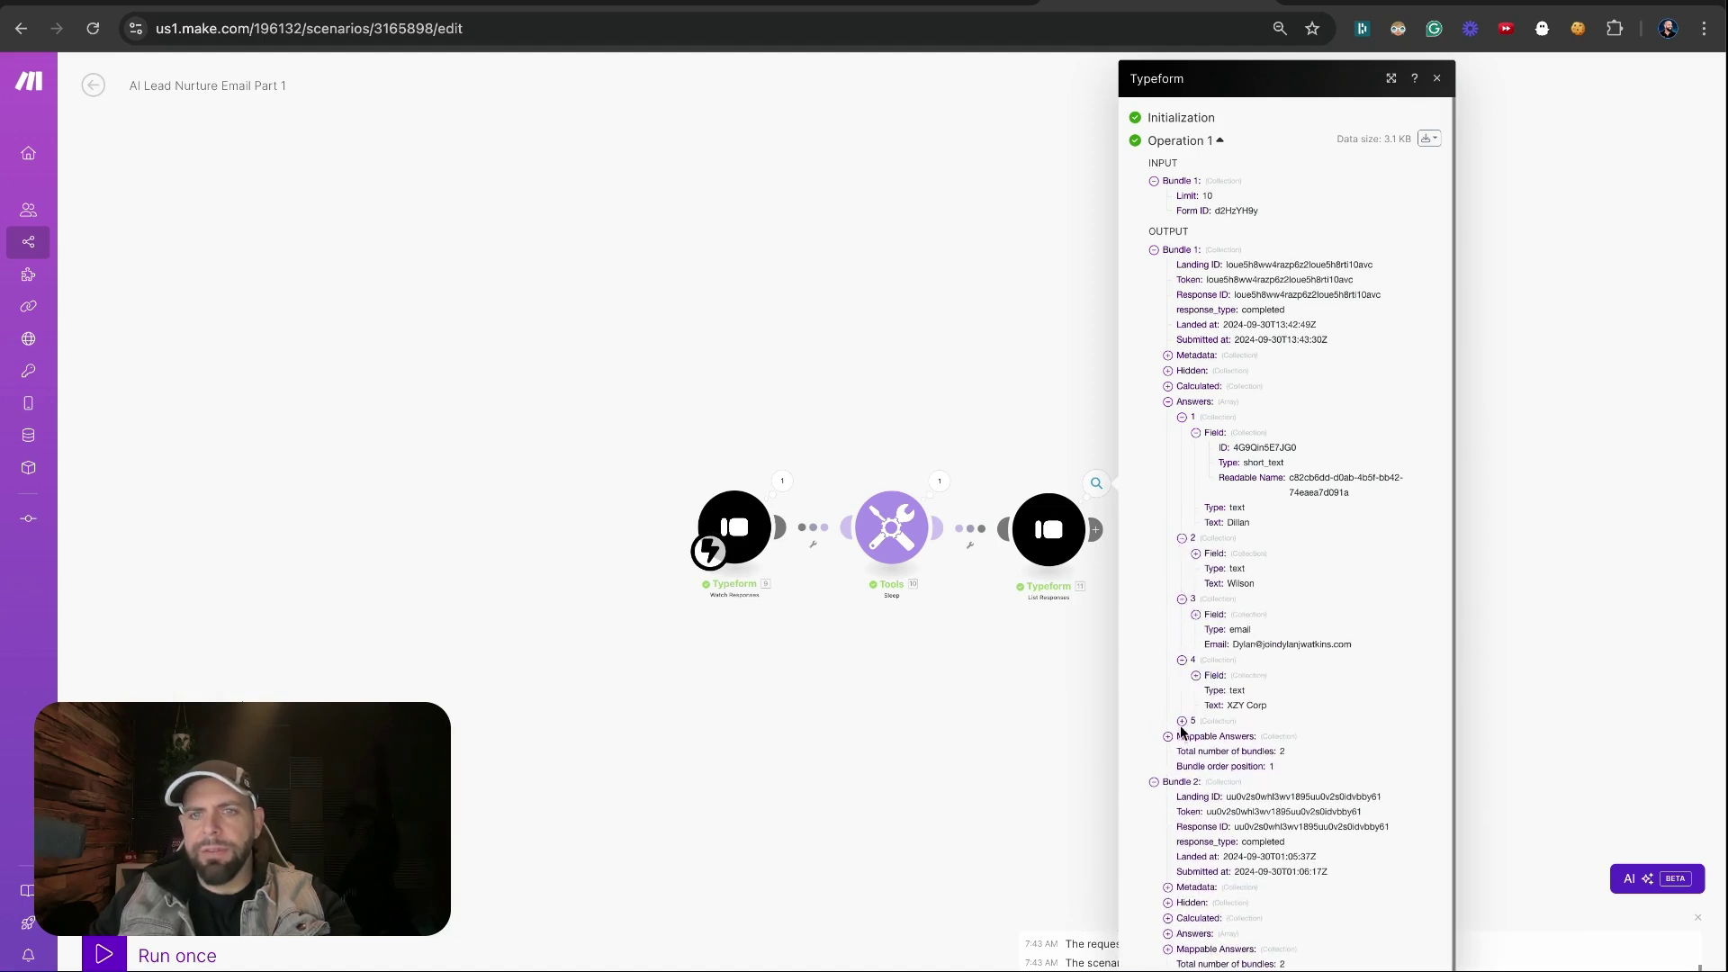
pyautogui.click(1182, 721)
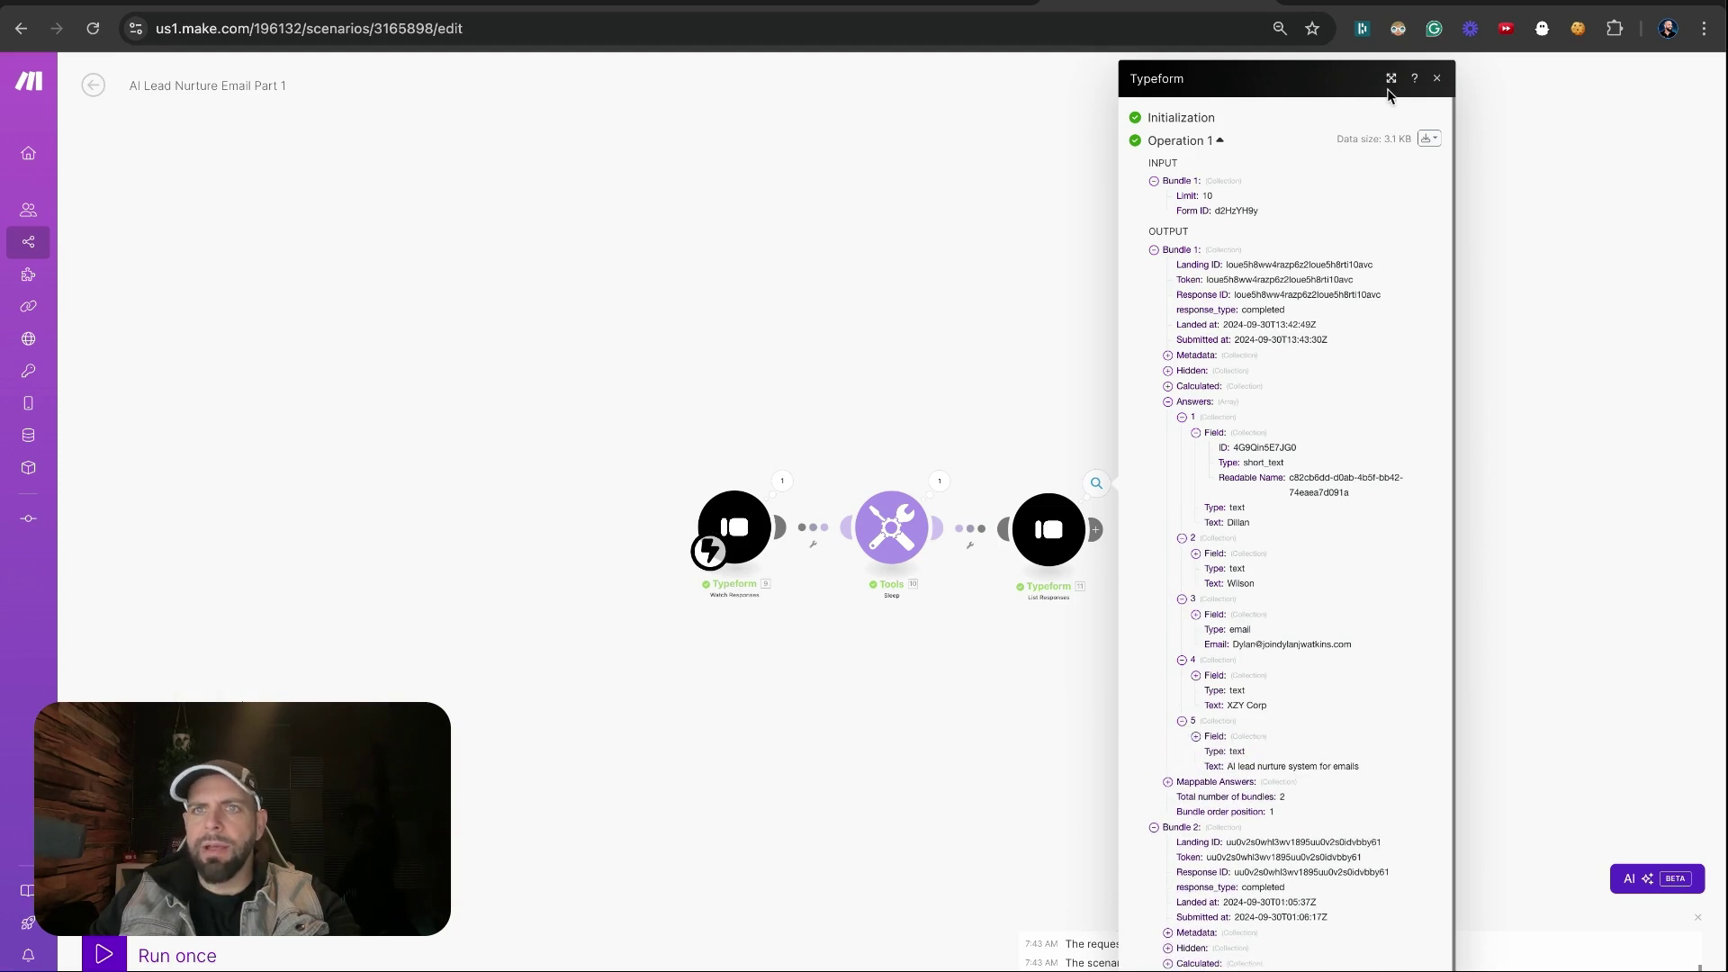
pyautogui.click(1437, 79)
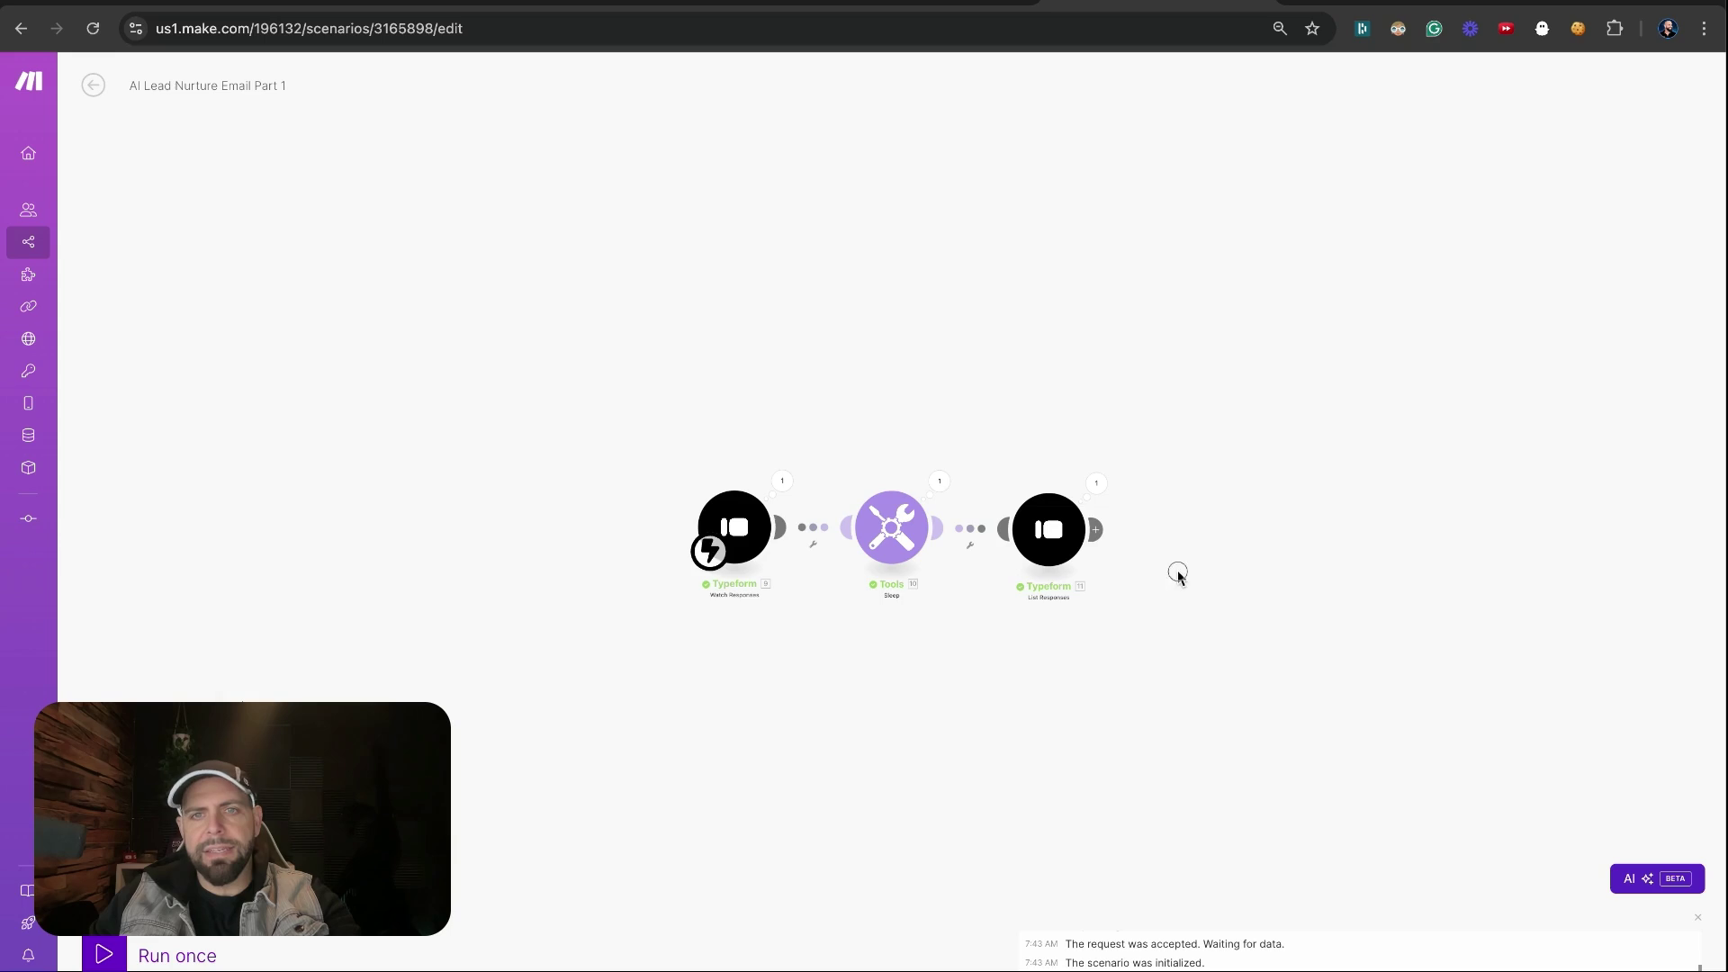
# Pan the canvas and add a new module after List Responses
pyautogui.moveTo(1197, 569); pyautogui.dragTo(1005, 459)
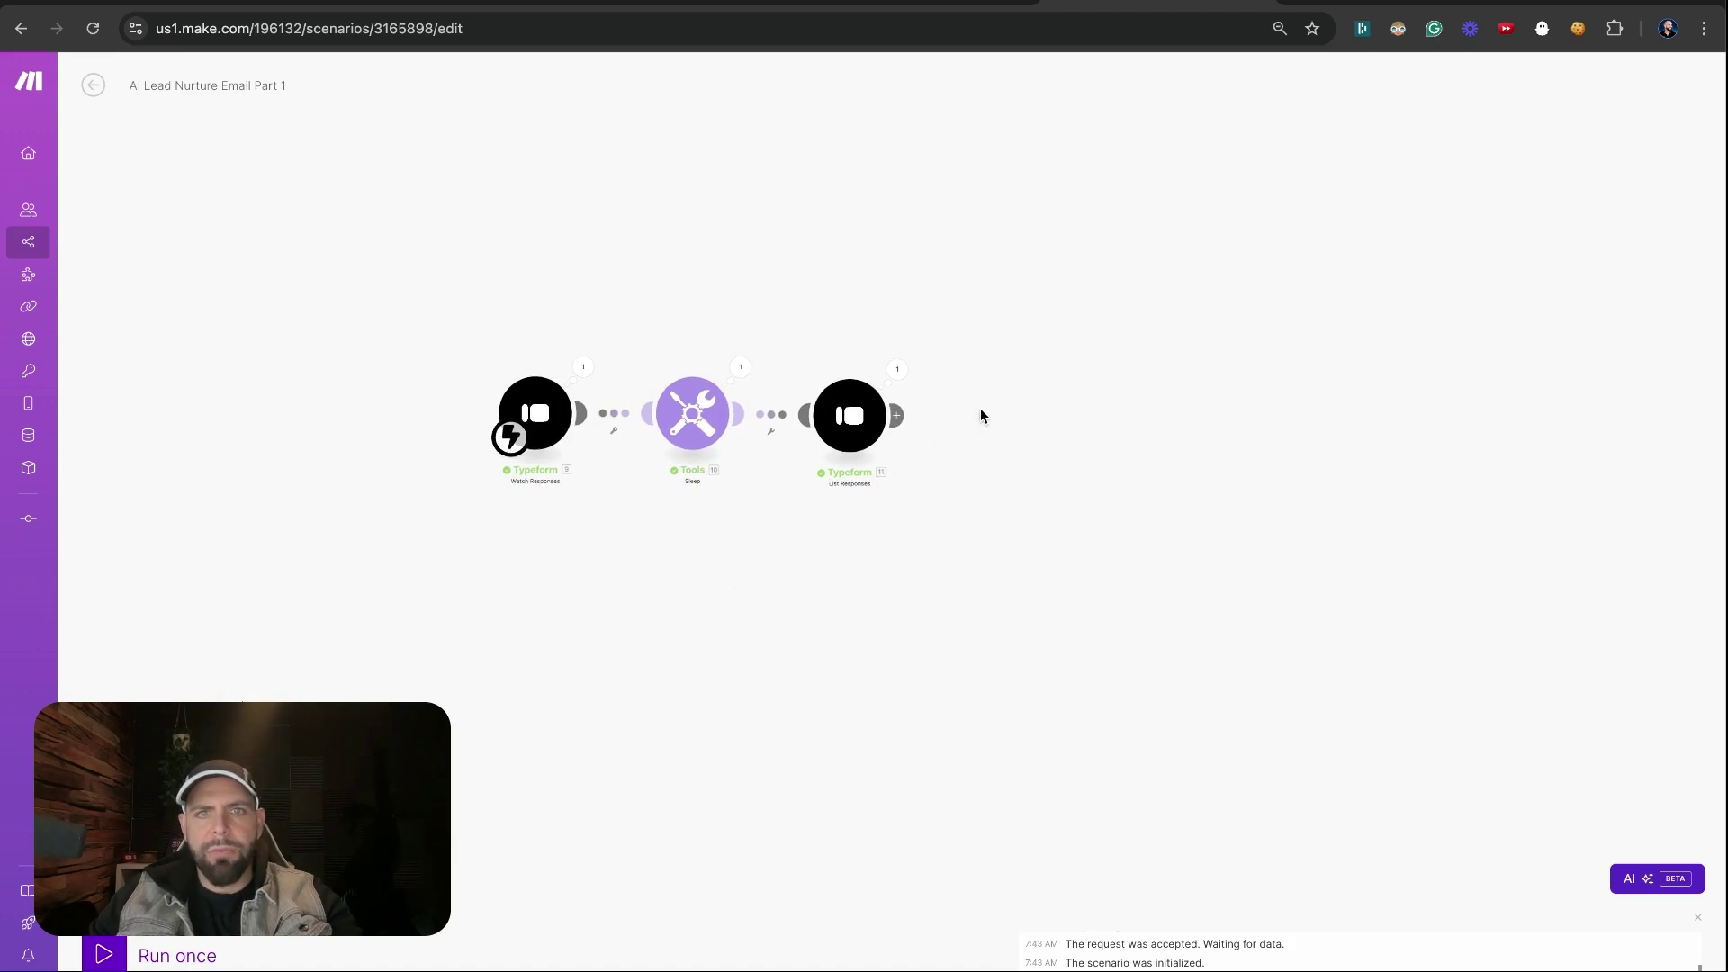
pyautogui.click(960, 440)
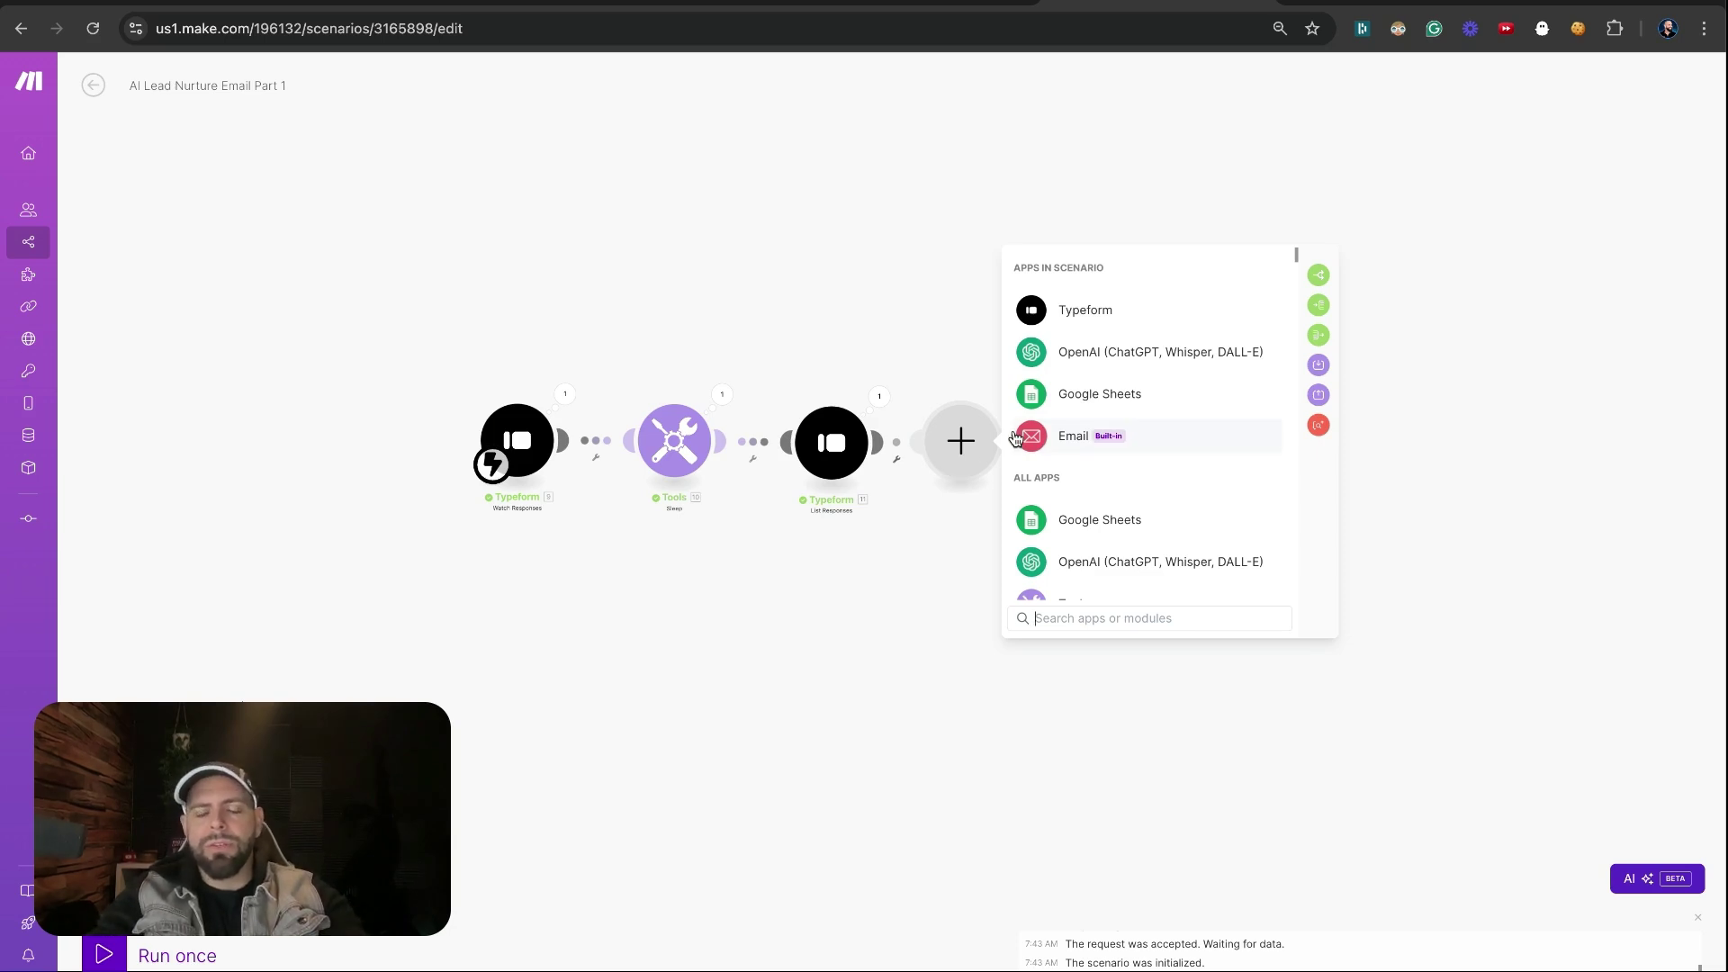
# Add a Tools Set multiple variables module with First Name, Last Name and Email variables
pyautogui.write('set')
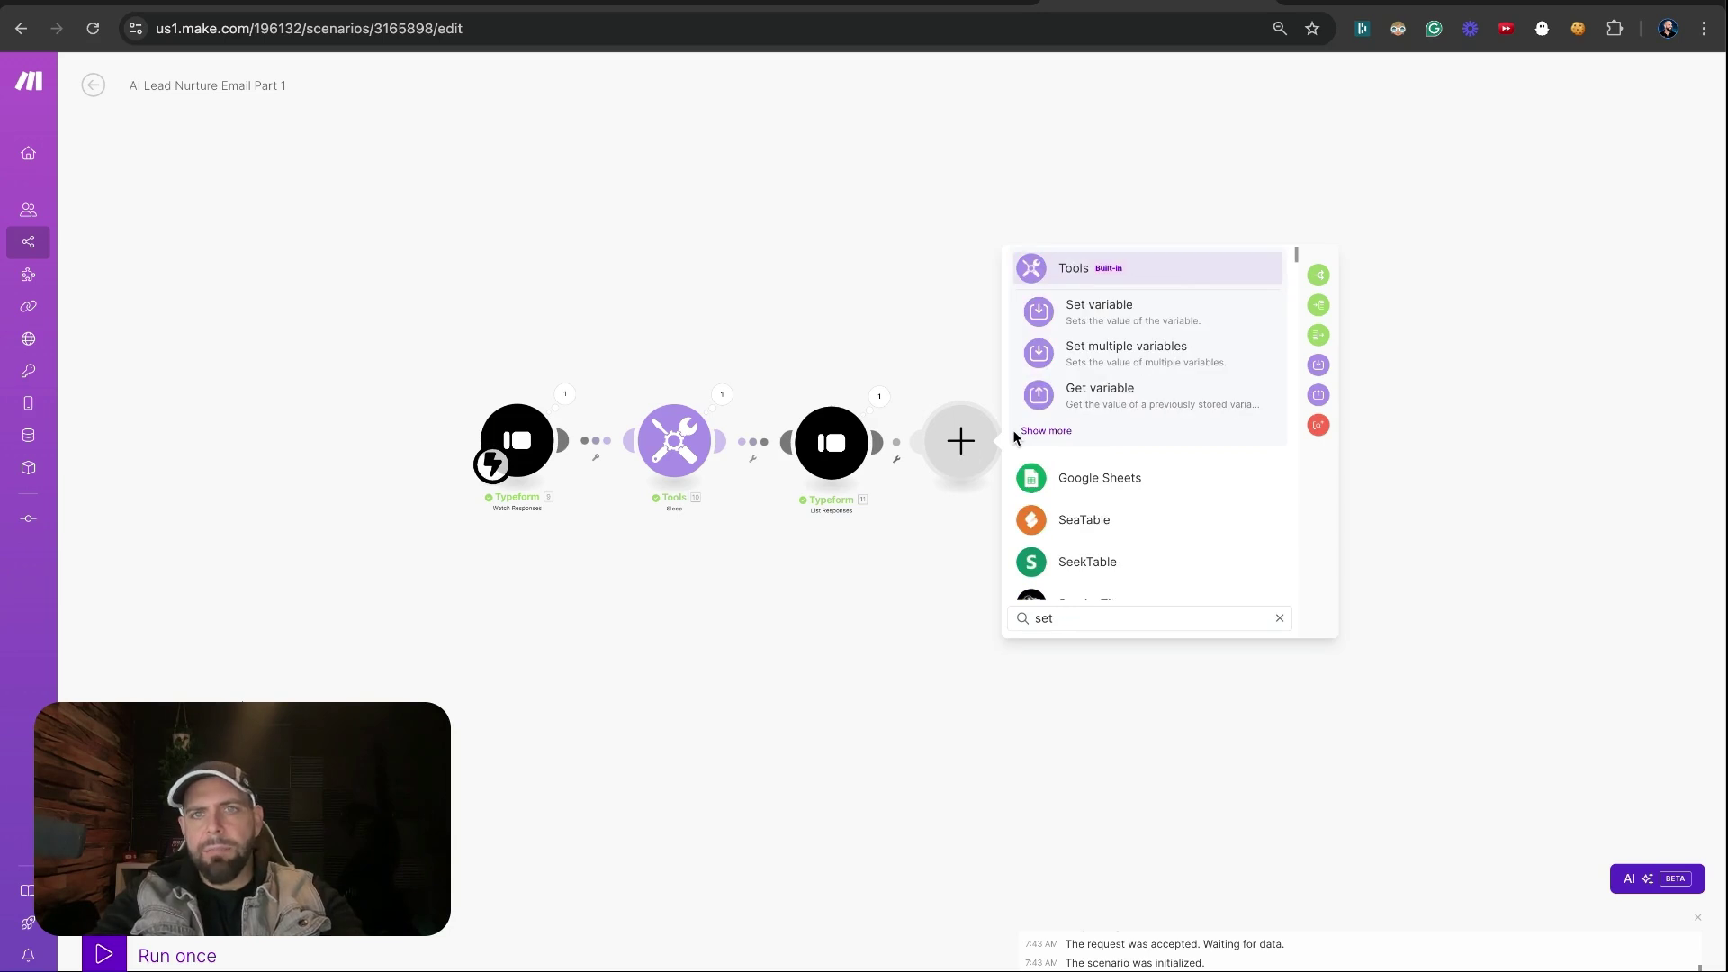
pyautogui.click(1089, 356)
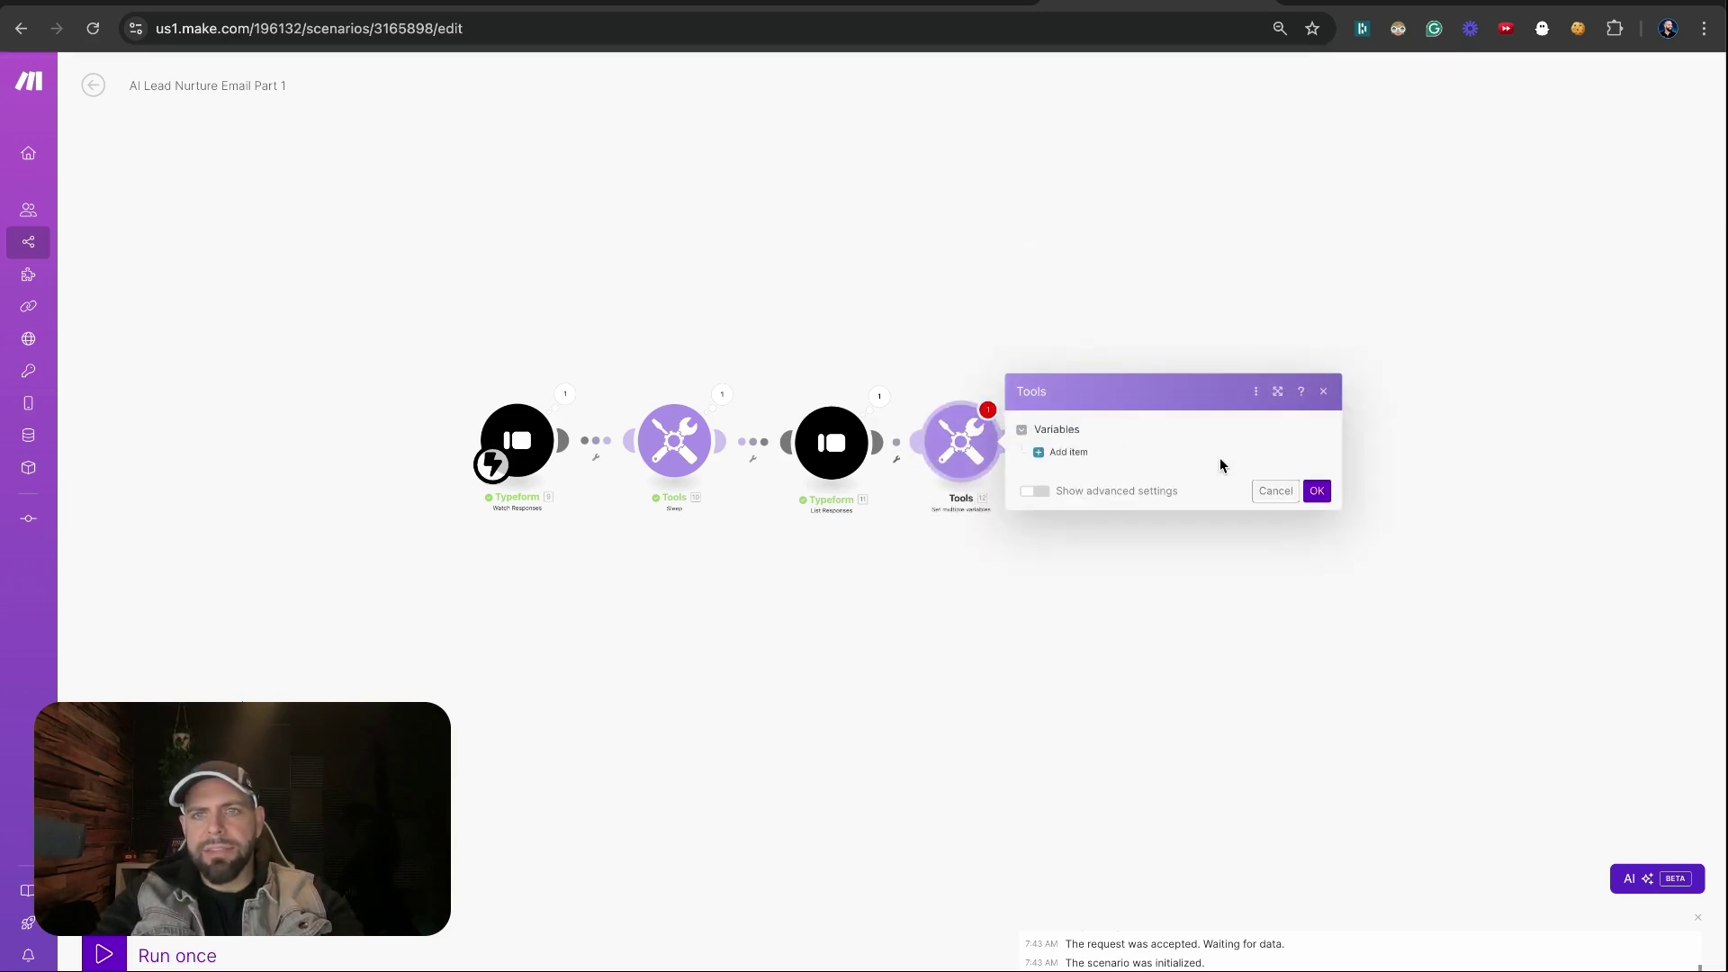
pyautogui.click(1077, 453)
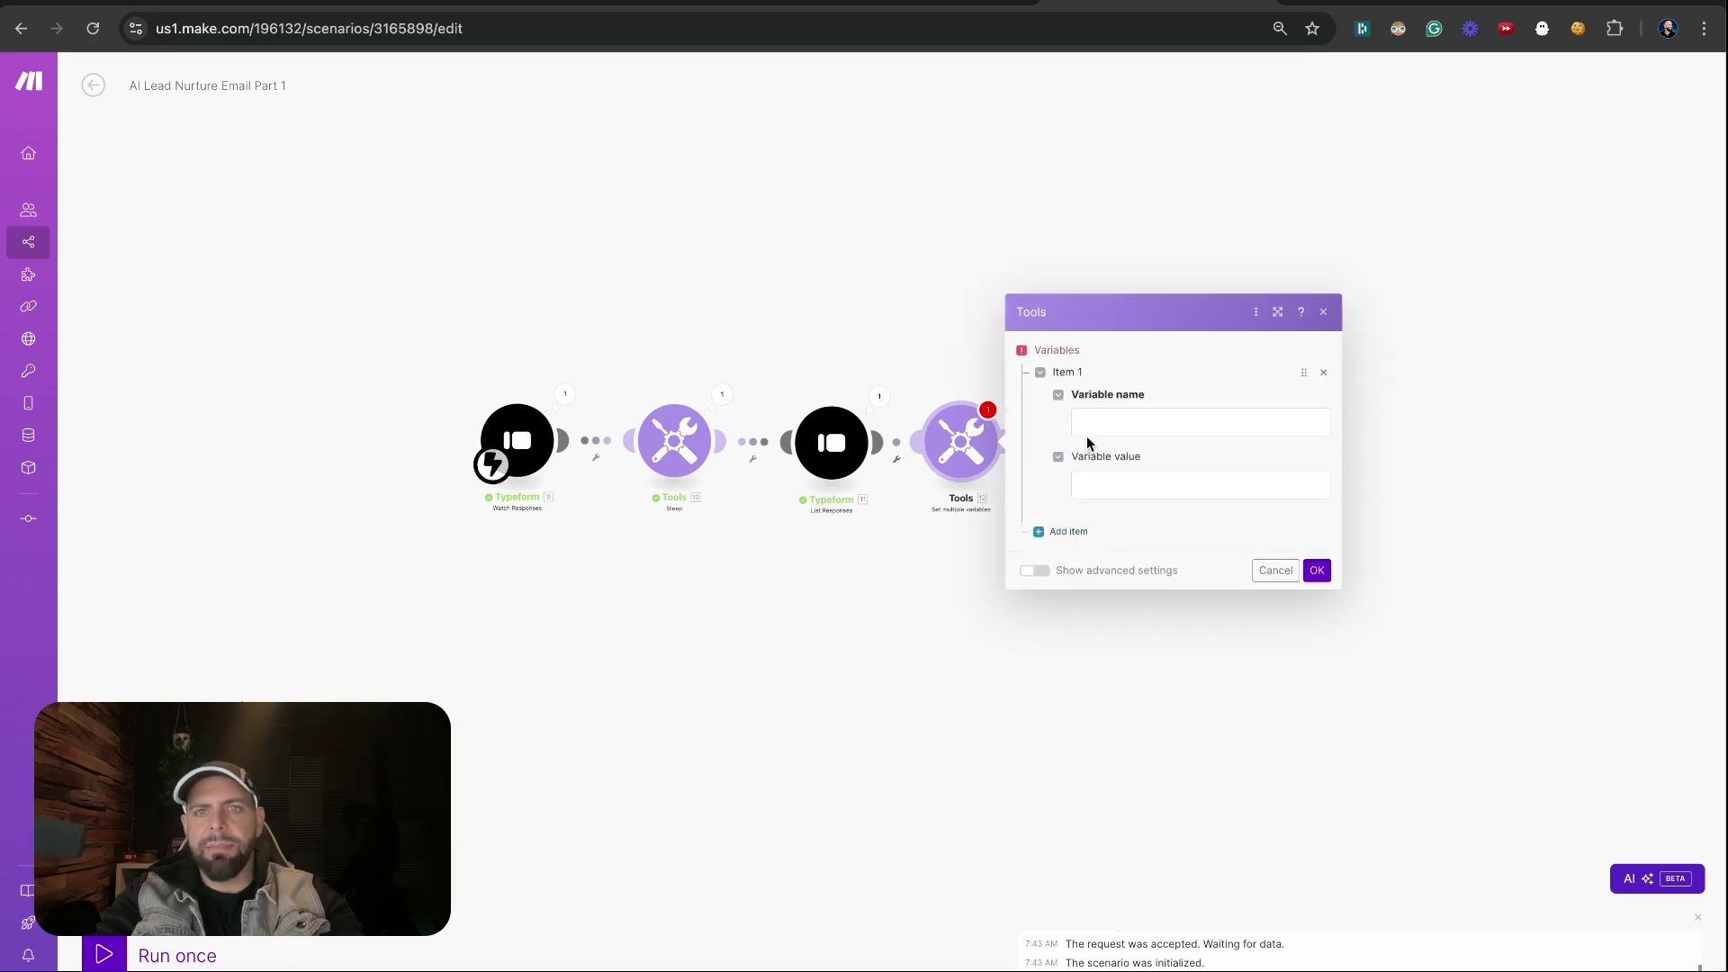
pyautogui.click(1088, 426)
pyautogui.write('n')
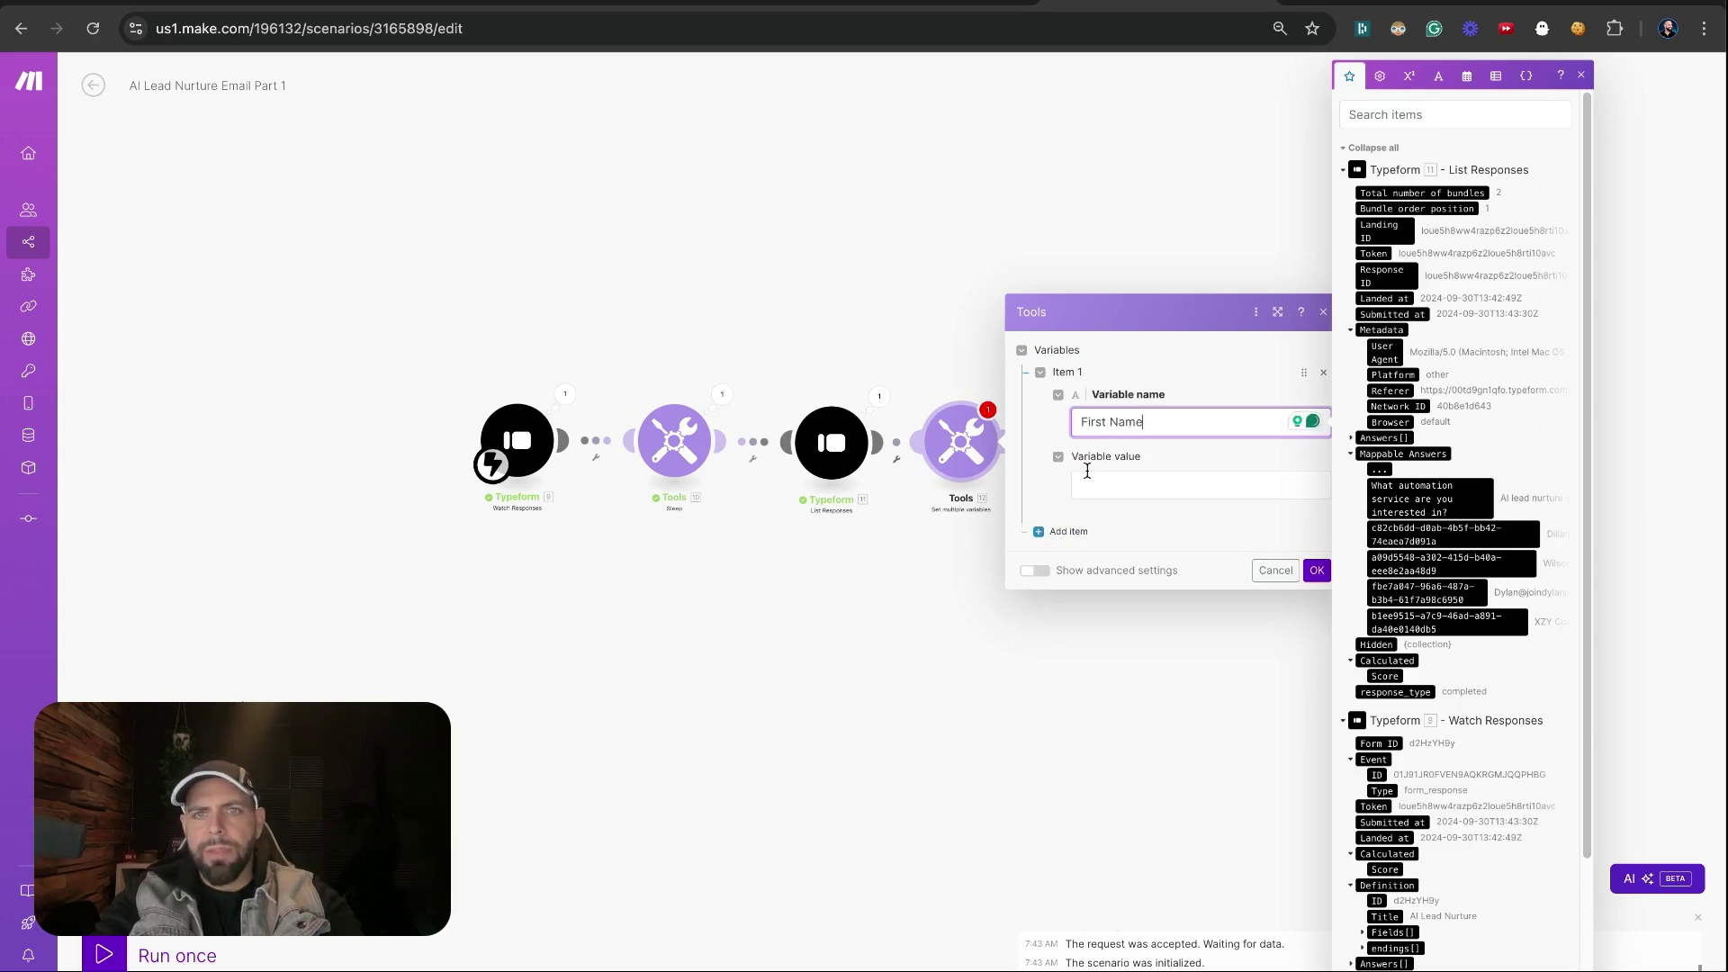
pyautogui.click(1068, 531)
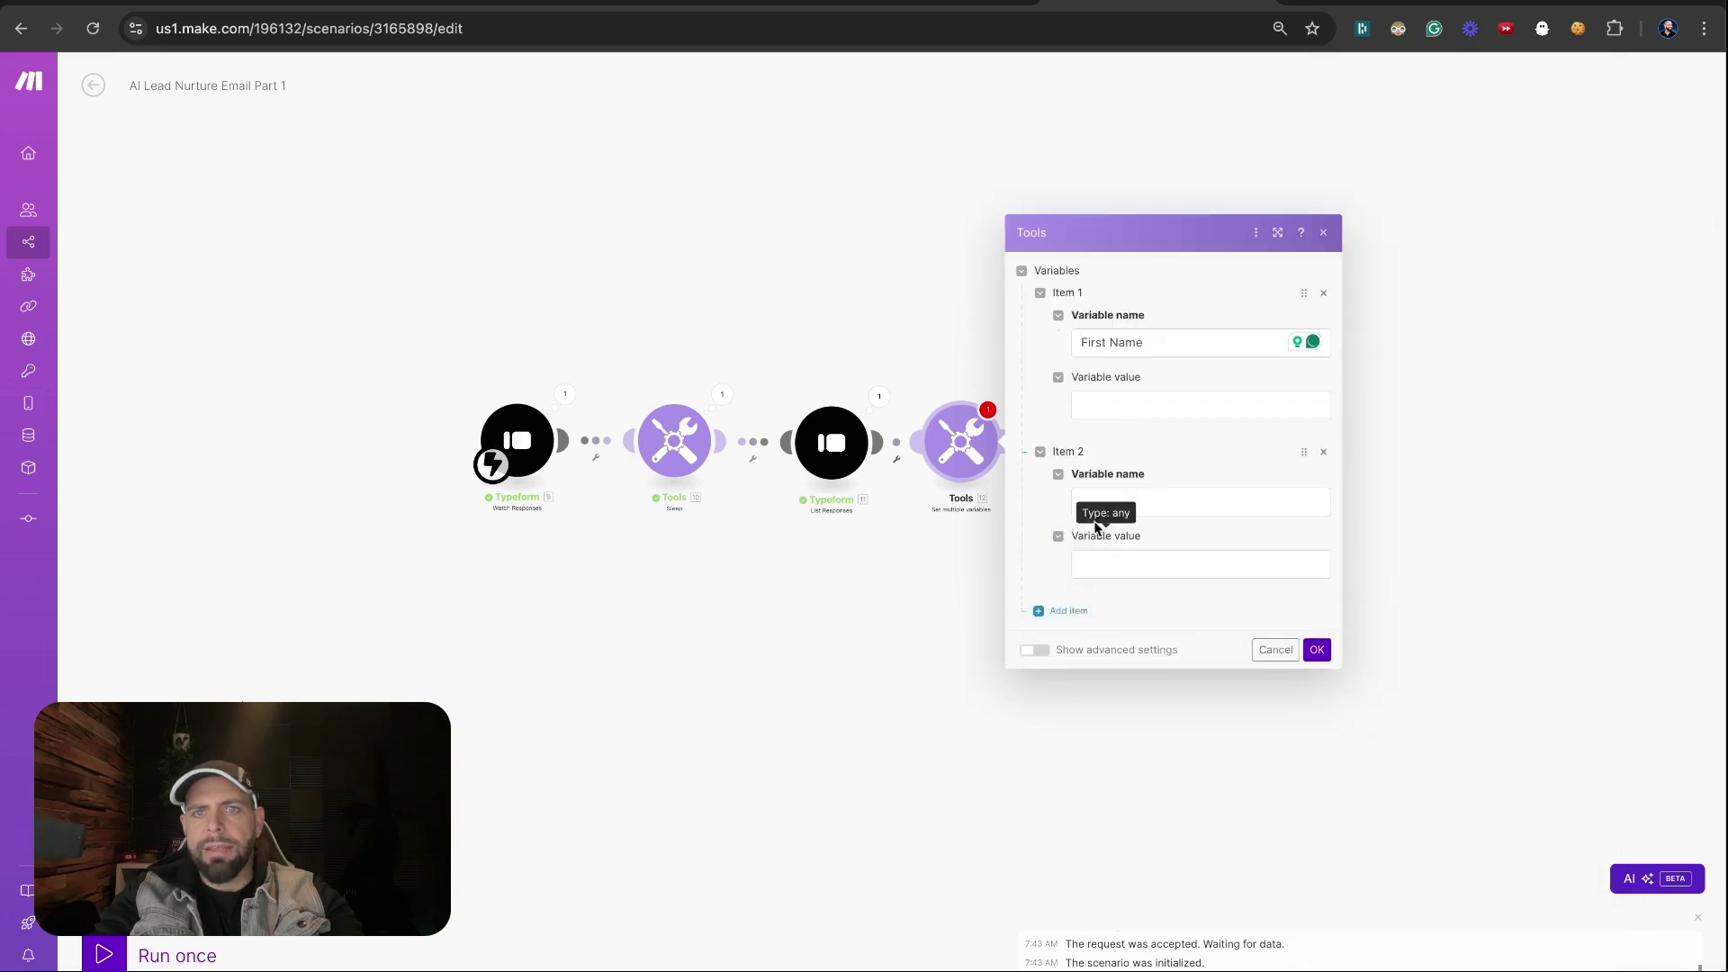
pyautogui.click(1093, 504)
pyautogui.write('Last Name')
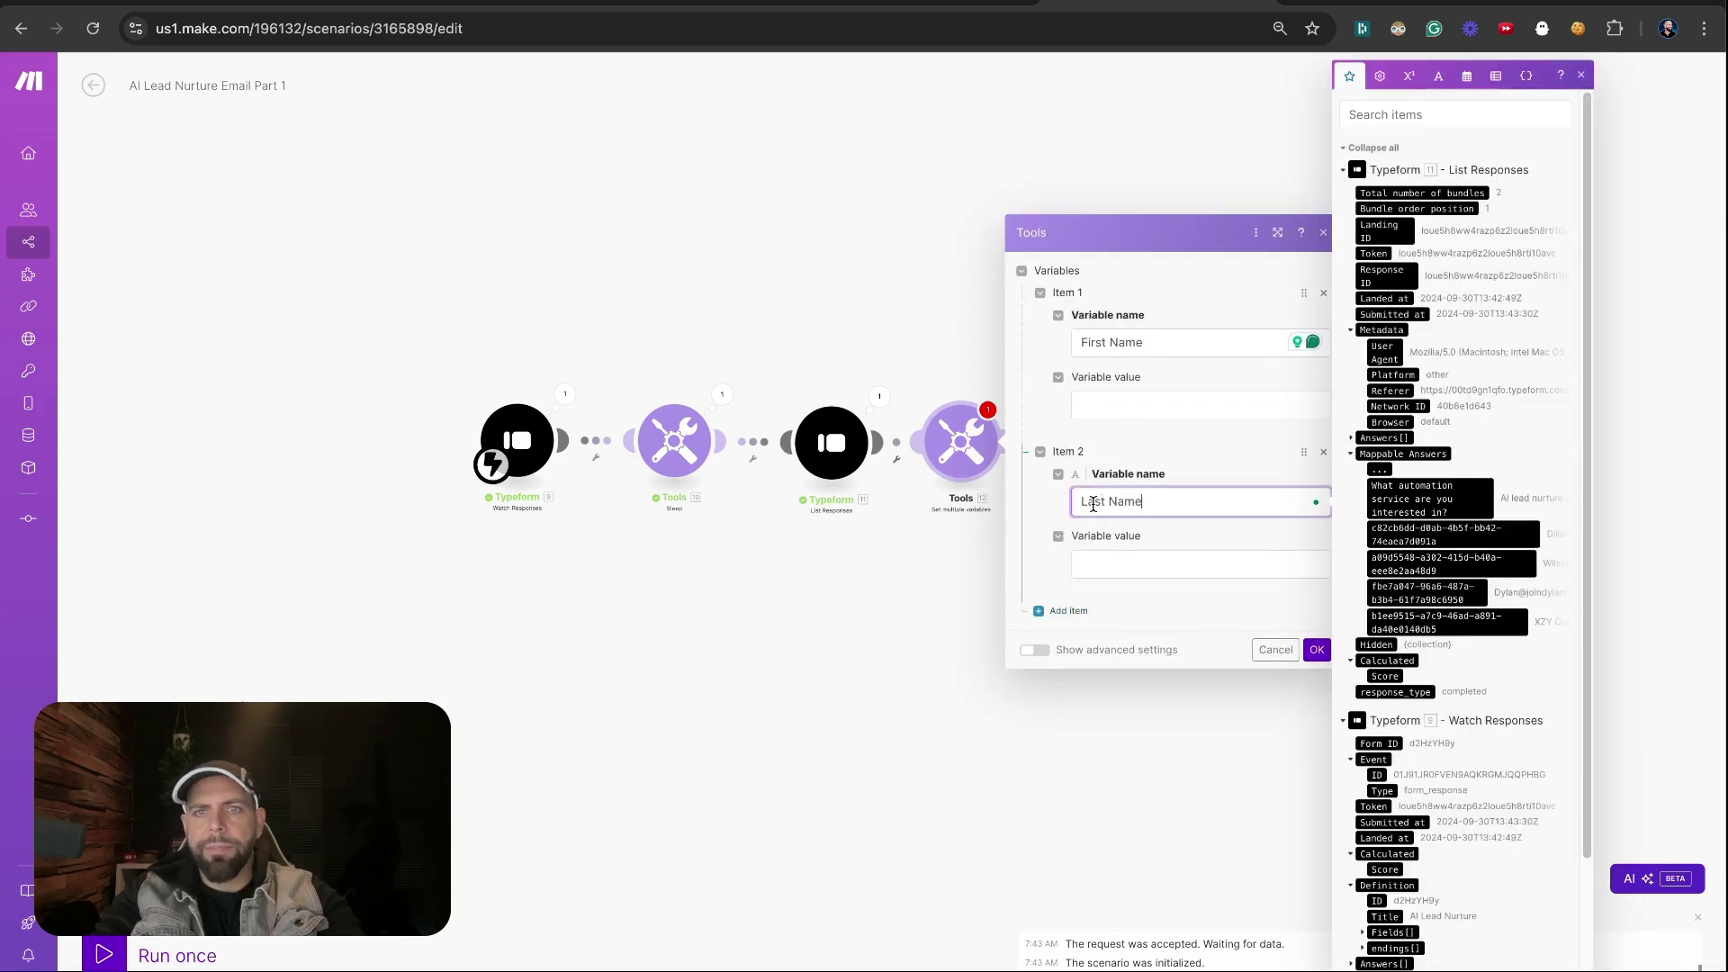
pyautogui.click(1068, 611)
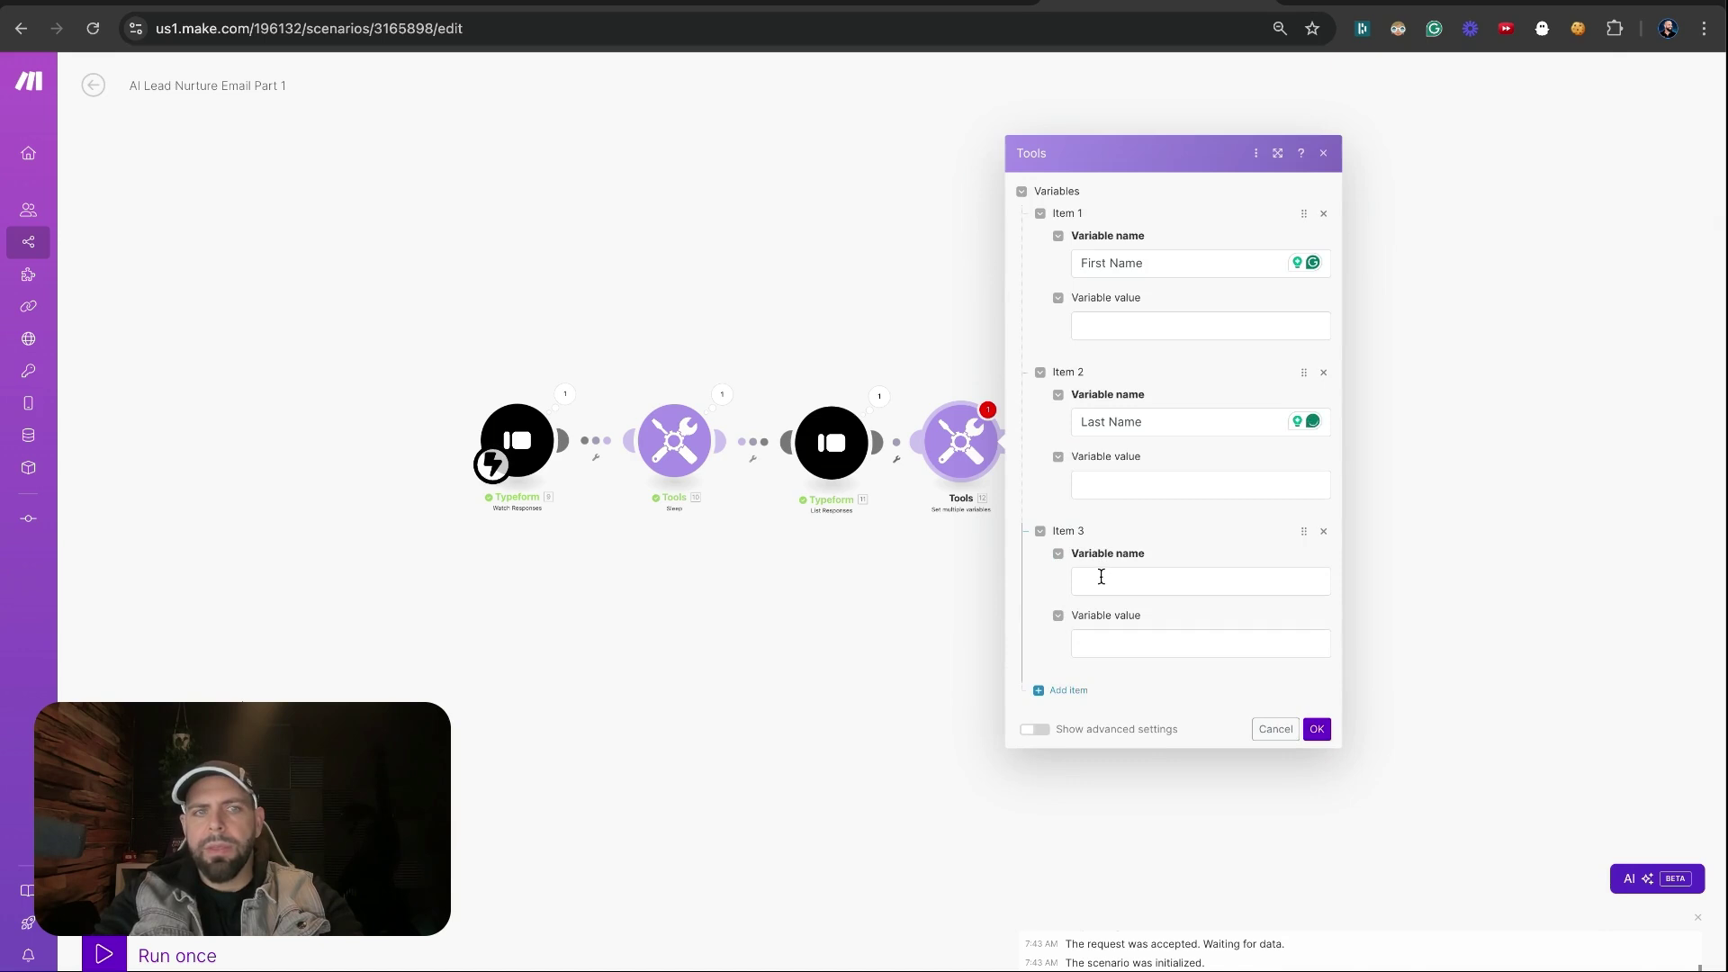
pyautogui.click(1101, 580)
pyautogui.write('Email')
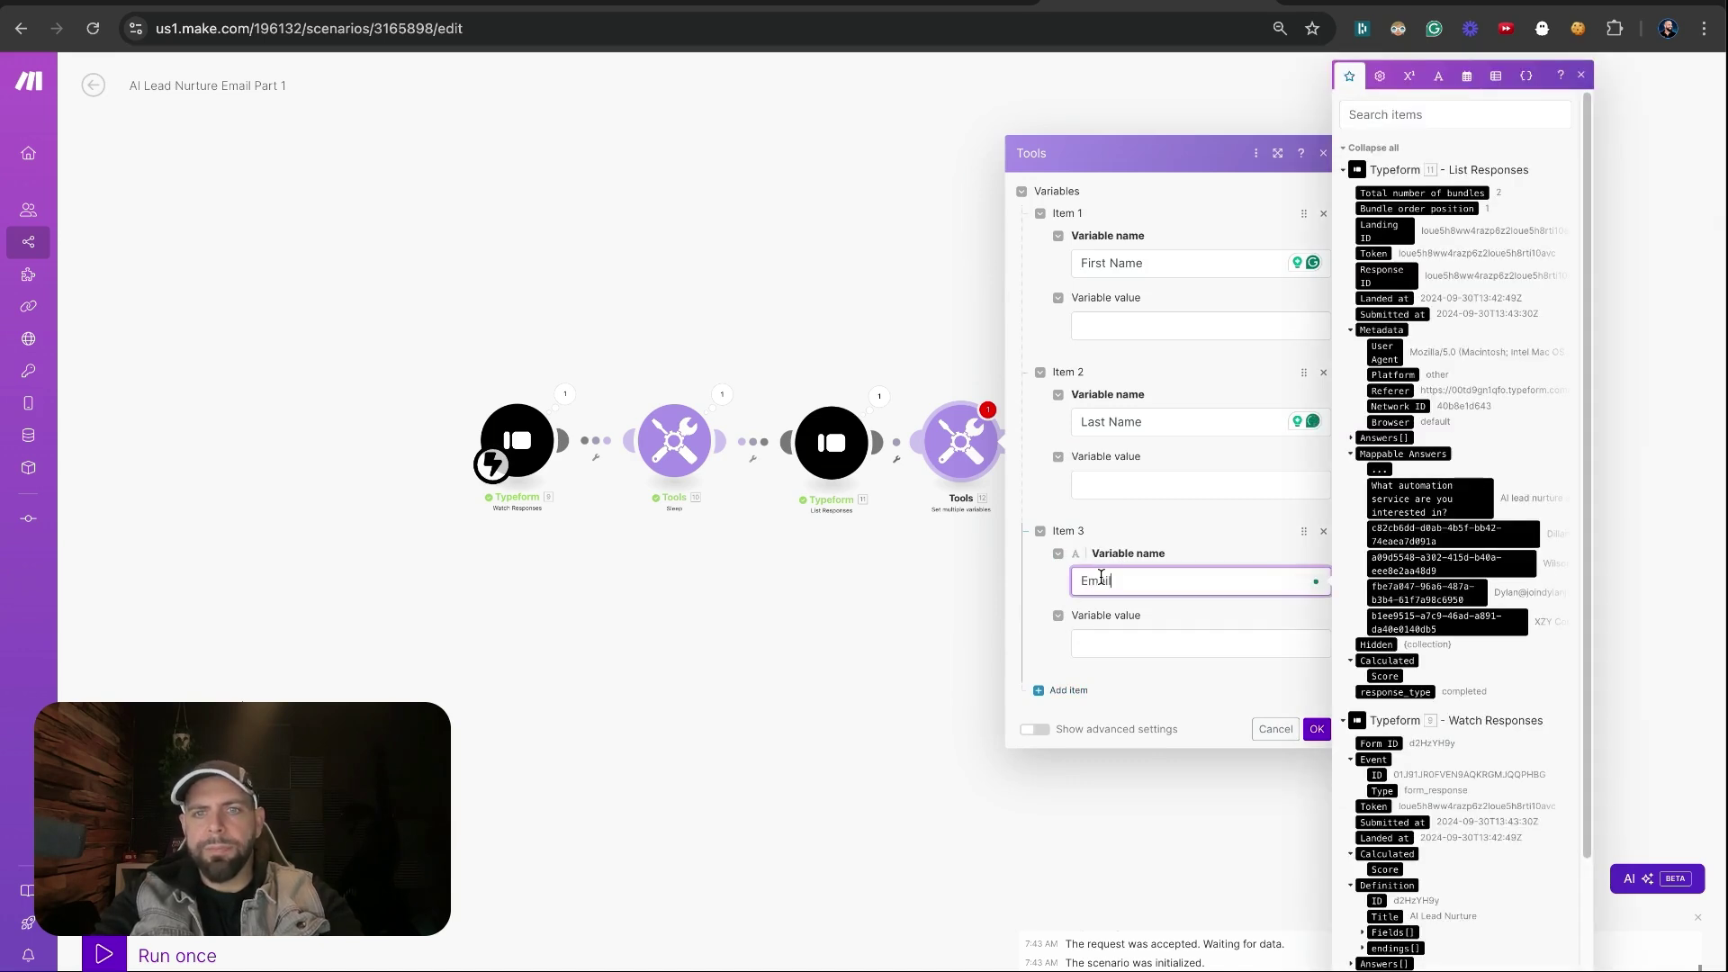
# Add two more variables, Company Name and Service
pyautogui.click(1068, 689)
pyautogui.click(1091, 667)
pyautogui.write('C')
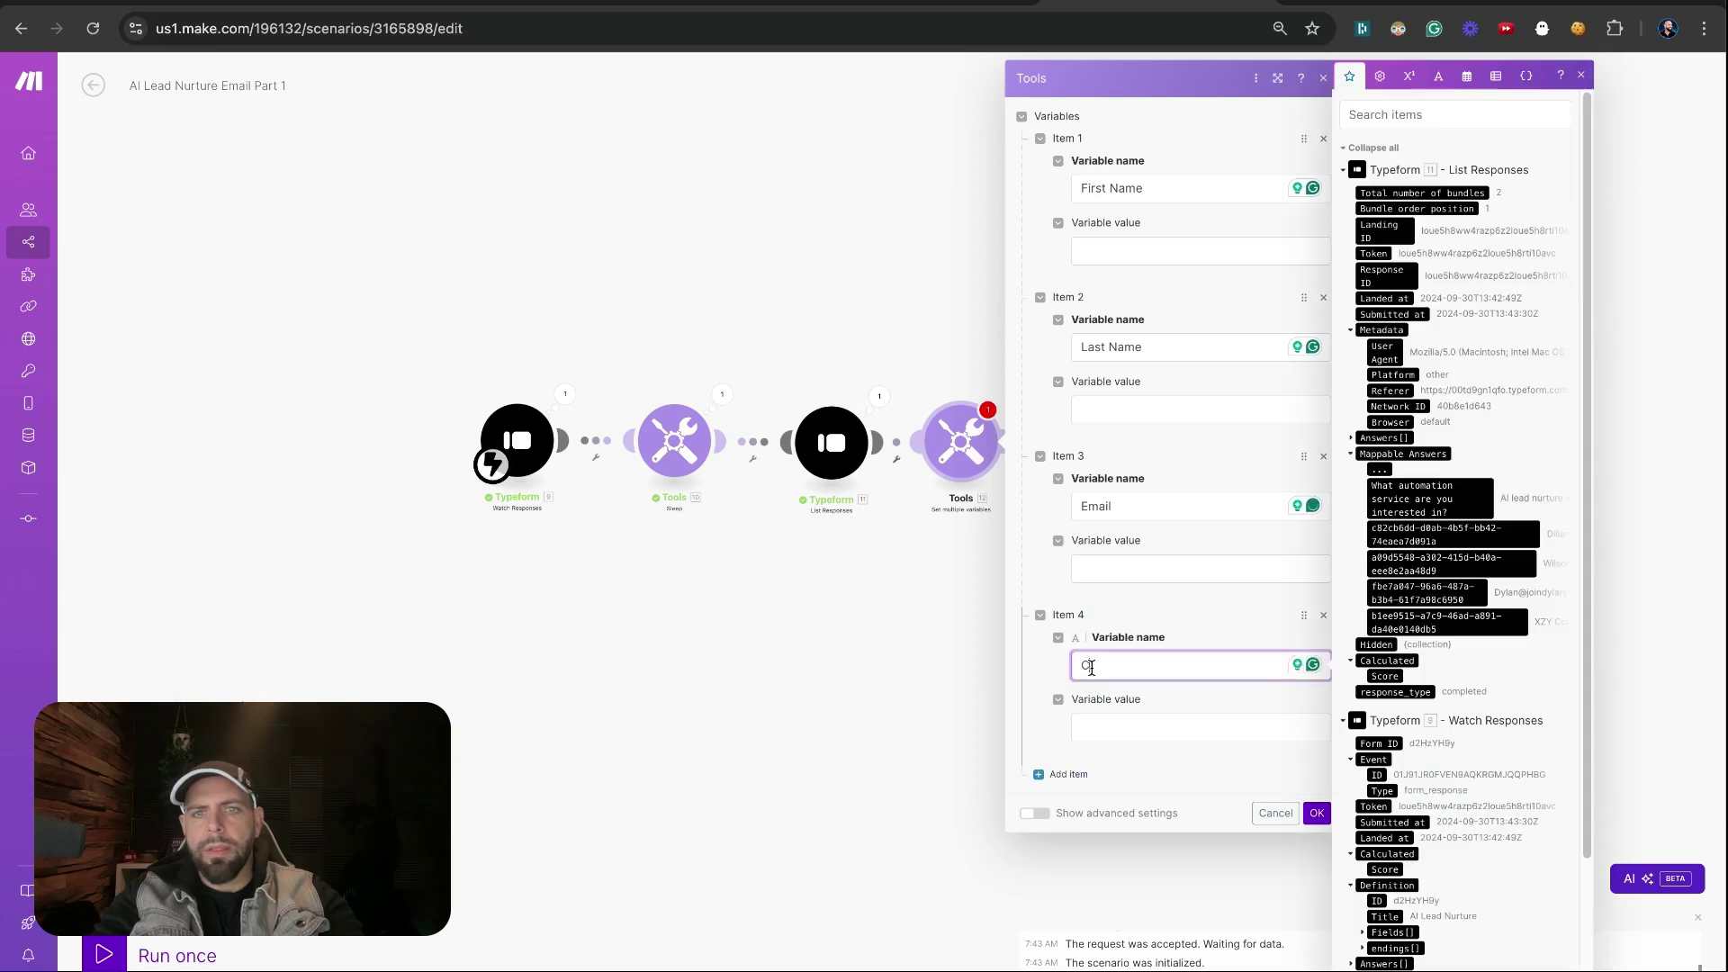
pyautogui.write('omapn')
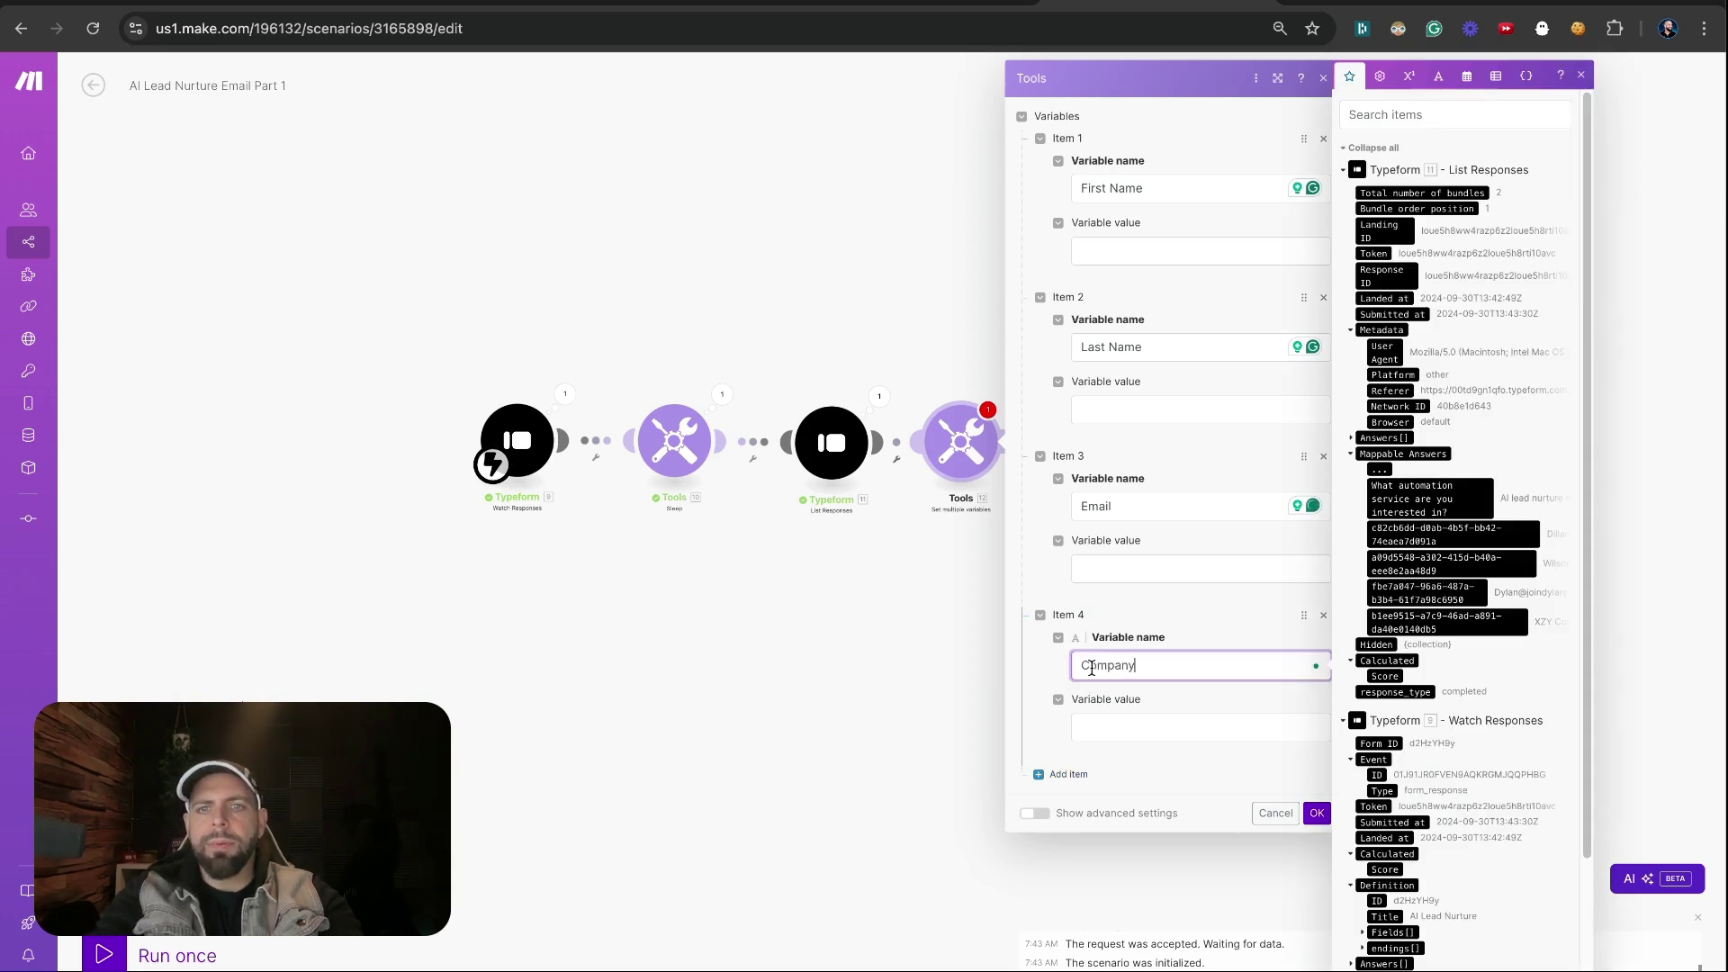
pyautogui.write('y Name')
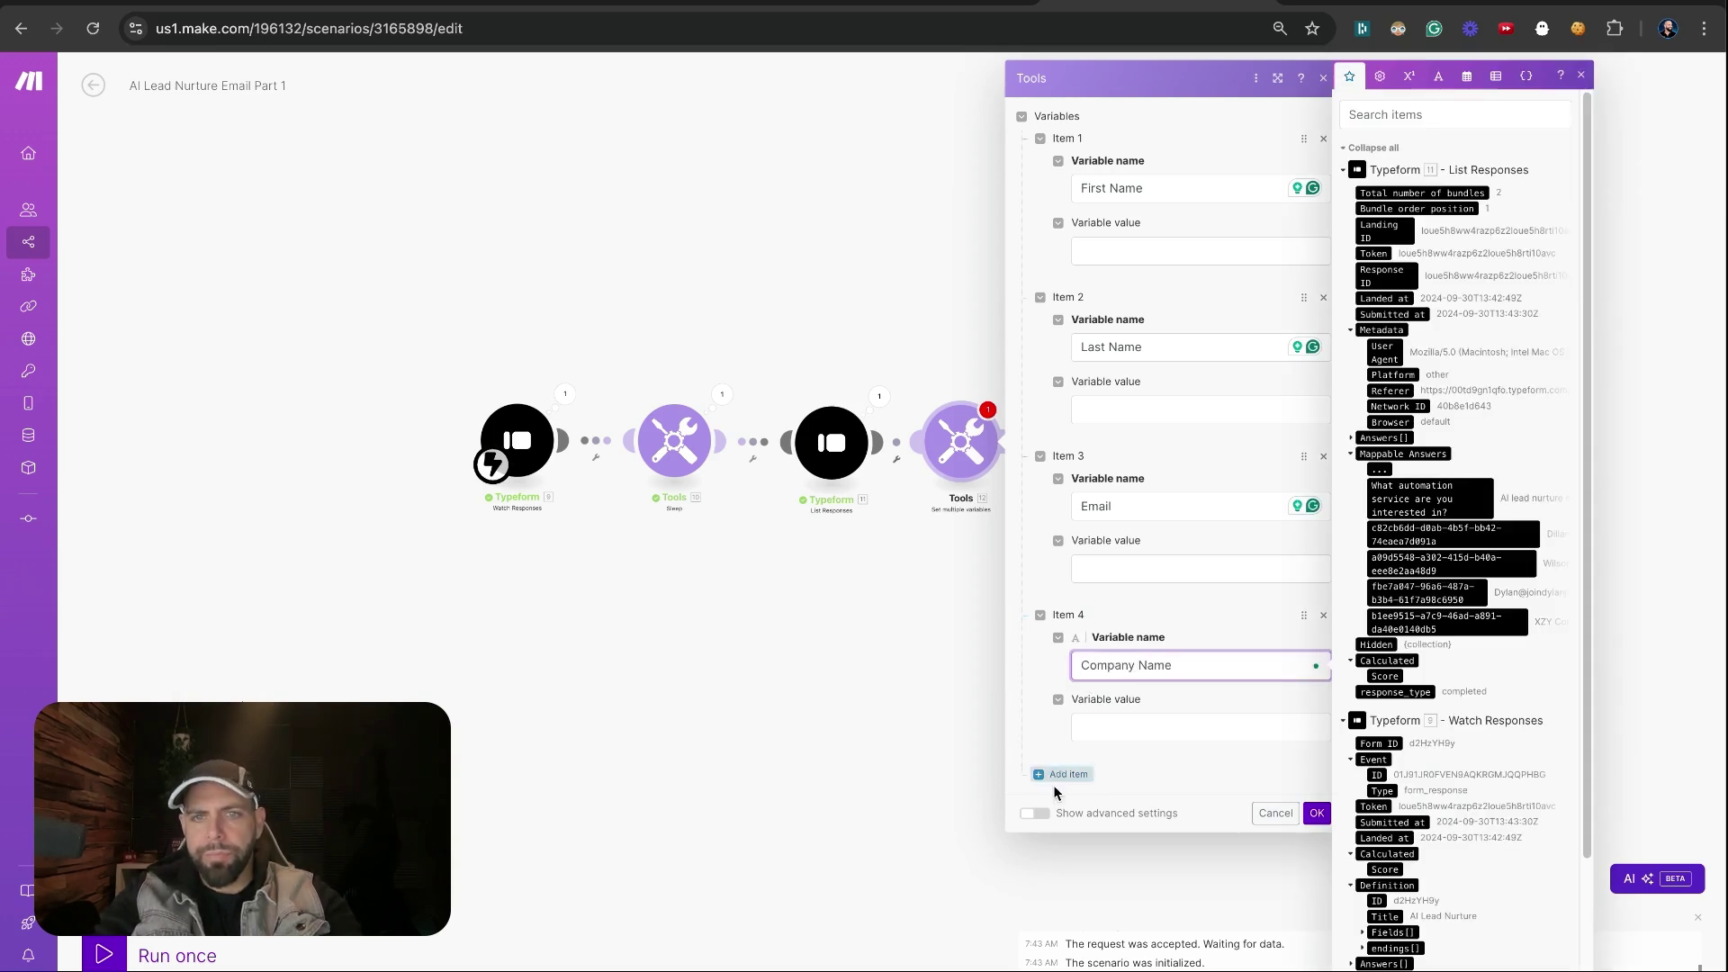
pyautogui.click(1062, 774)
pyautogui.click(1090, 812)
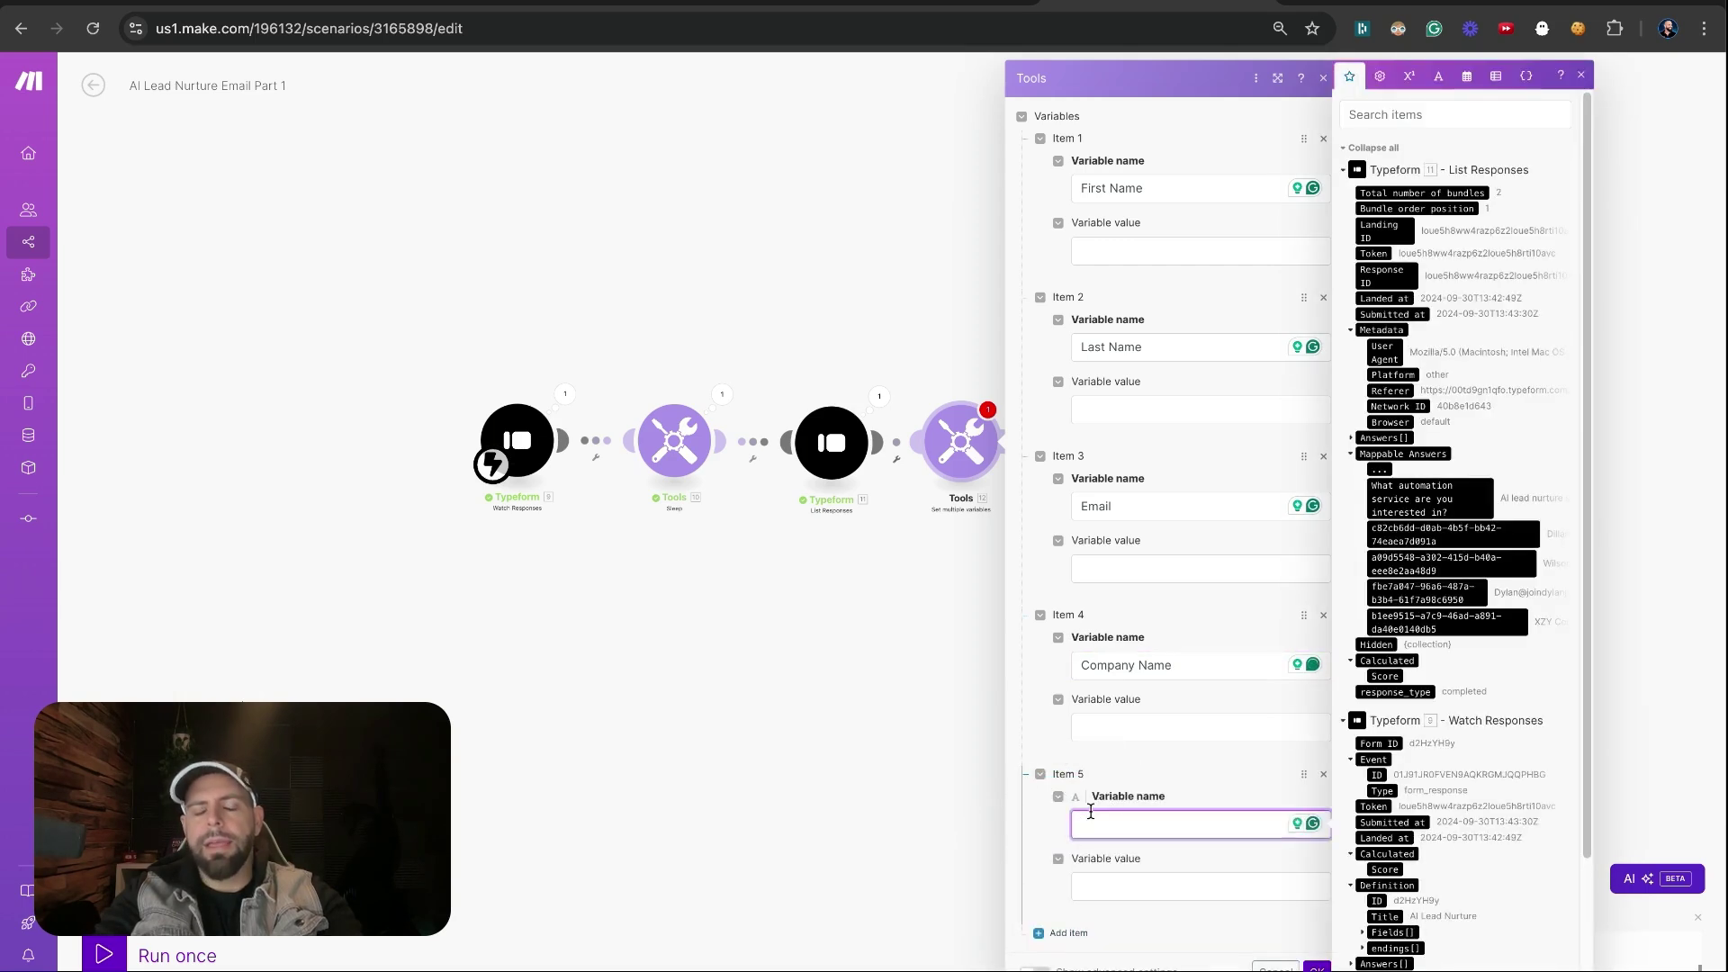
pyautogui.write('S')
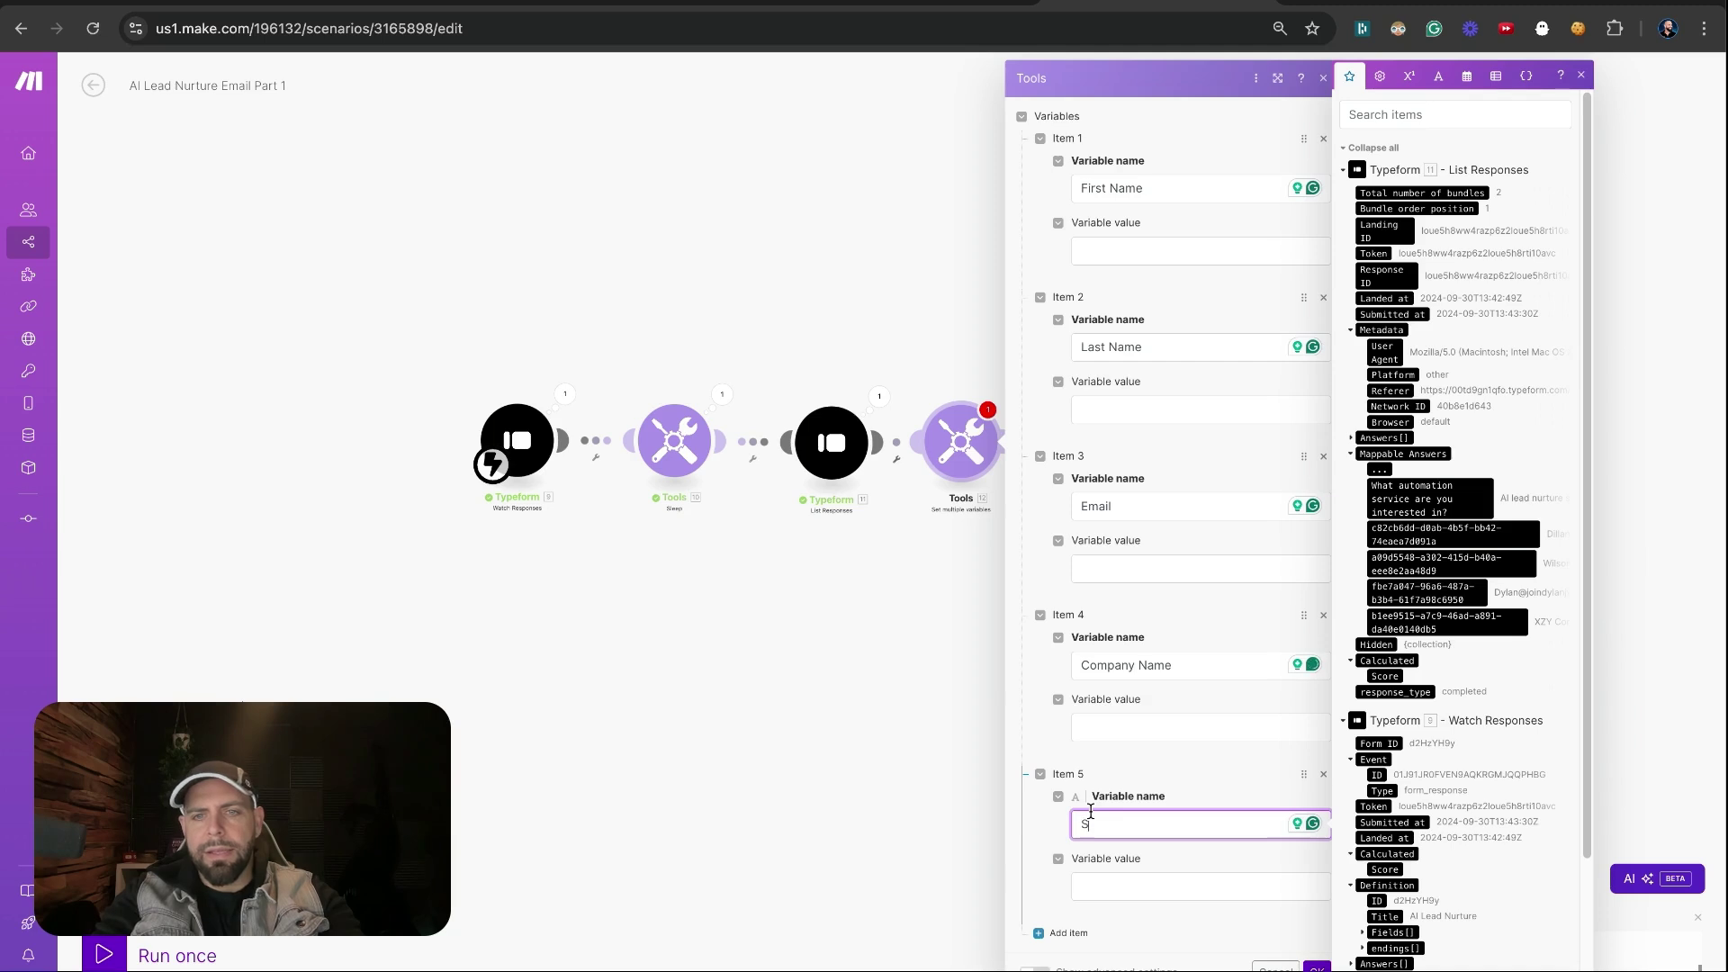
pyautogui.write('ervice')
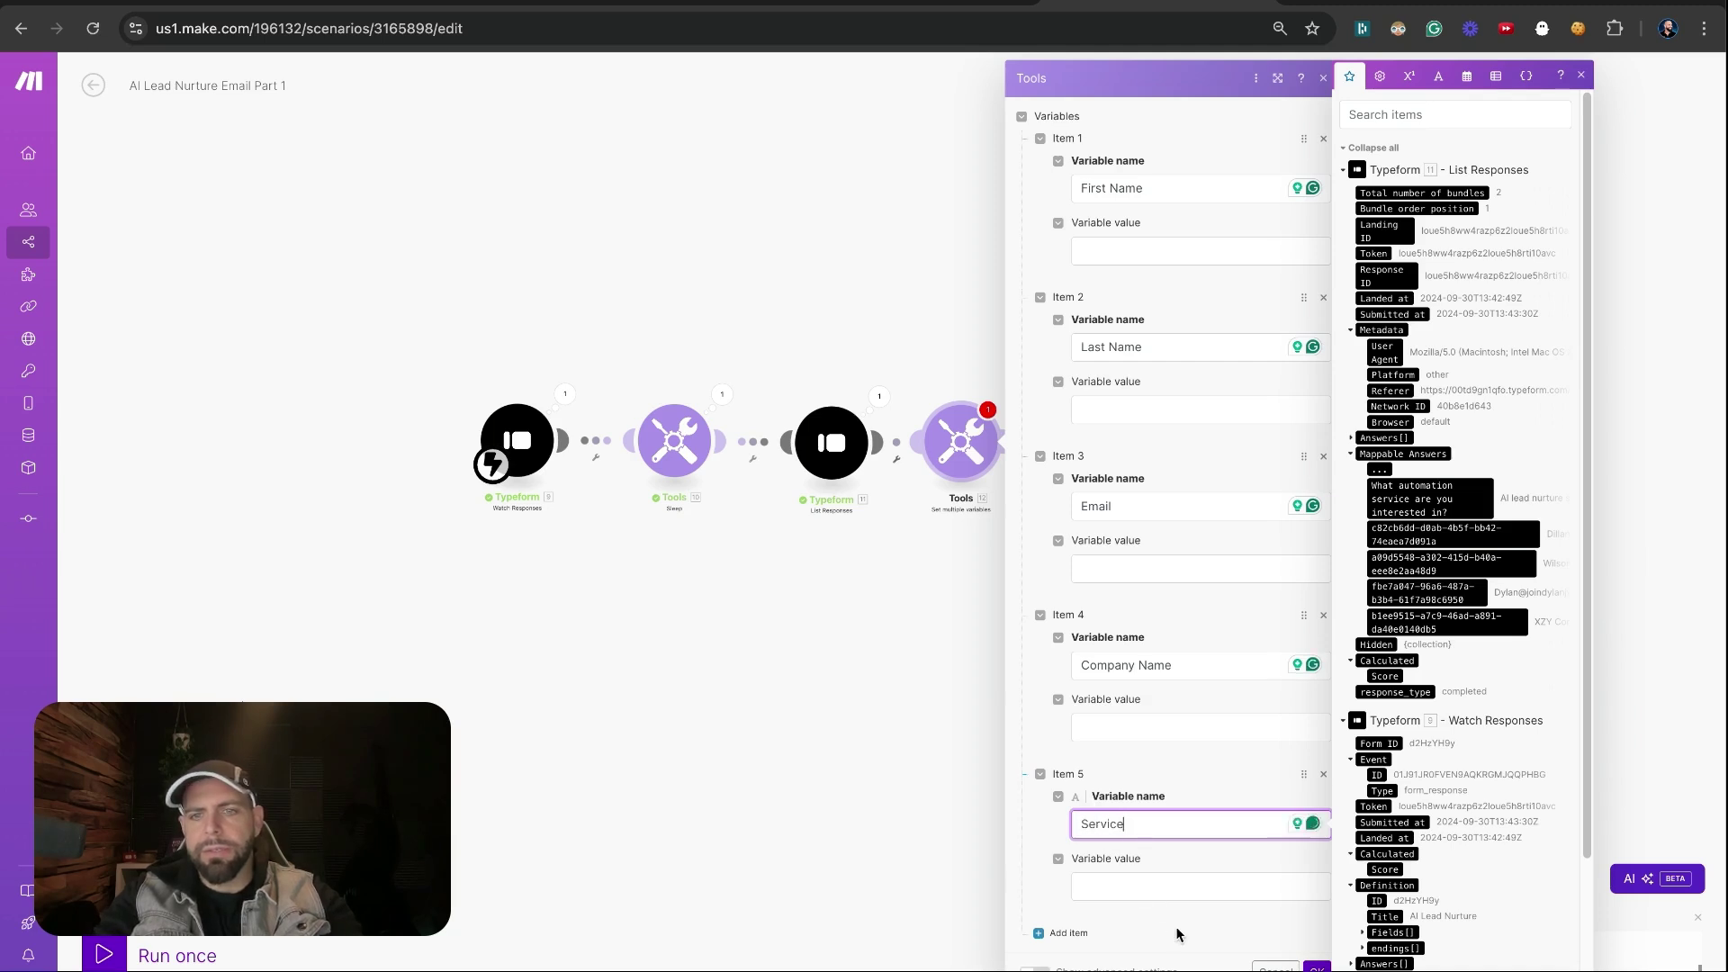
pyautogui.click(1175, 926)
pyautogui.click(1097, 253)
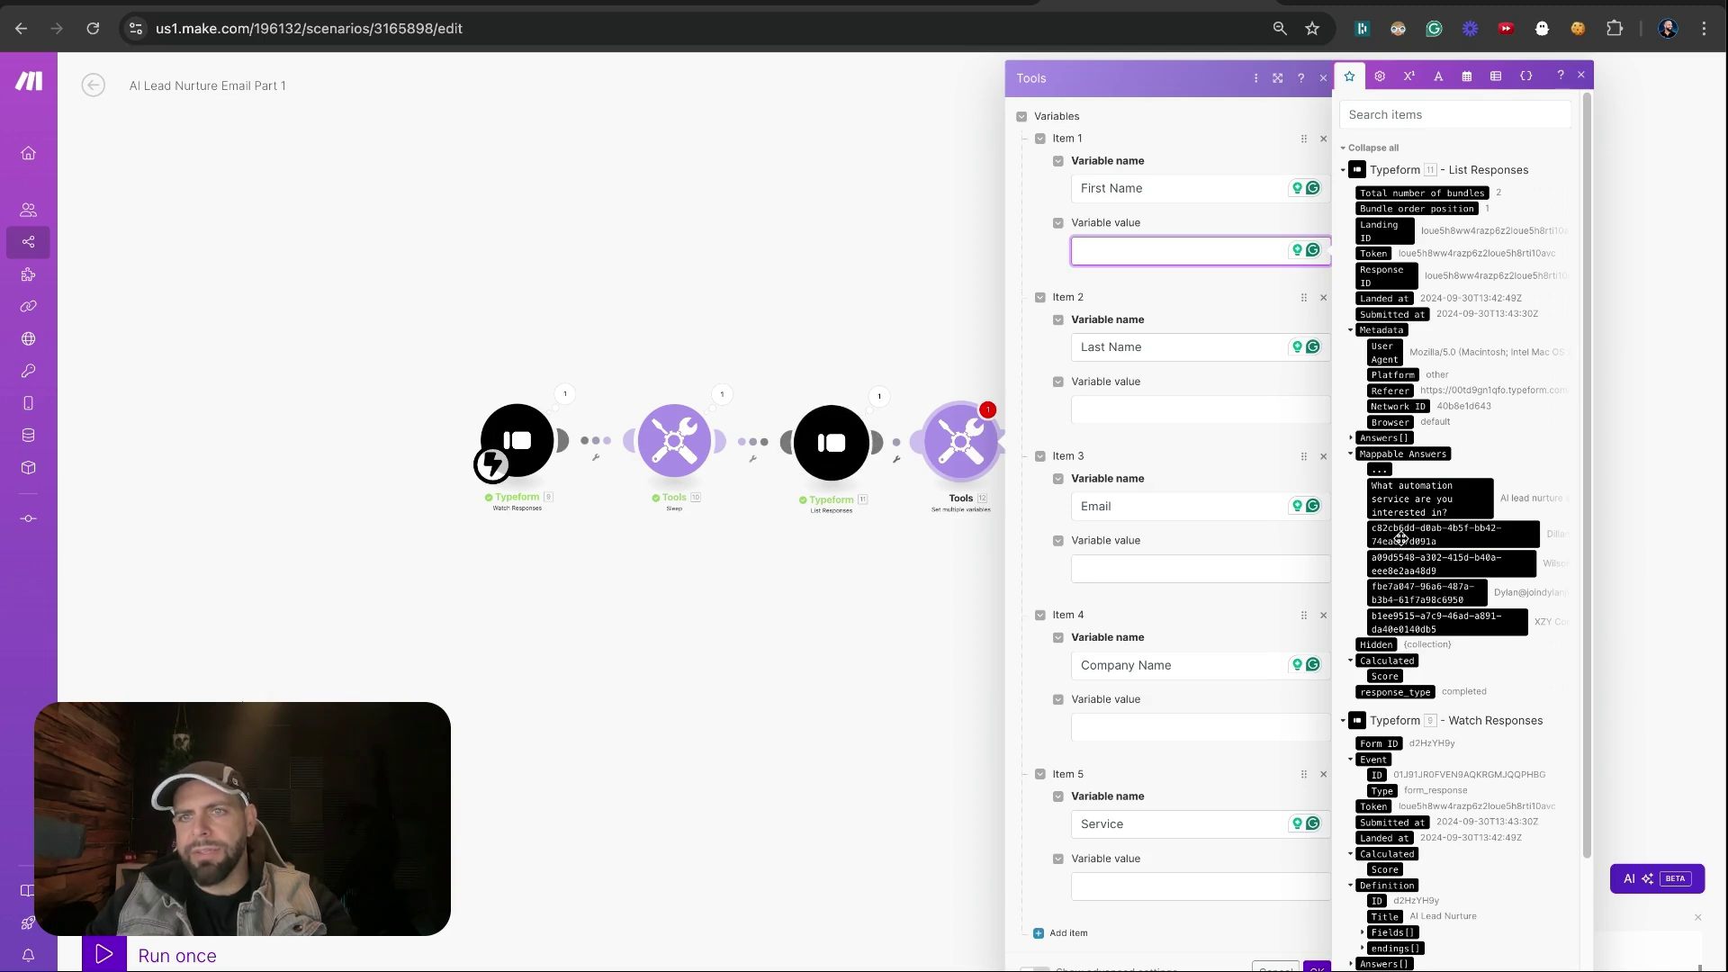
# Map First Name, Last Name, Email, Company Name and Service to their List Responses answers, then save
pyautogui.click(1401, 536)
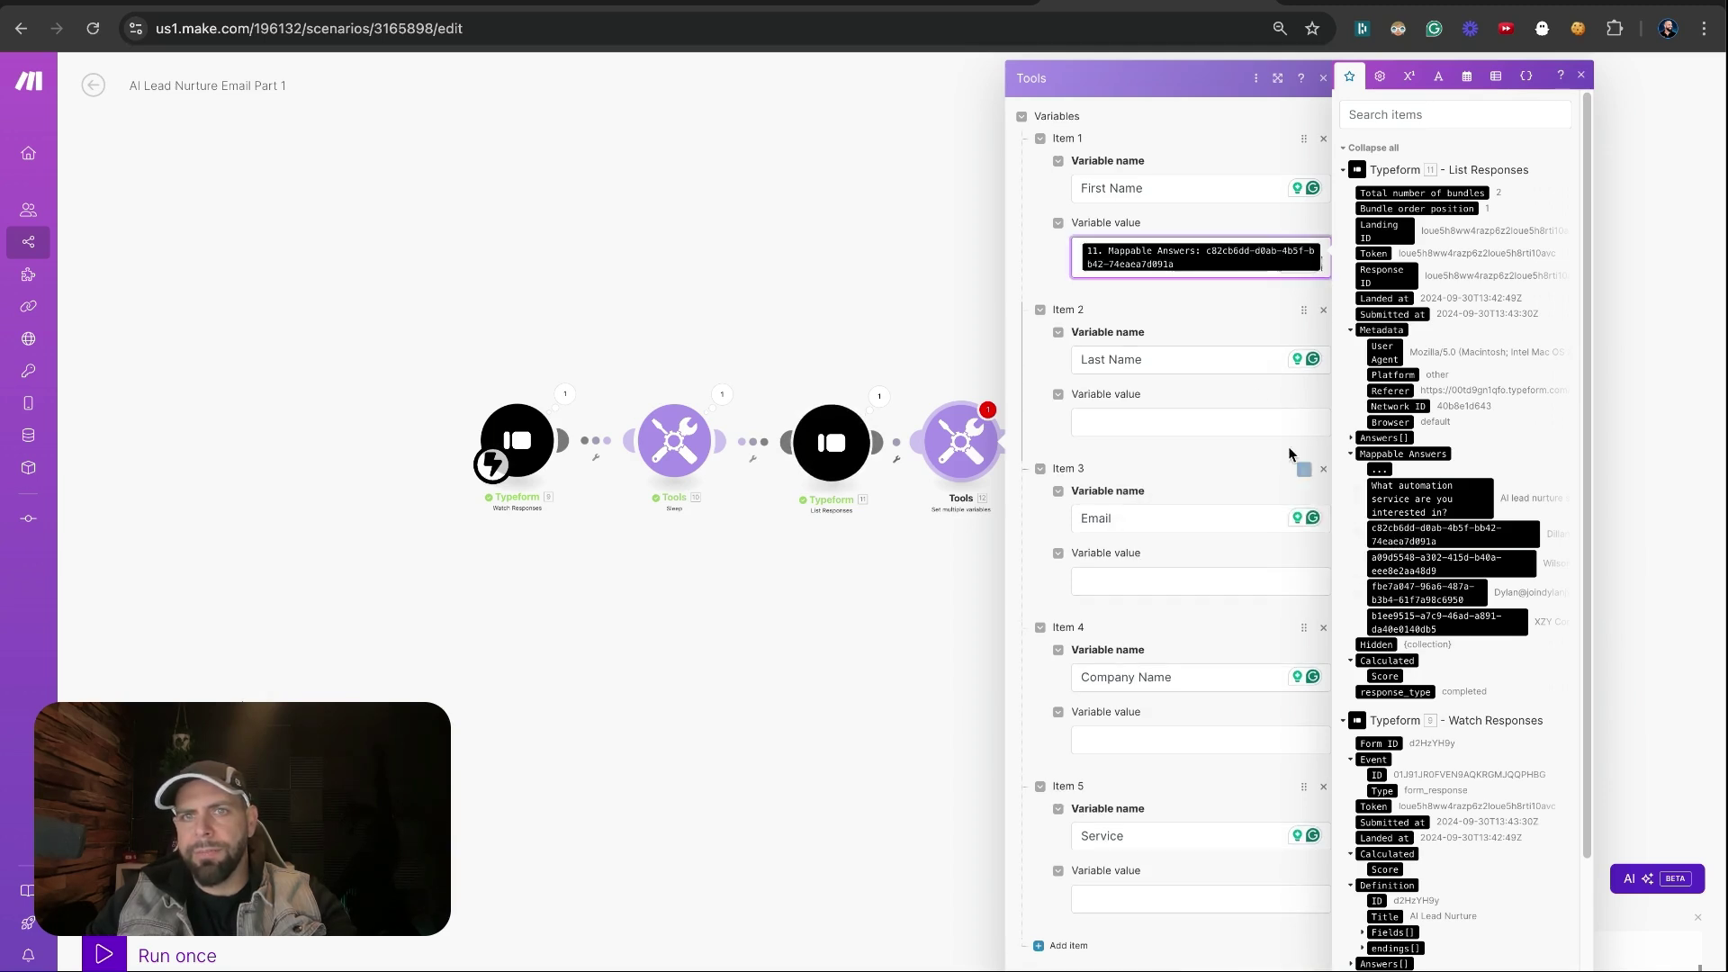
pyautogui.click(1254, 415)
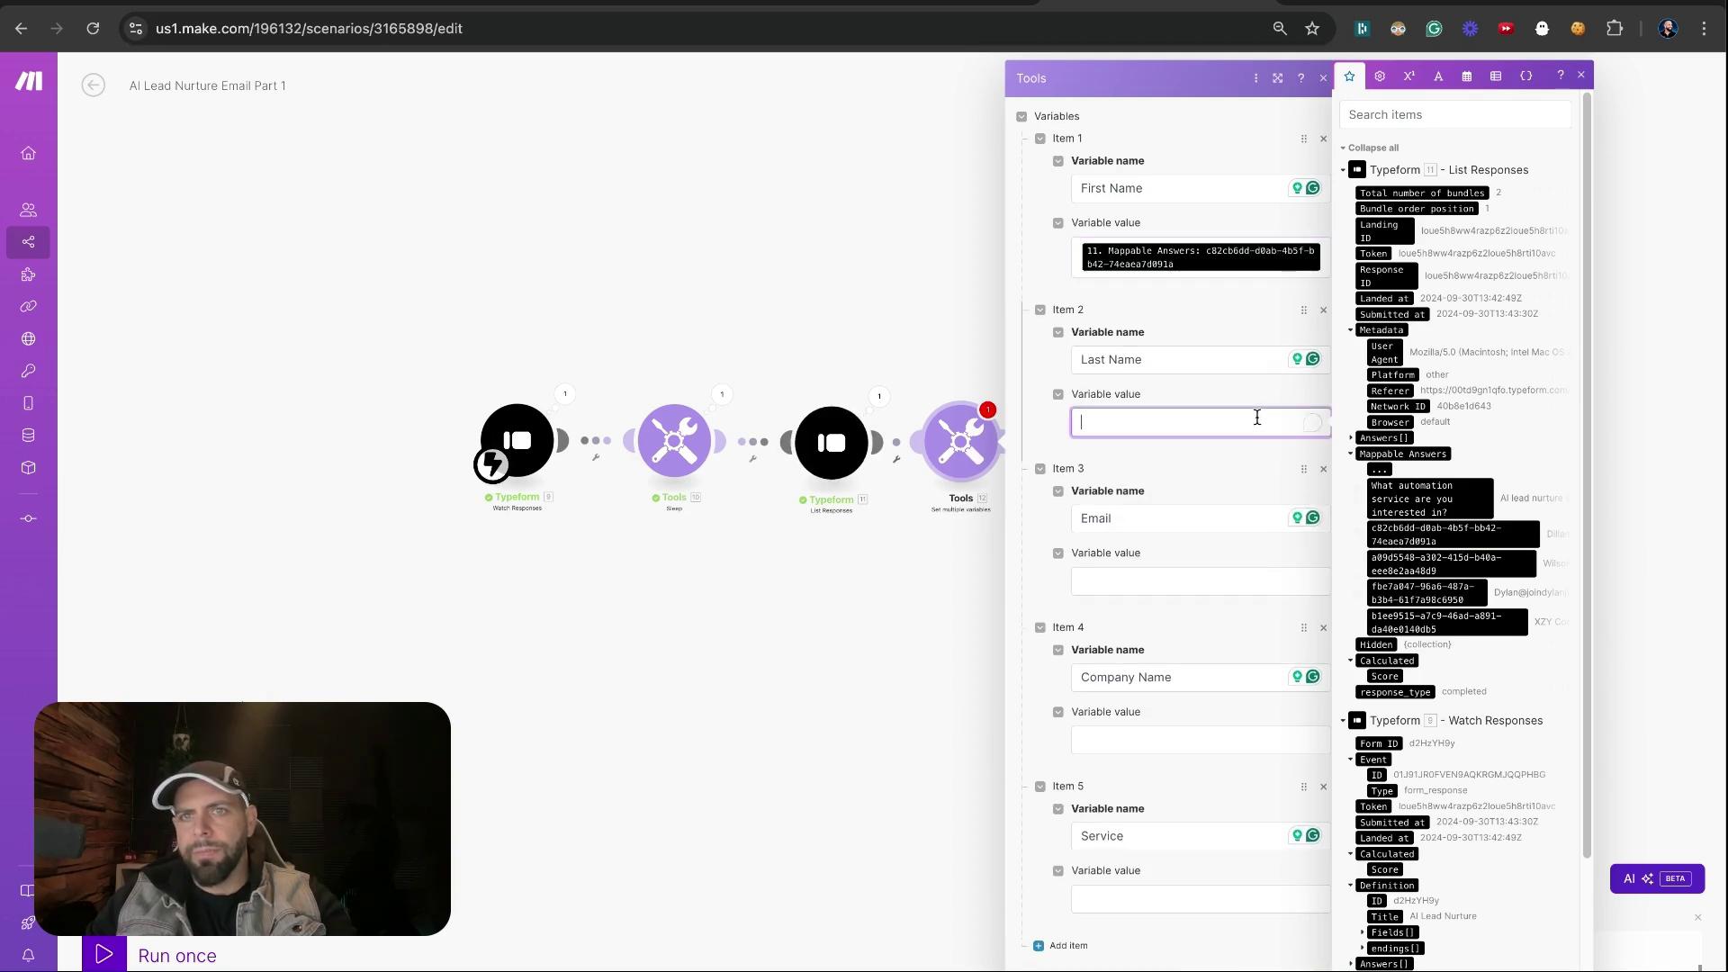
pyautogui.click(1399, 565)
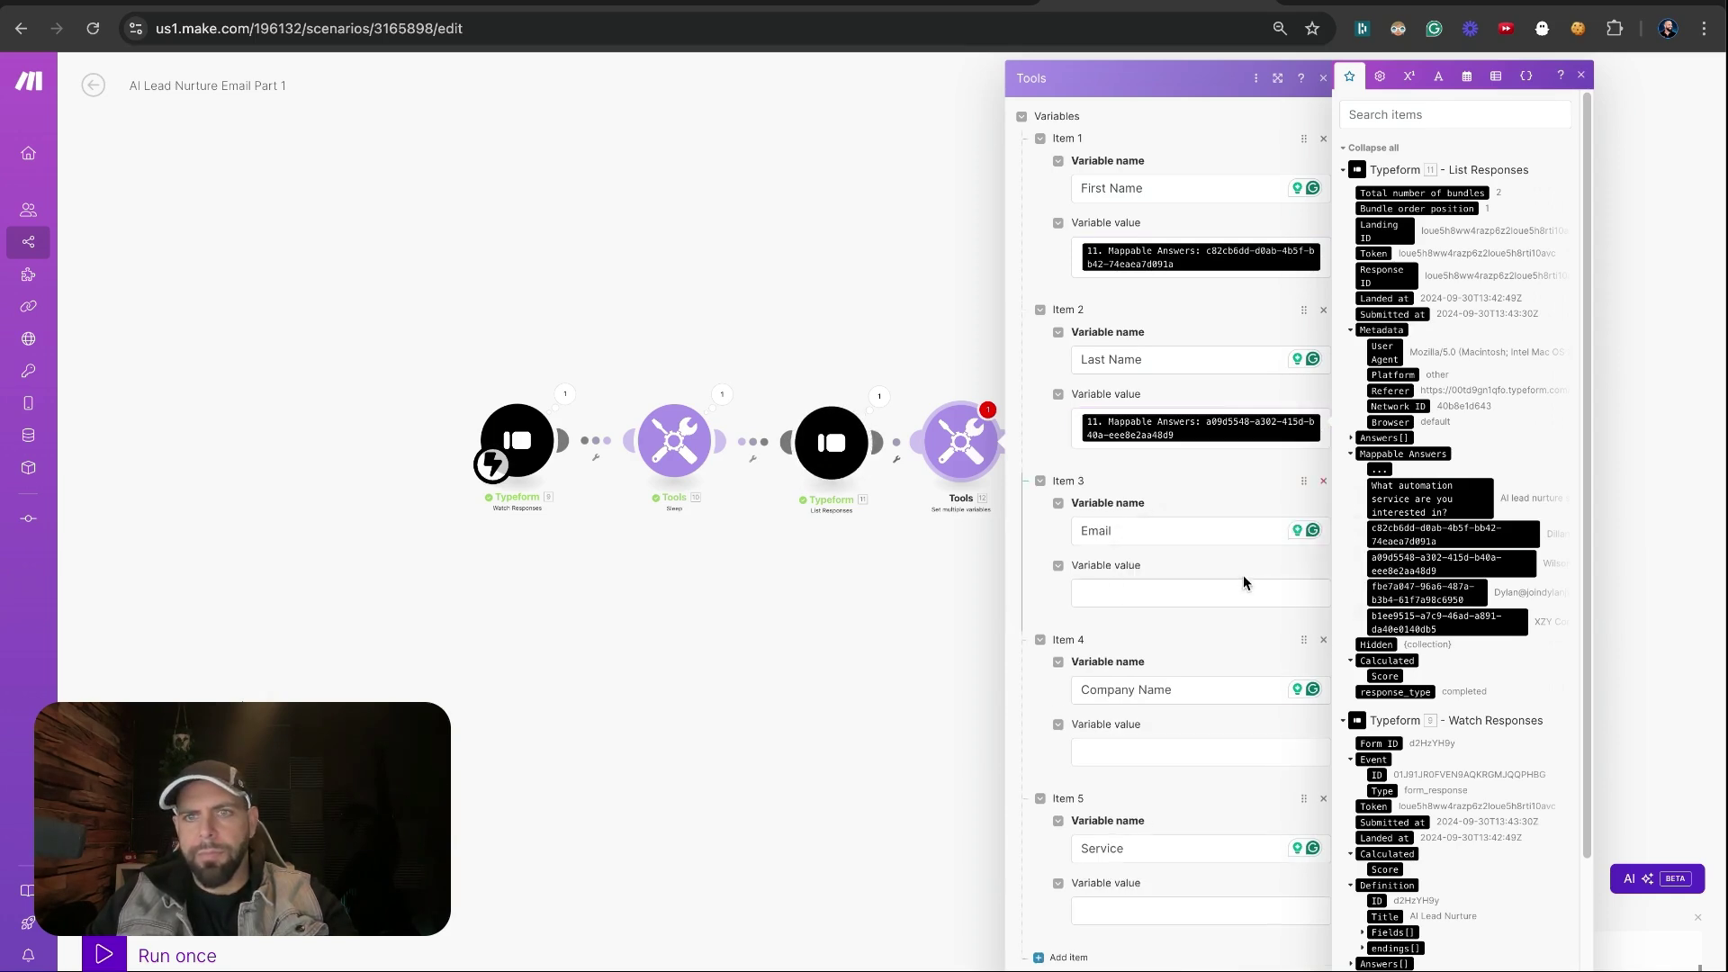
pyautogui.click(1256, 591)
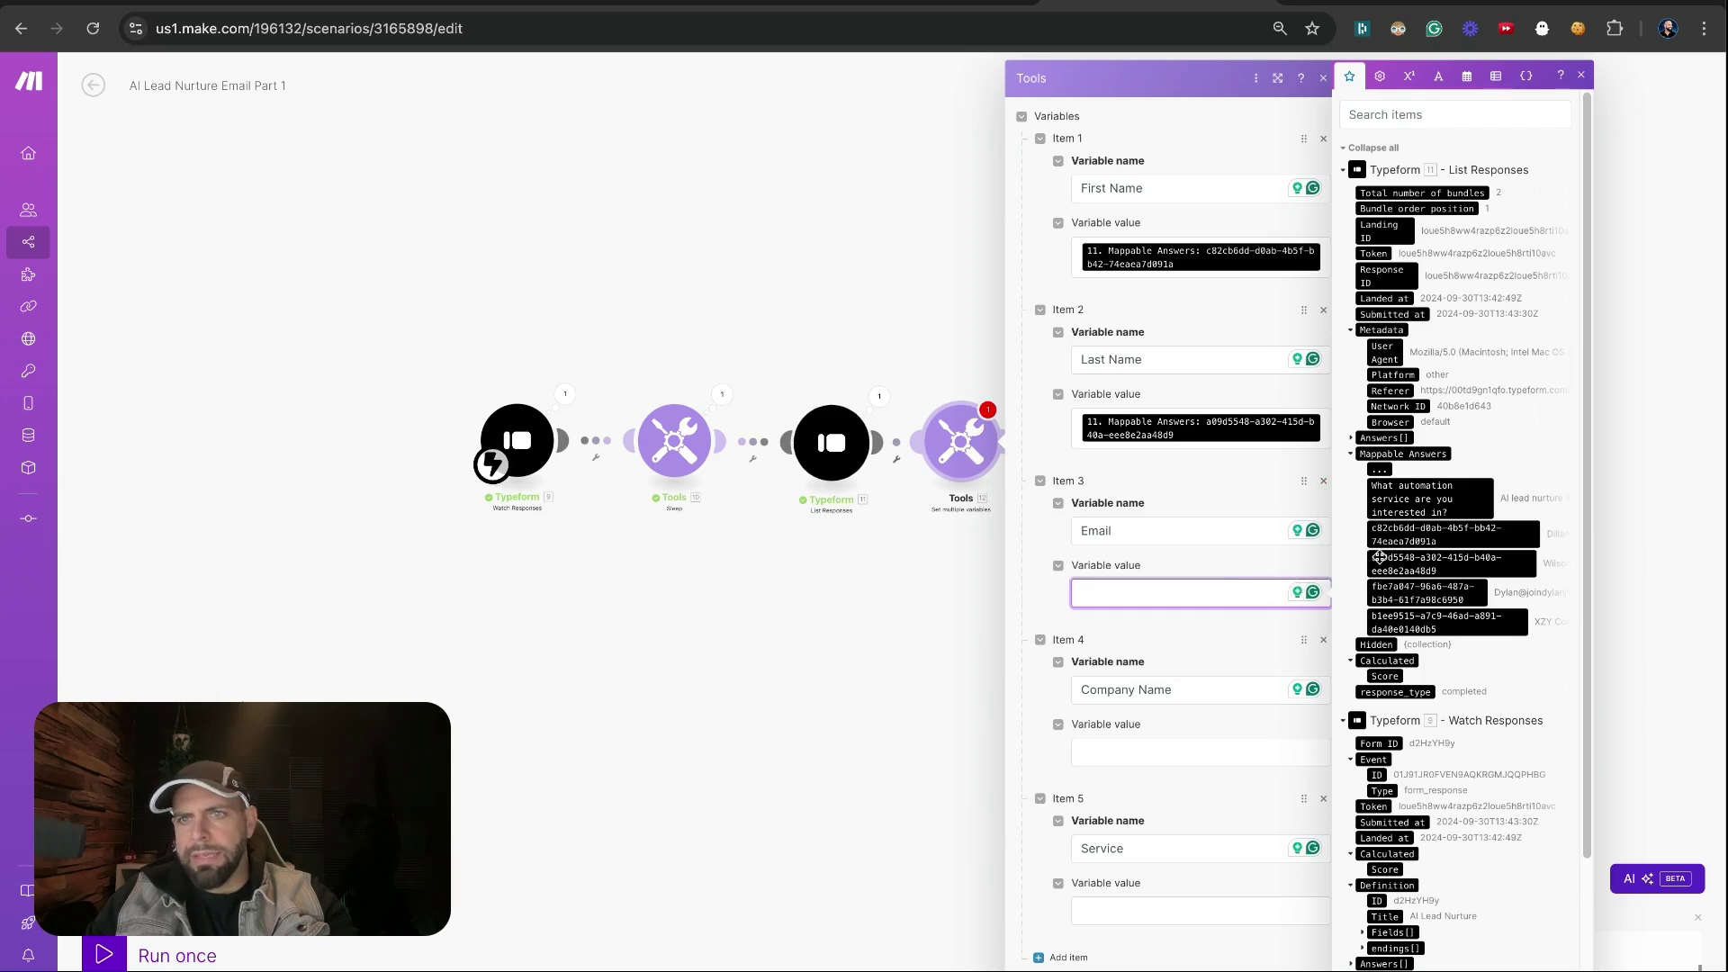
pyautogui.click(1390, 600)
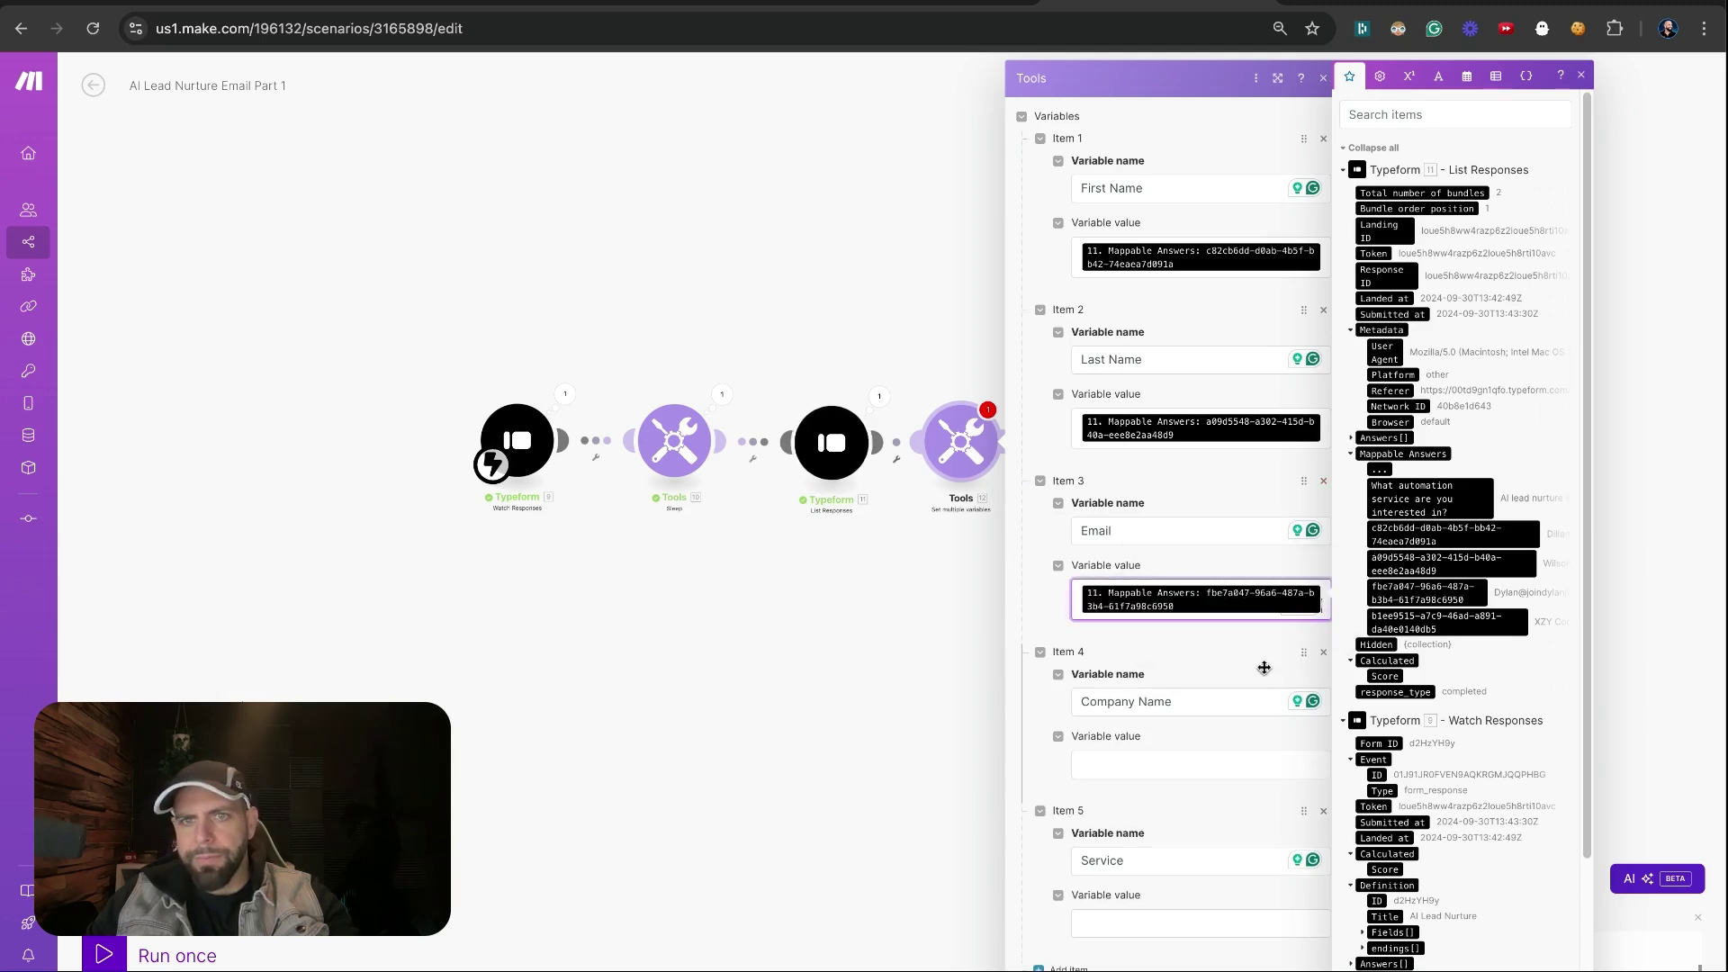
pyautogui.click(1195, 762)
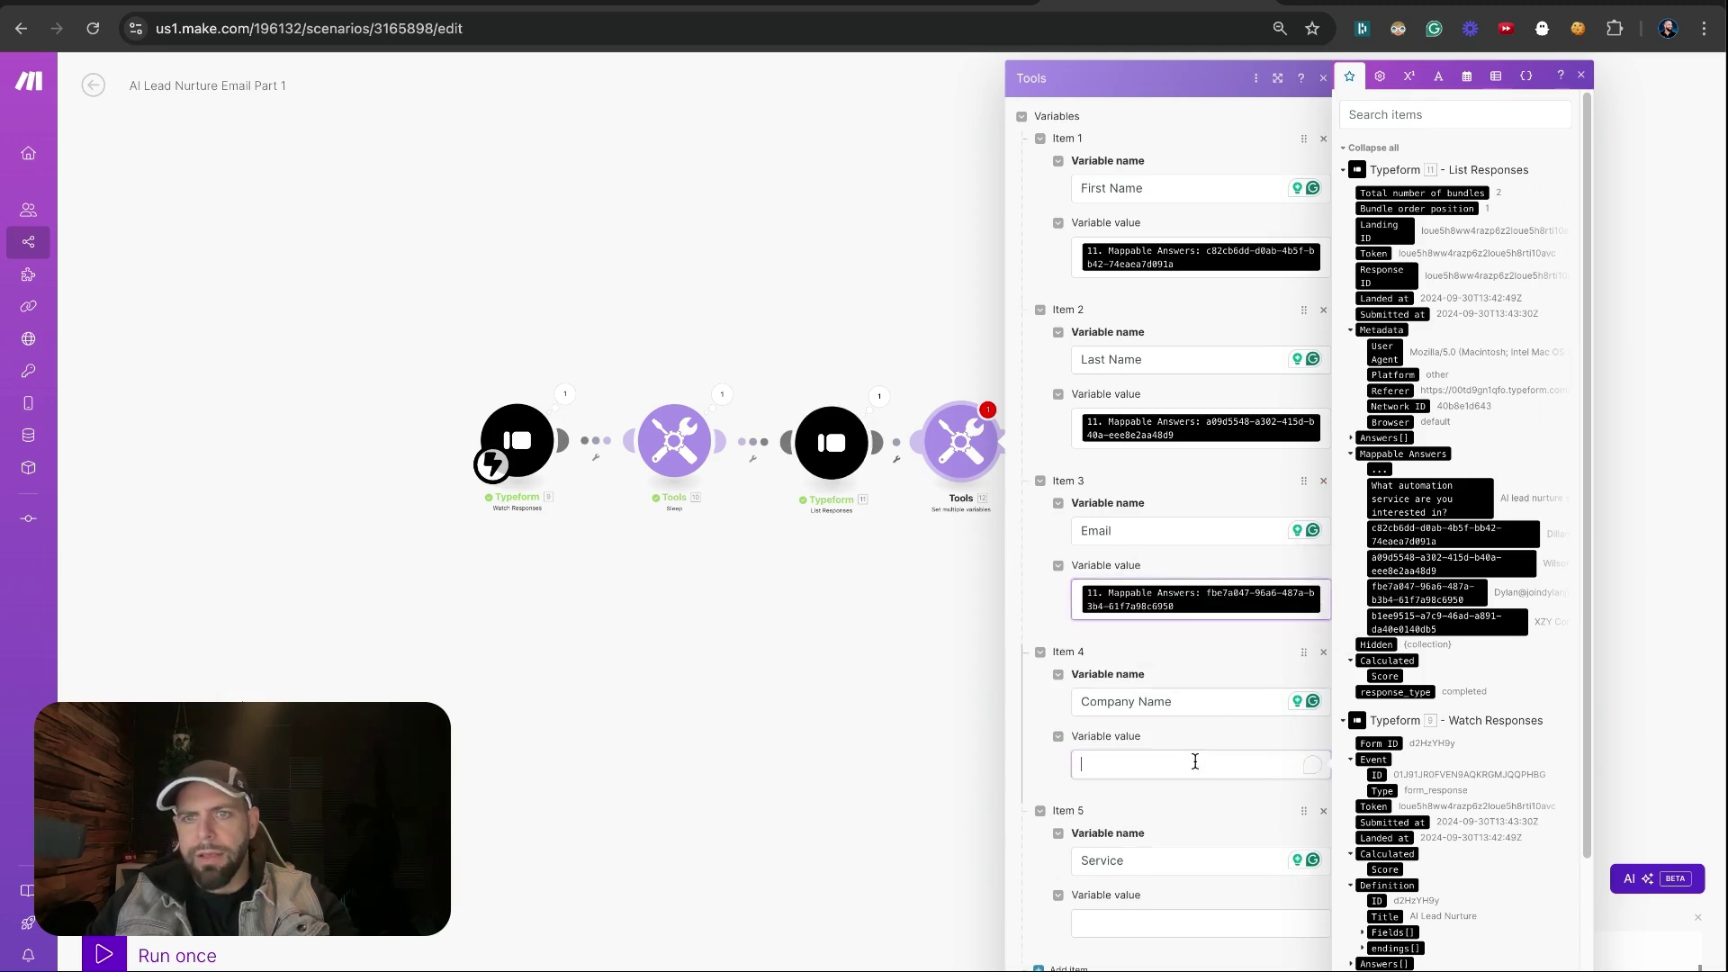
pyautogui.click(1386, 623)
pyautogui.click(1159, 927)
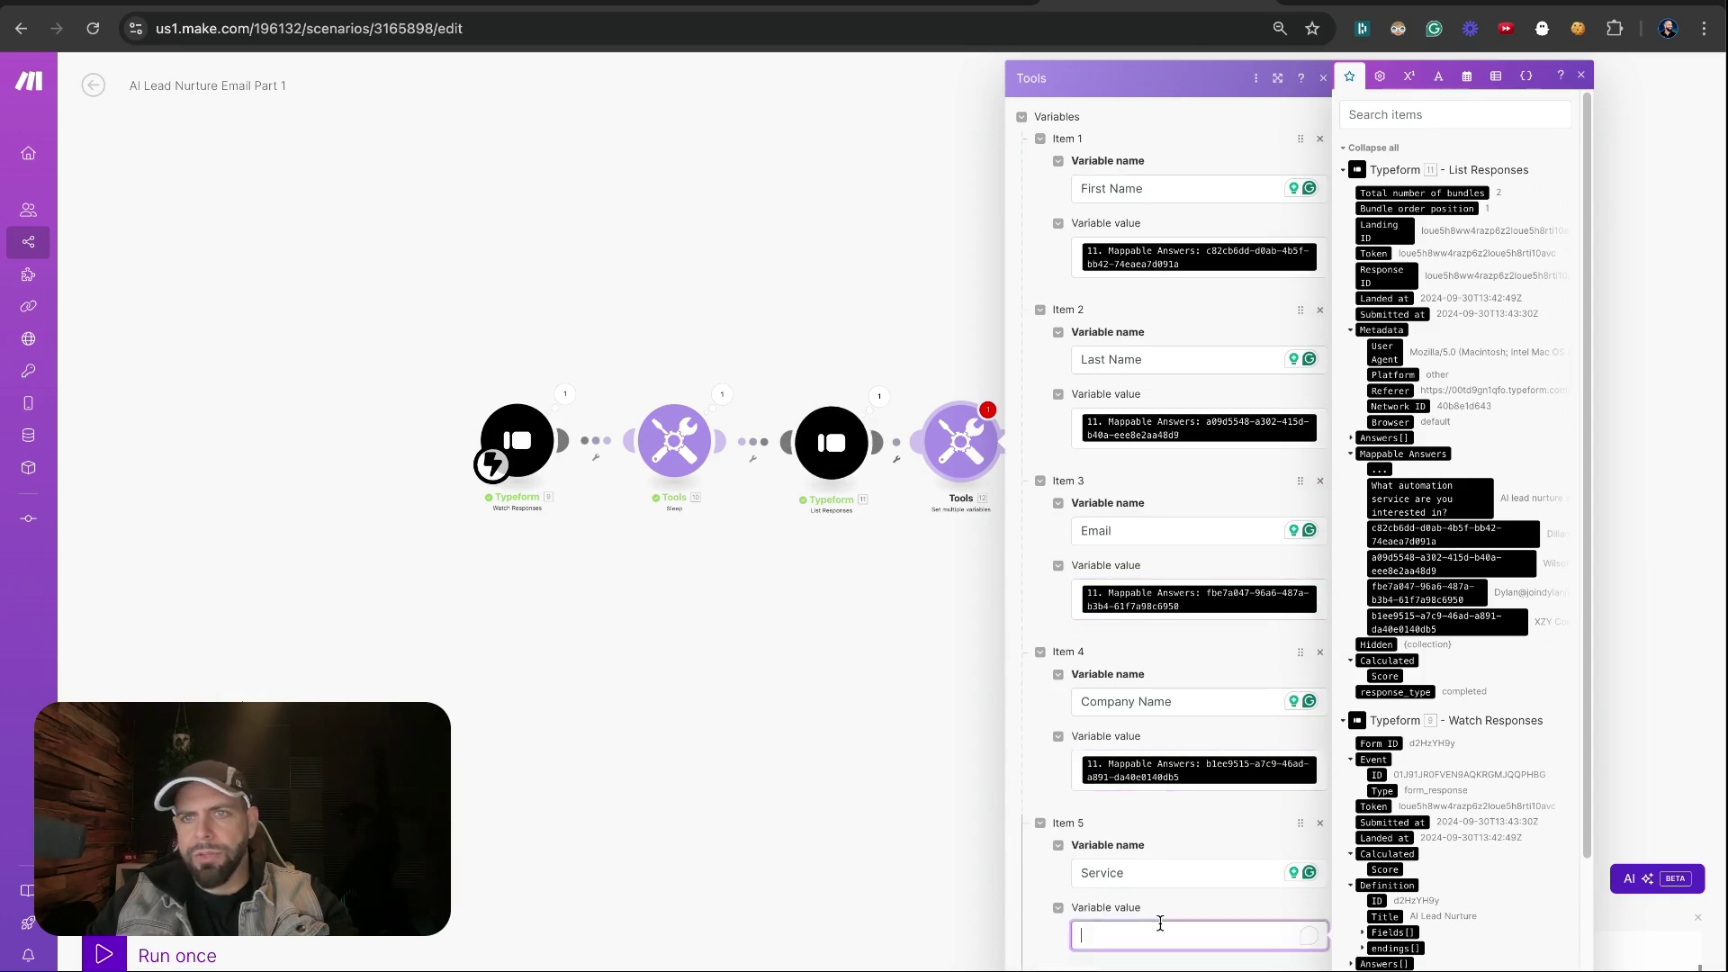
pyautogui.click(1409, 499)
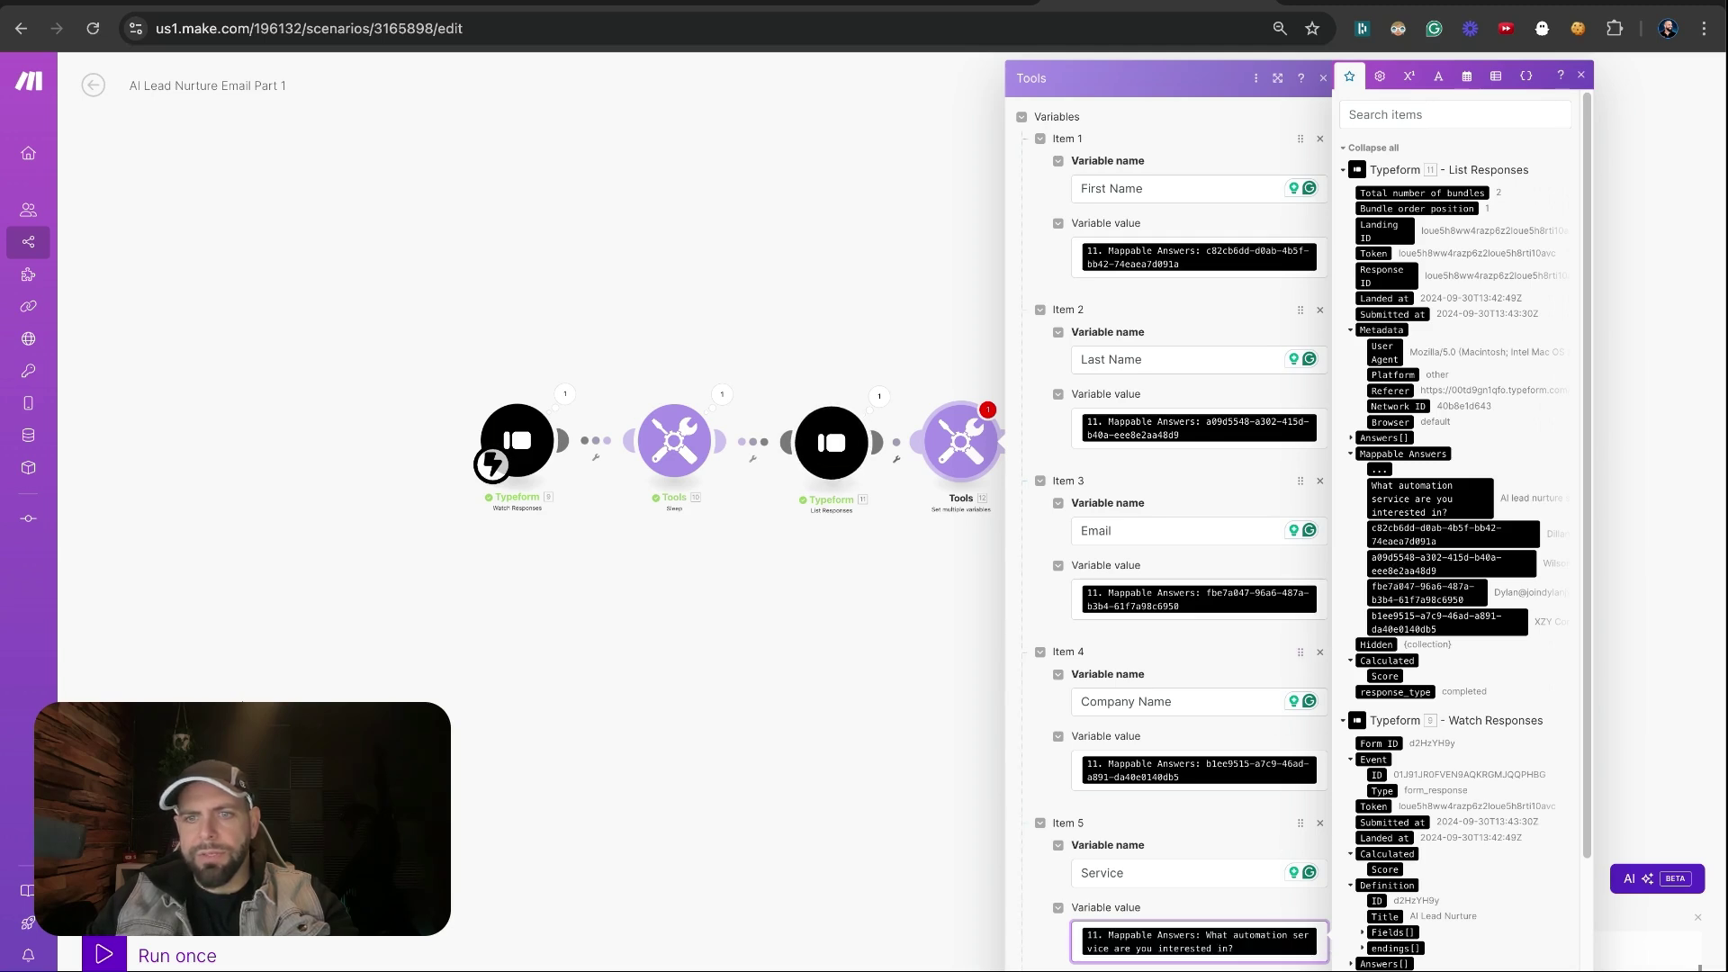
pyautogui.click(103, 955)
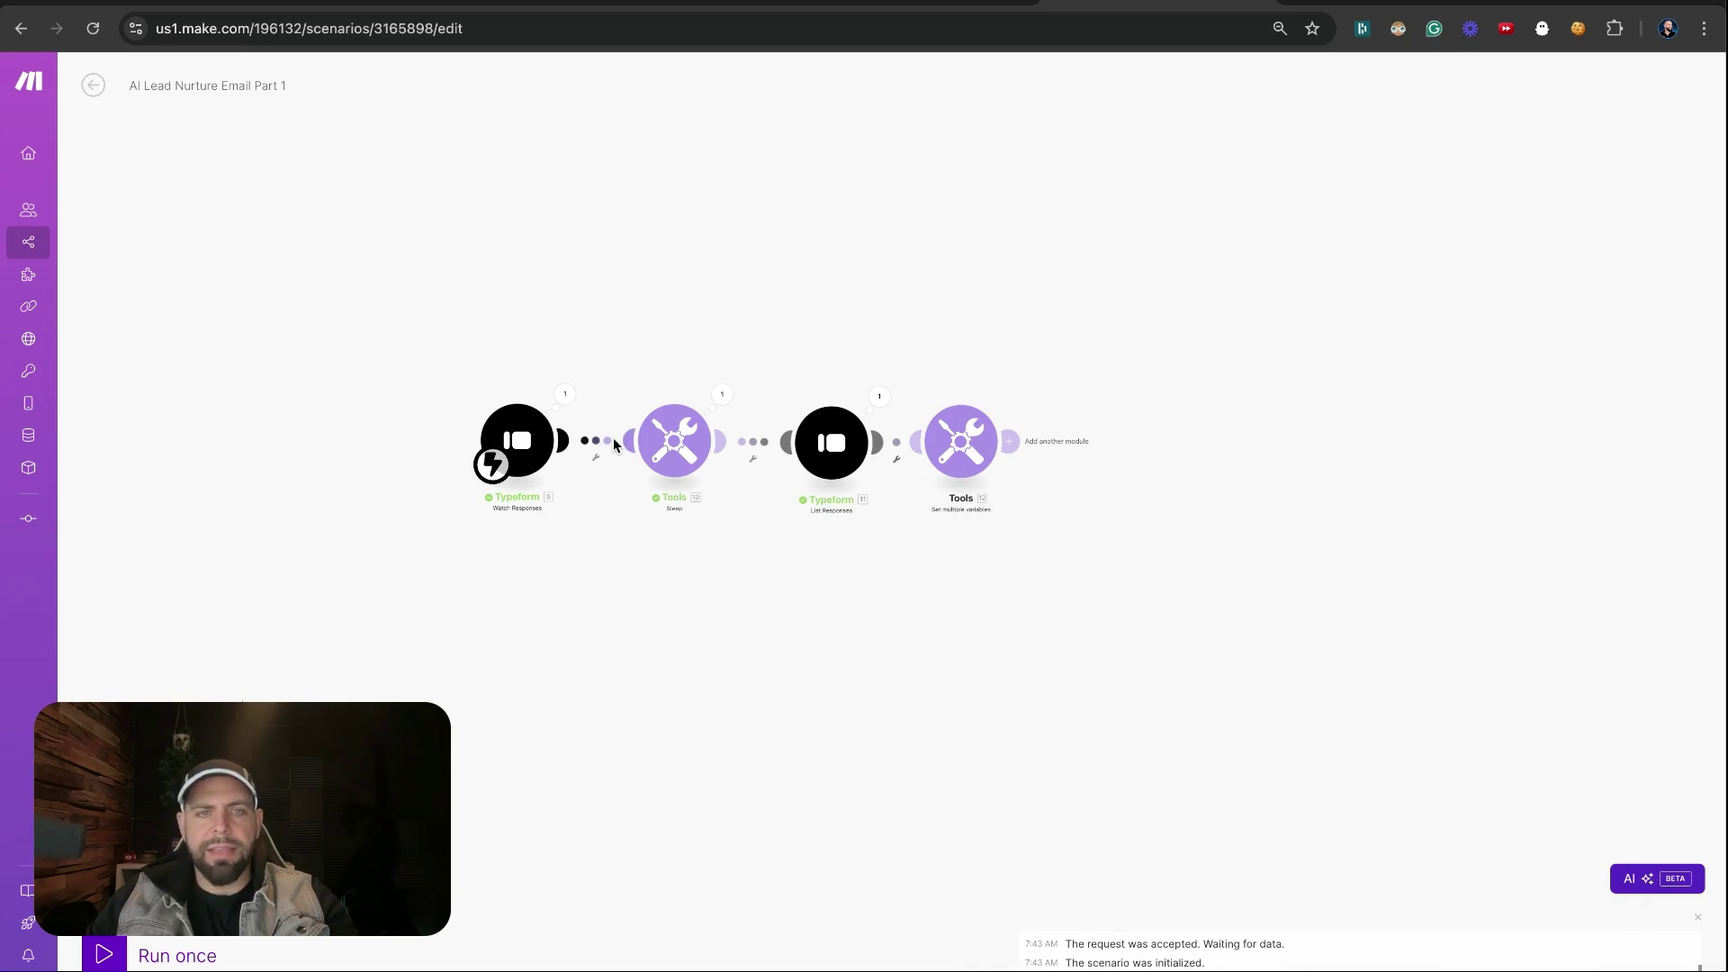
# Unlink List Responses from Sleep and make it the scenario's starting module
pyautogui.moveTo(479, 357); pyautogui.dragTo(533, 450)
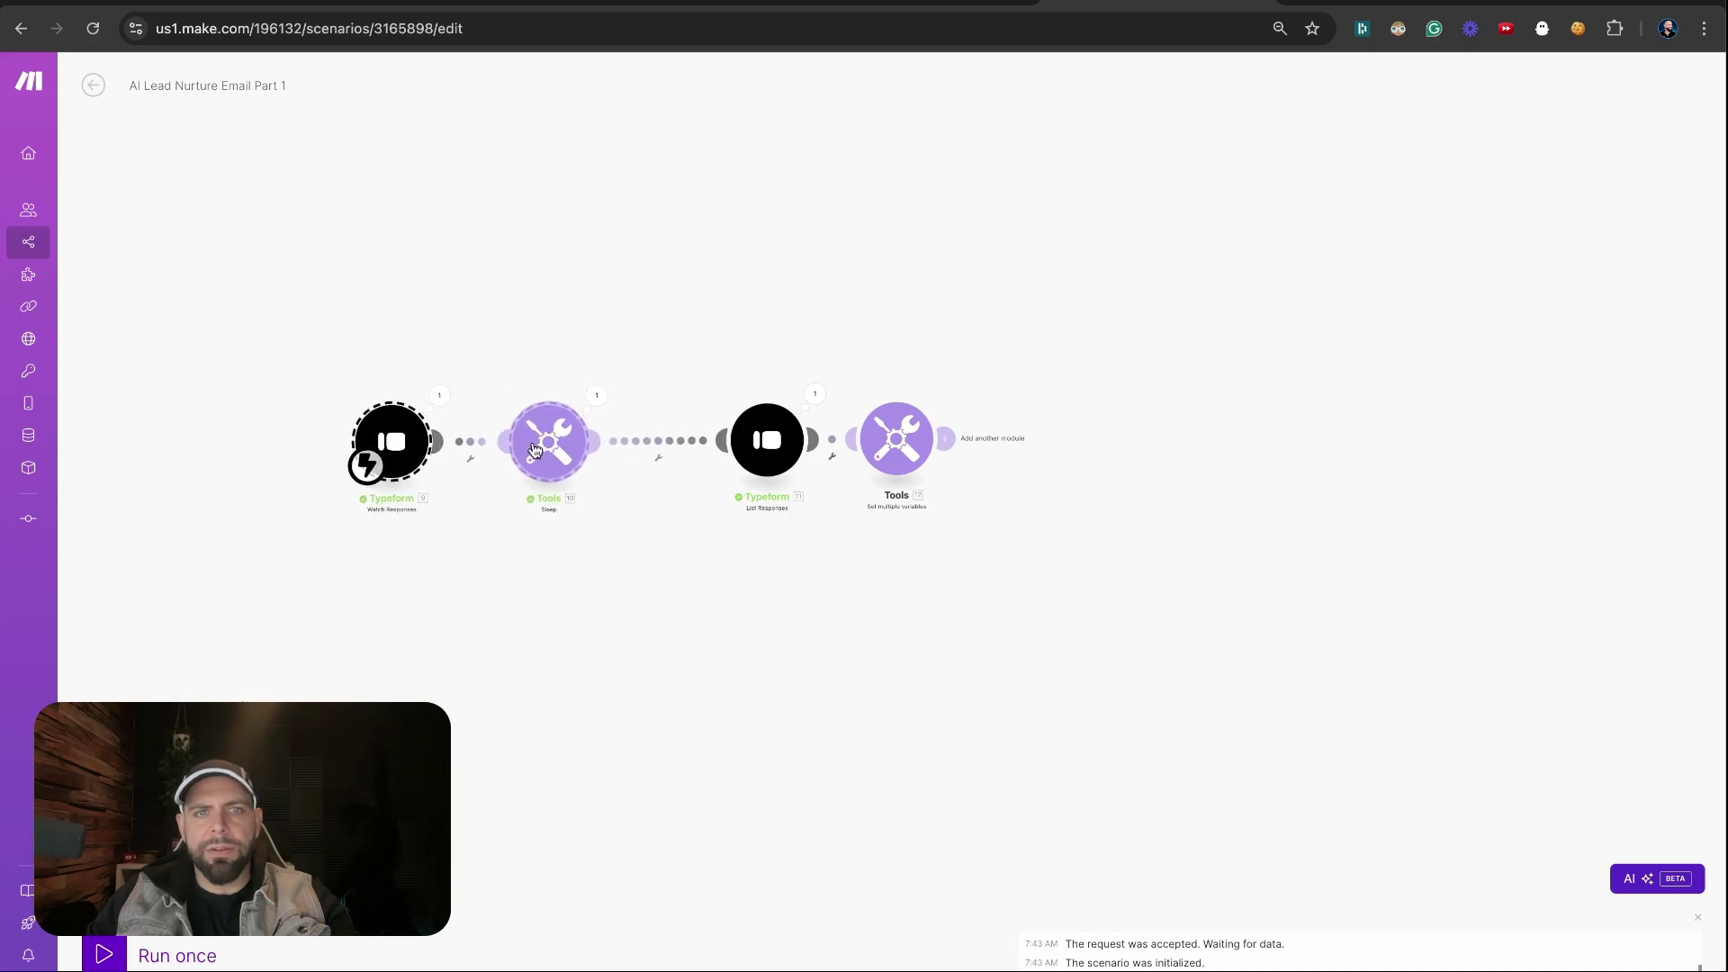
pyautogui.rightClick(645, 441)
pyautogui.click(644, 479)
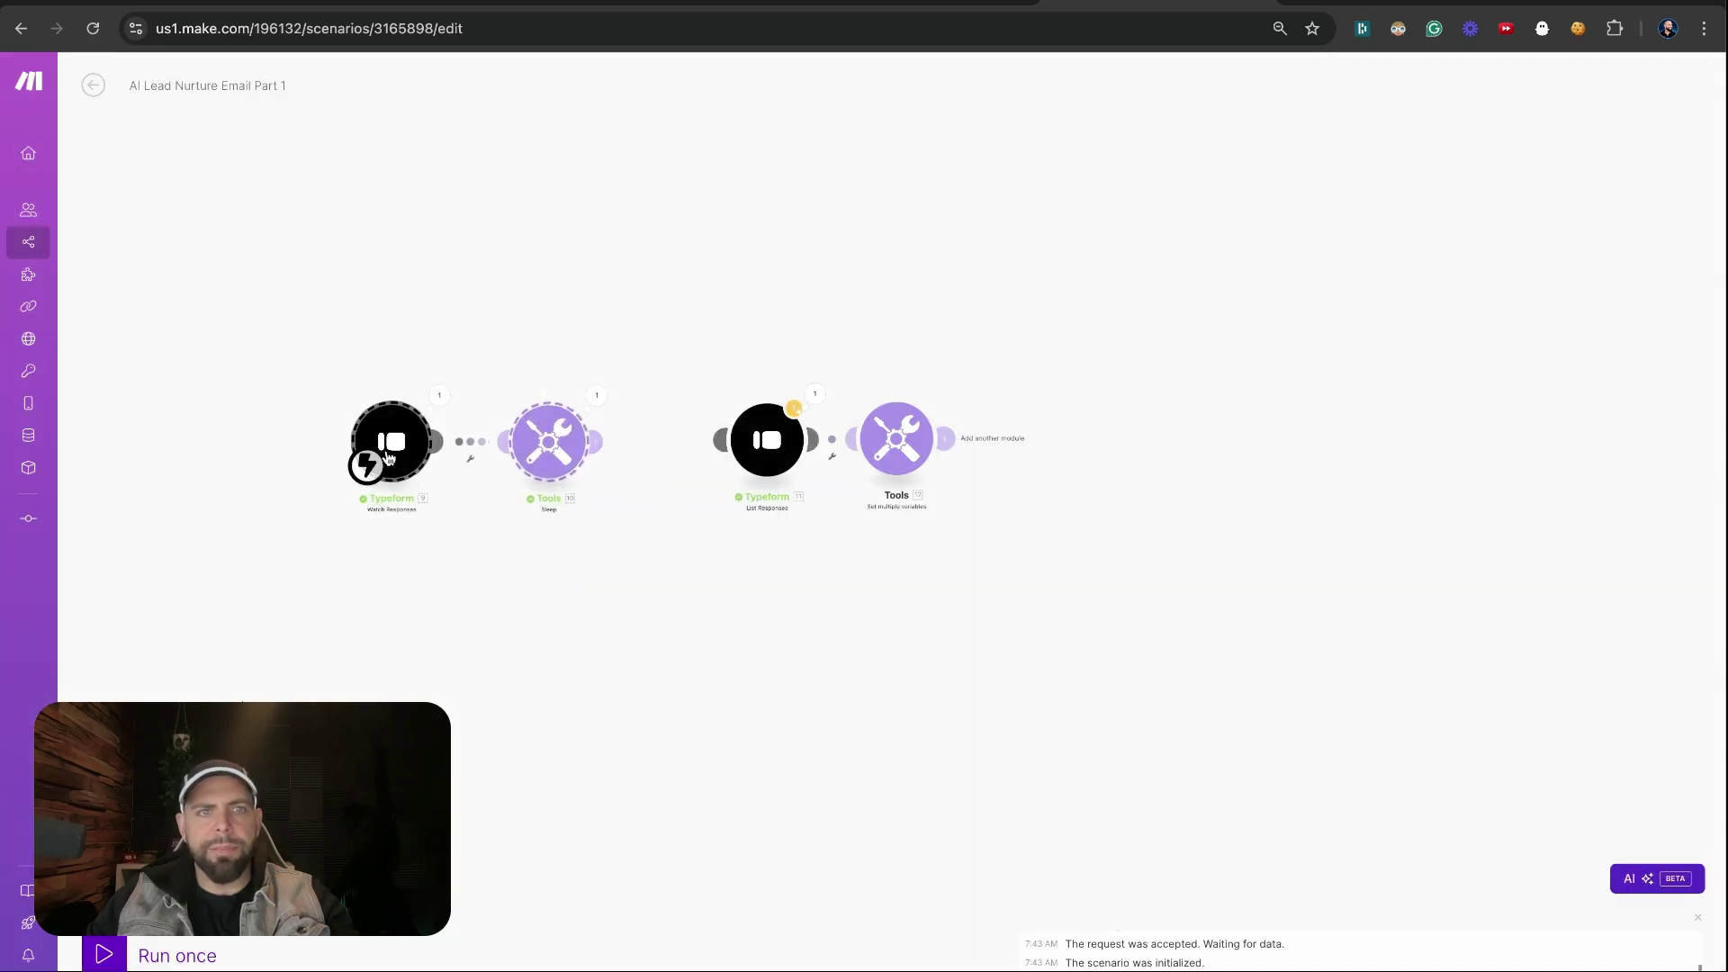
pyautogui.moveTo(366, 465); pyautogui.dragTo(779, 465)
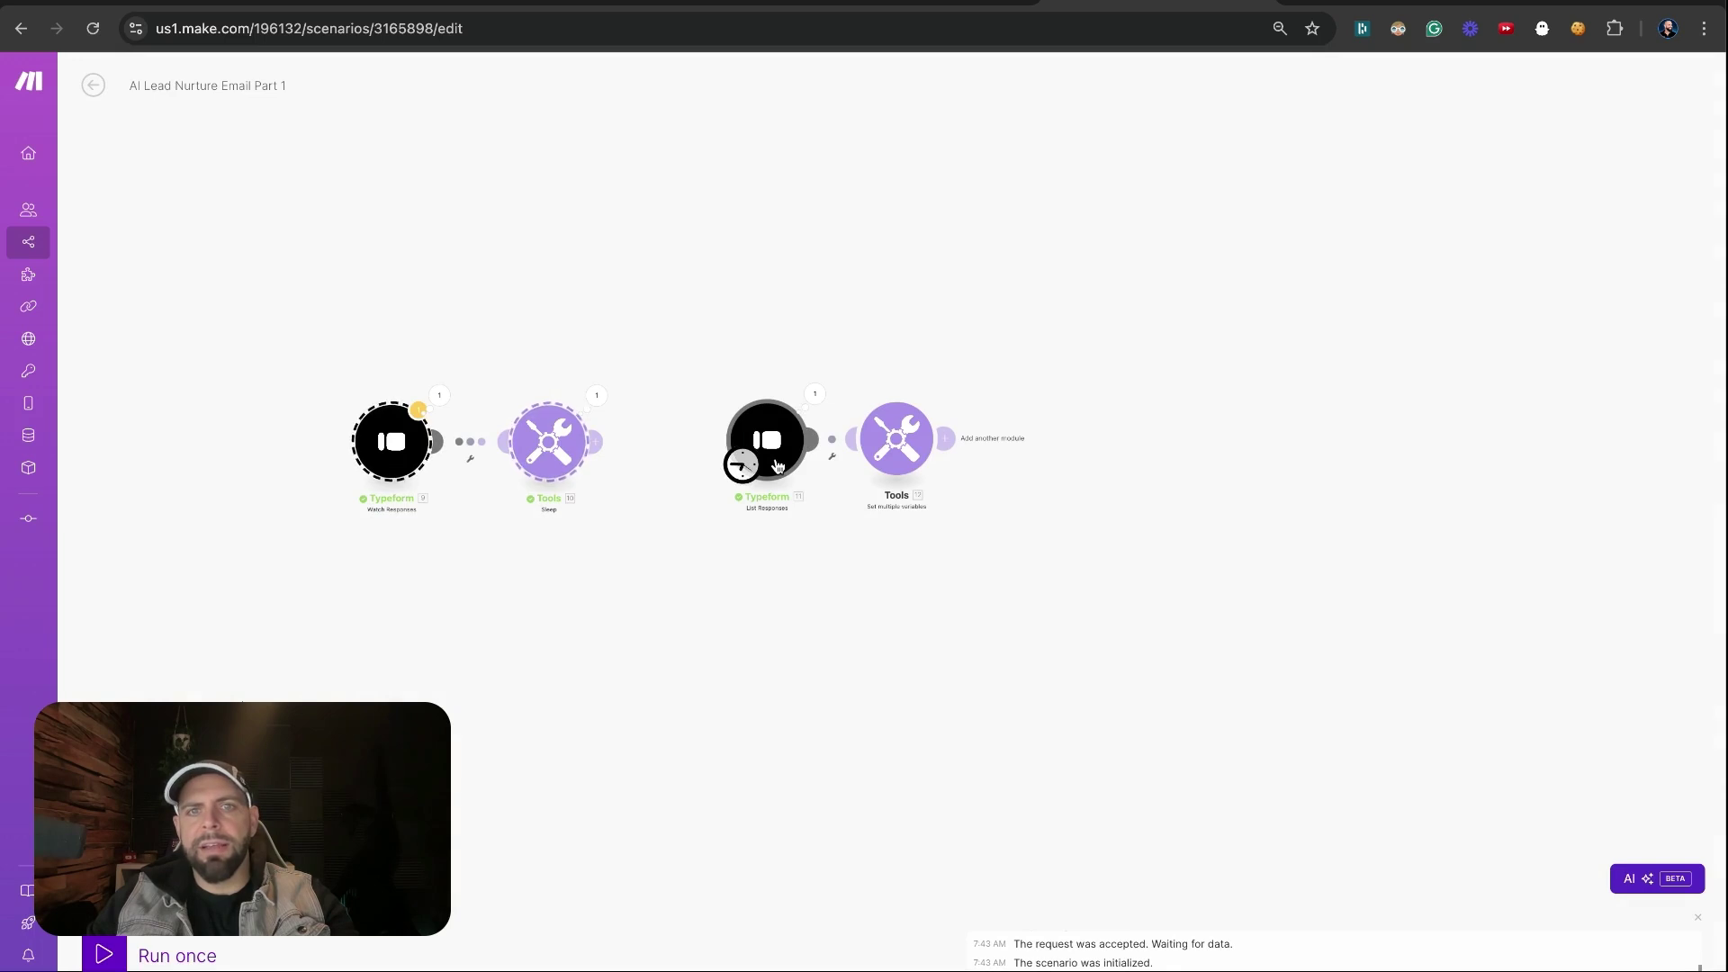
# Restrict List Responses to the first included response ID with Limit 1
pyautogui.click(775, 455)
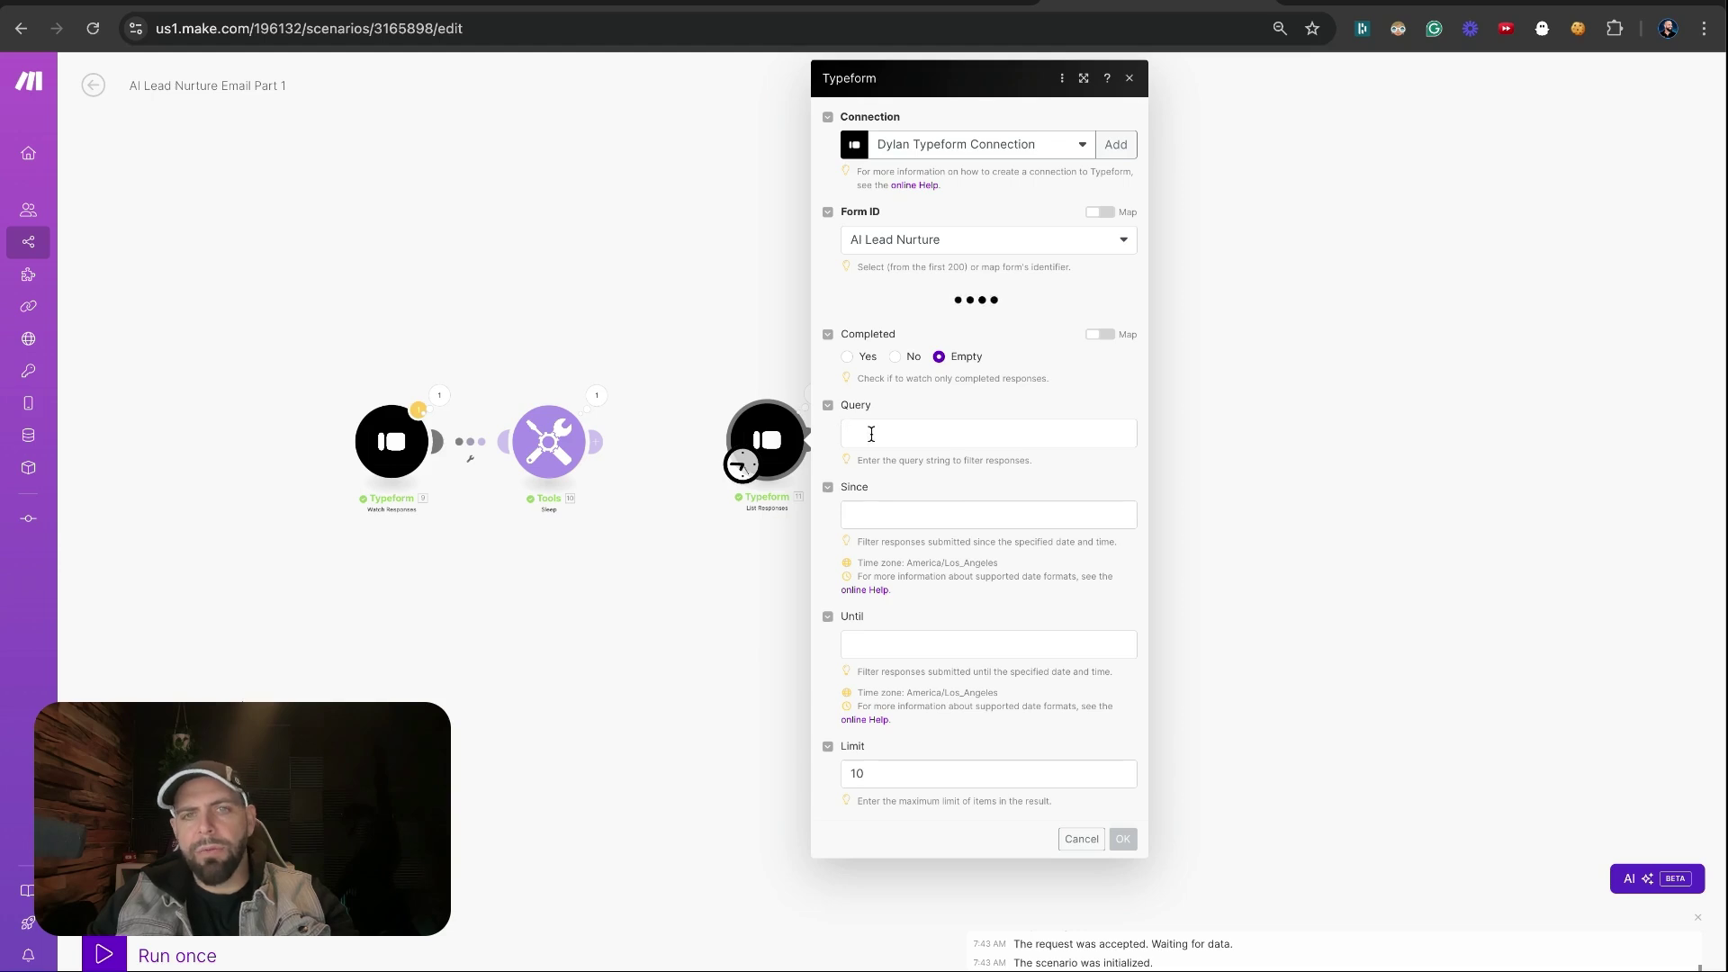
pyautogui.click(856, 405)
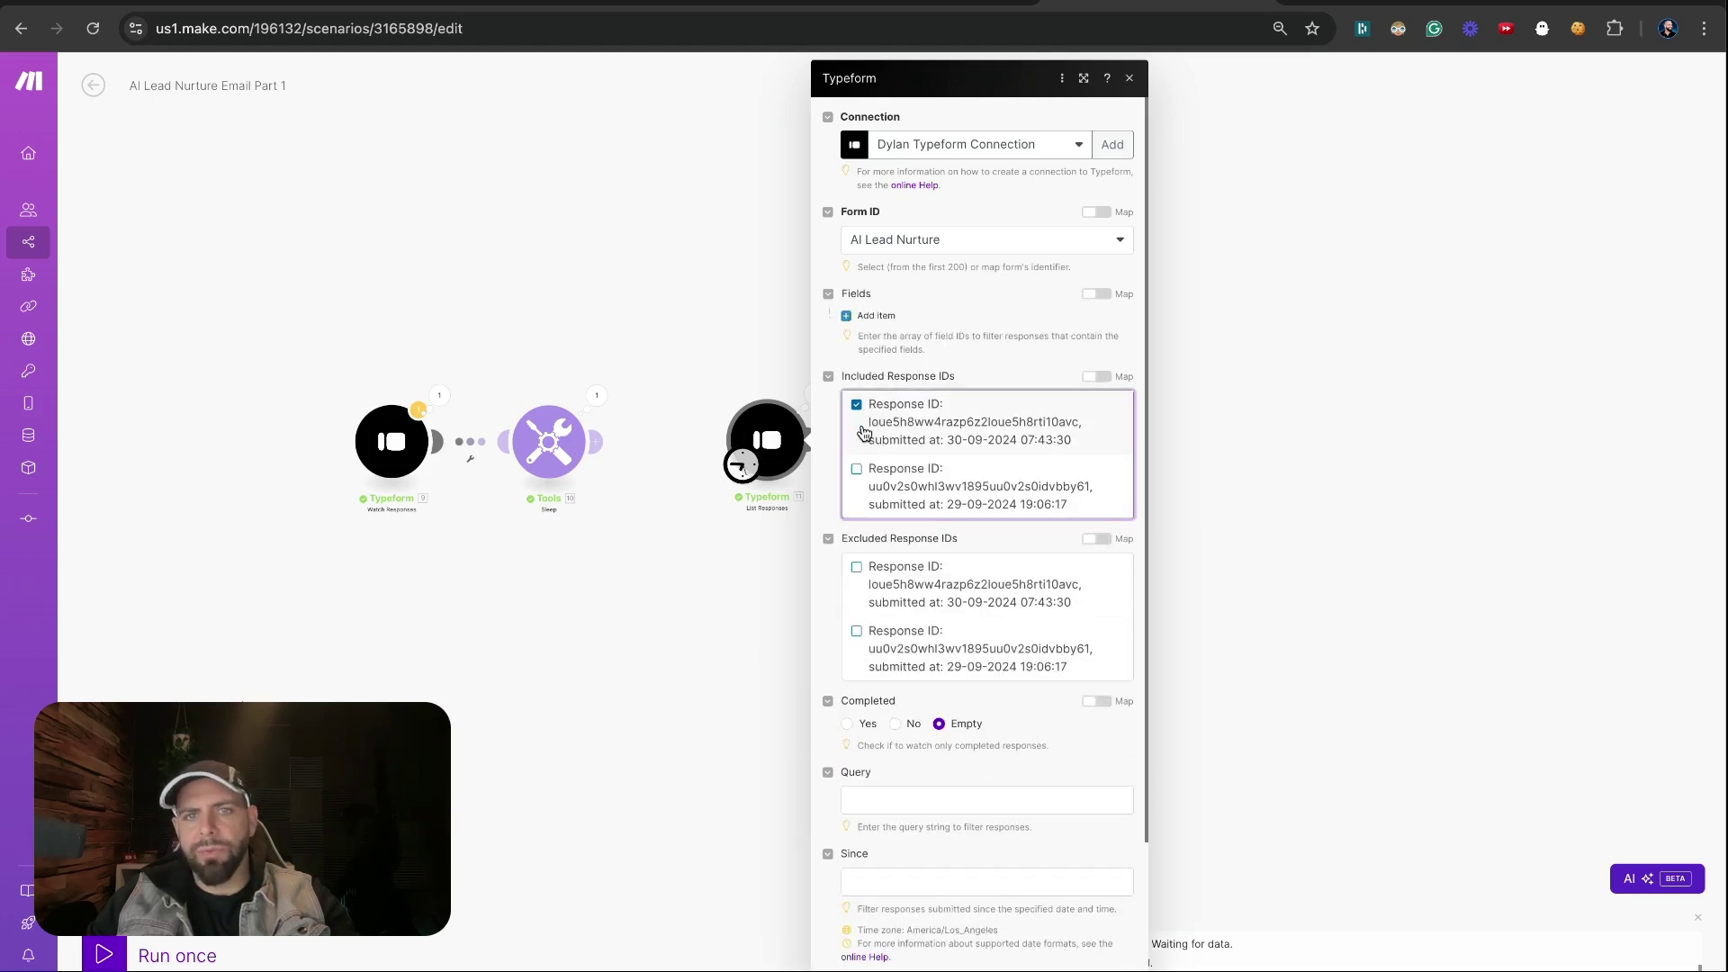
pyautogui.scroll(-3, 862, 432)
pyautogui.doubleClick(849, 953)
pyautogui.write('1')
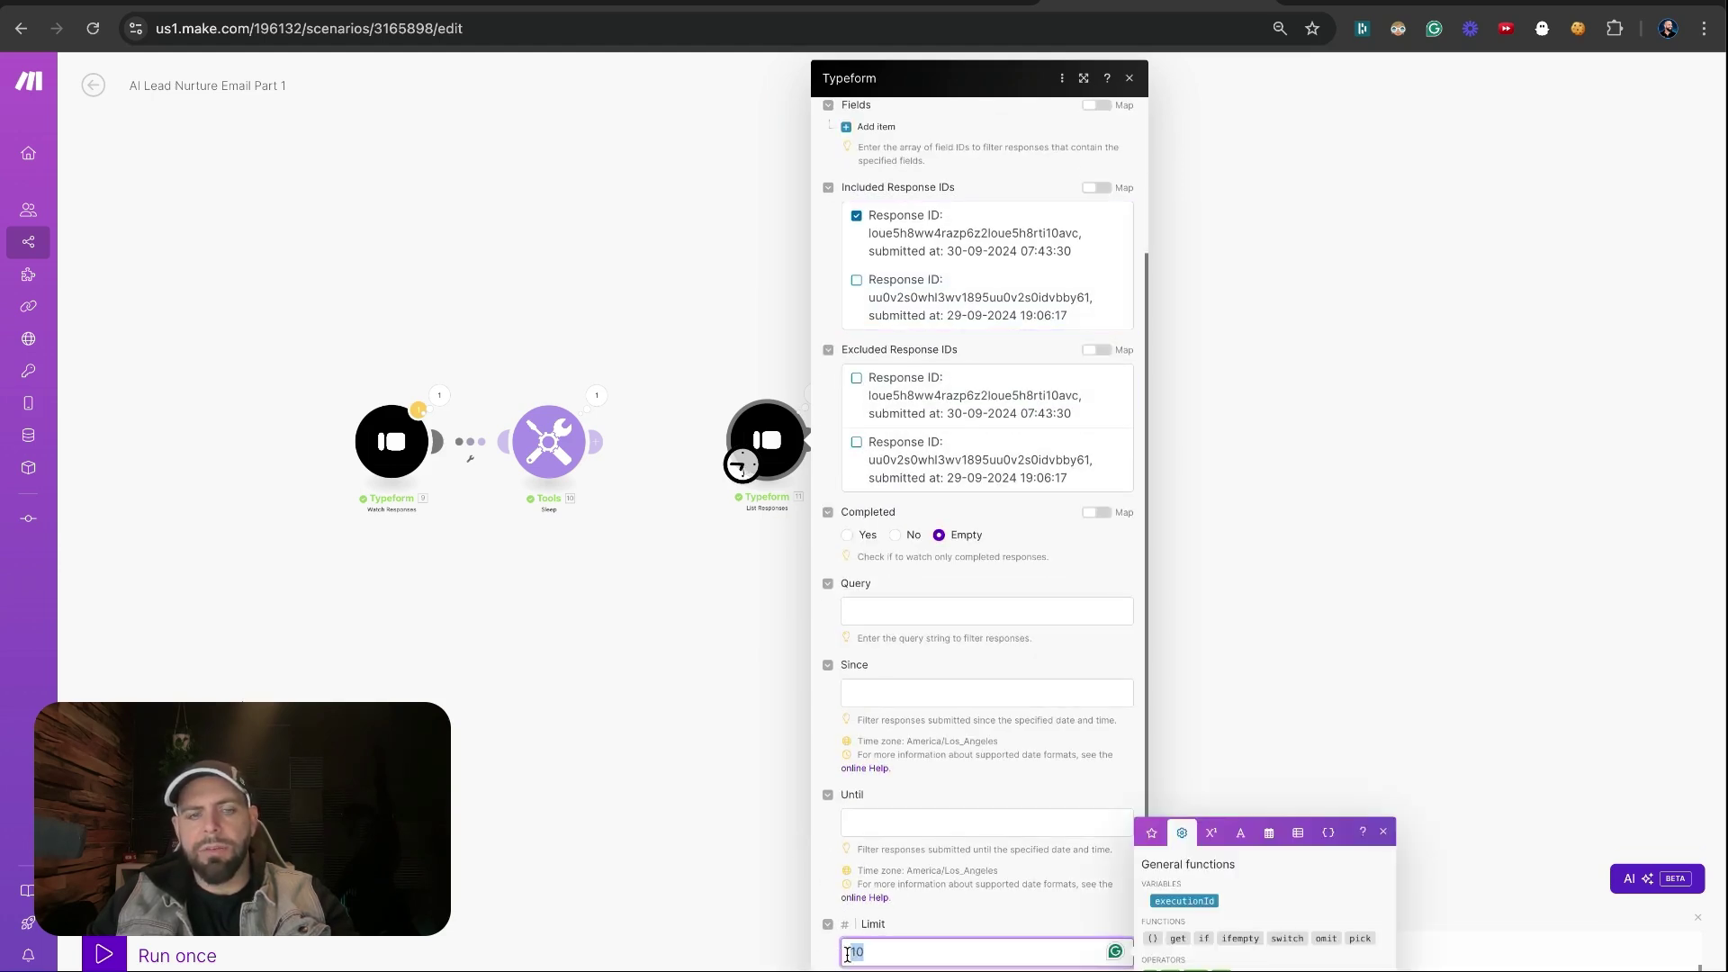
pyautogui.press('Return')
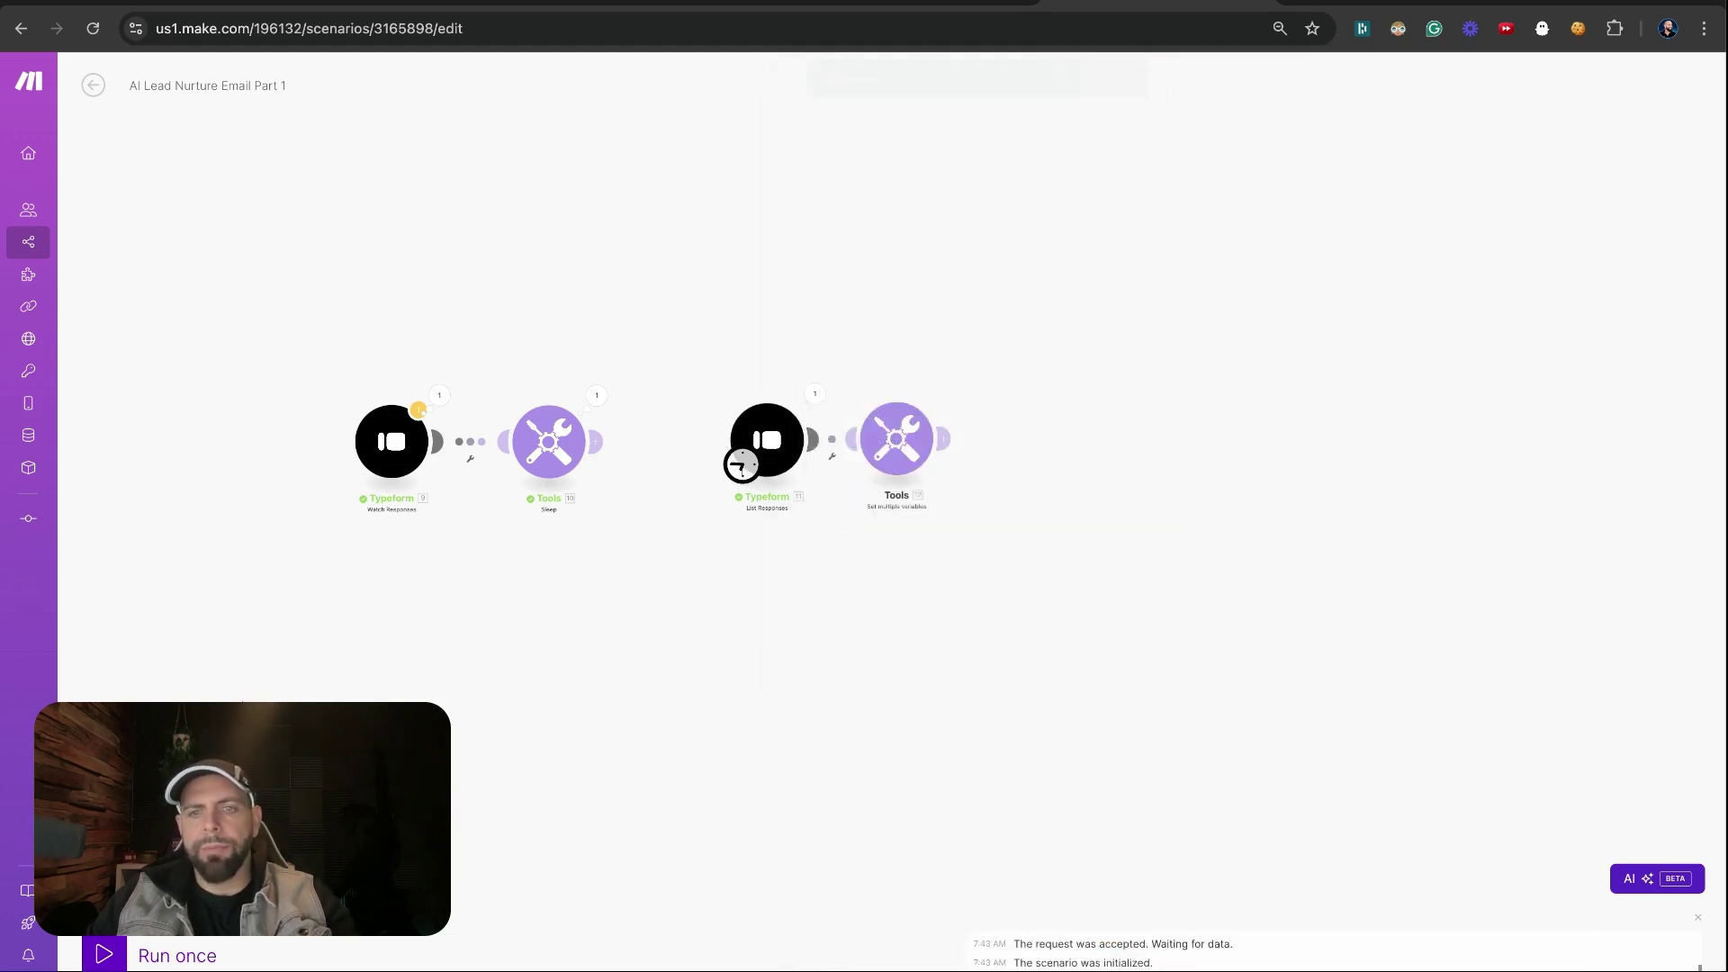
pyautogui.click(178, 960)
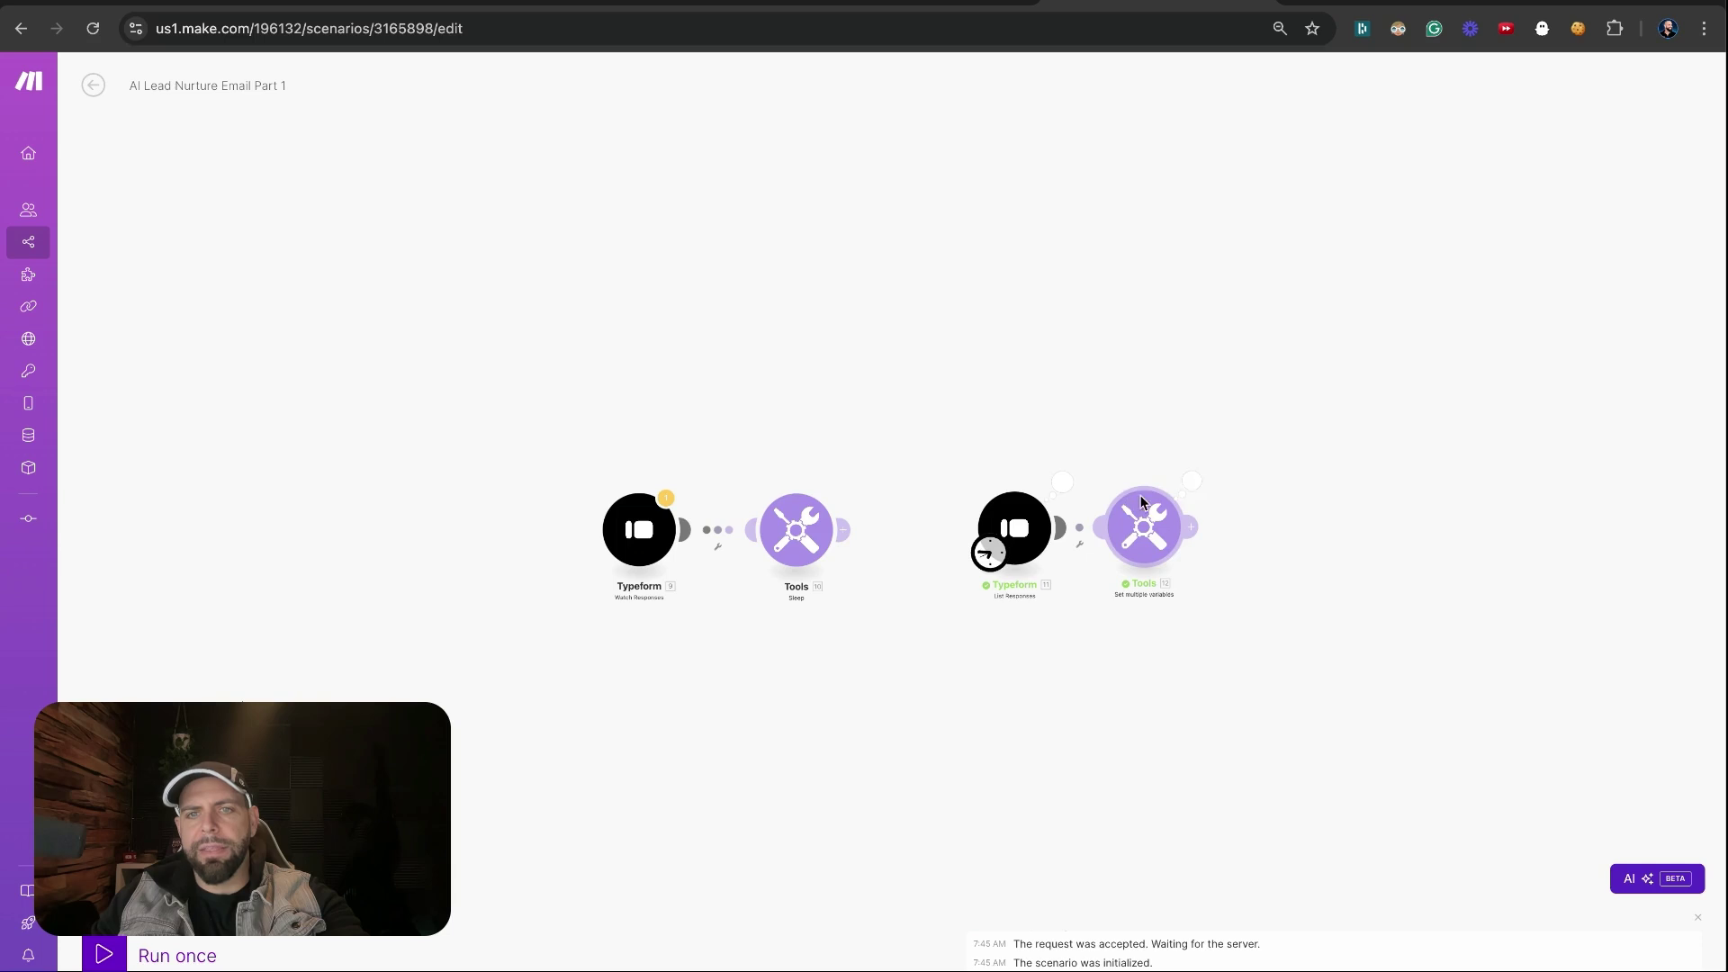
pyautogui.click(1190, 483)
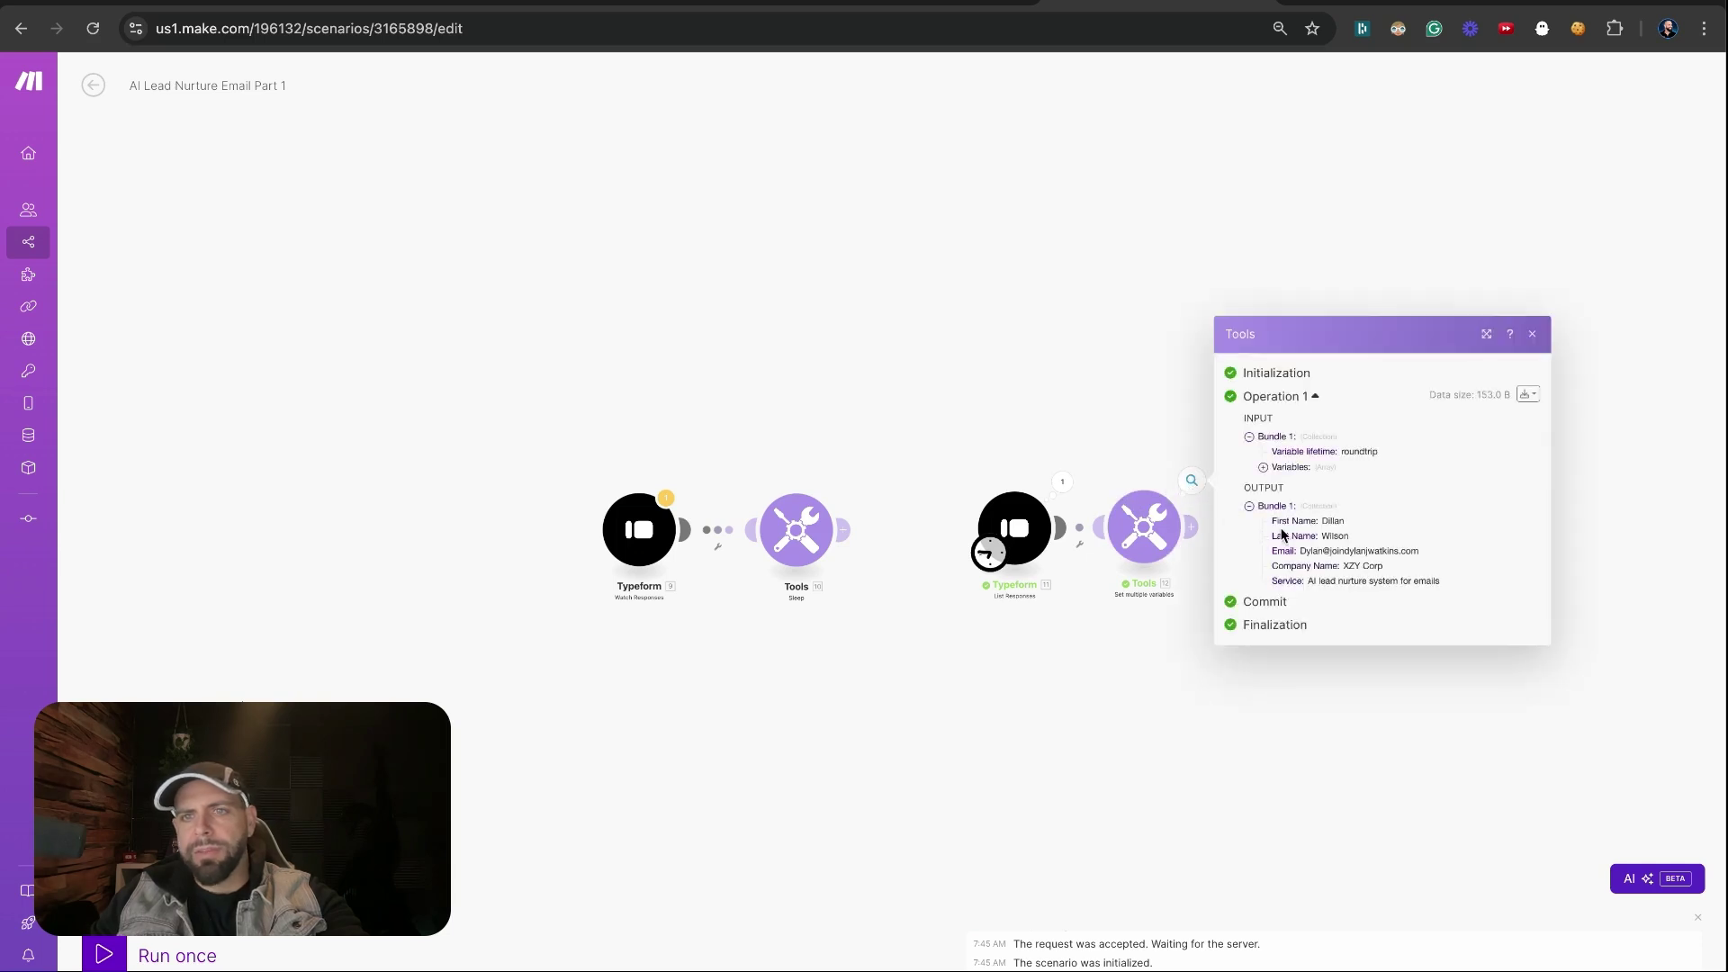
pyautogui.moveTo(1284, 529); pyautogui.dragTo(1368, 621)
pyautogui.click(1237, 720)
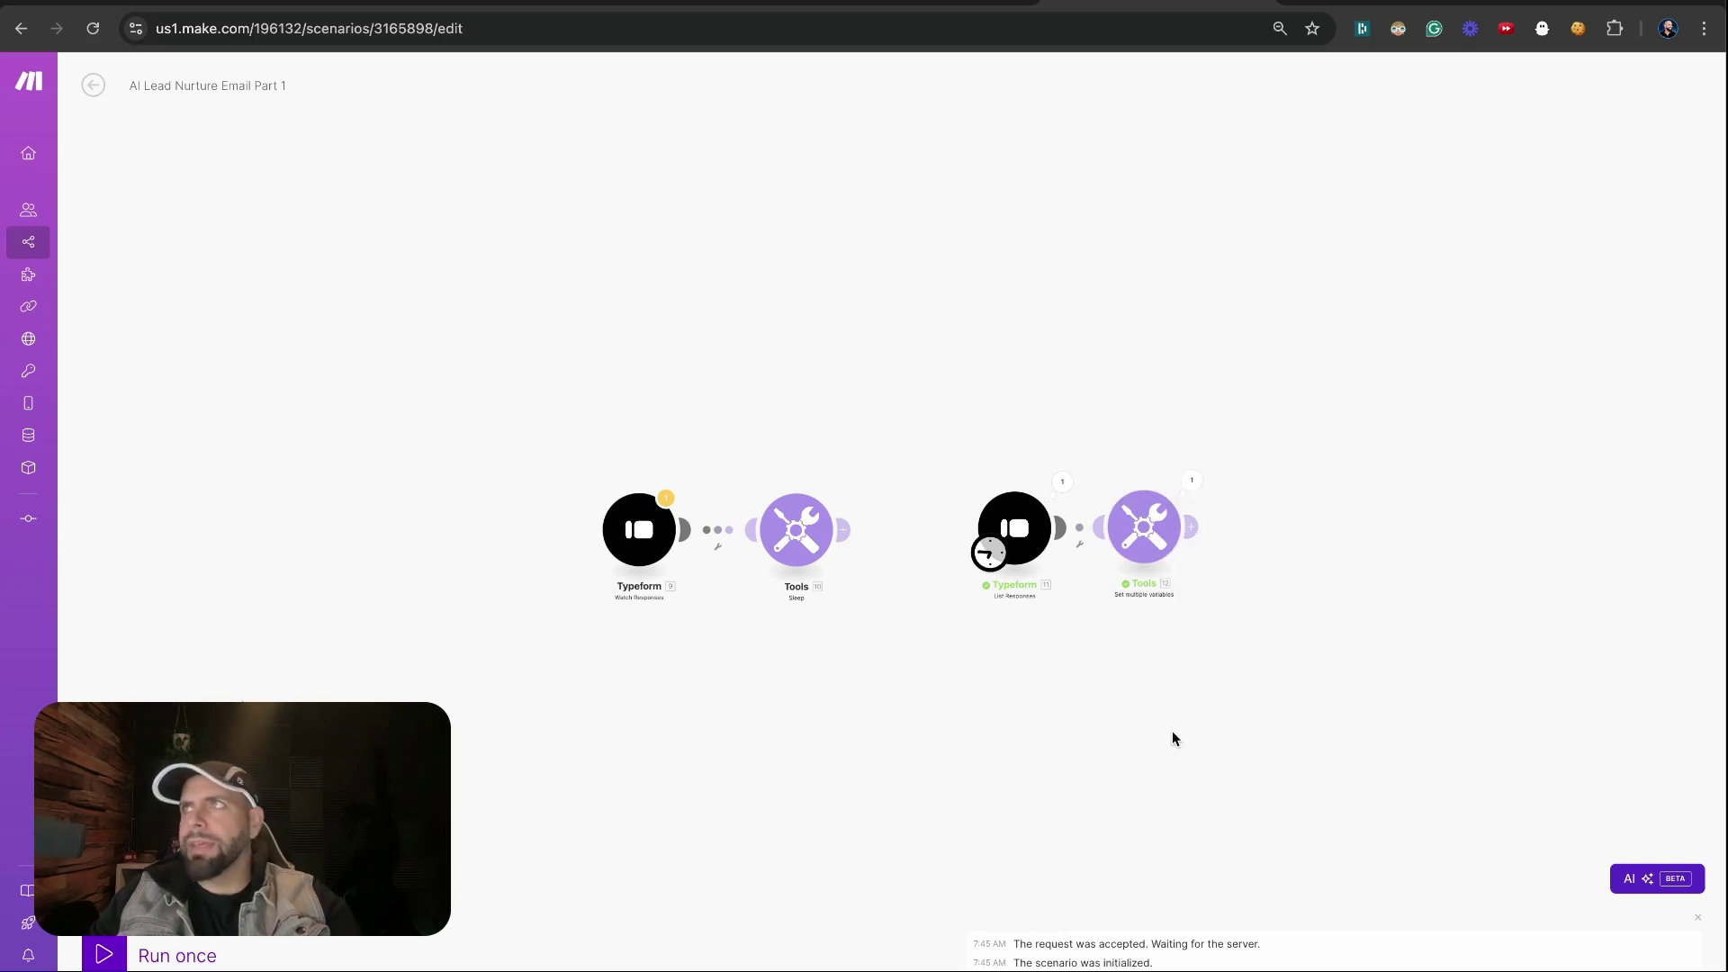
pyautogui.moveTo(1165, 700); pyautogui.dragTo(891, 635)
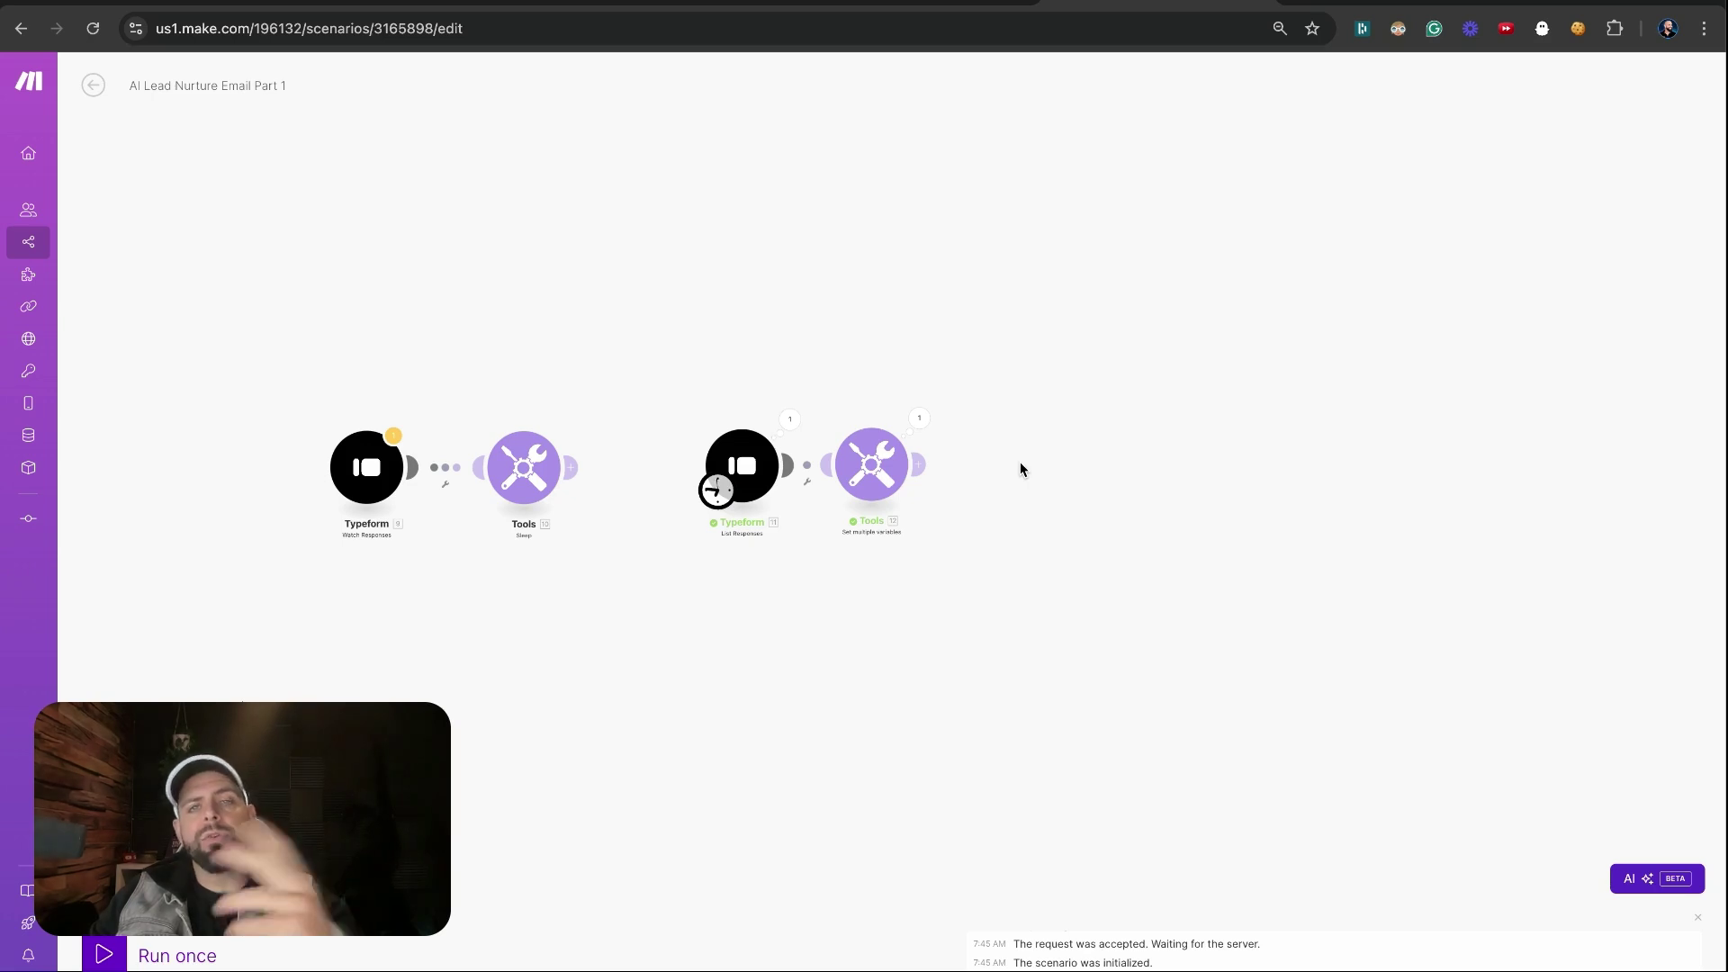
# Add a sixth variable 'Subject Line' with value 'Hi' followed by the First Name answer
pyautogui.click(885, 477)
pyautogui.scroll(-1, 963, 538)
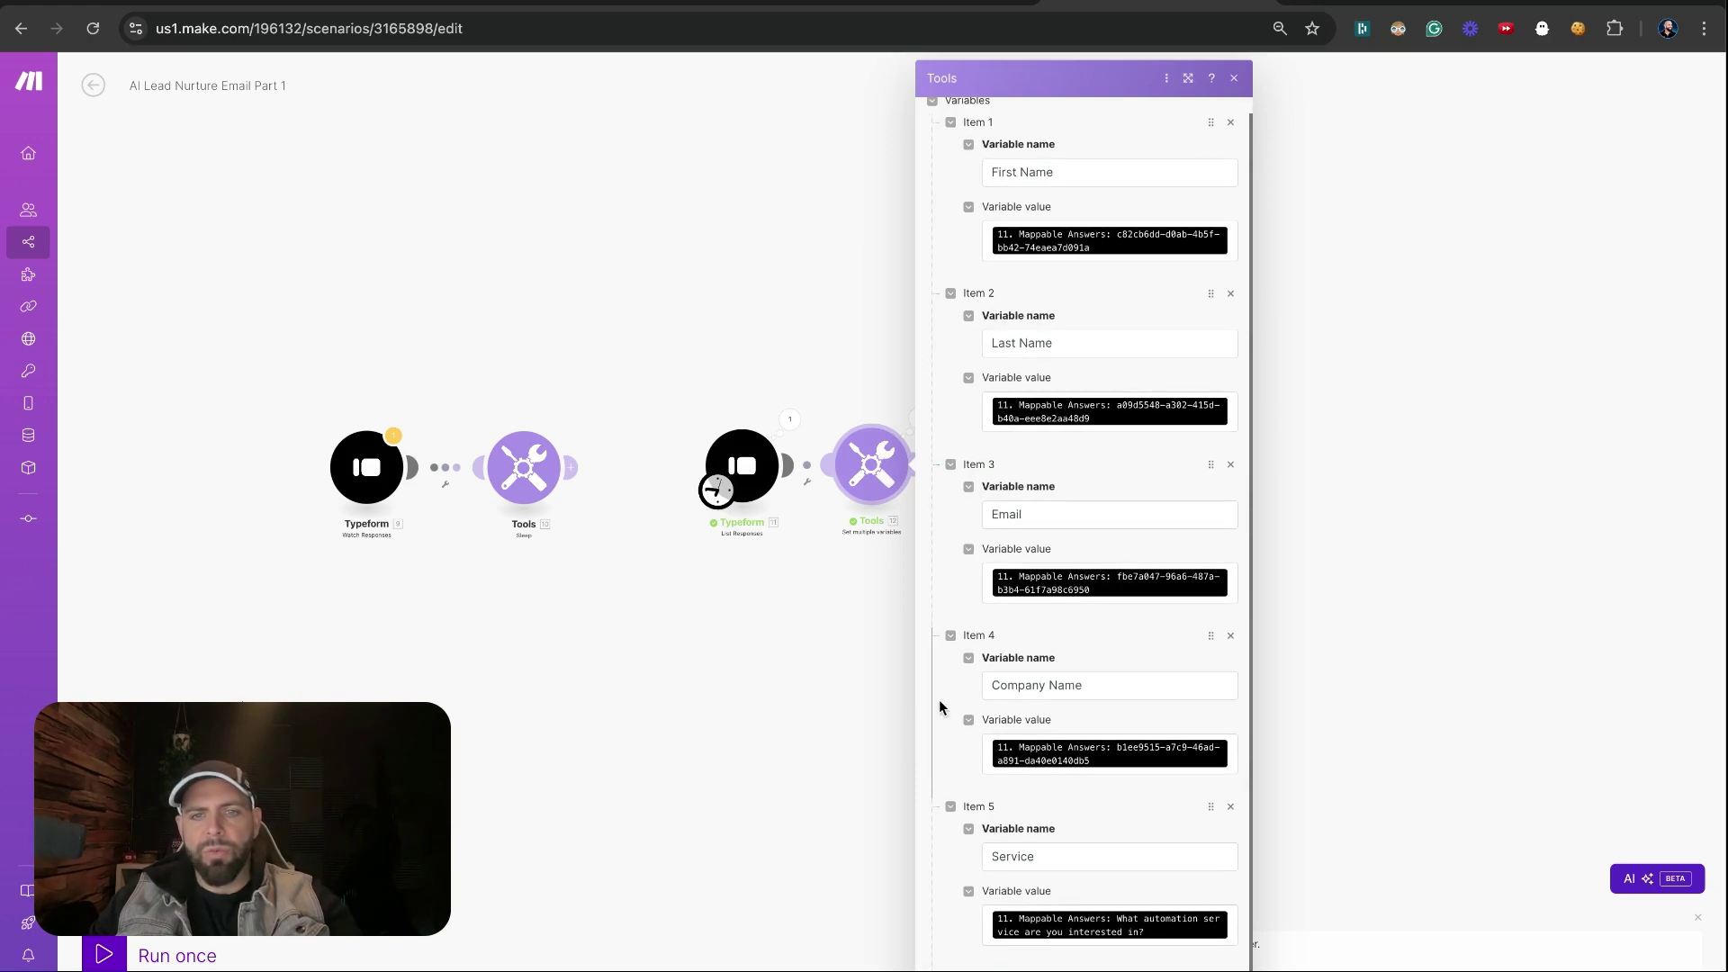
pyautogui.click(965, 969)
pyautogui.scroll(-3, 958, 927)
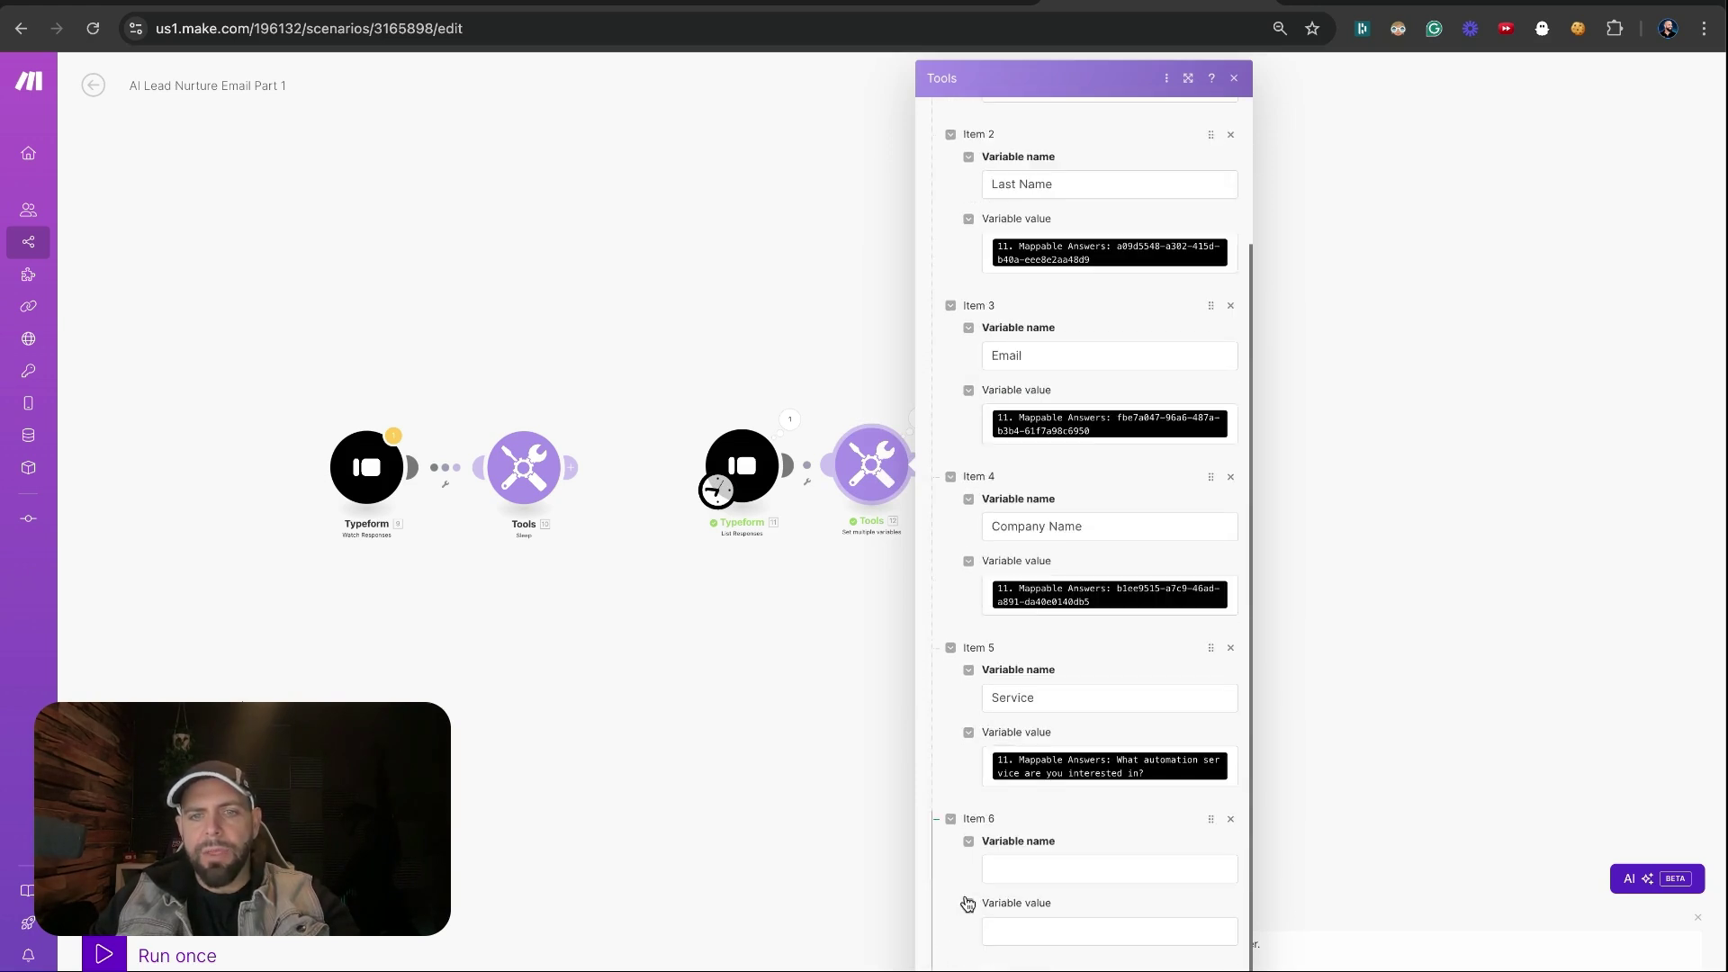
pyautogui.click(999, 869)
pyautogui.write('S')
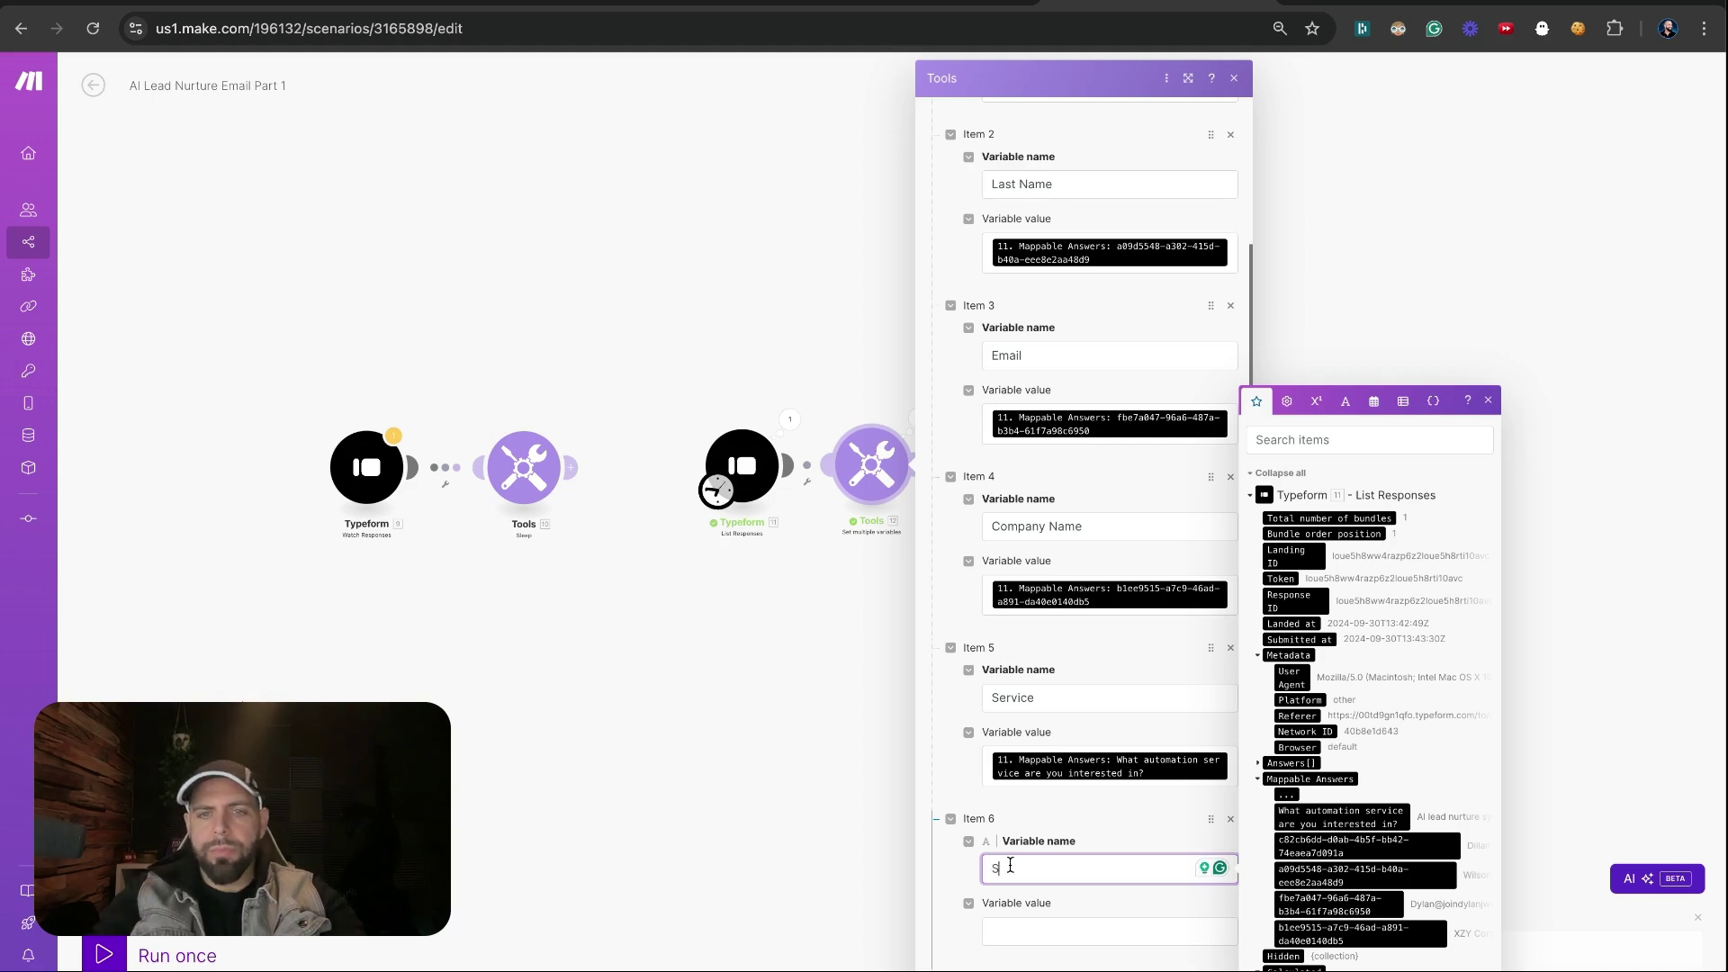
pyautogui.write('ubject Line')
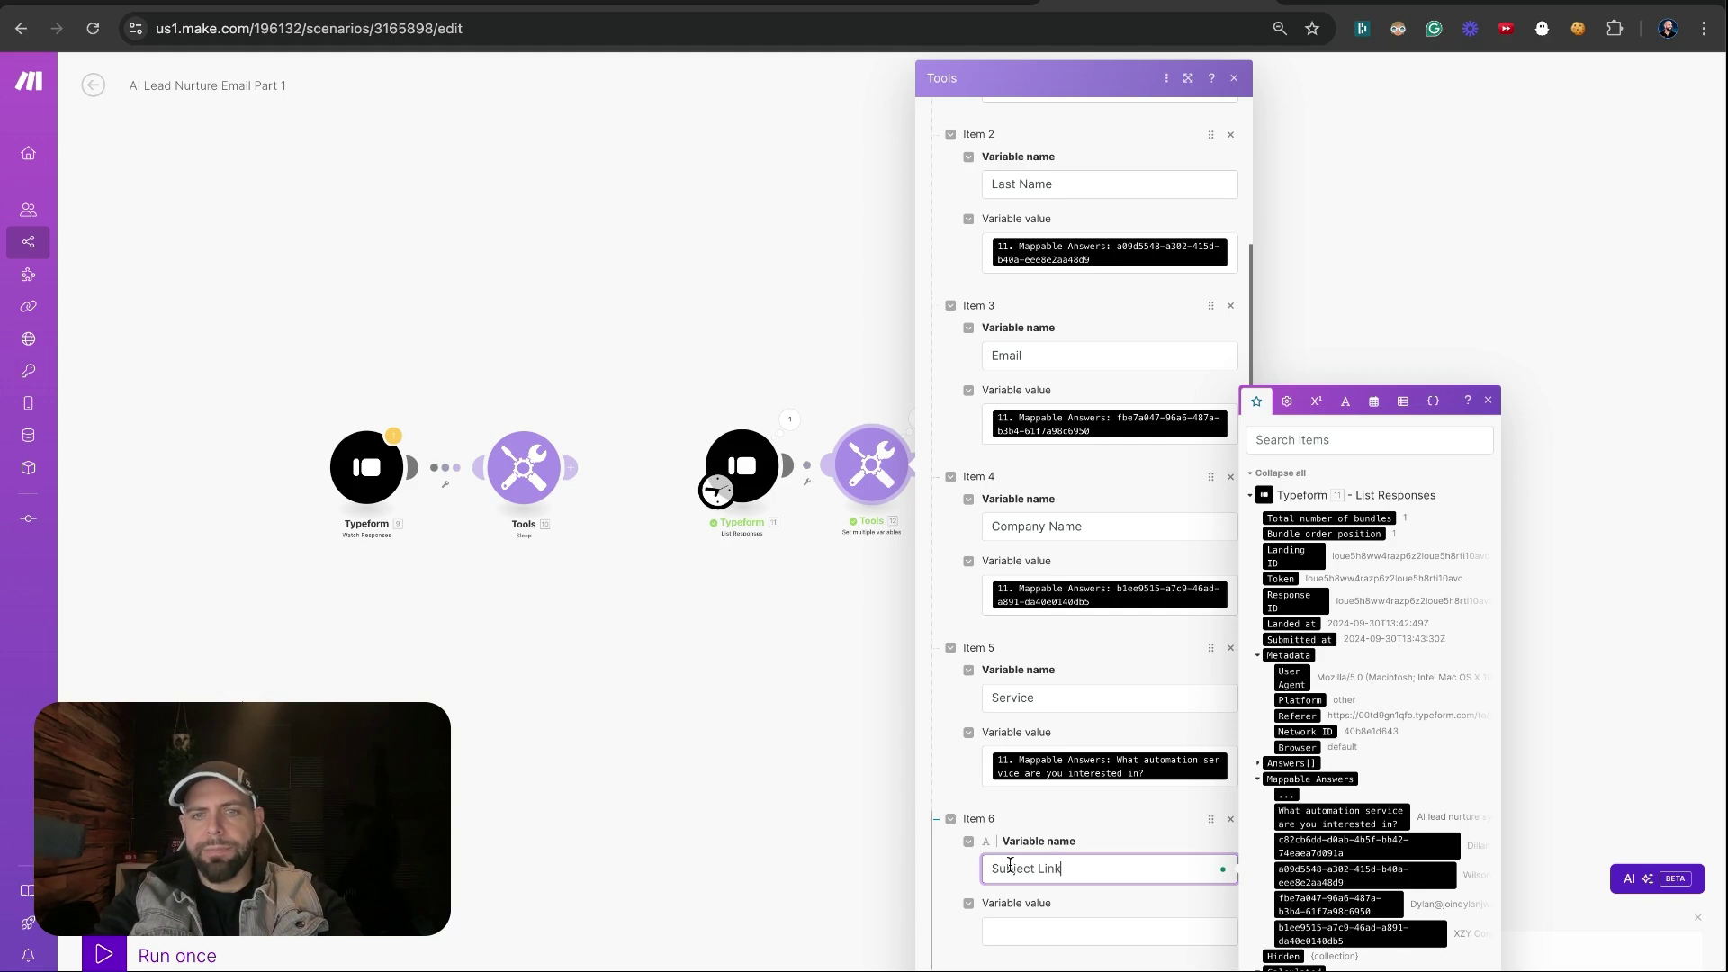
pyautogui.click(995, 926)
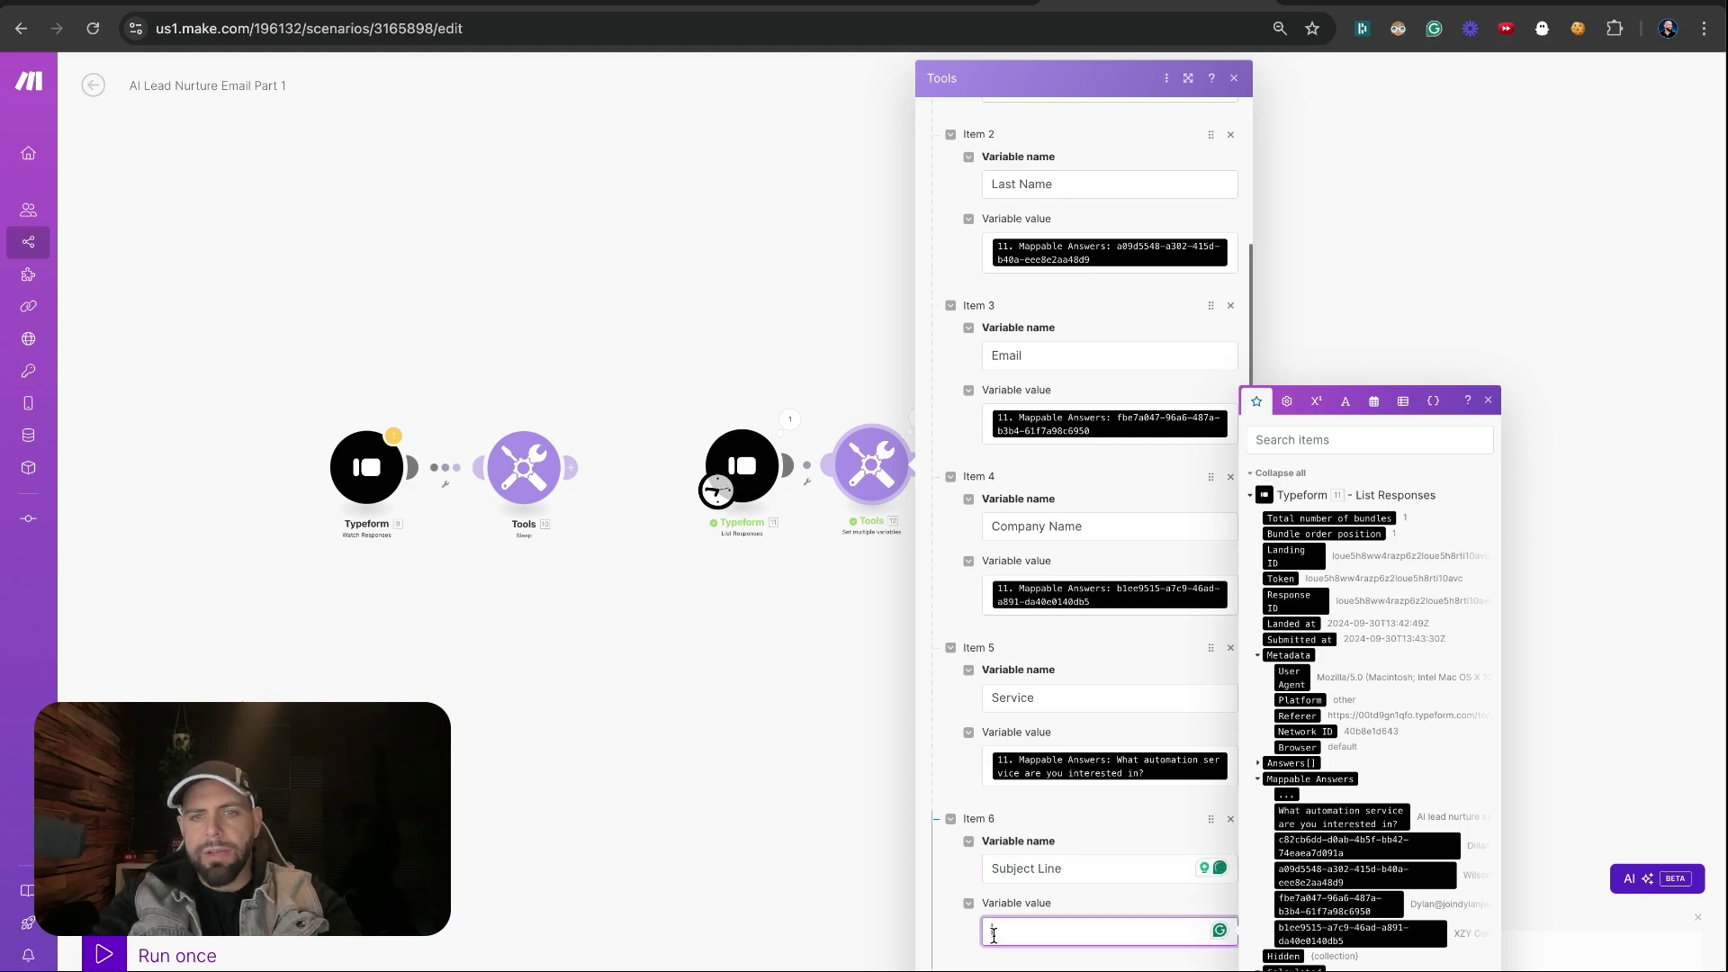
pyautogui.write('Hi')
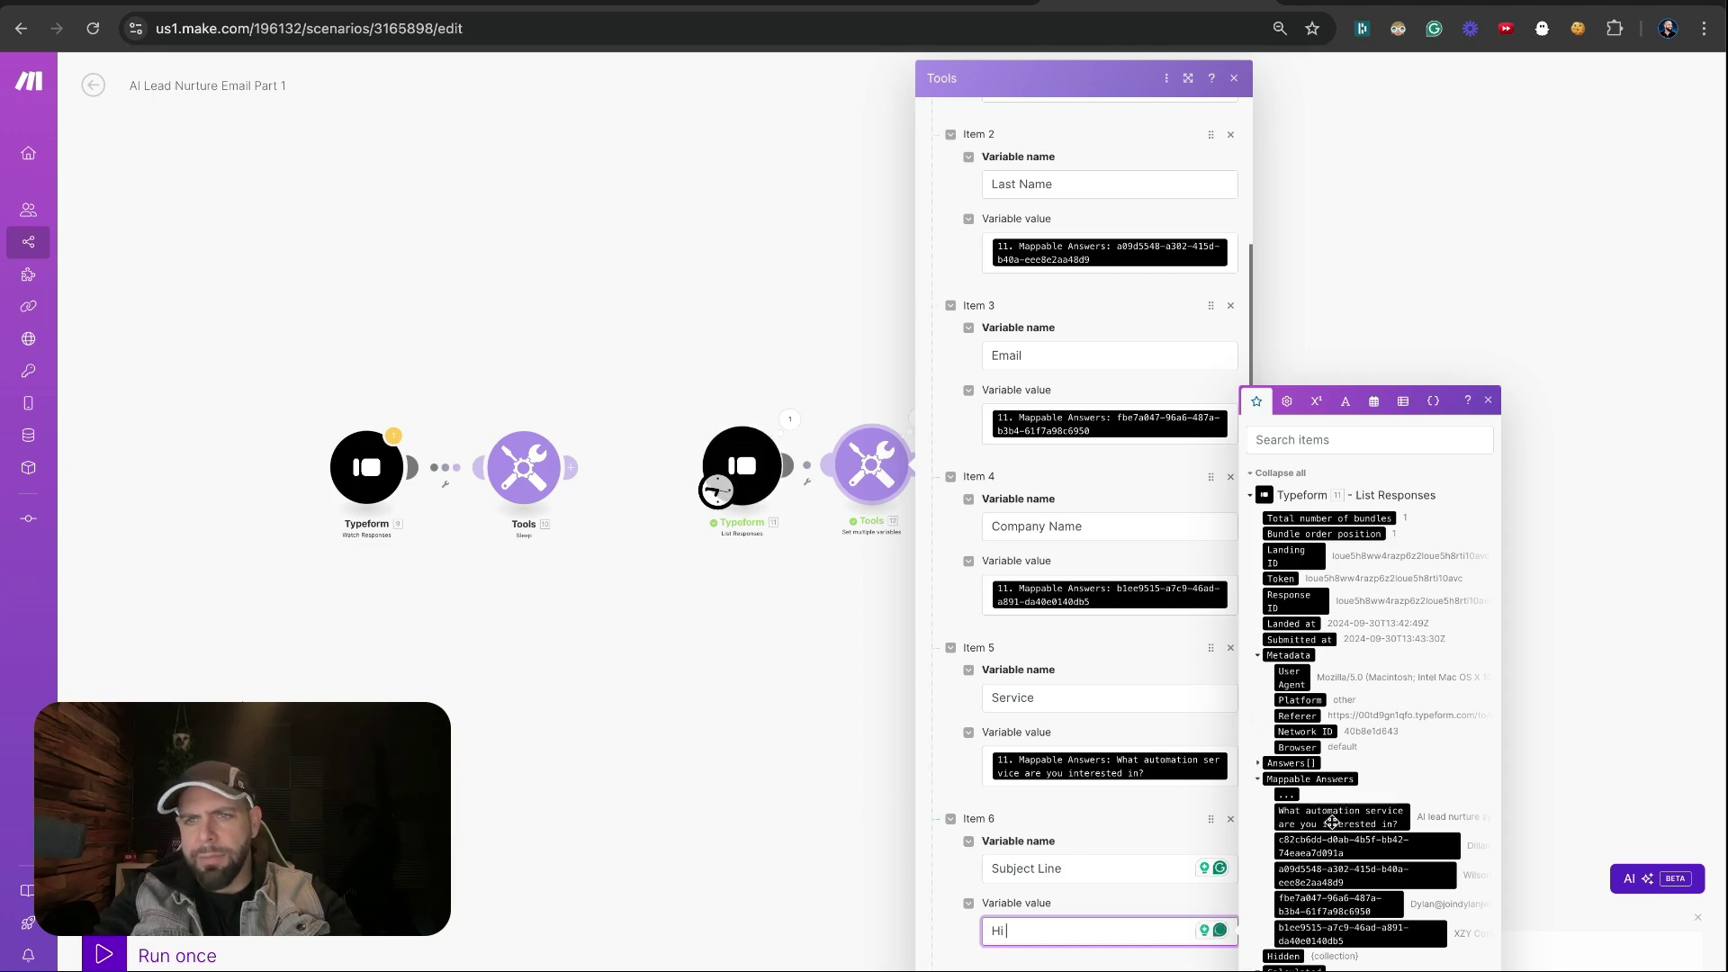
pyautogui.click(1330, 851)
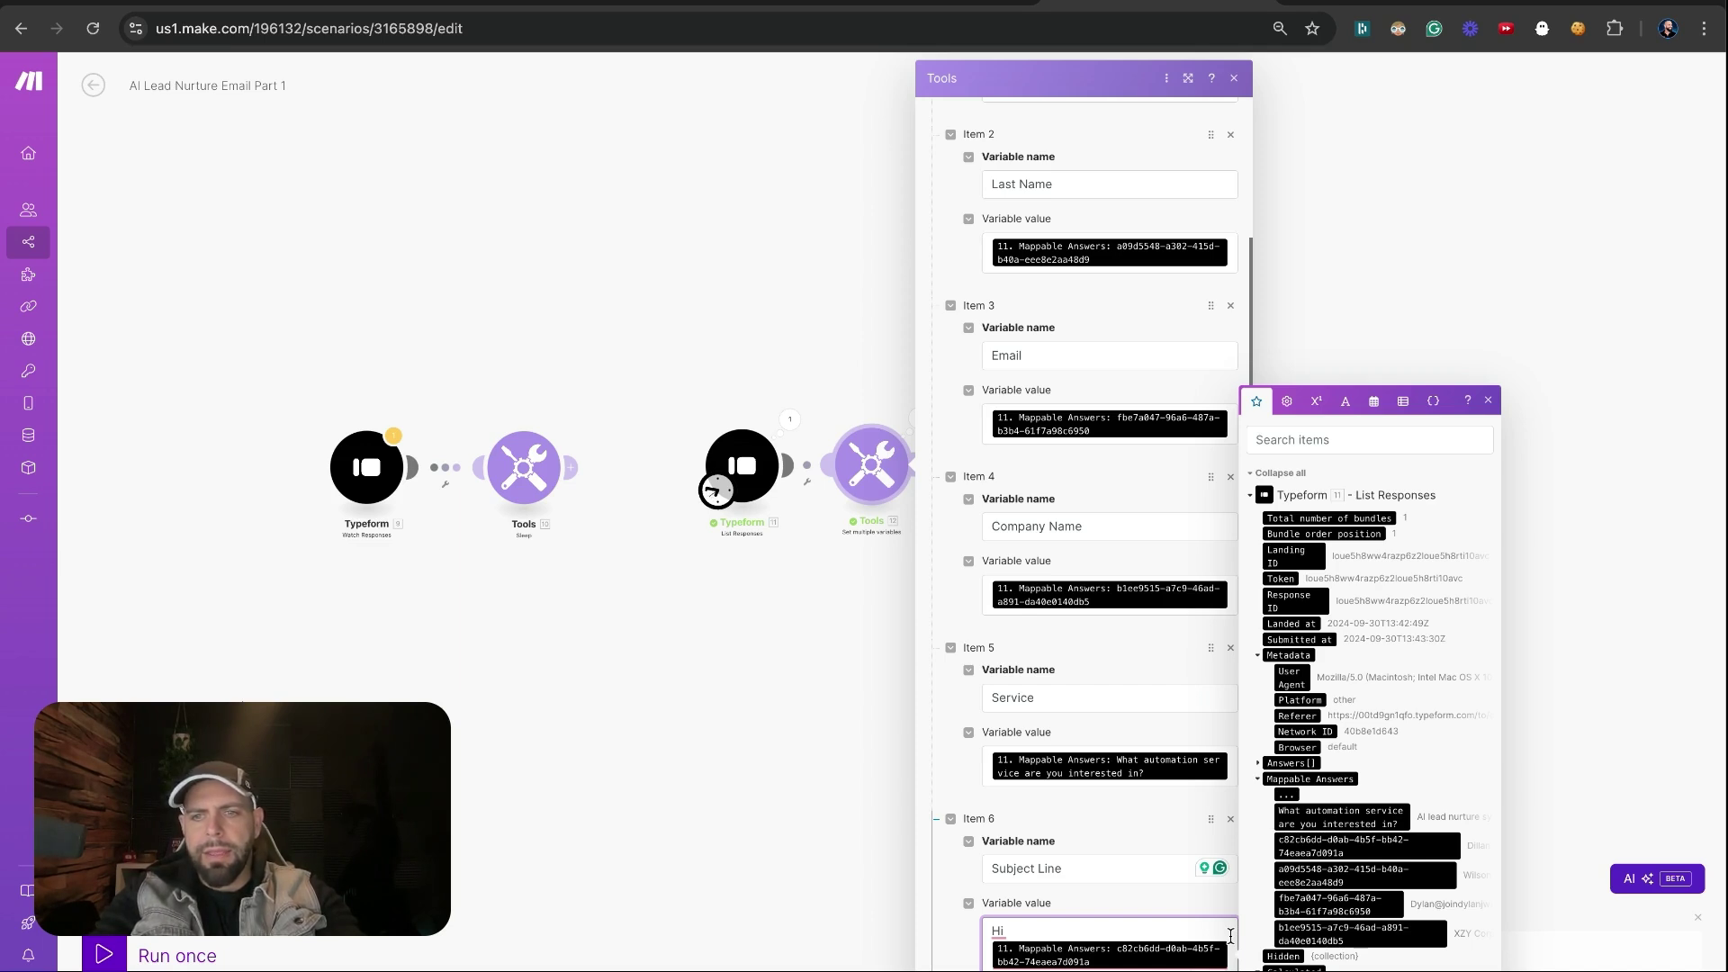
pyautogui.scroll(-1, 1230, 936)
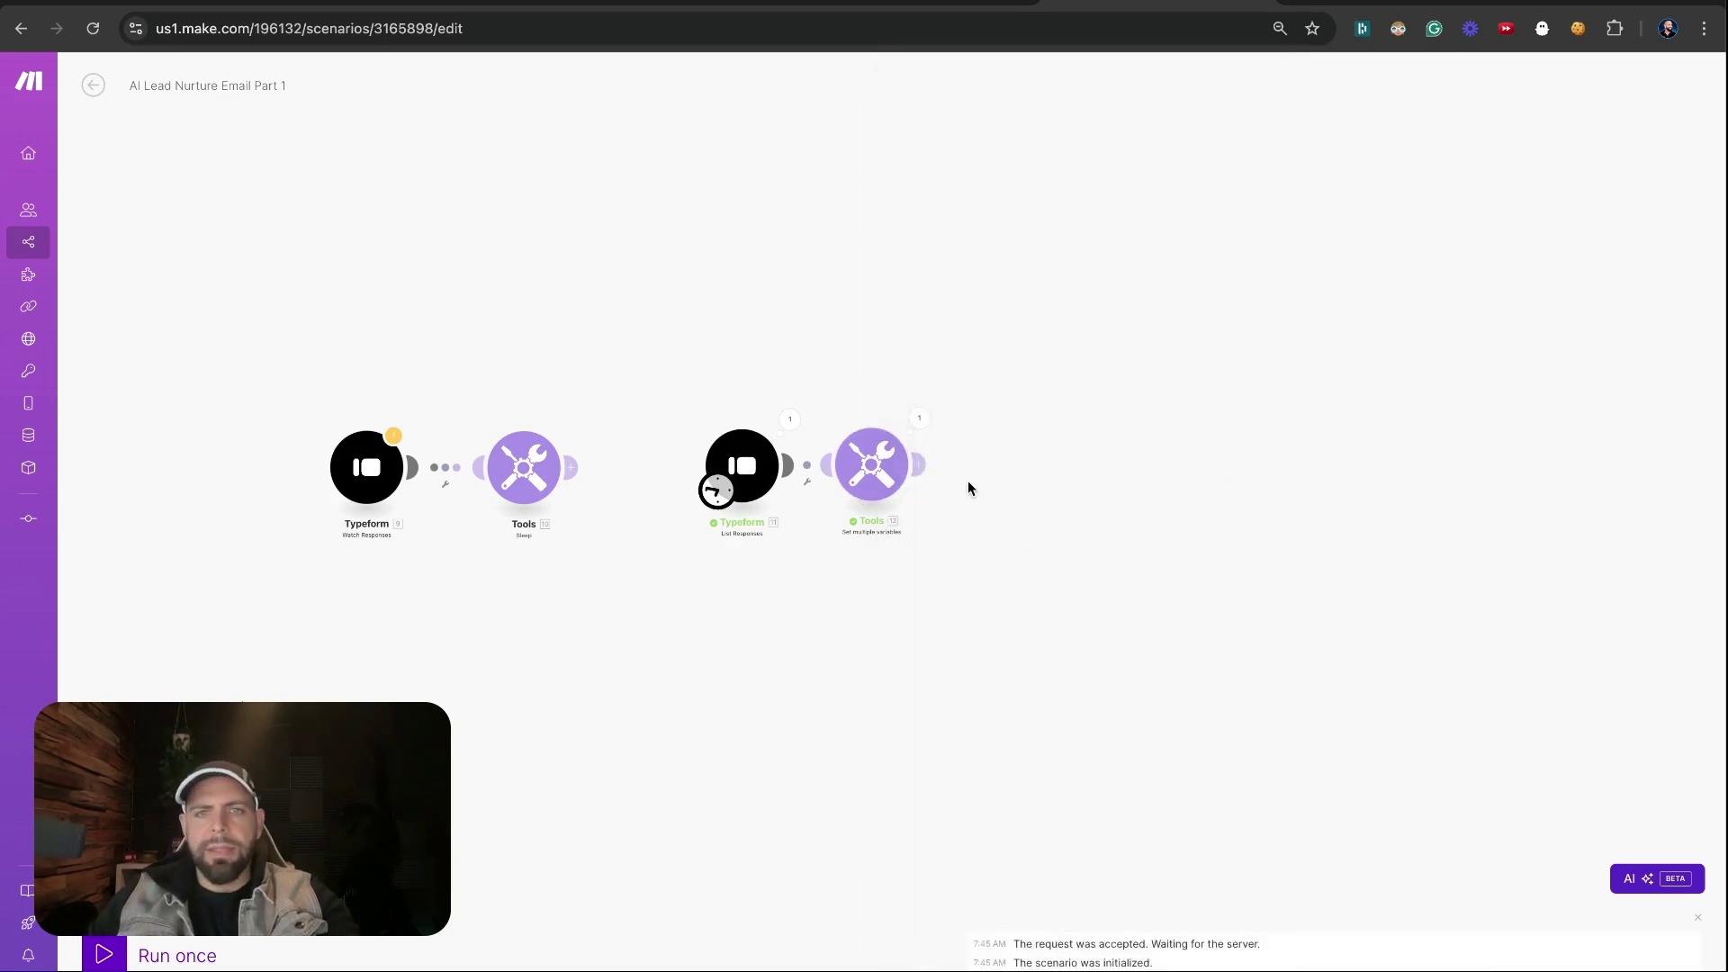
# Add an OpenAI Create a Completion module after Tools, using the 'Open AI Make Education API Key' connection
pyautogui.click(1022, 463)
pyautogui.click(1136, 378)
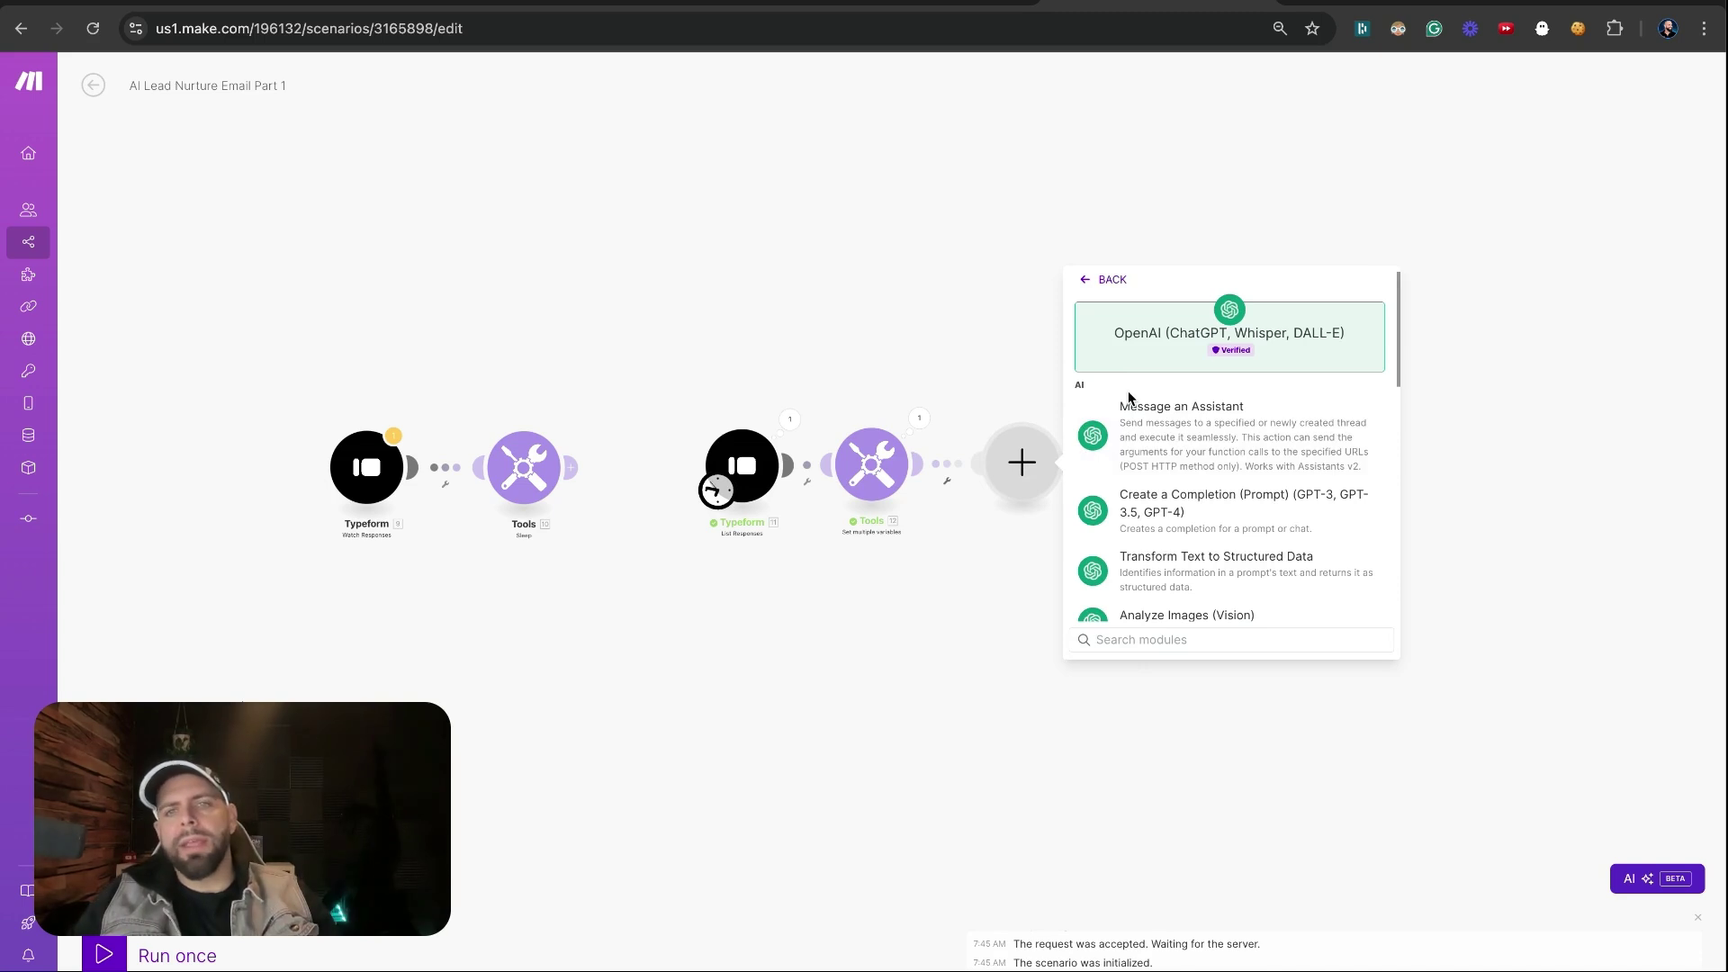
pyautogui.click(1147, 517)
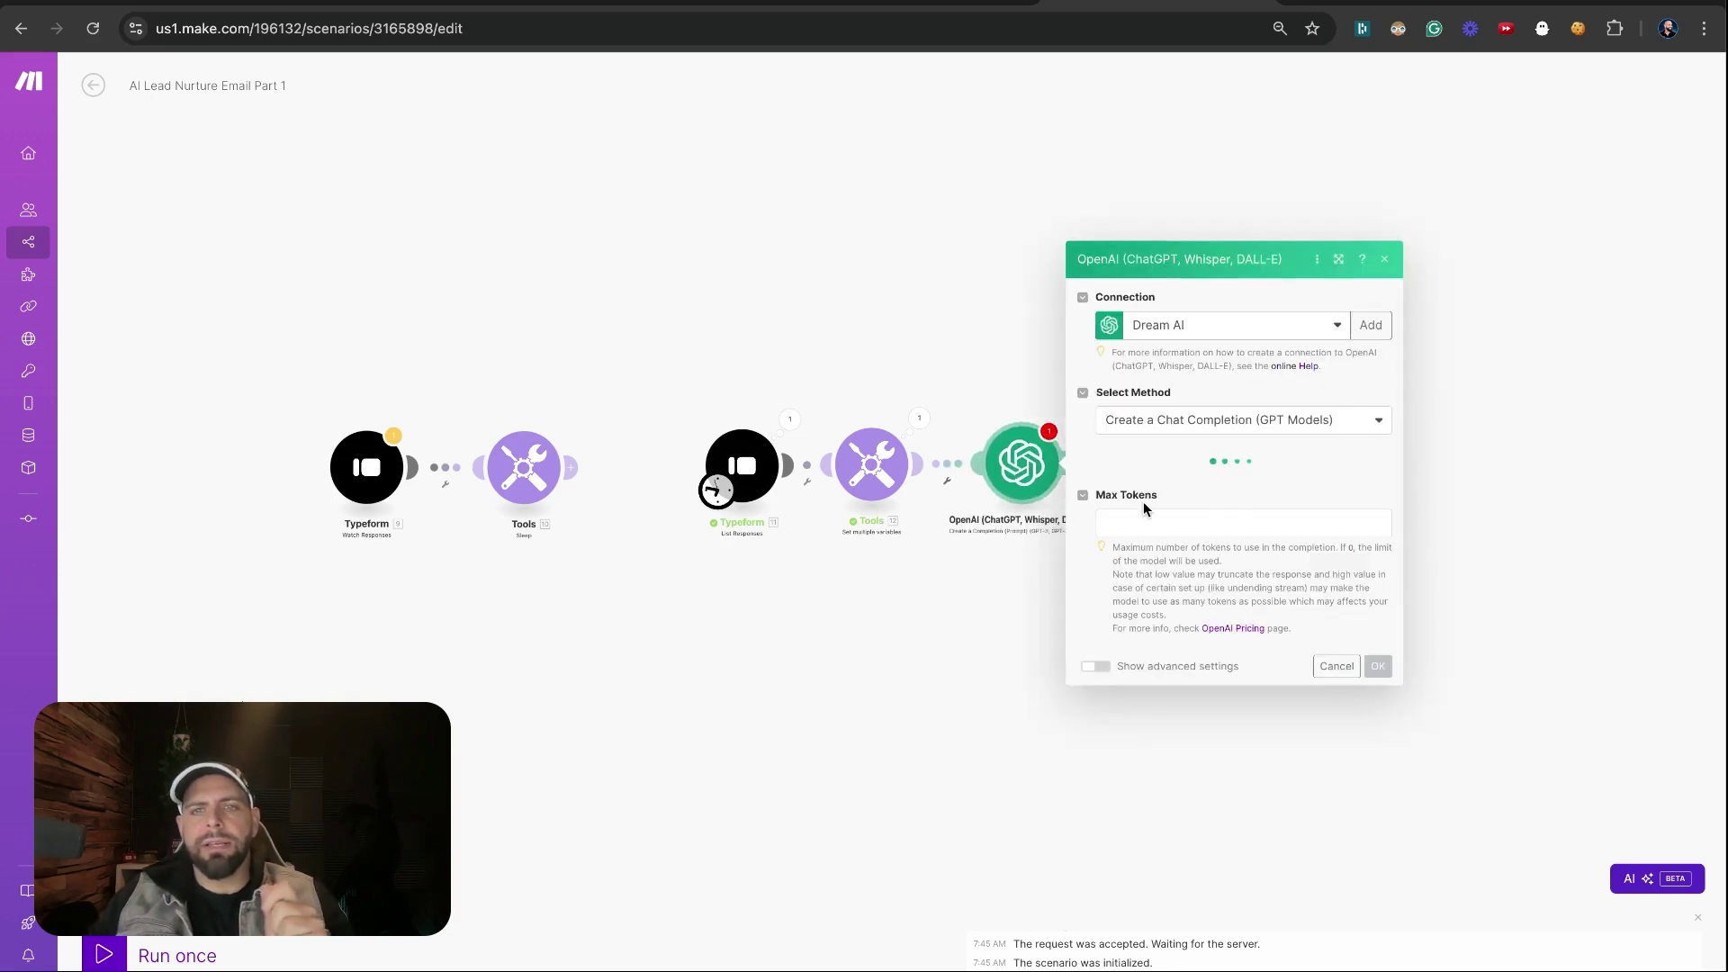
pyautogui.click(1161, 325)
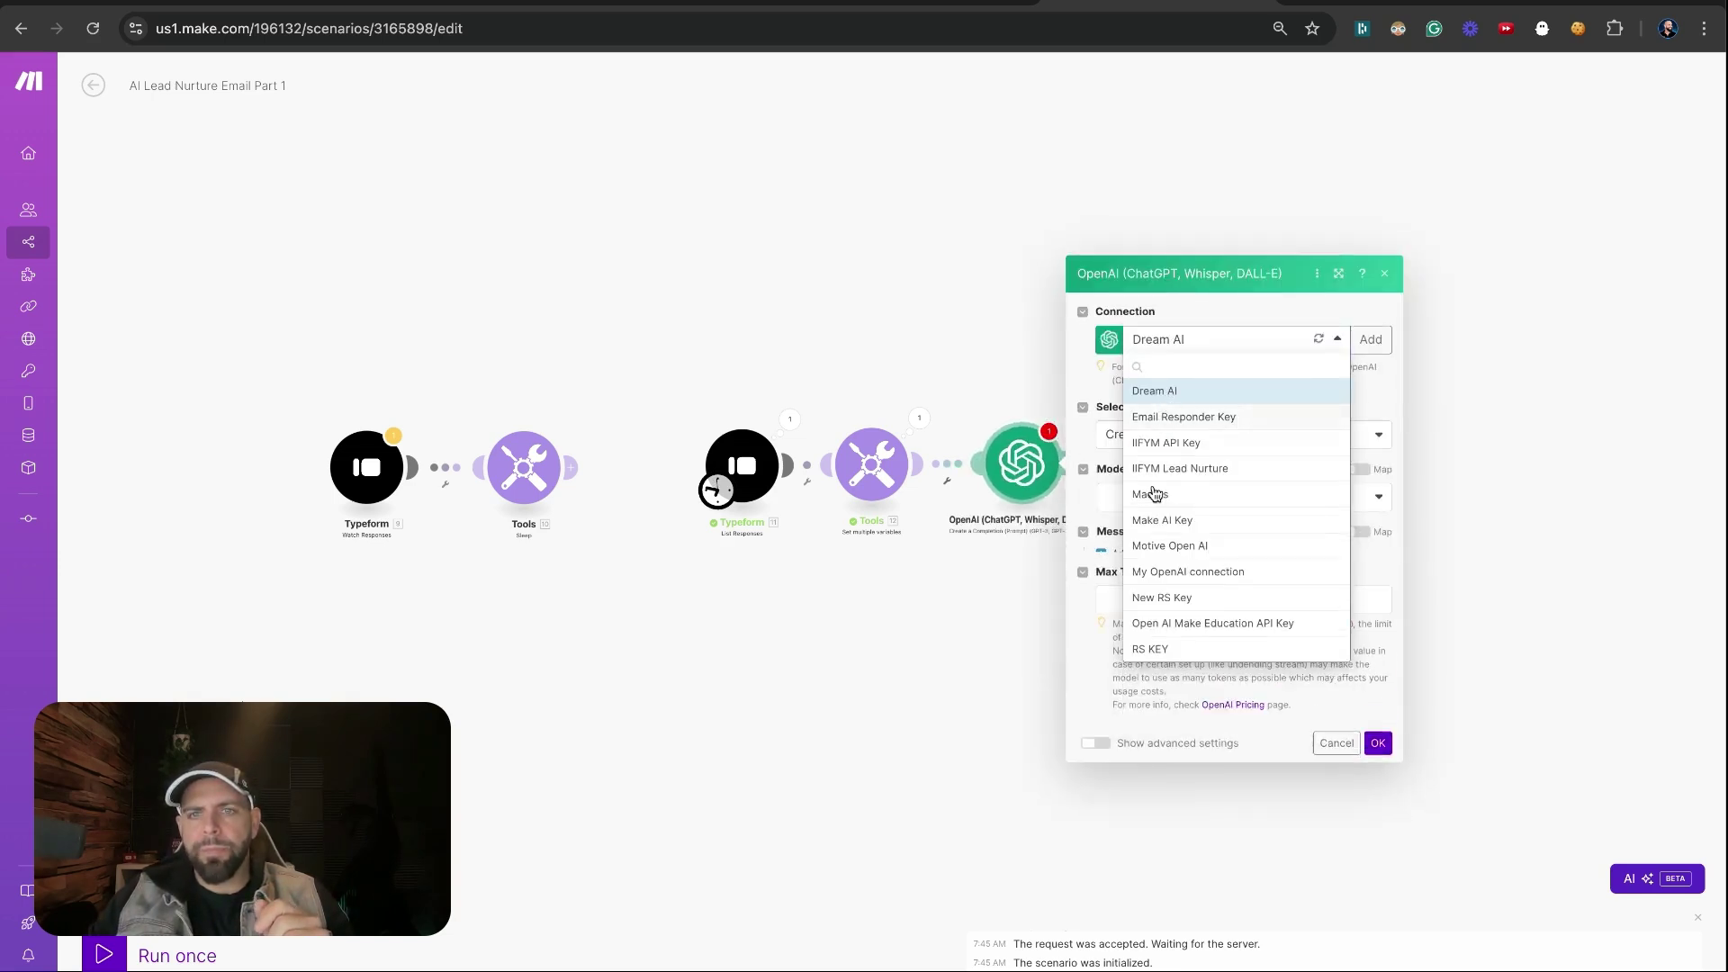
pyautogui.click(1159, 565)
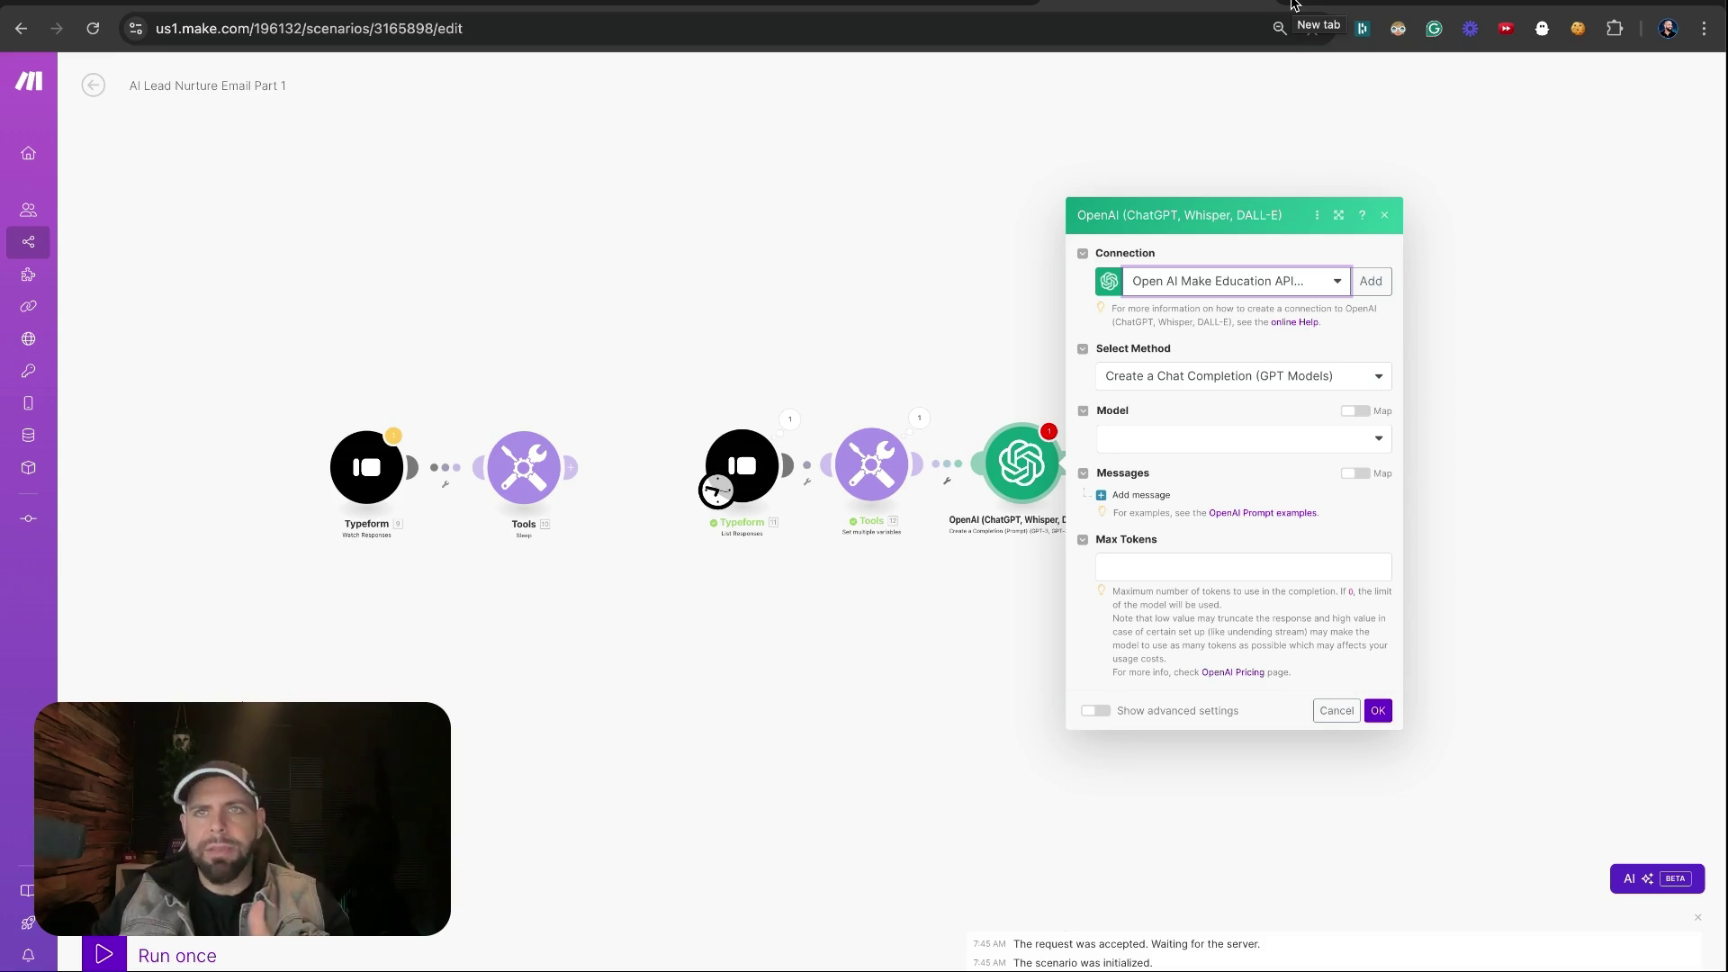
pyautogui.click(1292, 5)
pyautogui.write('p')
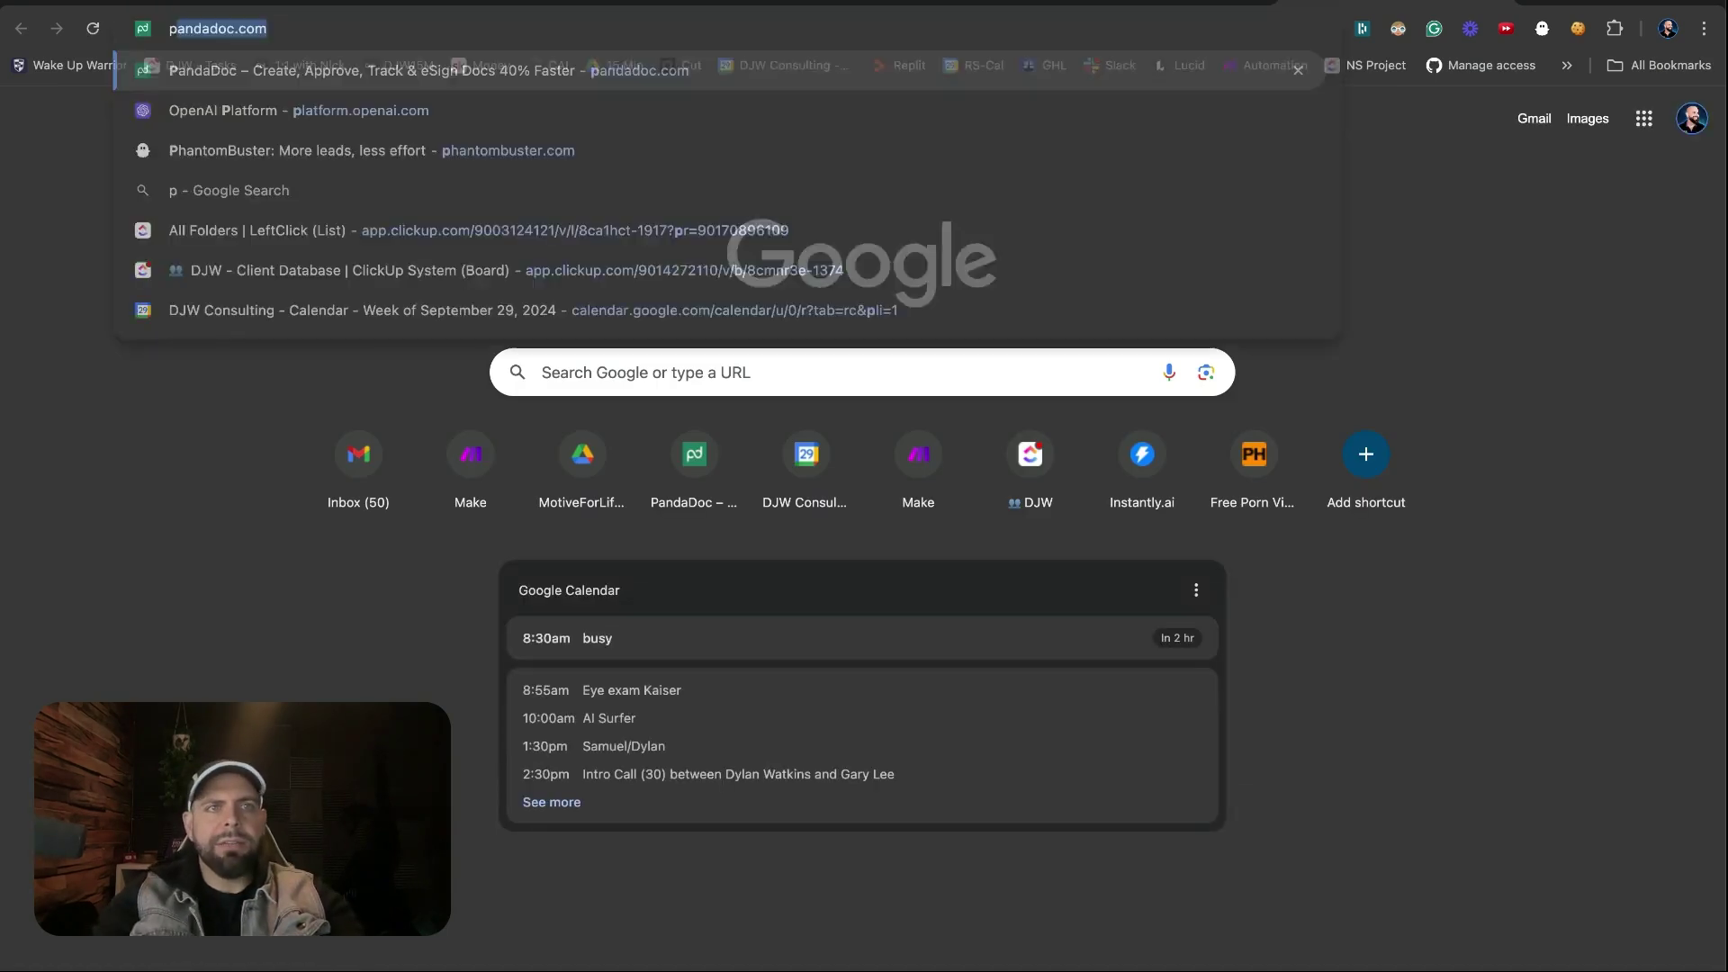
pyautogui.write('lat')
pyautogui.press('Return')
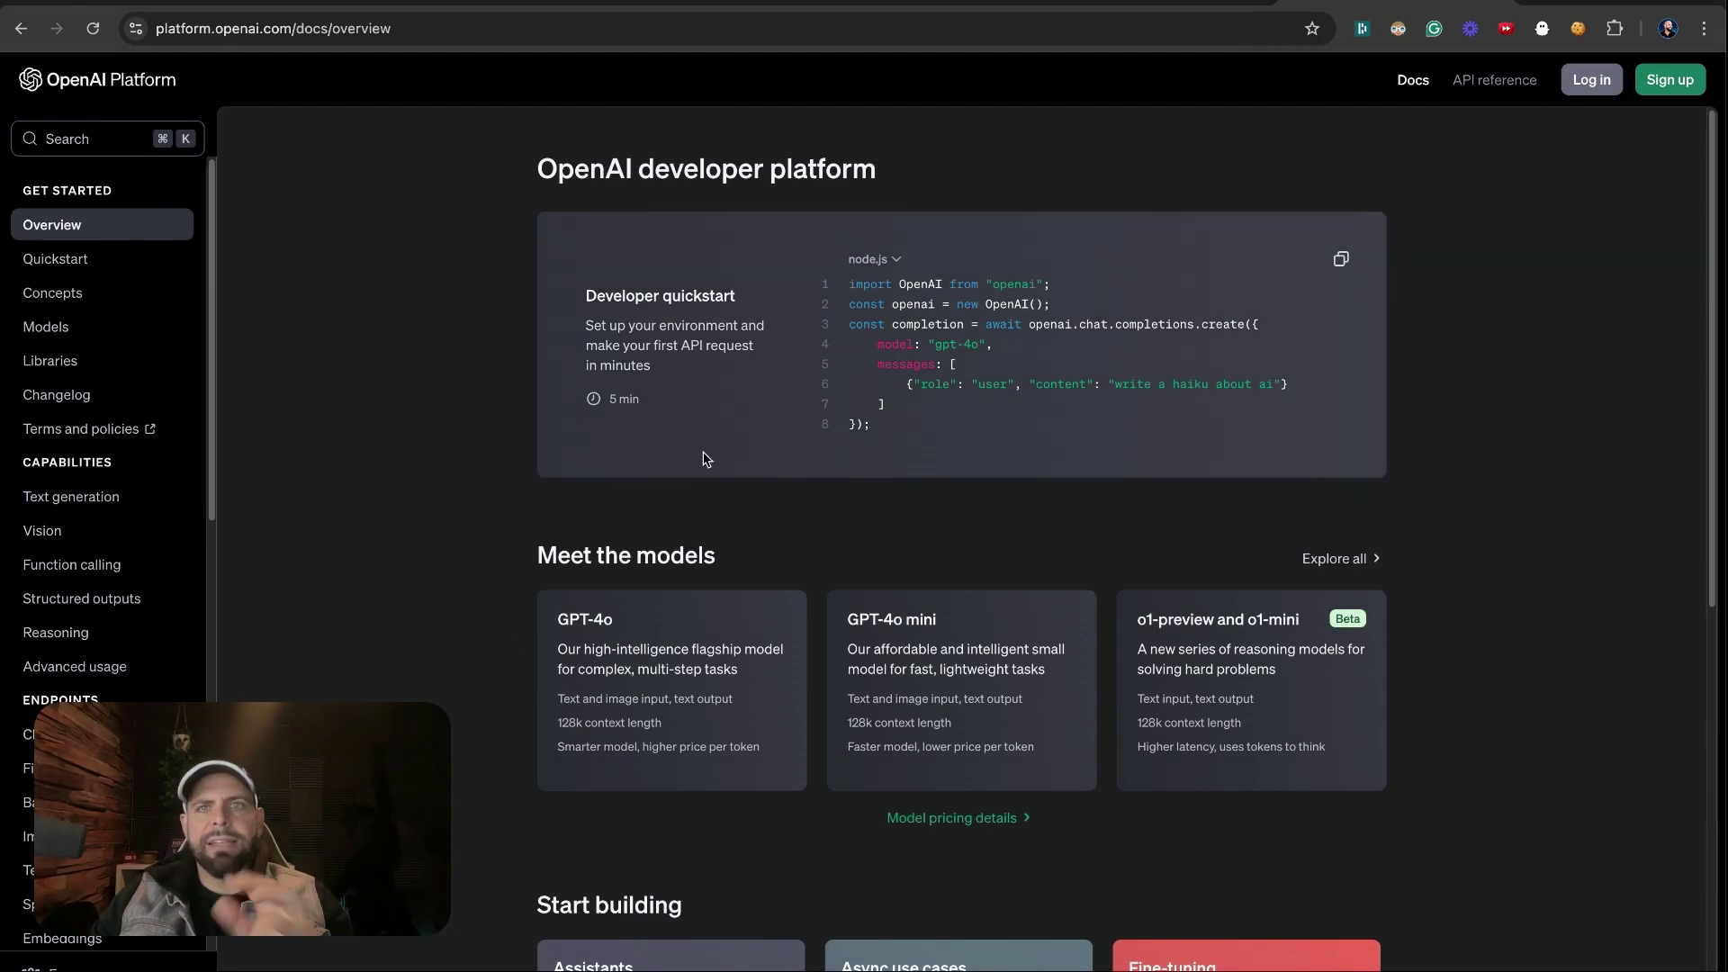
pyautogui.click(1125, 8)
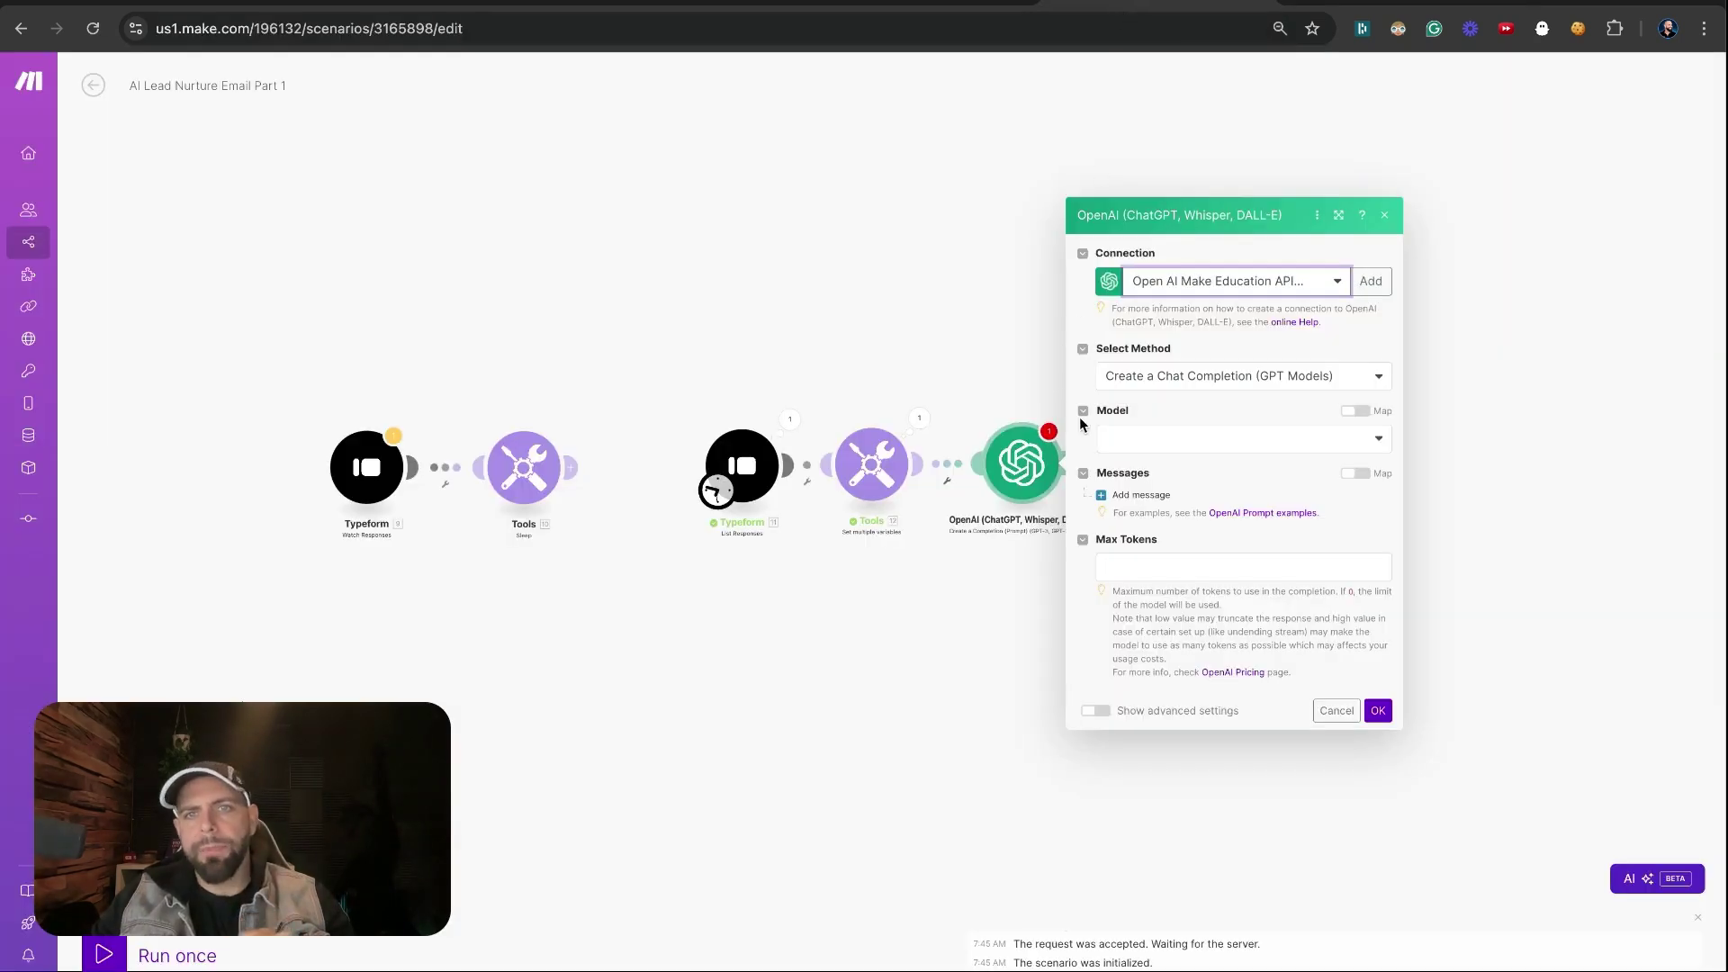
# Set the OpenAI model to gpt-4o-mini with Max Tokens 500
pyautogui.click(1126, 441)
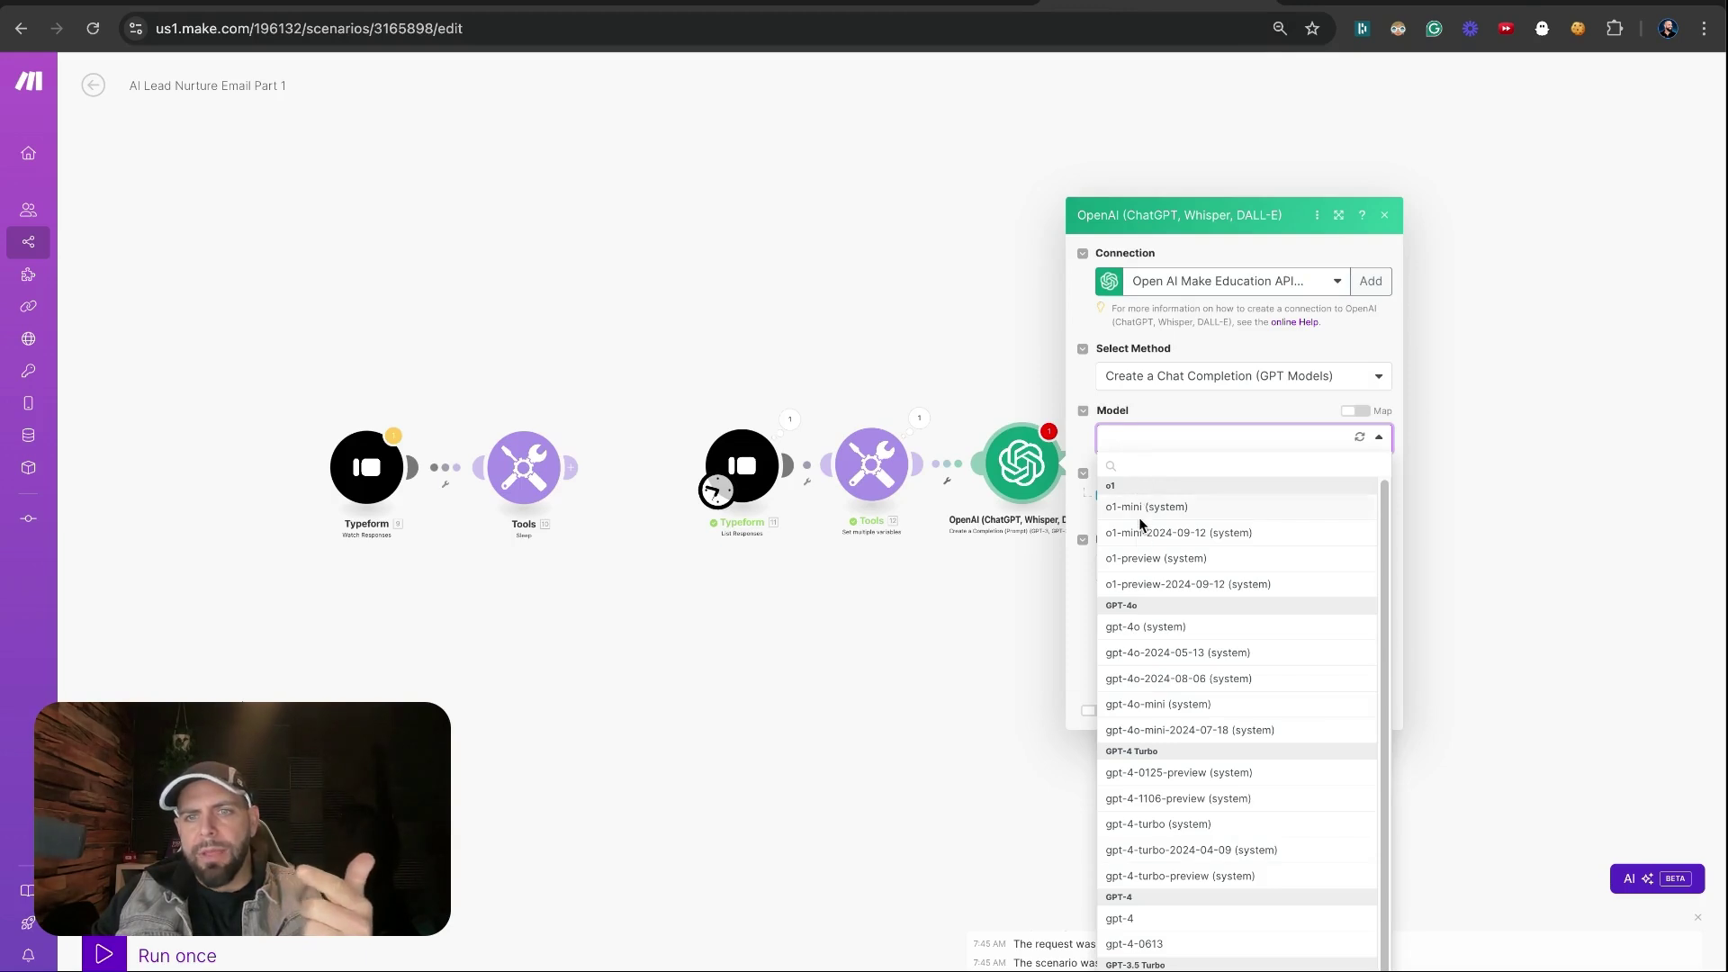
pyautogui.click(1165, 707)
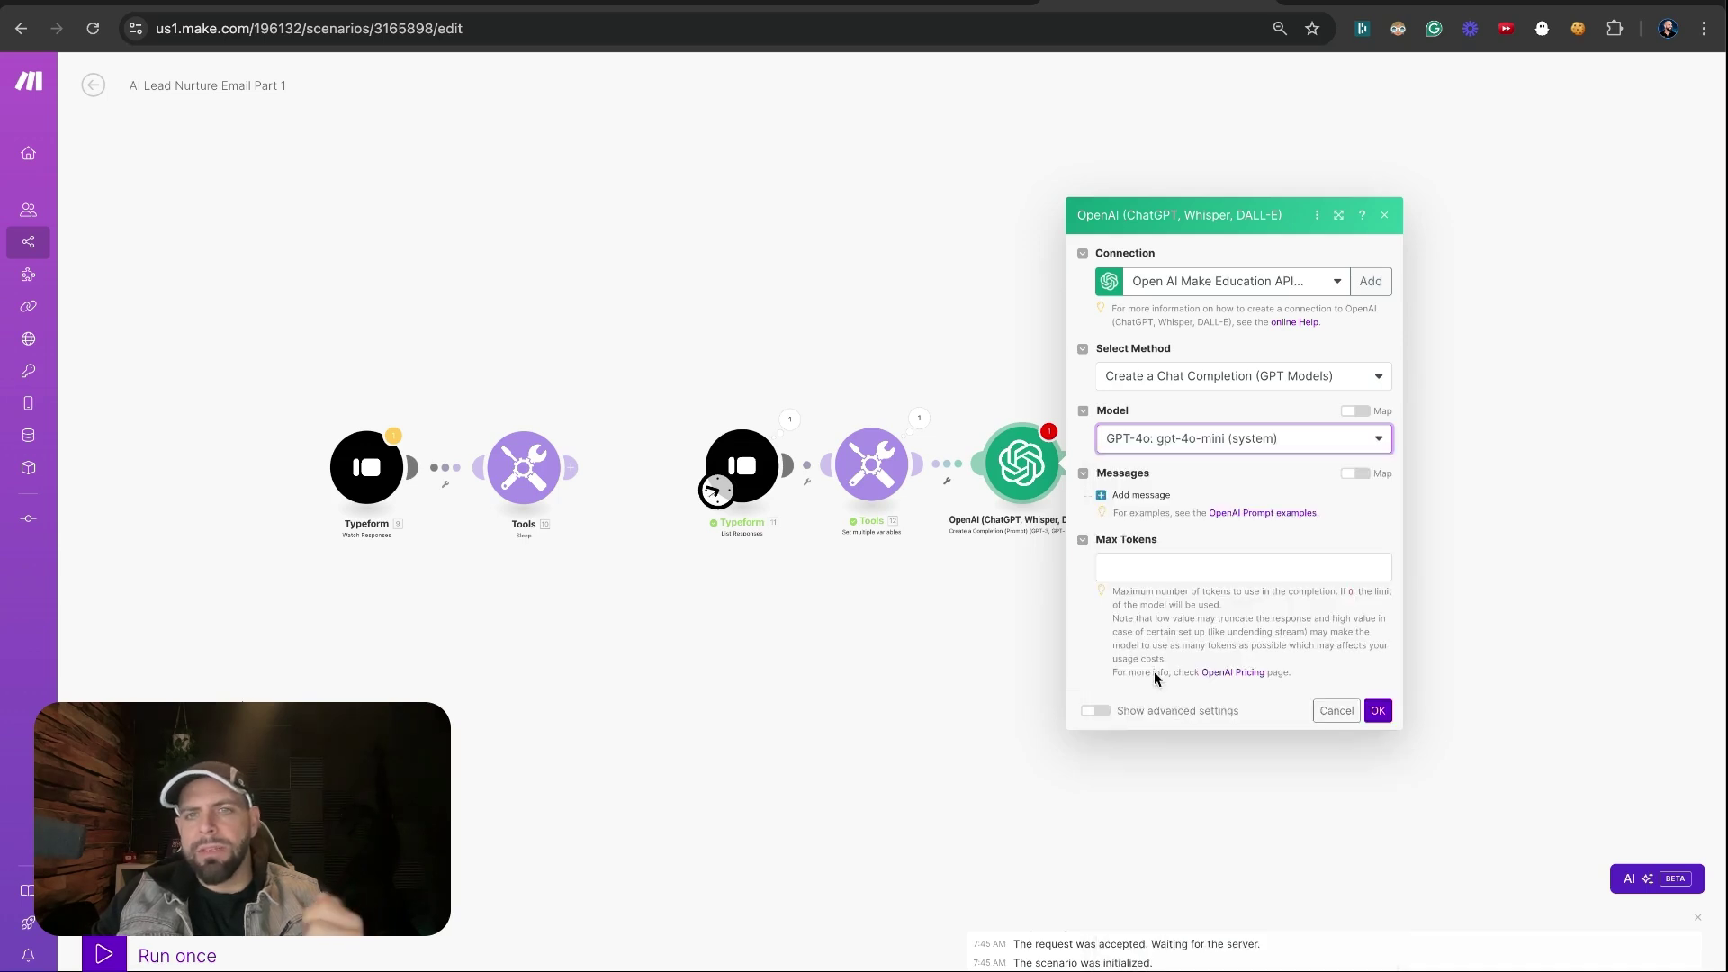
pyautogui.click(1144, 565)
pyautogui.write('500')
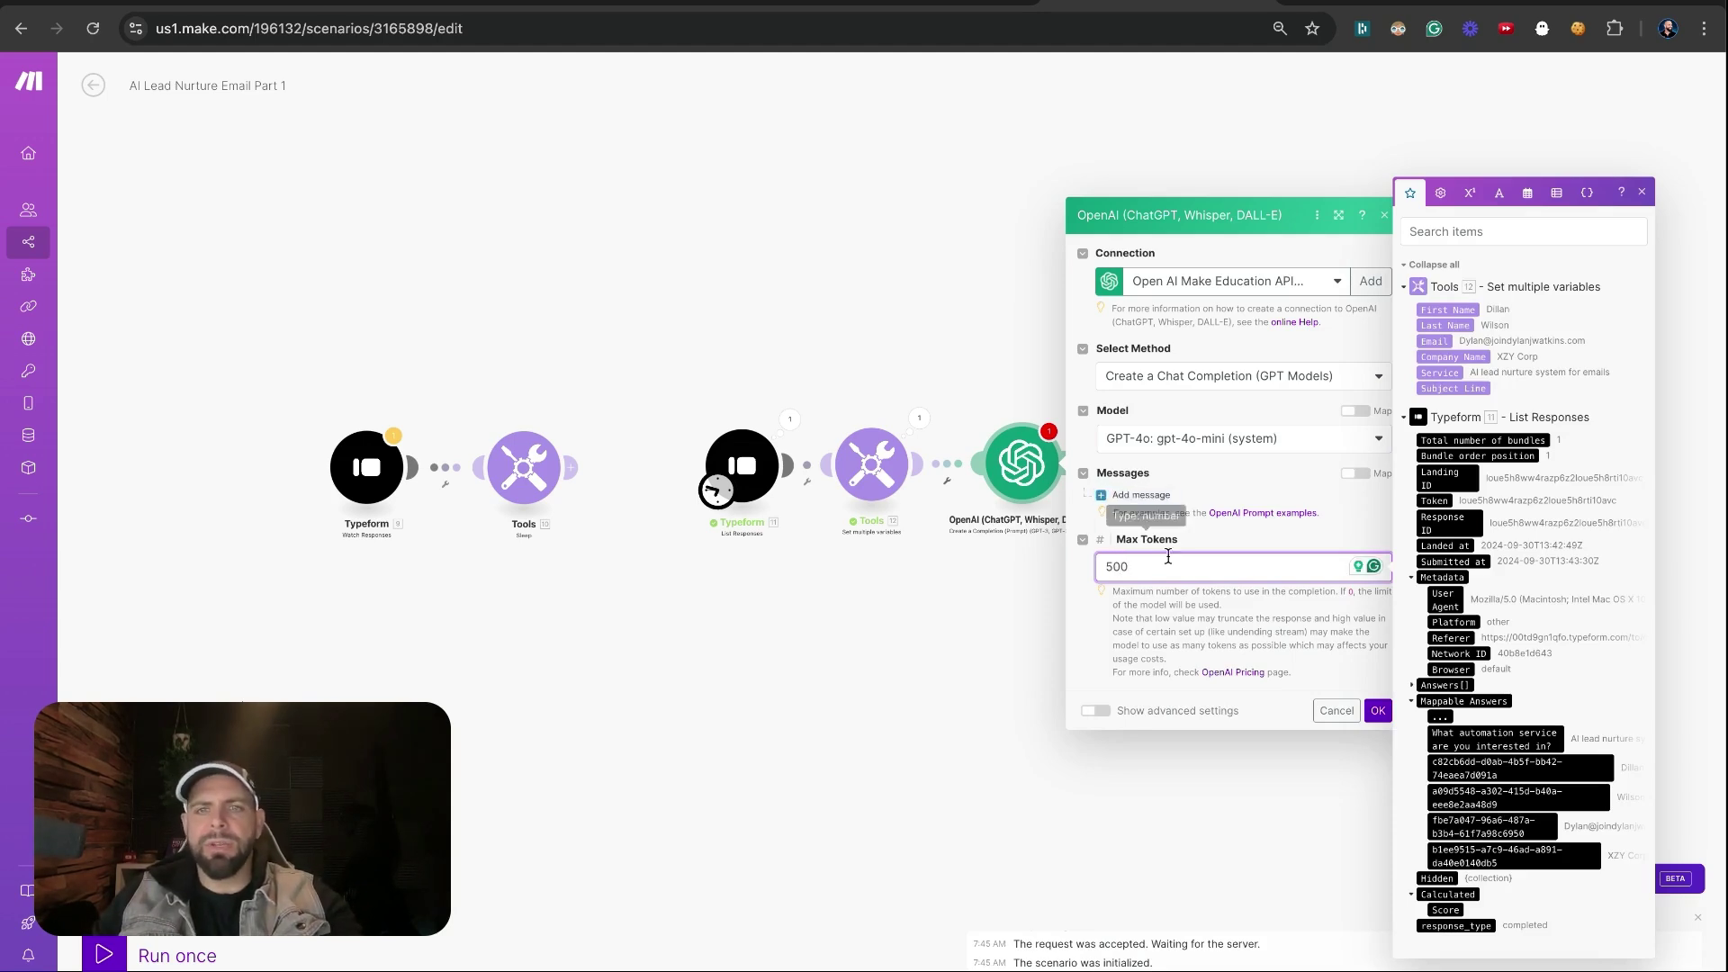
pyautogui.click(1143, 499)
# Add a System message 'You are a helpful writing assistant' and a second message with role User
pyautogui.click(1148, 502)
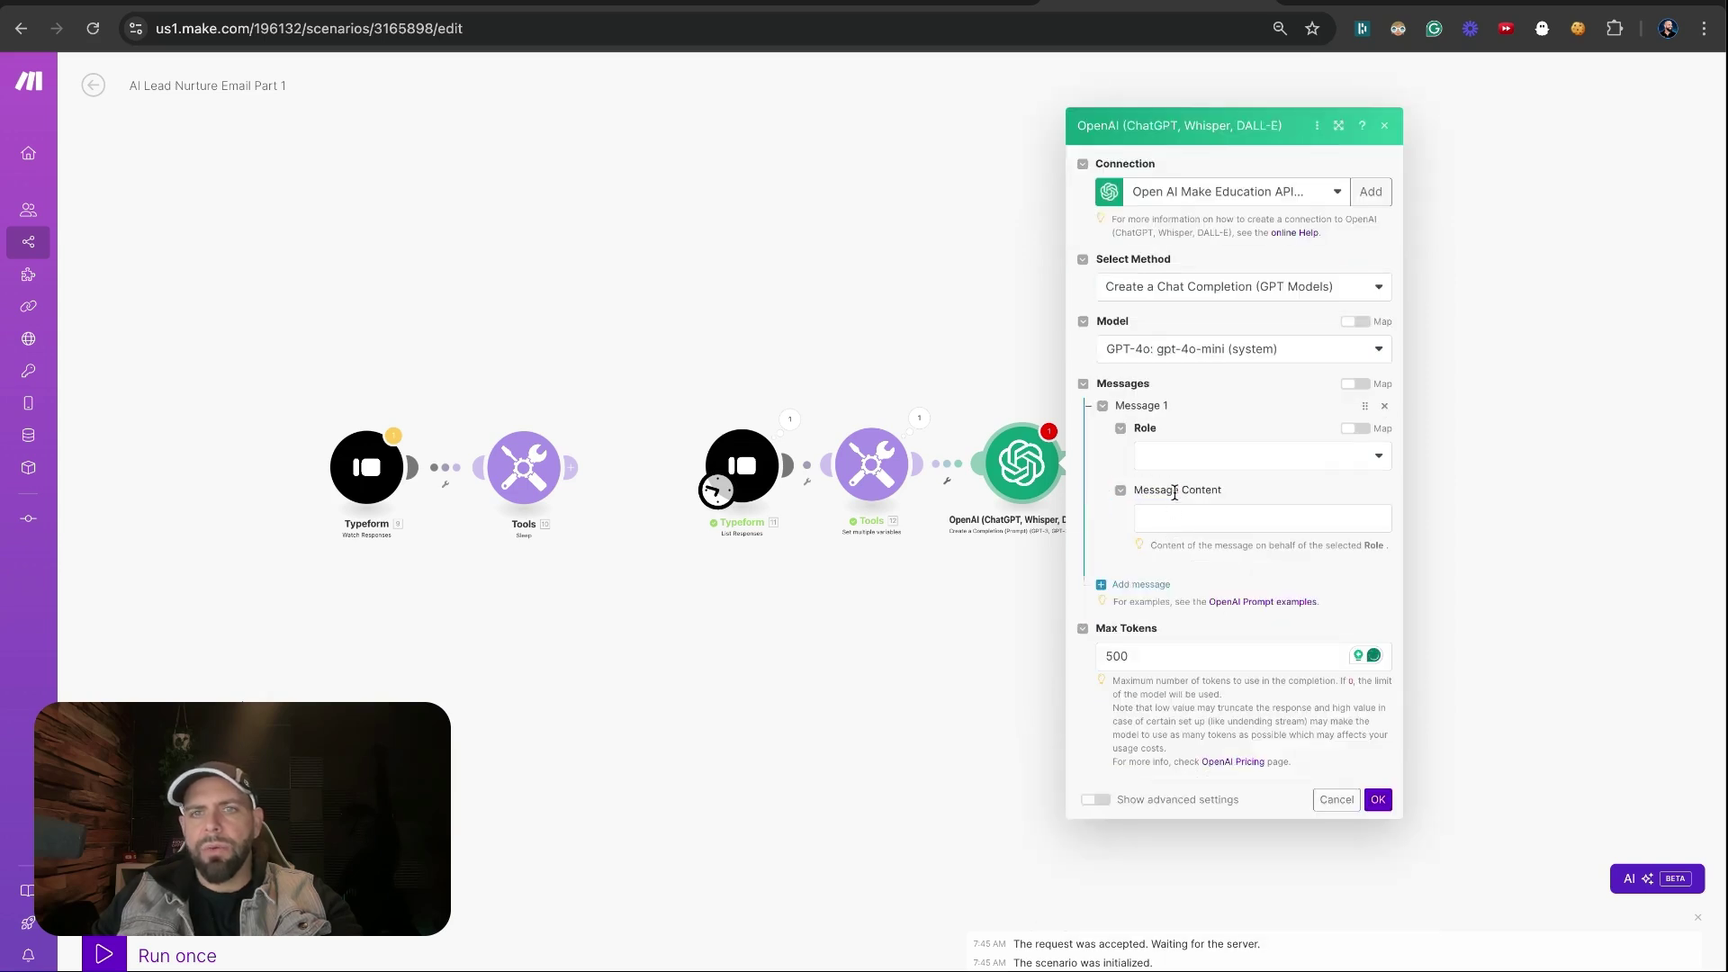
pyautogui.click(1180, 456)
pyautogui.click(1188, 485)
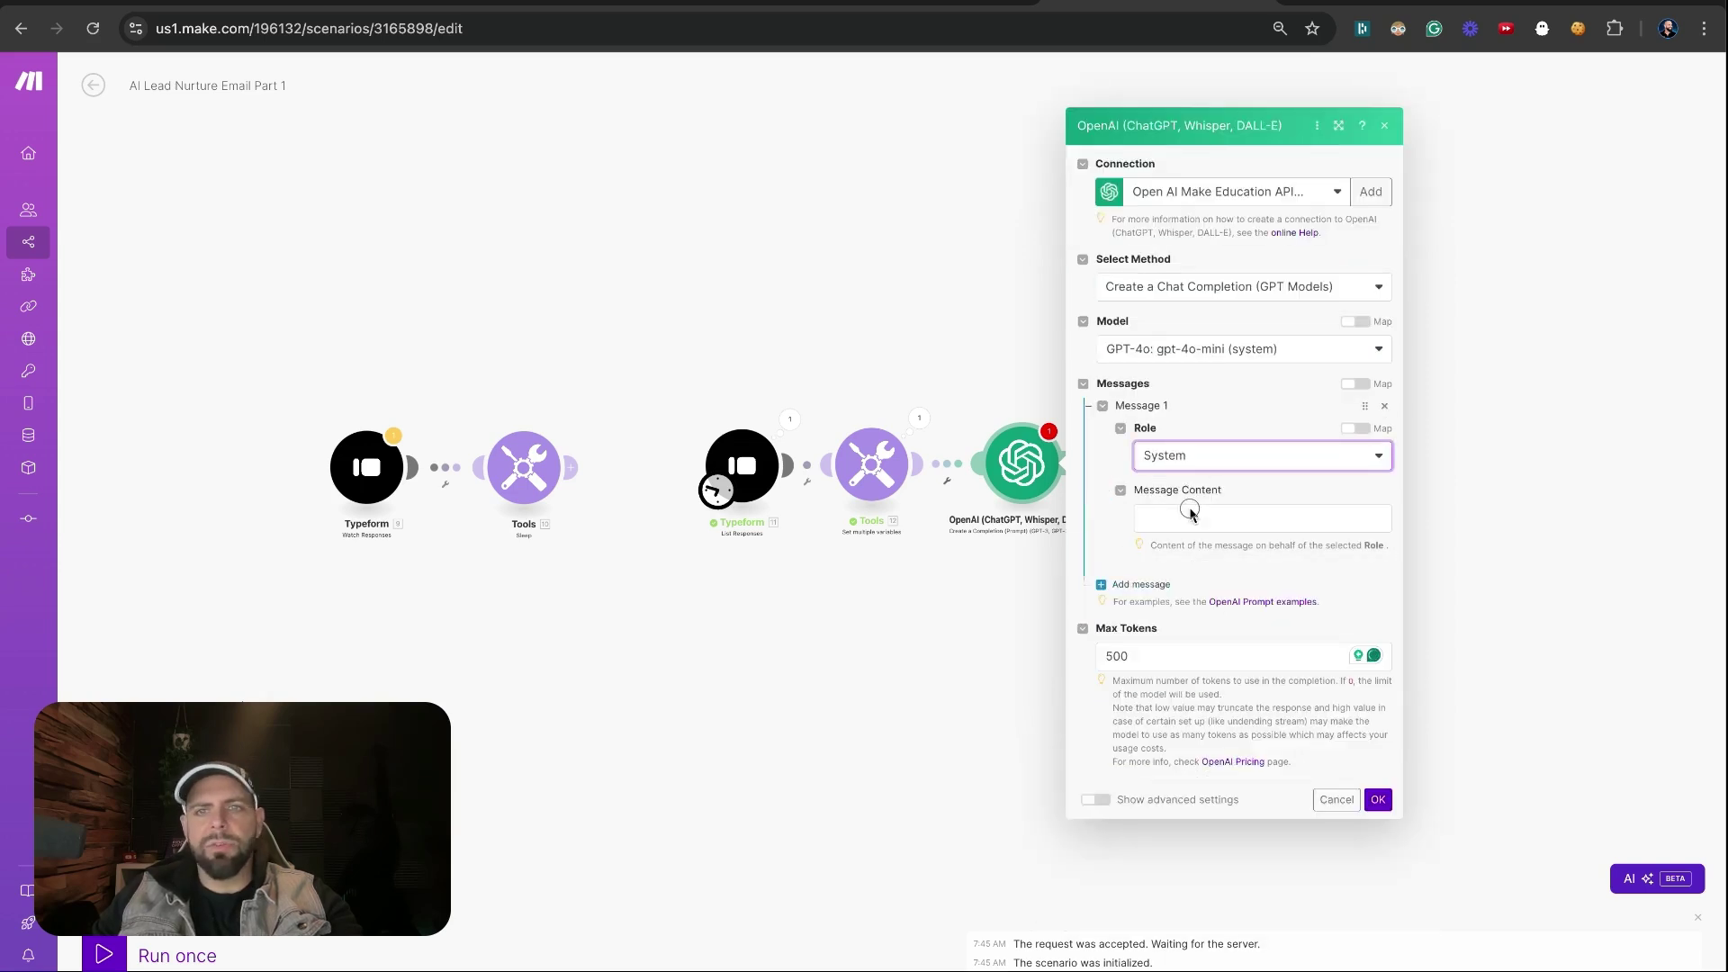
pyautogui.click(1189, 511)
pyautogui.write('Y')
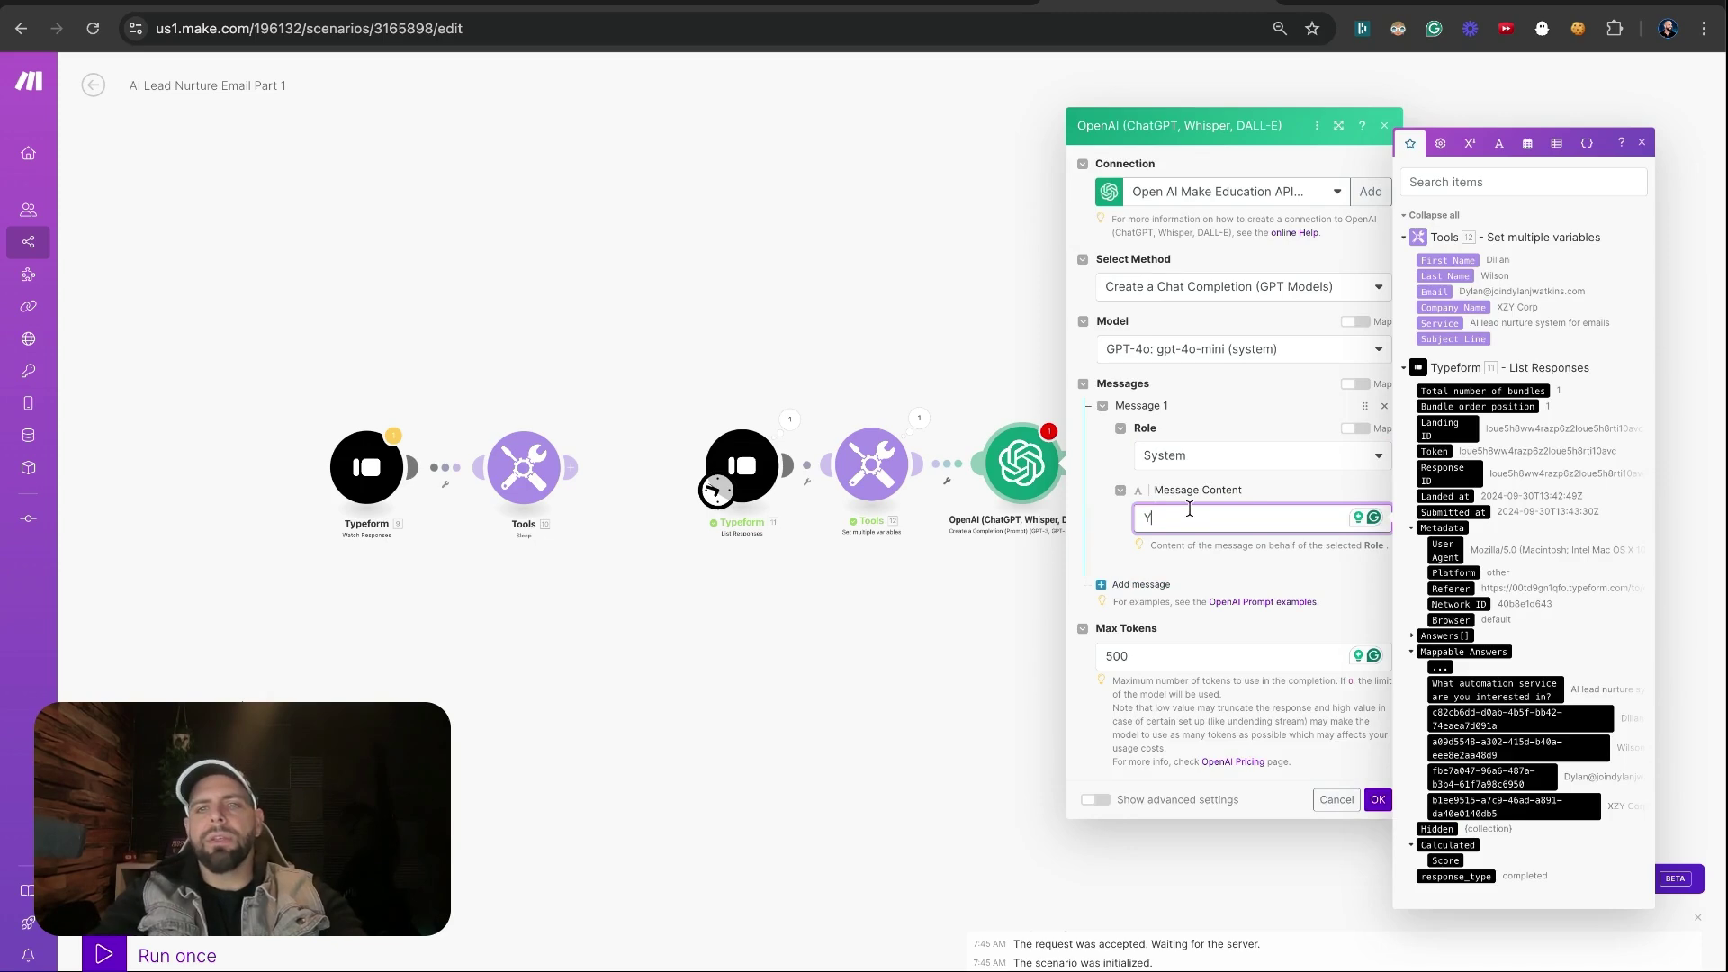
pyautogui.write('ou are a help')
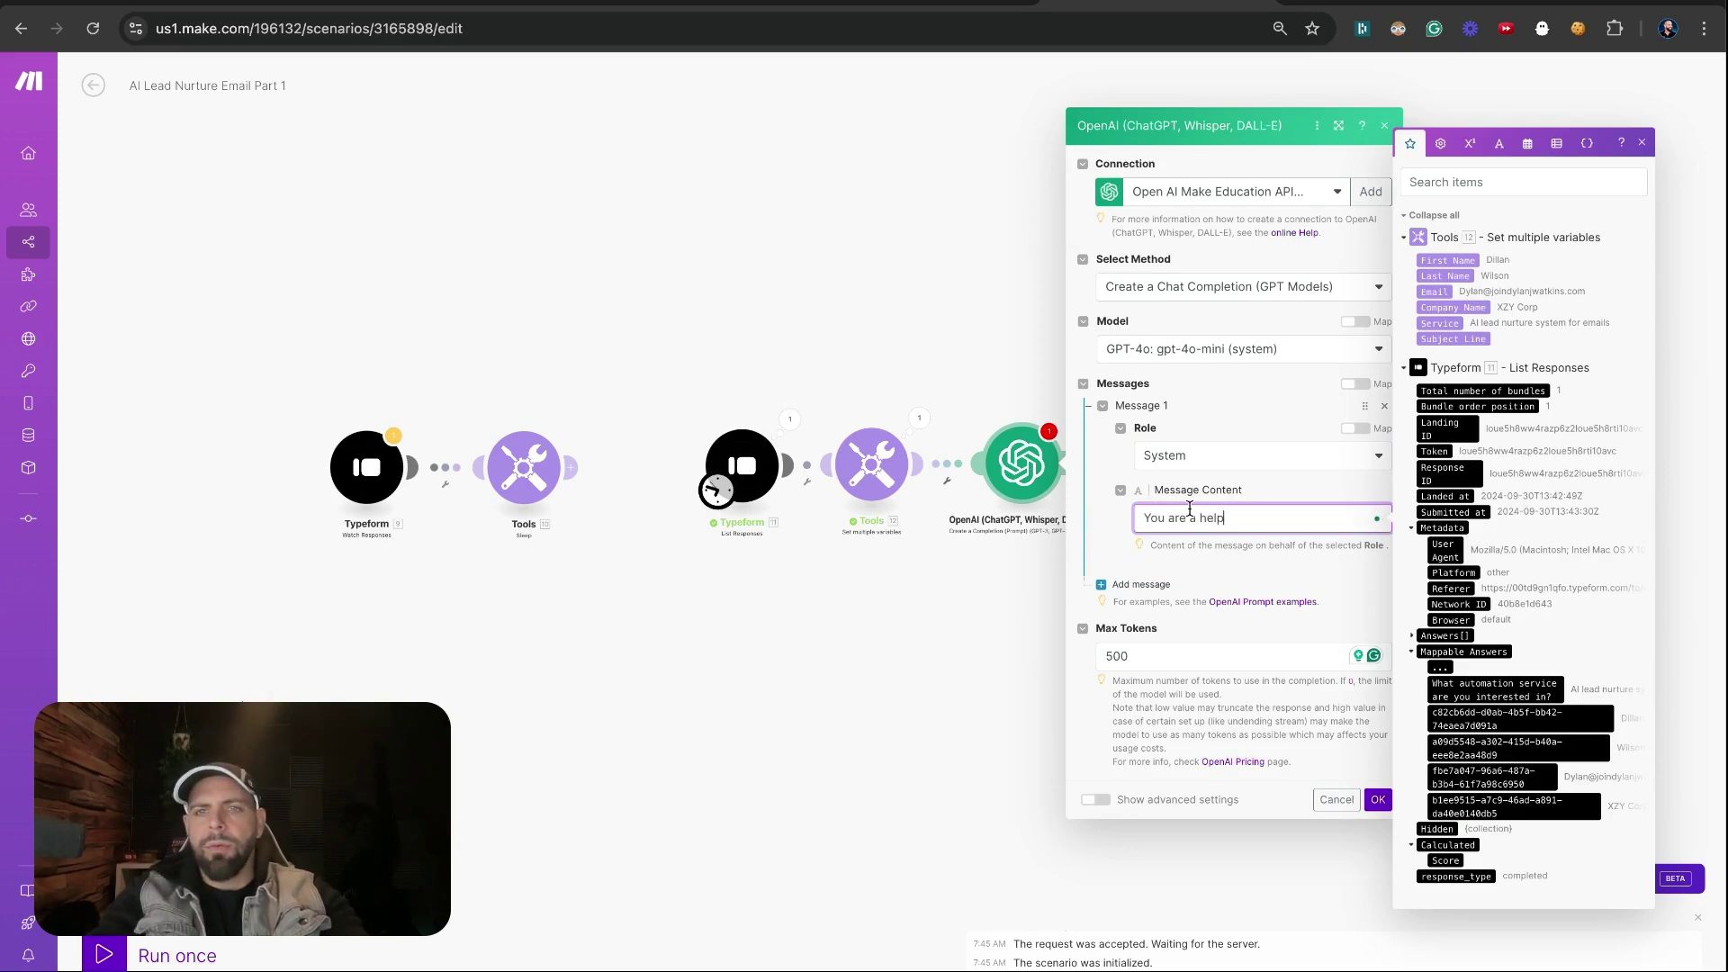
pyautogui.write('ful writi')
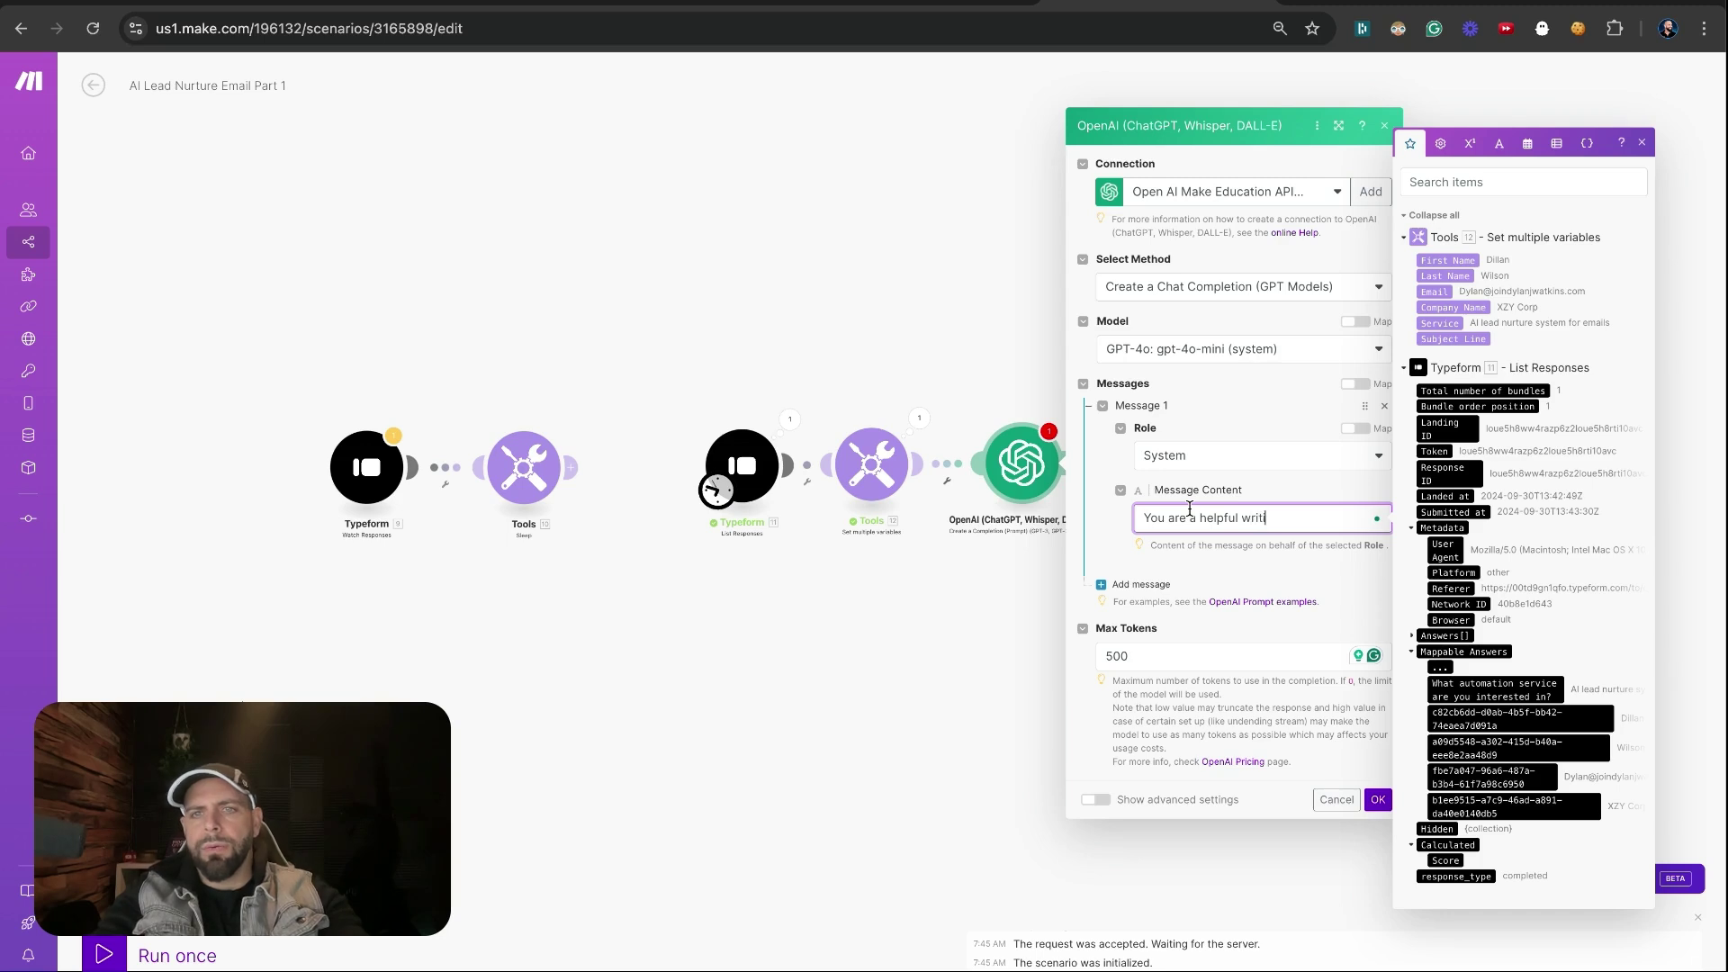
pyautogui.write('ng assistant')
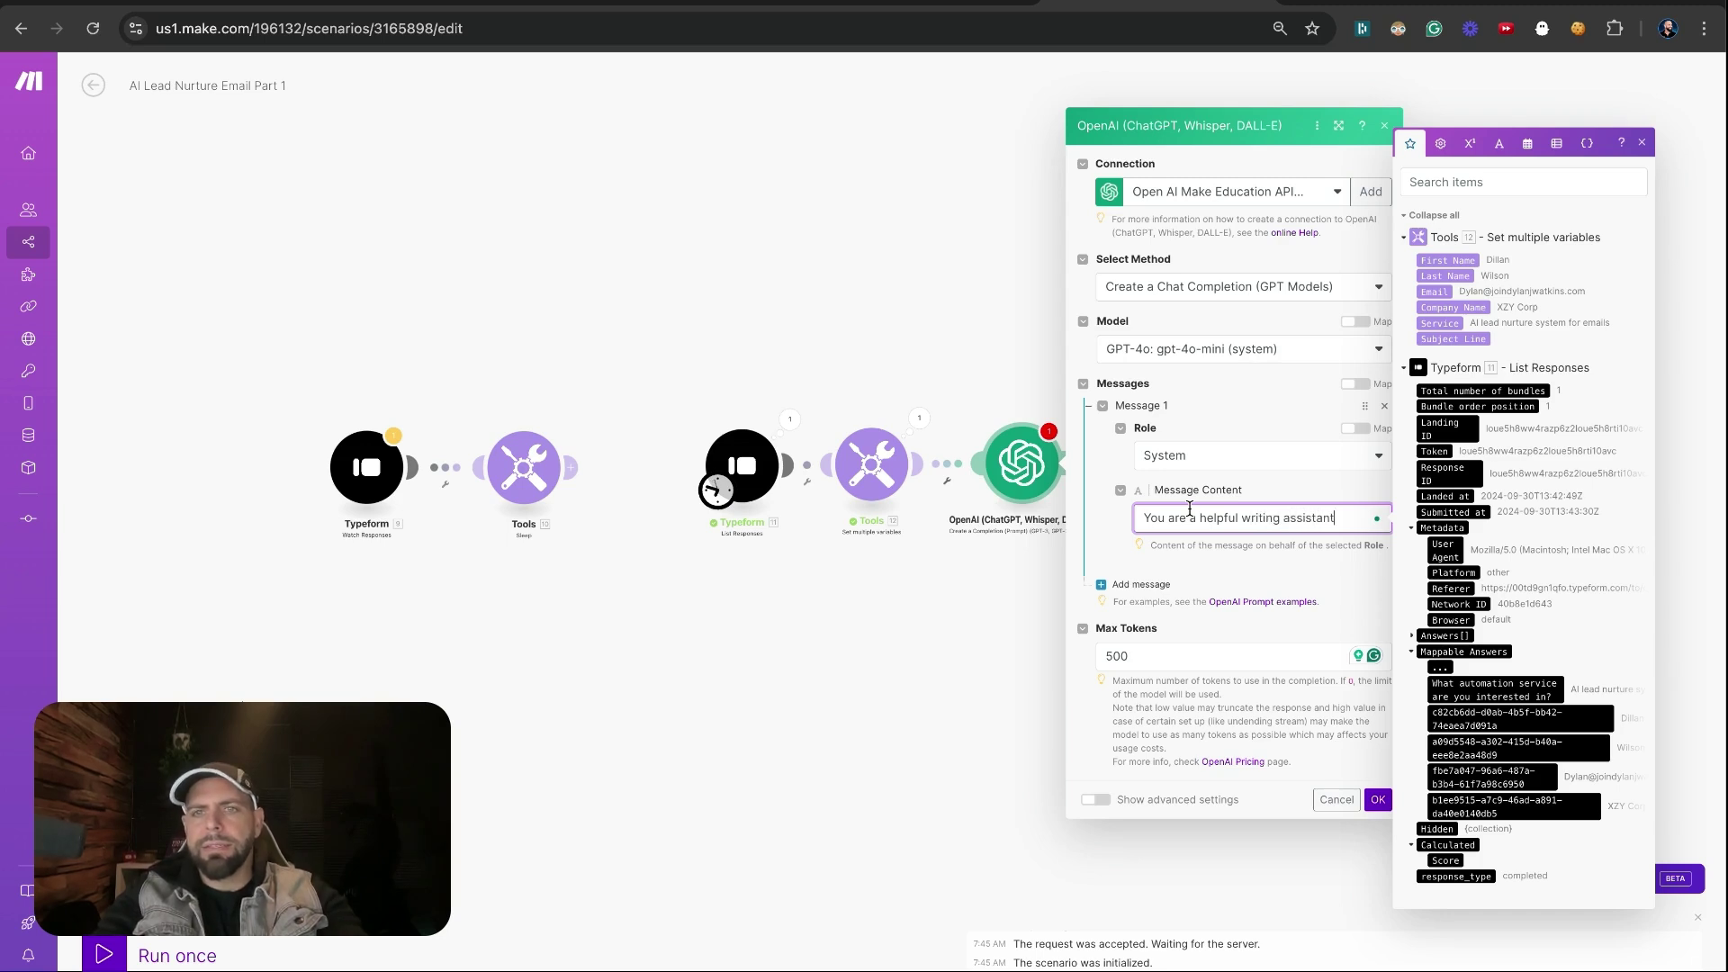
pyautogui.click(1139, 584)
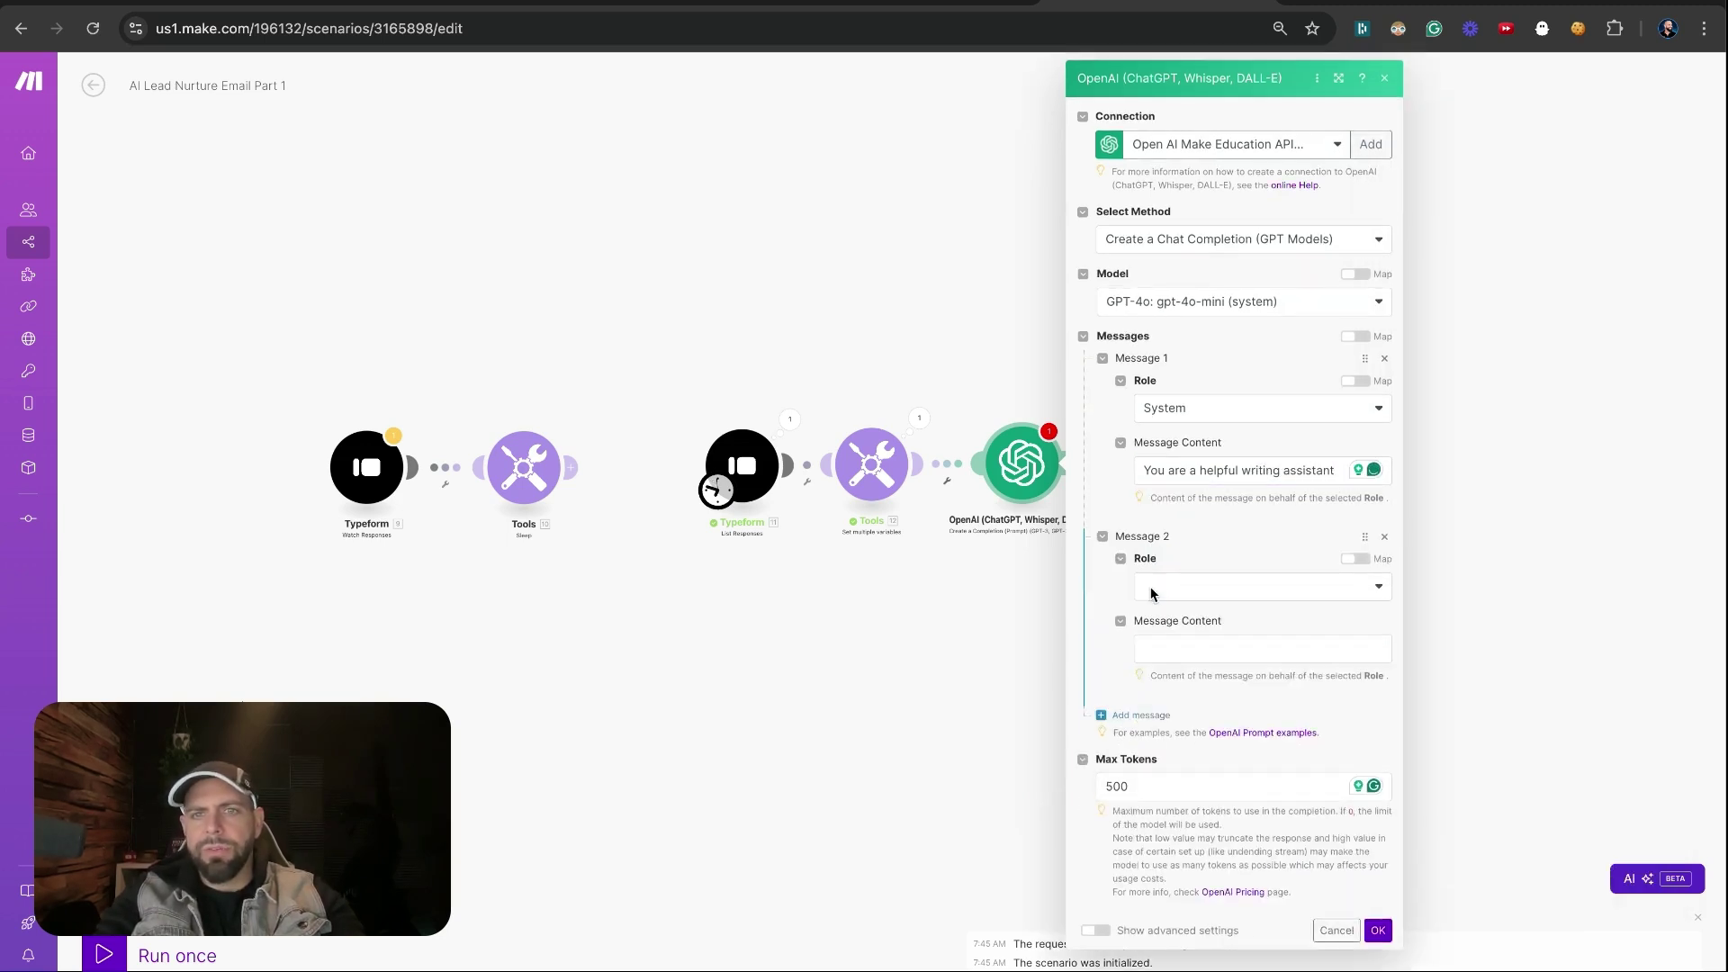
pyautogui.click(1165, 588)
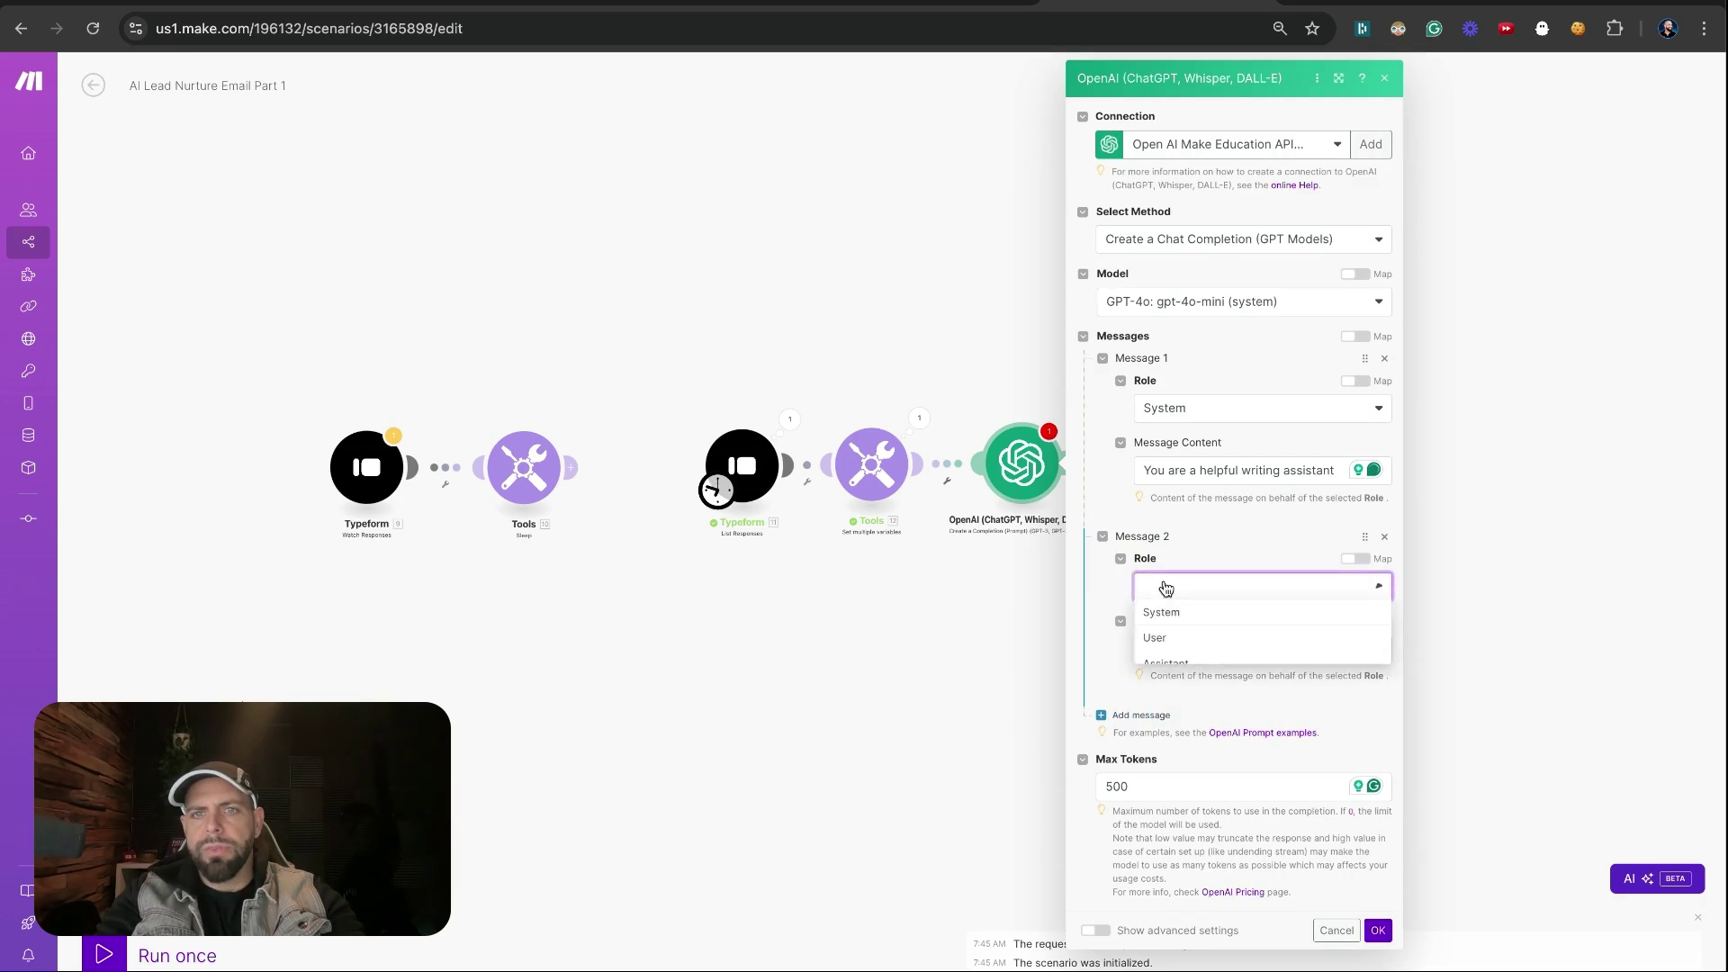
pyautogui.click(1161, 638)
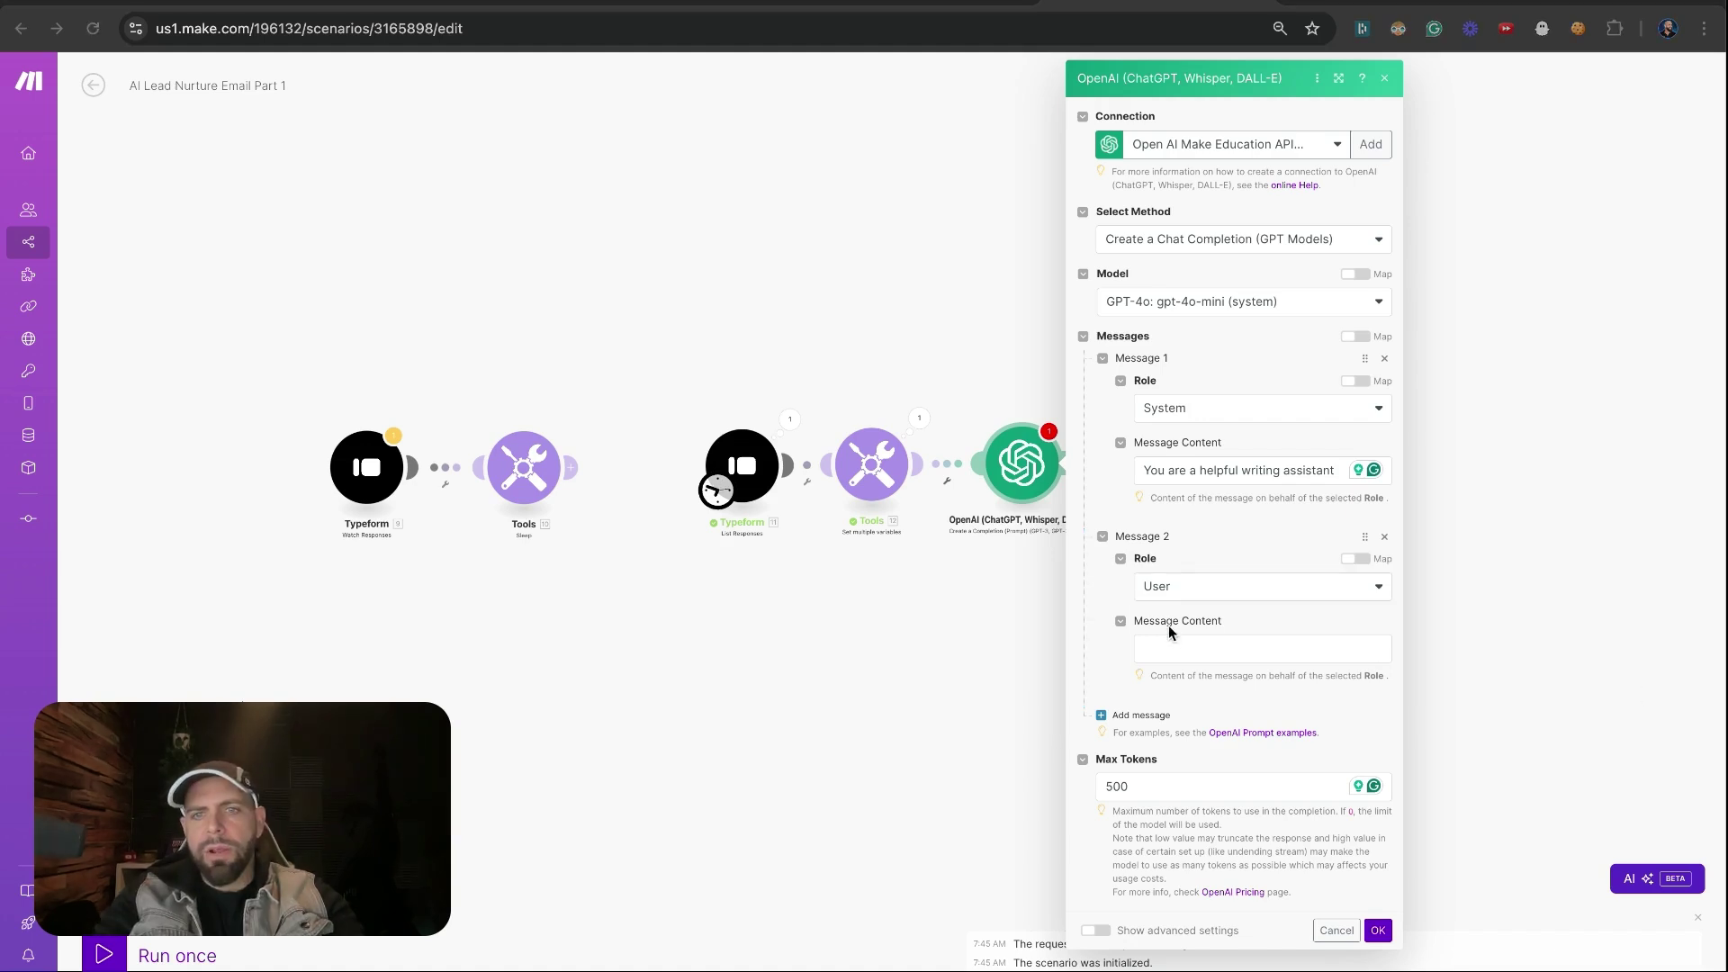
# Write the user prompt requesting an email to a website inquiry-form lead, then 'Here is the information they provided us.'
pyautogui.click(1168, 650)
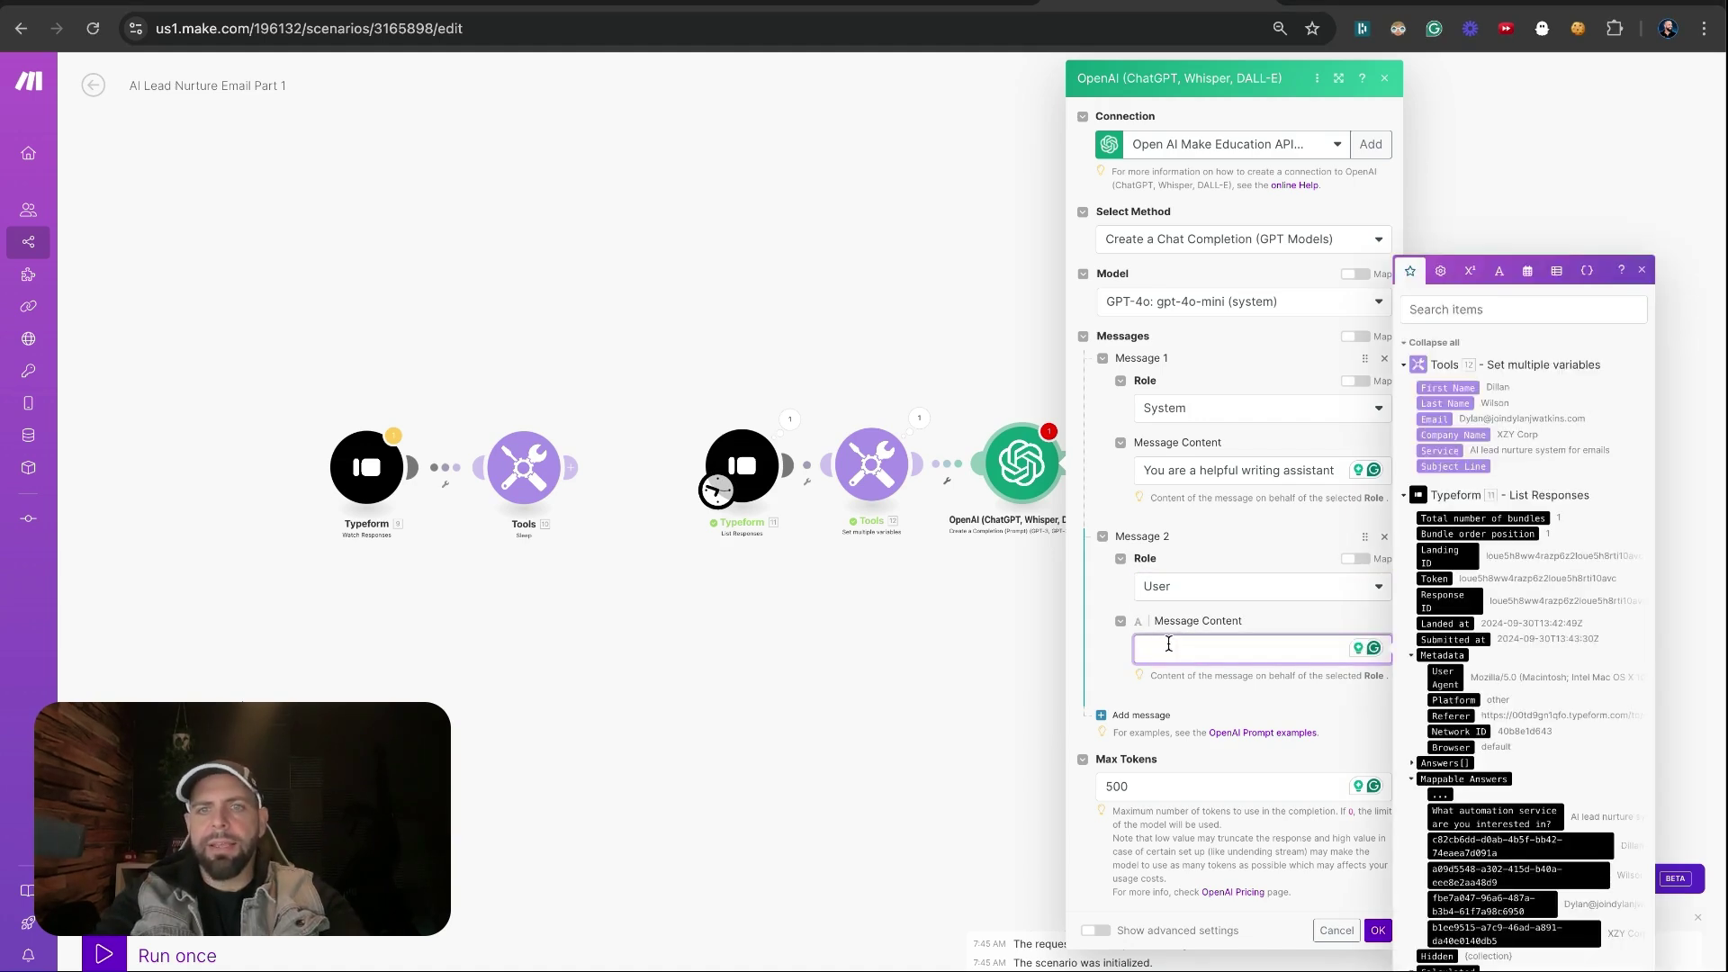
pyautogui.write('Your jo')
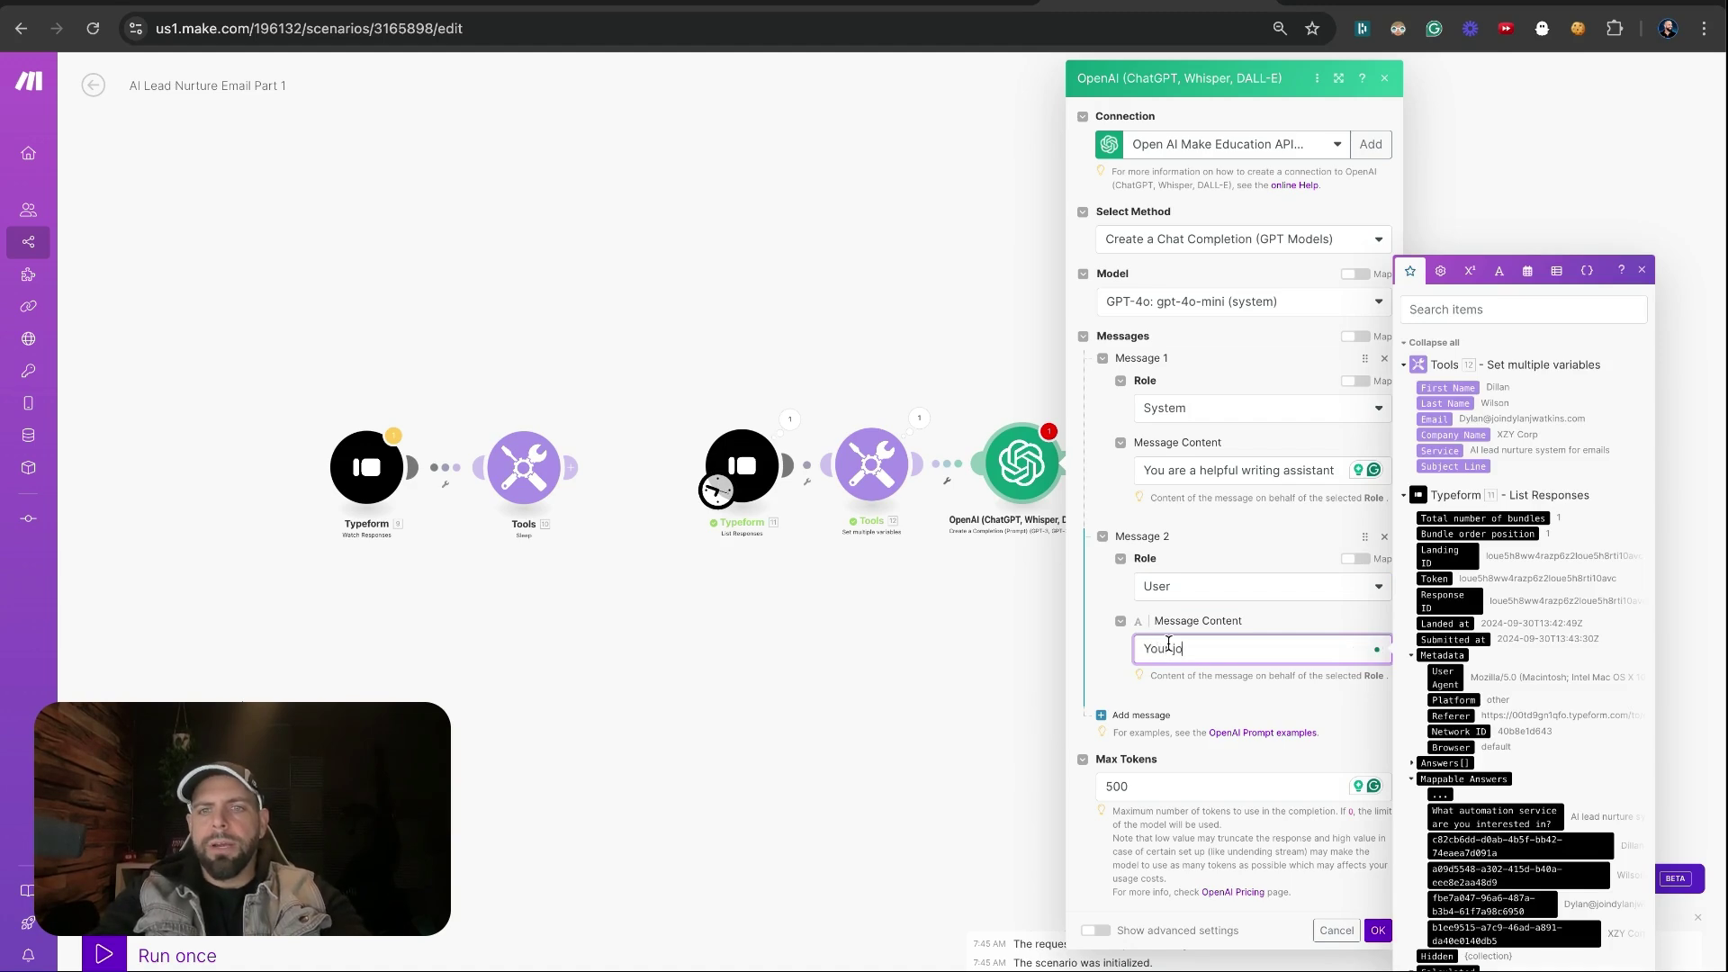
pyautogui.write('b is to crea')
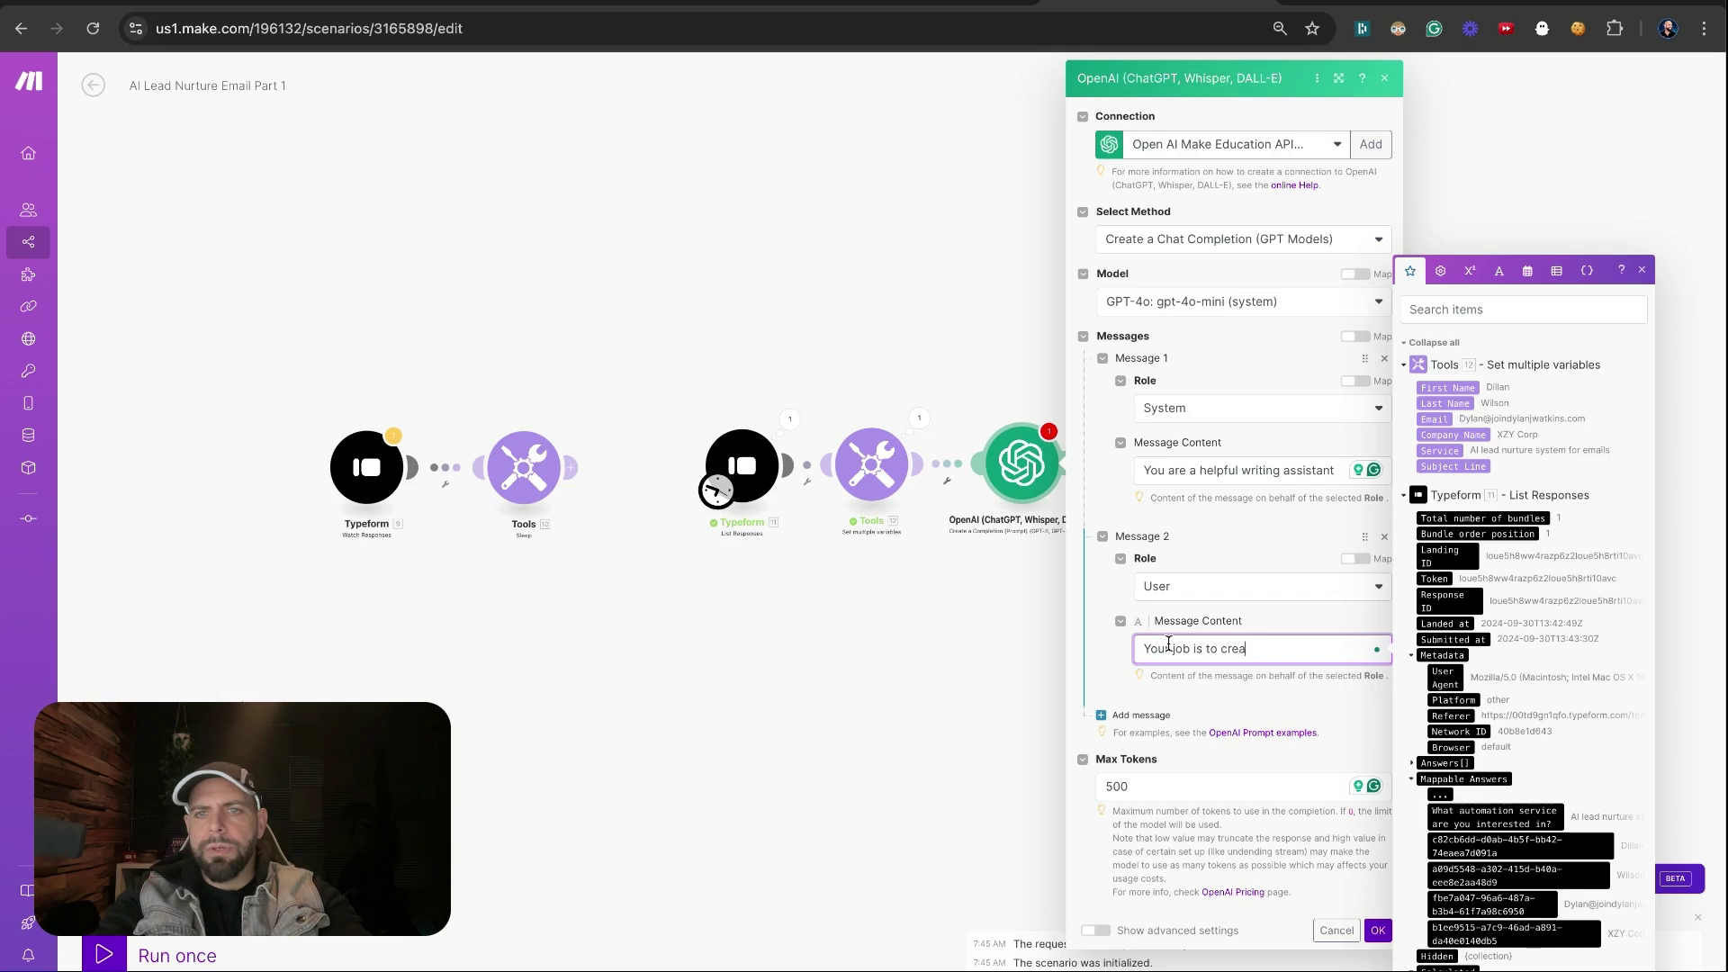
pyautogui.write('te an email ')
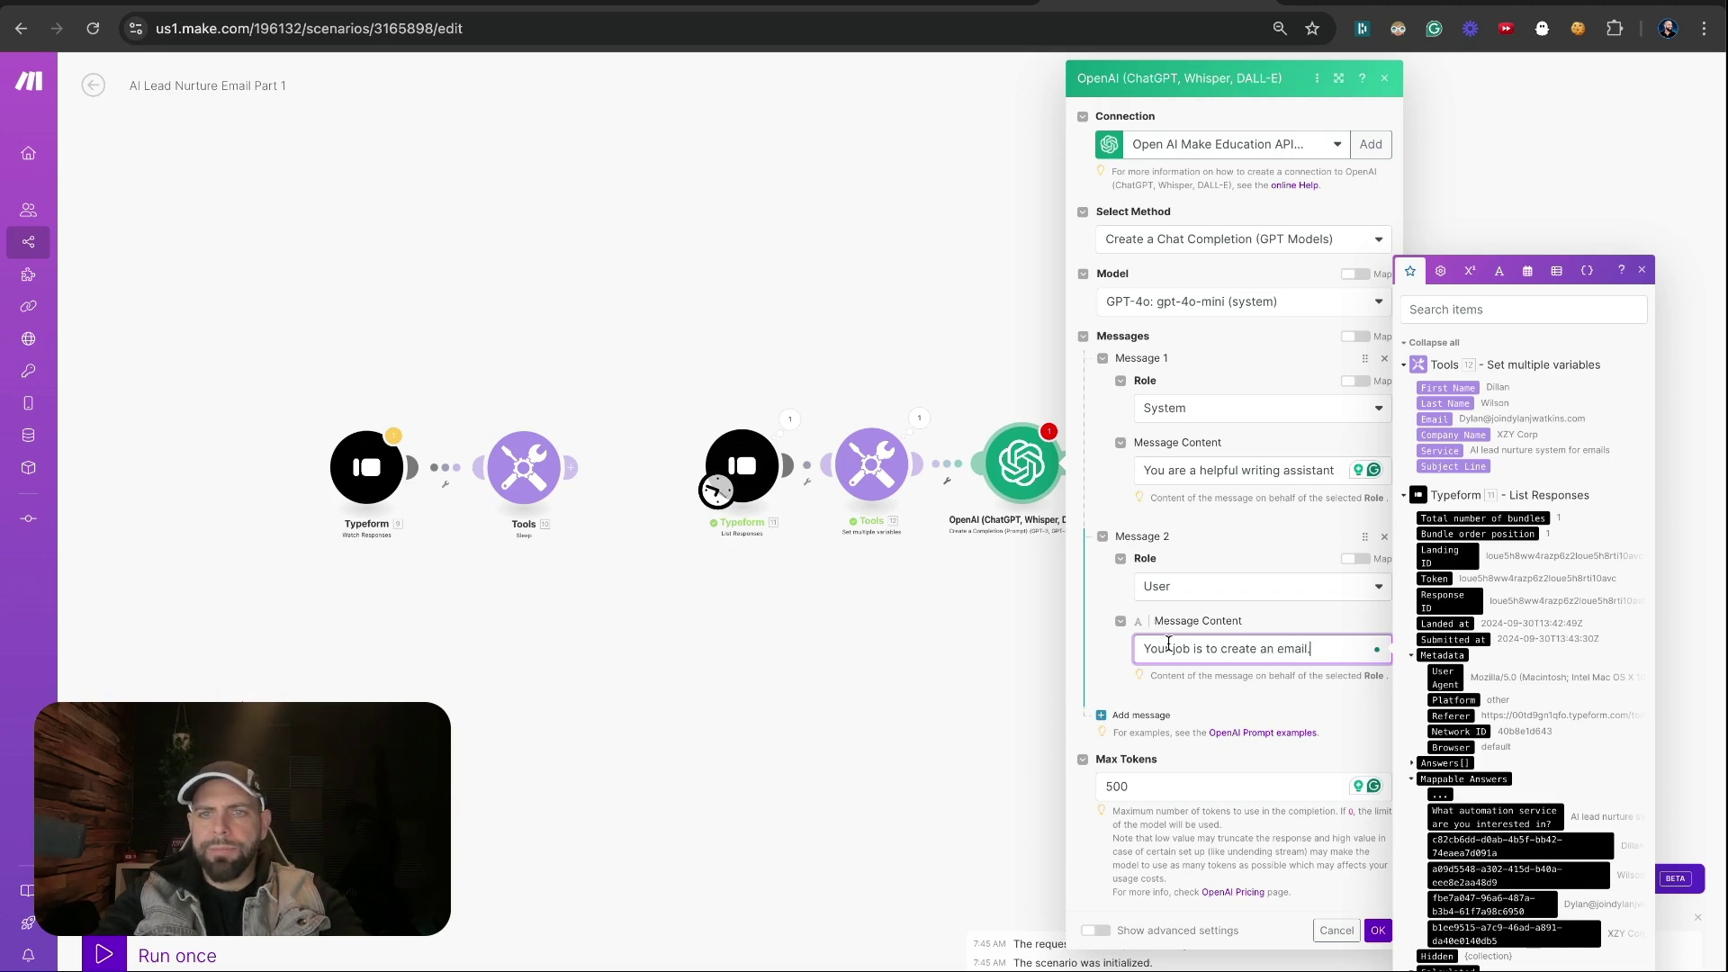
pyautogui.write('to send to s')
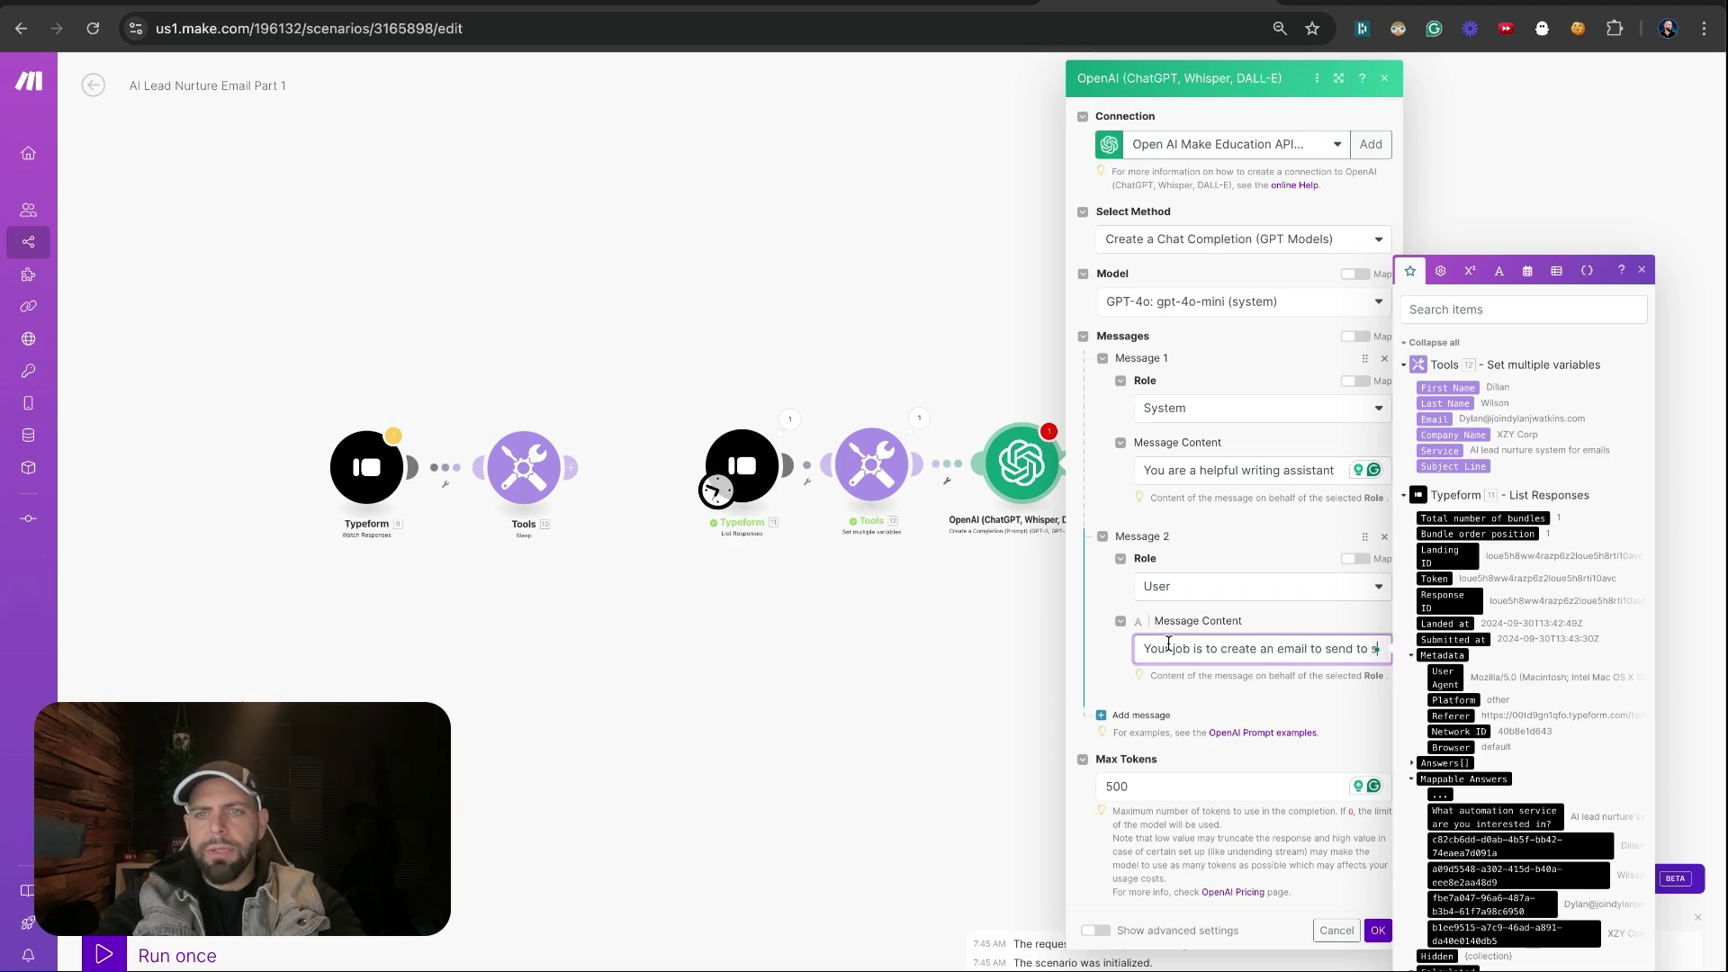
pyautogui.write('omeone t')
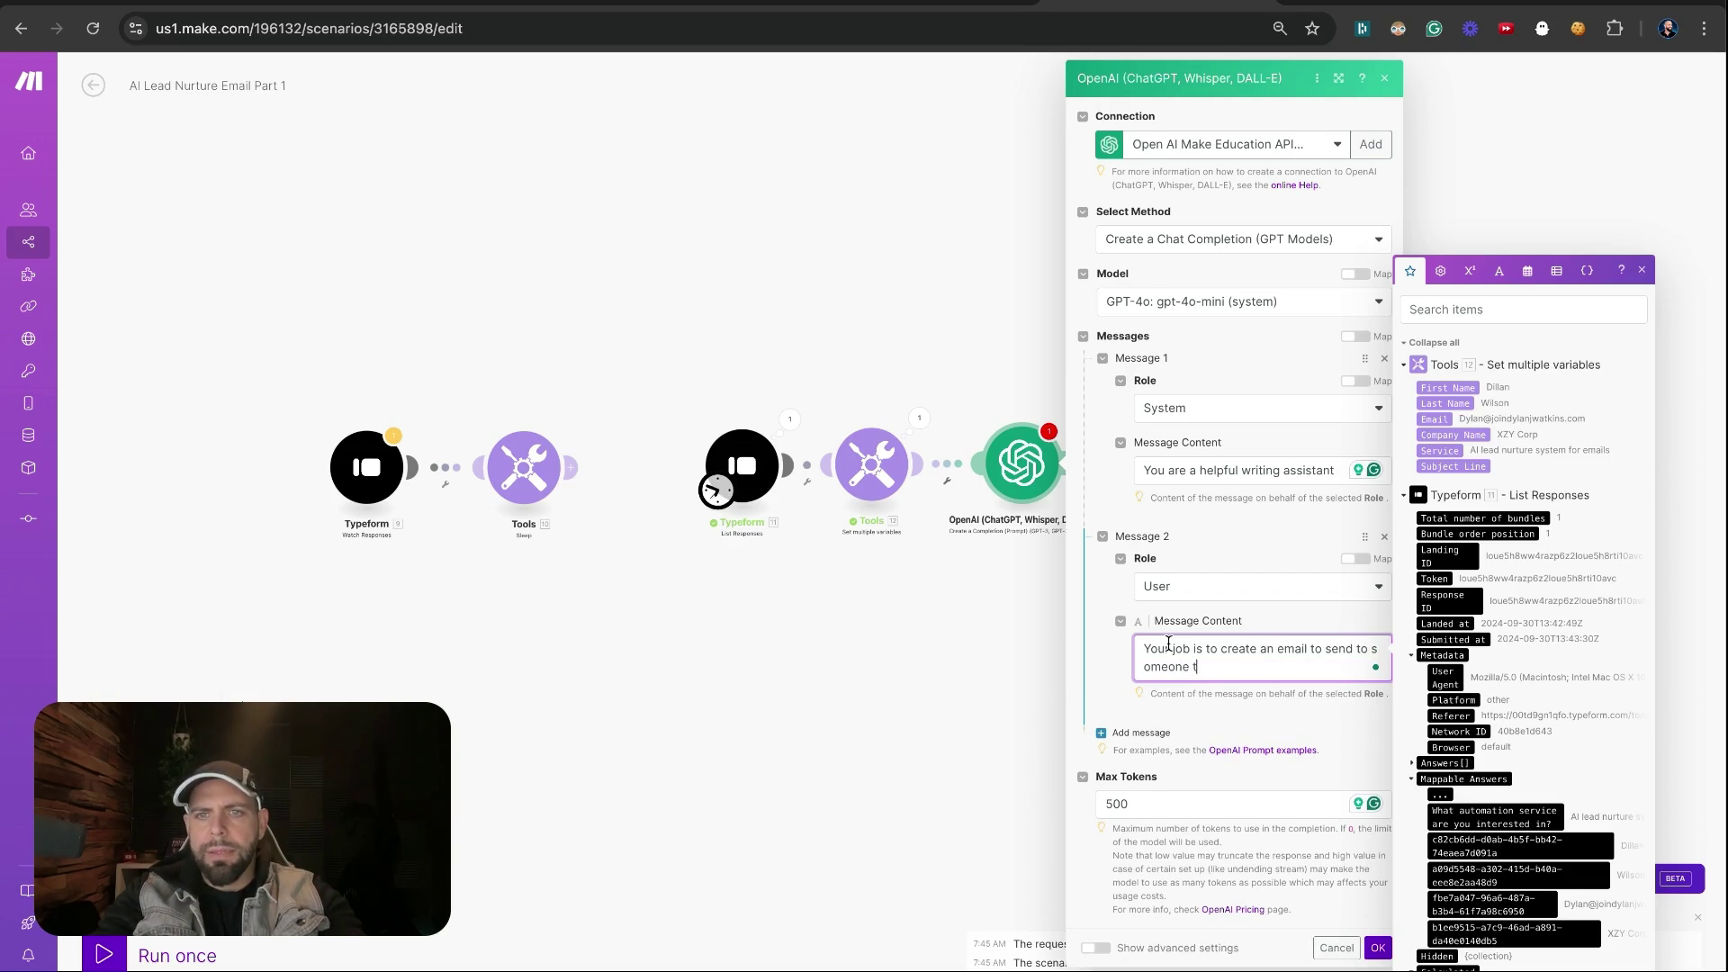
pyautogui.write('hat just fi')
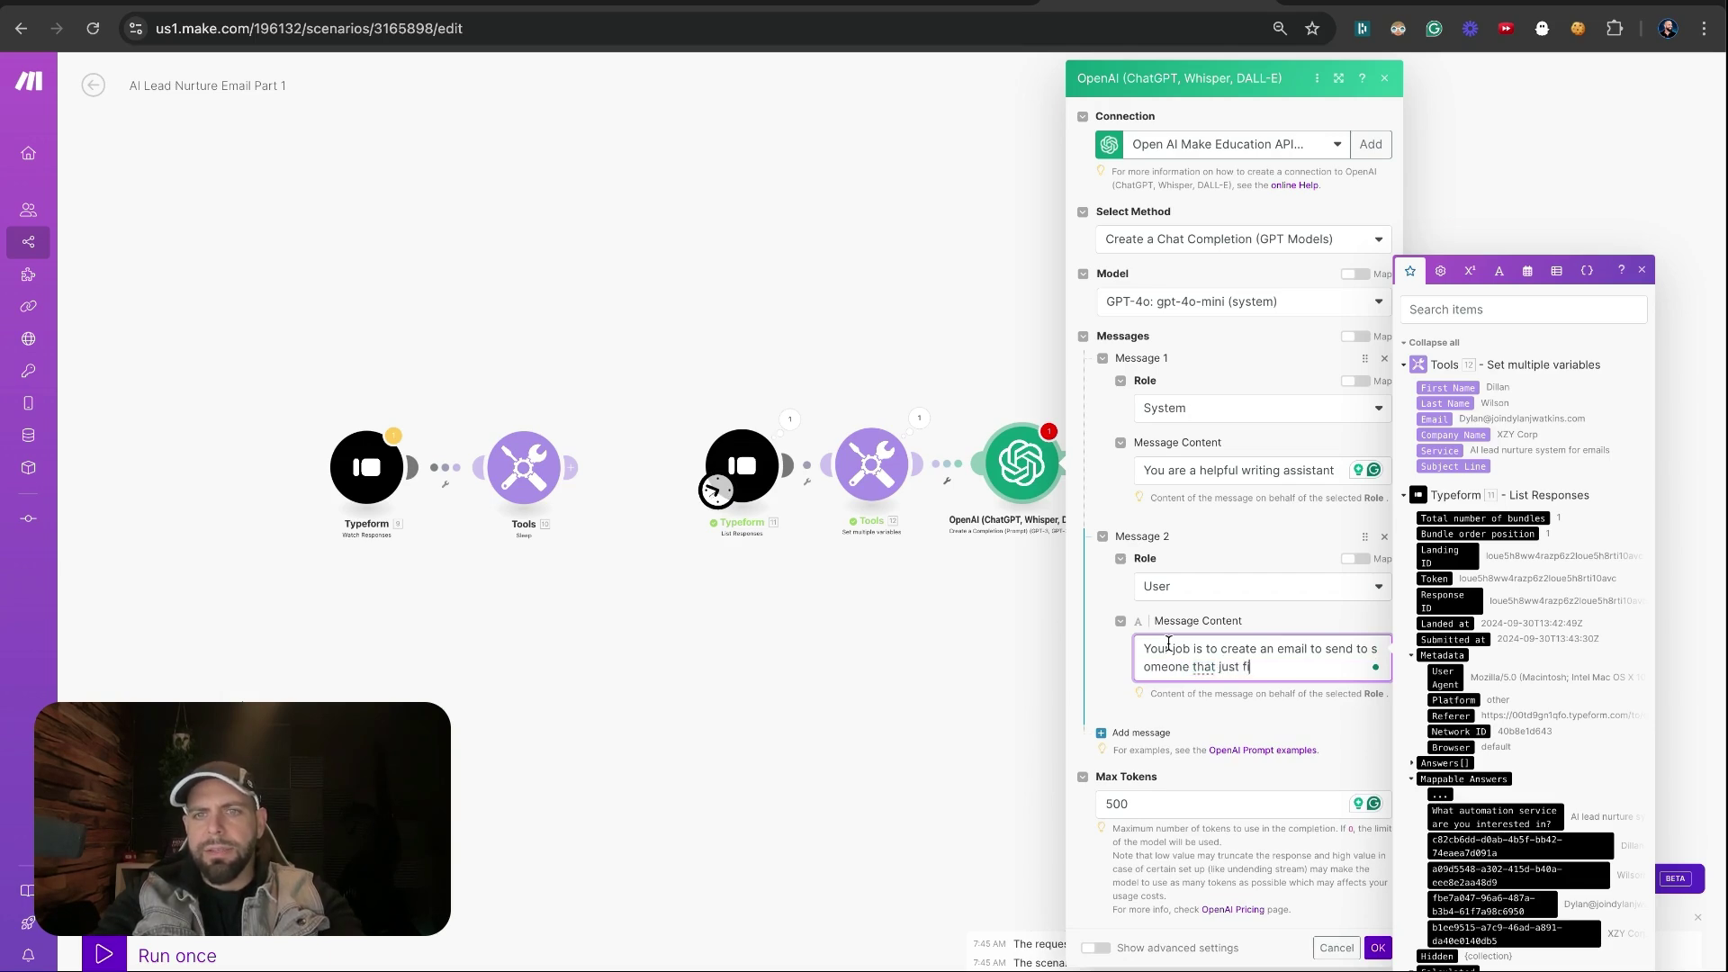
pyautogui.write('lled out a ')
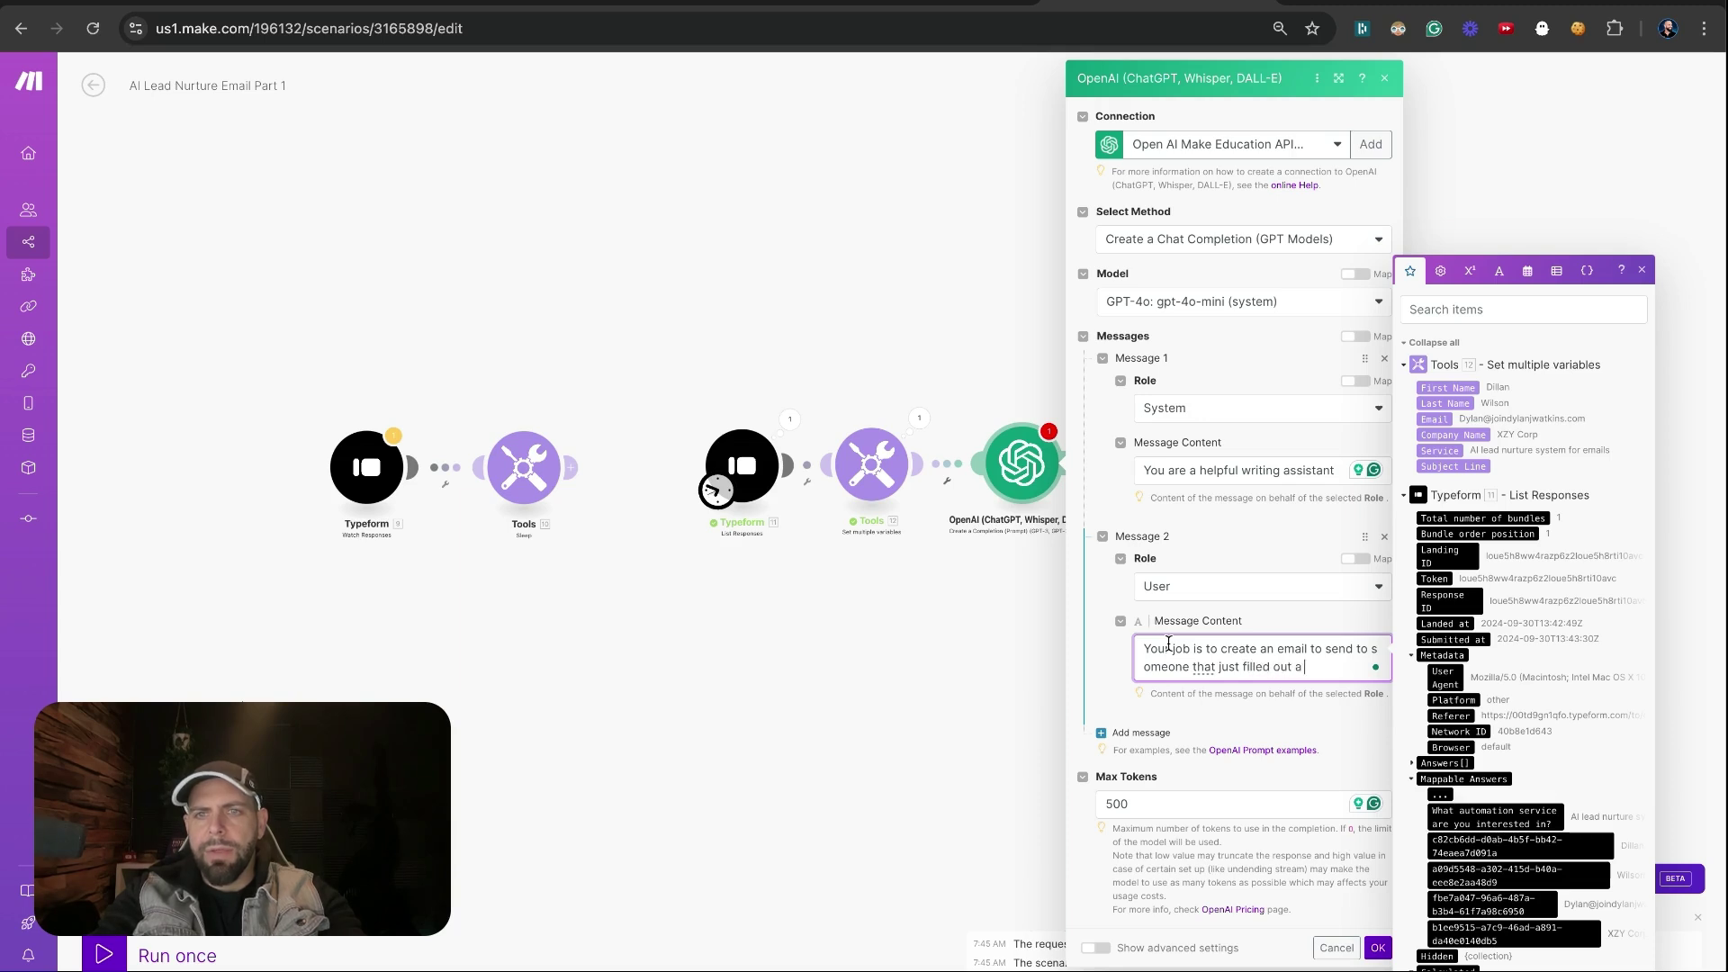
pyautogui.write('inquiry ')
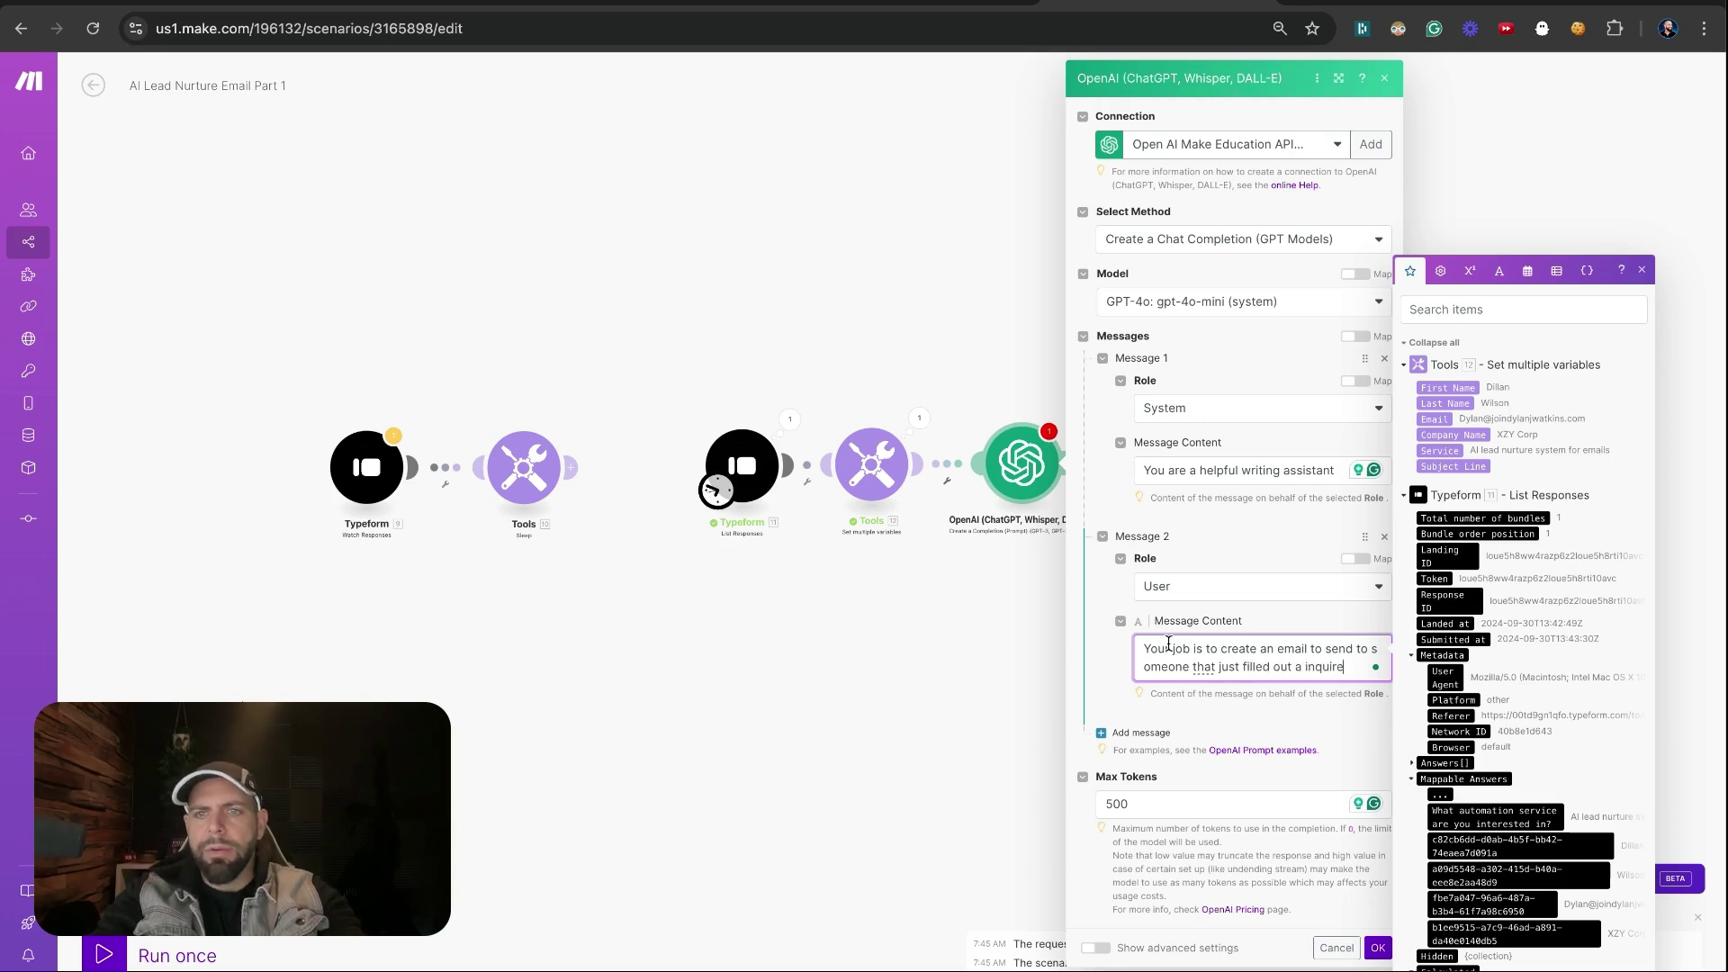
pyautogui.write('form for ou')
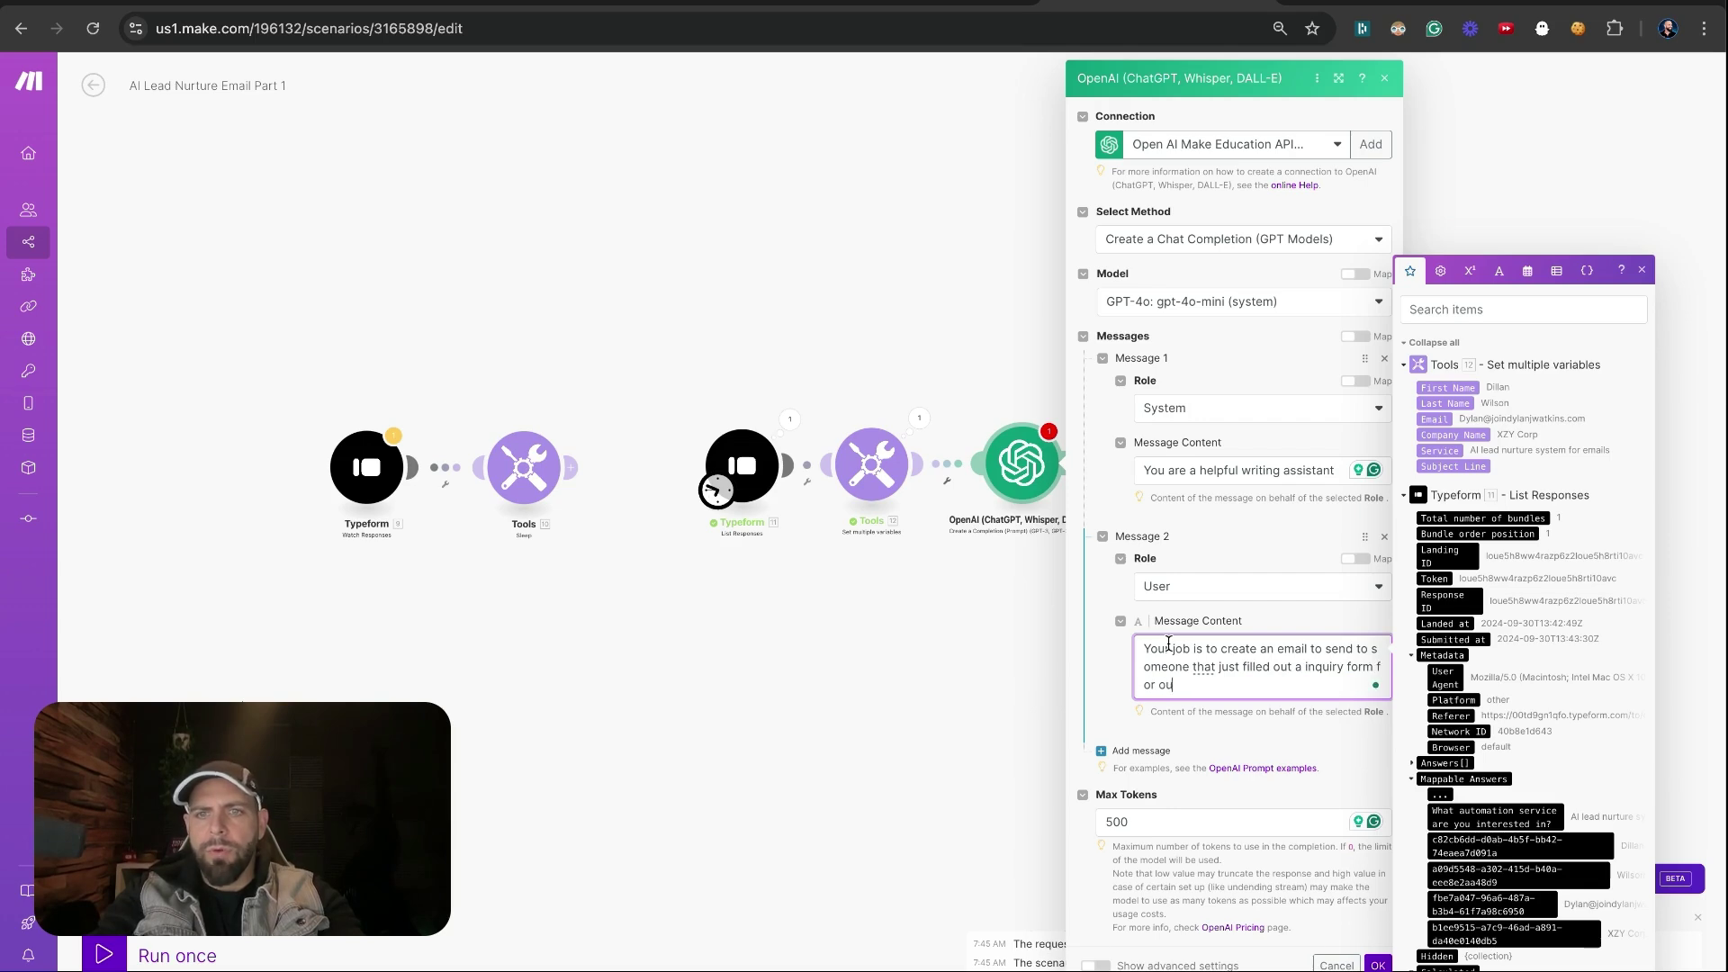
pyautogui.write('r automation services.')
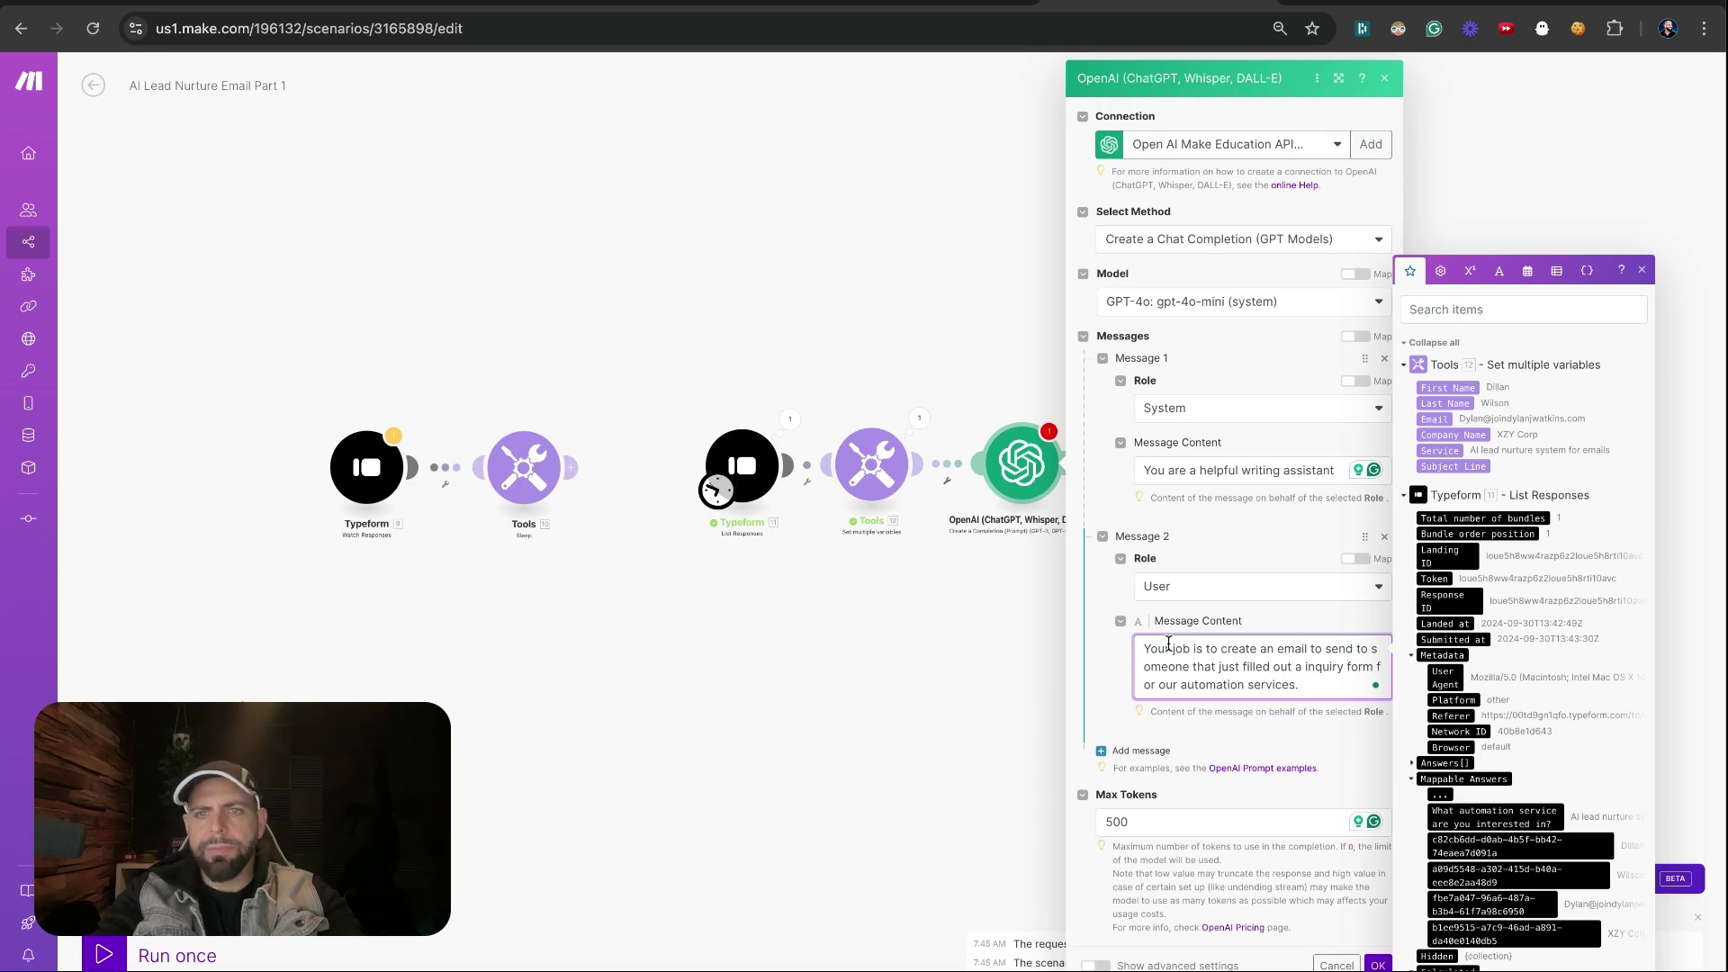
pyautogui.press('BackSpace')
pyautogui.write('on our web')
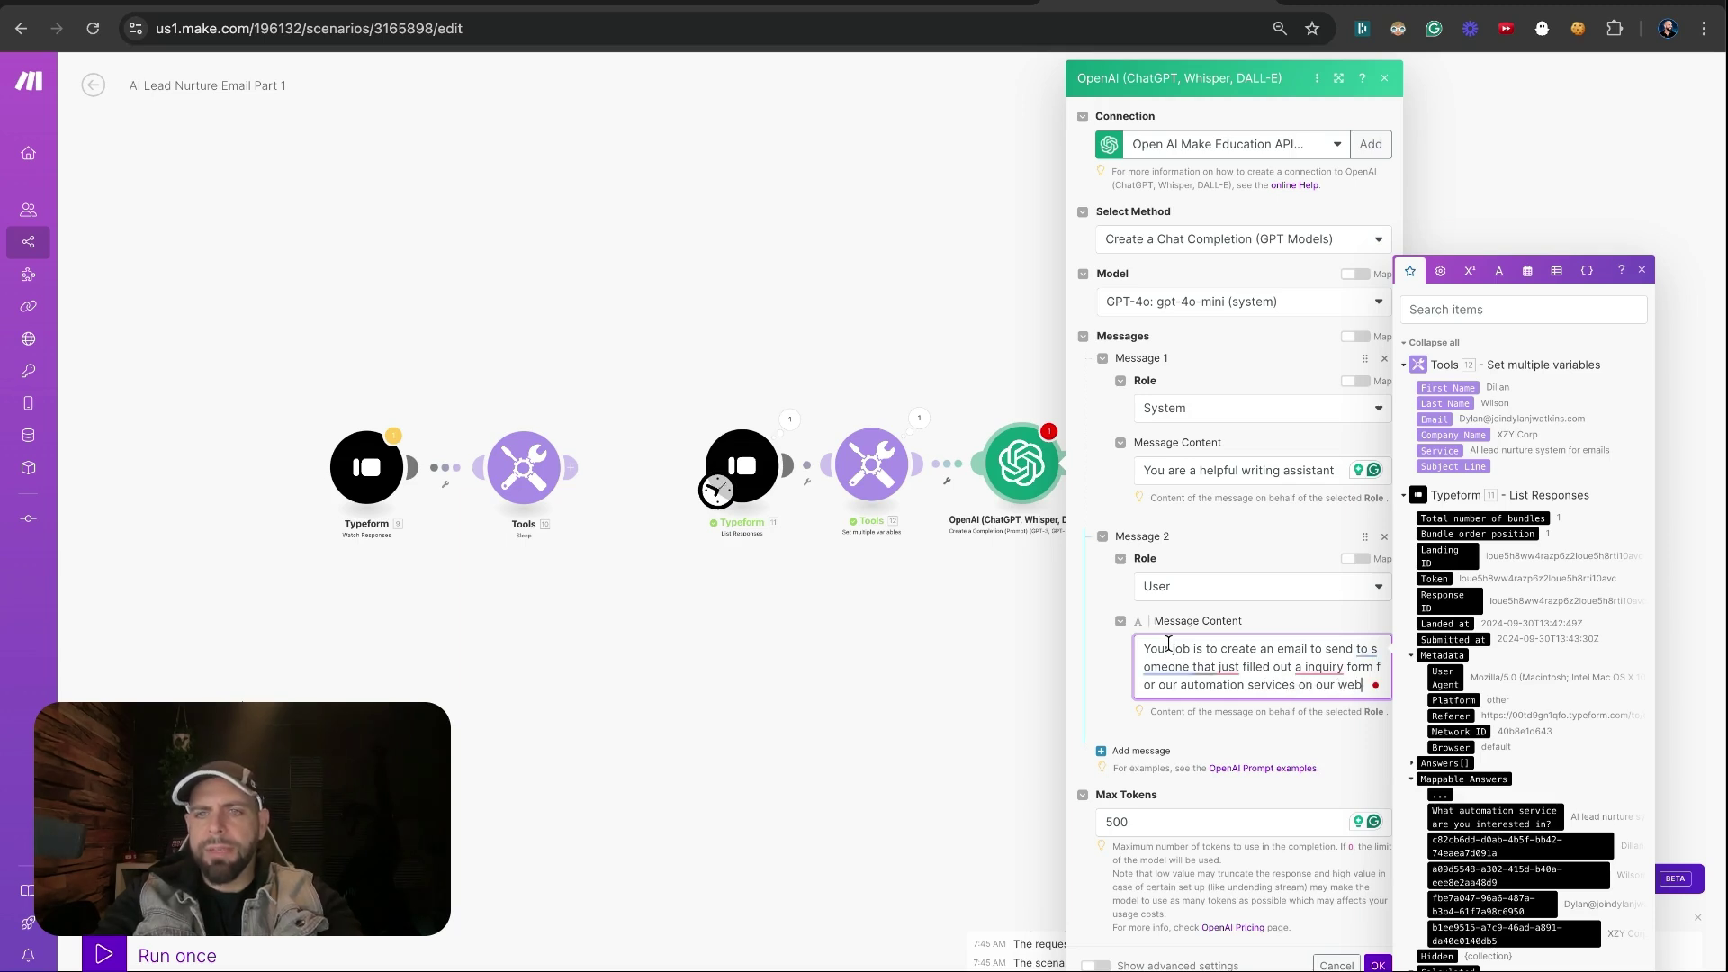
pyautogui.write('site.')
pyautogui.press('Return')
pyautogui.press('Return')
pyautogui.write('Here is')
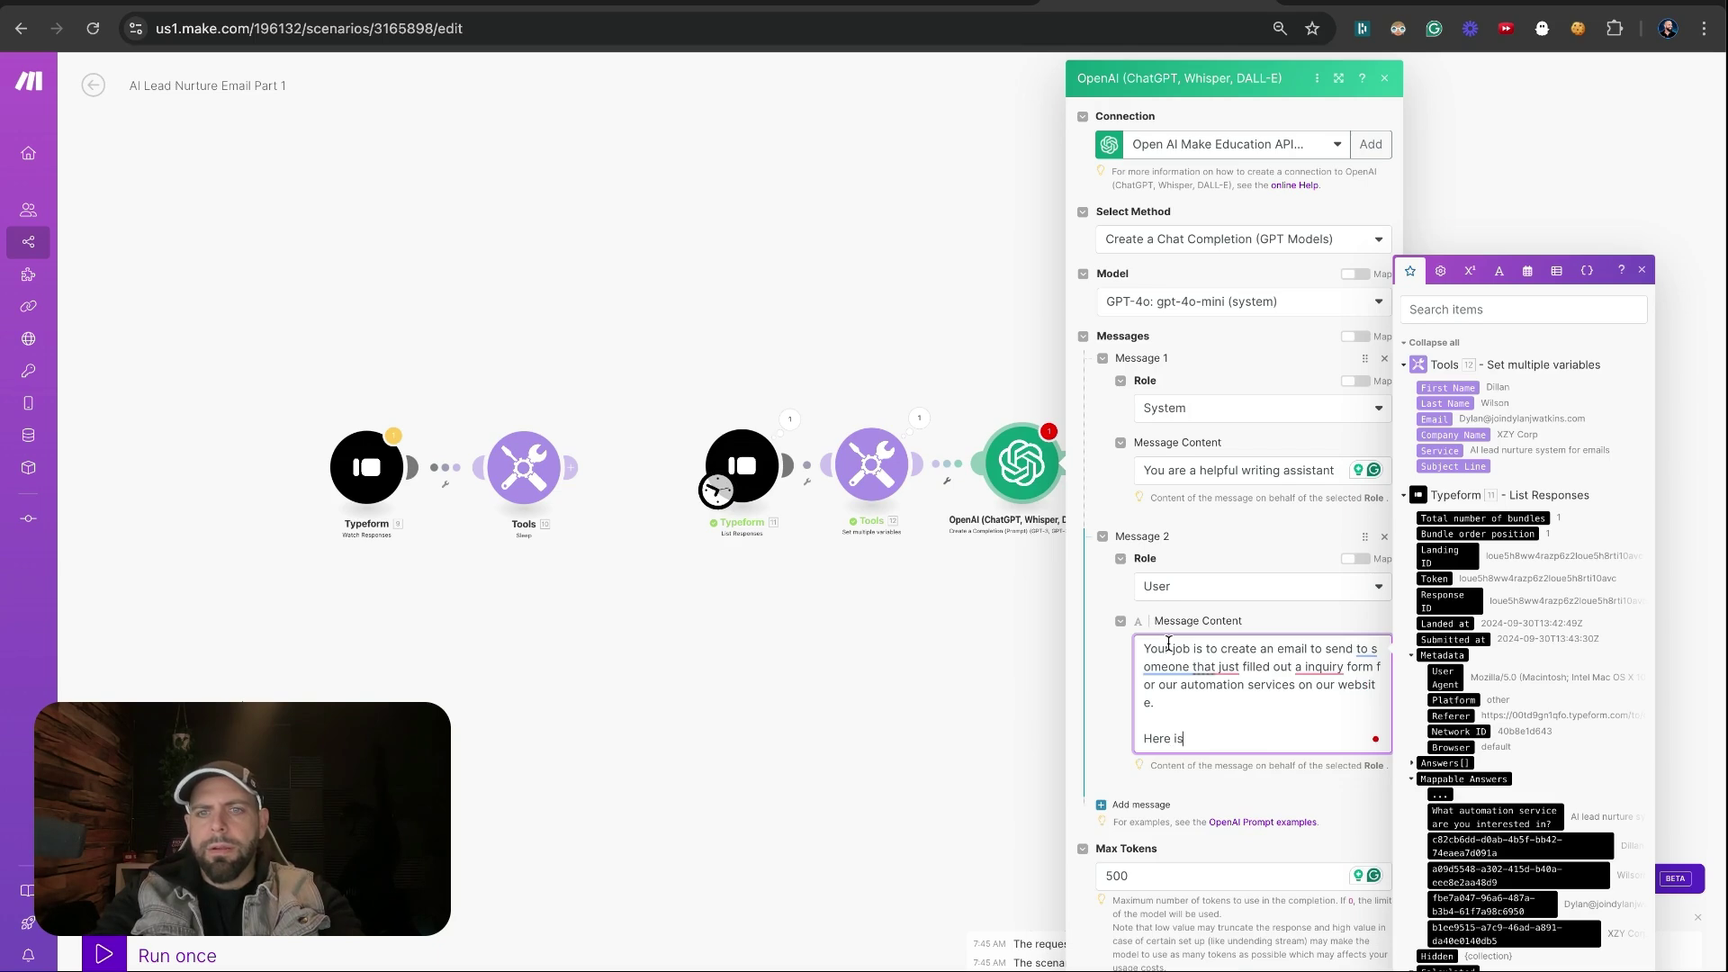
pyautogui.write(' the inform')
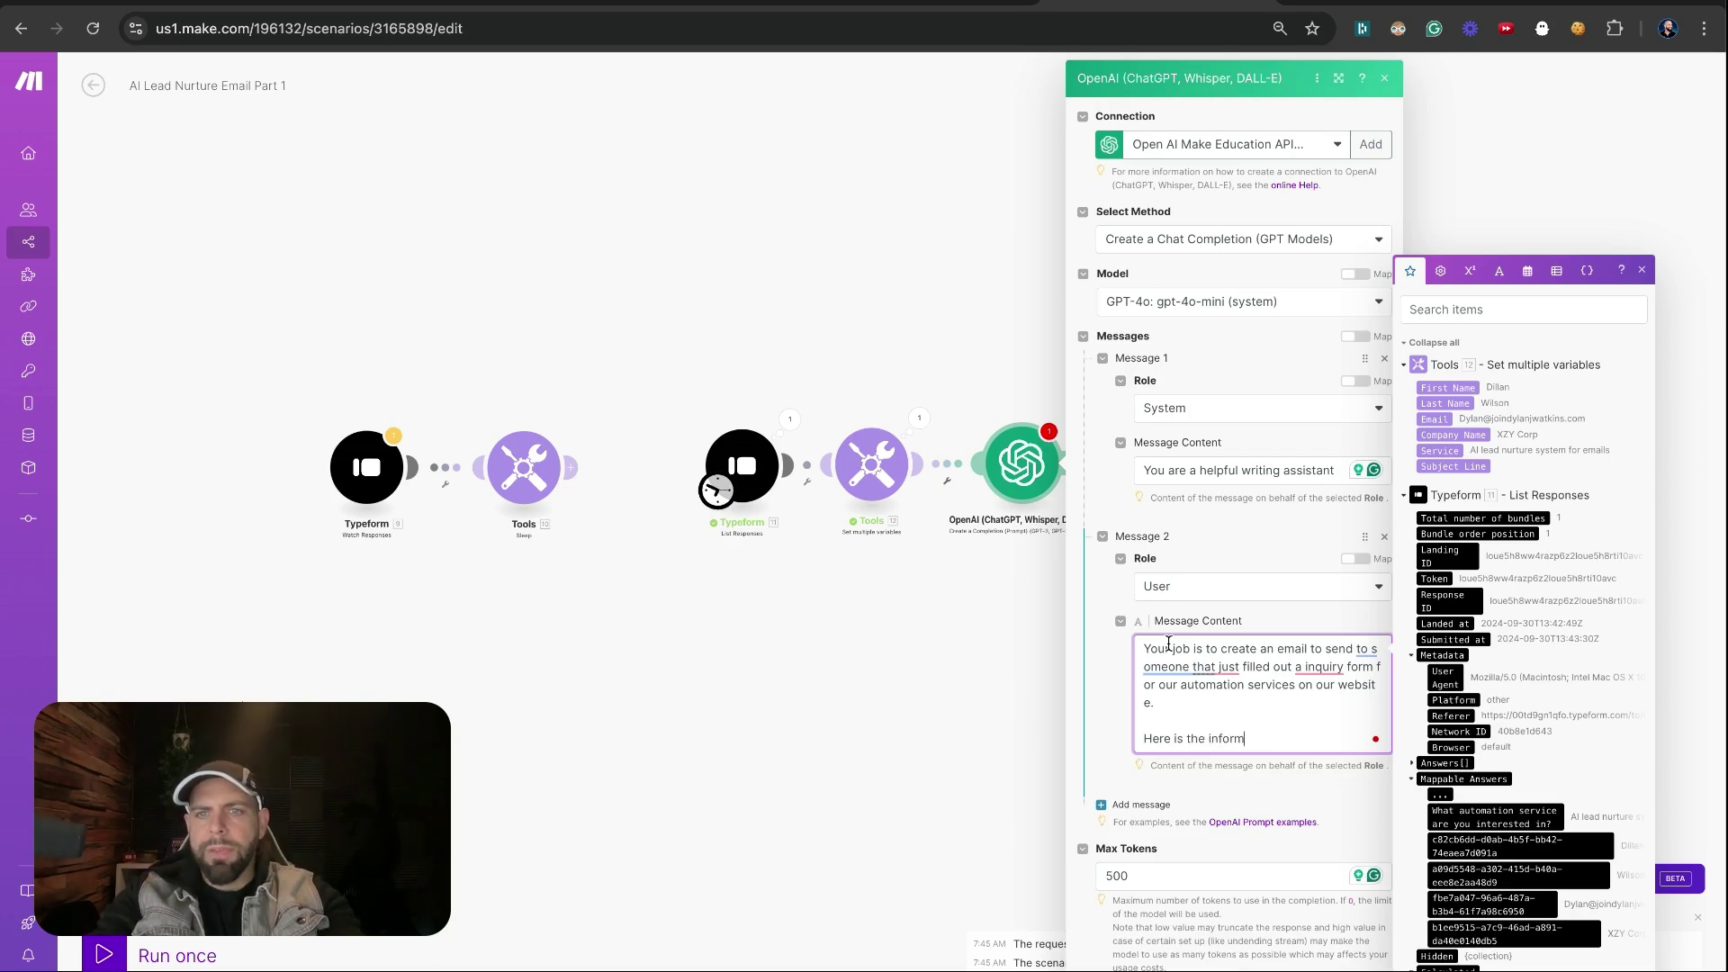
pyautogui.write('ation they prov')
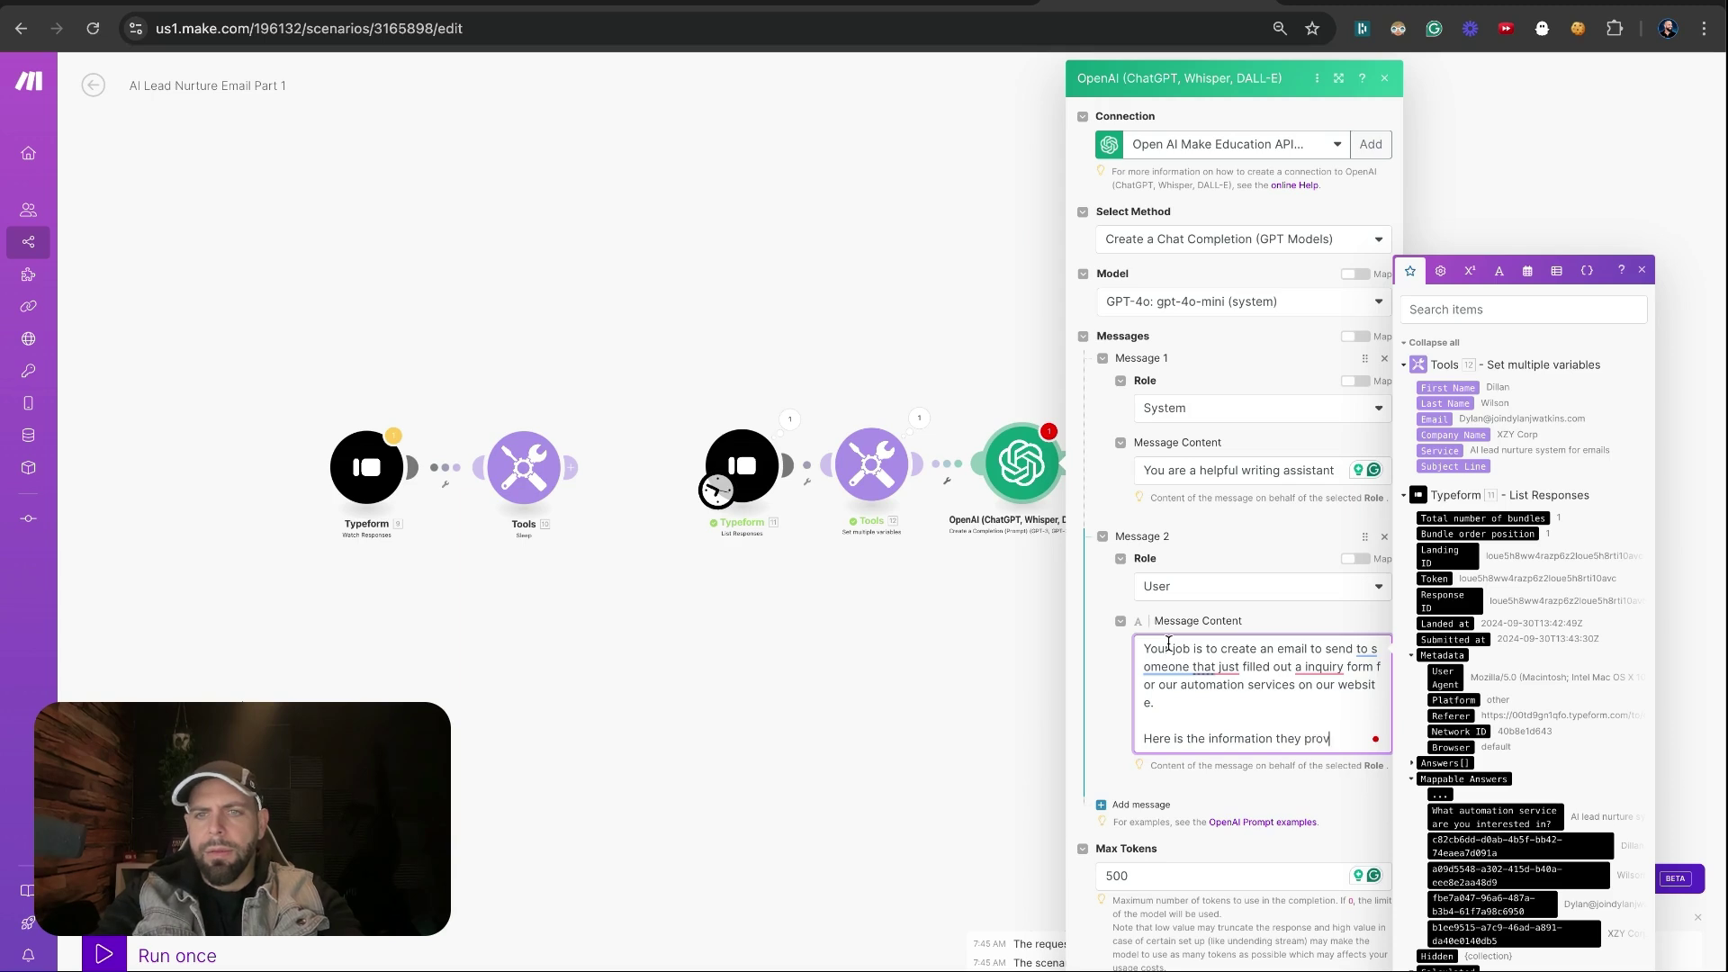
pyautogui.write('ided us')
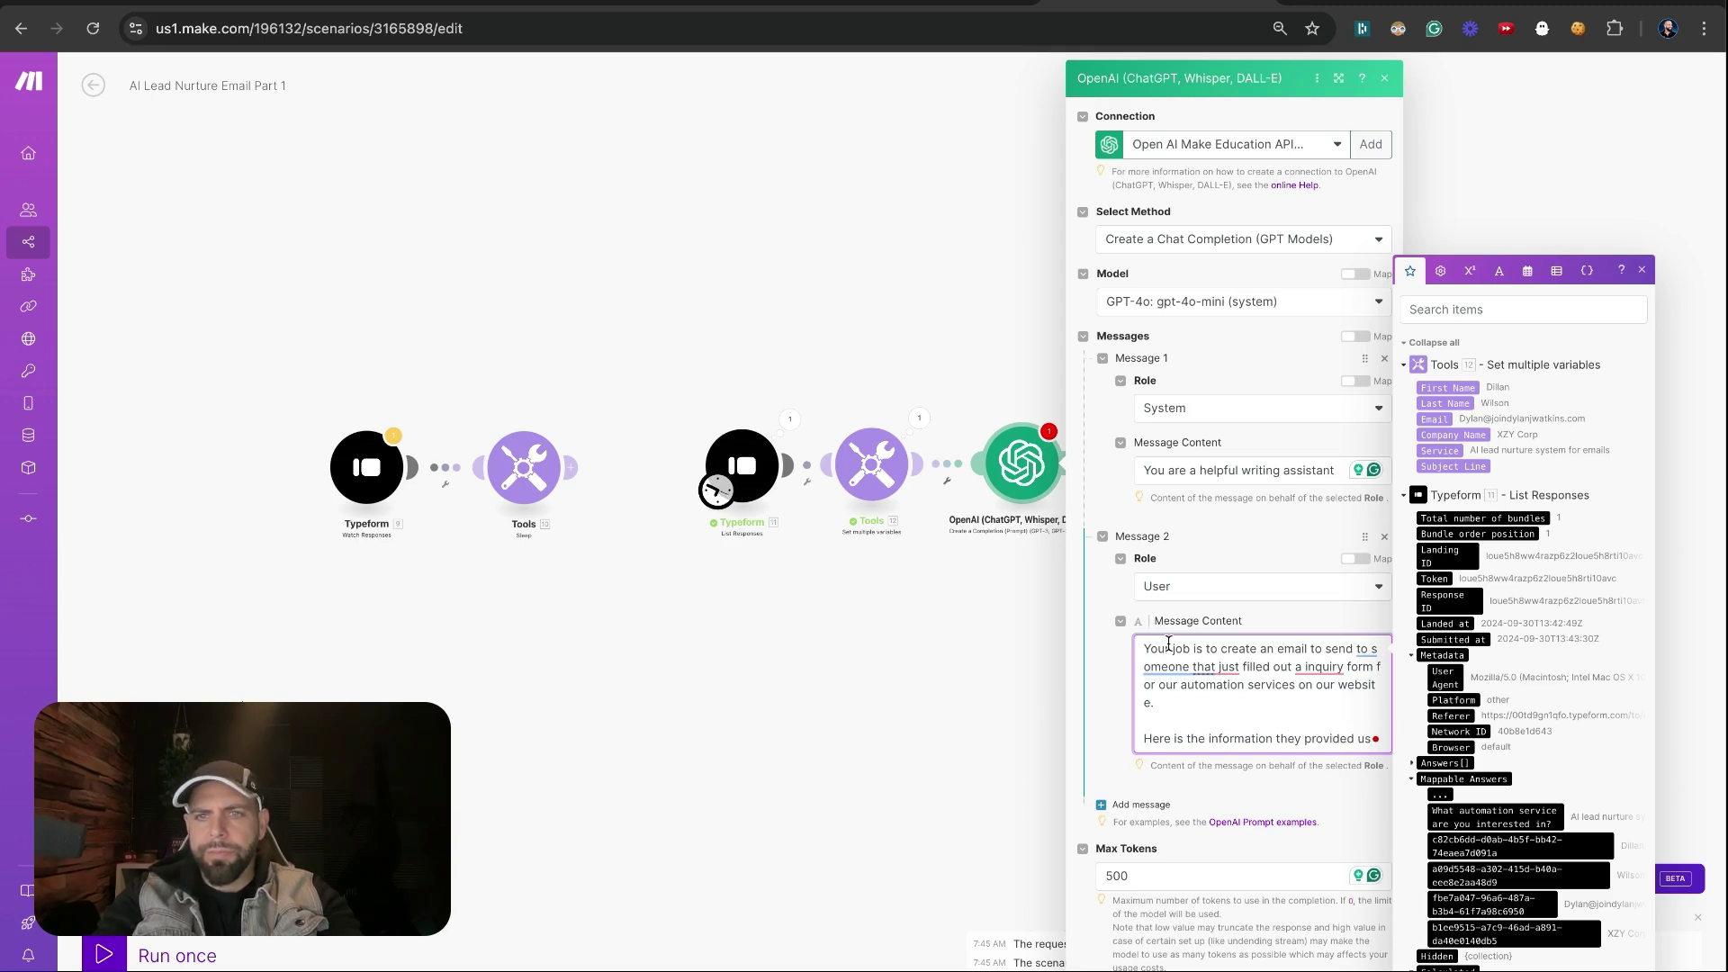
pyautogui.write('.')
pyautogui.press('Return')
pyautogui.press('Return')
# Type 'First Name:', 'Last Name:', 'Email:', 'Company:' and 'Service' on separate lines of the user message
pyautogui.write('First ')
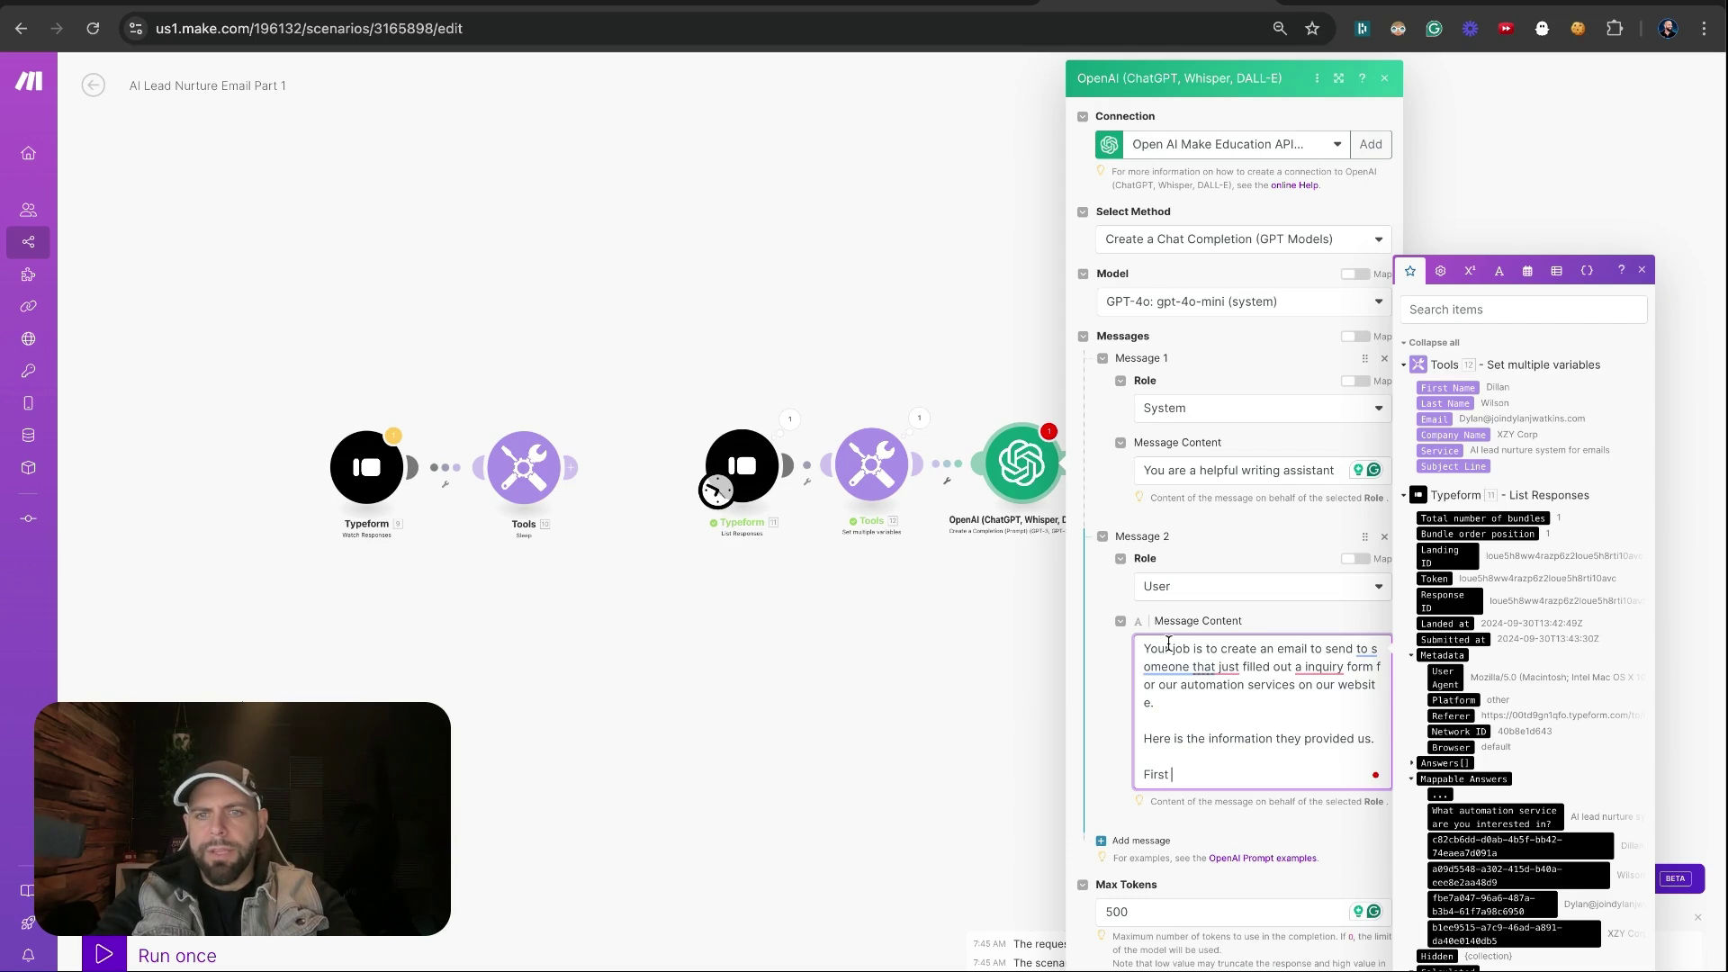
pyautogui.write('Name:')
pyautogui.press('Return')
pyautogui.write('Last Name:')
pyautogui.press('Return')
pyautogui.write('Email')
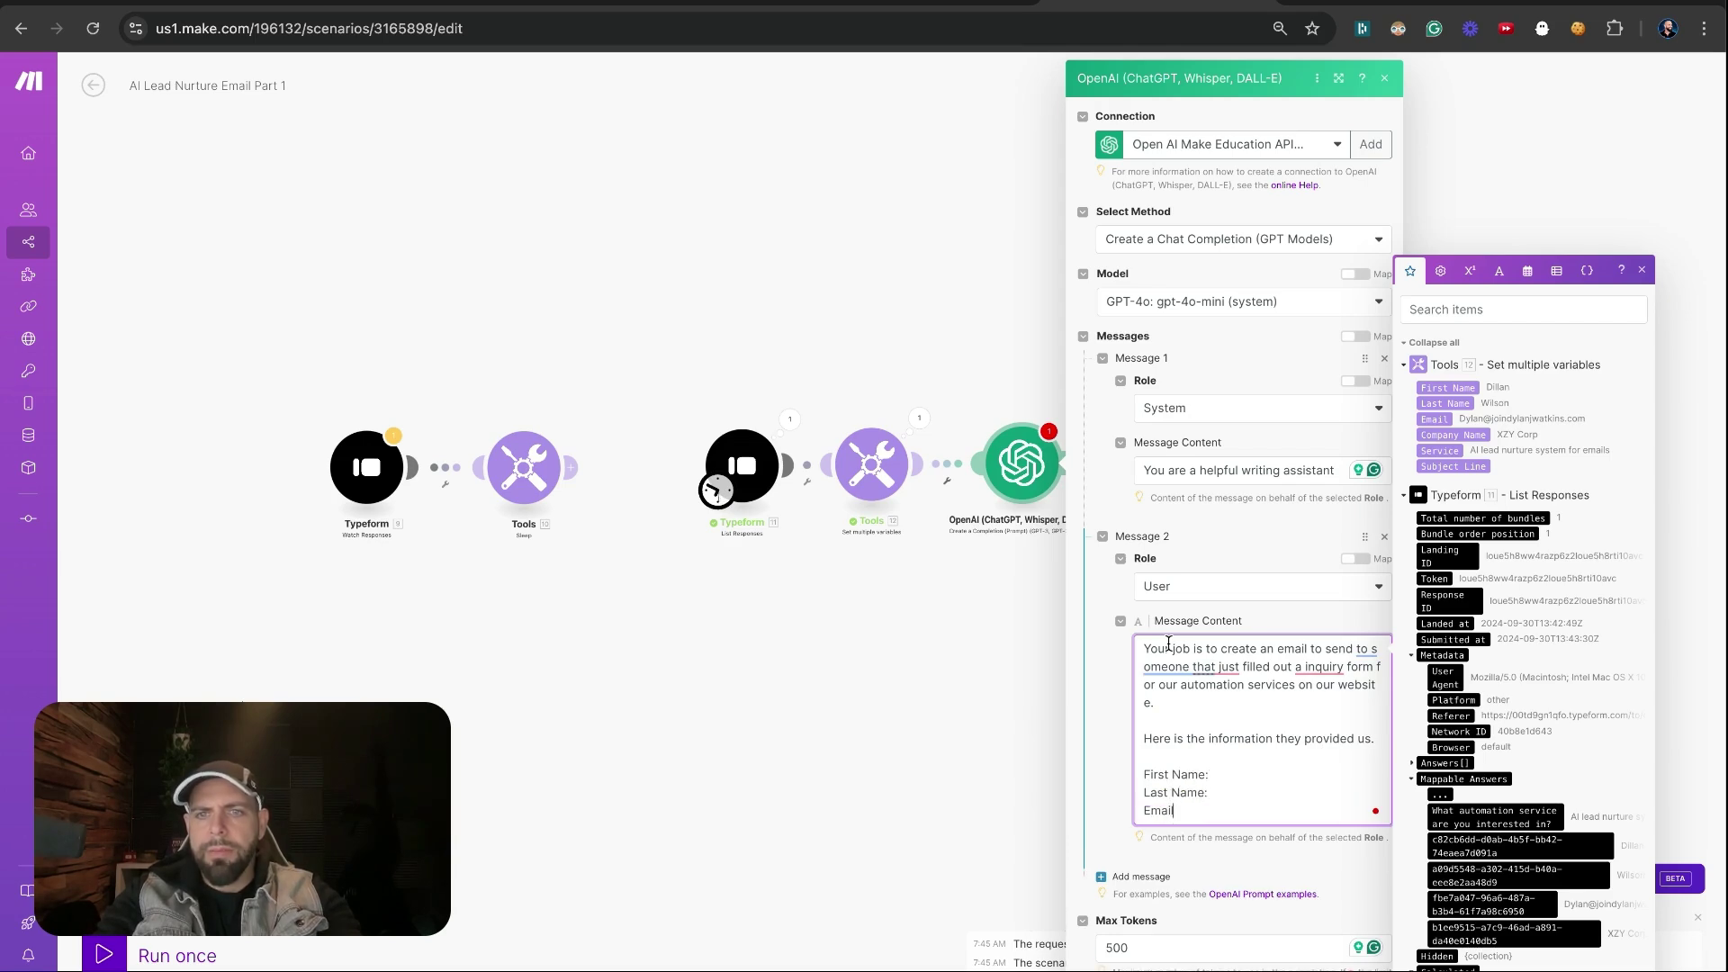
pyautogui.write(':')
pyautogui.press('Return')
pyautogui.write('Company:')
pyautogui.press('Return')
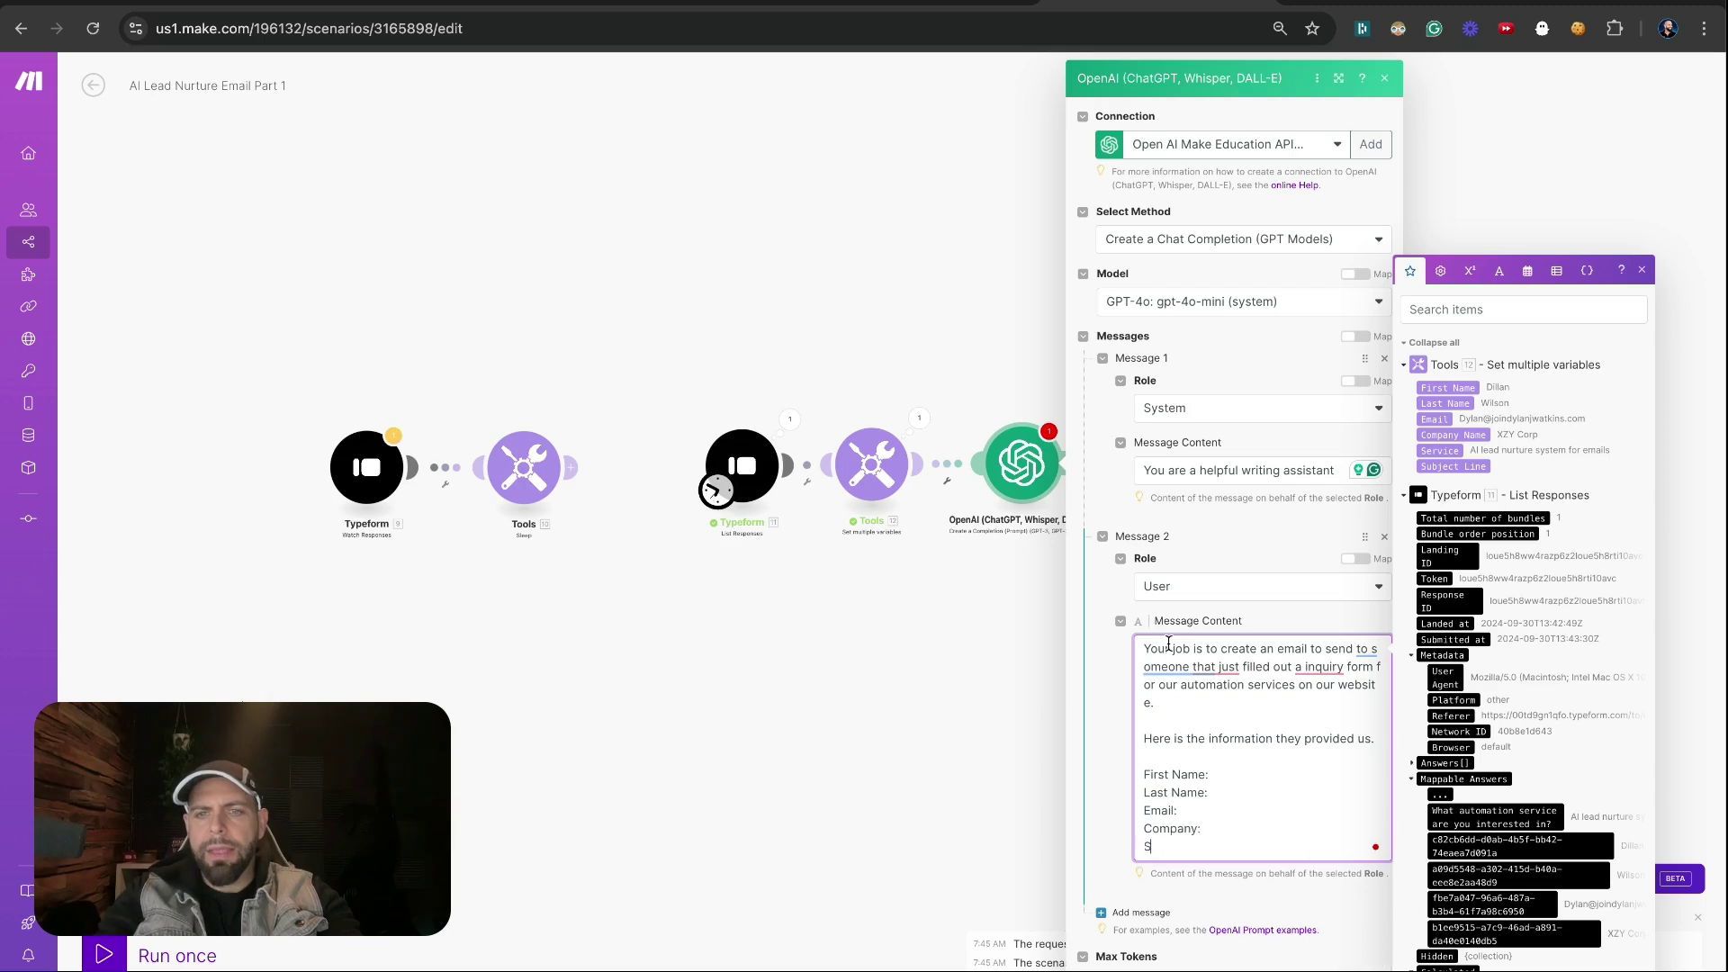
pyautogui.write('Service:')
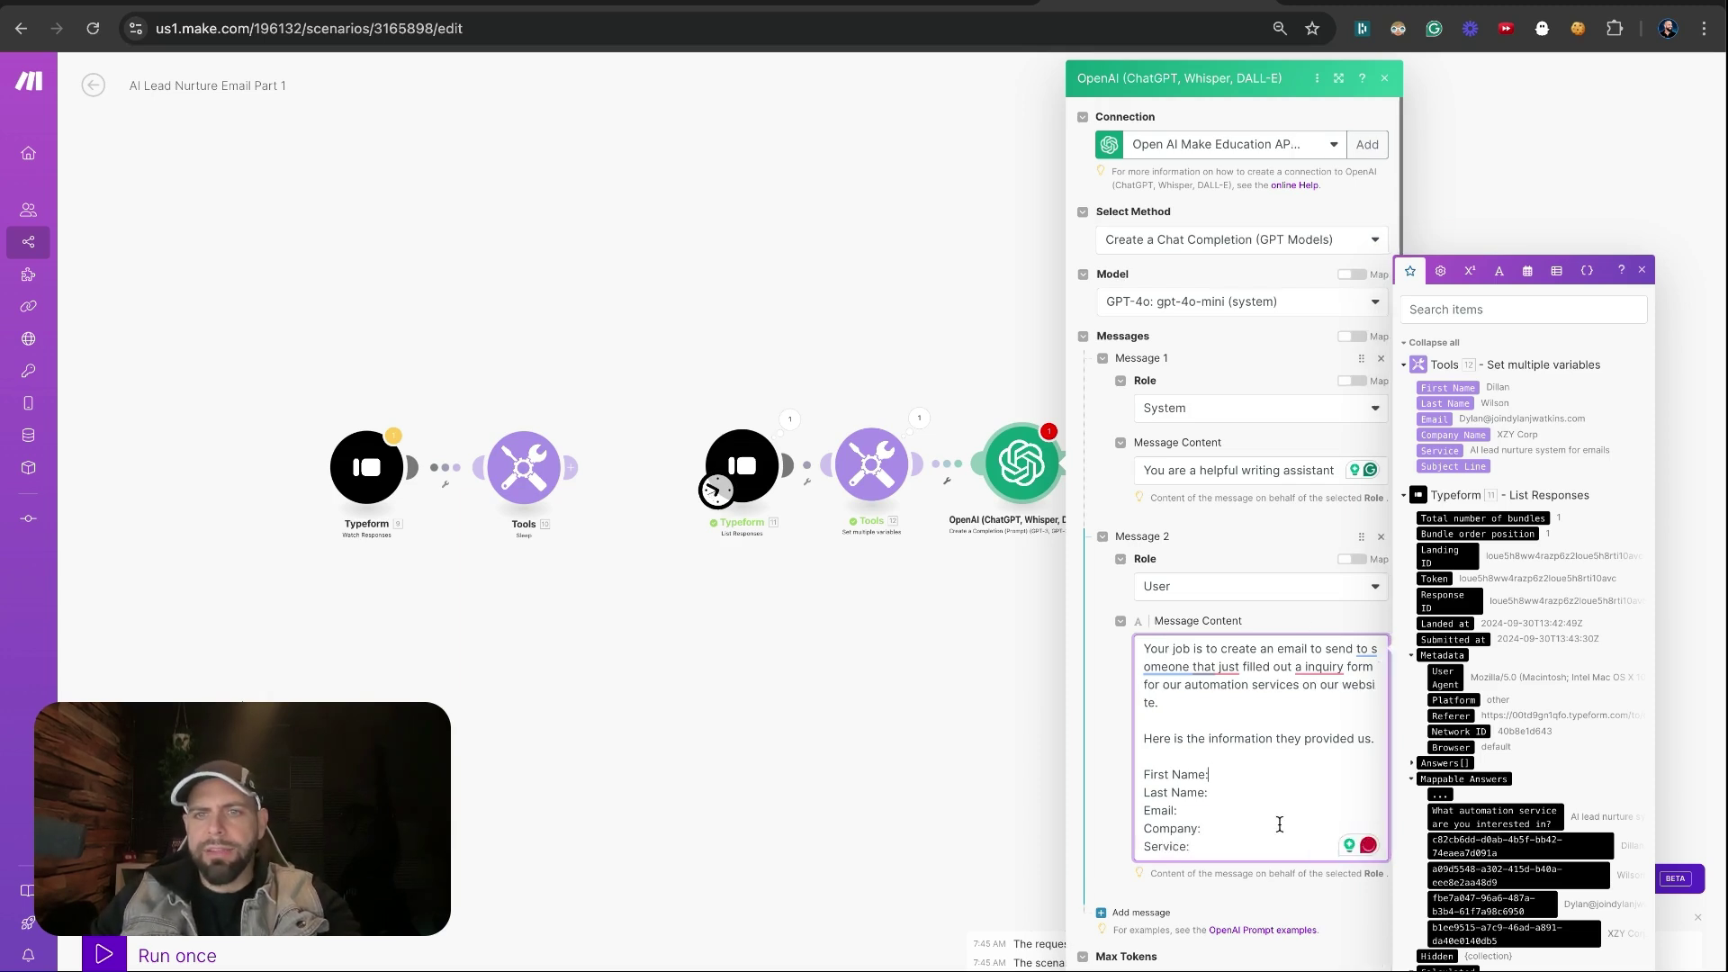
# Map the First Name, Last Name, Email, Company Name and Service variables after their matching labels
pyautogui.click(1447, 387)
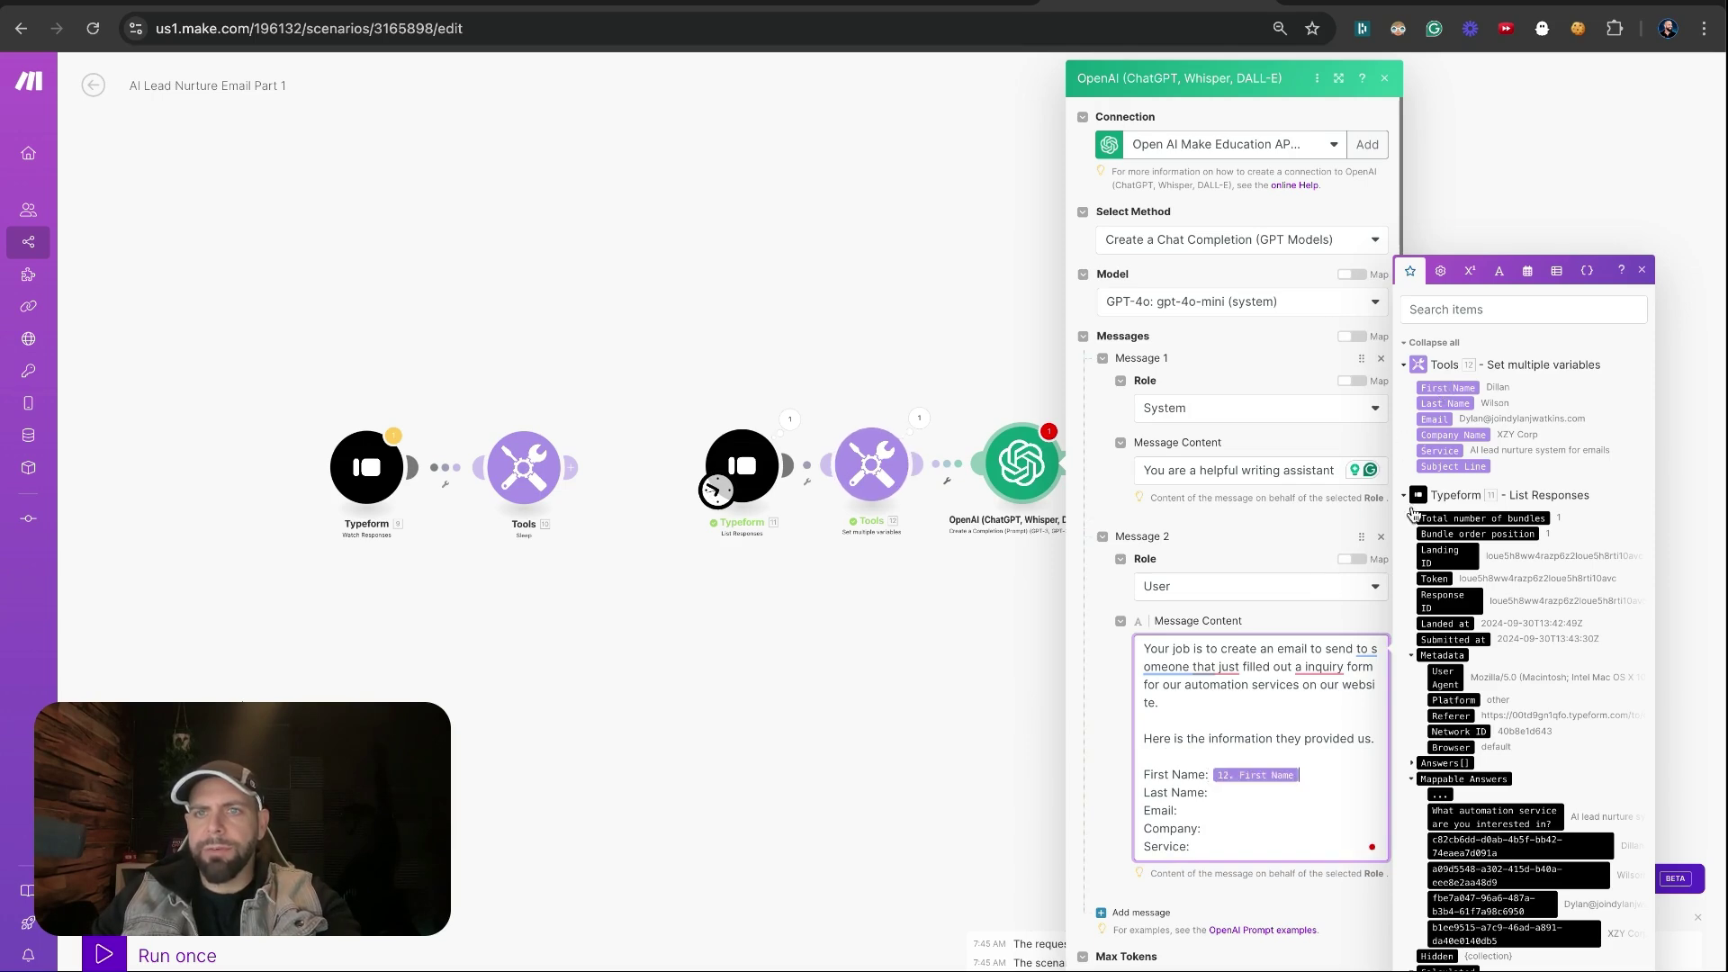
pyautogui.click(1444, 403)
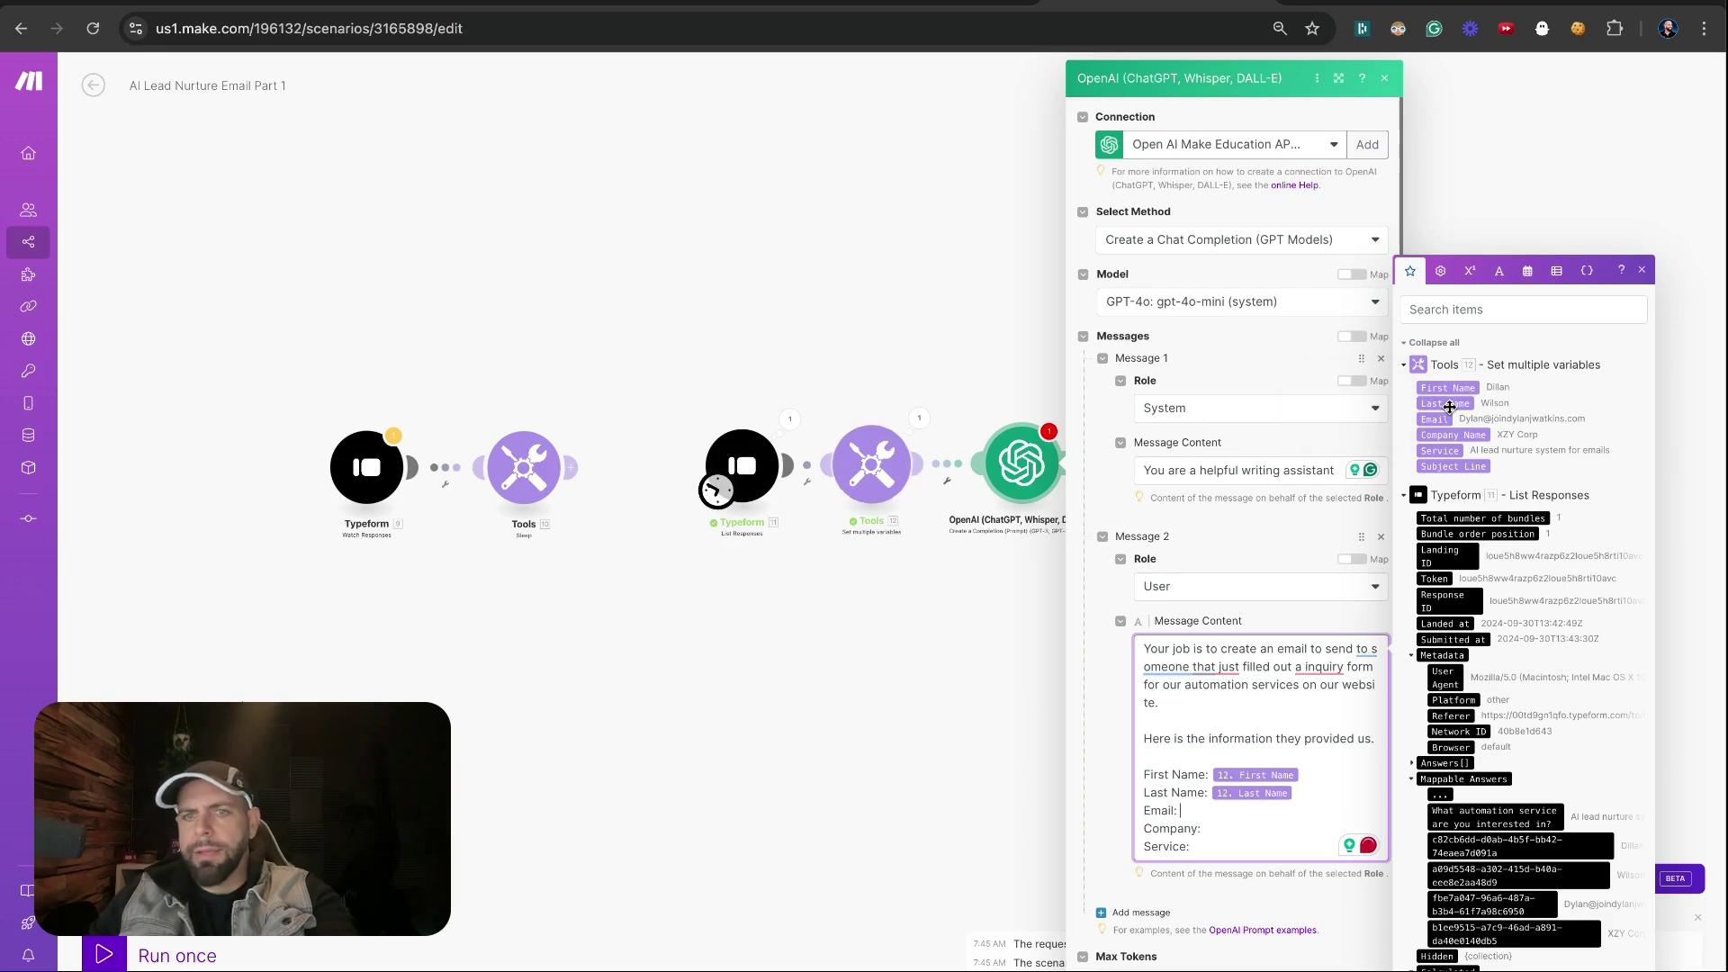
pyautogui.click(1436, 418)
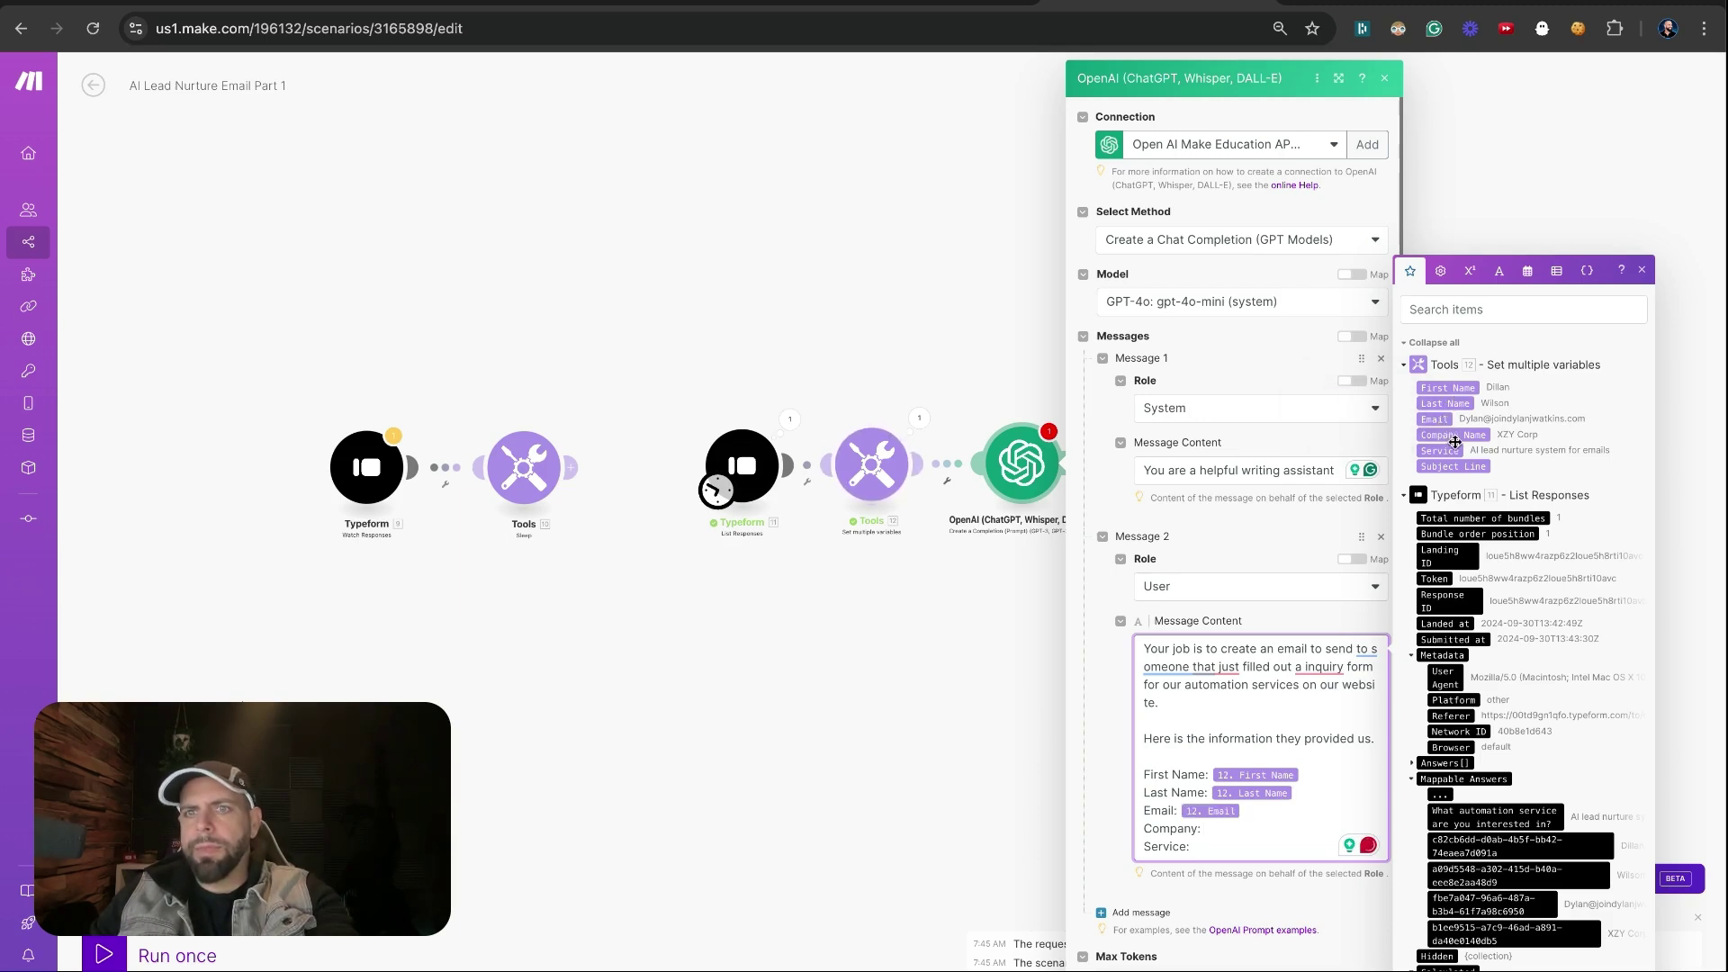
pyautogui.click(1455, 437)
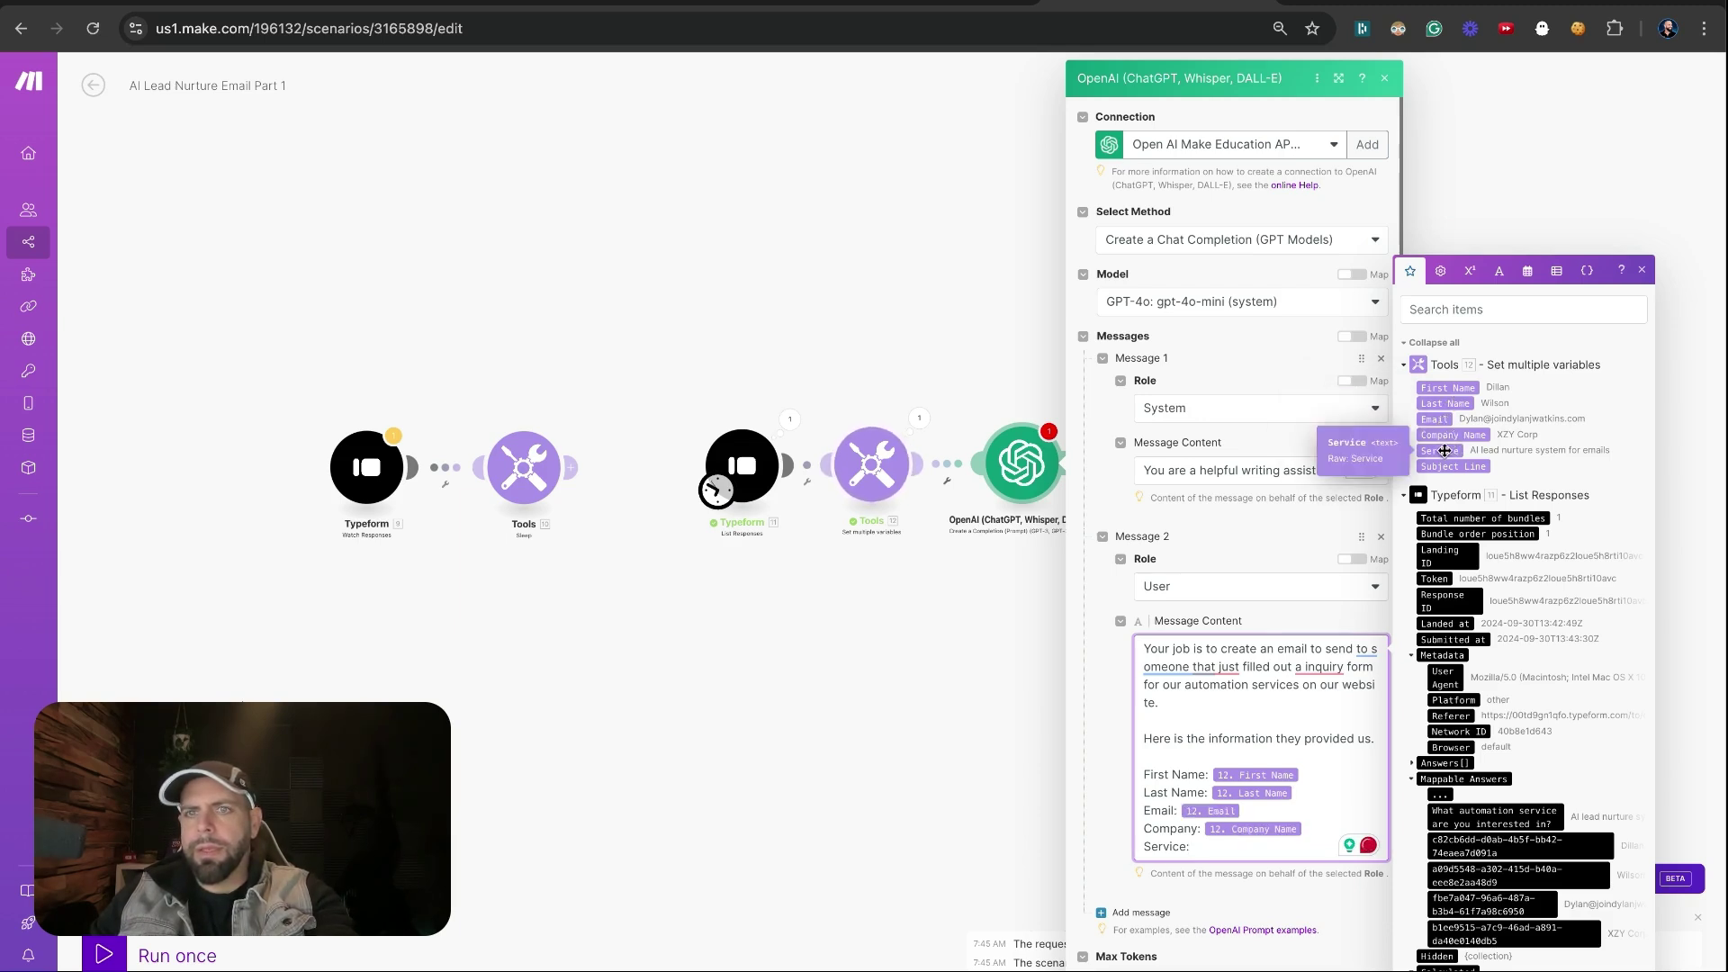
pyautogui.click(1443, 451)
pyautogui.press('Return')
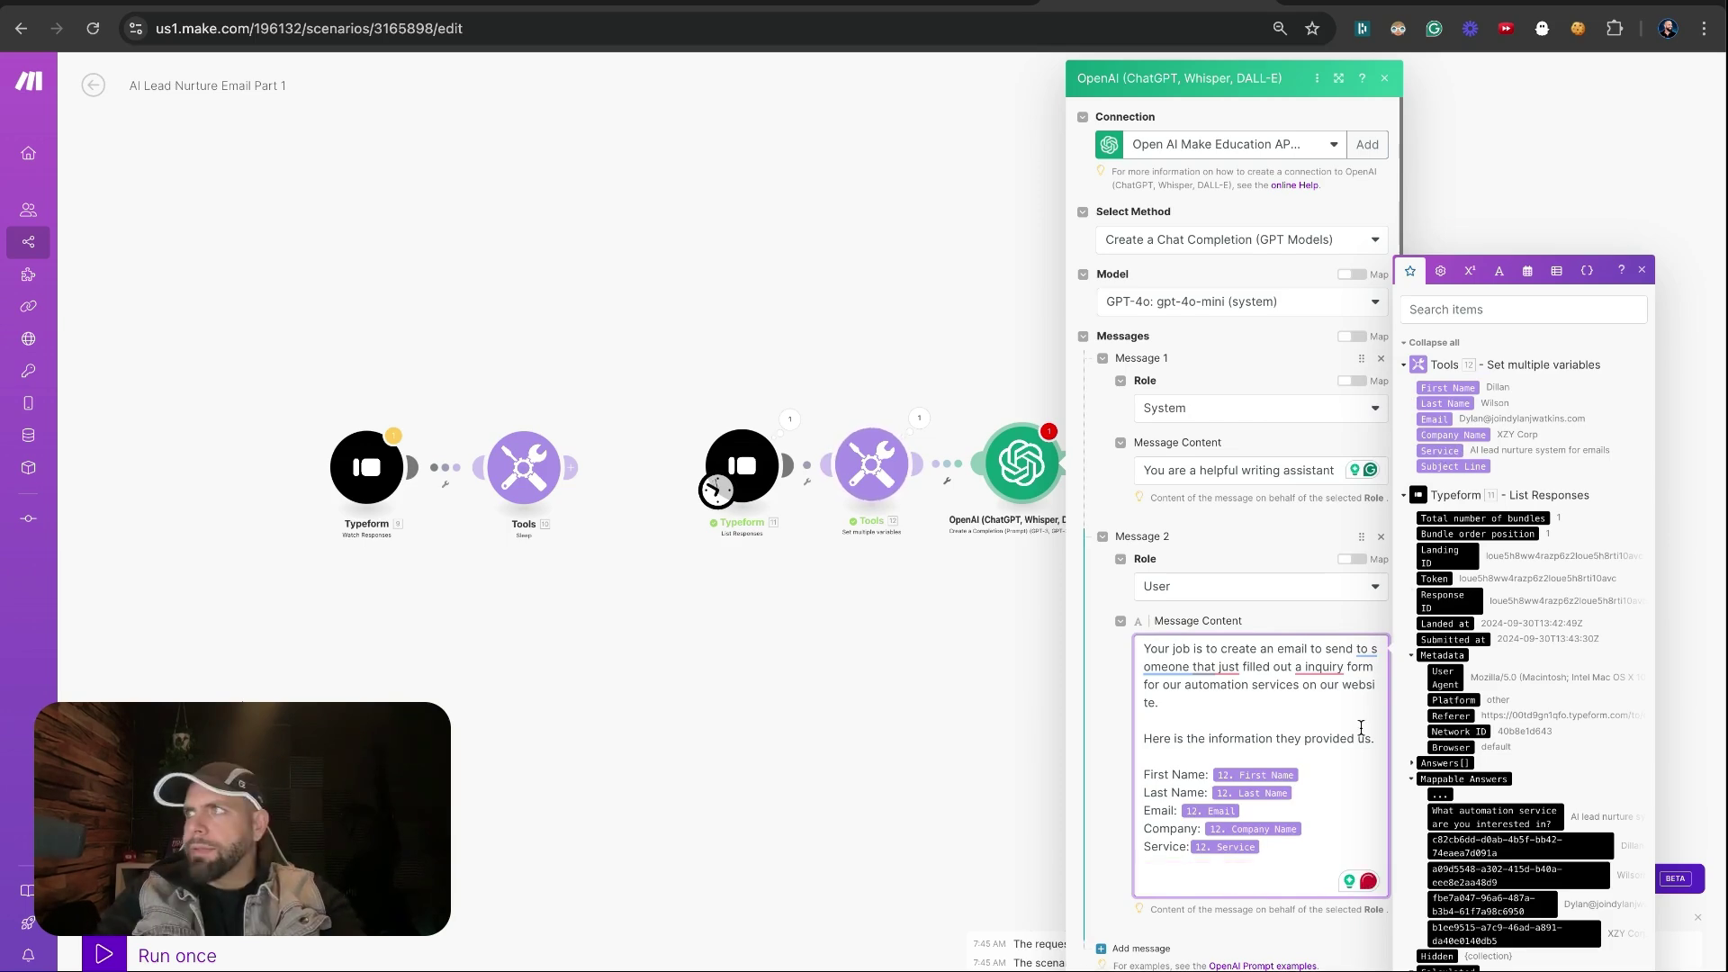
# Add a prompt line asking to acknowledge the requested service and ask the lead's reason
pyautogui.write('I want you')
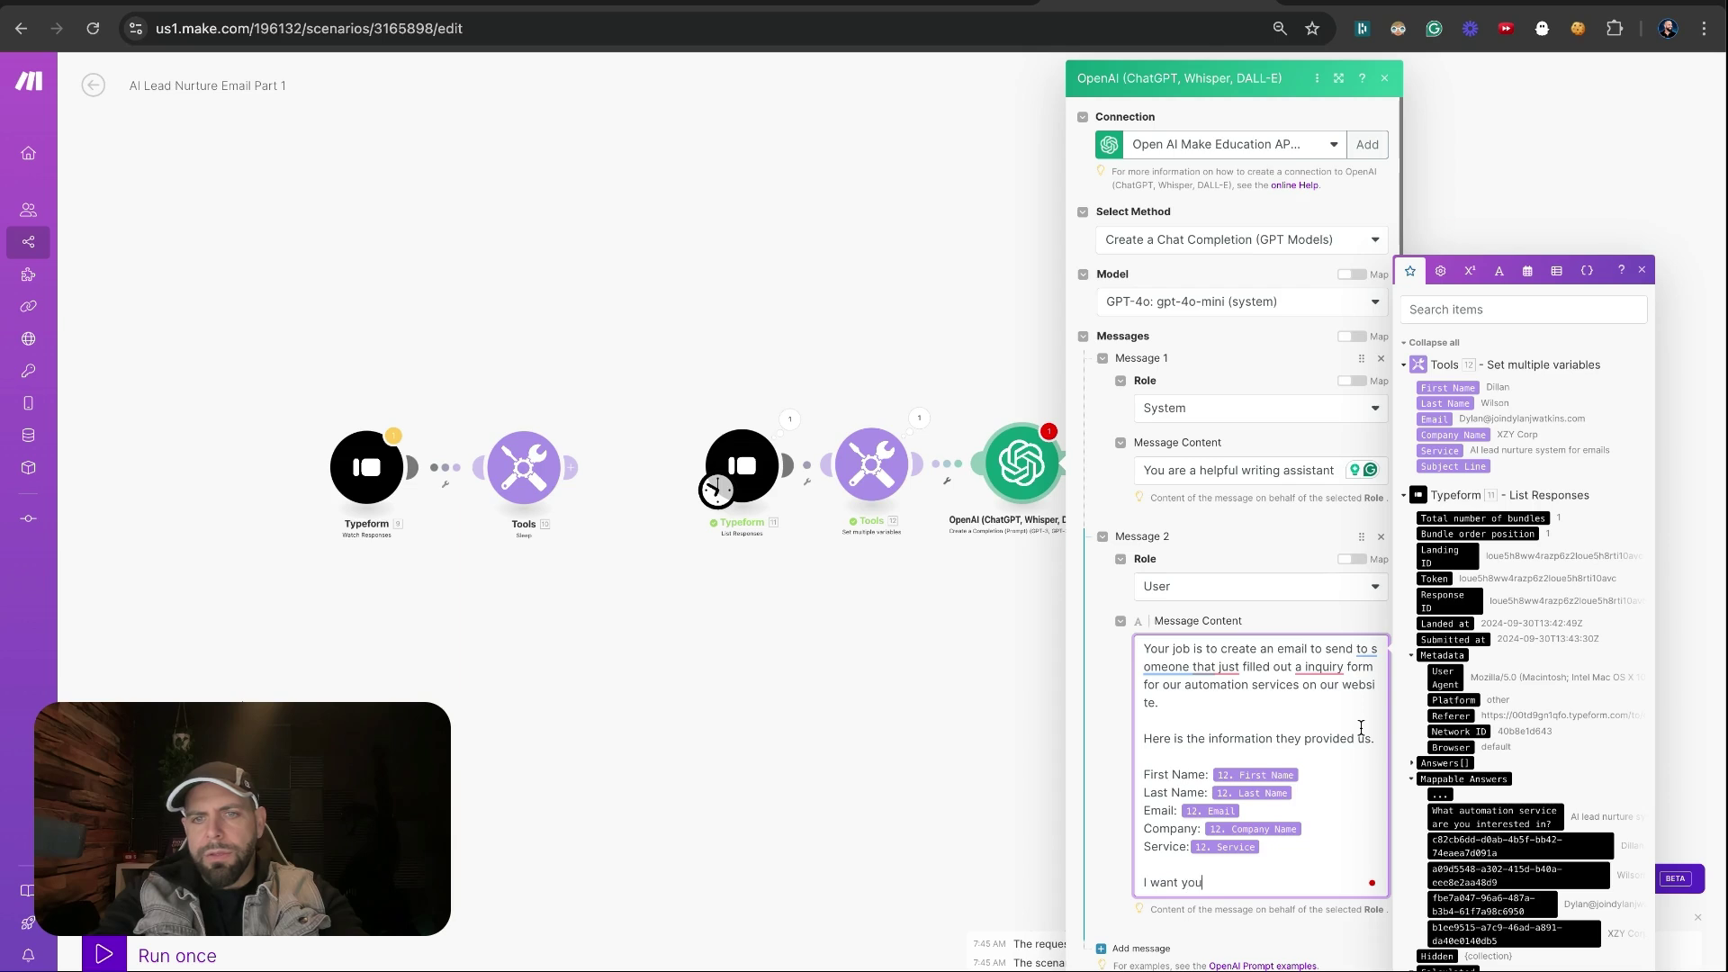
pyautogui.write(' to acknow')
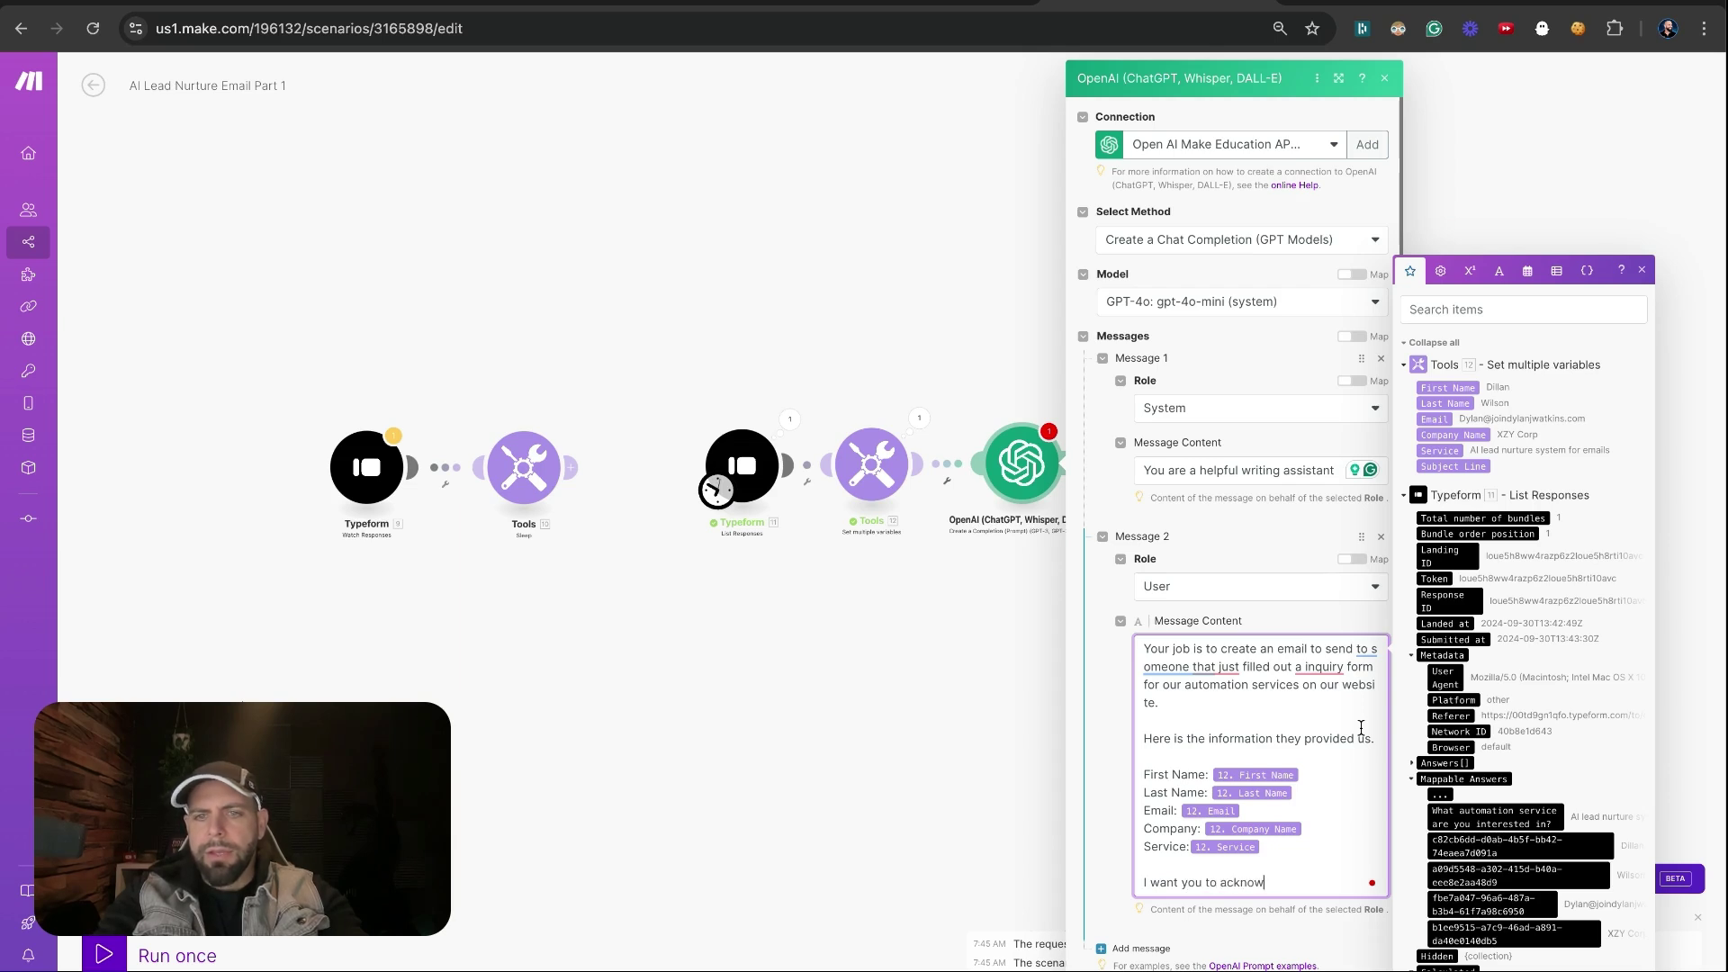
pyautogui.write('ledge the ')
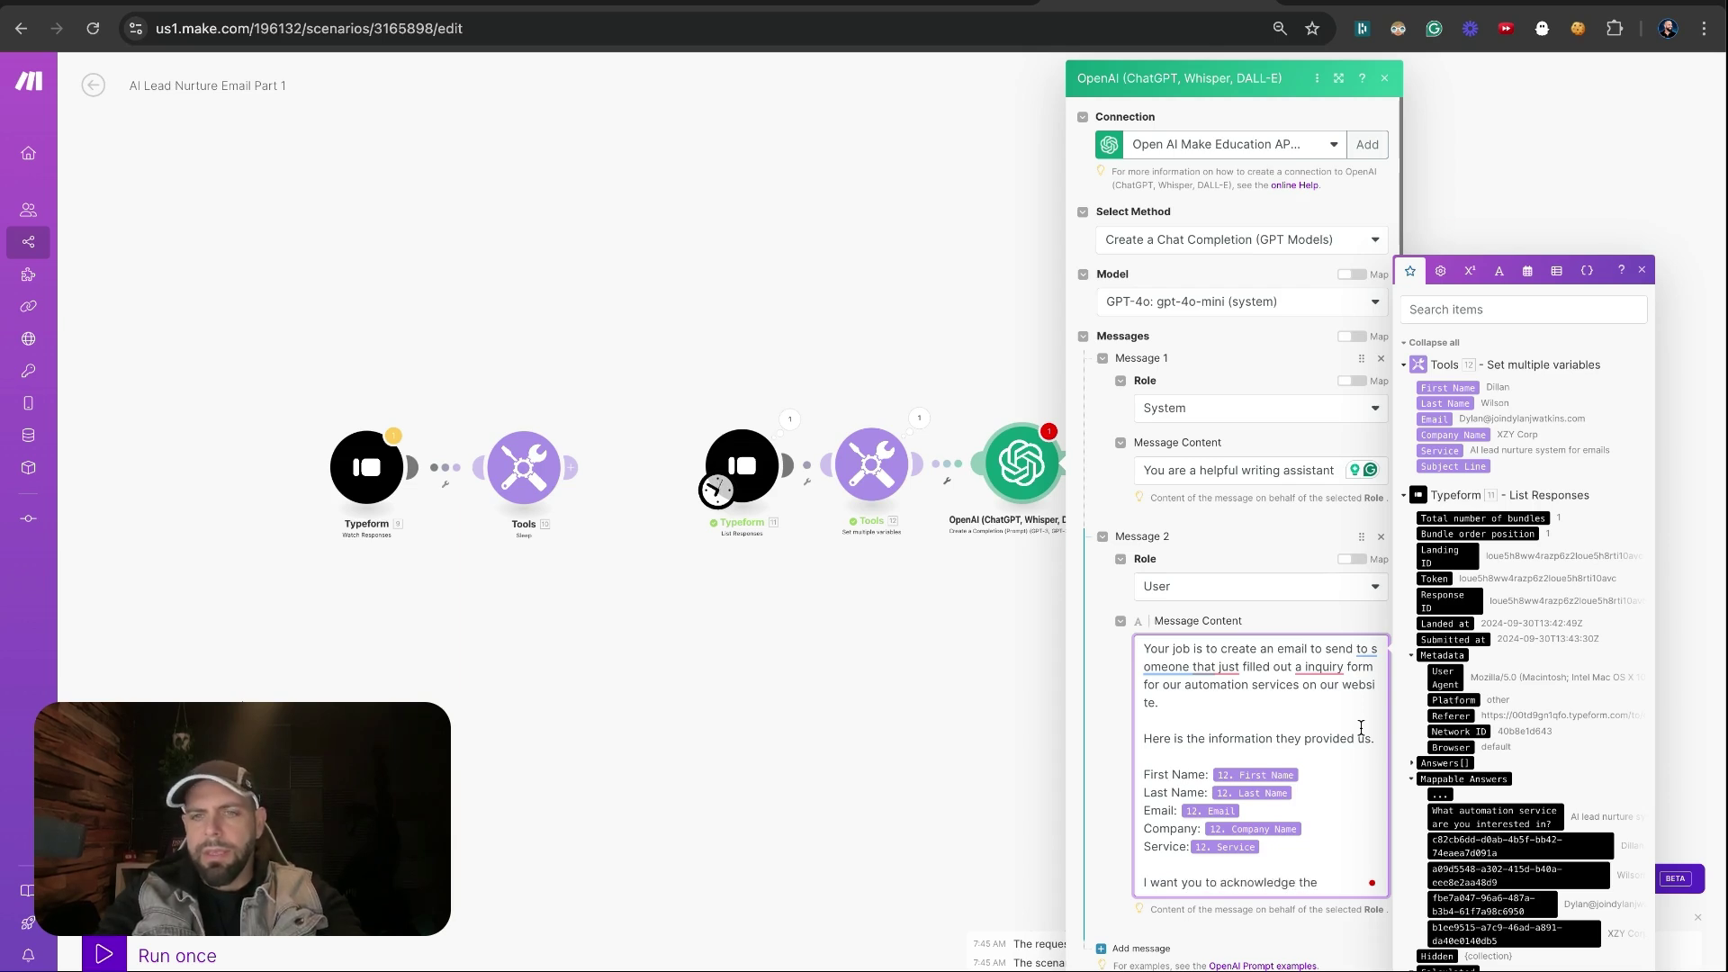
pyautogui.write('requested')
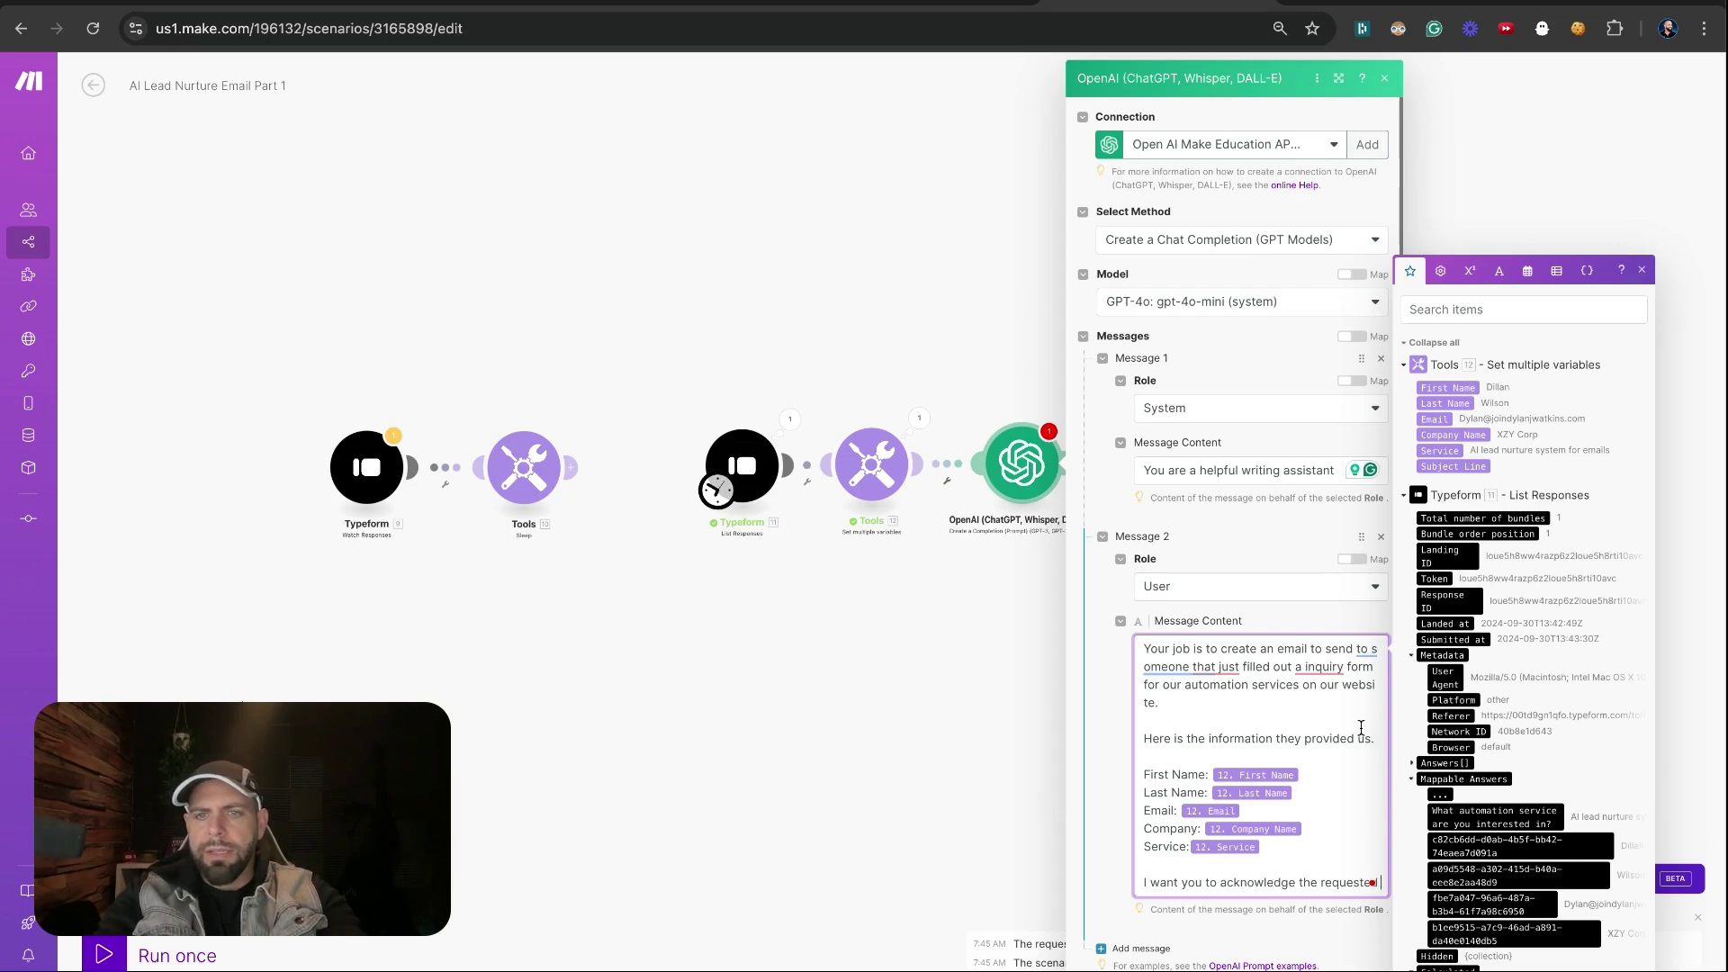
pyautogui.write(' service. and')
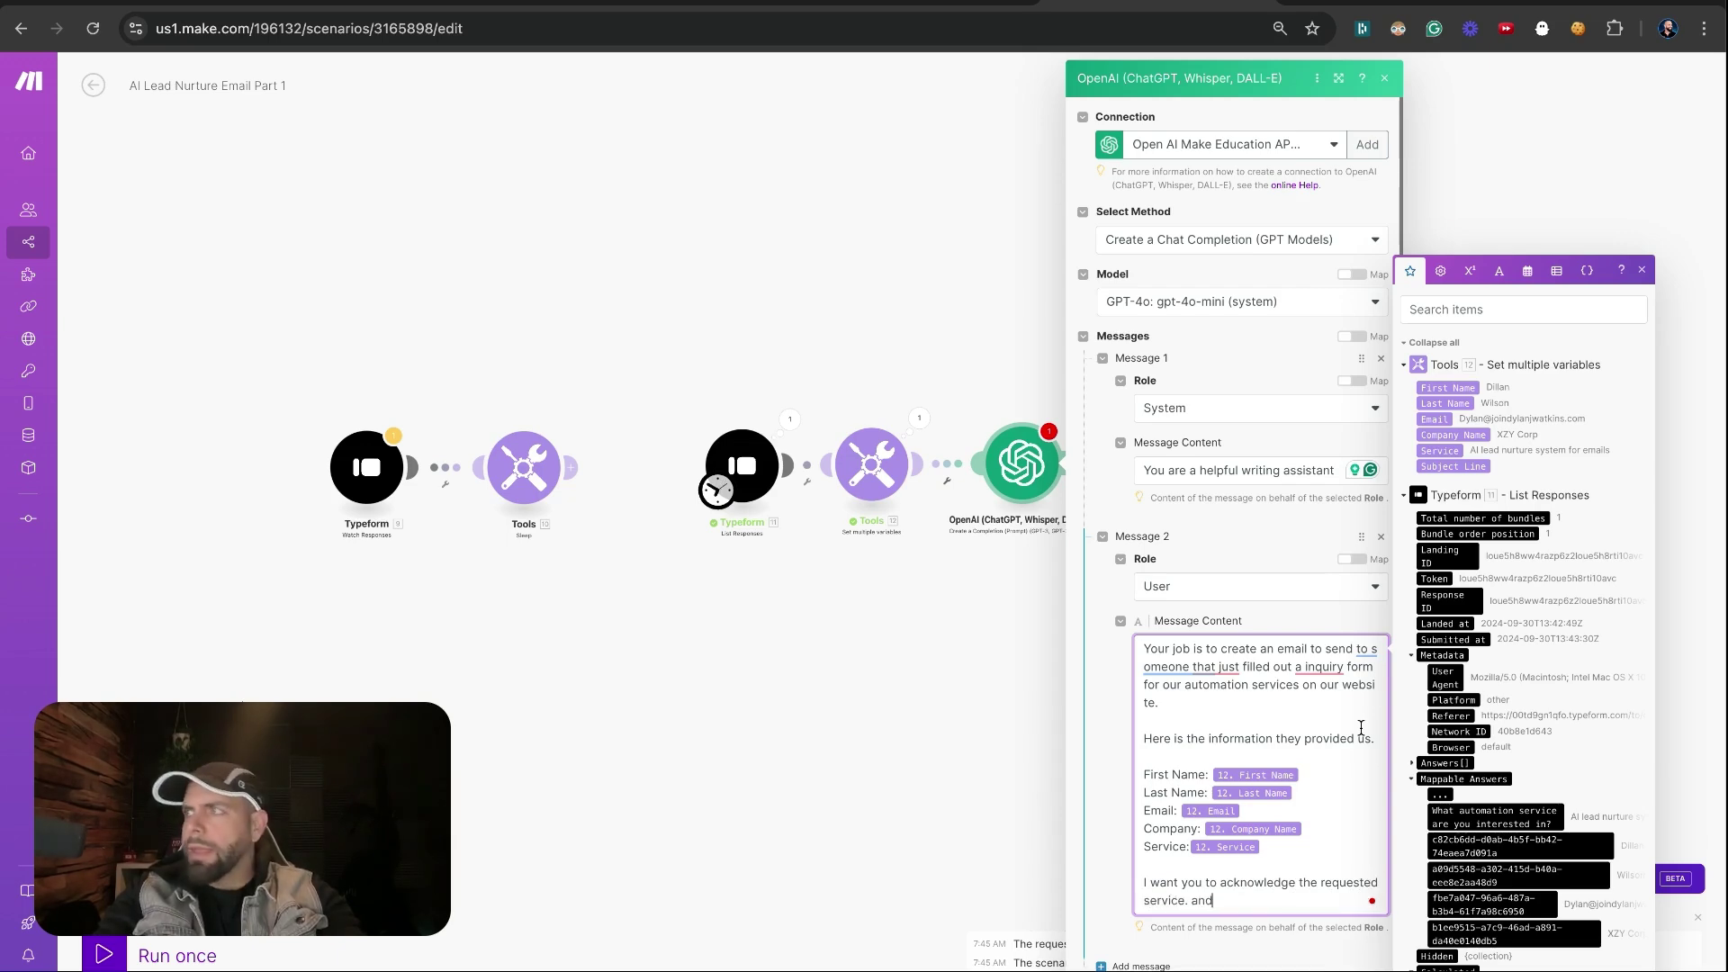
pyautogui.write(' ask them ')
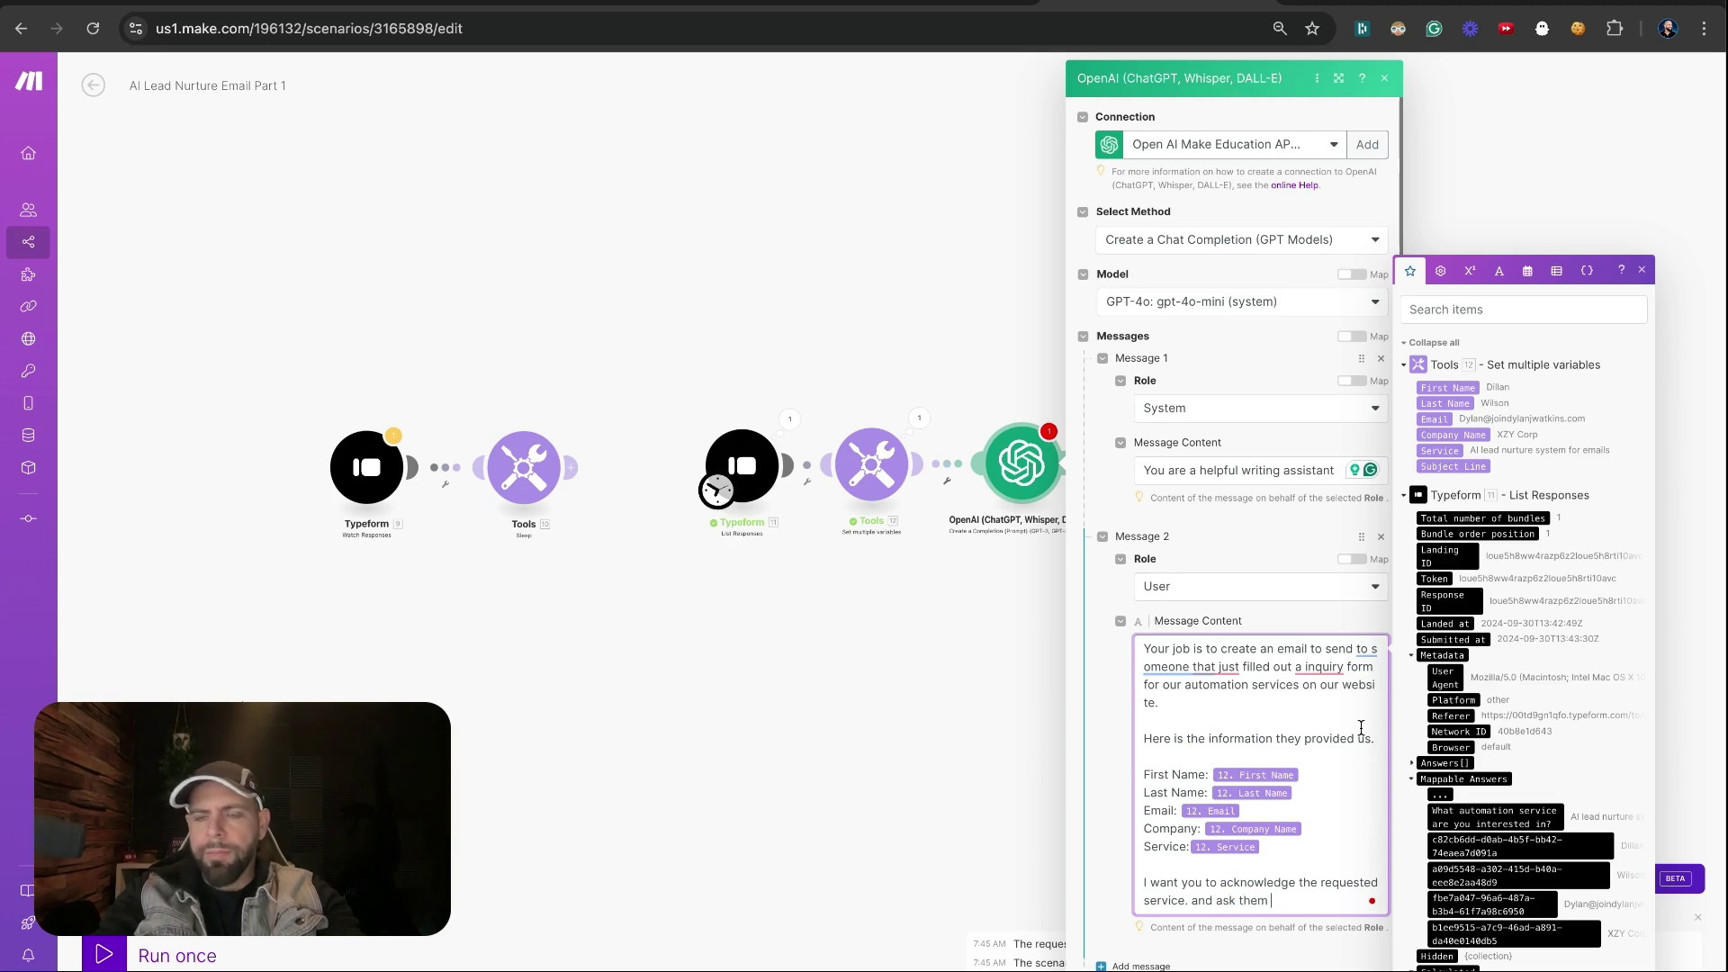
pyautogui.write('what is ')
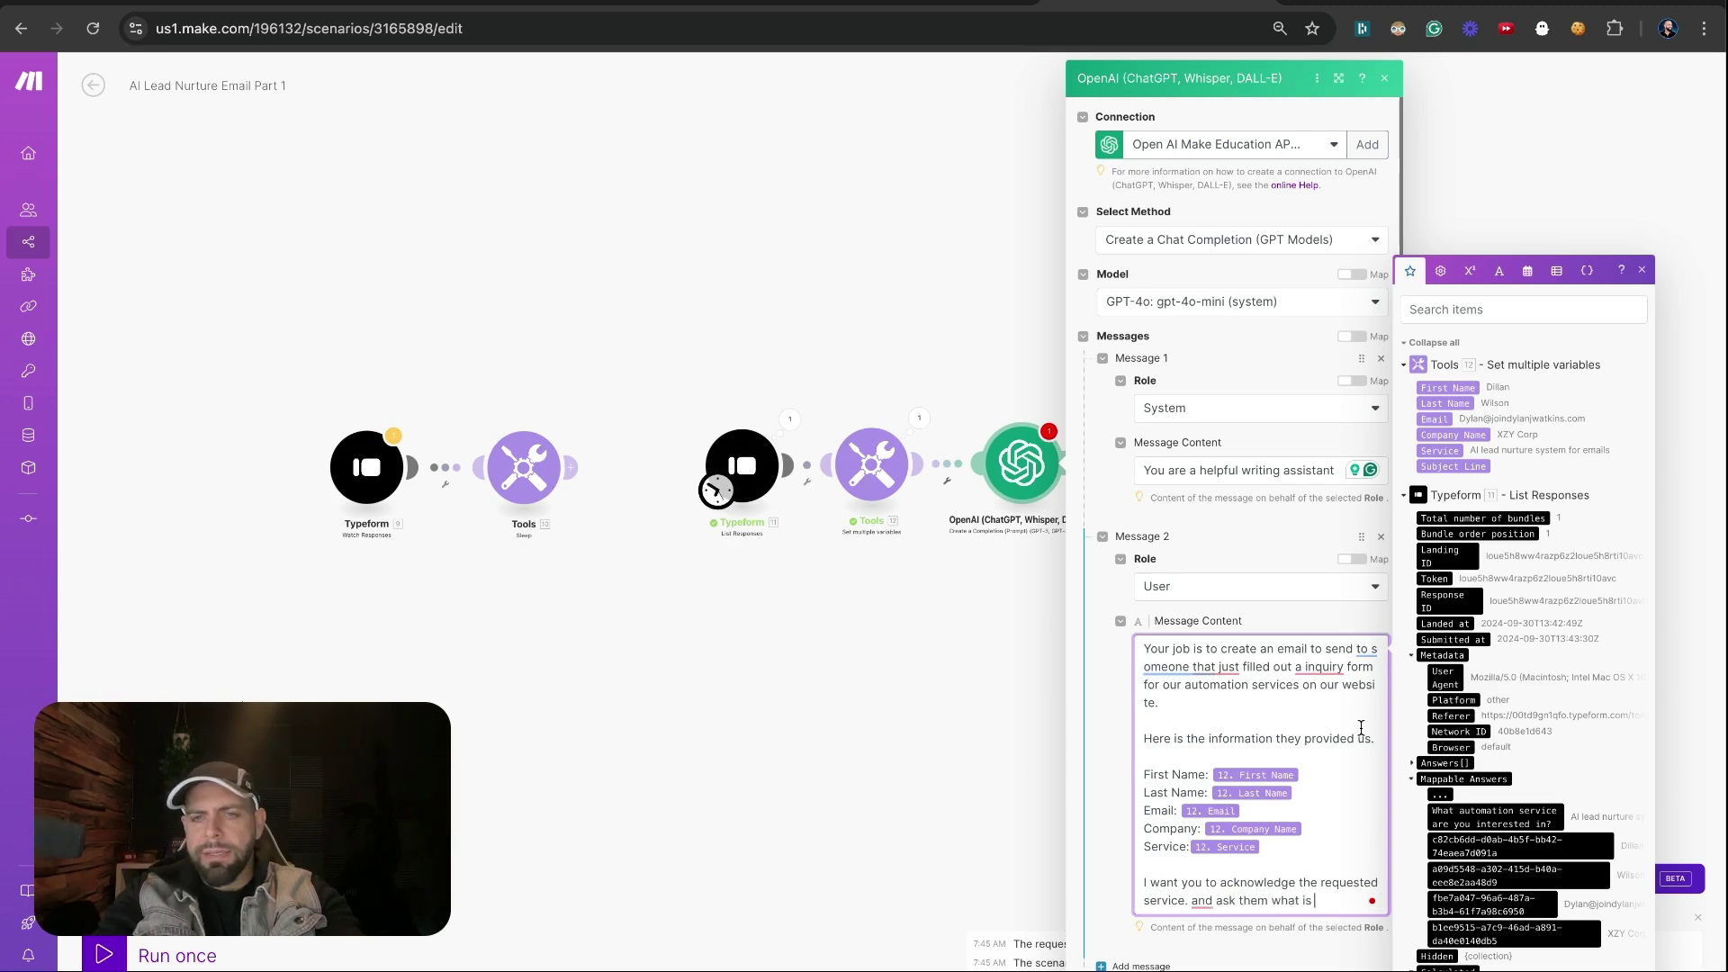
pyautogui.write('the reason they wa')
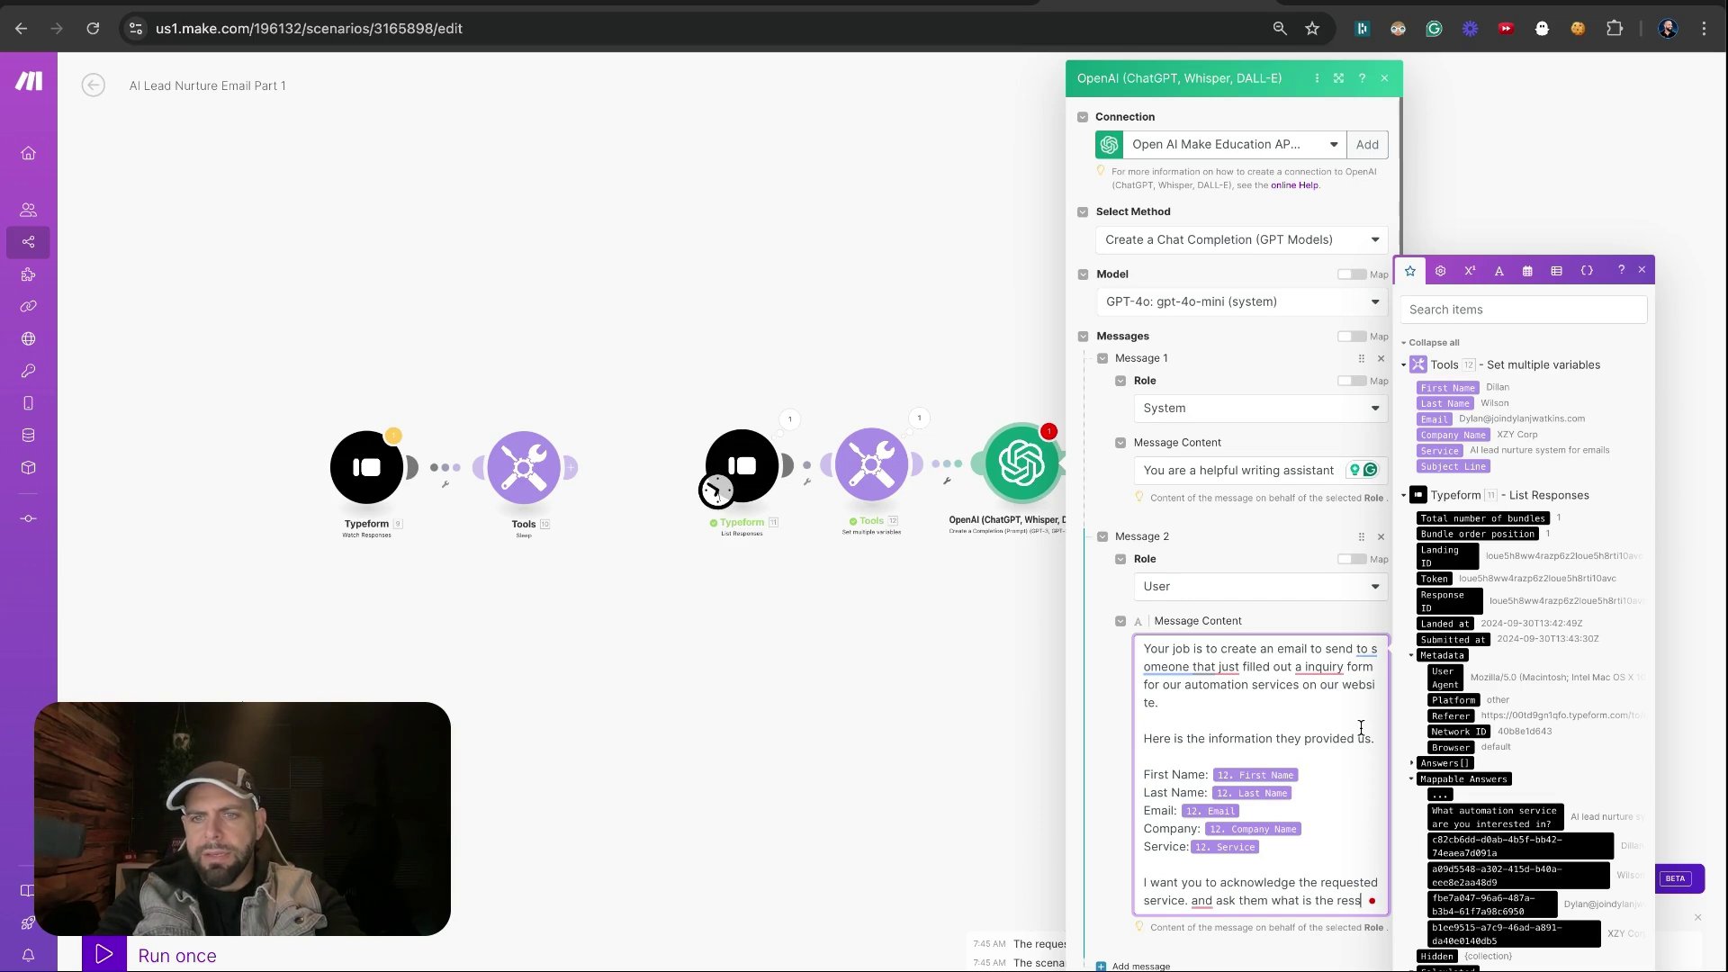
pyautogui.write('nt this ser')
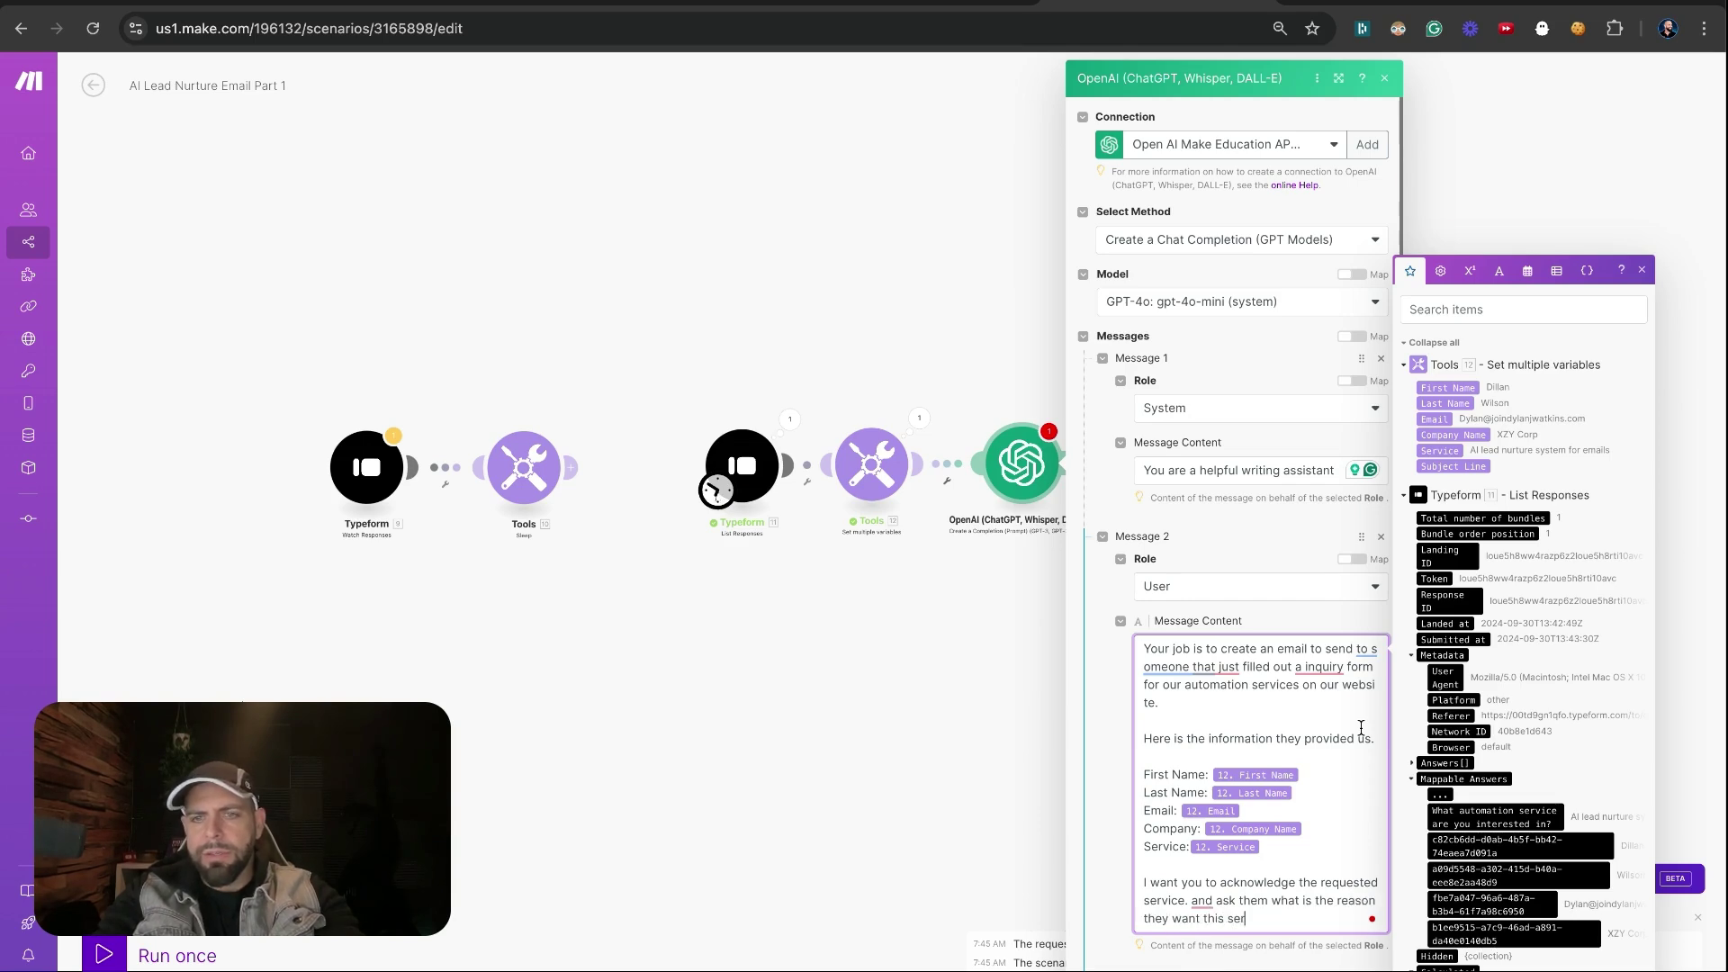
pyautogui.write('vice. What out')
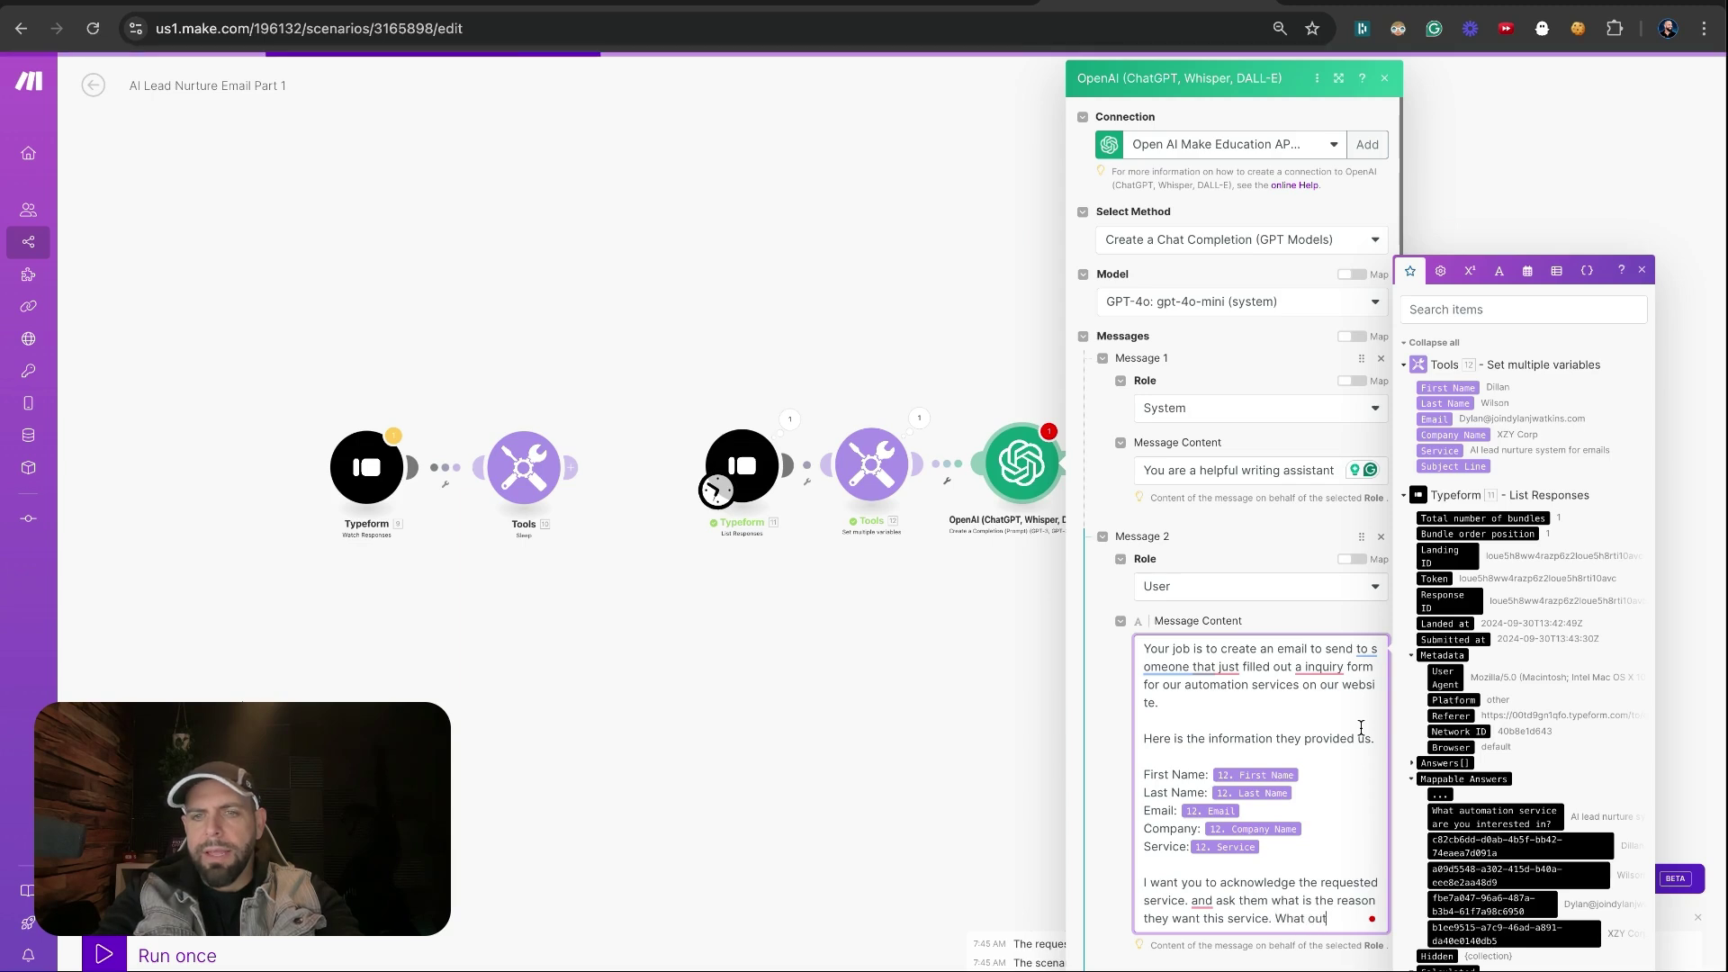
pyautogui.write('come to th')
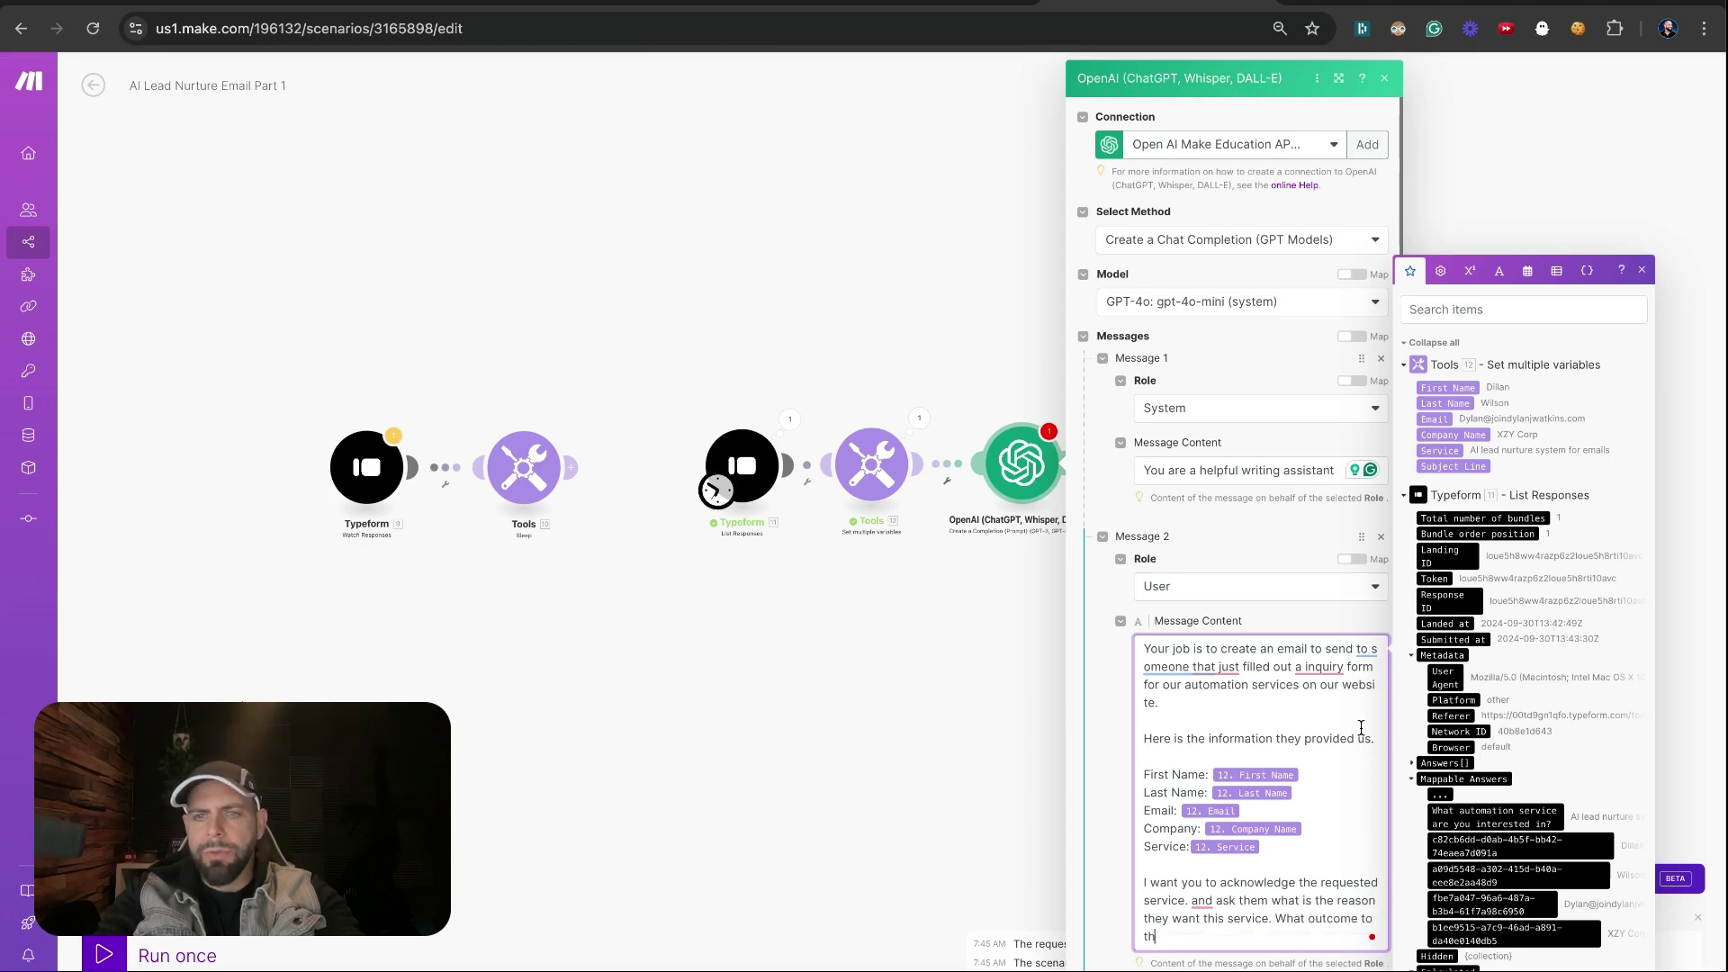
pyautogui.write('ey hope to achieve t')
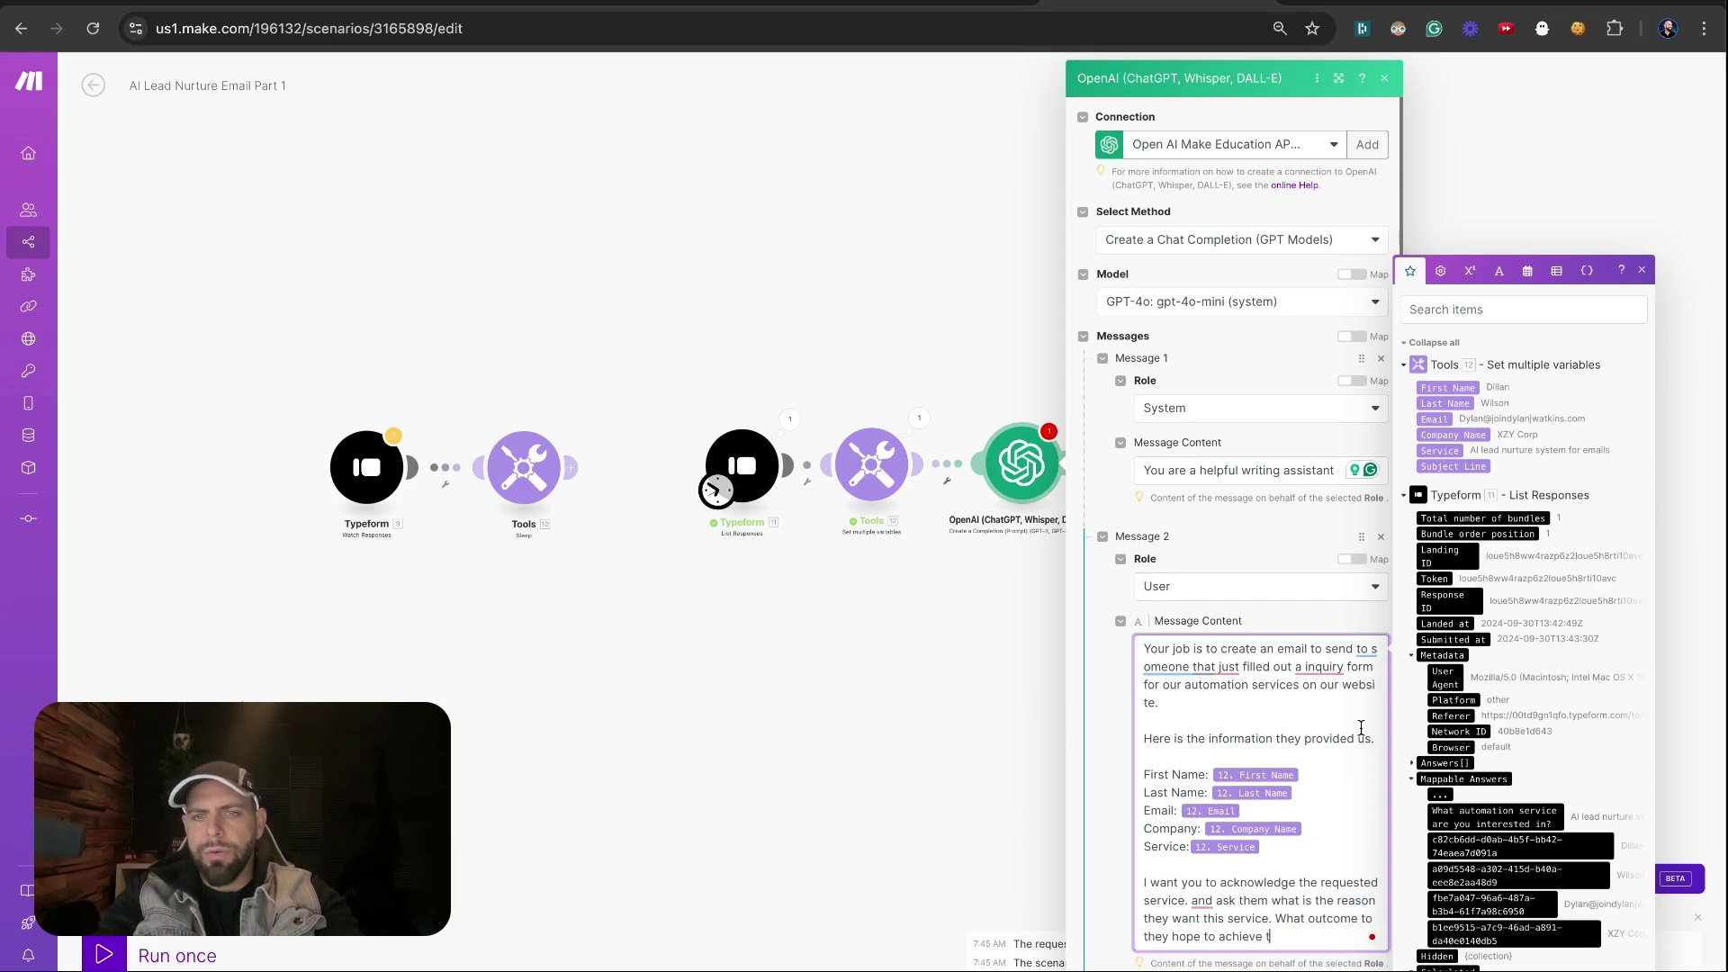
pyautogui.press('BackSpace')
pyautogui.write('with this servcie')
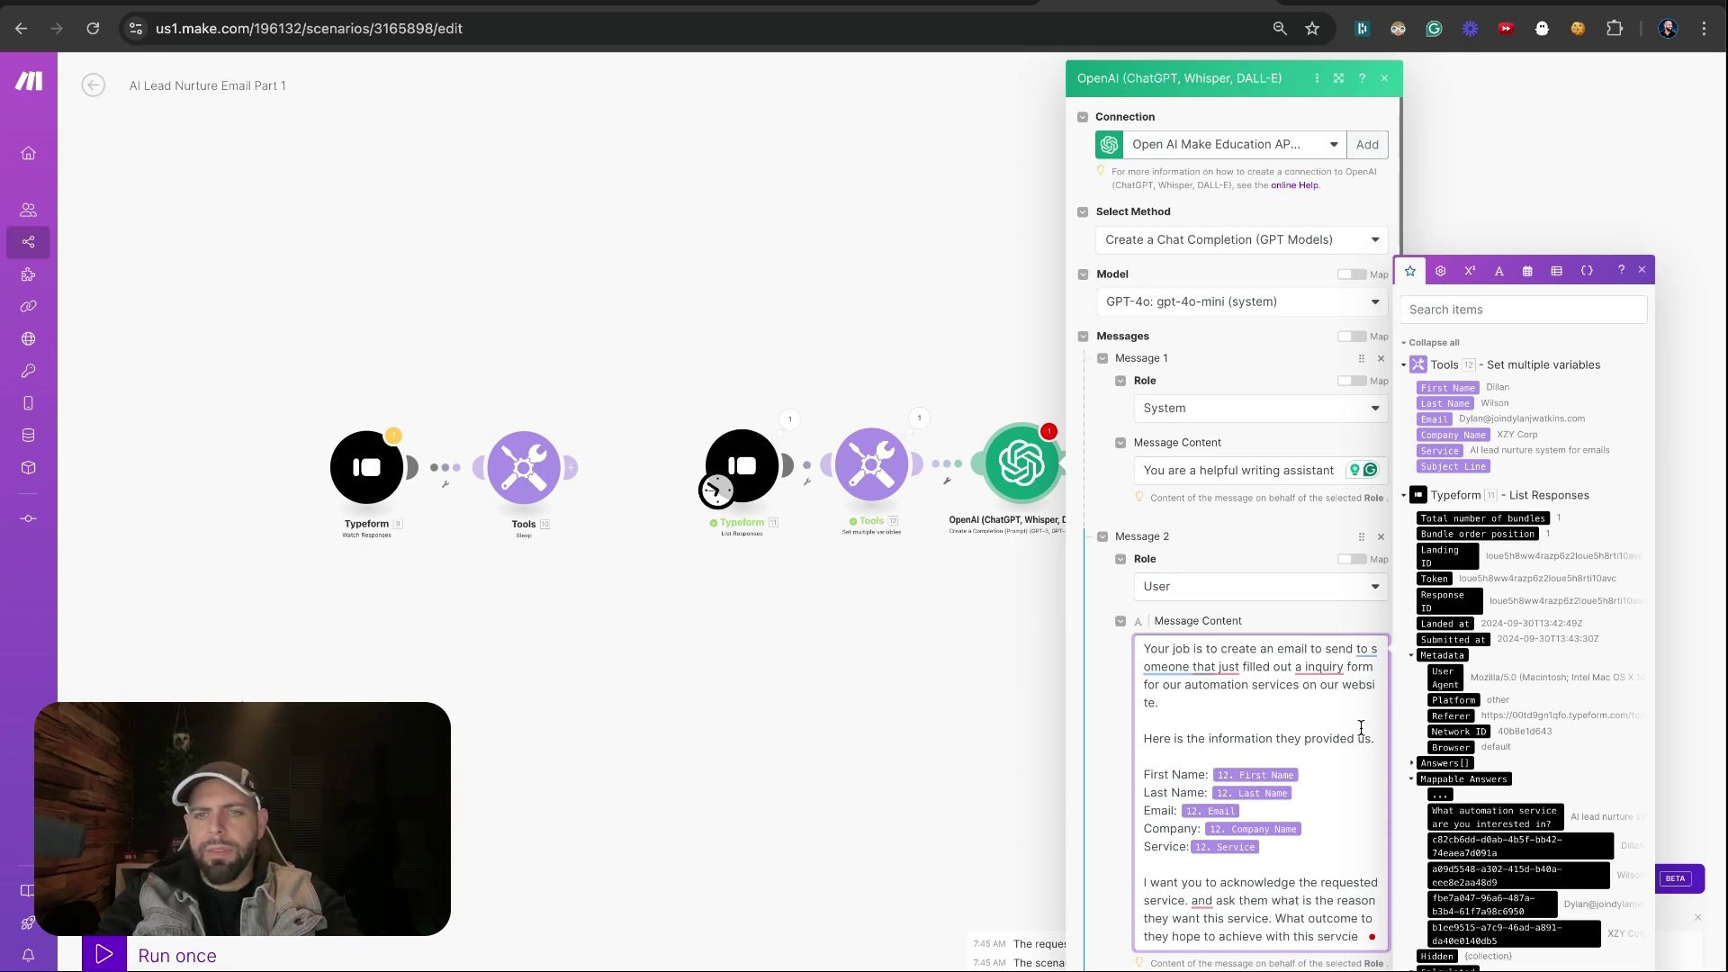
pyautogui.press('BackSpace')
pyautogui.press('BackSpace')
pyautogui.press('BackSpace')
pyautogui.write('ice.')
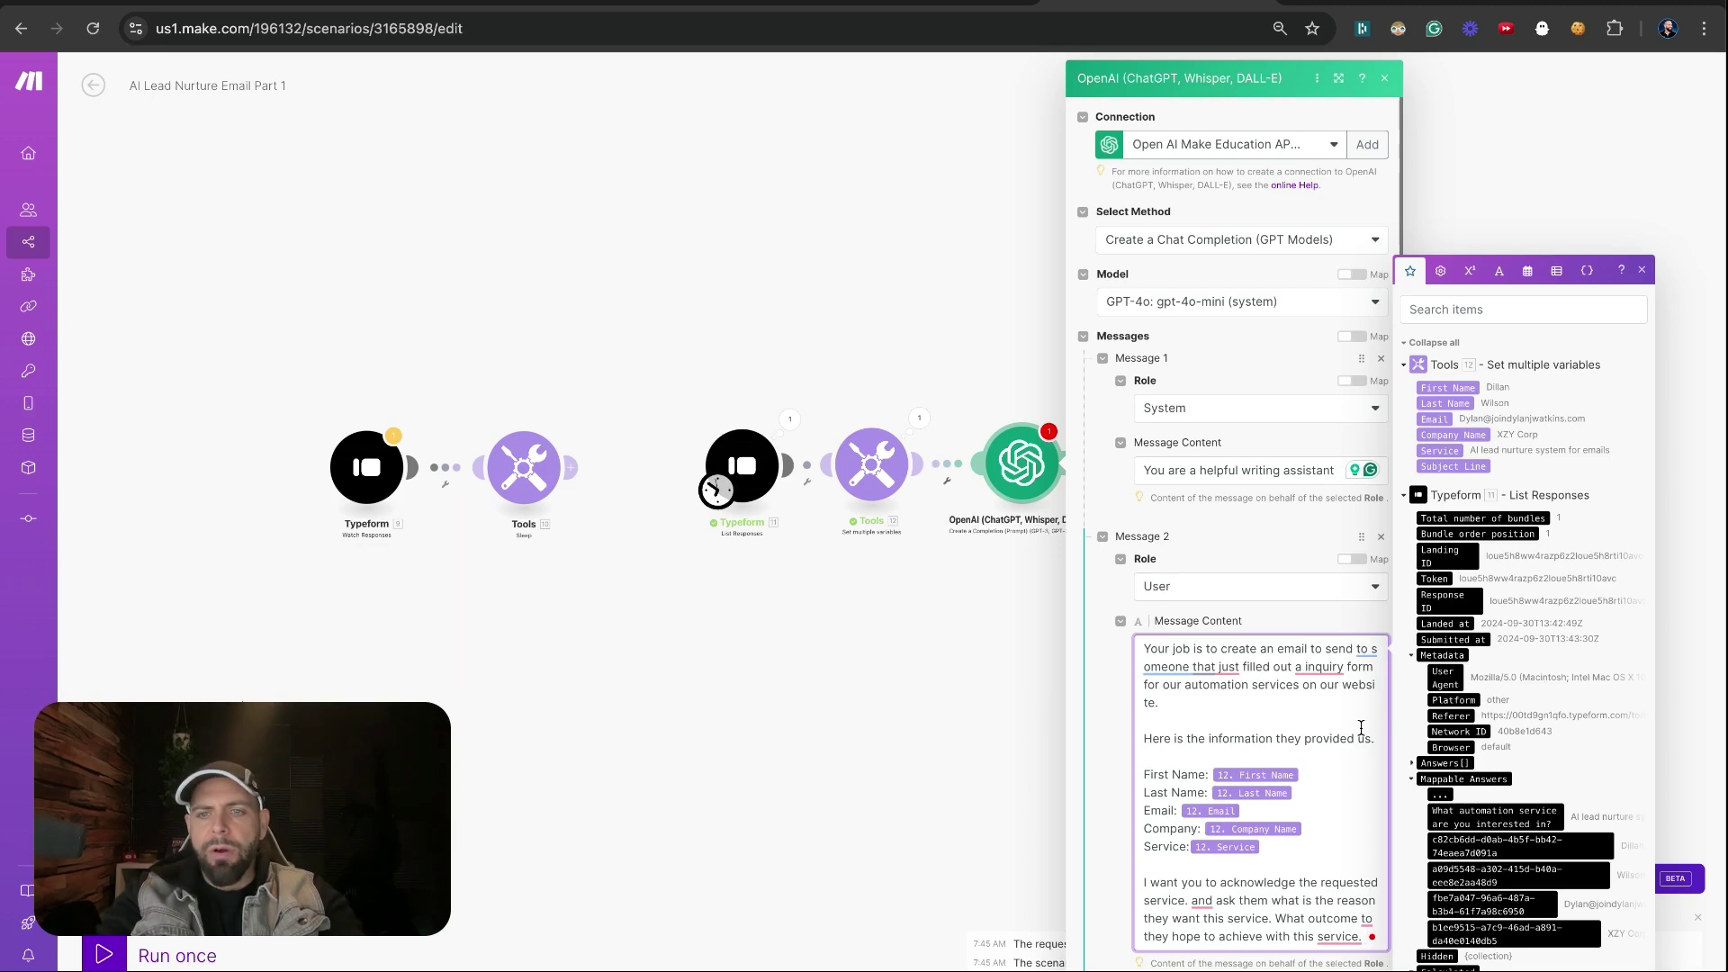
pyautogui.press('Return')
# Instruct it to skip the subject line, write only the body, and sign off with sender's name, DJW Consulting, and email
pyautogui.scroll(-2, 1332, 783)
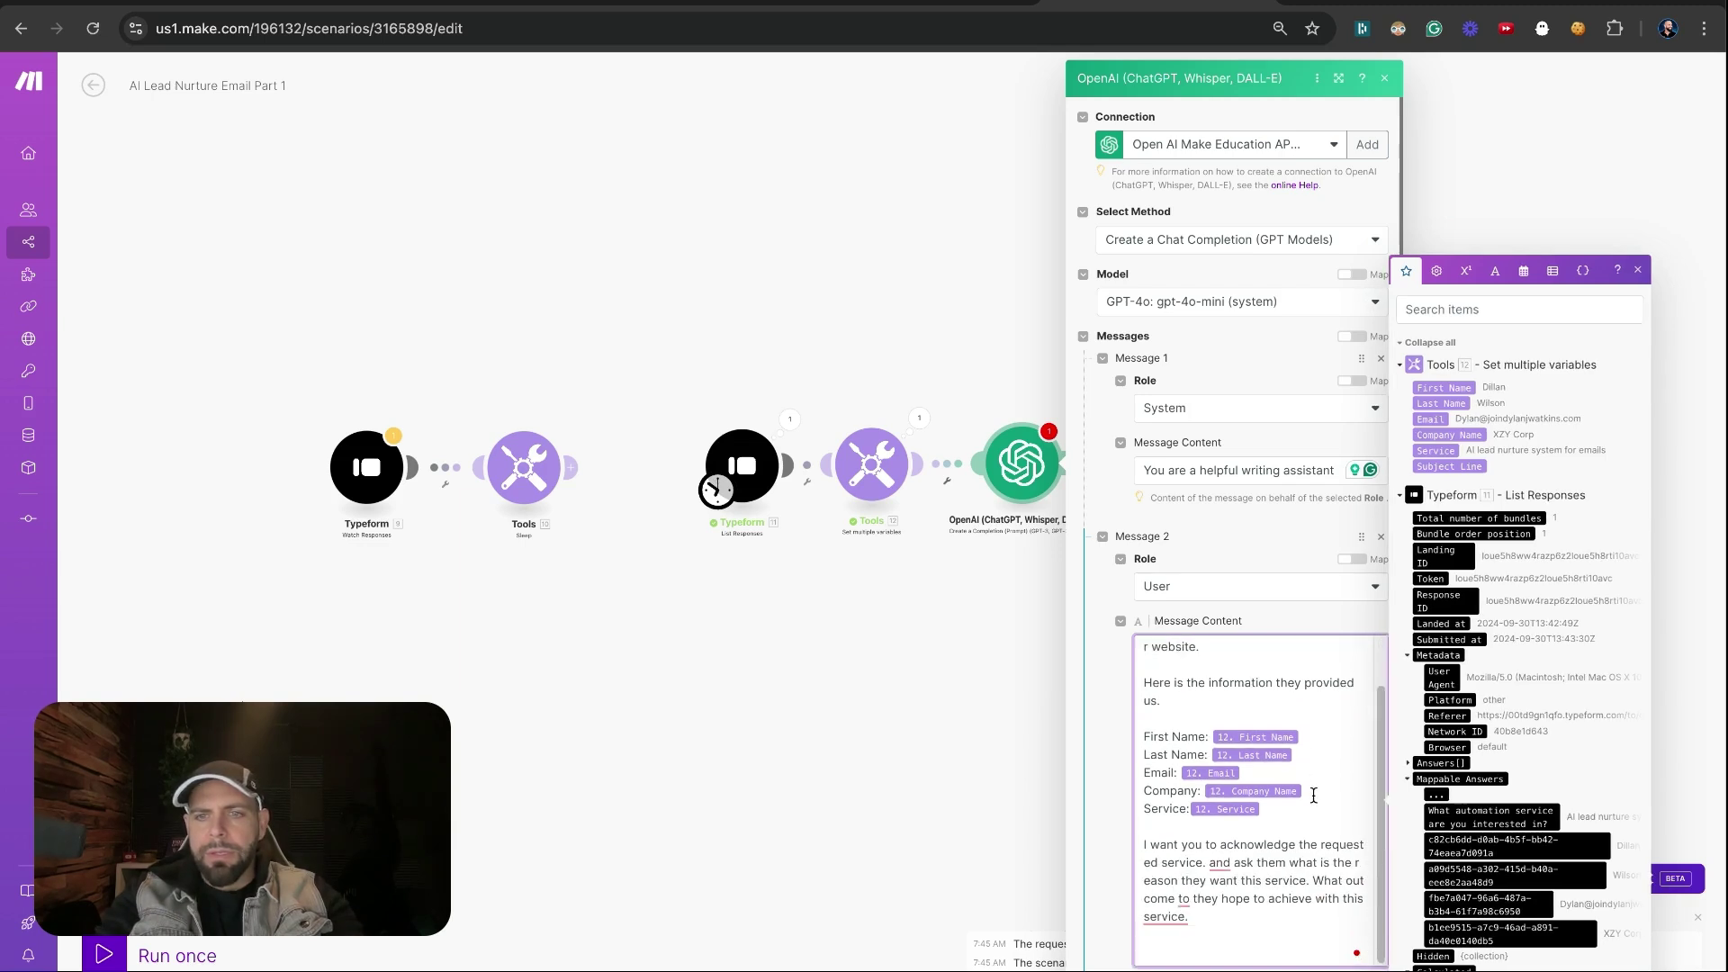
pyautogui.write('Do not')
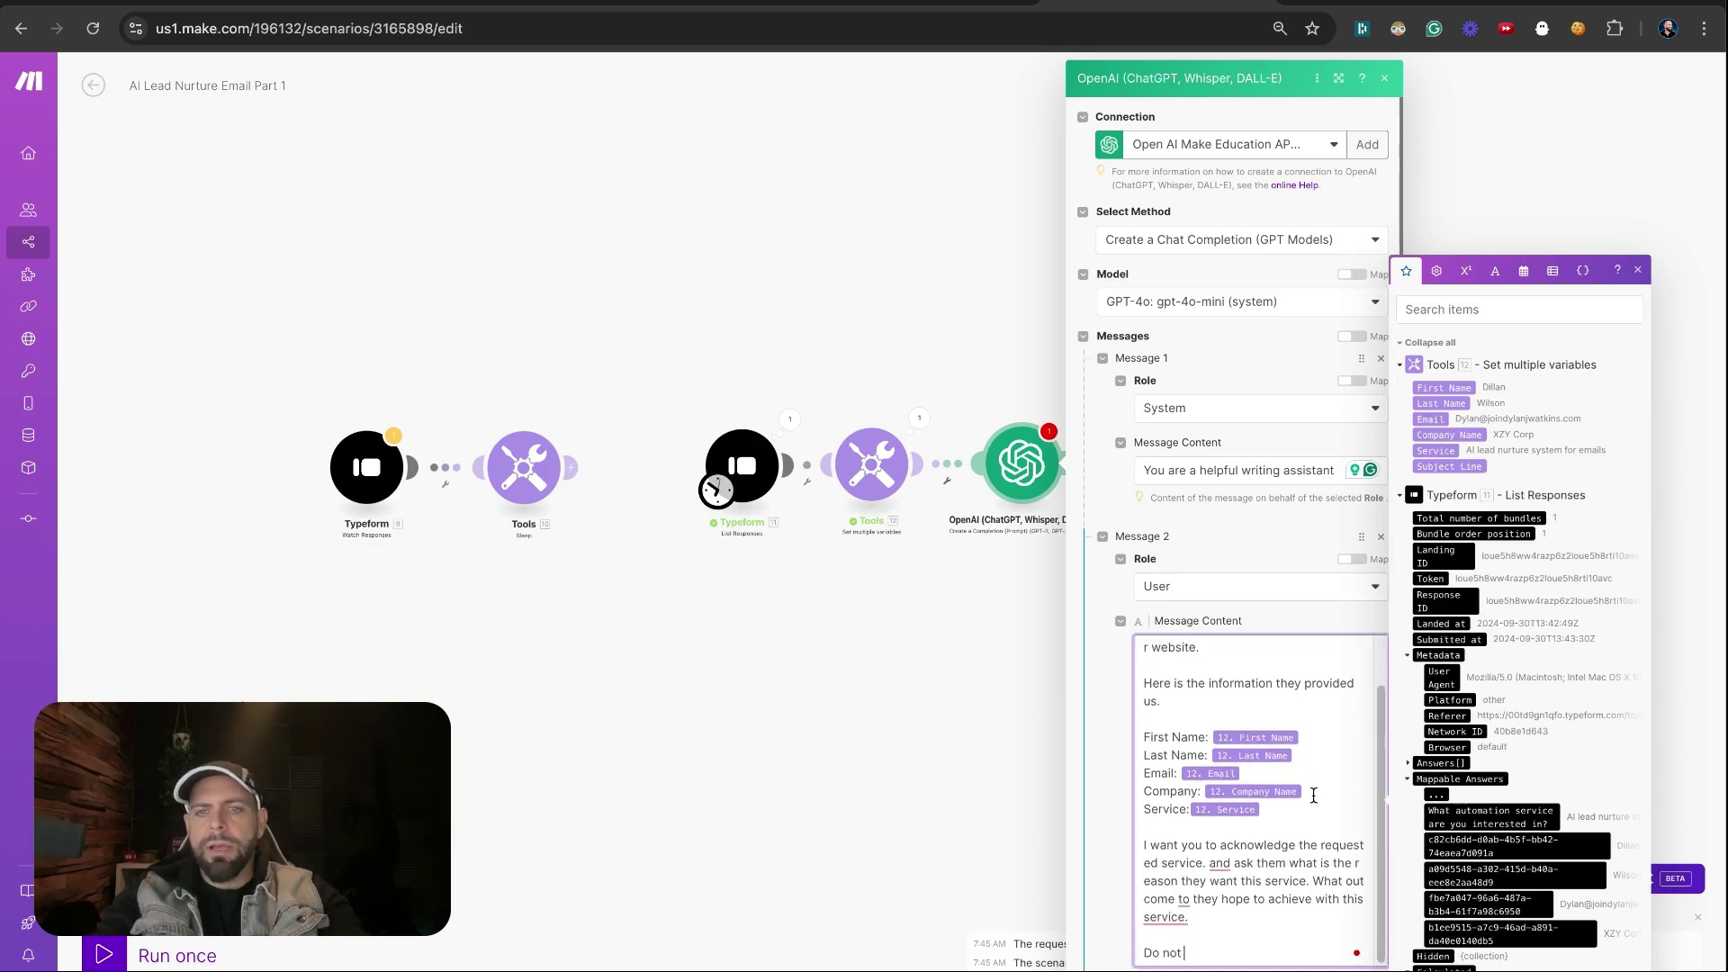
pyautogui.write(' write the ')
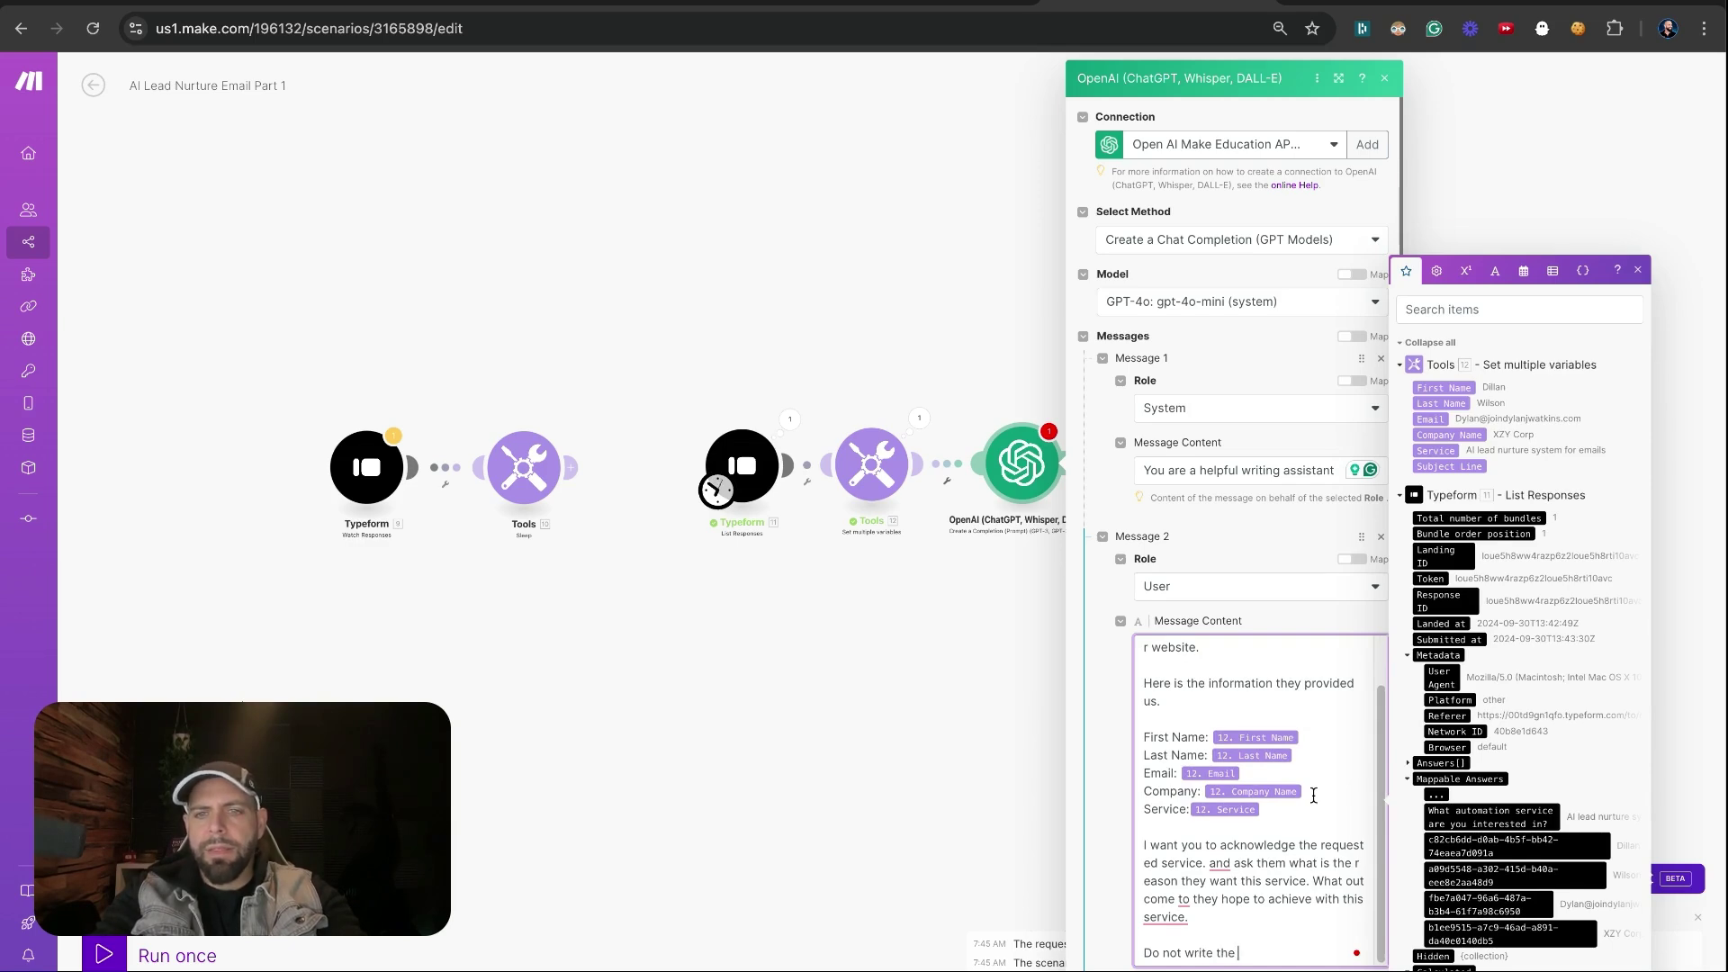
pyautogui.write('subject')
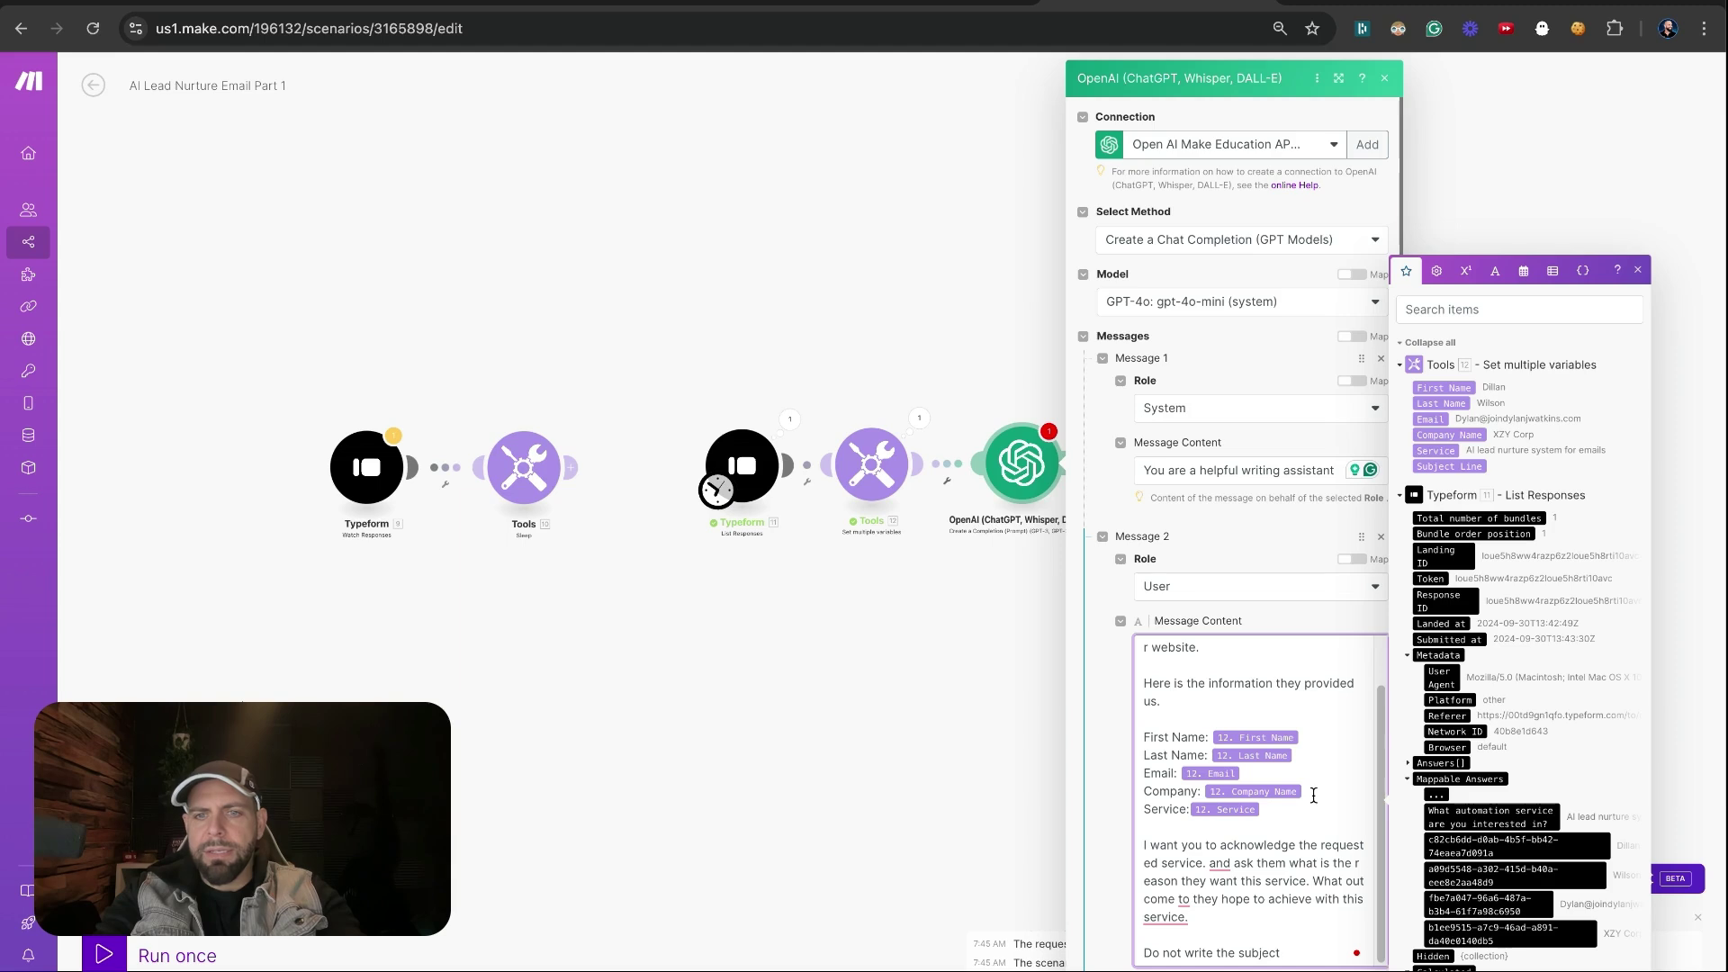
pyautogui.write(' line for this')
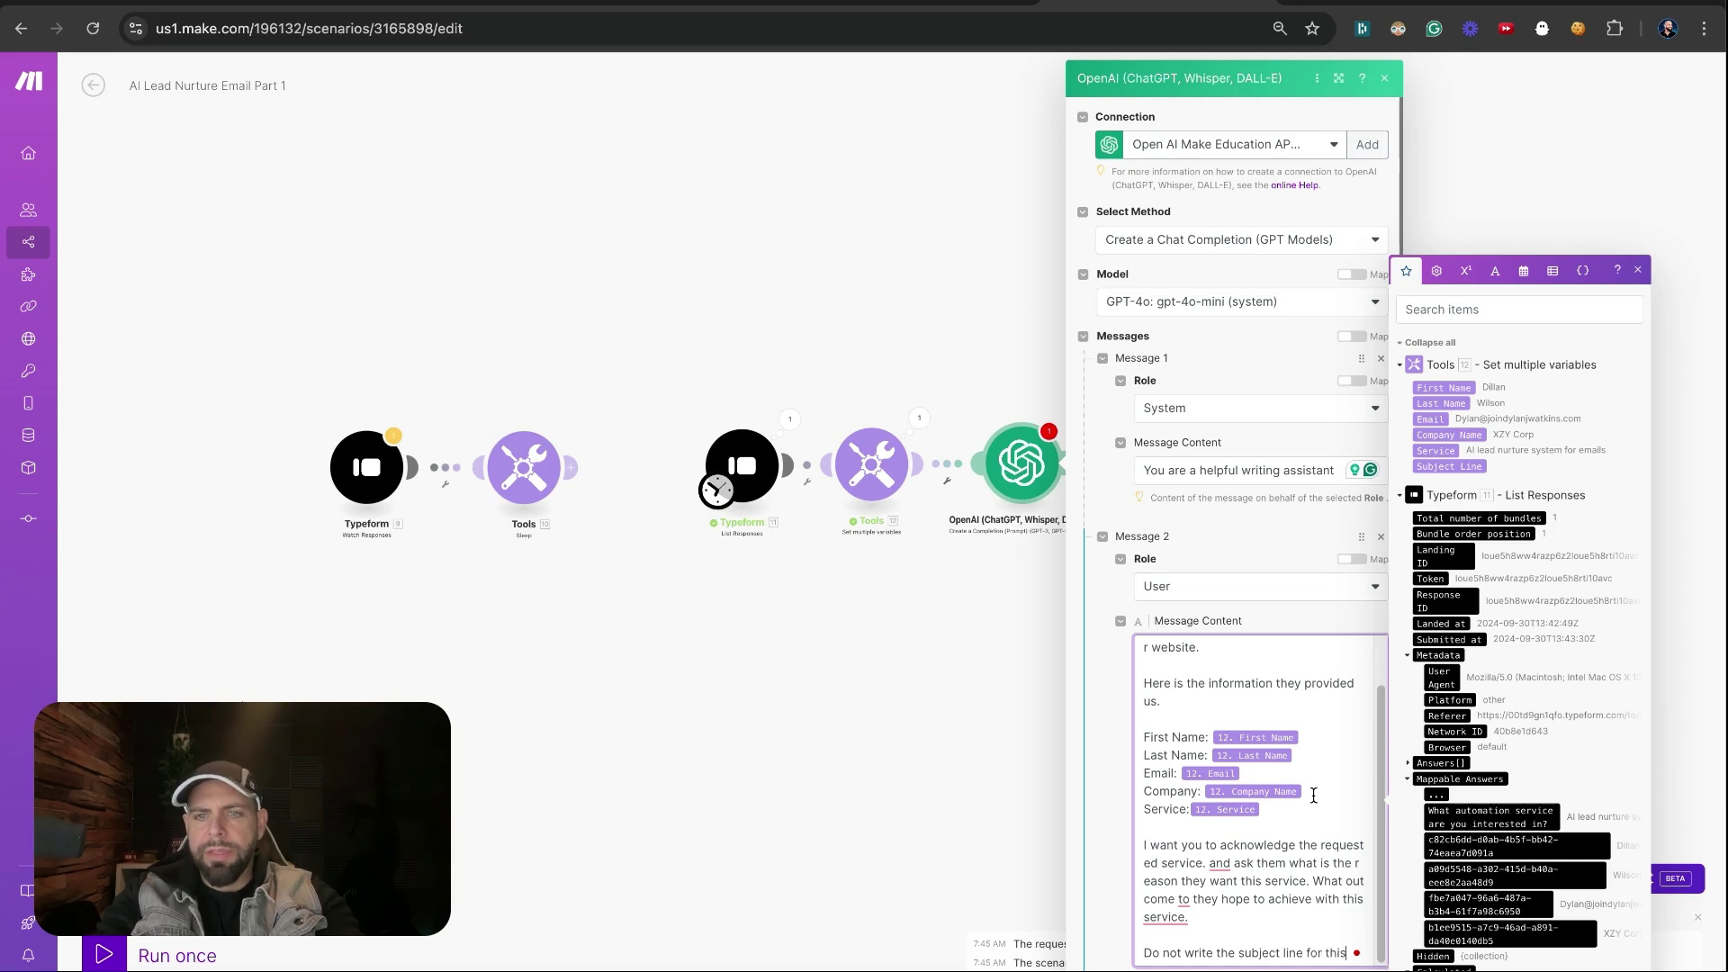
pyautogui.write(' email.  You wi')
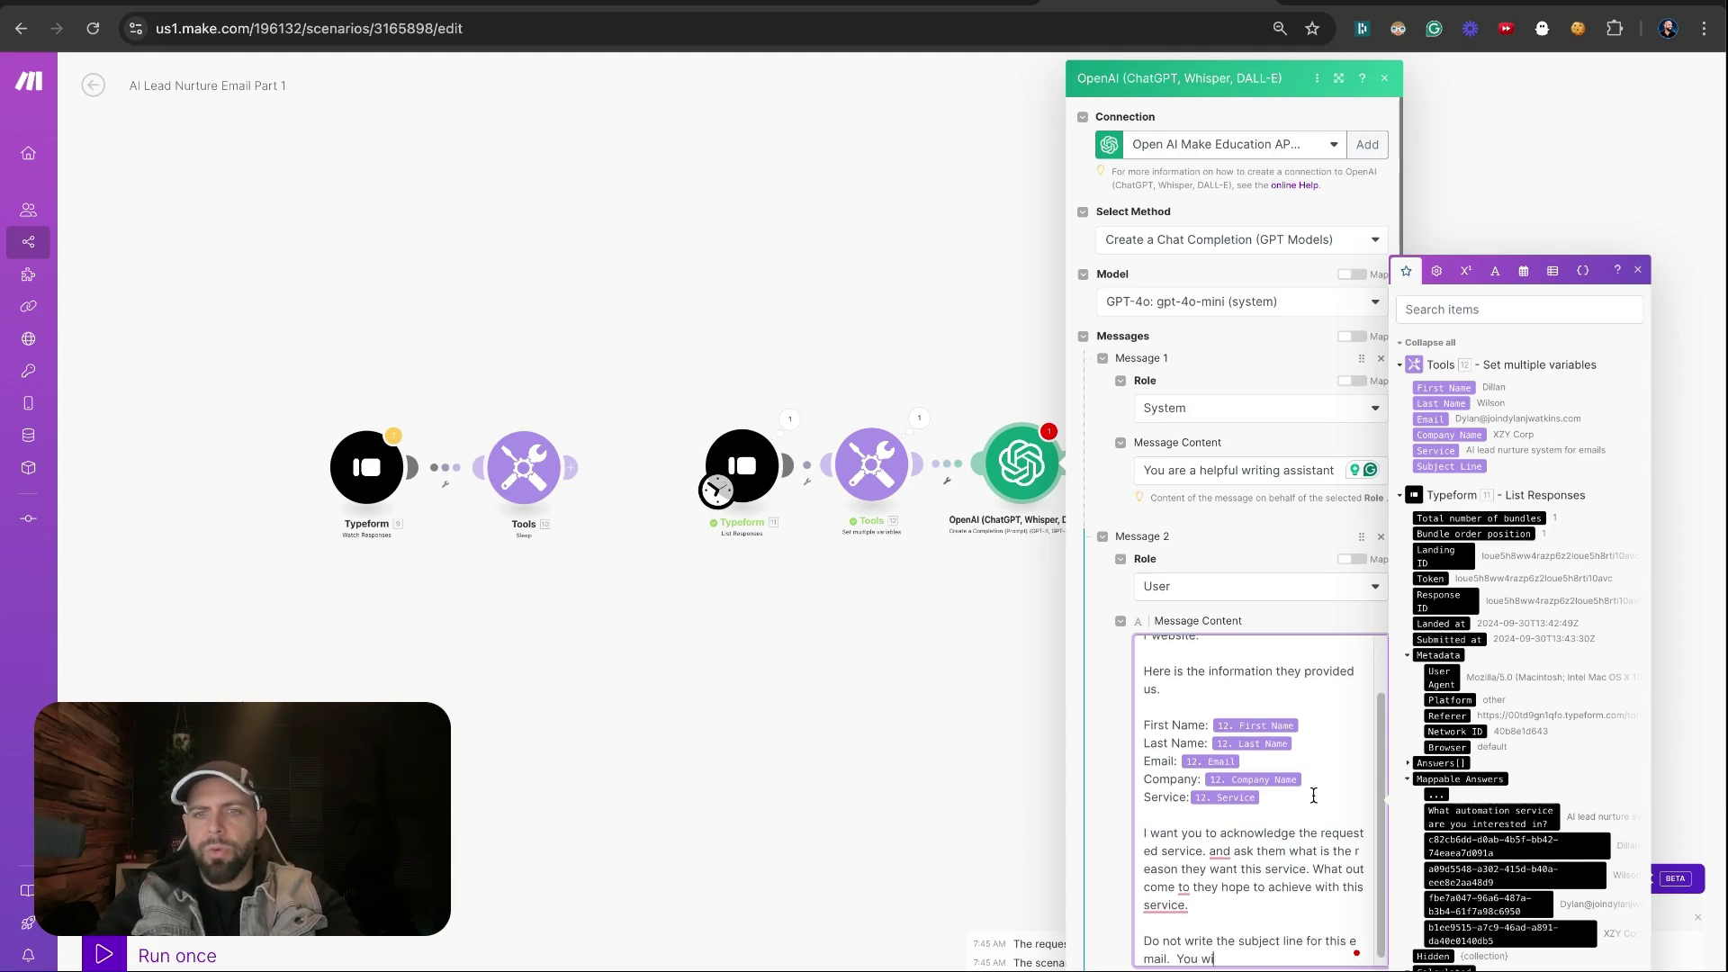
pyautogui.write('ll only w')
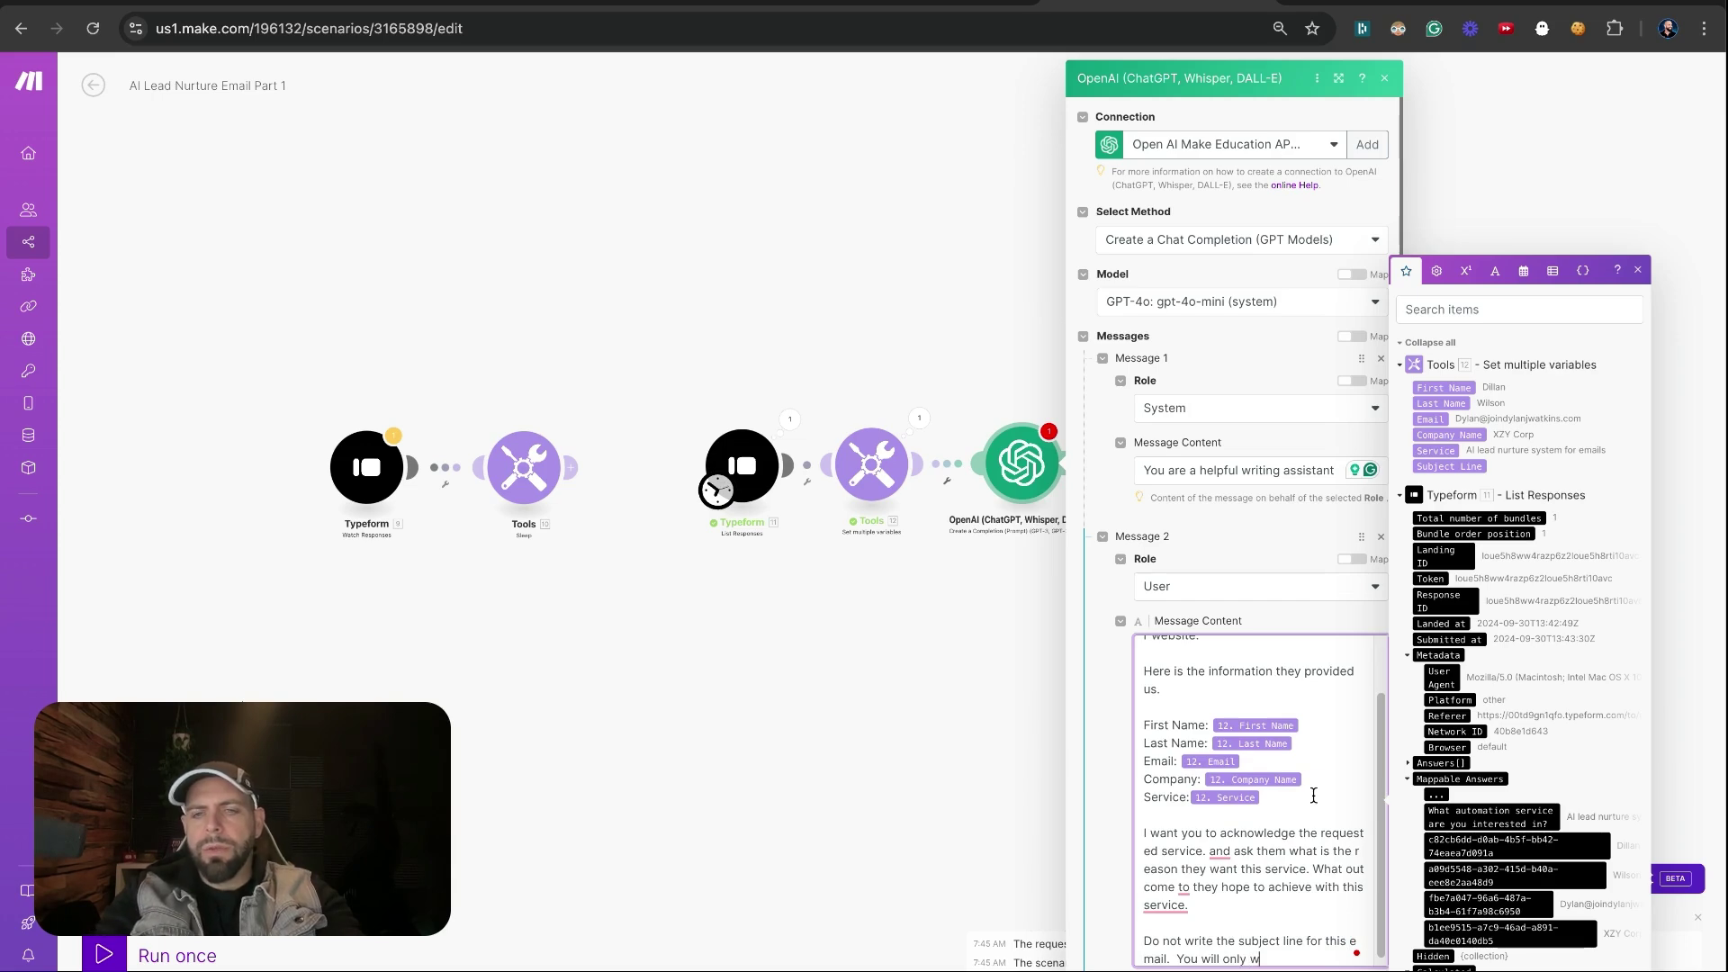
pyautogui.write('rite the')
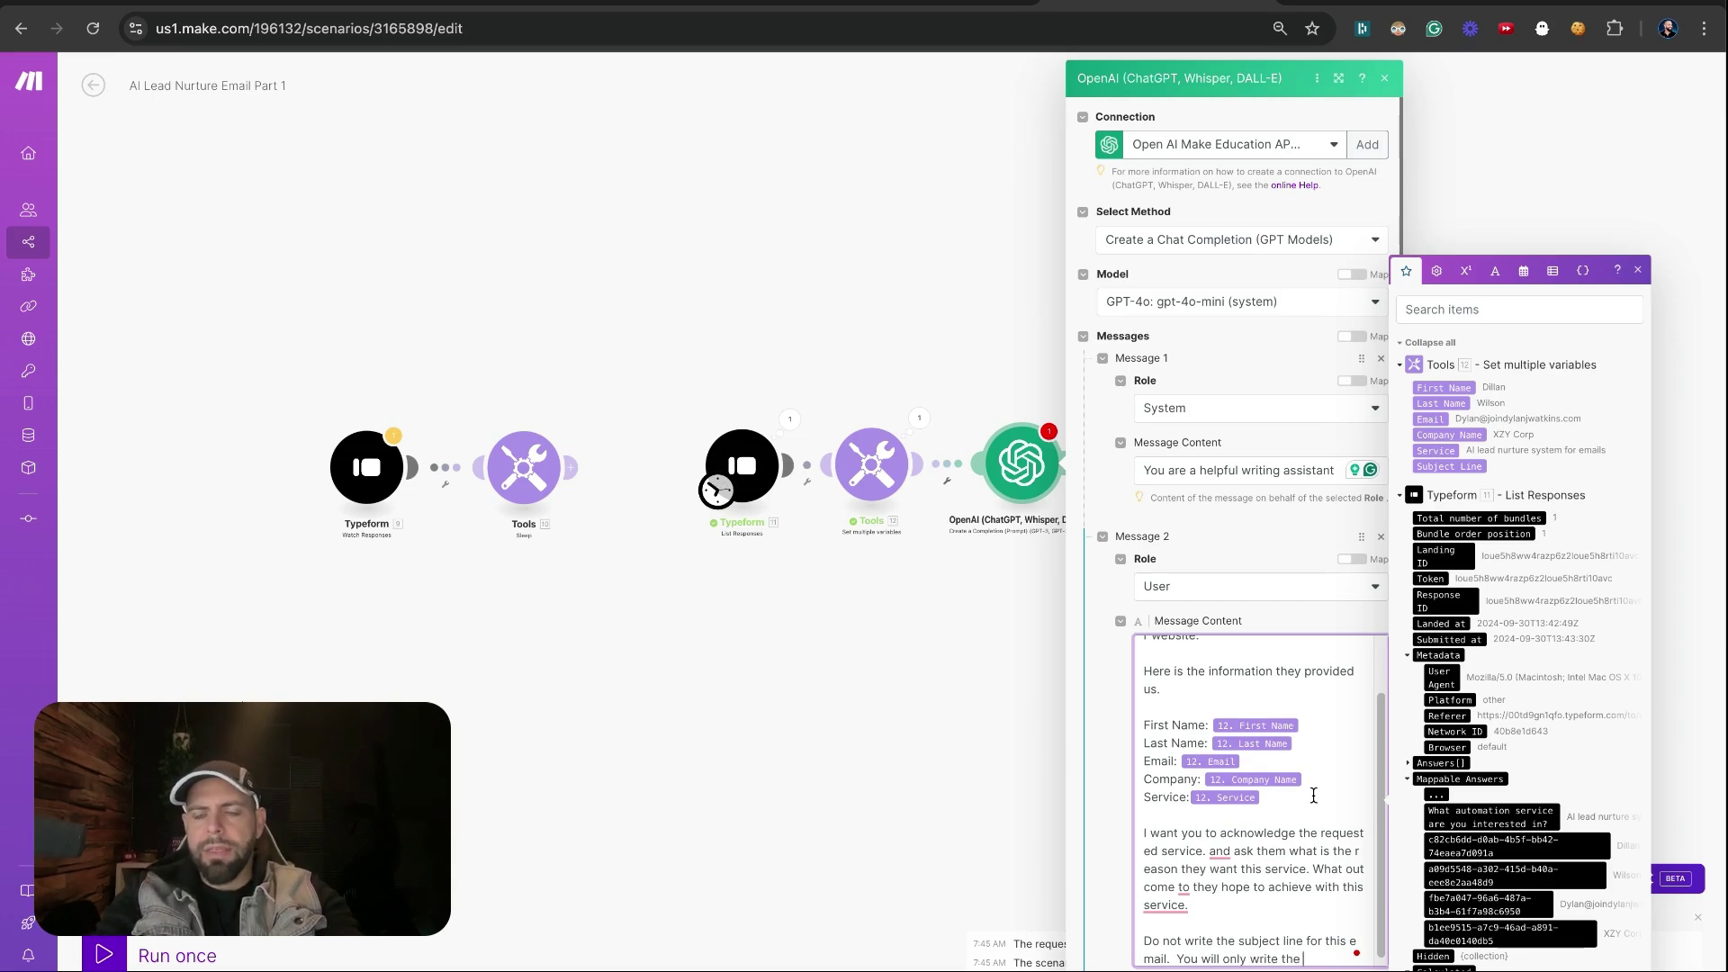
pyautogui.write(' body of')
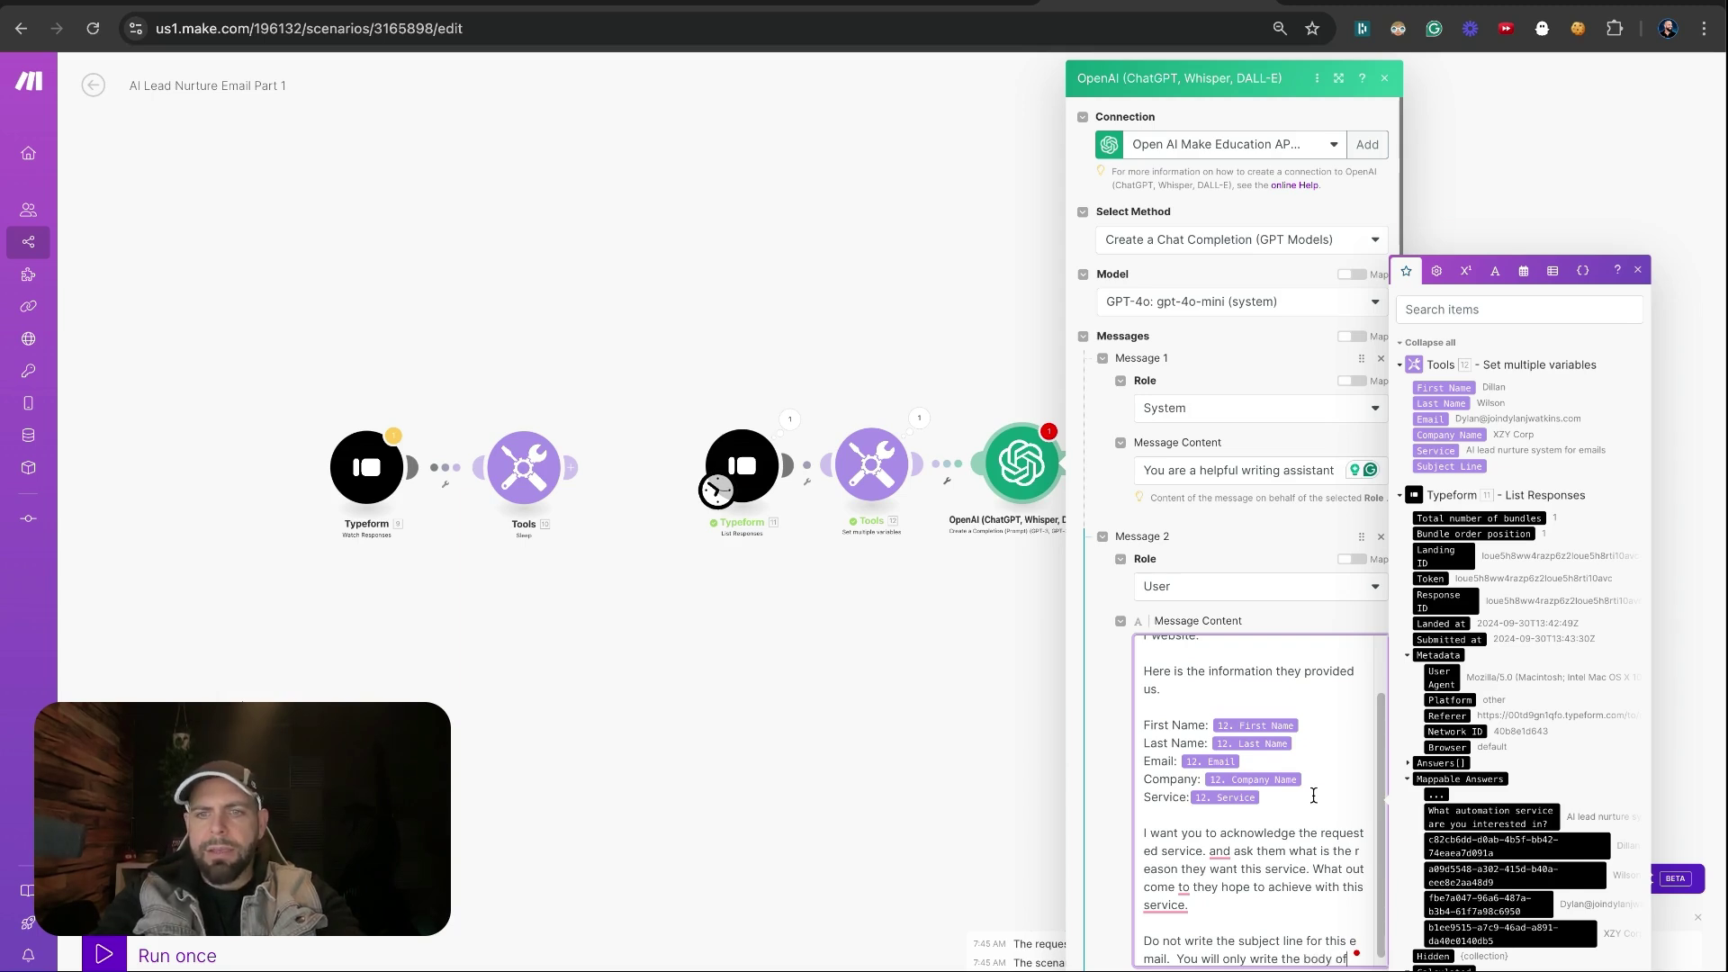
pyautogui.write(' the email. When si')
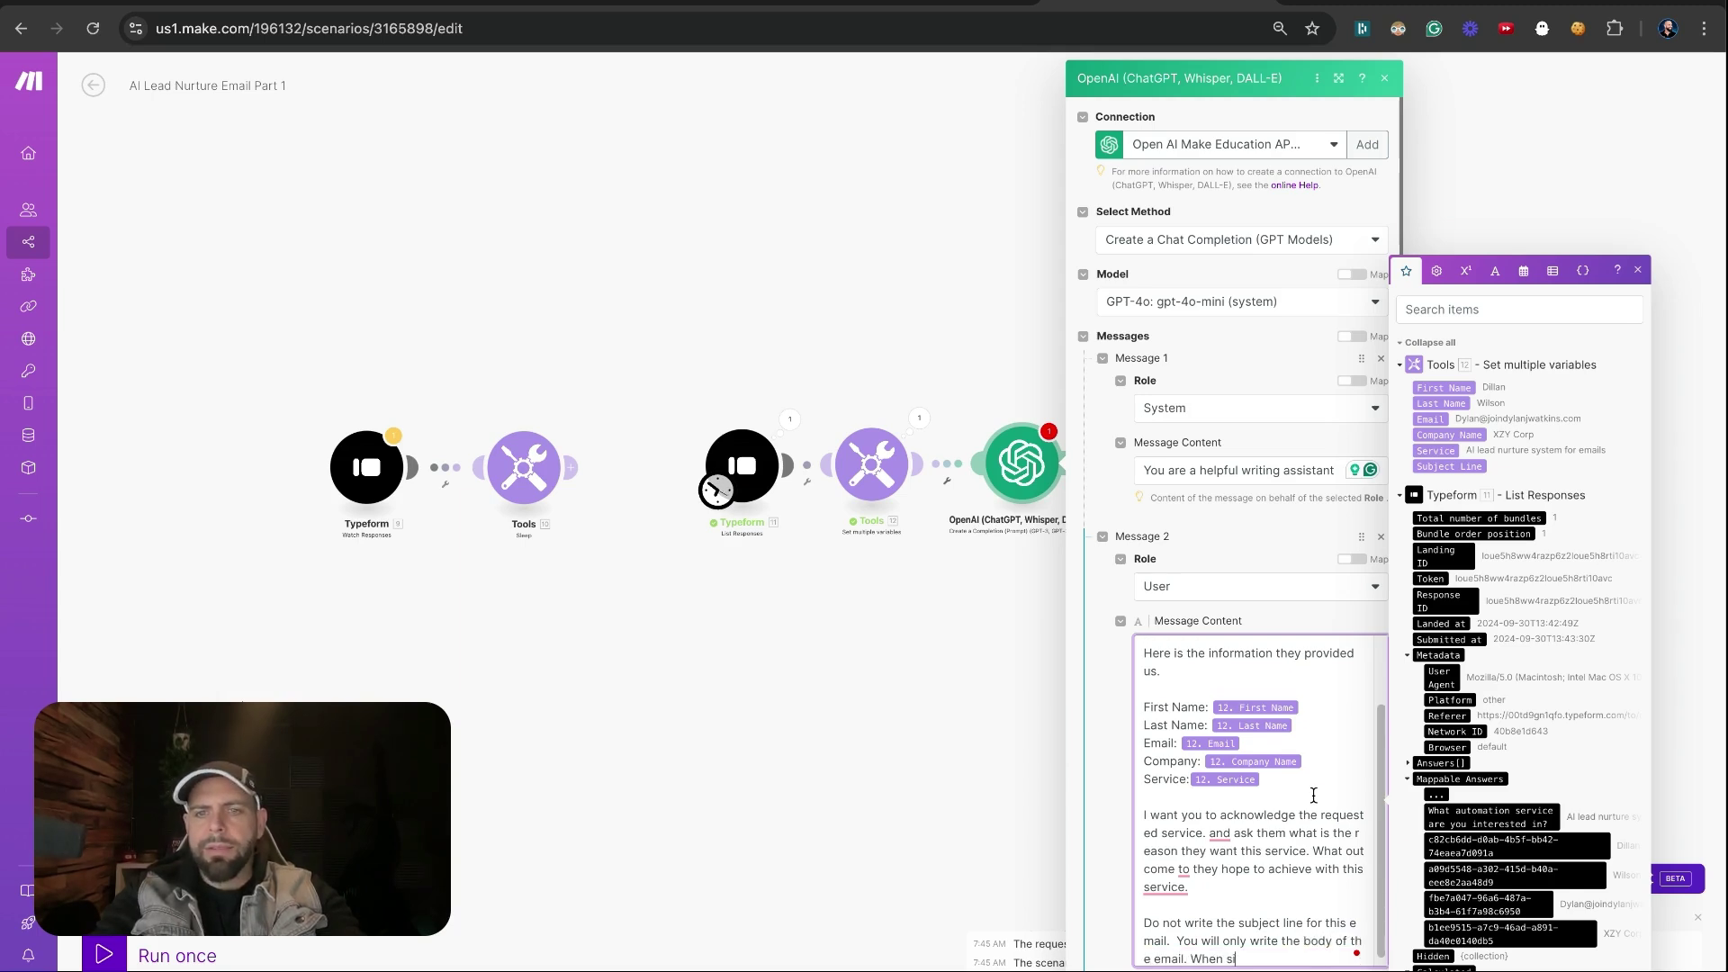
pyautogui.write('gning off')
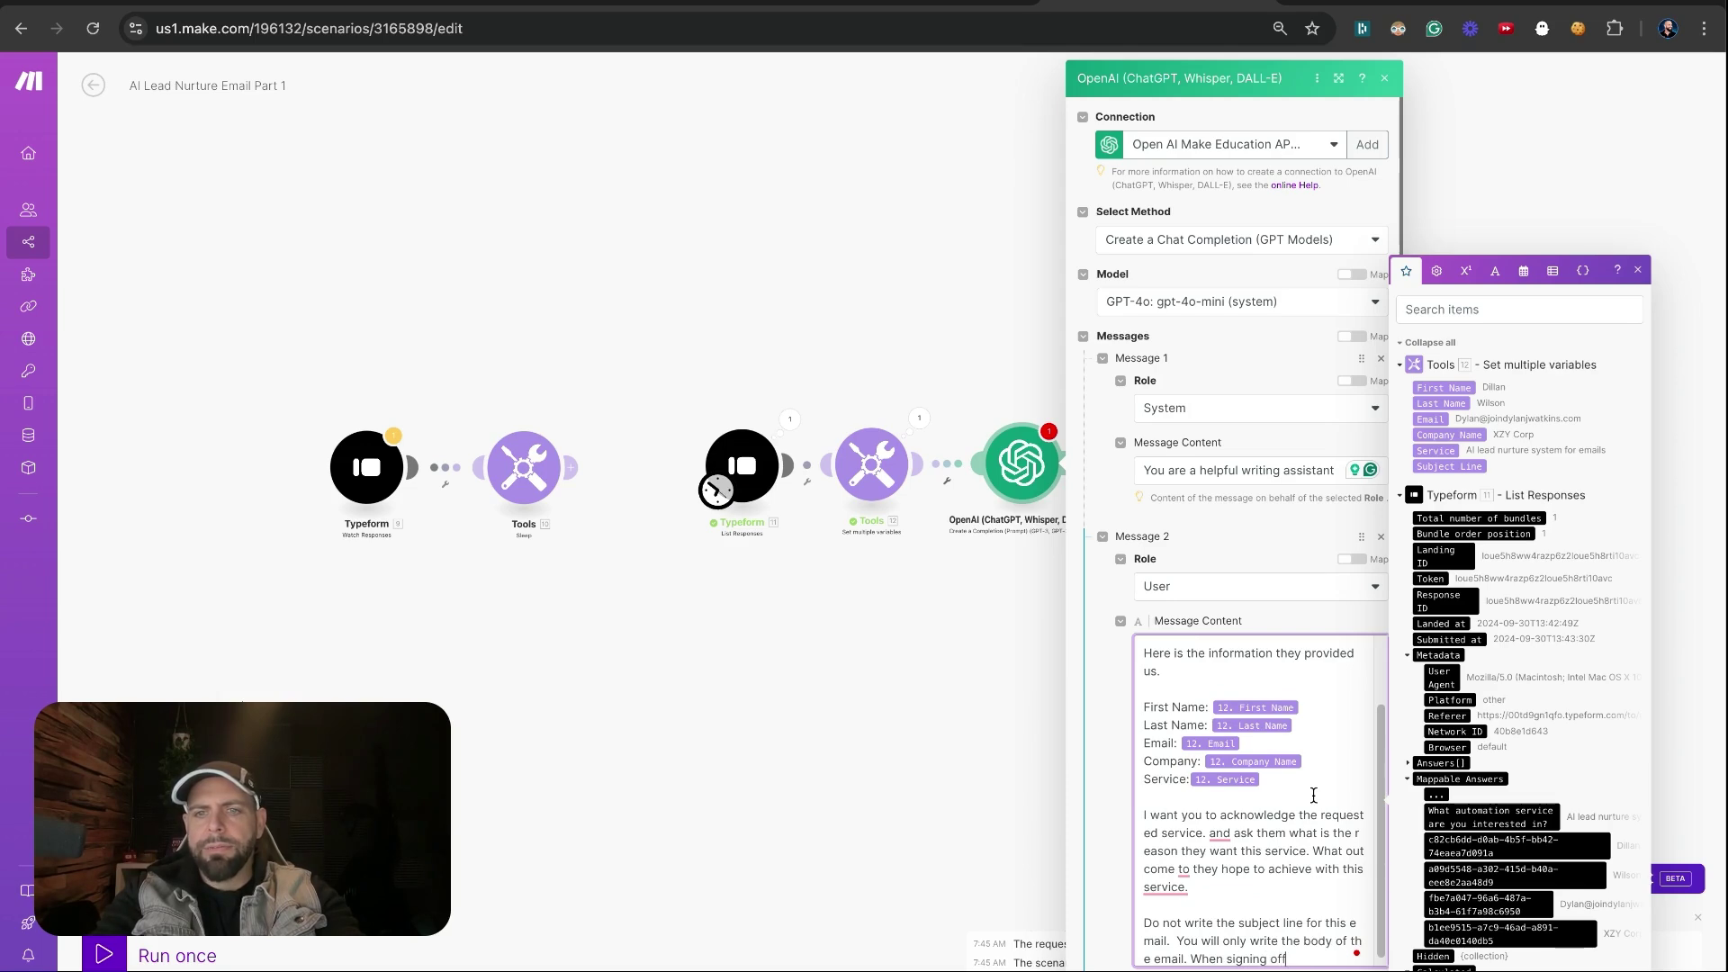
pyautogui.write(' from the')
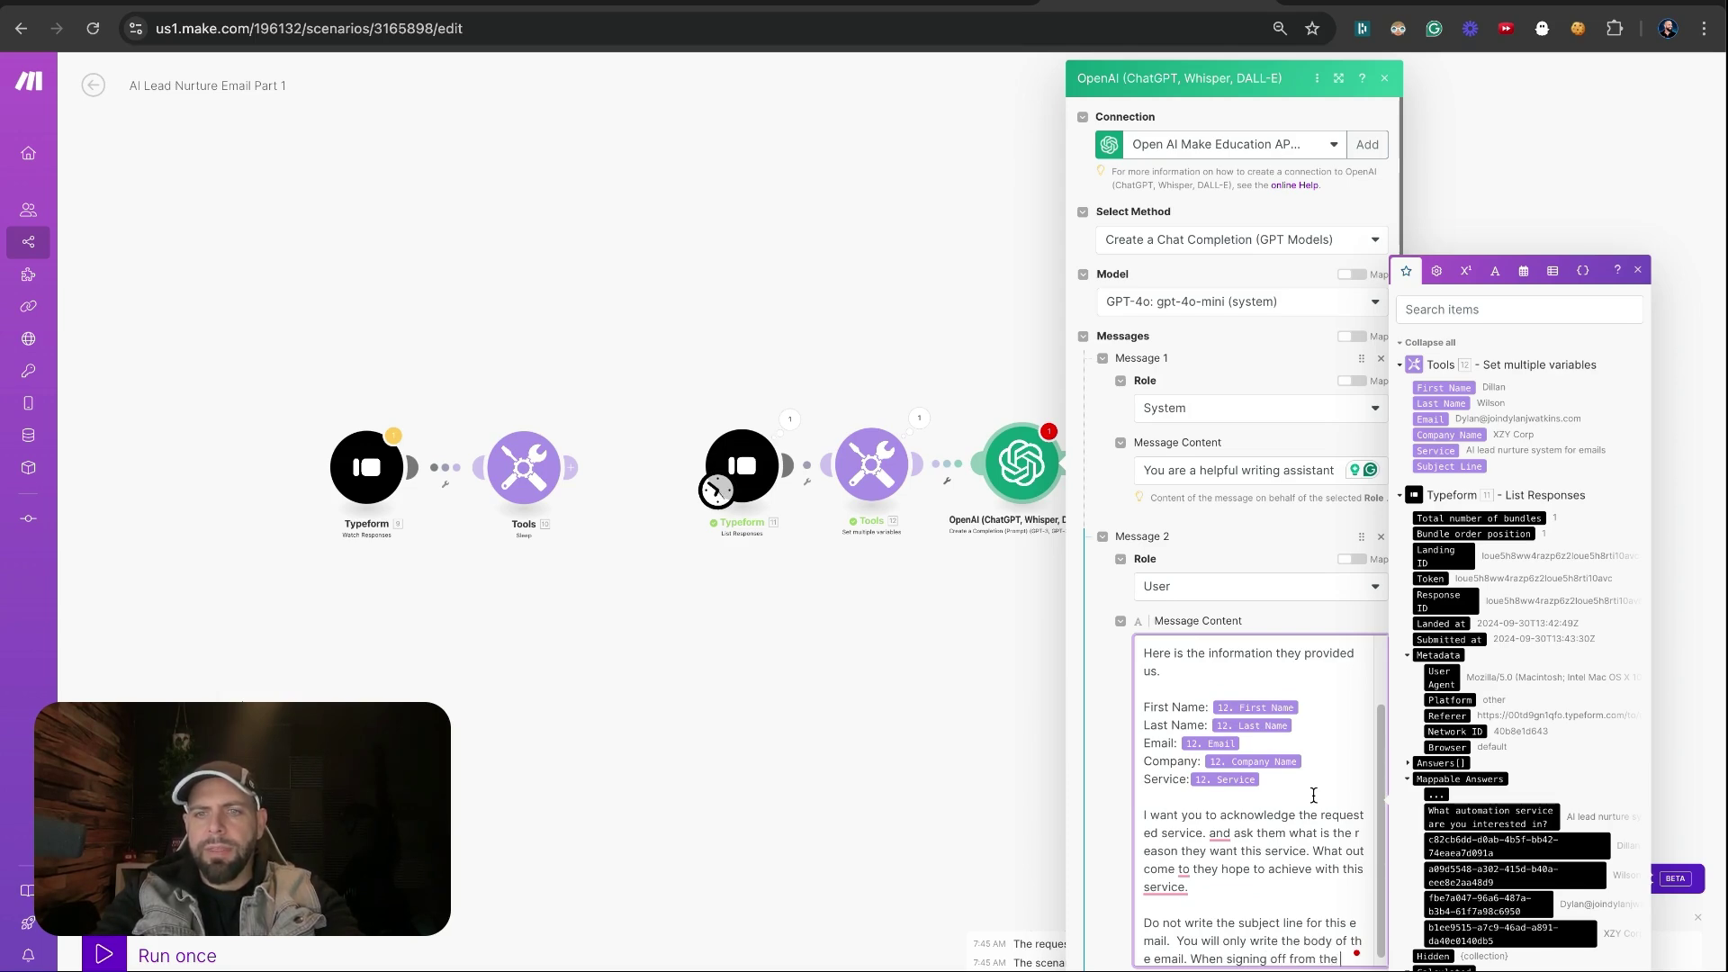
pyautogui.write(' email I want y')
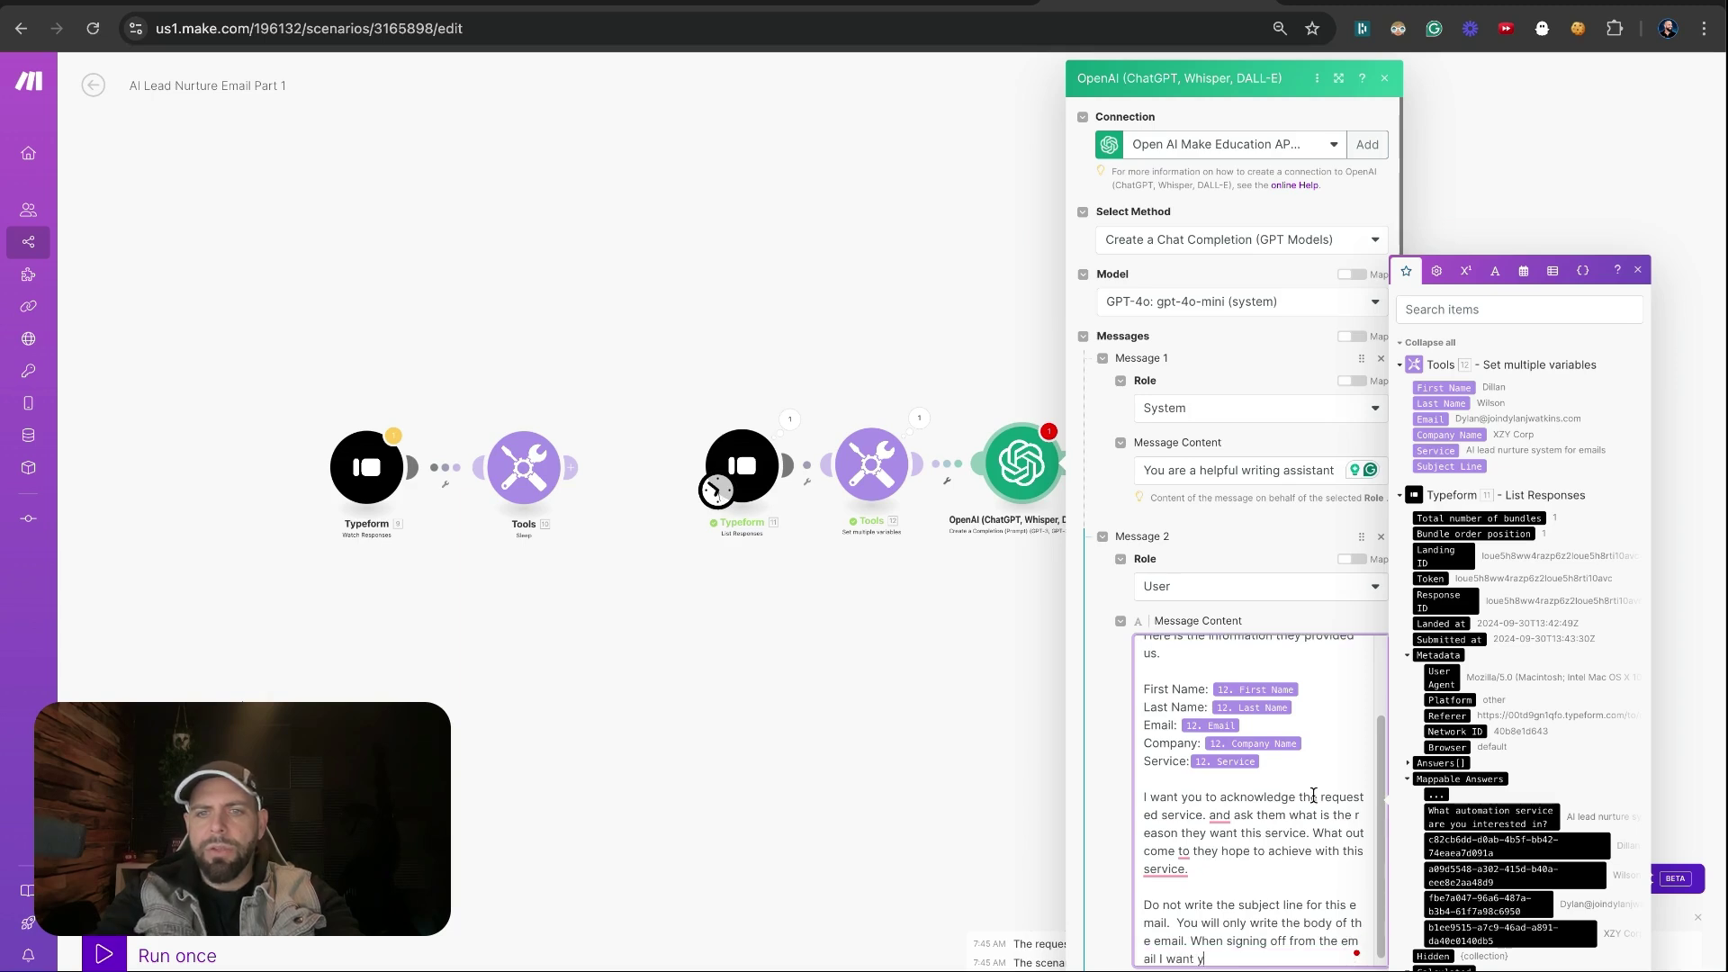
pyautogui.write('ou to use my ')
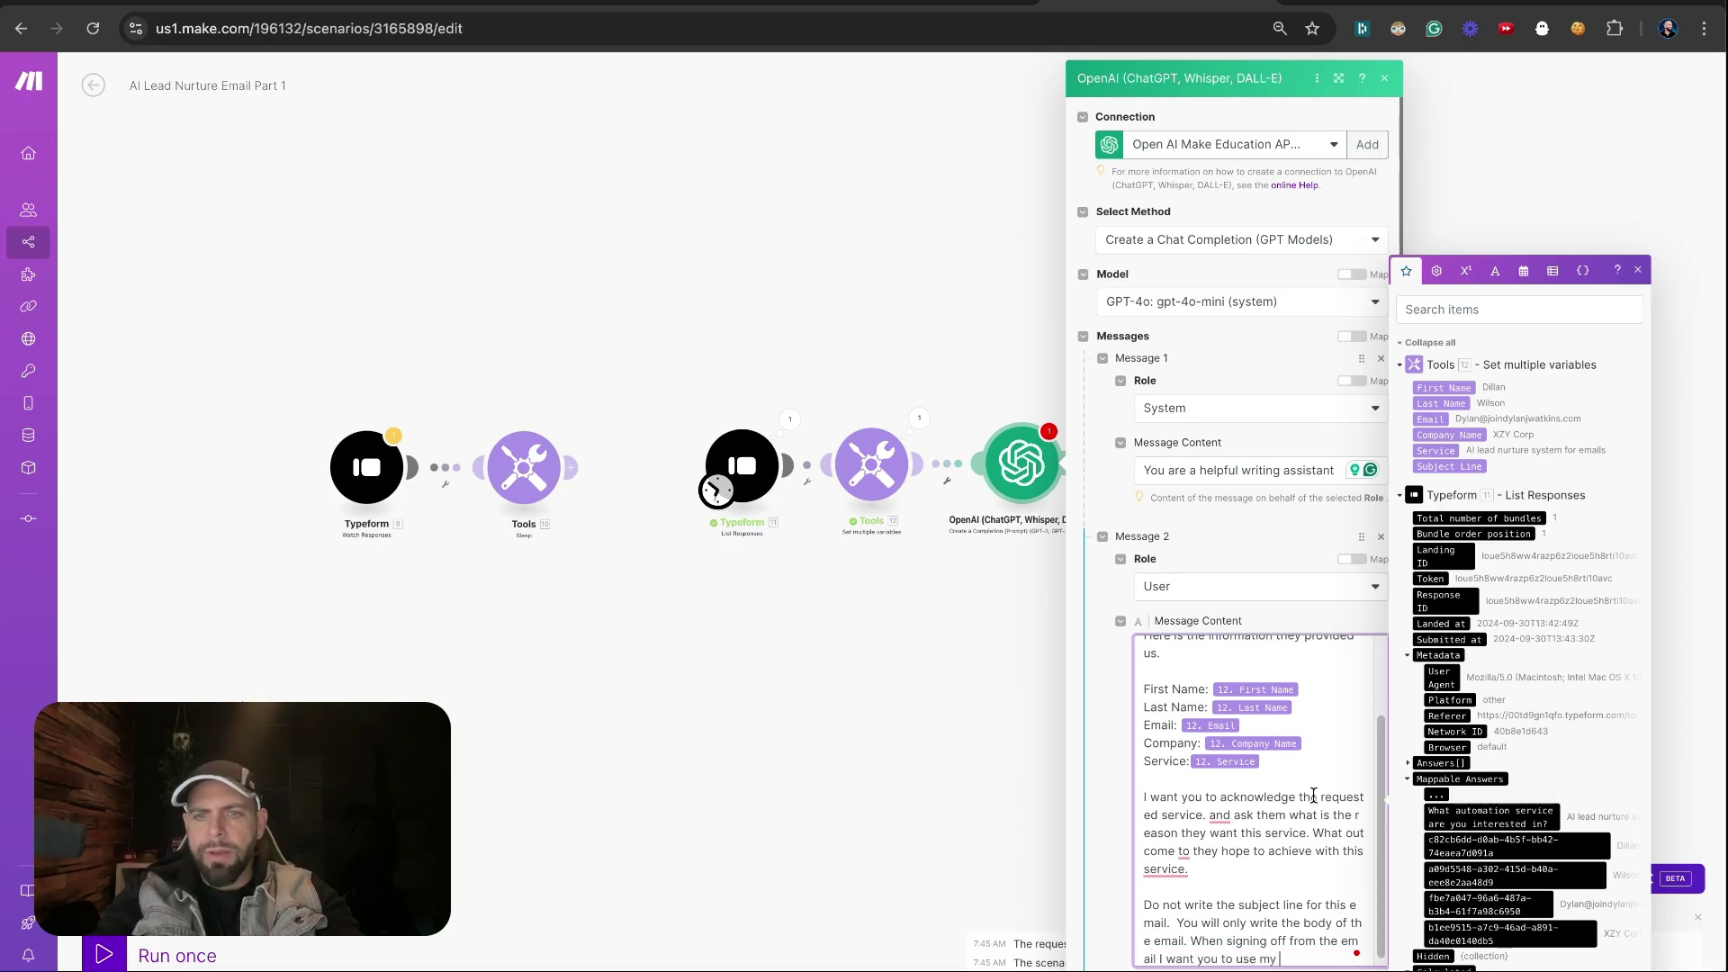
pyautogui.write('information.')
pyautogui.press('Return')
pyautogui.press('Return')
pyautogui.write('I am ')
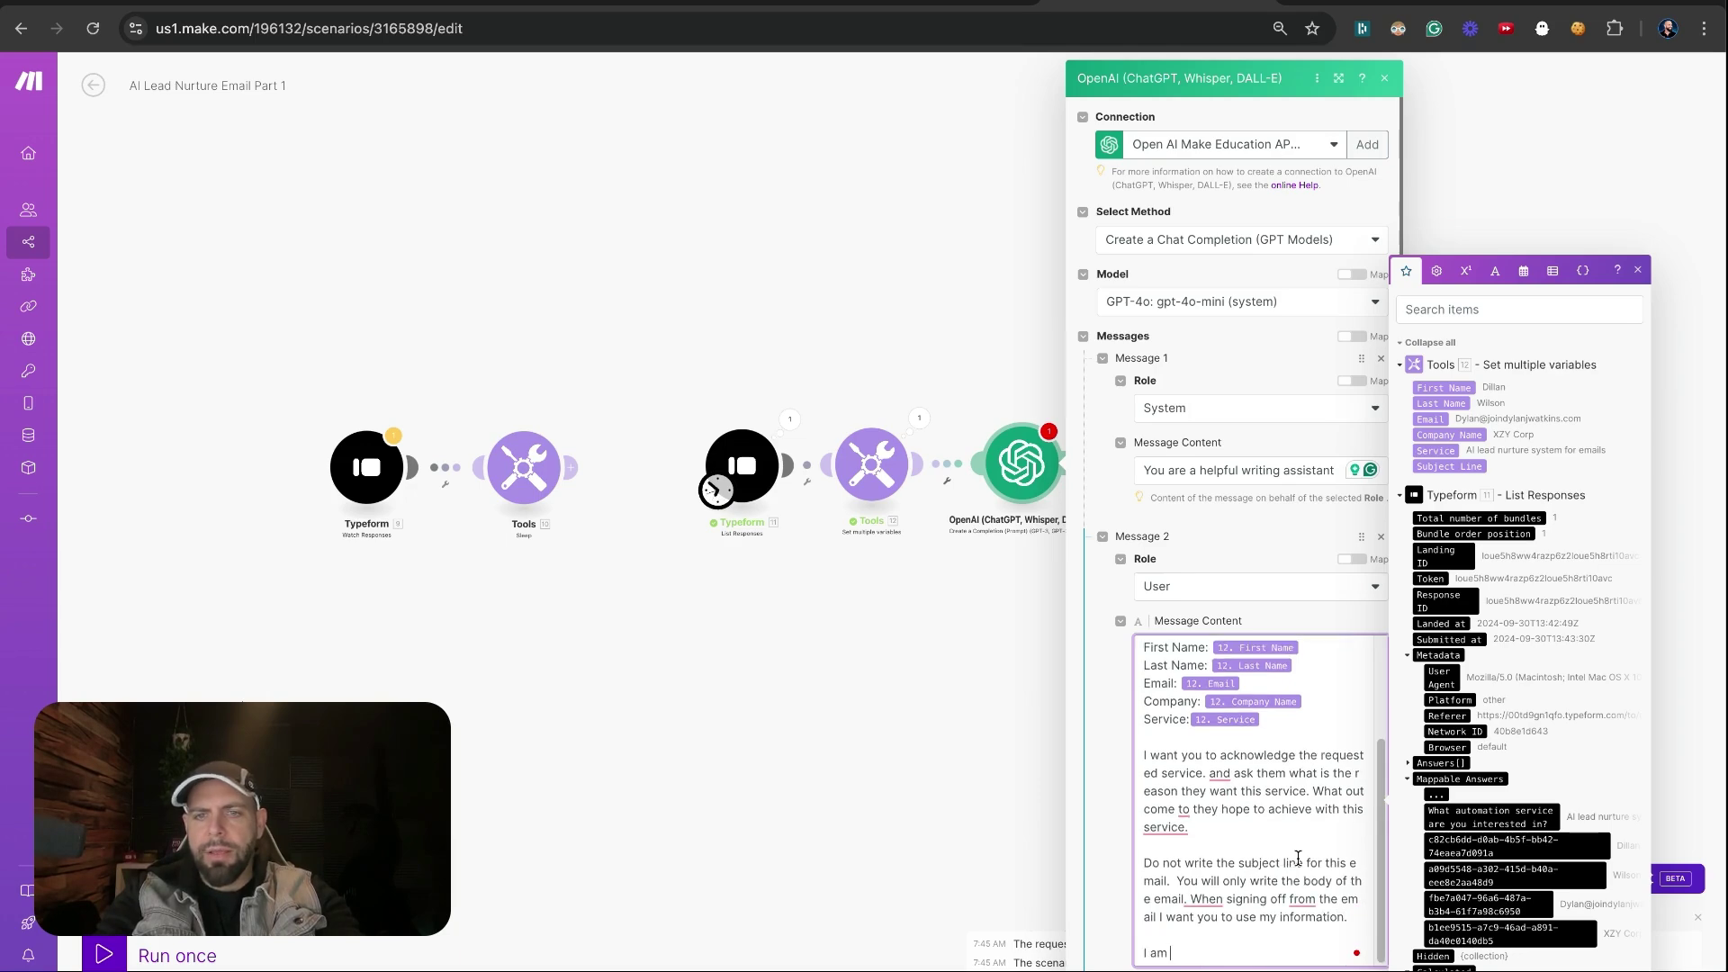
pyautogui.write('s')
pyautogui.press('BackSpace')
pyautogui.write('Dylan Watkins')
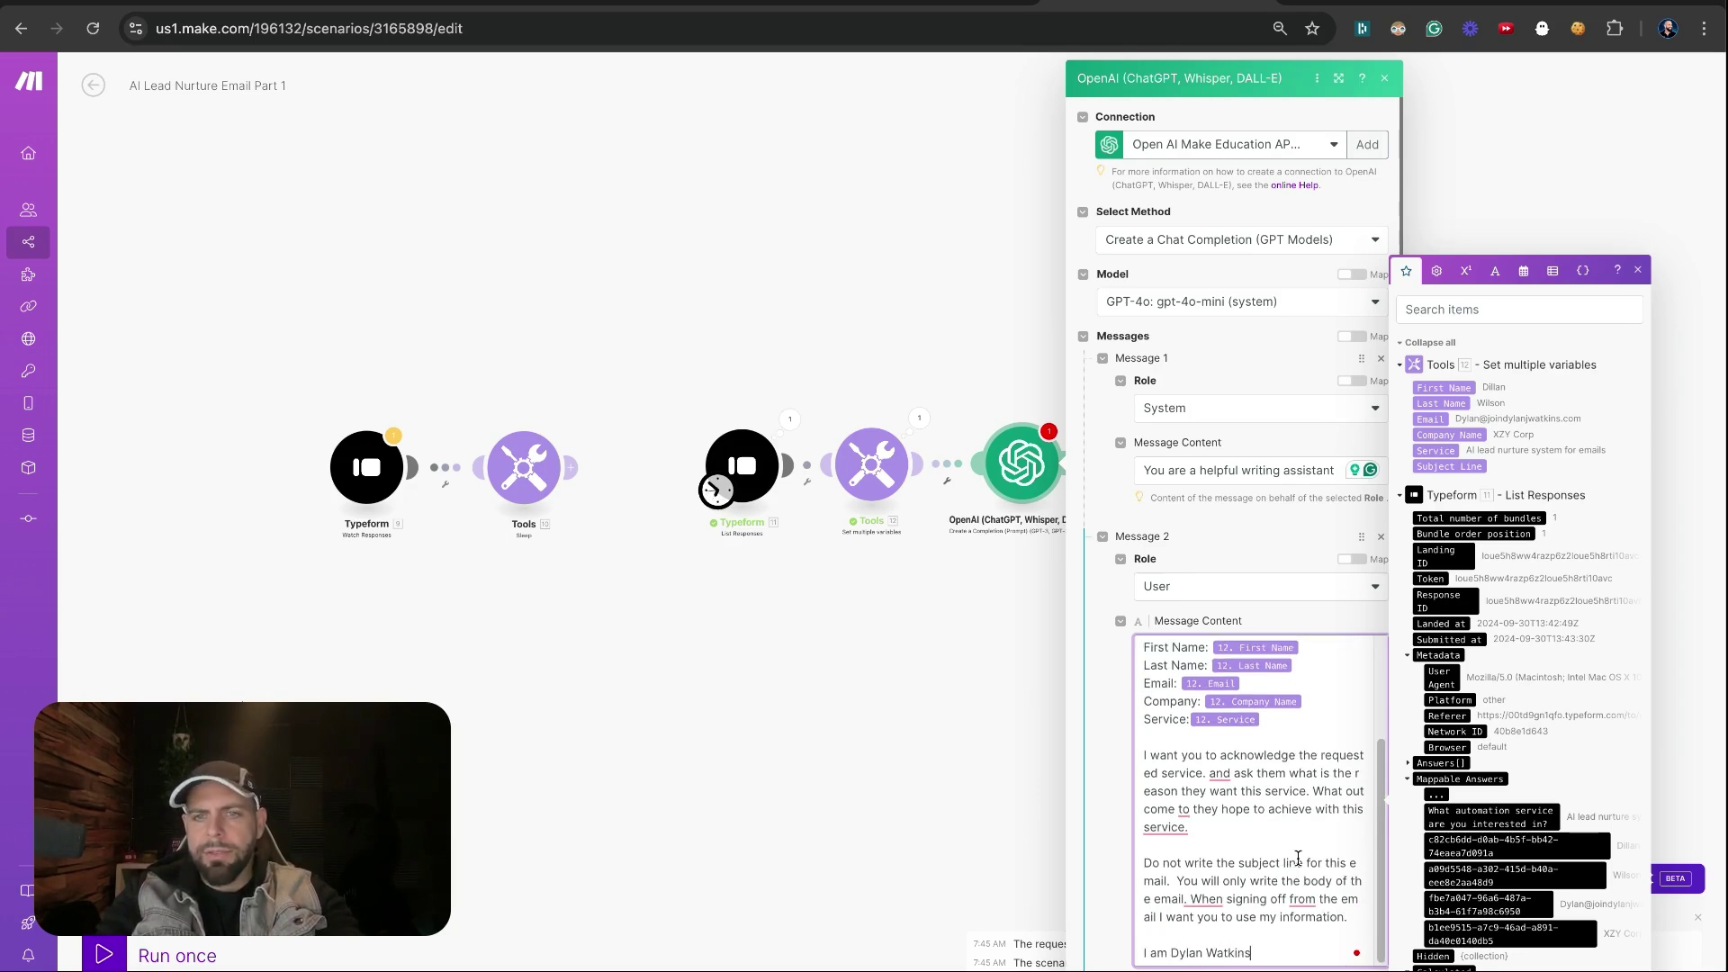
pyautogui.press('Return')
pyautogui.write('Company is DJW ')
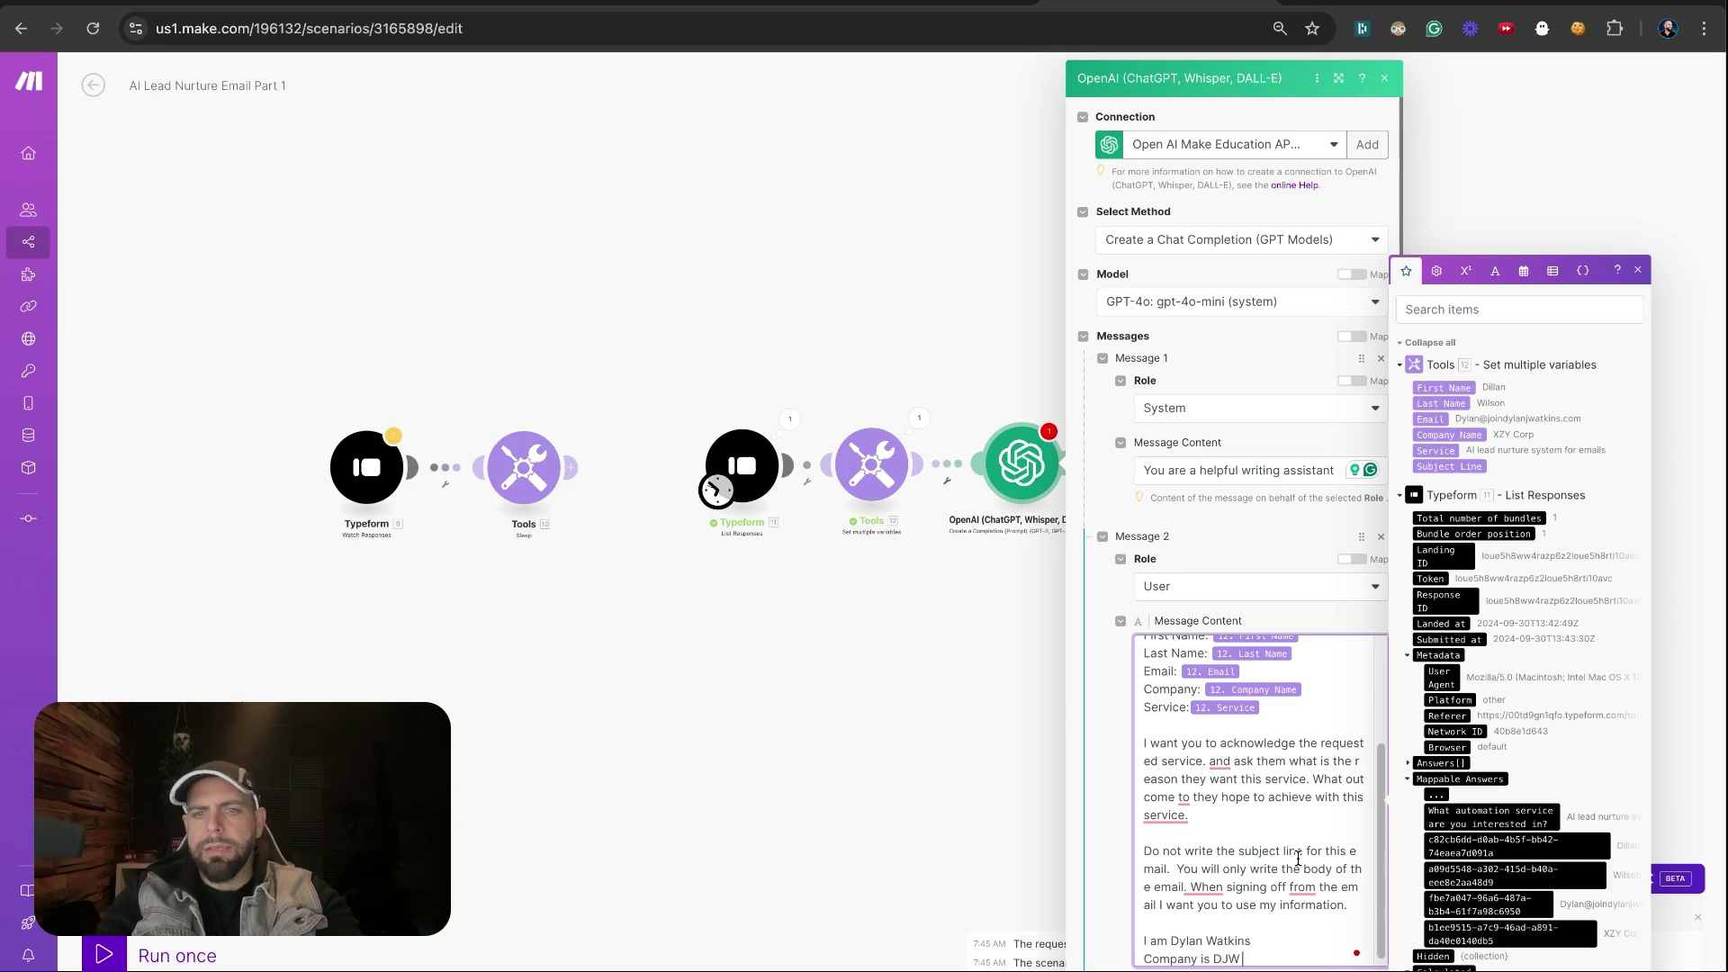
pyautogui.write('Consulting')
pyautogui.press('Return')
pyautogui.write('My emai')
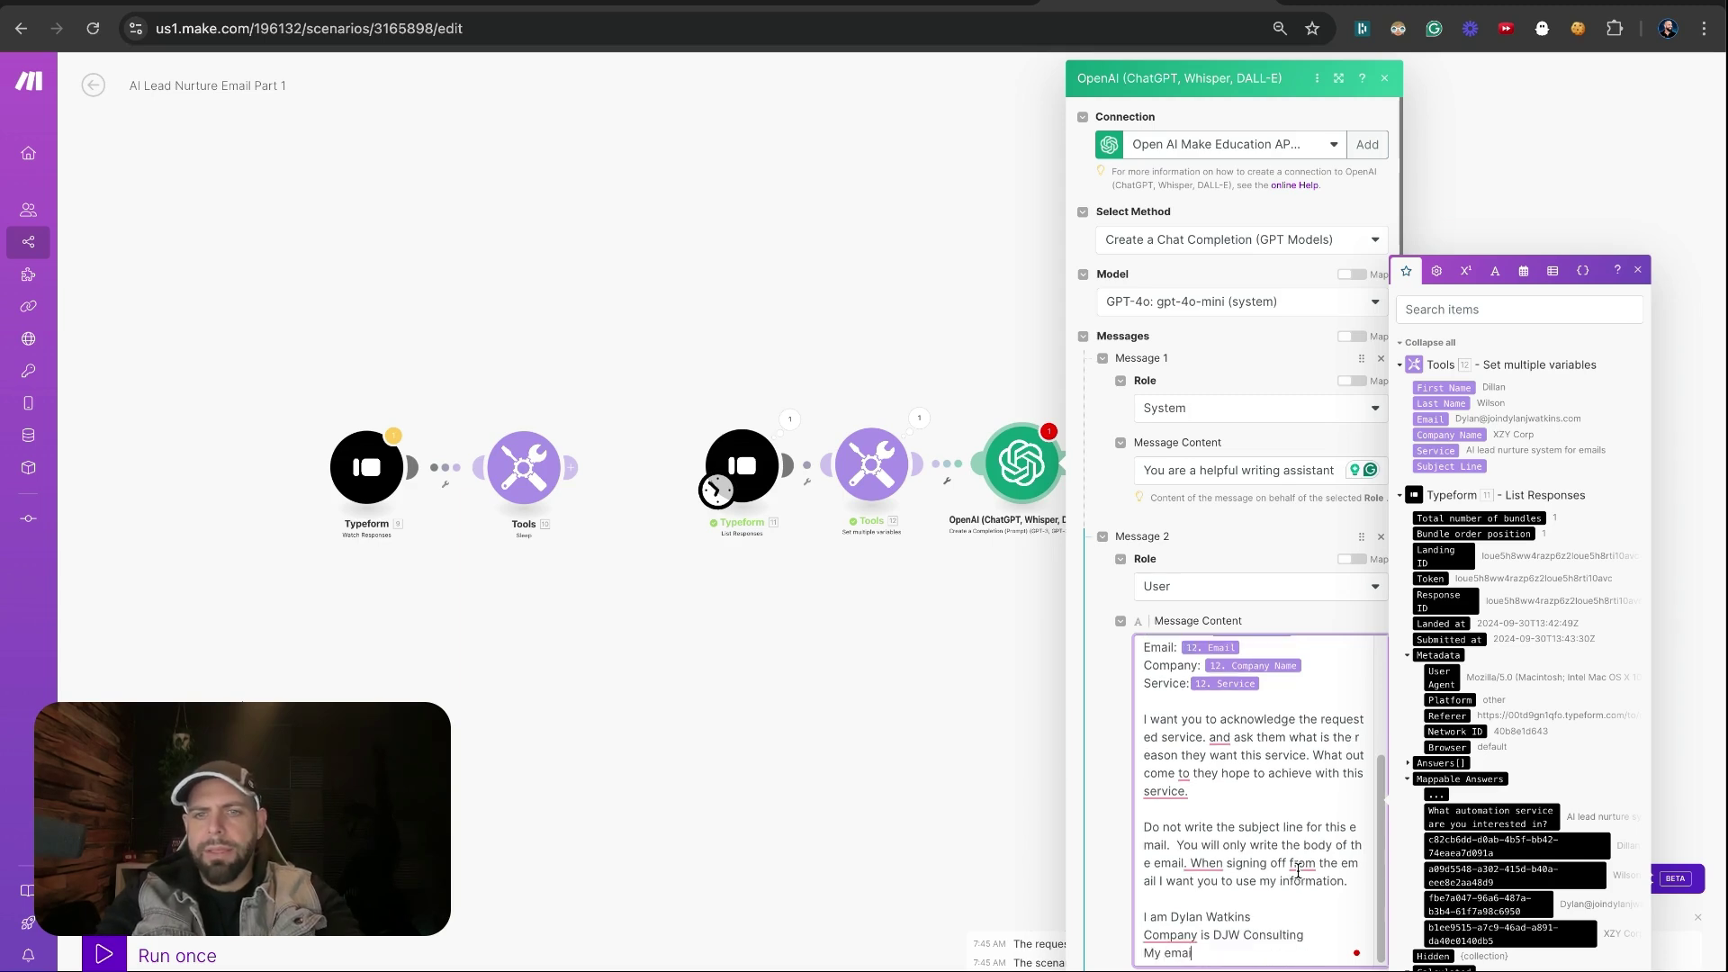
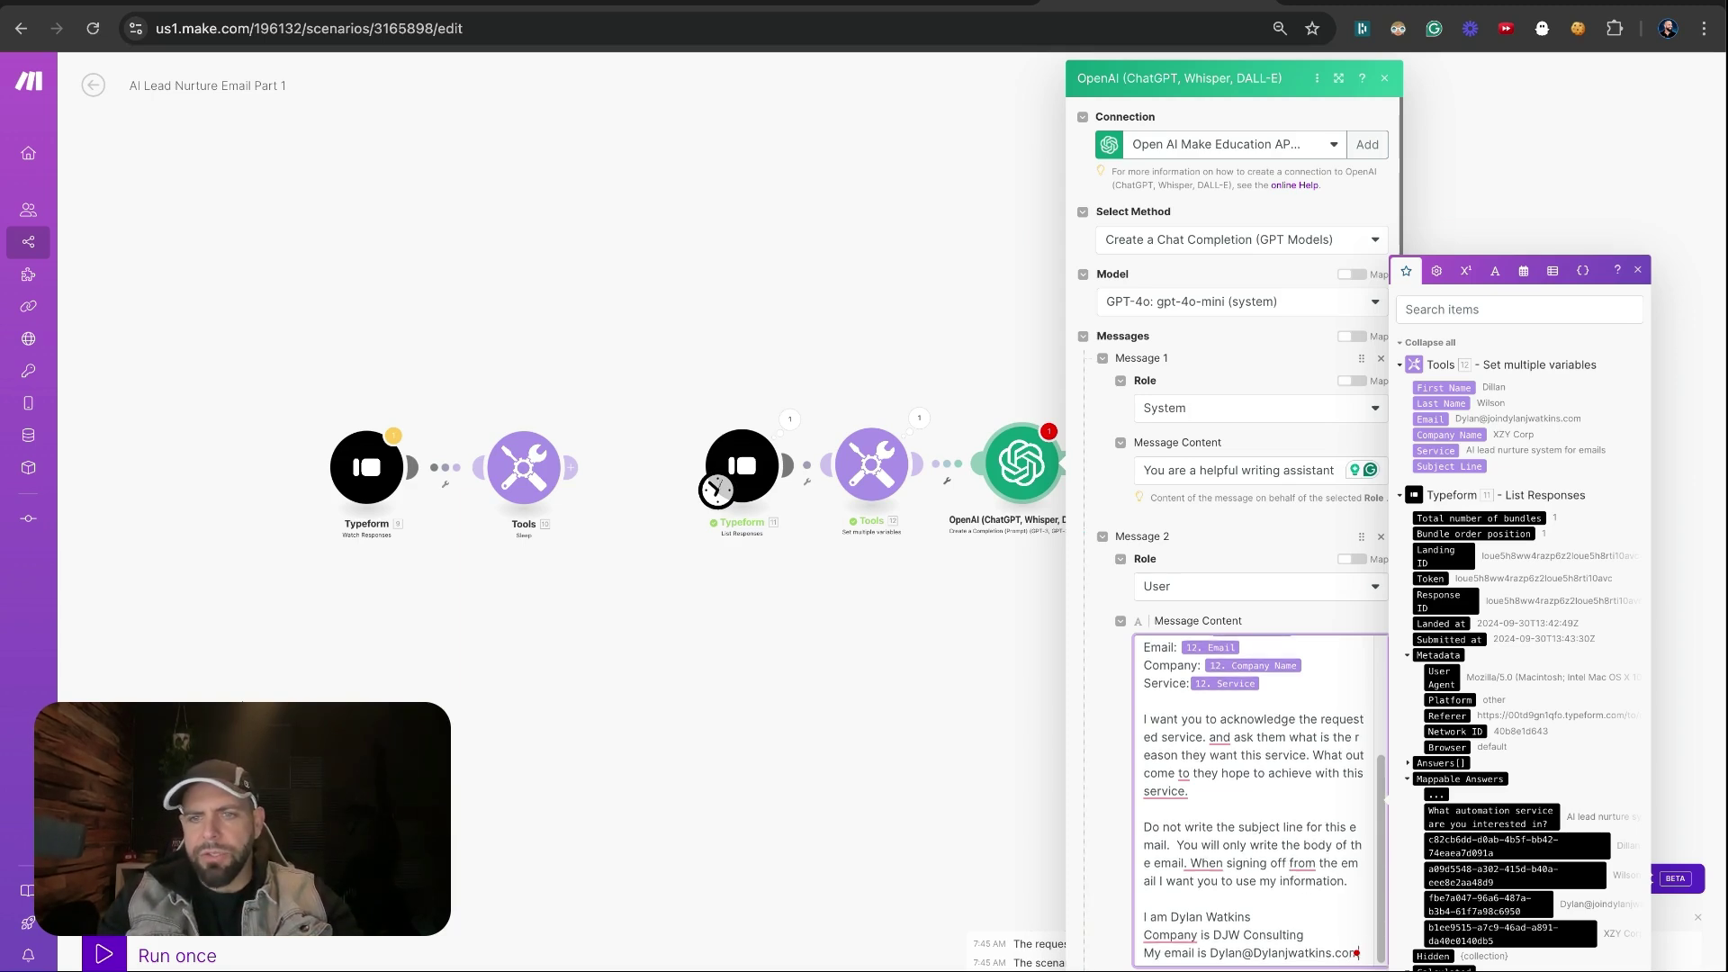
# Close the OpenAI settings, run the scenario once, and open the OpenAI module's results
pyautogui.click(787, 956)
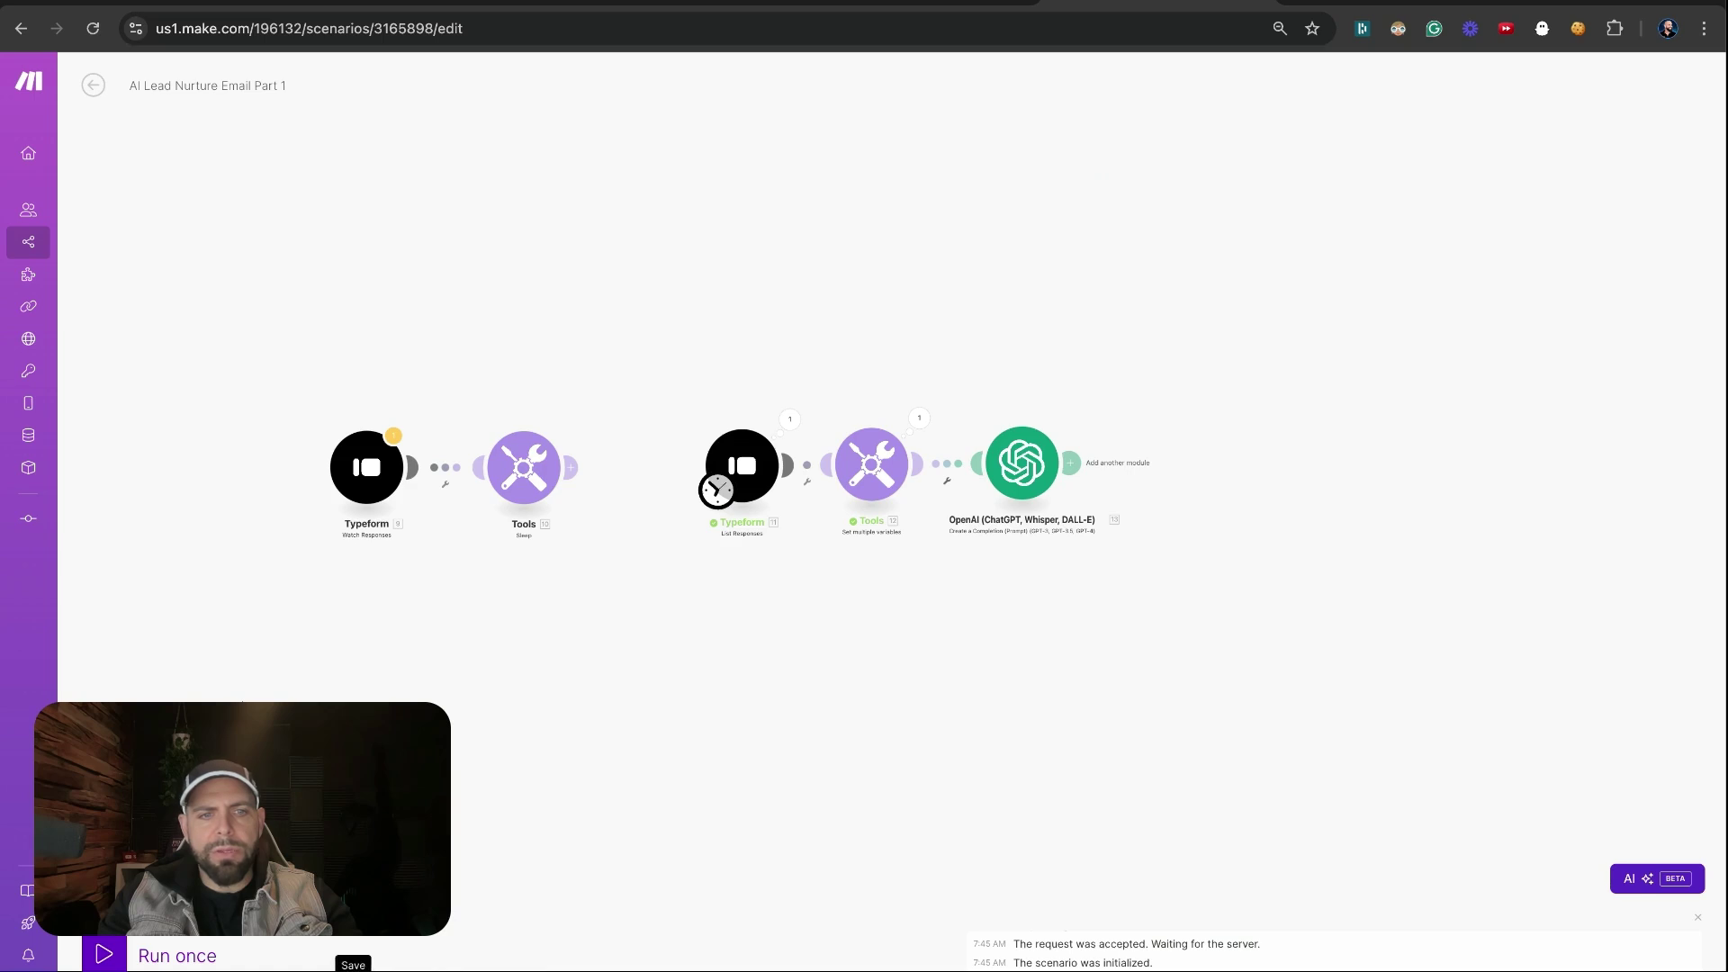
pyautogui.click(115, 953)
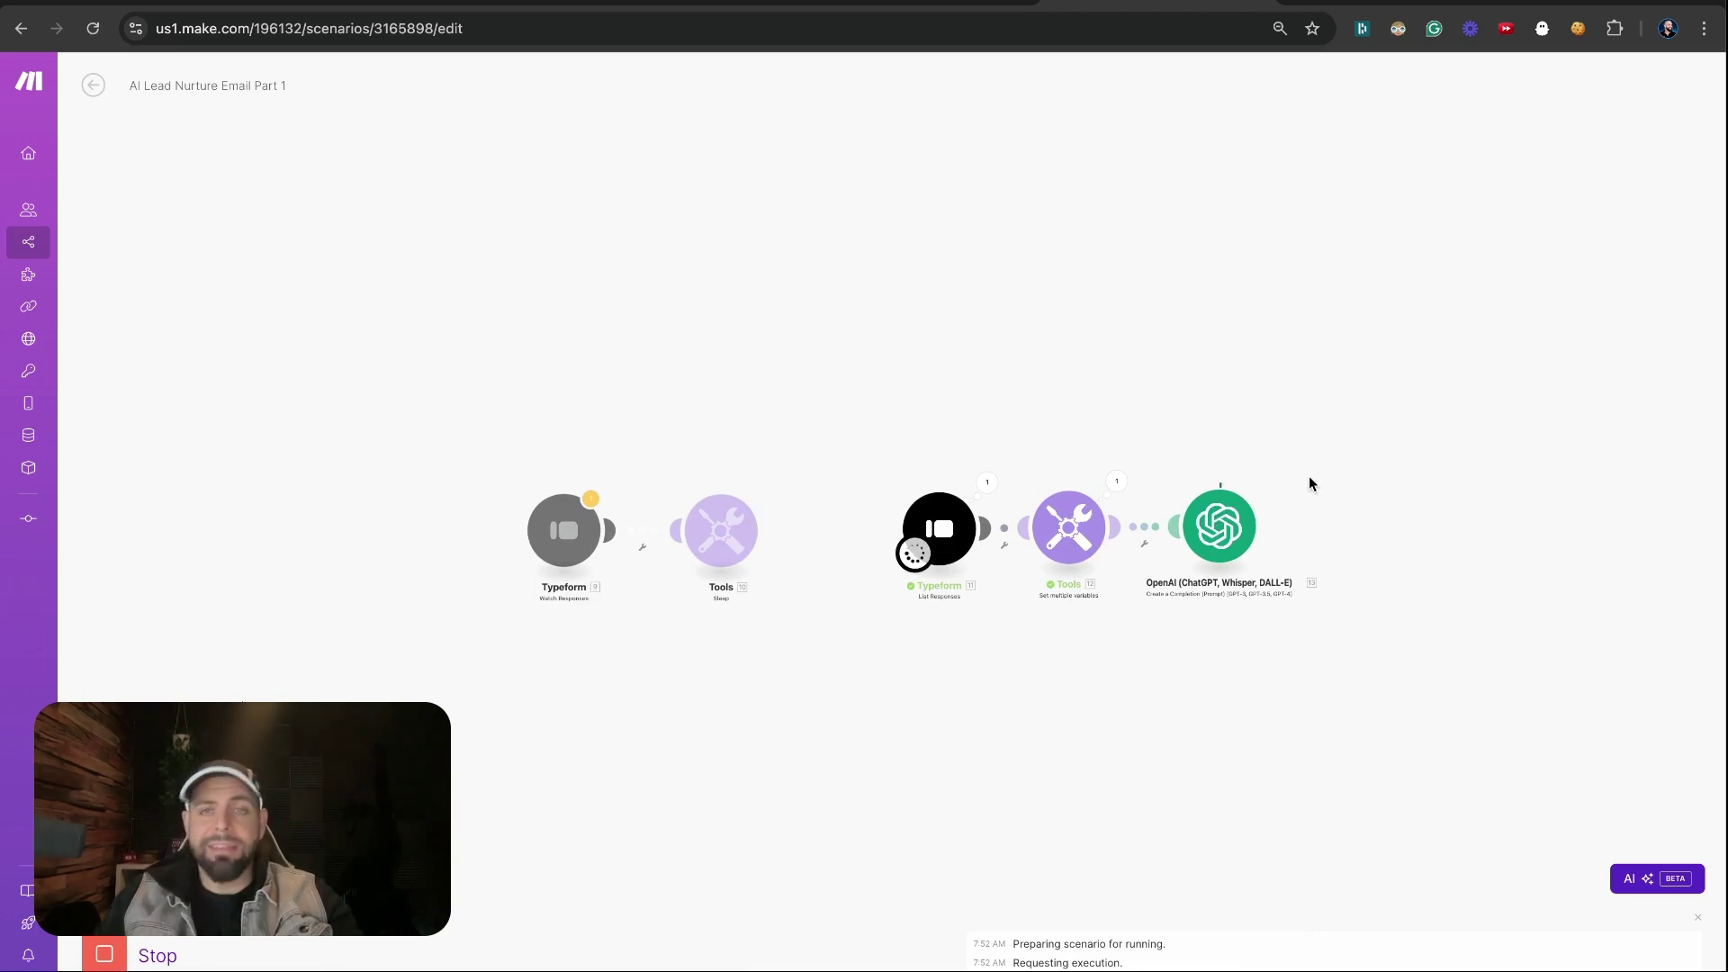
pyautogui.click(1269, 482)
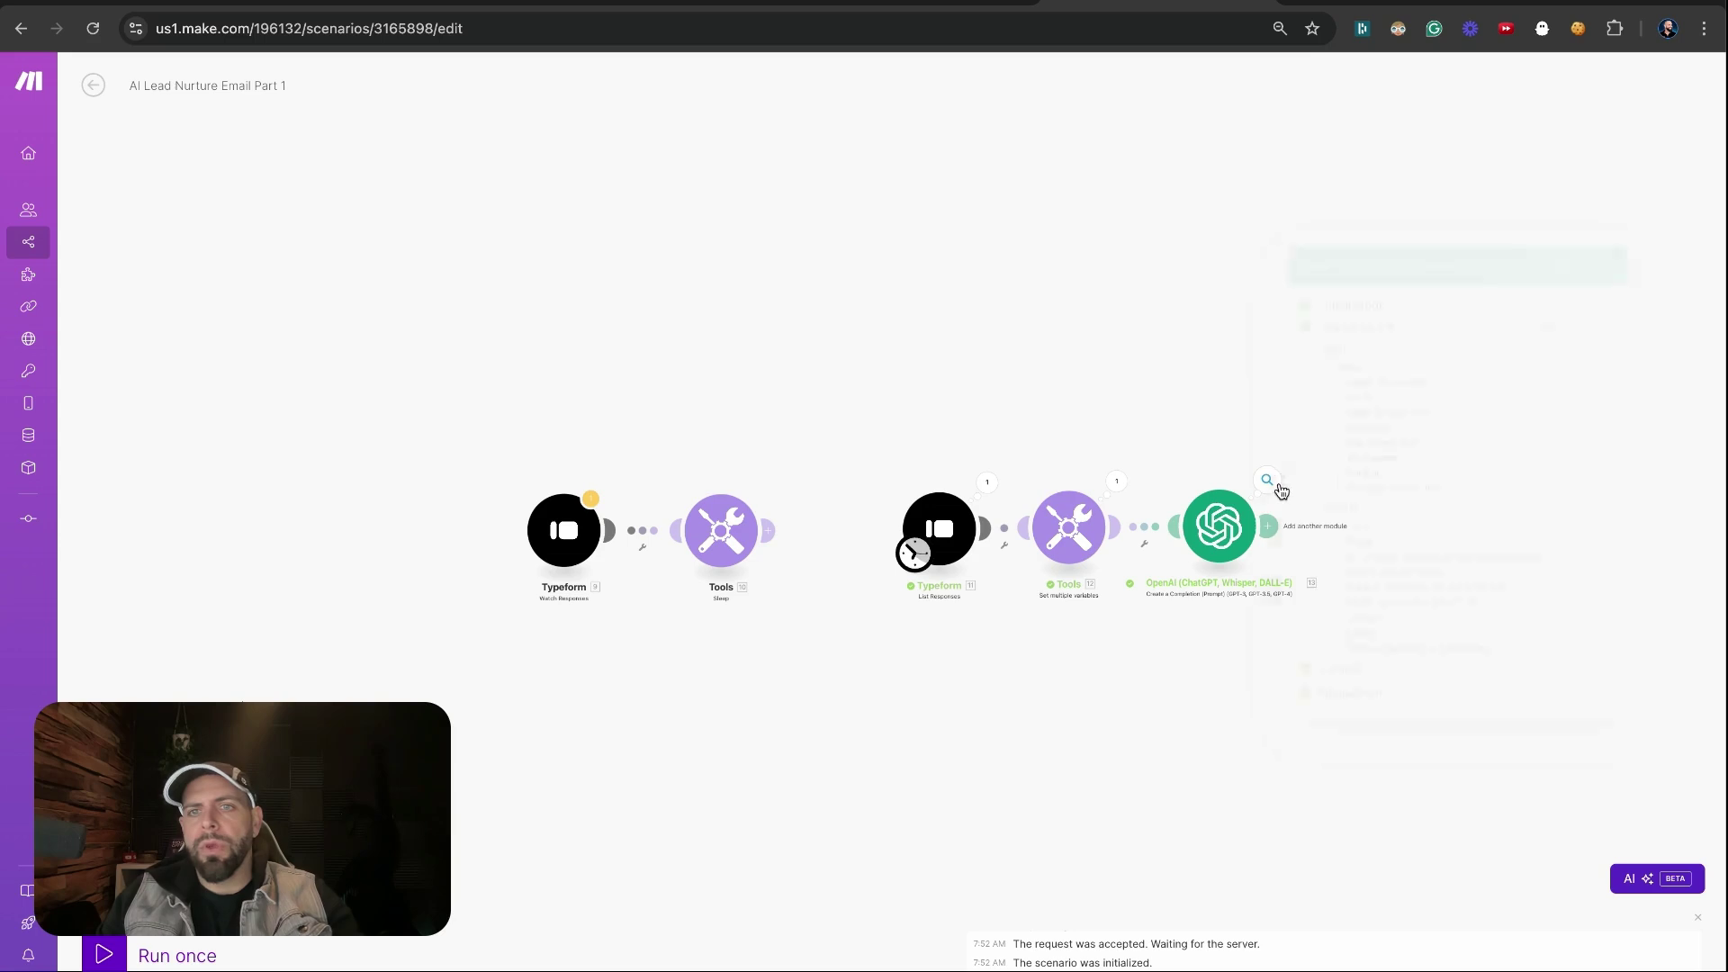
# Expand Choices > 1 > Message > Content to read the drafted email, then close the output
pyautogui.click(1338, 618)
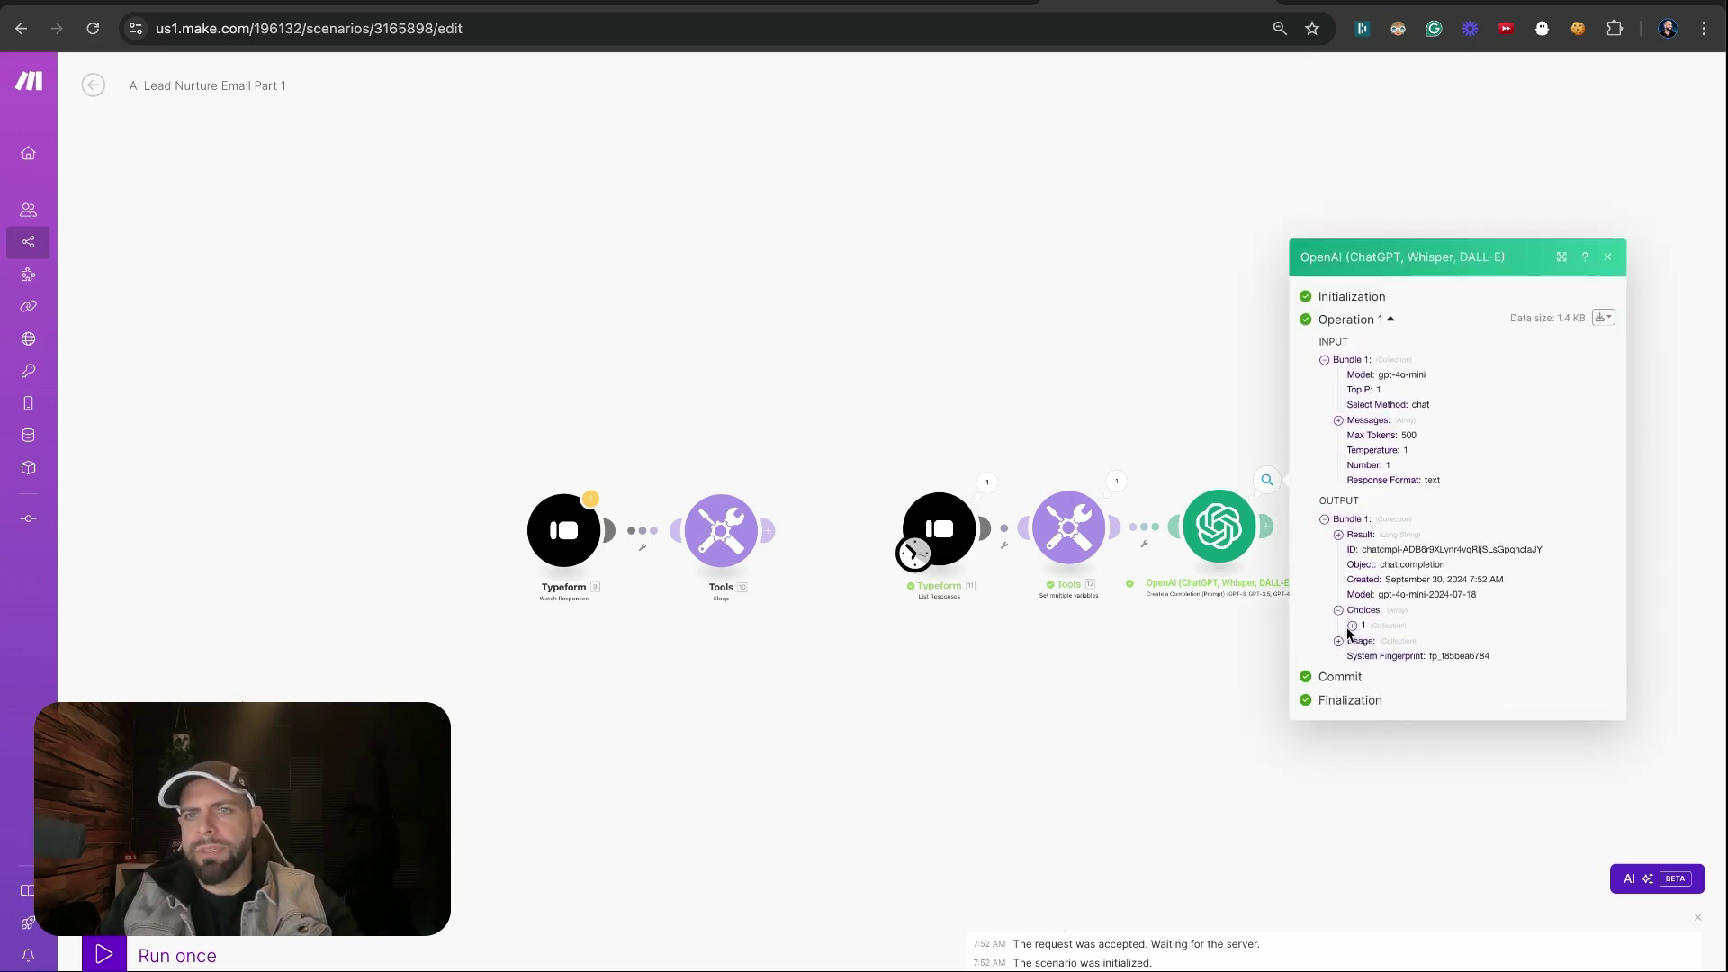
pyautogui.click(1352, 633)
pyautogui.click(1366, 603)
pyautogui.click(1377, 633)
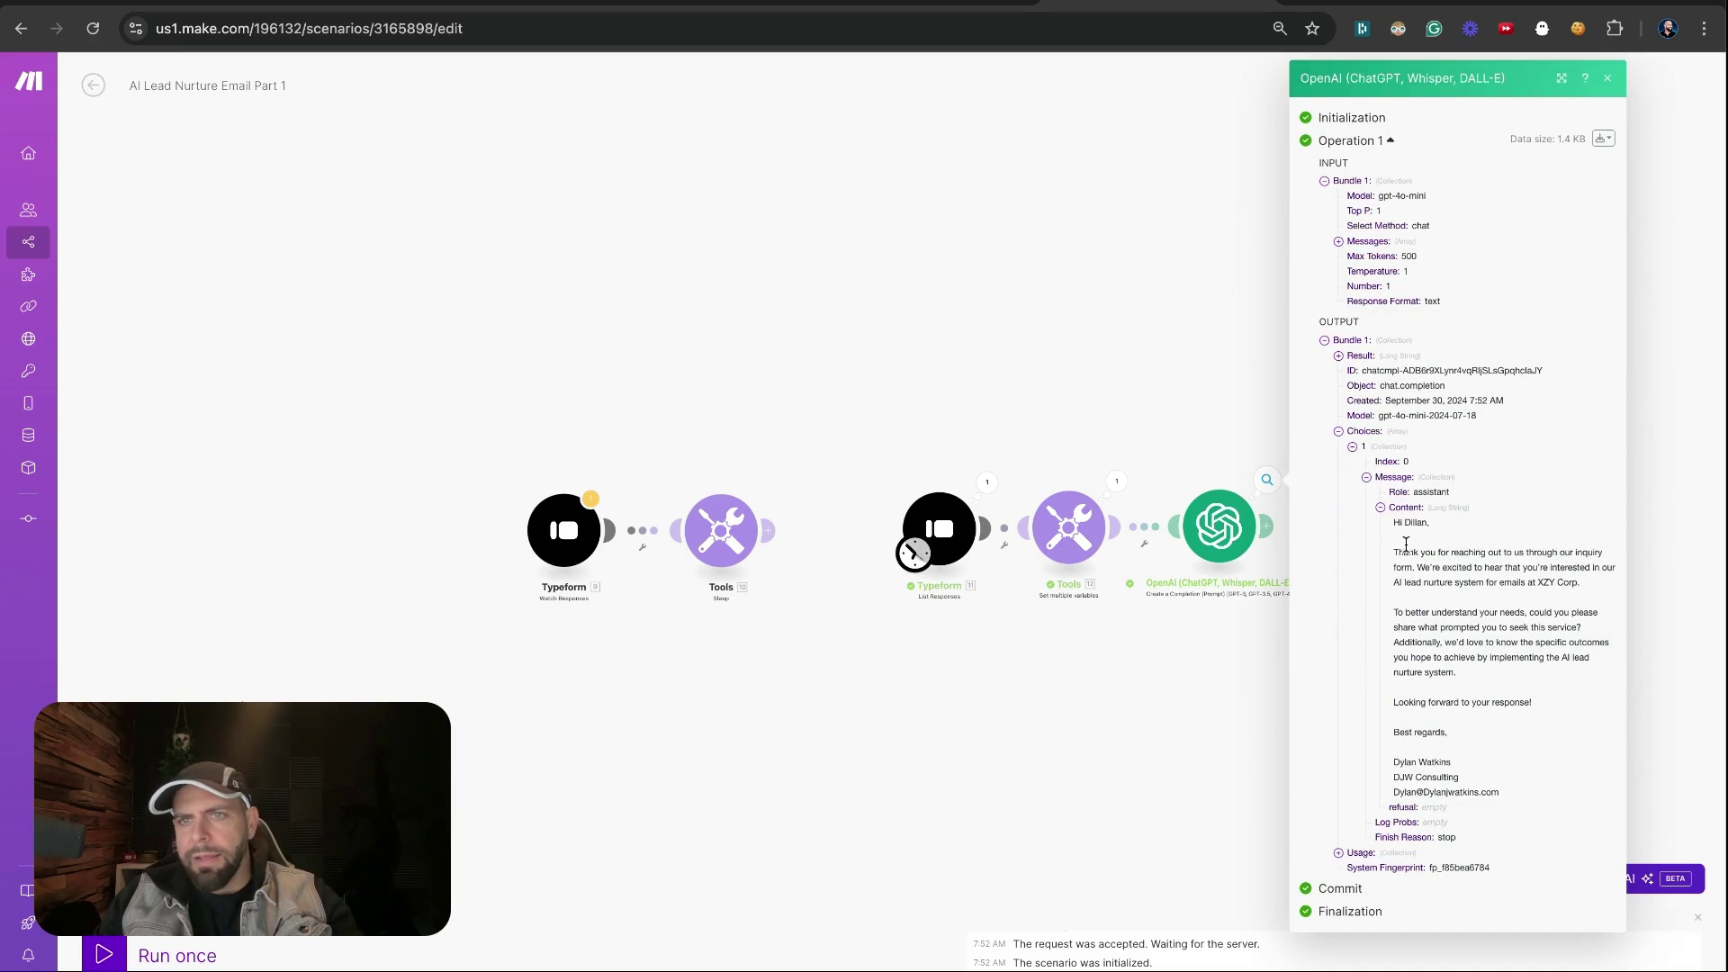
pyautogui.moveTo(1406, 544); pyautogui.dragTo(1423, 637)
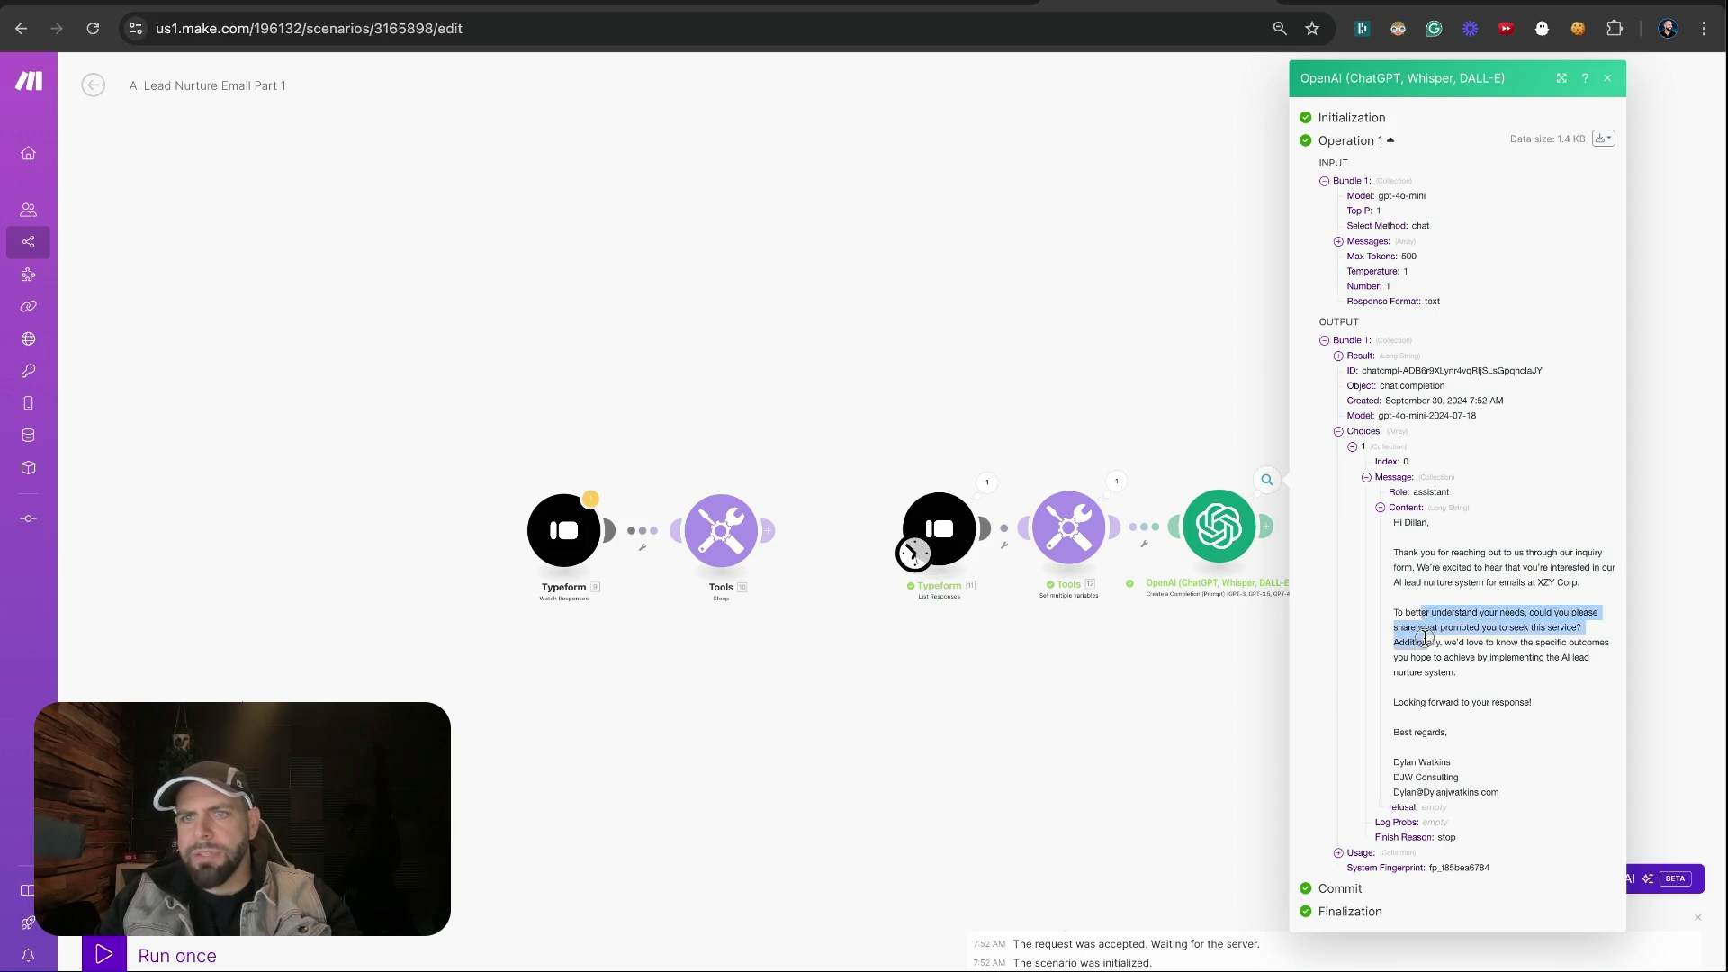
pyautogui.moveTo(1429, 648); pyautogui.dragTo(1452, 674)
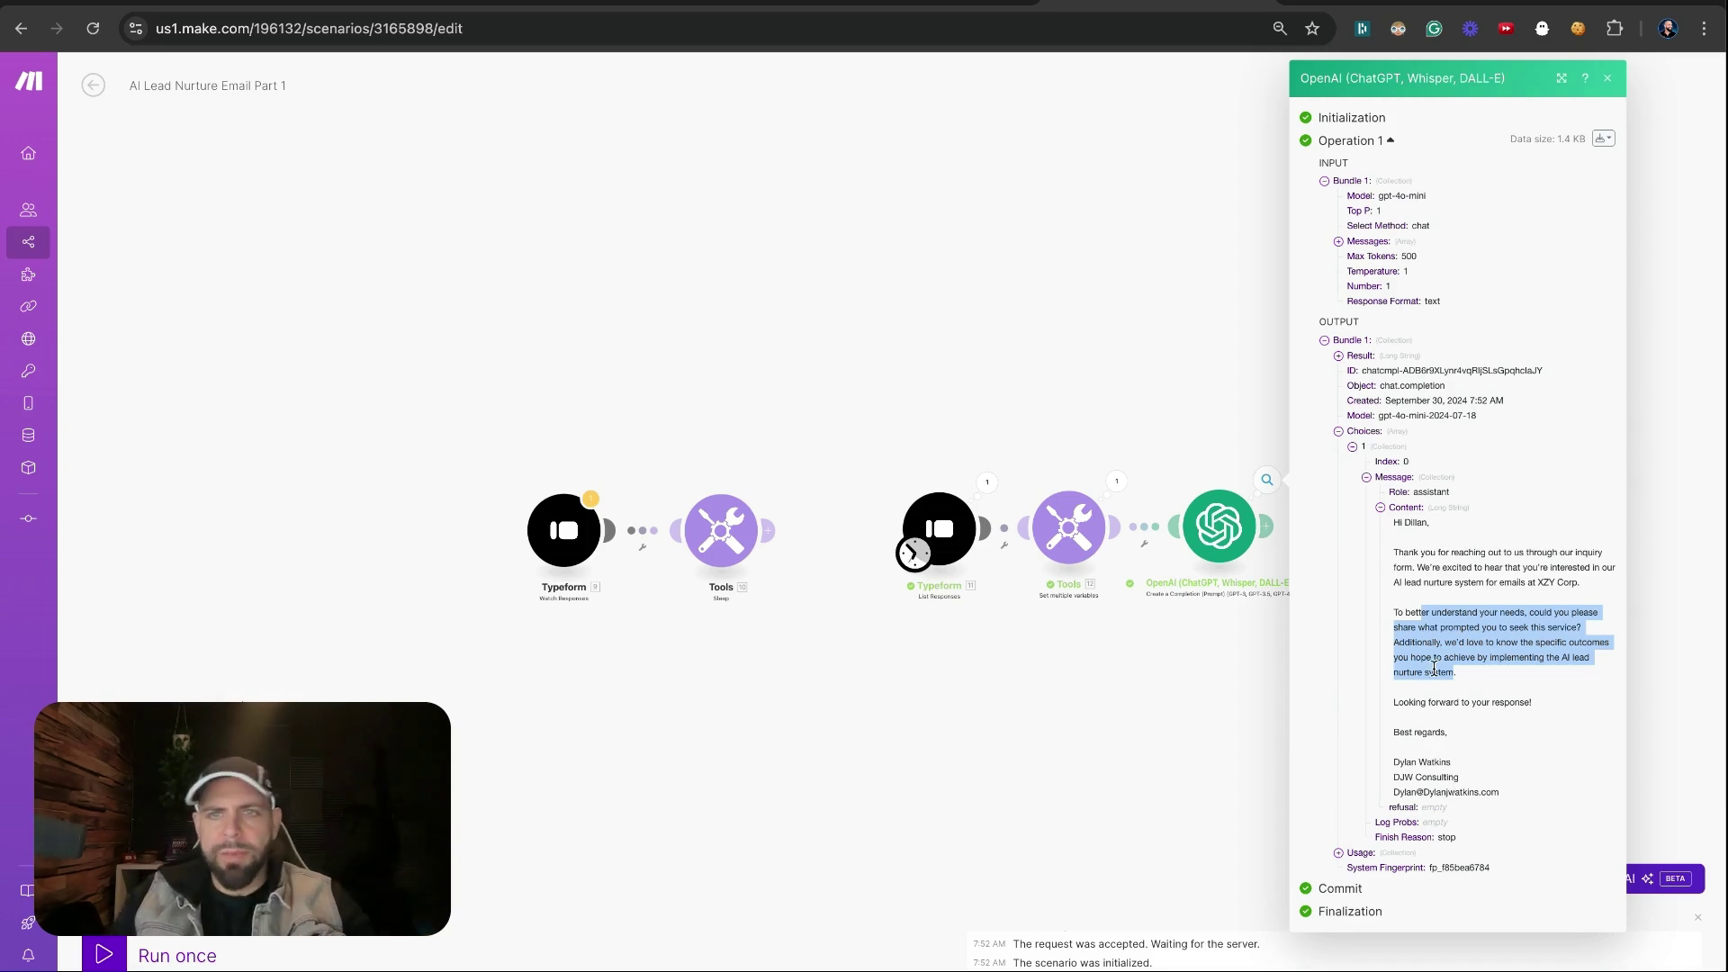
pyautogui.click(1225, 689)
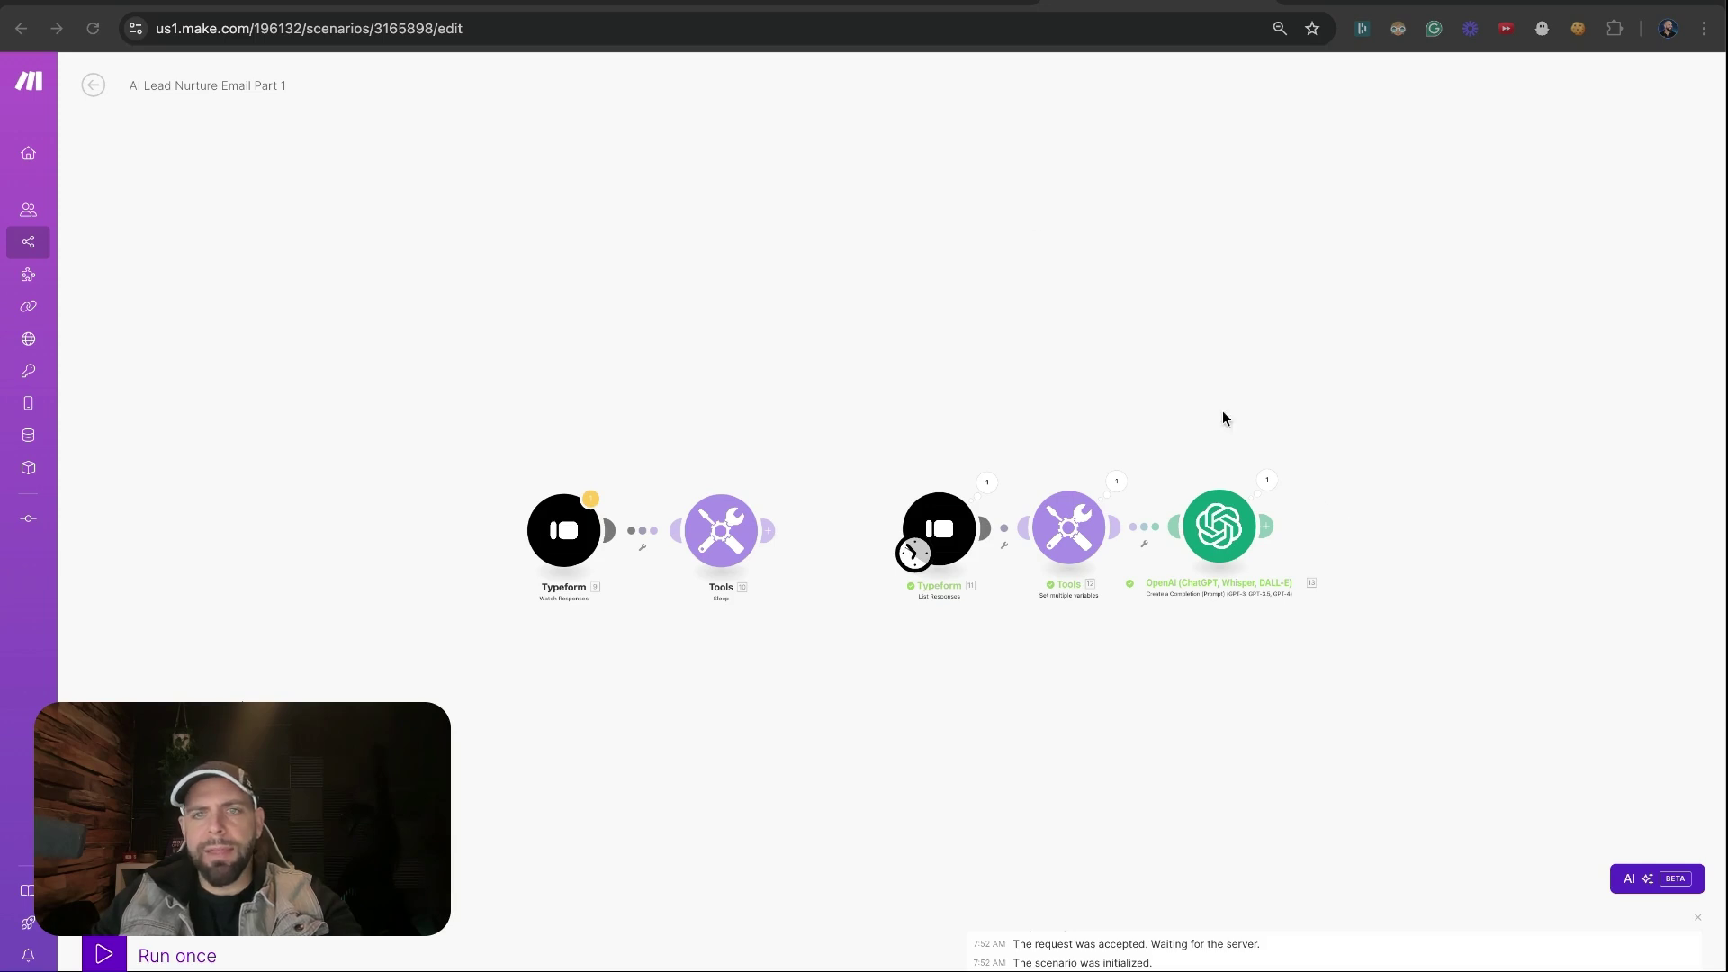
# Switch to the AI LEAD NURUTRE SYSTEM spreadsheet and select its spreadsheet ID in the address bar
pyautogui.click(682, 24)
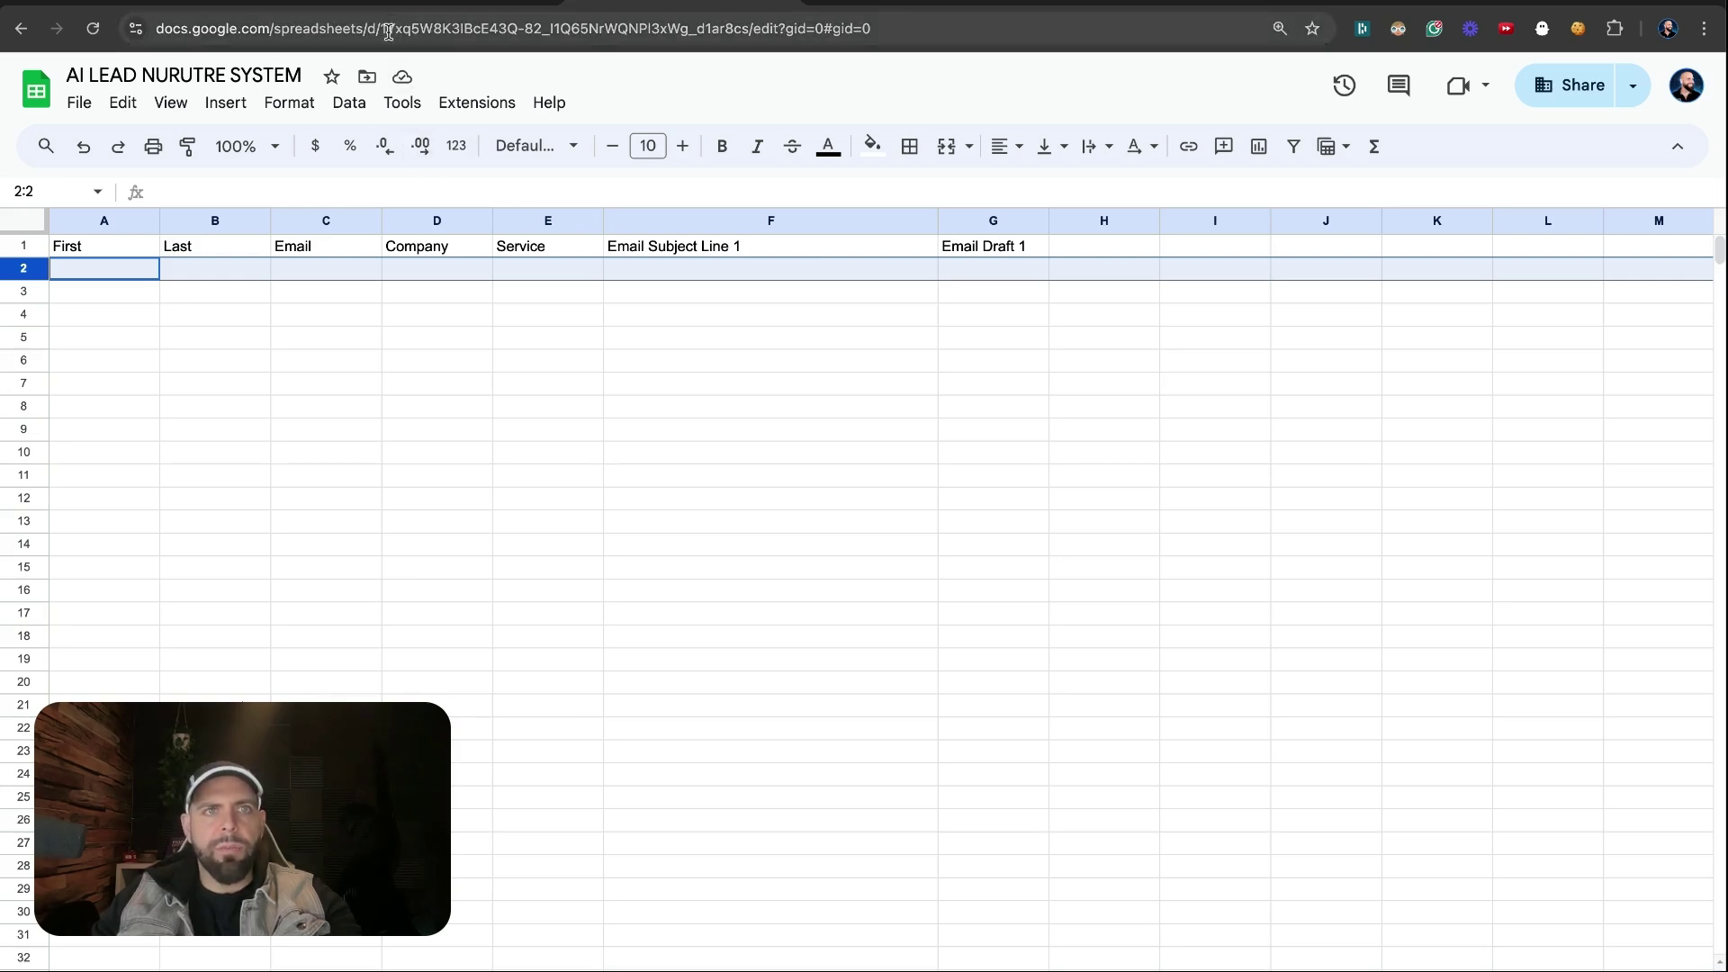
pyautogui.moveTo(382, 31); pyautogui.dragTo(796, 30)
# Add a Google Sheets 'Add a Row' module after the OpenAI step
pyautogui.click(1176, 2)
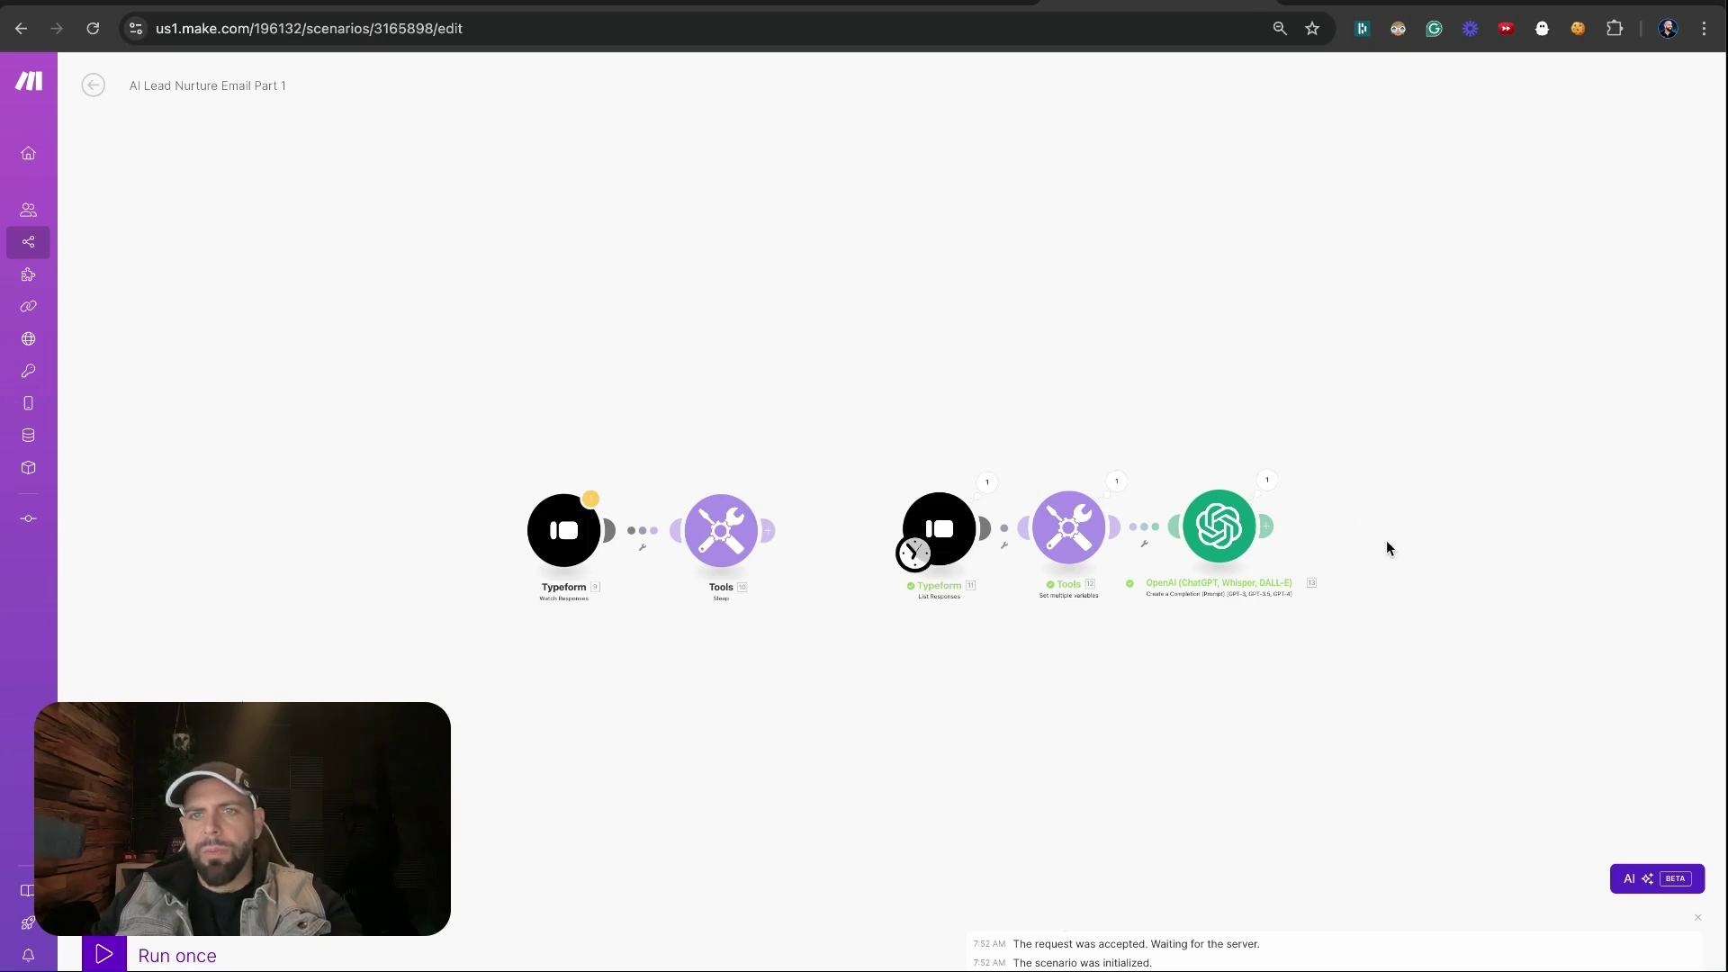
pyautogui.click(1364, 530)
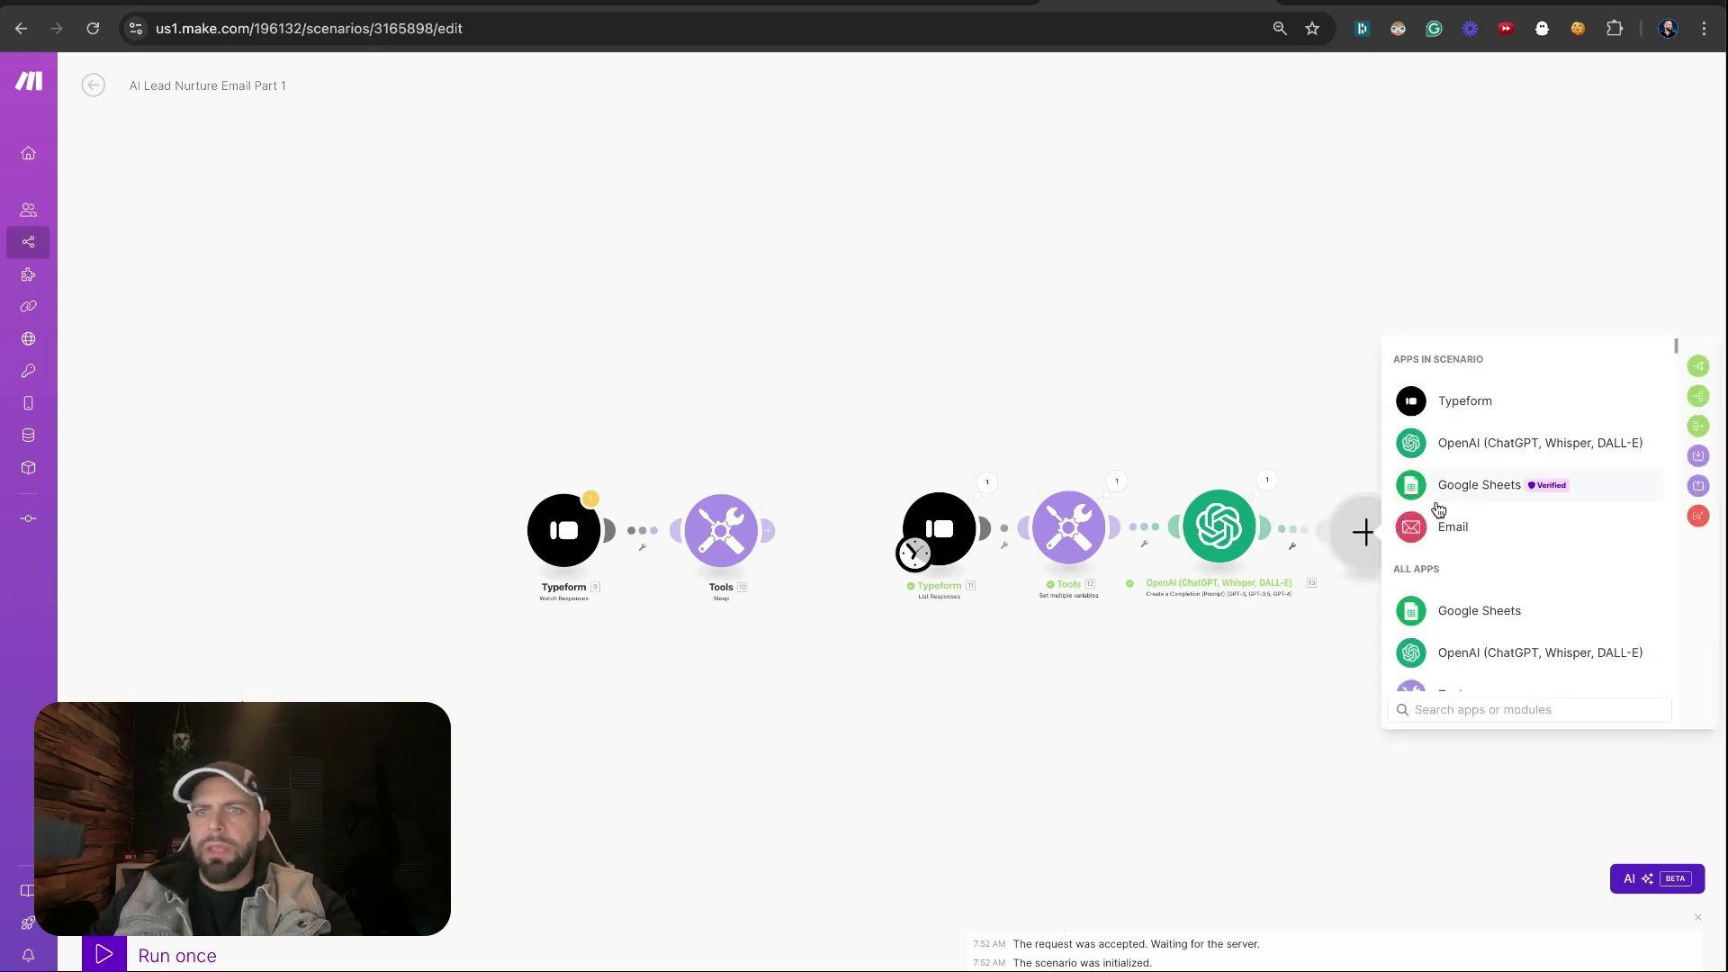
pyautogui.click(1478, 486)
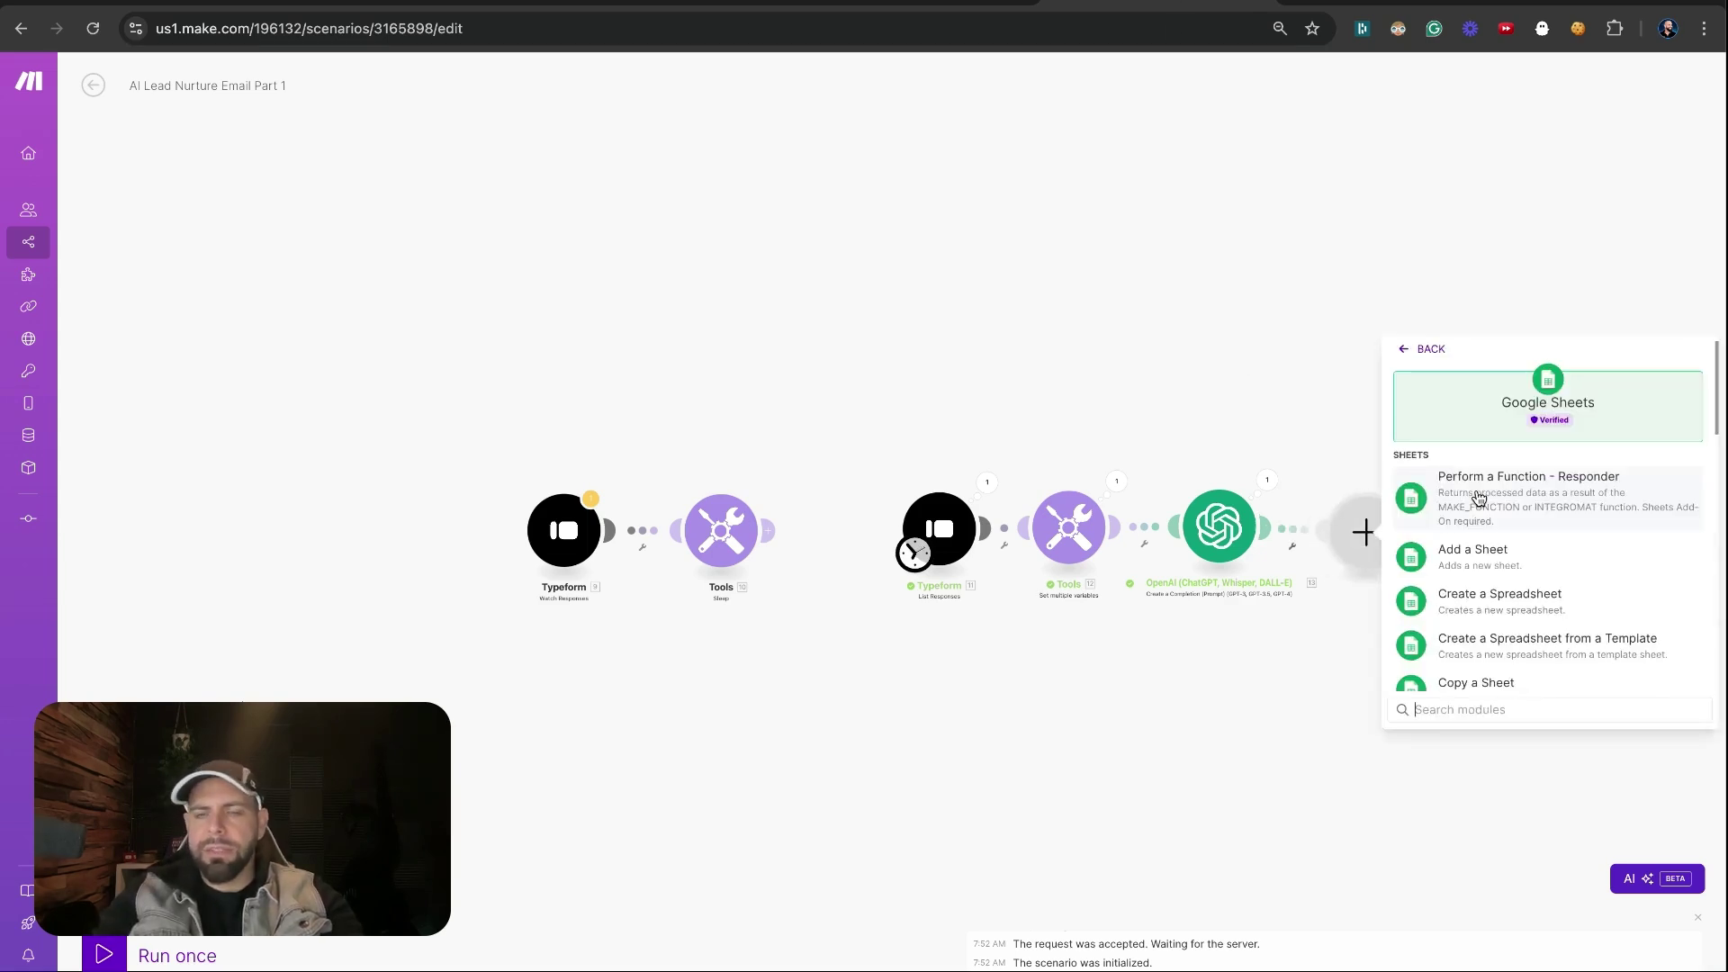
pyautogui.write('add row')
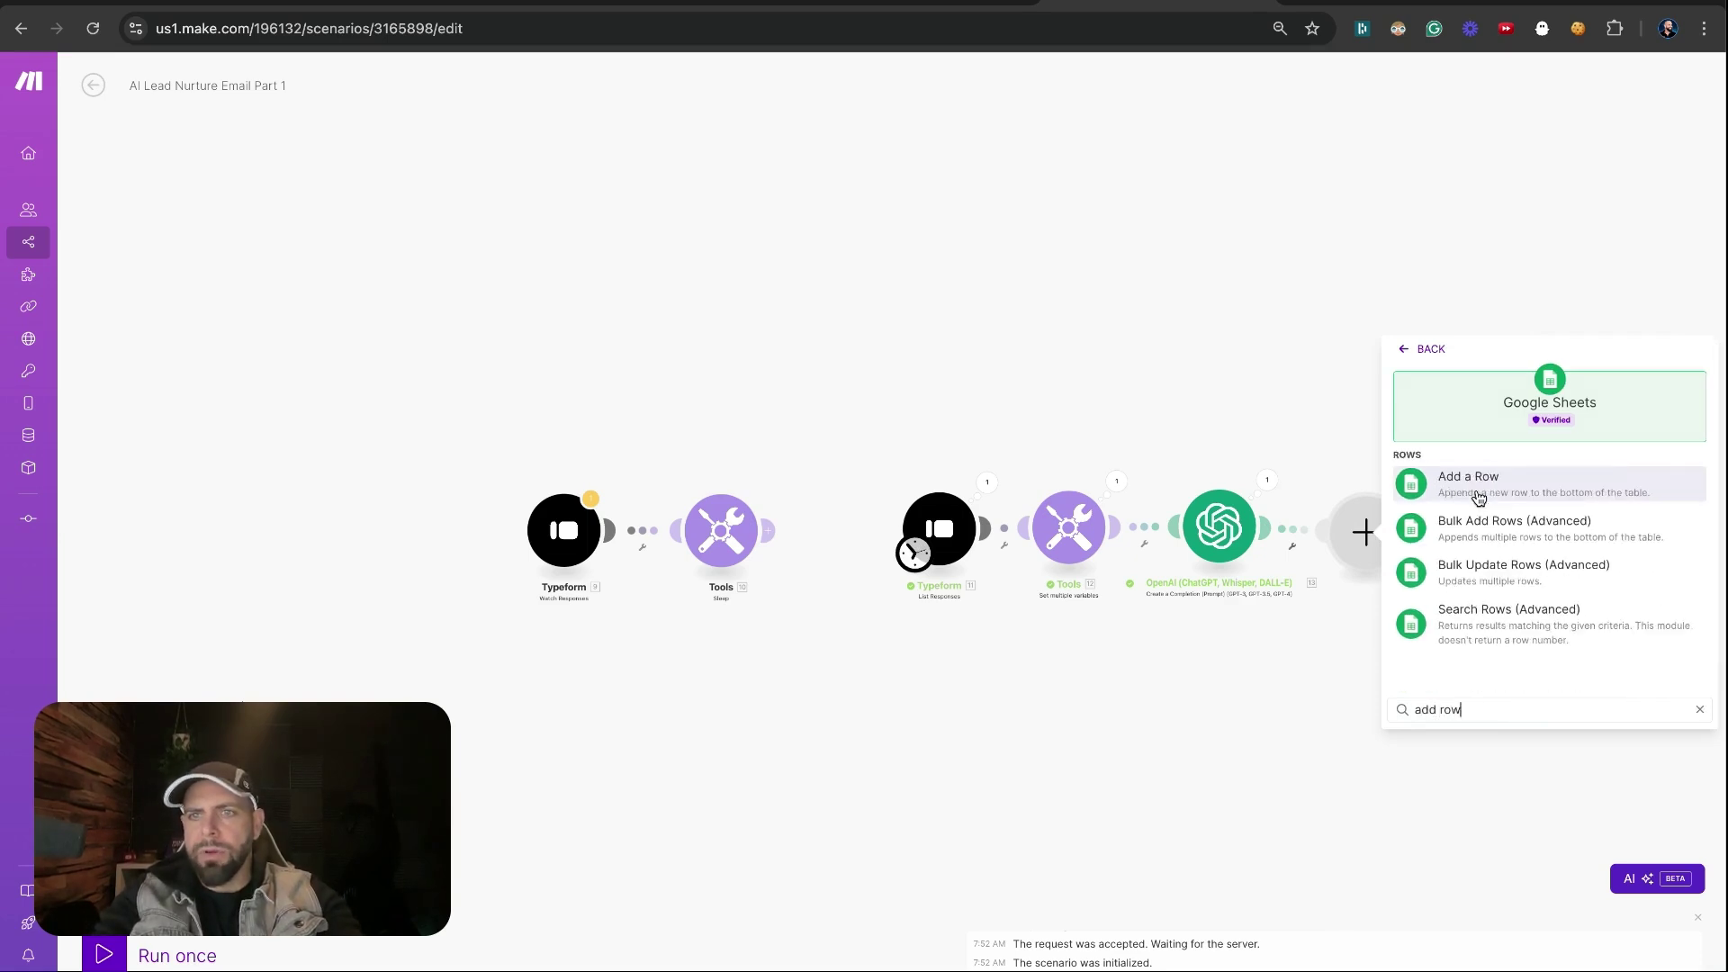
pyautogui.click(1521, 492)
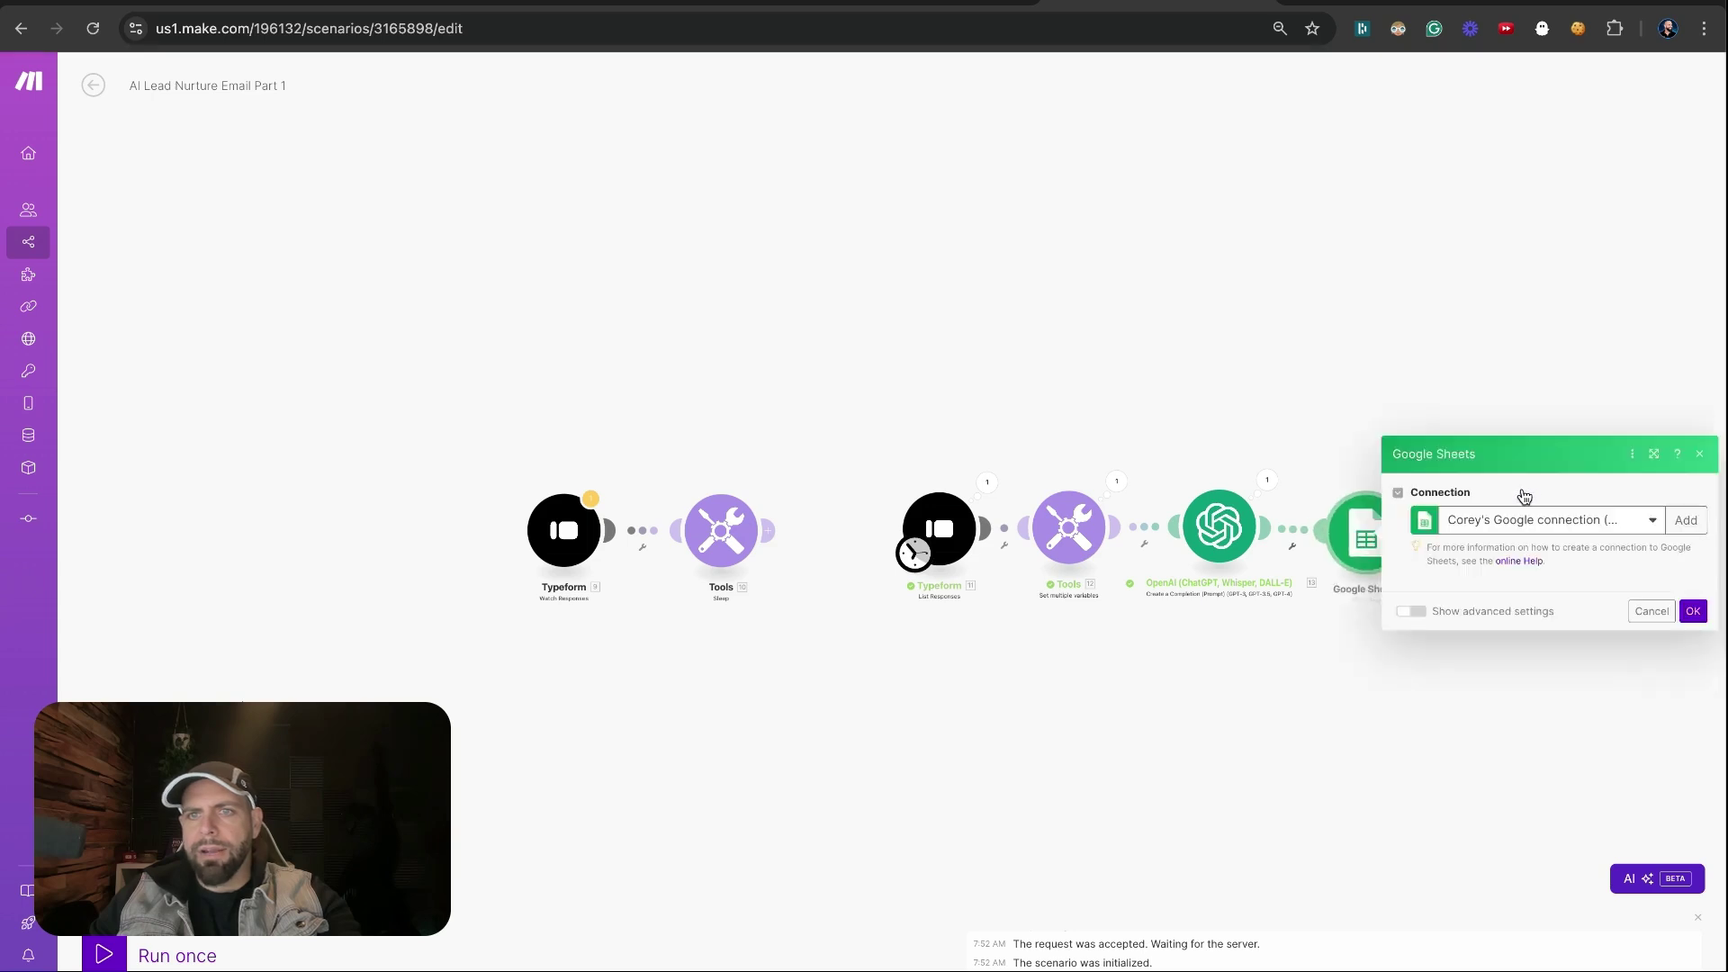
# Set Search Method to Select from all, paste the spreadsheet ID, and choose Sheet1
pyautogui.click(1494, 486)
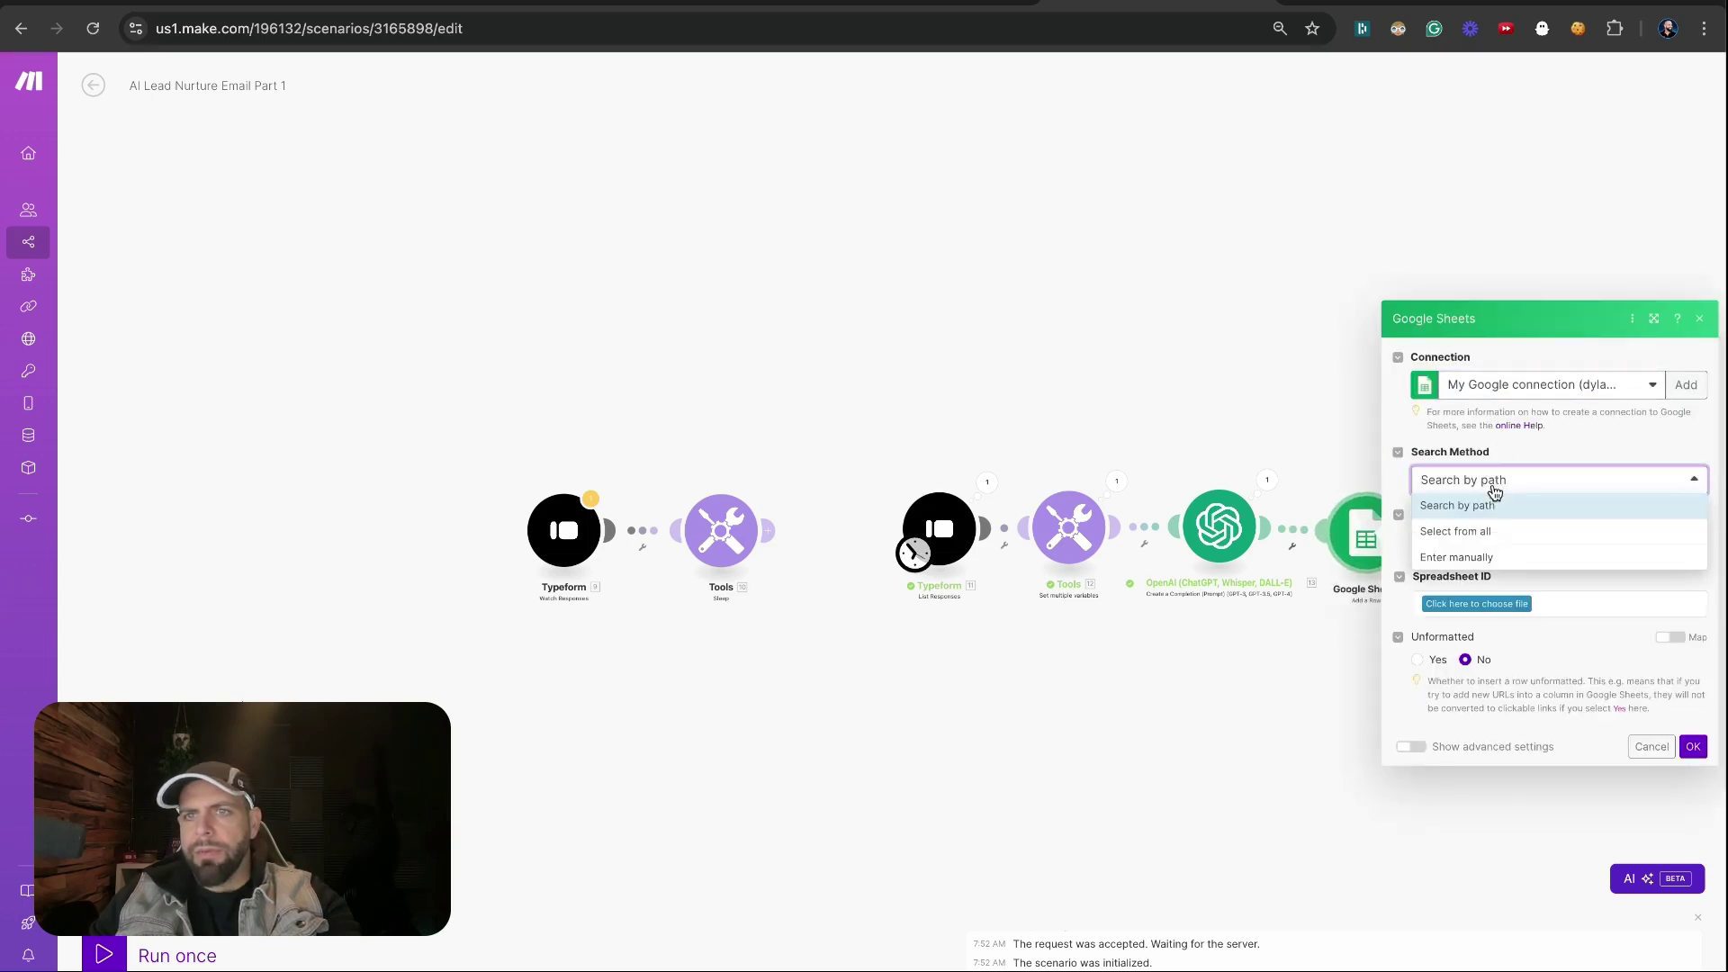
pyautogui.click(1502, 540)
pyautogui.click(1494, 550)
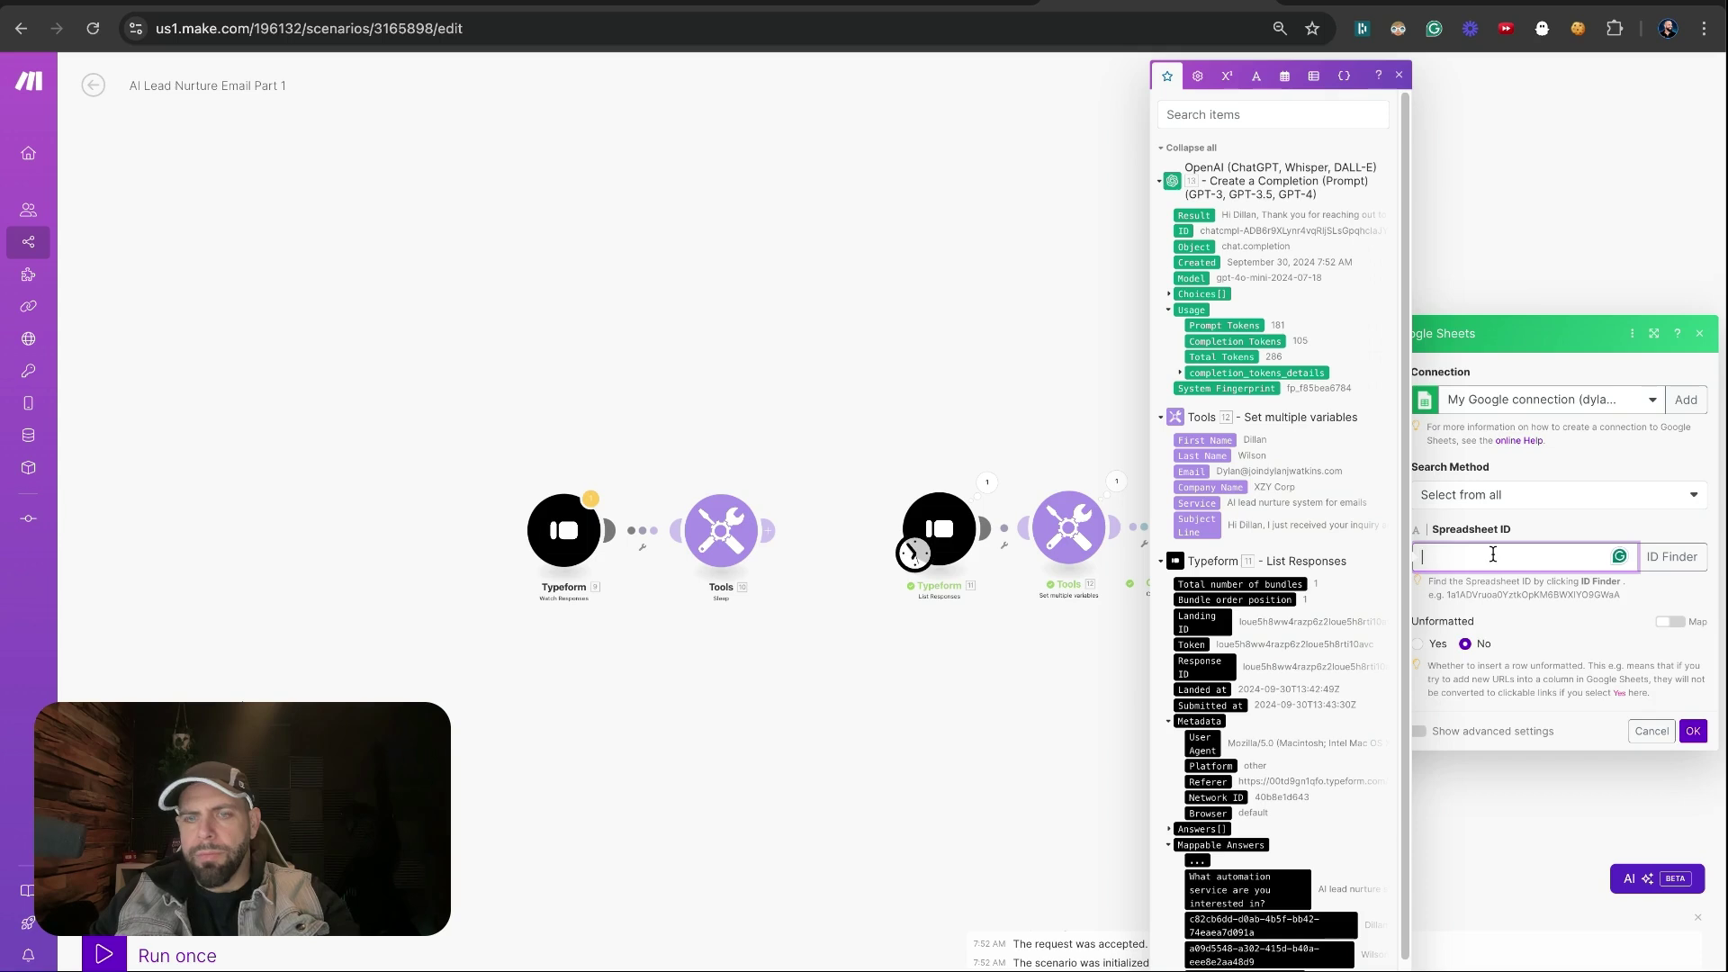
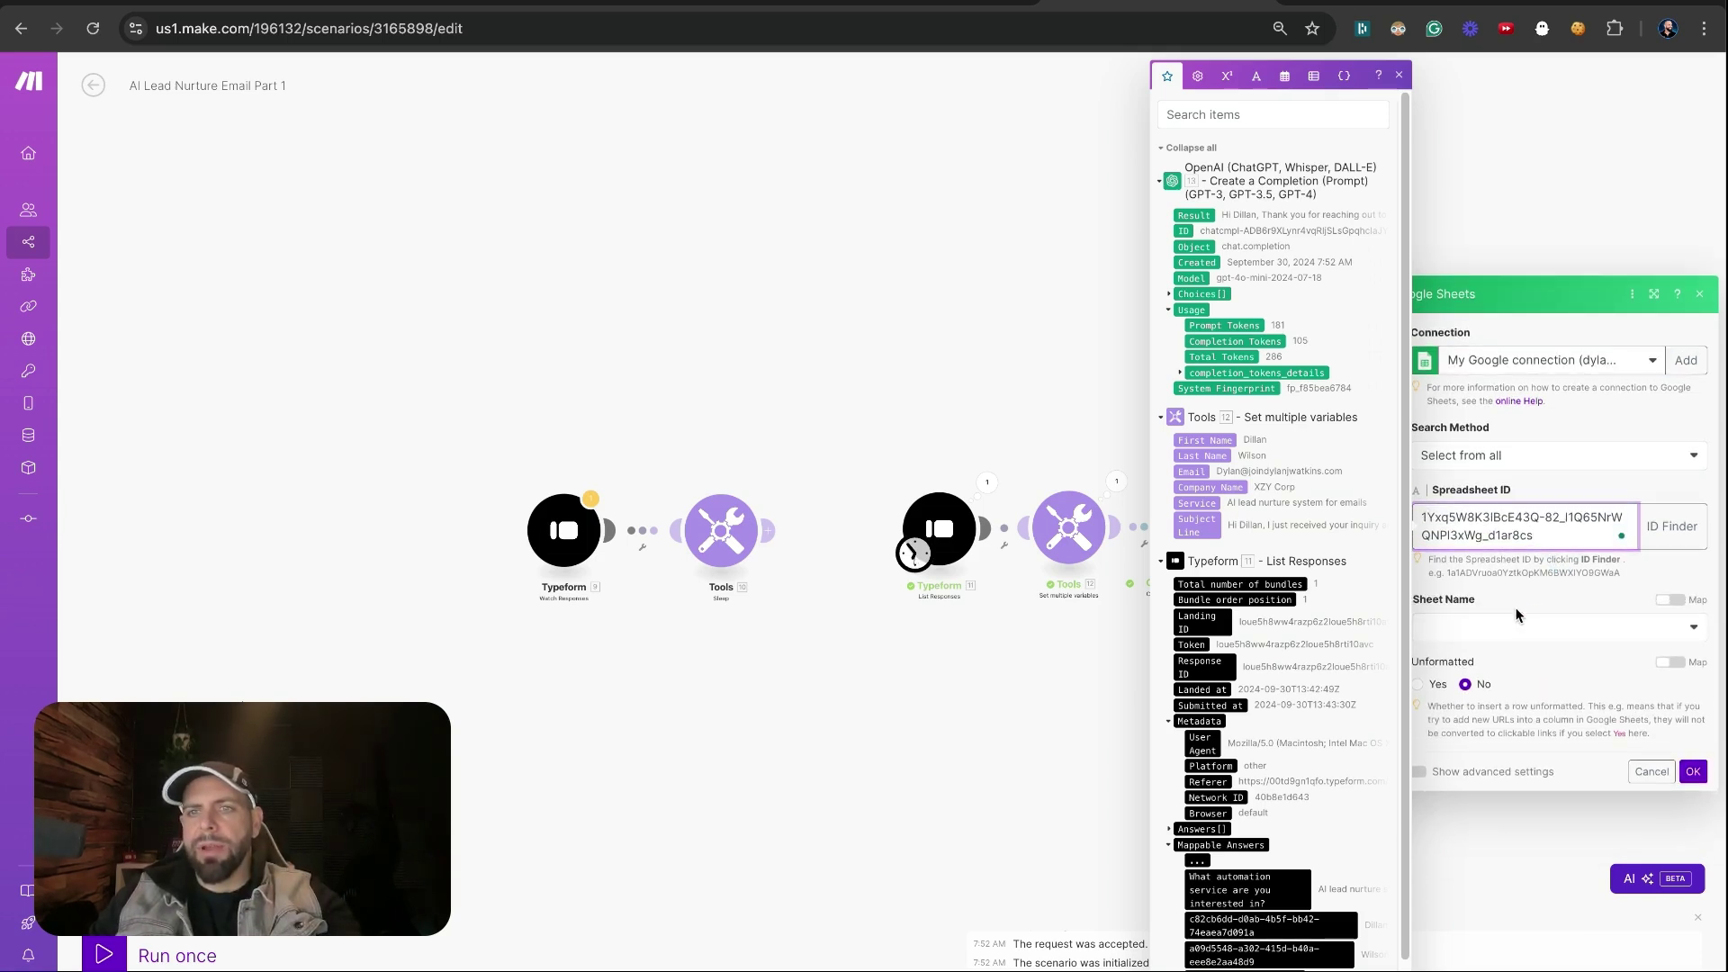
pyautogui.click(1512, 636)
pyautogui.click(1503, 651)
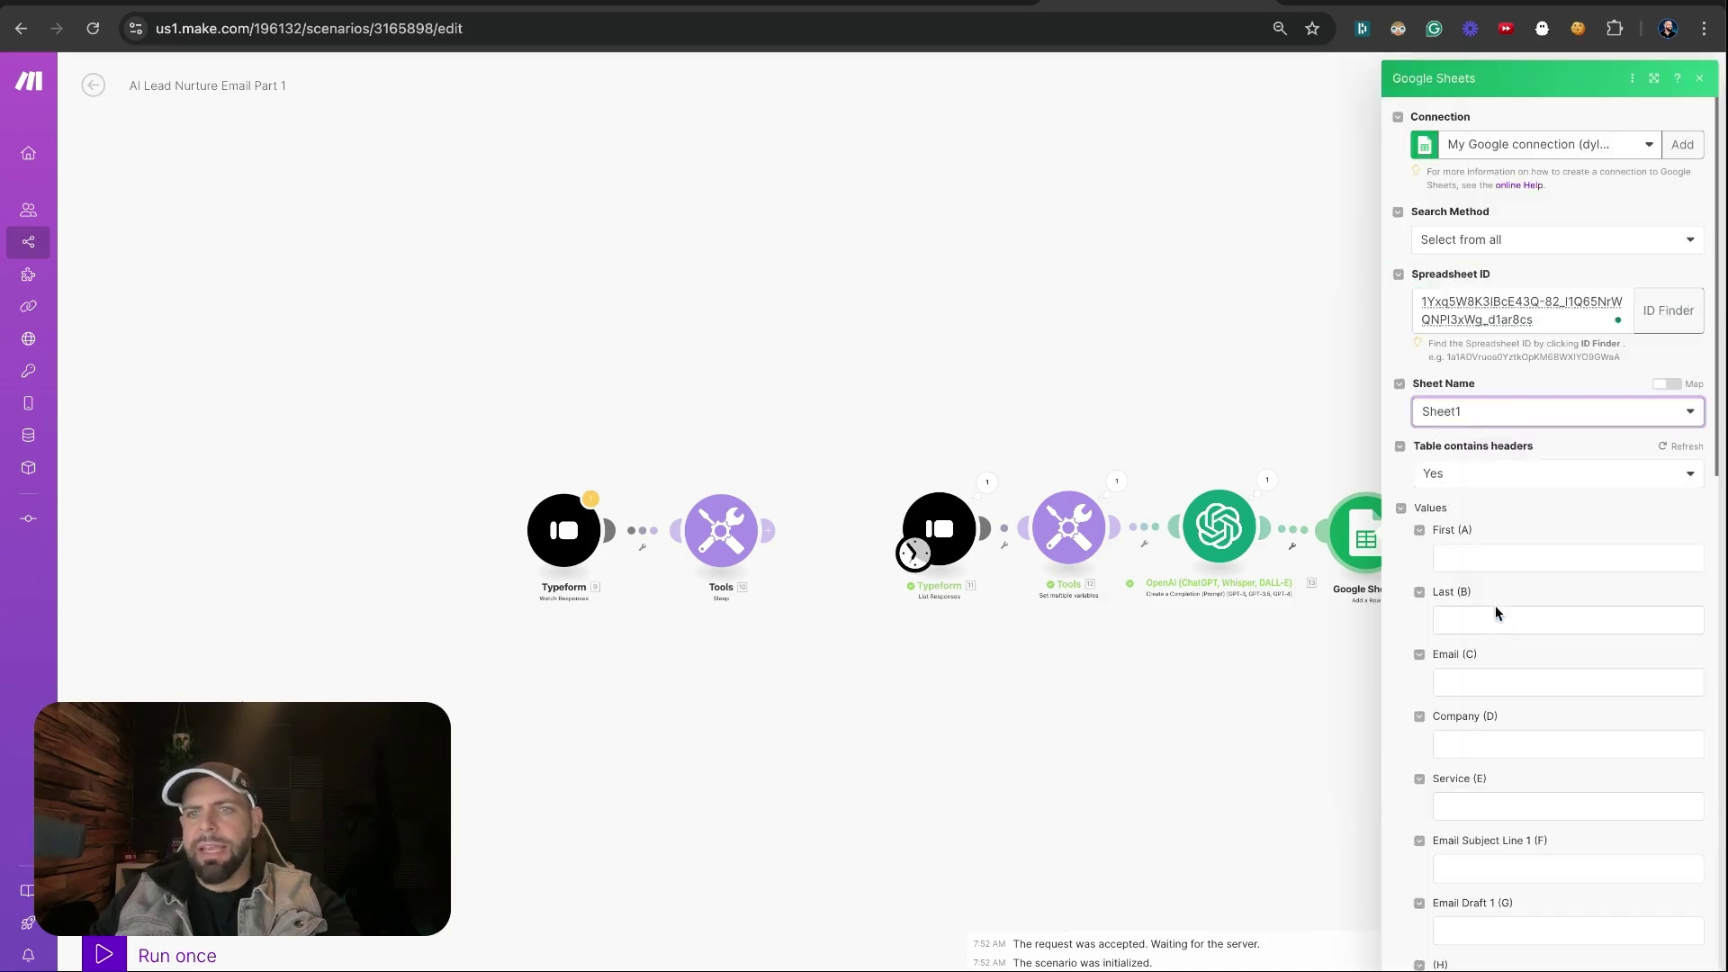
# Map First Name, Last Name, Email, Company Name and Service into columns A–E
pyautogui.click(1473, 560)
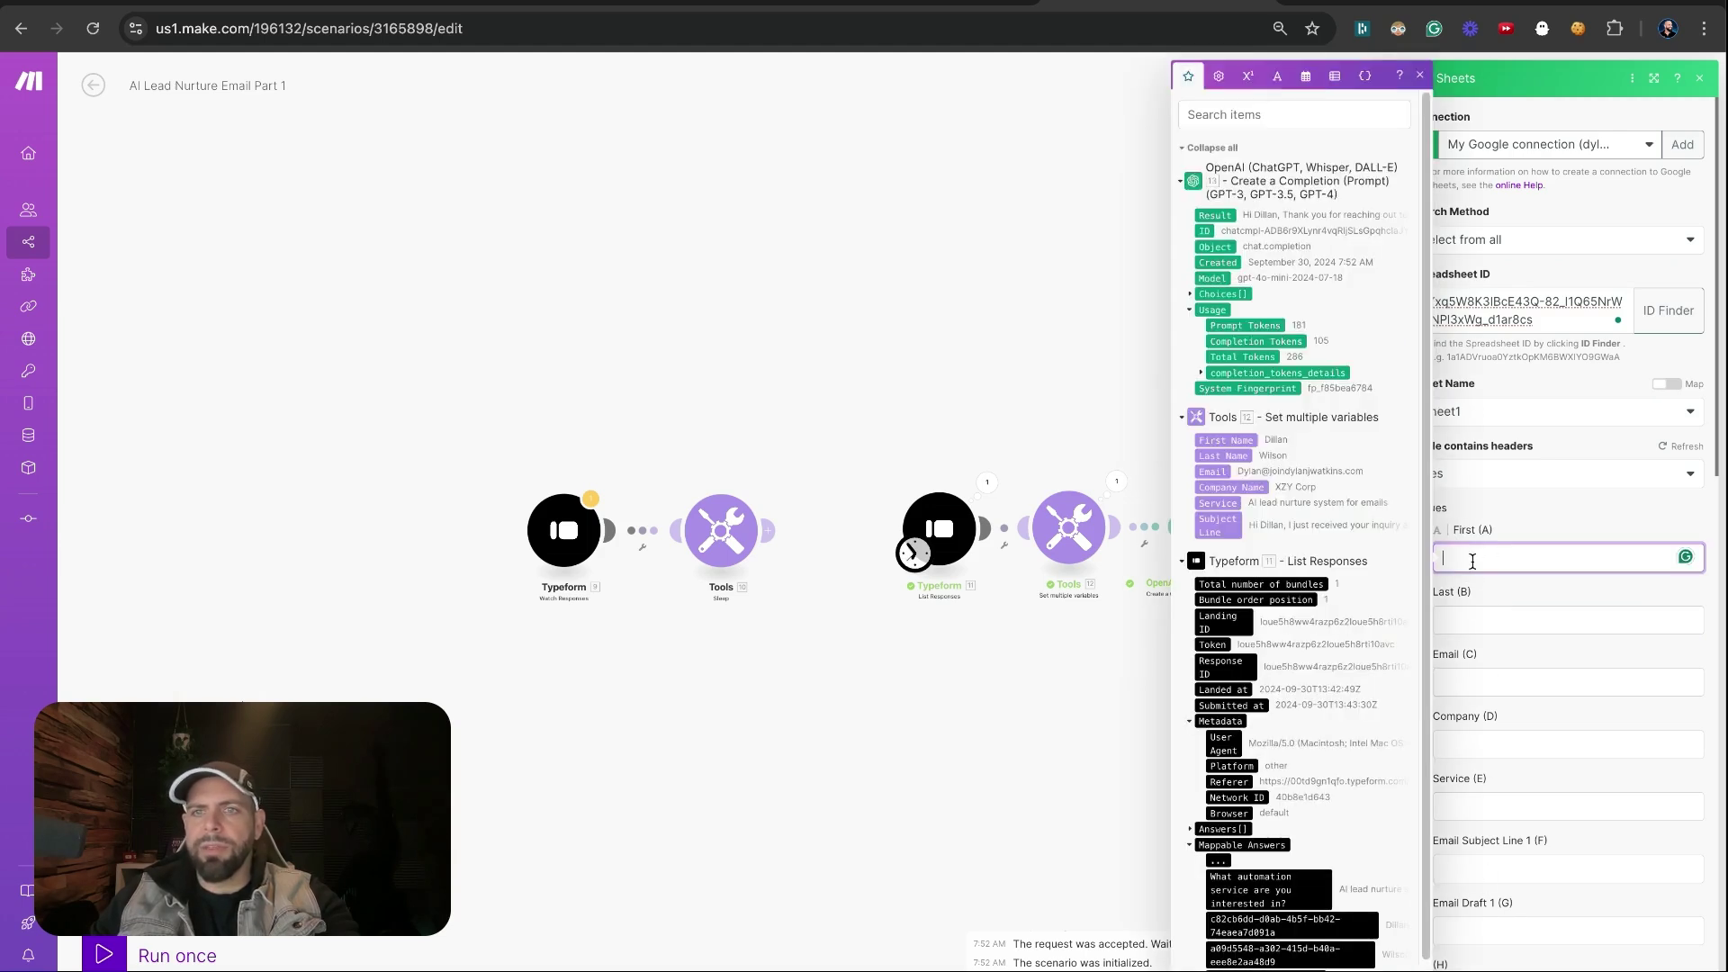
pyautogui.click(1259, 438)
pyautogui.press('Tab')
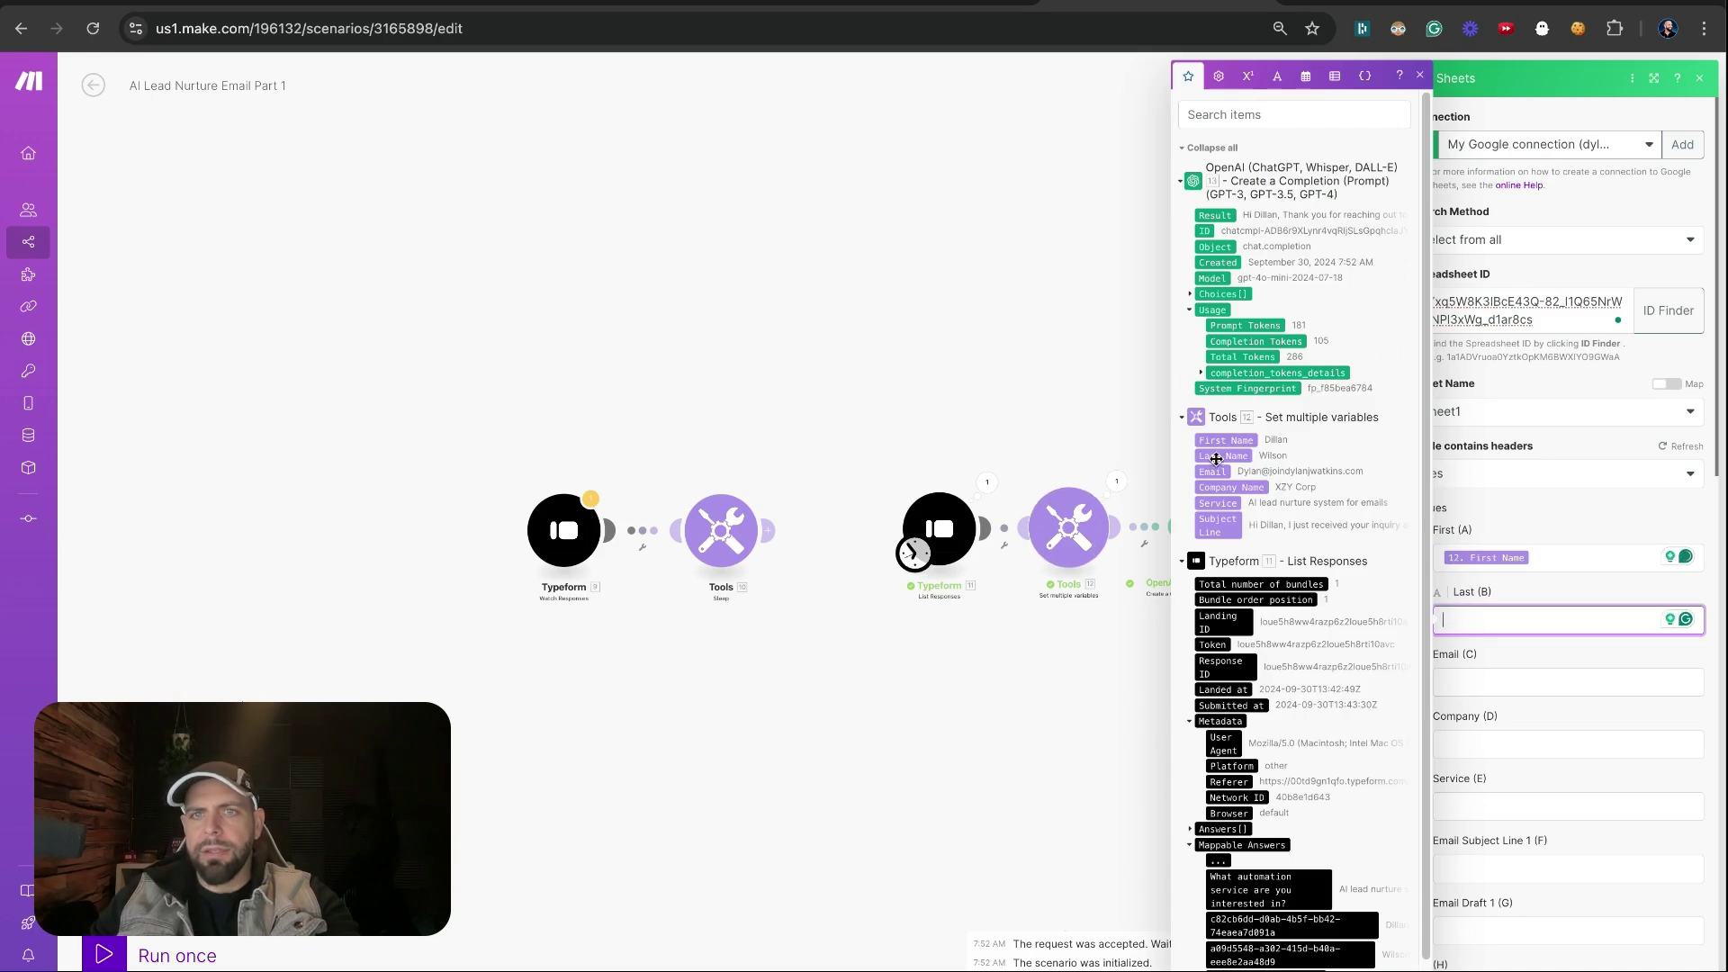
pyautogui.click(1217, 459)
pyautogui.press('Tab')
pyautogui.click(1220, 473)
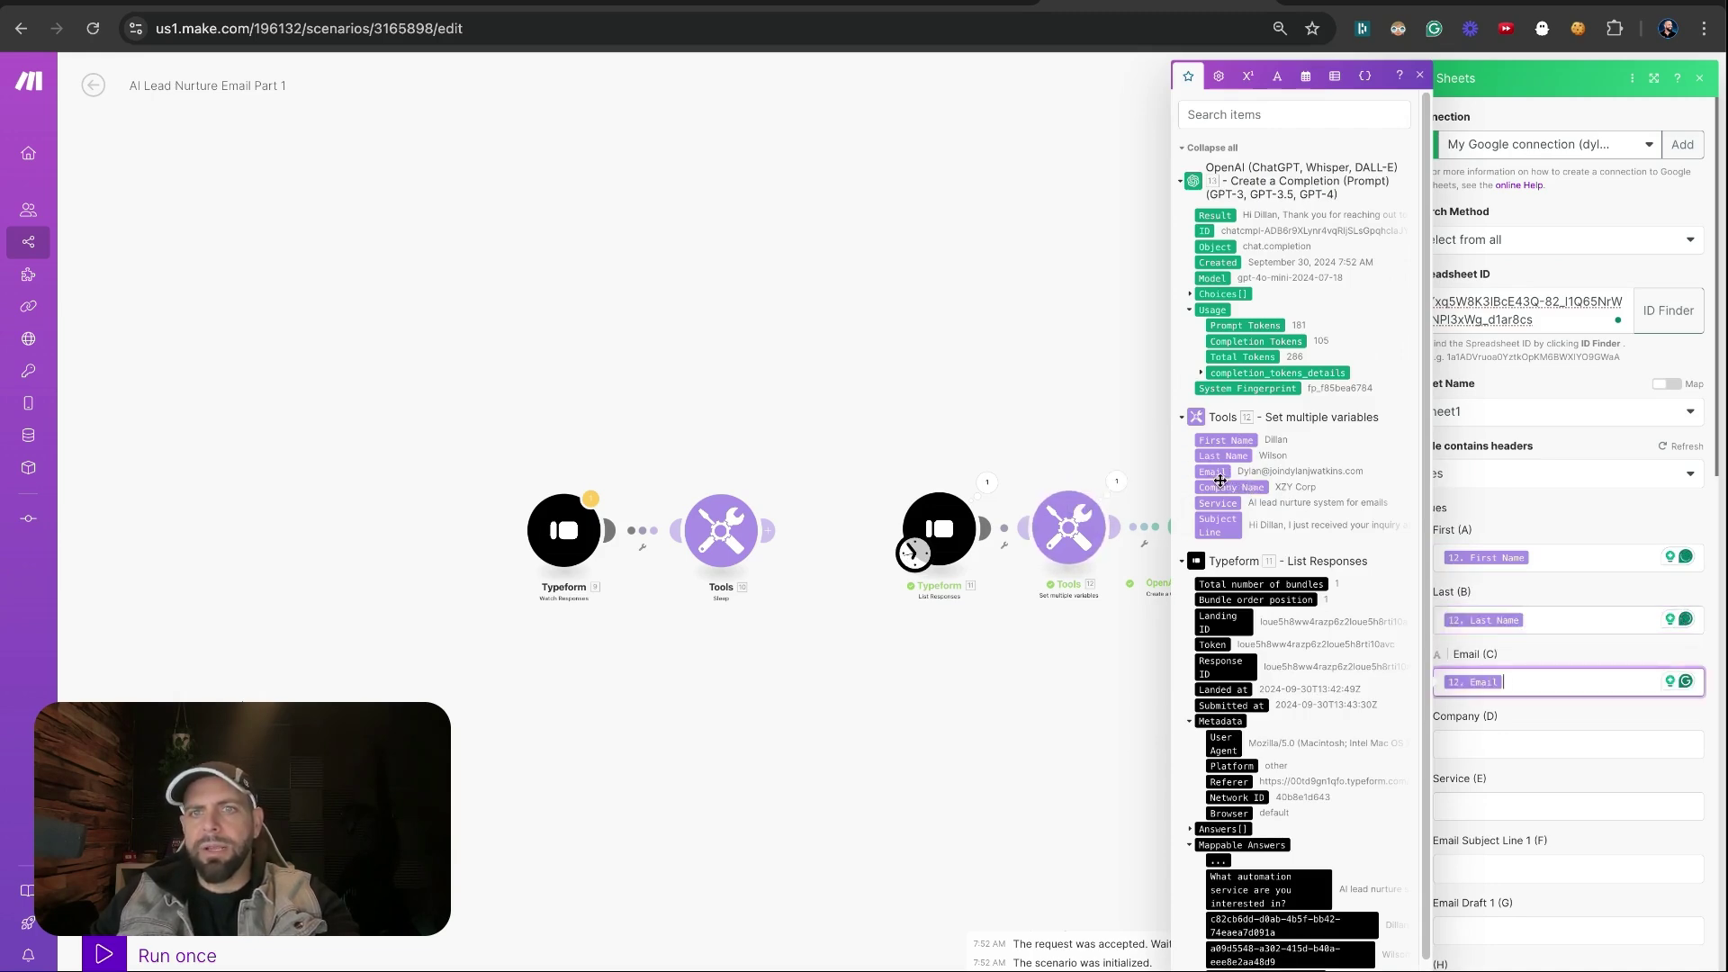
pyautogui.press('Tab')
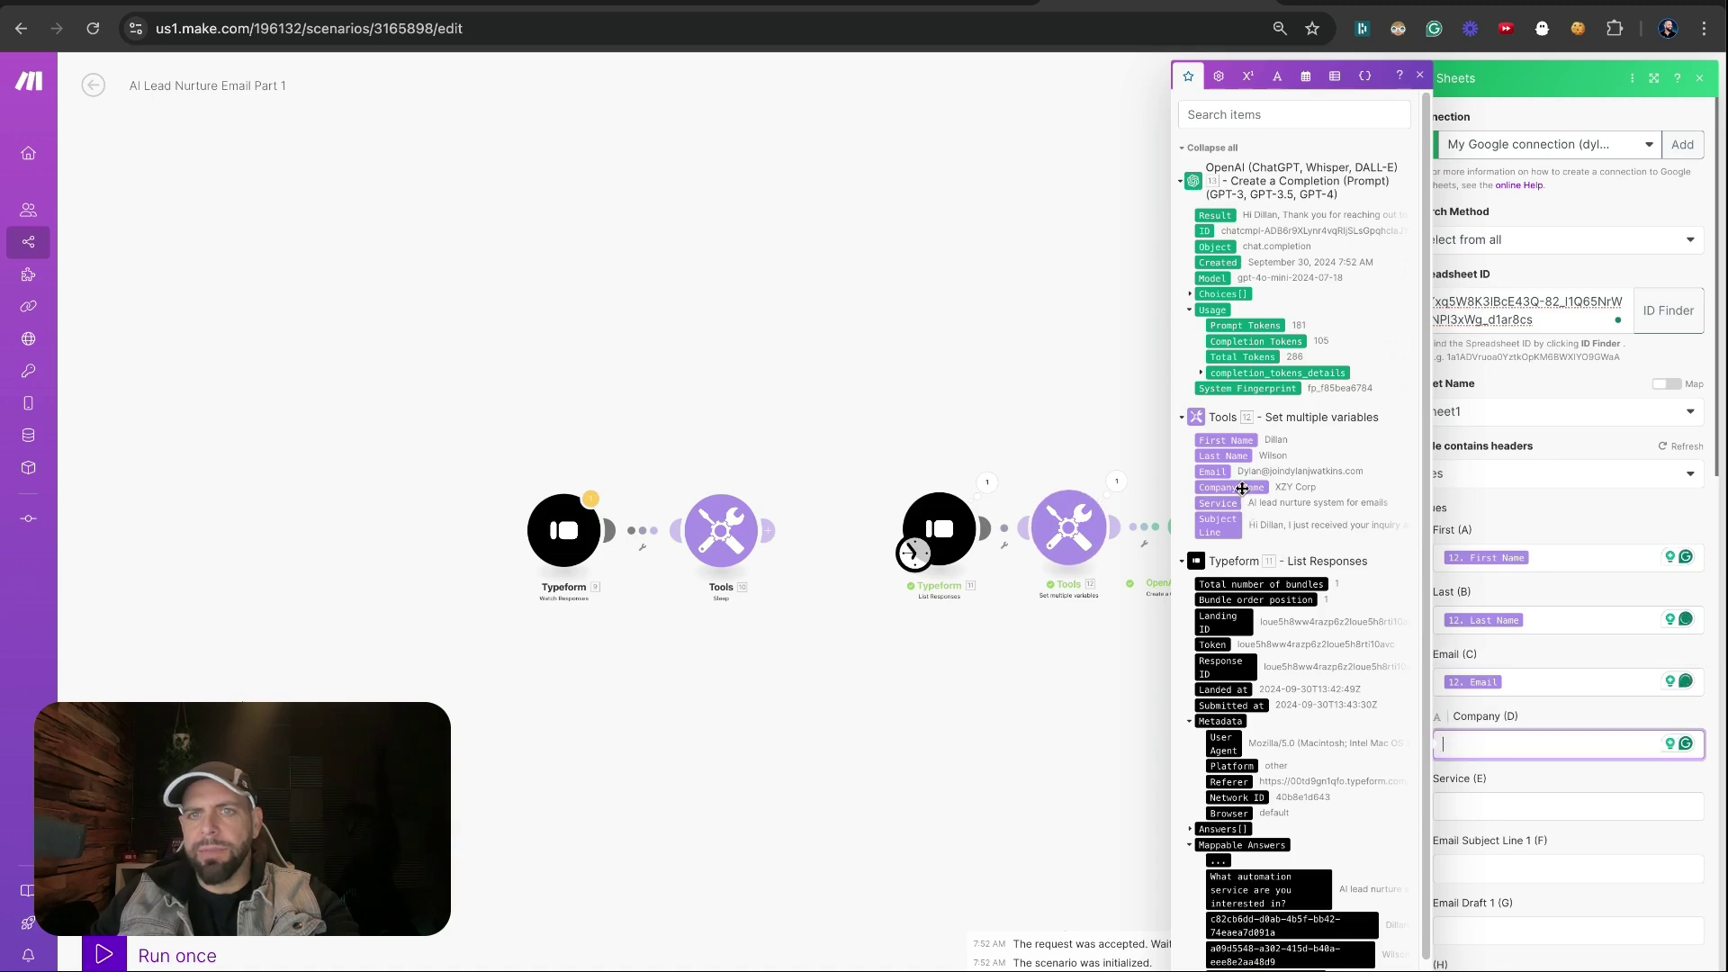
pyautogui.click(1242, 488)
pyautogui.press('Tab')
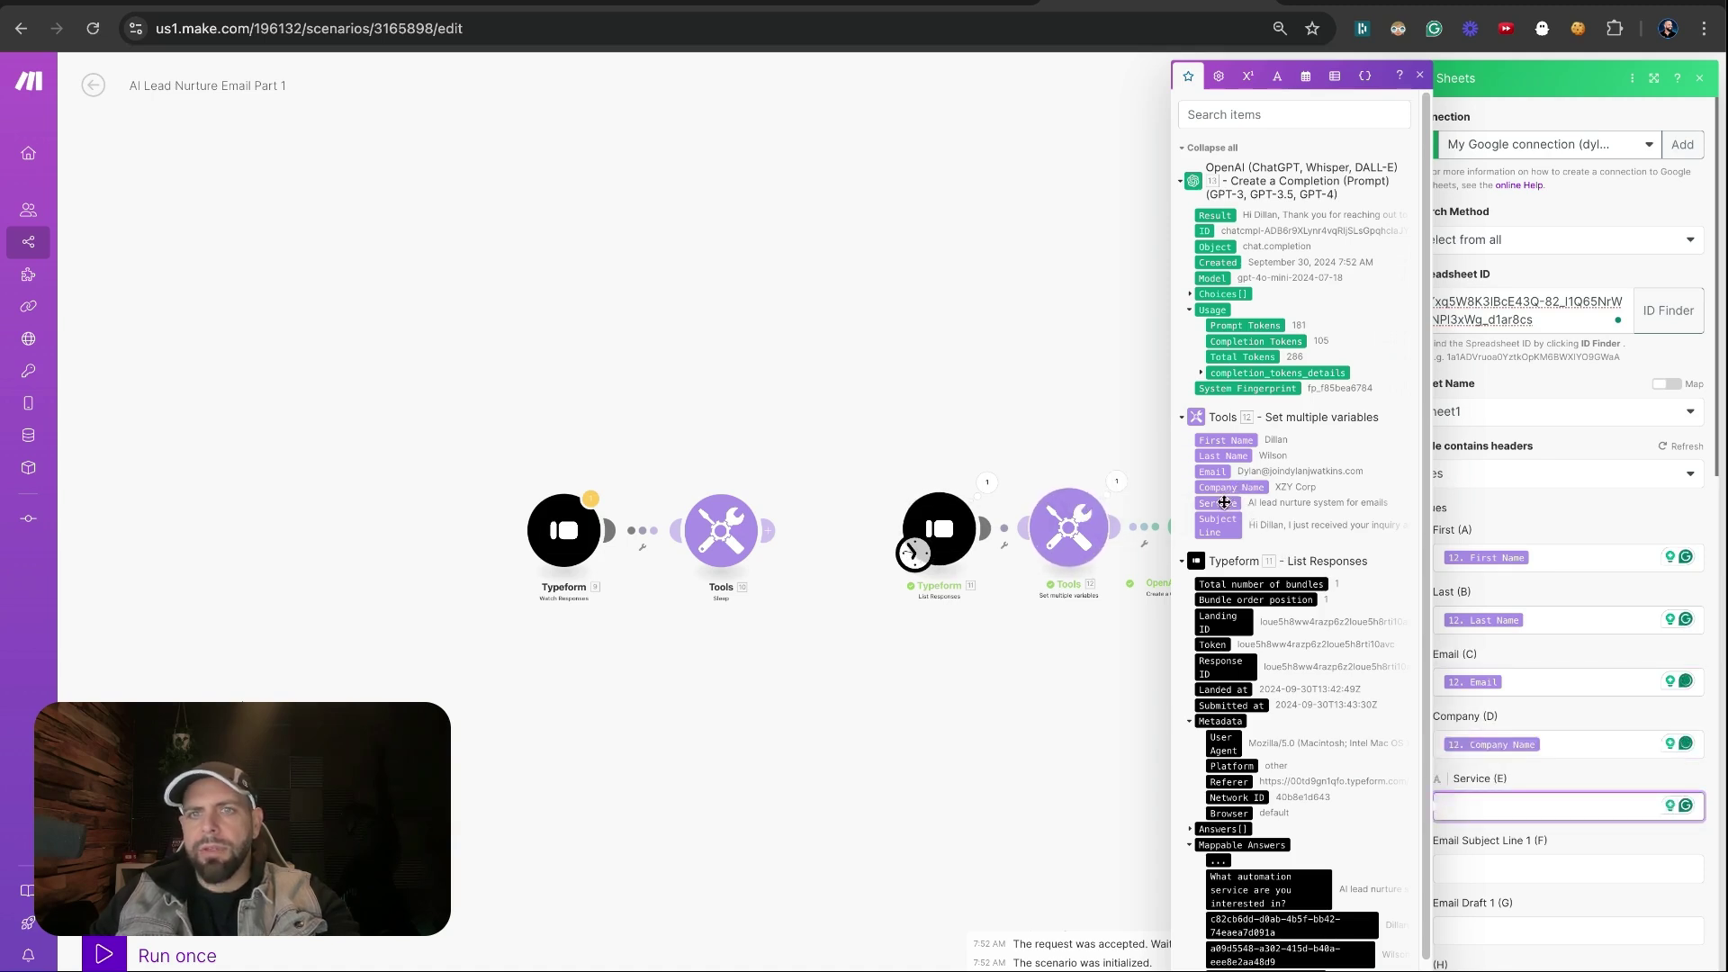
pyautogui.click(1222, 502)
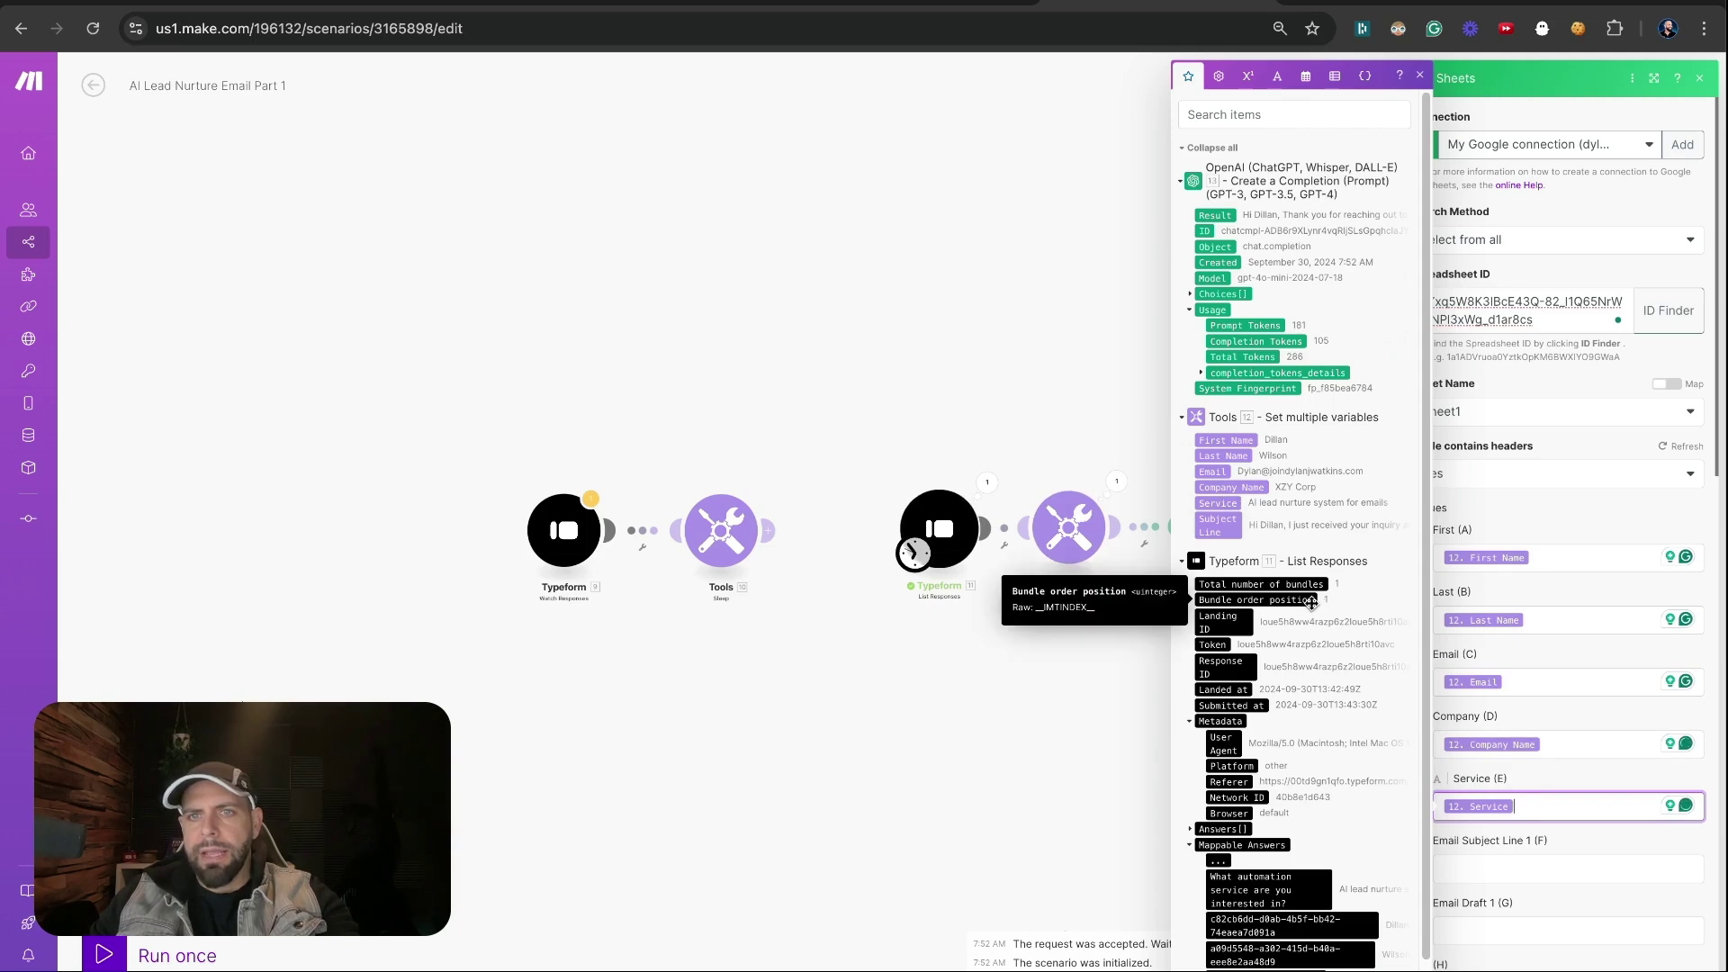
# Map Subject Line into column F and OpenAI's Choices[] Message Content into Email Draft 1 (G)
pyautogui.press('Tab')
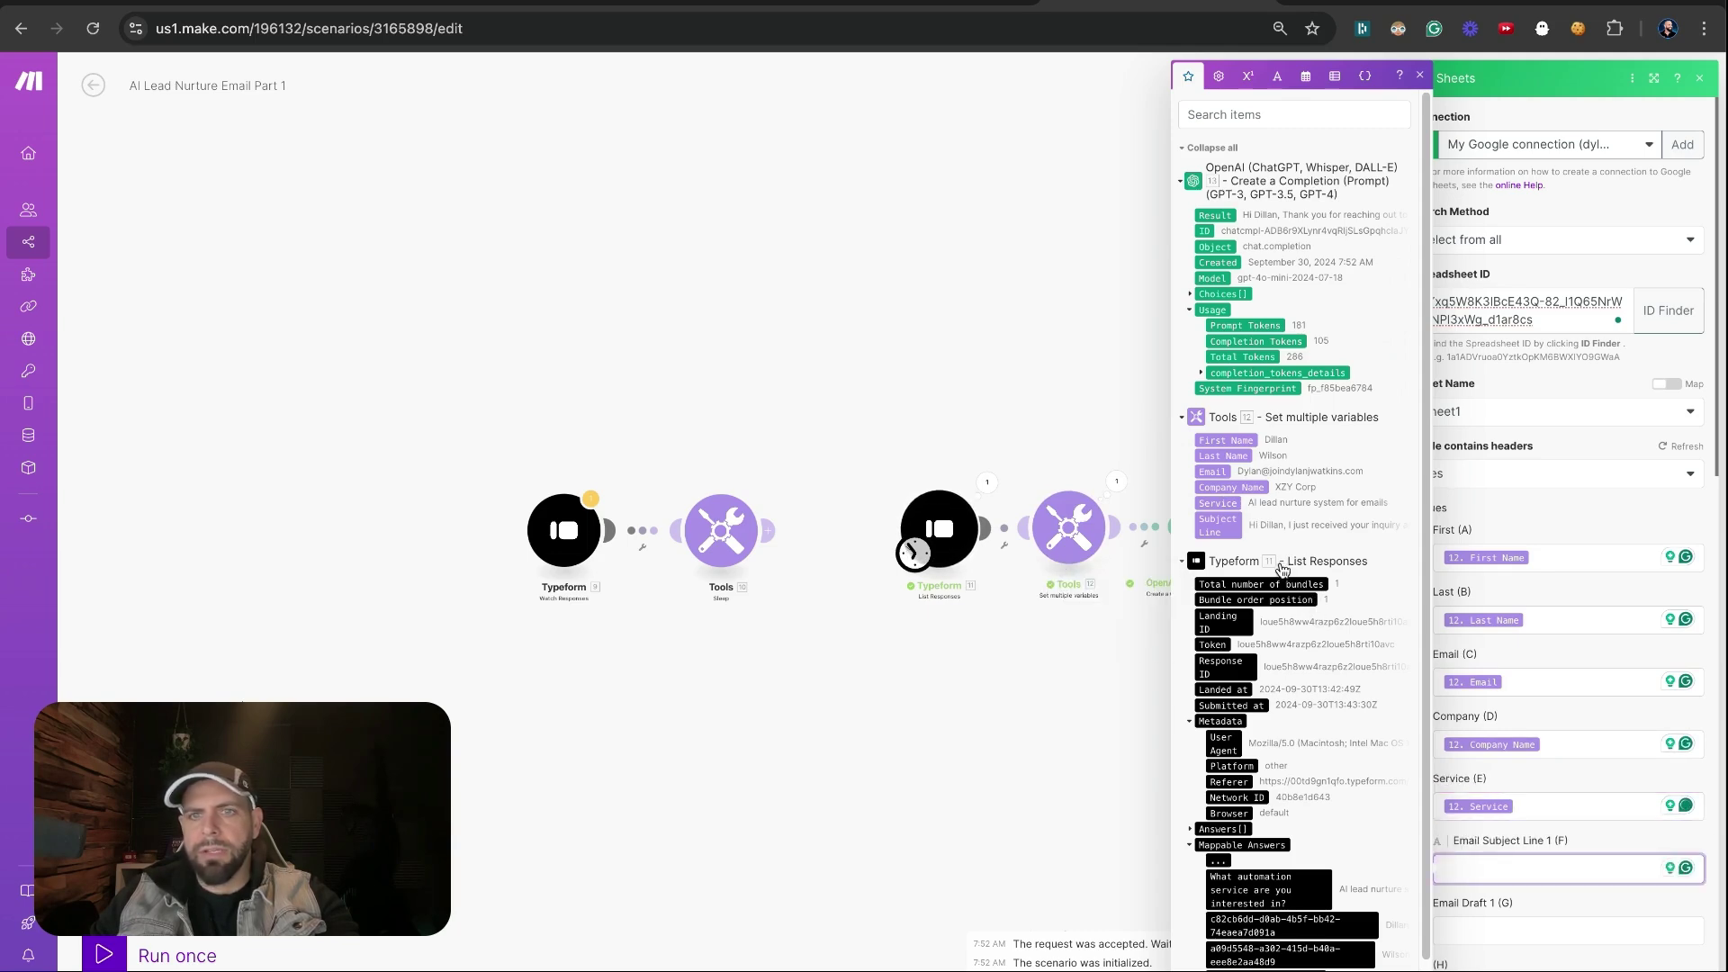
pyautogui.click(1222, 527)
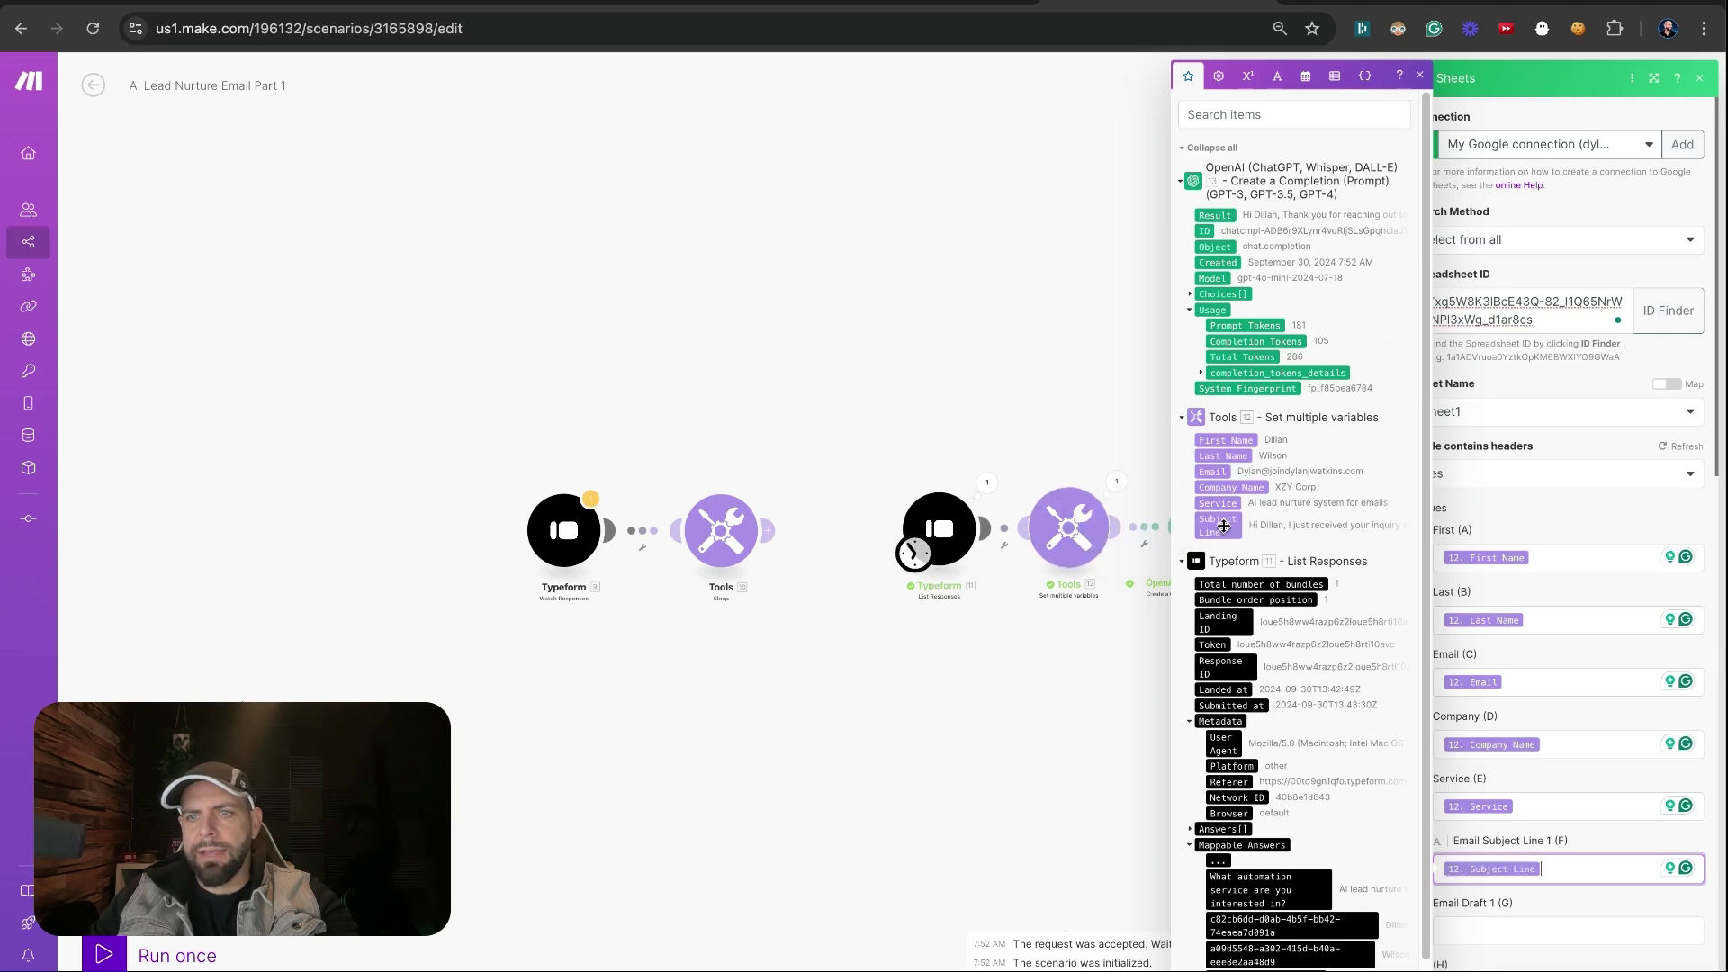
pyautogui.press('Tab')
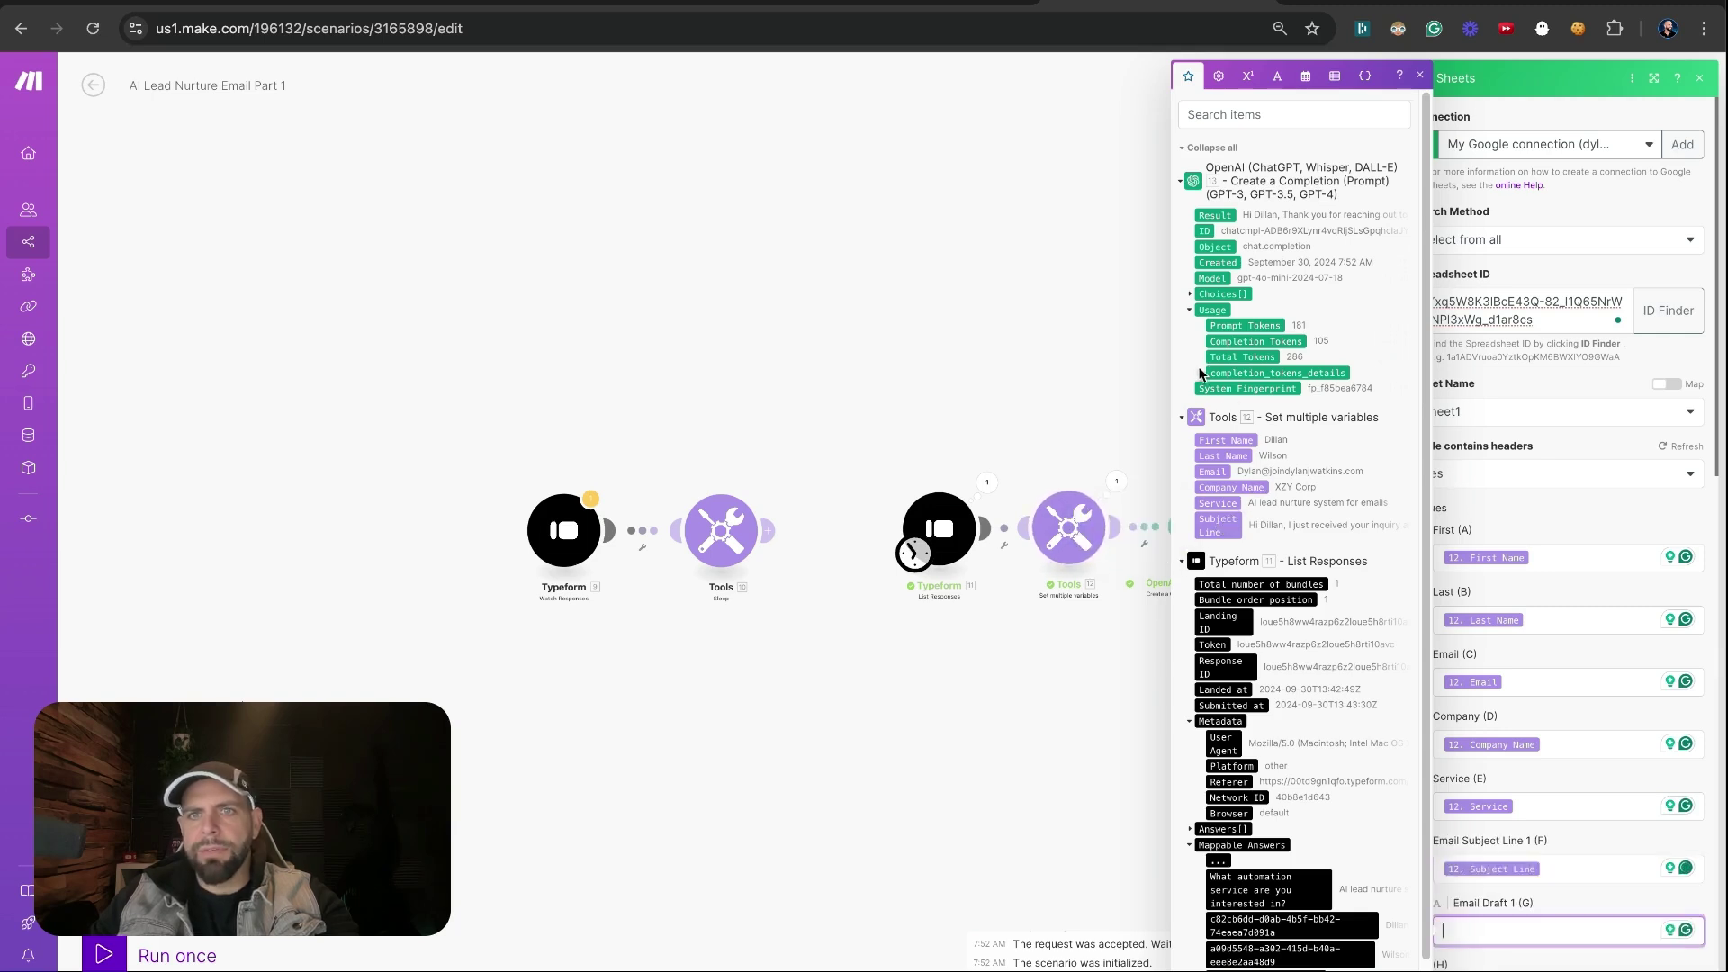
pyautogui.click(1190, 298)
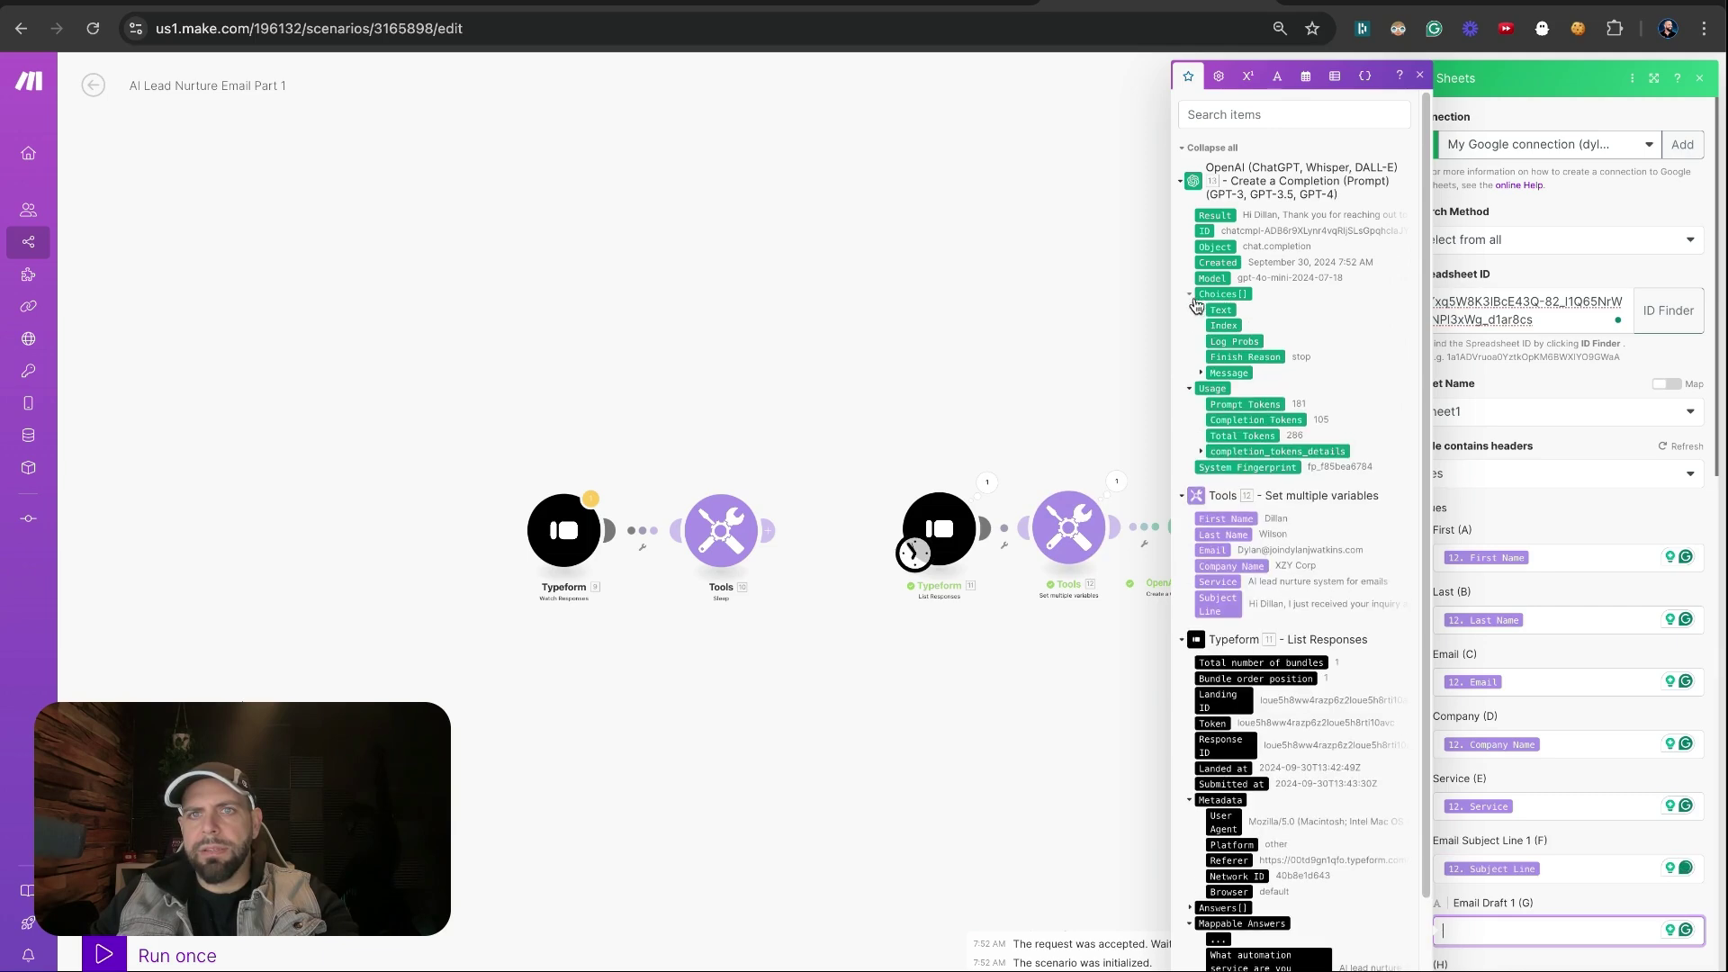
pyautogui.click(1200, 374)
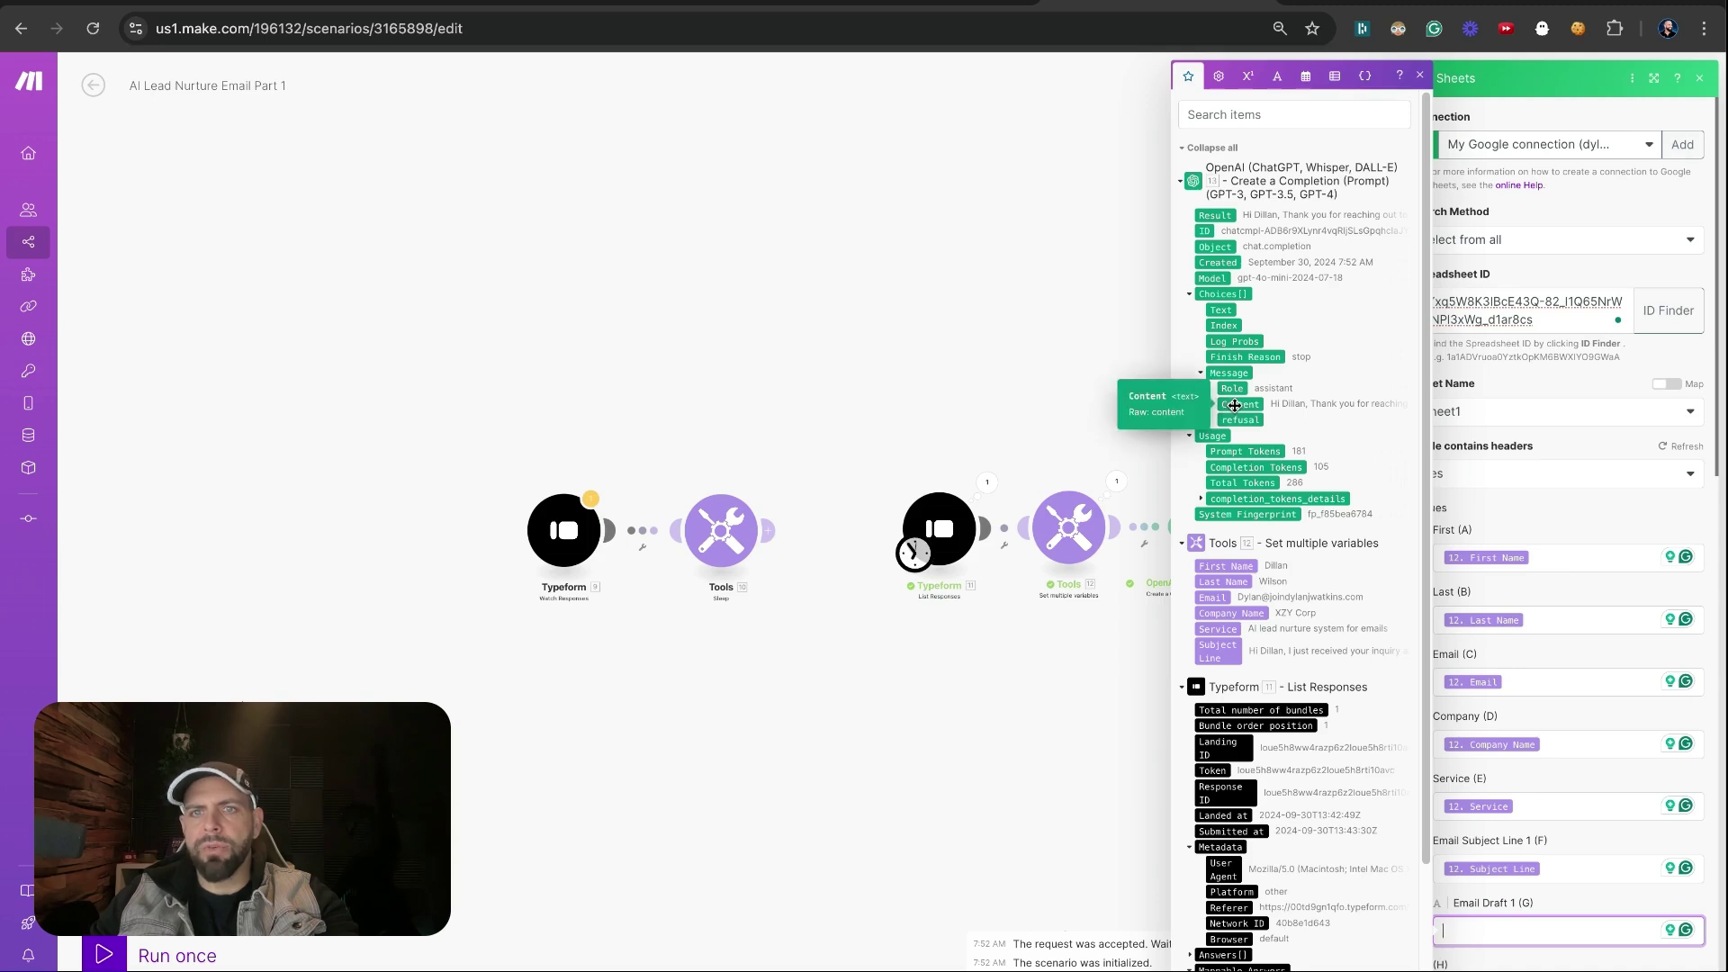
pyautogui.click(1234, 406)
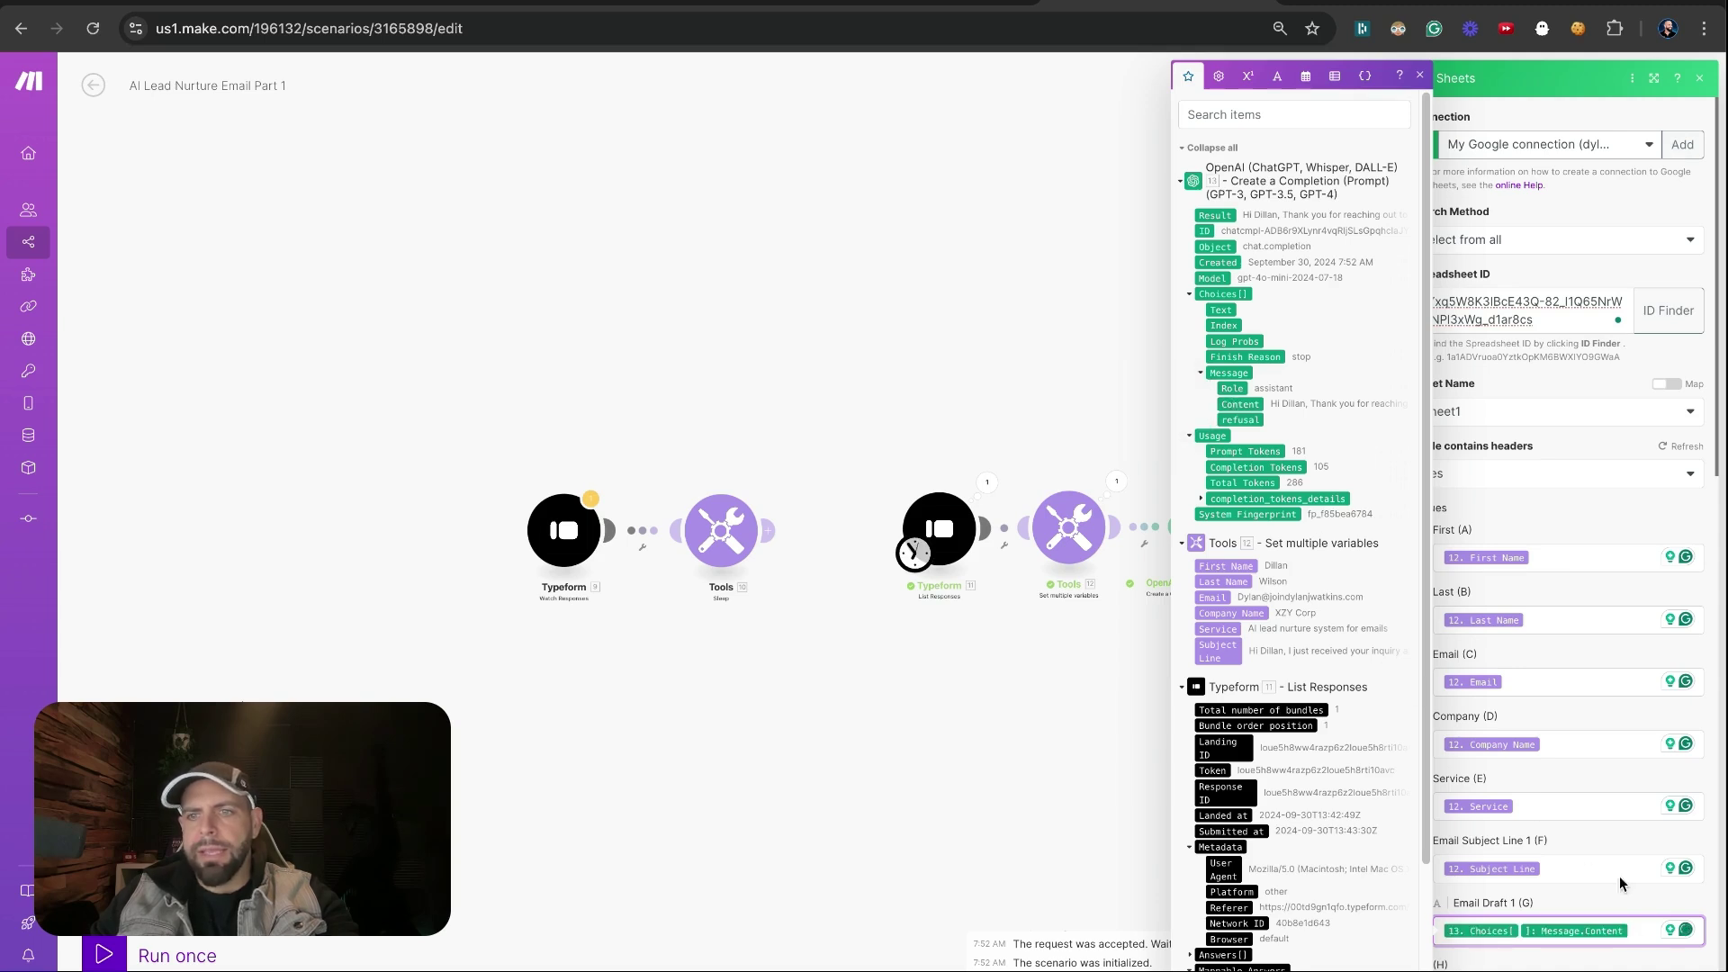
# Close the Google Sheets module settings and run the whole scenario once as a test
pyautogui.press('Escape')
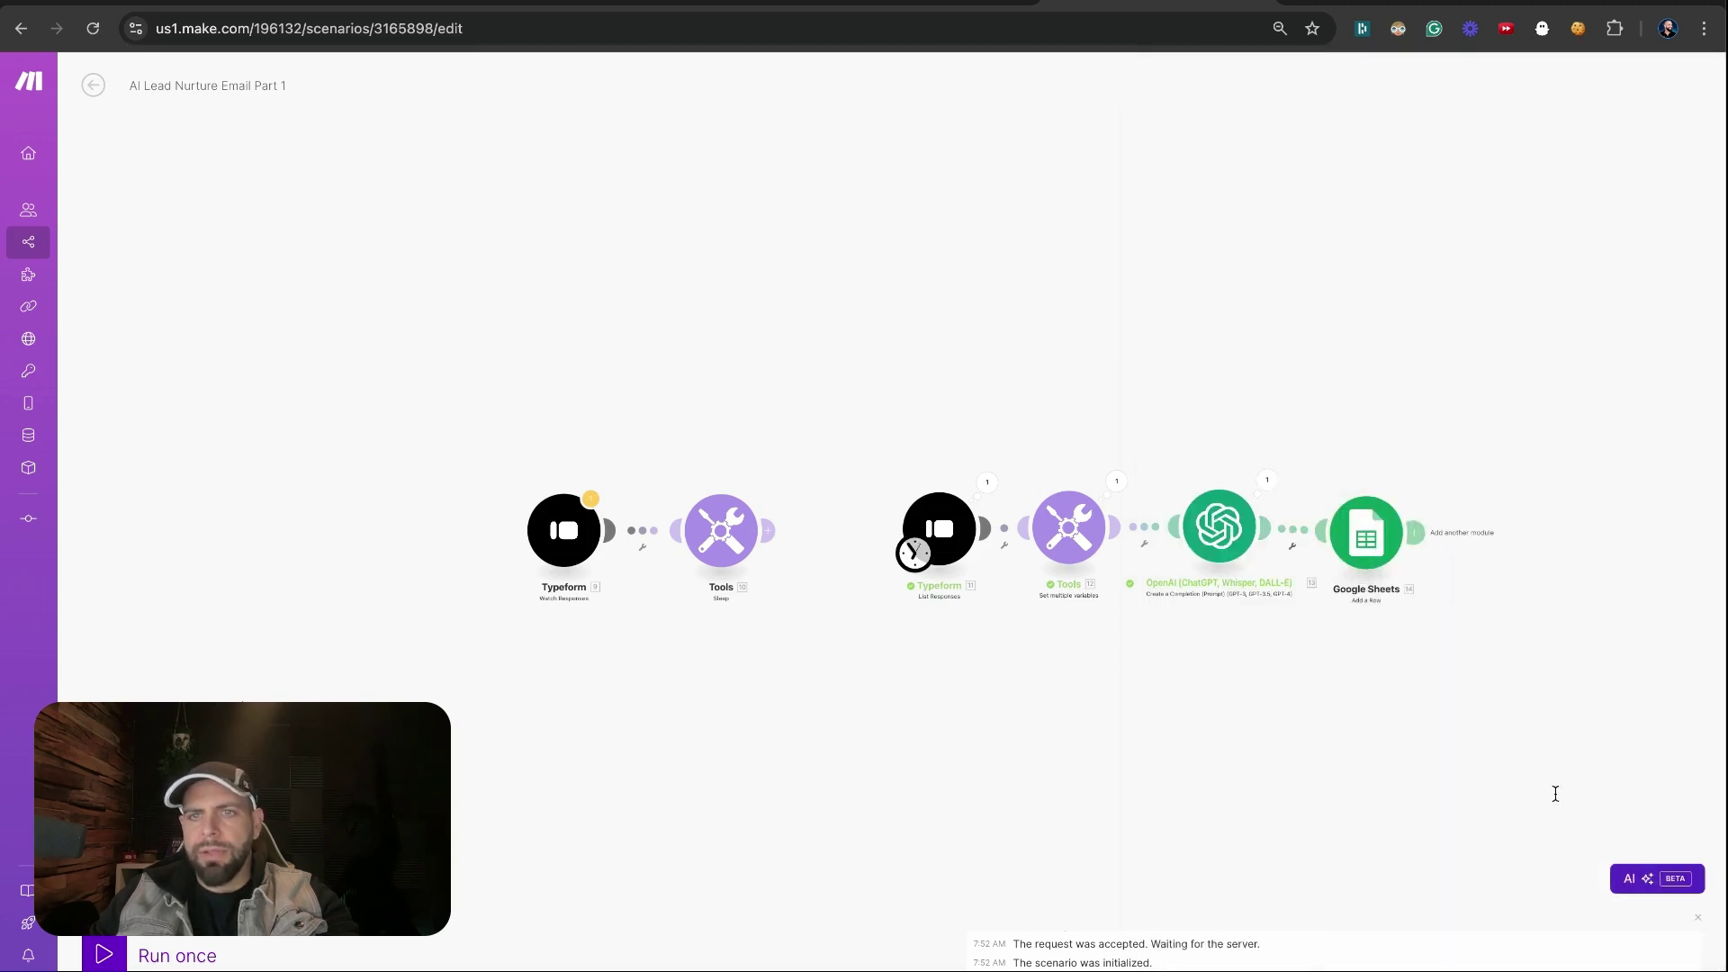
pyautogui.moveTo(1523, 749); pyautogui.dragTo(1362, 629)
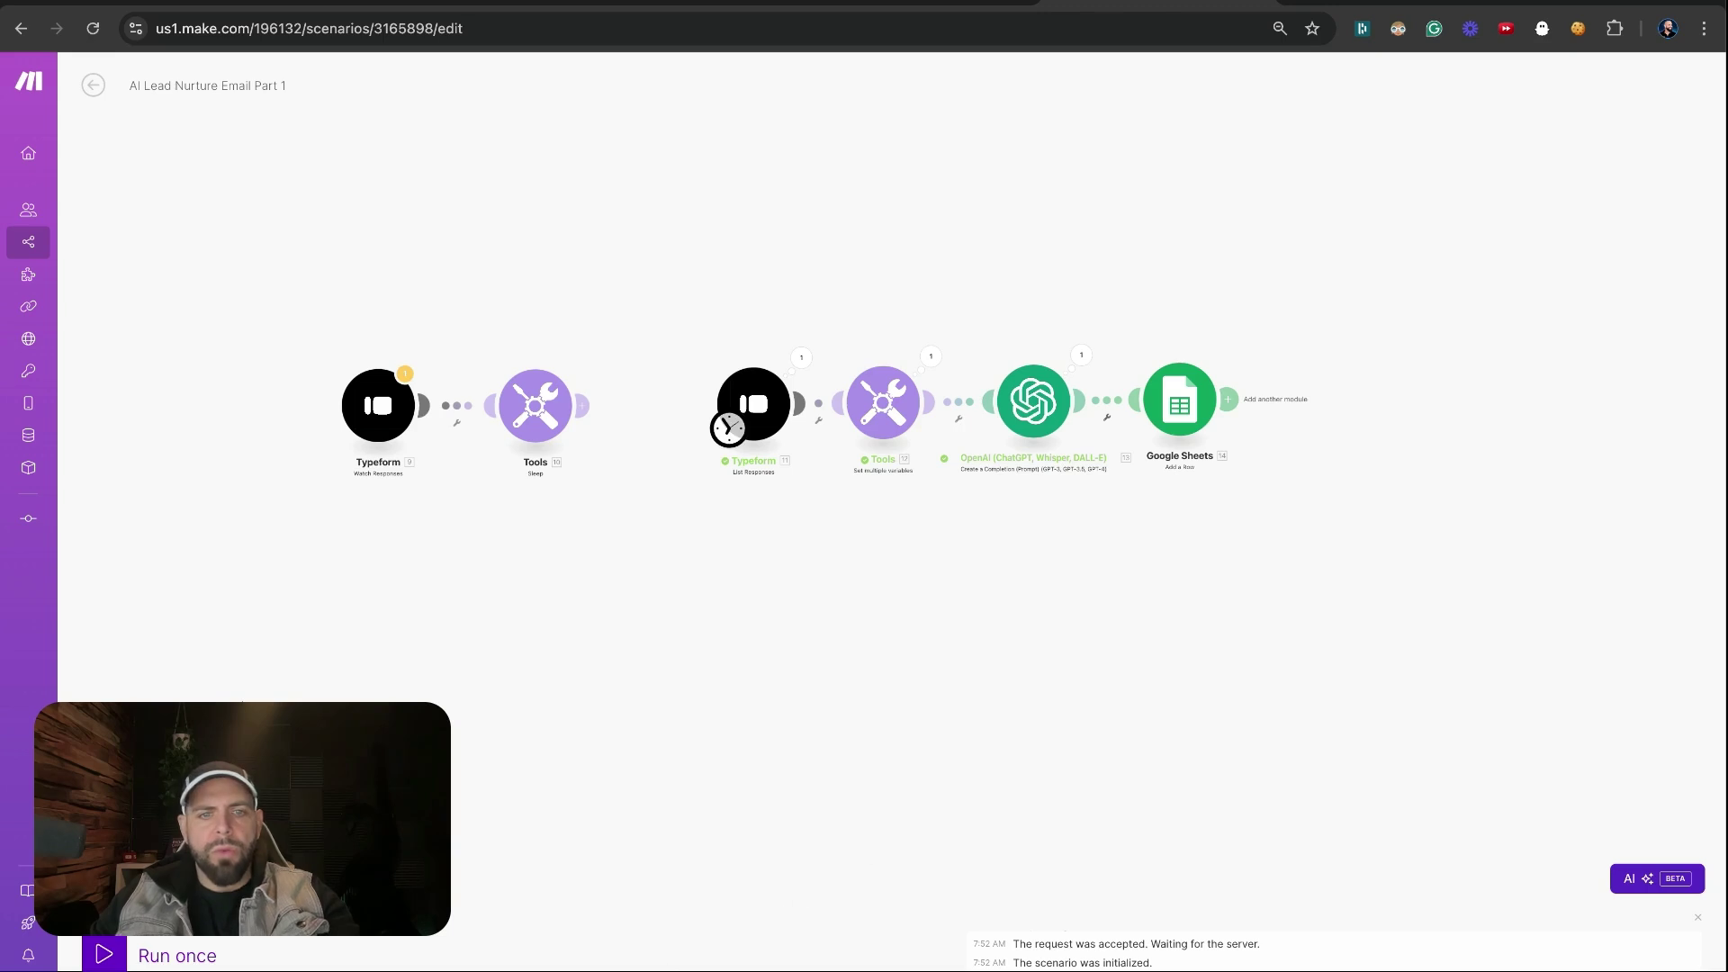
pyautogui.hscroll(5, 1134, 528)
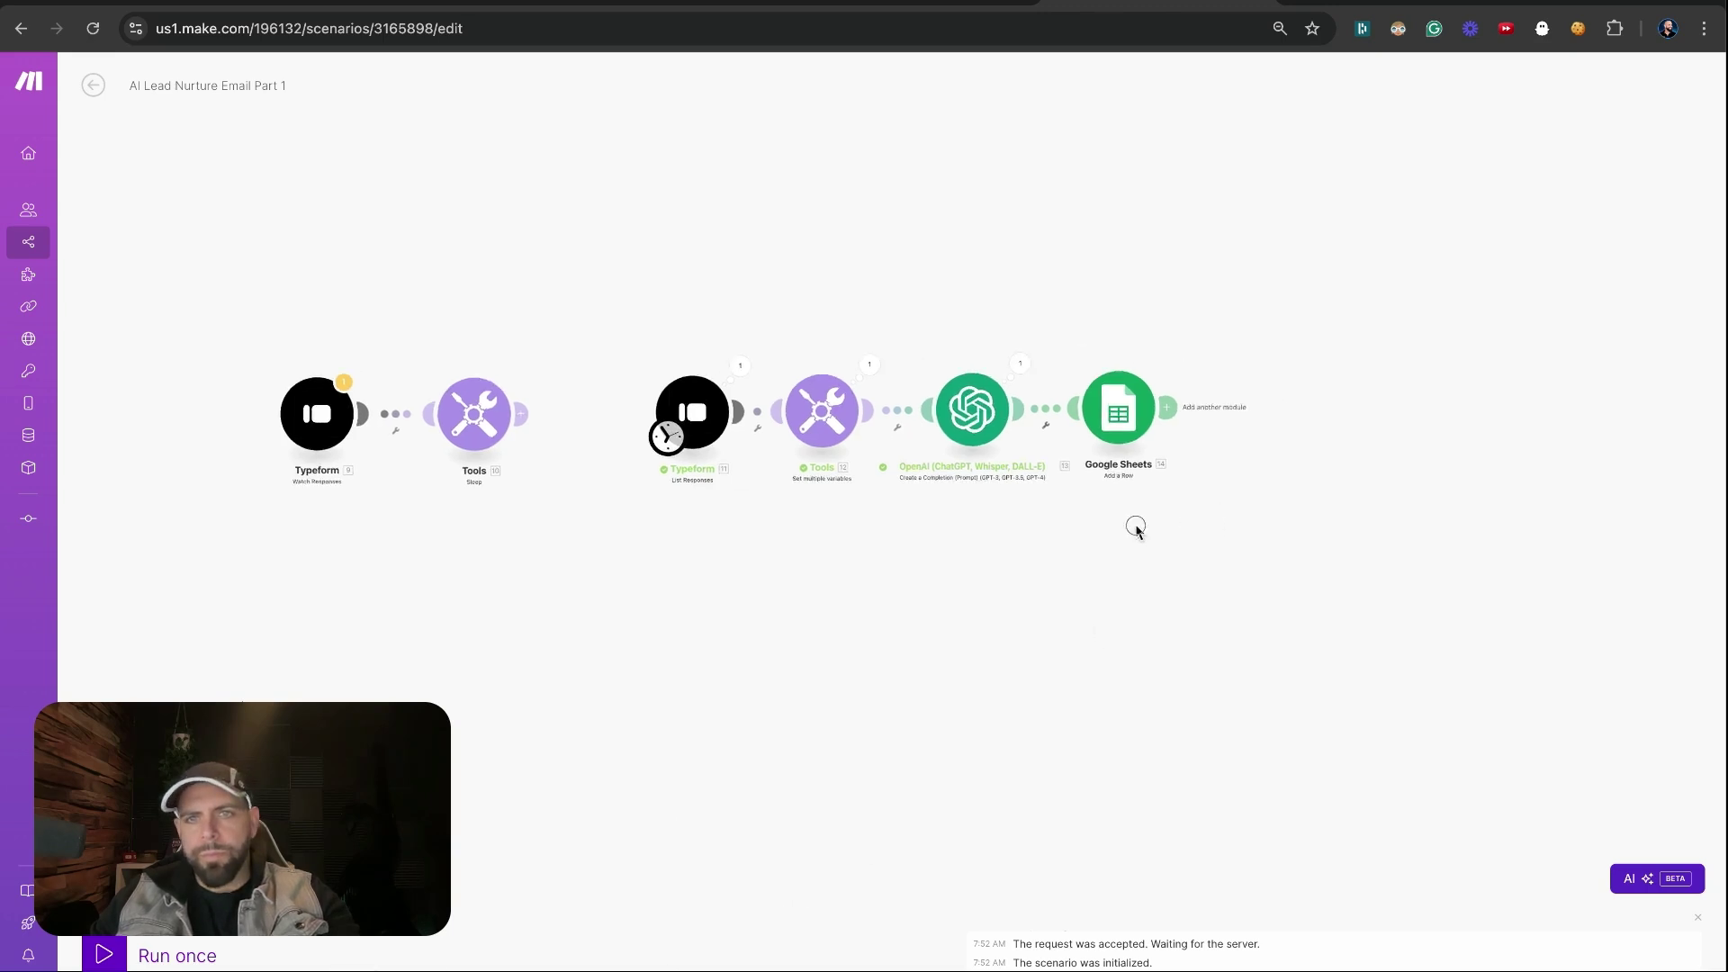
pyautogui.click(124, 950)
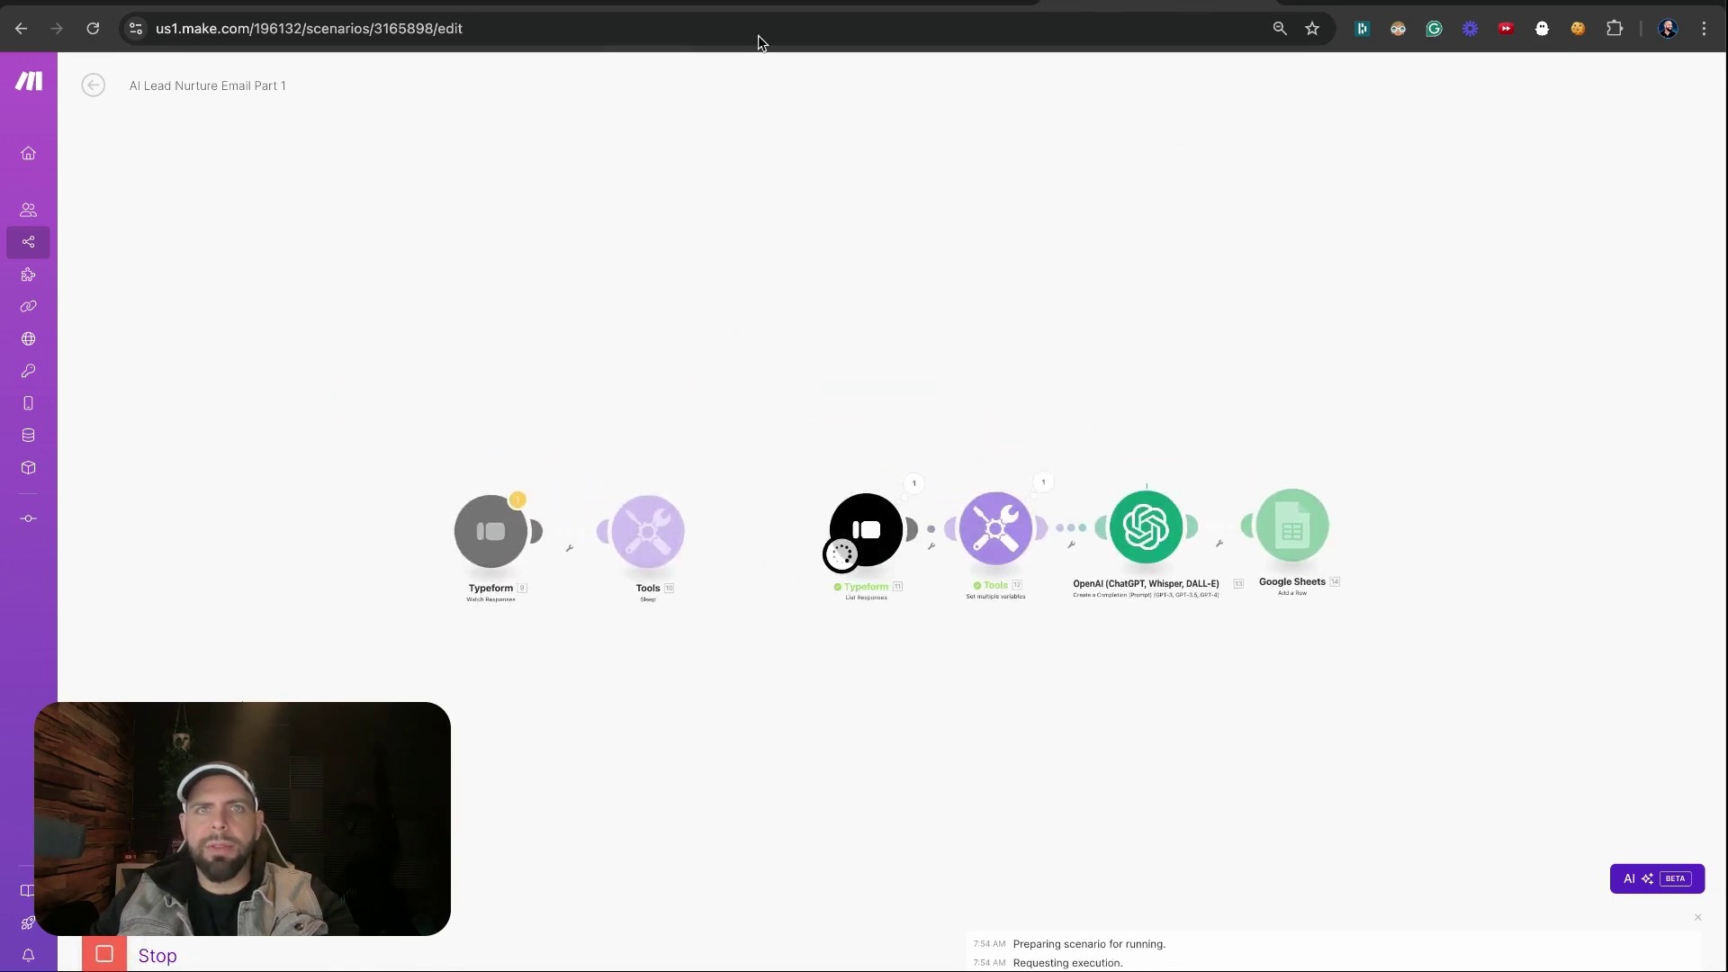
# Widen the Email Draft 1 column (G) and wrap its text so the full draft is readable
pyautogui.click(634, 3)
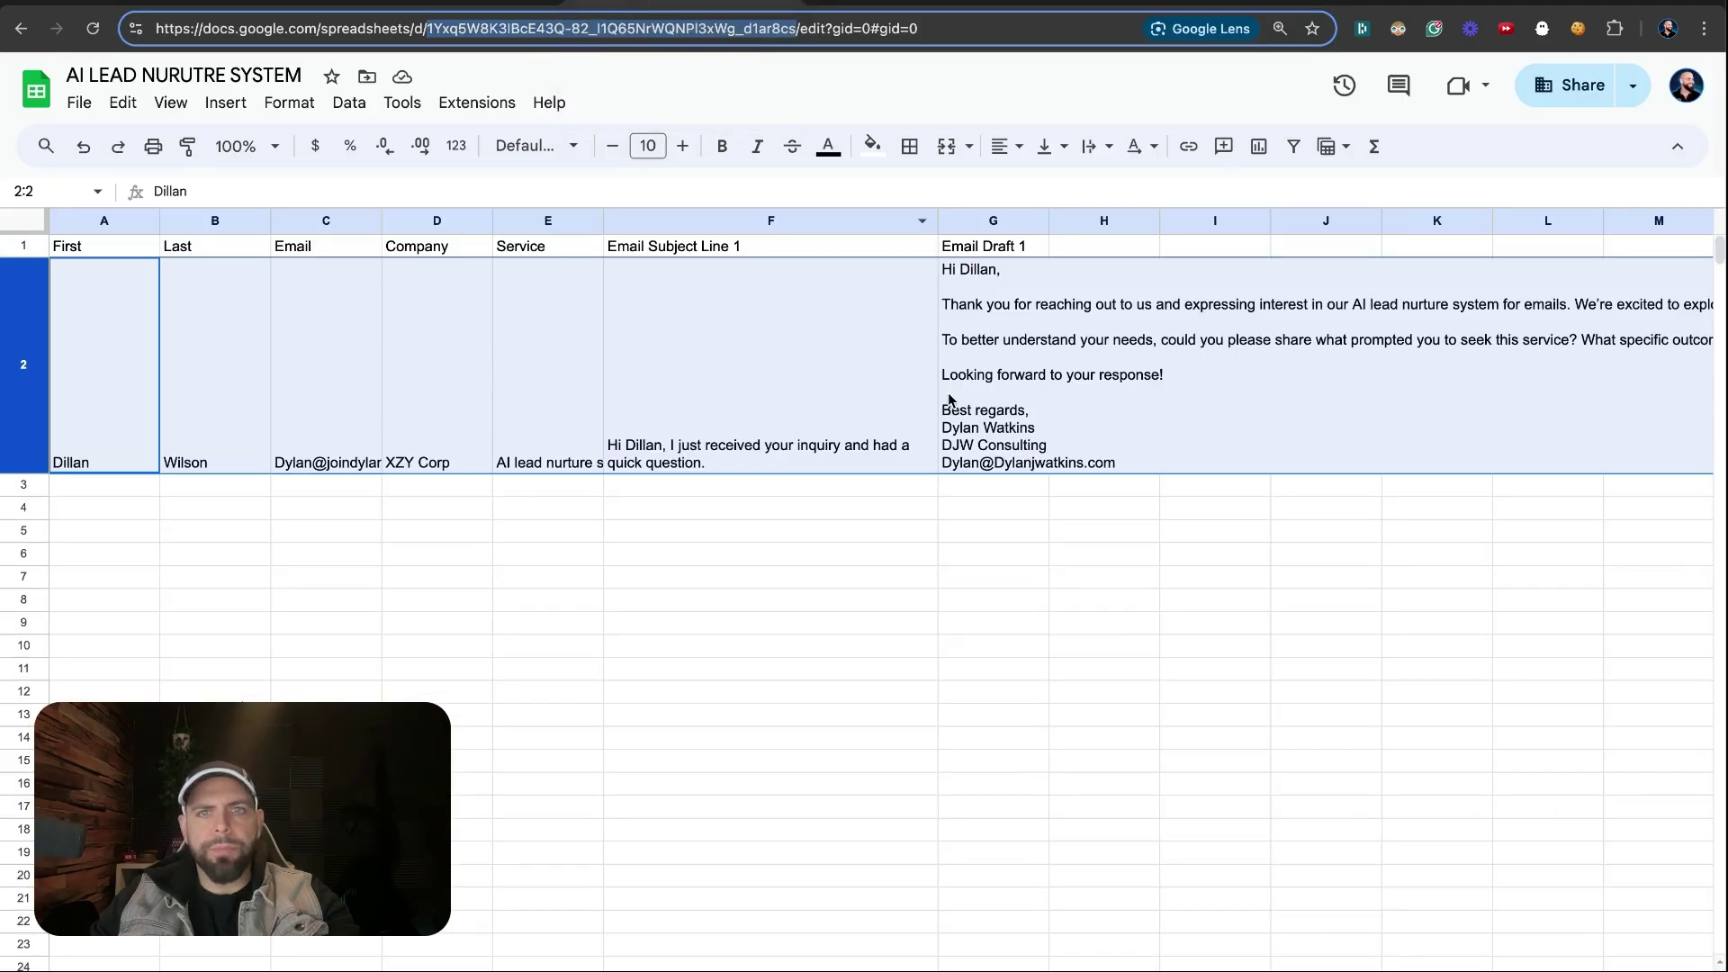
pyautogui.moveTo(1048, 222); pyautogui.dragTo(1137, 221)
pyautogui.click(1084, 220)
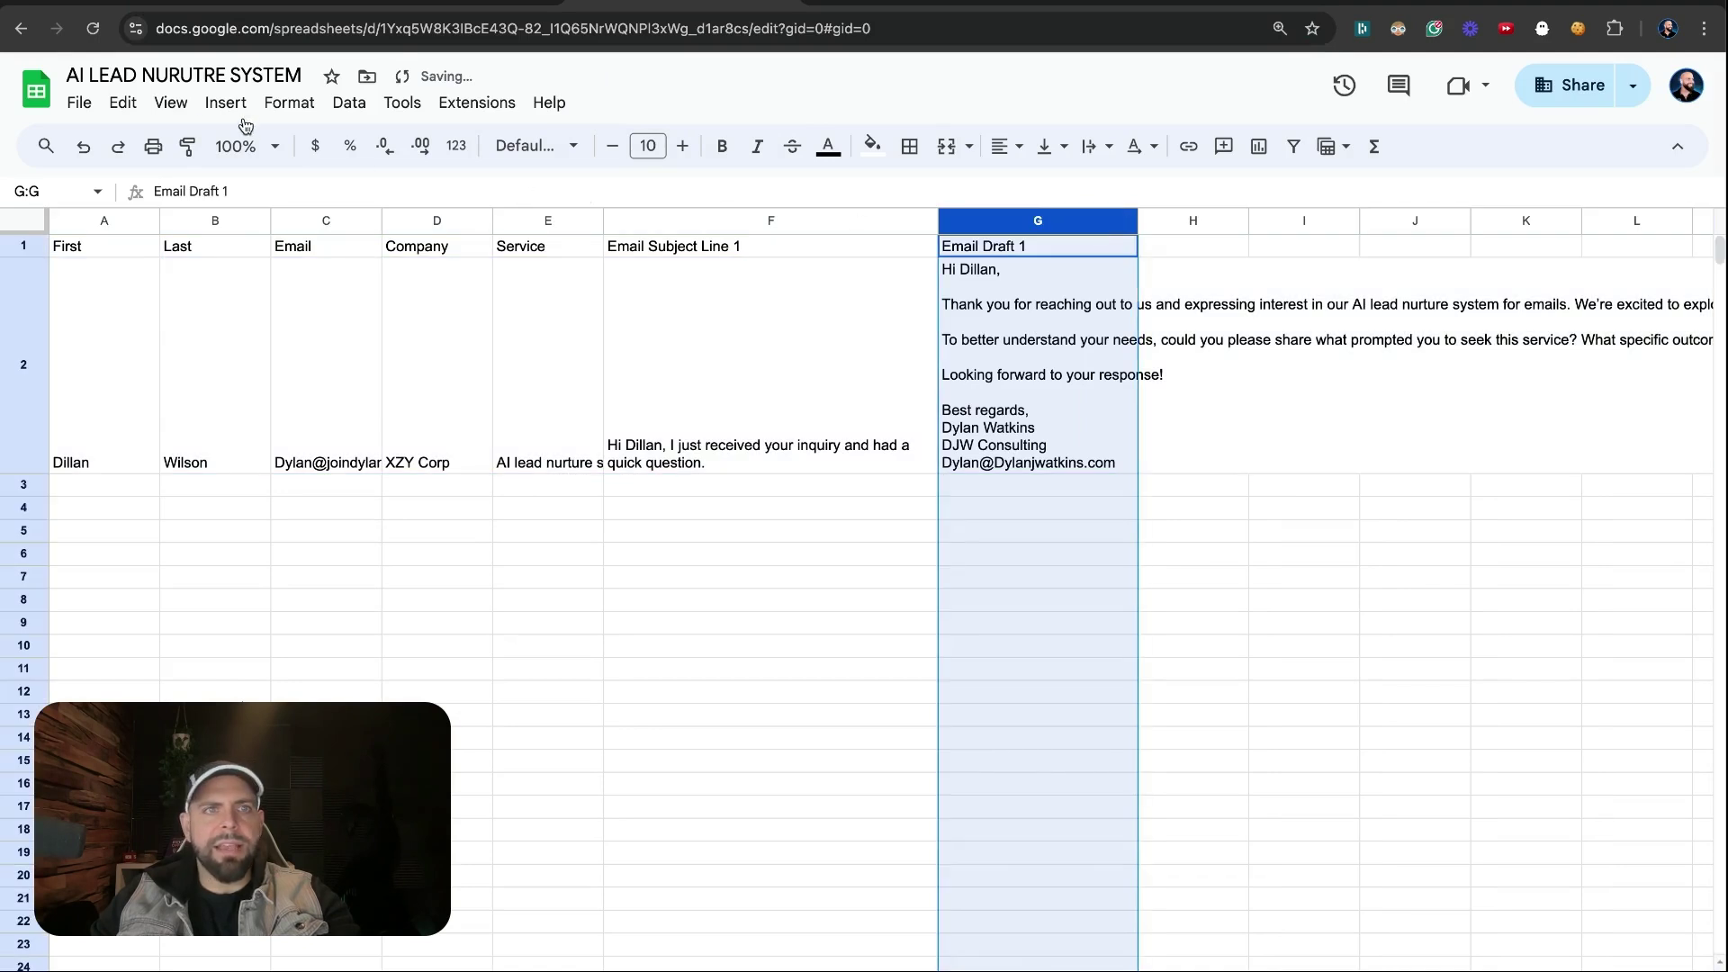
pyautogui.click(287, 110)
pyautogui.moveTo(364, 297)
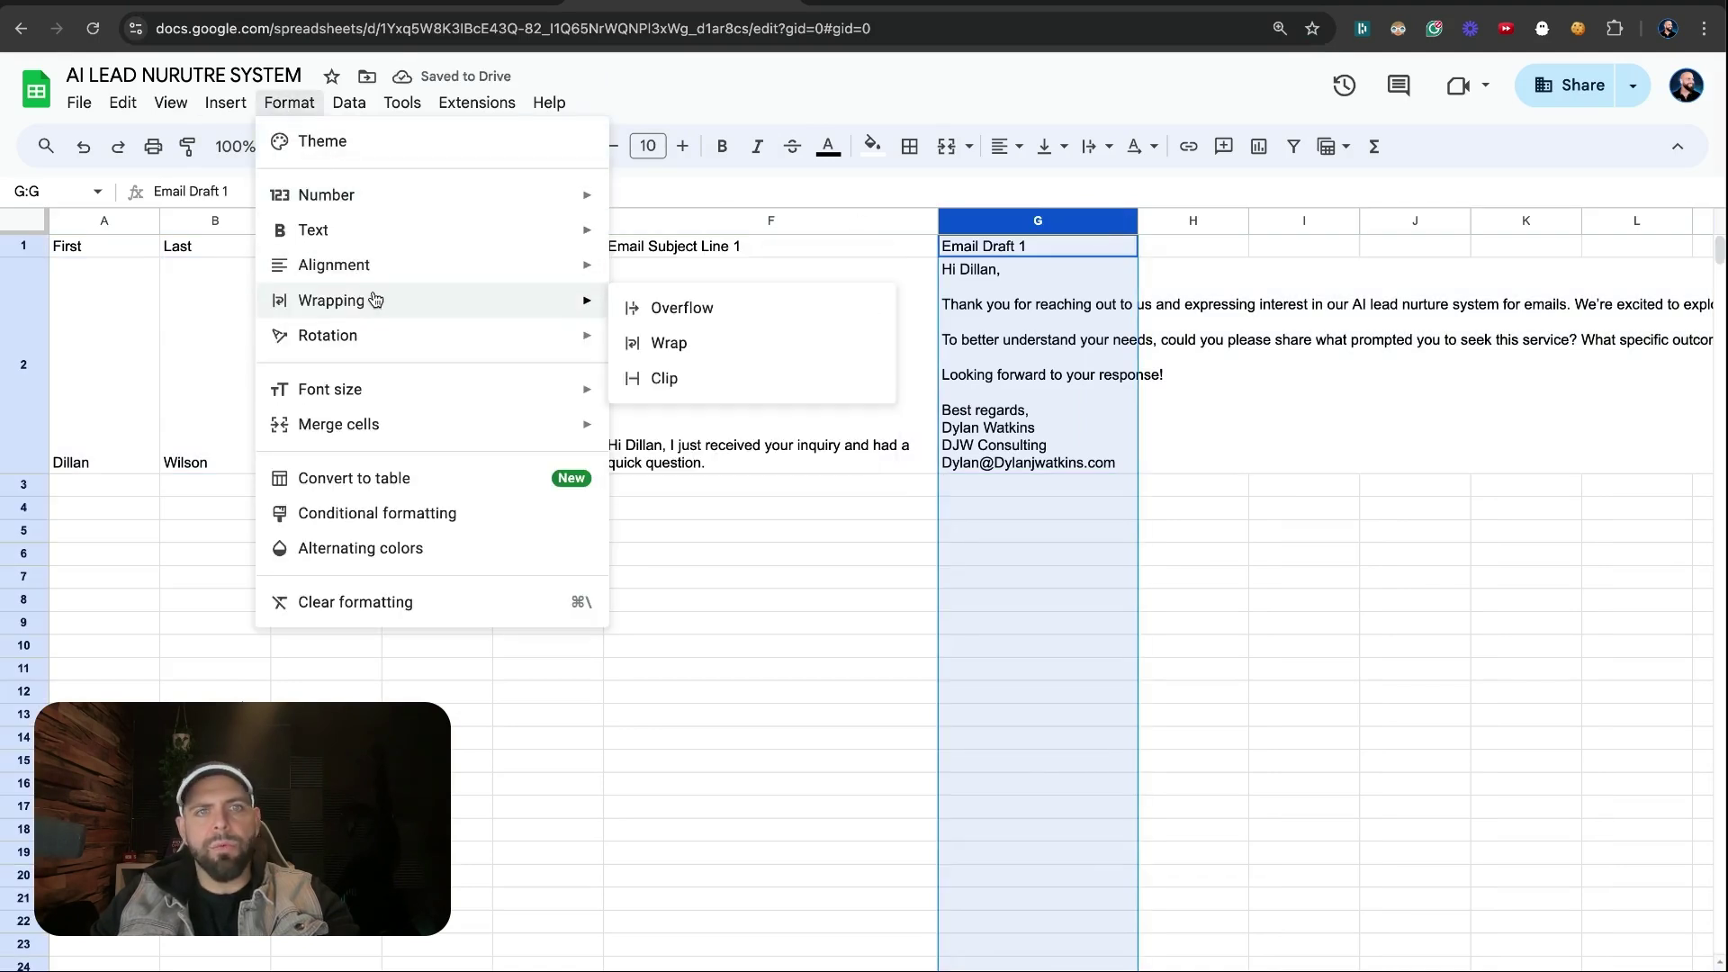
pyautogui.click(637, 341)
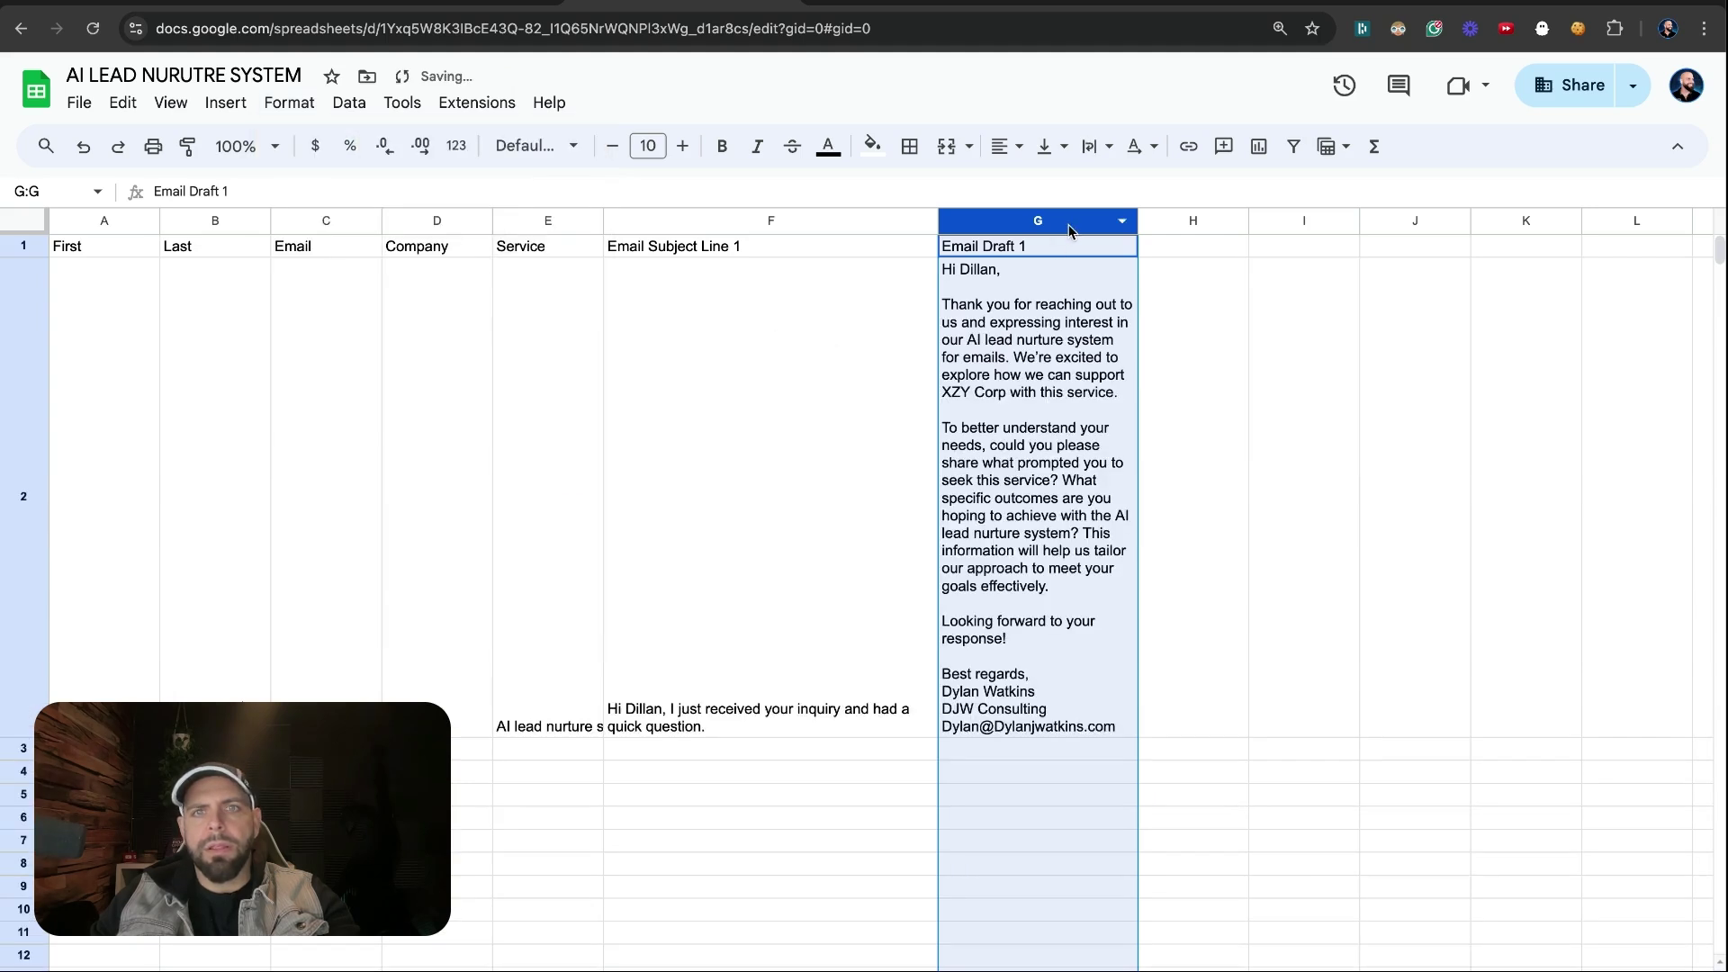
pyautogui.moveTo(1137, 220); pyautogui.dragTo(1312, 225)
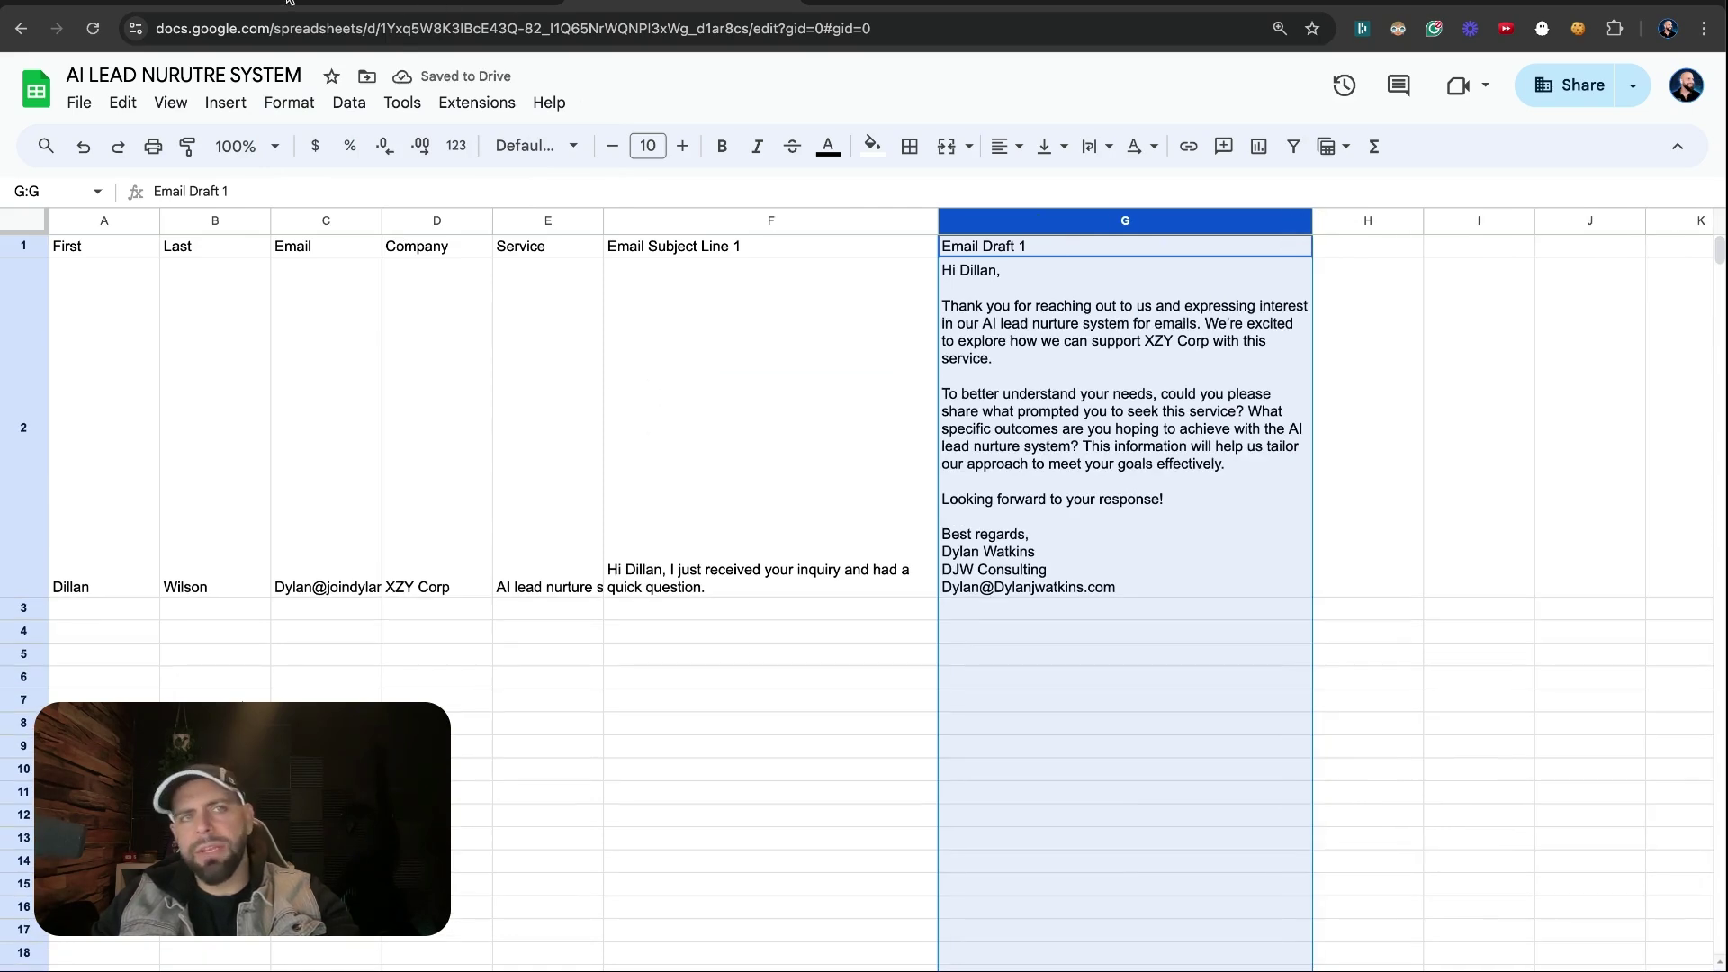
pyautogui.click(1065, 3)
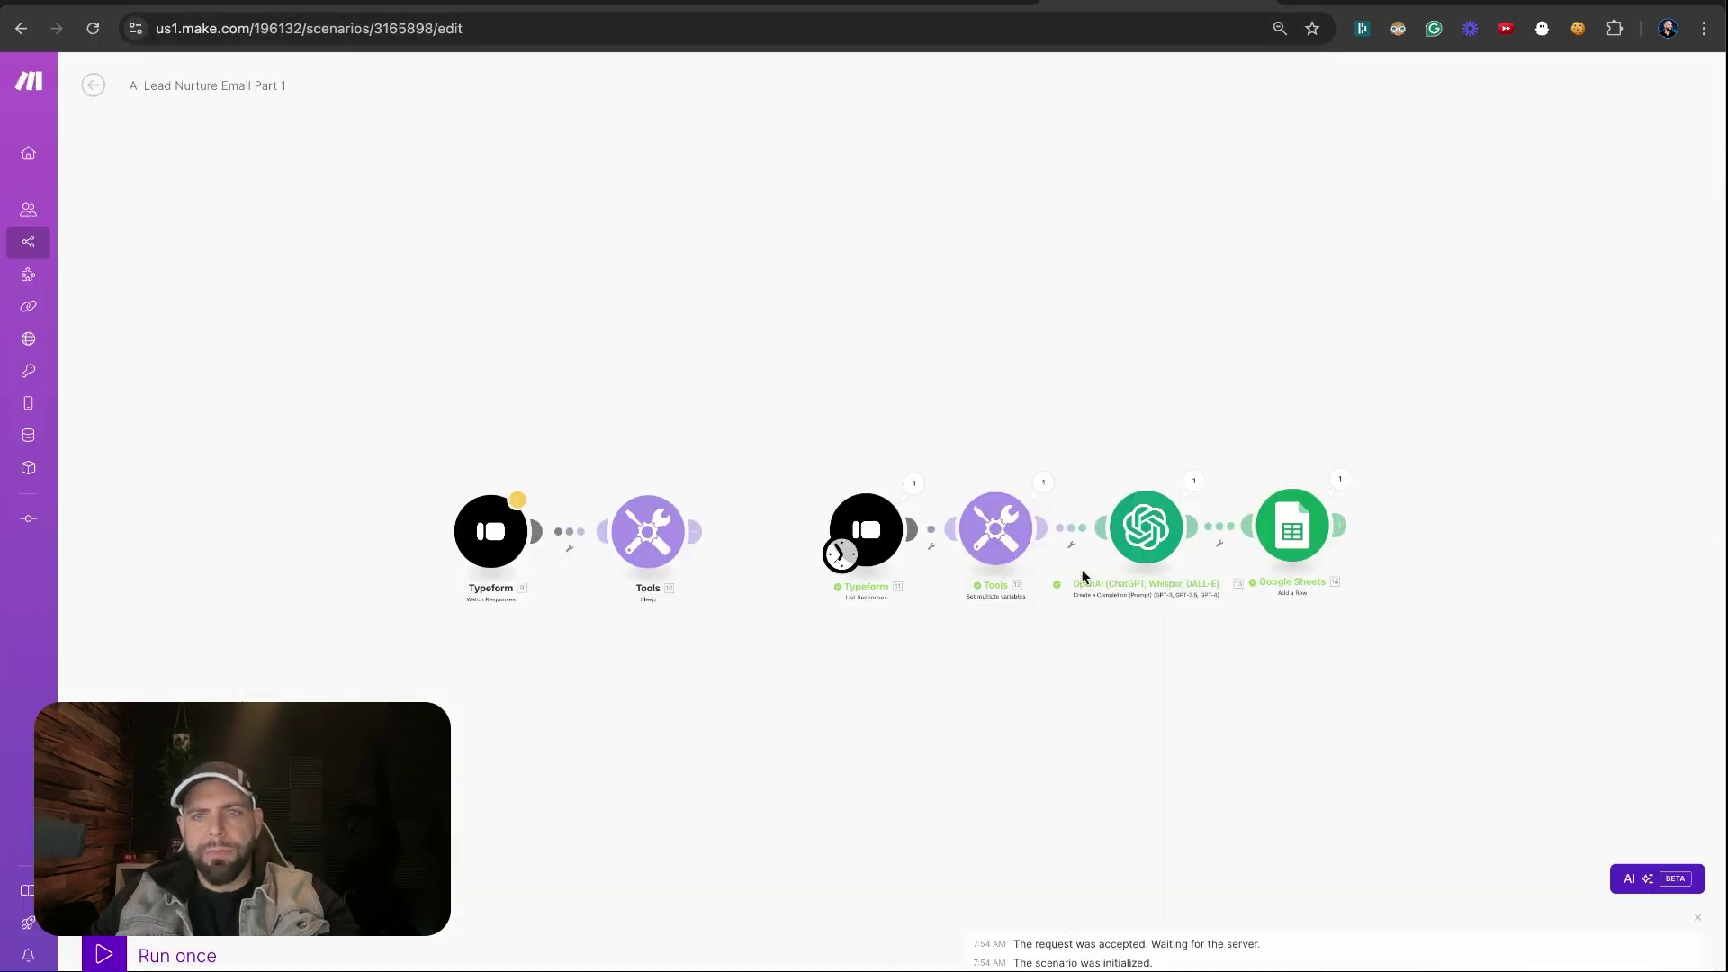
# Add an Email 'Send an Email' module after the Google Sheets step
pyautogui.moveTo(1407, 596); pyautogui.dragTo(1076, 436)
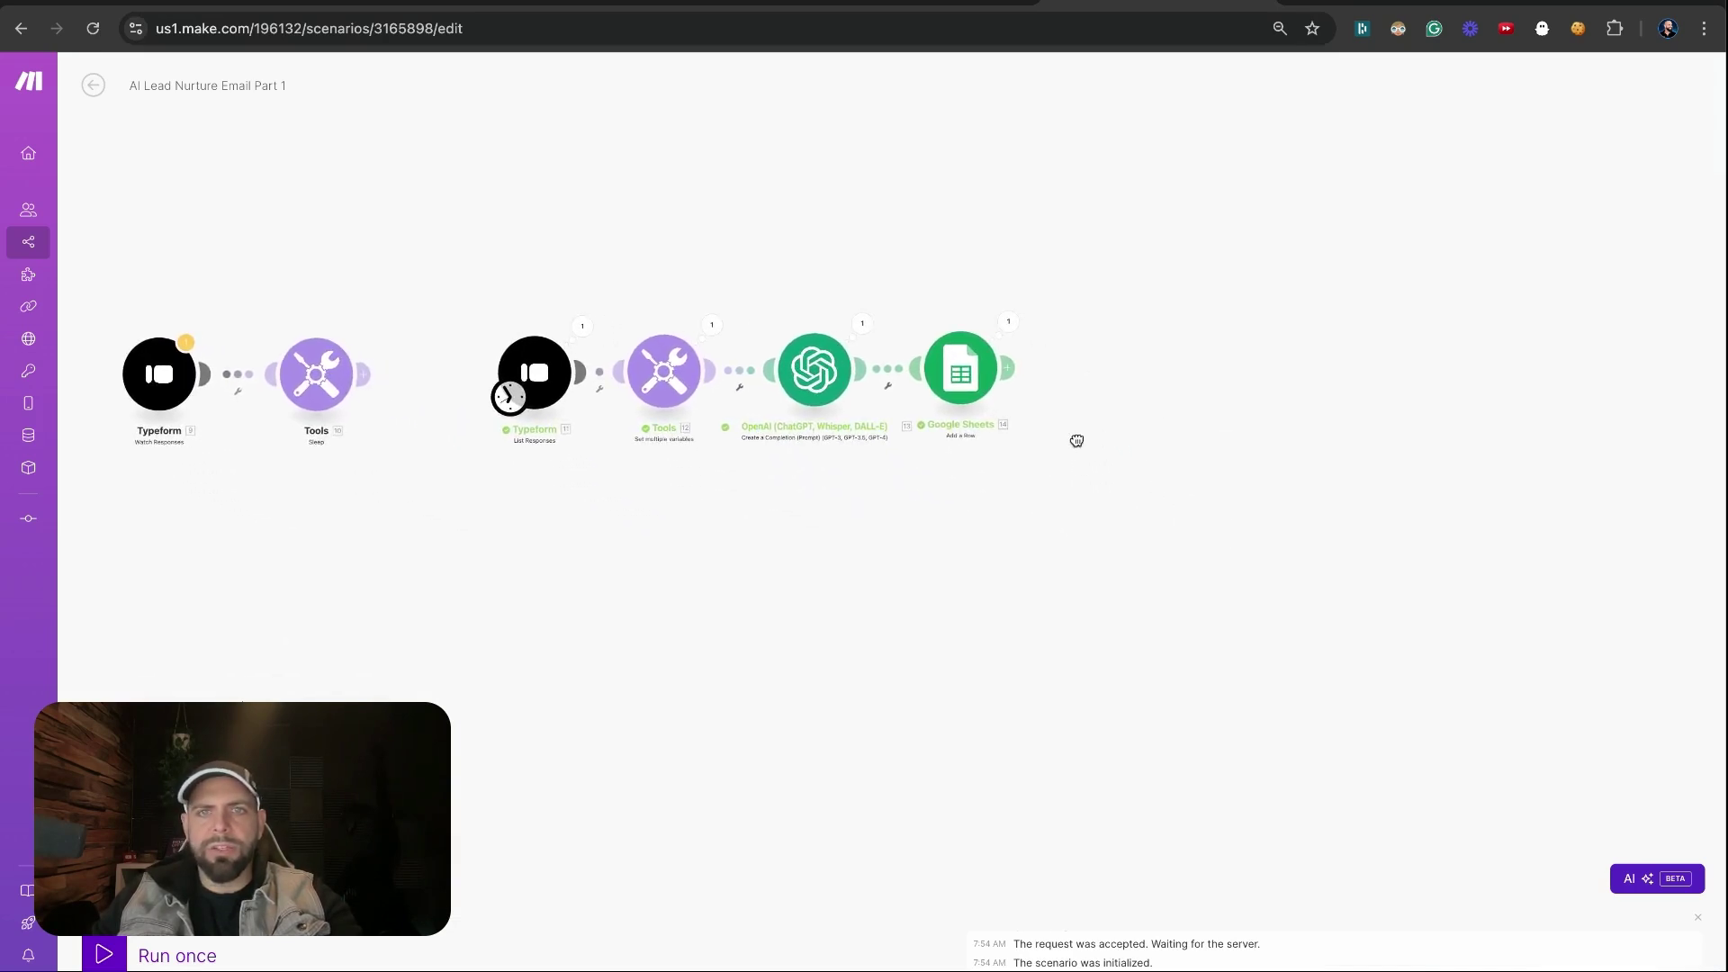
pyautogui.click(1111, 371)
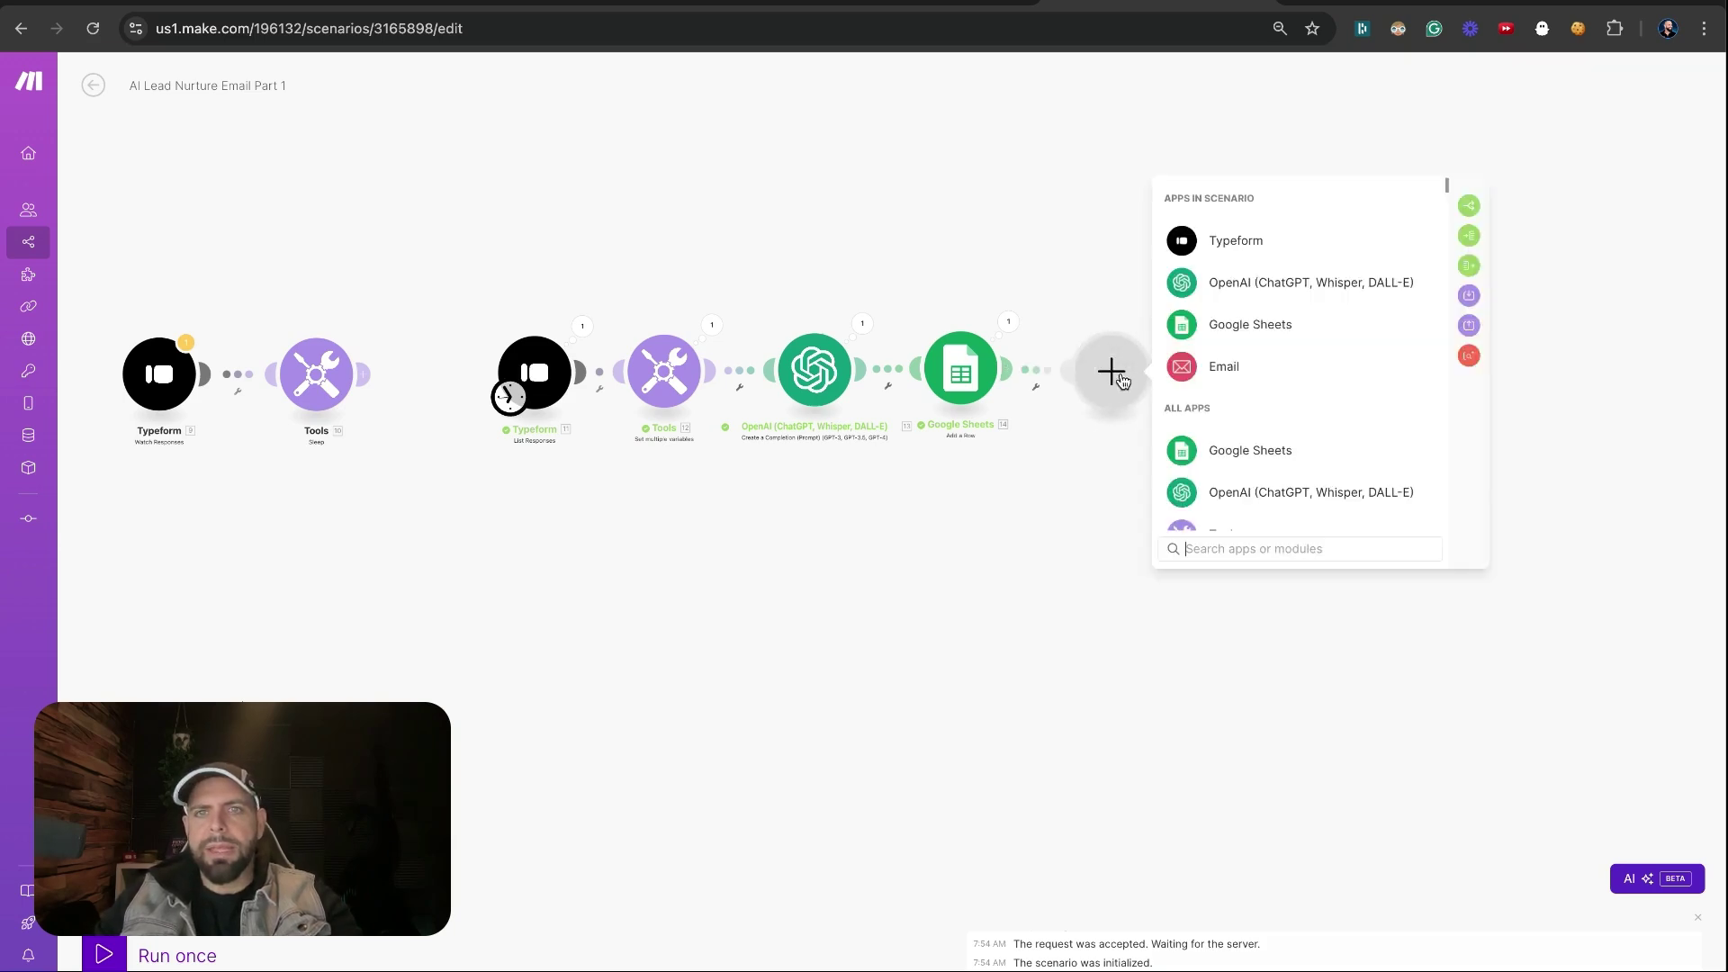
pyautogui.click(1221, 366)
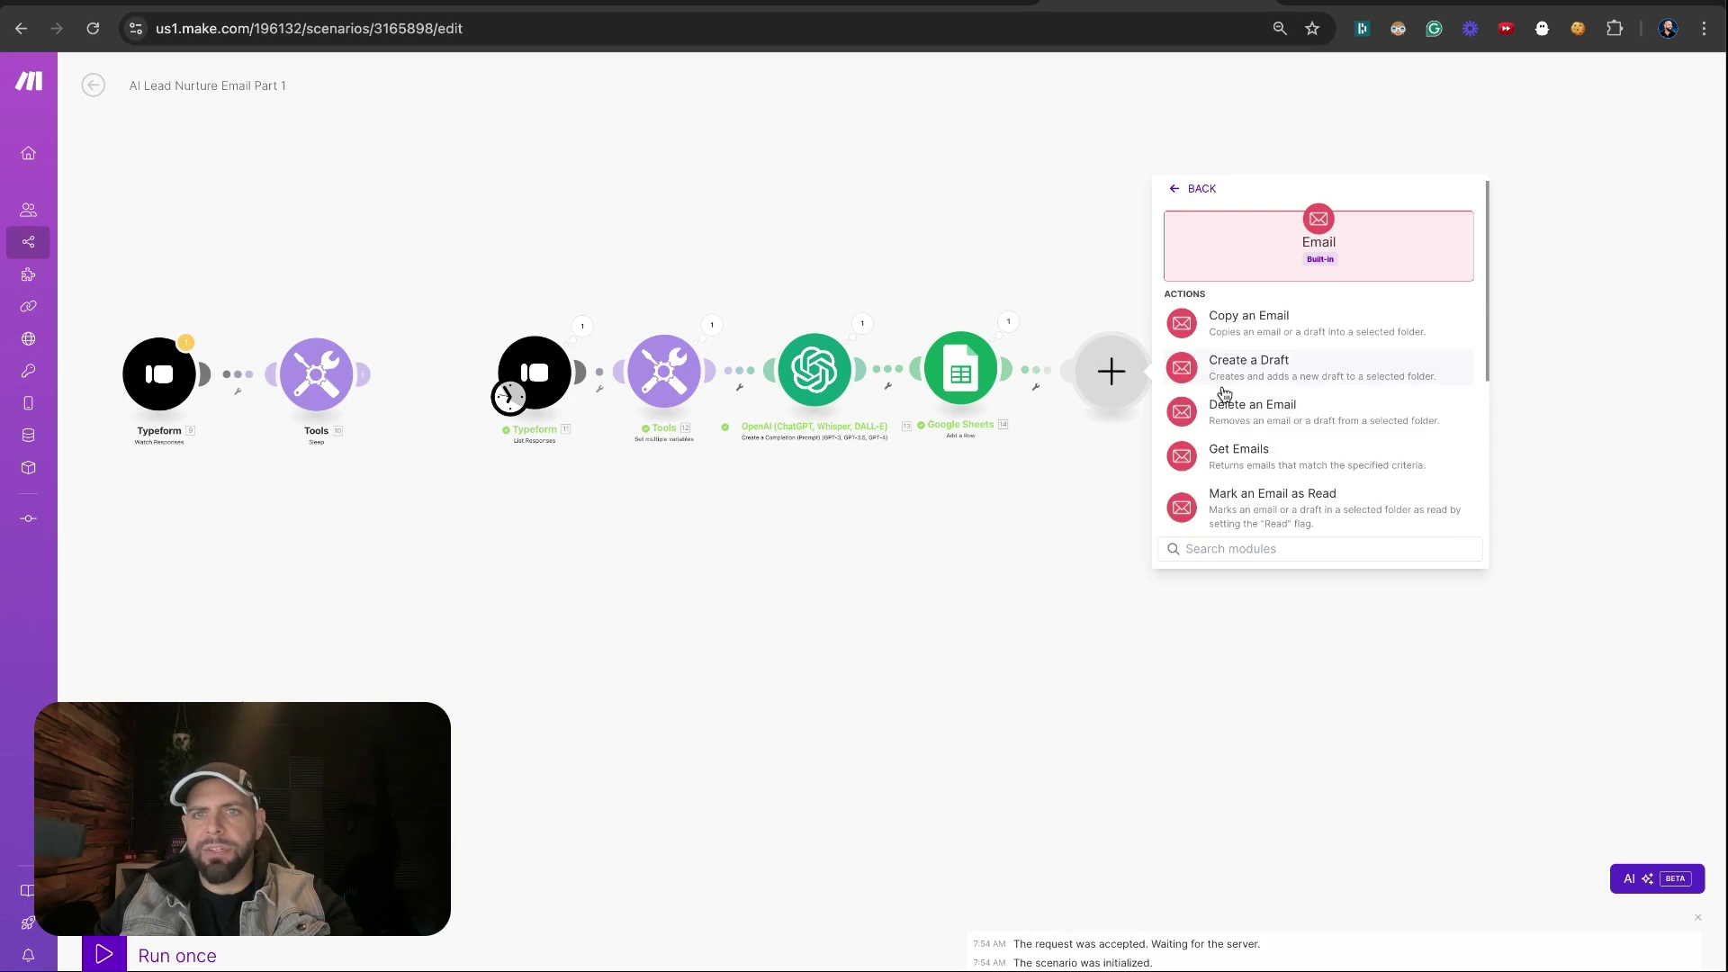
pyautogui.scroll(-4, 1219, 427)
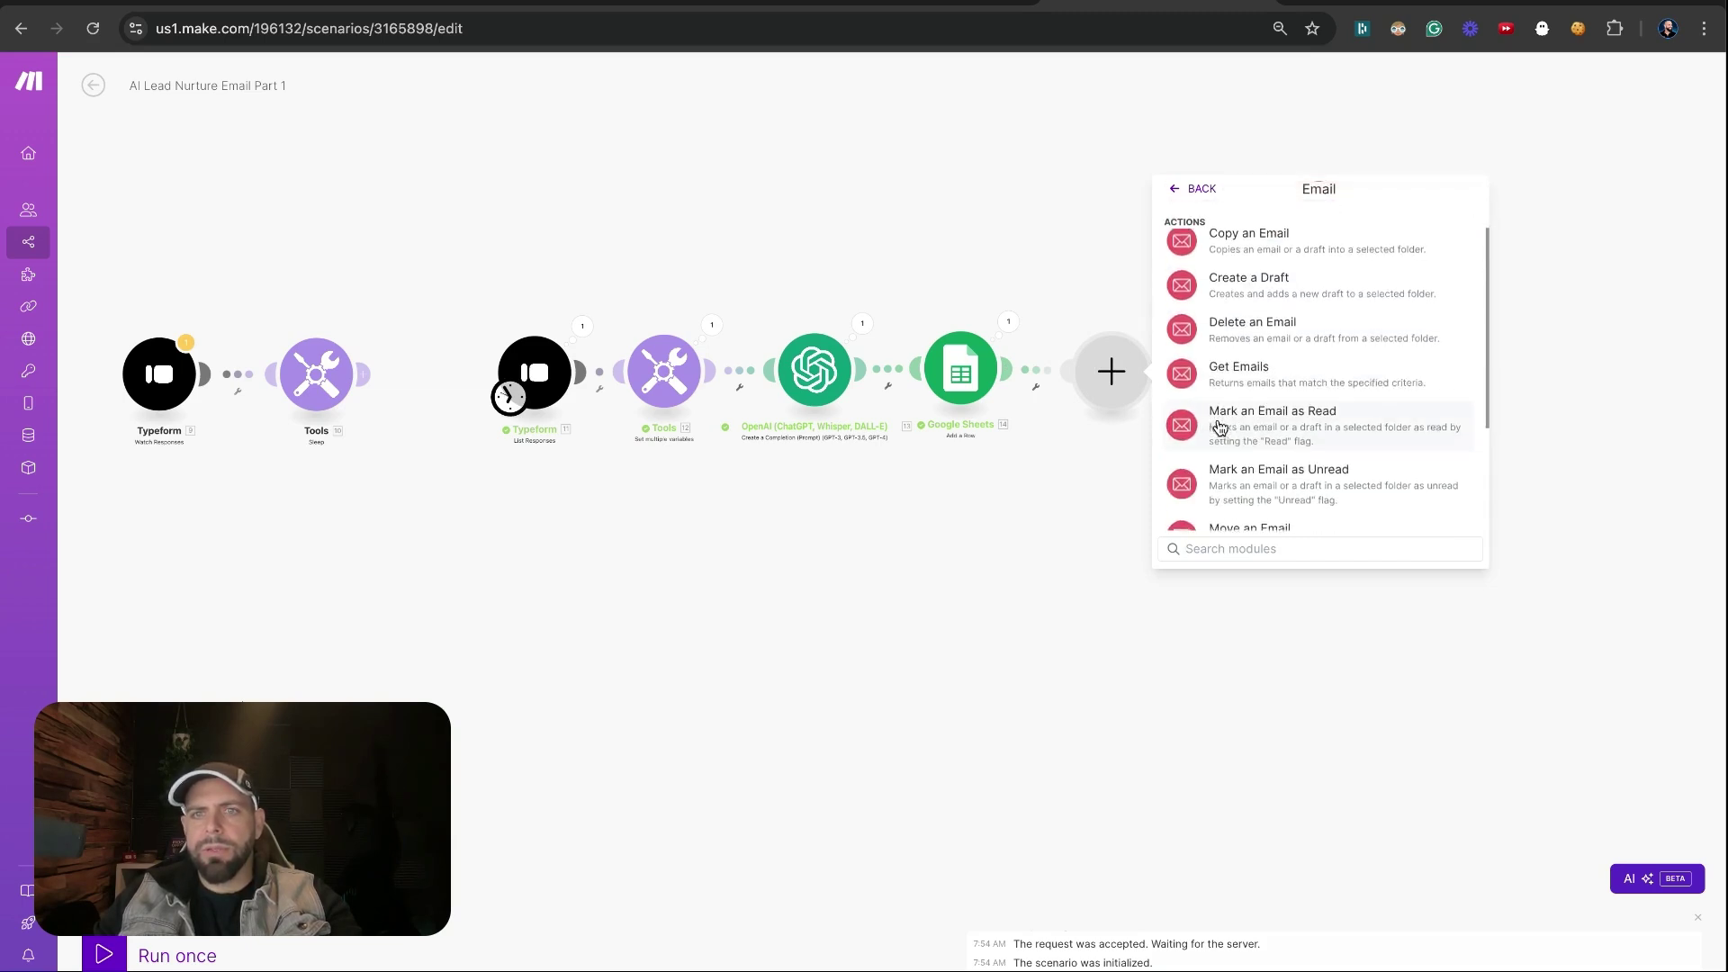
pyautogui.click(1219, 466)
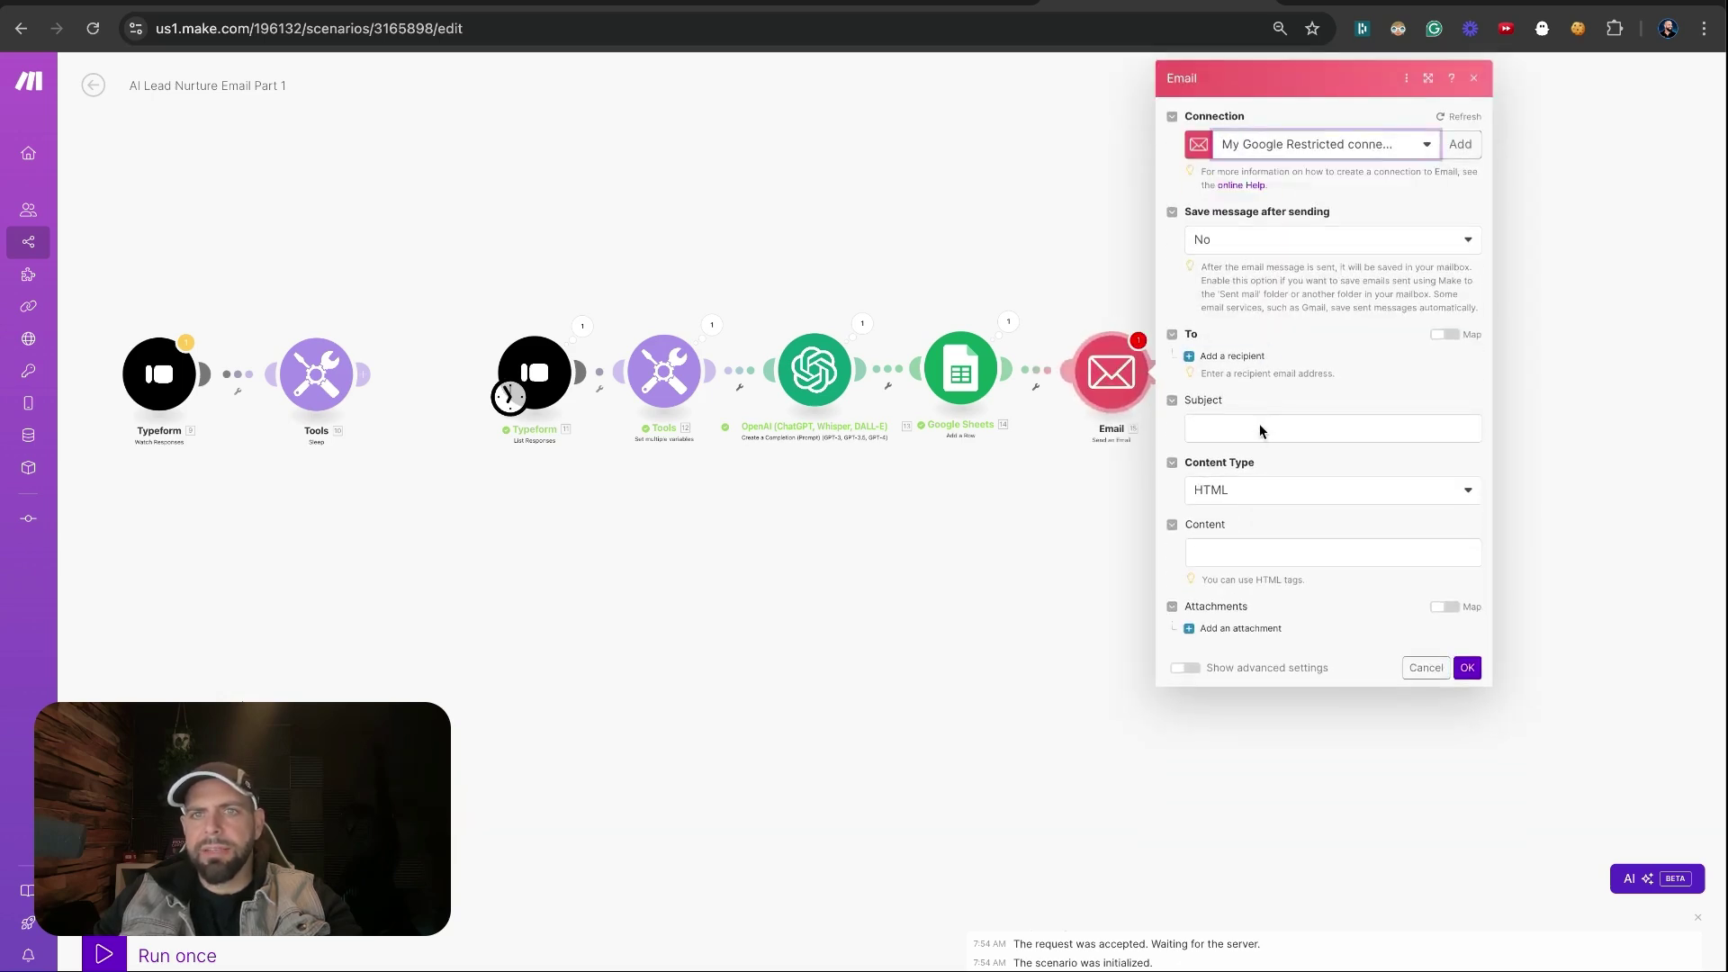
# Map Subject Line into the subject, set content type to Plaintext, and map OpenAI's message content as body
pyautogui.click(1260, 430)
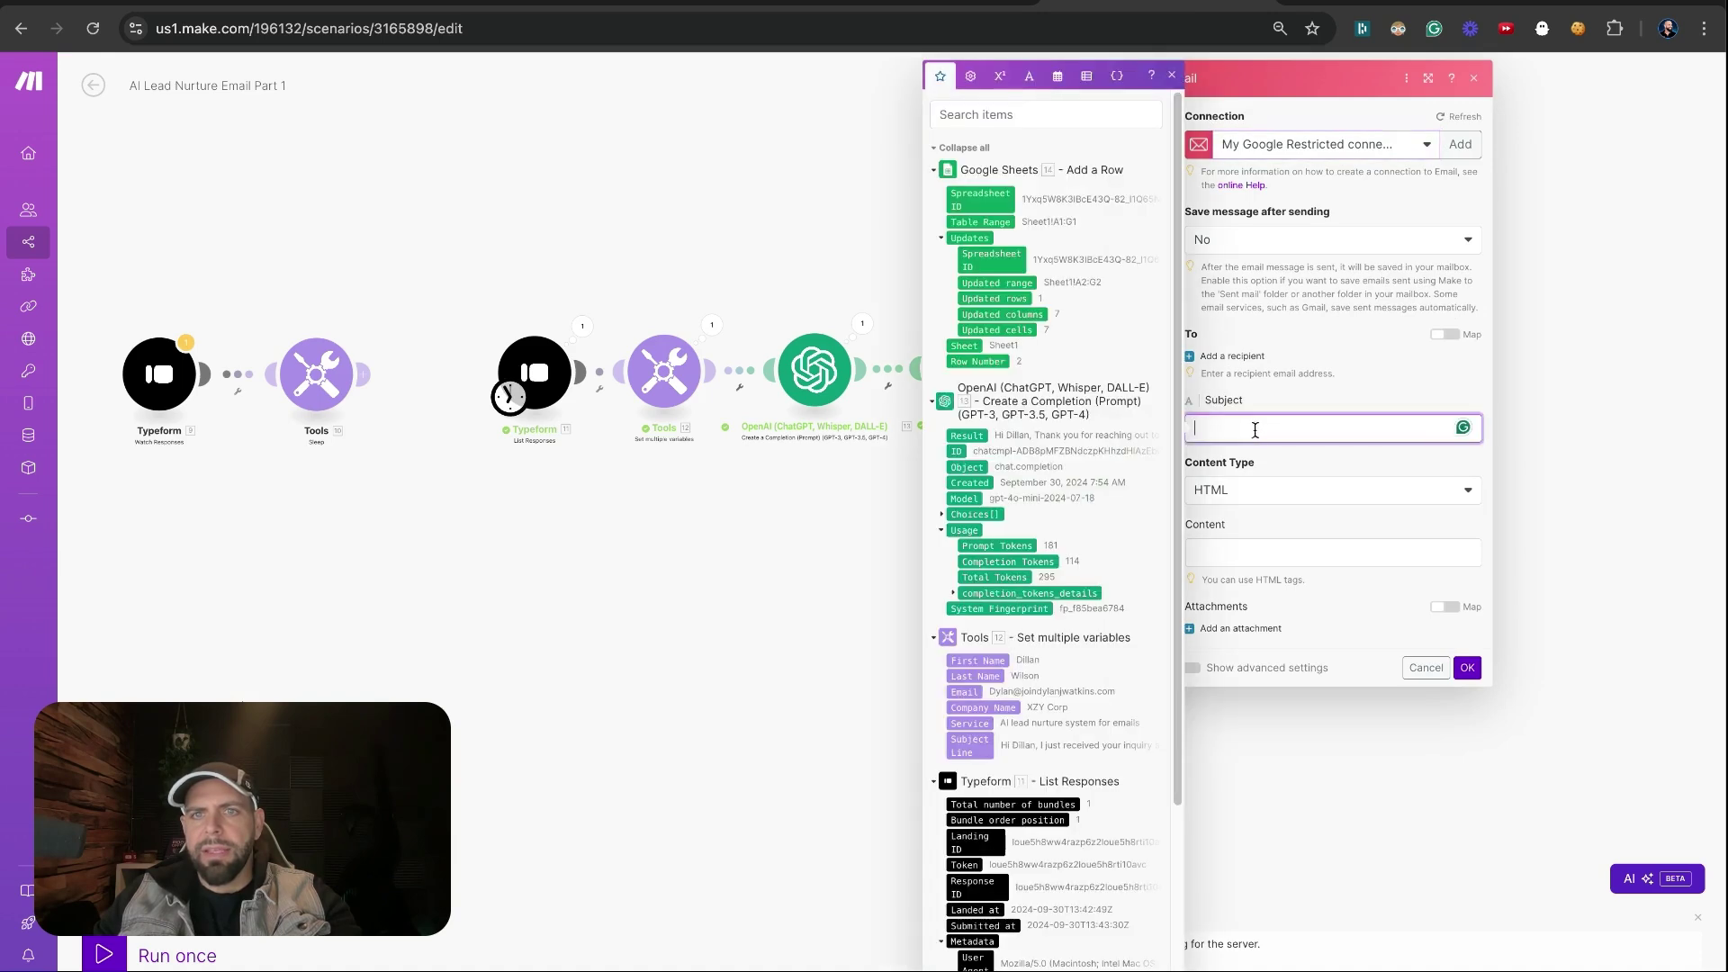
pyautogui.click(970, 744)
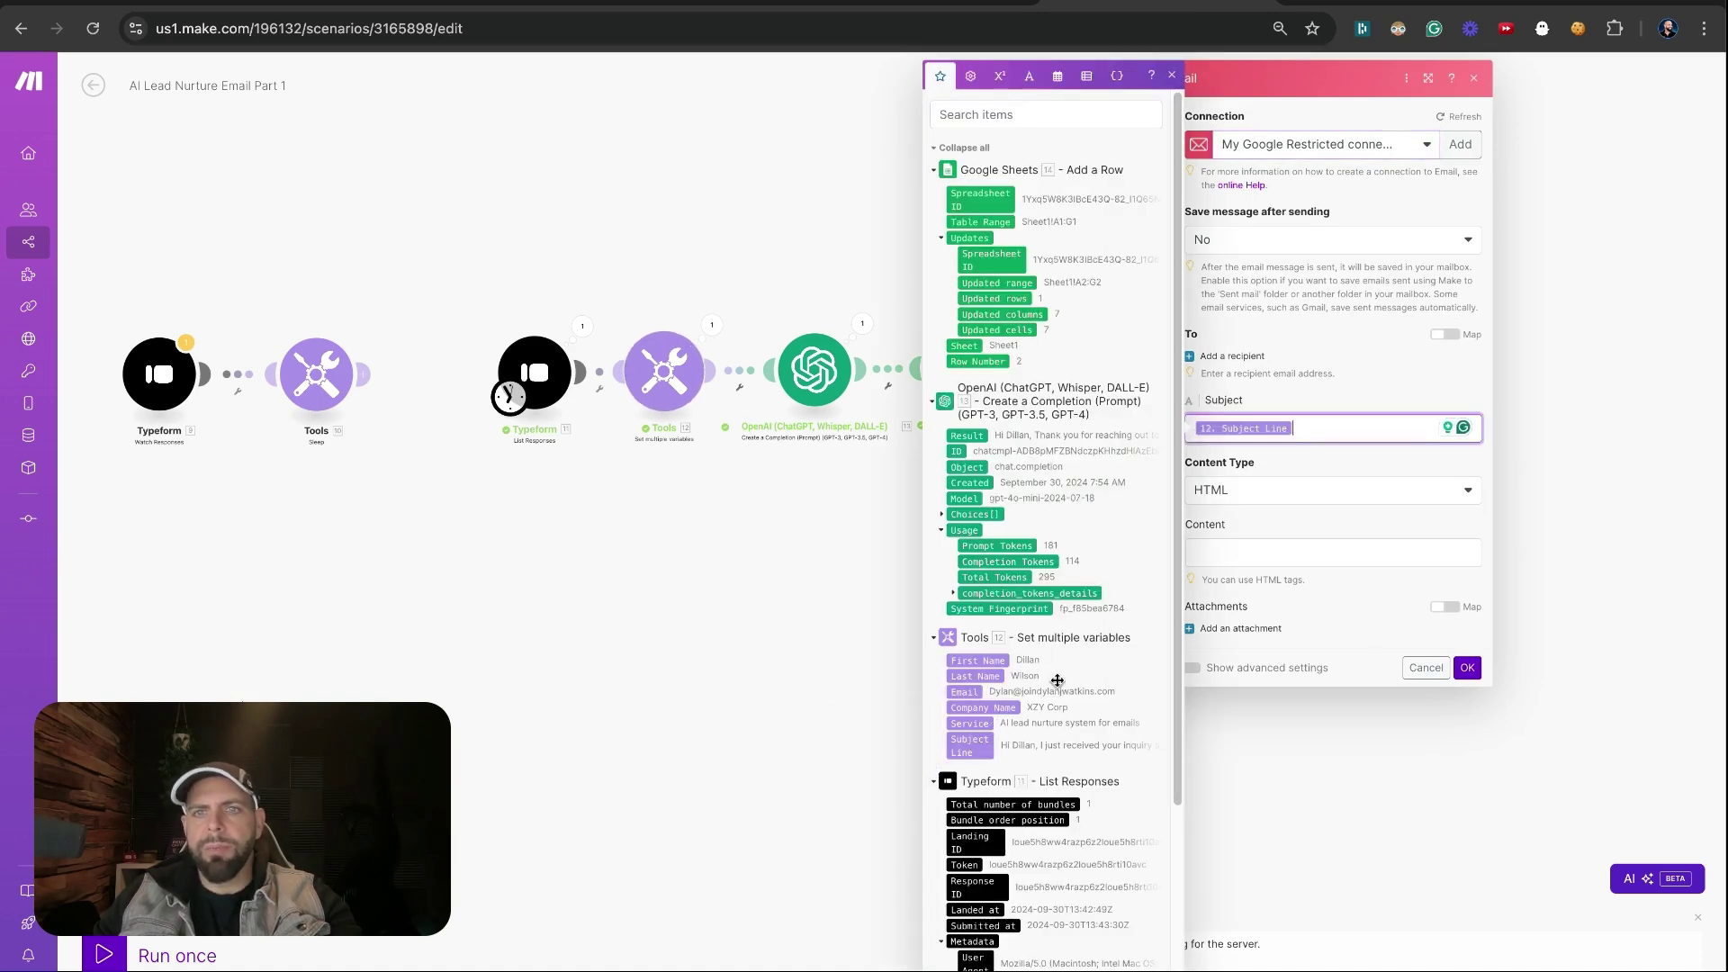
pyautogui.click(1277, 500)
pyautogui.click(1260, 540)
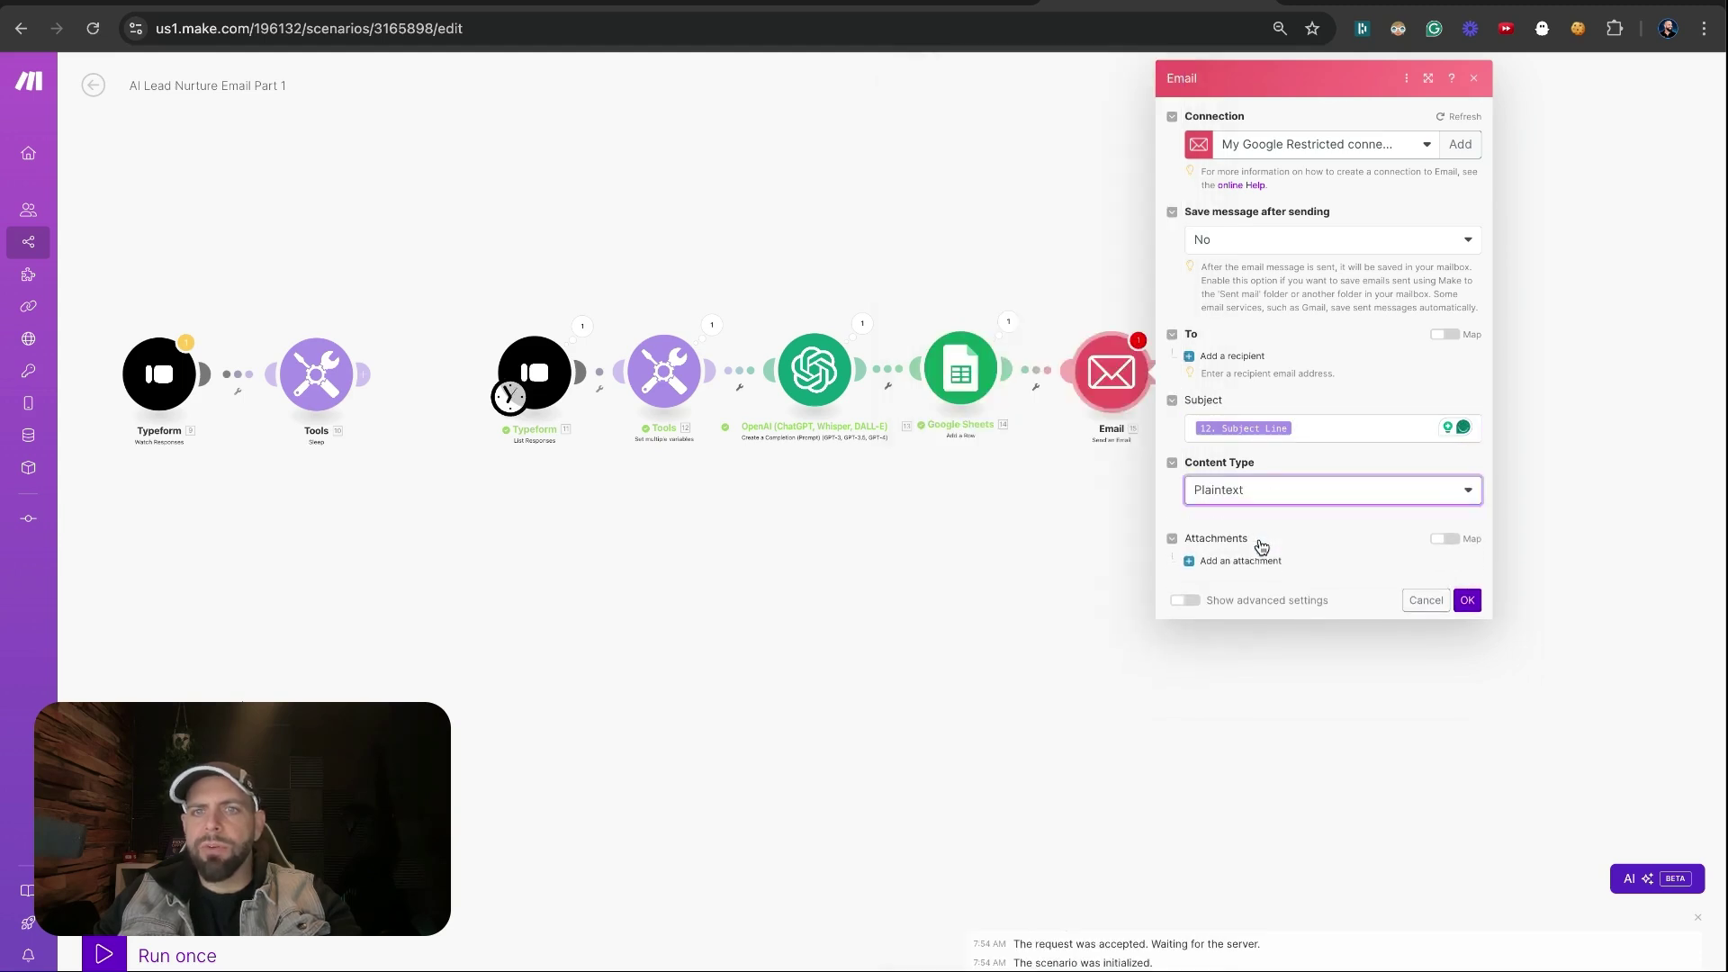
pyautogui.click(1241, 561)
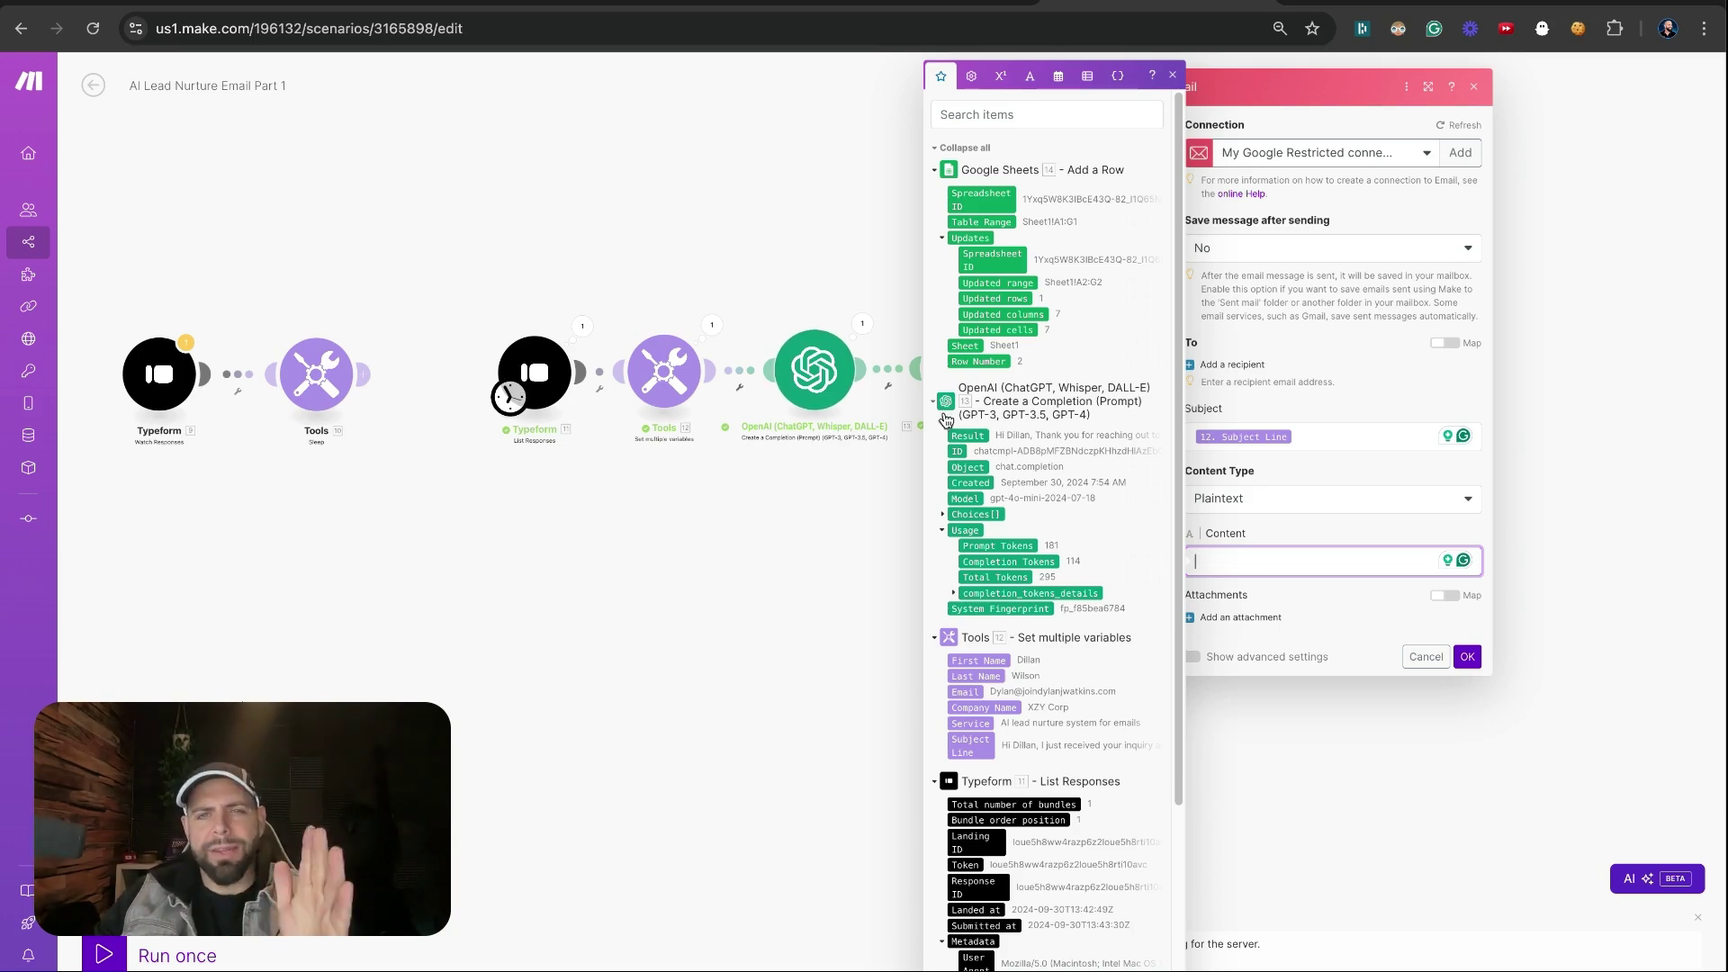
pyautogui.click(942, 514)
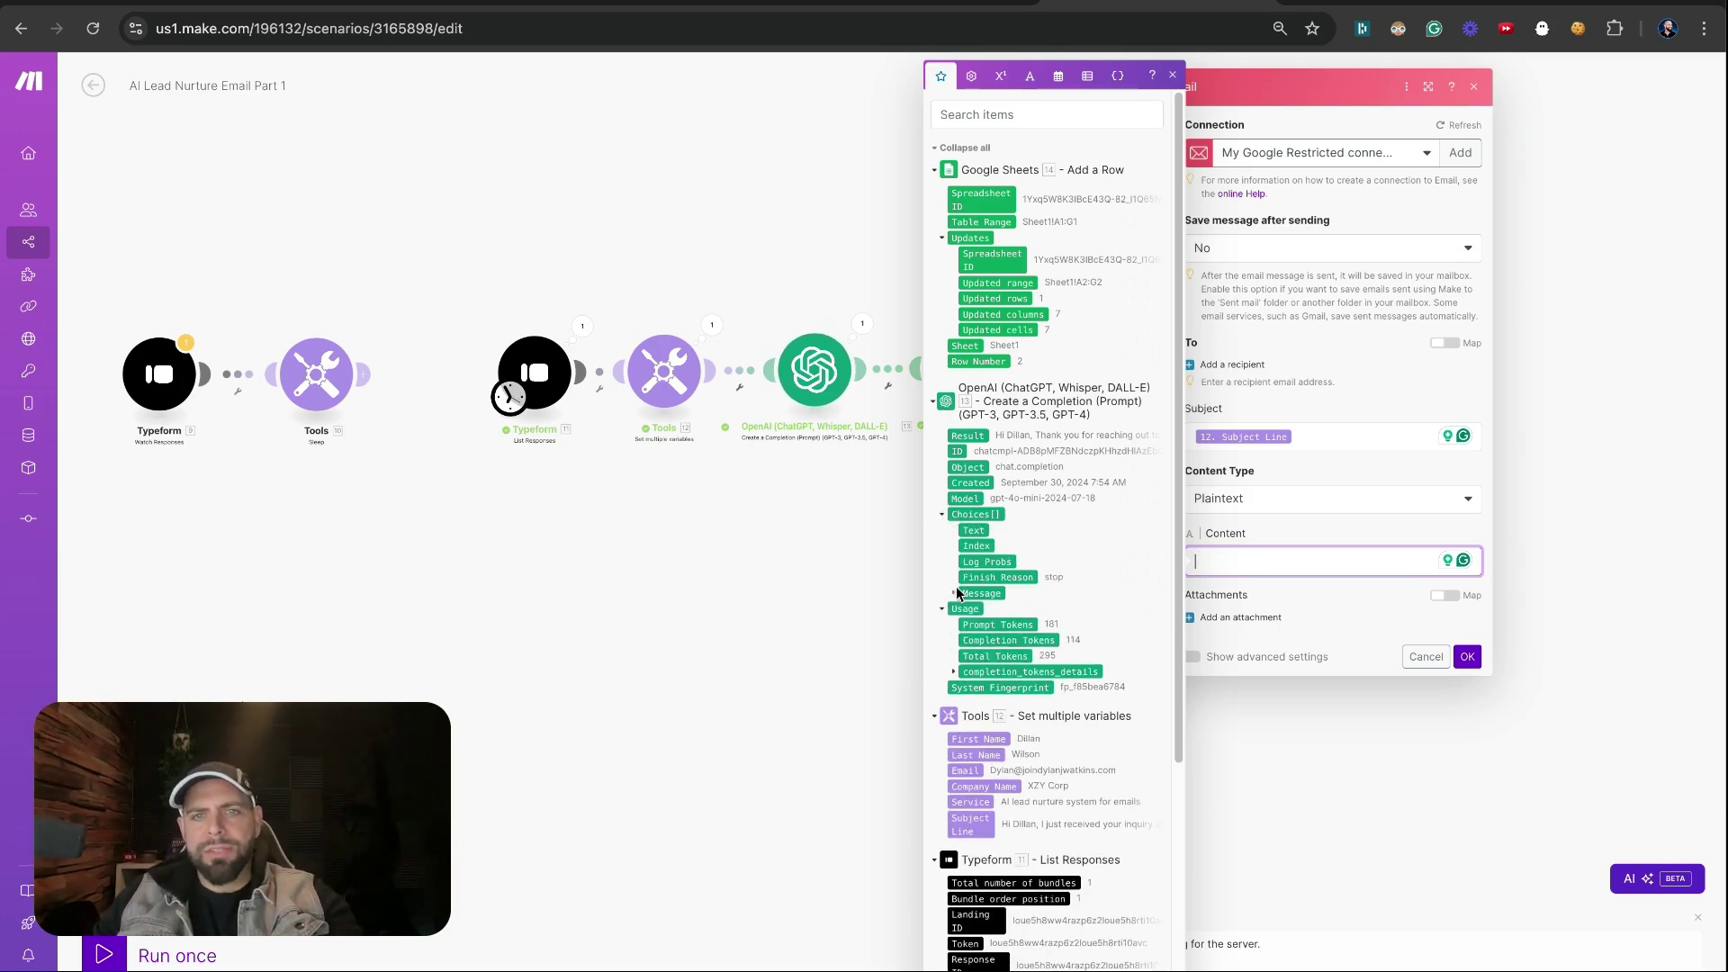
pyautogui.click(952, 595)
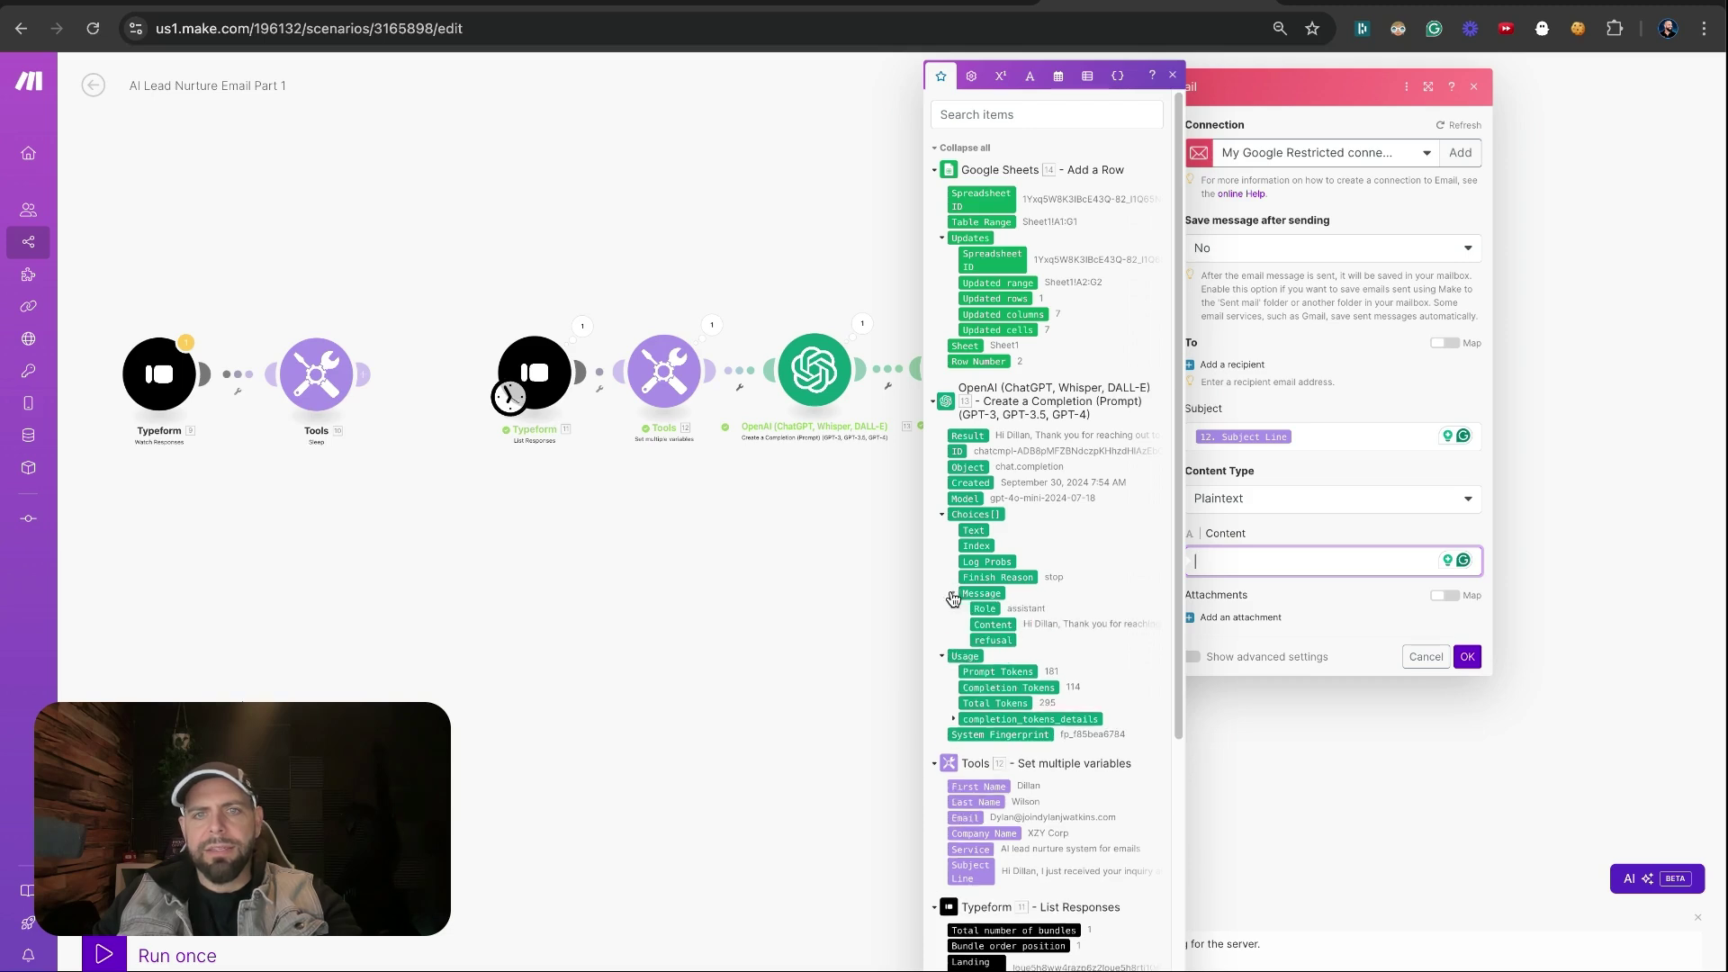
pyautogui.click(994, 625)
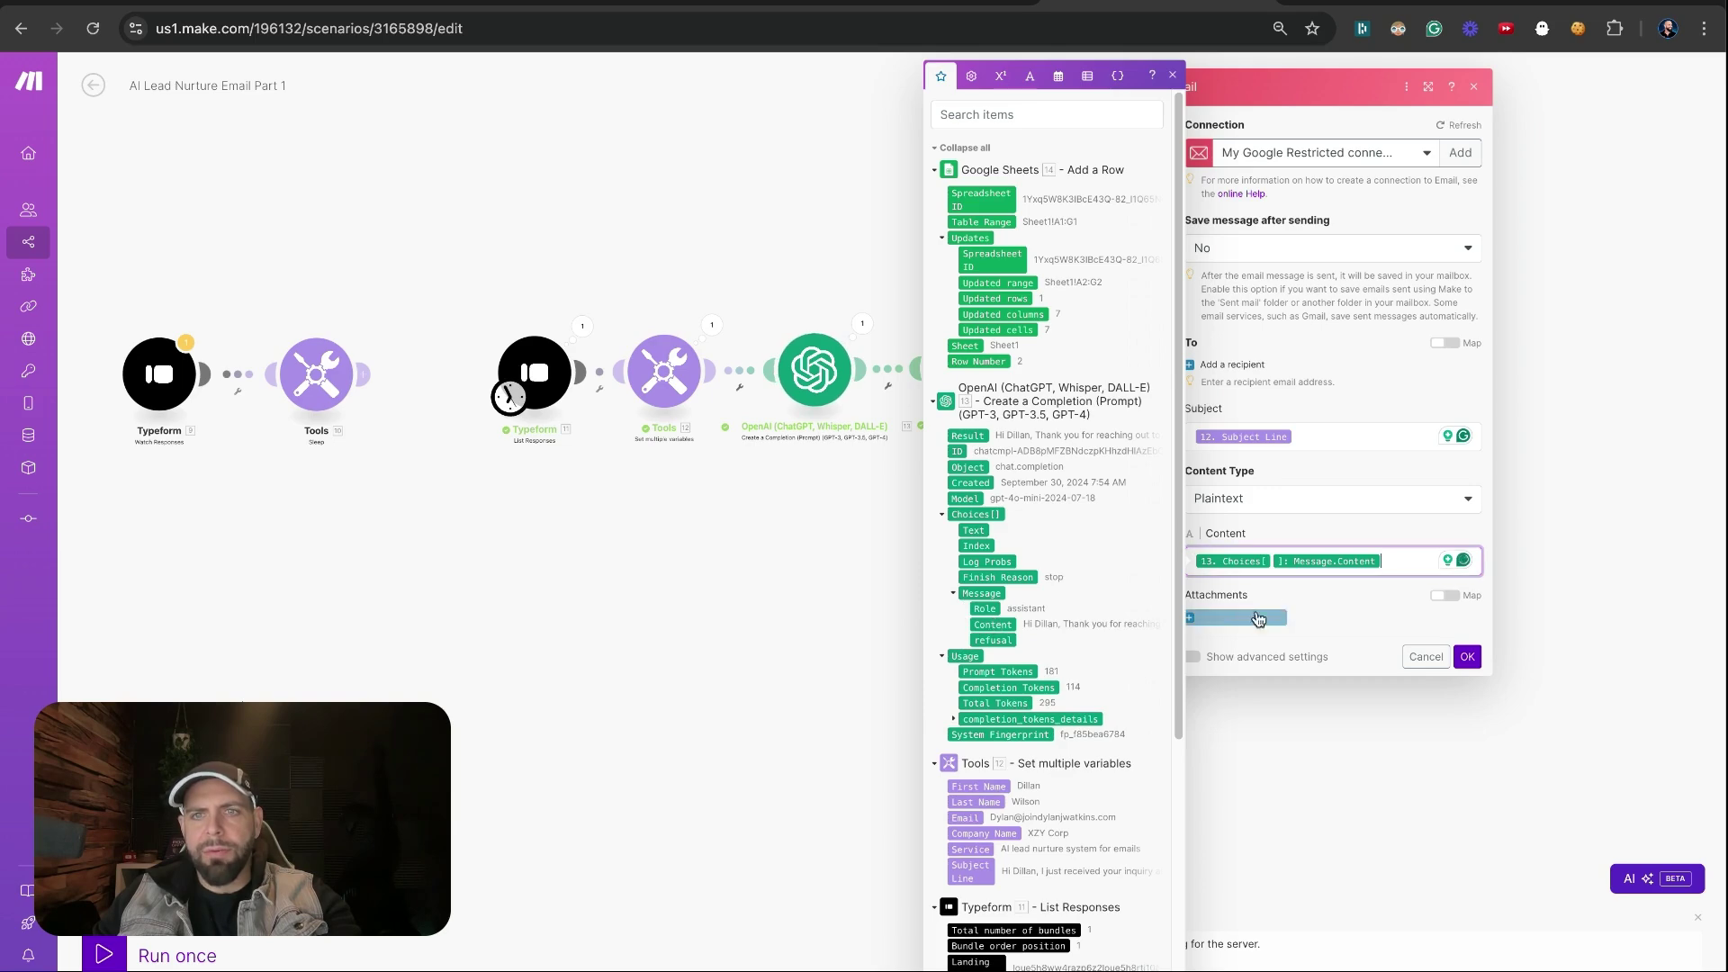
pyautogui.click(1326, 587)
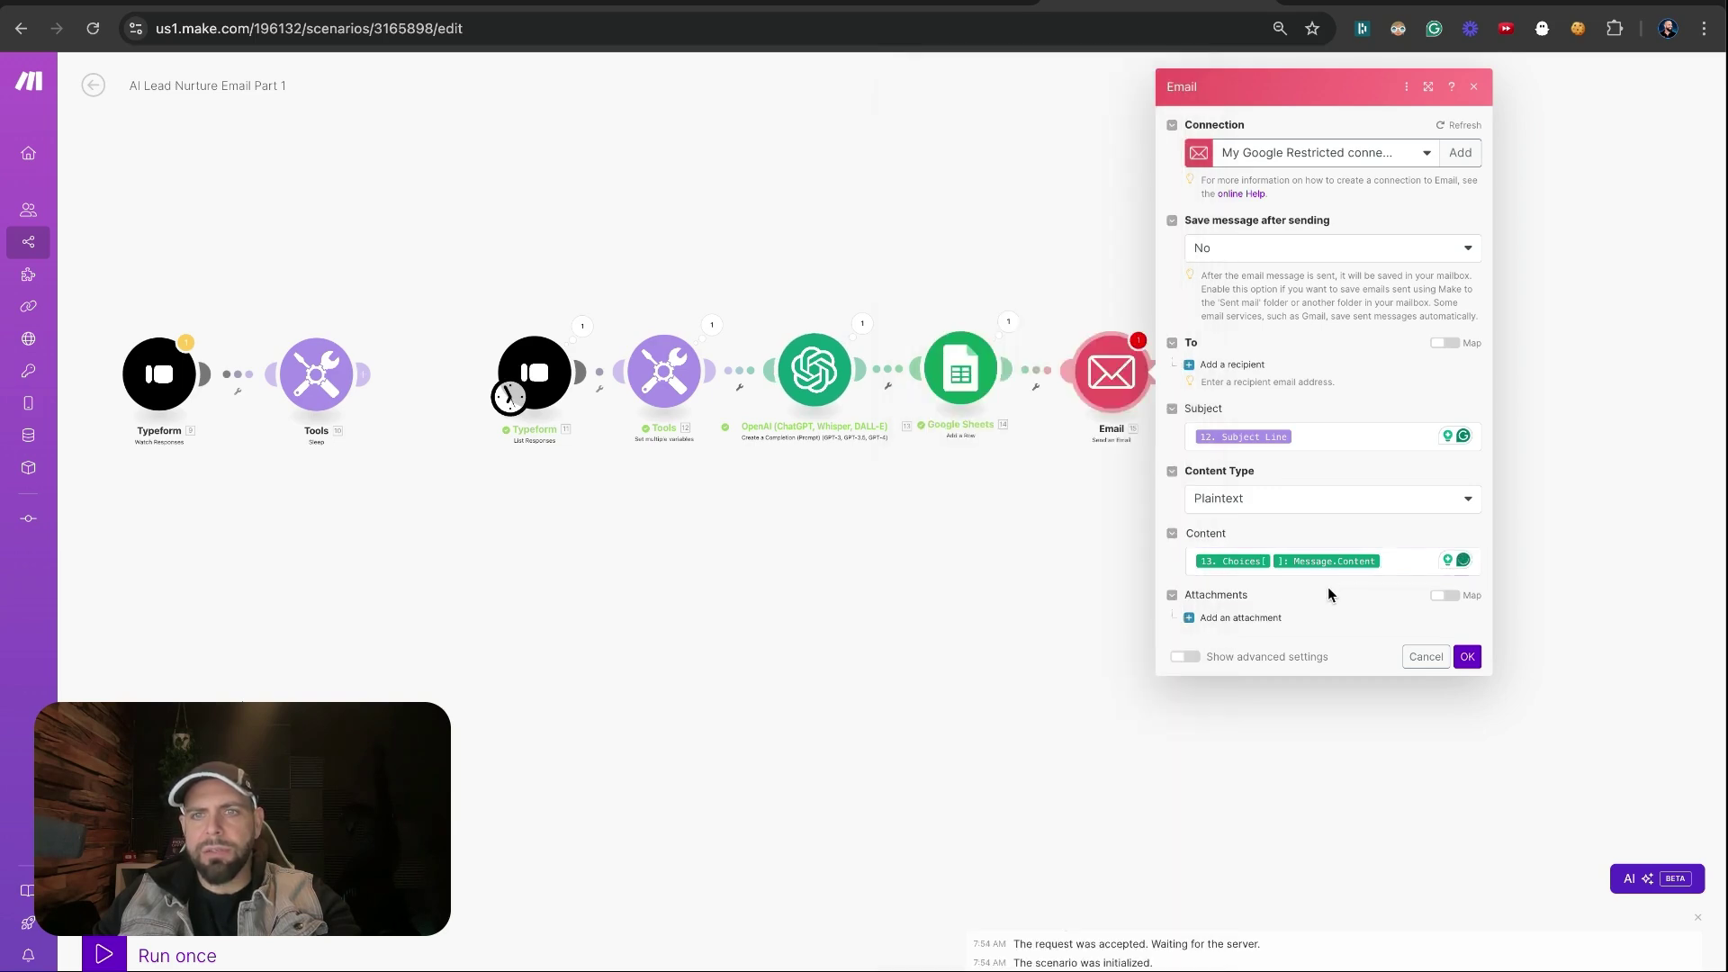
# Add the lead's mapped Email as the recipient and confirm the Email module settings
pyautogui.click(1468, 659)
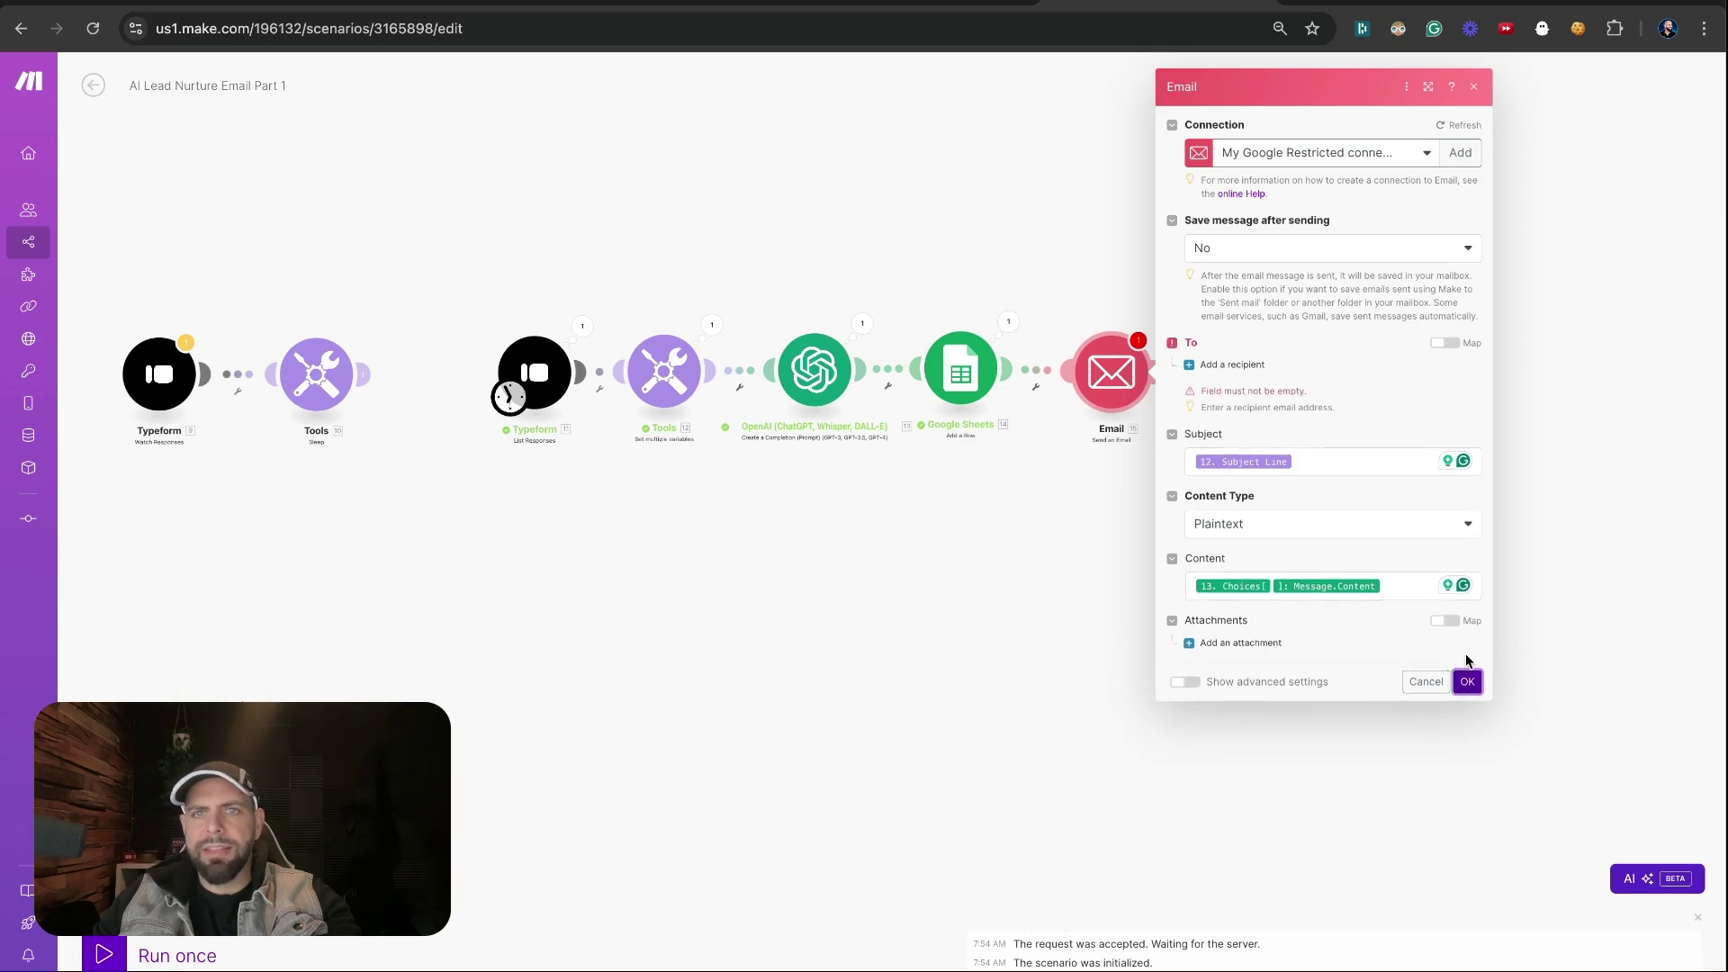
pyautogui.click(1228, 365)
pyautogui.click(1231, 383)
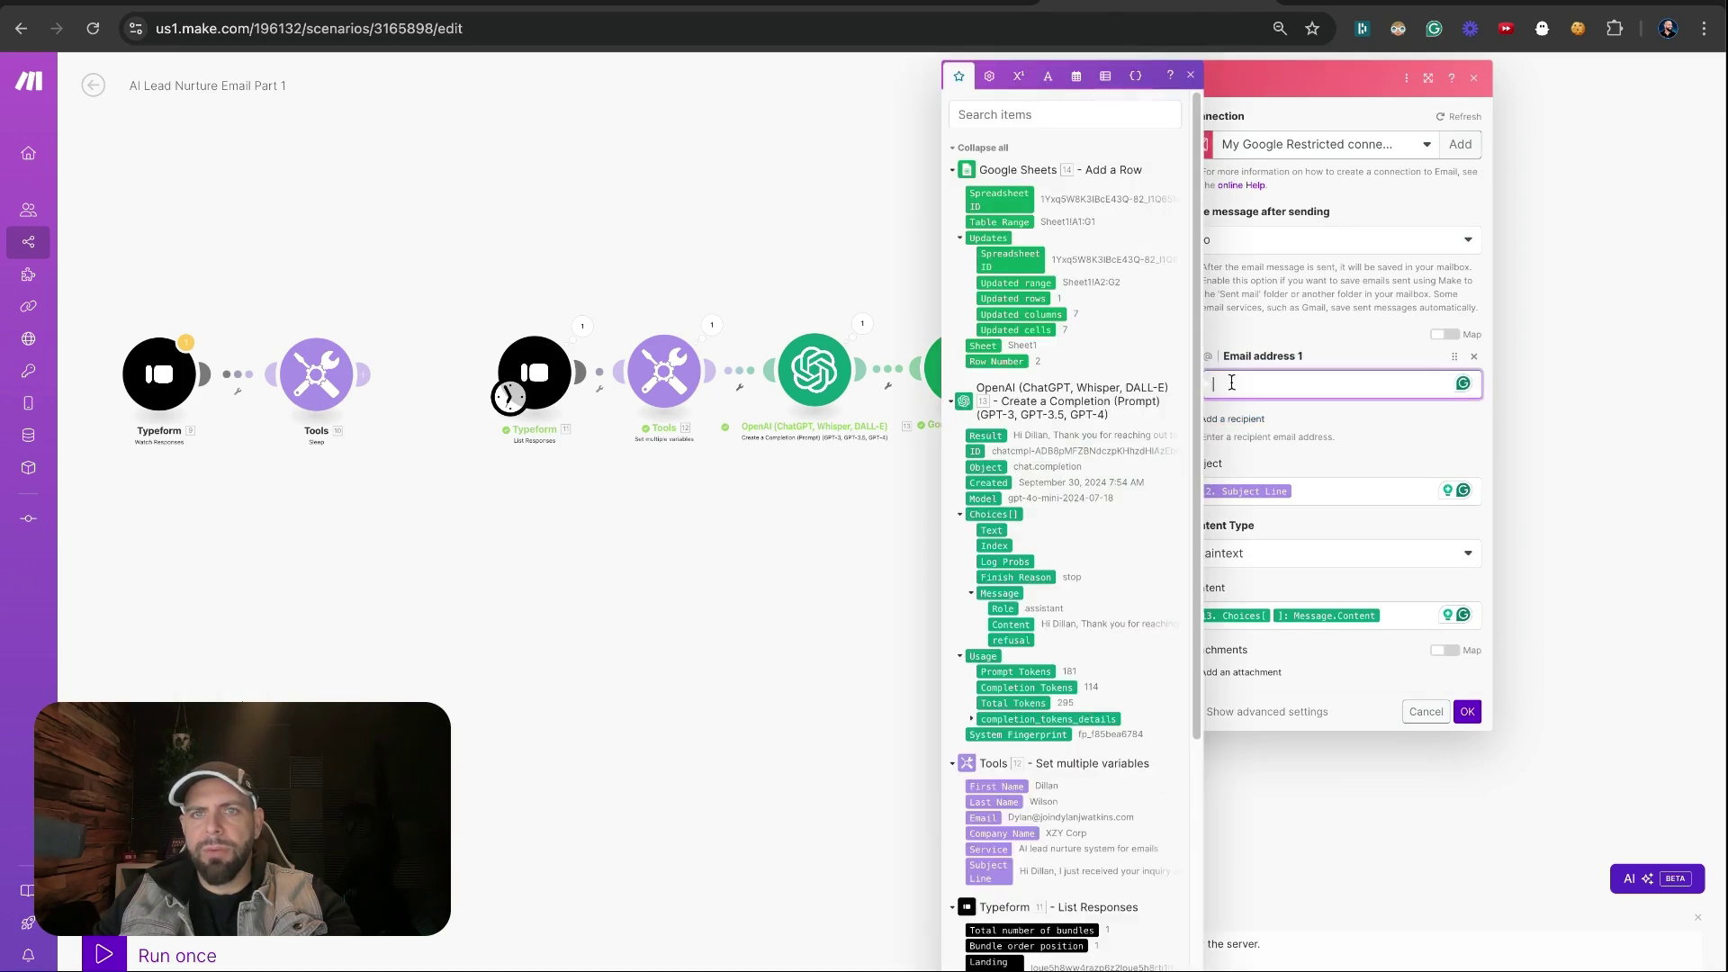
pyautogui.click(983, 817)
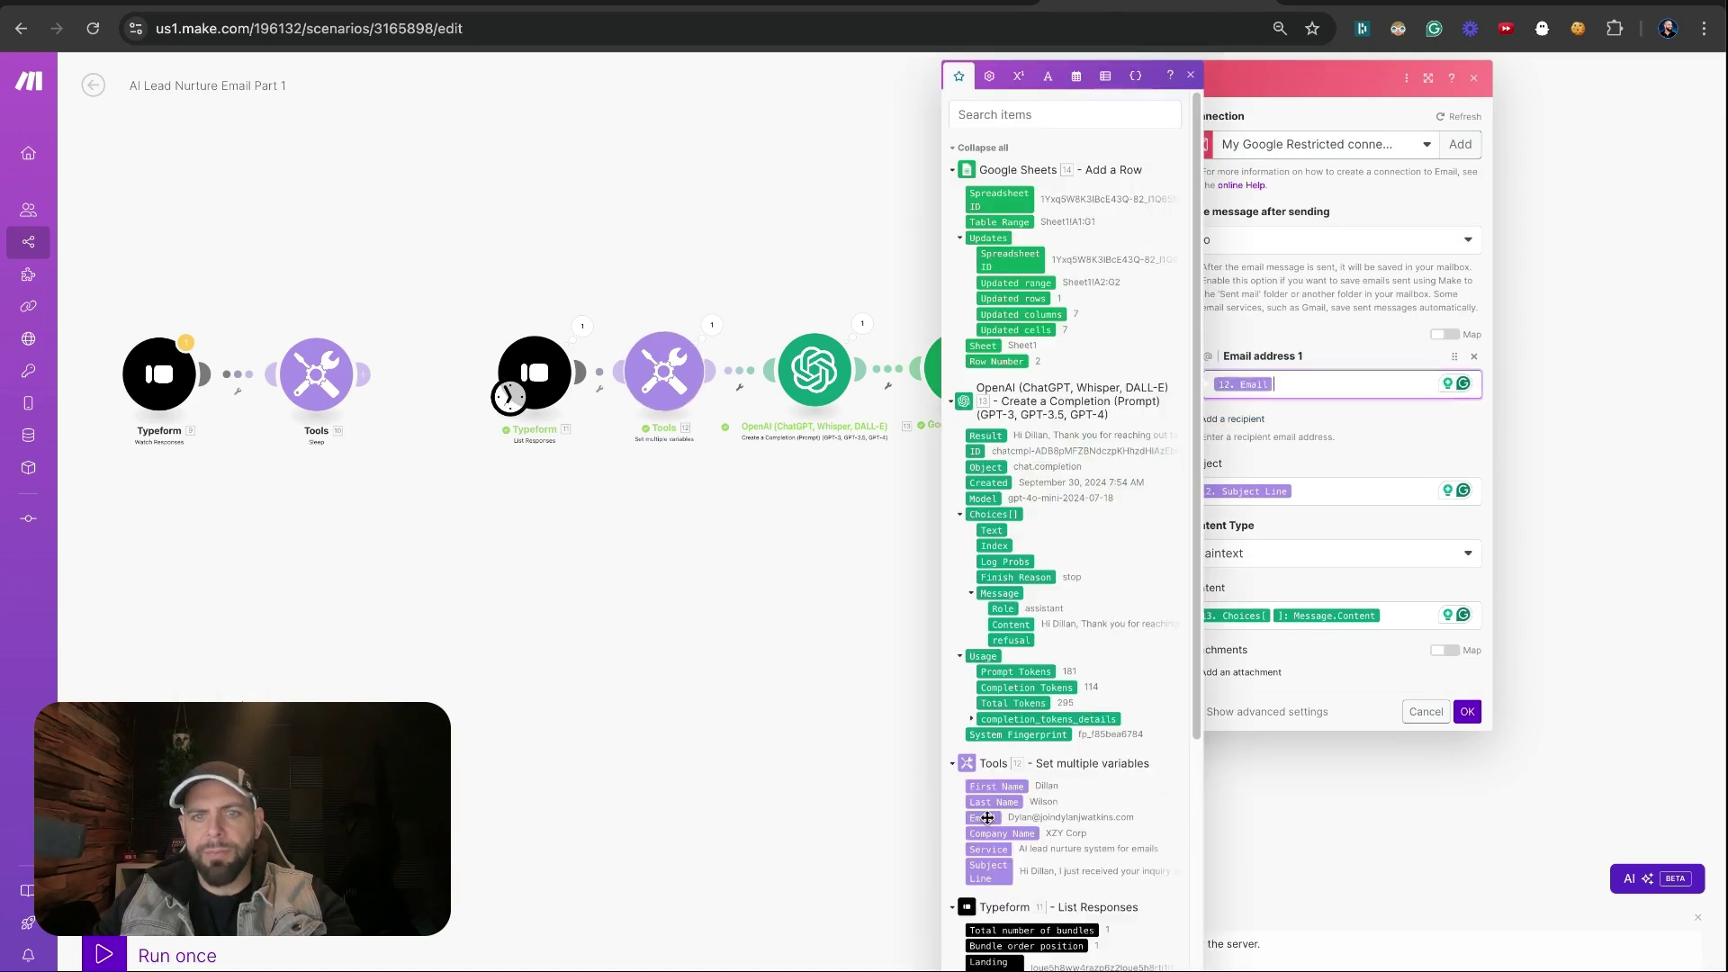
pyautogui.click(1404, 584)
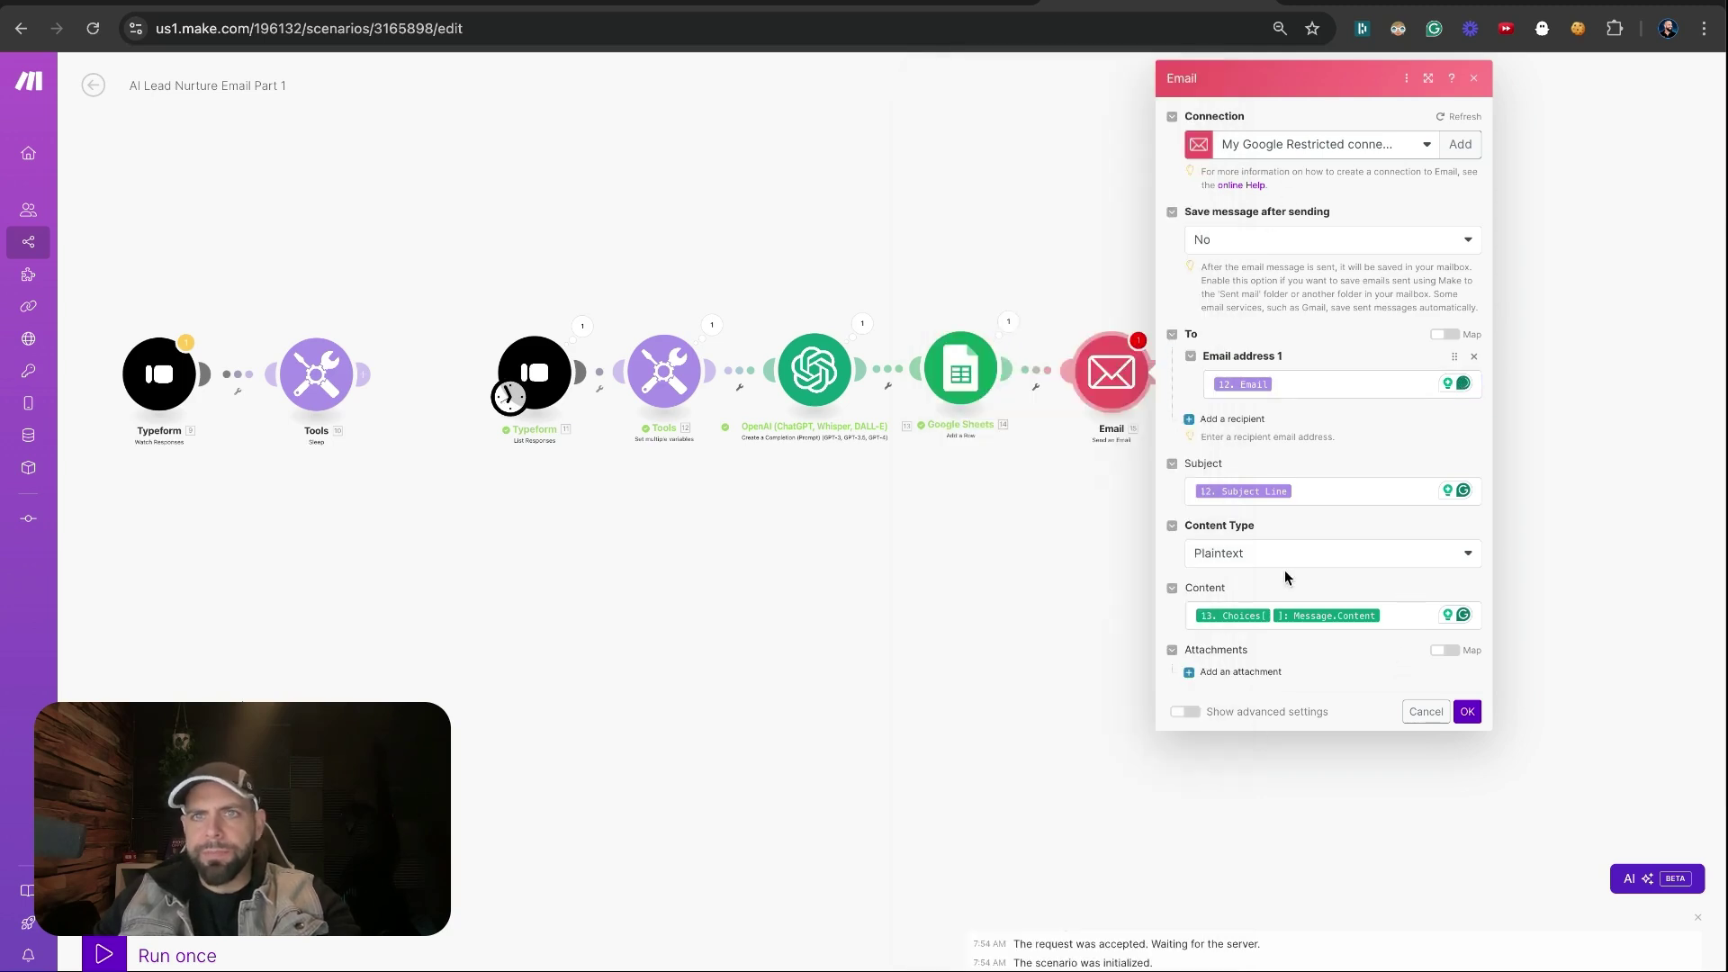
pyautogui.click(1466, 712)
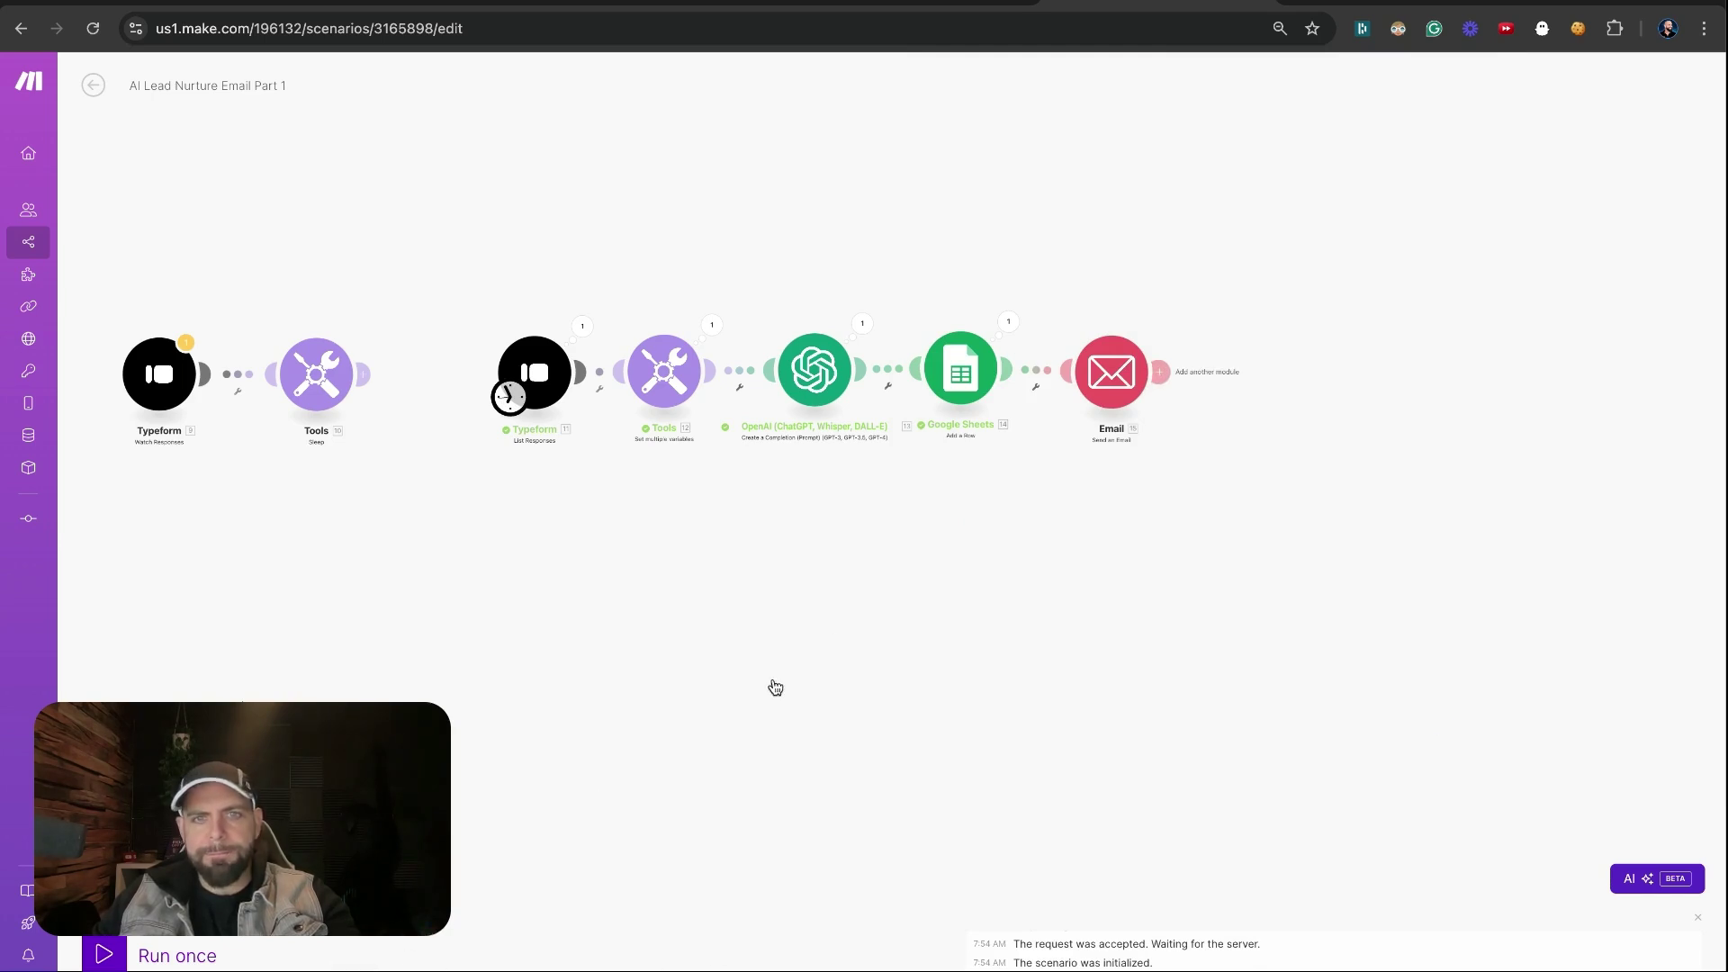
pyautogui.moveTo(972, 604); pyautogui.dragTo(852, 528)
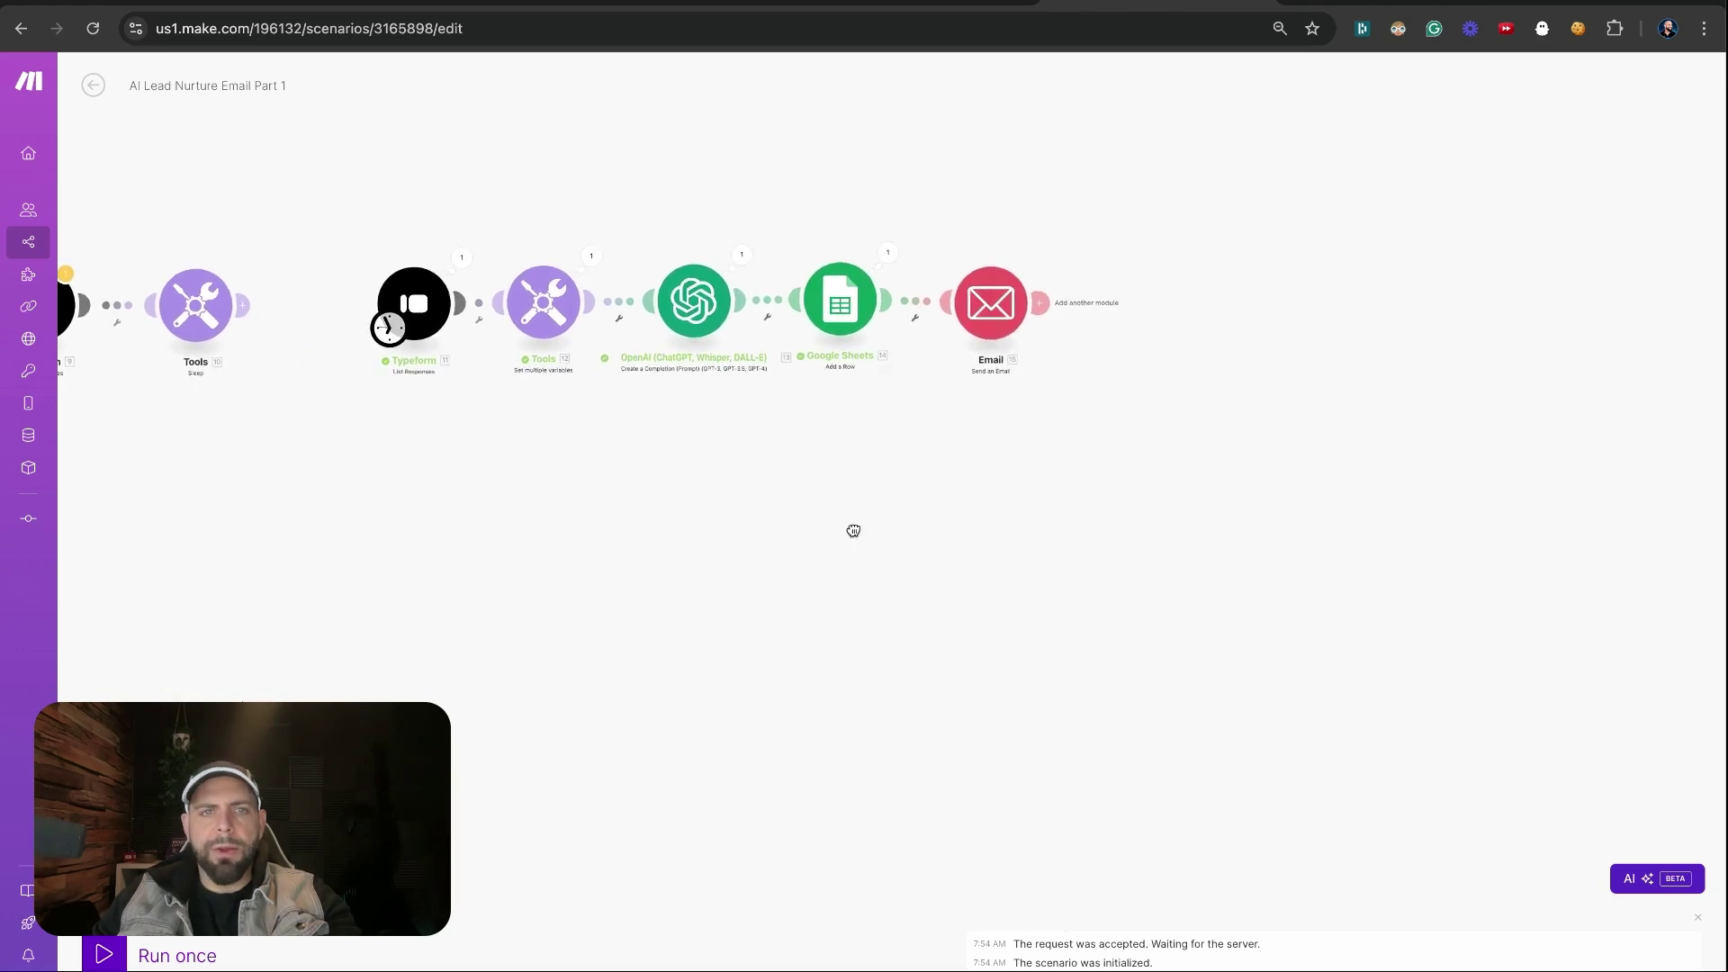
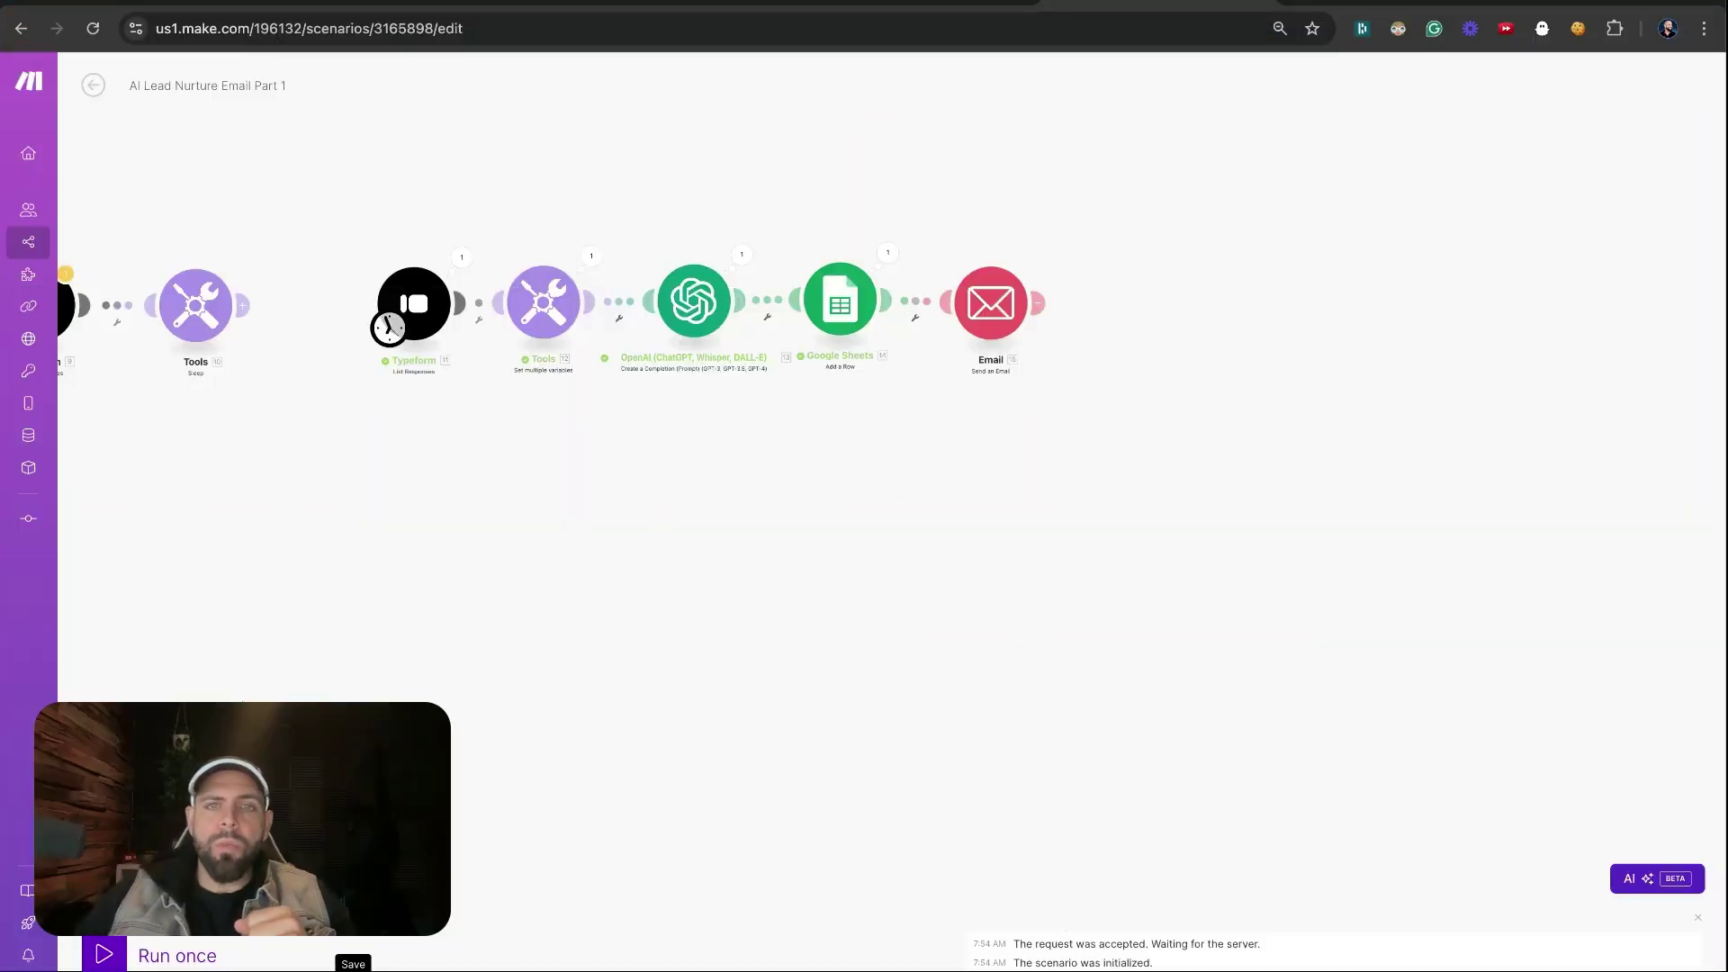
# Bring the AI Lead Nurture Part 2 browser tab into view so its scenario fills the window
pyautogui.moveTo(1017, 308)
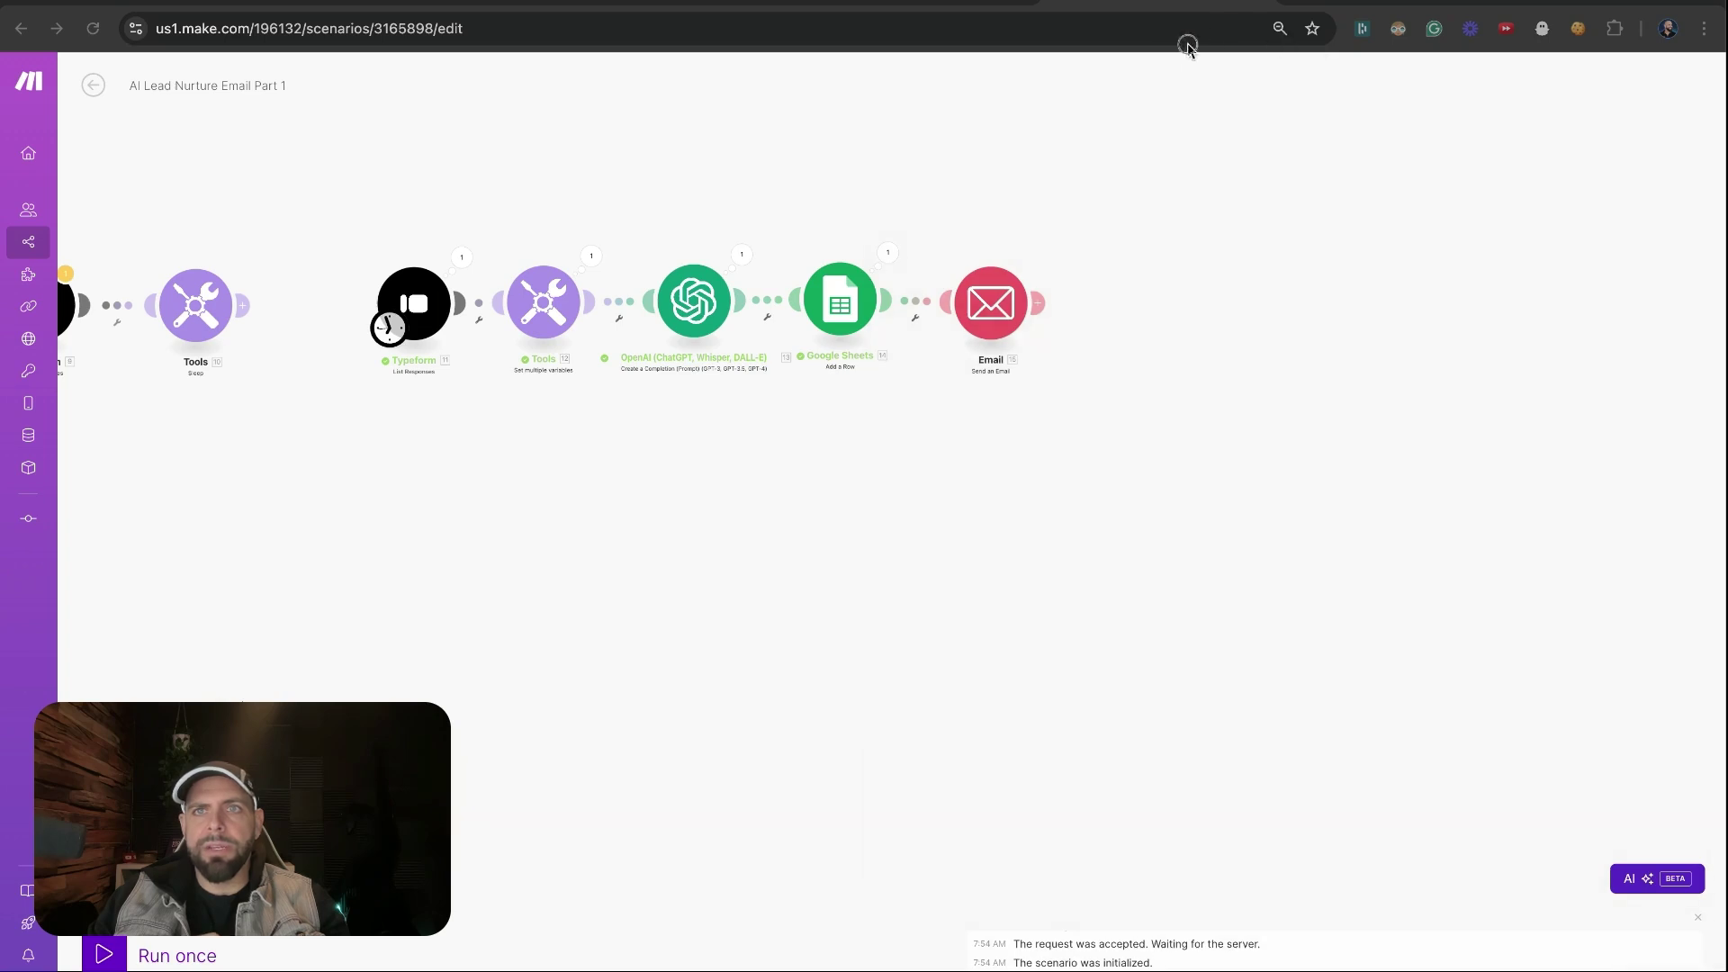
pyautogui.moveTo(1188, 7); pyautogui.dragTo(979, 5)
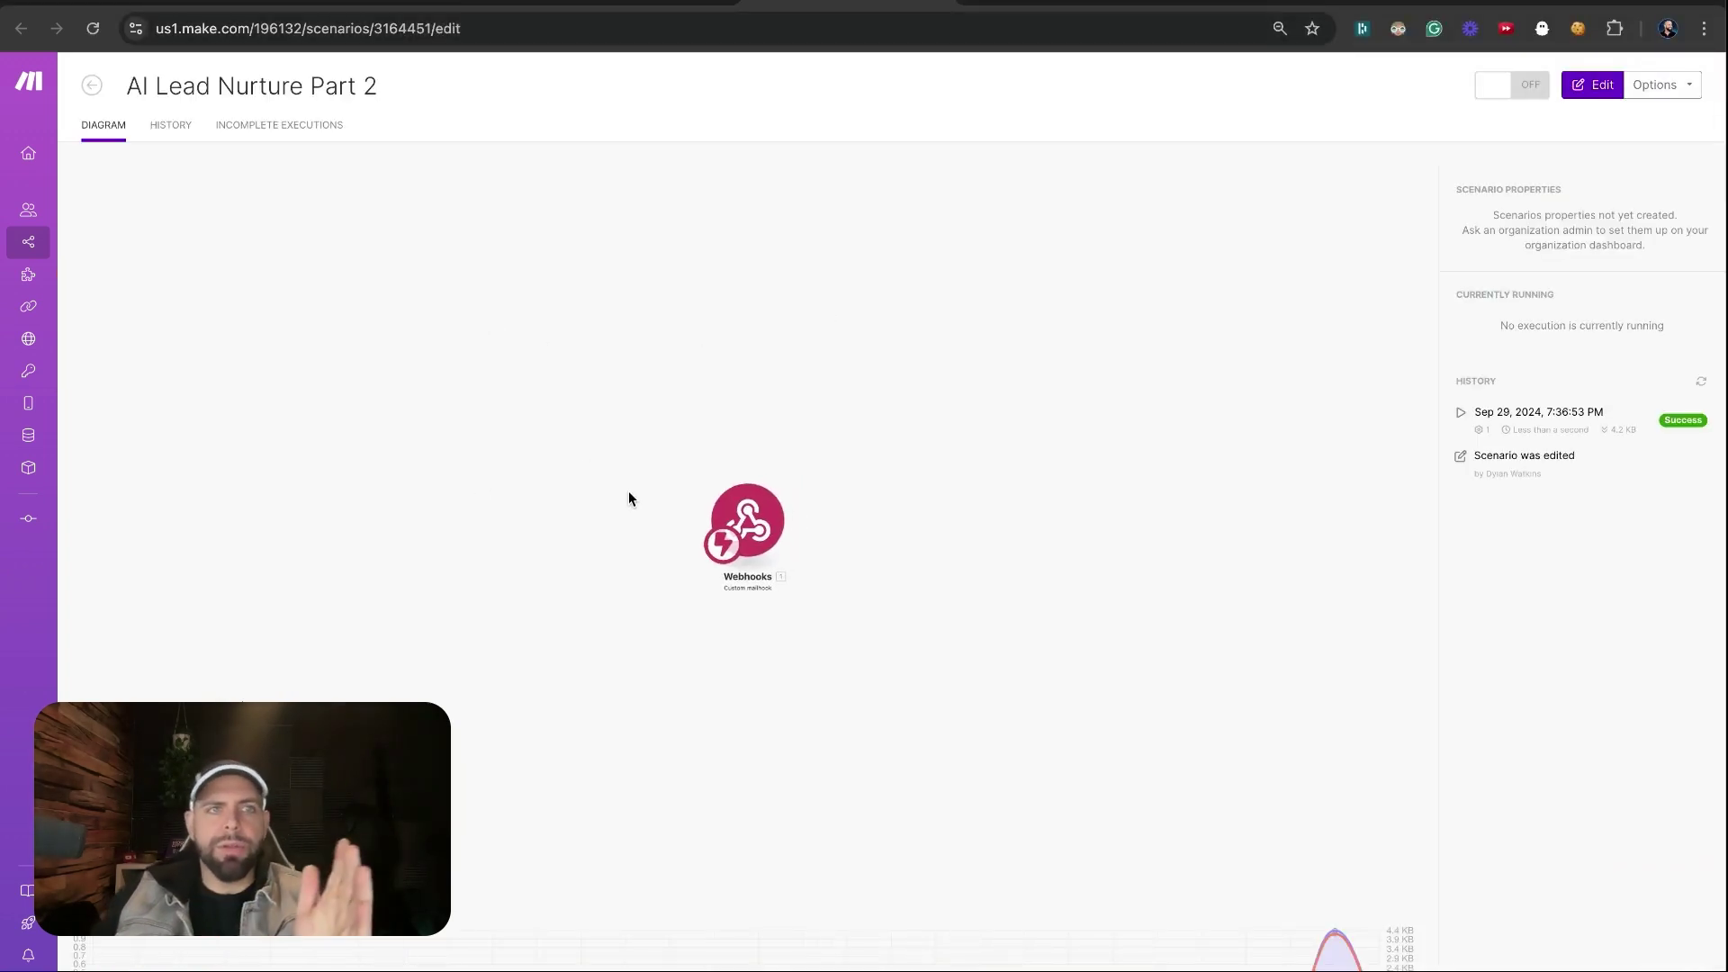
# Rename the scenario to 'AI Lead Nurture Email Part 2' and switch into editing
pyautogui.click(309, 90)
pyautogui.write('Email')
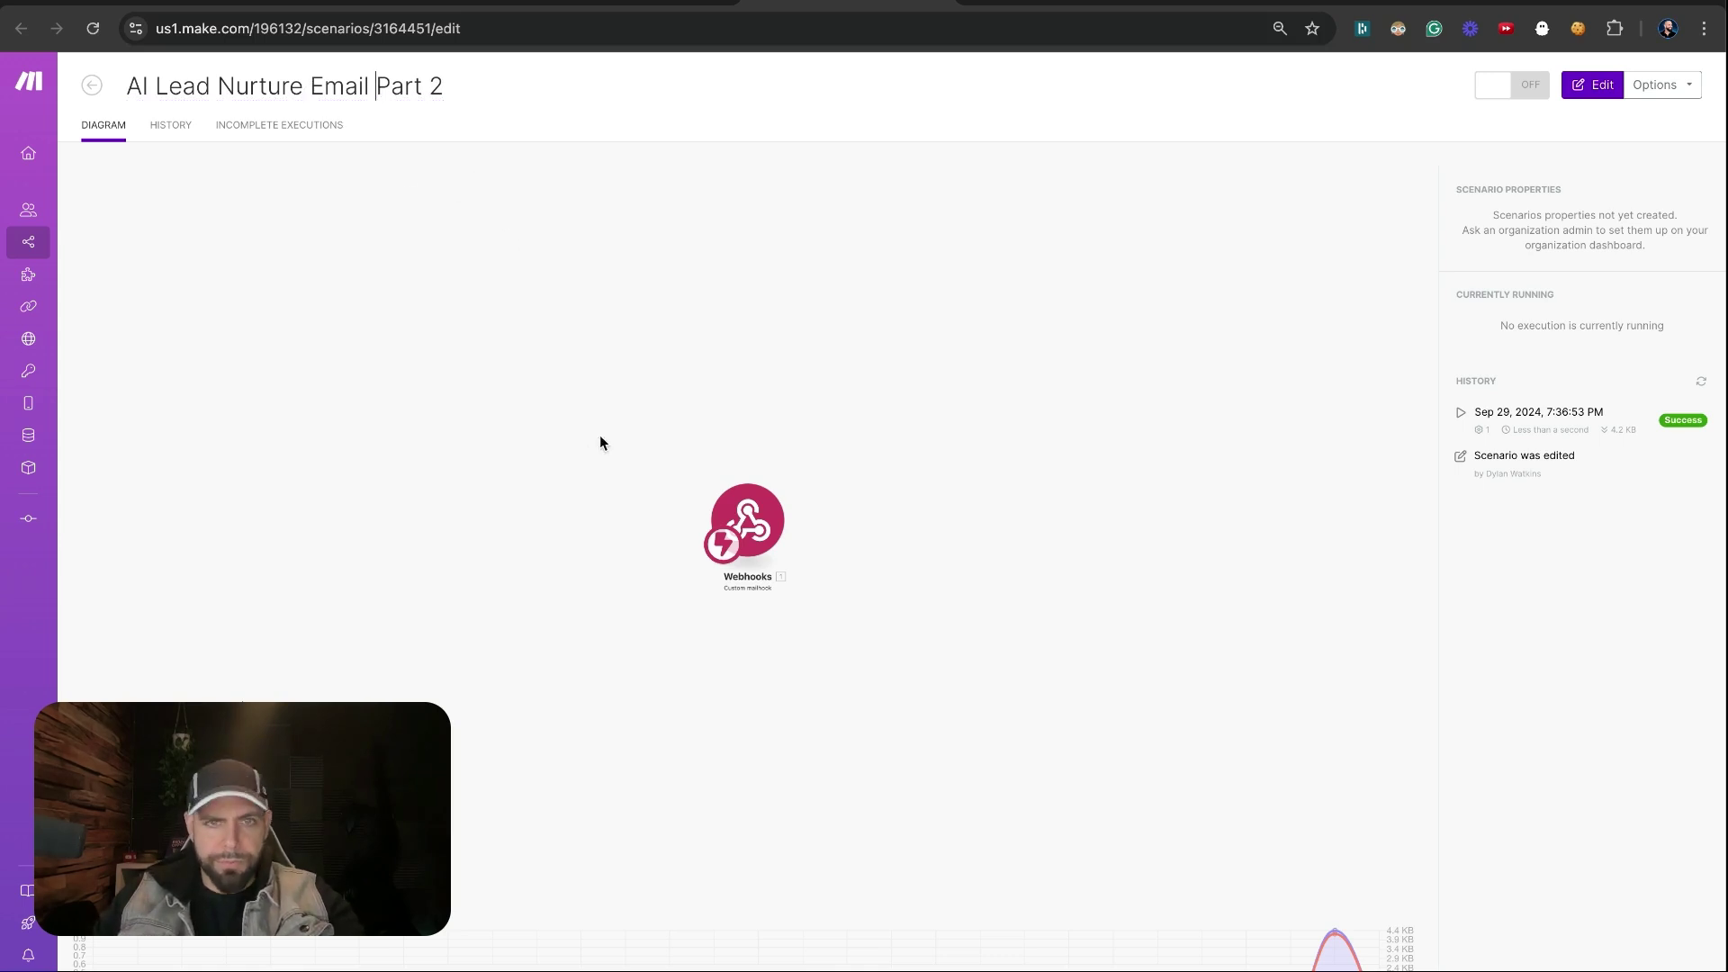
pyautogui.rightClick(731, 511)
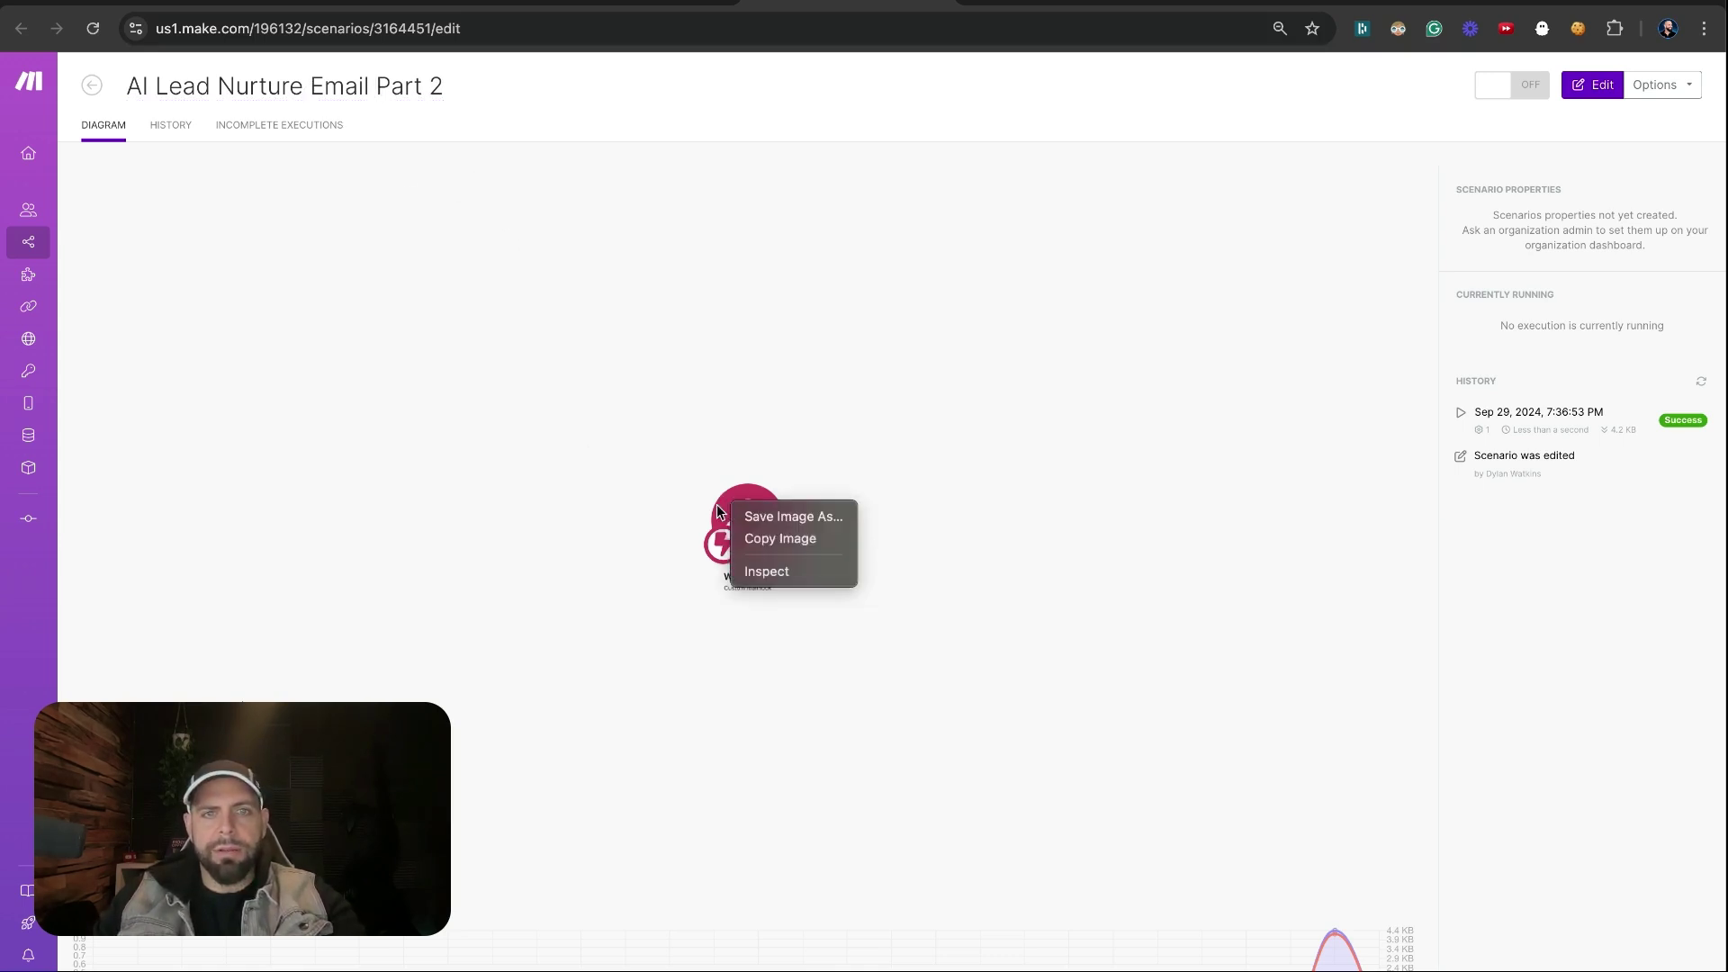
pyautogui.click(731, 511)
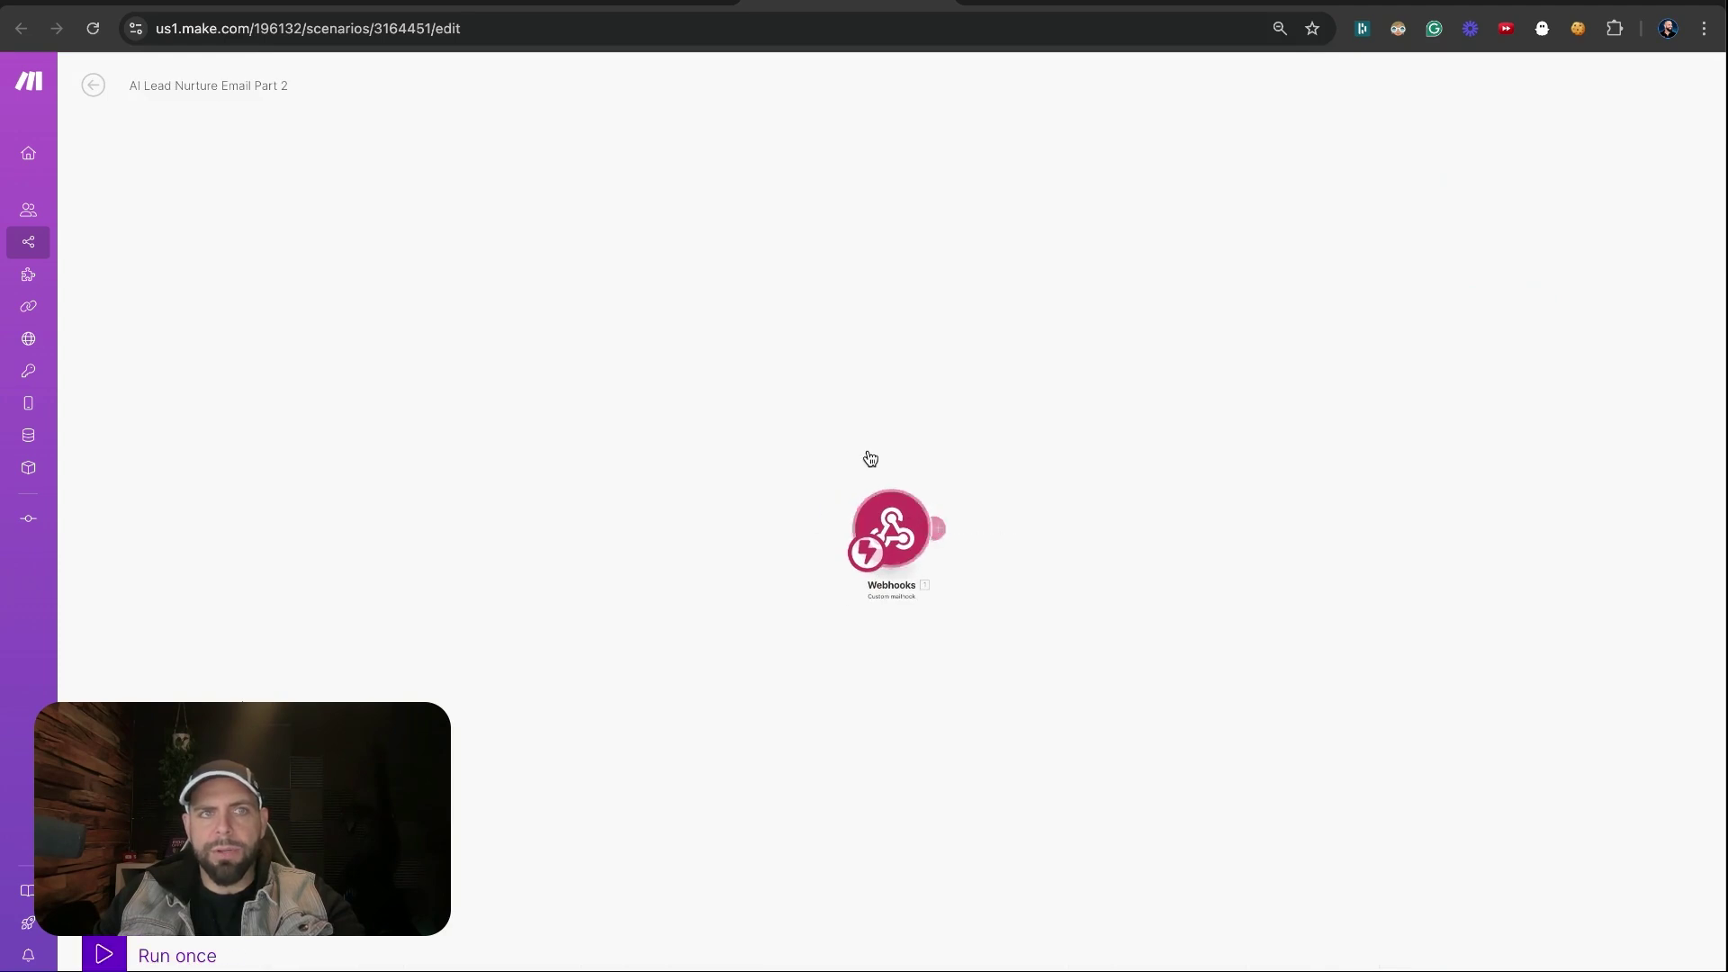
# Delete the existing Webhooks trigger and pick the Webhooks app for a new trigger
pyautogui.rightClick(885, 509)
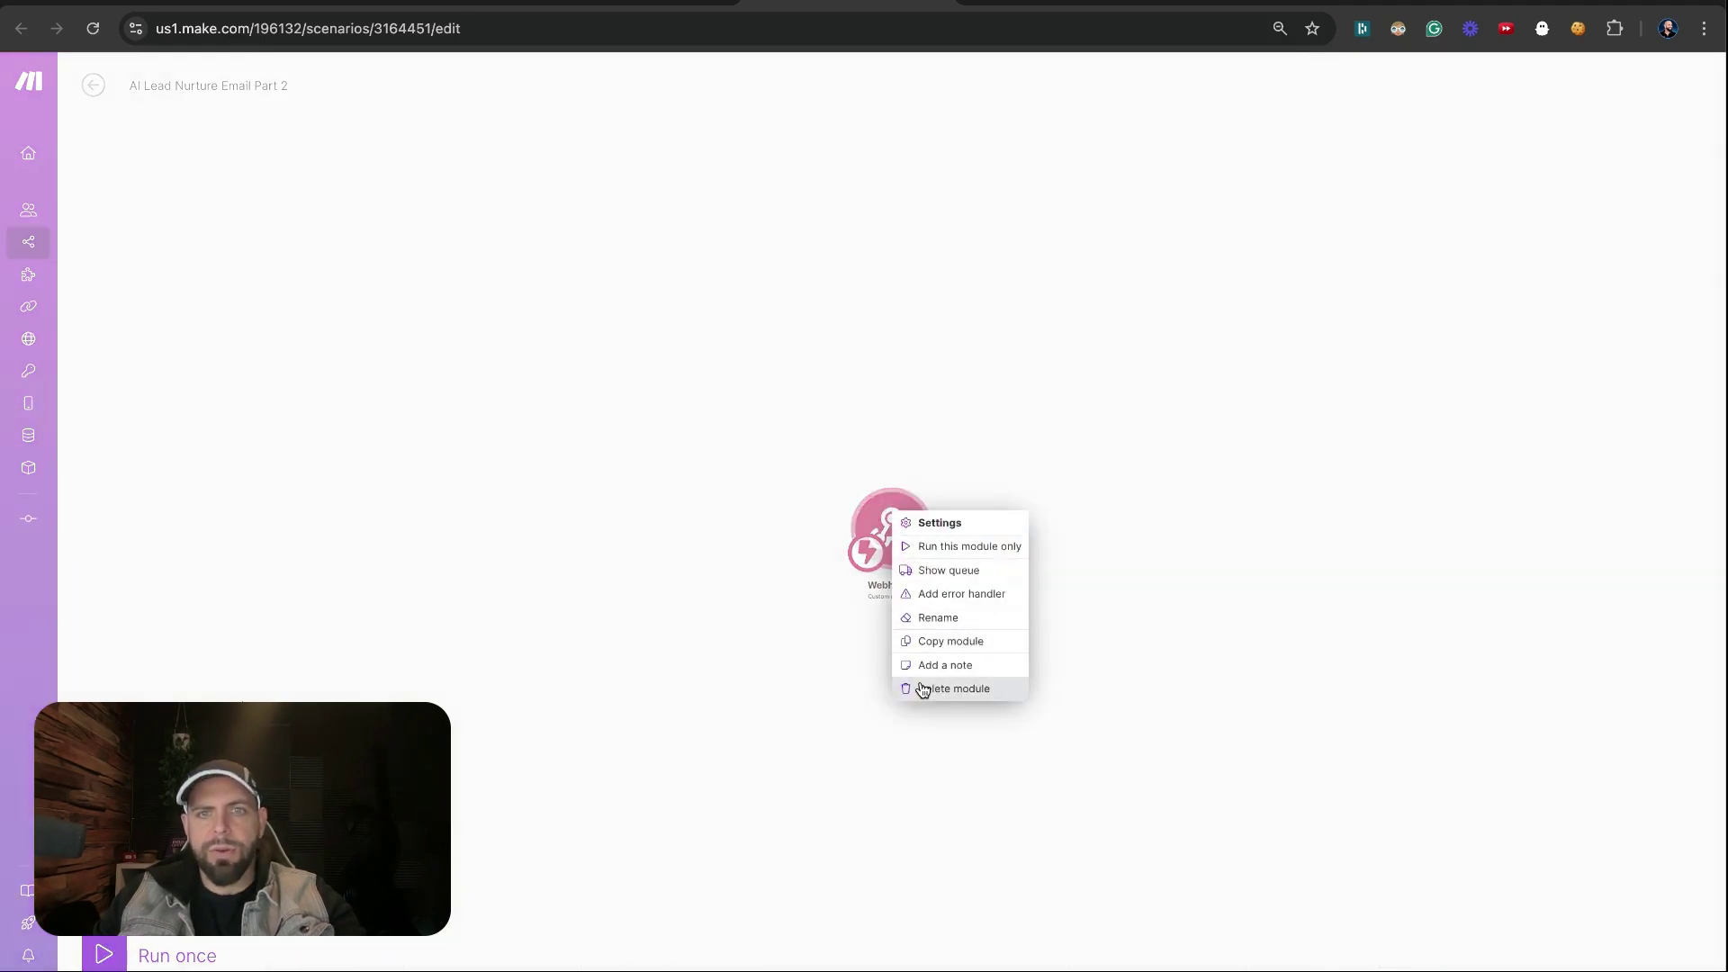
pyautogui.click(925, 688)
pyautogui.click(893, 533)
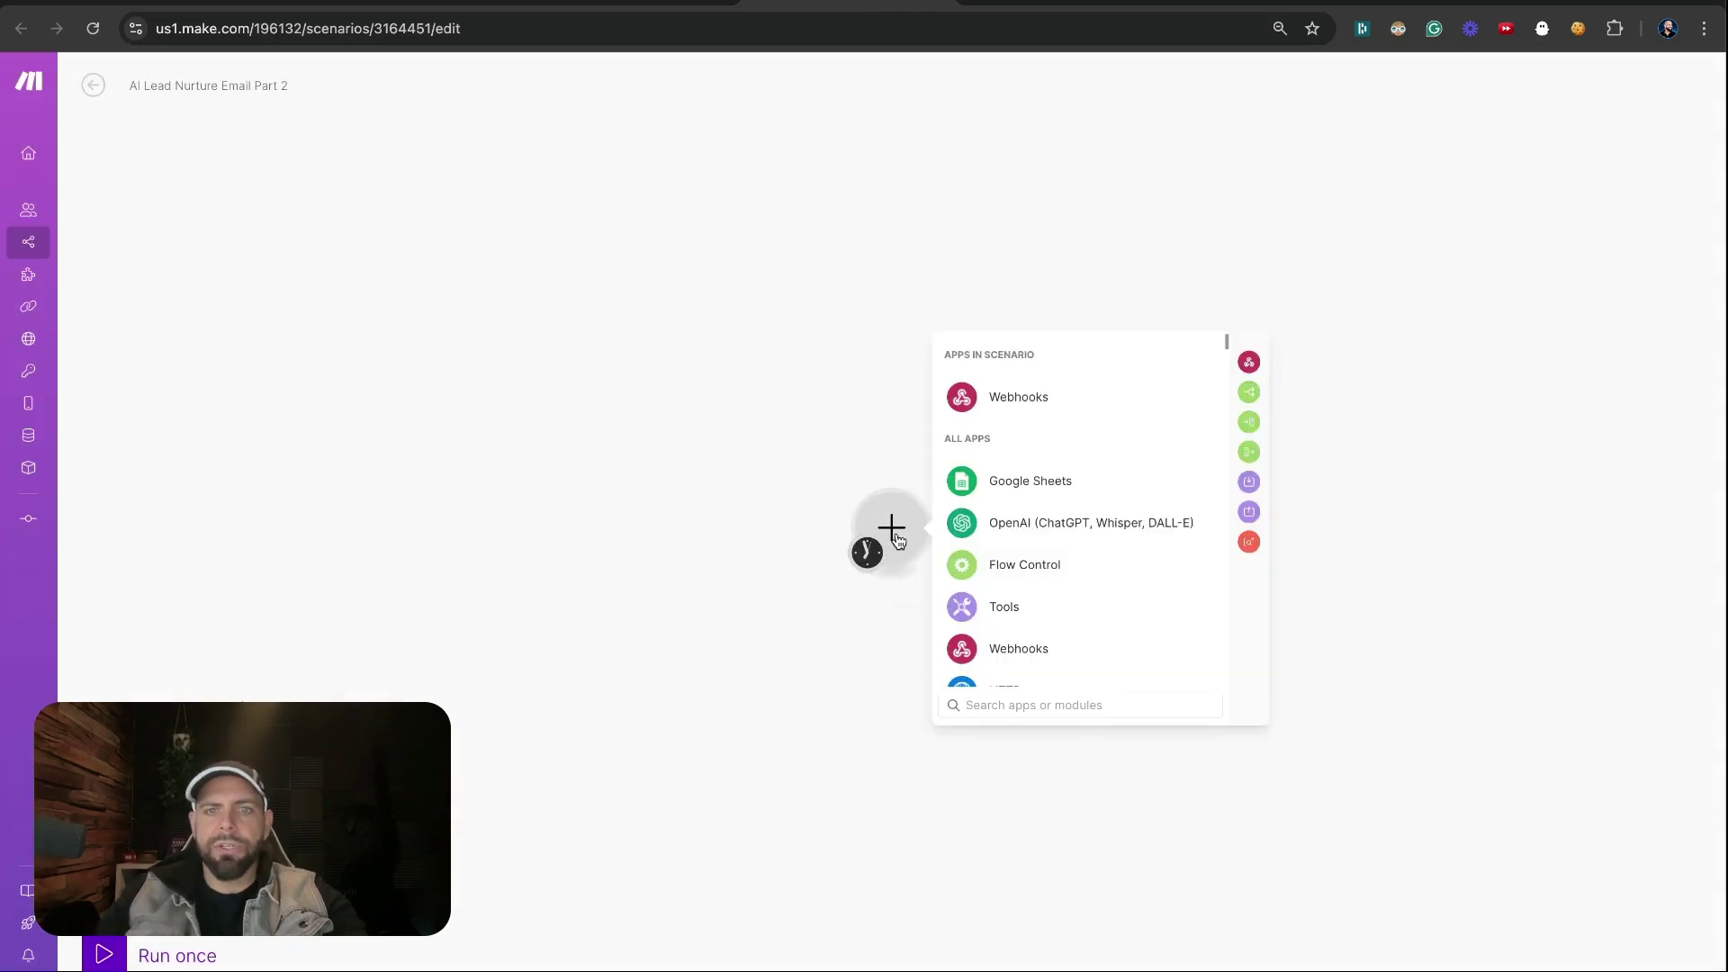
pyautogui.click(993, 406)
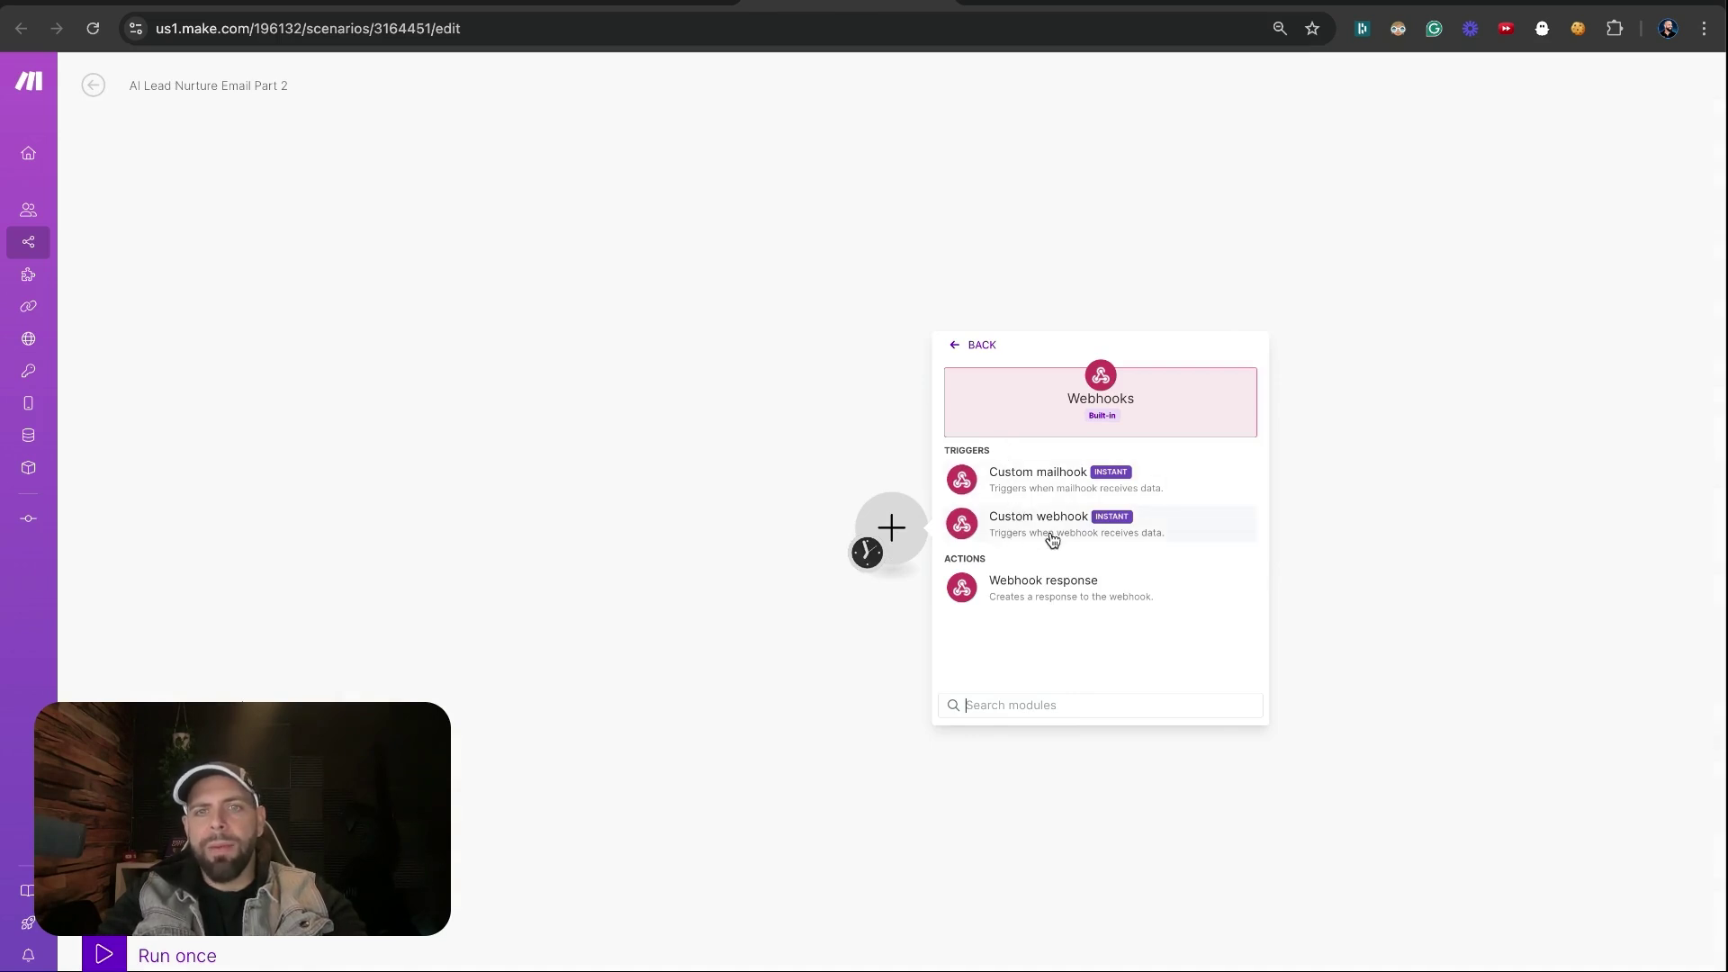
# Create a custom mailhook trigger named 'AI Lead Nurture Email 1'
pyautogui.click(1025, 482)
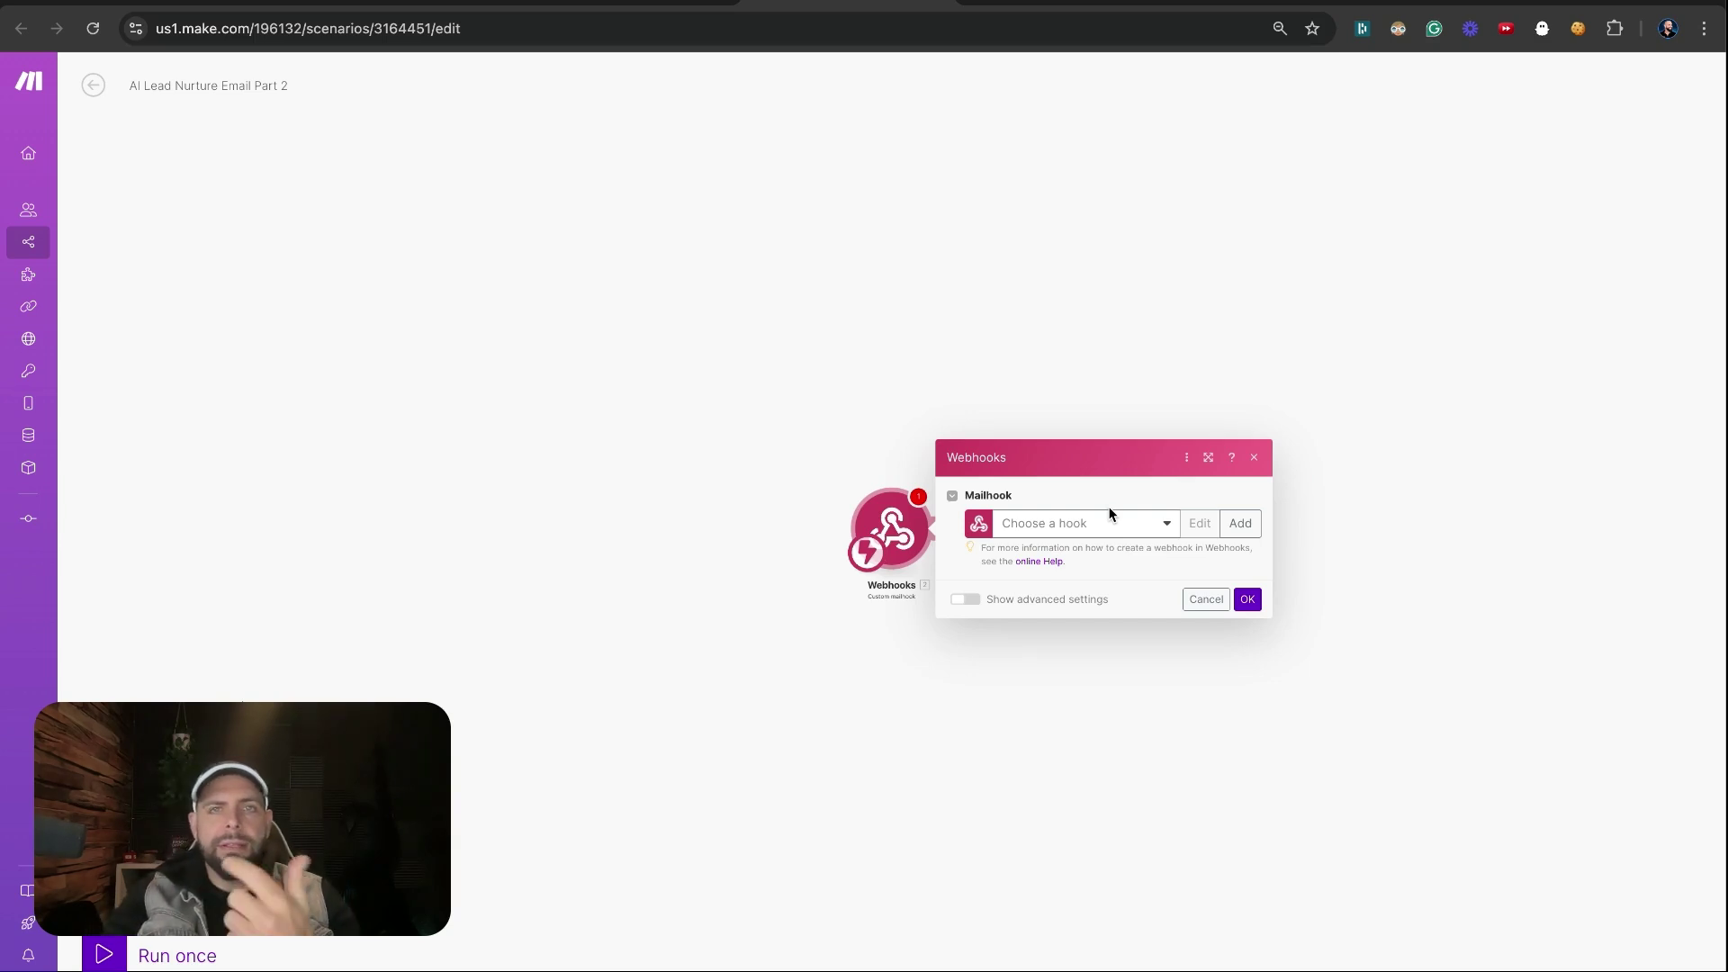
pyautogui.click(1240, 522)
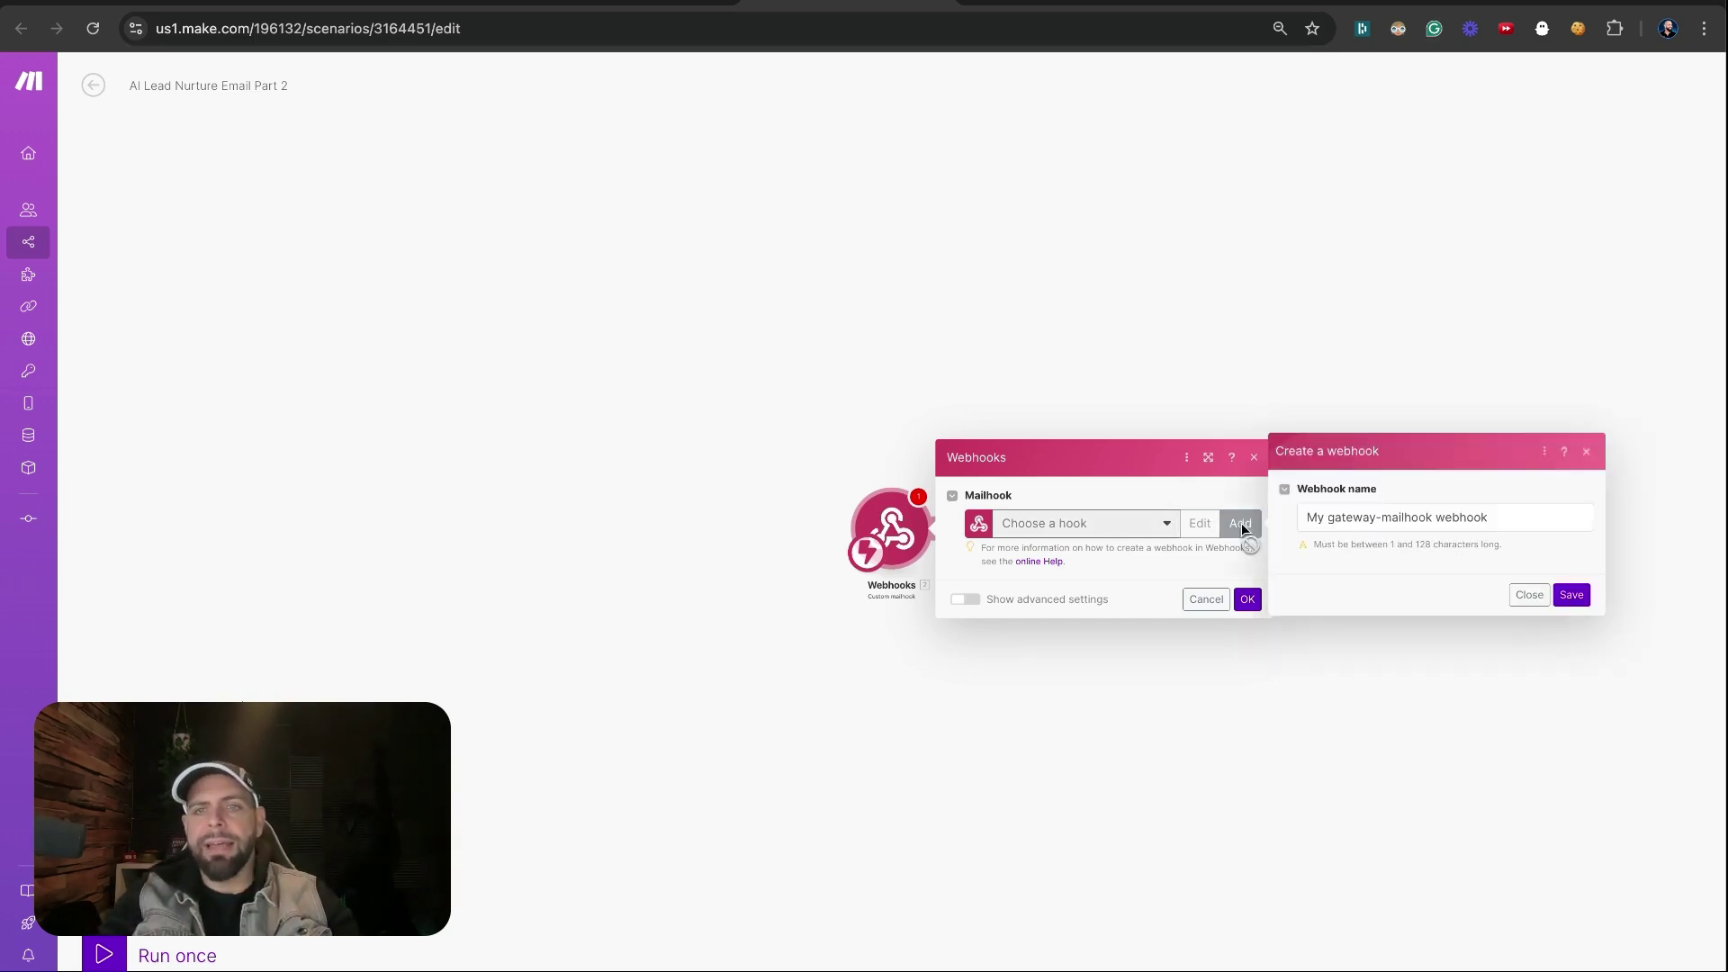
pyautogui.tripleClick(1320, 517)
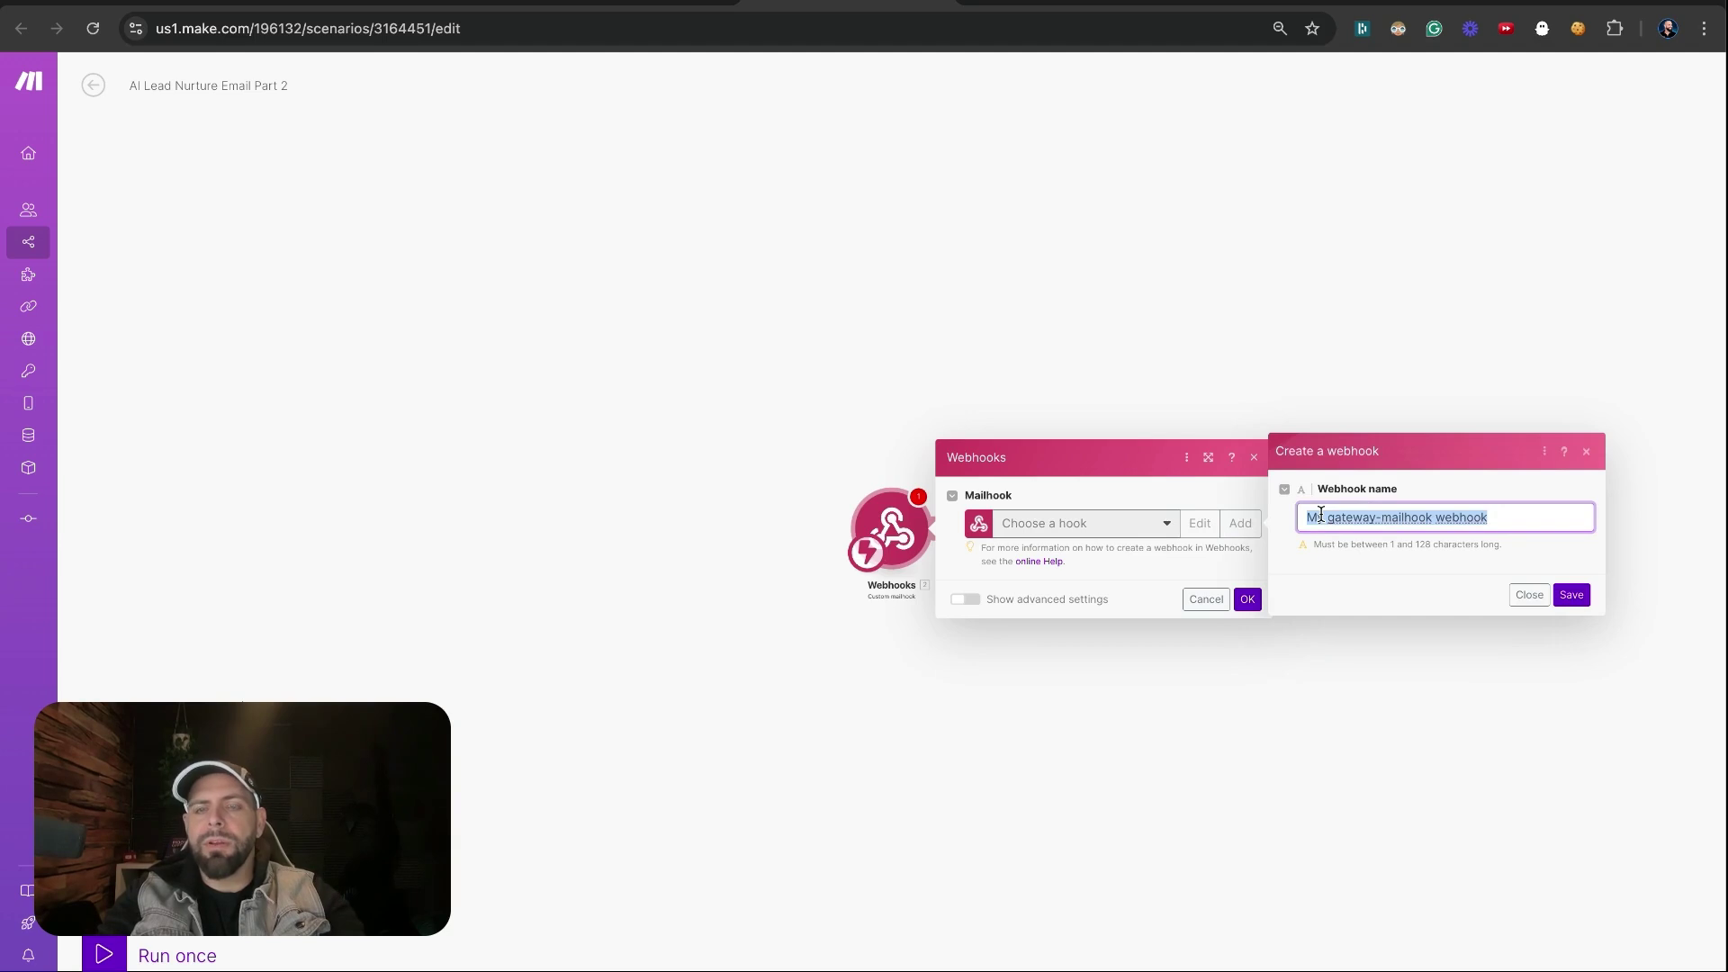
pyautogui.write('AI Lead ')
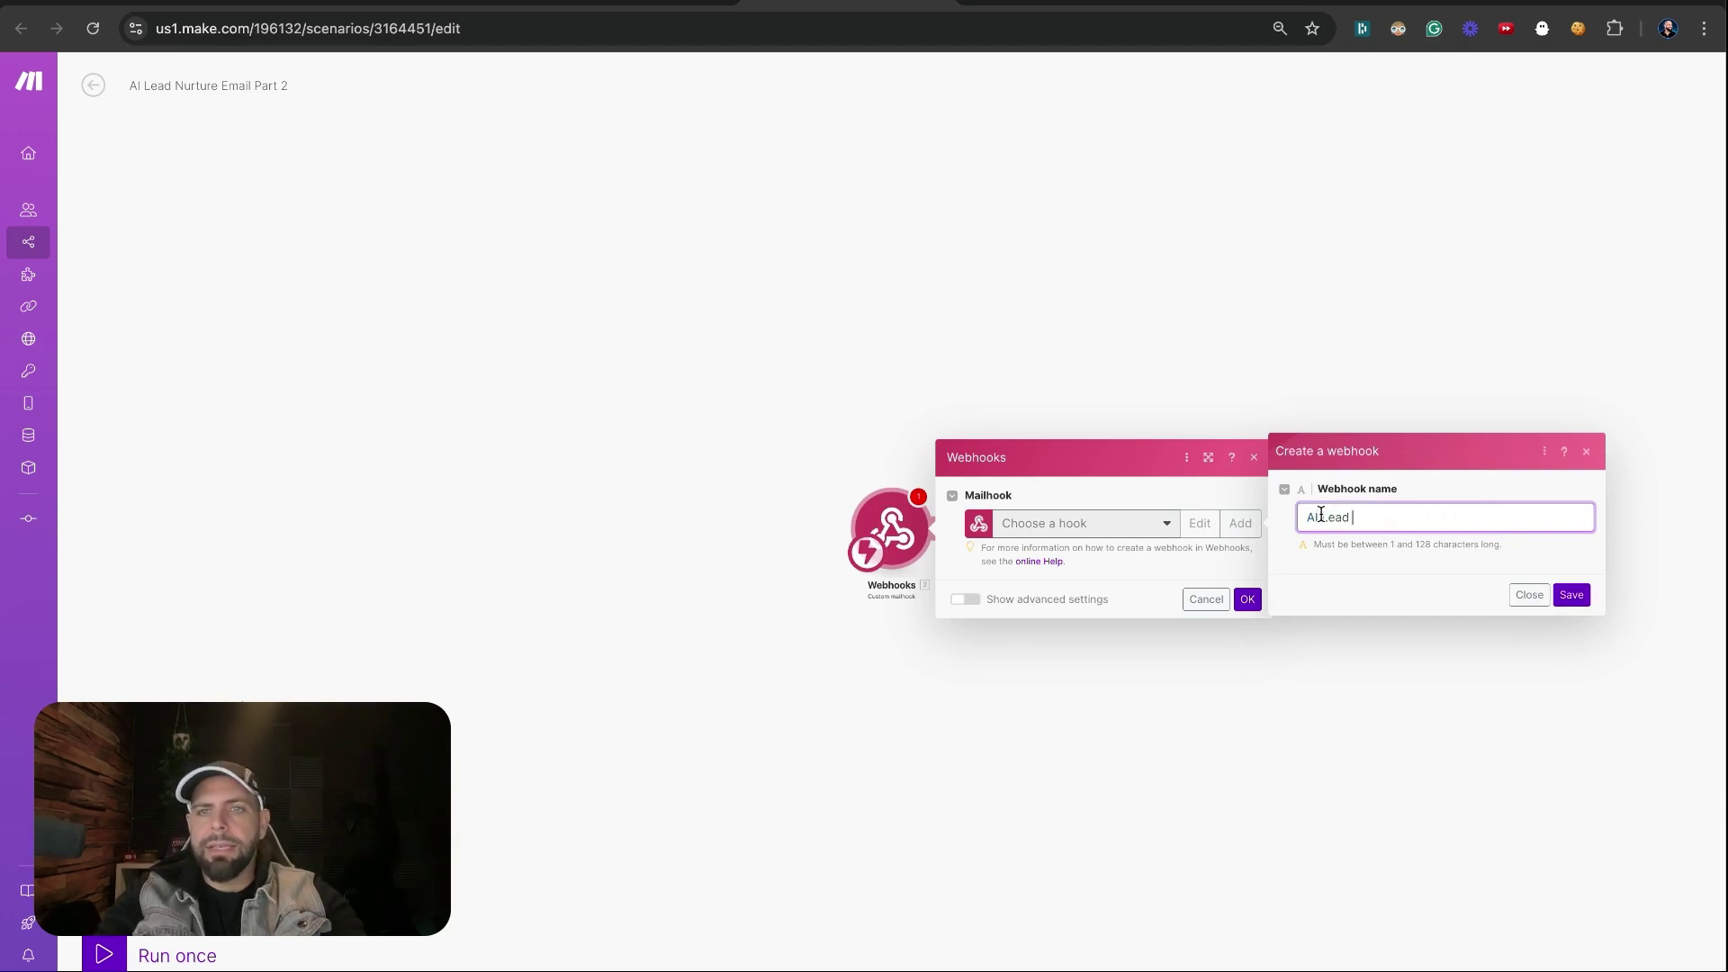
pyautogui.write('Nurture Ema')
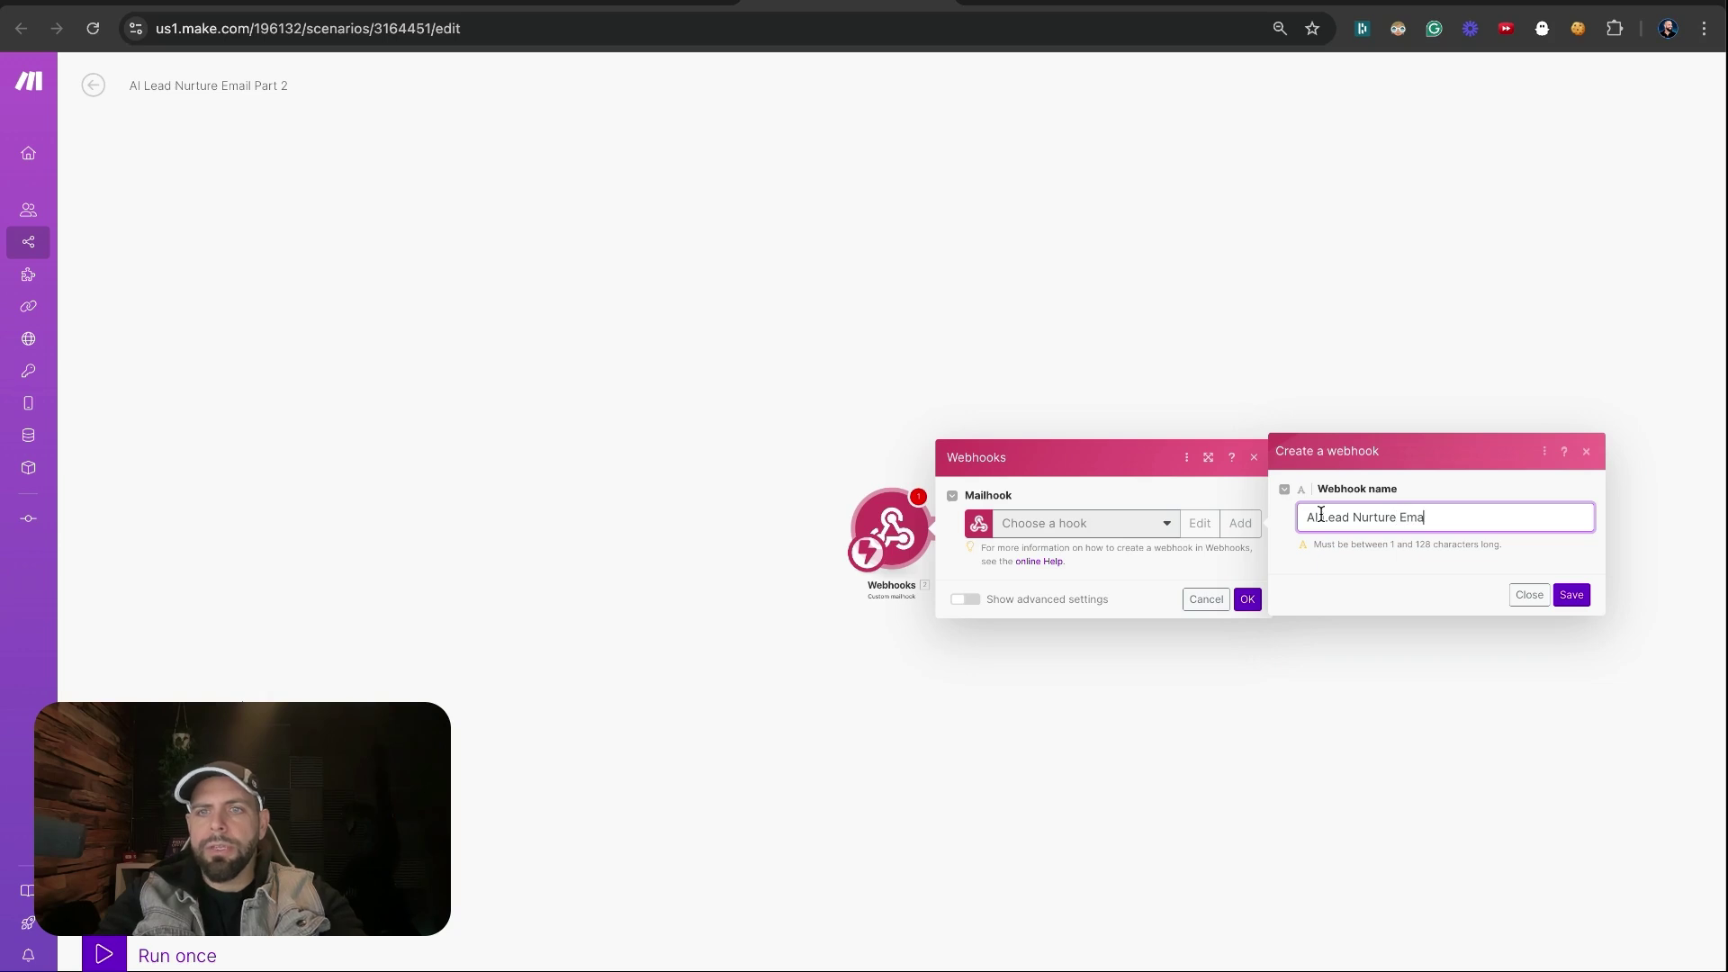
pyautogui.write('il')
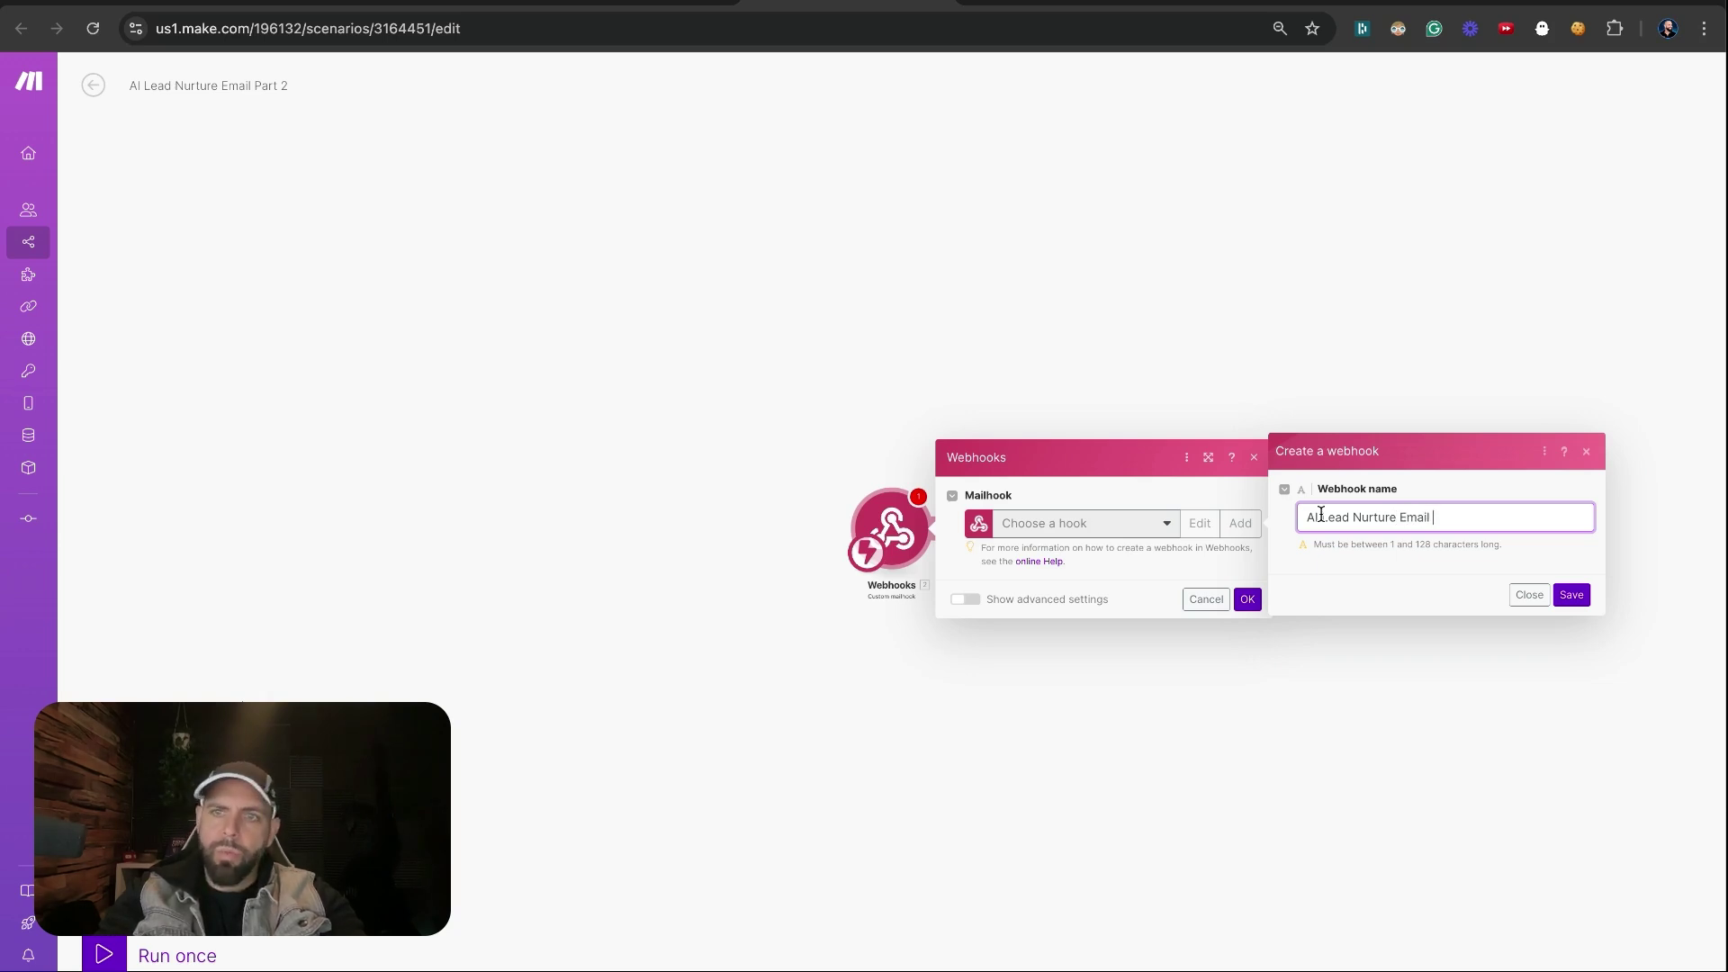
pyautogui.write(' 1')
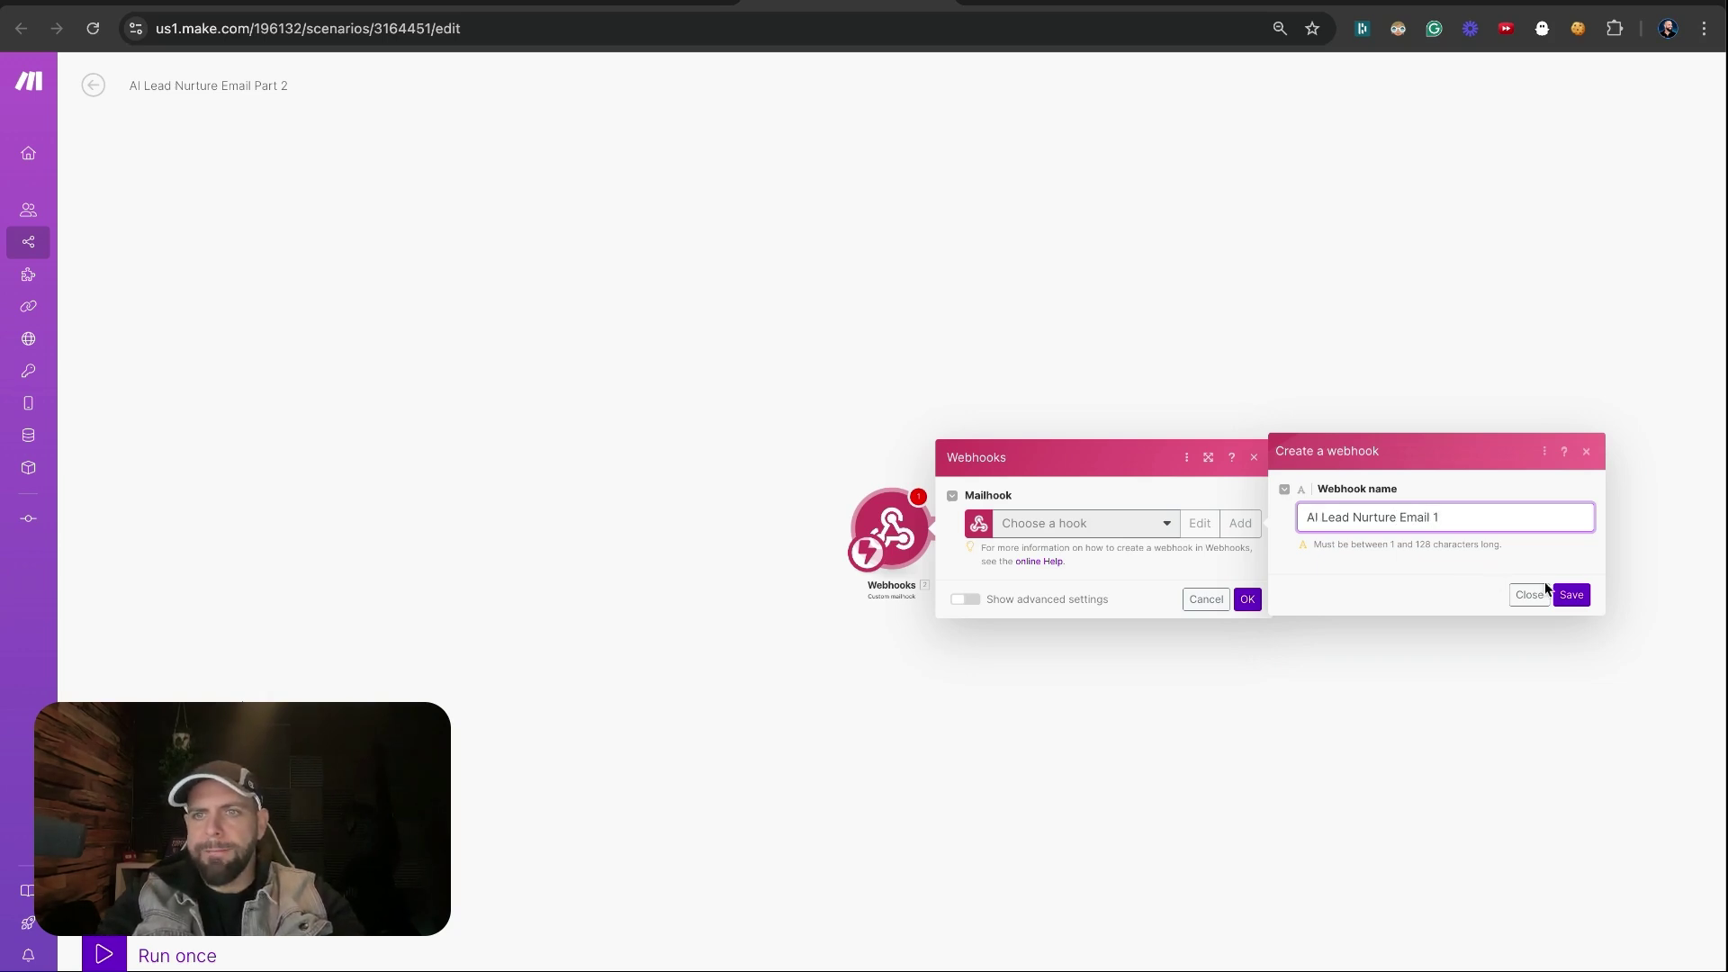
pyautogui.click(1568, 594)
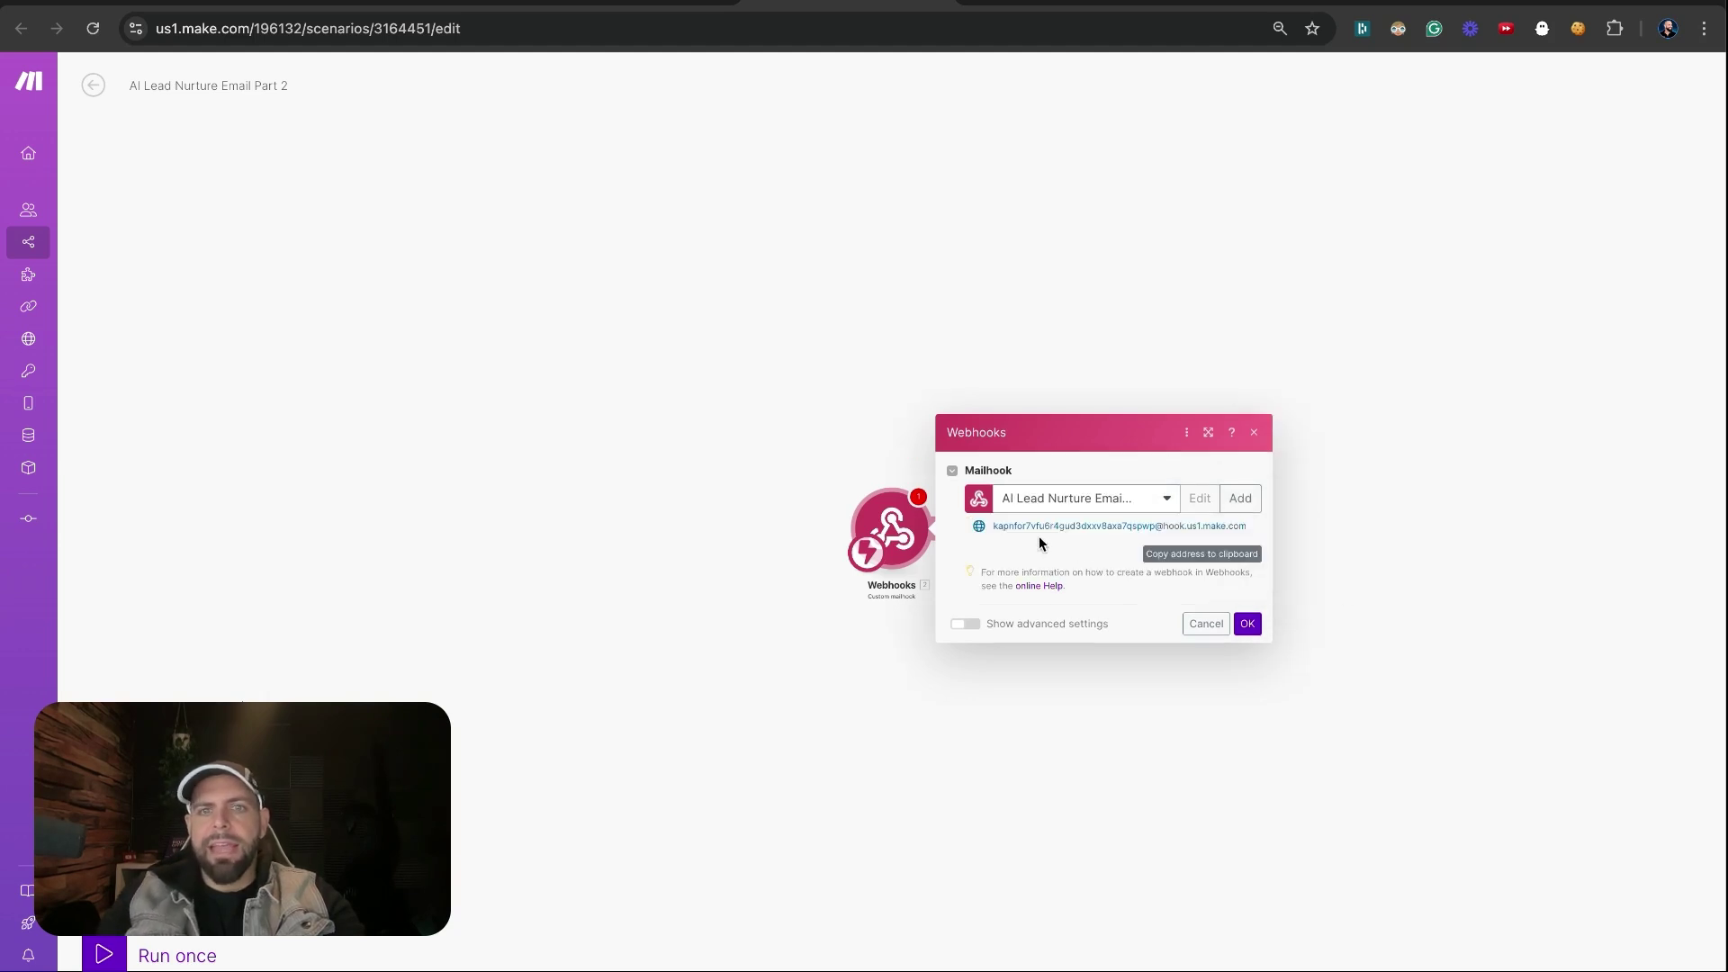
# Copy the mailhook's email address, confirm the trigger, and go to Gmail
pyautogui.tripleClick(1107, 530)
pyautogui.hotkey('ctrl', 'c')
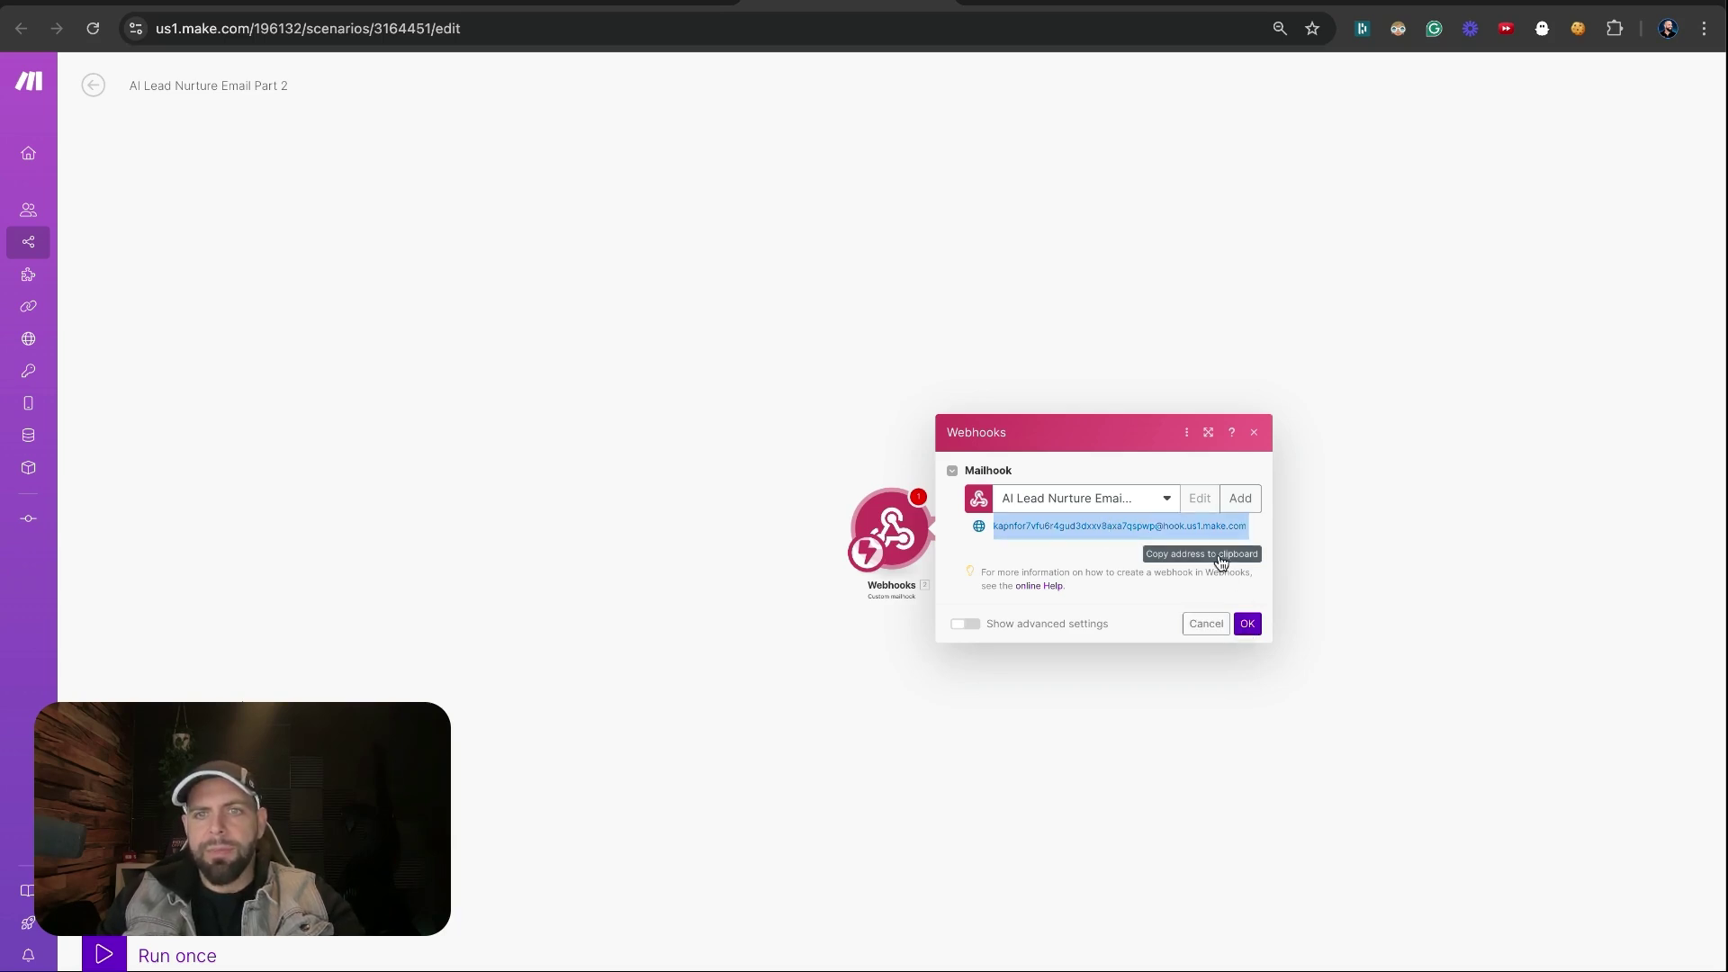
pyautogui.click(1247, 626)
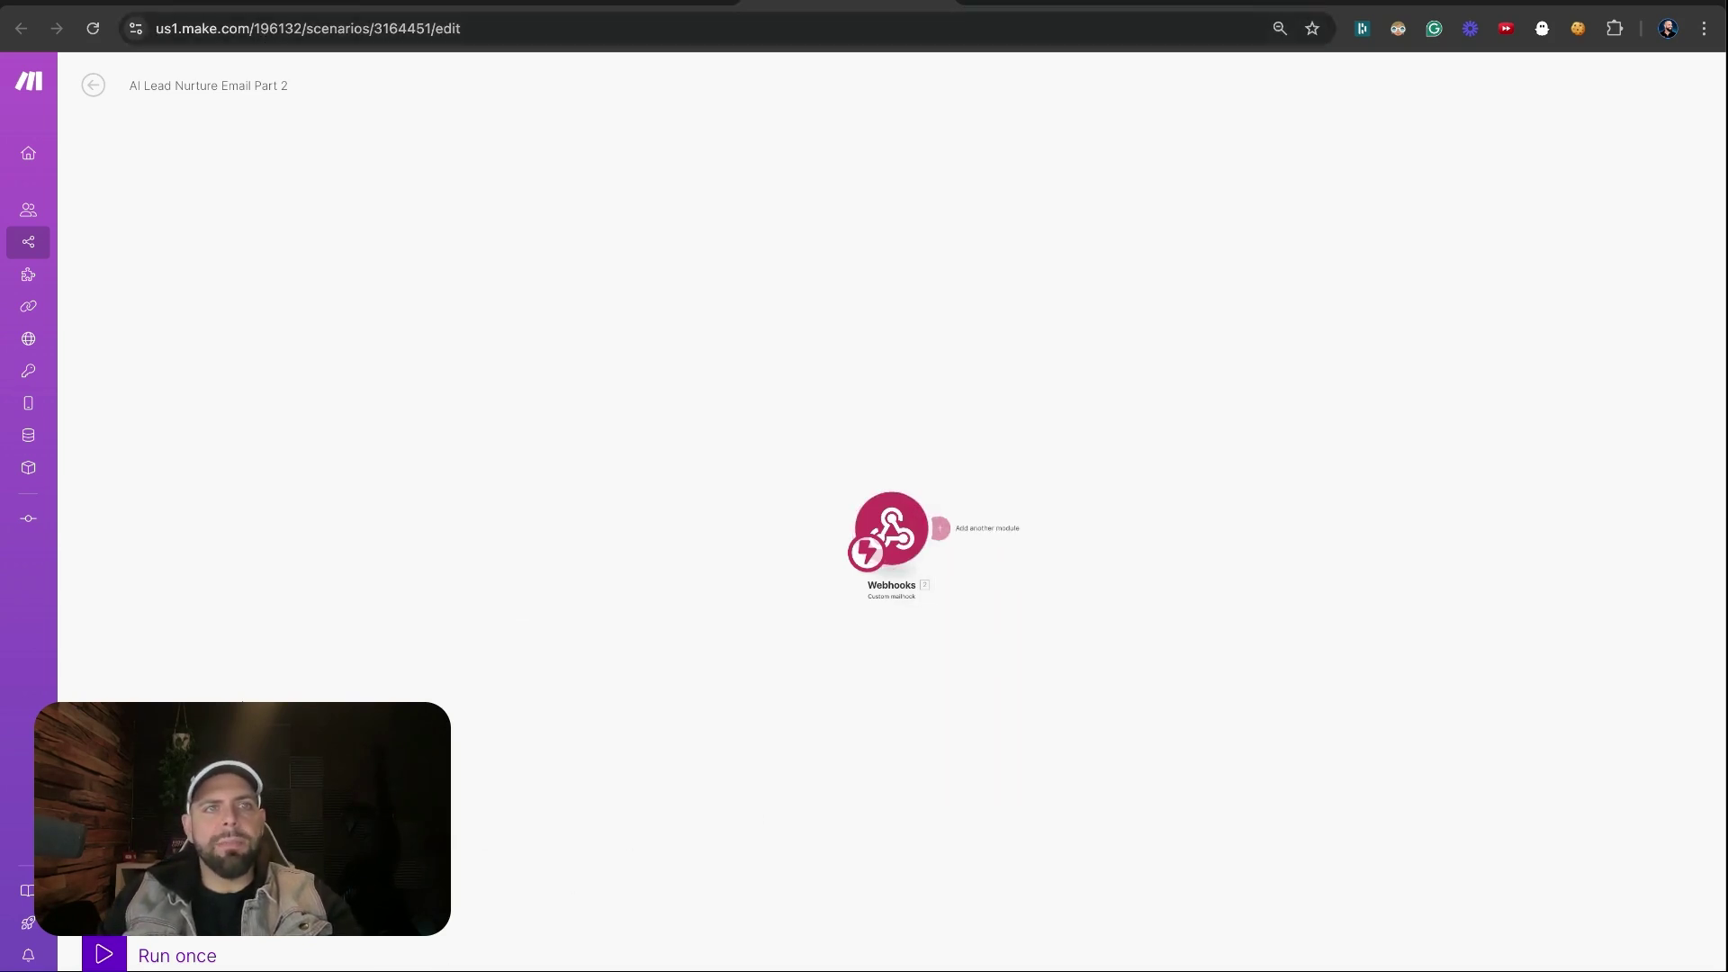
pyautogui.click(270, 5)
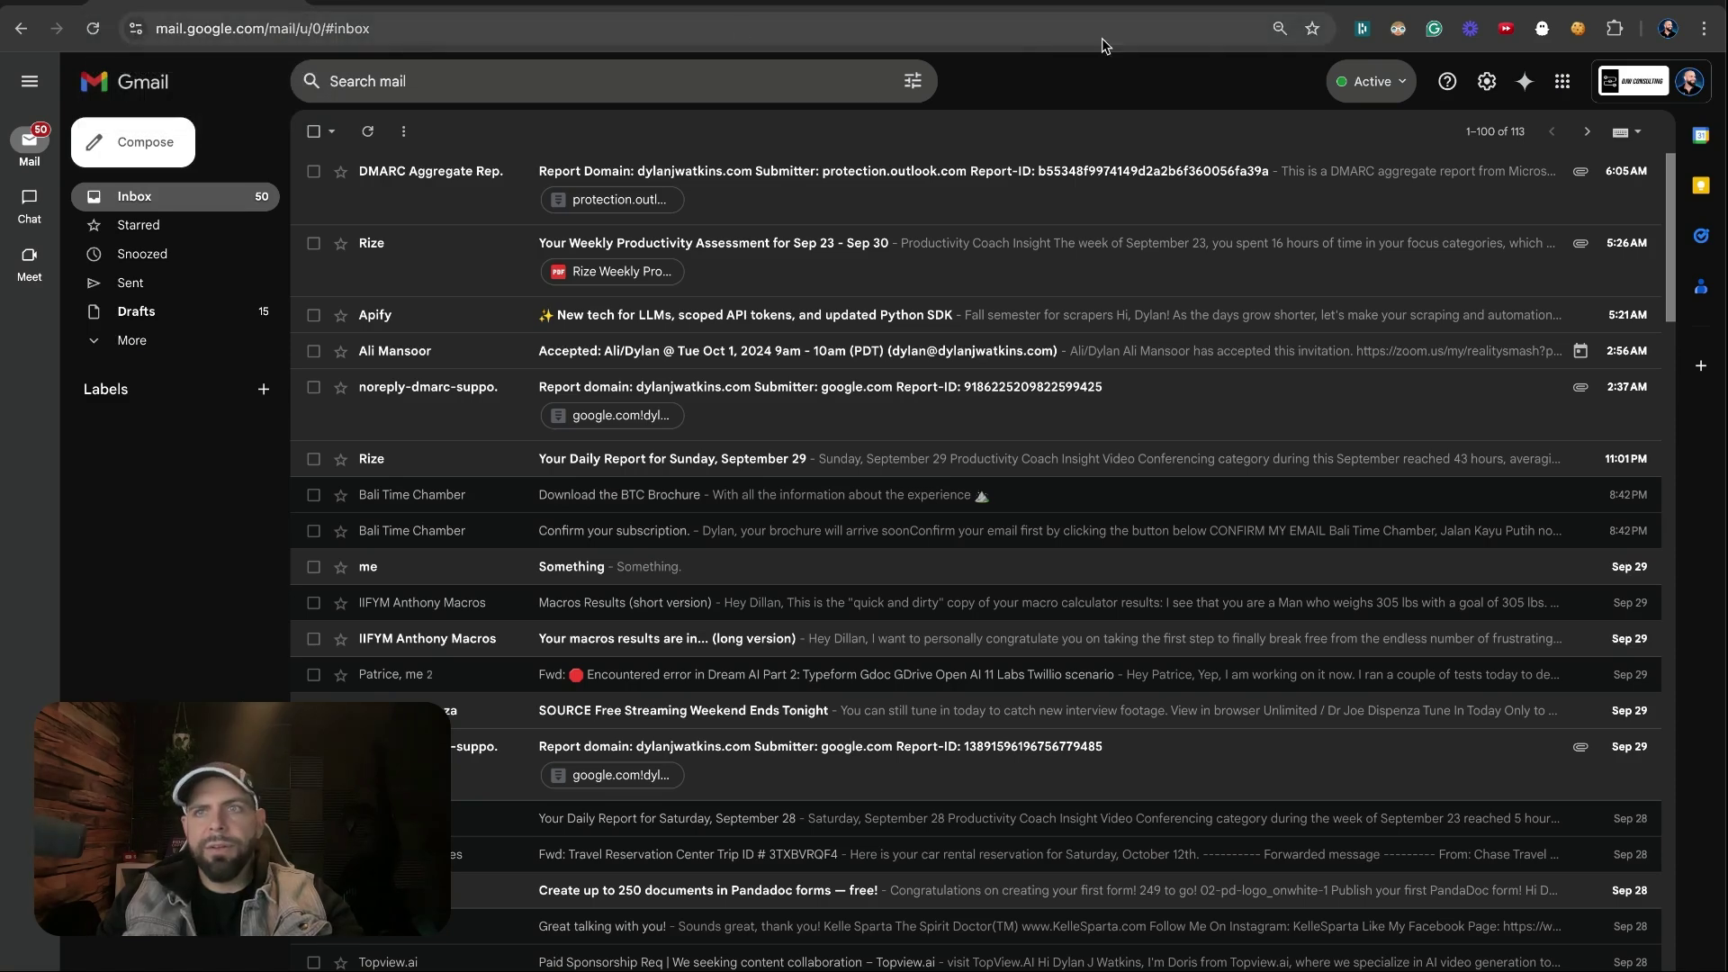
# Open Gmail's full settings on the Forwarding and POP/IMAP tab
pyautogui.click(1499, 85)
pyautogui.click(1500, 86)
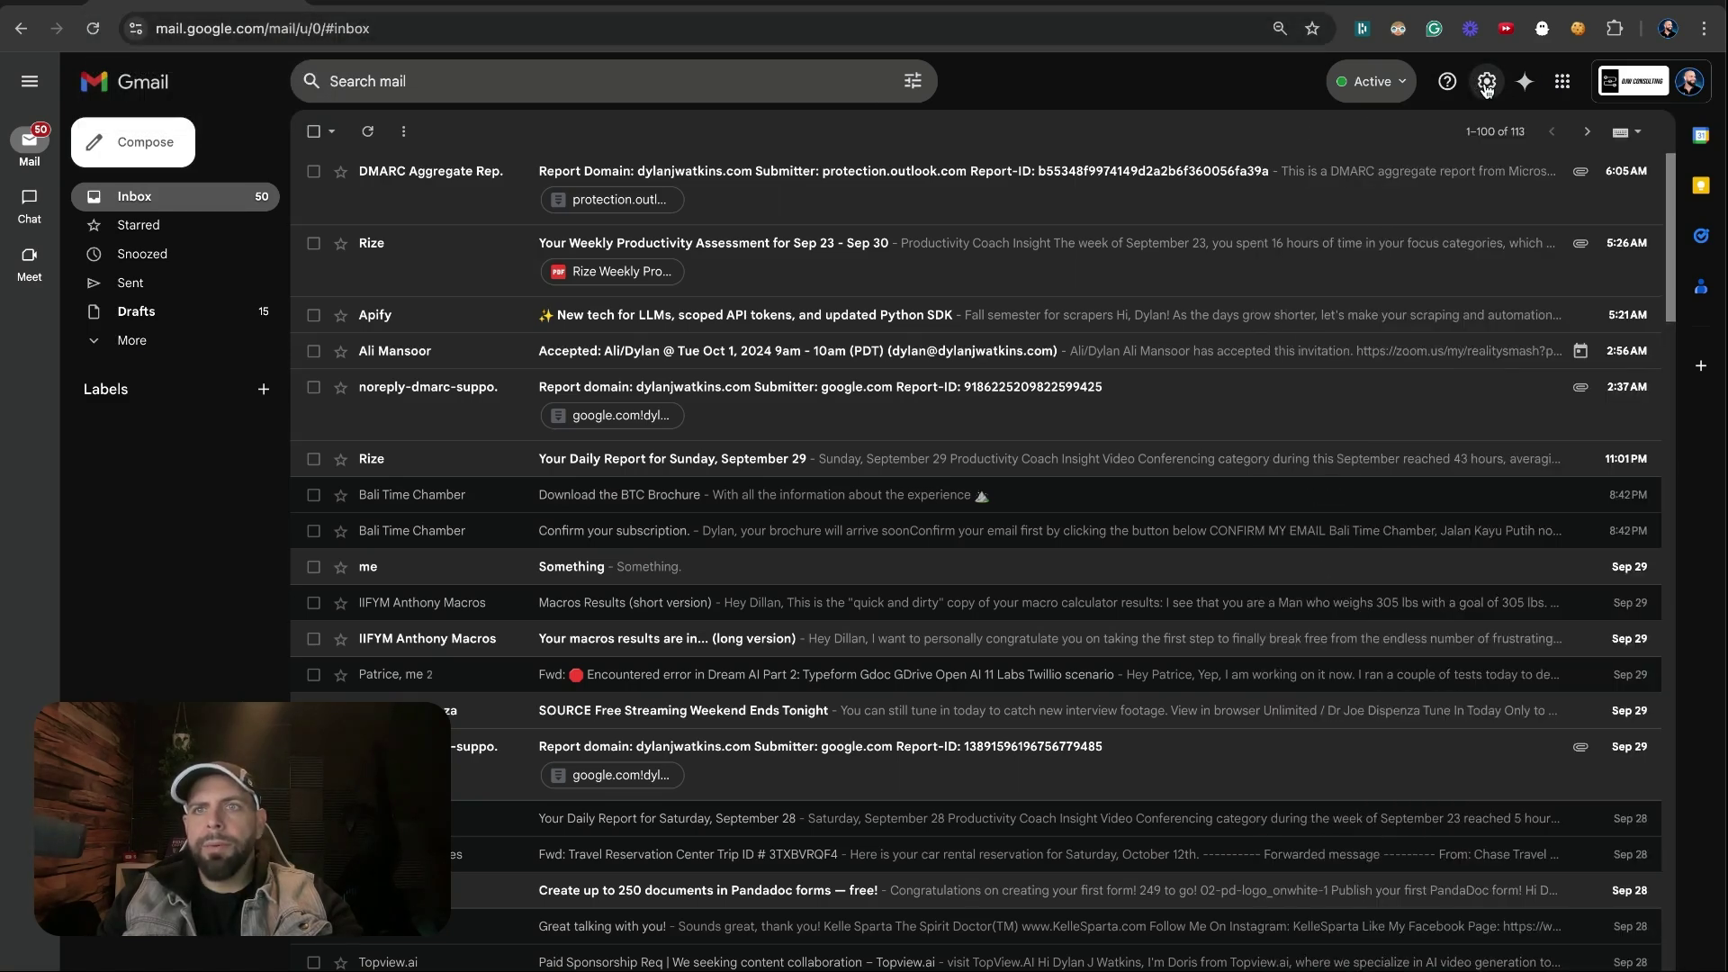
pyautogui.click(1494, 86)
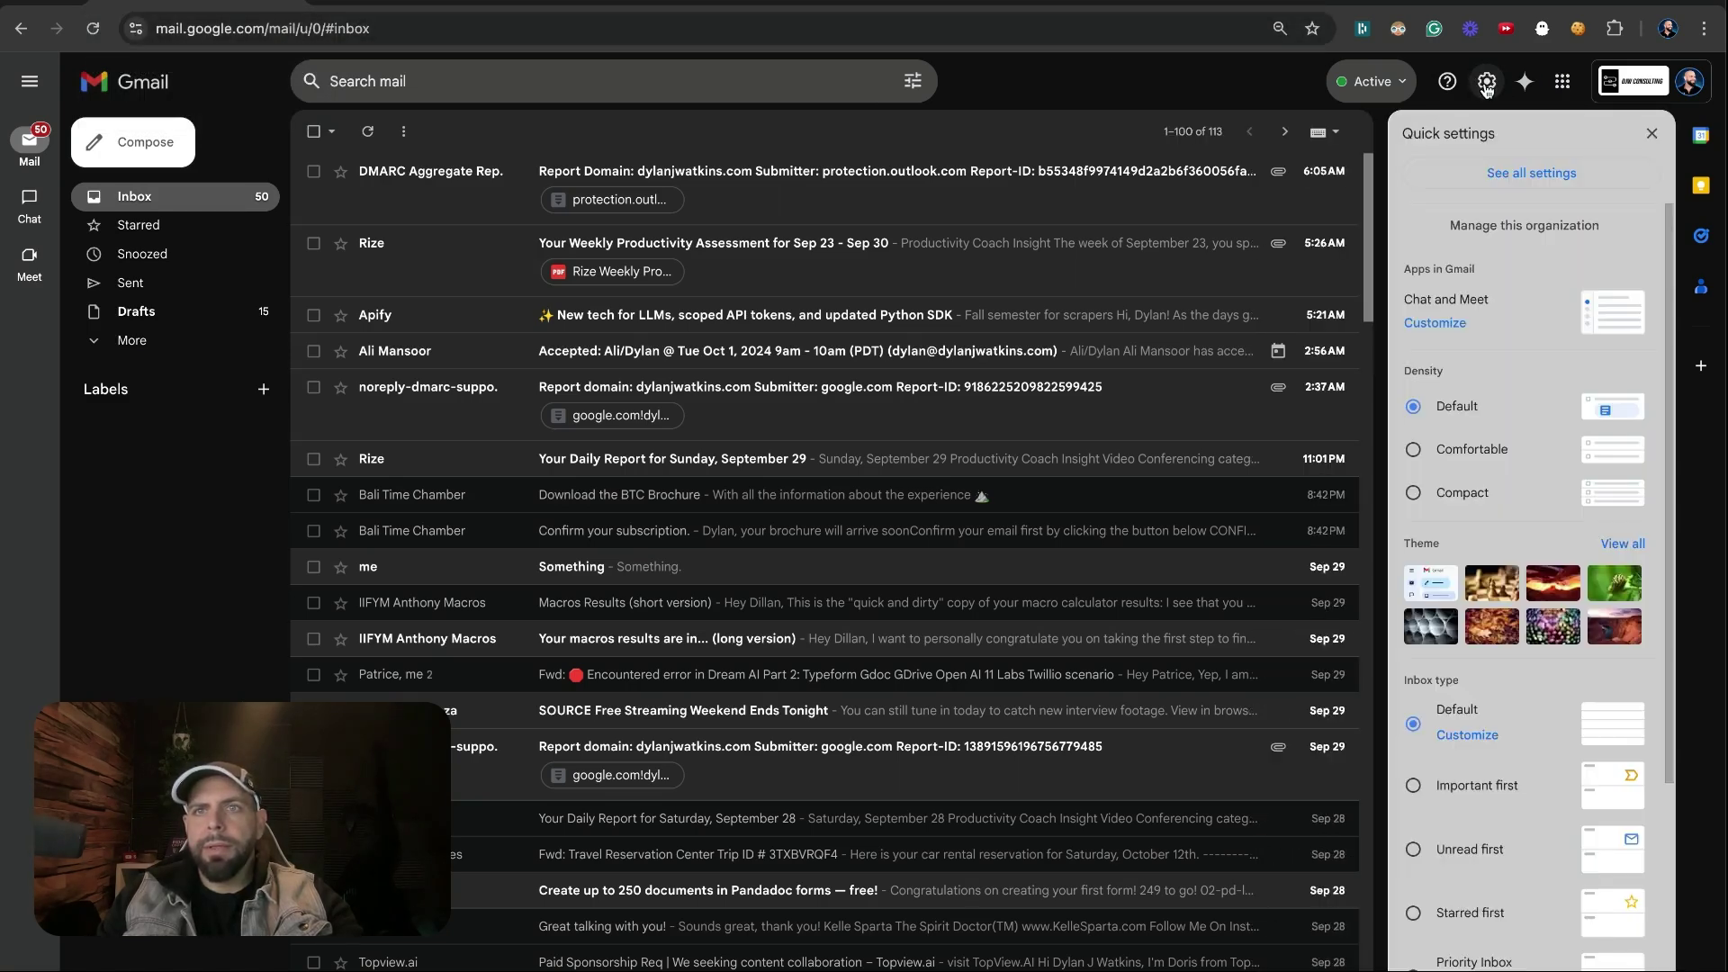
pyautogui.click(1497, 175)
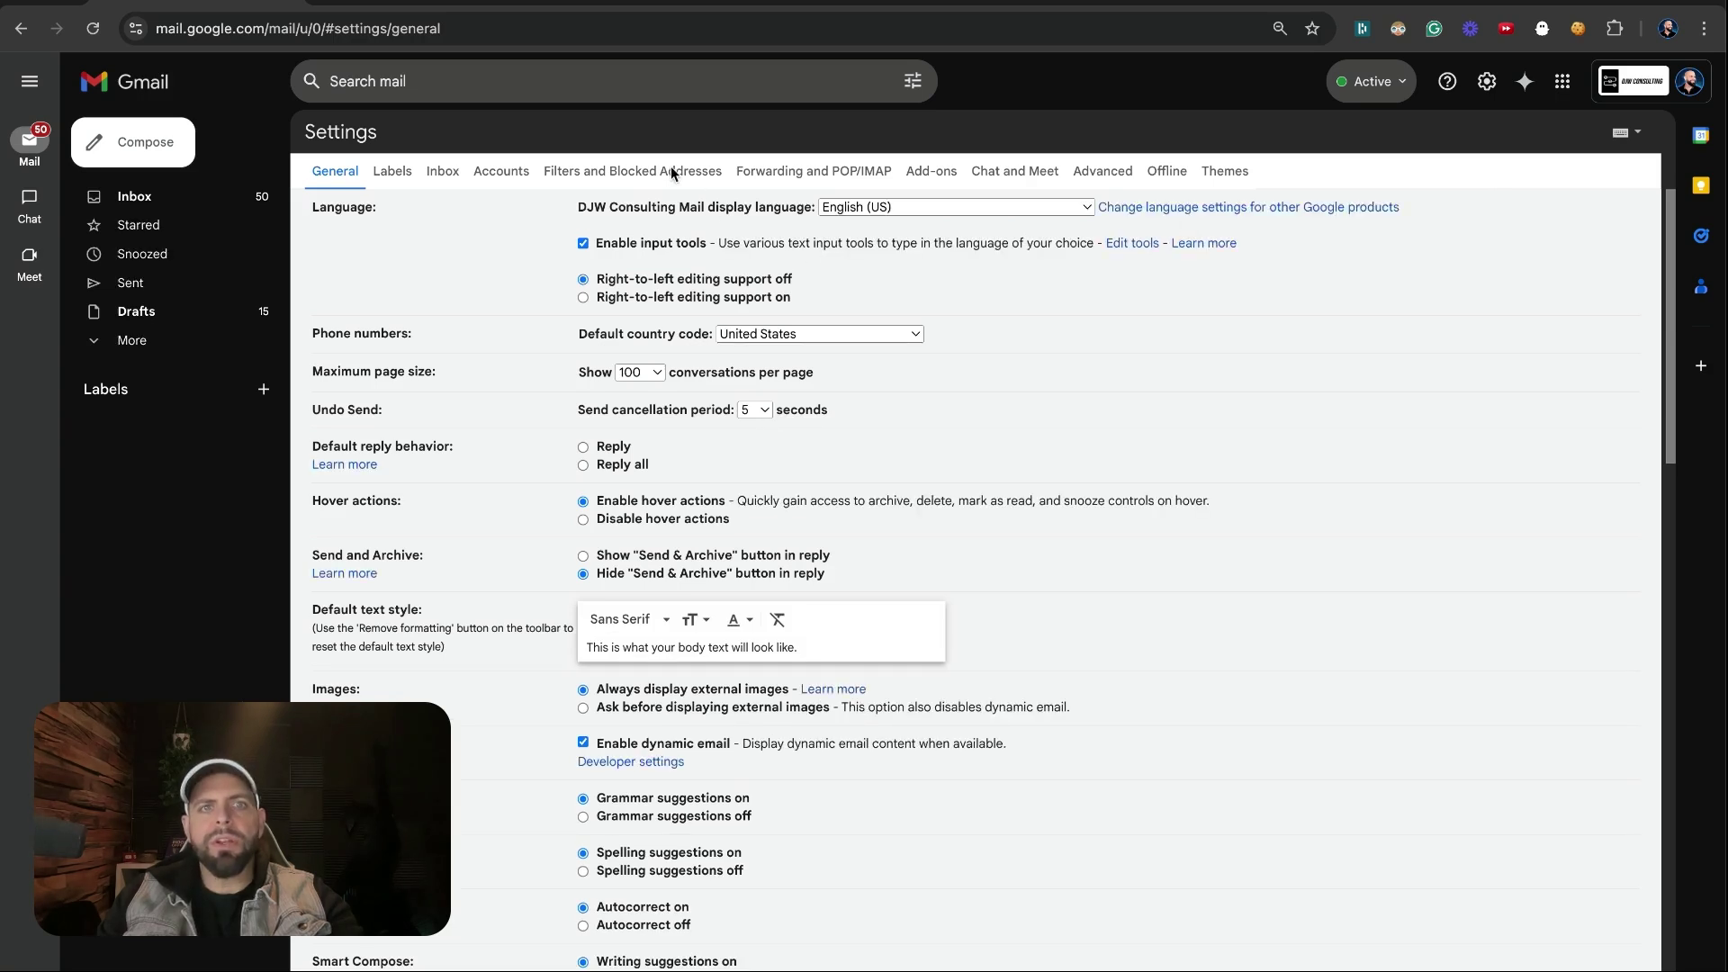
pyautogui.click(767, 174)
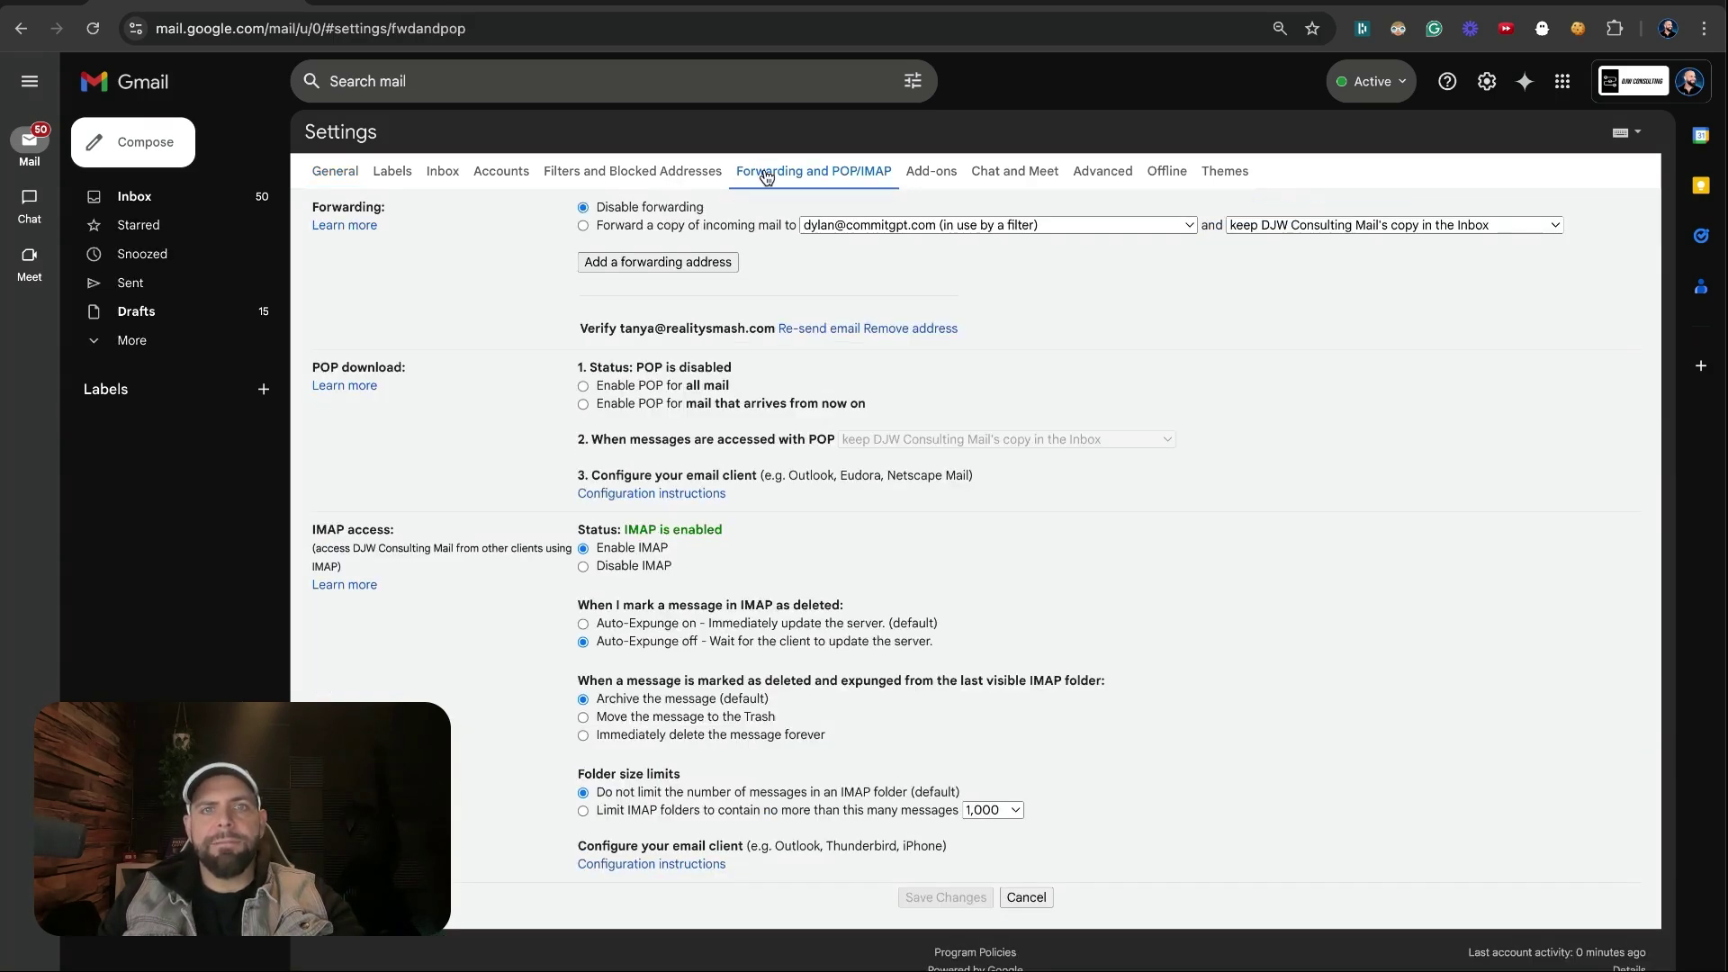
# Add the pasted Make mailhook address as a new Gmail forwarding address
pyautogui.click(693, 263)
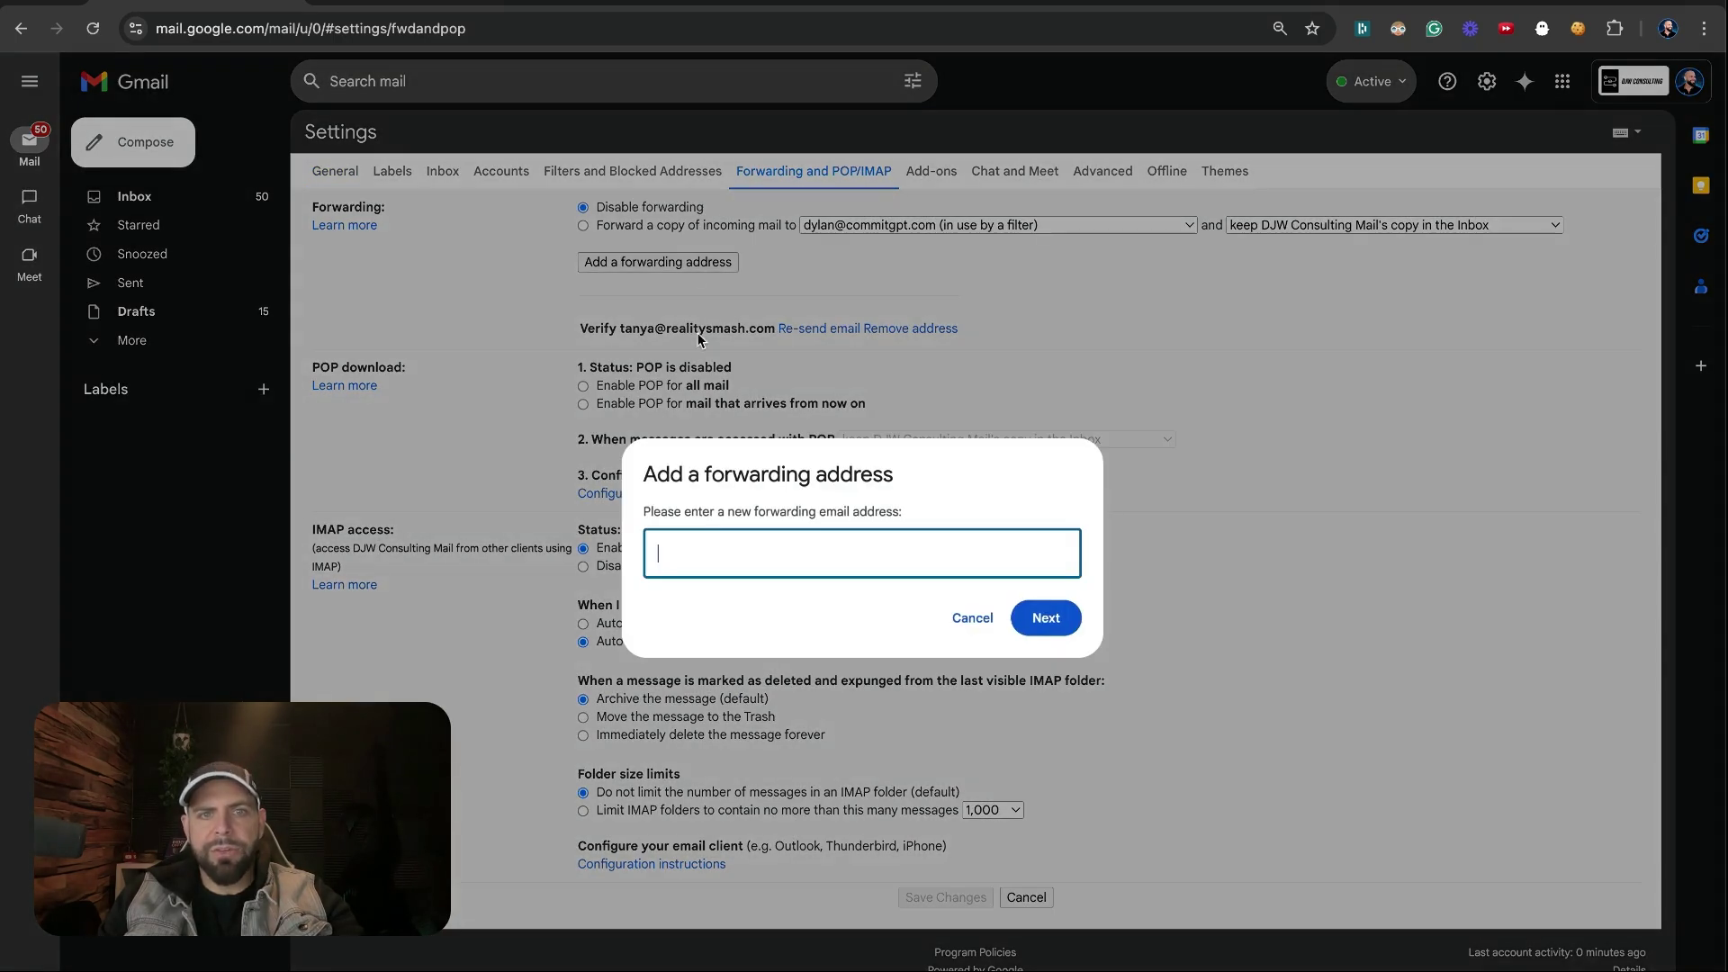
pyautogui.hotkey('ctrl', 'v')
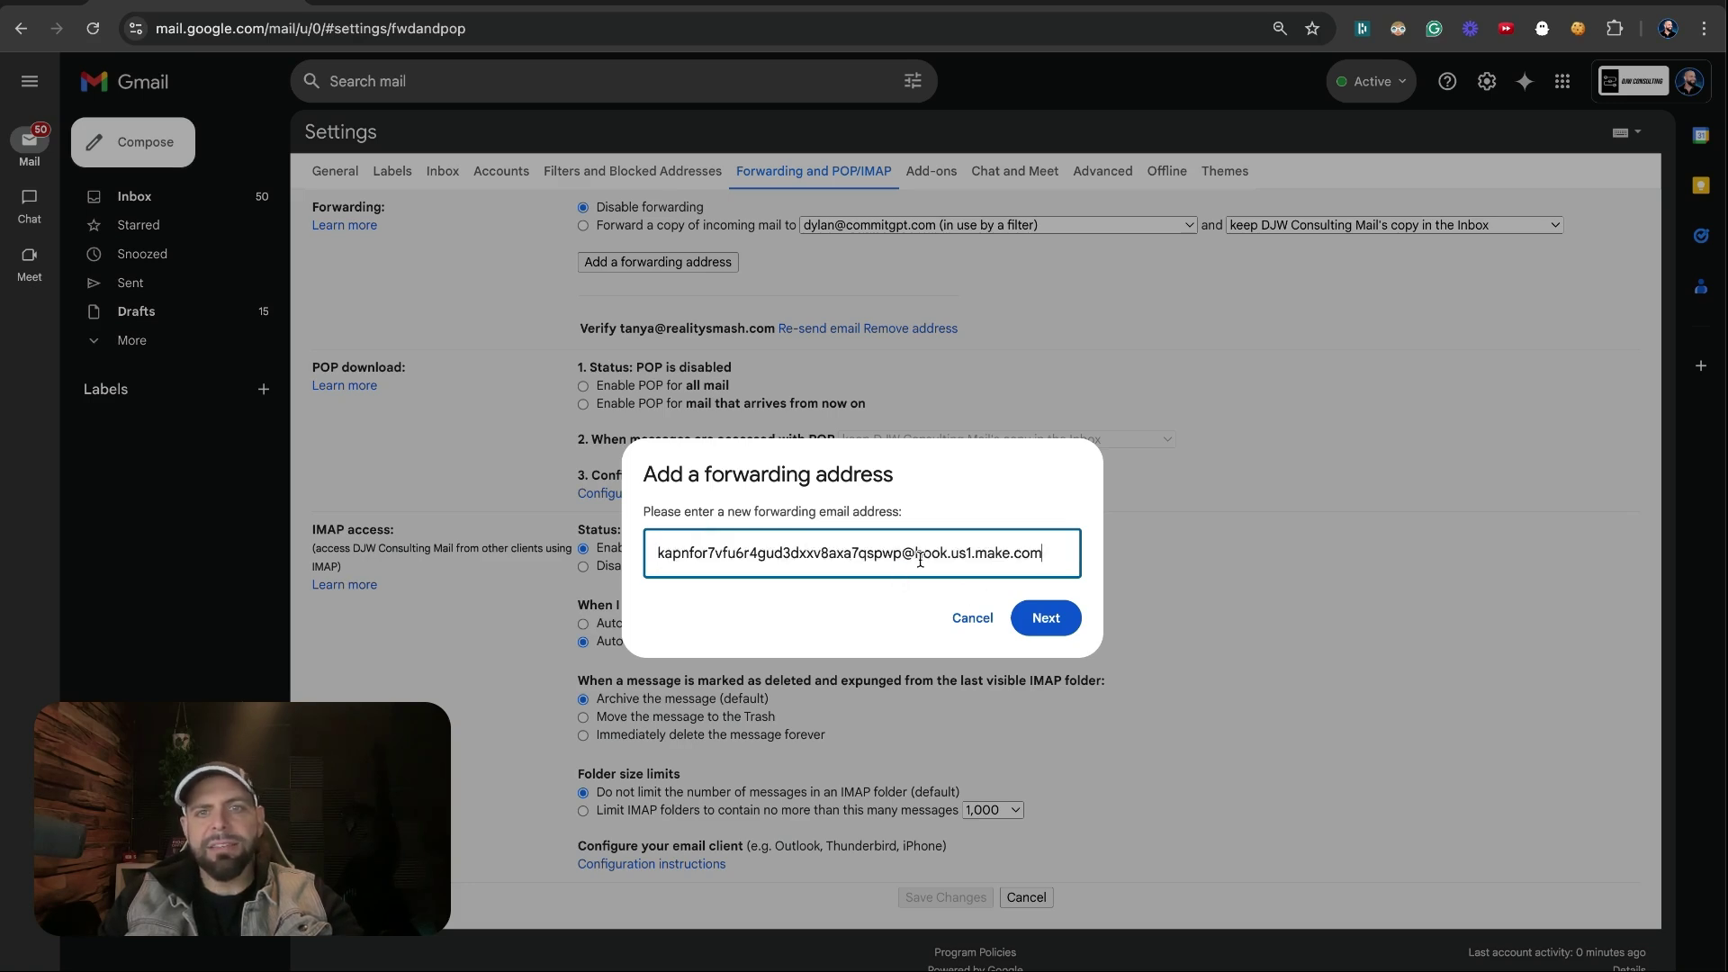
pyautogui.moveTo(916, 559); pyautogui.dragTo(1048, 559)
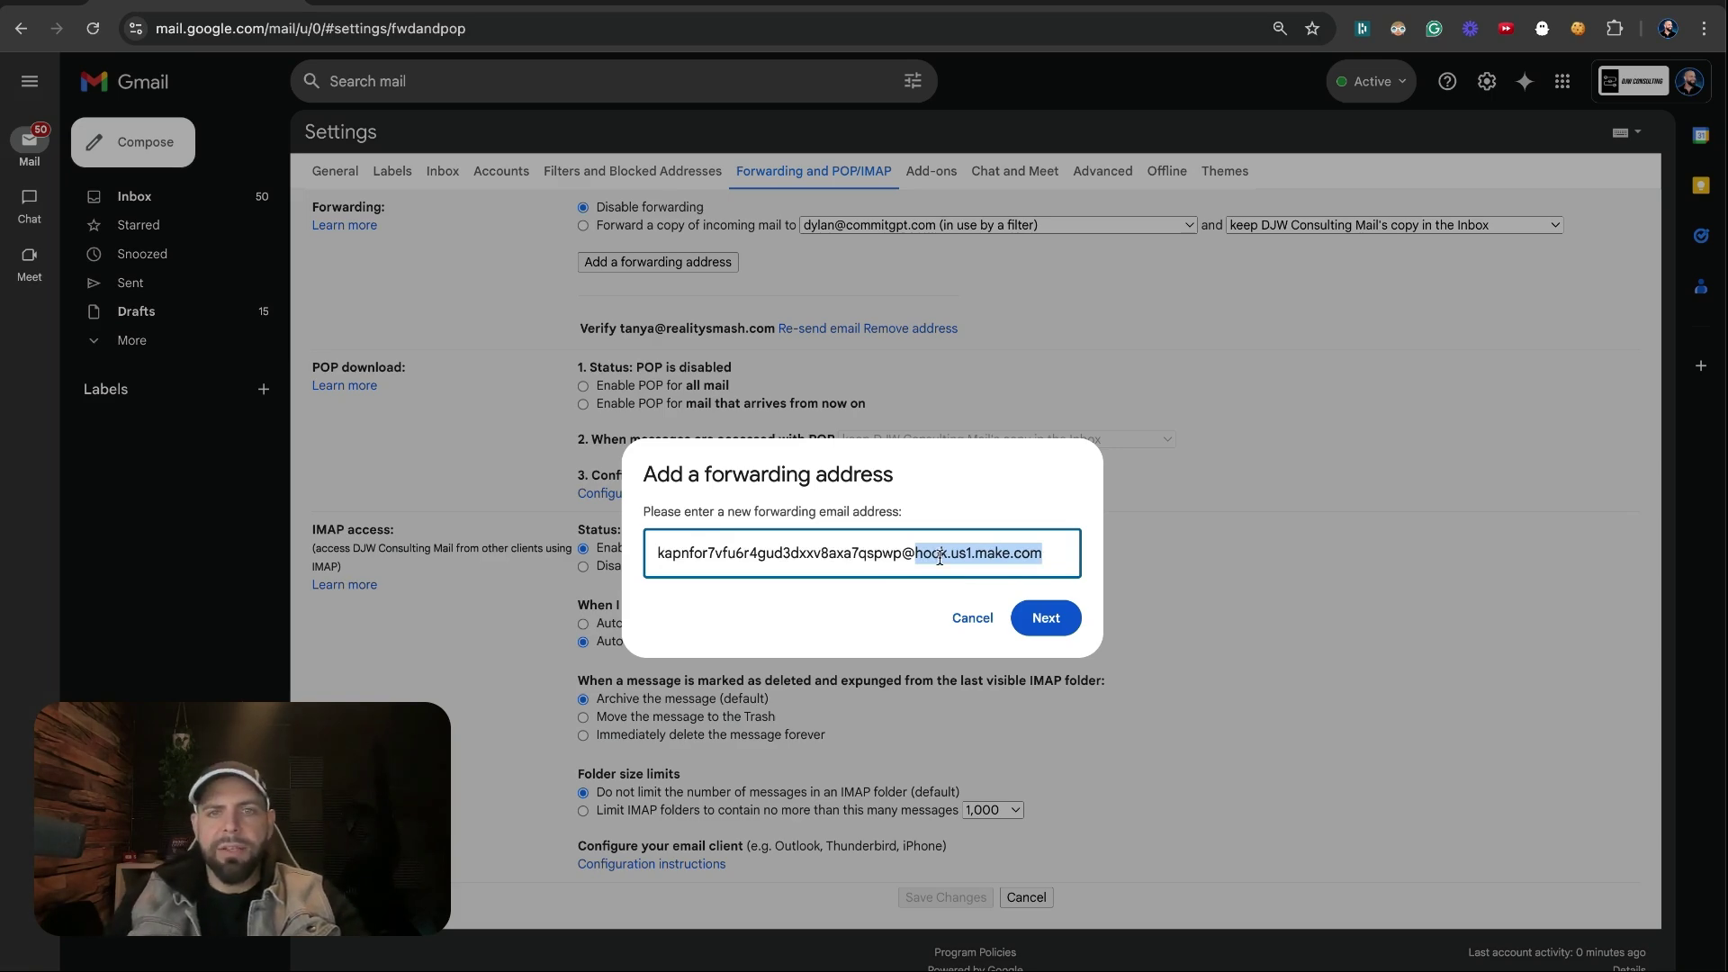
pyautogui.moveTo(903, 559); pyautogui.dragTo(1046, 556)
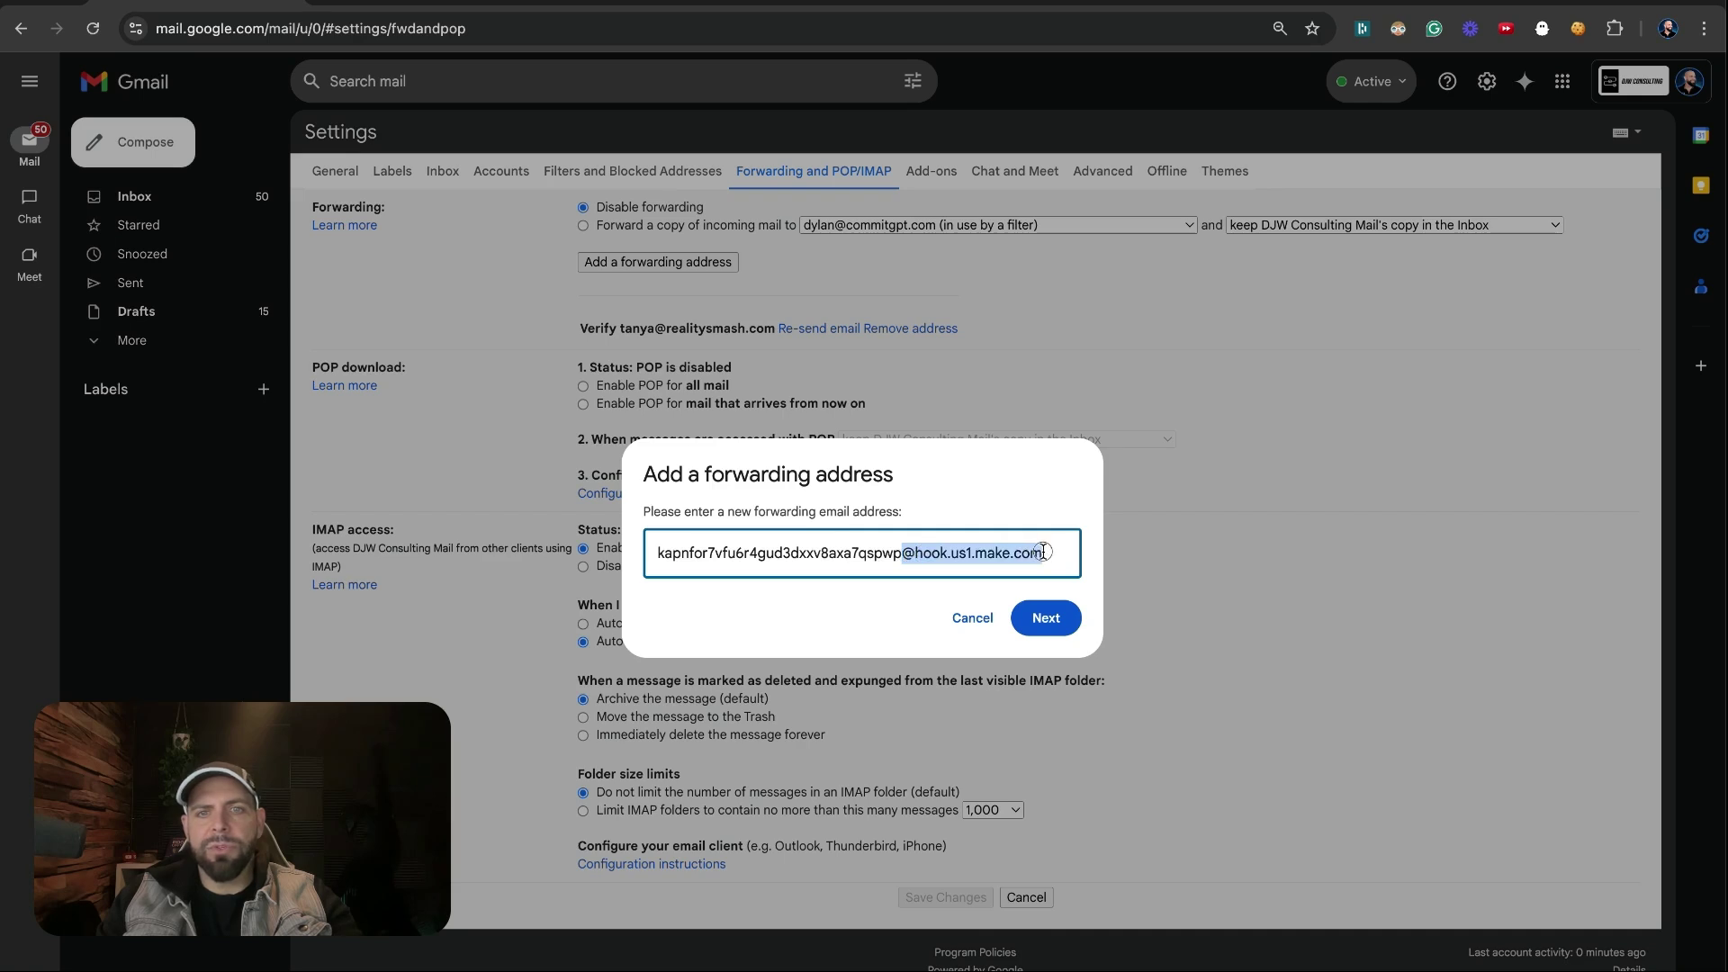
pyautogui.click(1053, 627)
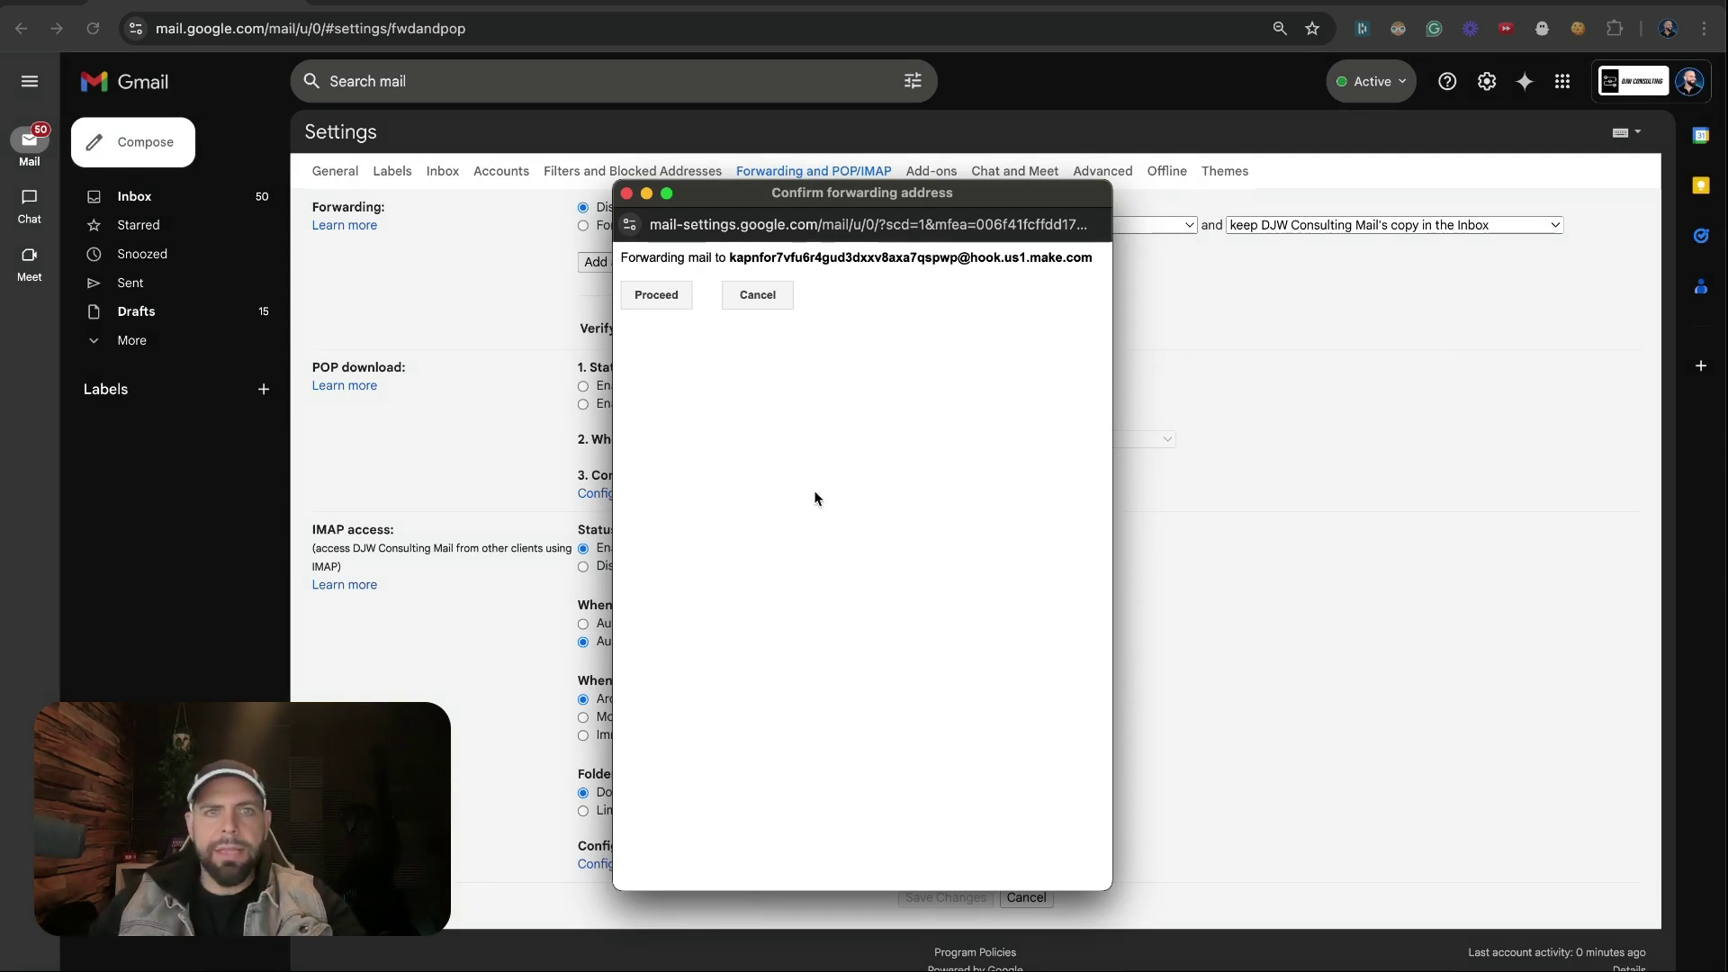
# Confirm forwarding to the mailhook address, dismiss the verification notice, and return to Make
pyautogui.click(666, 295)
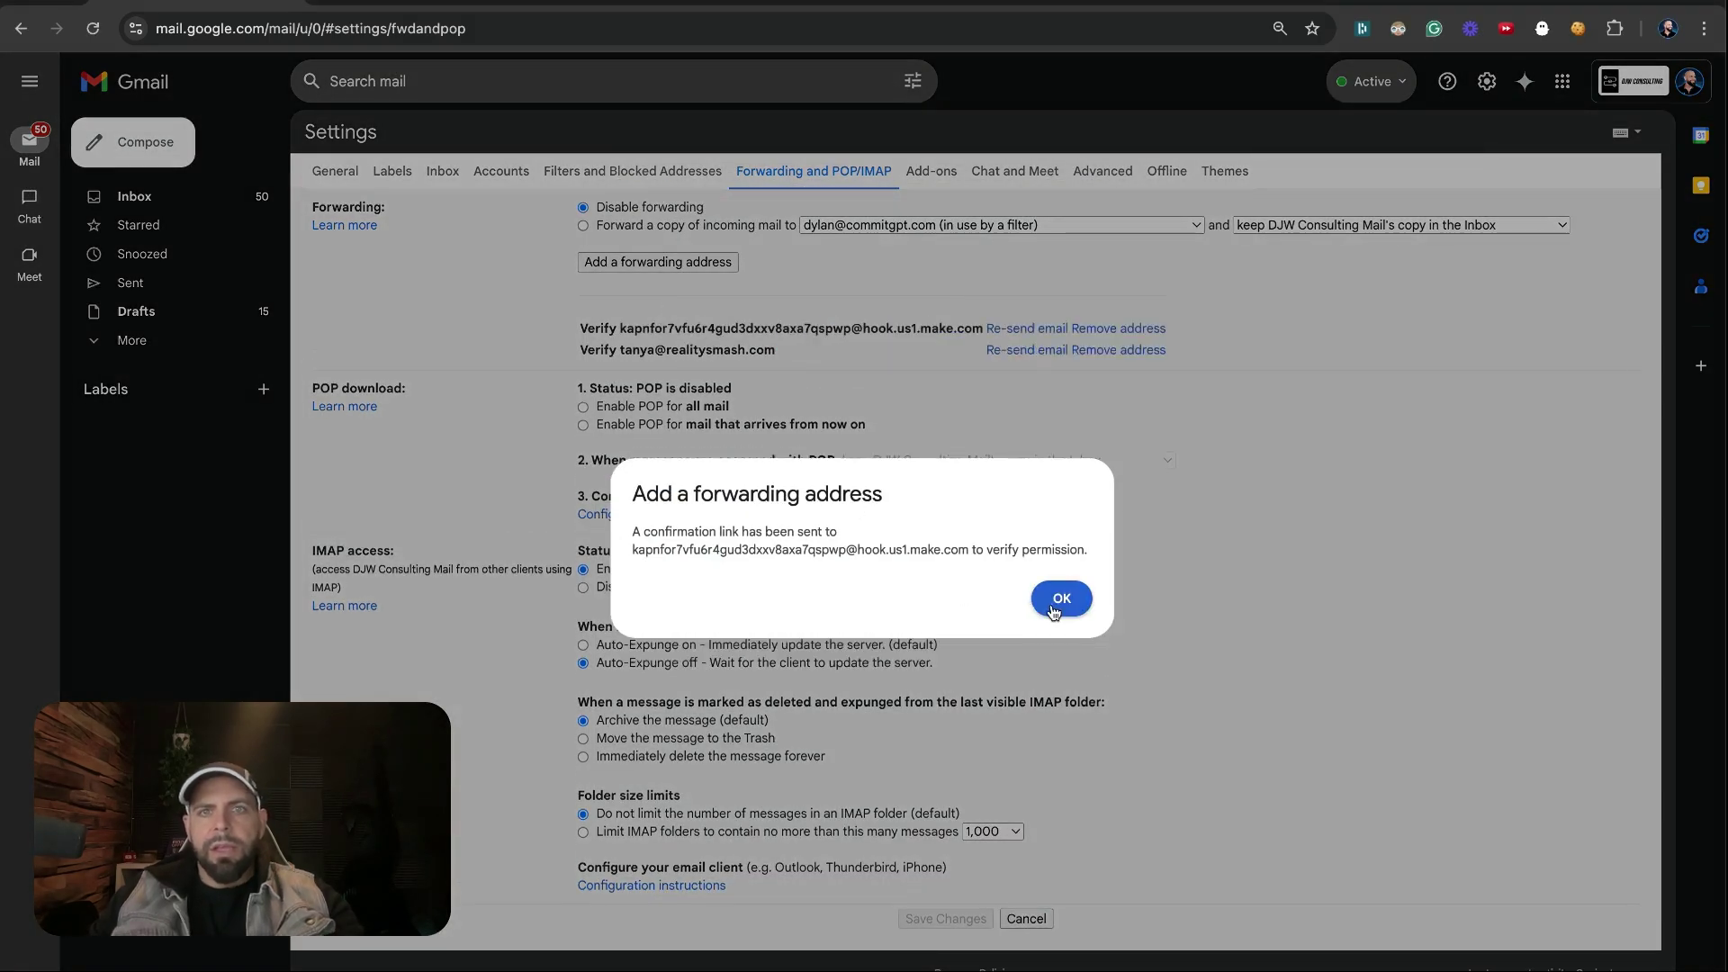
pyautogui.click(1055, 600)
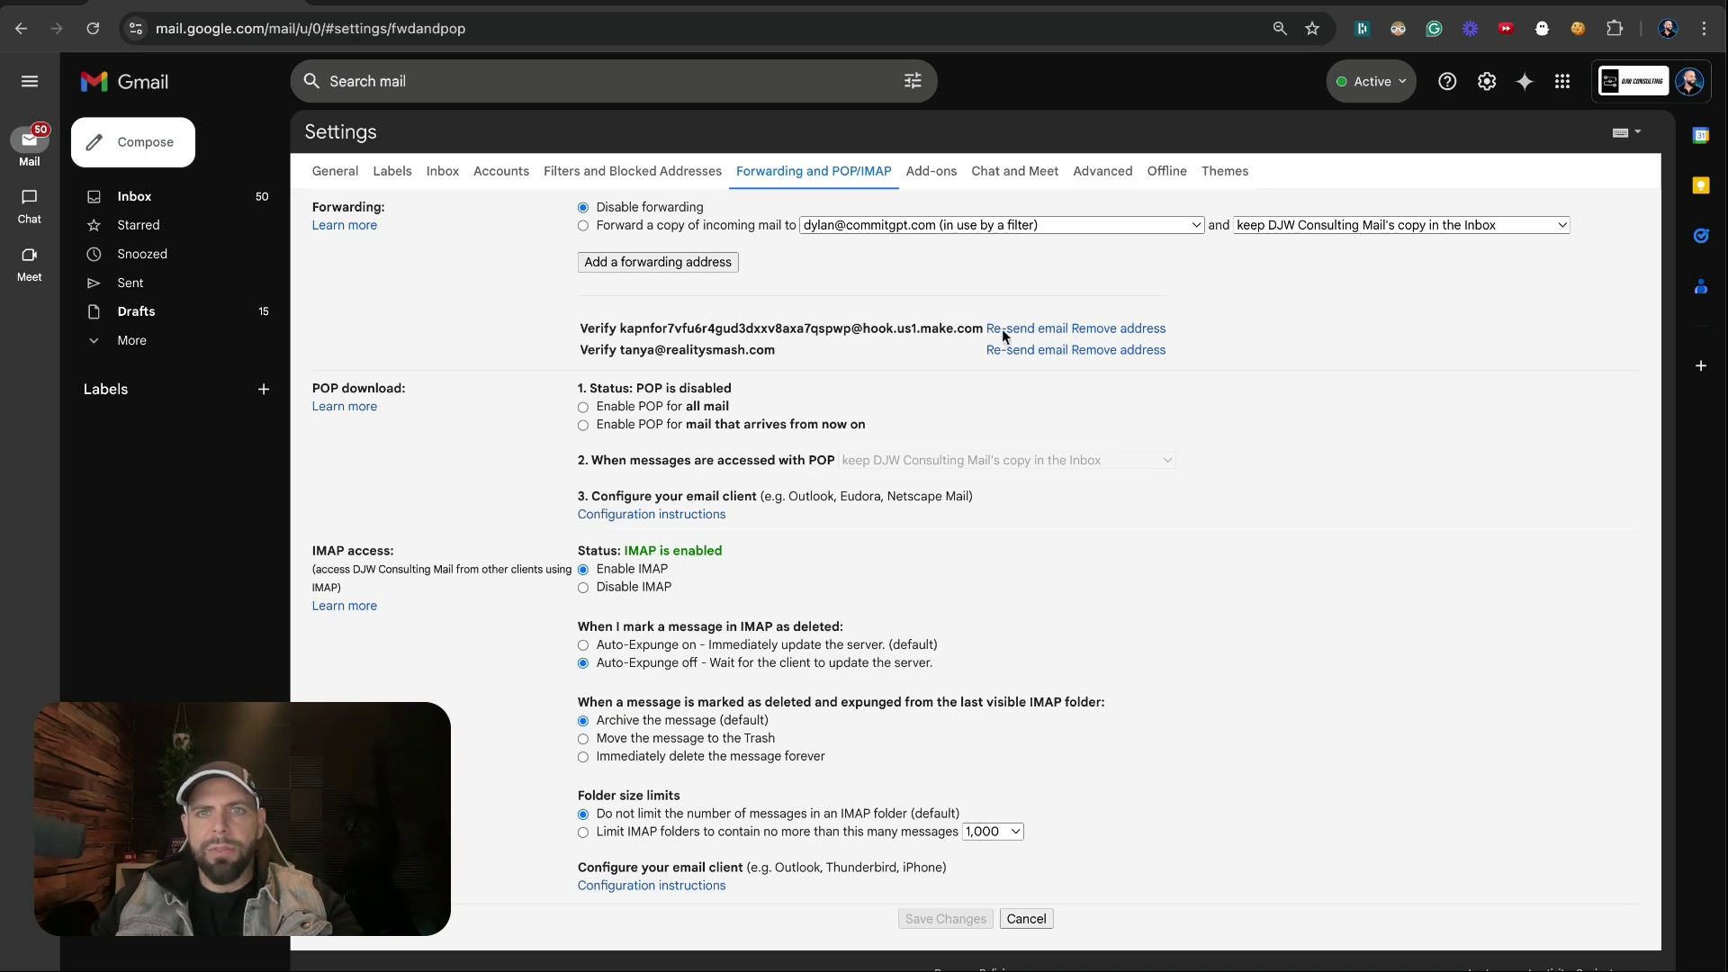
pyautogui.click(807, 6)
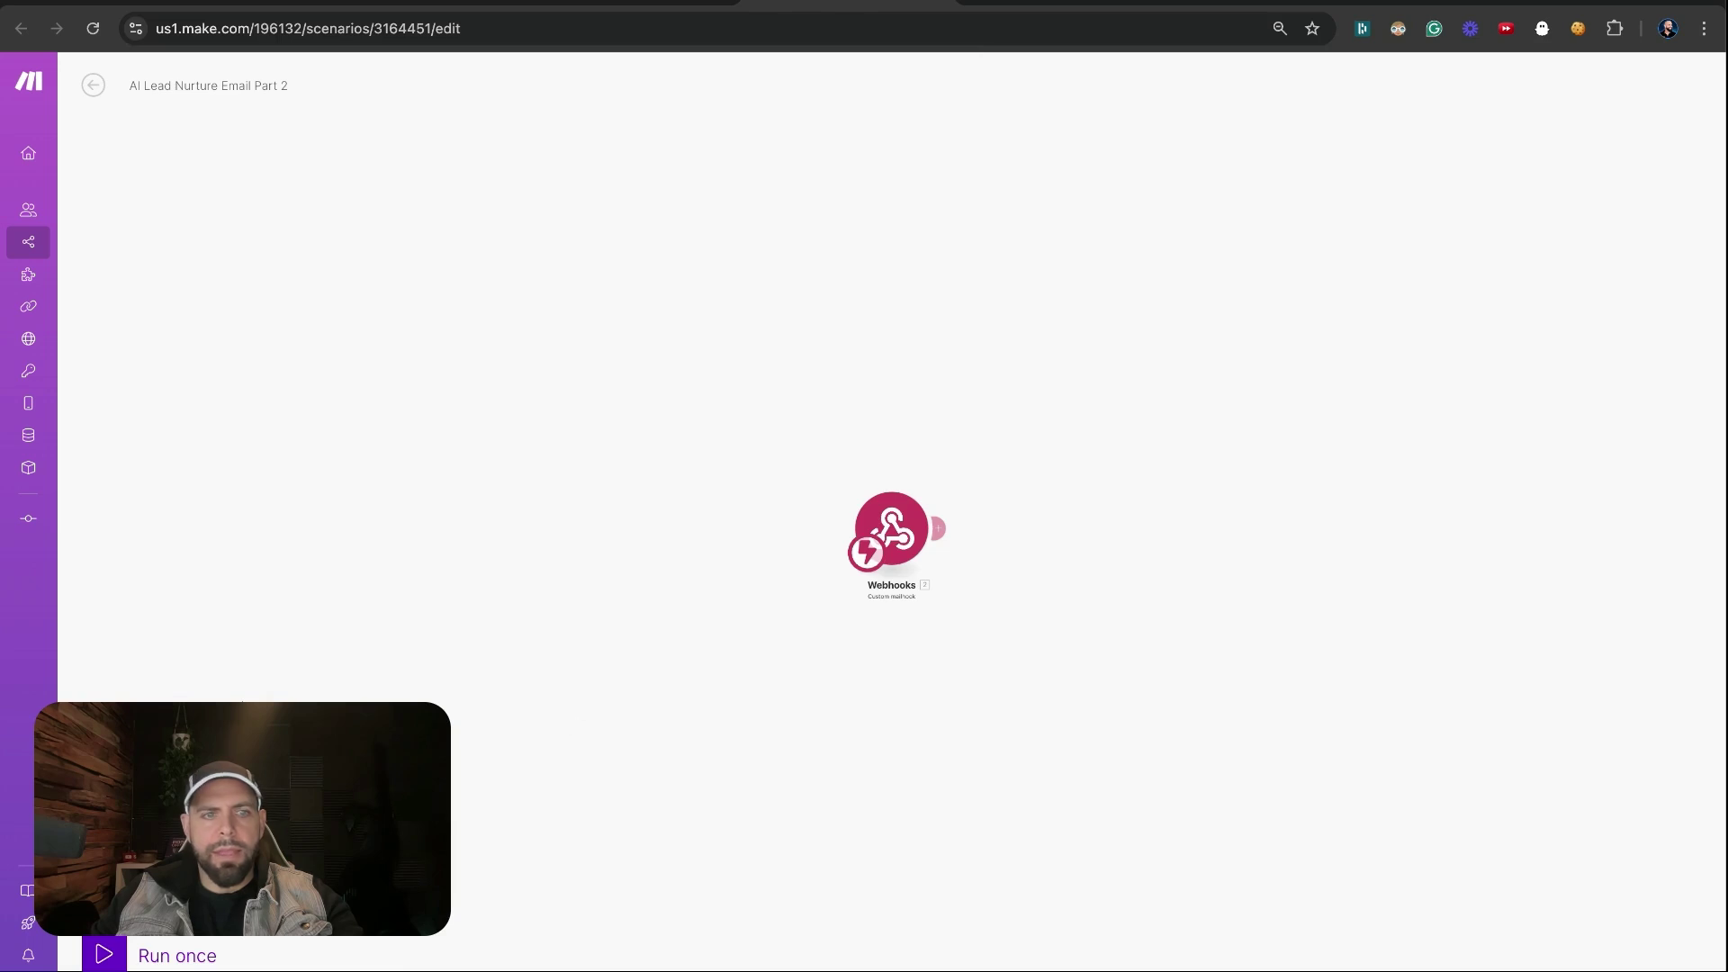
# Run the scenario once to catch Gmail's forwarding confirmation email
pyautogui.click(105, 952)
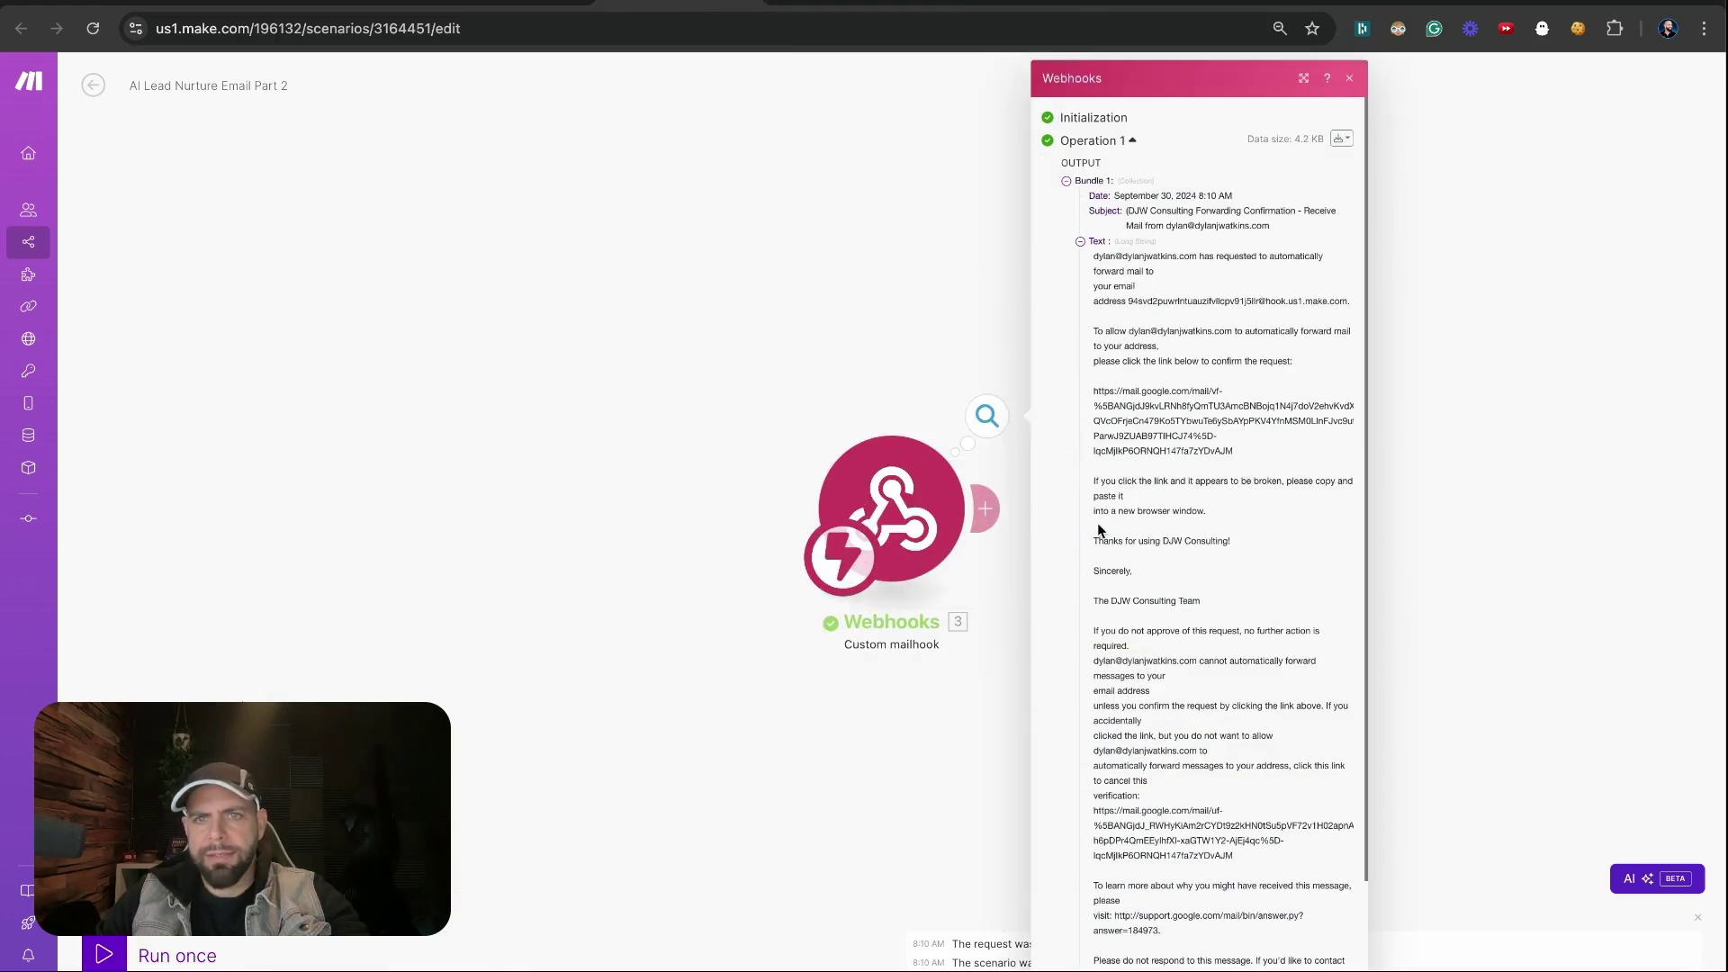
pyautogui.scroll(-1, 1112, 619)
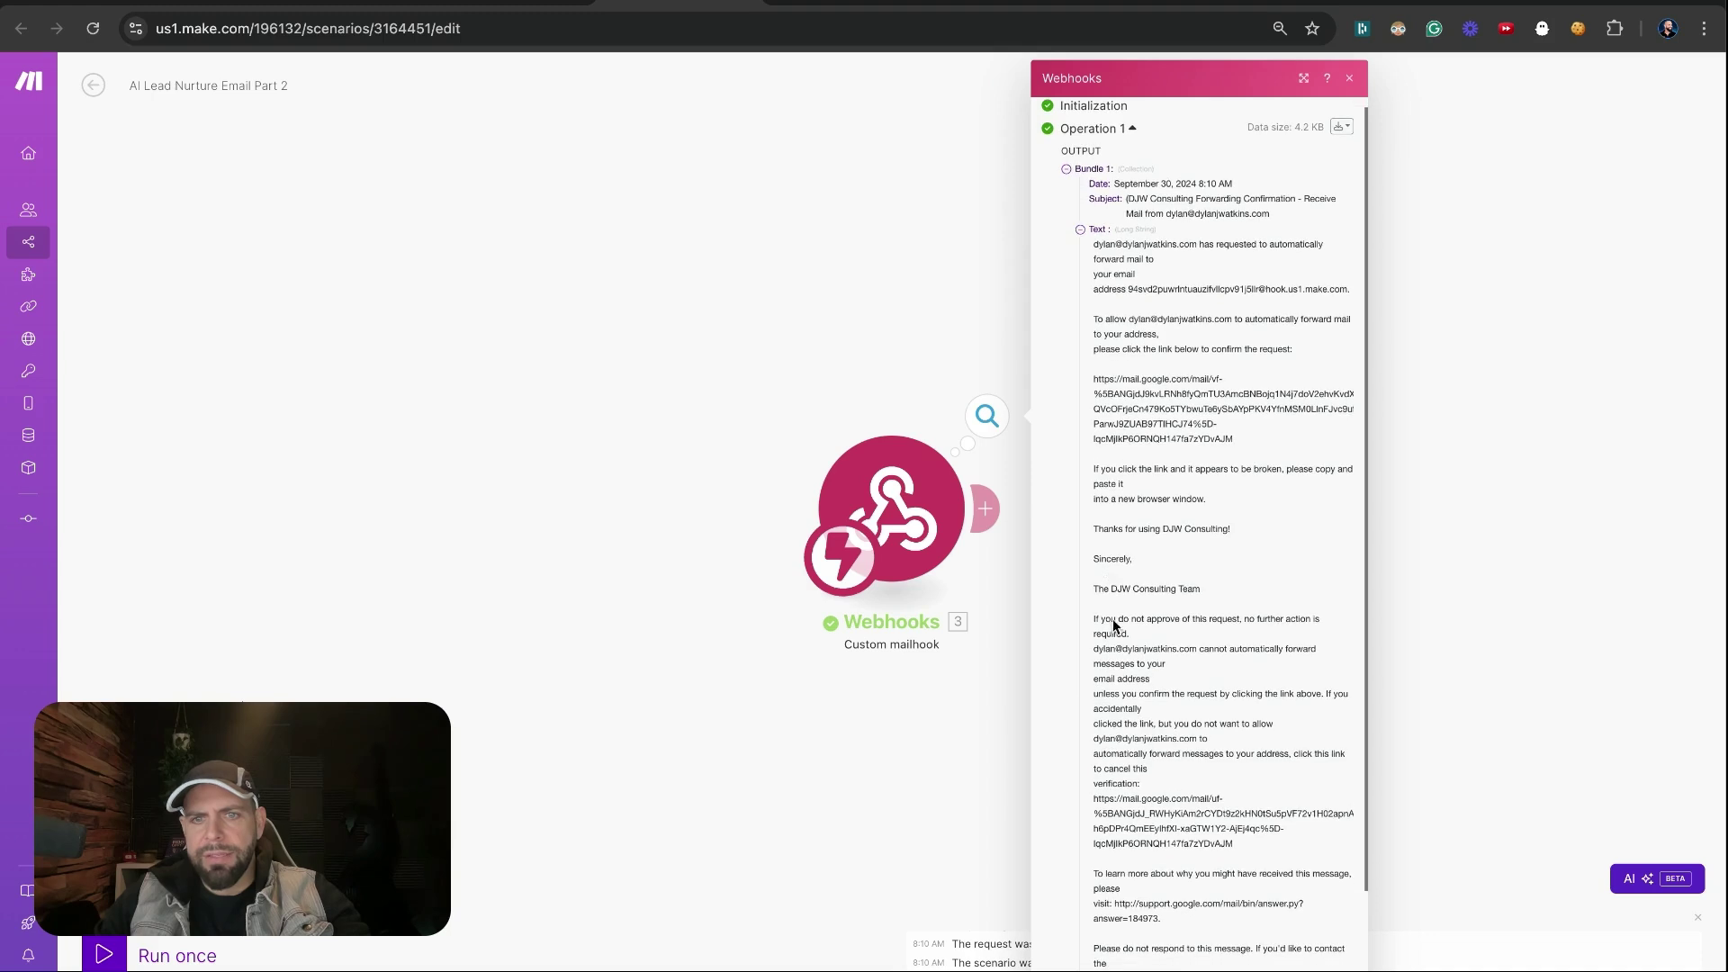
pyautogui.moveTo(1238, 846); pyautogui.dragTo(1082, 803)
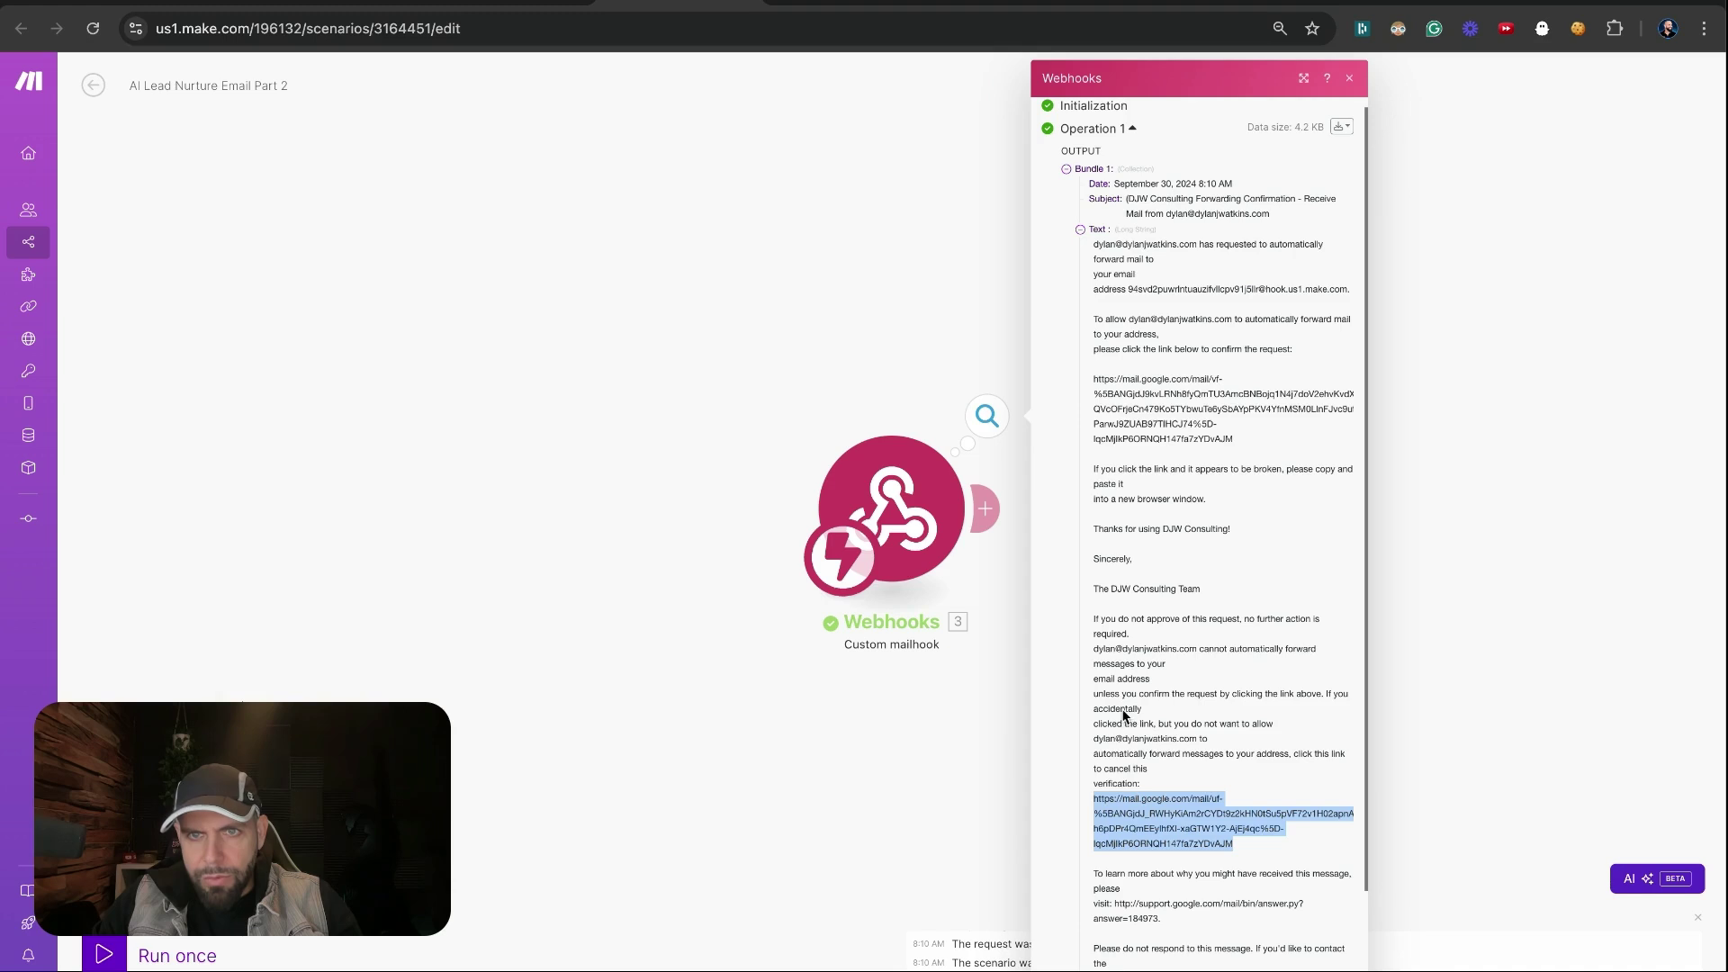
# Copy the forwarding confirmation link from the webhook output into a new tab
pyautogui.click(1105, 406)
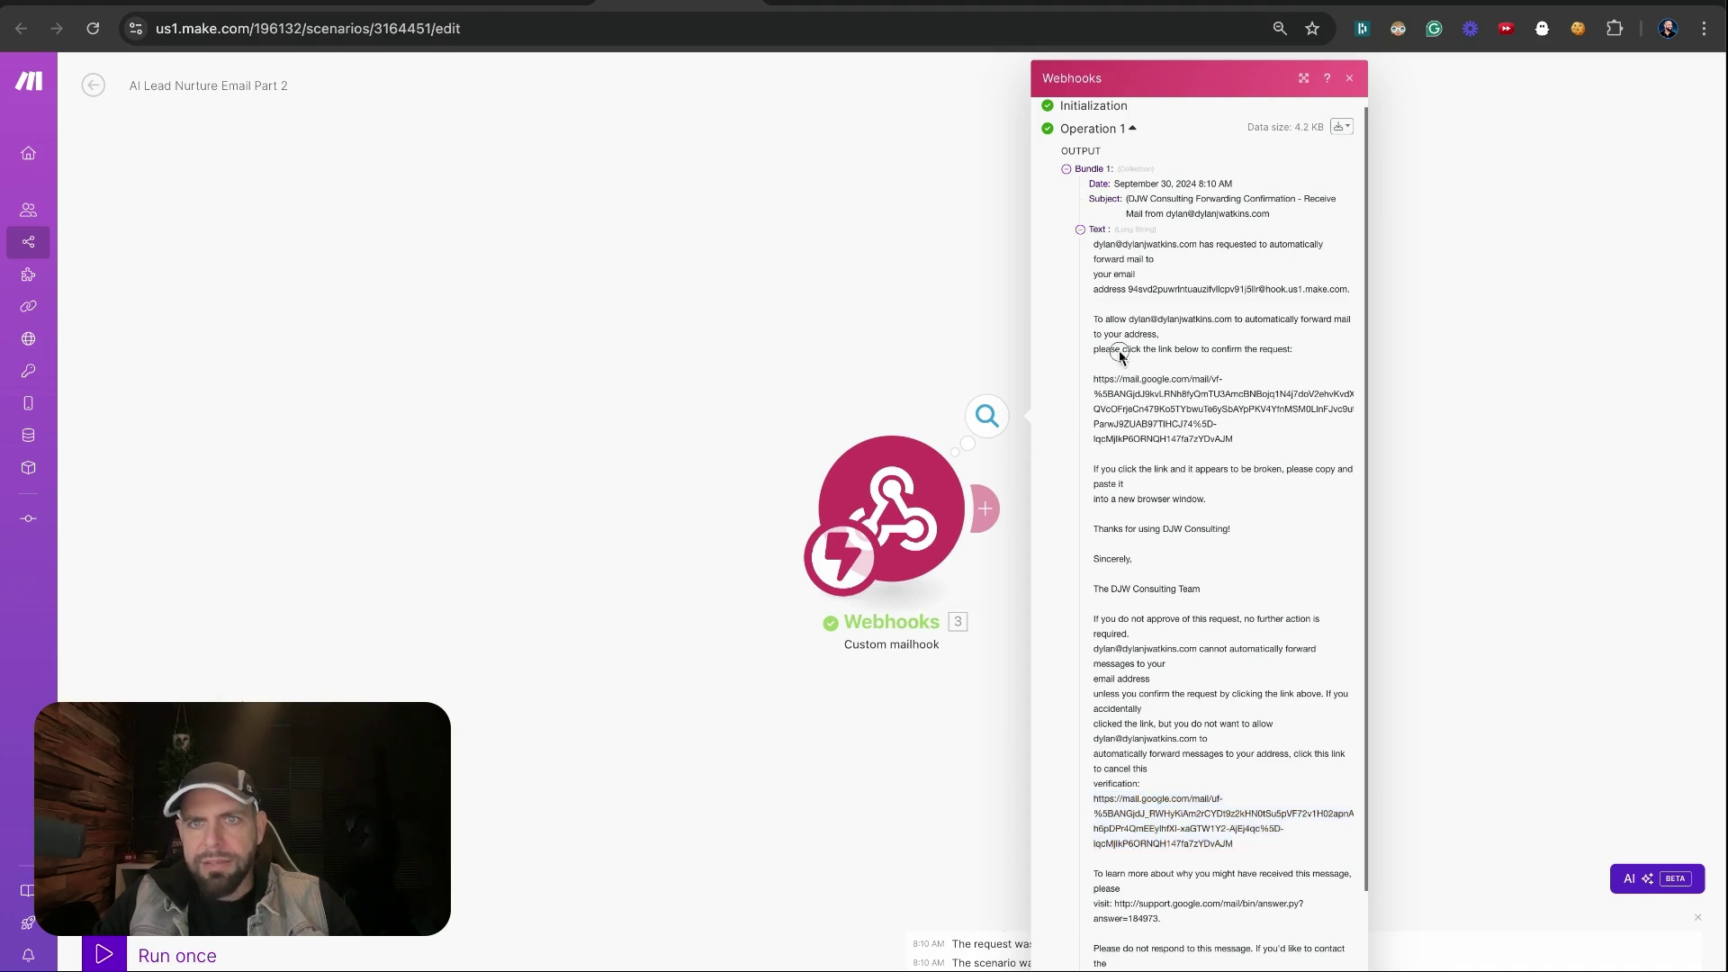
pyautogui.moveTo(1120, 353); pyautogui.dragTo(1295, 350)
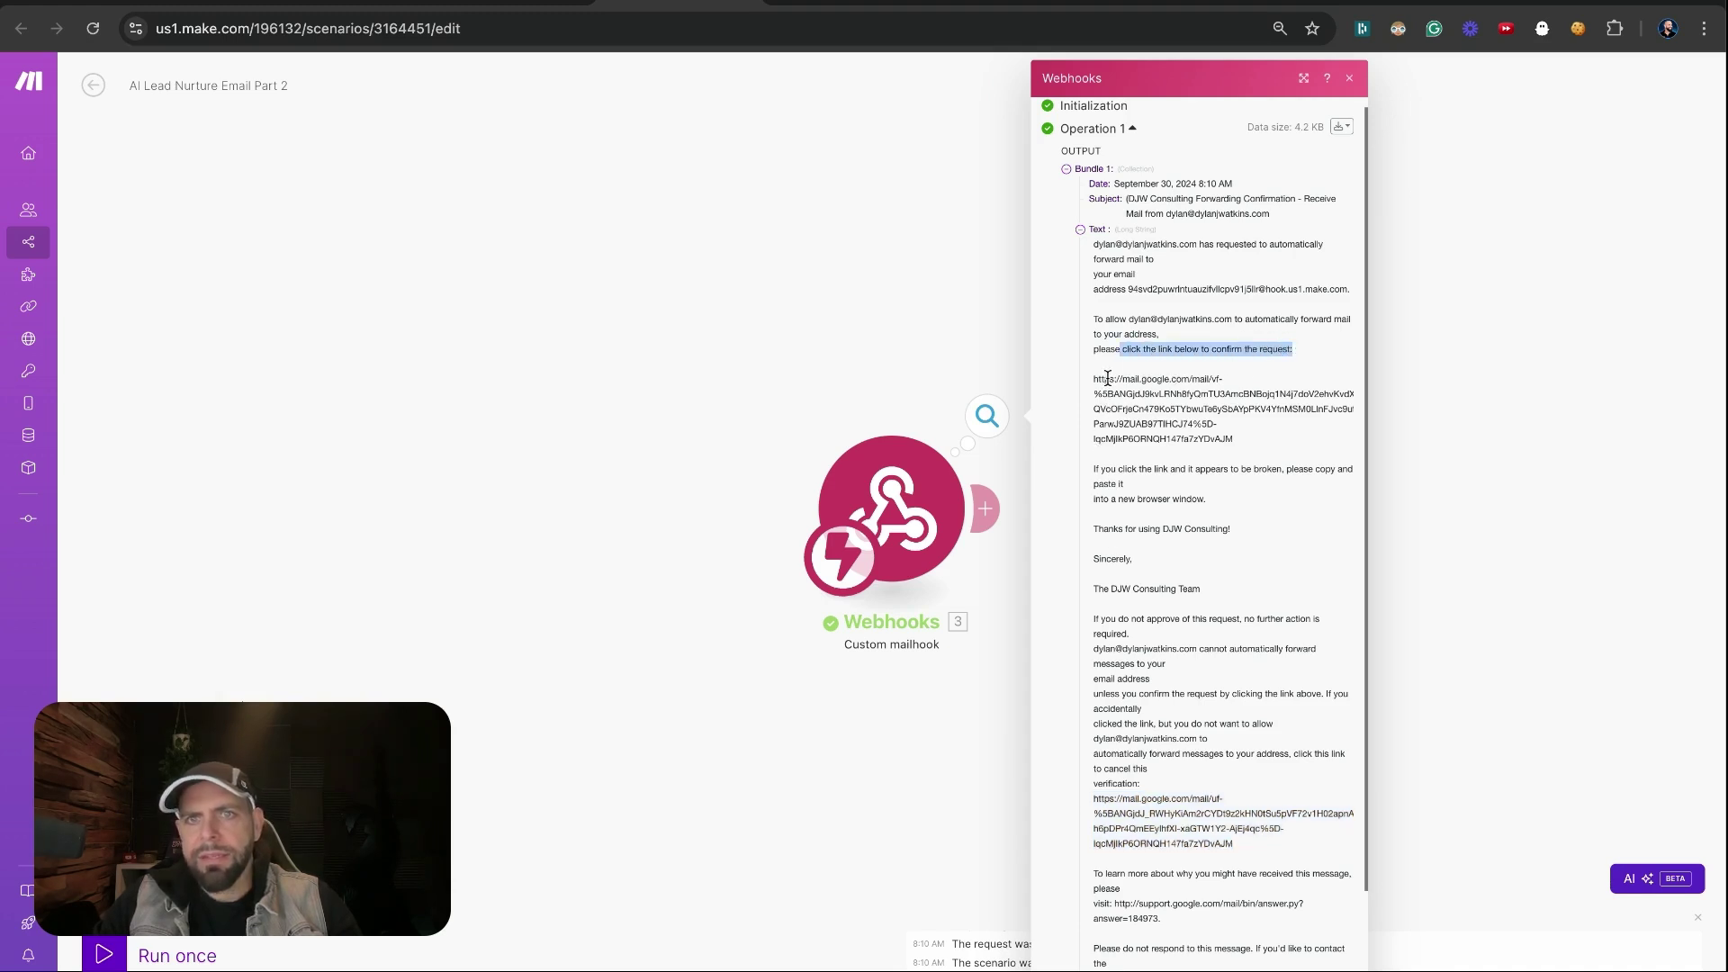
pyautogui.moveTo(1095, 380); pyautogui.dragTo(1234, 439)
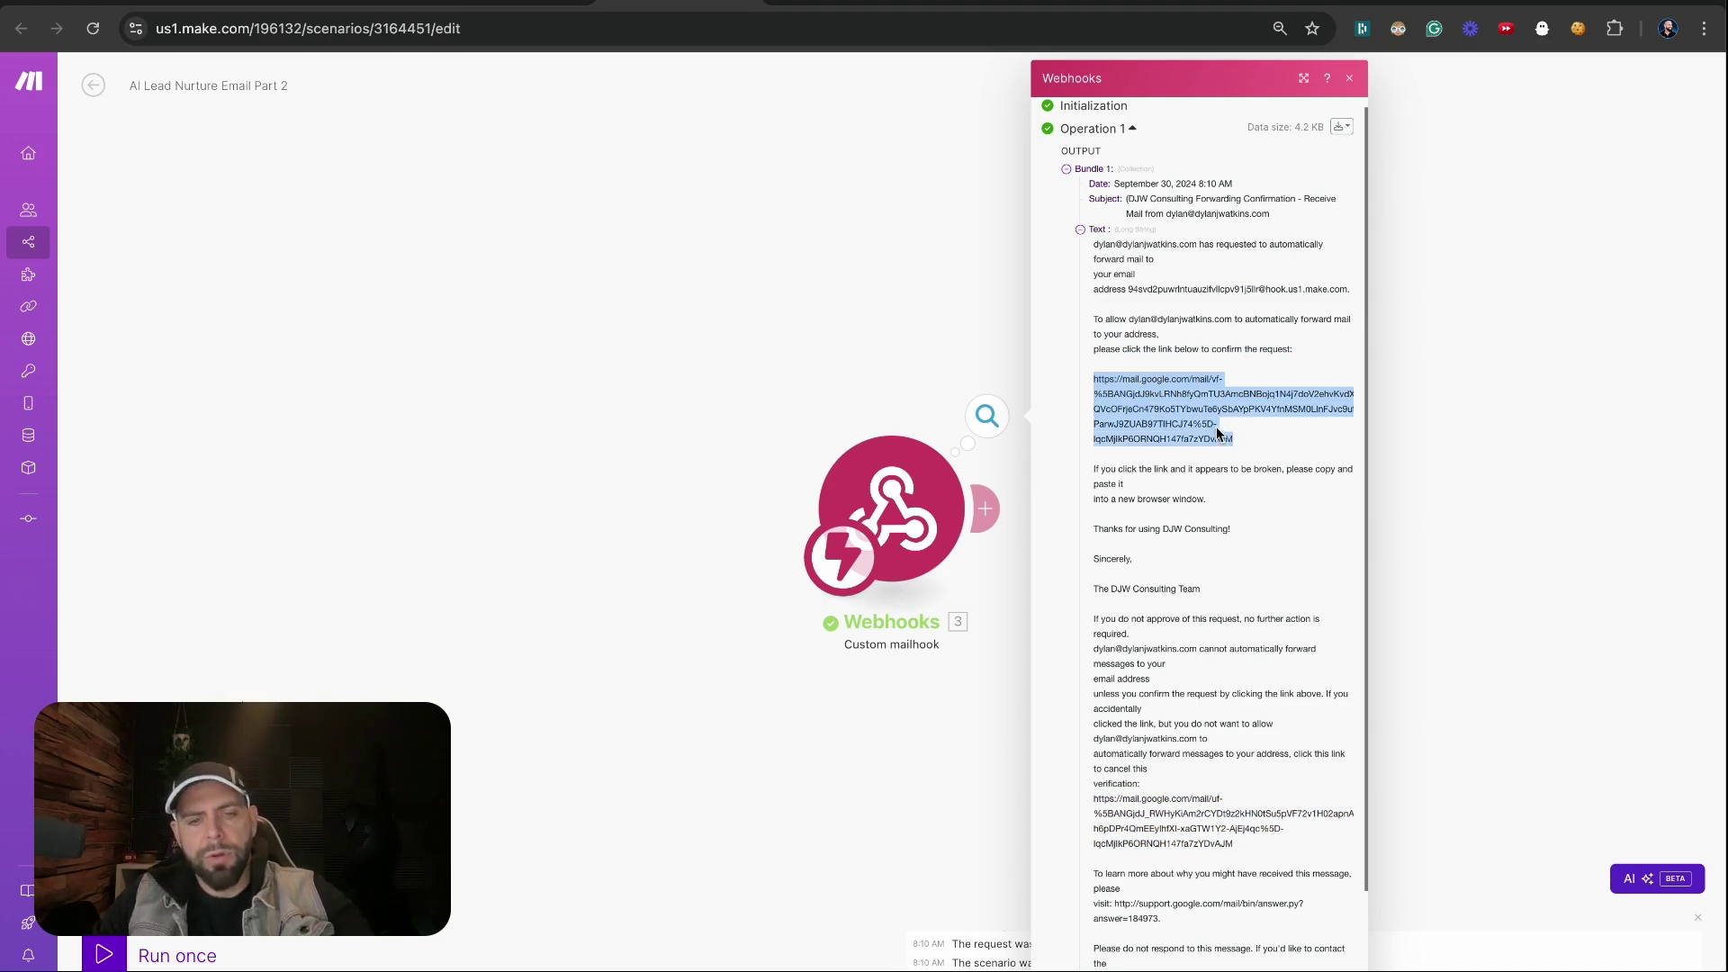
pyautogui.hotkey('ctrl', 'c')
pyautogui.hotkey('ctrl', 't')
# Load the copied confirmation link and confirm forwarding to the Make mailhook address
pyautogui.hotkey('ctrl', 'v')
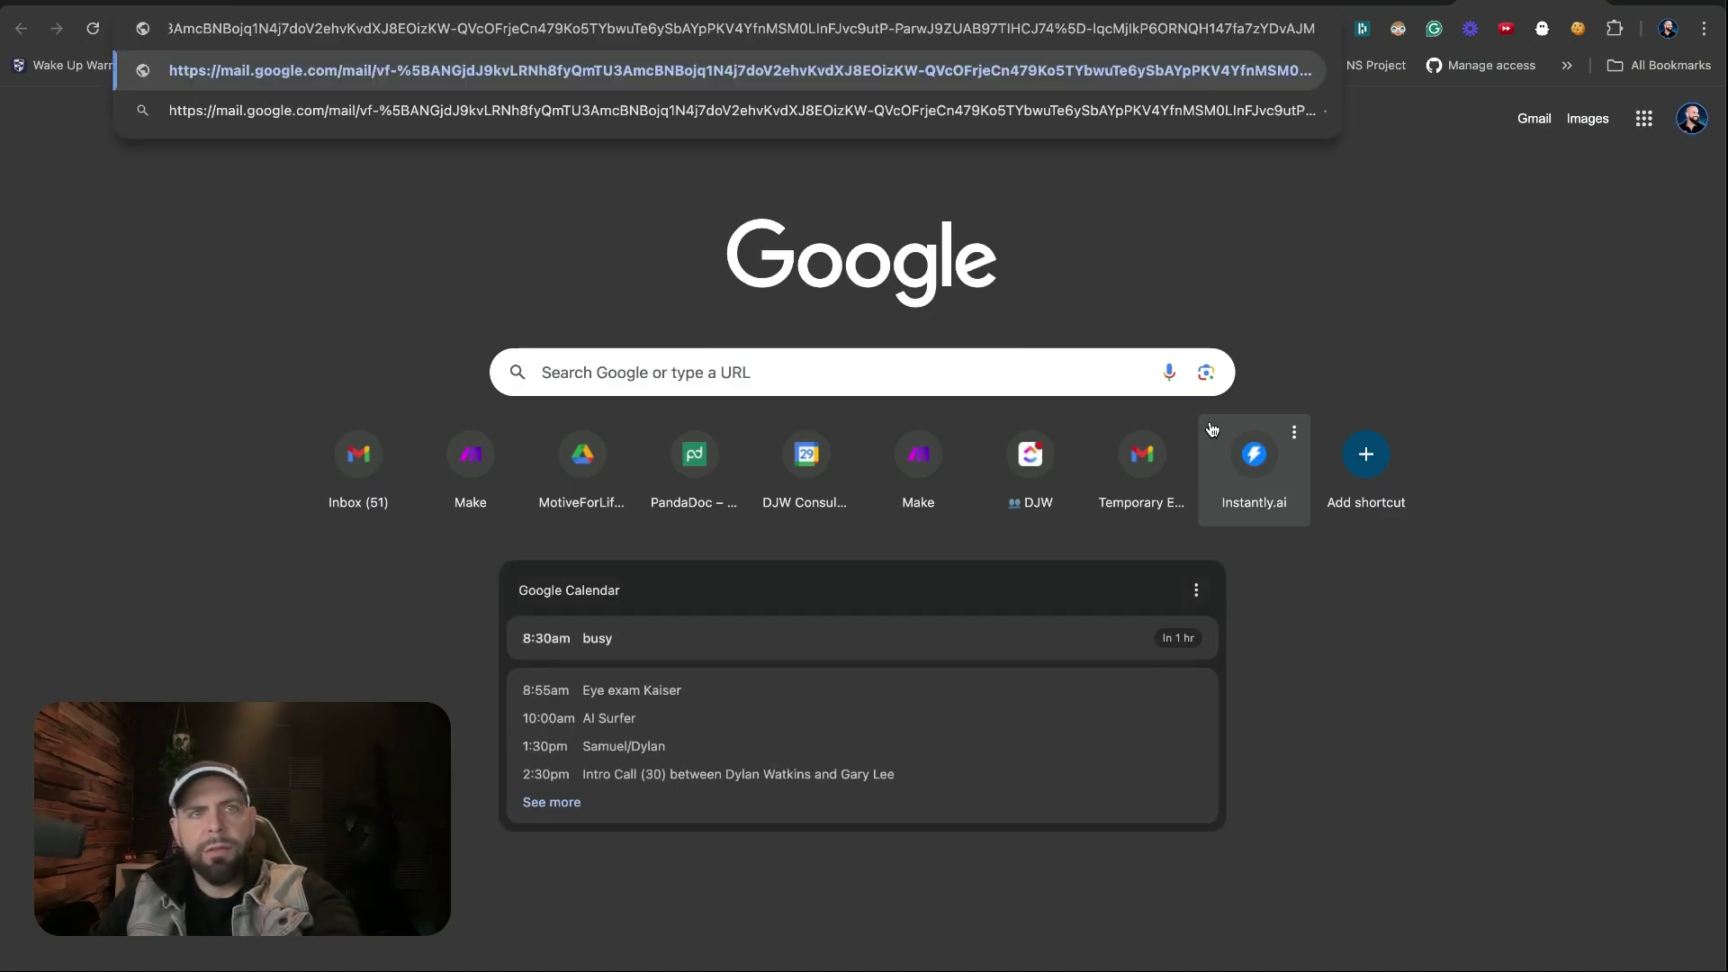
pyautogui.press('Return')
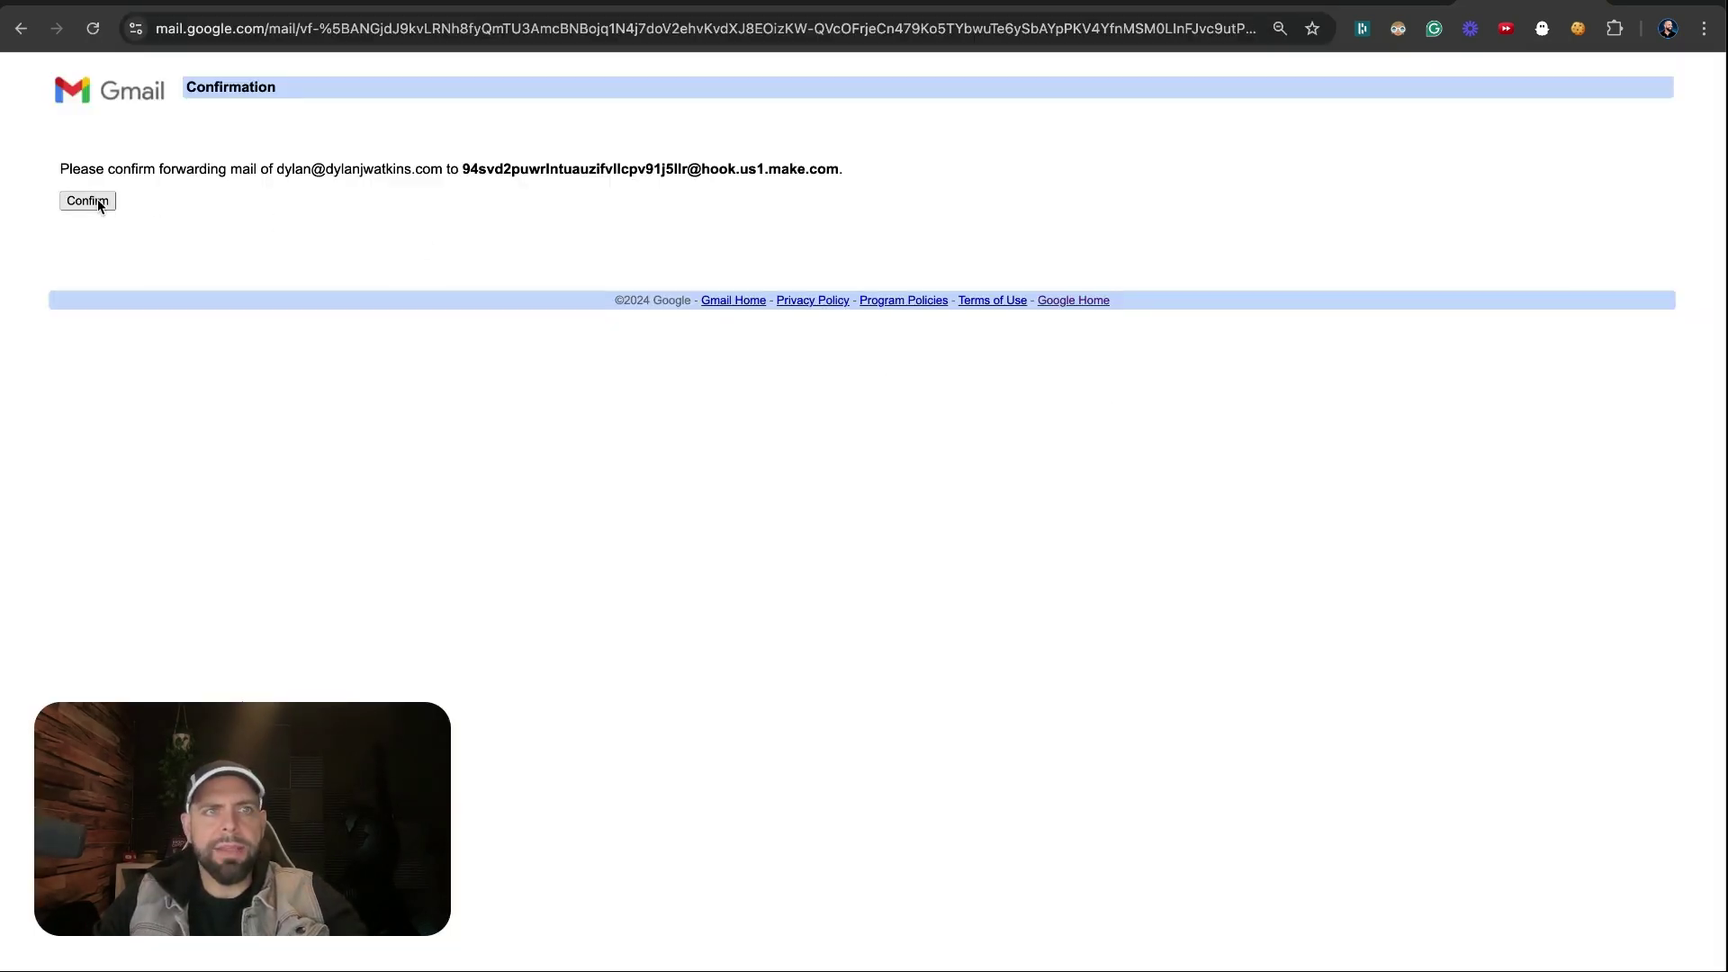
pyautogui.click(87, 201)
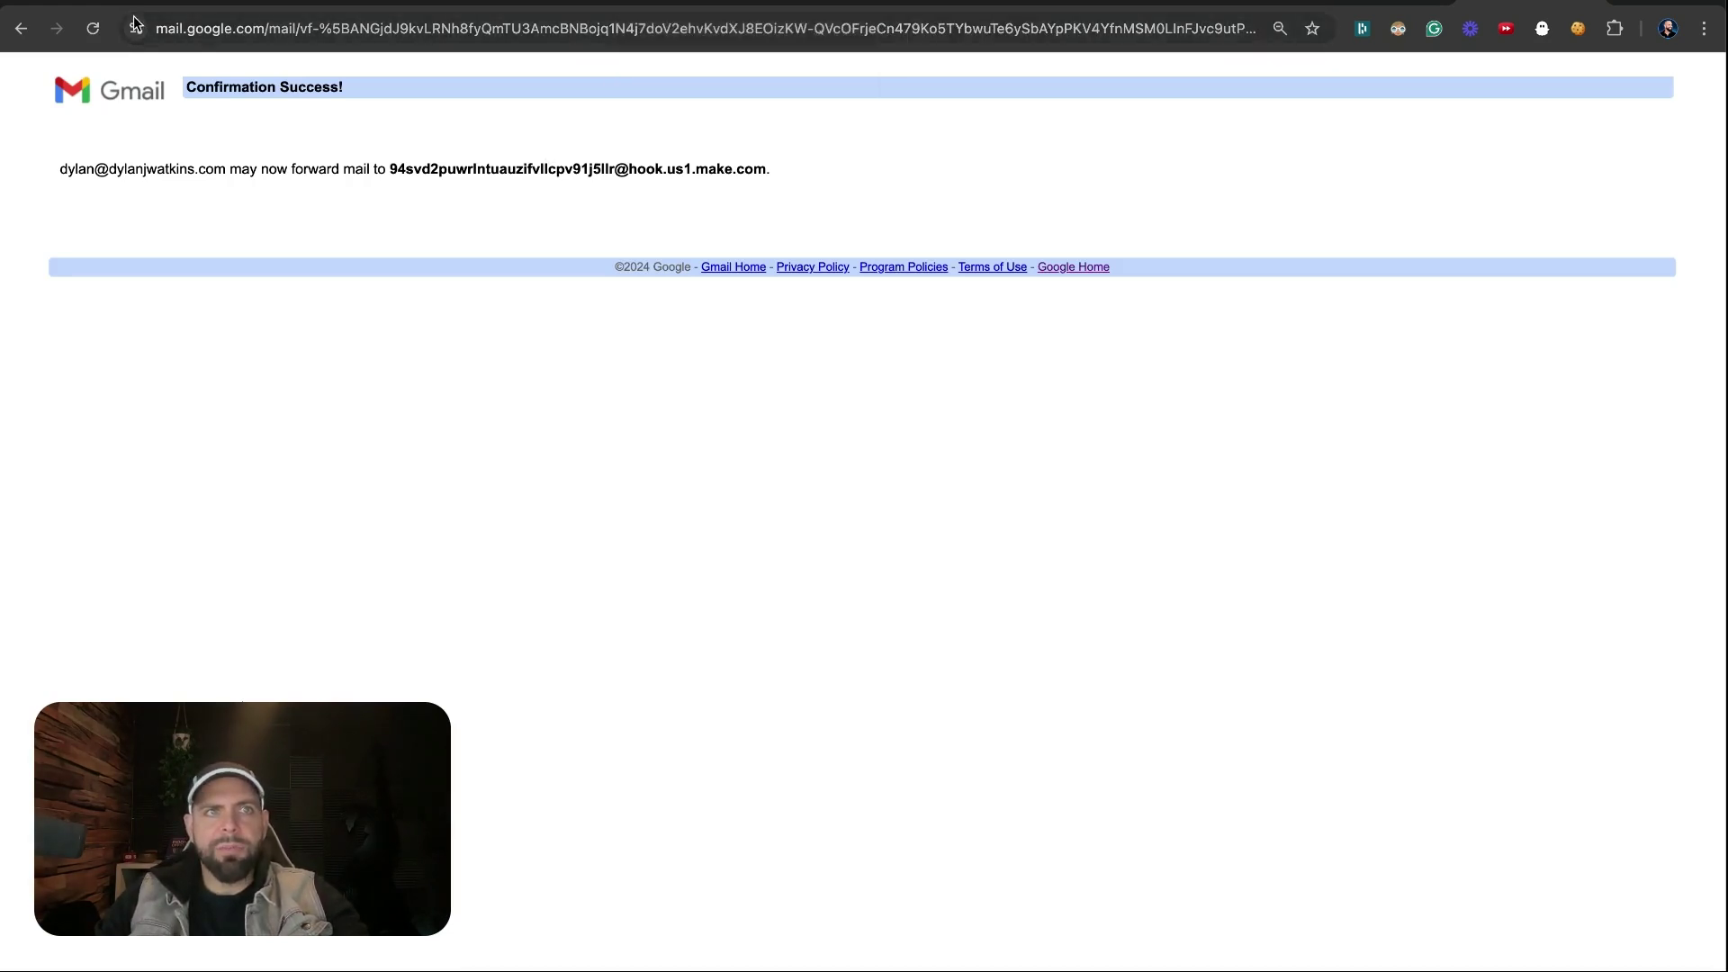
pyautogui.click(166, 4)
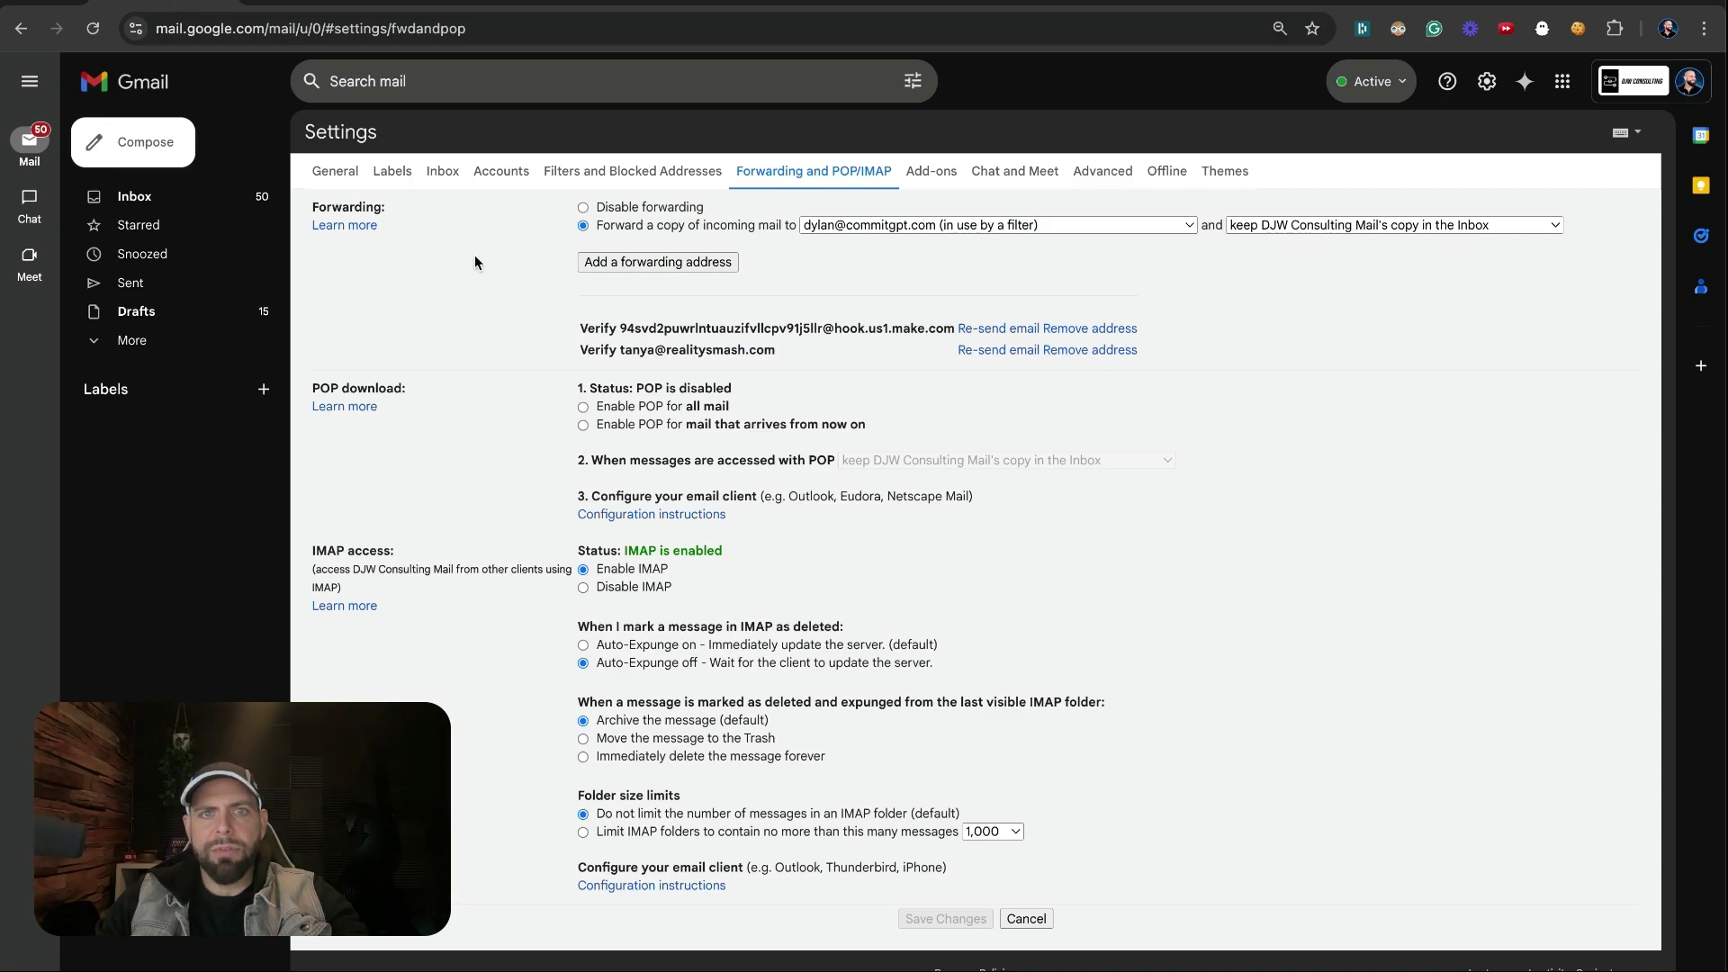
# Go to Gmail's Filters and Blocked Addresses settings page
pyautogui.moveTo(619, 329); pyautogui.dragTo(837, 324)
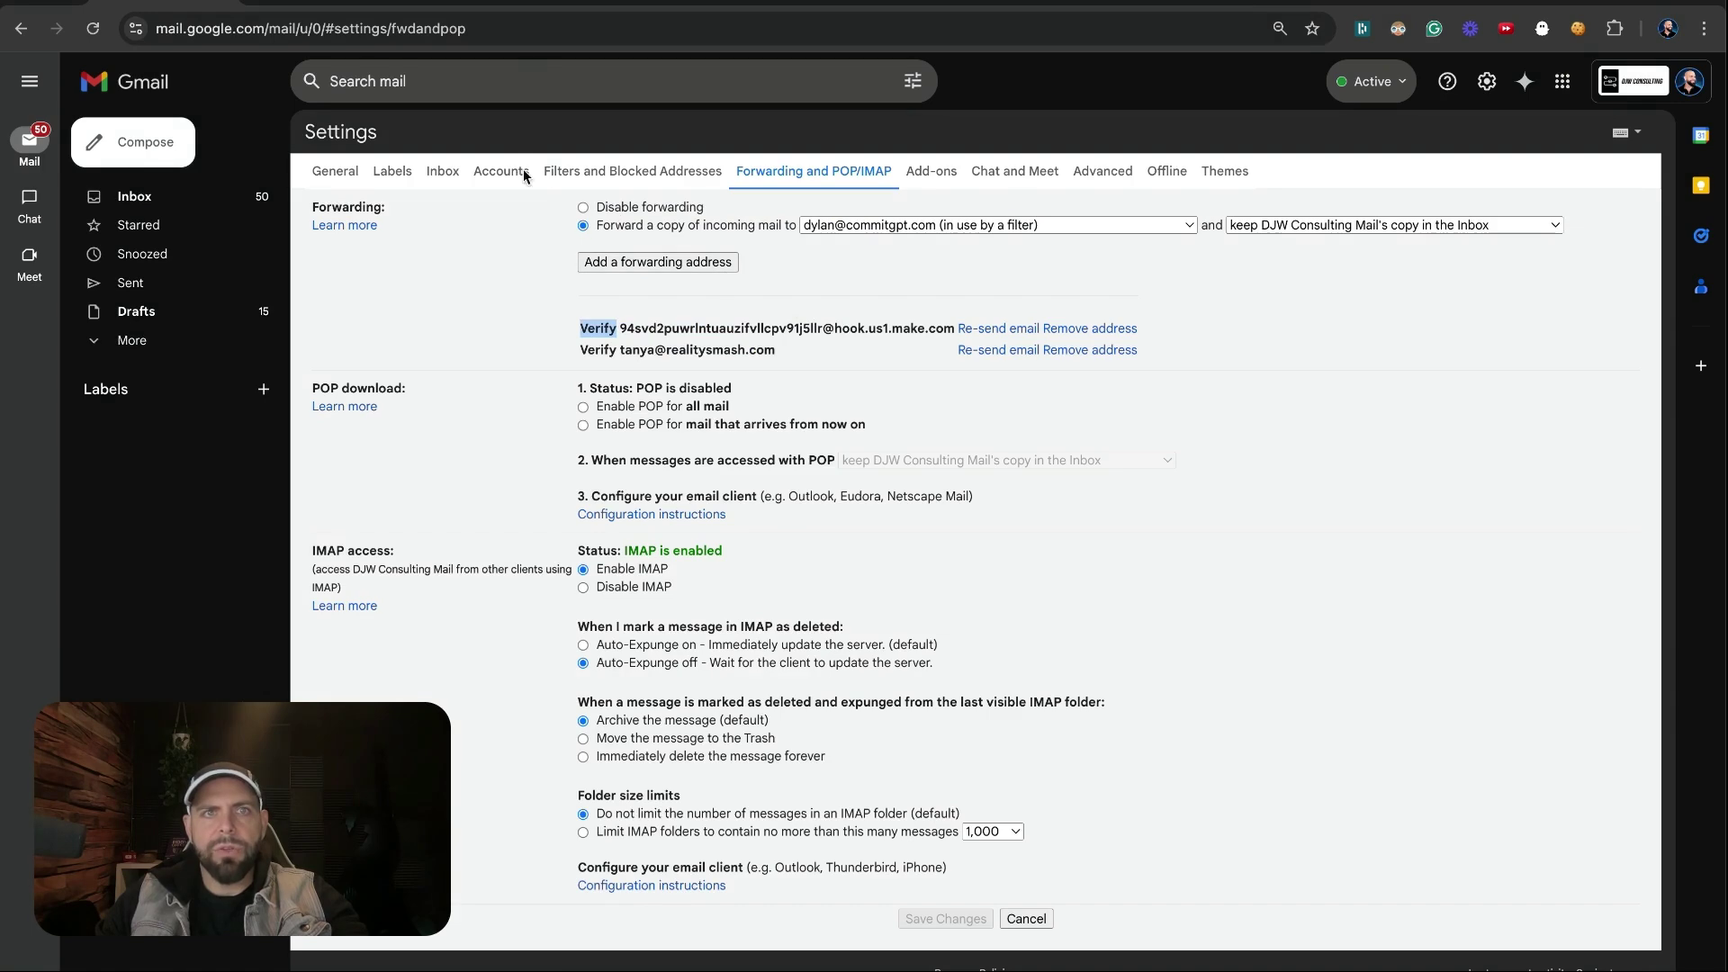
pyautogui.click(581, 180)
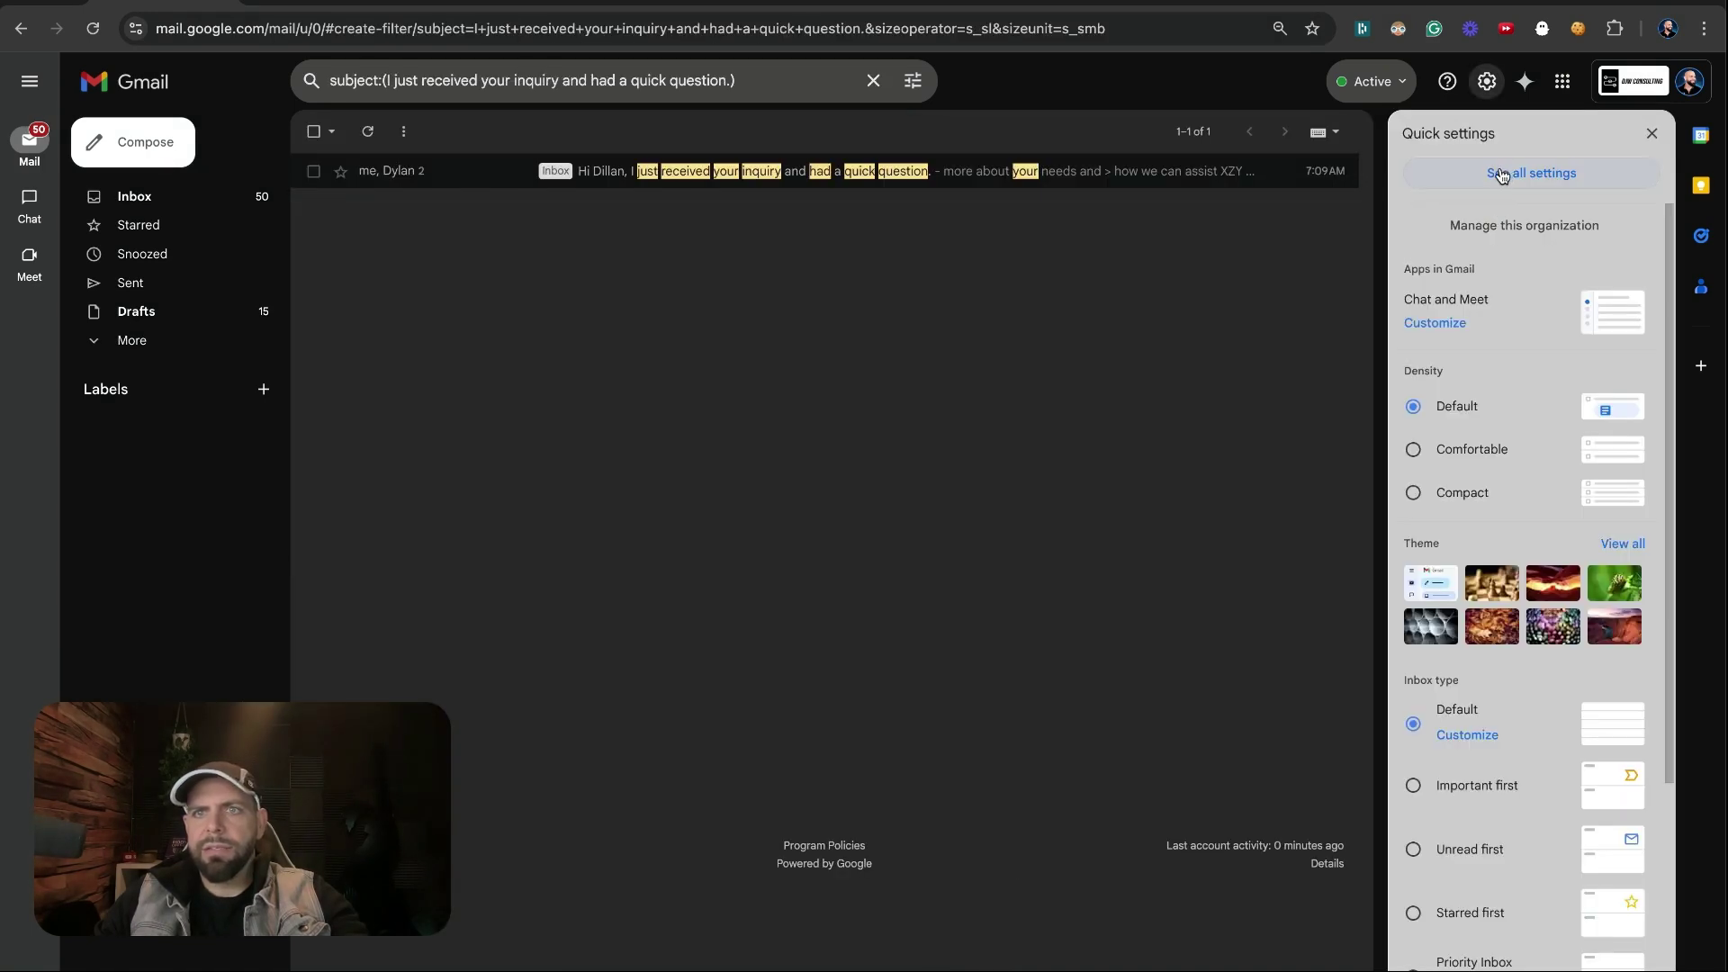
pyautogui.click(1501, 175)
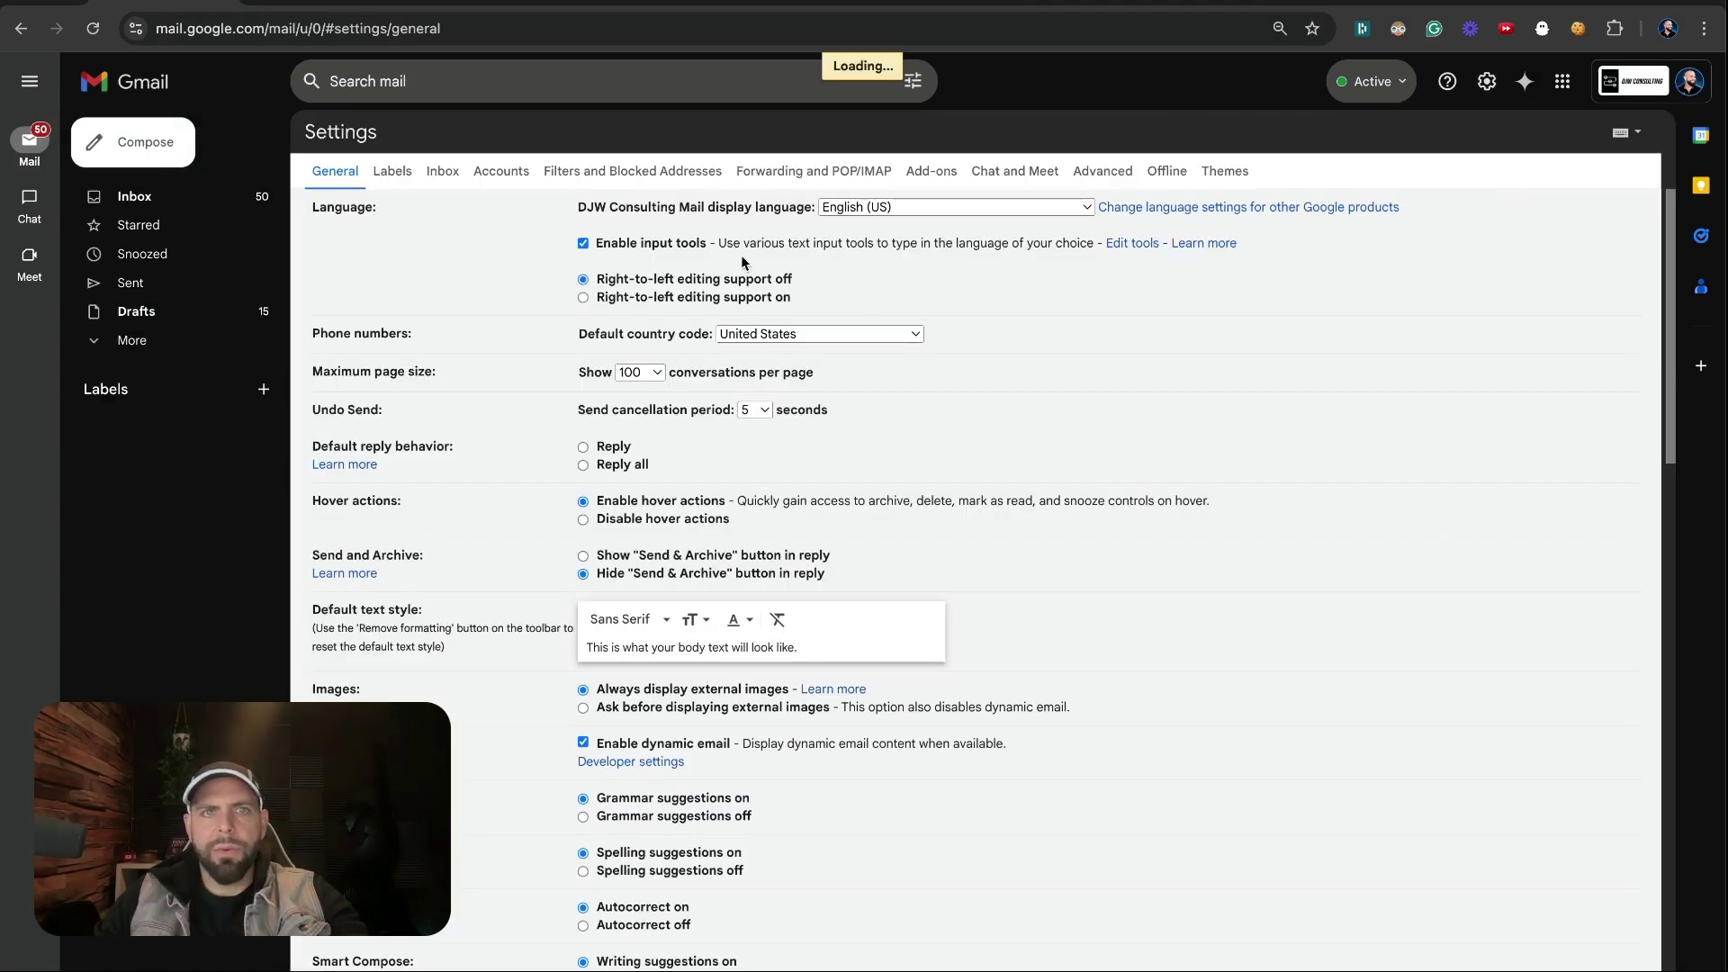
pyautogui.click(618, 178)
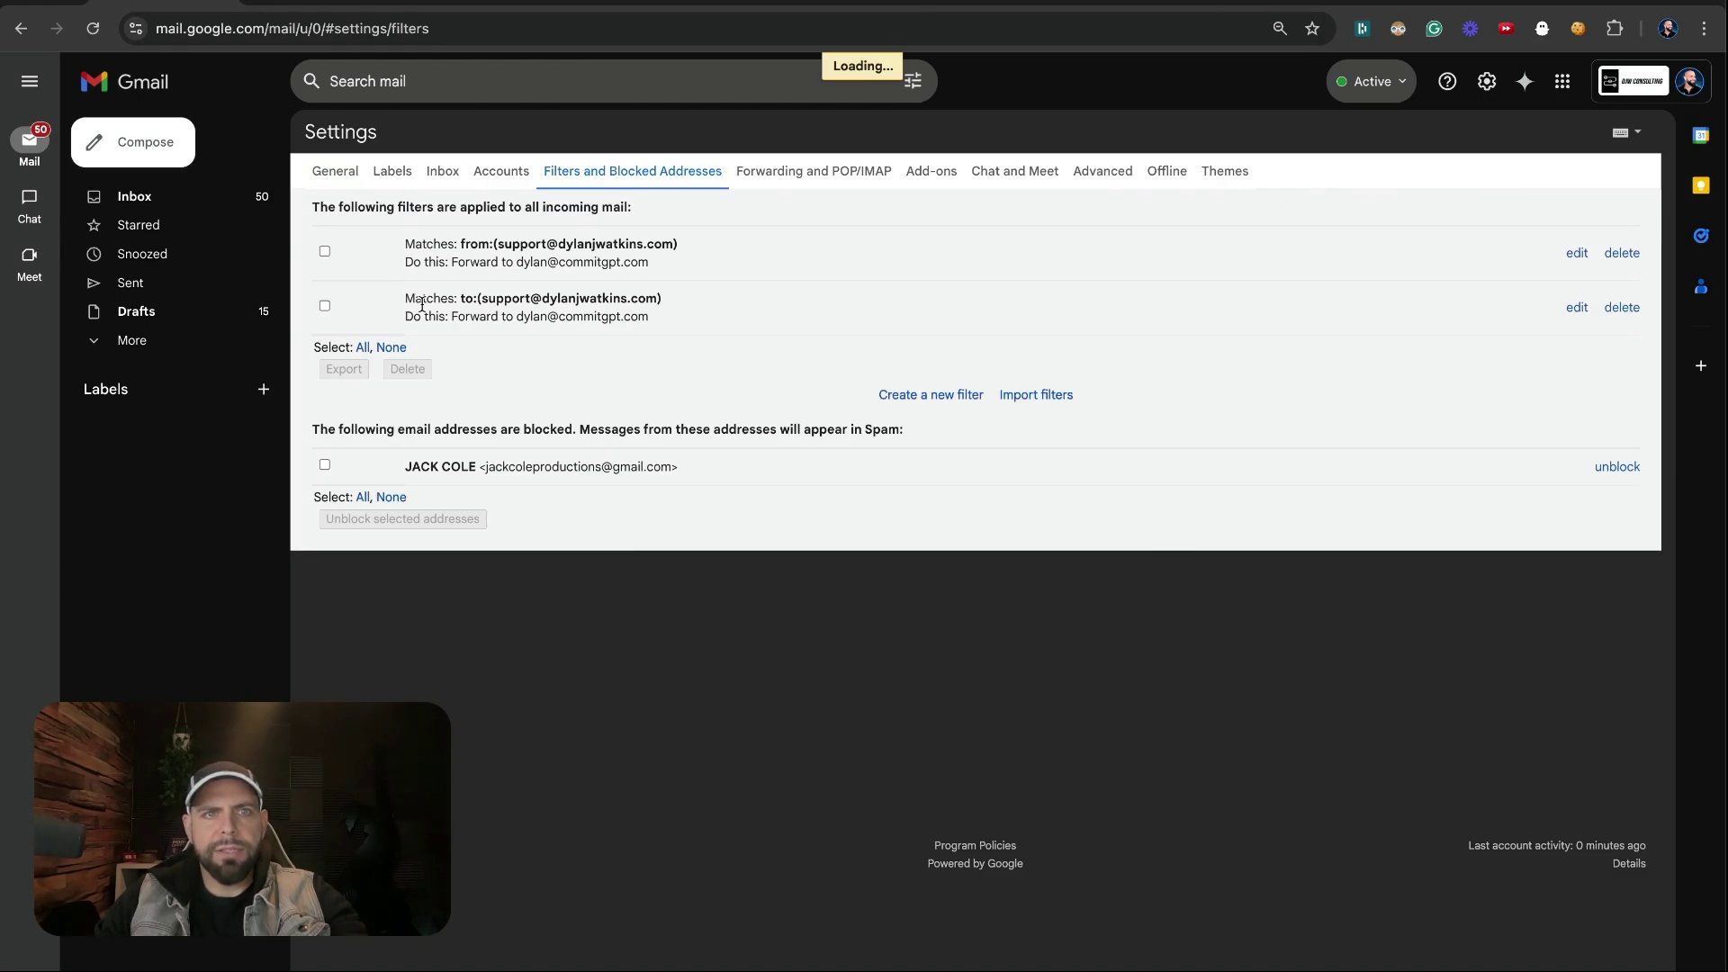
# Start a new filter matching the subject 'I just received your inquiry and had a quick question.'
pyautogui.click(887, 395)
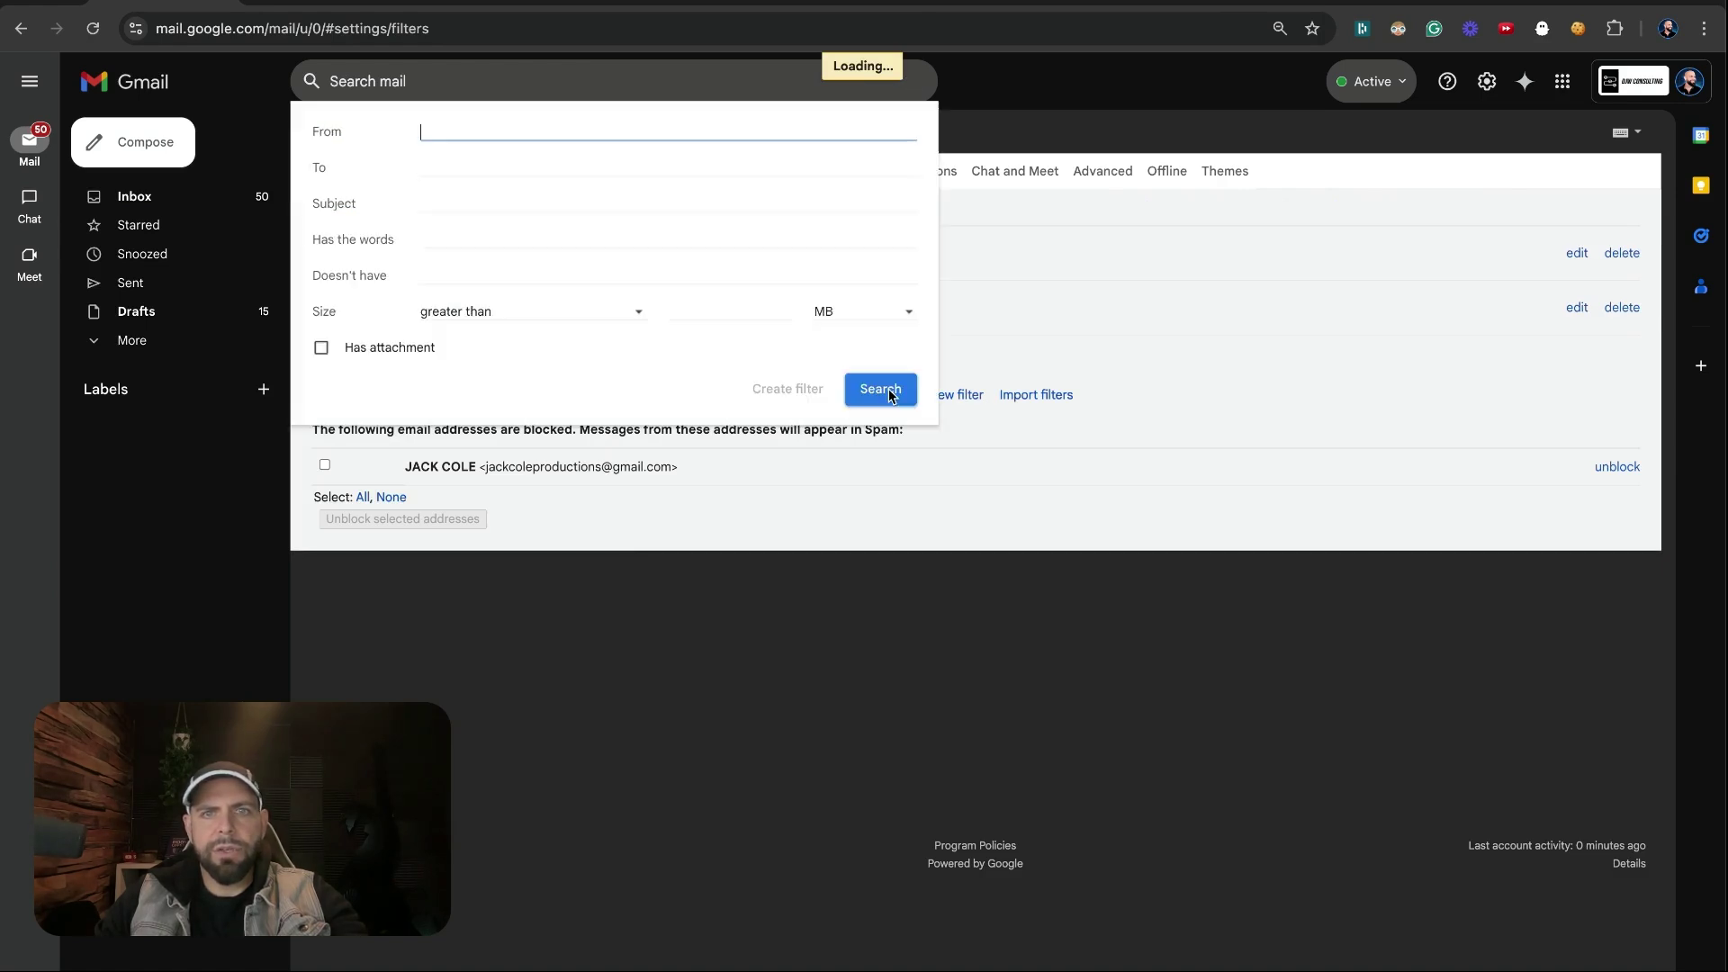
pyautogui.click(603, 205)
pyautogui.press('super+v')
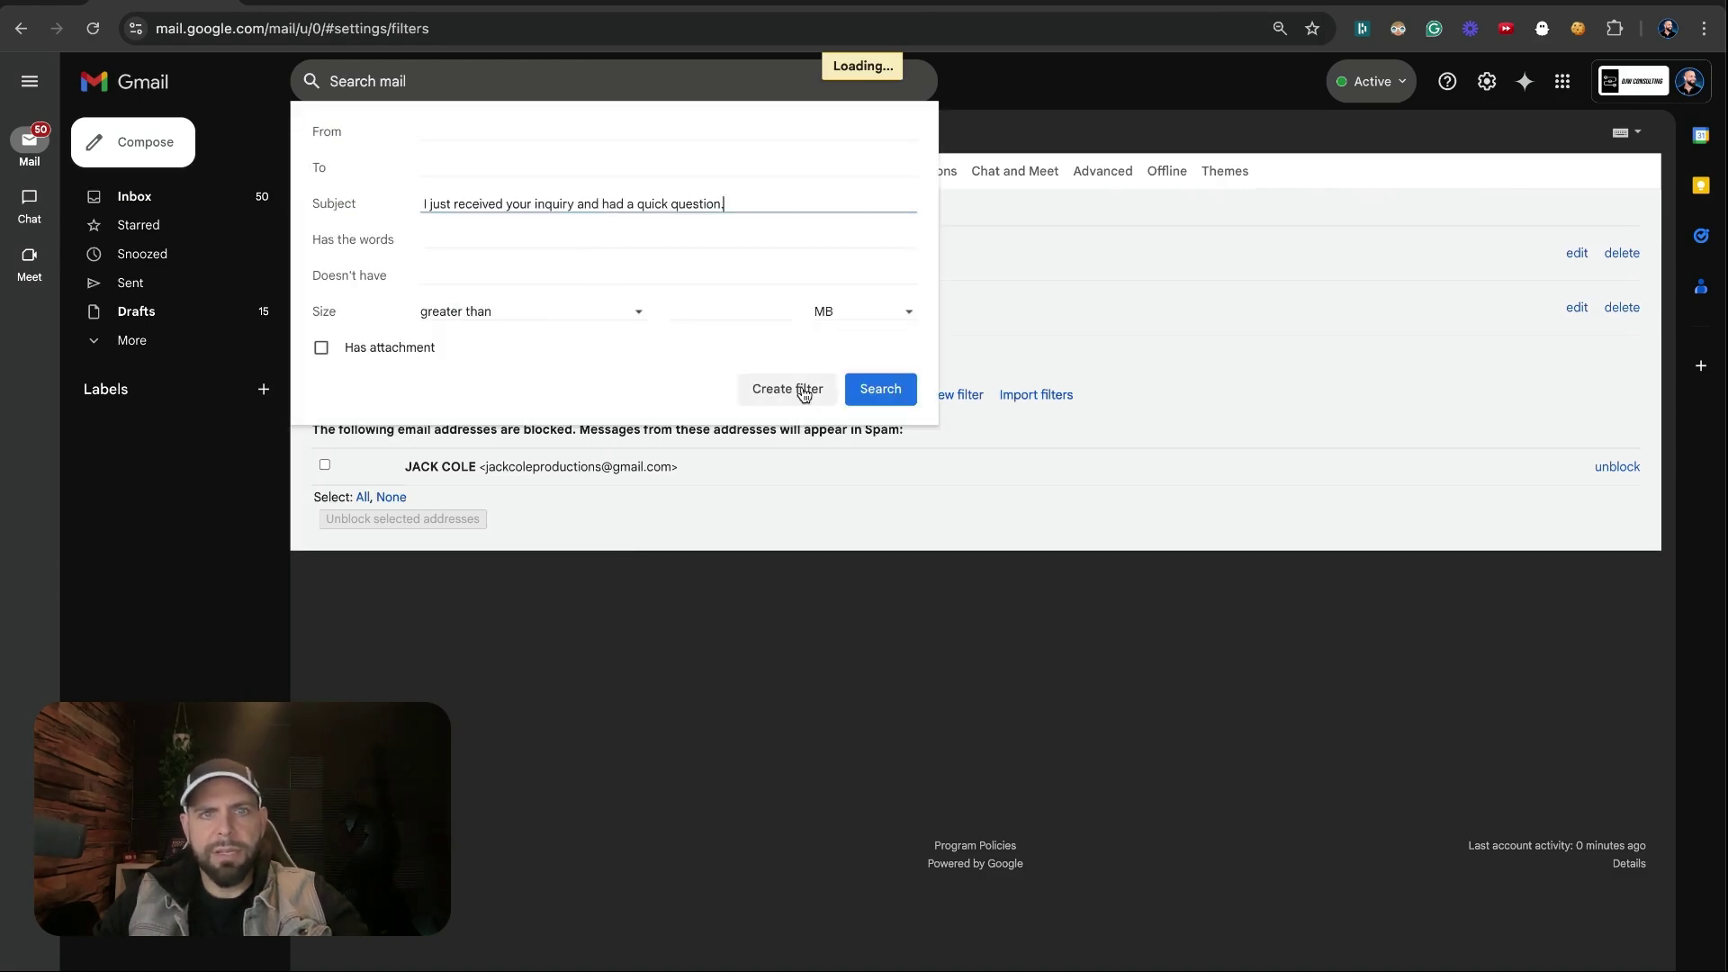
pyautogui.click(789, 389)
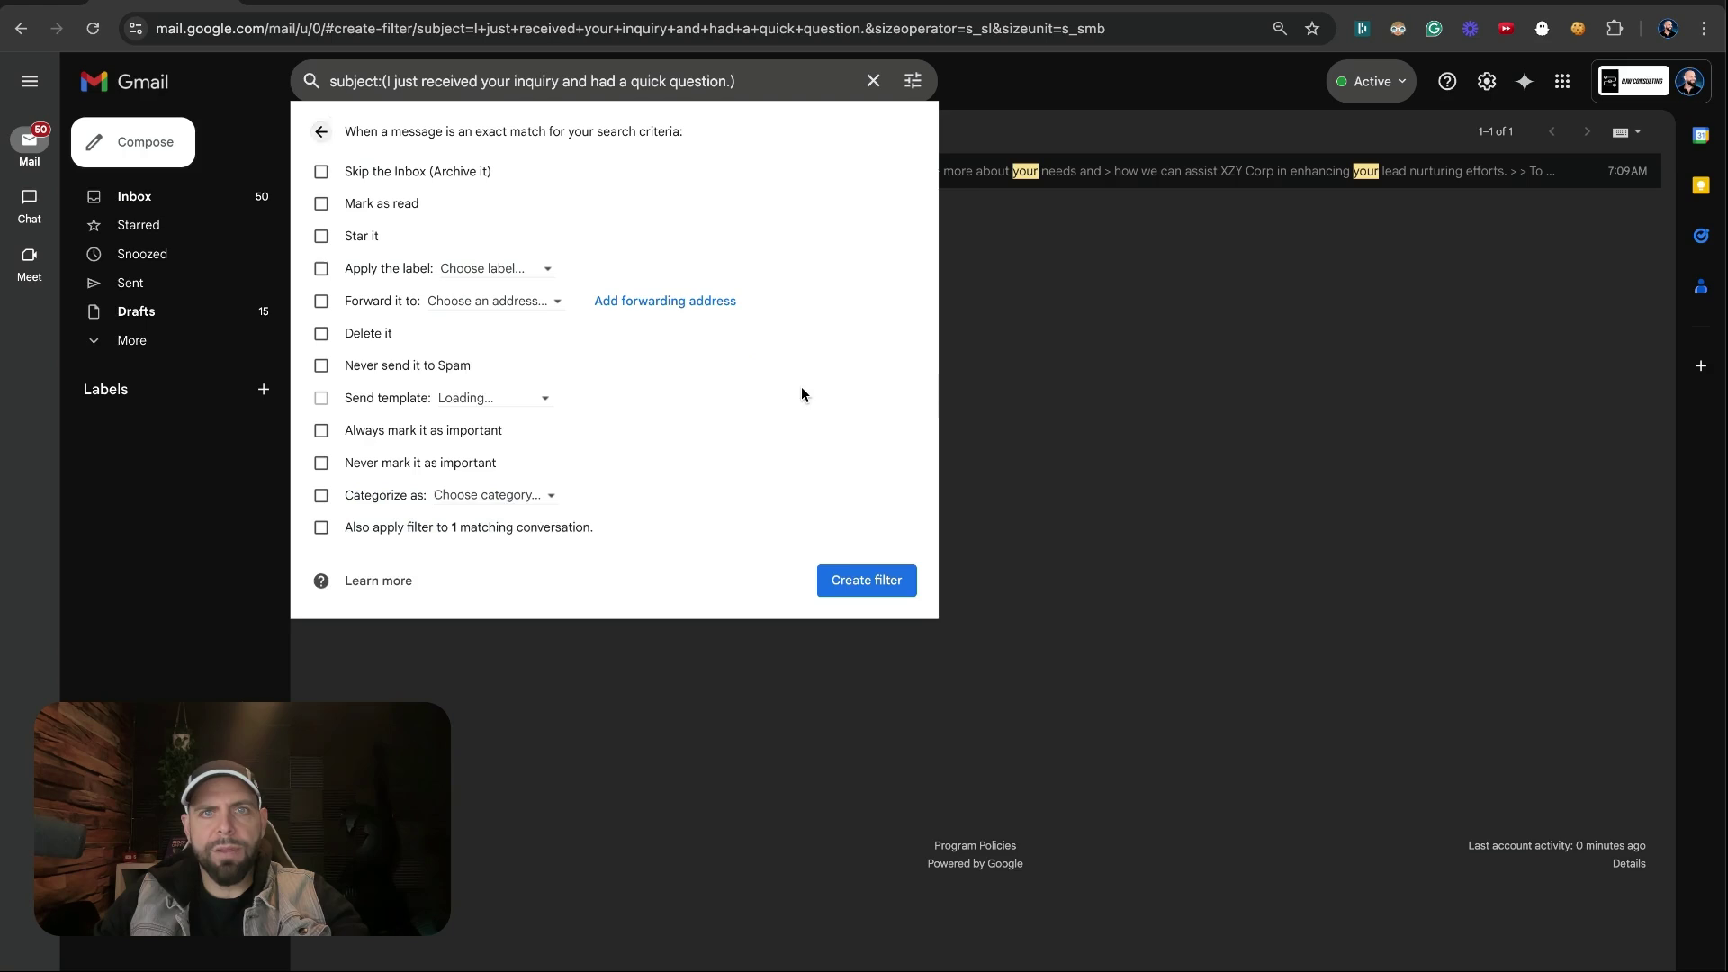
# Make the filter forward matching mail to the make.com mailhook address and create it
pyautogui.click(322, 303)
pyautogui.click(450, 305)
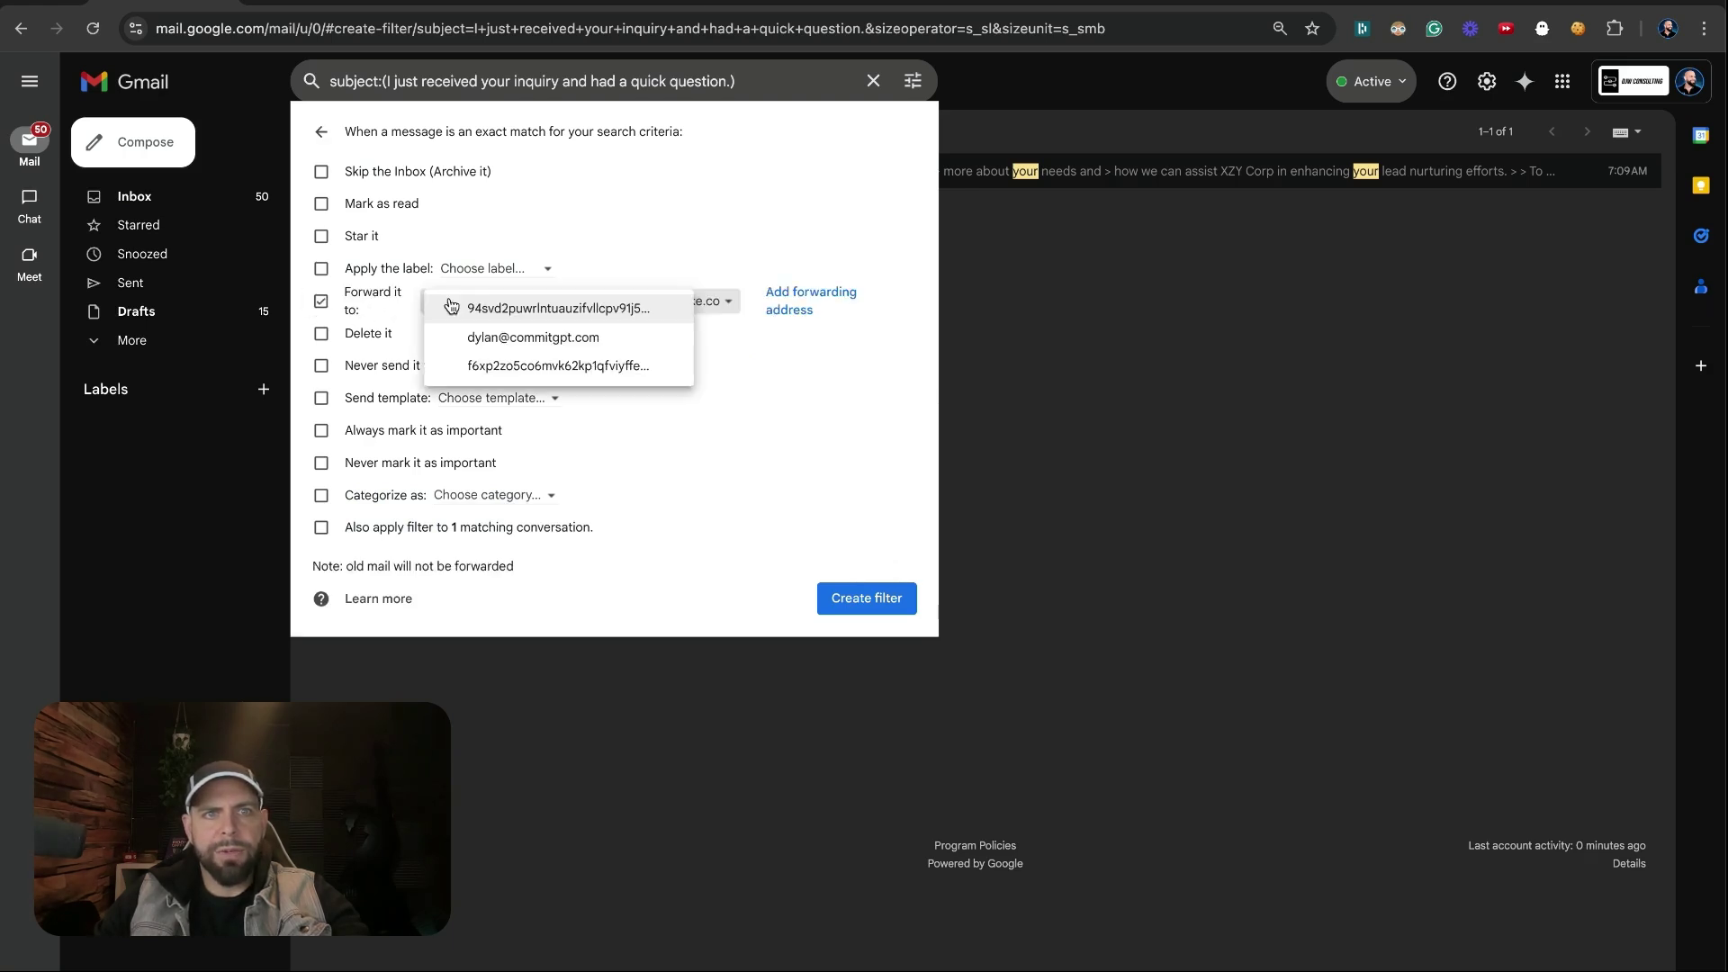
pyautogui.click(541, 311)
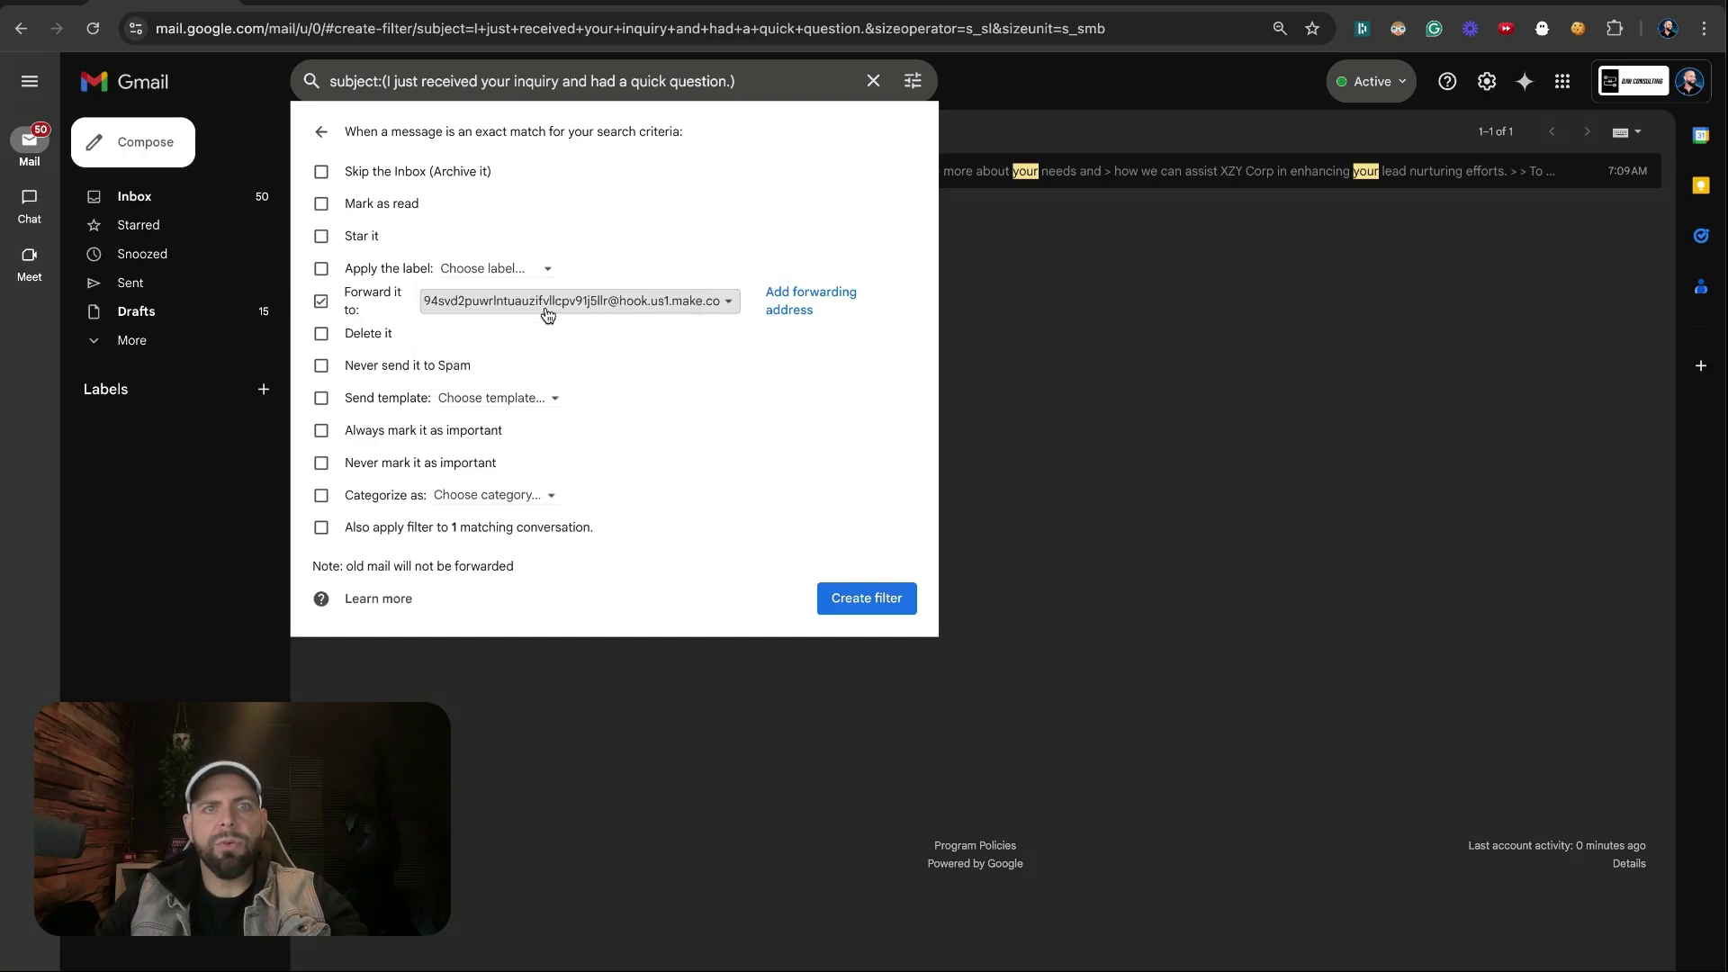
pyautogui.click(857, 609)
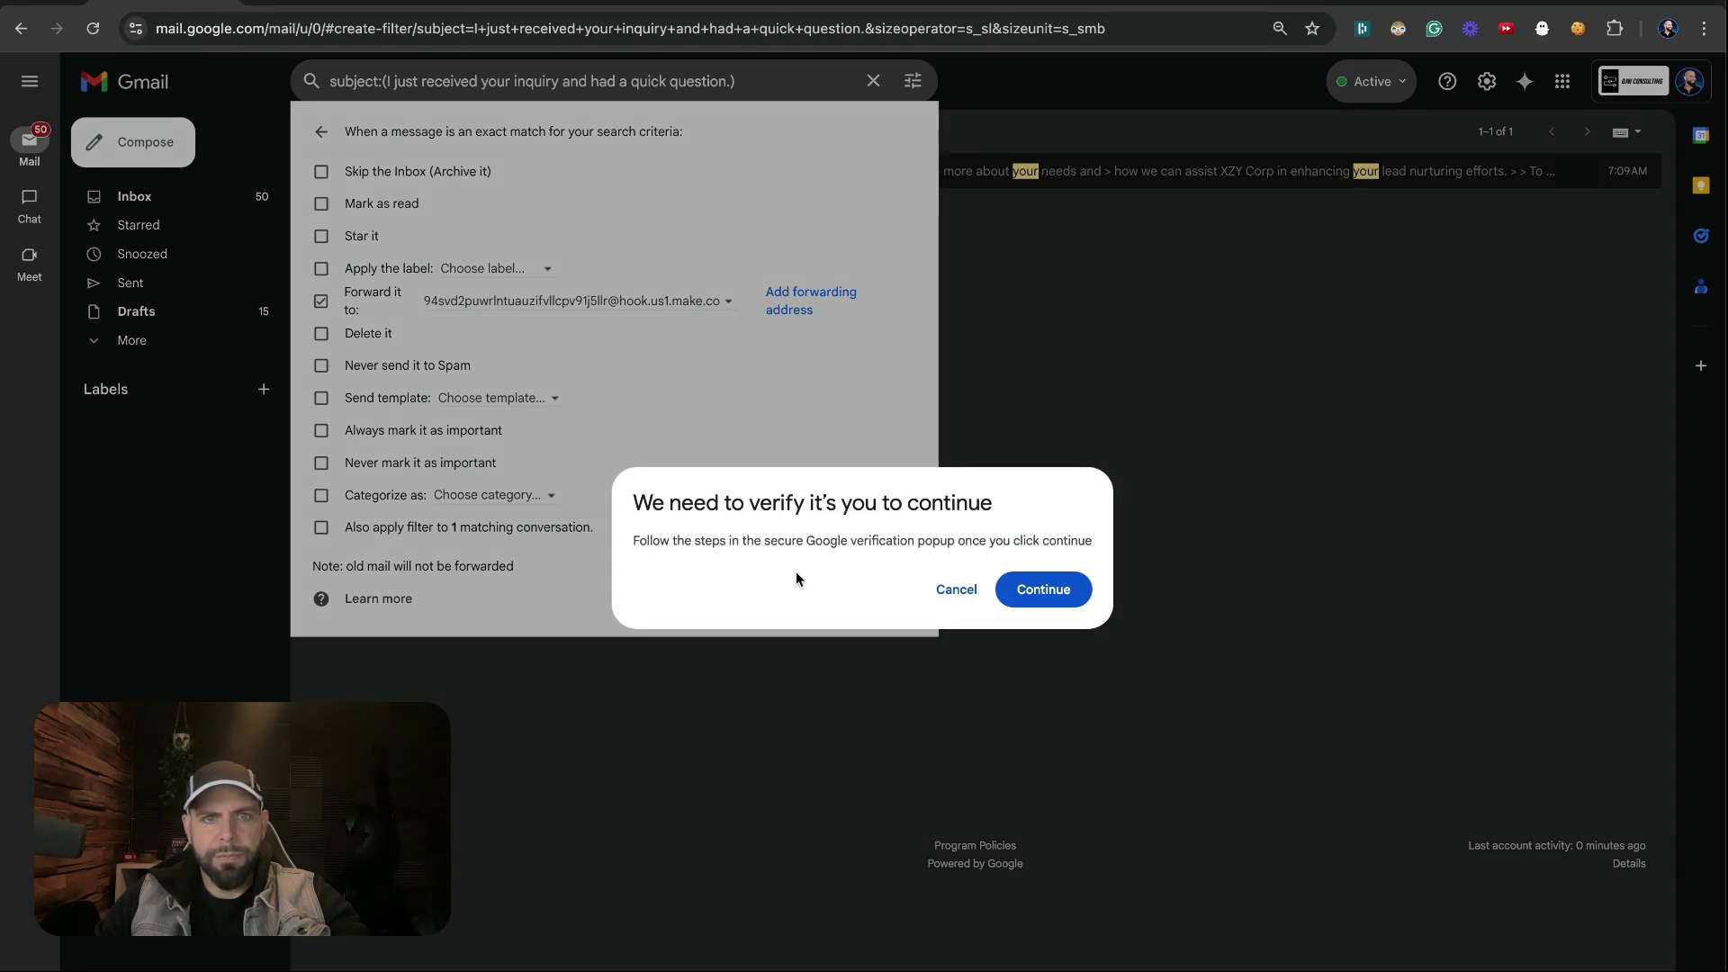
pyautogui.moveTo(786, 545); pyautogui.dragTo(1089, 543)
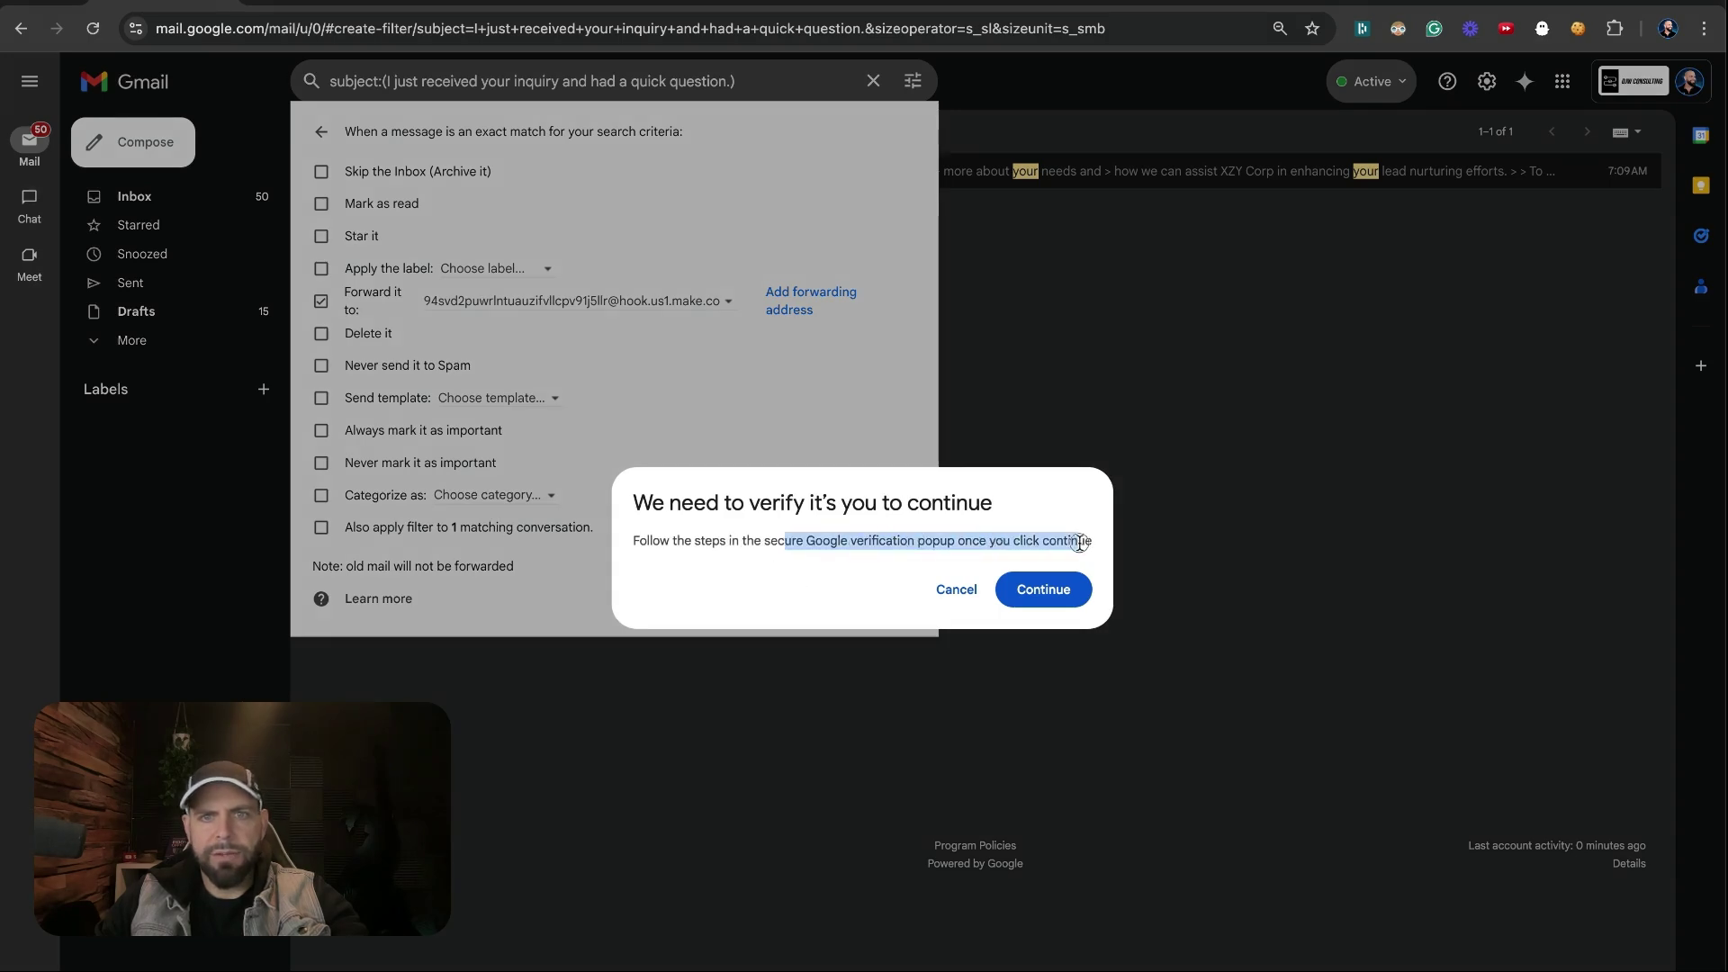
pyautogui.click(1053, 588)
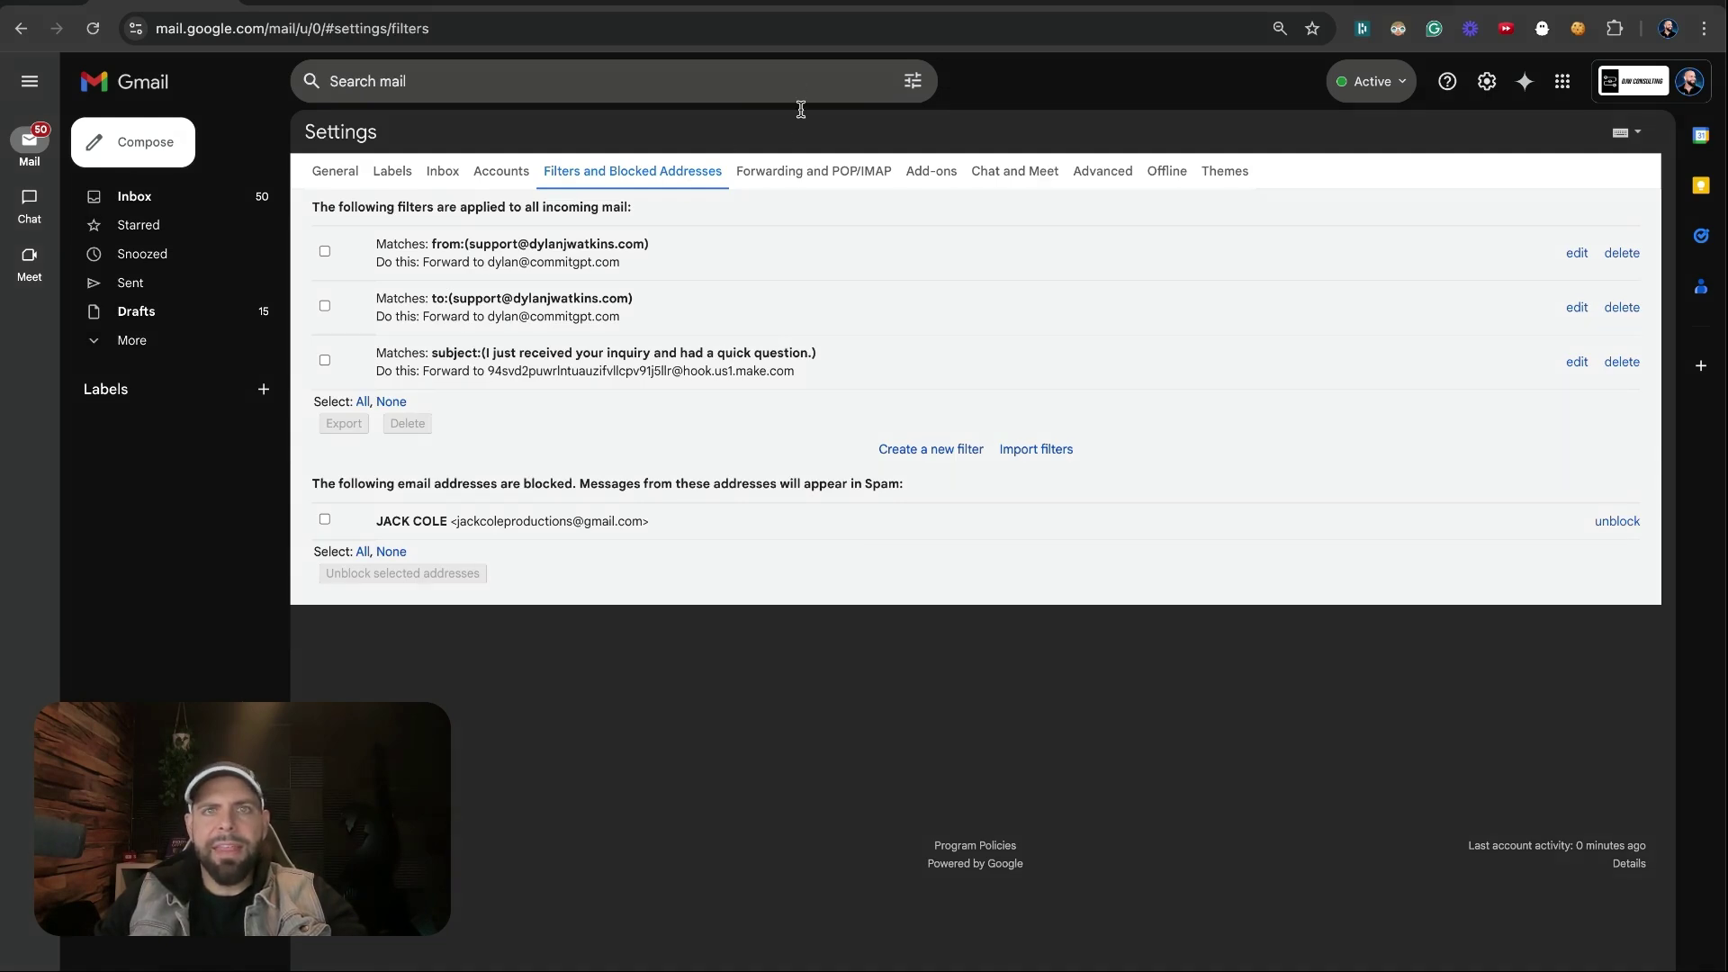
# Archive the test inquiry email from the inbox, then run the Make scenario once
pyautogui.click(206, 197)
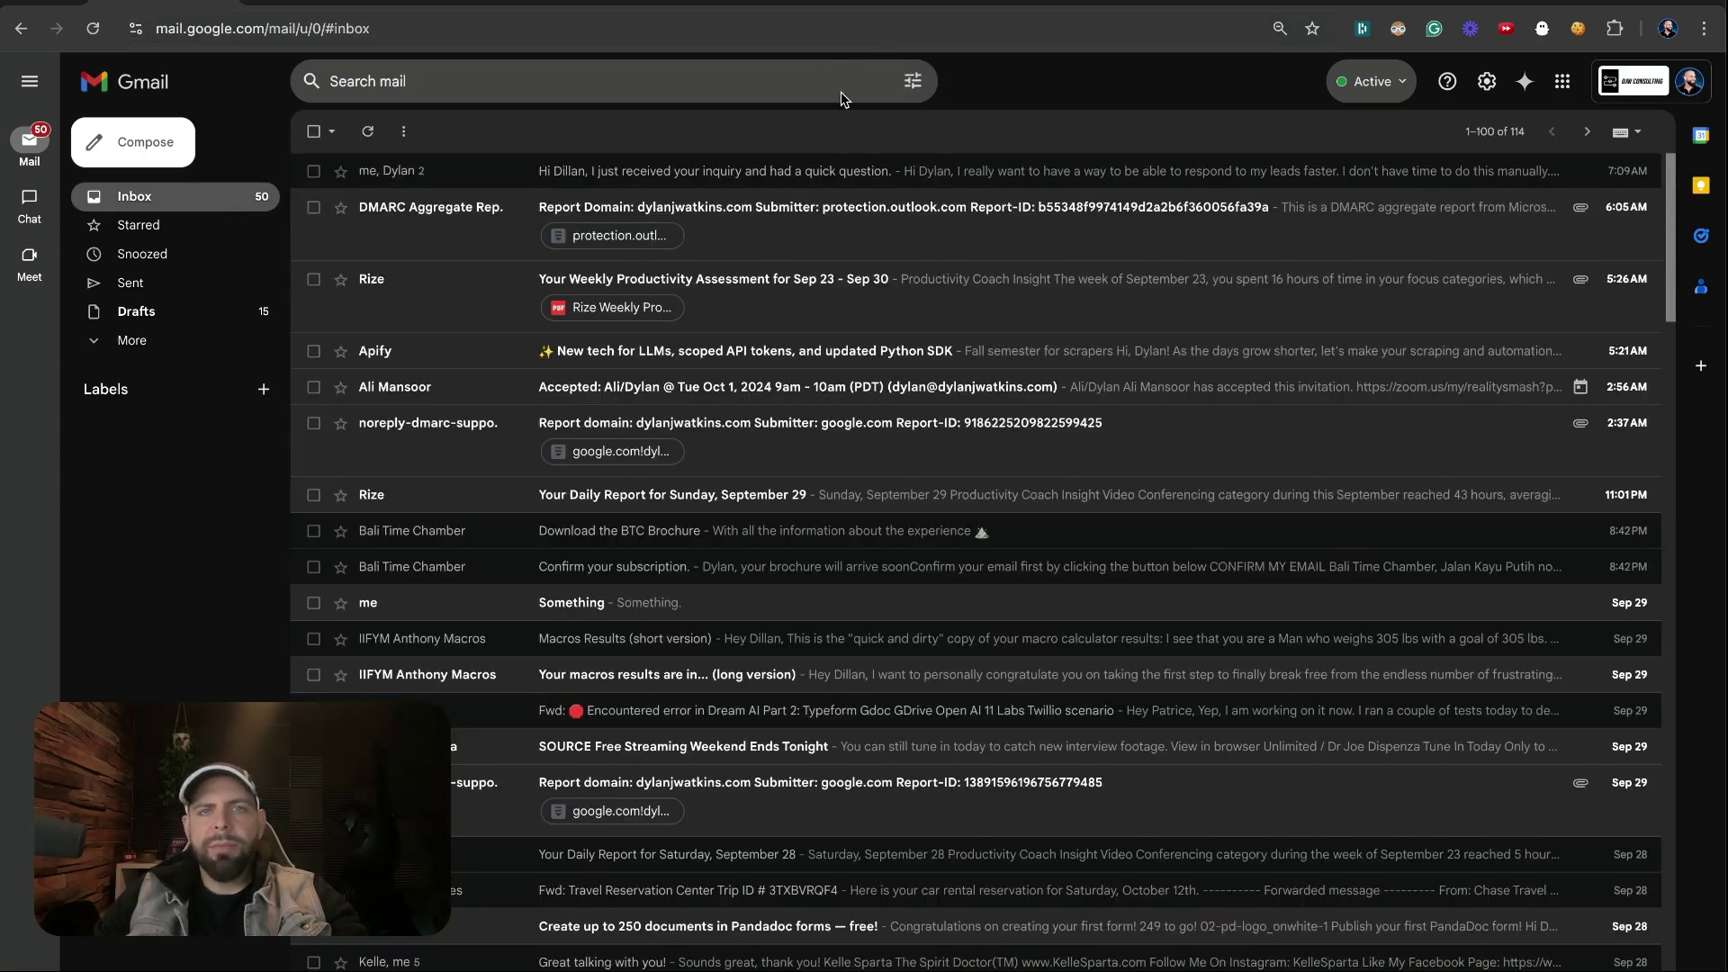
pyautogui.click(314, 171)
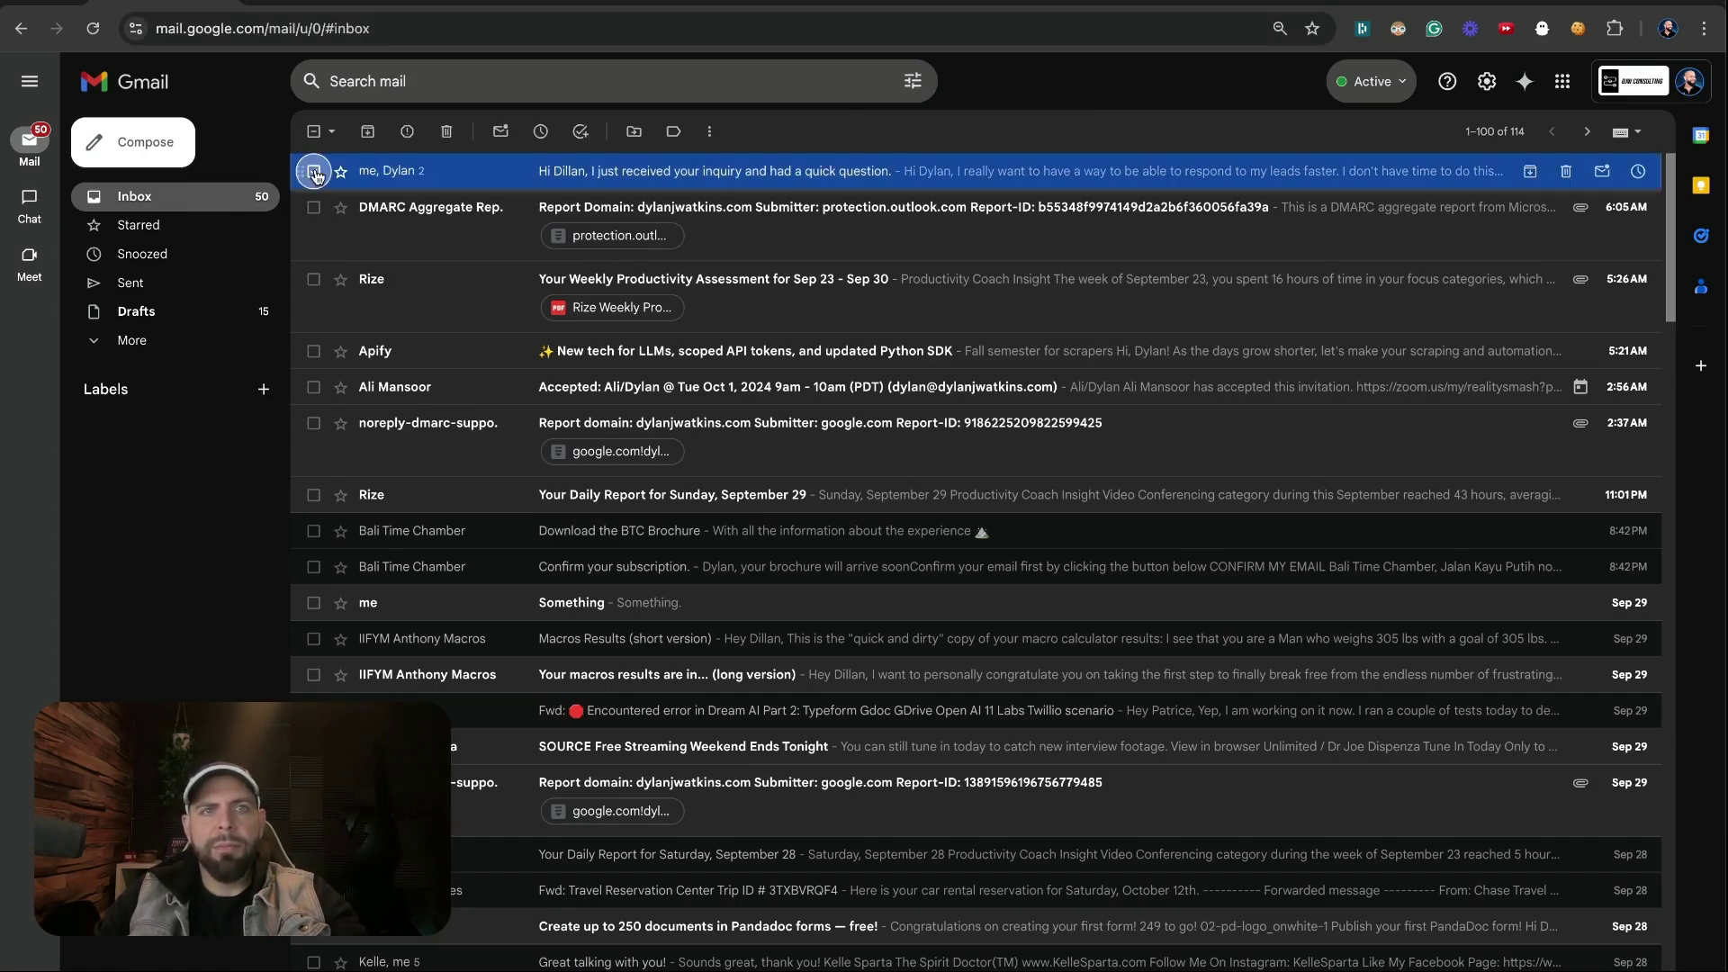
pyautogui.click(365, 137)
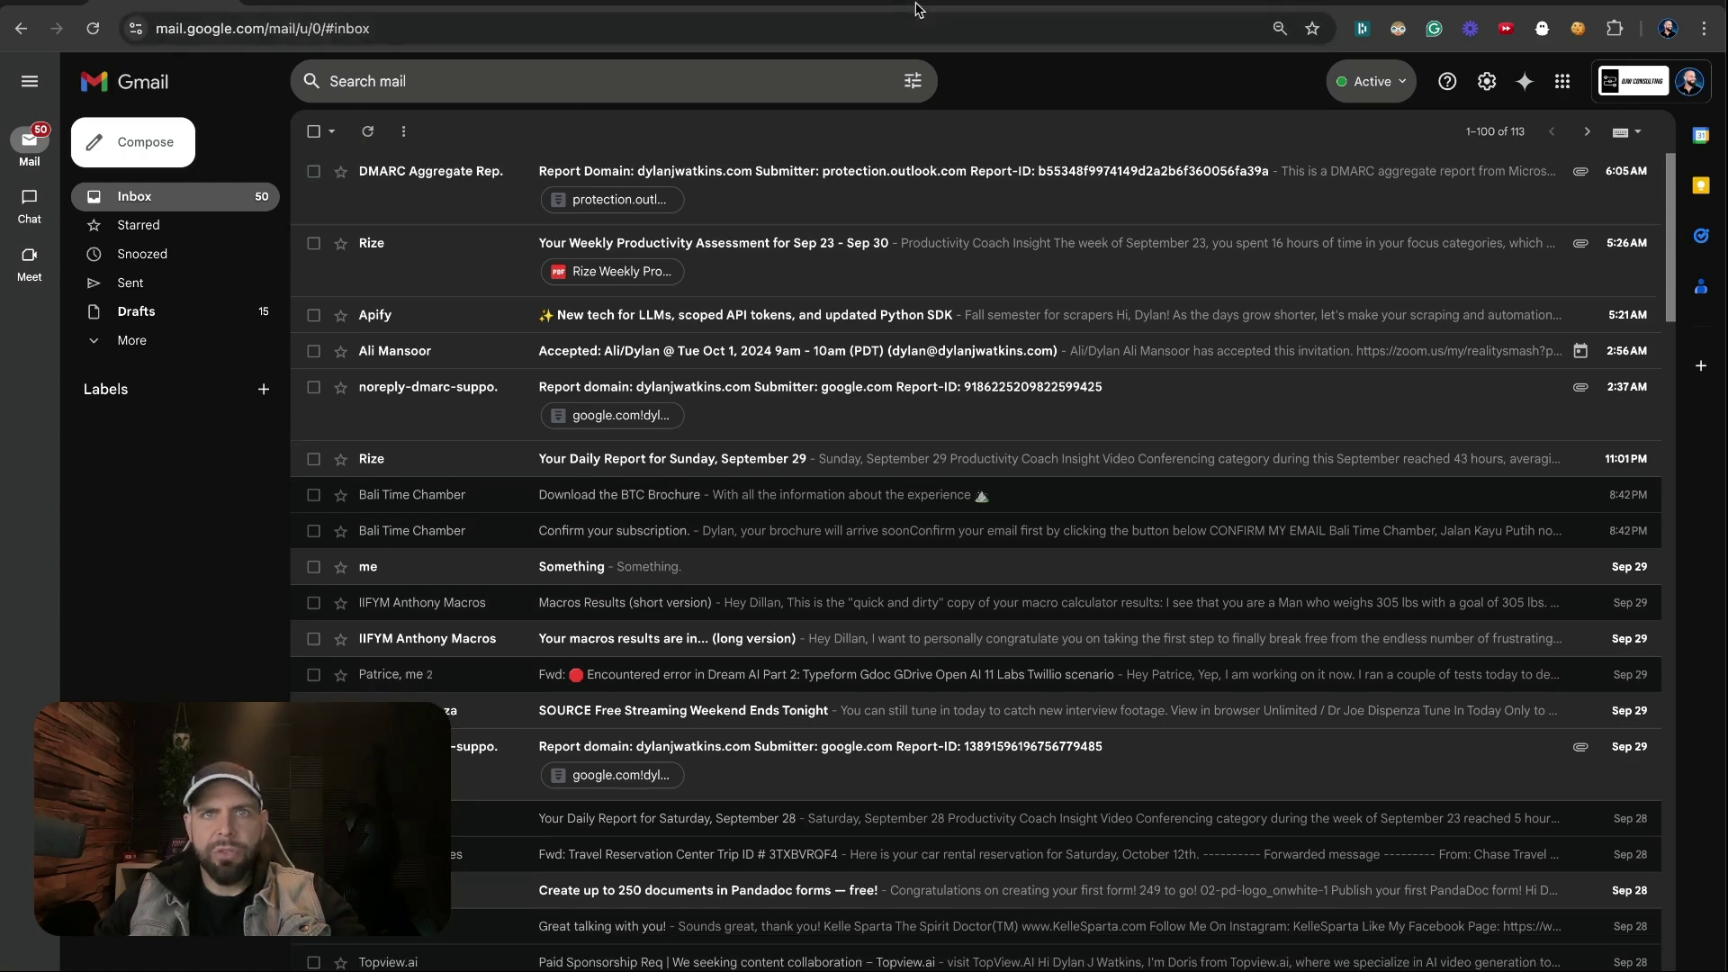
pyautogui.click(916, 7)
pyautogui.click(103, 954)
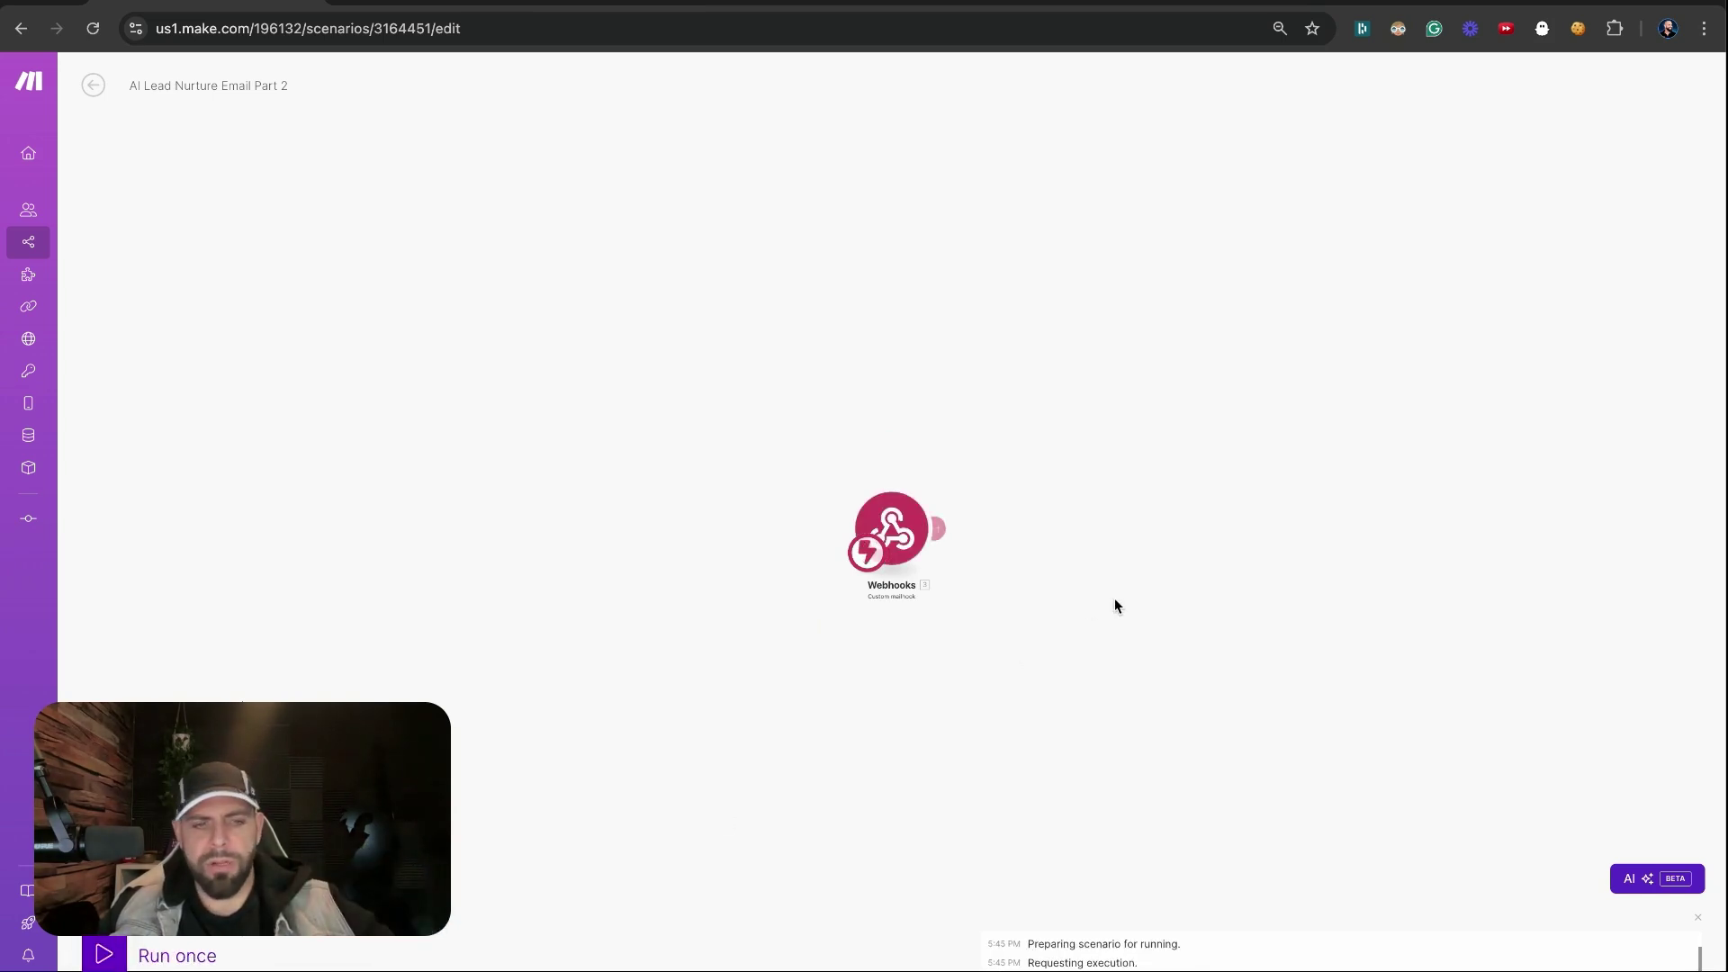
# Add a Google Sheets module after the Webhooks trigger and filter its module list by 'searc'
pyautogui.click(1002, 617)
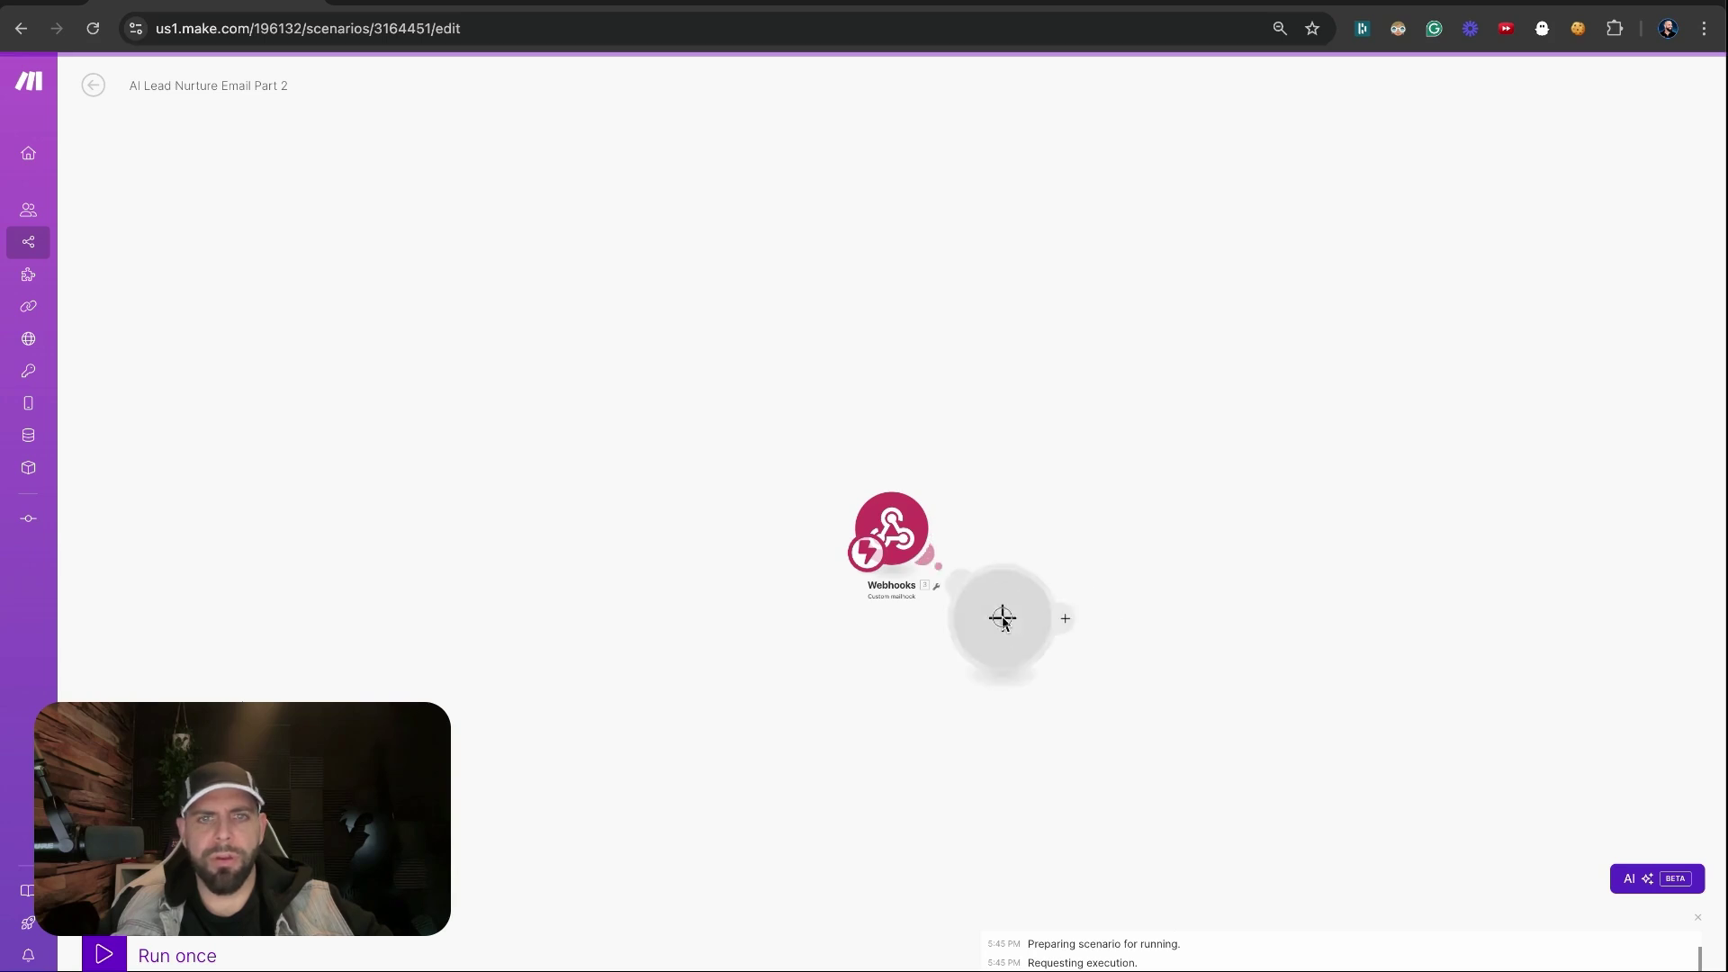
pyautogui.click(822, 679)
pyautogui.scroll(3, 933, 590)
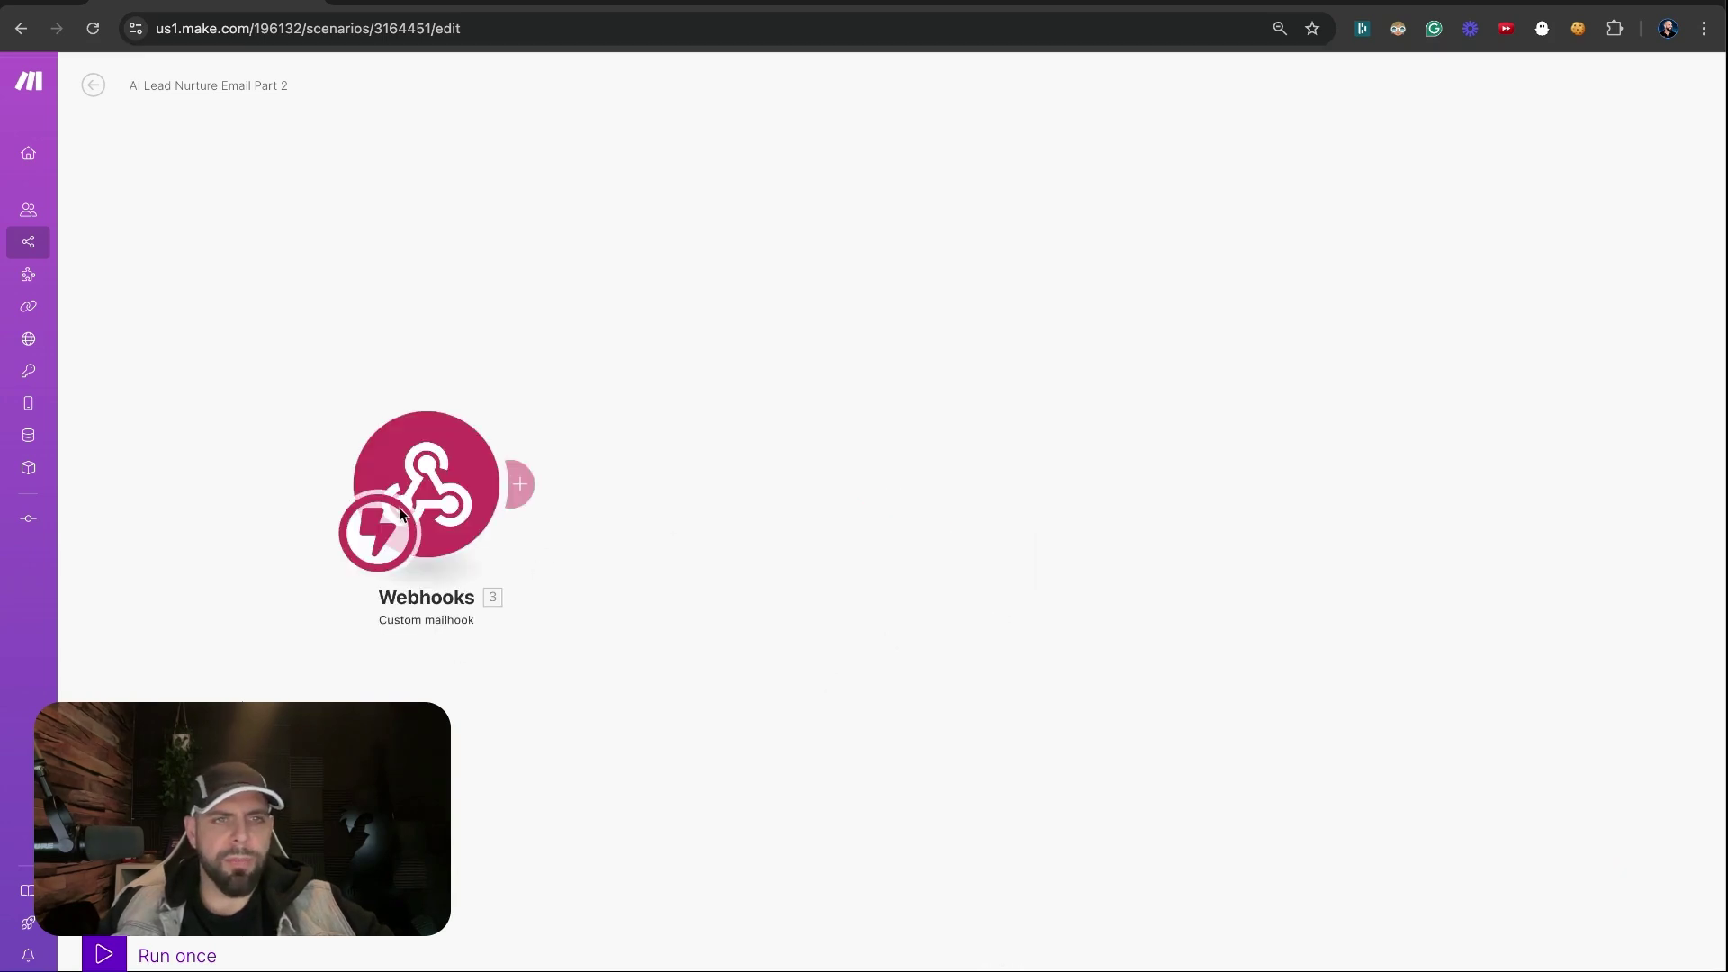
pyautogui.click(690, 505)
pyautogui.click(853, 467)
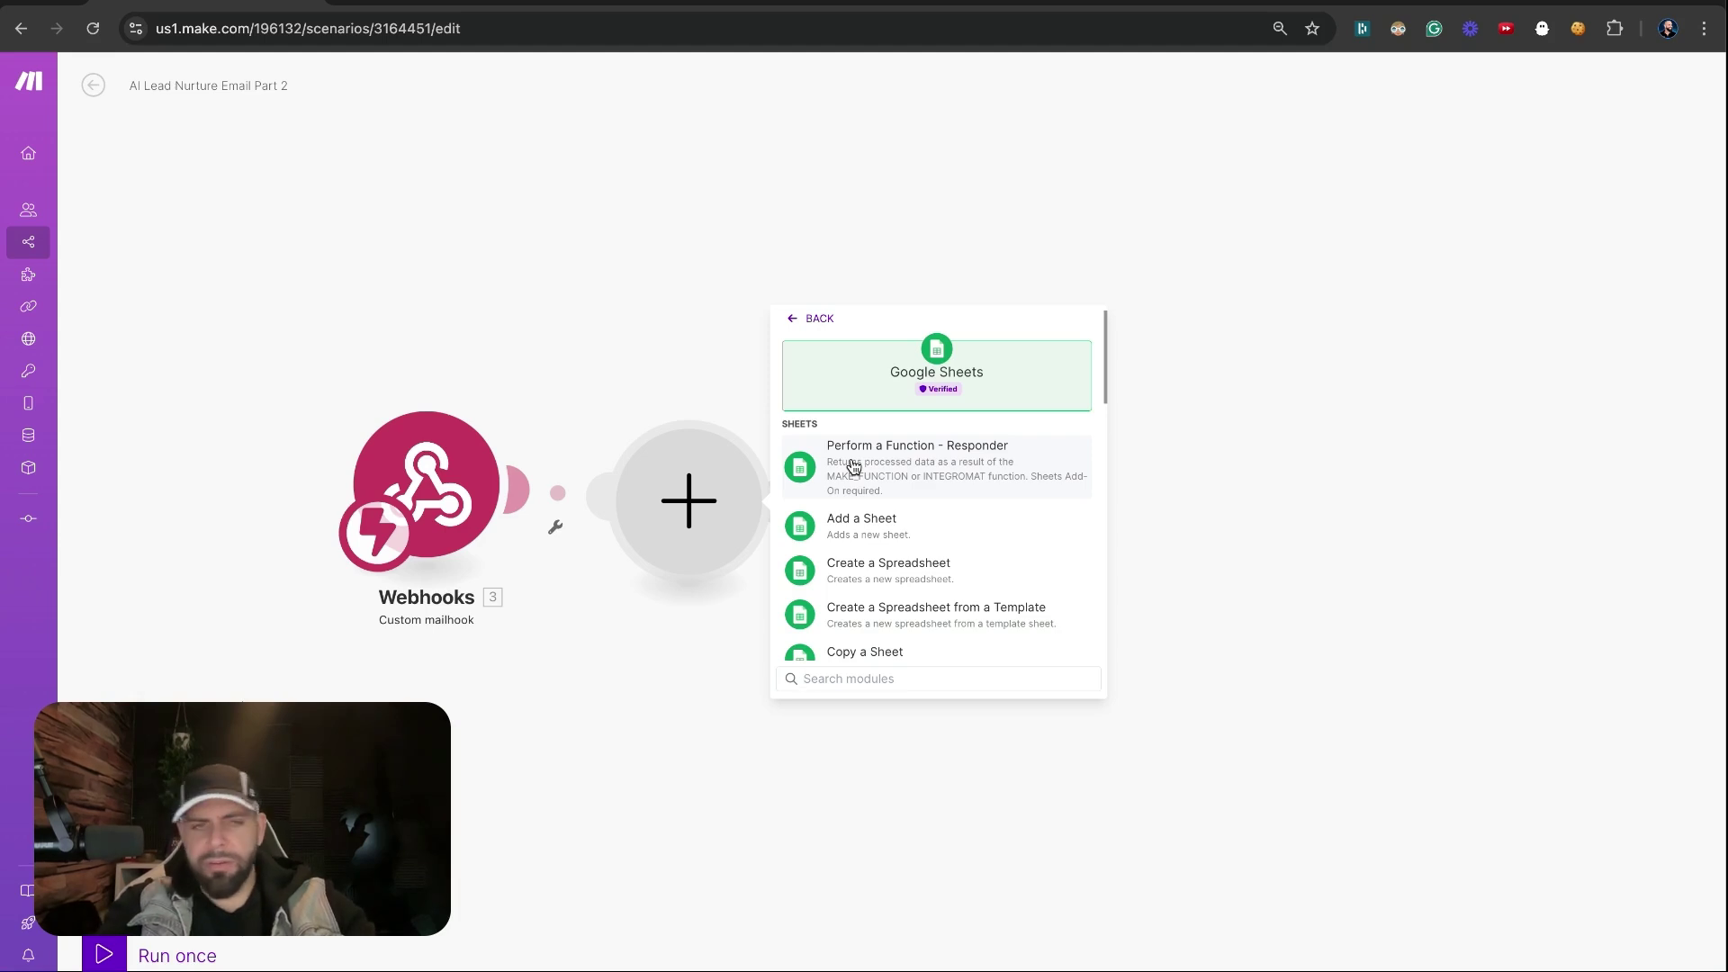
pyautogui.write('searc')
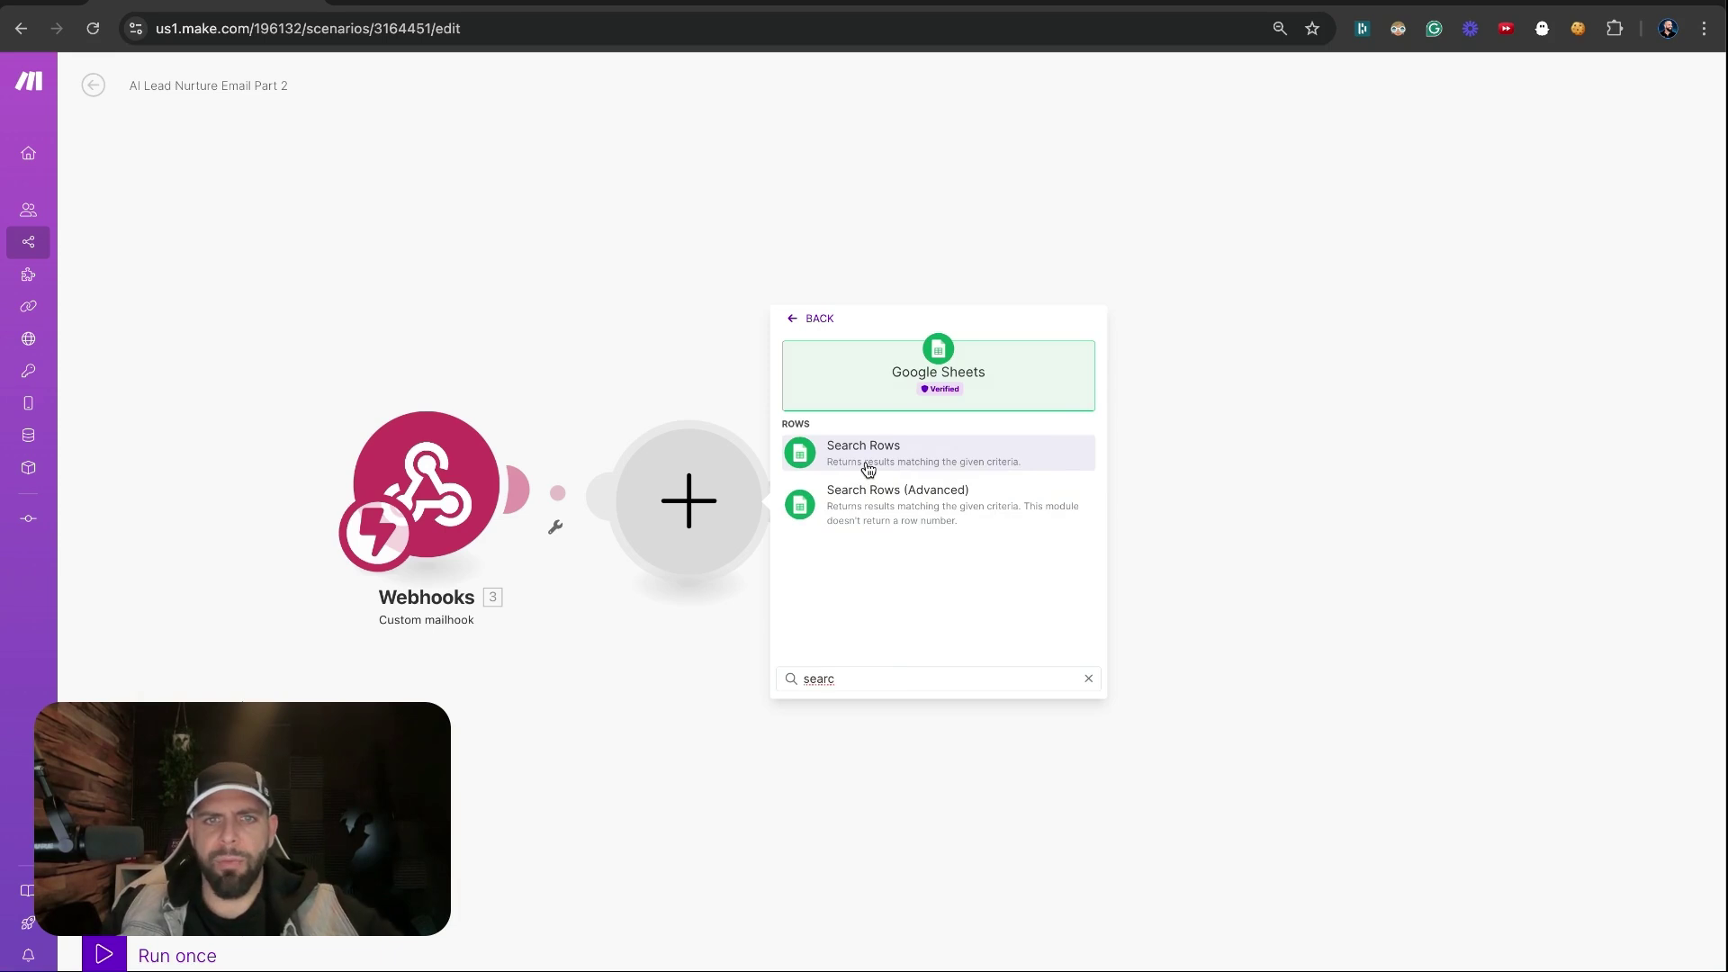
# Add Search Rows with the other Google account connection and copy the spreadsheet ID from the sheet URL
pyautogui.click(866, 465)
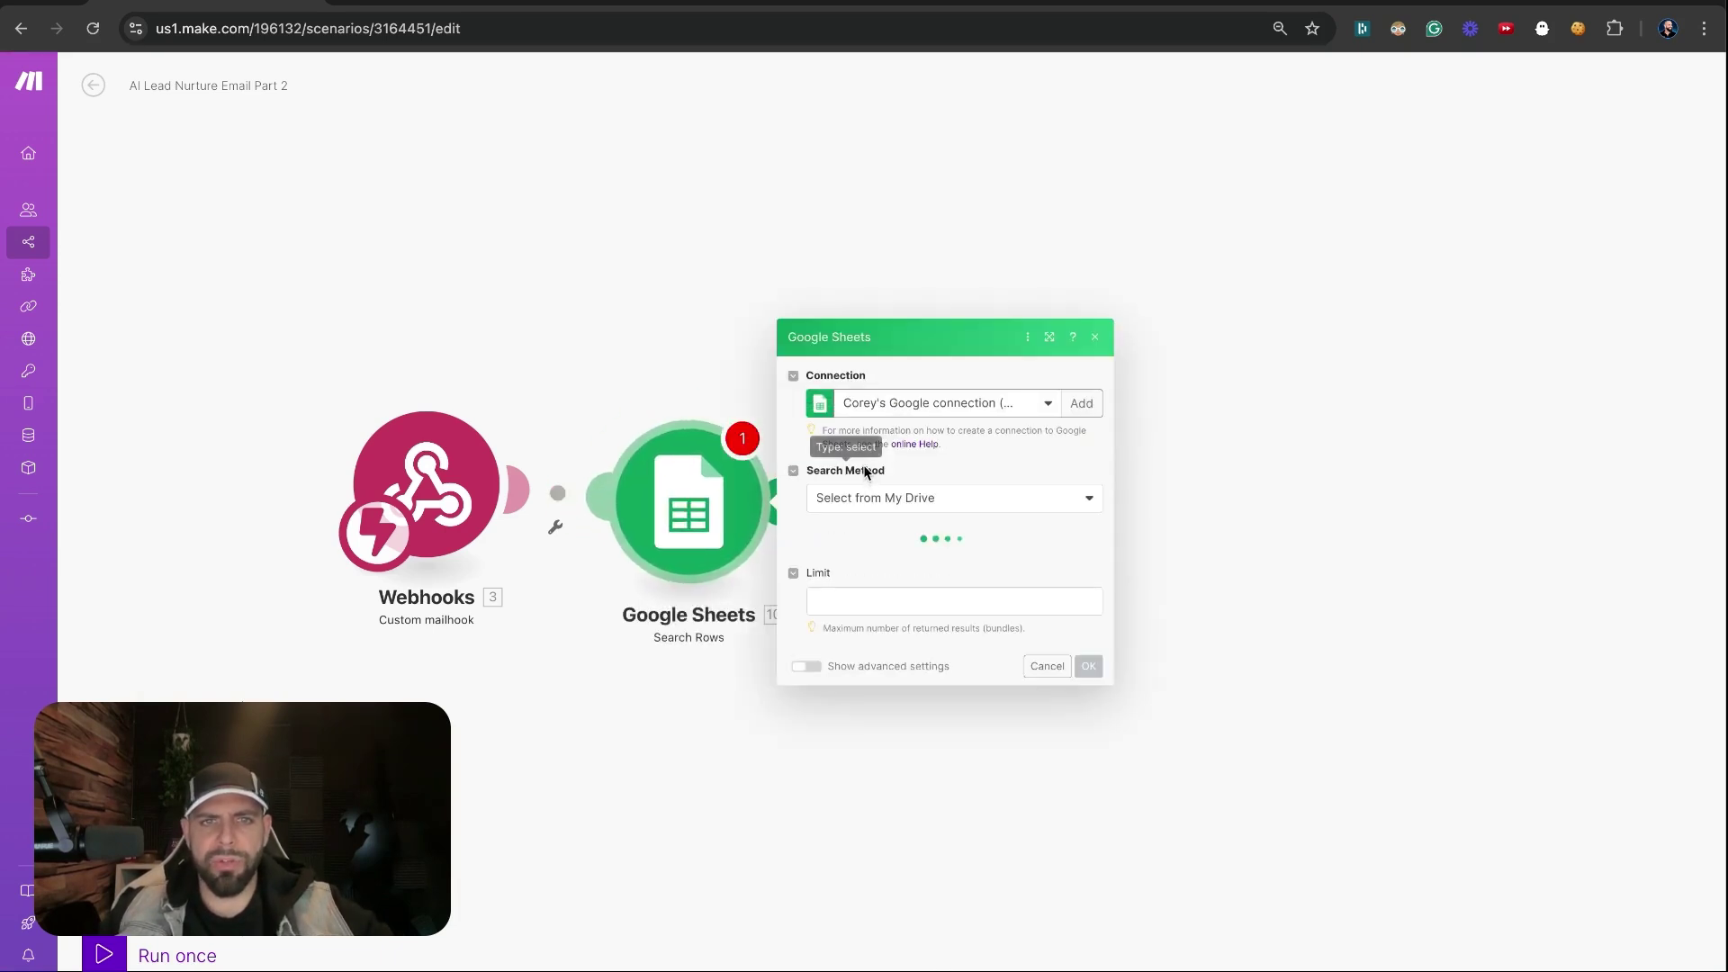
pyautogui.click(909, 405)
pyautogui.click(945, 529)
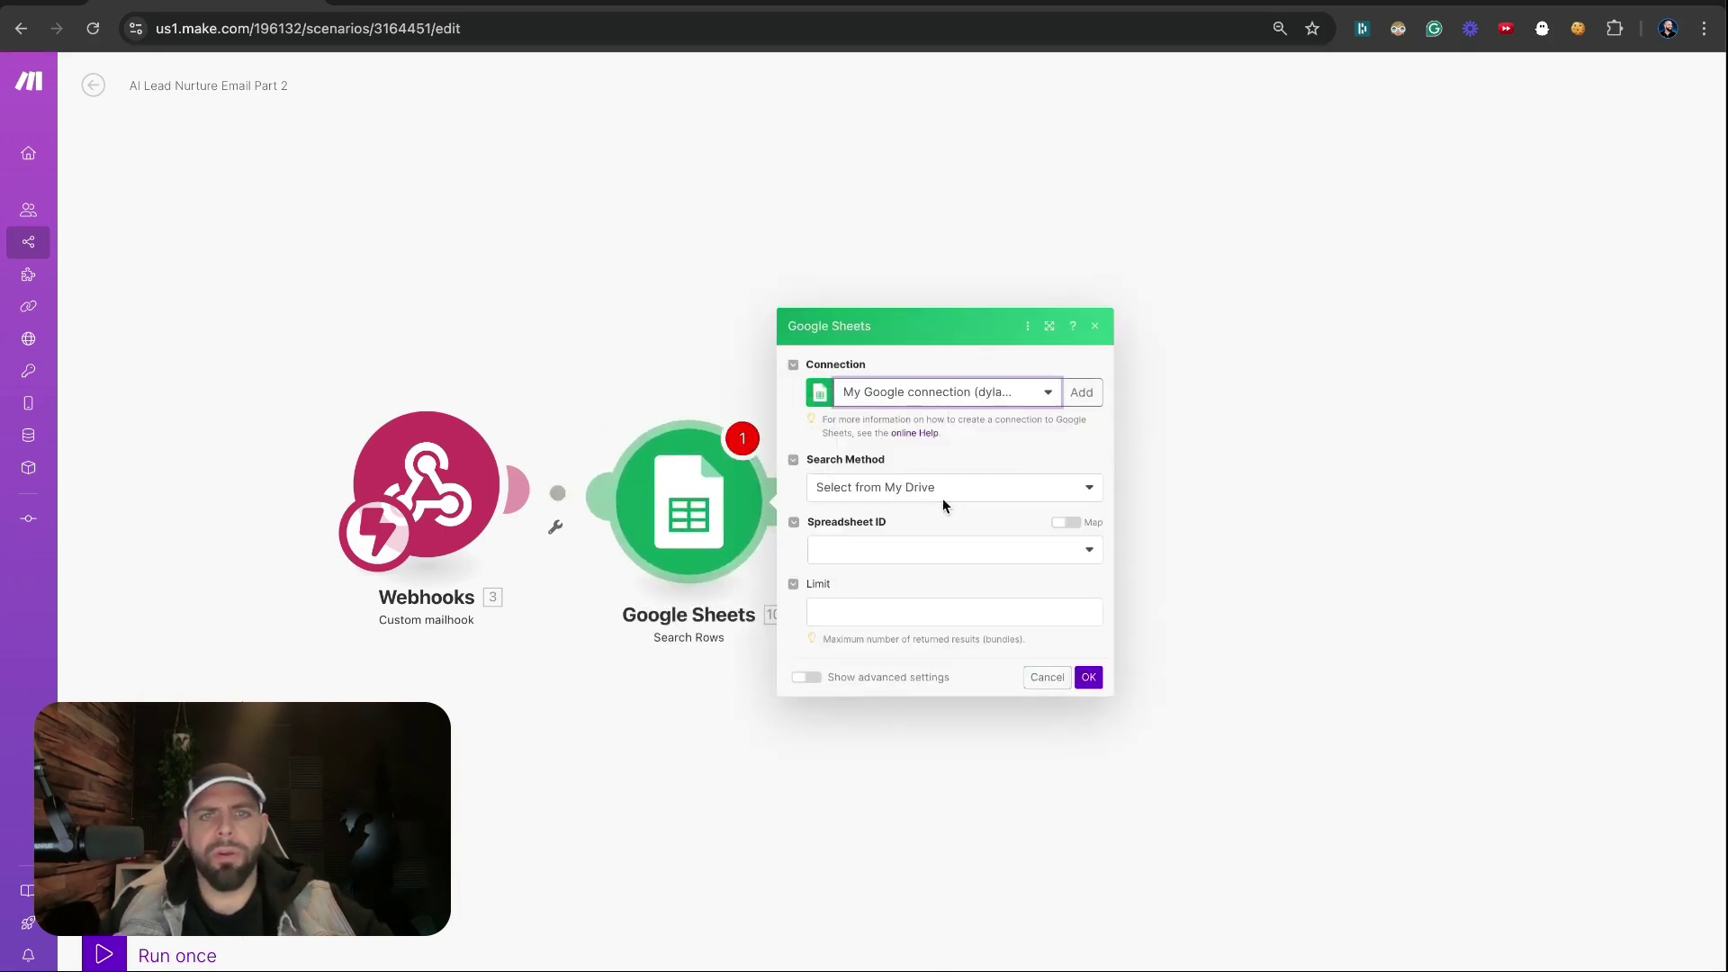
pyautogui.hotkey('ctrl', 'Tab')
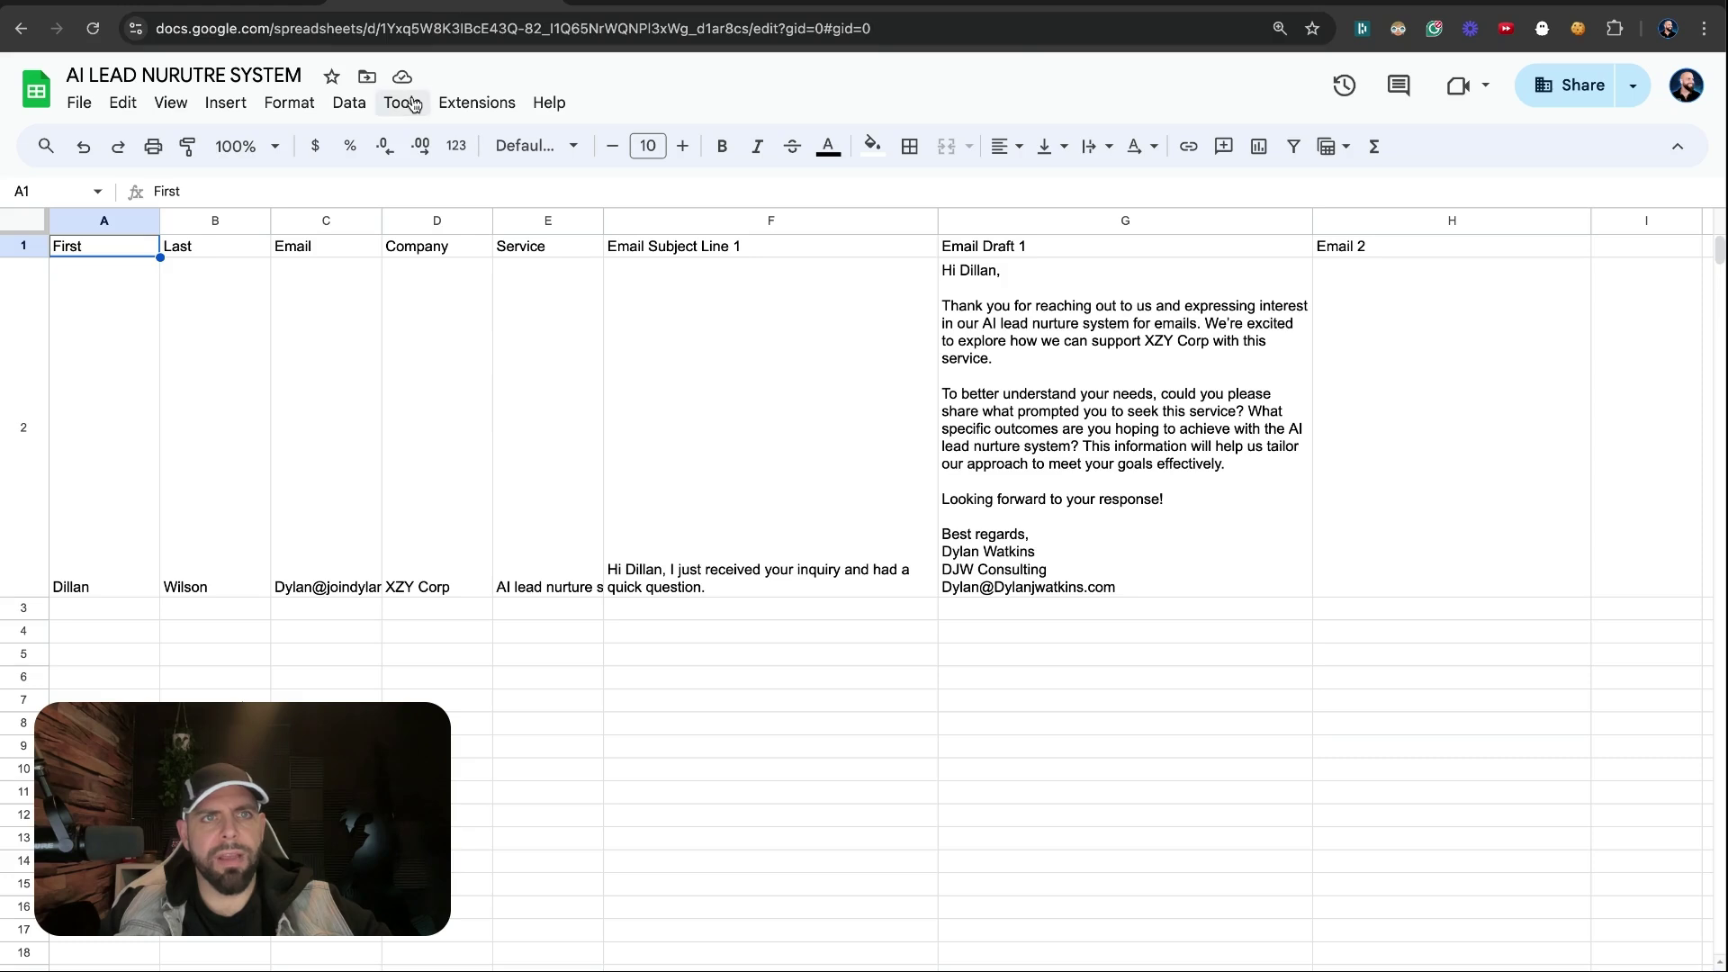
pyautogui.click(376, 28)
pyautogui.moveTo(380, 28); pyautogui.dragTo(734, 42)
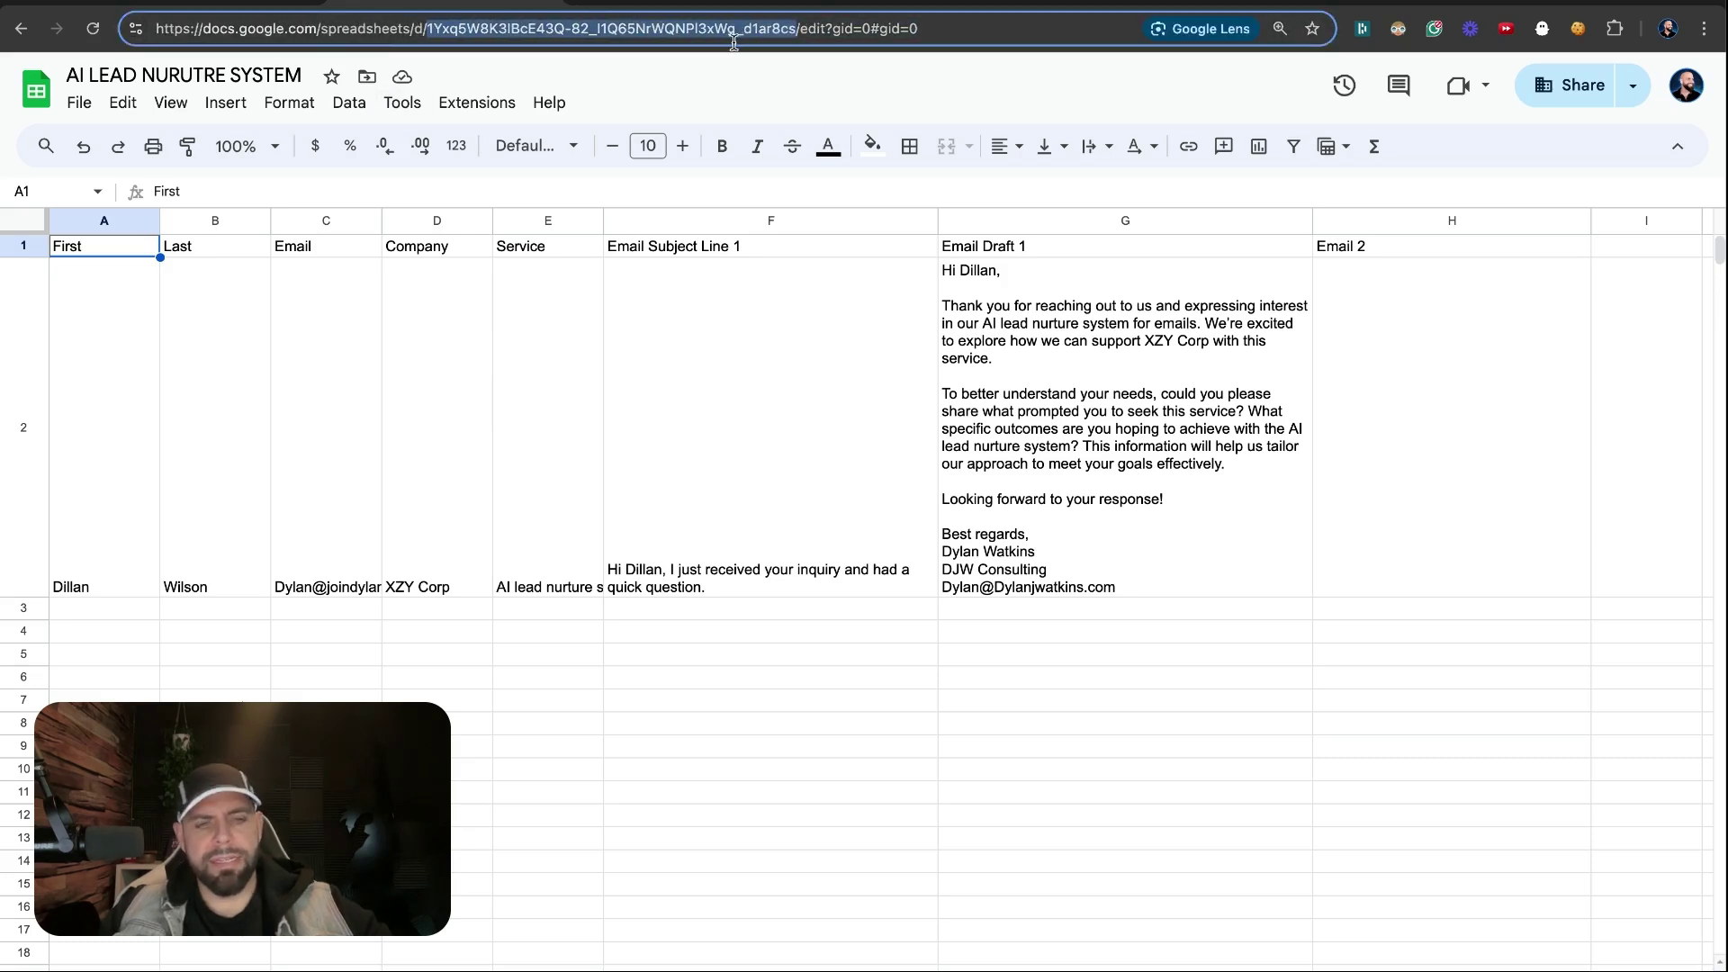
pyautogui.click(216, 1)
# Set the search method to Select from all and paste the spreadsheet ID to load Sheet1
pyautogui.click(864, 551)
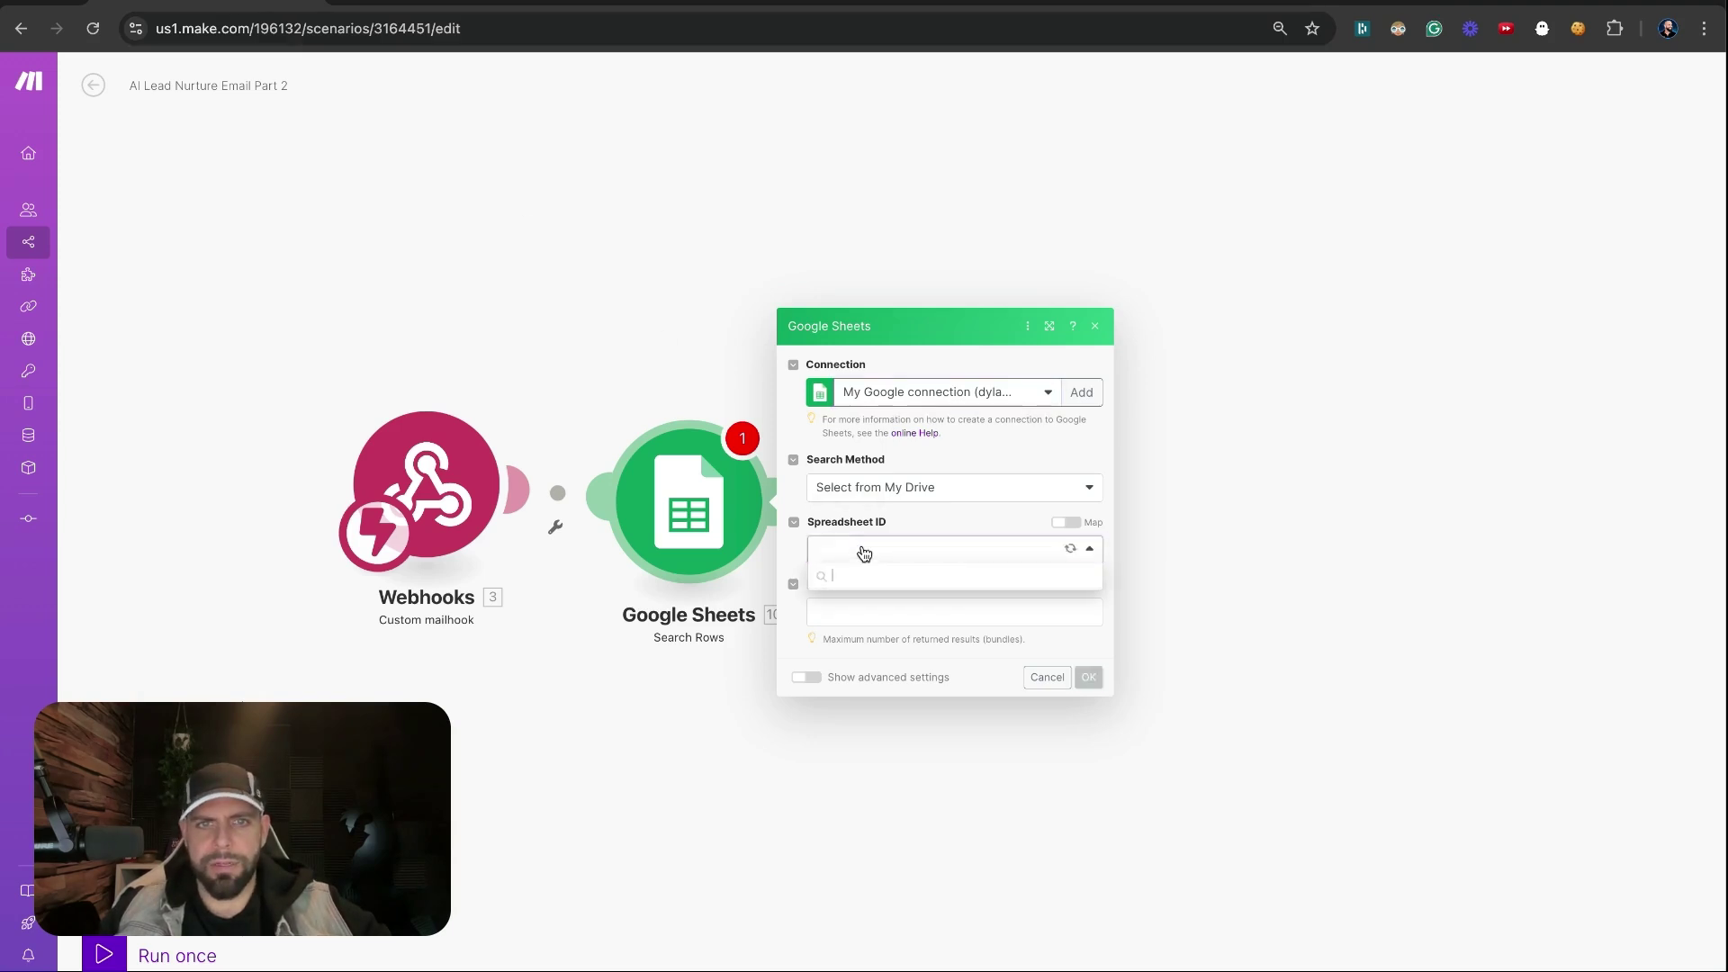
pyautogui.click(882, 482)
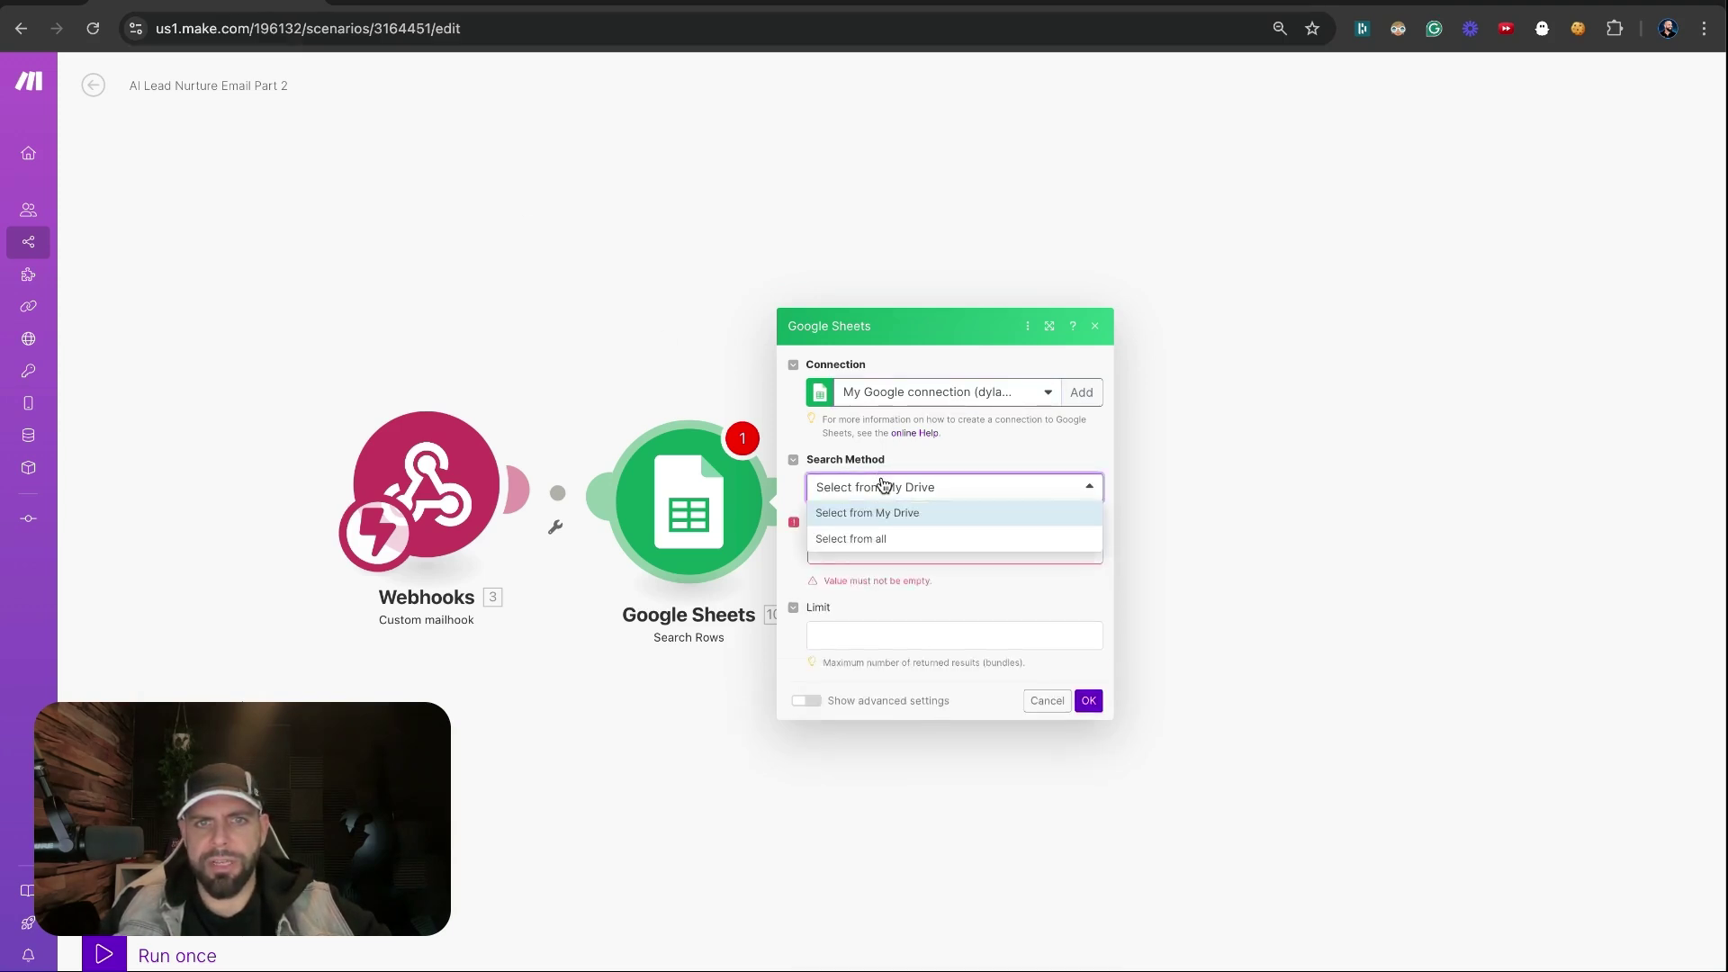
pyautogui.click(876, 540)
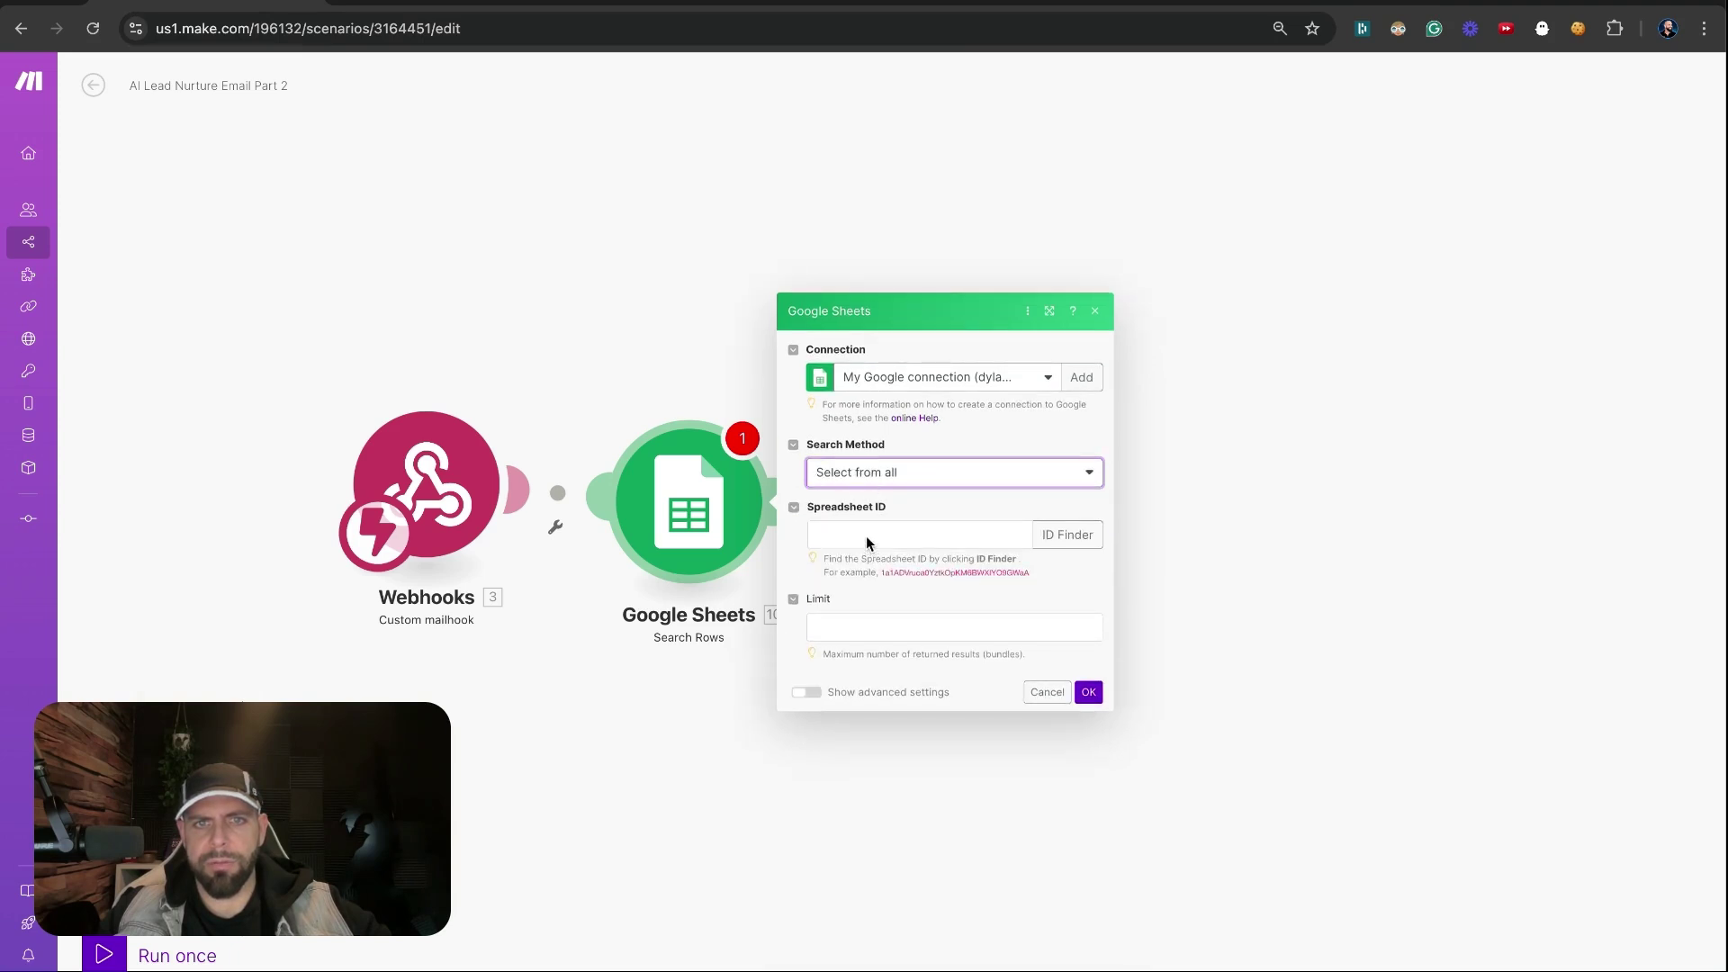
pyautogui.click(866, 537)
pyautogui.click(871, 605)
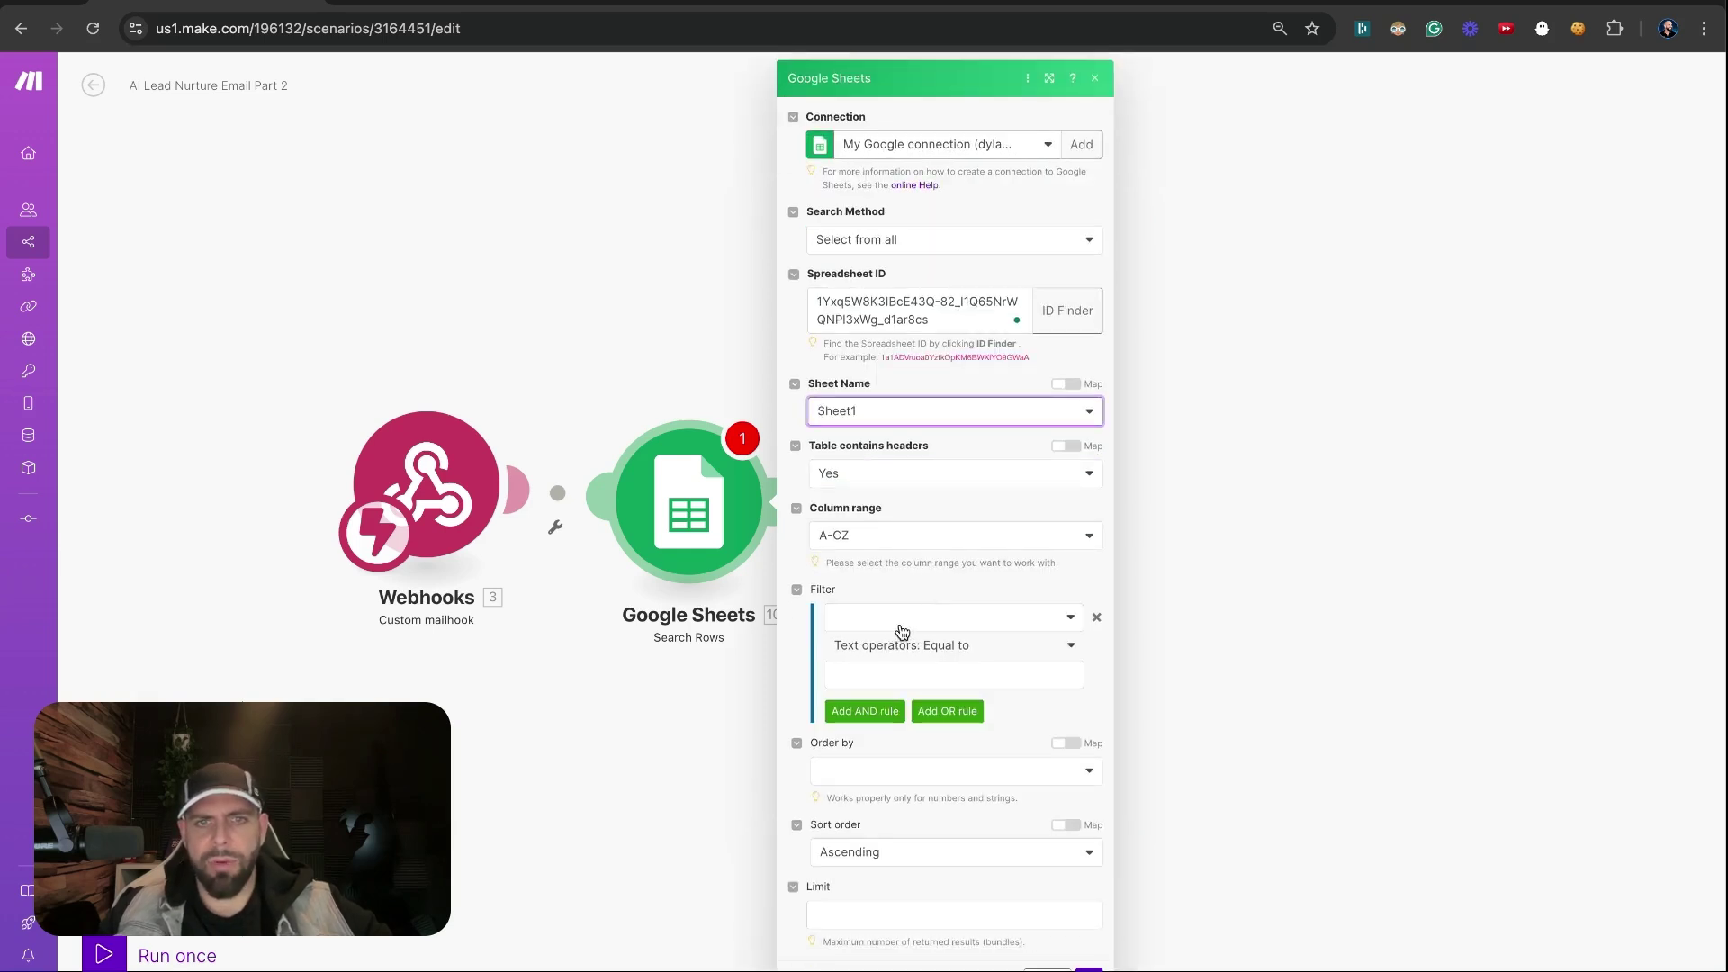
# Filter rows where Email (C) equals the sender's email address, case insensitive
pyautogui.click(900, 630)
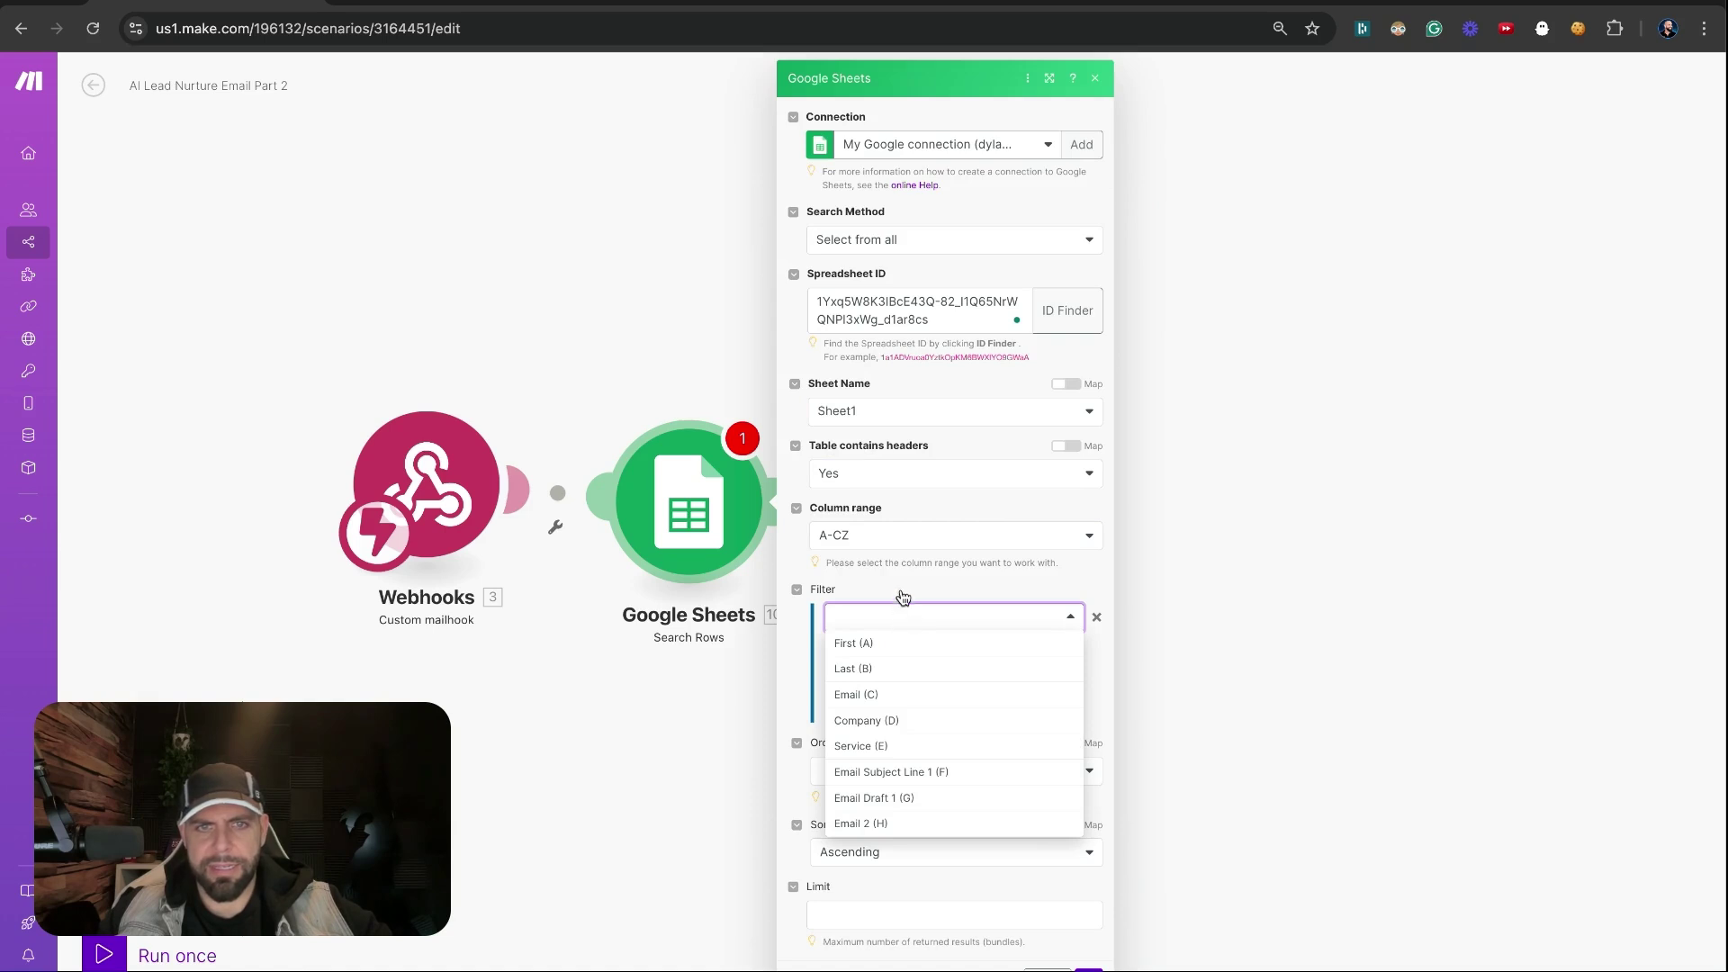
pyautogui.click(903, 594)
pyautogui.click(882, 621)
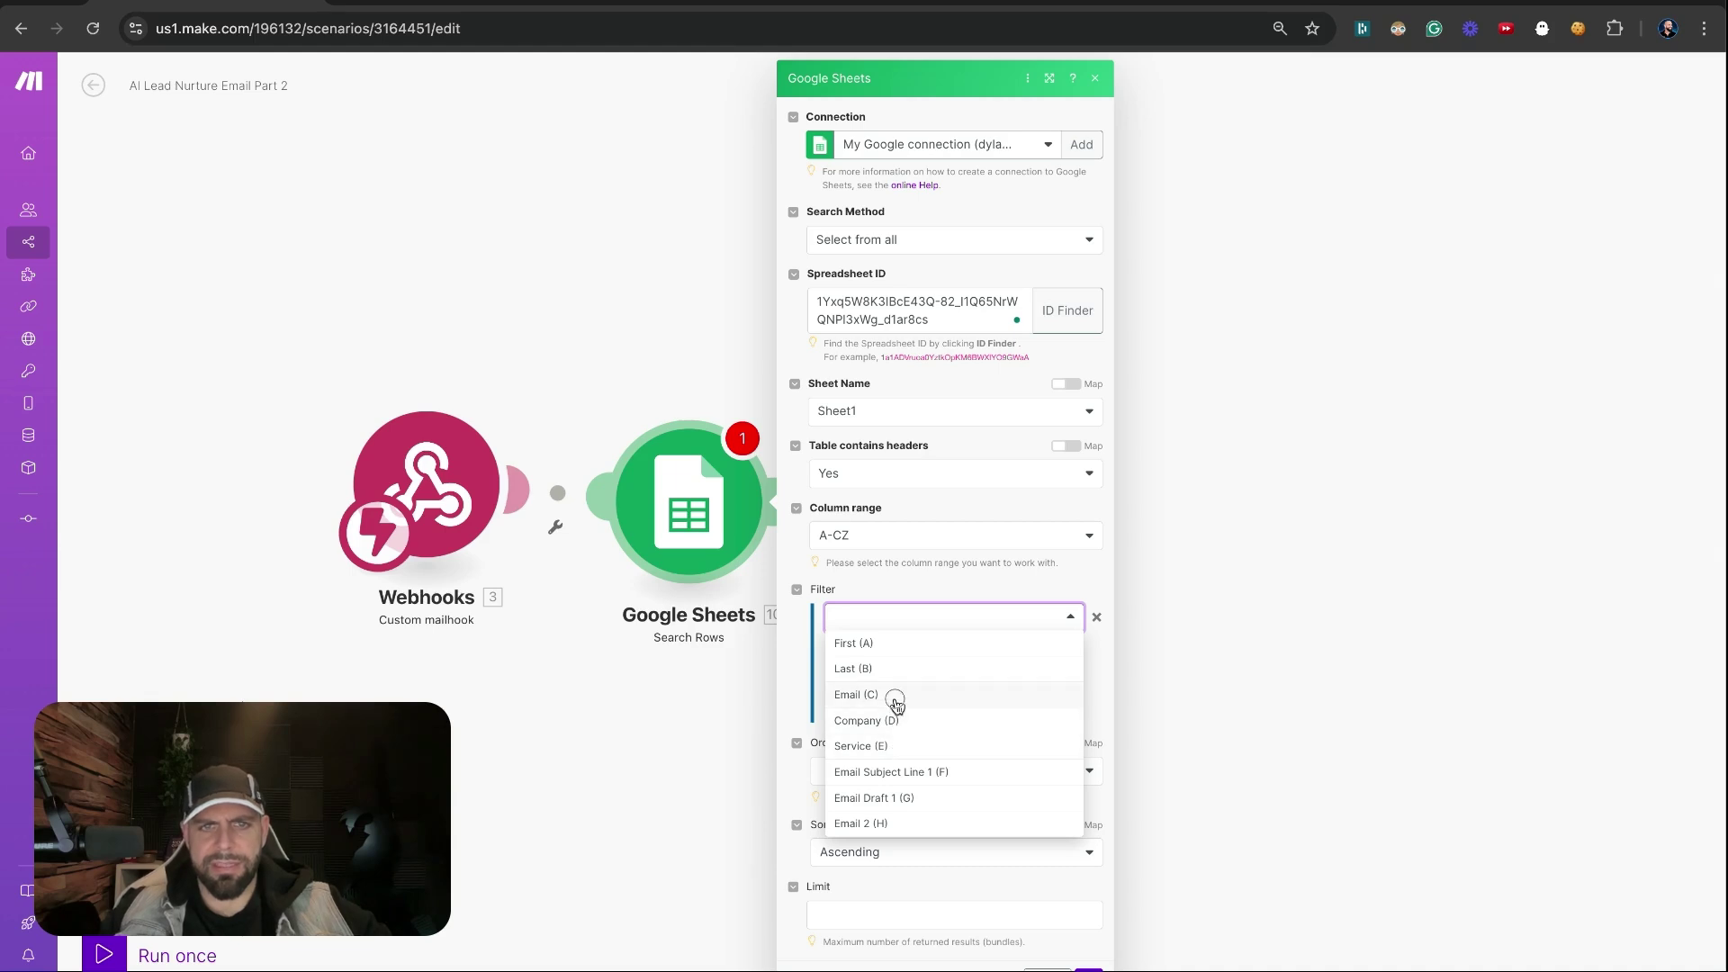
pyautogui.click(893, 696)
pyautogui.click(892, 677)
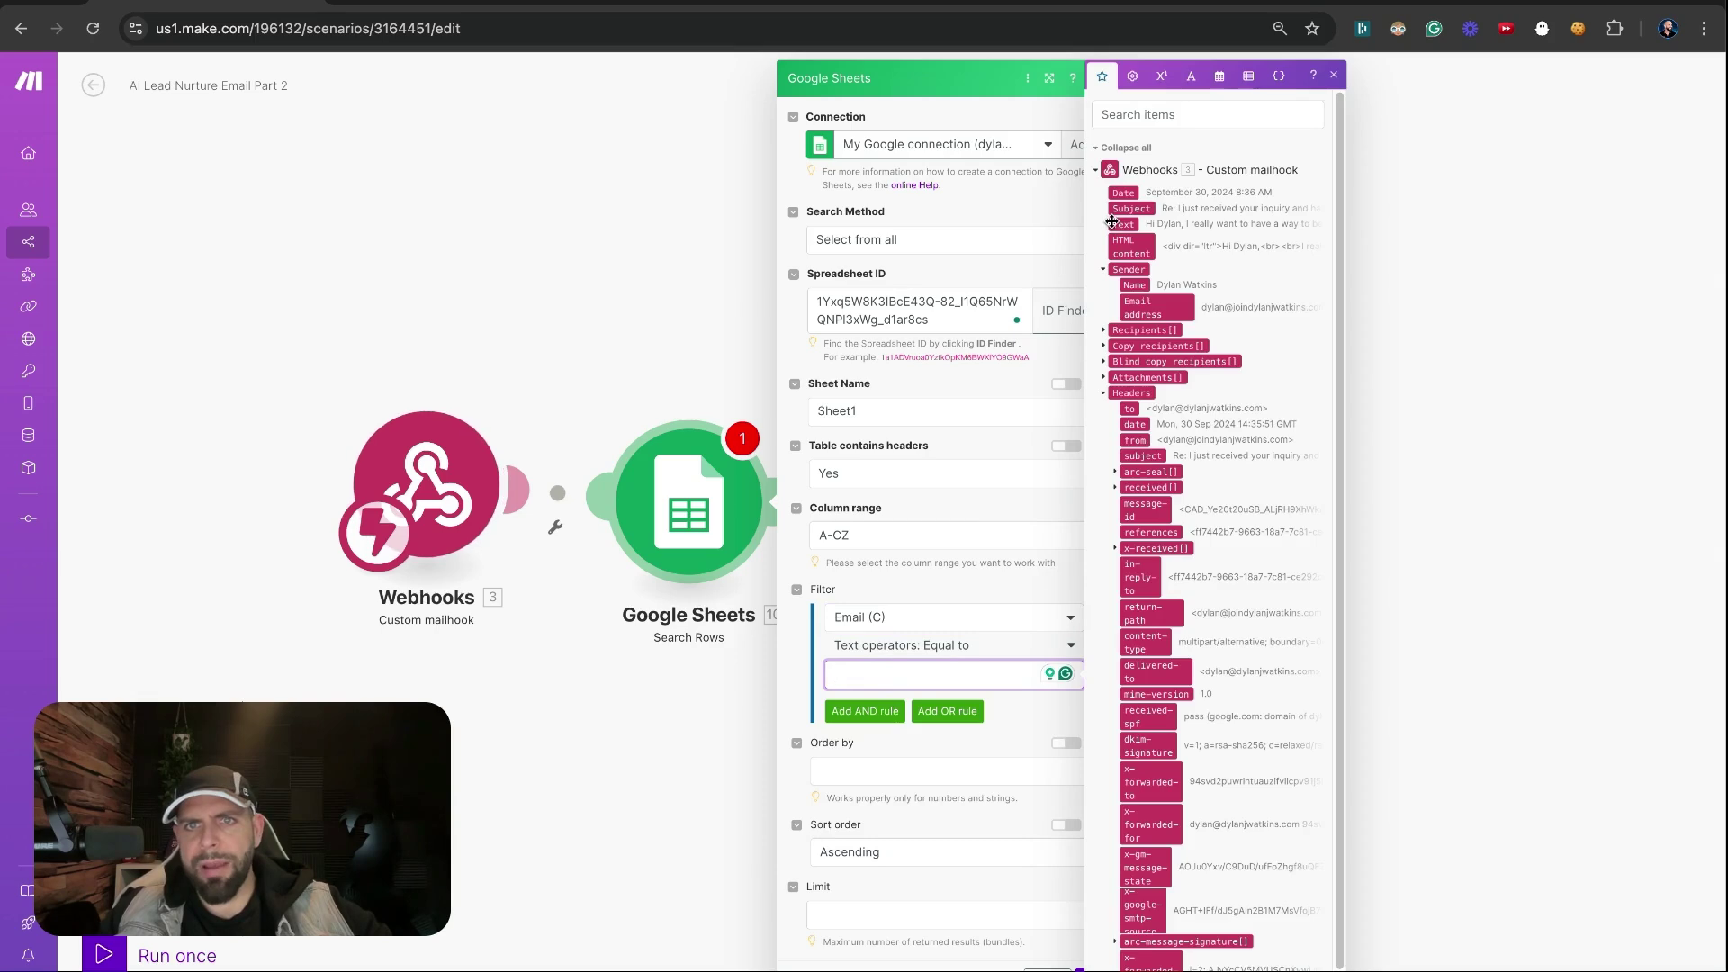
pyautogui.click(1149, 307)
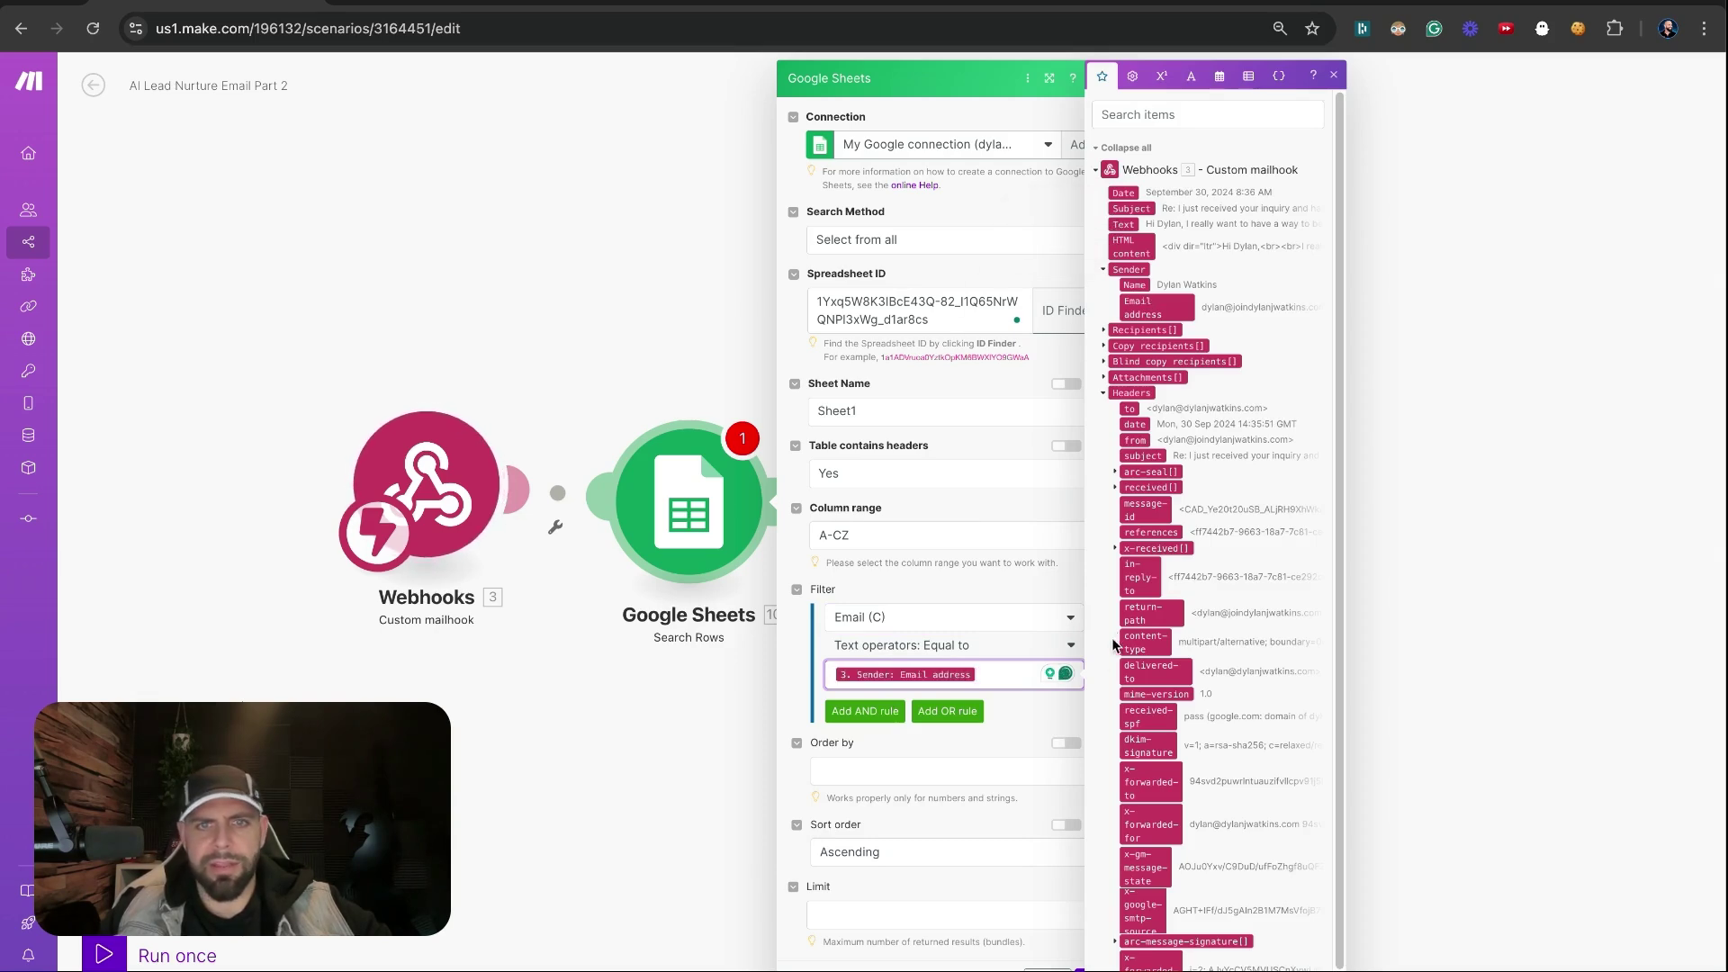
pyautogui.click(1015, 721)
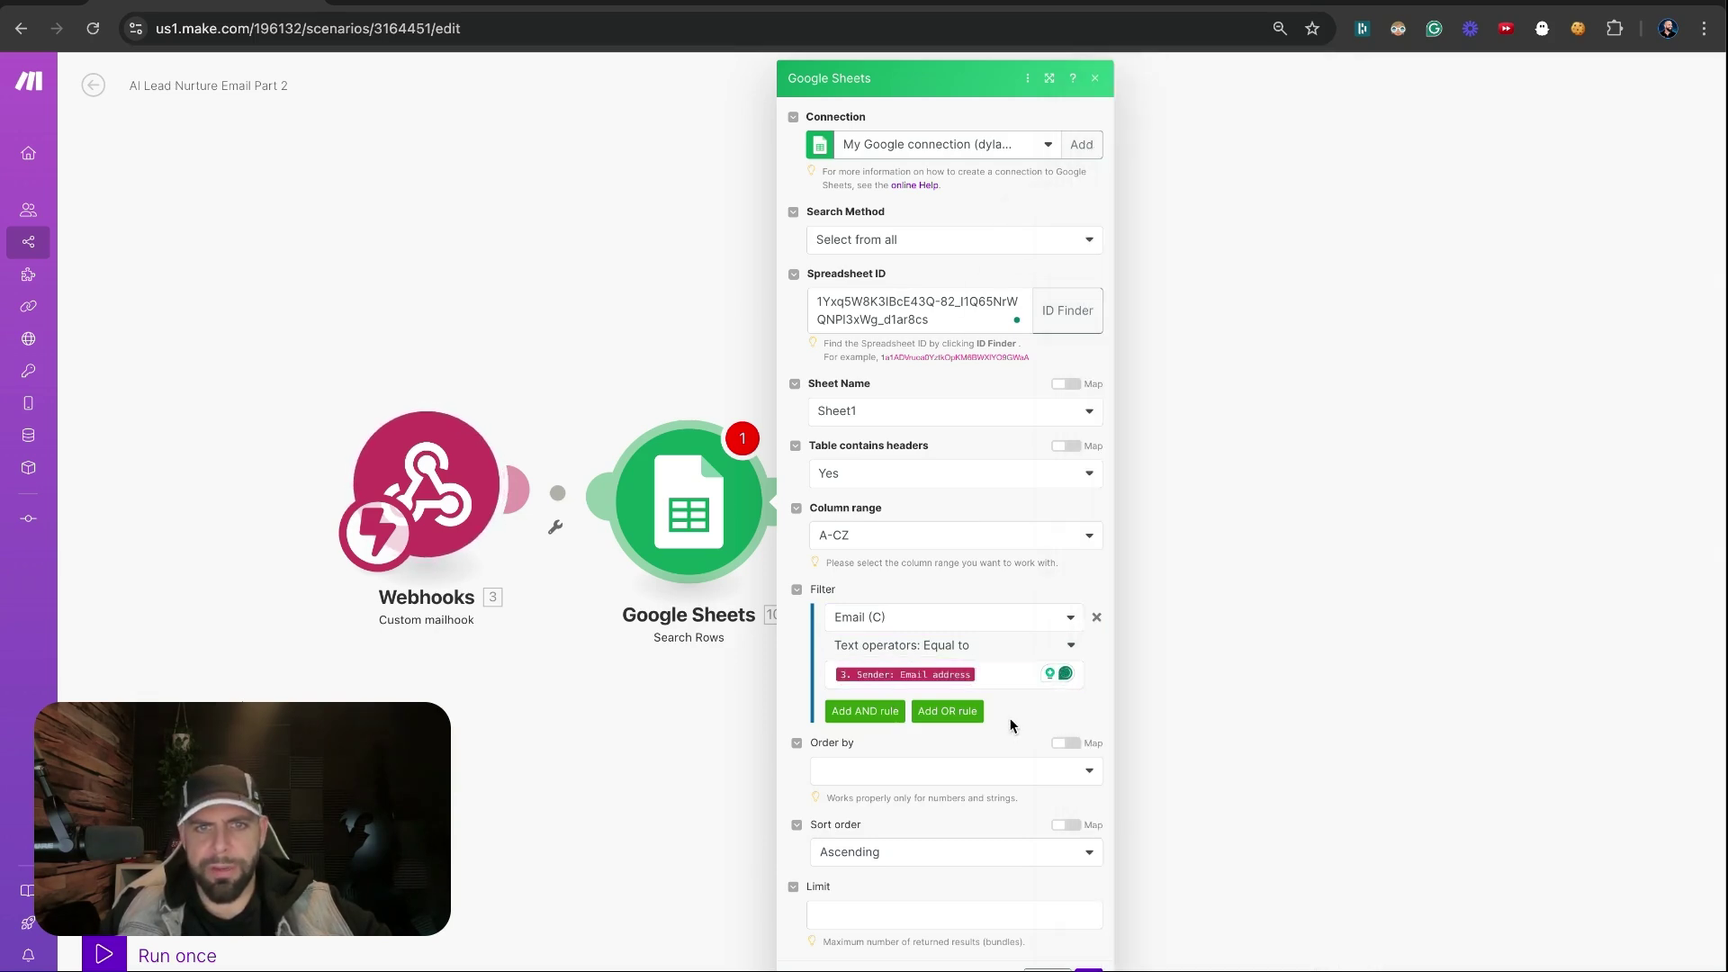
pyautogui.click(954, 648)
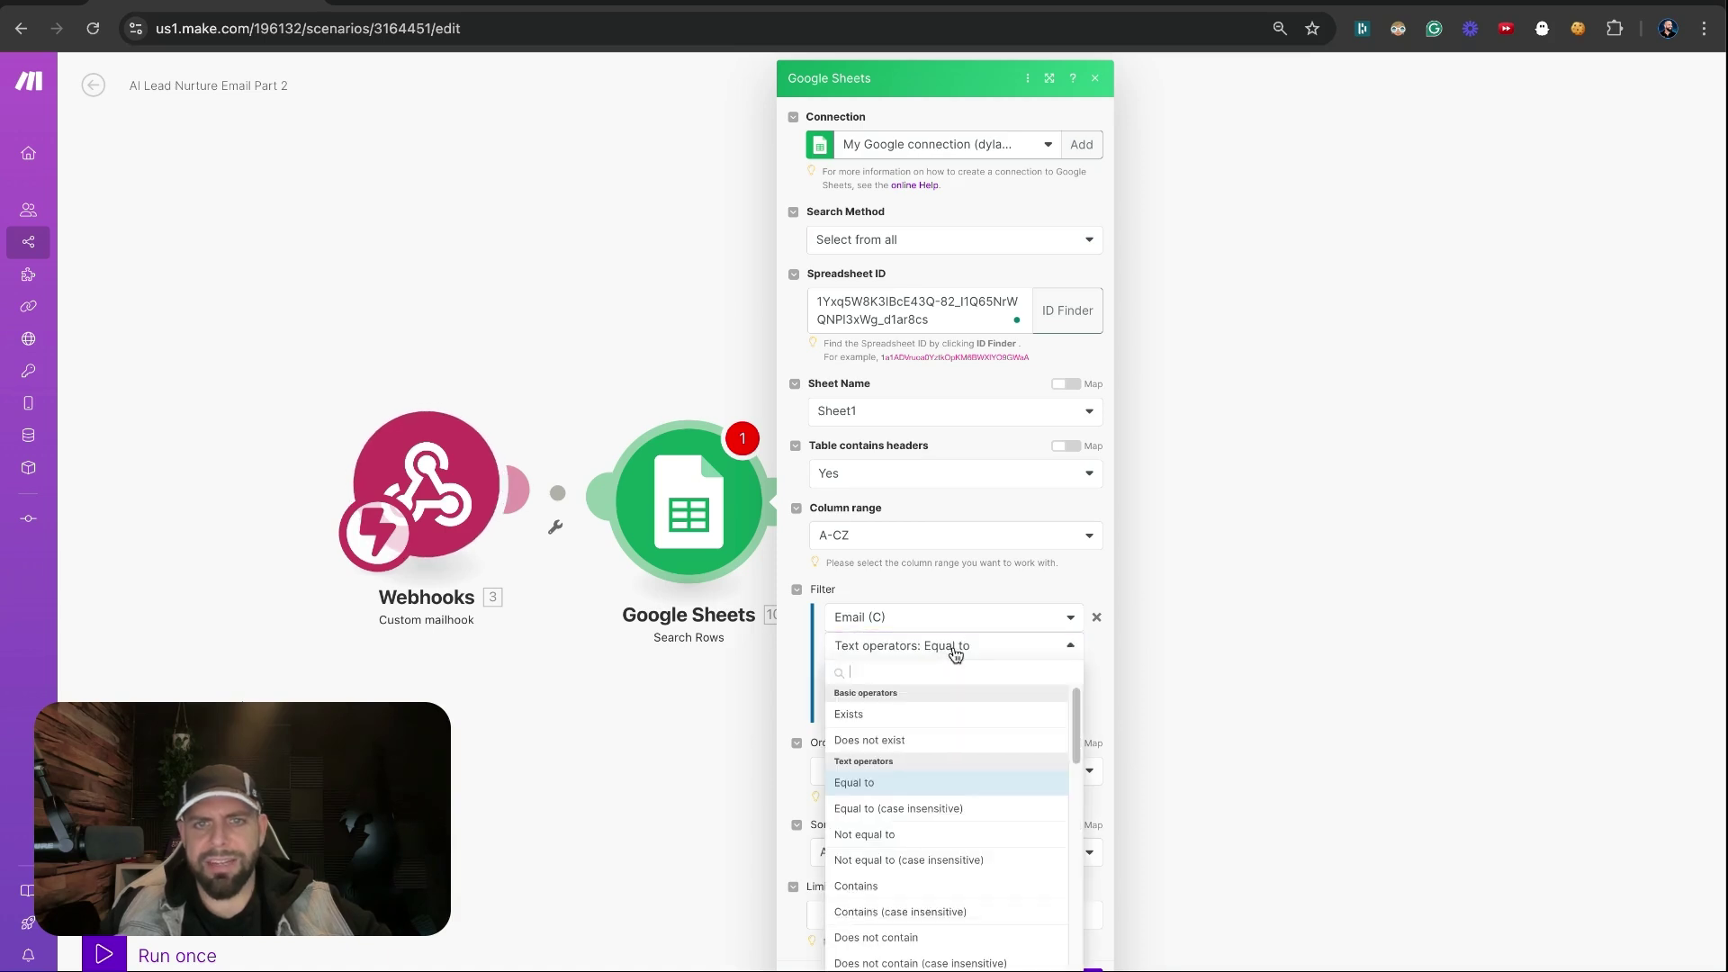
pyautogui.click(945, 809)
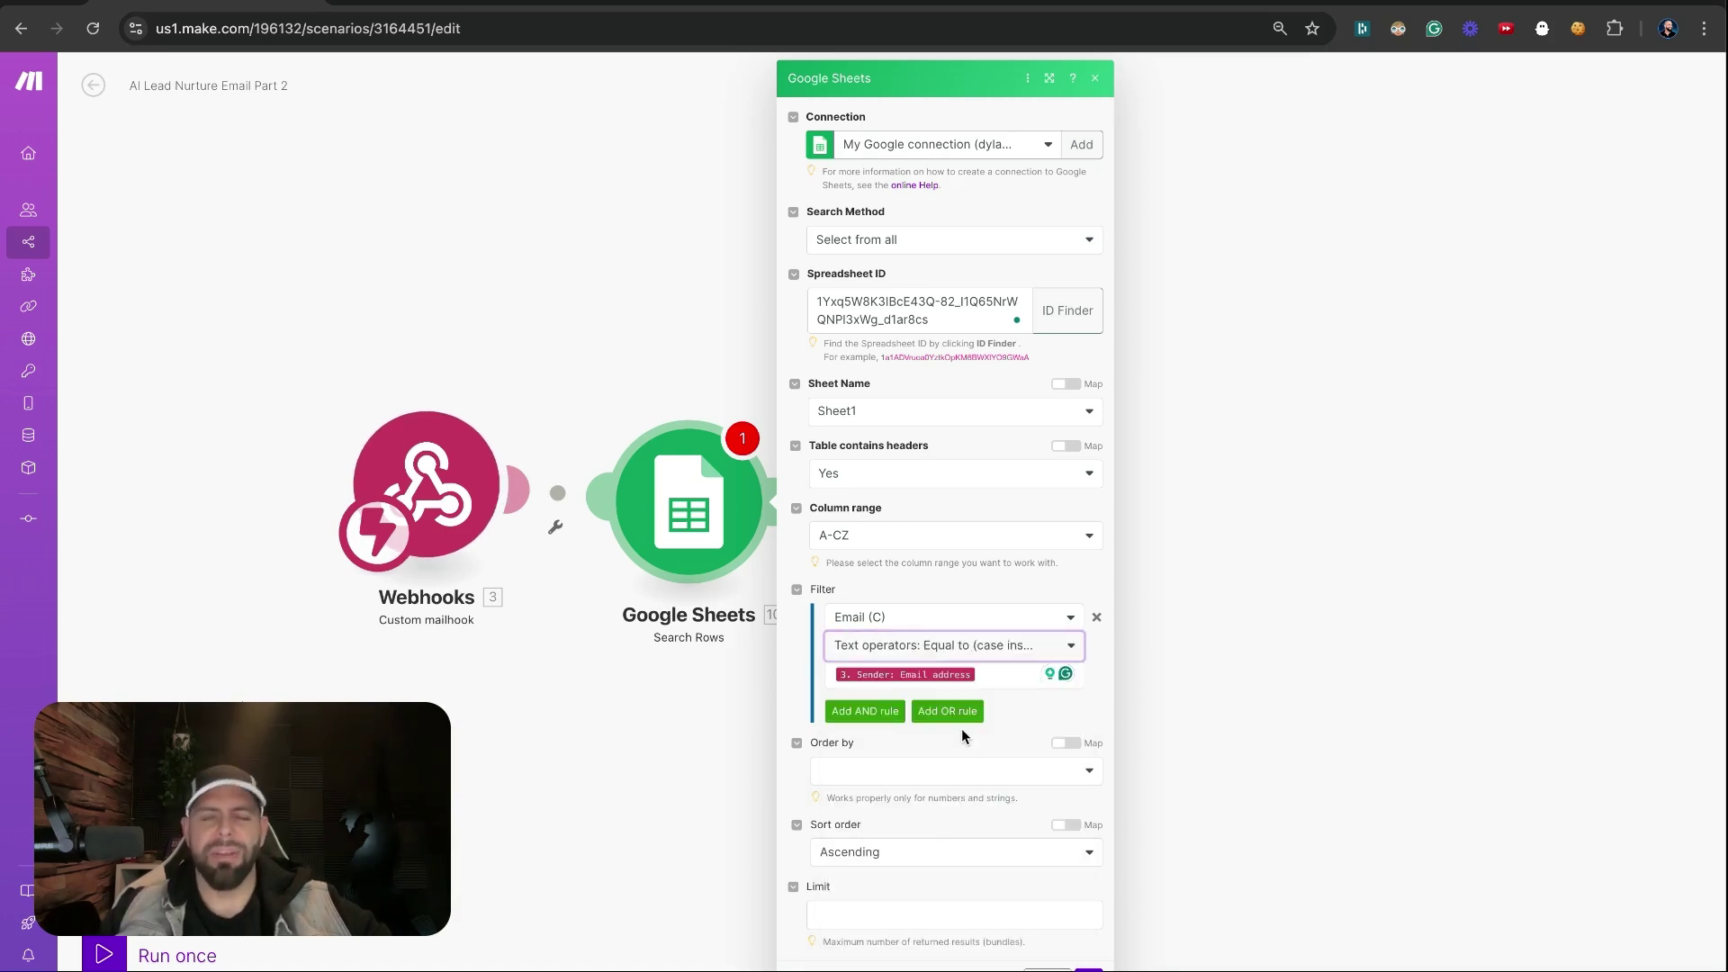
# Check the email stored in cell C2, set the result limit to 1, and save the step
pyautogui.hotkey('ctrl', 'Tab')
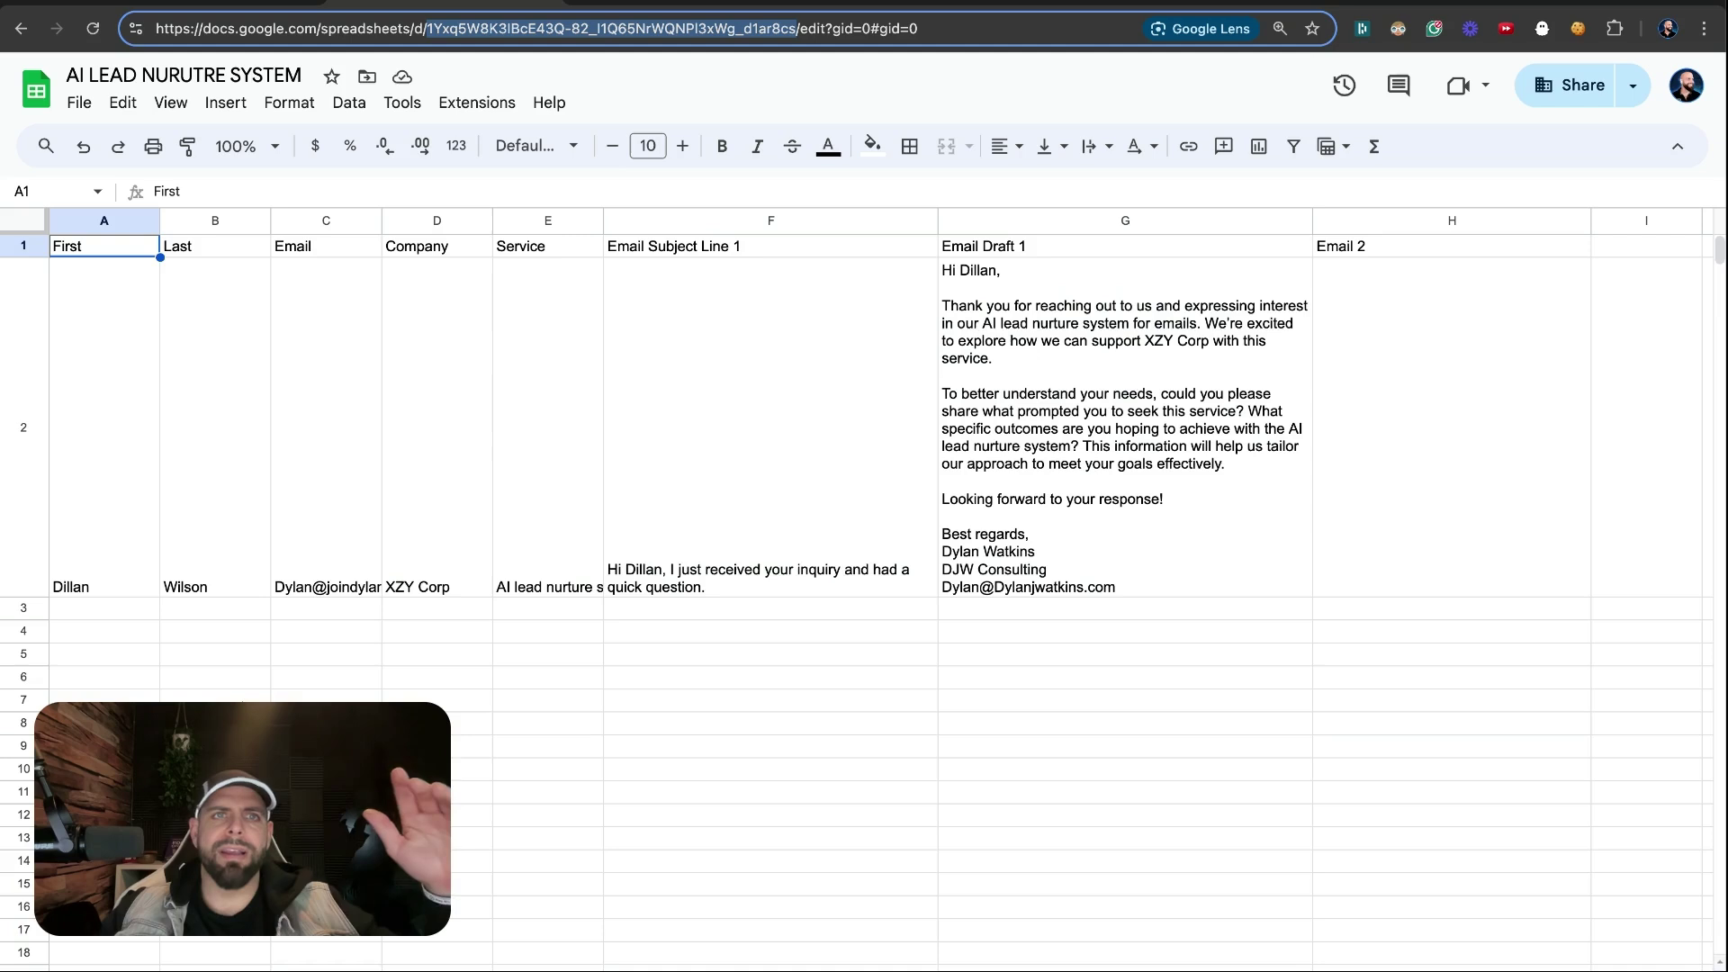
pyautogui.click(351, 547)
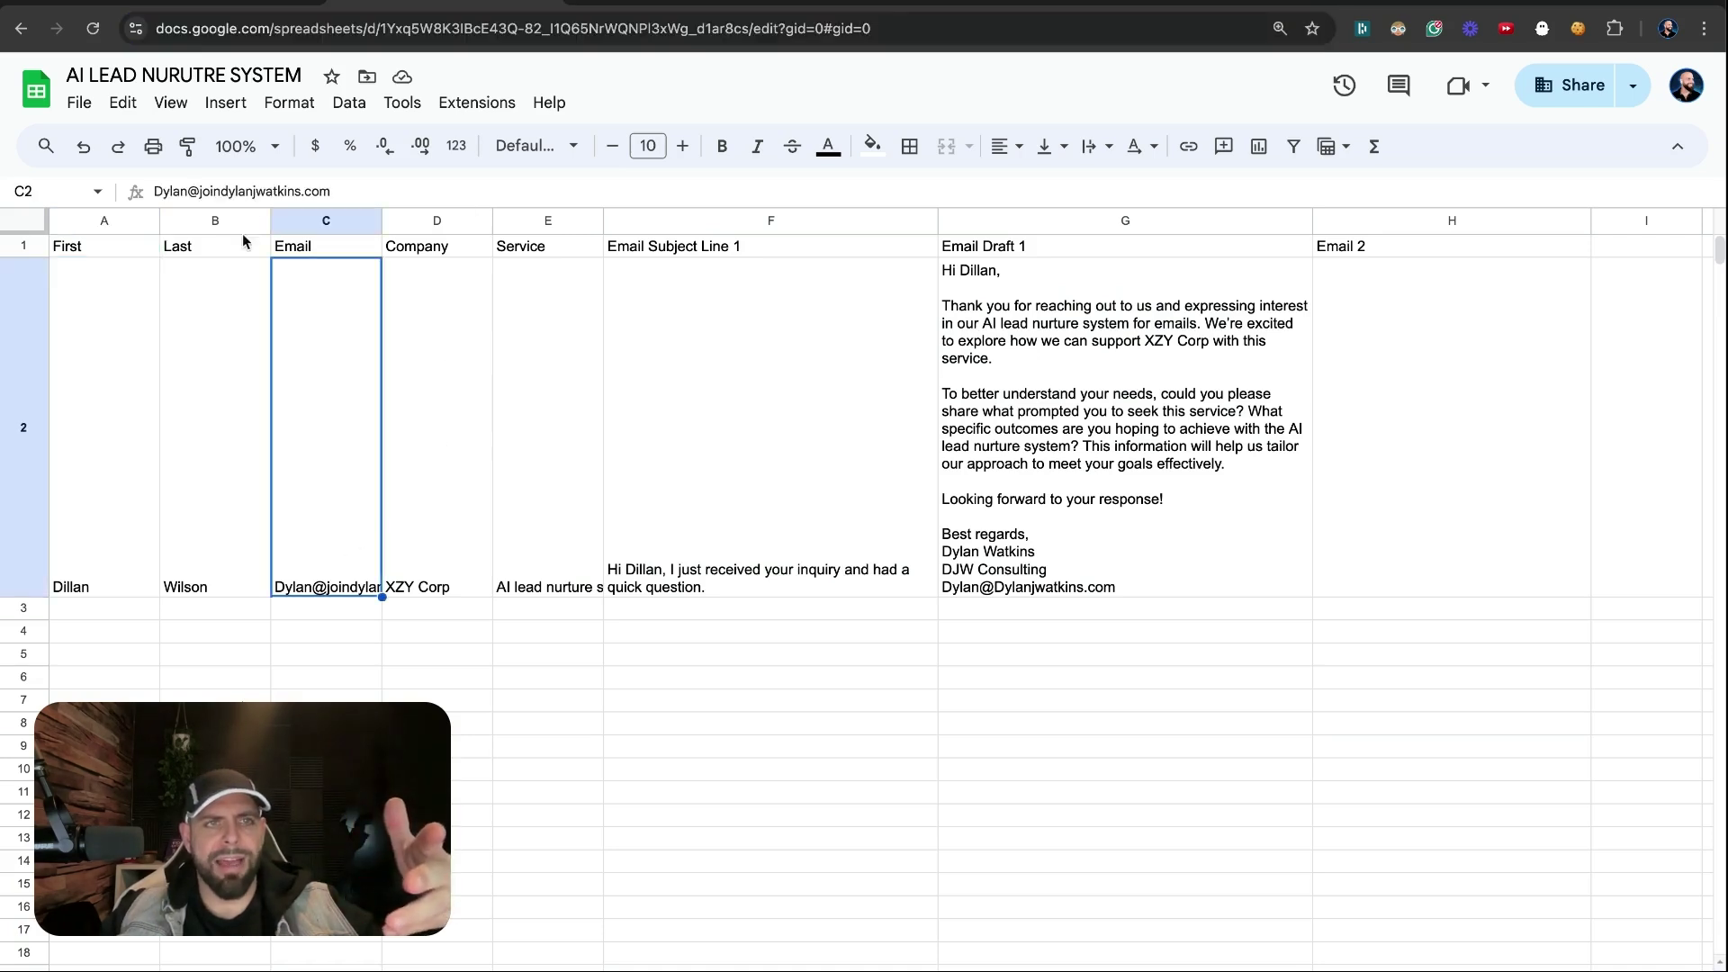
pyautogui.hotkey('ctrl', 'shift', 'Tab')
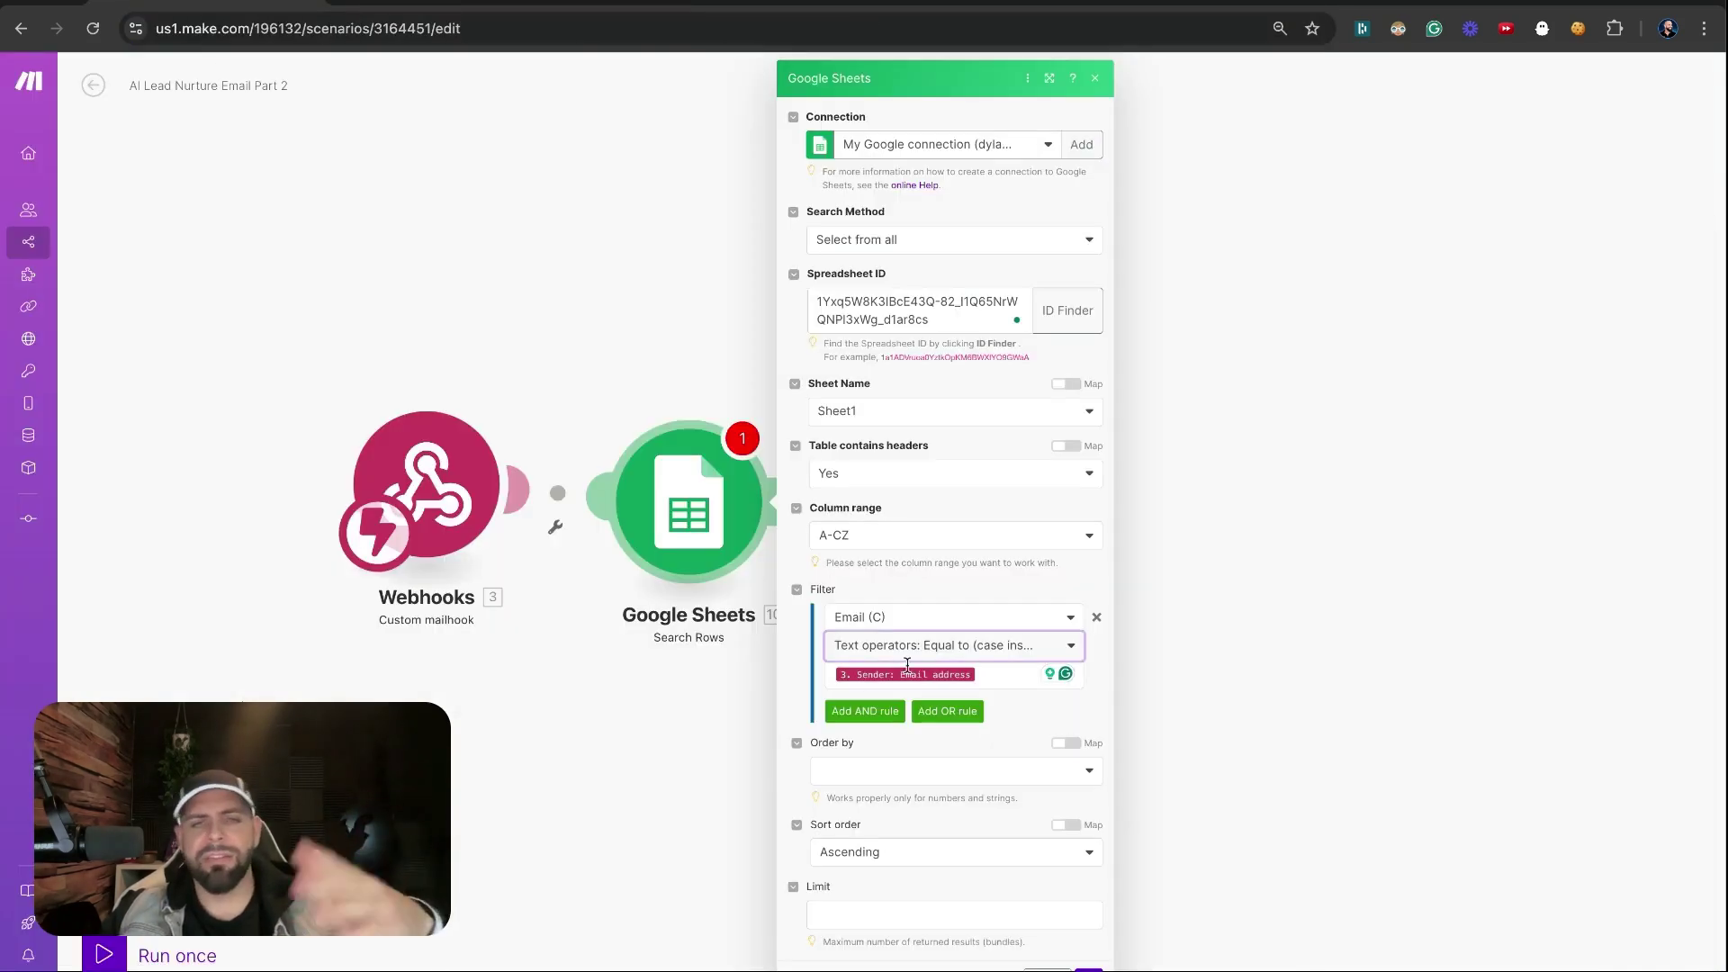
pyautogui.click(975, 741)
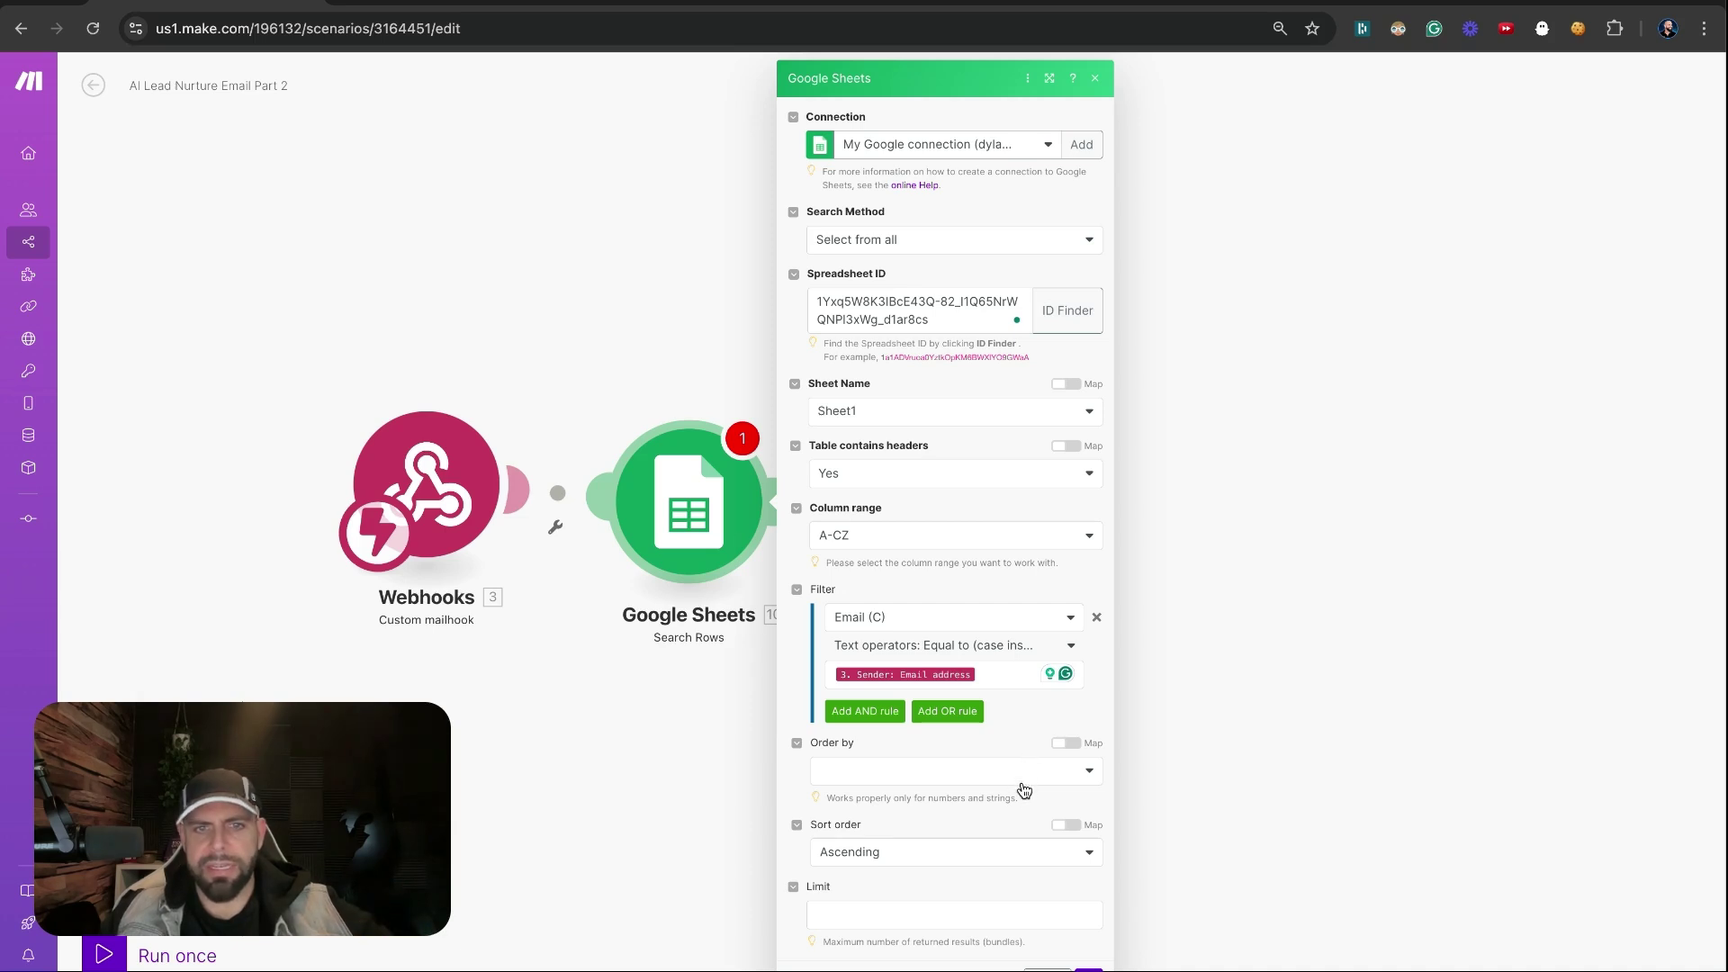
pyautogui.click(997, 911)
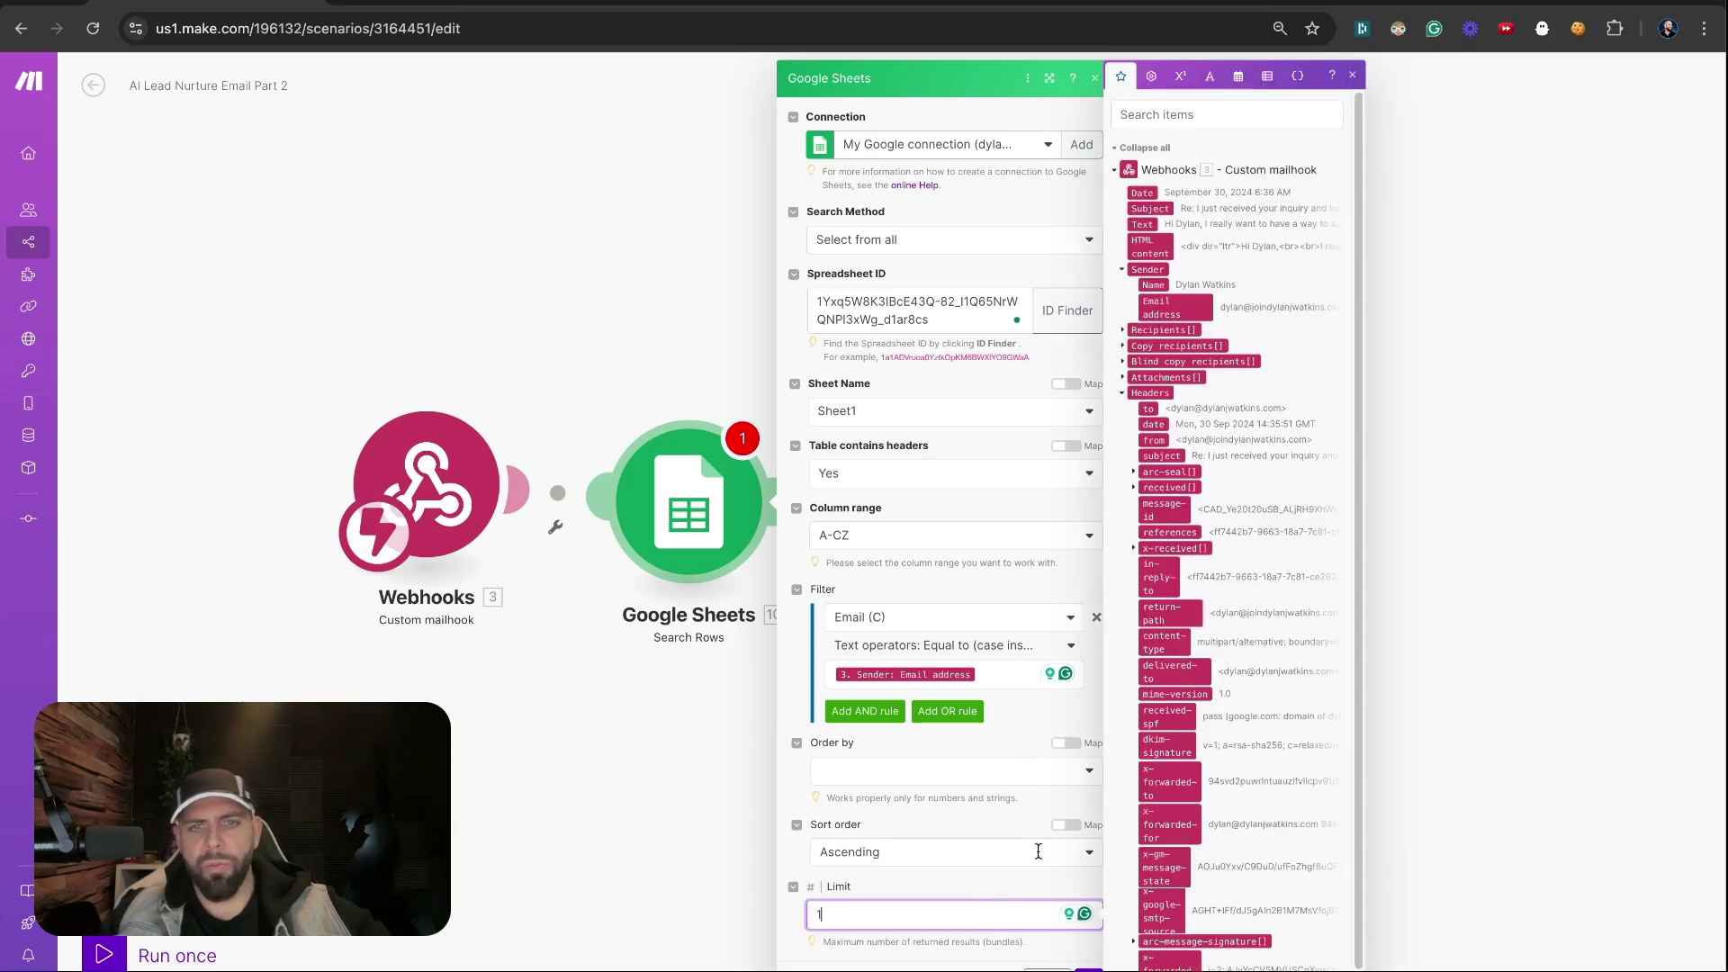
pyautogui.click(1035, 882)
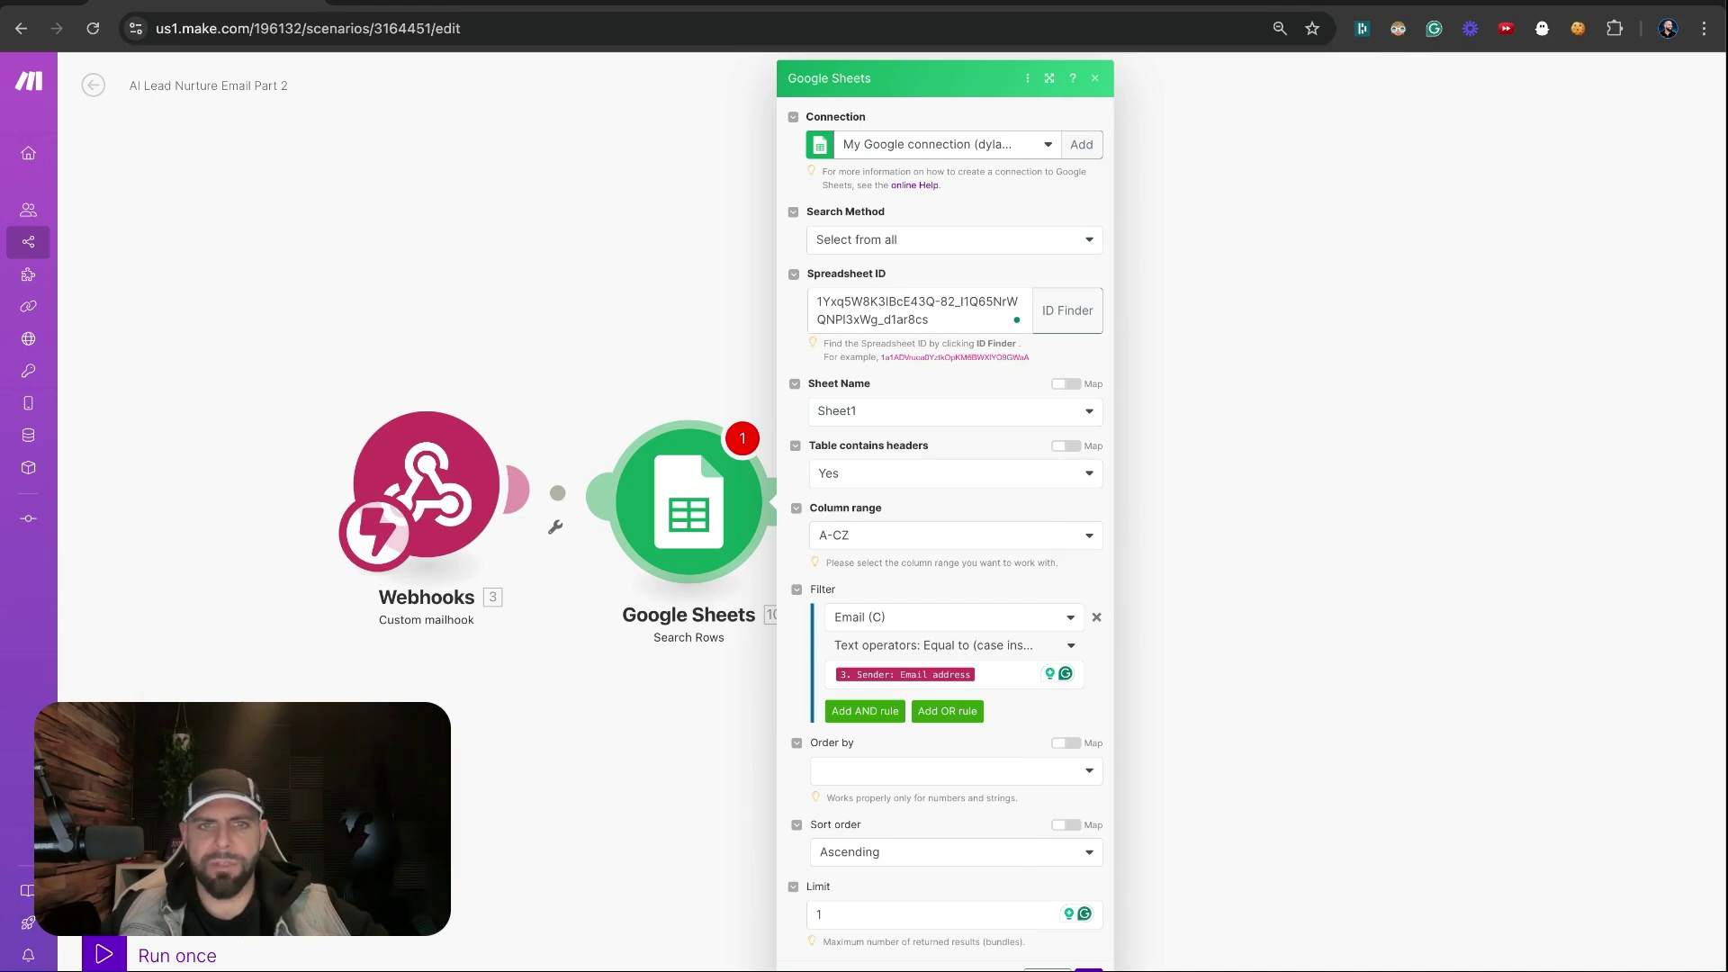
pyautogui.click(1089, 969)
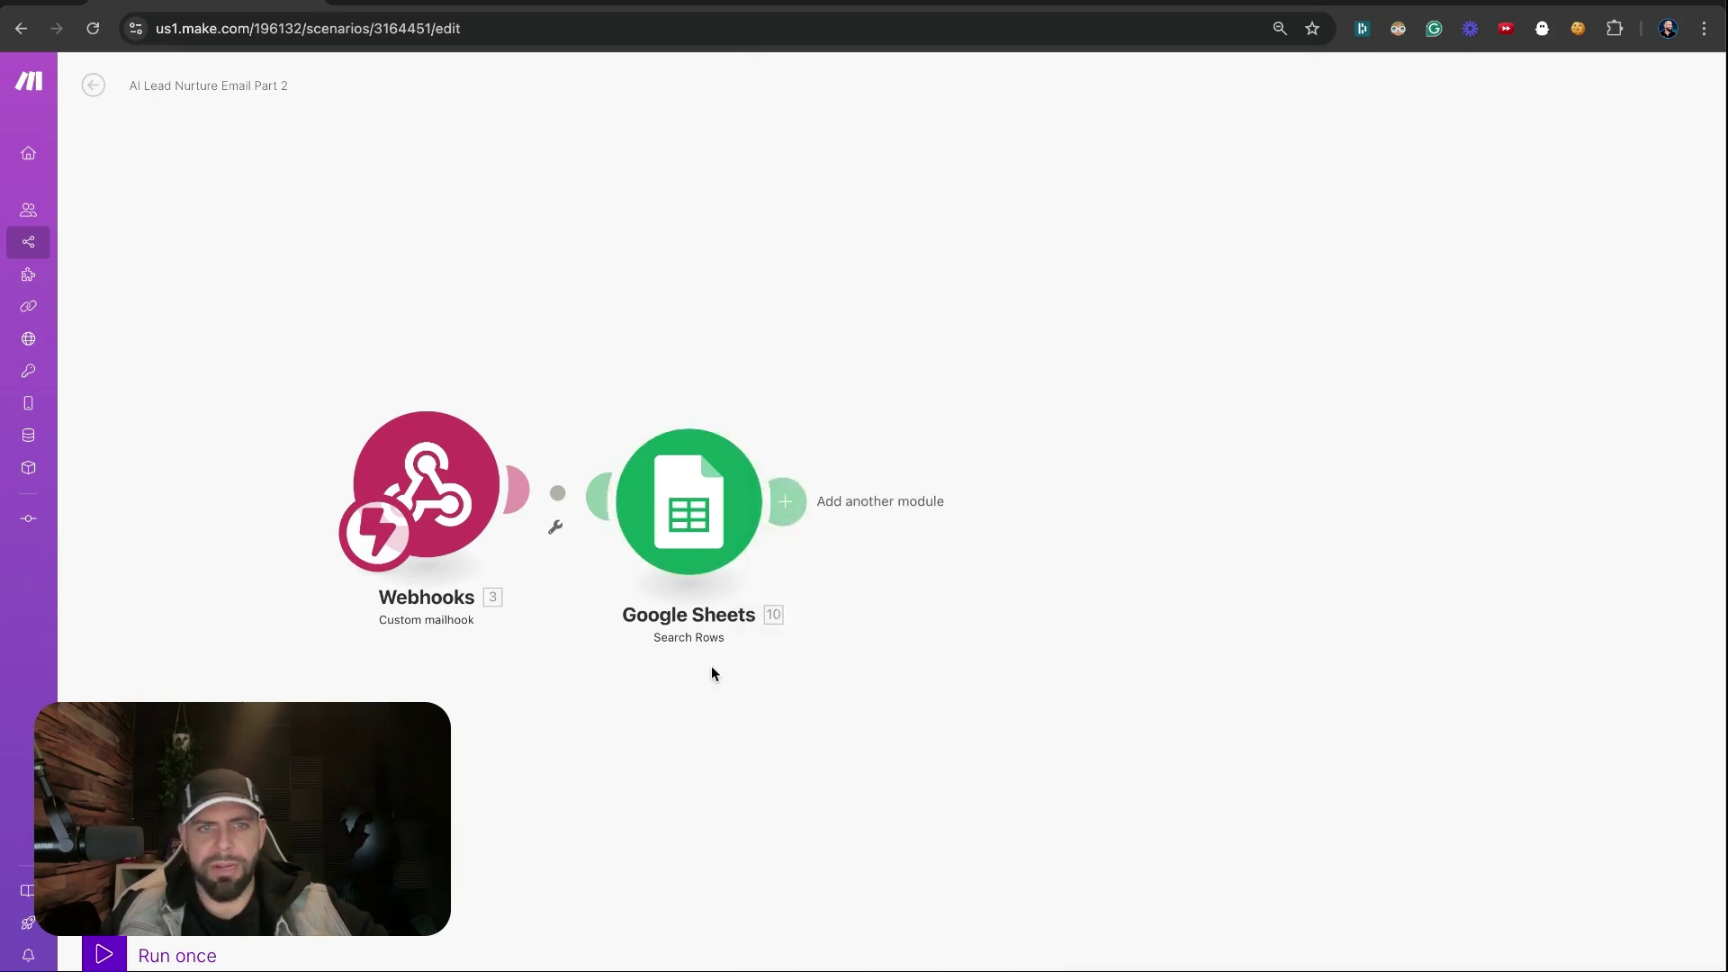
# Review the Search Rows settings against the spreadsheet, then add an empty step after Google Sheets
pyautogui.click(694, 562)
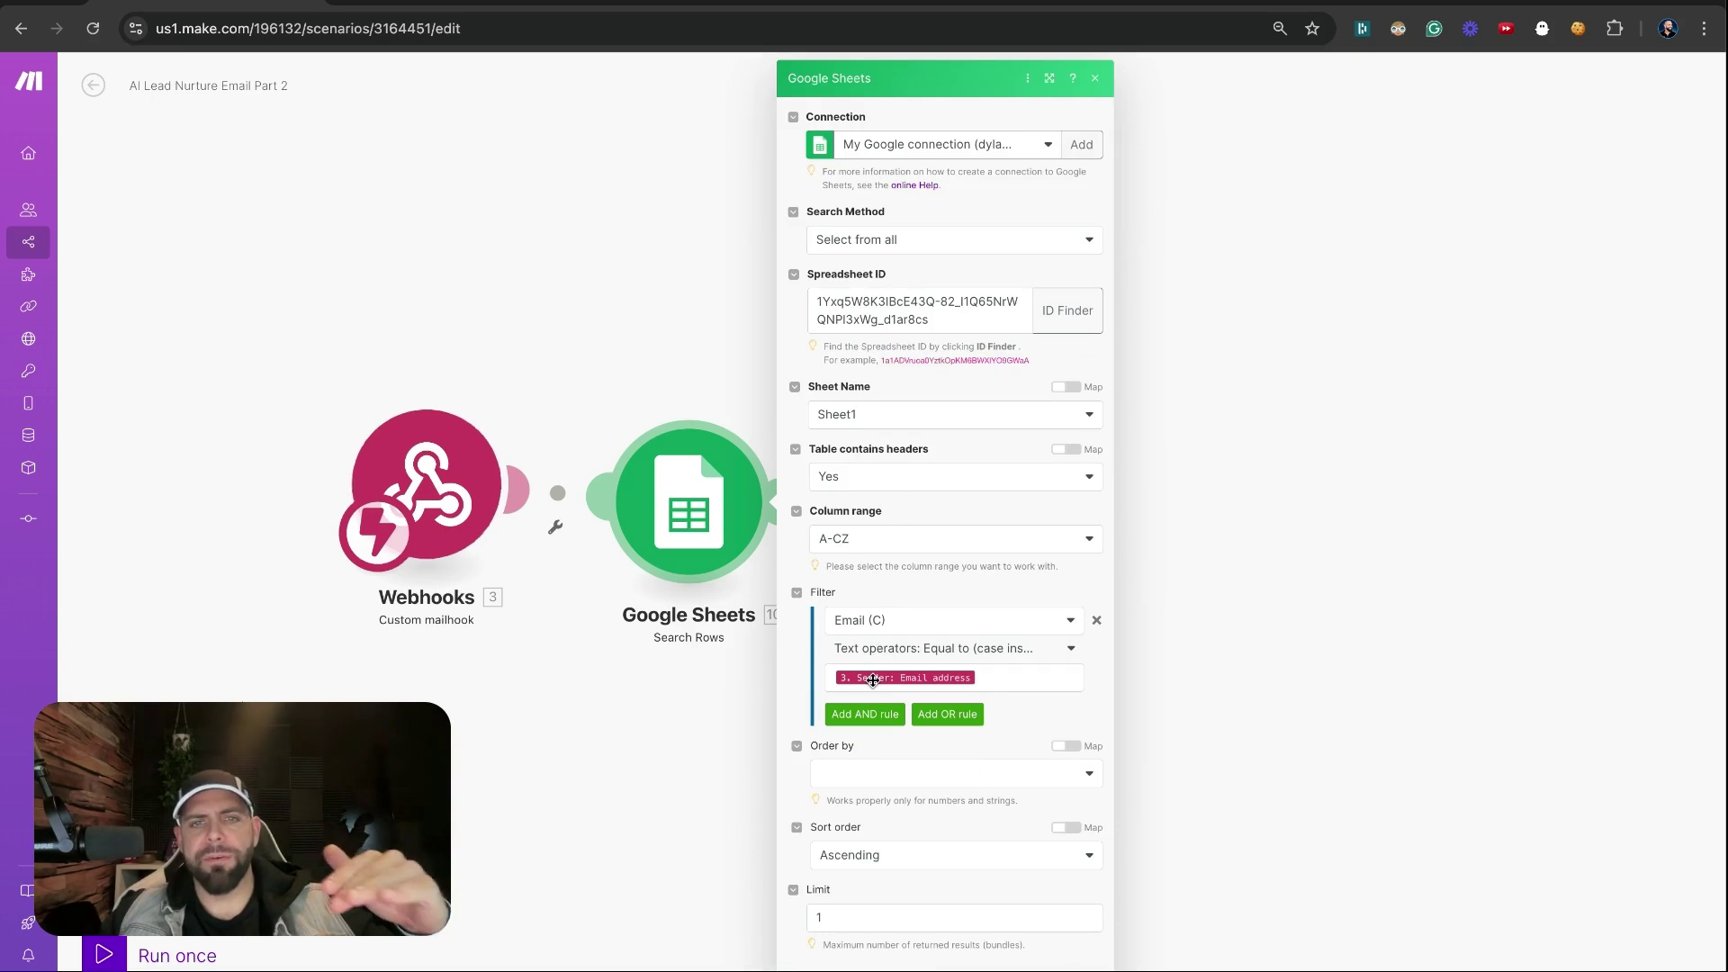
pyautogui.click(472, 13)
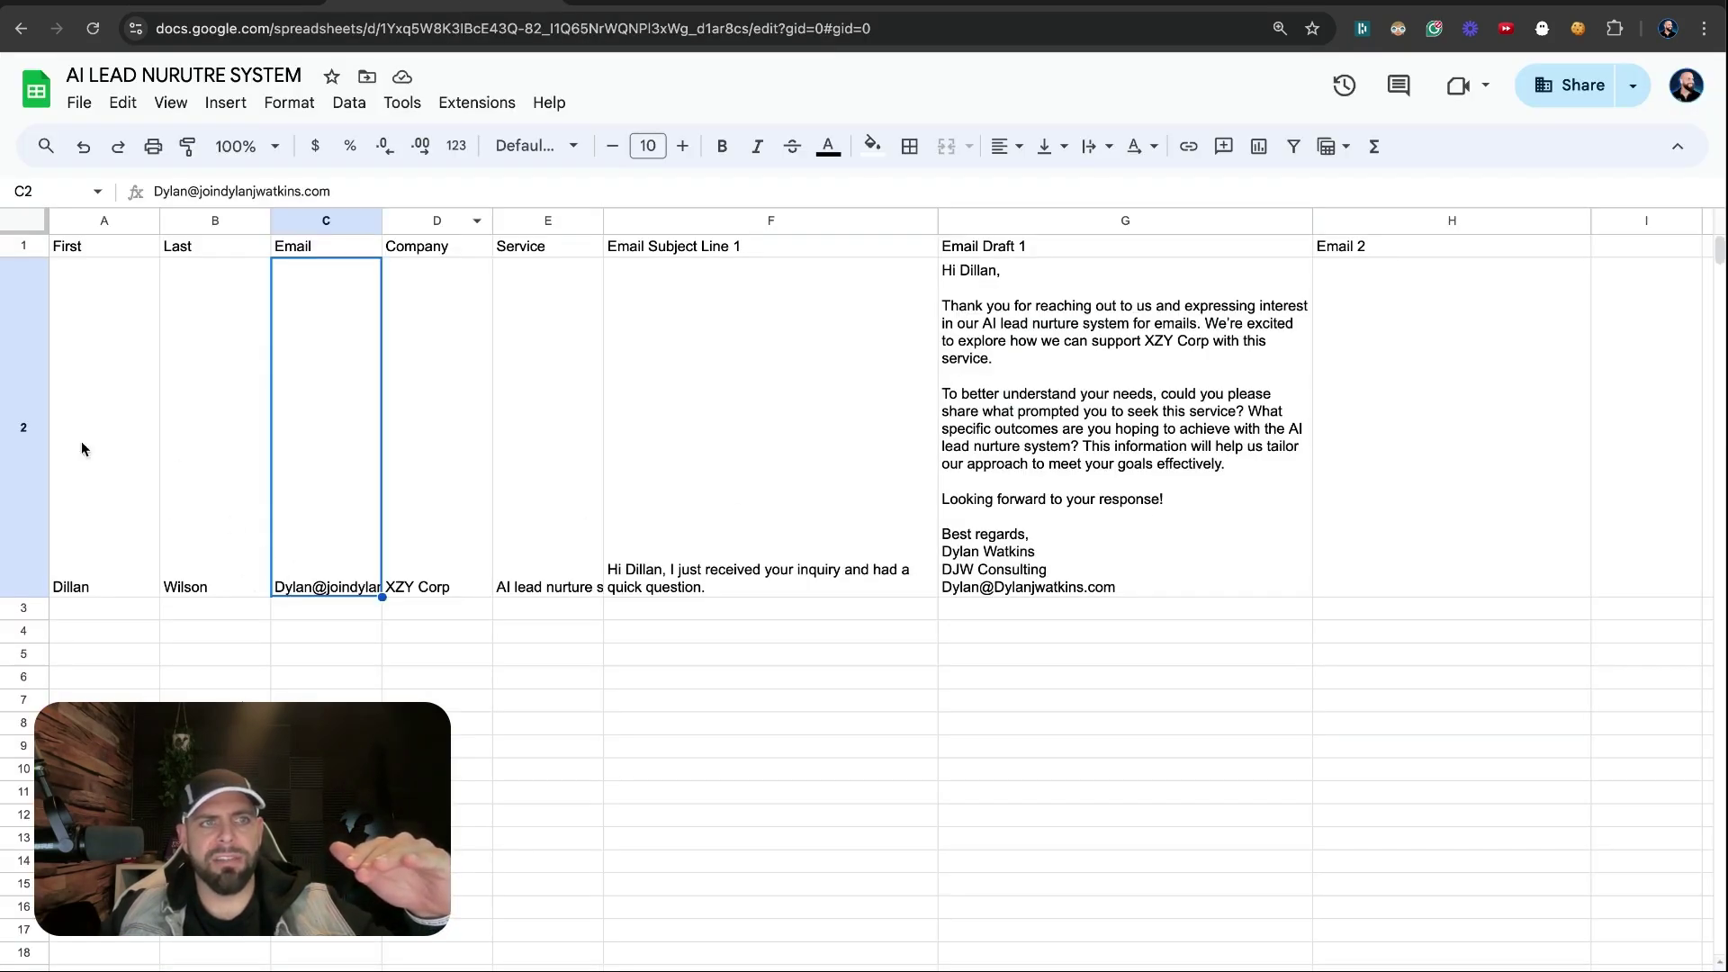
pyautogui.click(201, 13)
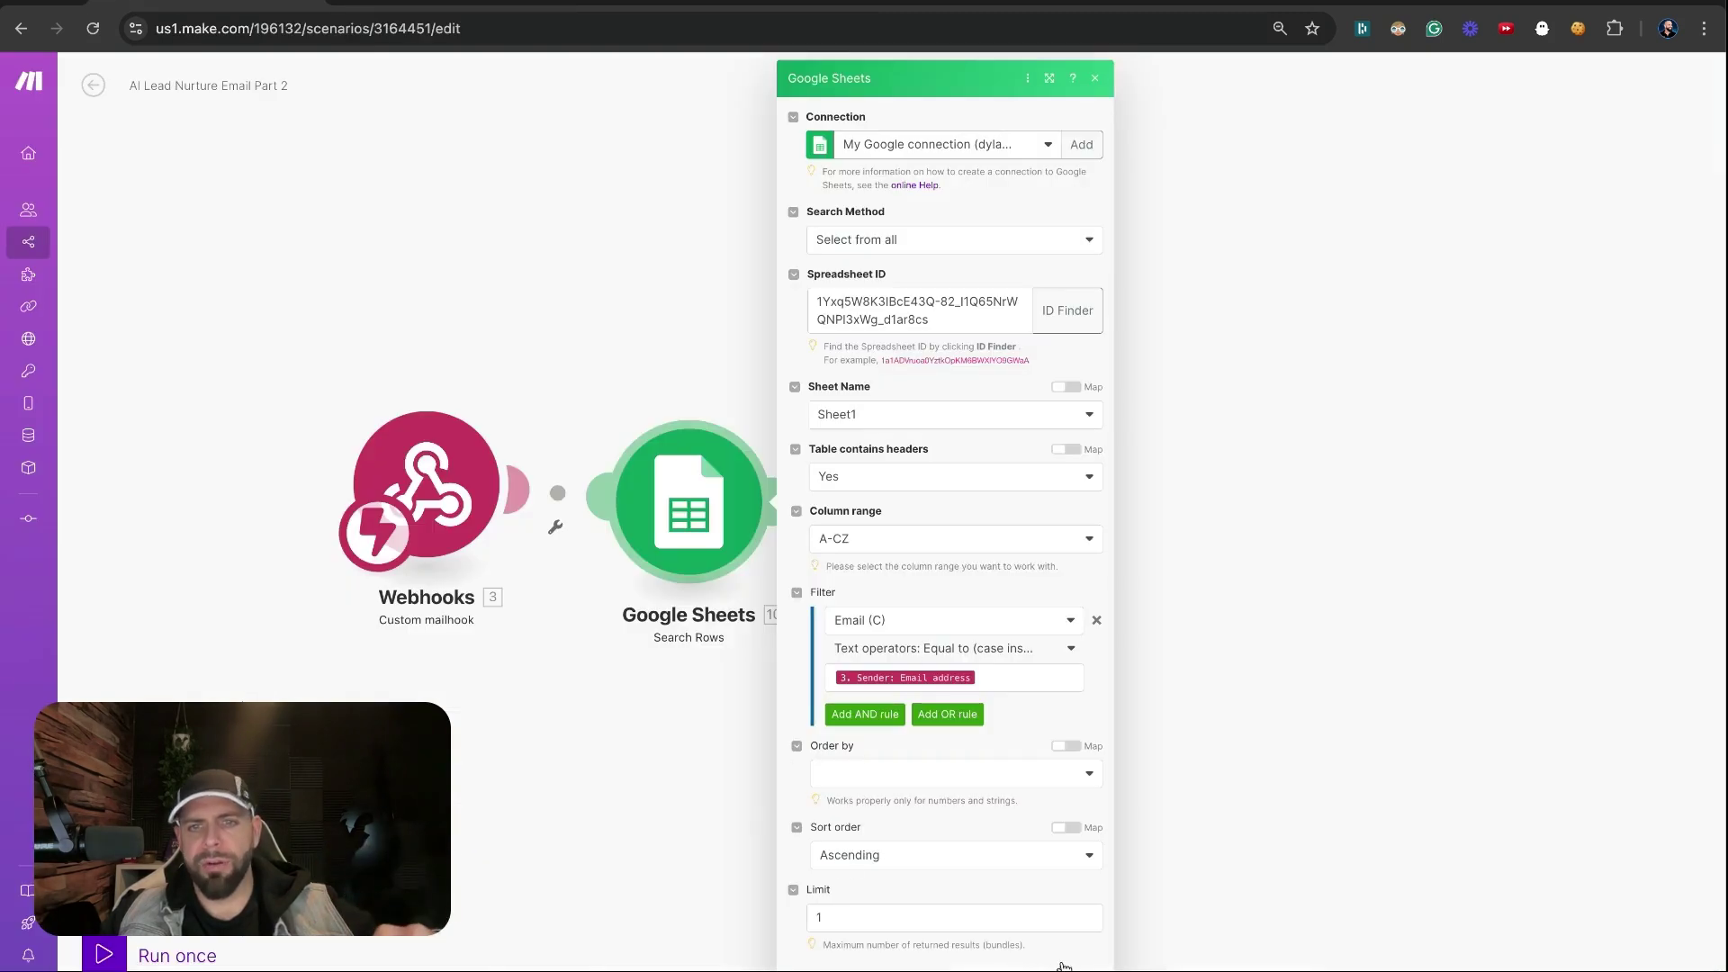
pyautogui.click(1119, 875)
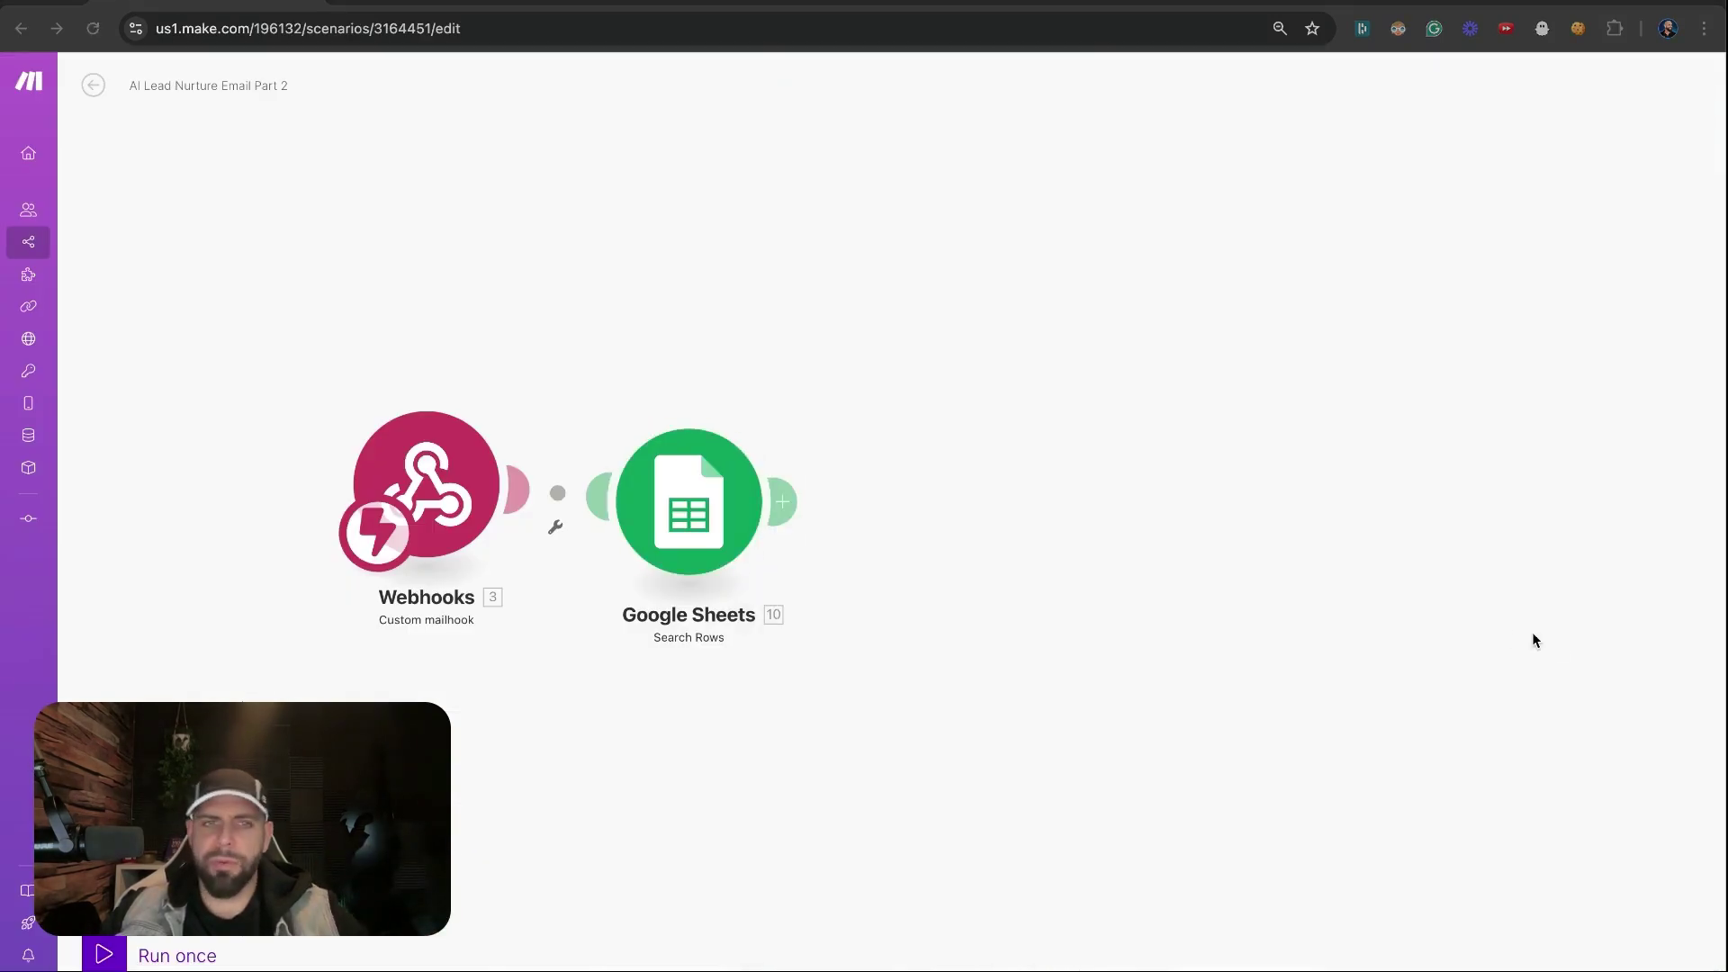
pyautogui.click(969, 492)
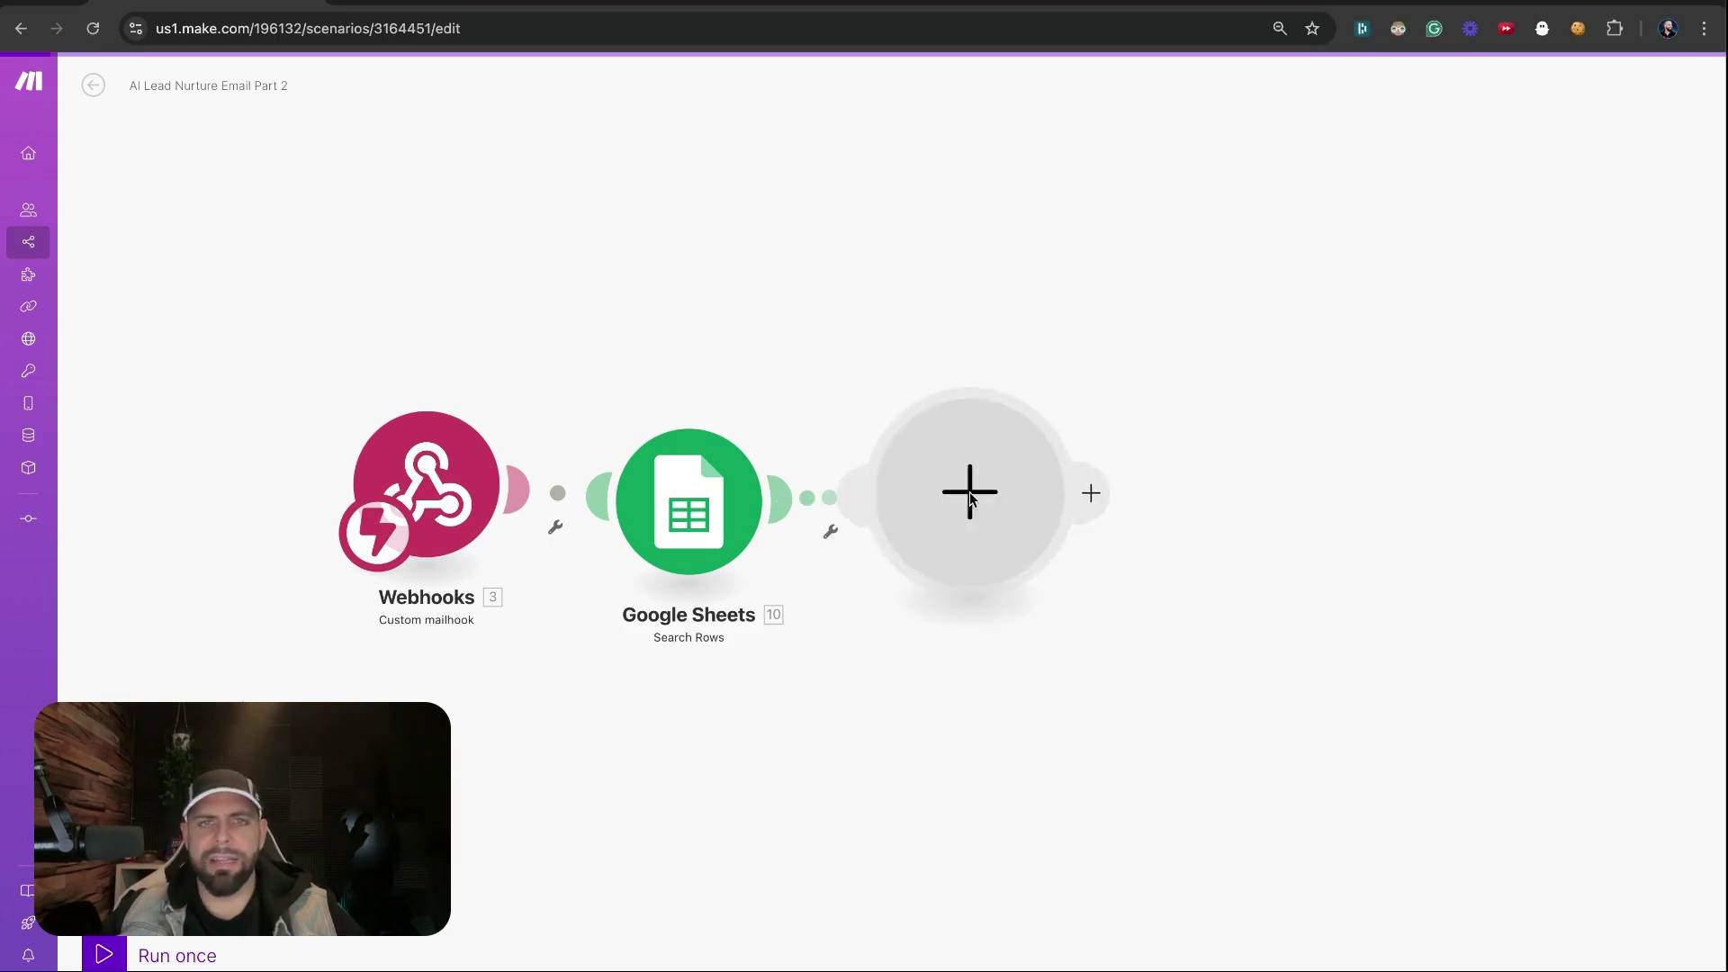
# Create a Set multiple variables module with variables First Name, Email, Subject Line and Row Number
pyautogui.write('set')
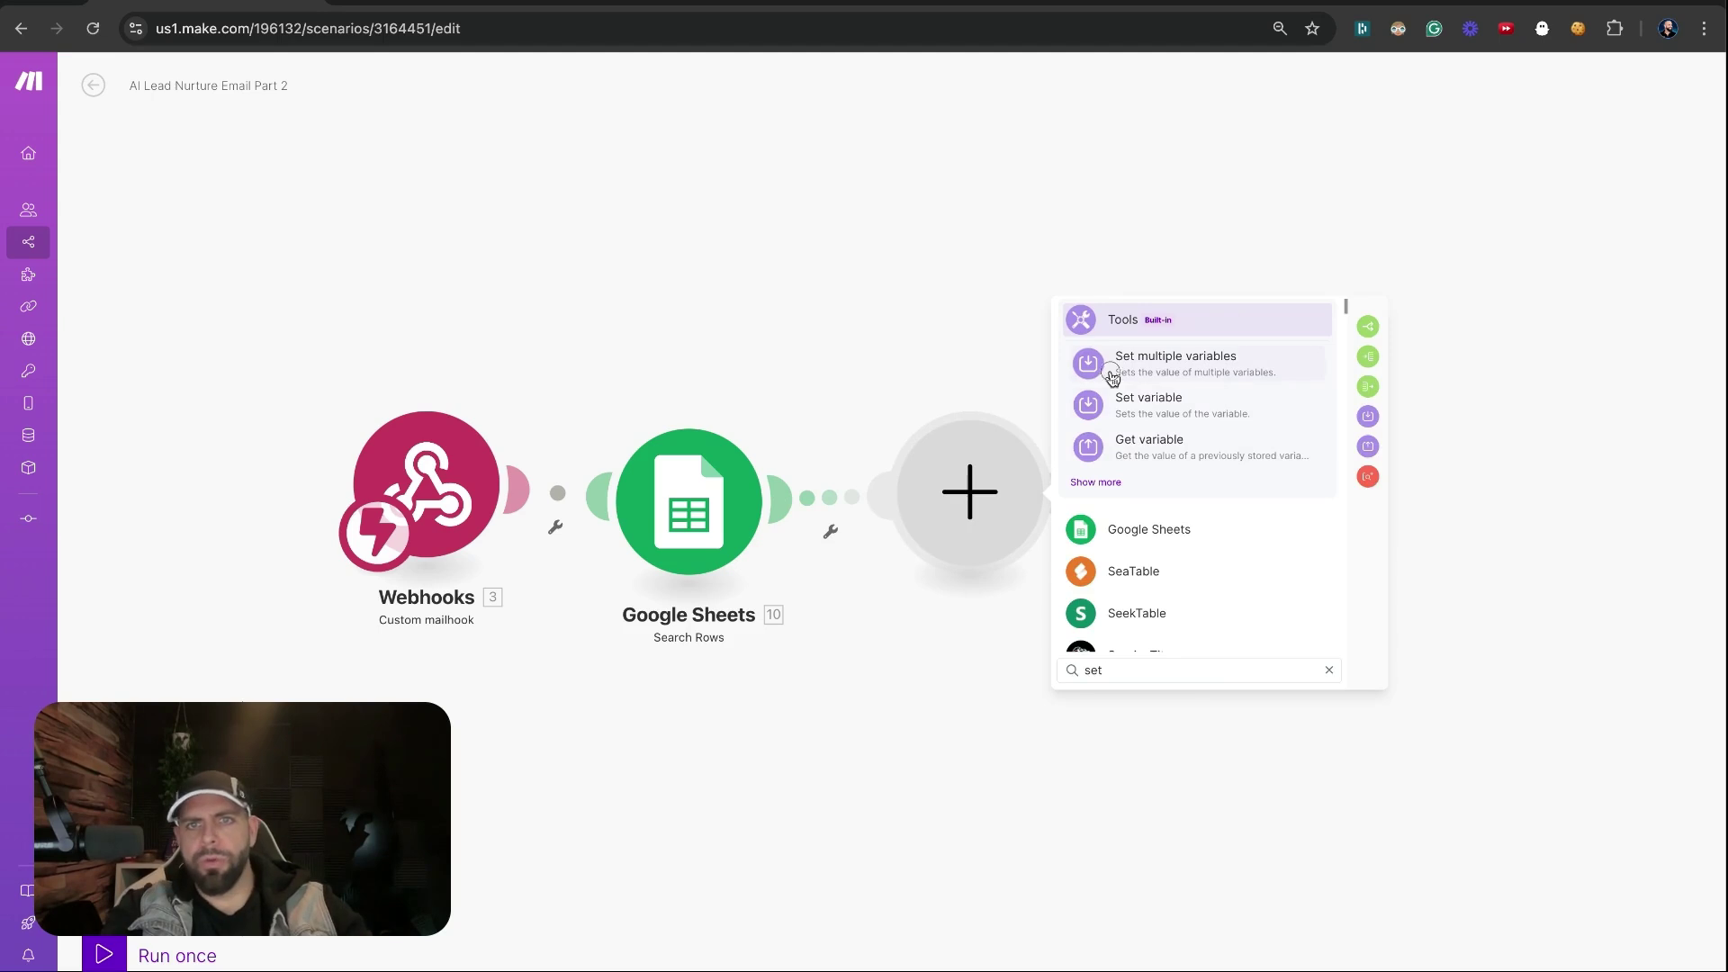
pyautogui.click(1113, 377)
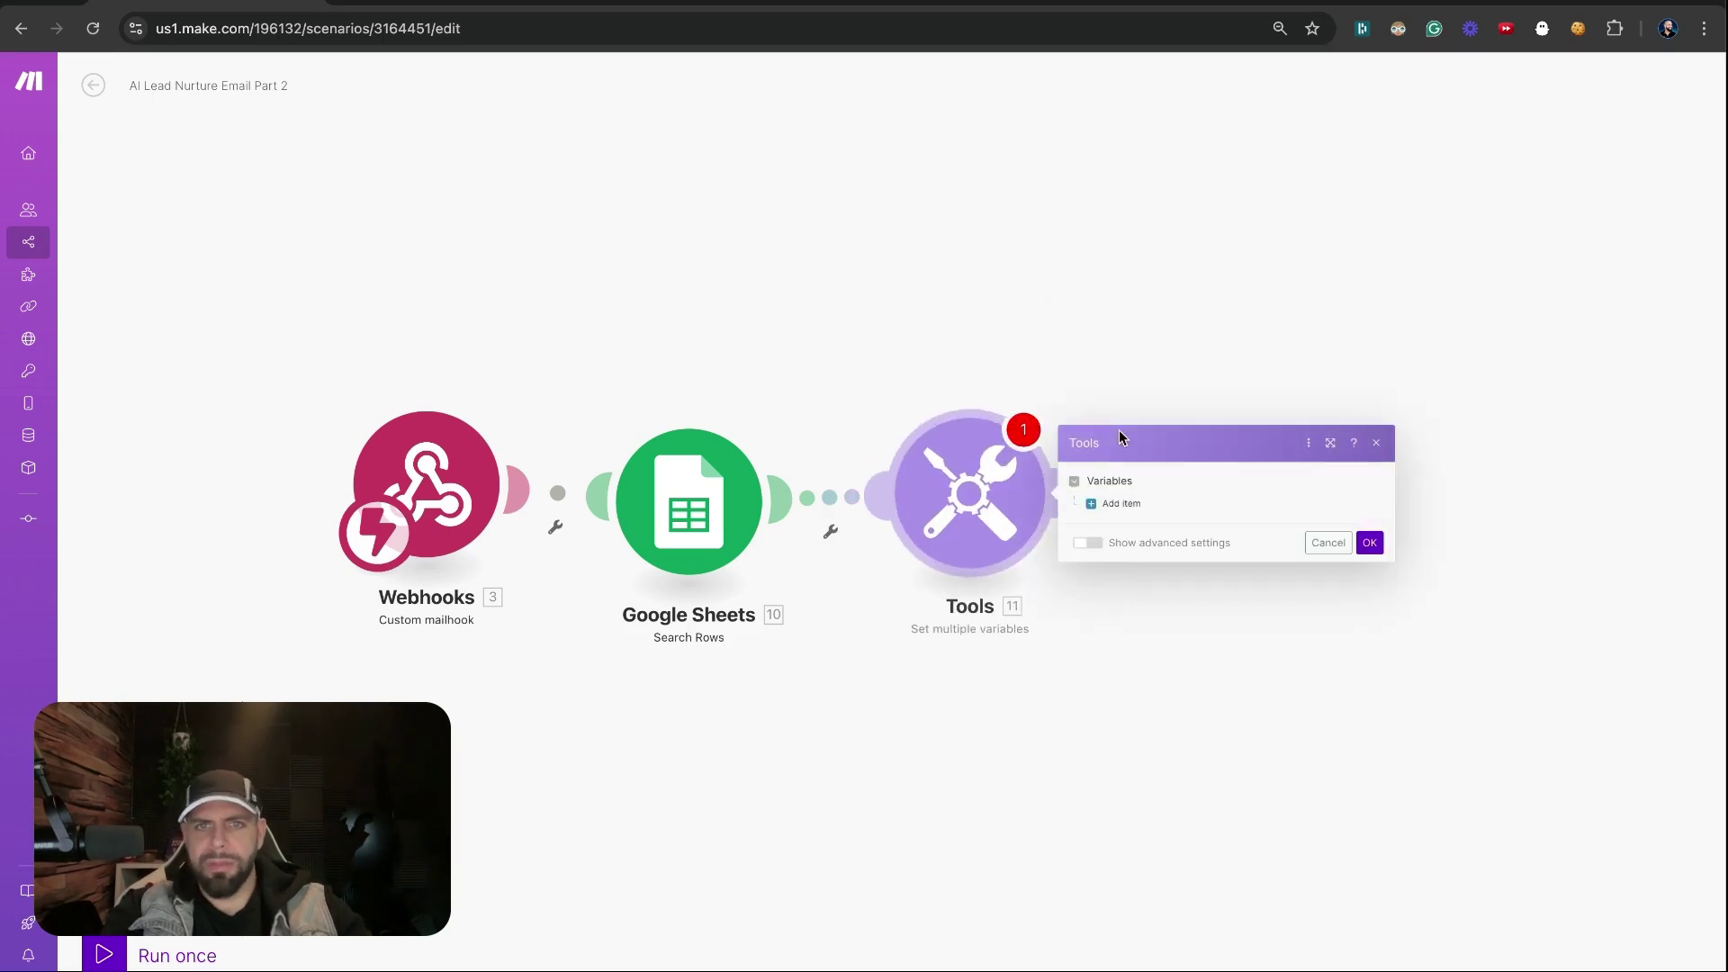
pyautogui.click(1143, 473)
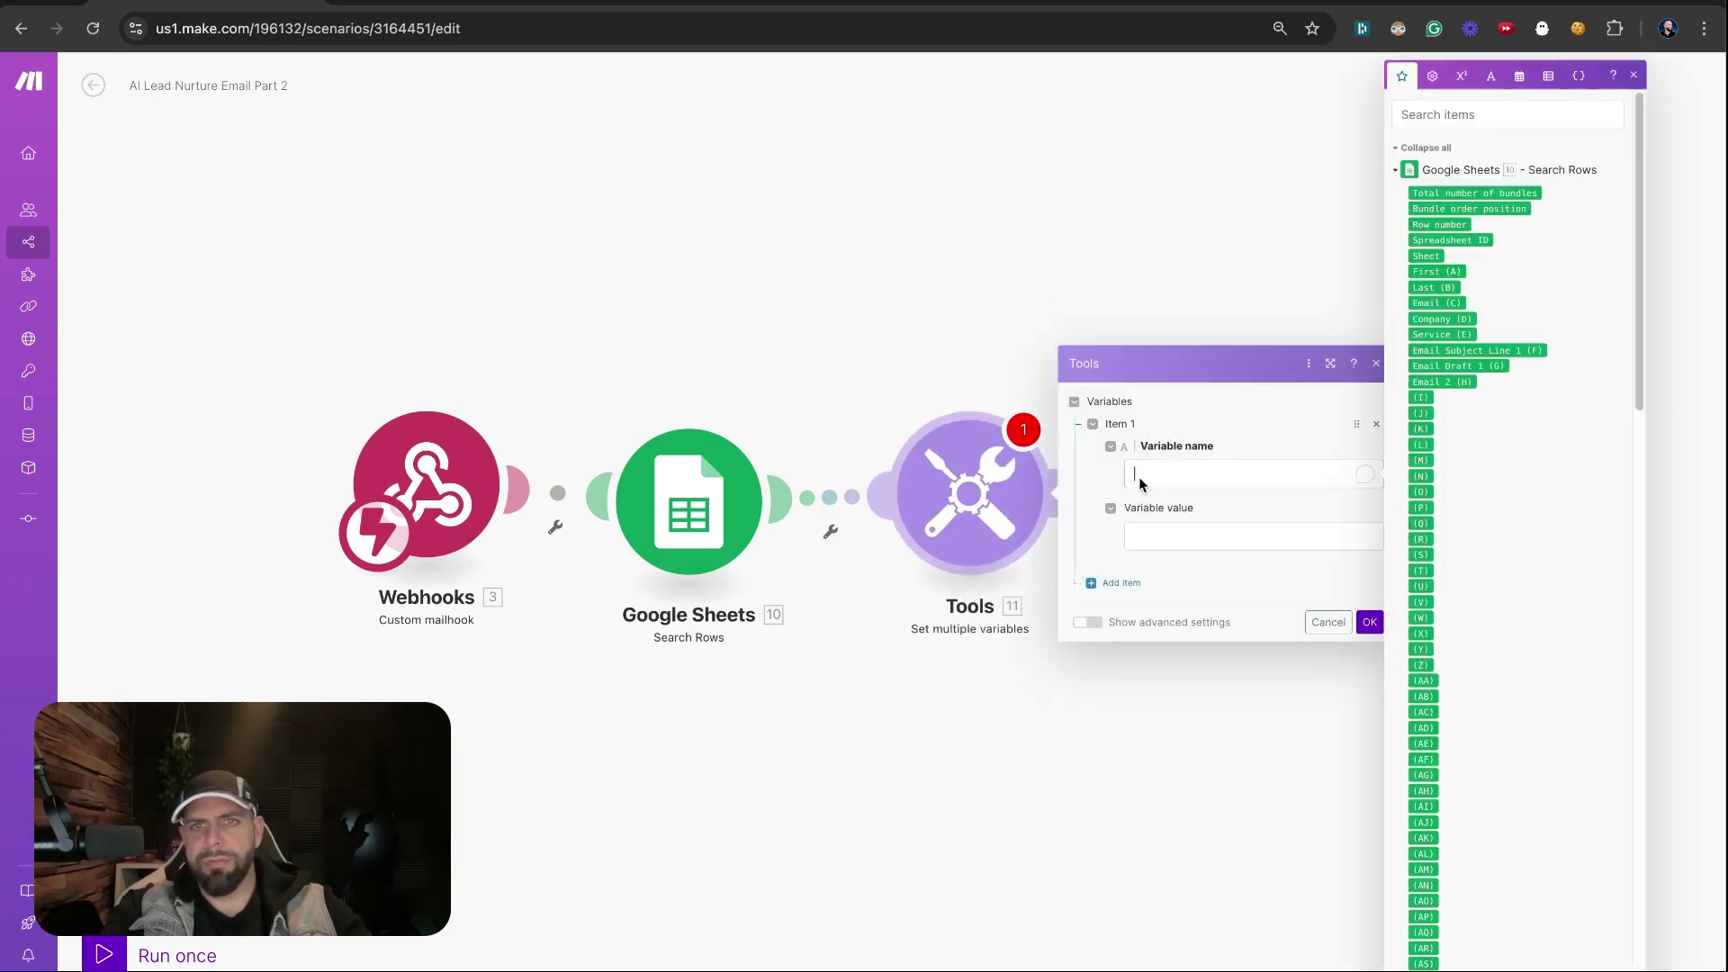
pyautogui.write('First Name')
pyautogui.click(1125, 582)
pyautogui.write('Em')
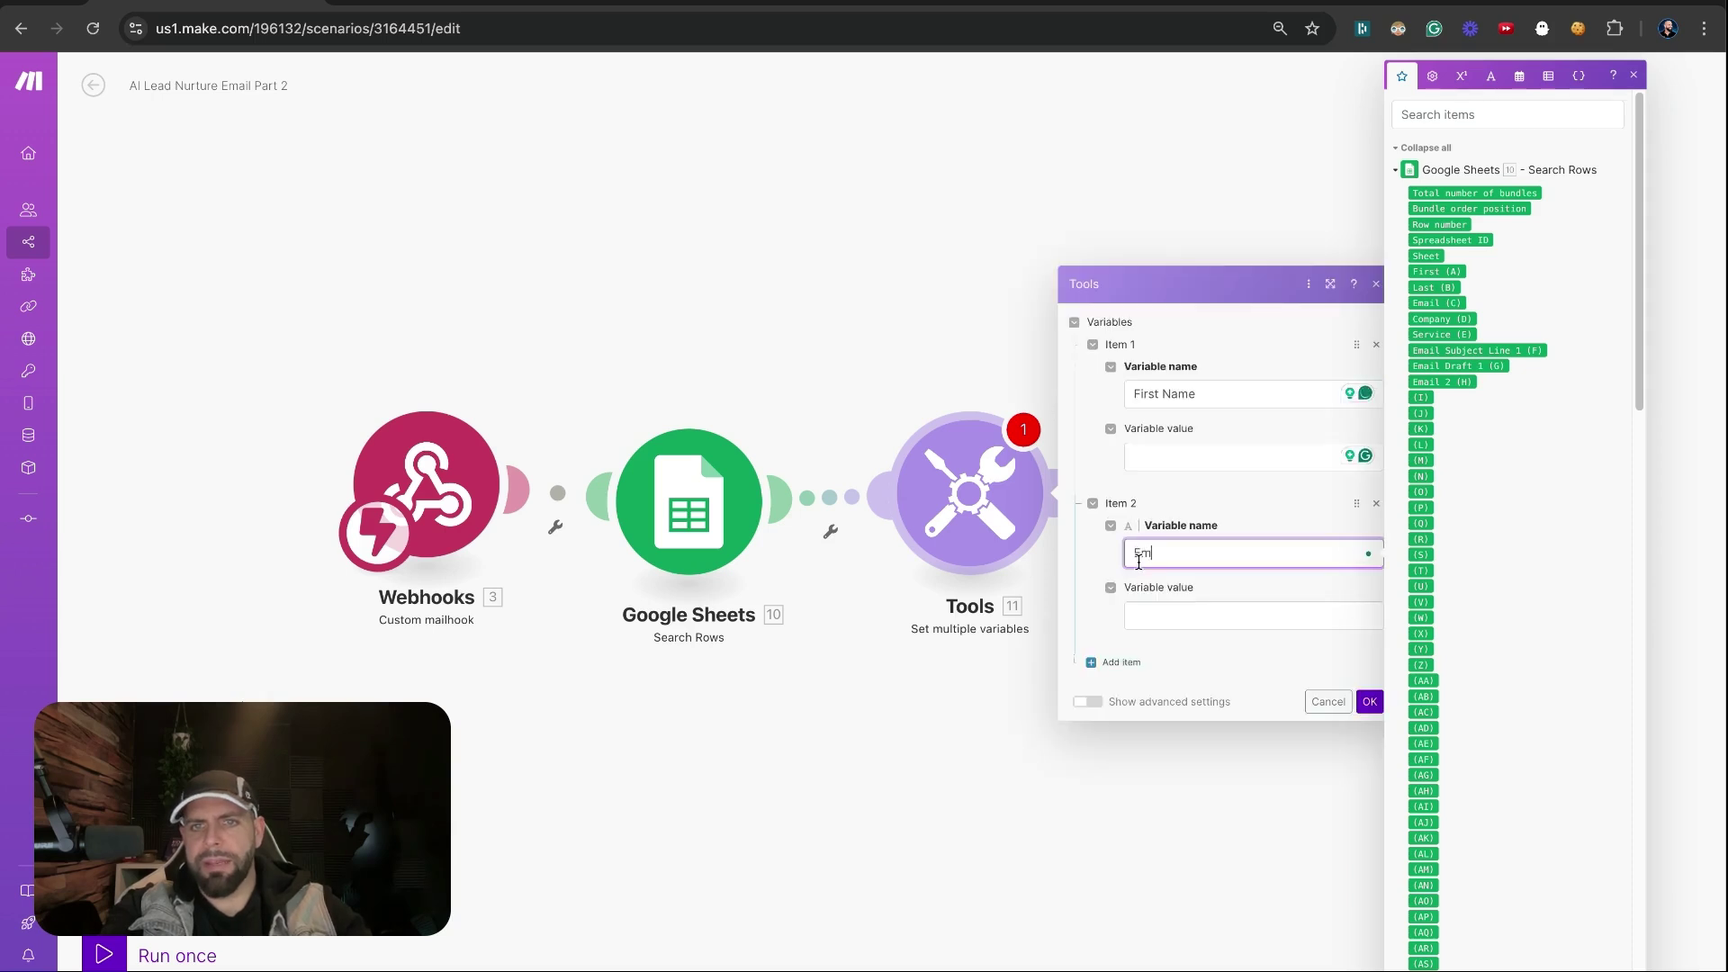
pyautogui.write('ail')
pyautogui.click(1122, 661)
pyautogui.write('A')
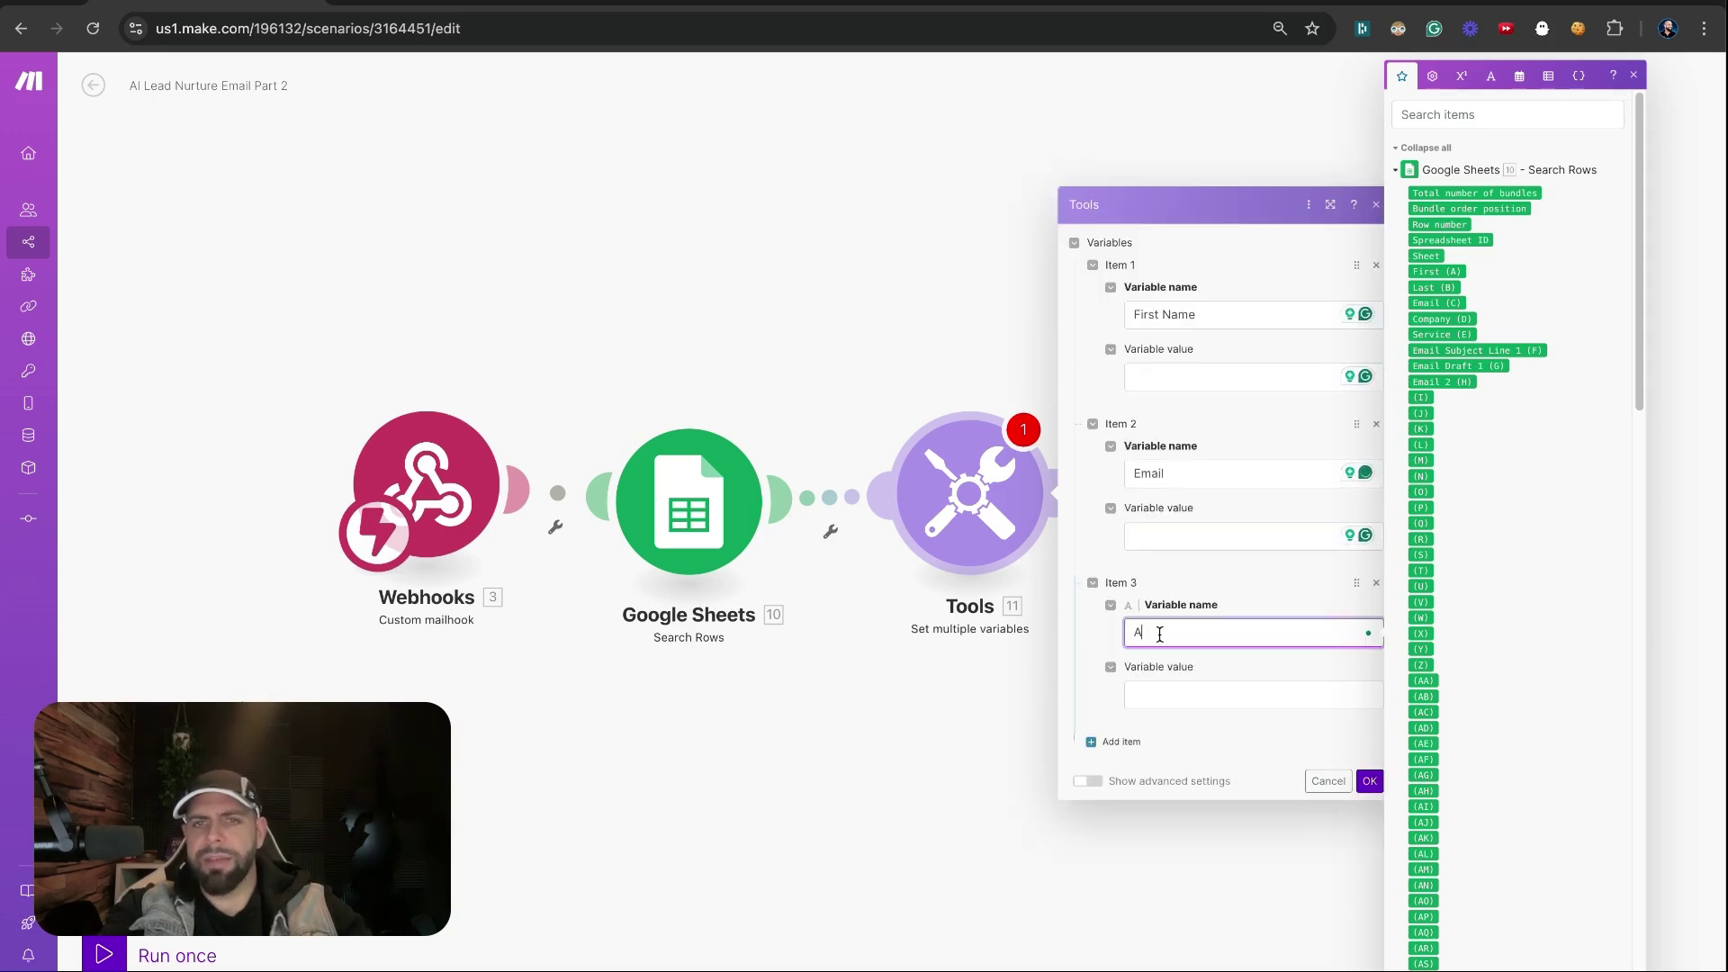
pyautogui.write('ubject Line')
pyautogui.click(1121, 742)
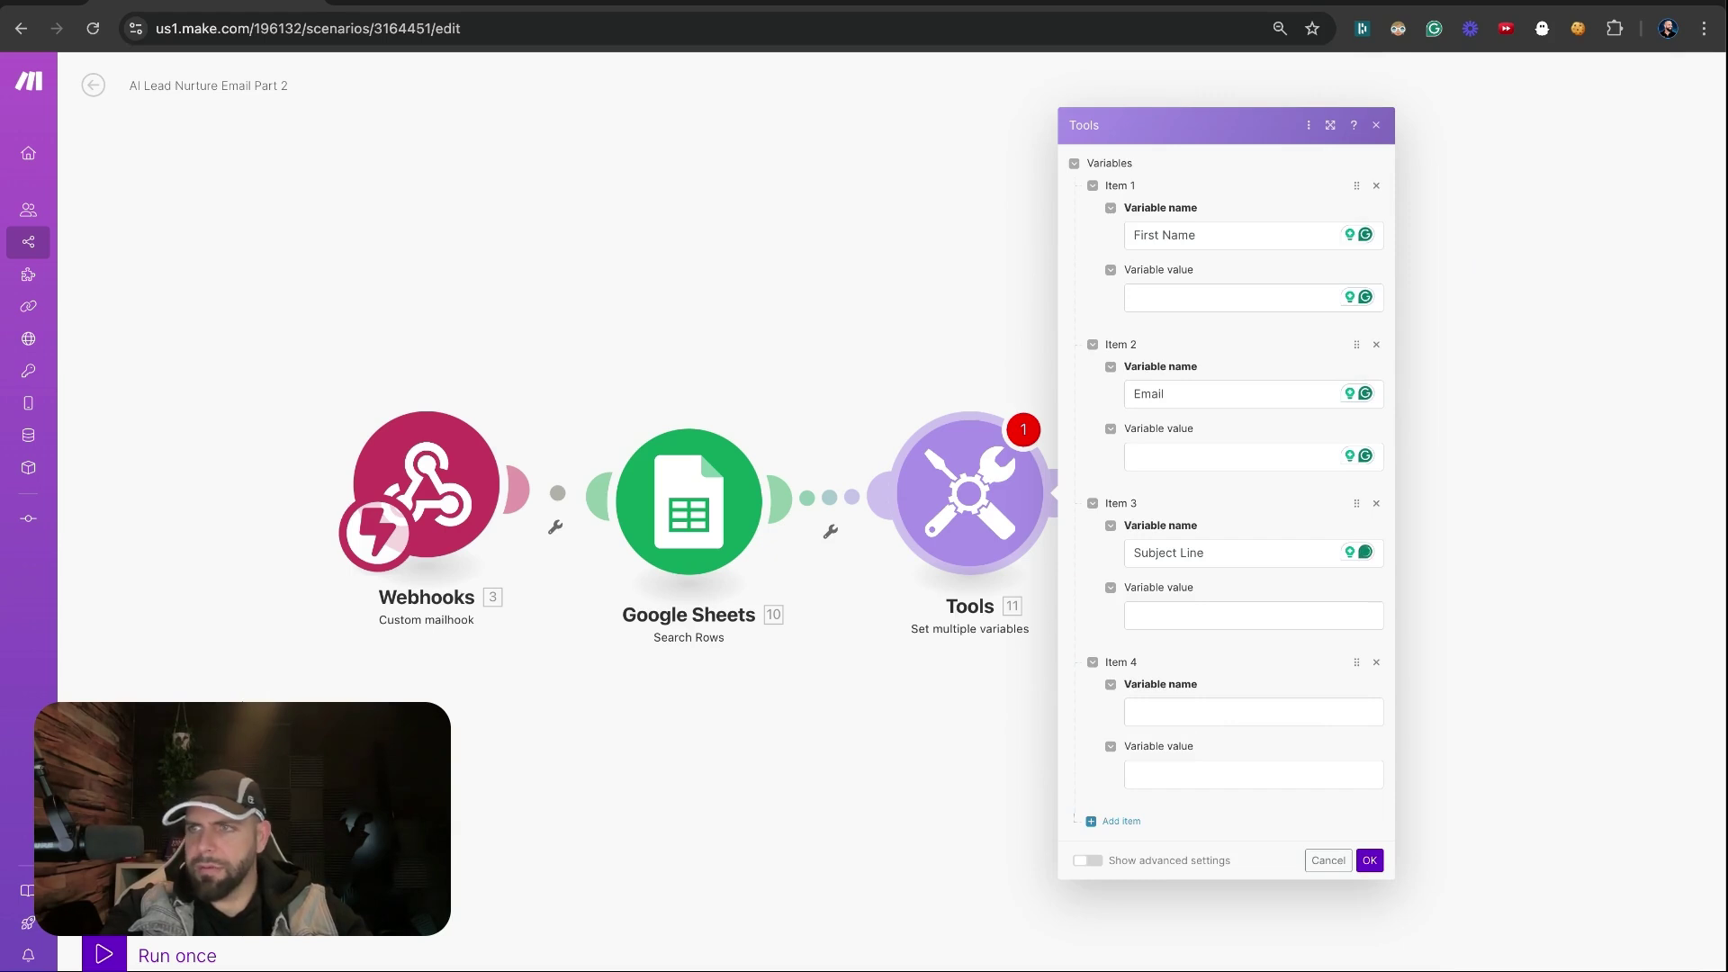
pyautogui.click(1219, 723)
pyautogui.write('Row N')
pyautogui.write('umber')
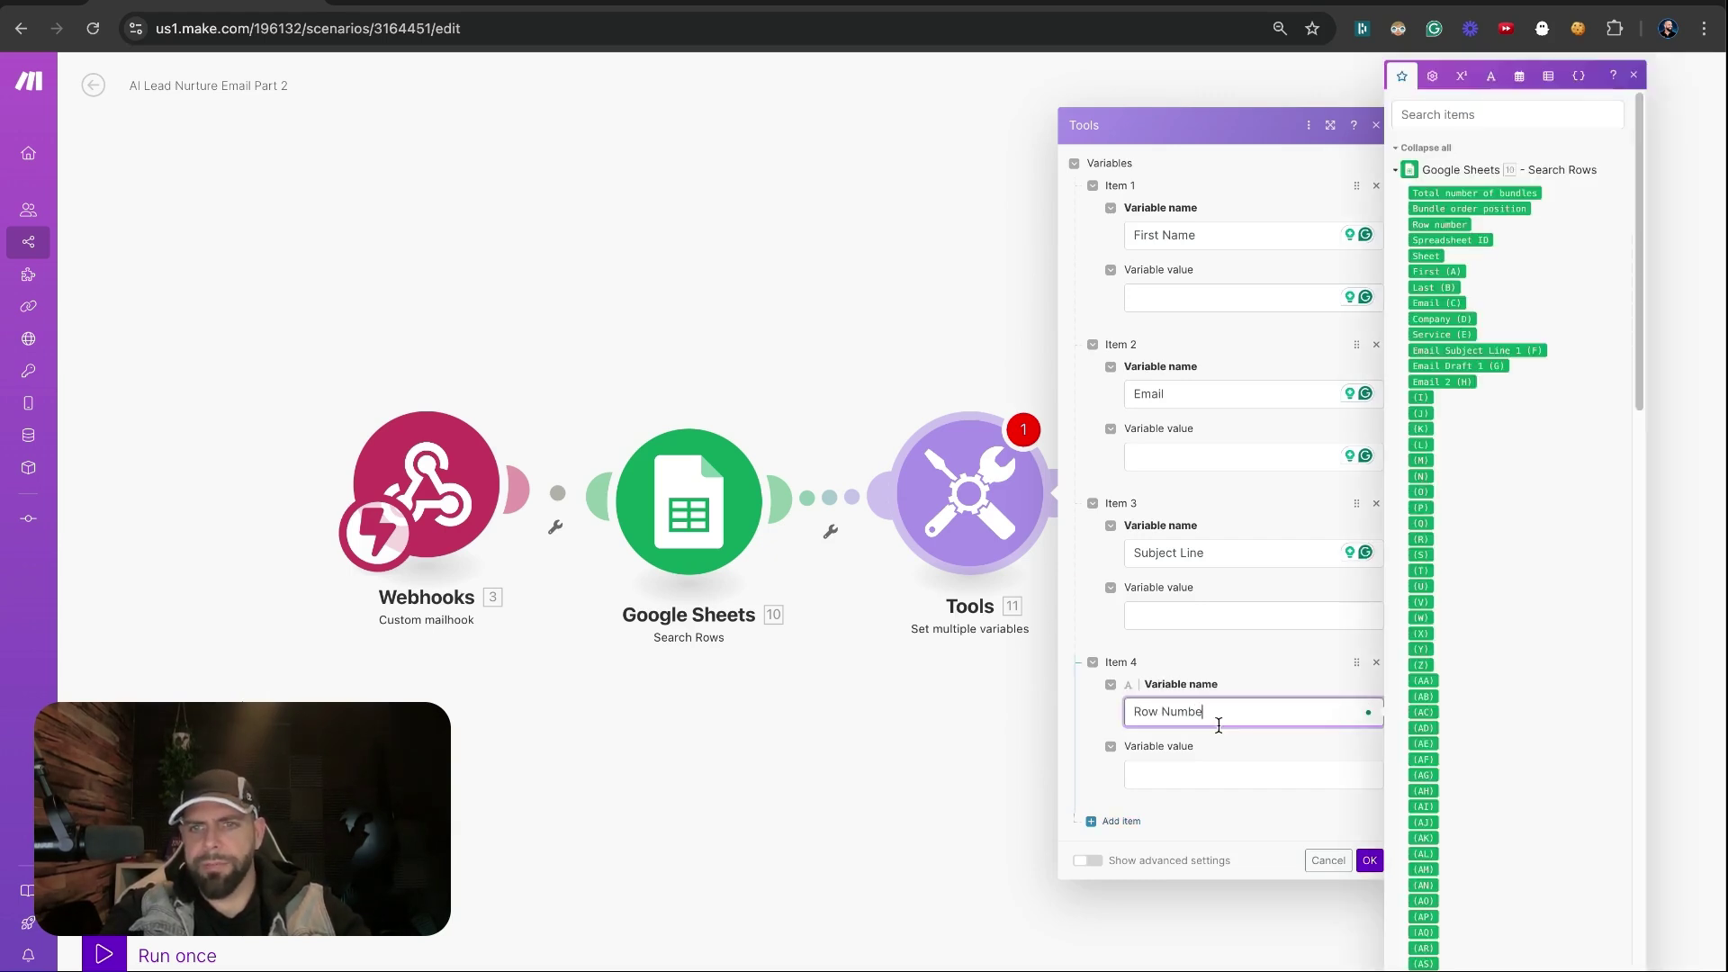
# Map Row Number, sender Email and First (A), set Subject Line 'One more follow up about your inquiry', then save
pyautogui.click(1217, 765)
pyautogui.click(1439, 224)
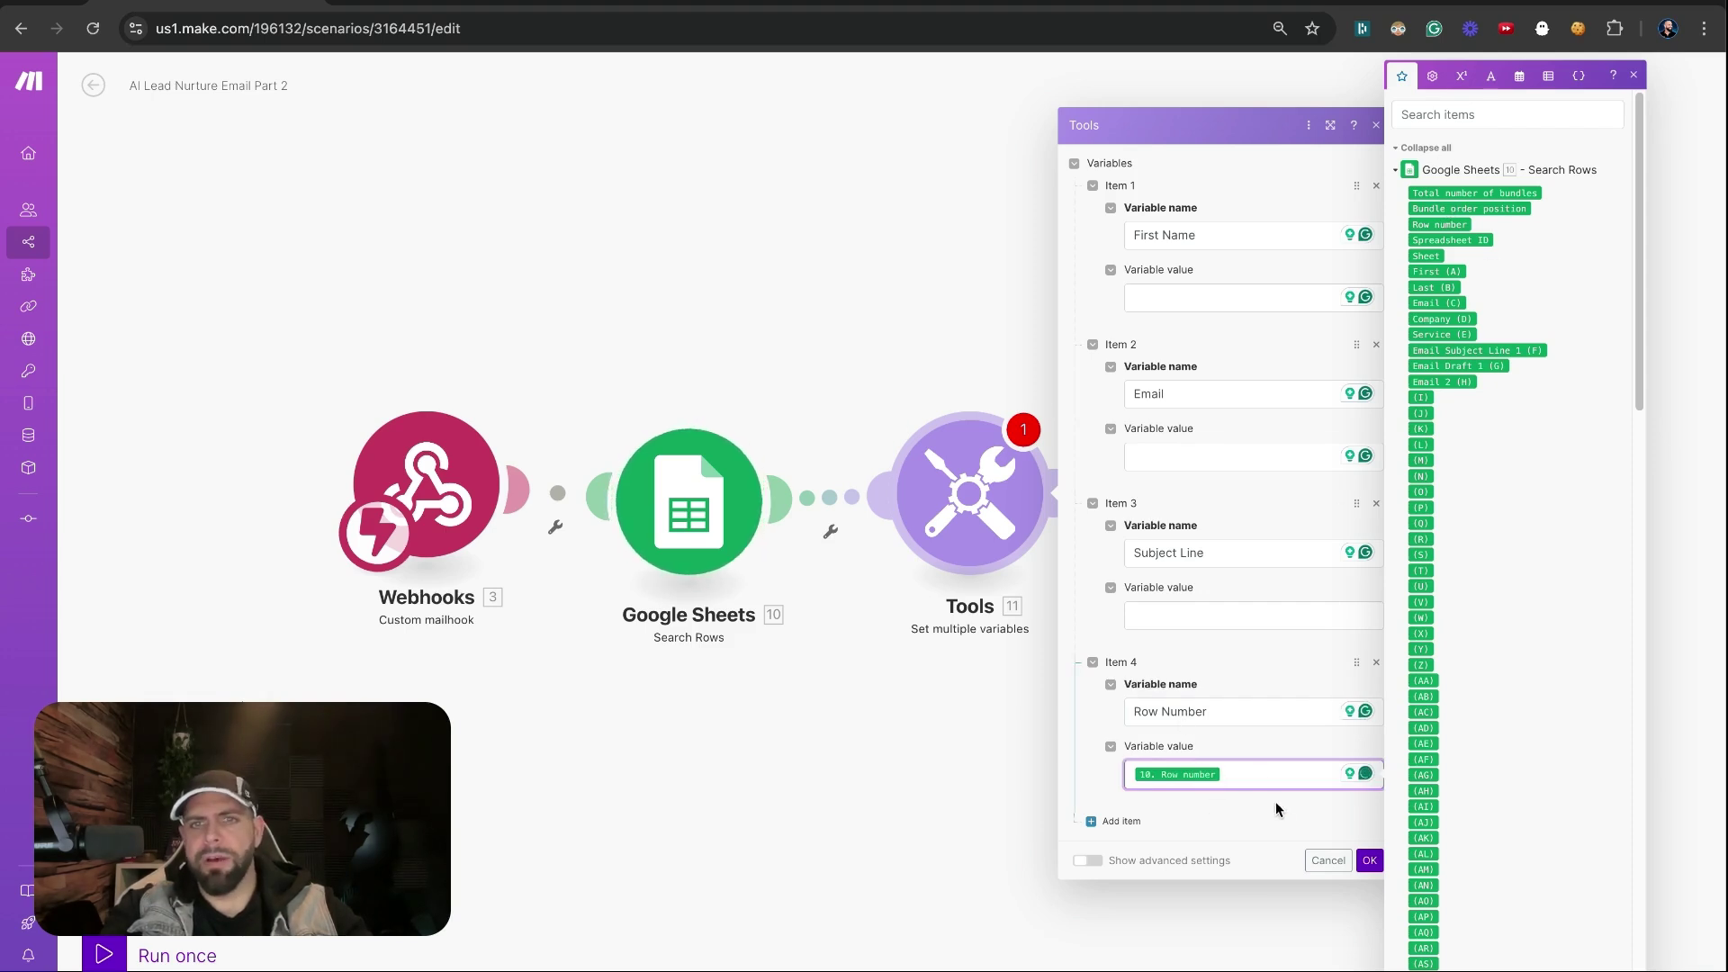
pyautogui.click(1249, 619)
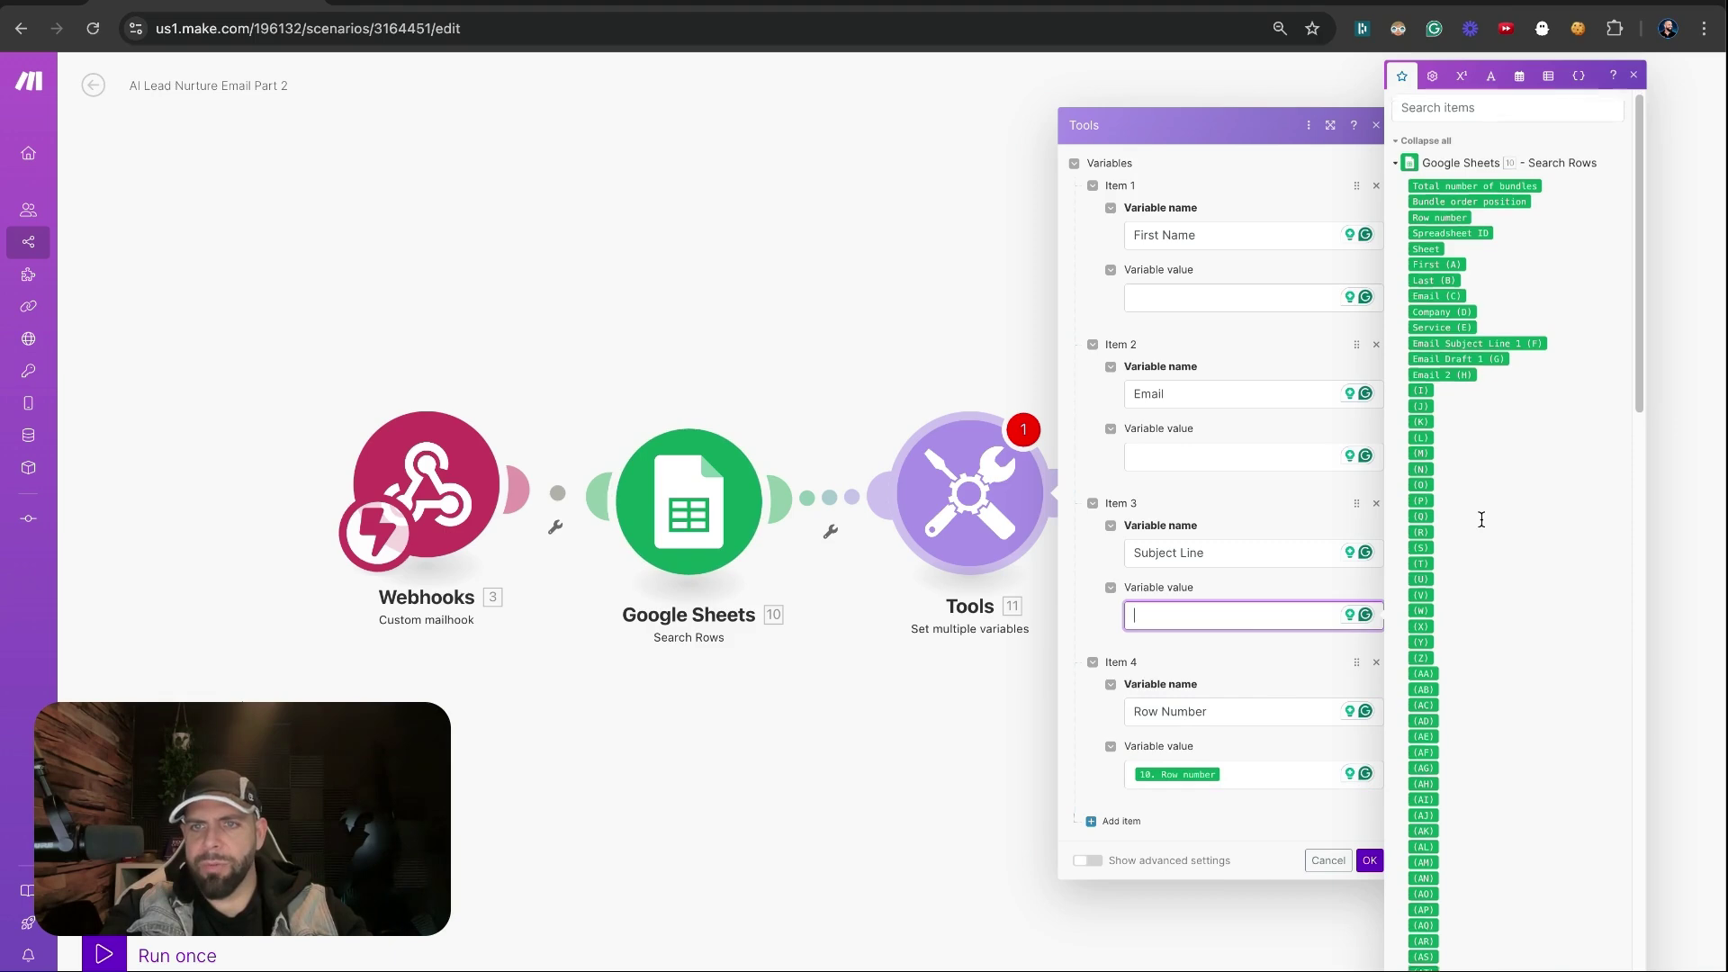
pyautogui.write('One more follo')
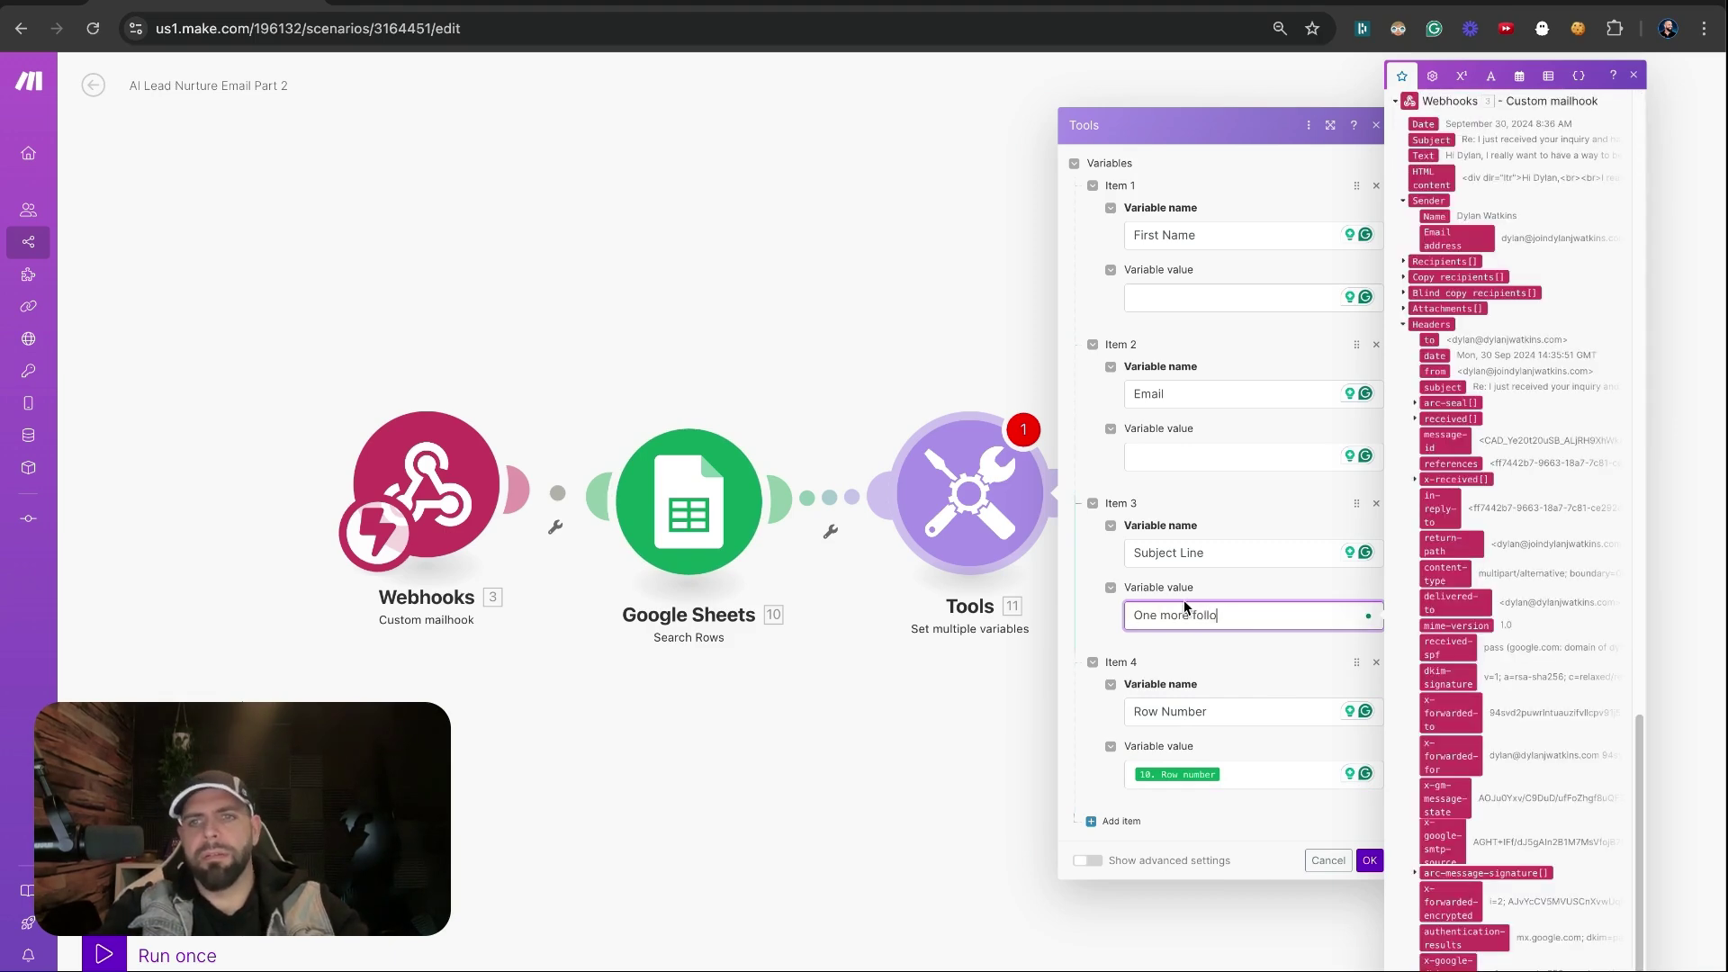
pyautogui.write('w up about your i')
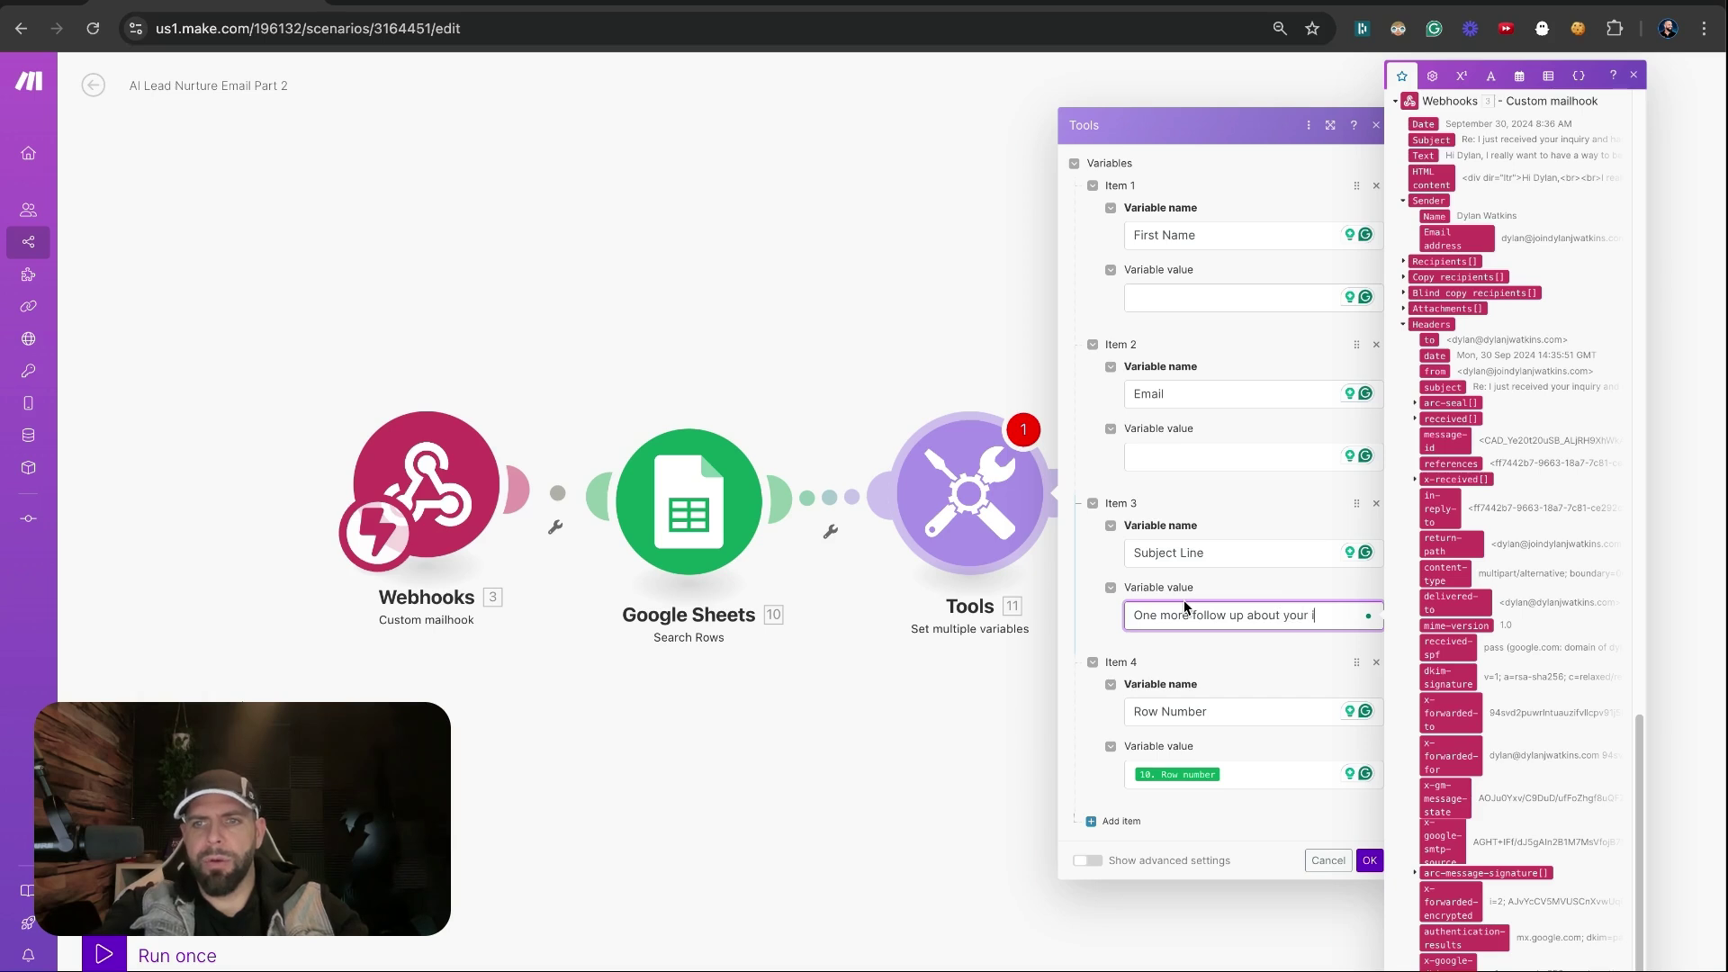
pyautogui.write('nquiry')
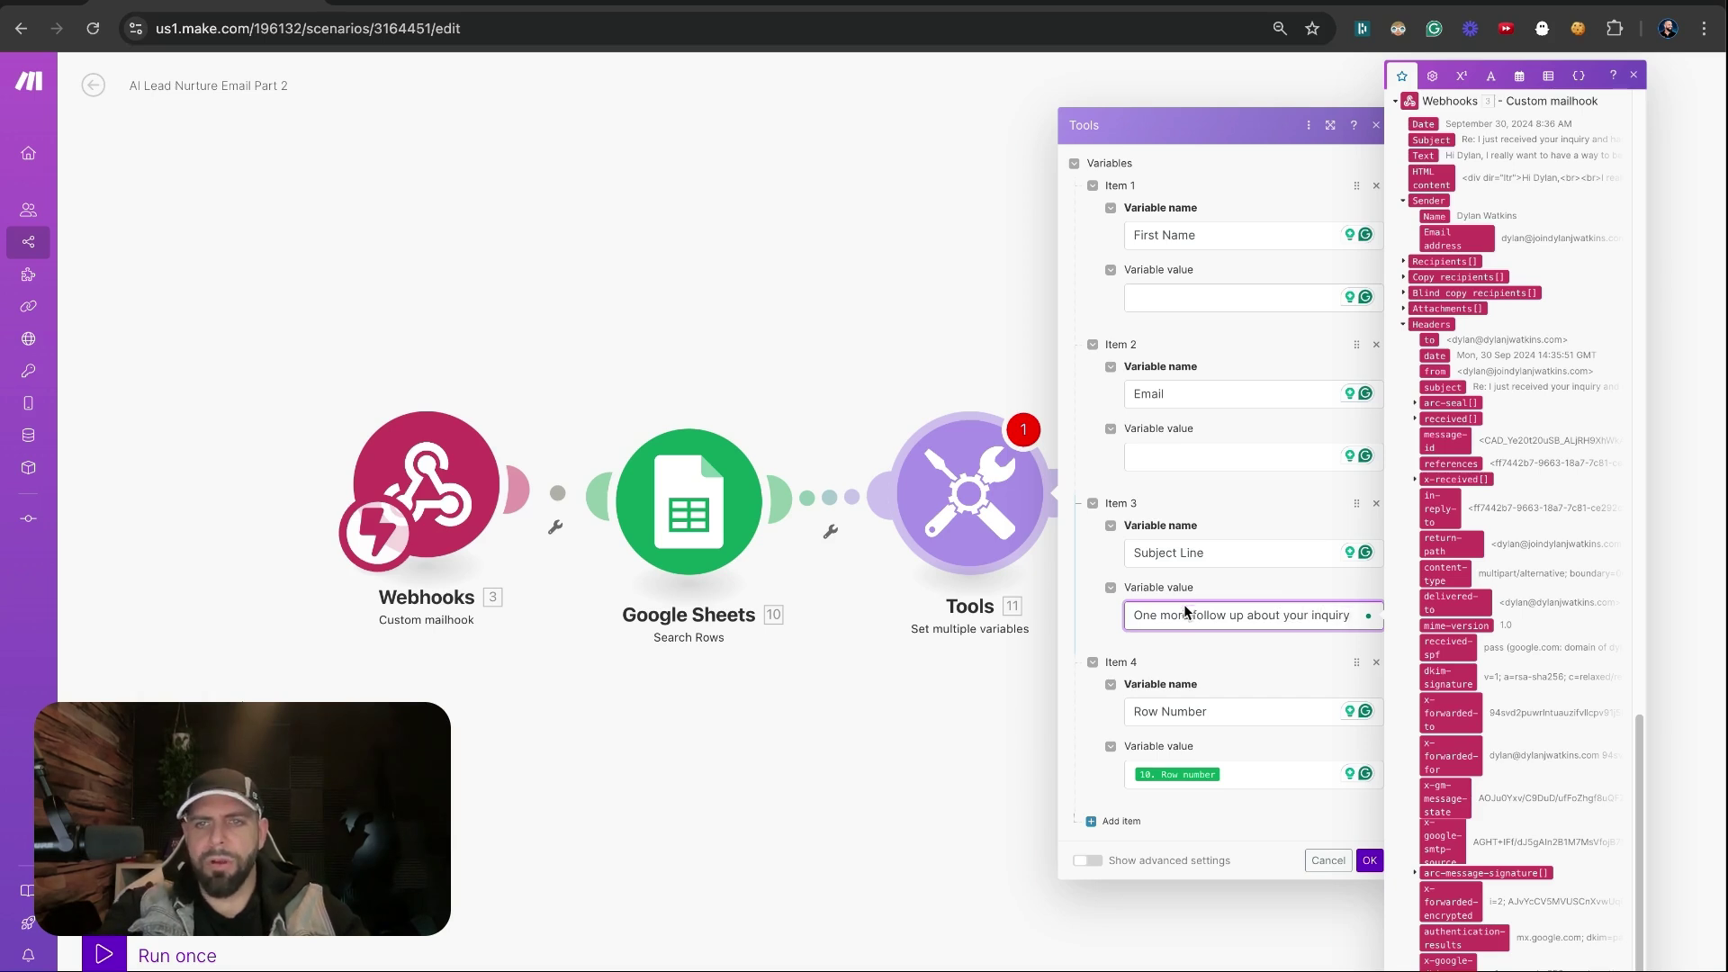
pyautogui.click(1179, 456)
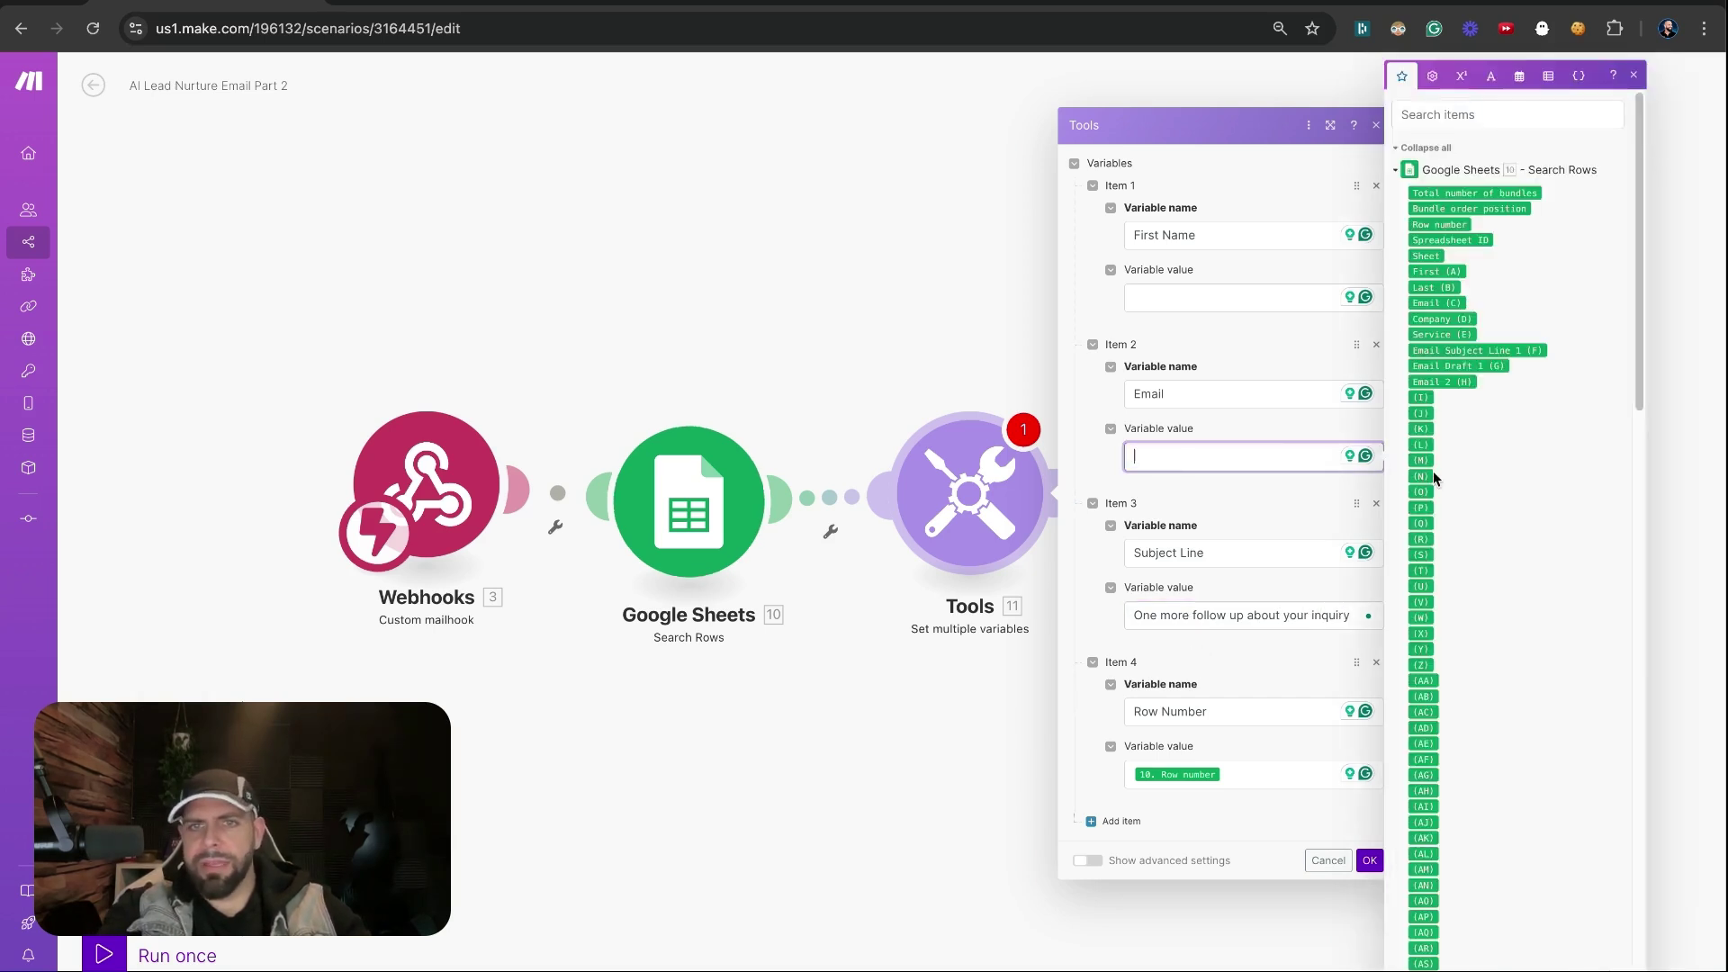
pyautogui.scroll(-15, 1432, 472)
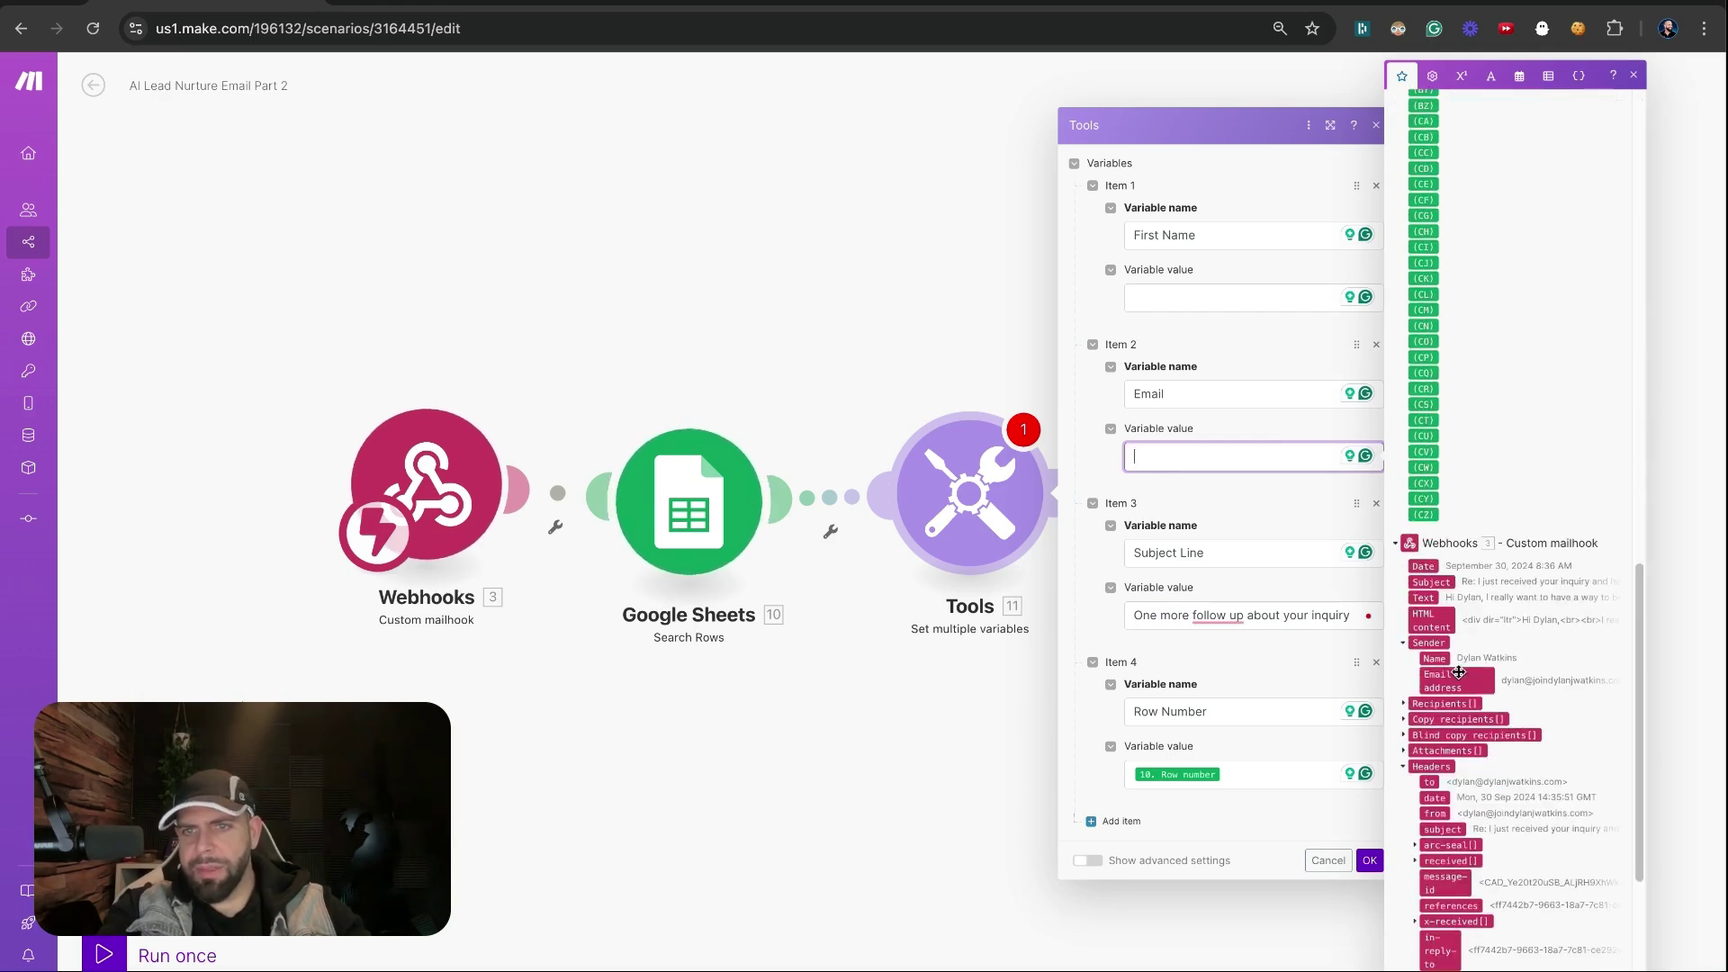
pyautogui.moveTo(1457, 672); pyautogui.dragTo(1201, 455)
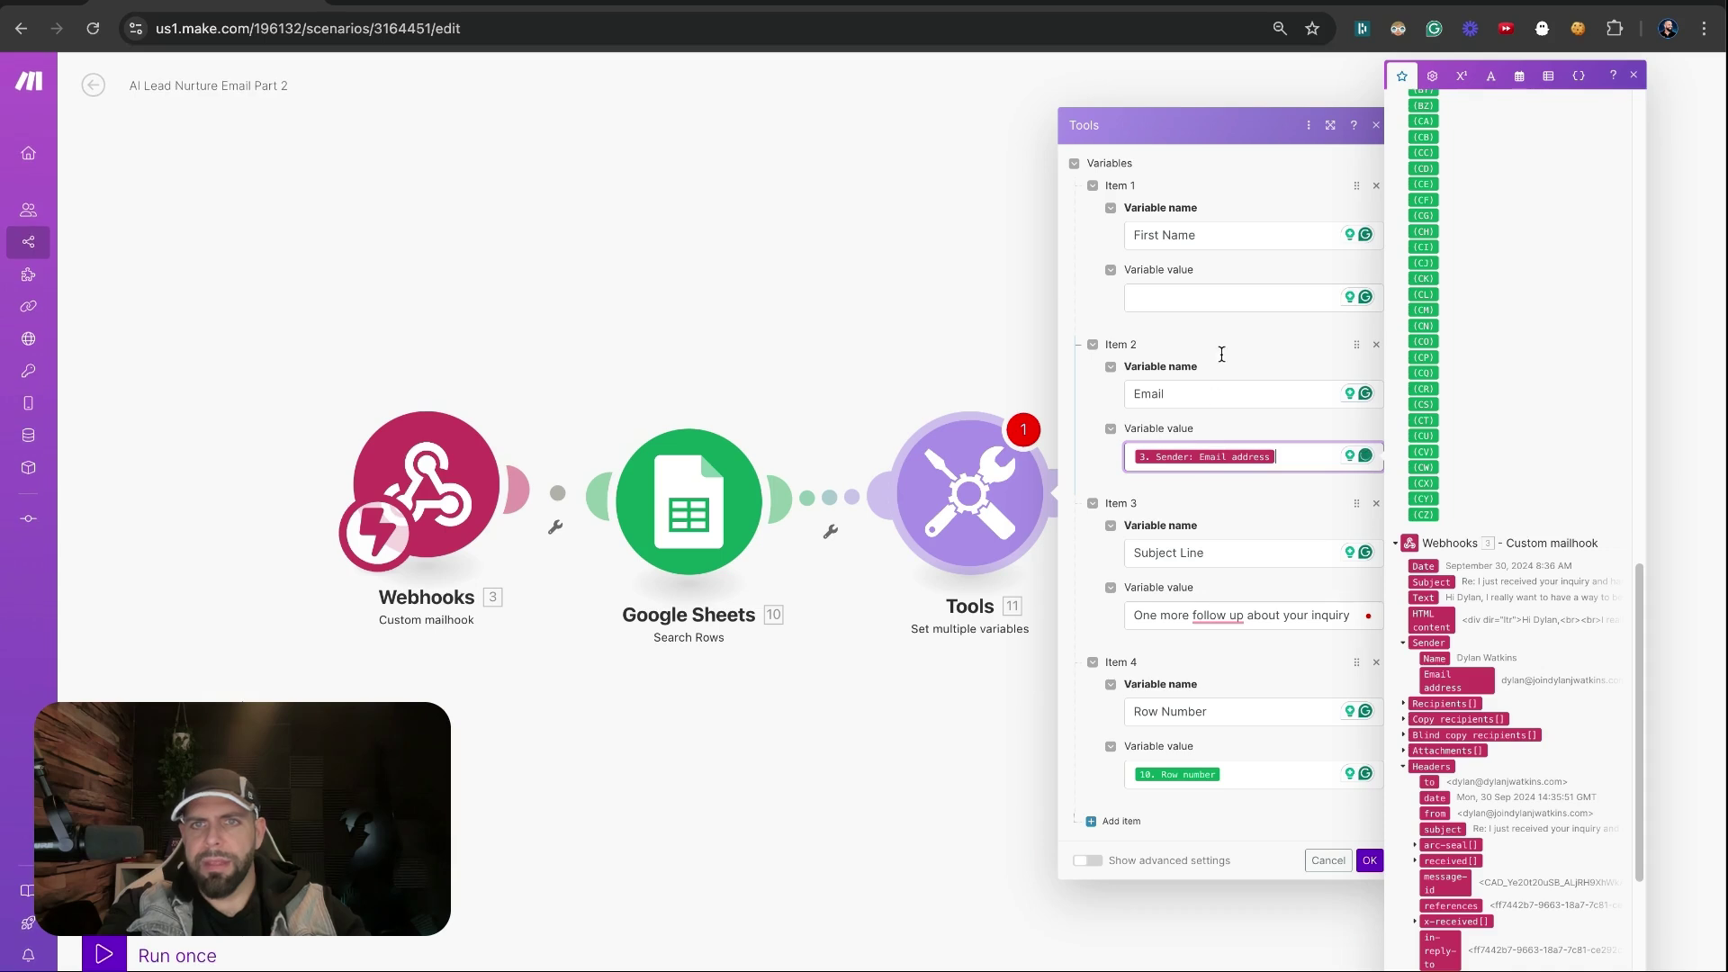
pyautogui.click(1195, 299)
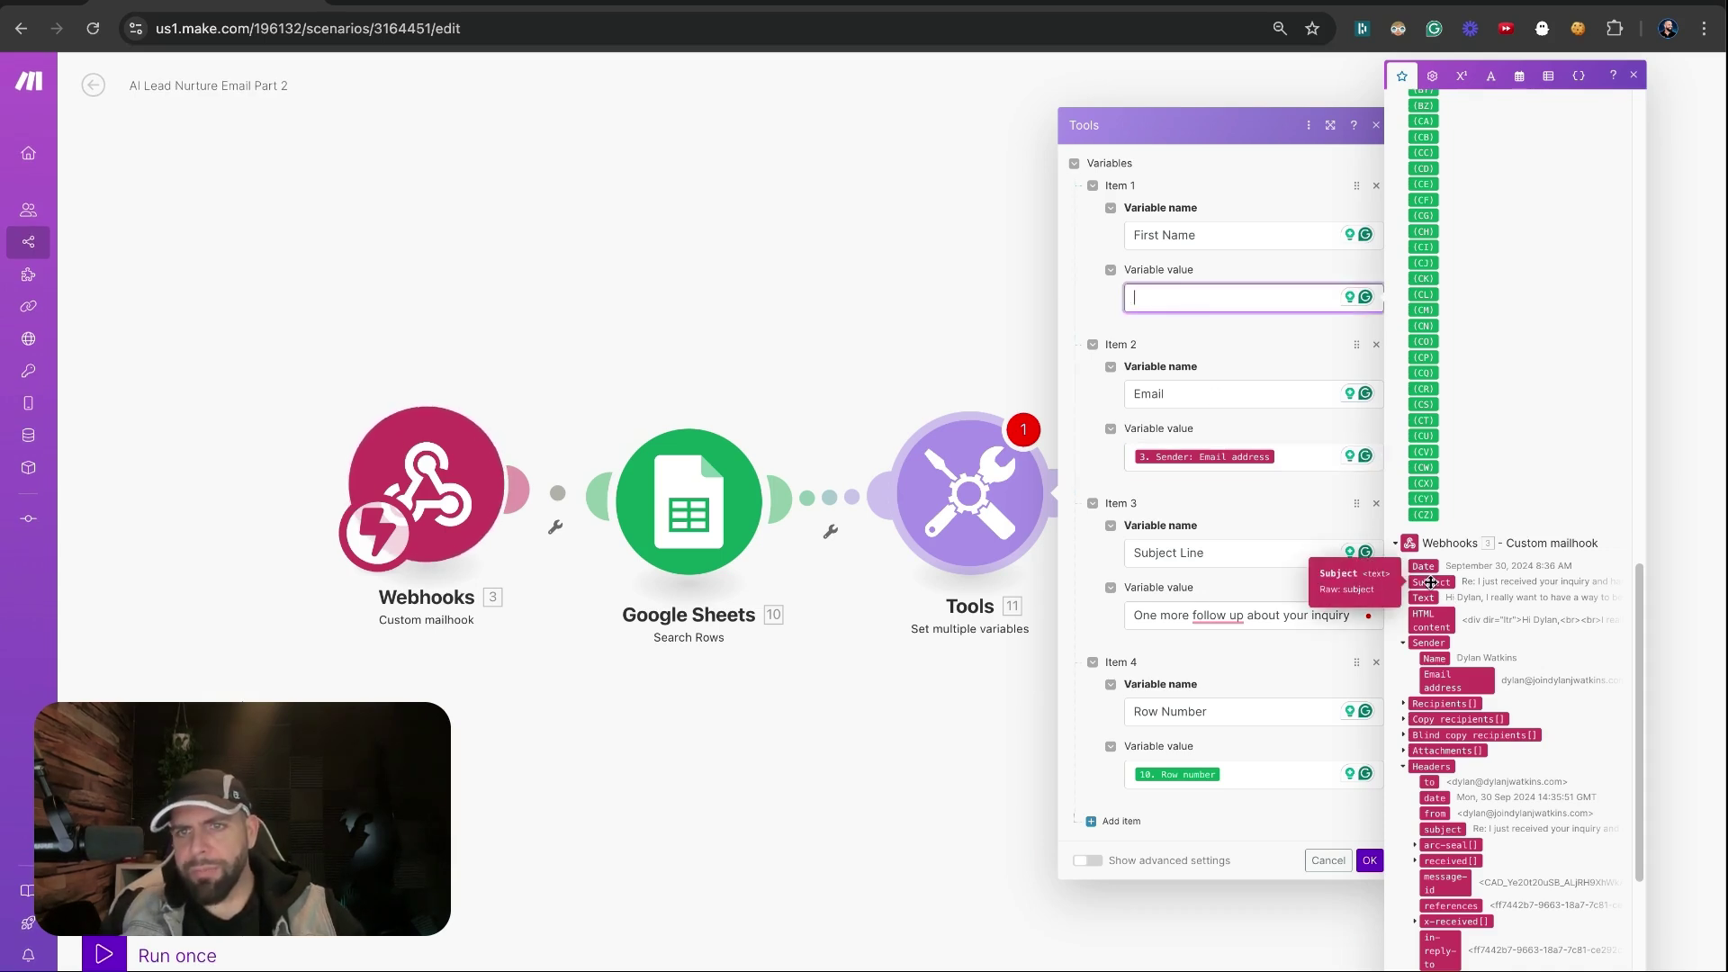
pyautogui.scroll(9, 1450, 621)
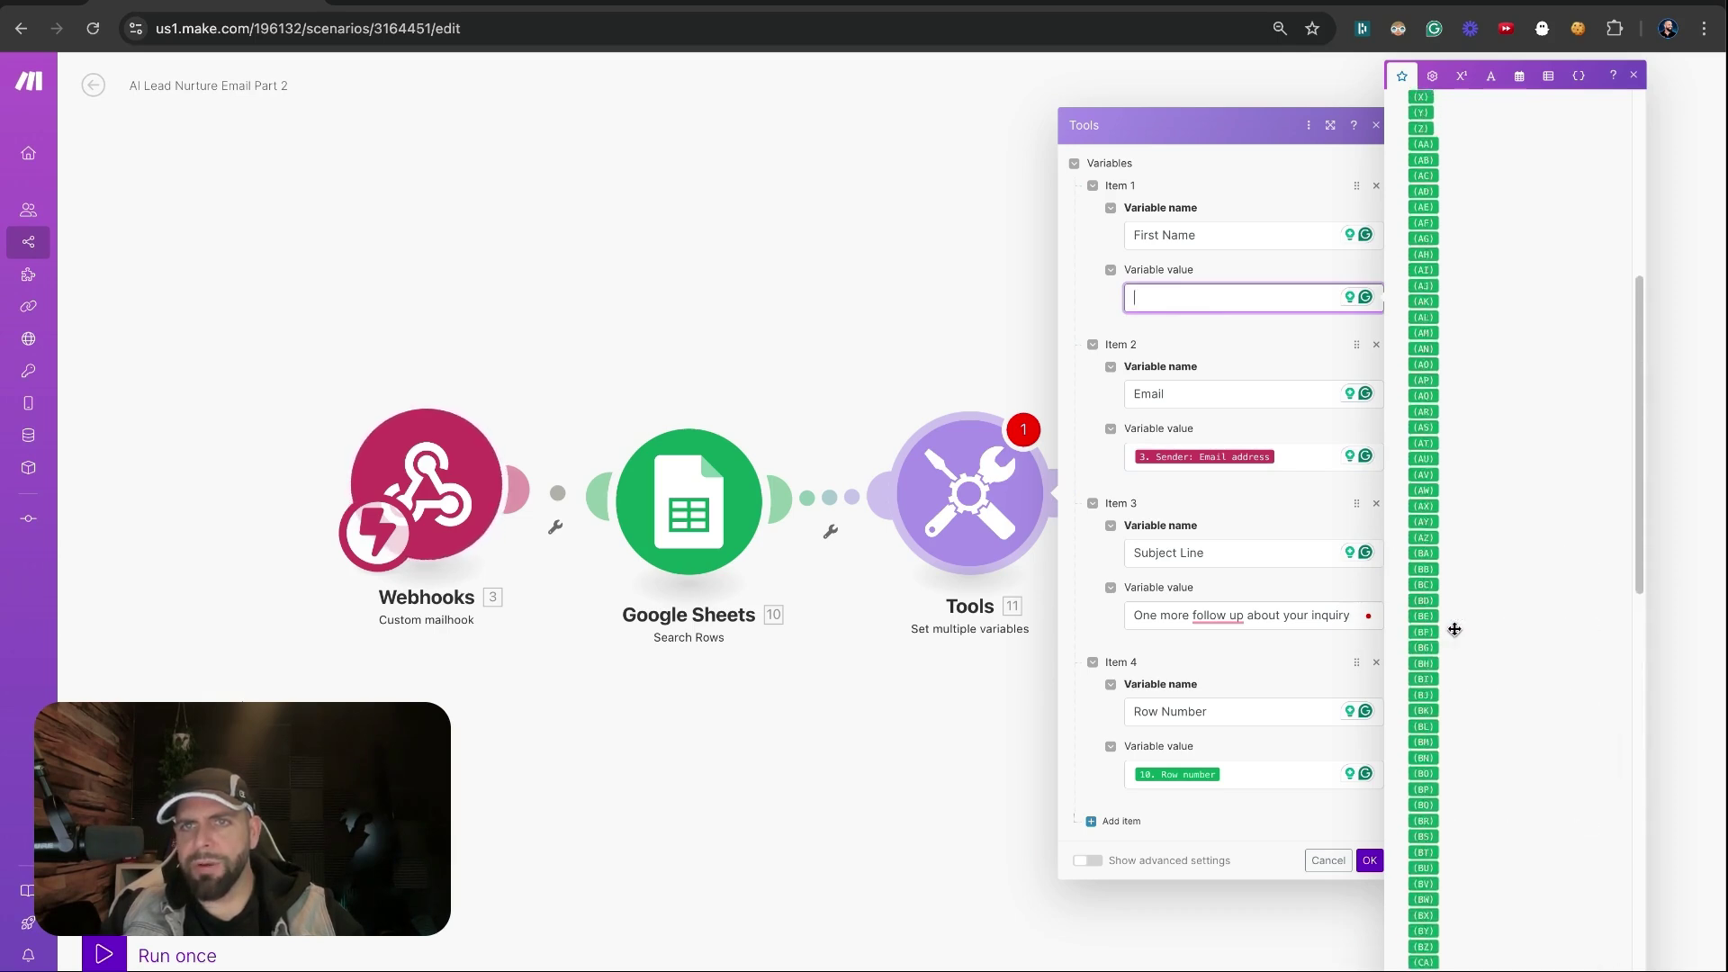
pyautogui.scroll(5, 1454, 629)
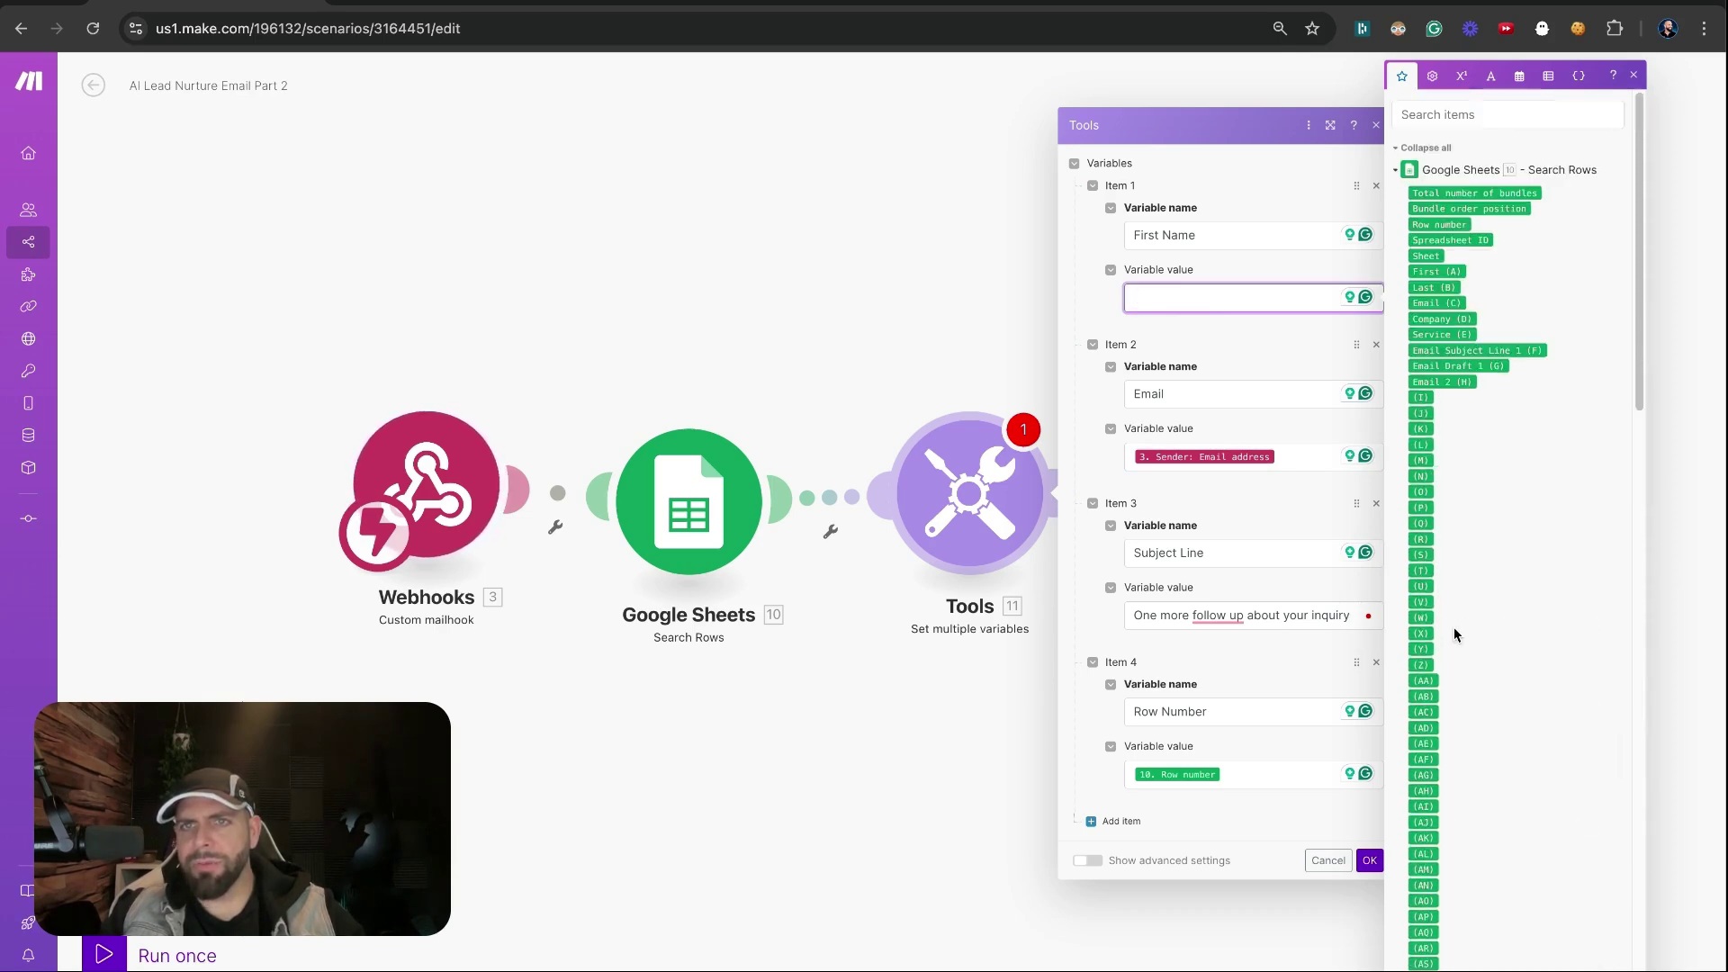
pyautogui.click(1437, 270)
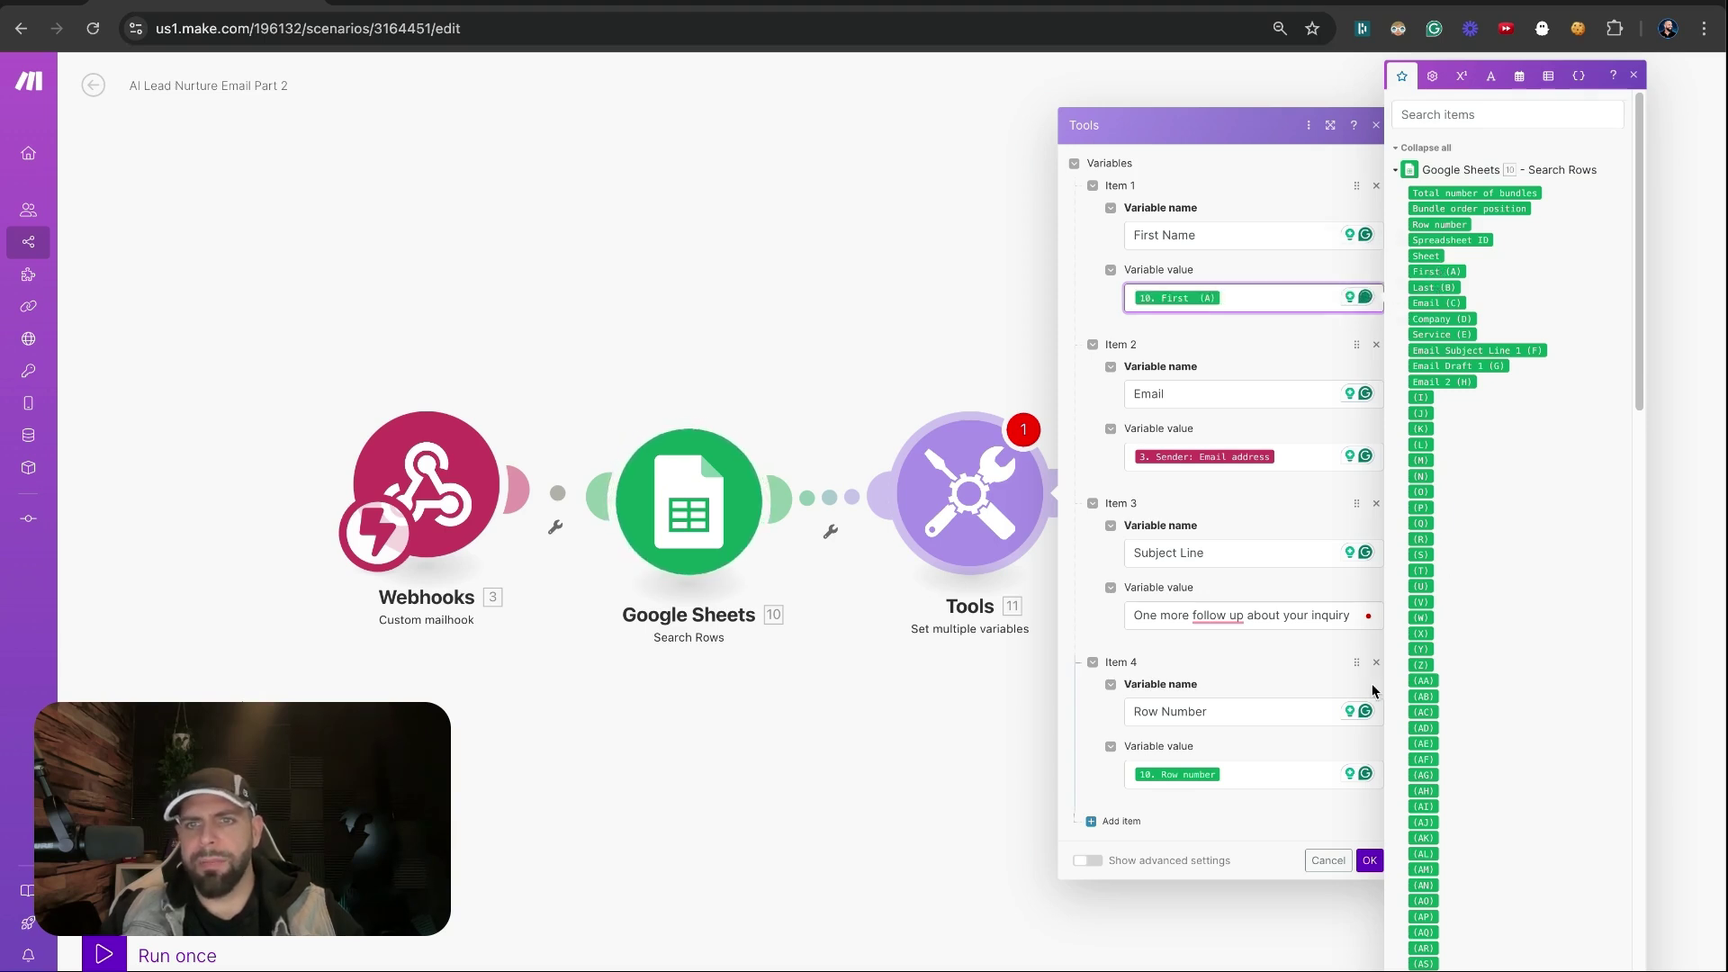
pyautogui.click(1369, 861)
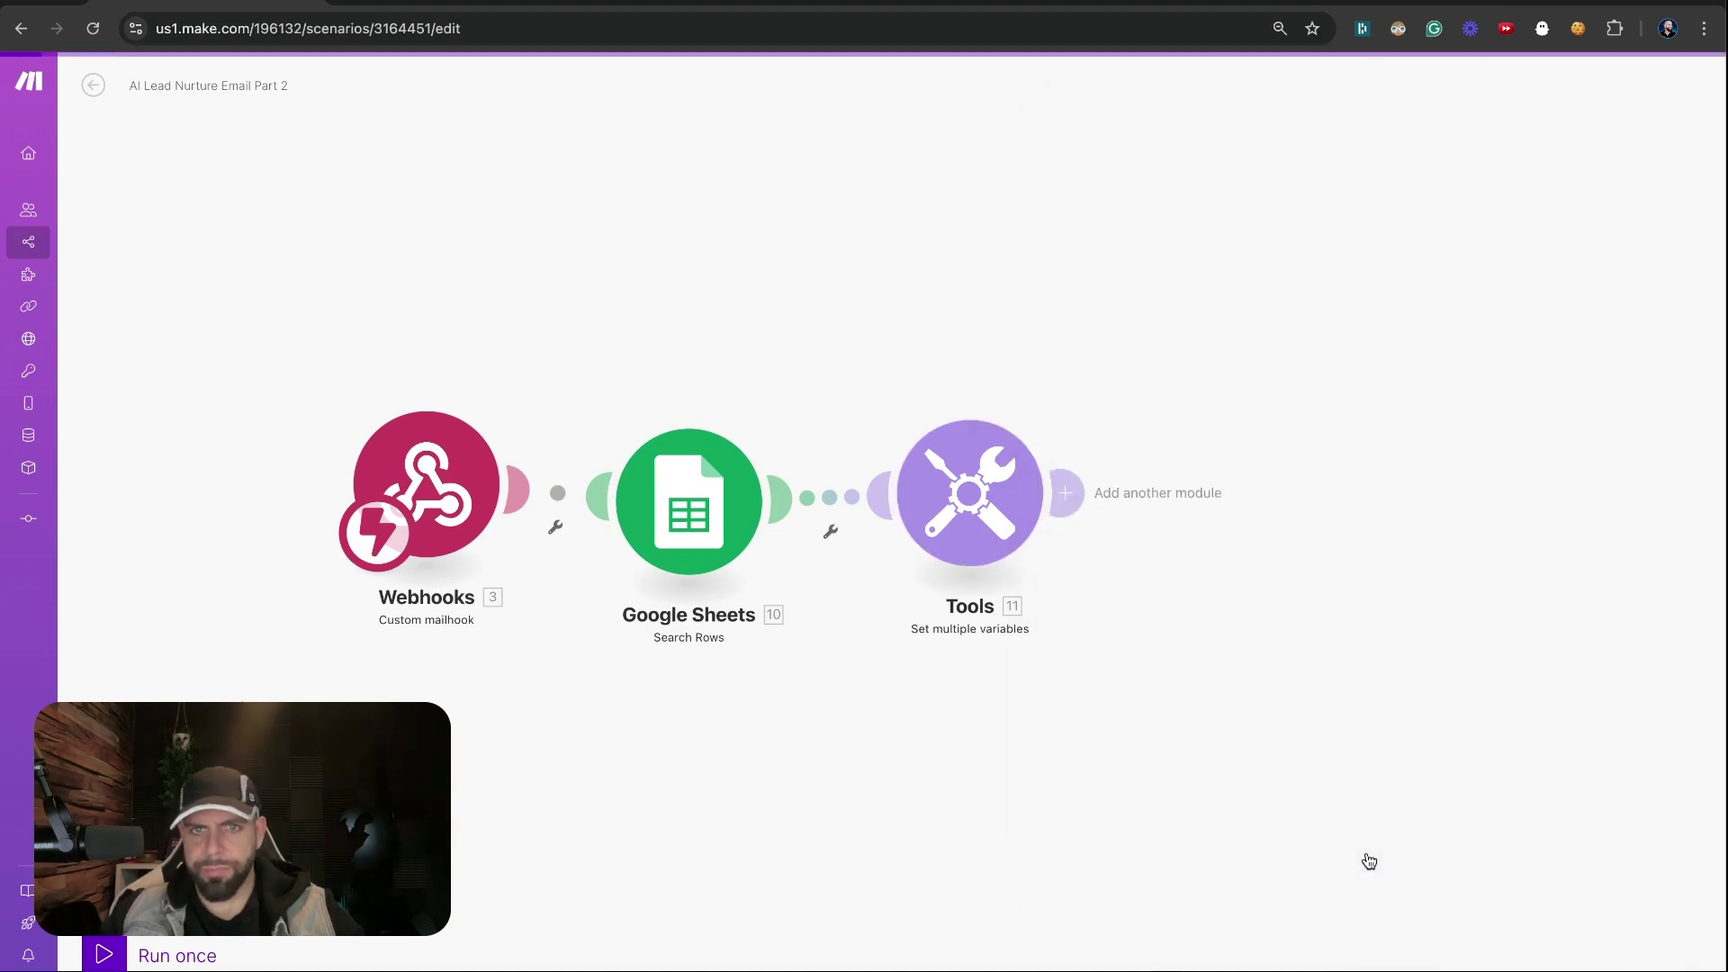
# Add an Email Response variable mapped to the incoming email's Text
pyautogui.click(1007, 497)
pyautogui.click(1121, 818)
pyautogui.write('Email Respon')
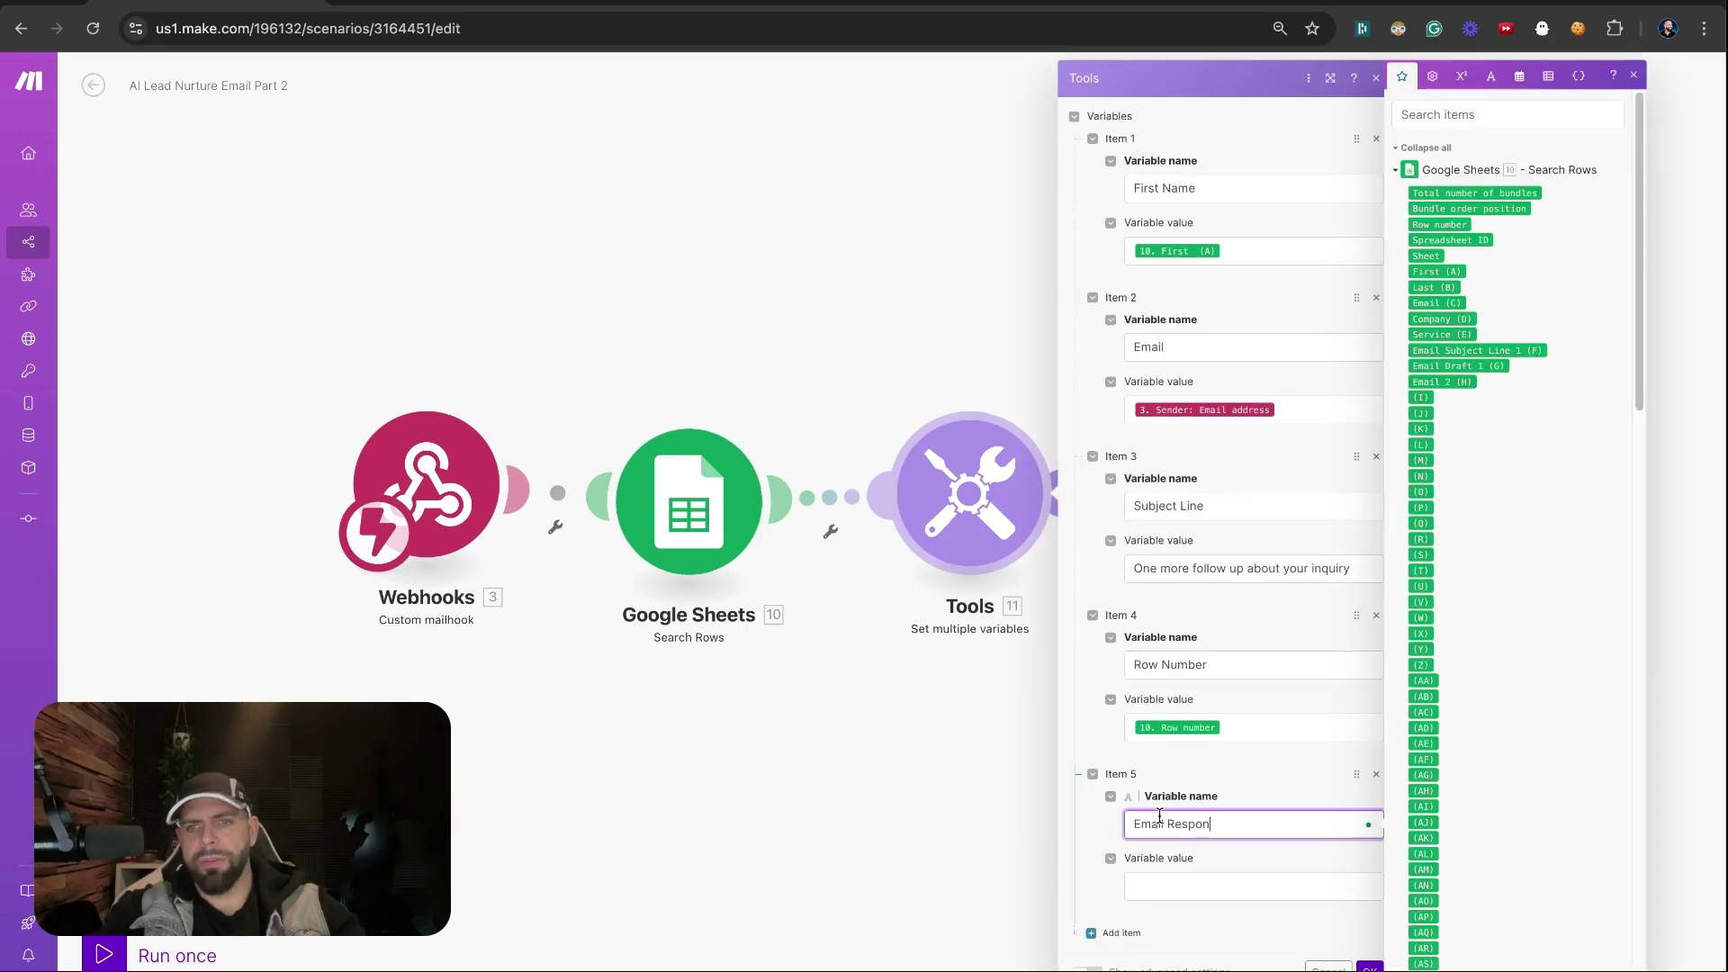
pyautogui.write('se')
pyautogui.click(1250, 886)
pyautogui.click(1427, 648)
# Add a First Email variable mapped to Email Draft 1 (G) and close the Tools settings
pyautogui.click(1116, 932)
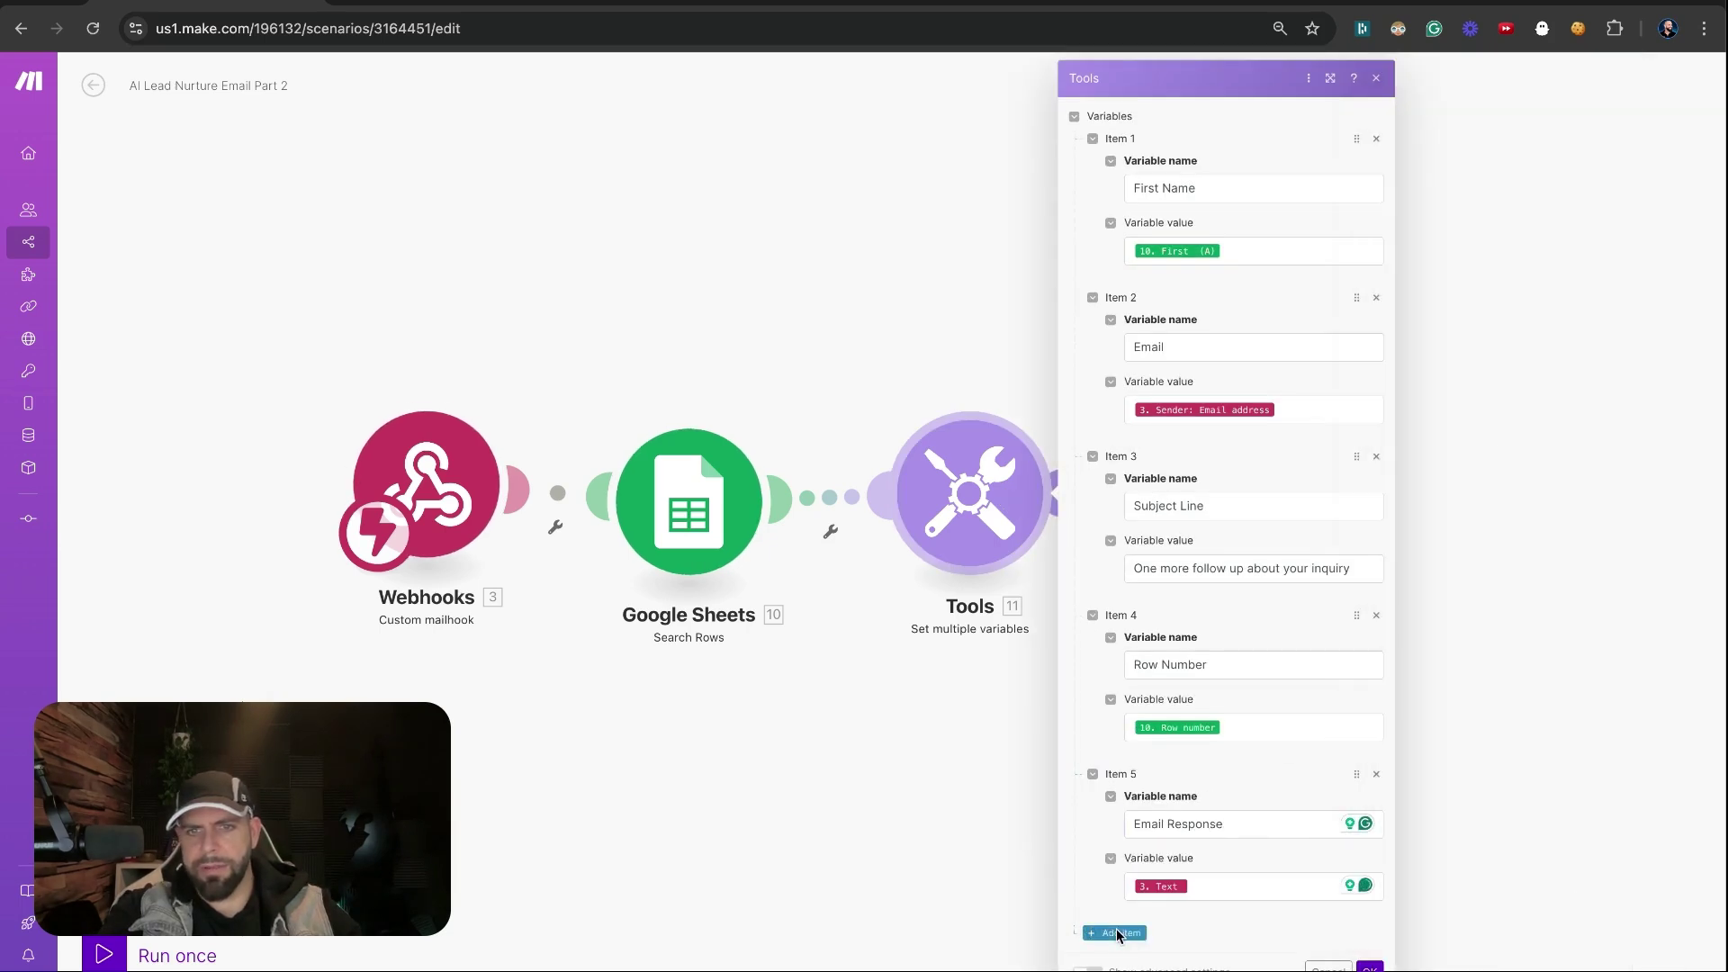
pyautogui.scroll(-2, 1115, 920)
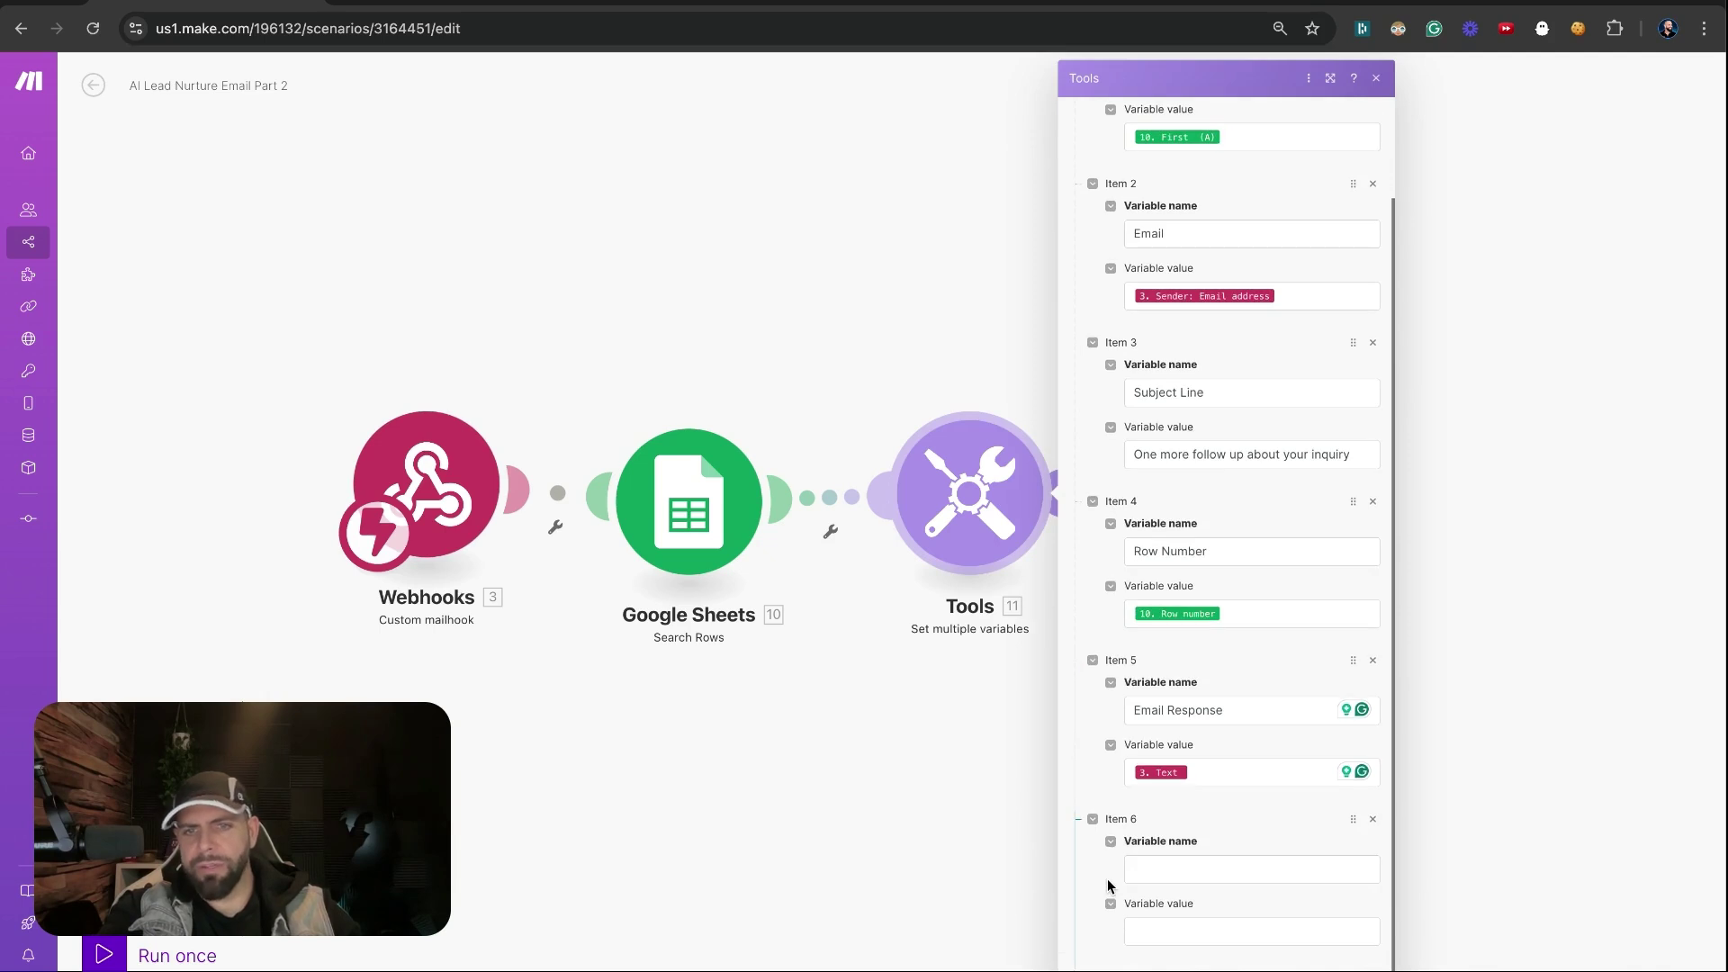
pyautogui.click(1144, 869)
pyautogui.write('First Email')
pyautogui.press('Tab')
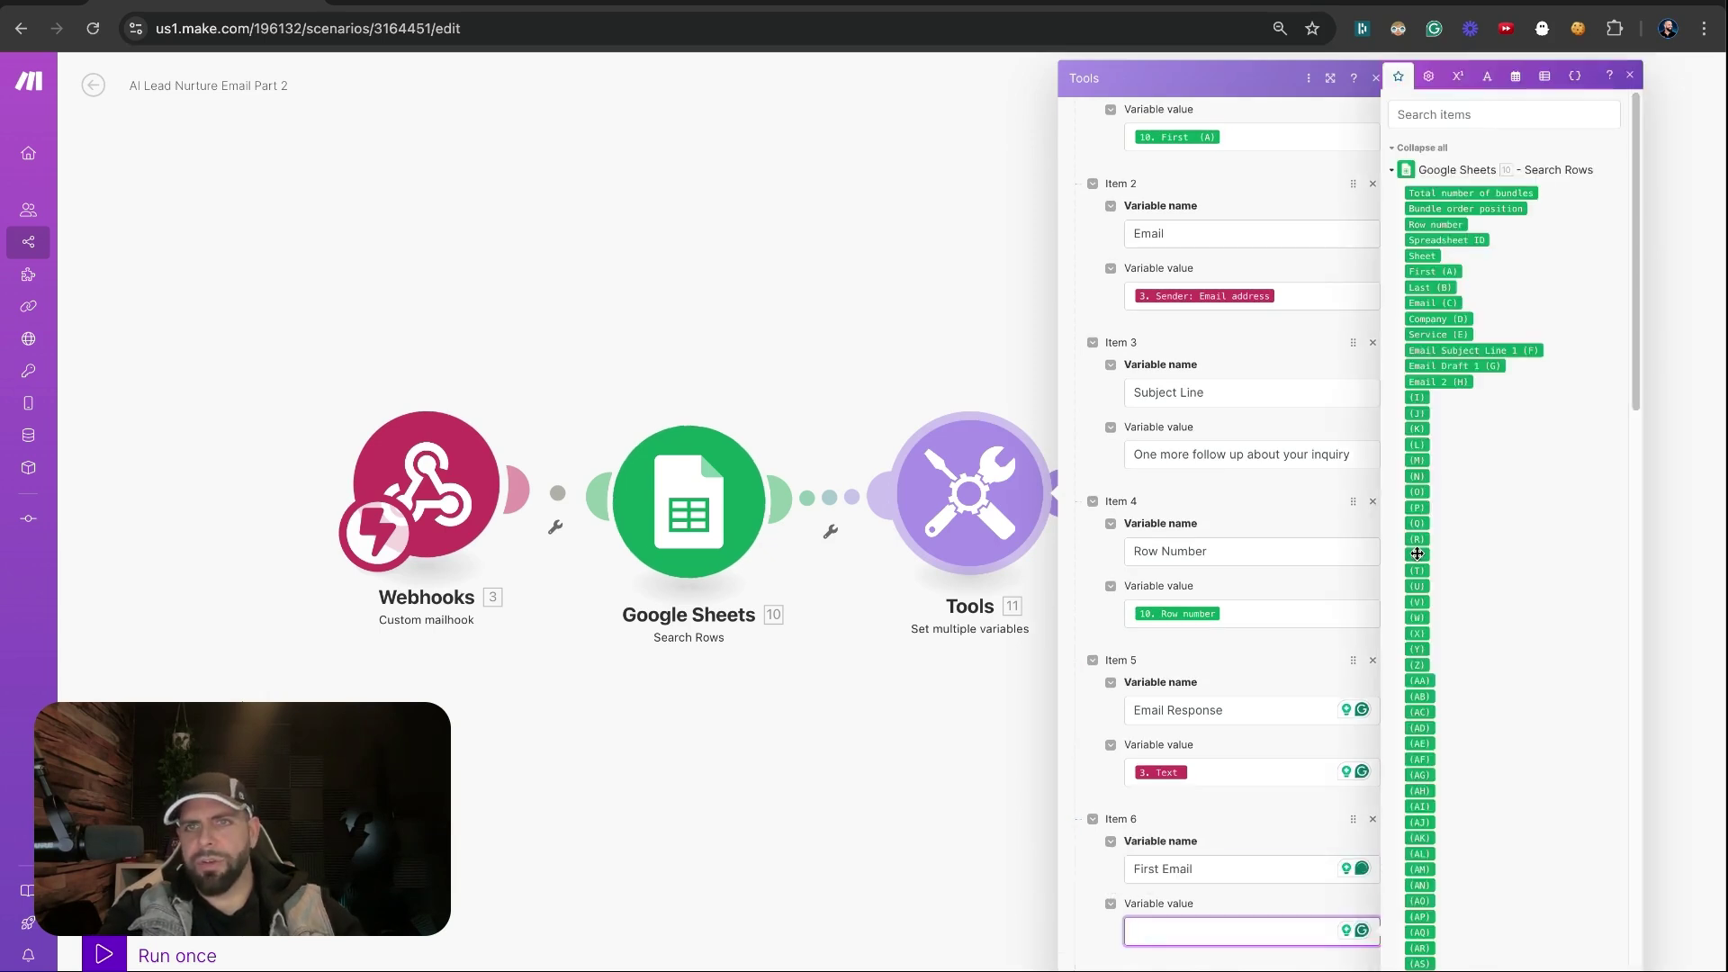
pyautogui.click(1424, 367)
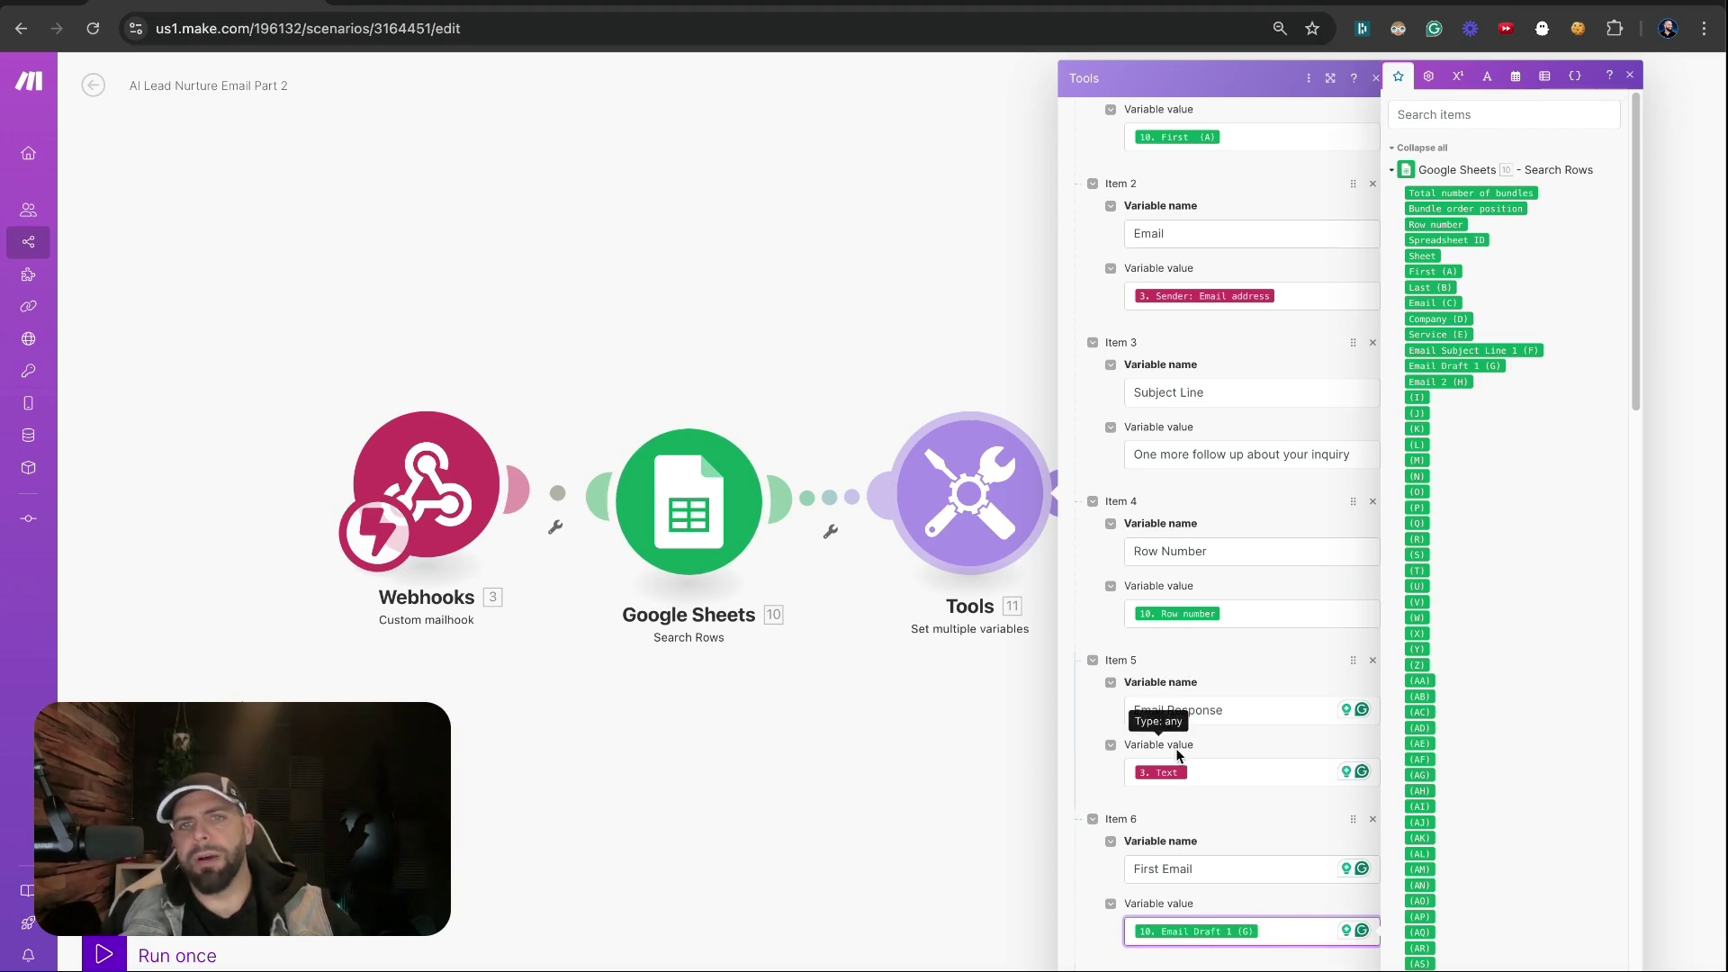
pyautogui.scroll(2, 1138, 603)
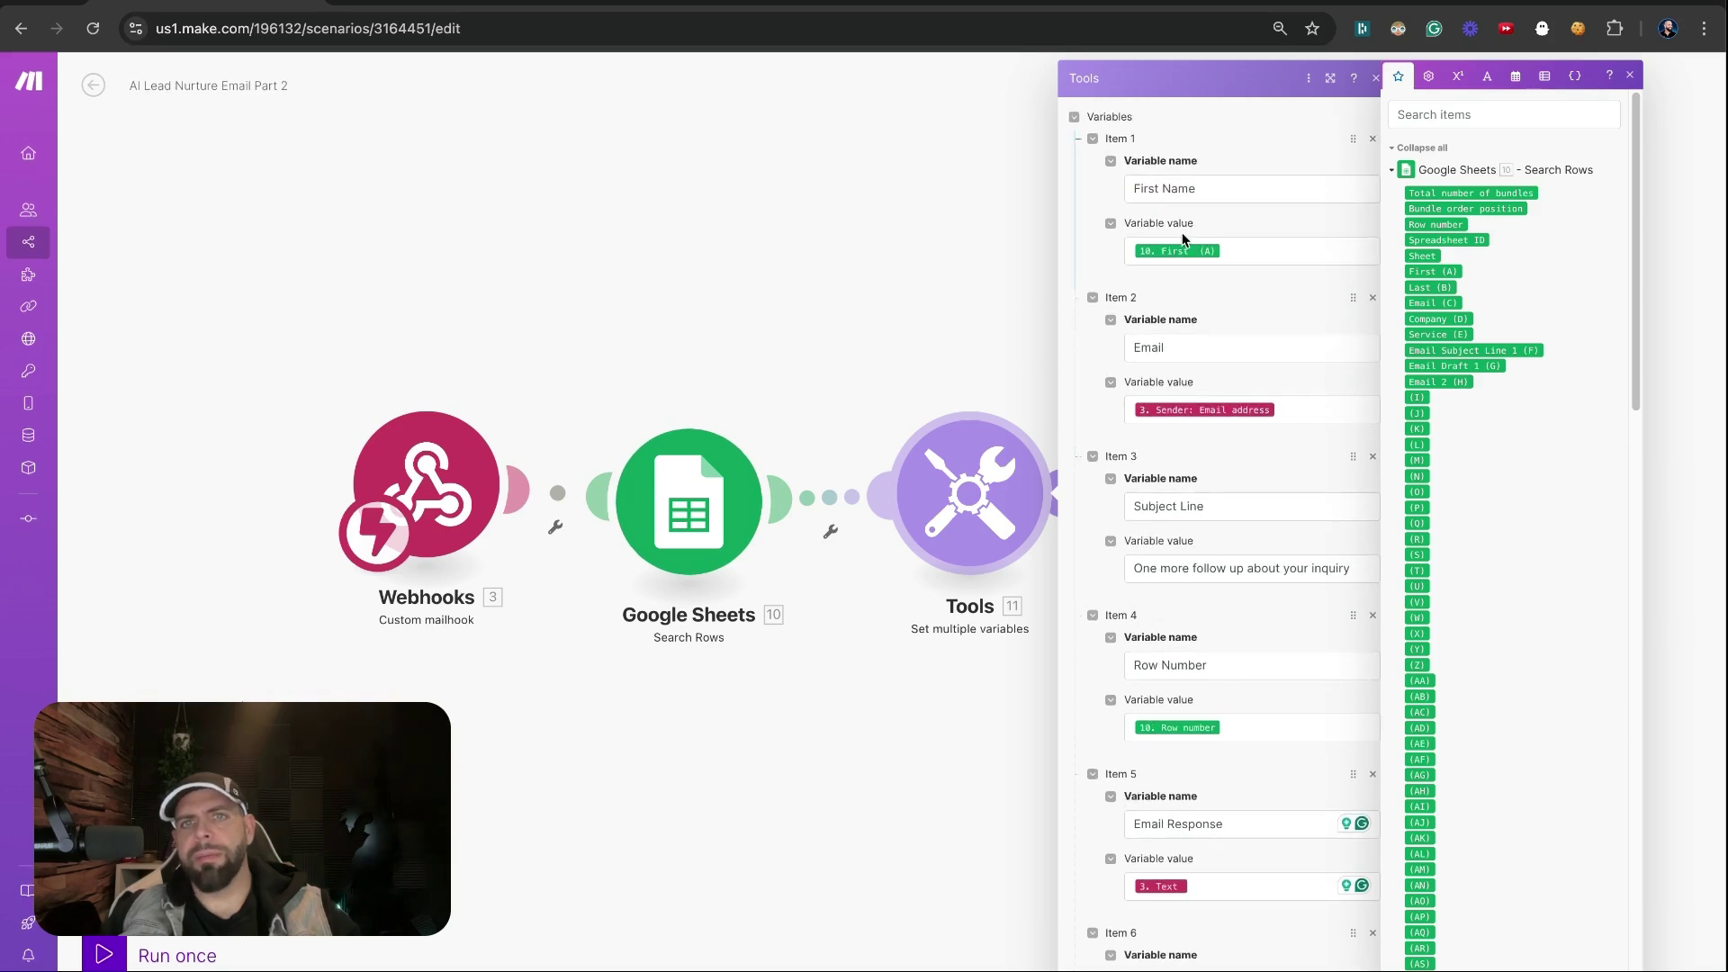
pyautogui.press('Escape')
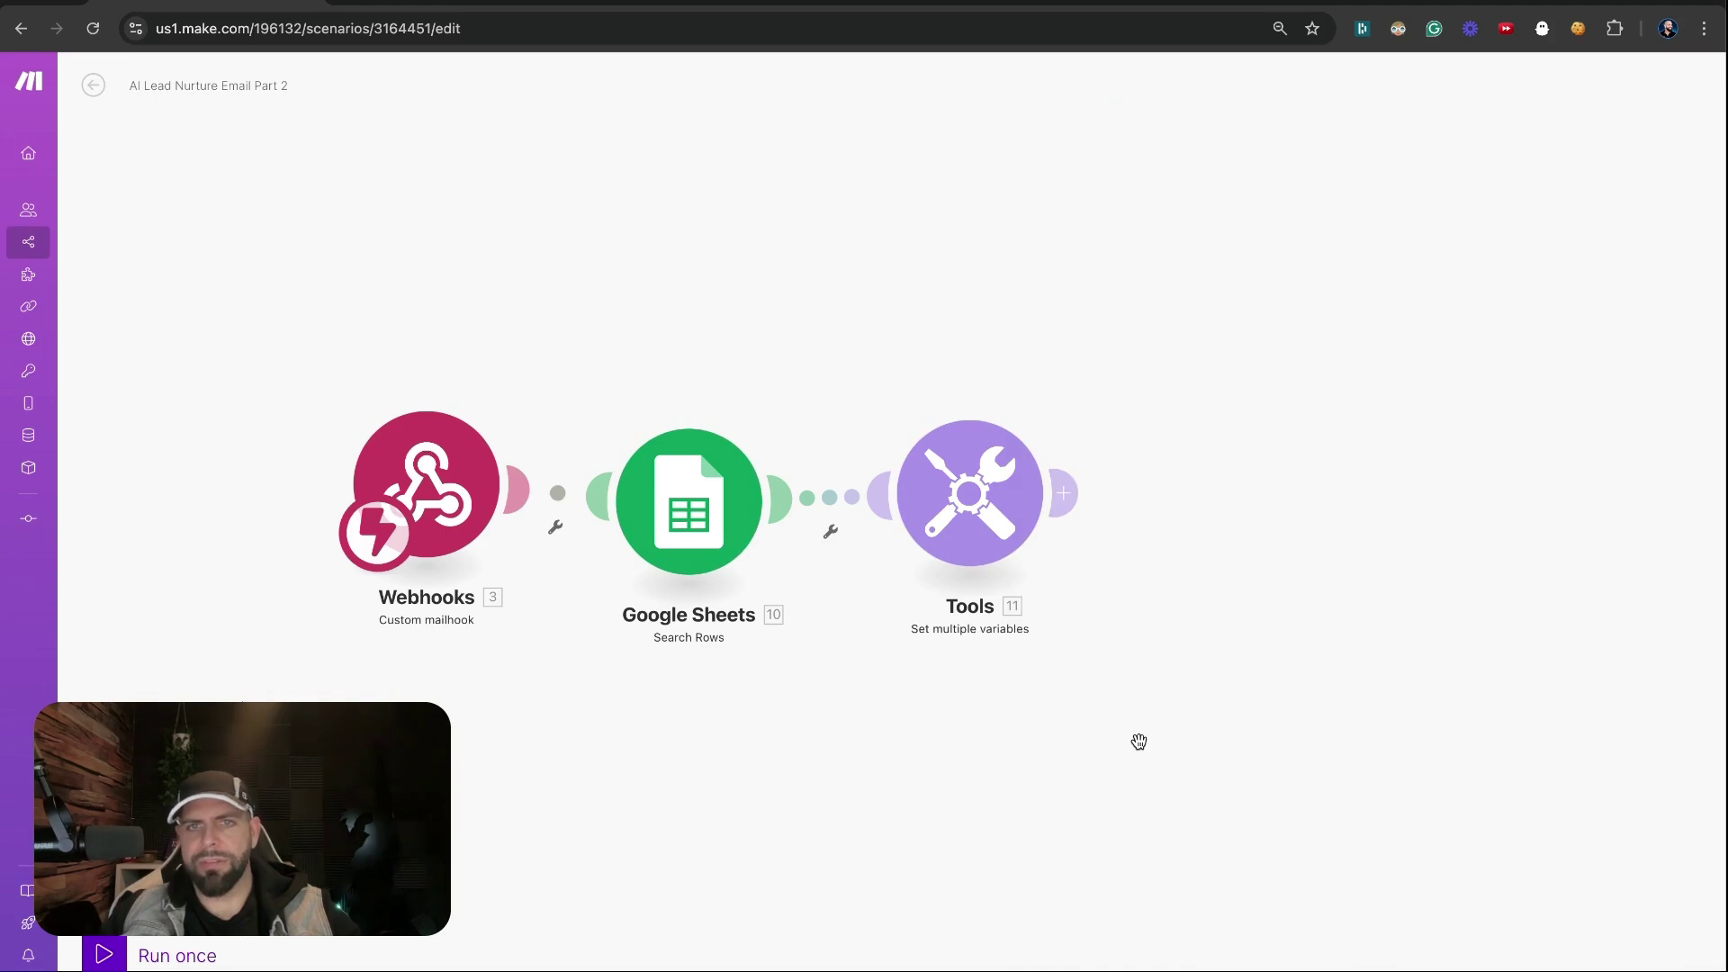
# Add an OpenAI completion step after Tools using gpt-4o-mini with Max Tokens 2000
pyautogui.click(1276, 502)
pyautogui.click(1425, 531)
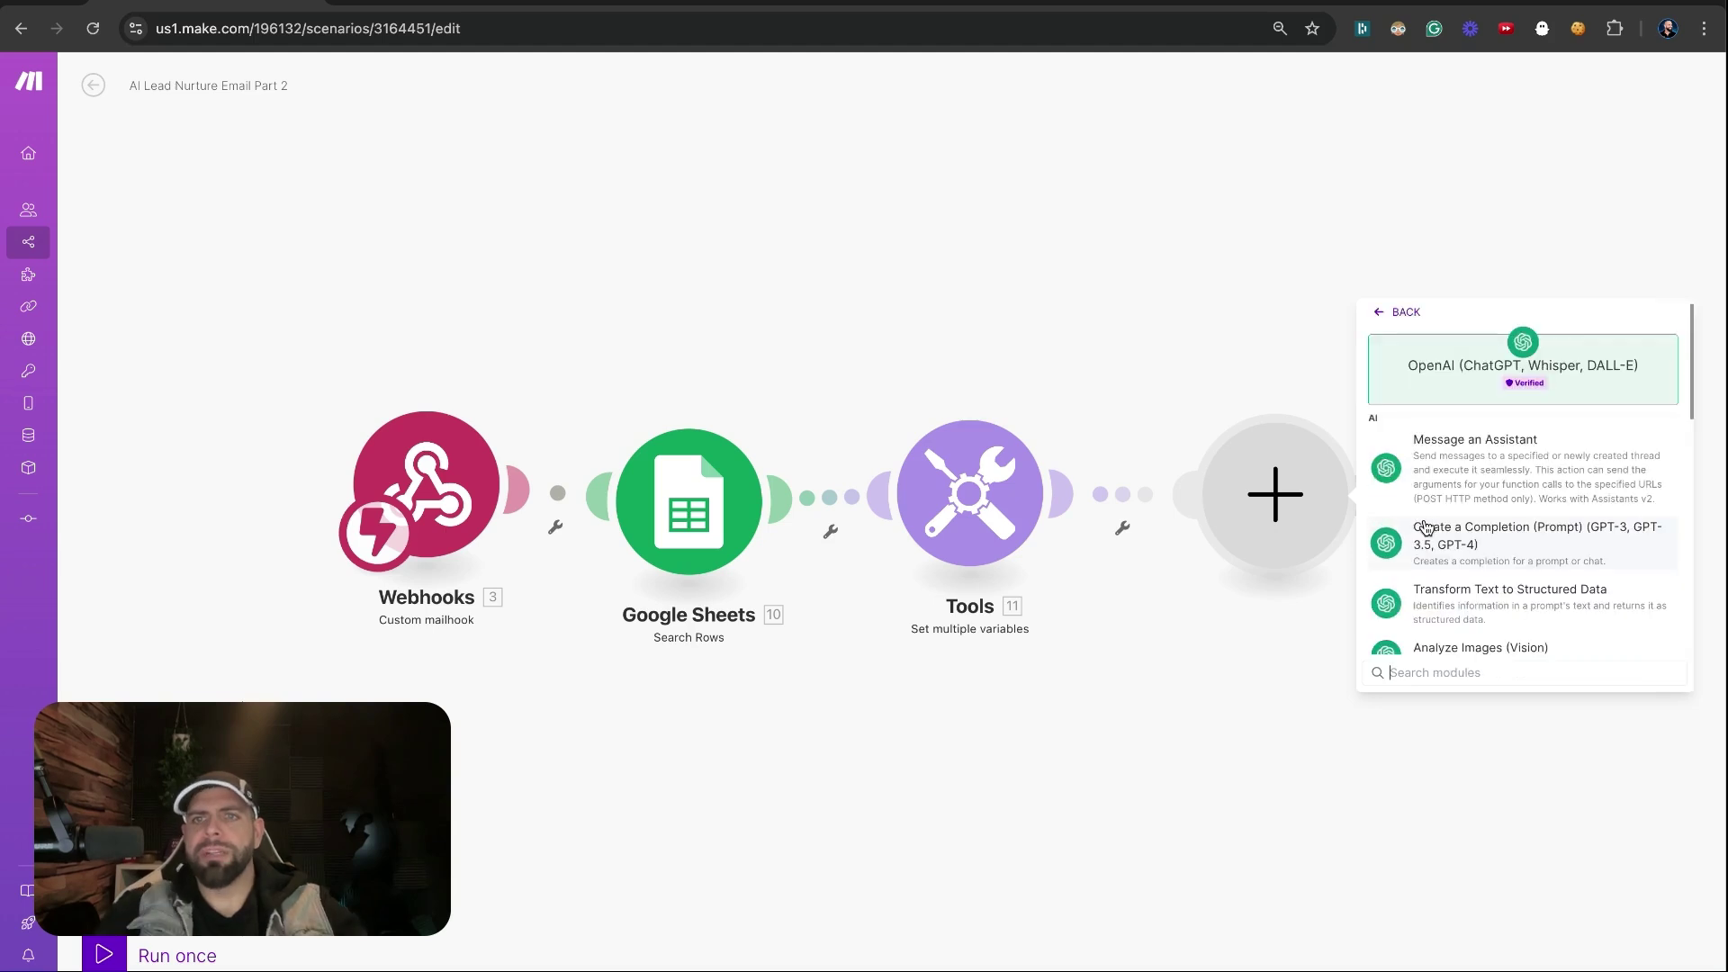
pyautogui.click(1426, 531)
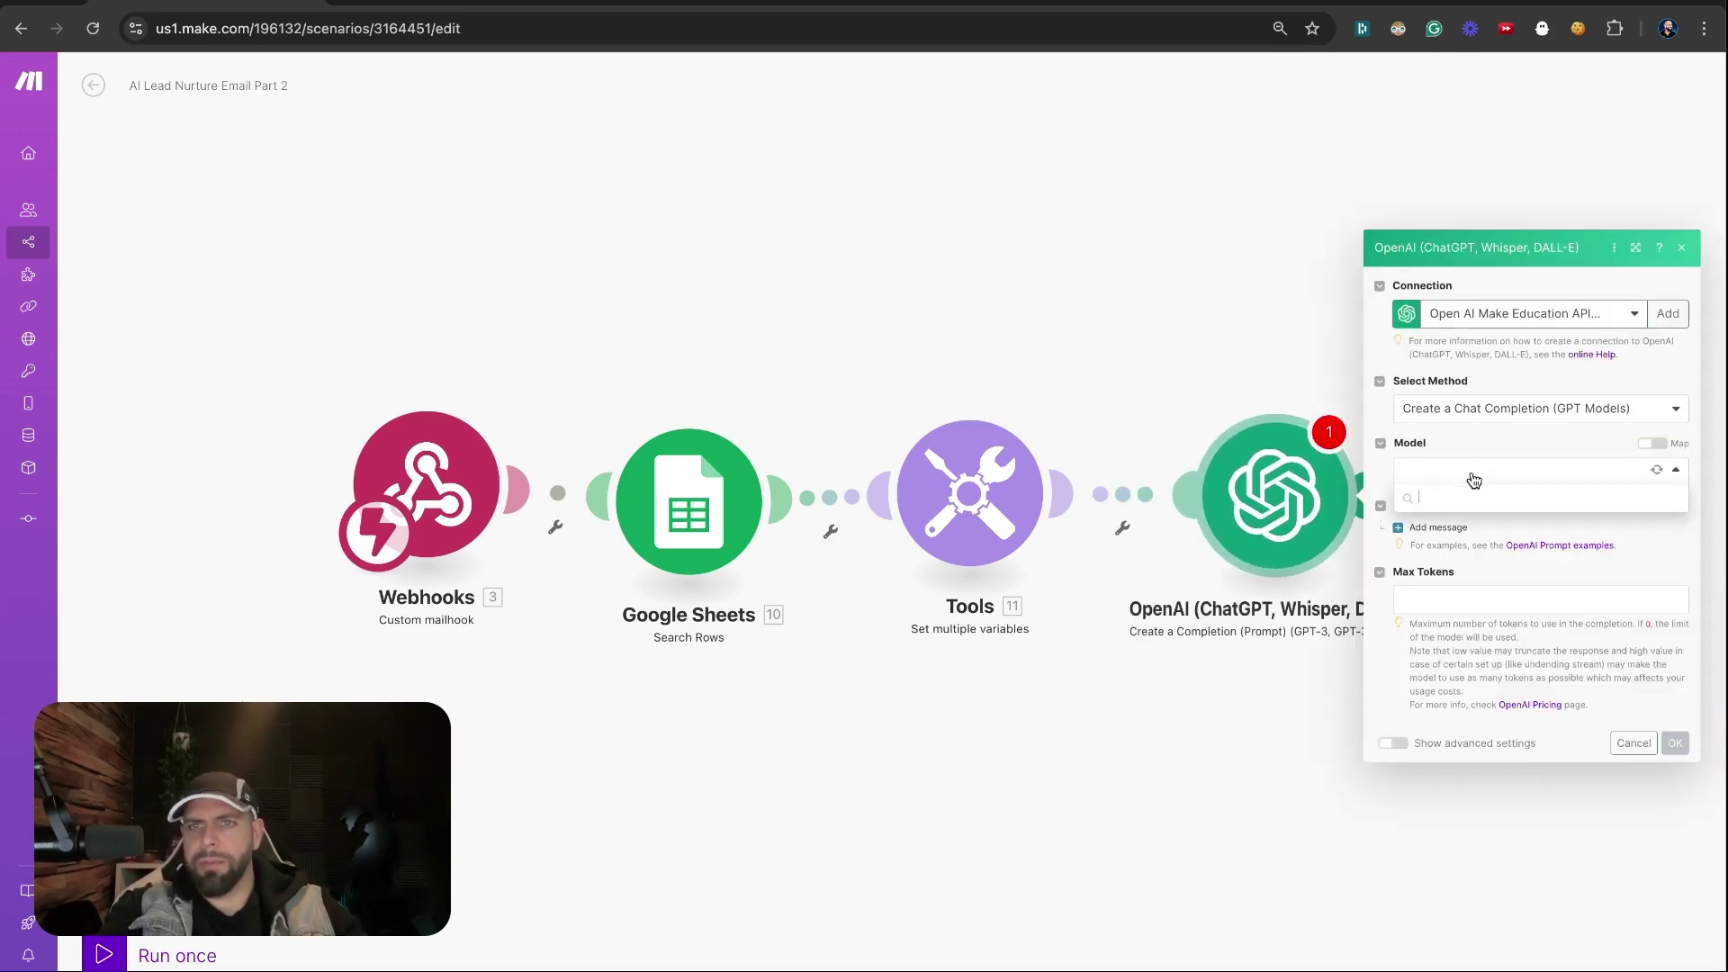
pyautogui.click(1469, 471)
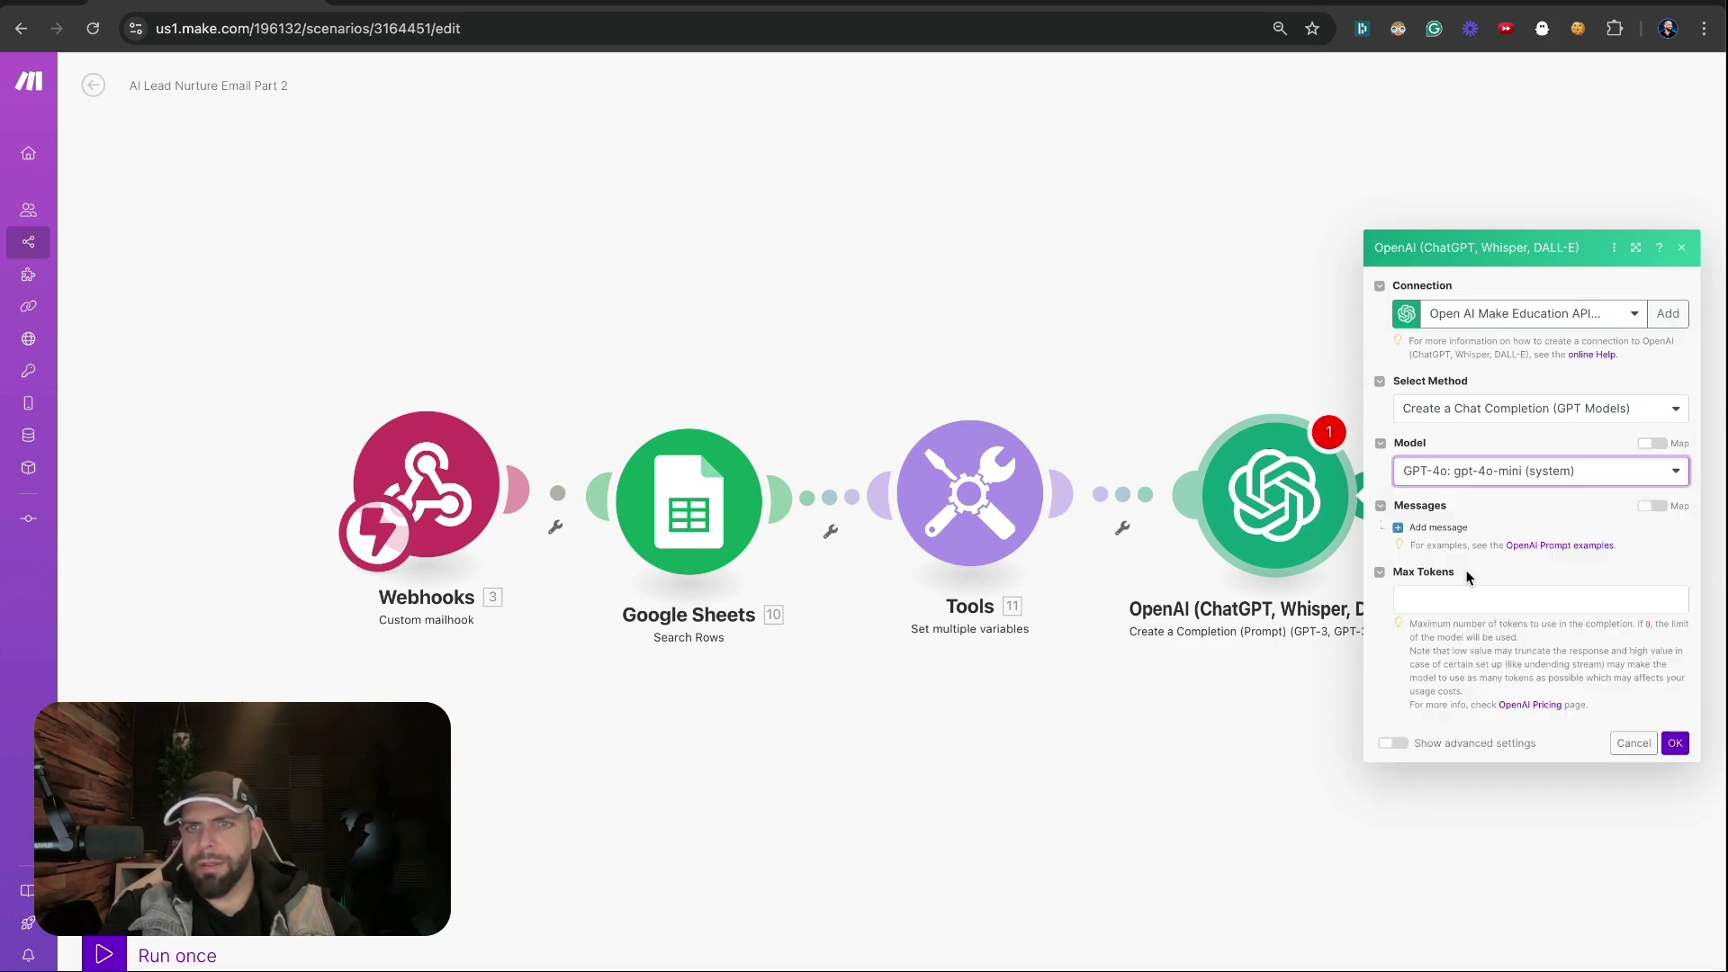
pyautogui.click(1460, 601)
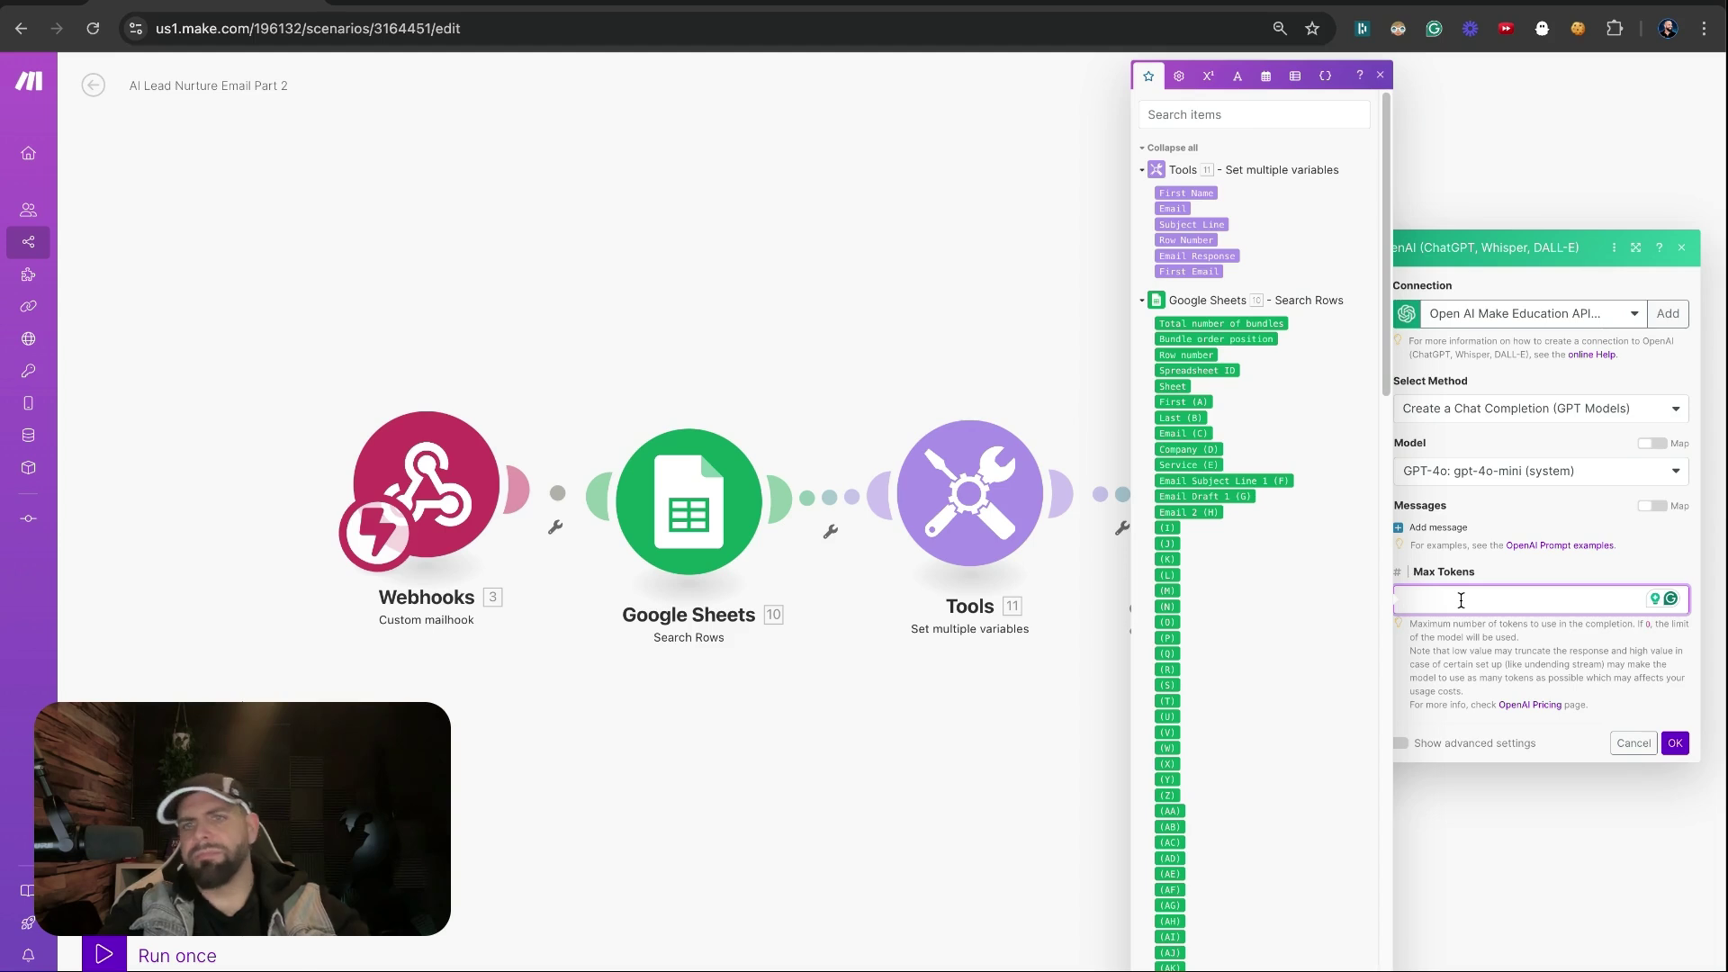
pyautogui.write('2000')
pyautogui.click(1464, 648)
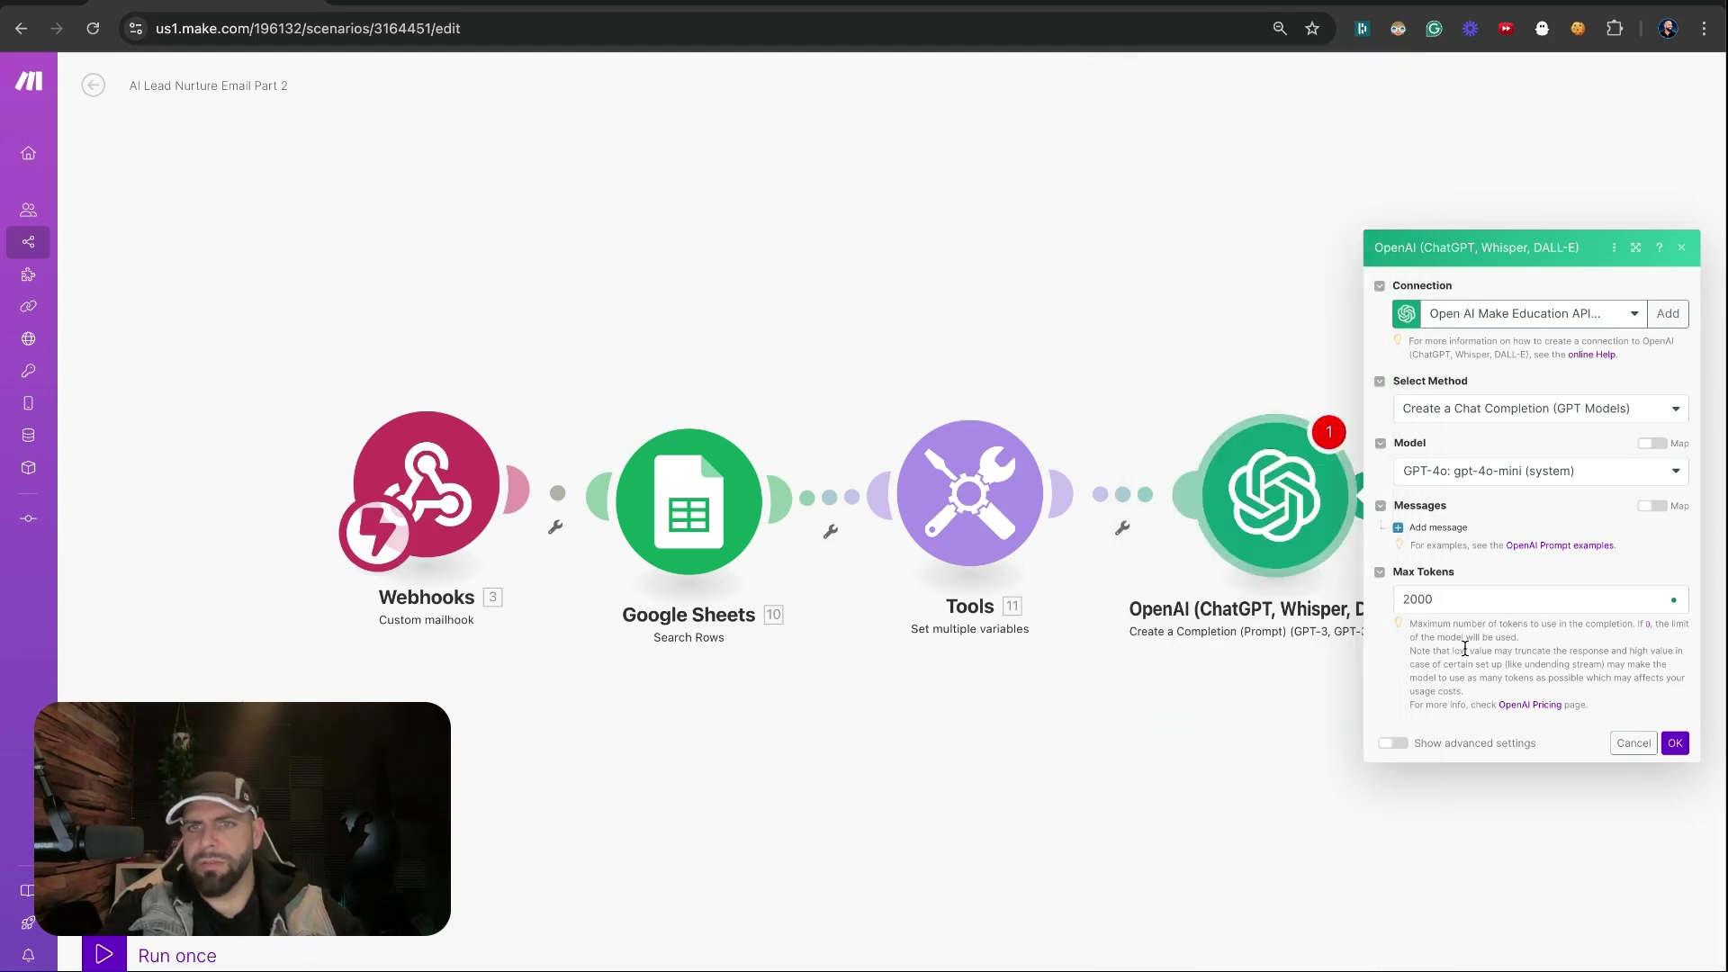
# Add a System message: 'You are a helpful writing assistant'
pyautogui.click(1439, 528)
pyautogui.click(1467, 490)
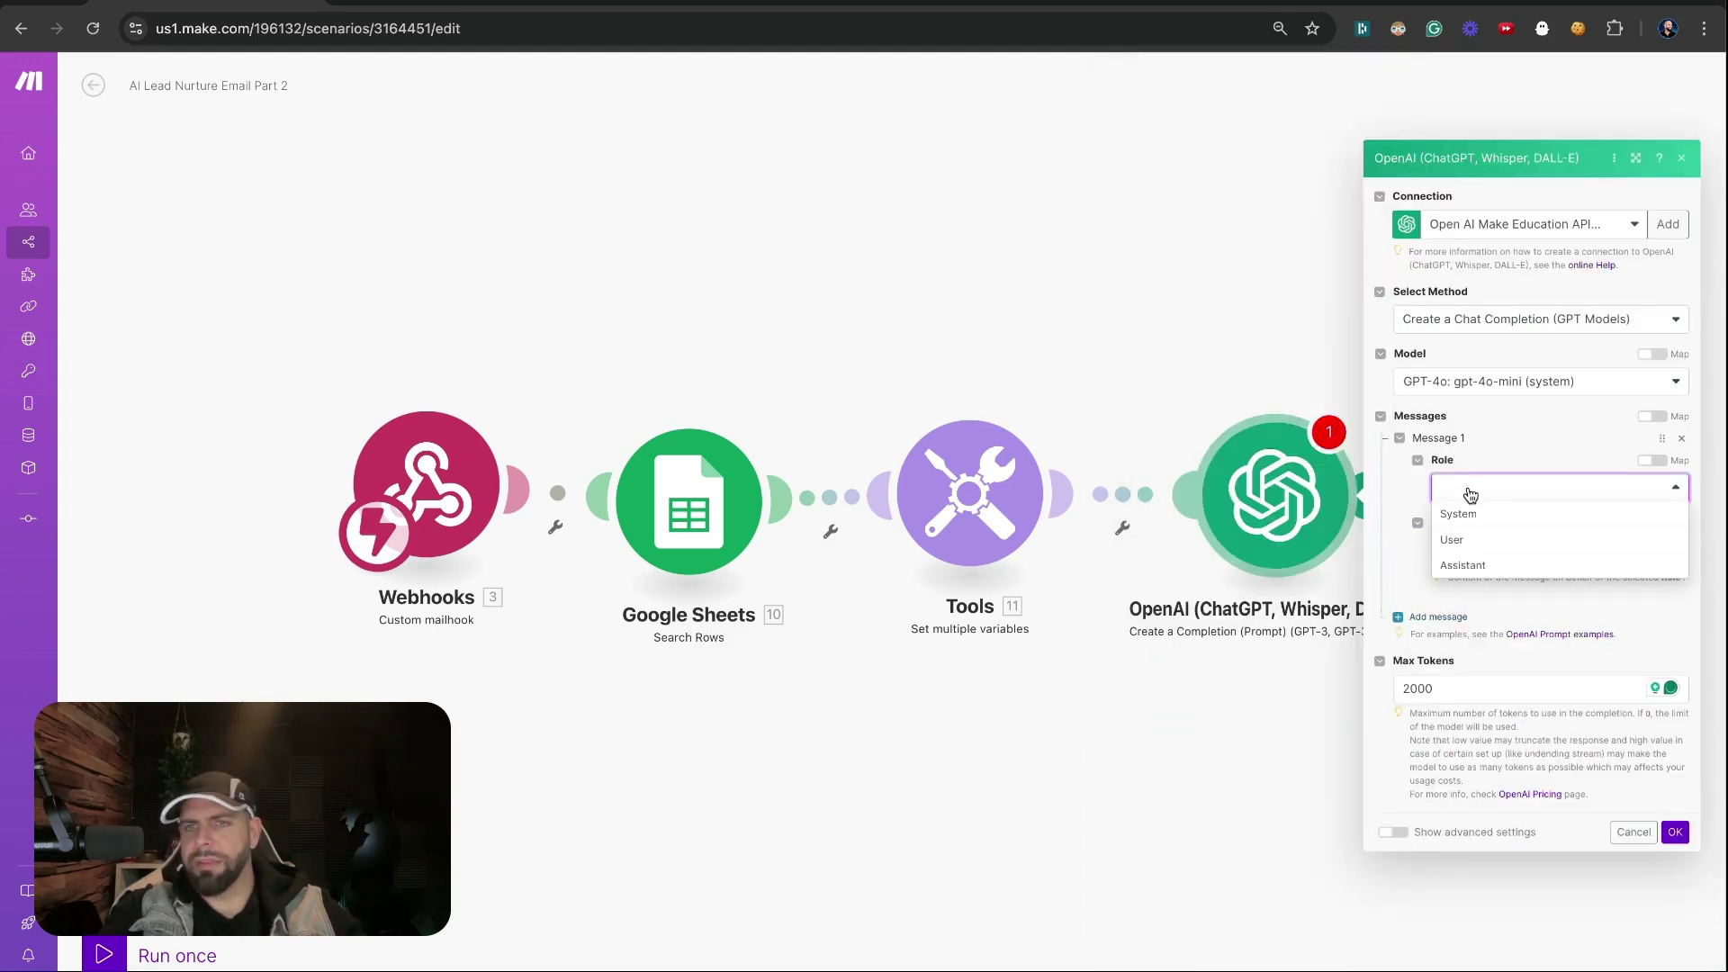
pyautogui.click(1464, 522)
pyautogui.click(1467, 545)
pyautogui.write('You are a helpf')
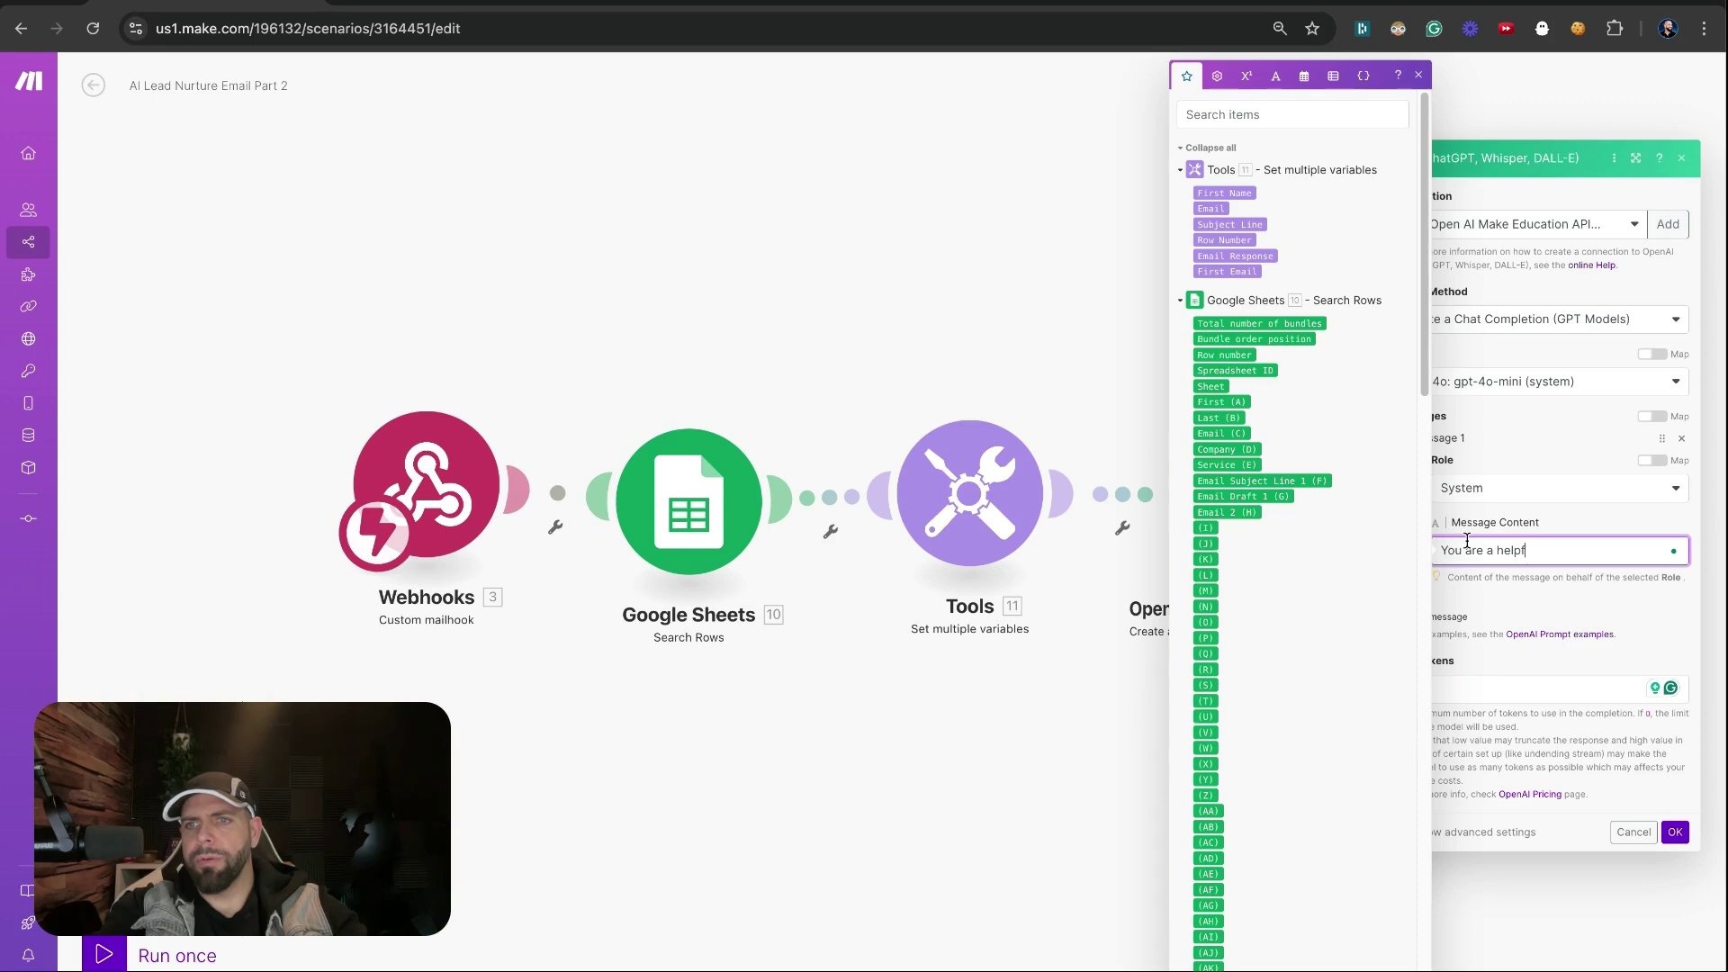
pyautogui.write('ul writing assistant')
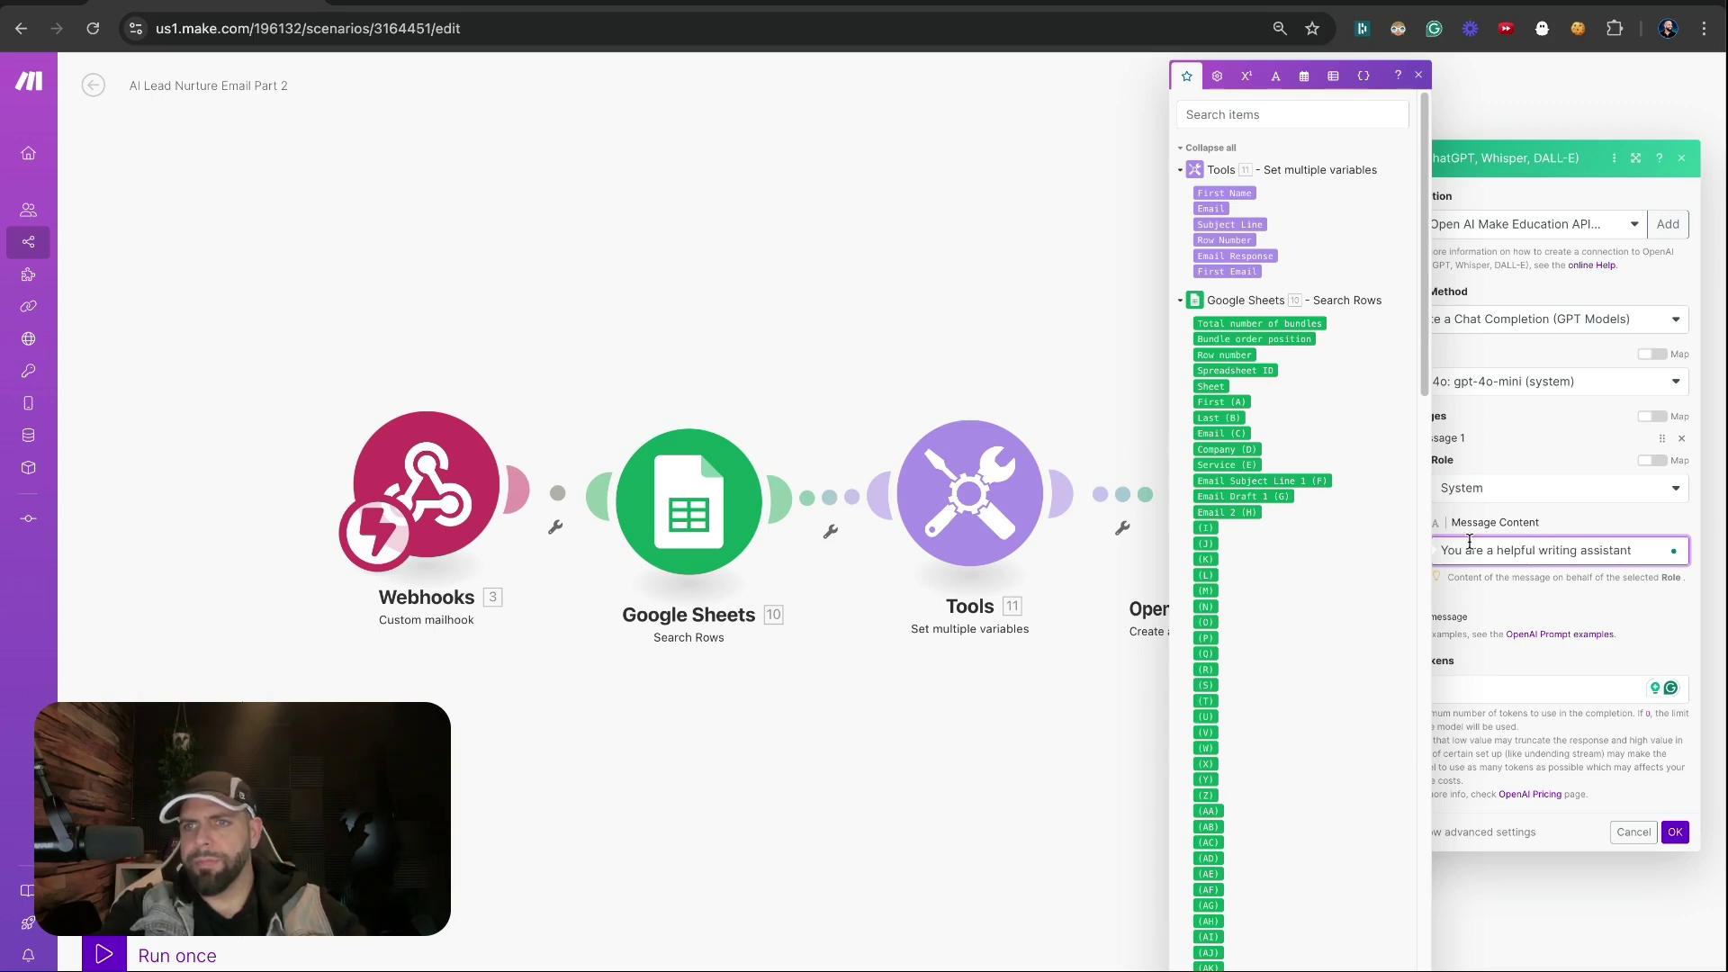
# Add a User message asking it to analyze the email and write a follow-up about past solutions
pyautogui.click(1446, 615)
pyautogui.click(1463, 588)
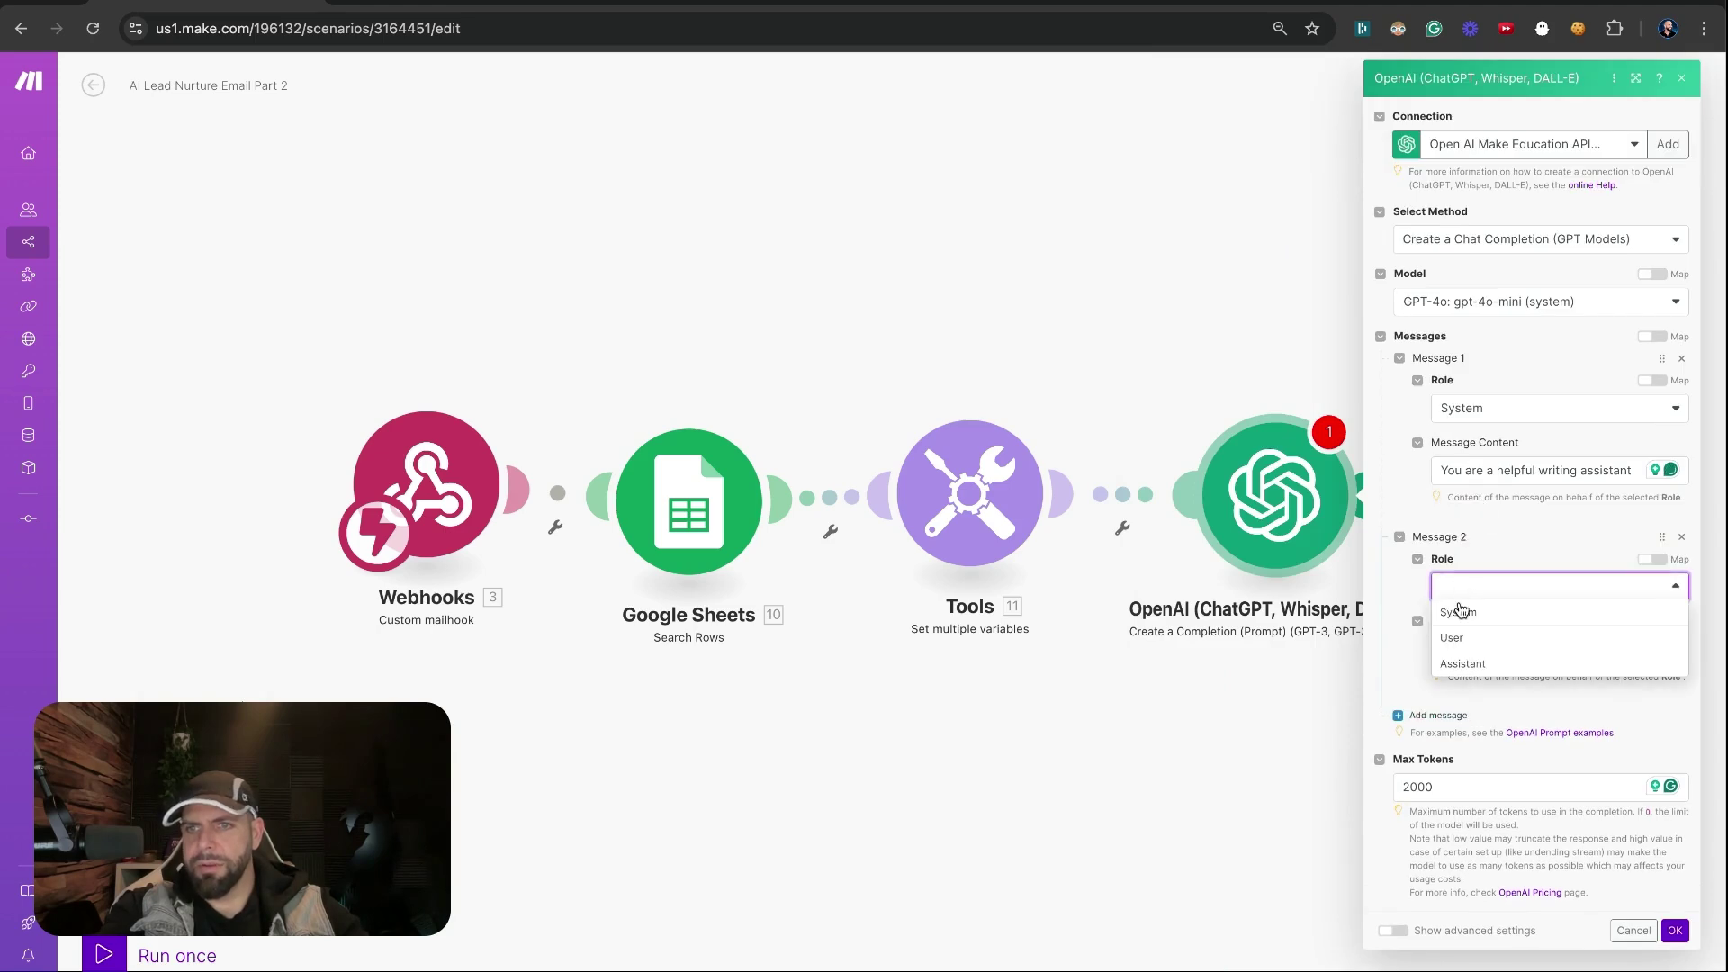
pyautogui.click(1460, 644)
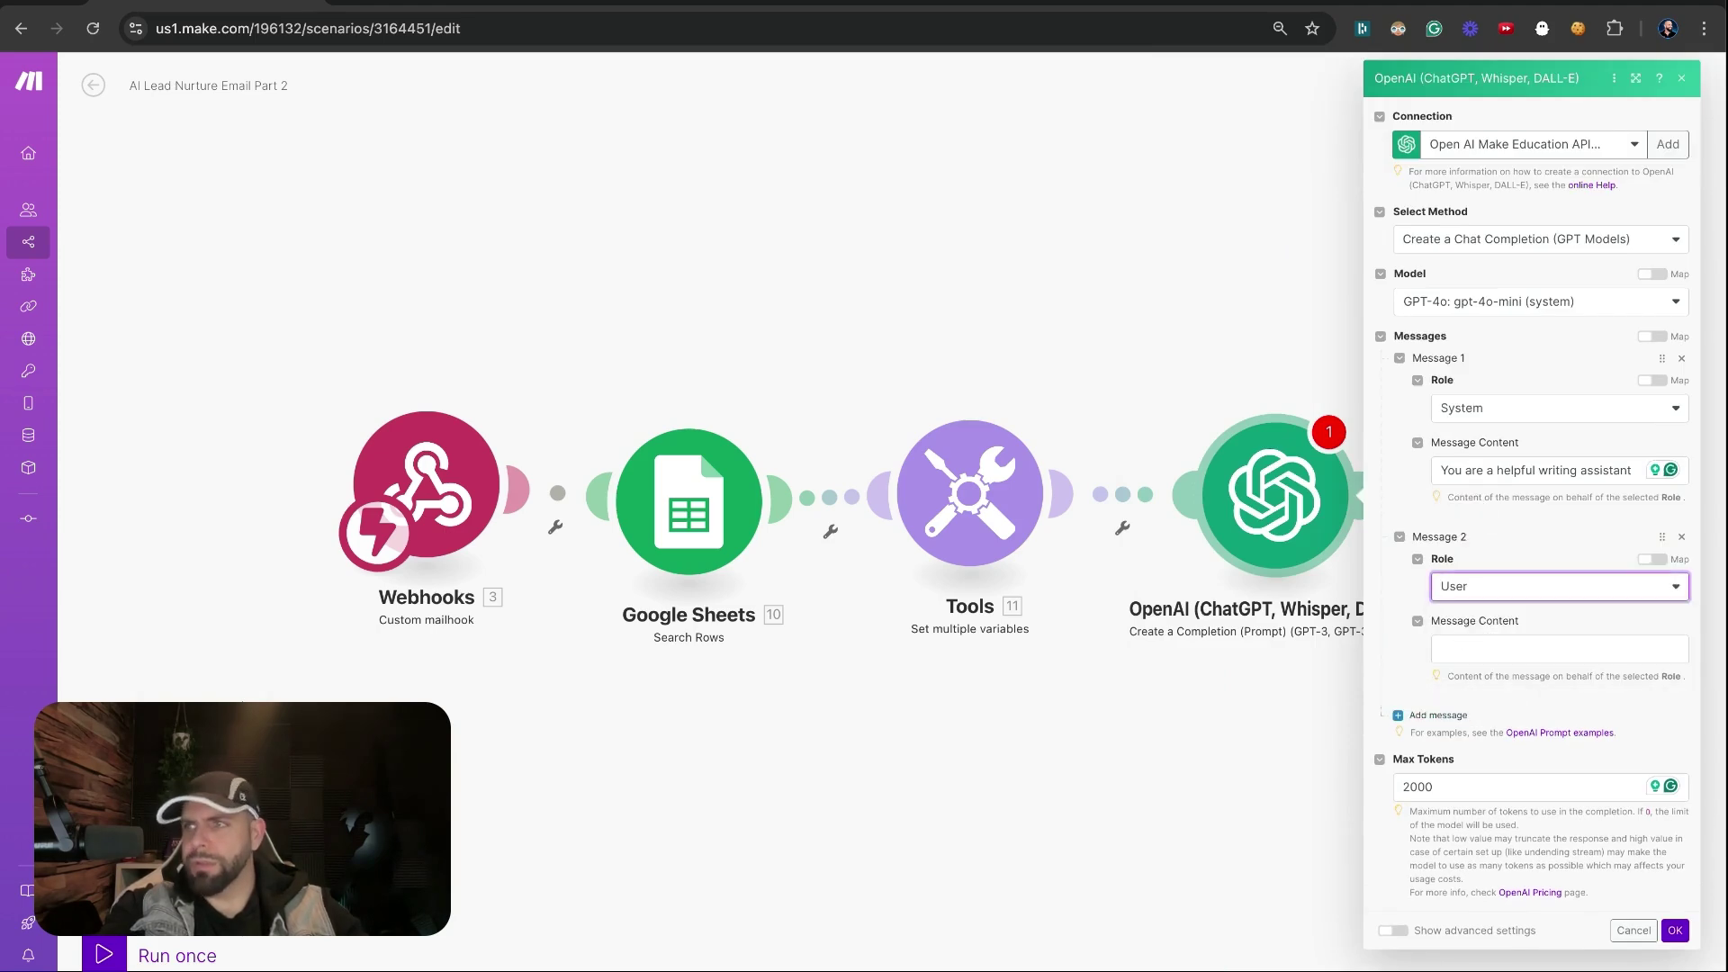
pyautogui.click(1538, 649)
pyautogui.write('Your job ')
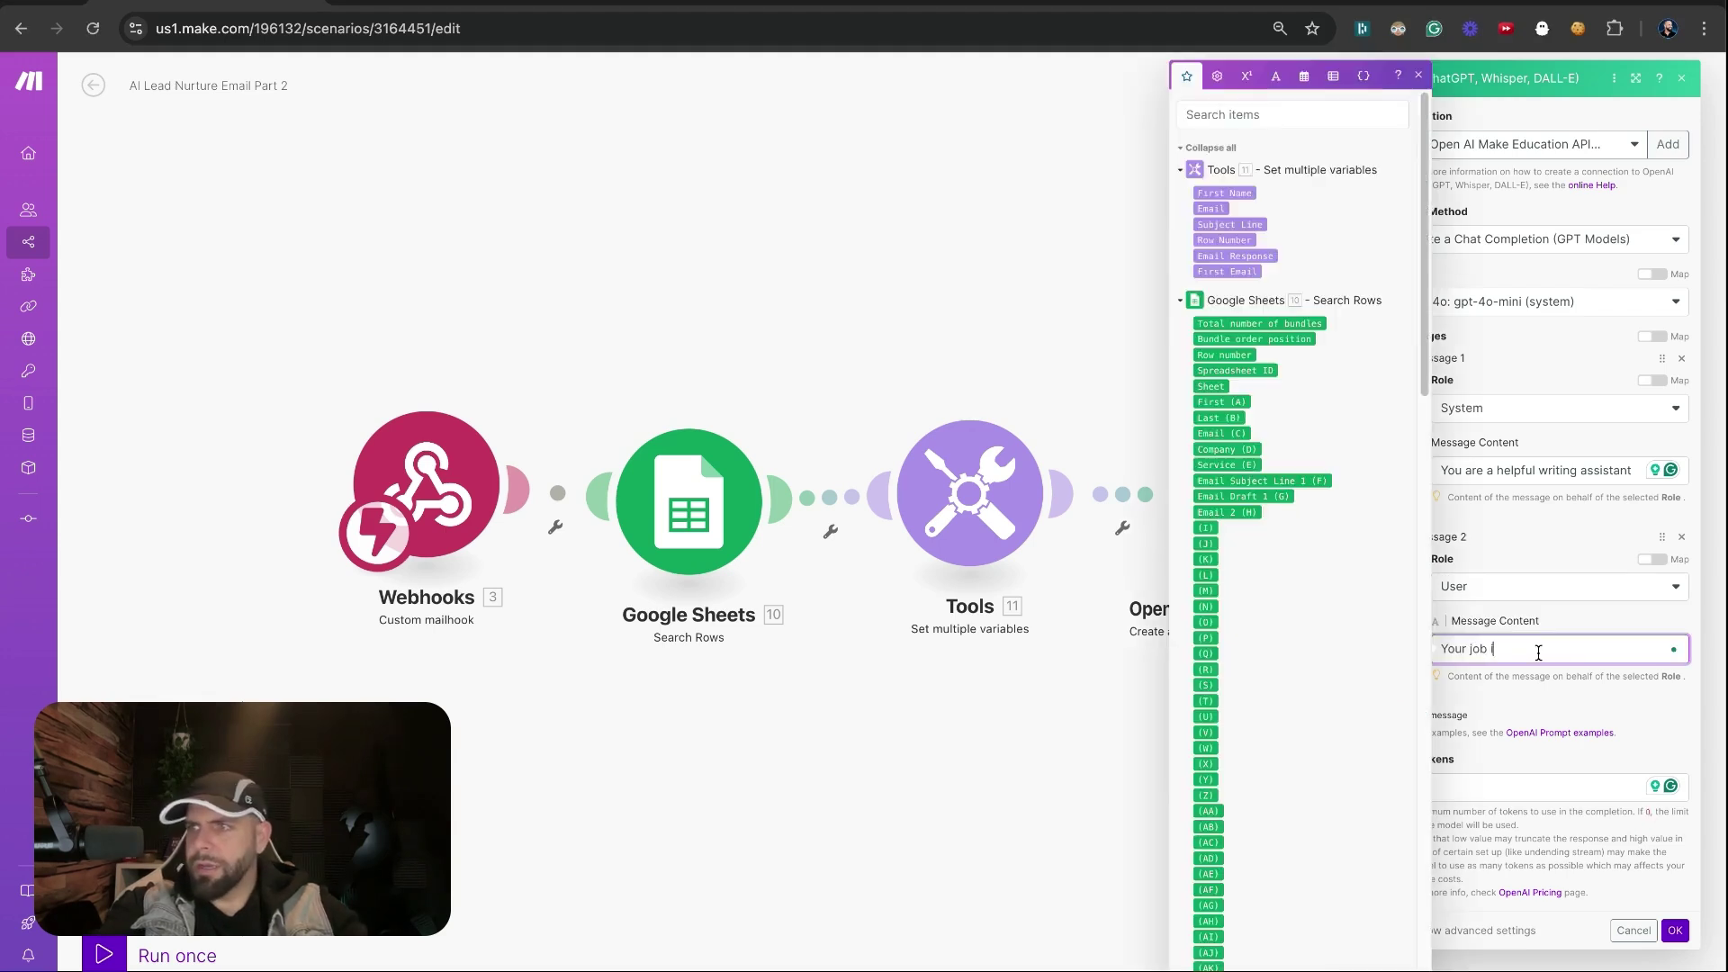
pyautogui.write('is to analys')
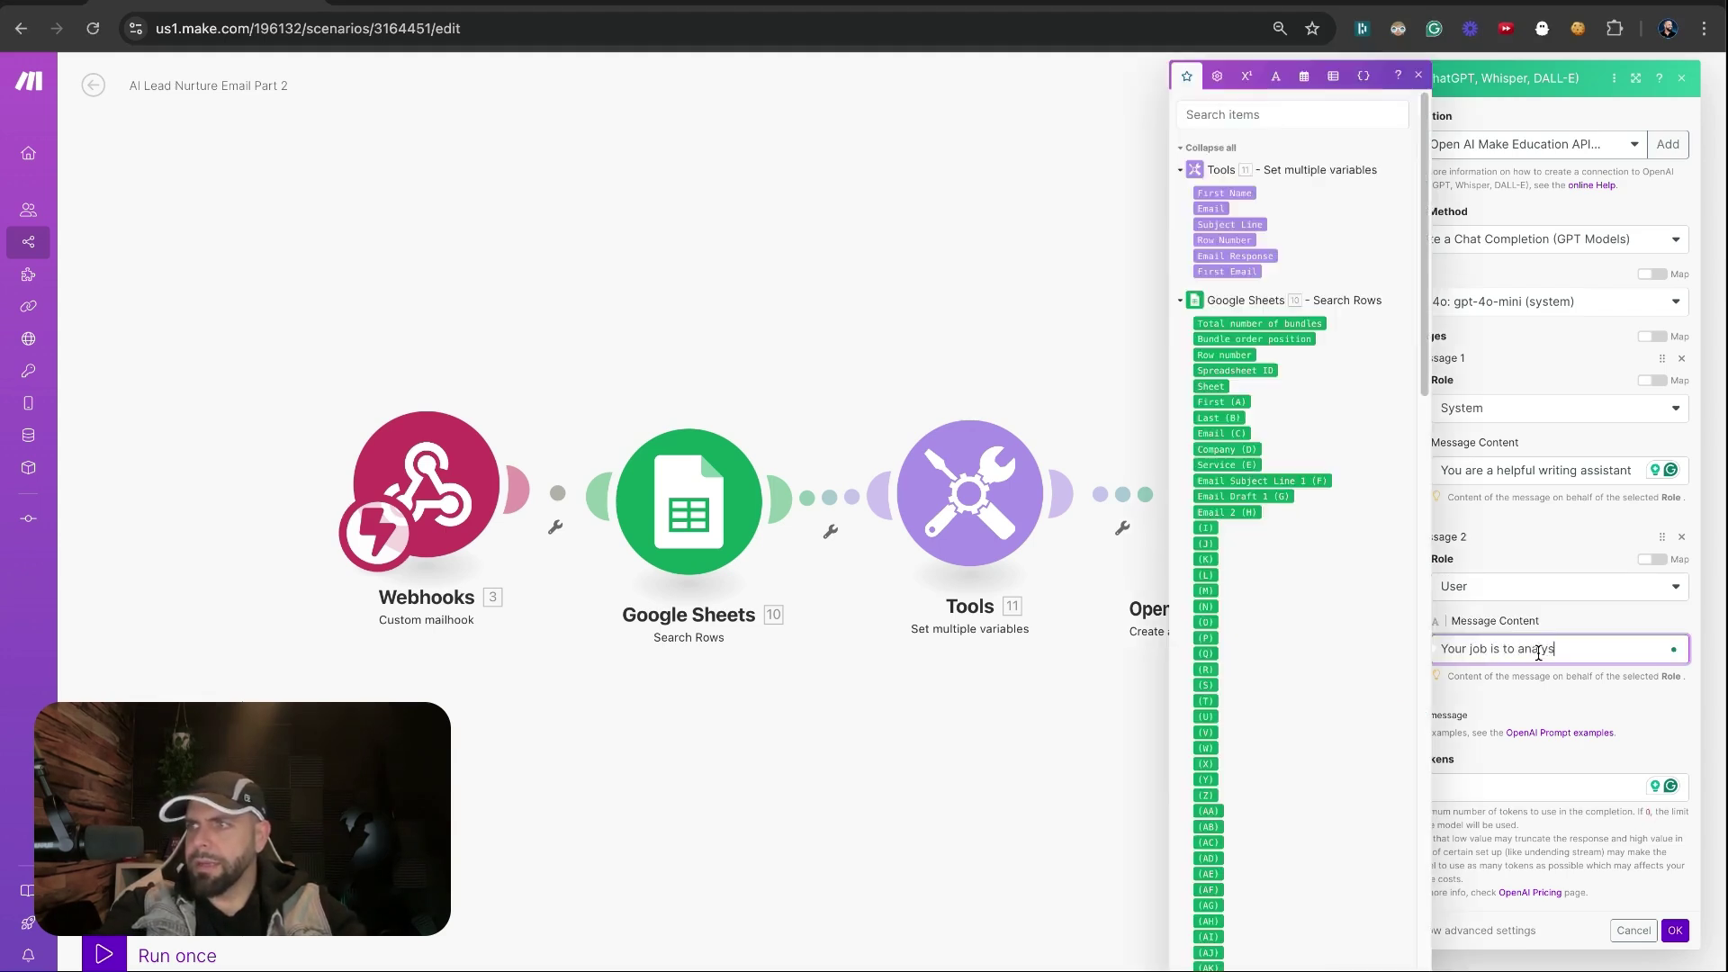
pyautogui.write('is theemail and ')
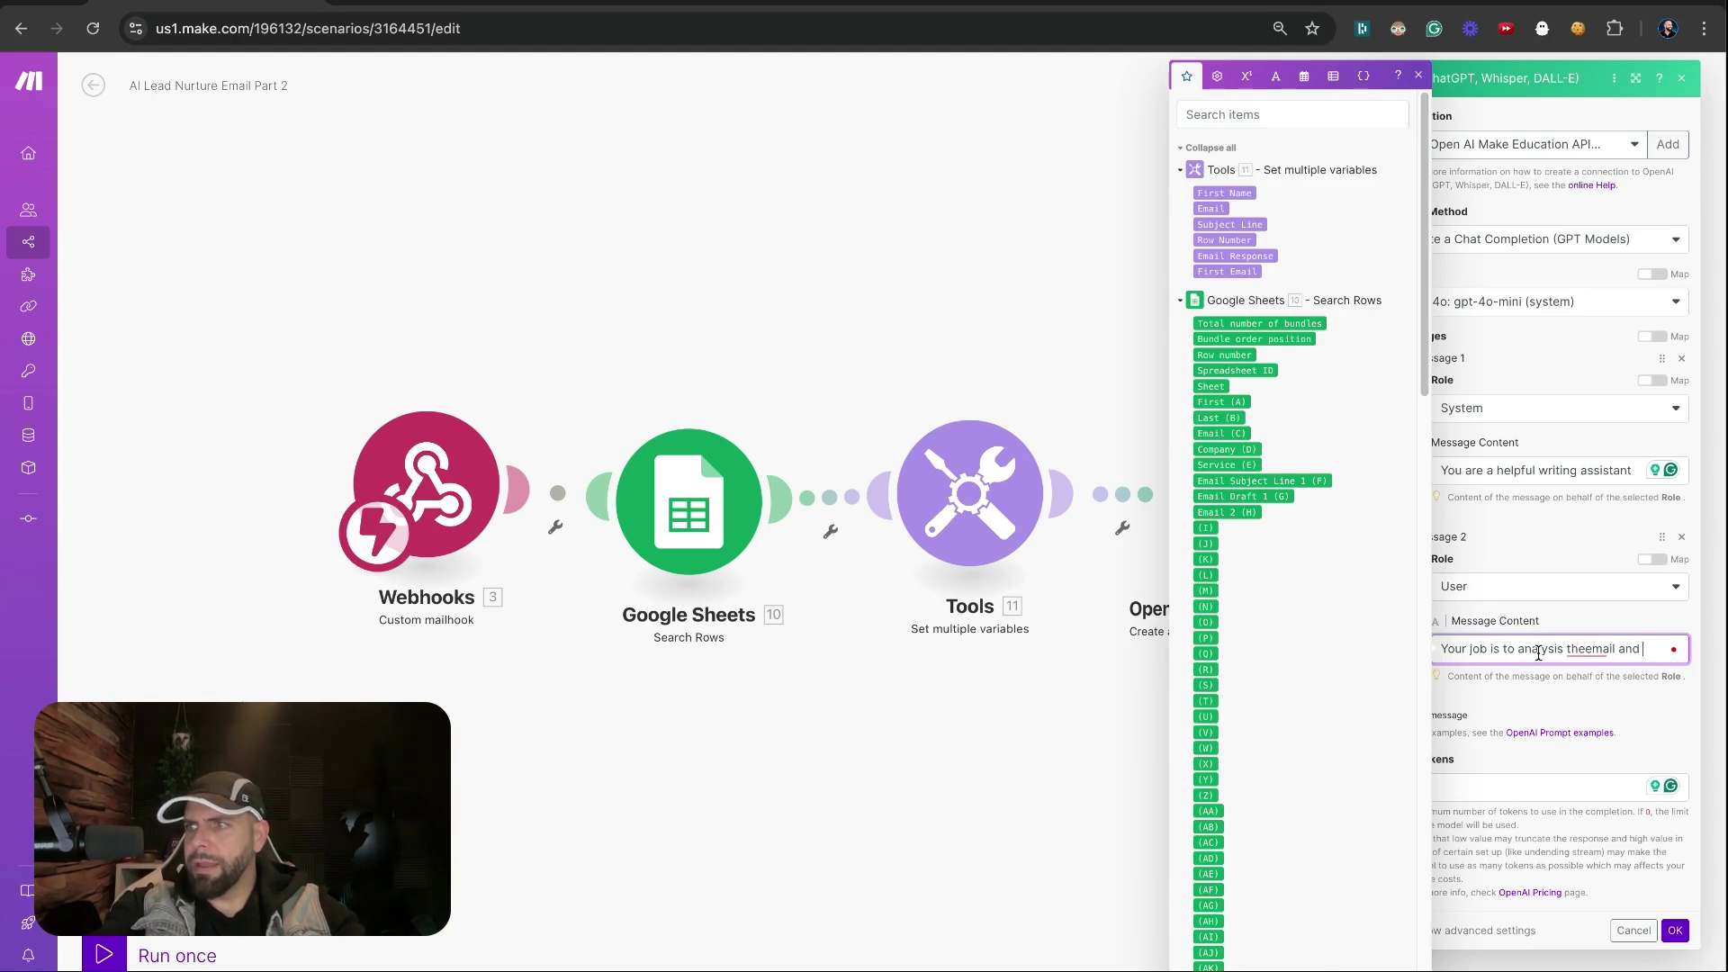
pyautogui.write('pull out why they ')
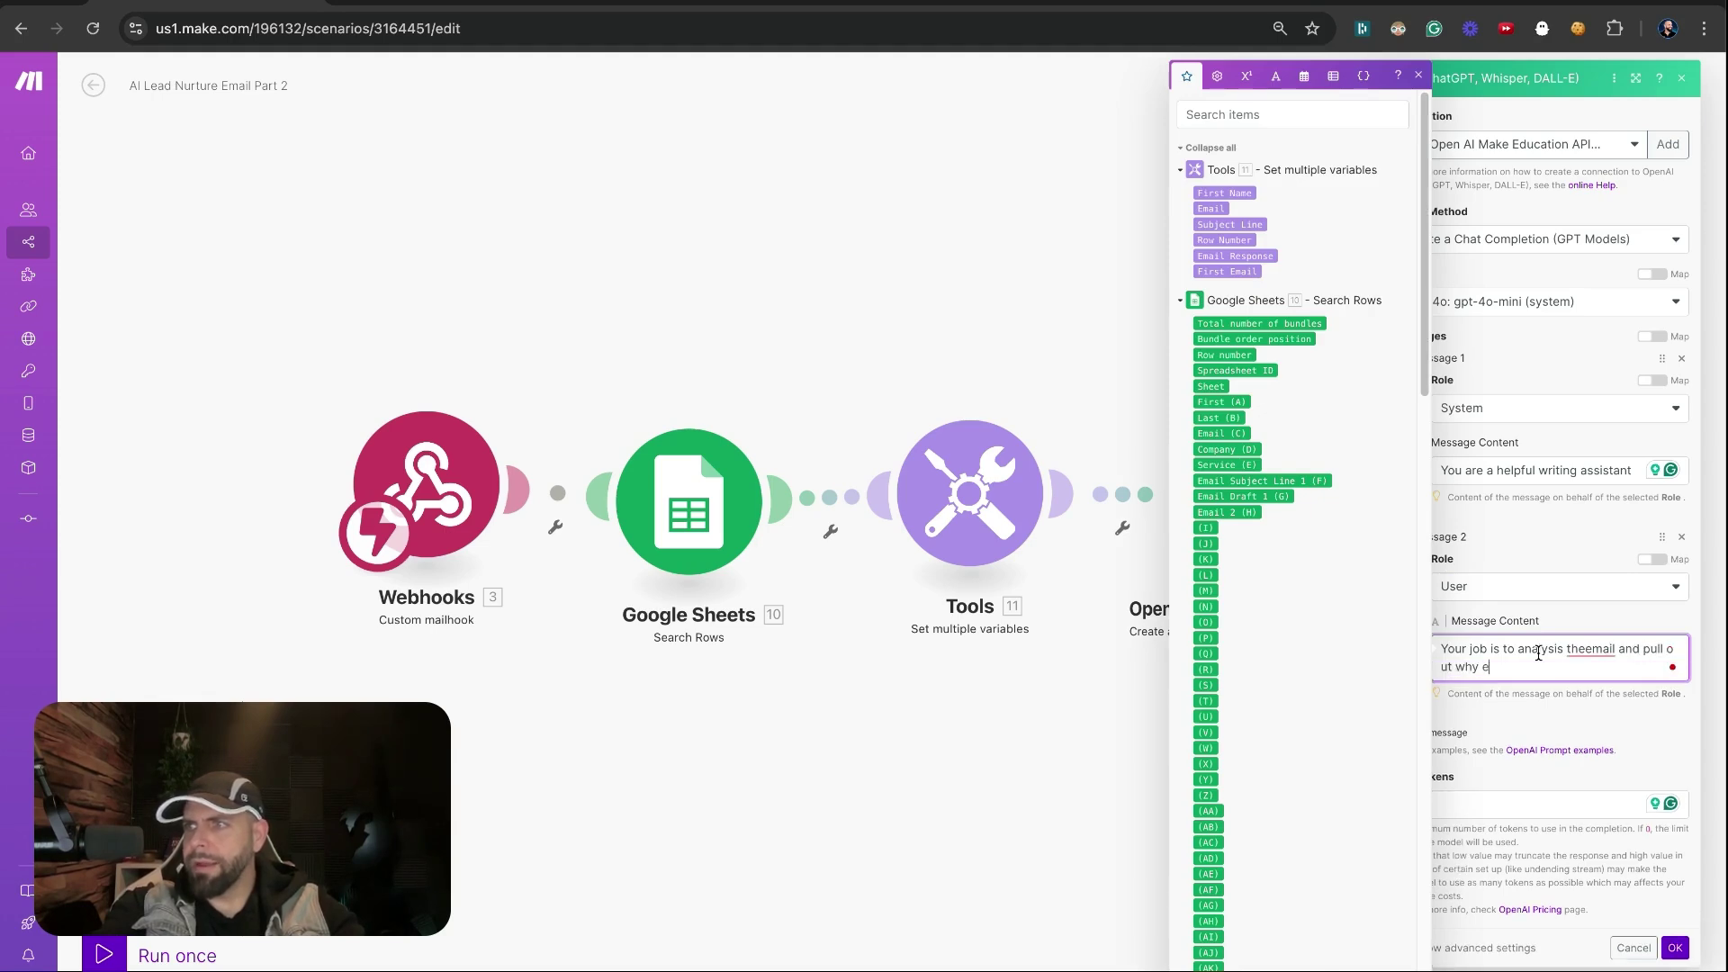
pyautogui.write('want our services ')
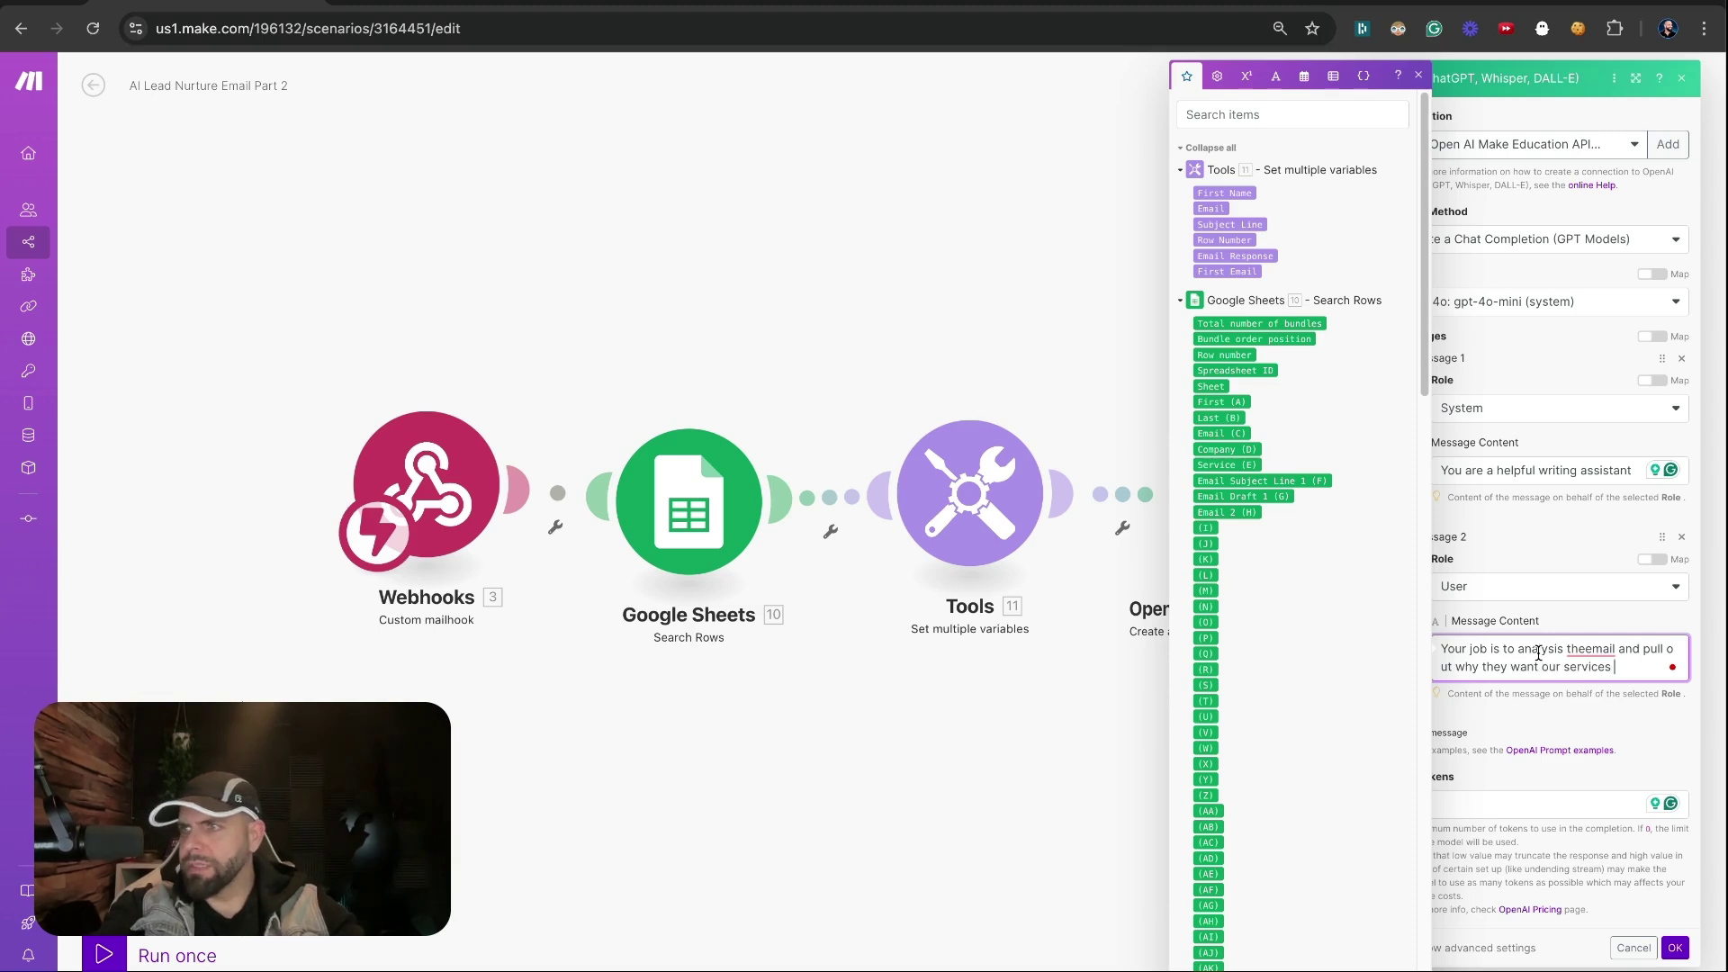
pyautogui.write('and then write a')
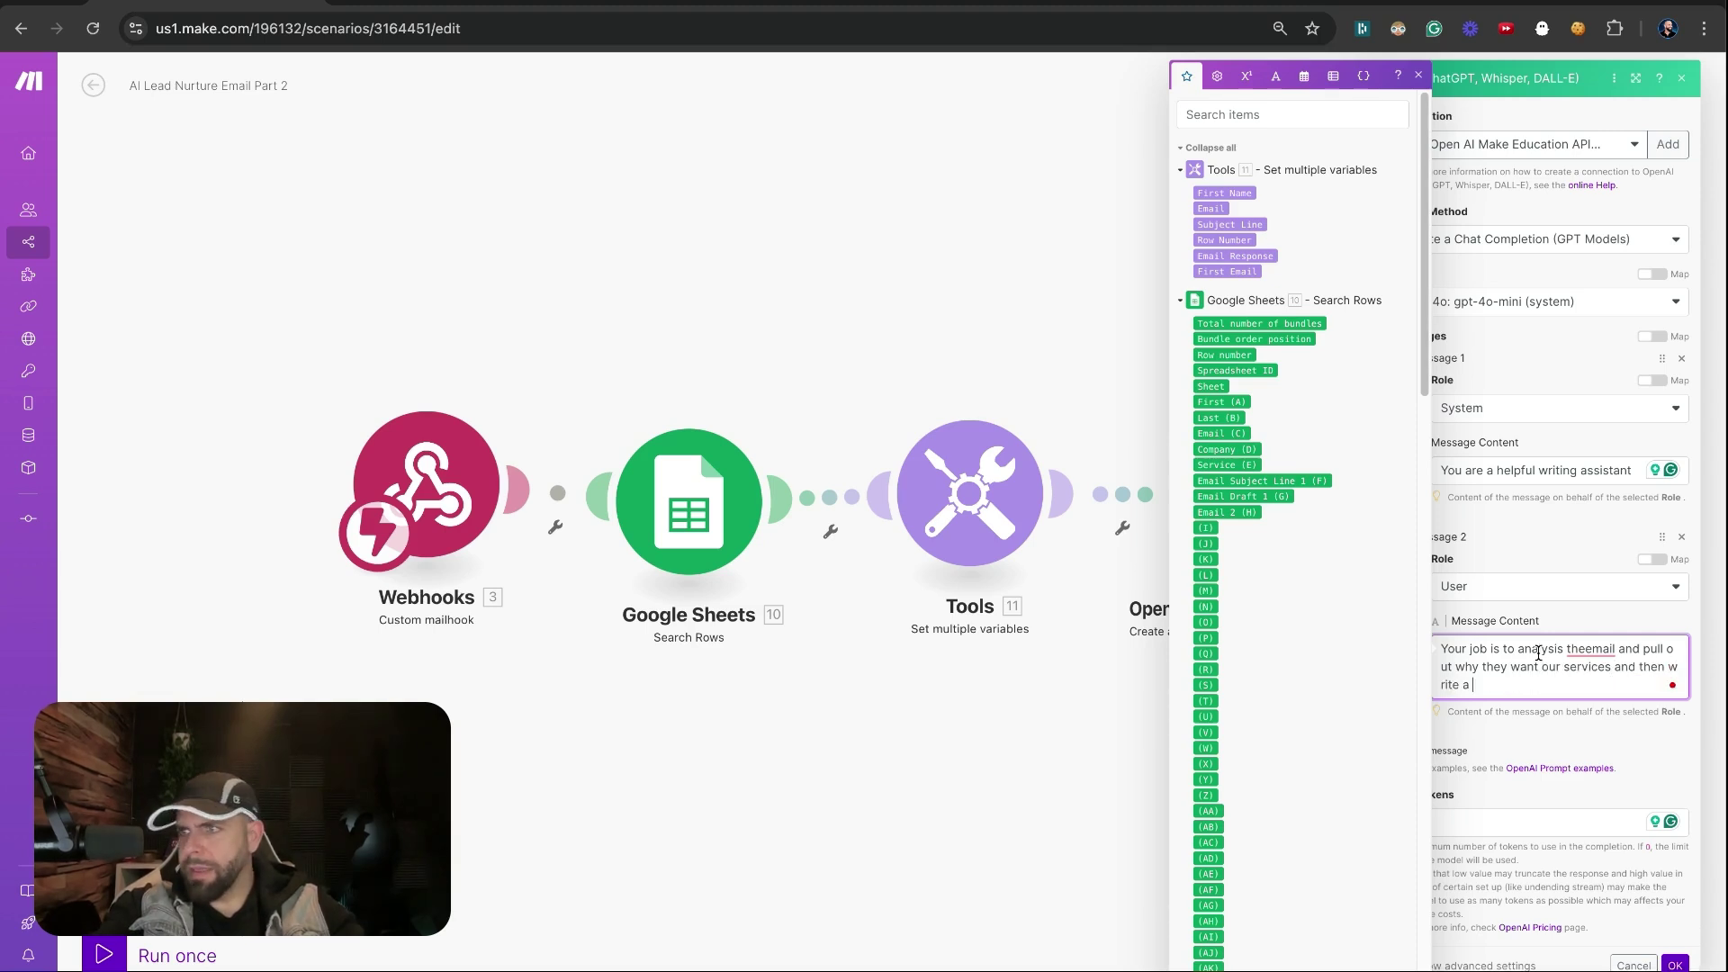
pyautogui.write(' follow up e')
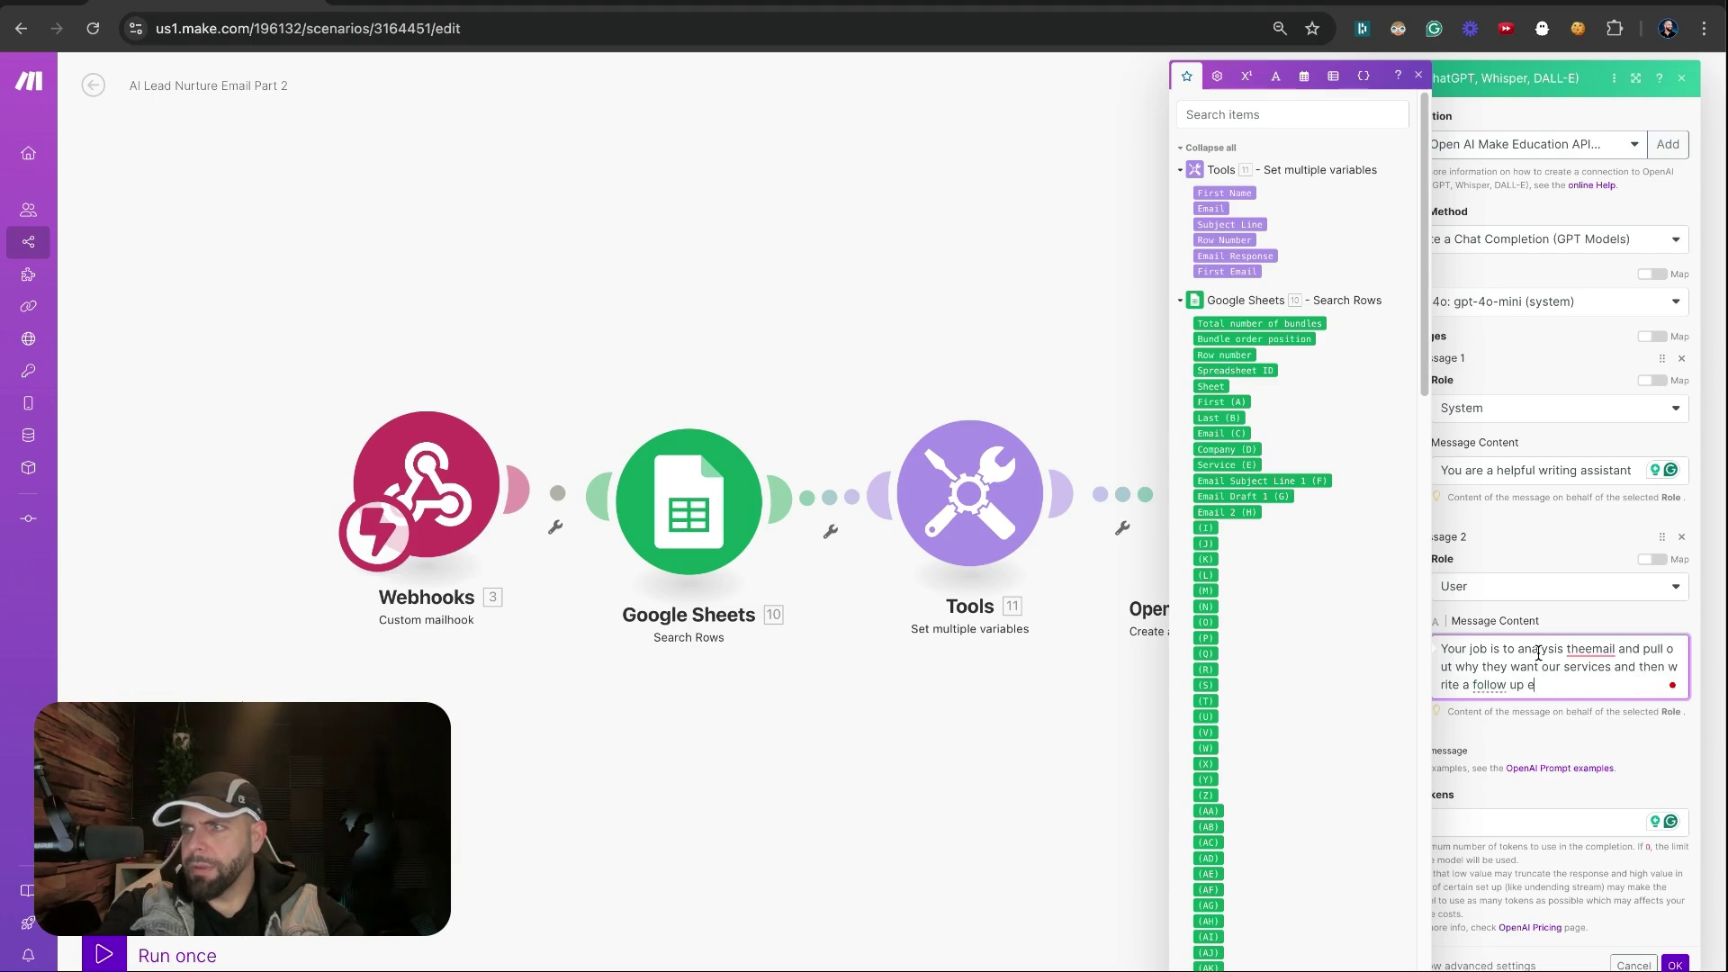
pyautogui.write('mail to teh')
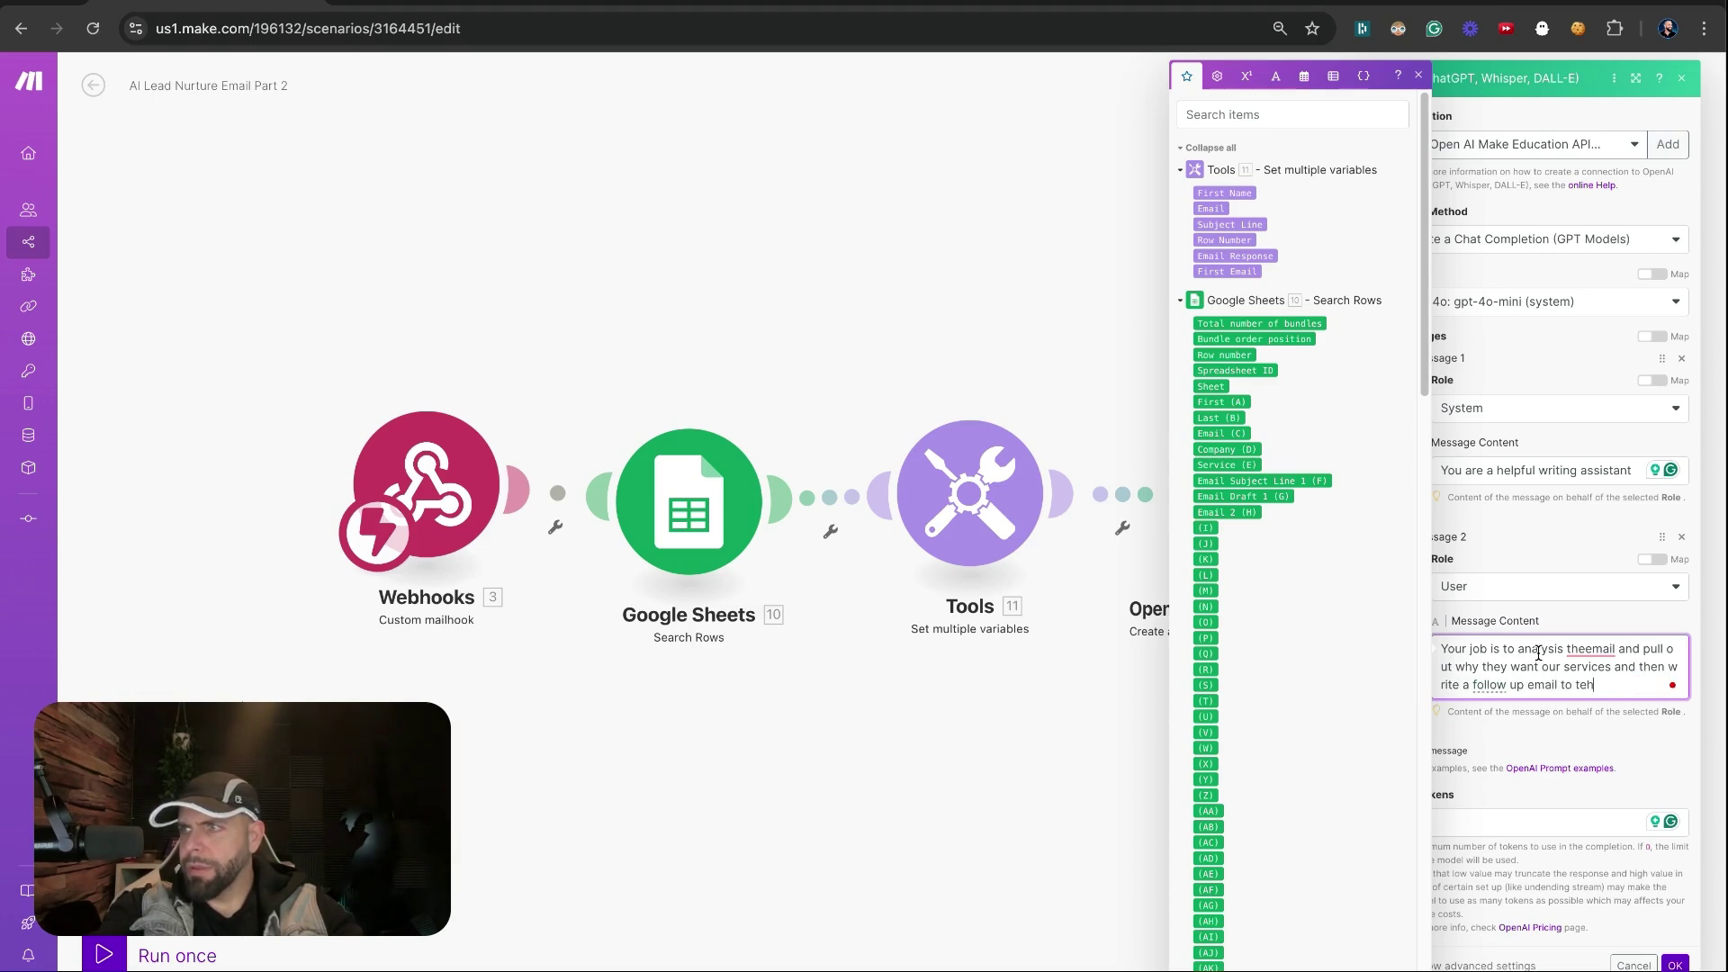
pyautogui.press('BackSpace')
pyautogui.press('BackSpace')
pyautogui.write('hem asking them')
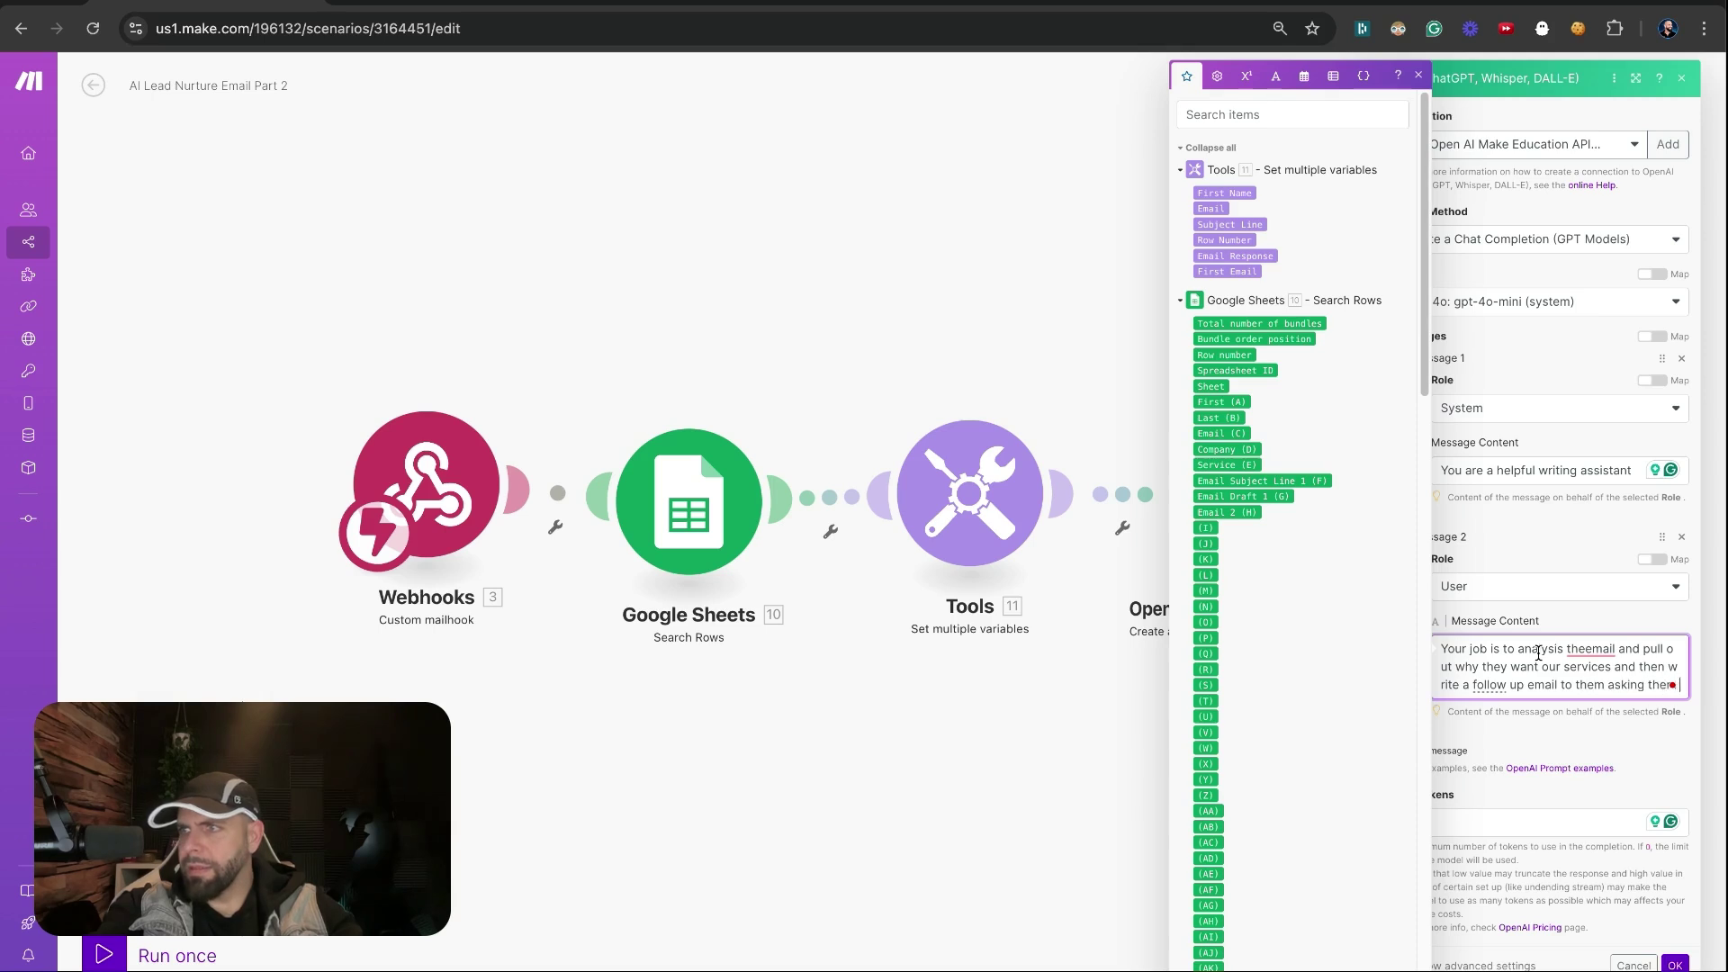
pyautogui.write(' wh')
pyautogui.write('at they ')
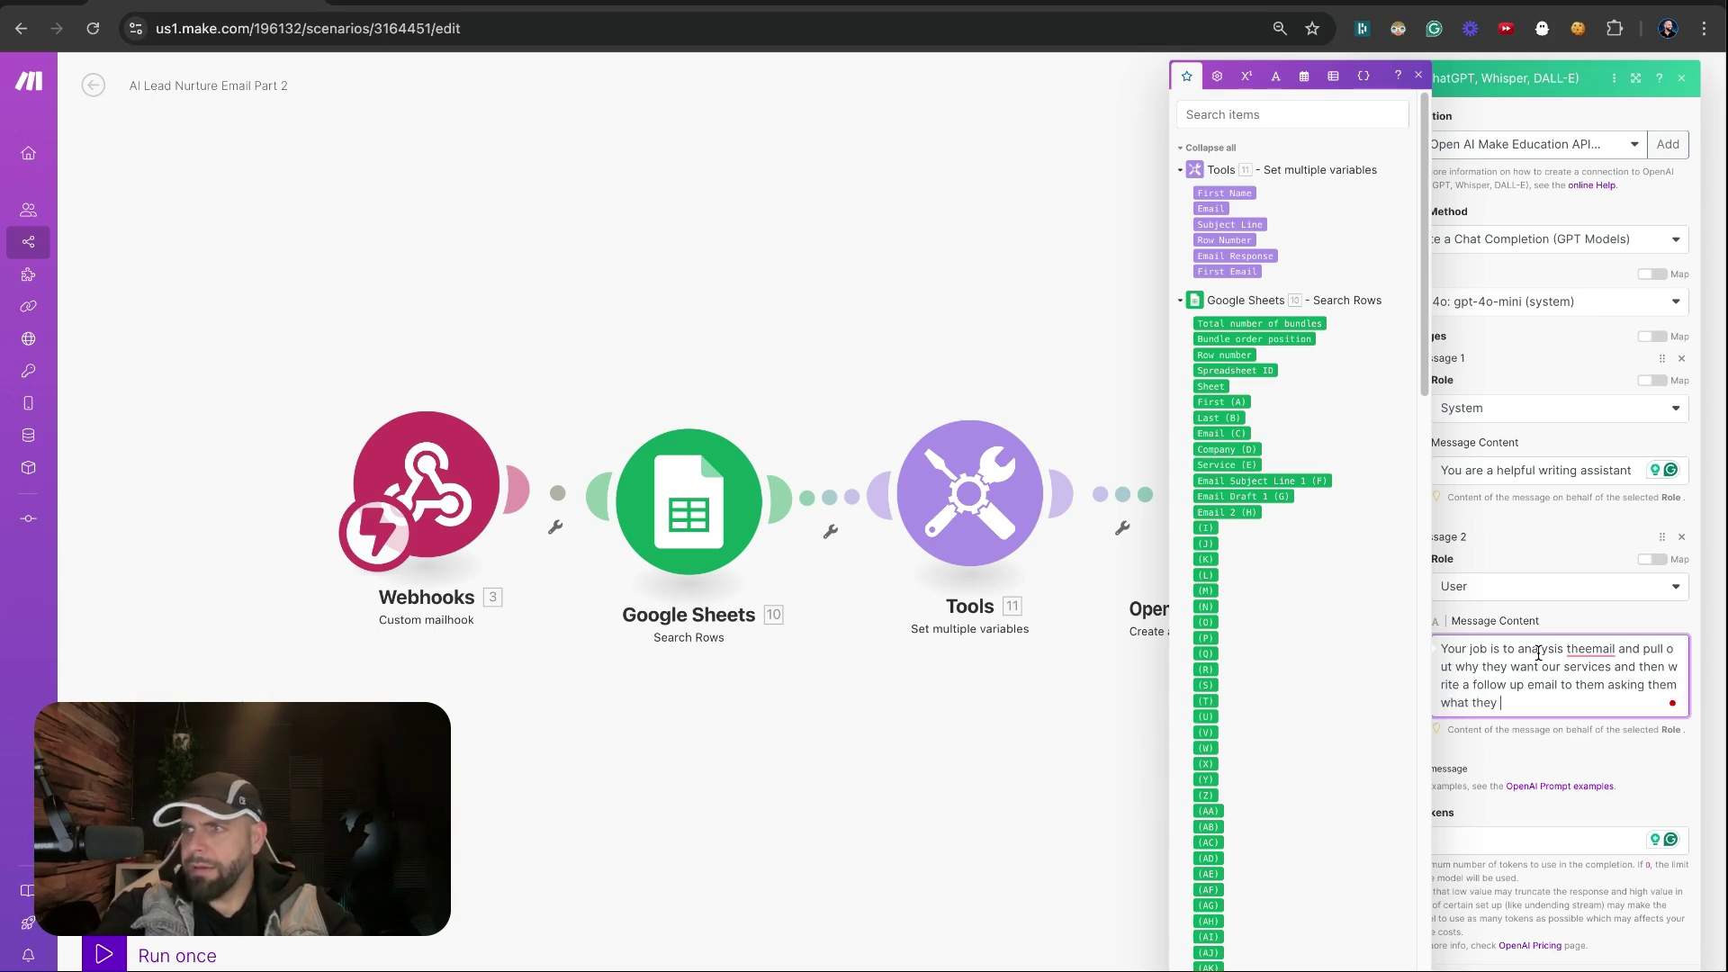
pyautogui.write('they tried in the ')
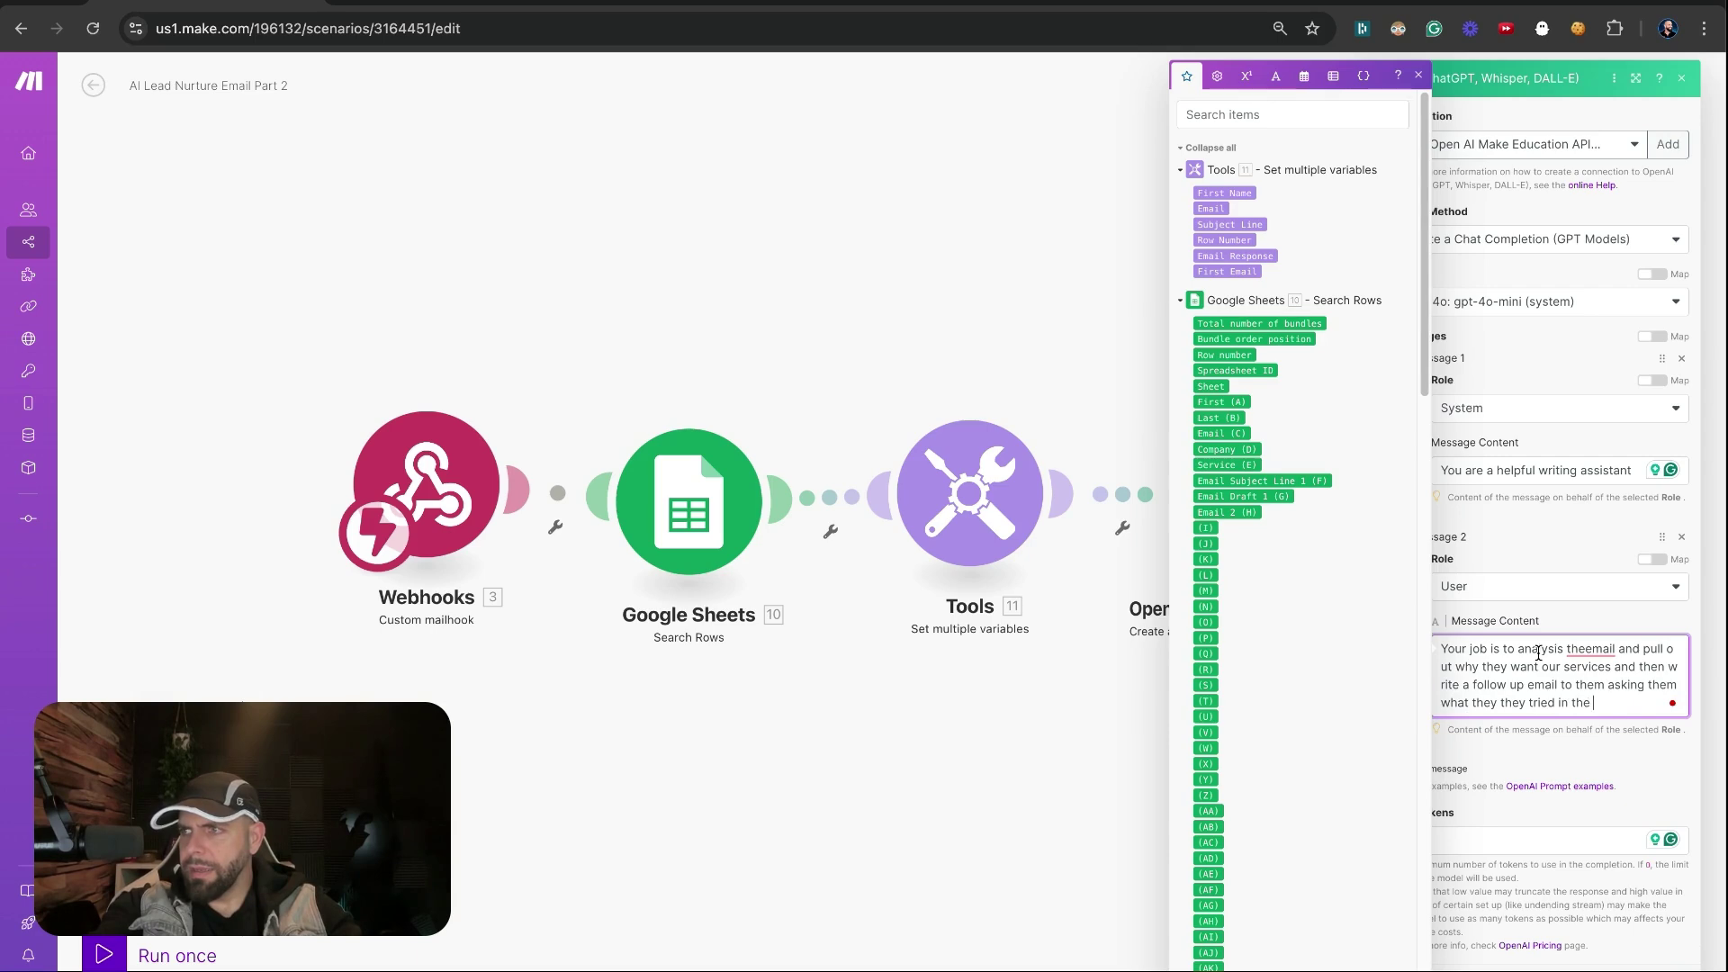
pyautogui.write('pas')
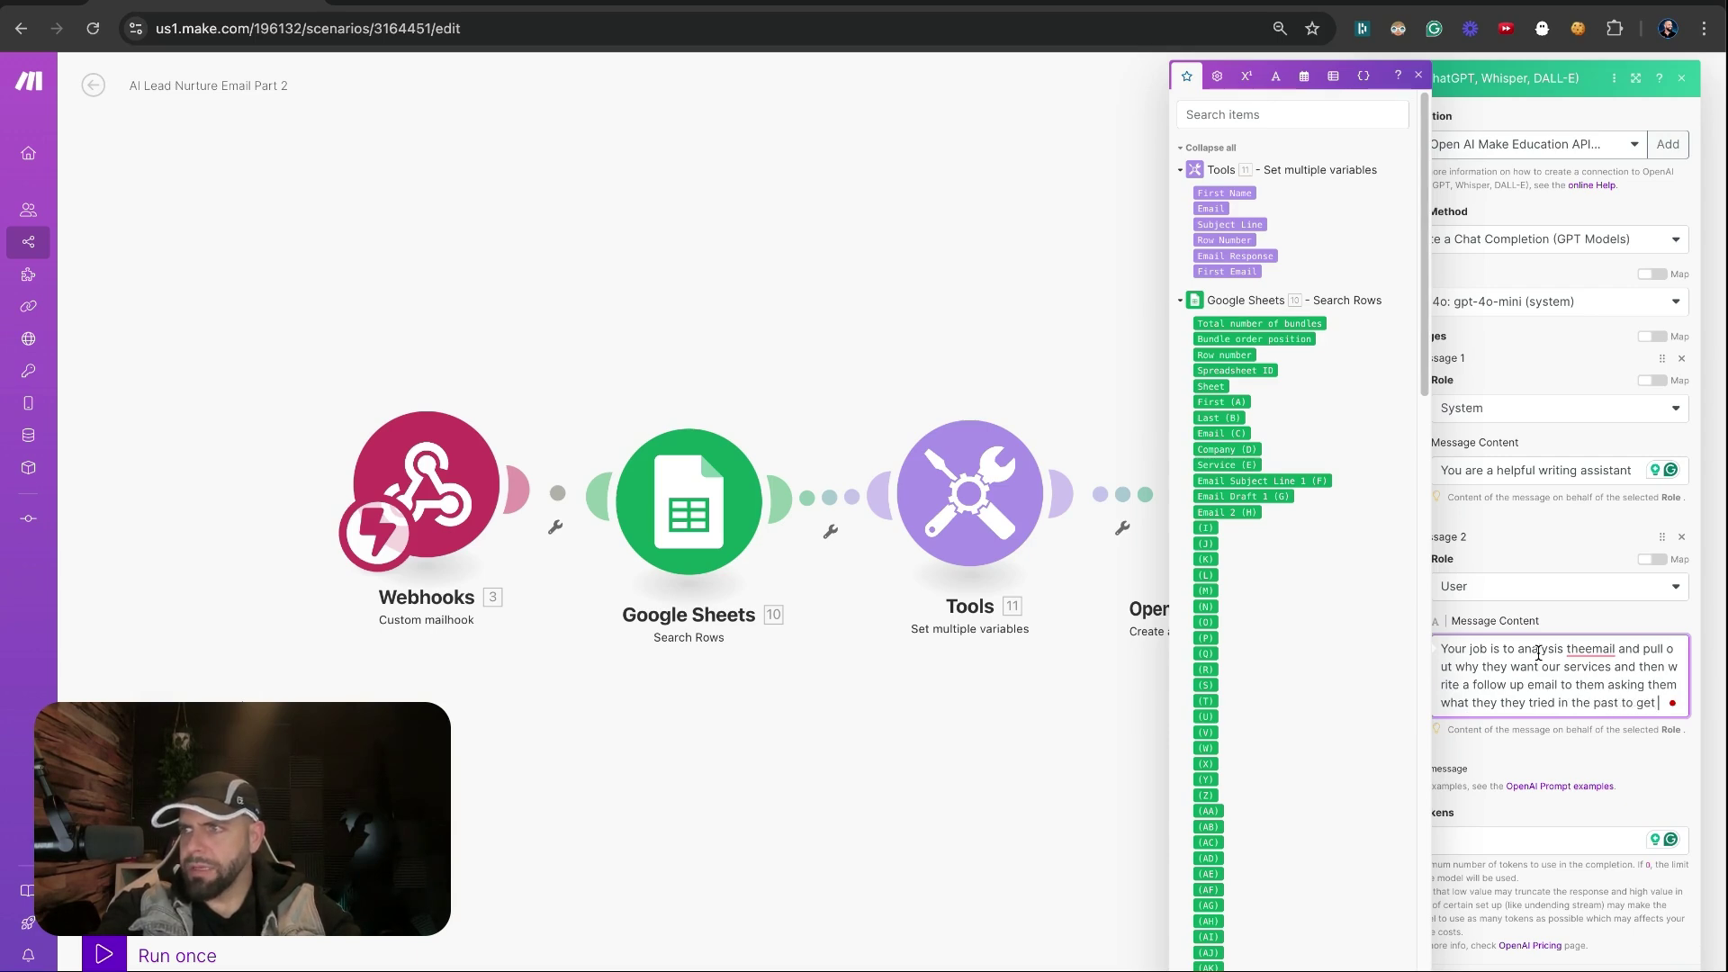
pyautogui.write('t to get')
pyautogui.press('BackSpace')
pyautogui.press('BackSpace')
pyautogui.press('BackSpace')
pyautogui.write('solve this pro')
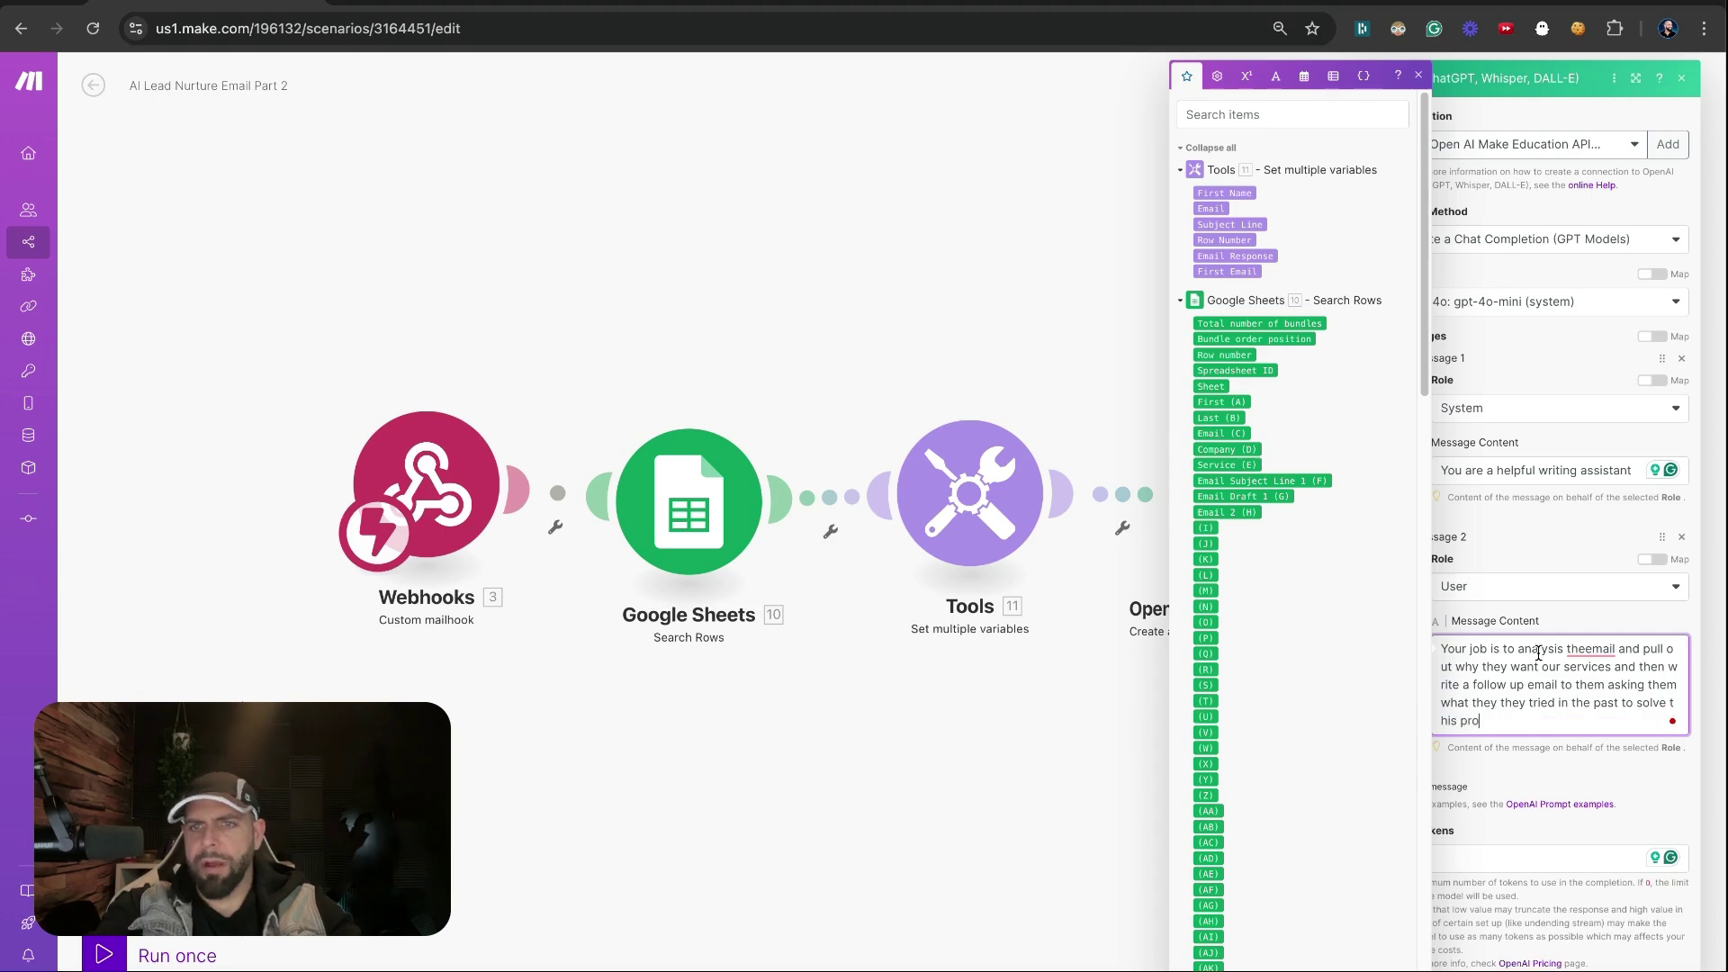
pyautogui.write('blem.')
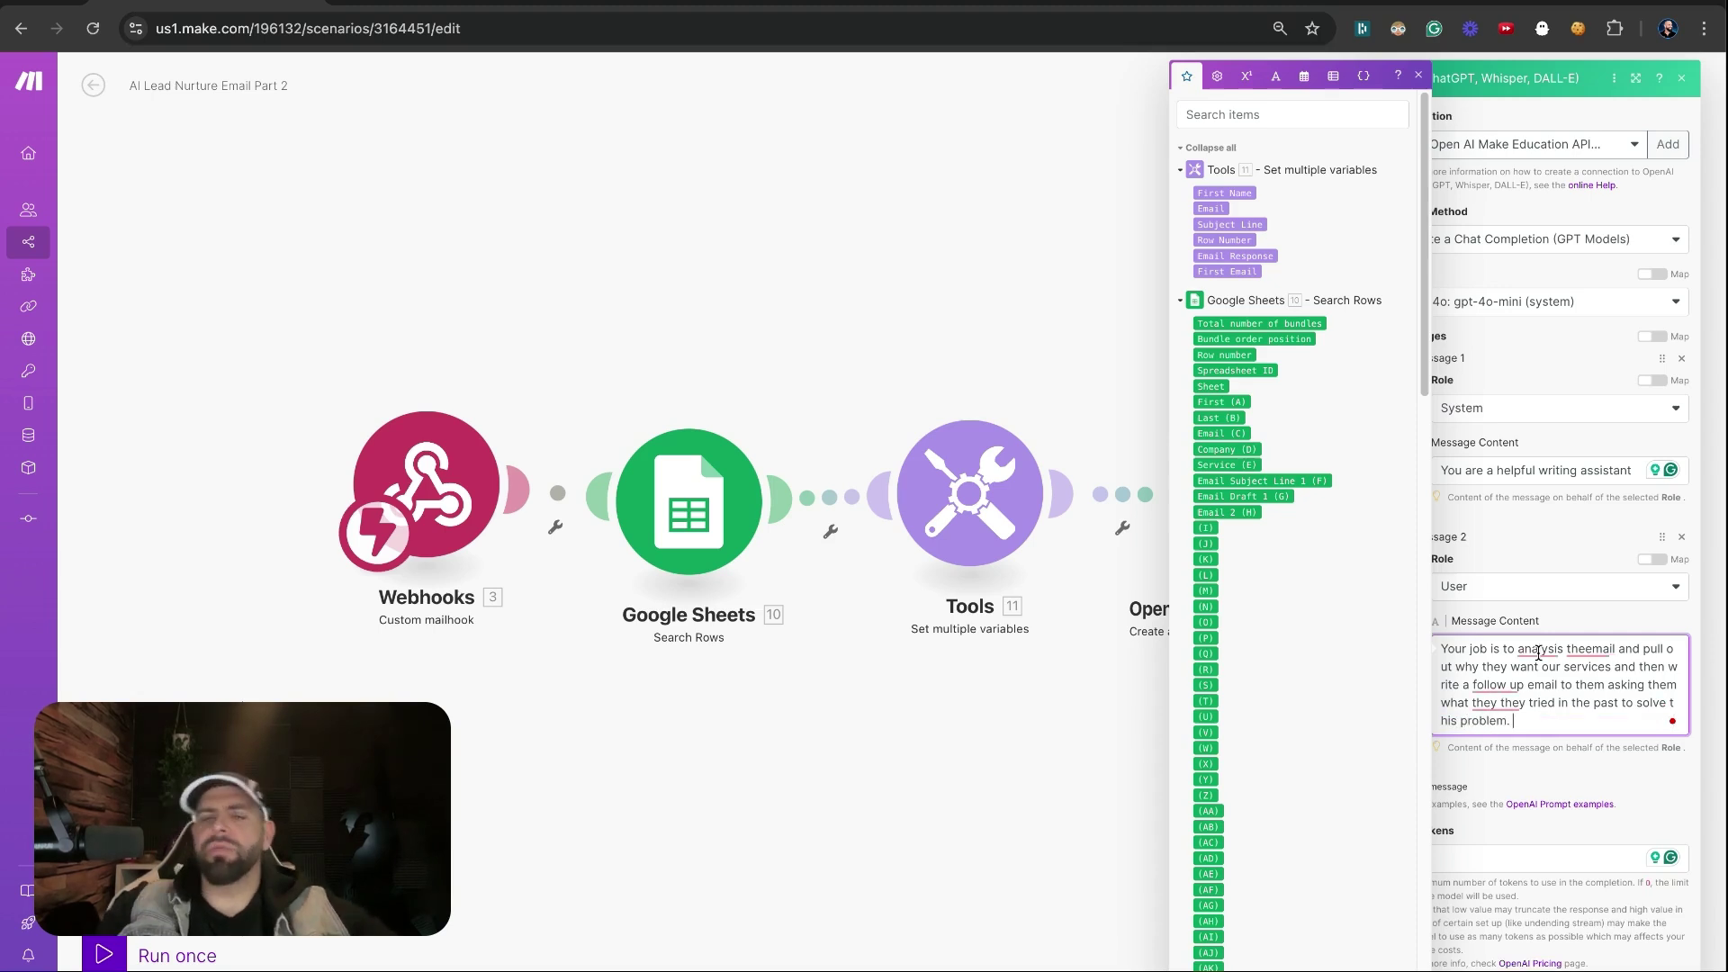
pyautogui.moveTo(1544, 643)
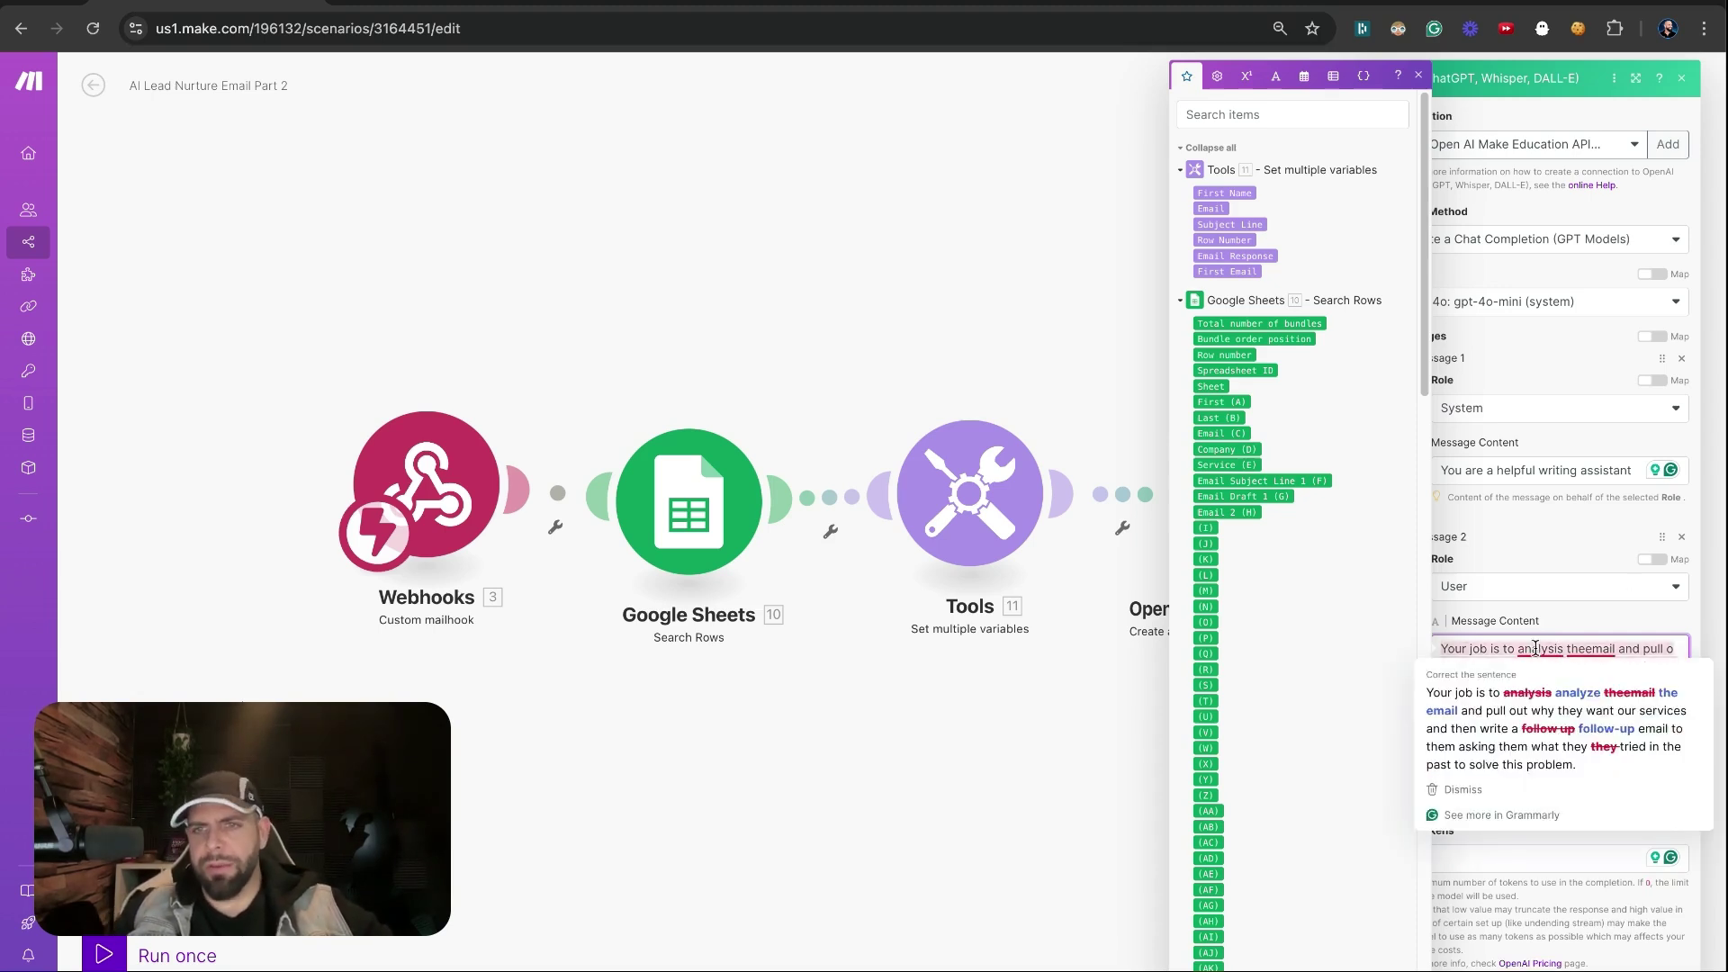
pyautogui.click(1530, 704)
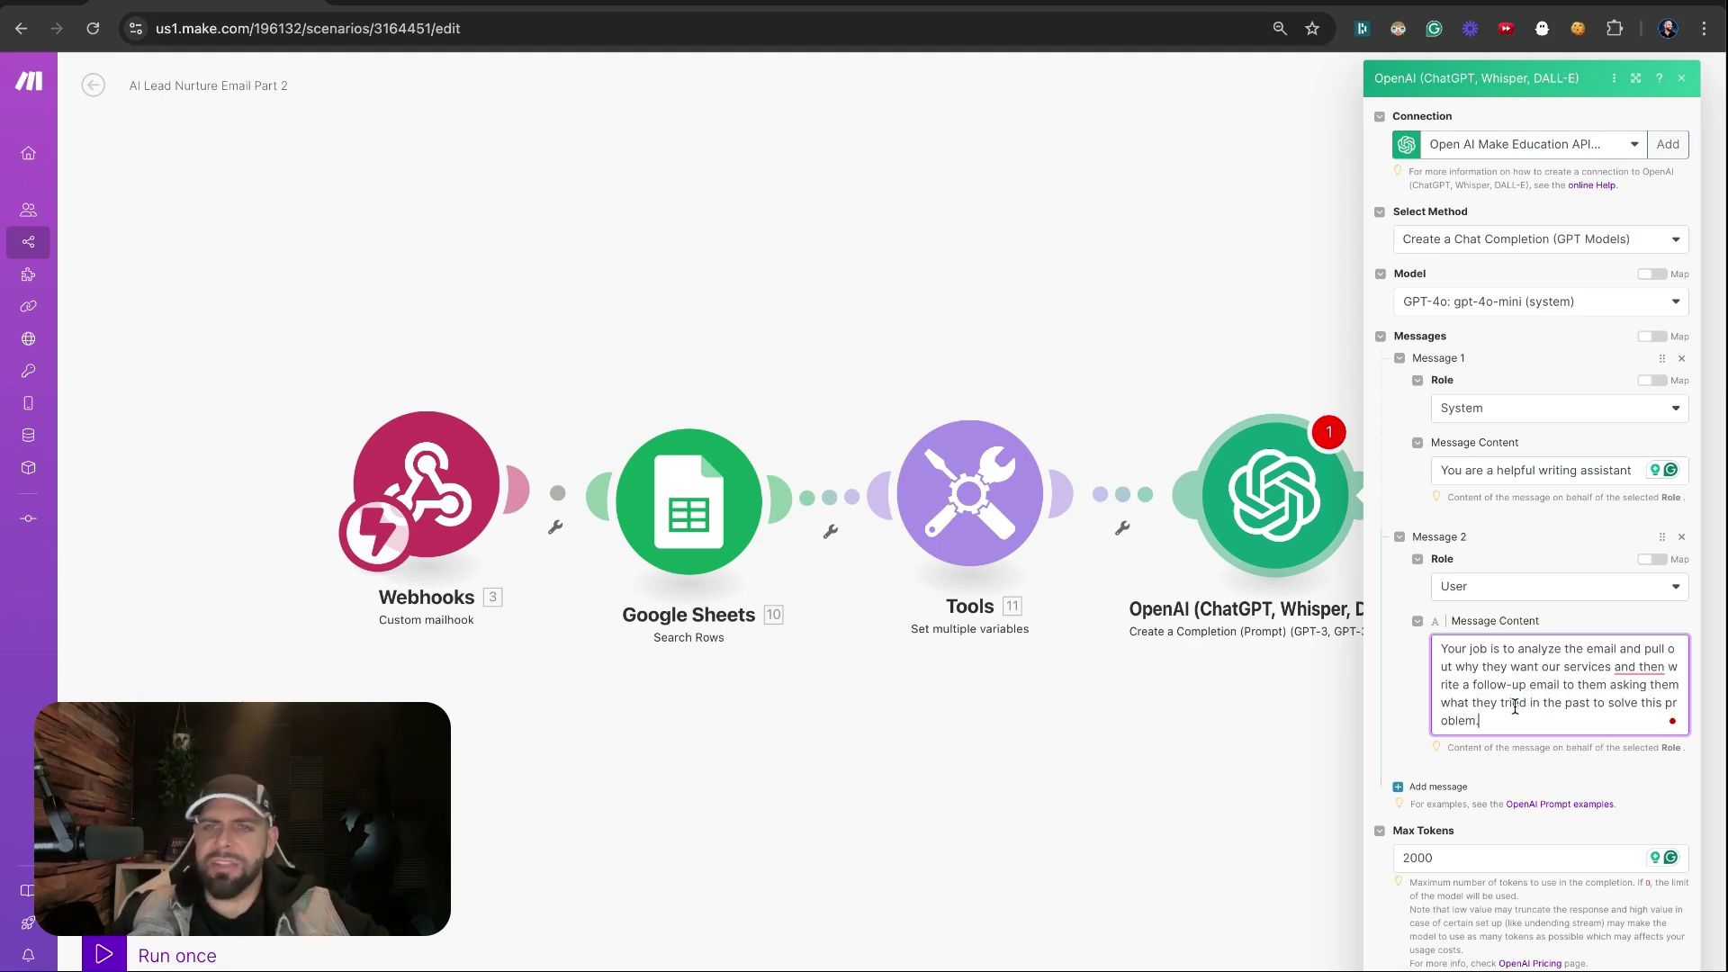
pyautogui.click(1515, 712)
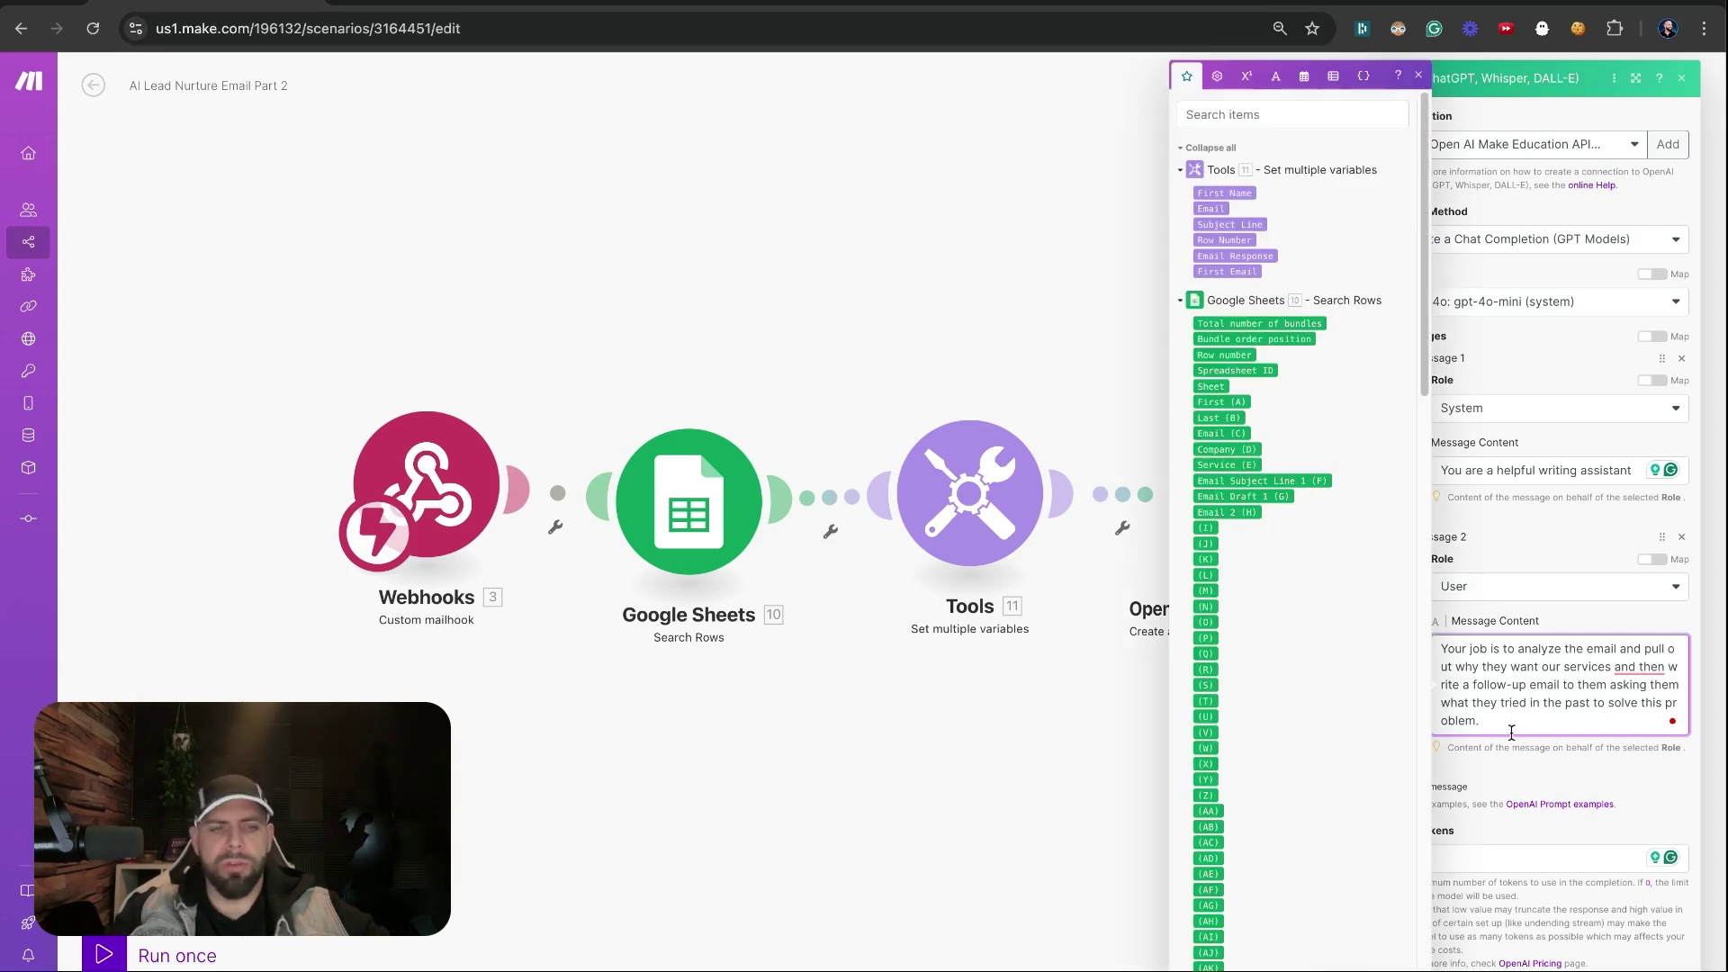
pyautogui.press('Return')
pyautogui.press('Return')
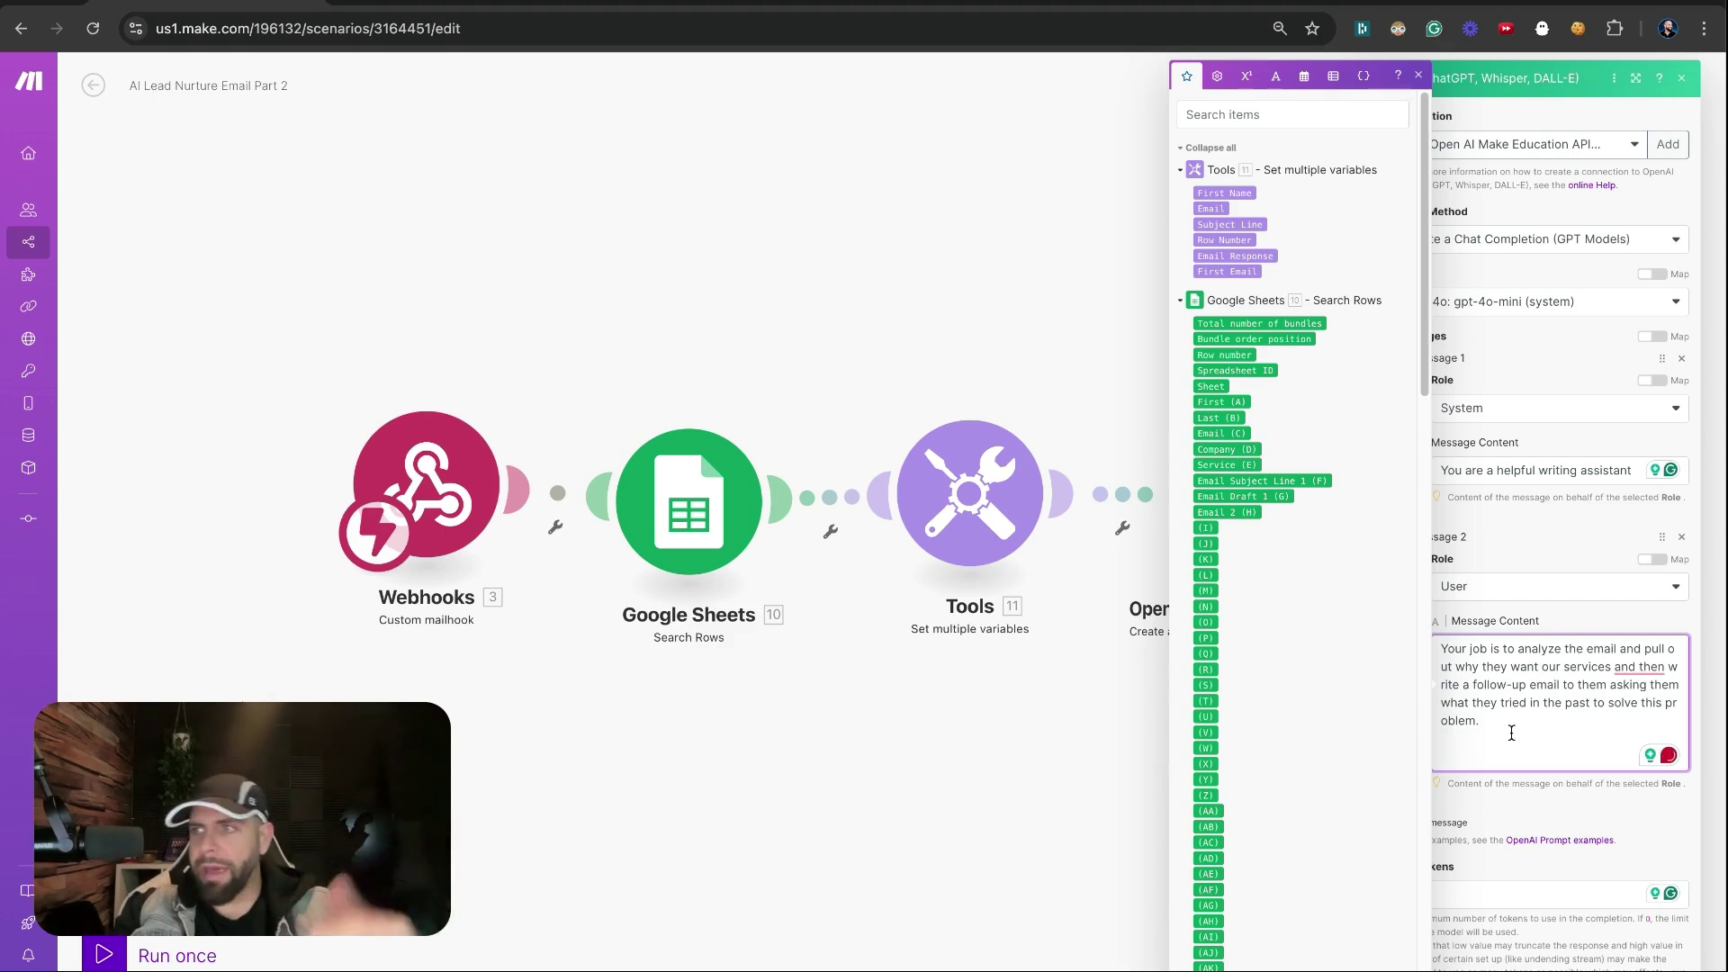
# Add labelled First Name, Email Response and First Email variables to the prompt
pyautogui.write('Here is their')
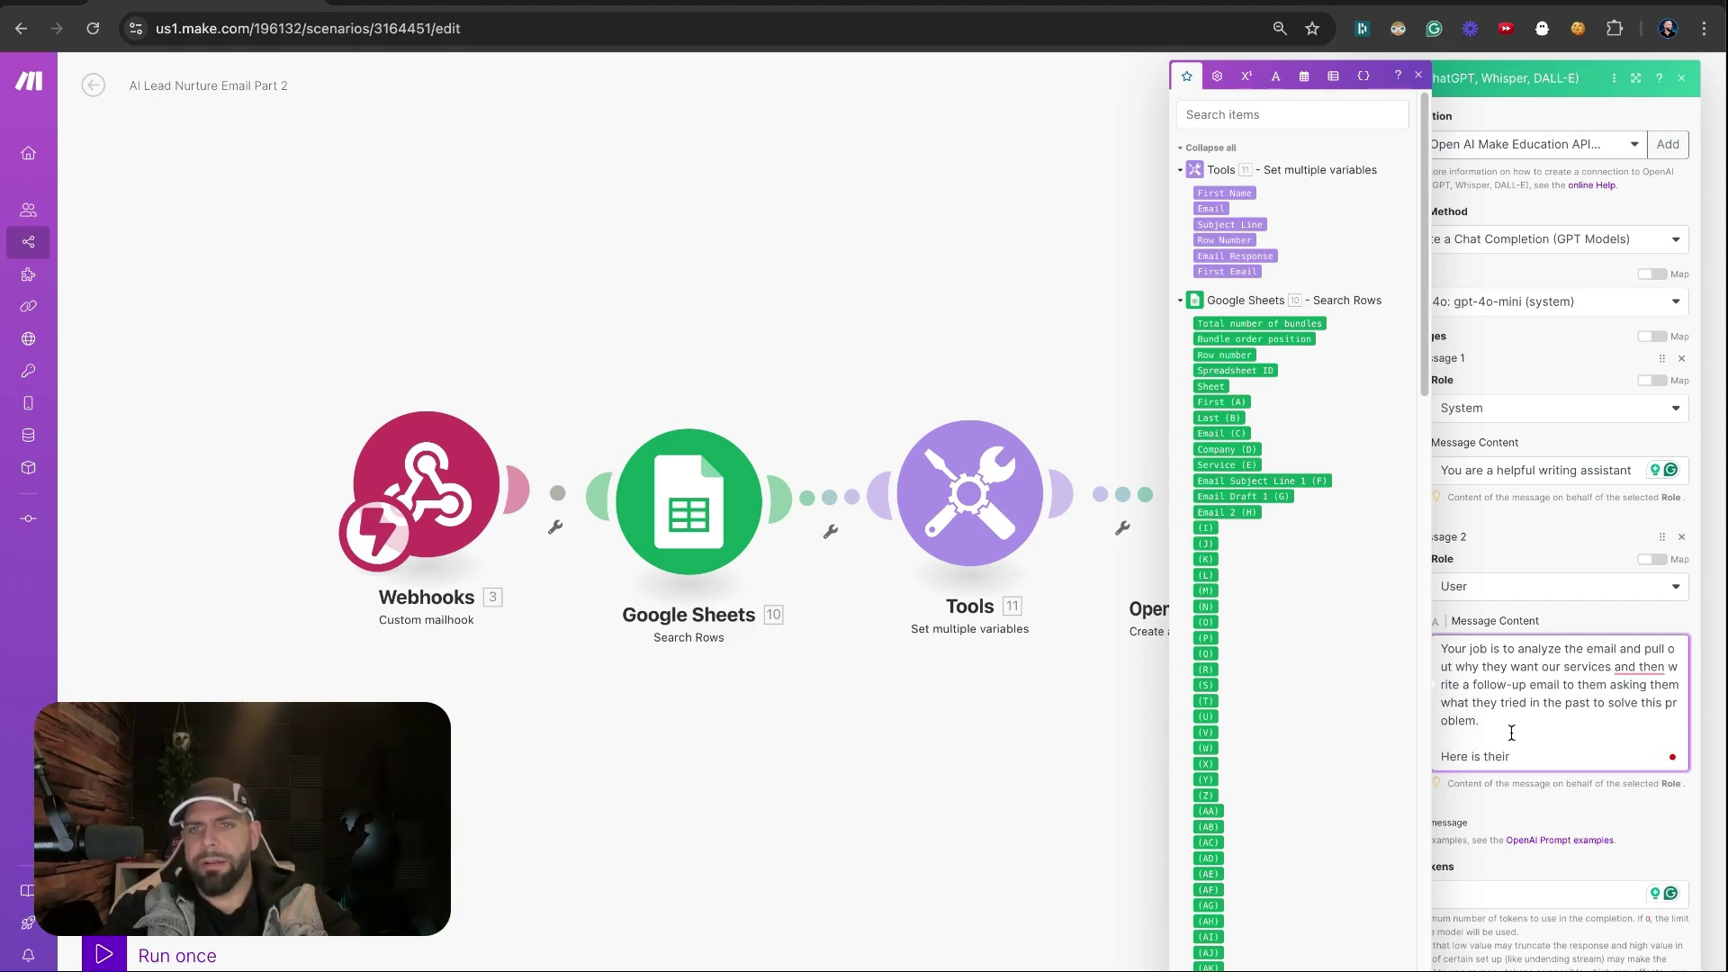
pyautogui.write(' first name')
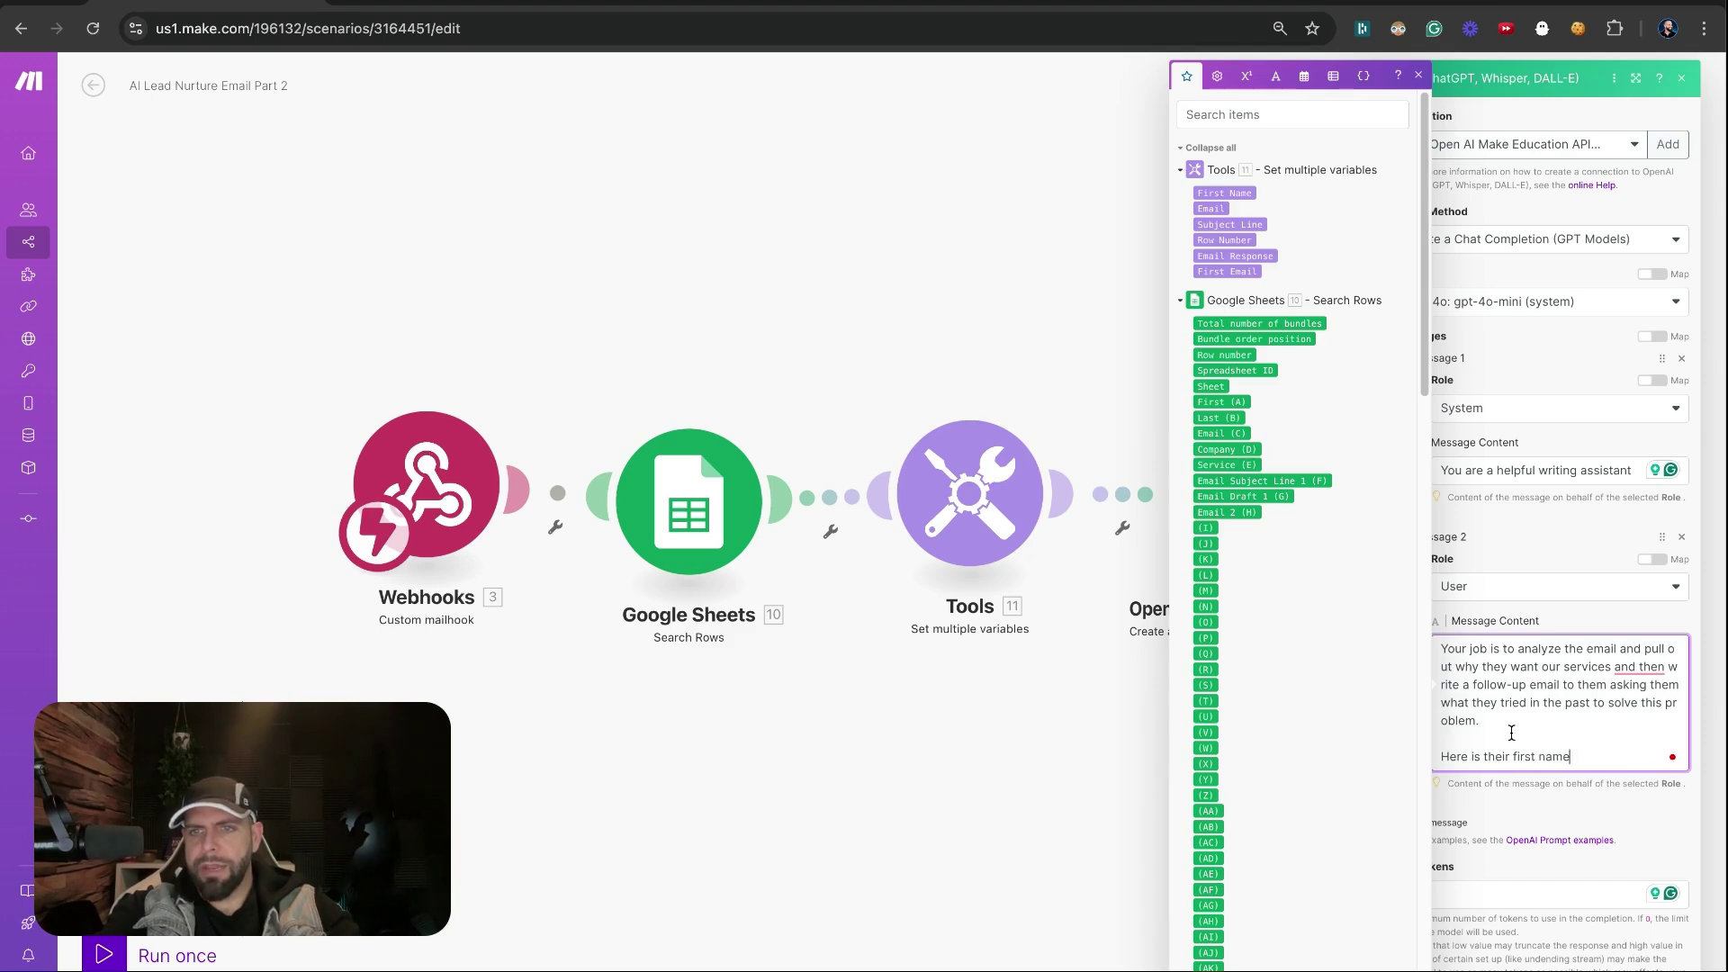
pyautogui.write(' to be u')
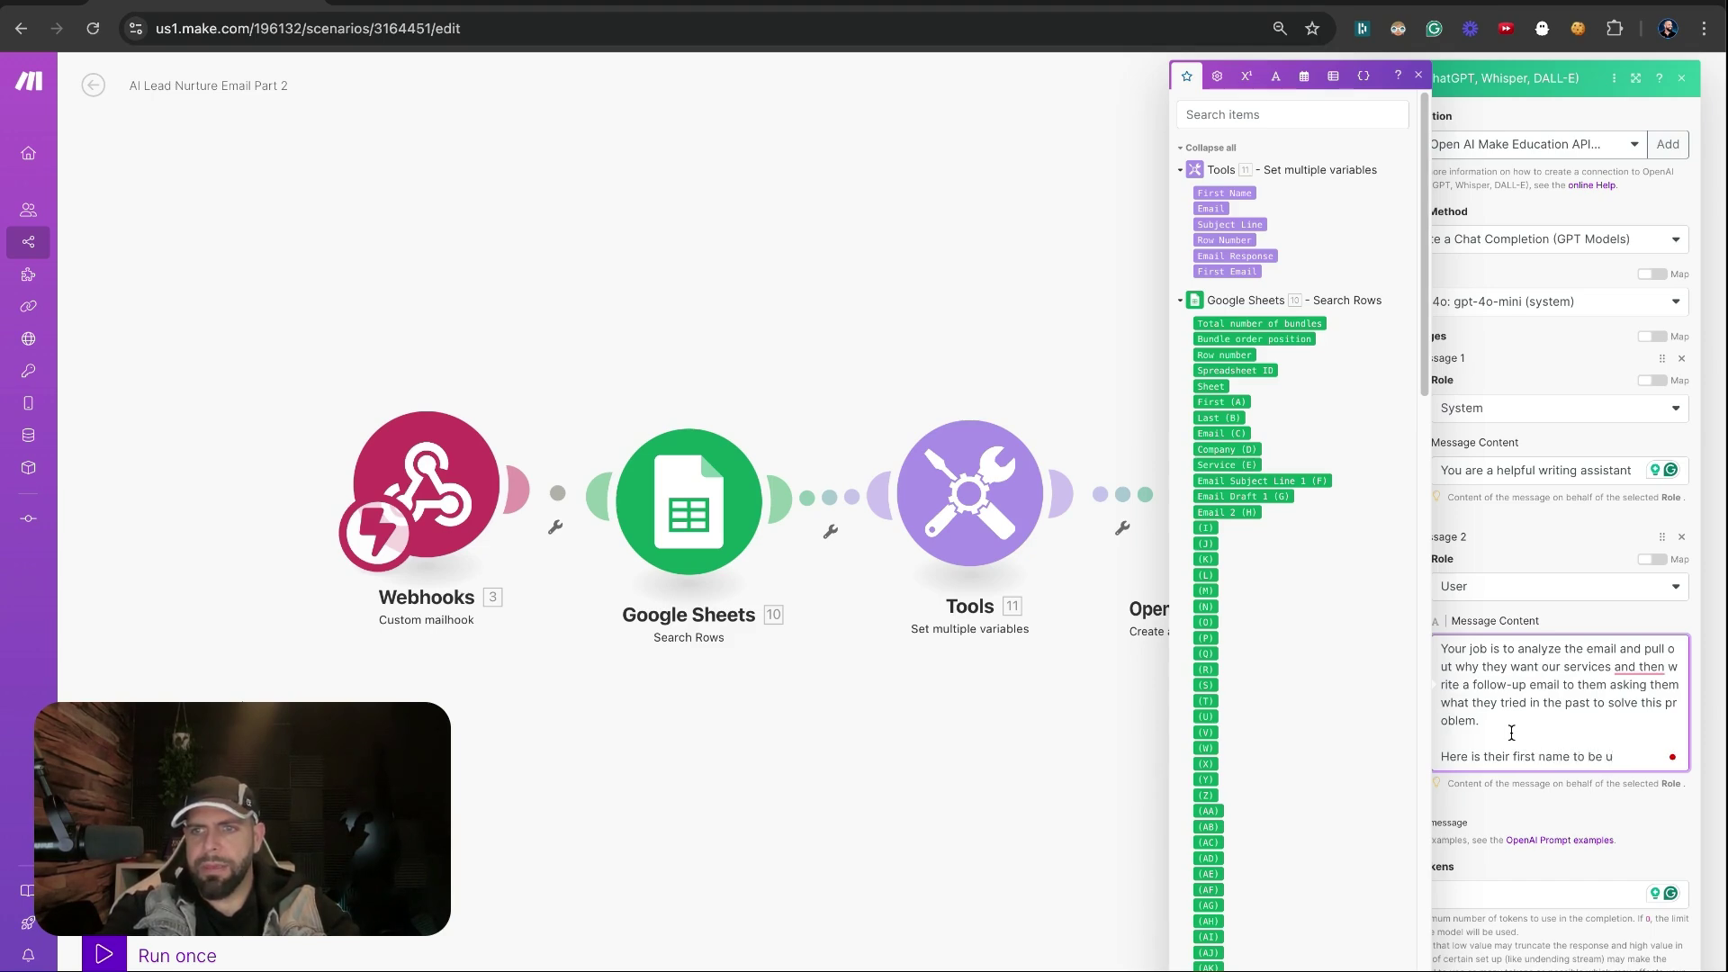
pyautogui.write('sed for the email:')
pyautogui.click(1239, 193)
pyautogui.press('Return')
pyautogui.press('Return')
pyautogui.write('He')
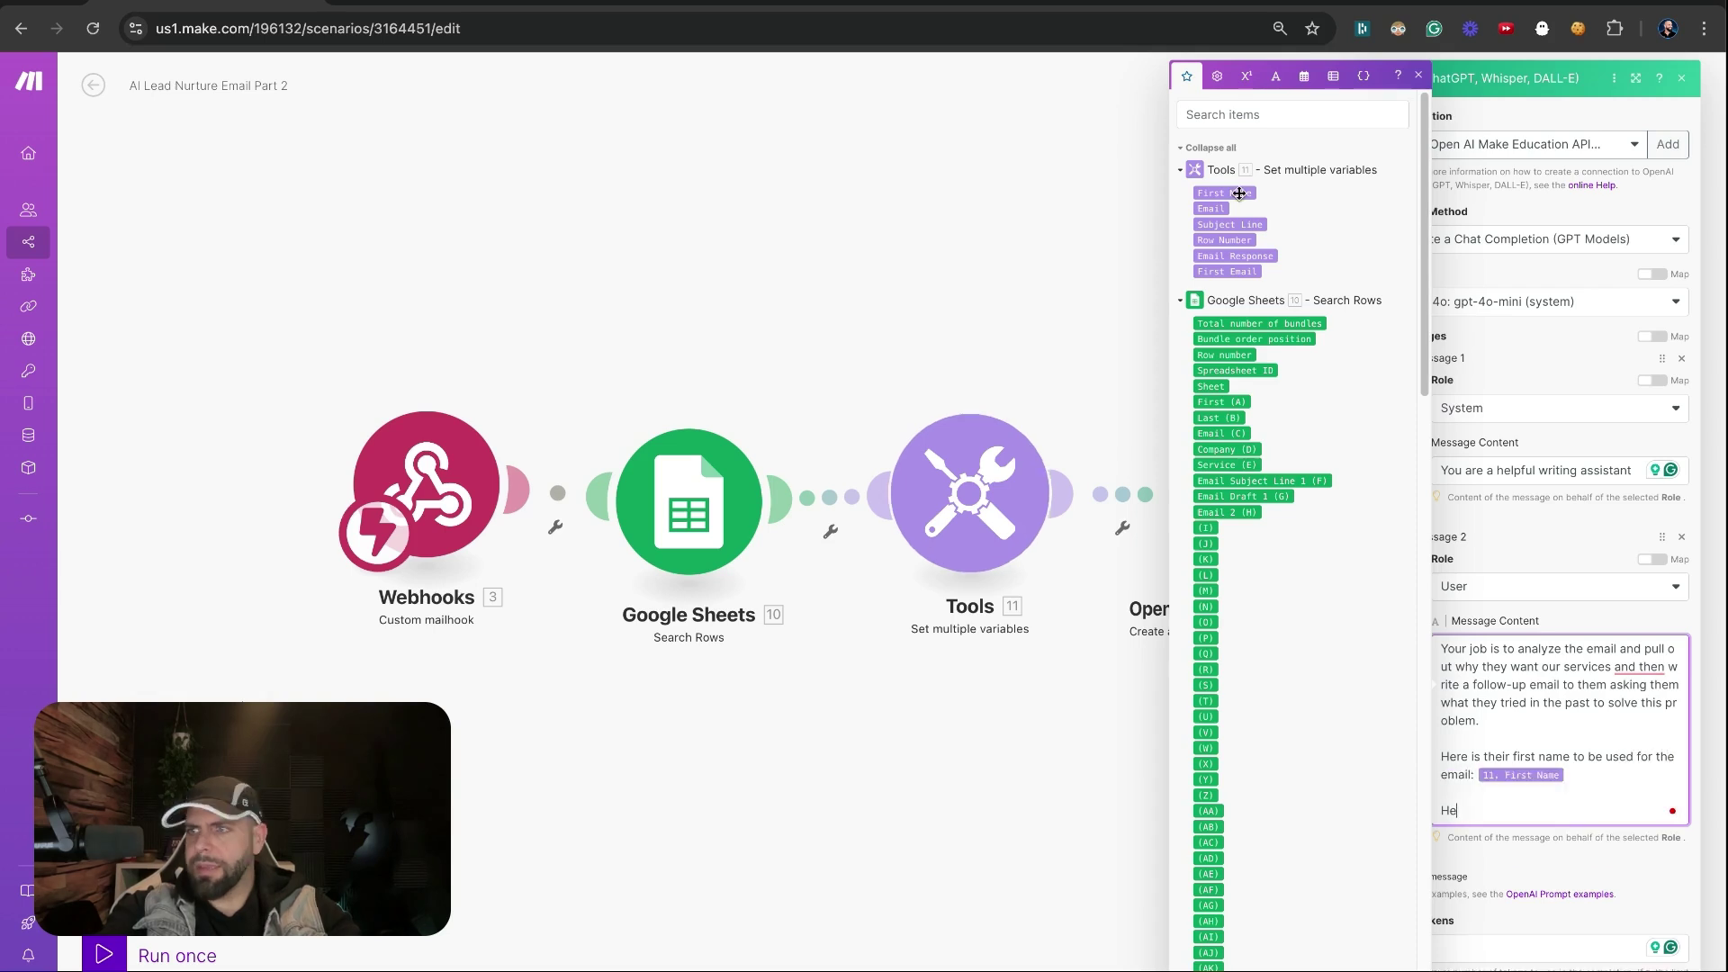
pyautogui.write('re is the email they wrote:')
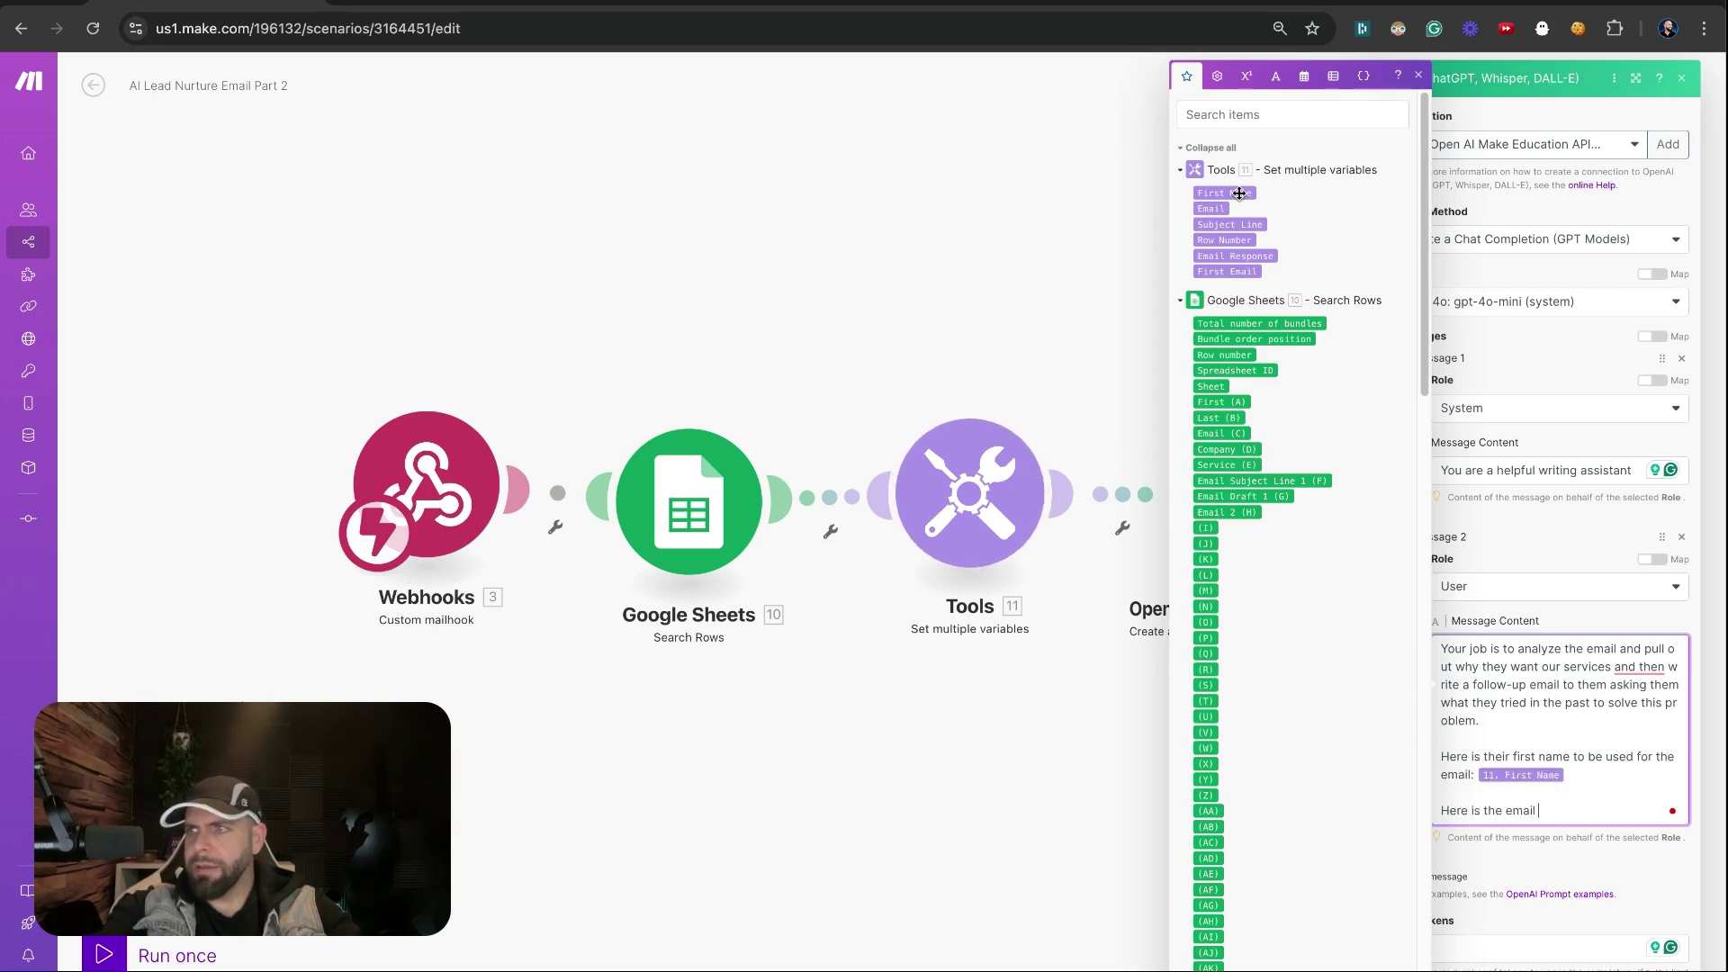
pyautogui.press('Return')
pyautogui.click(1234, 256)
pyautogui.press('Return')
pyautogui.press('Return')
pyautogui.write('Here is')
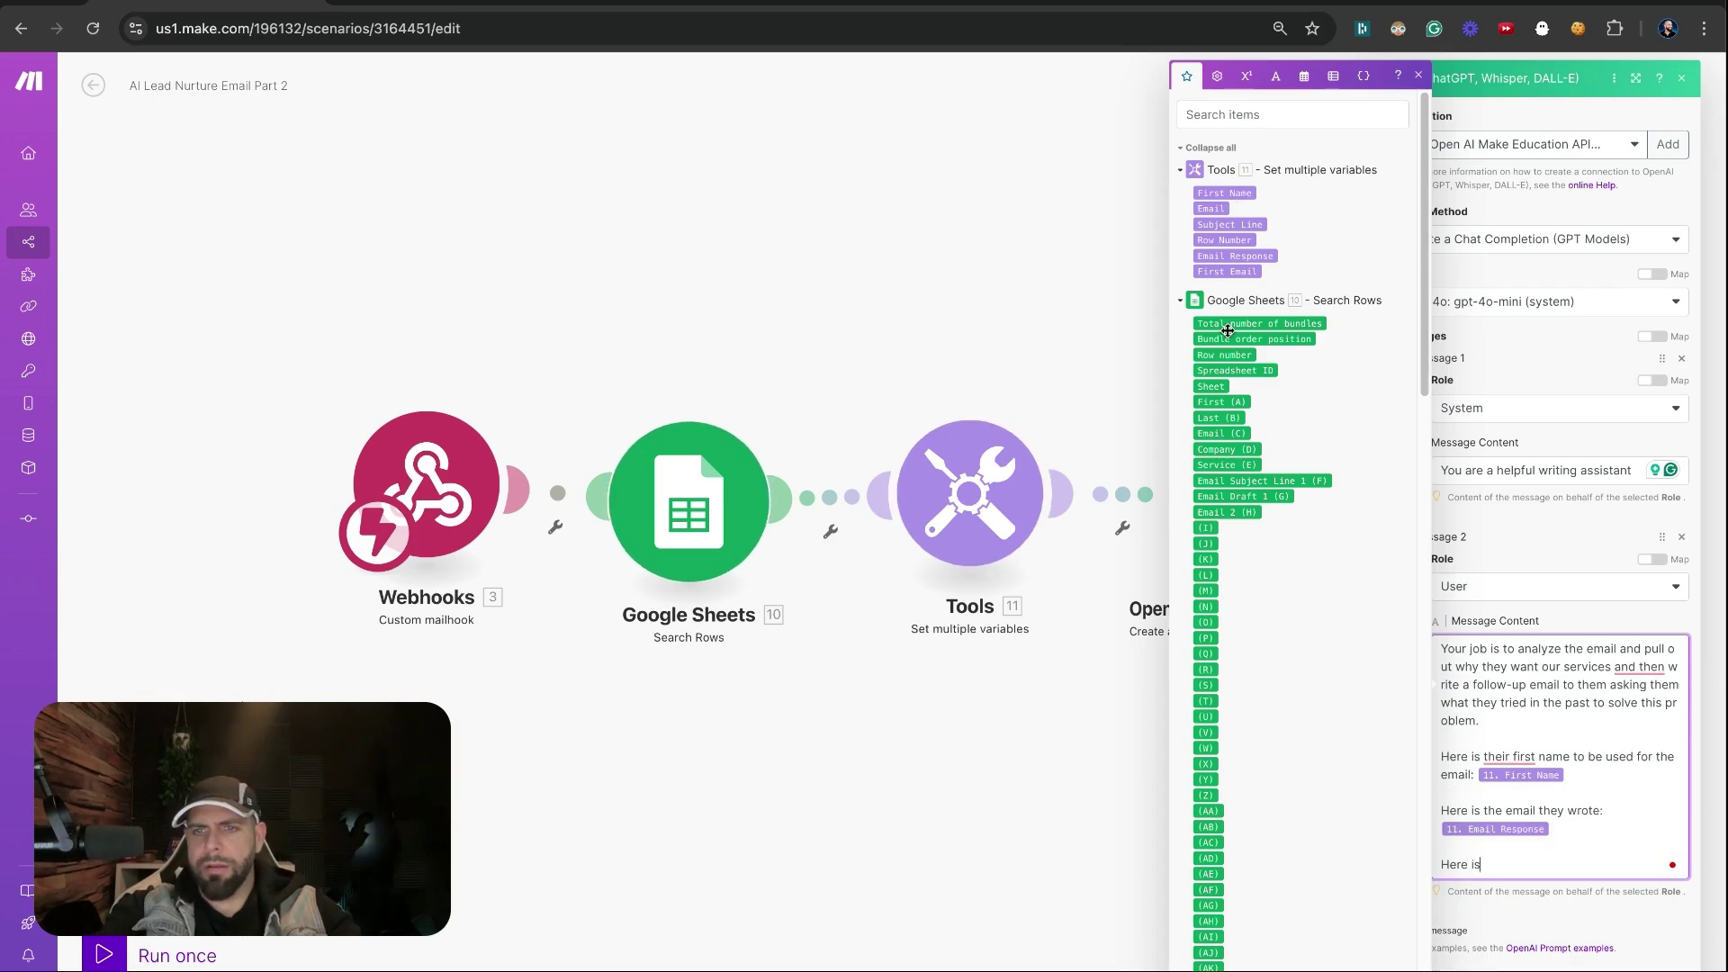
pyautogui.write(' what we wrote to')
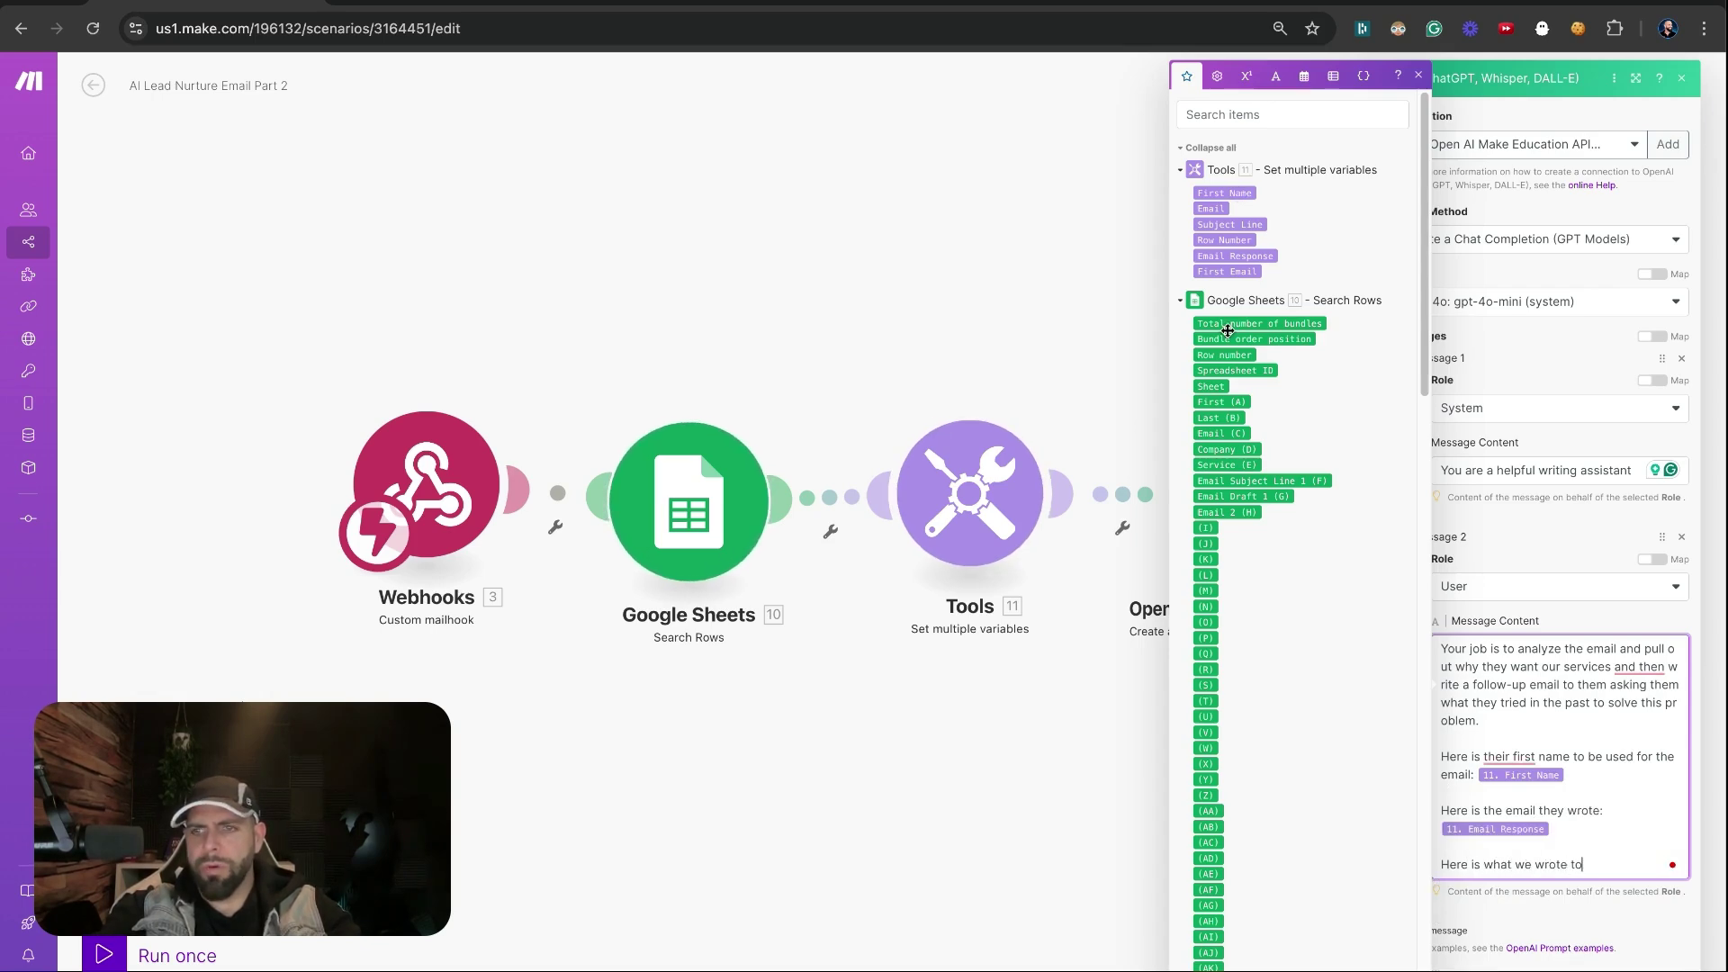
pyautogui.write(' them originally')
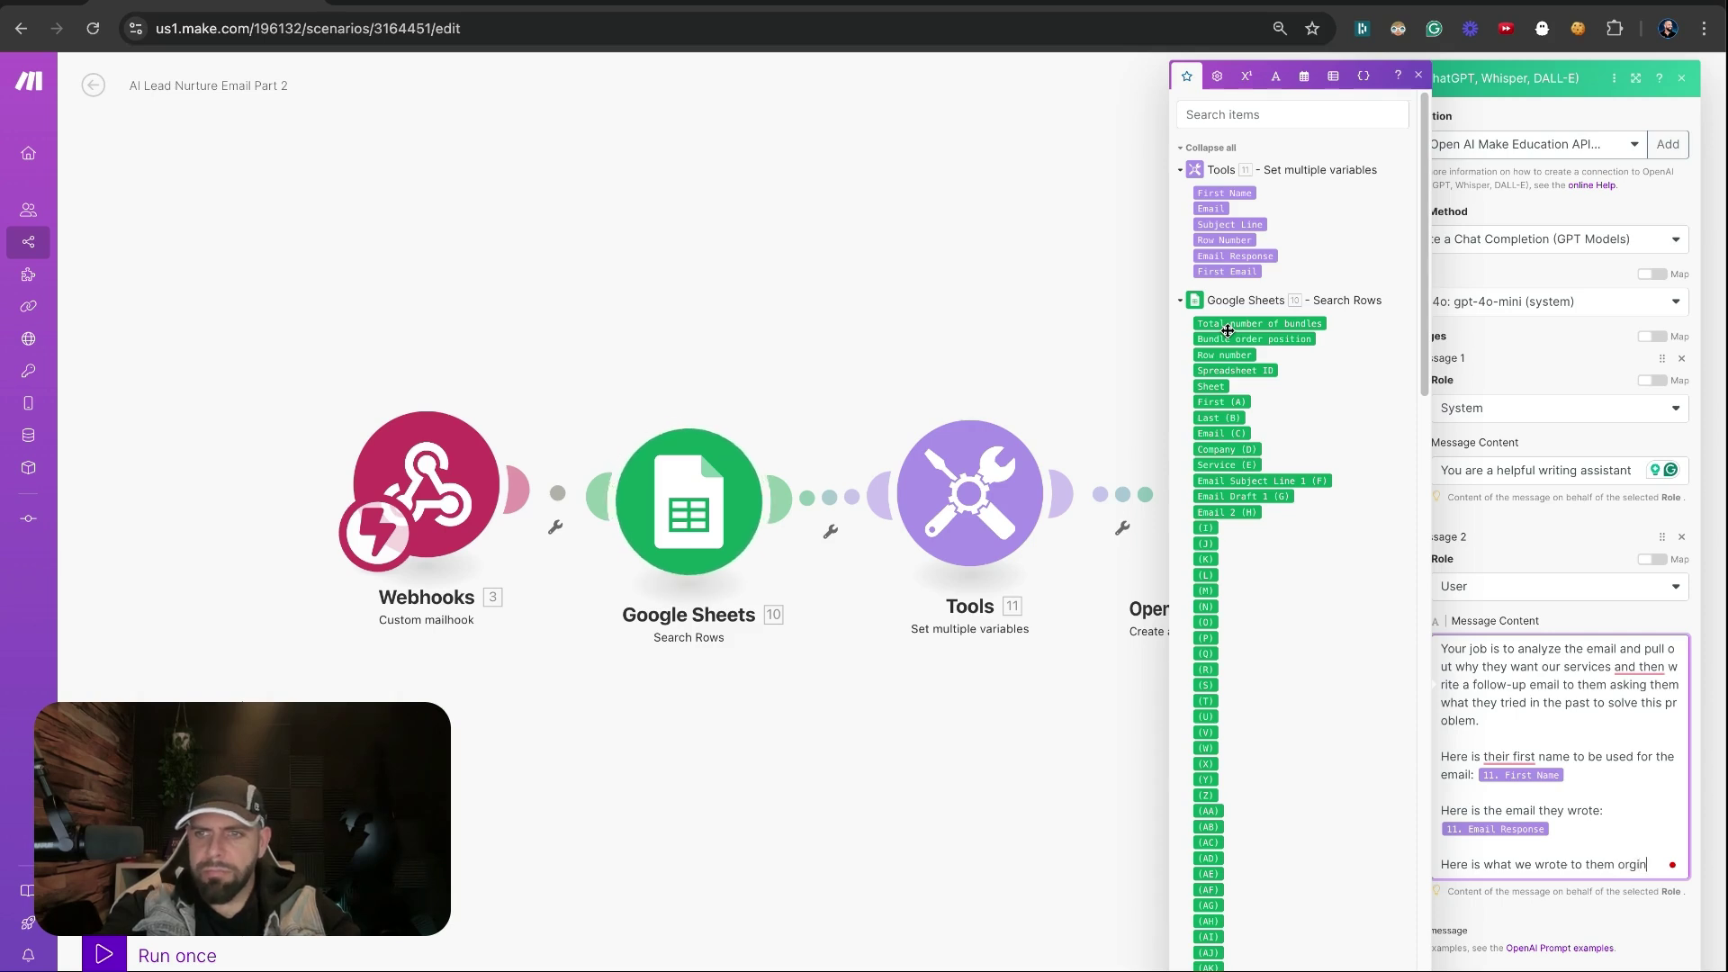
pyautogui.press('Return')
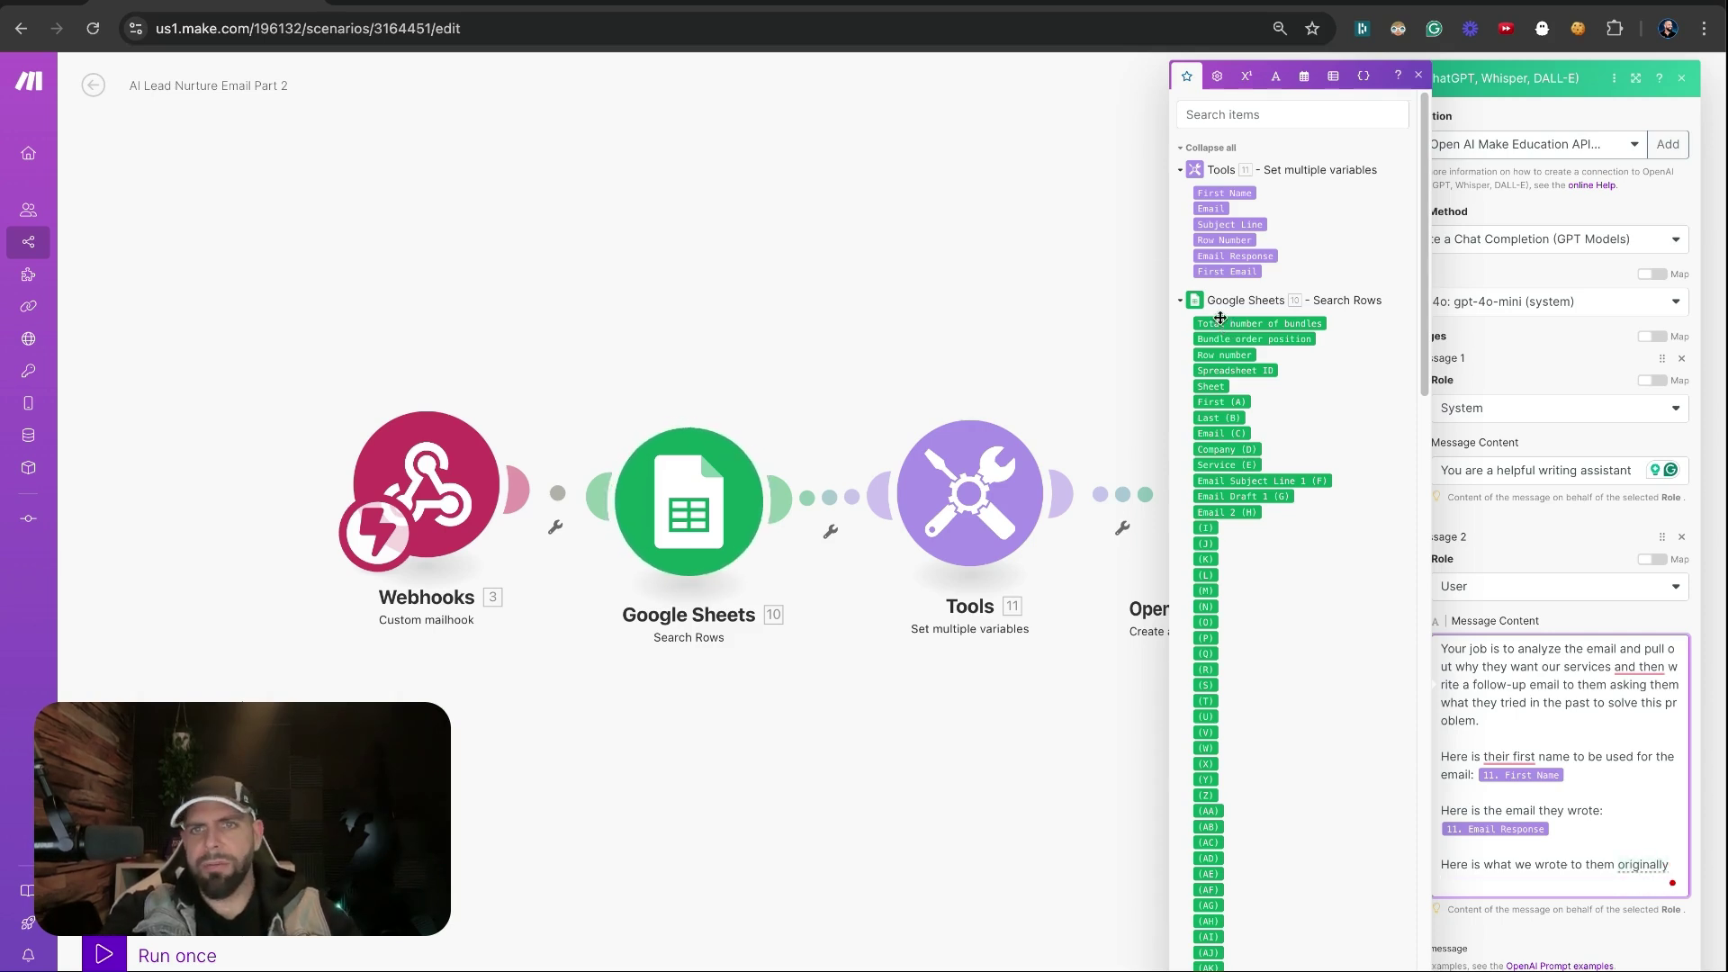
pyautogui.click(1227, 271)
# Move the reply section below the original email and label it 'in response to our first email'
pyautogui.write('Here is the email they wrote: 11. Email Response')
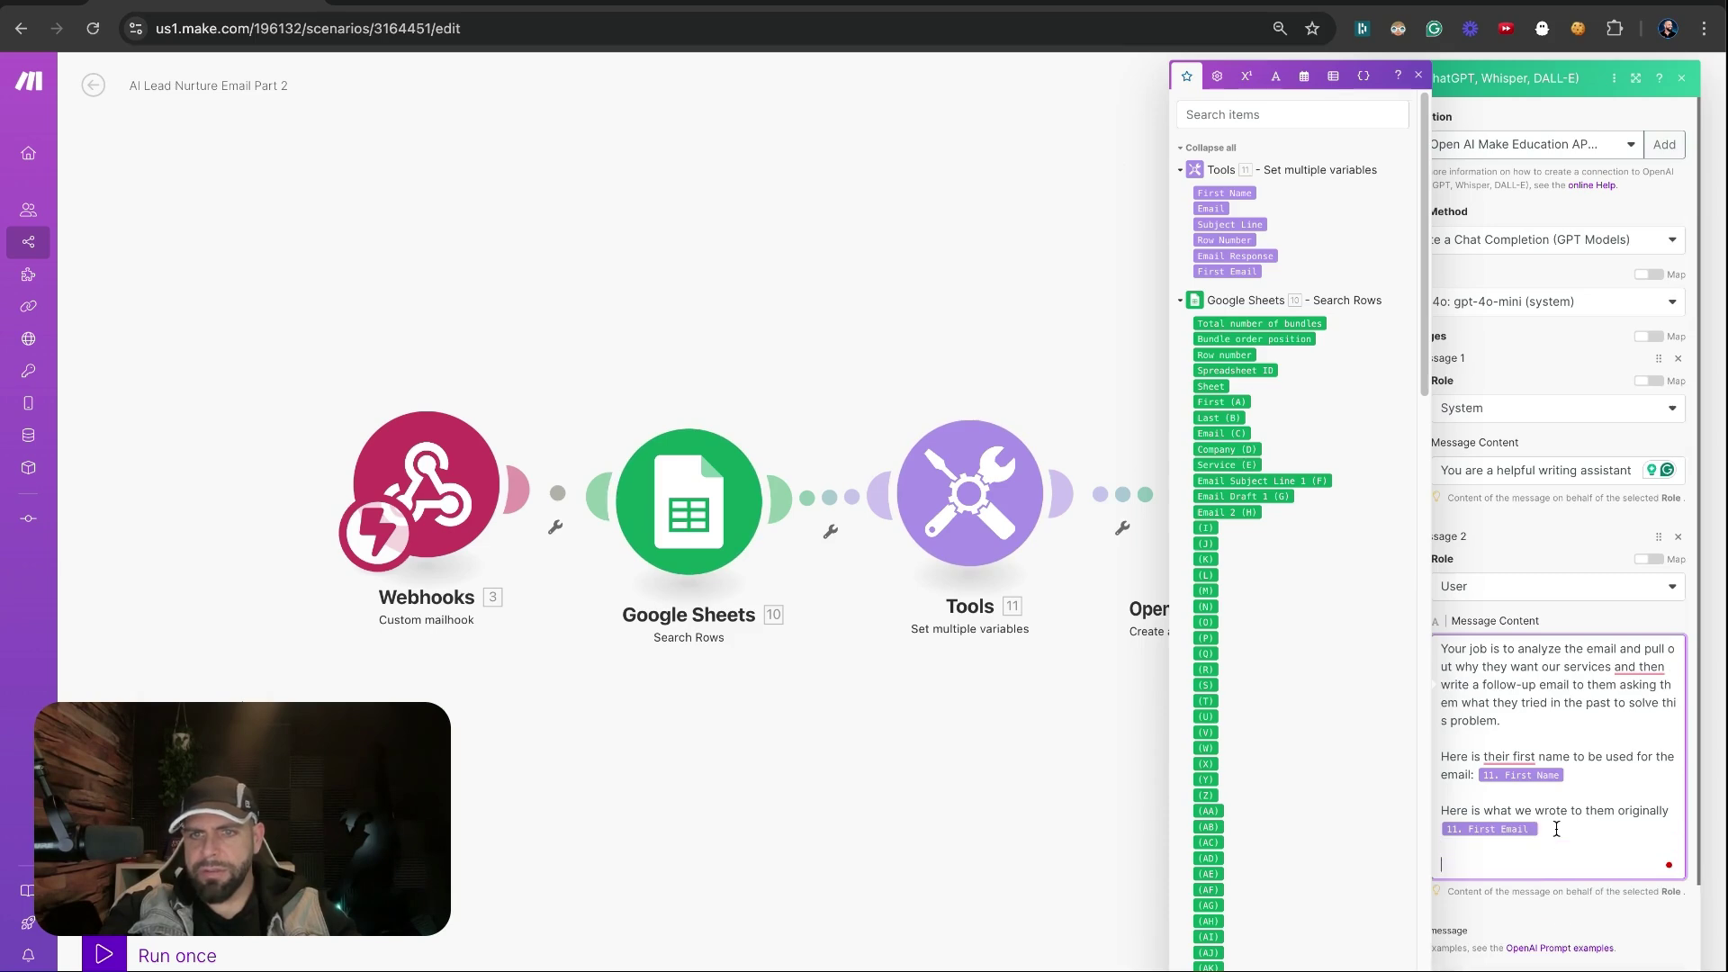
pyautogui.click(1606, 864)
pyautogui.press('BackSpace')
pyautogui.write('in res')
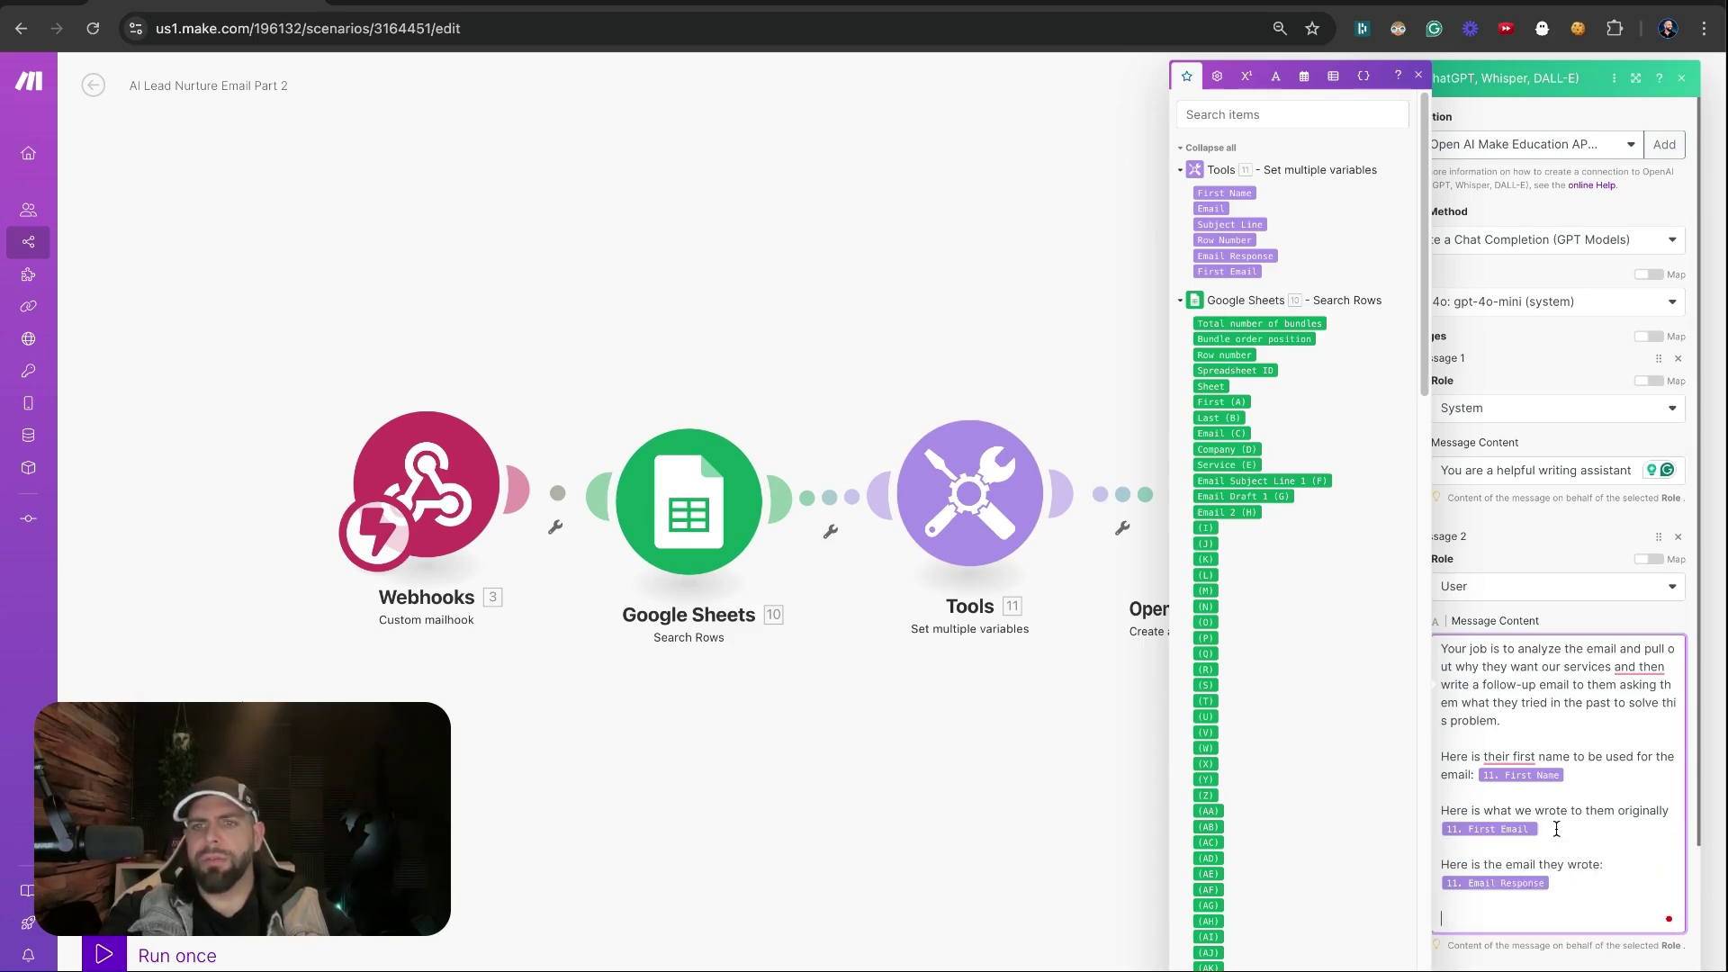
pyautogui.write('ponse to our first ')
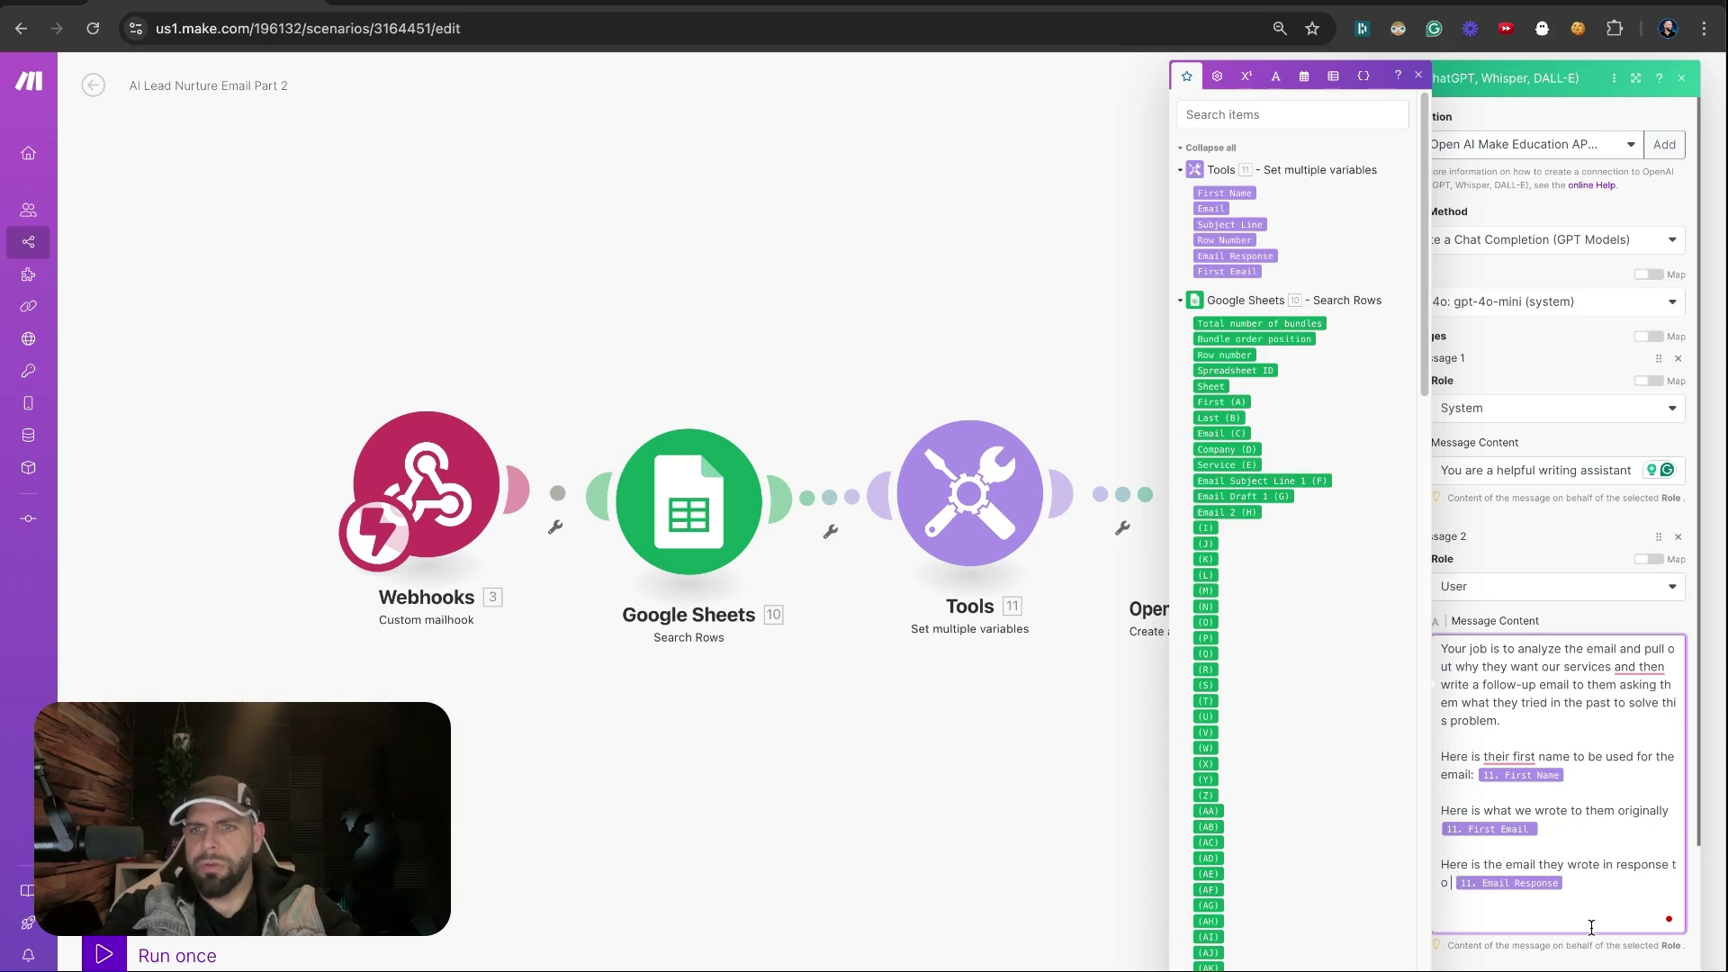
pyautogui.write('email')
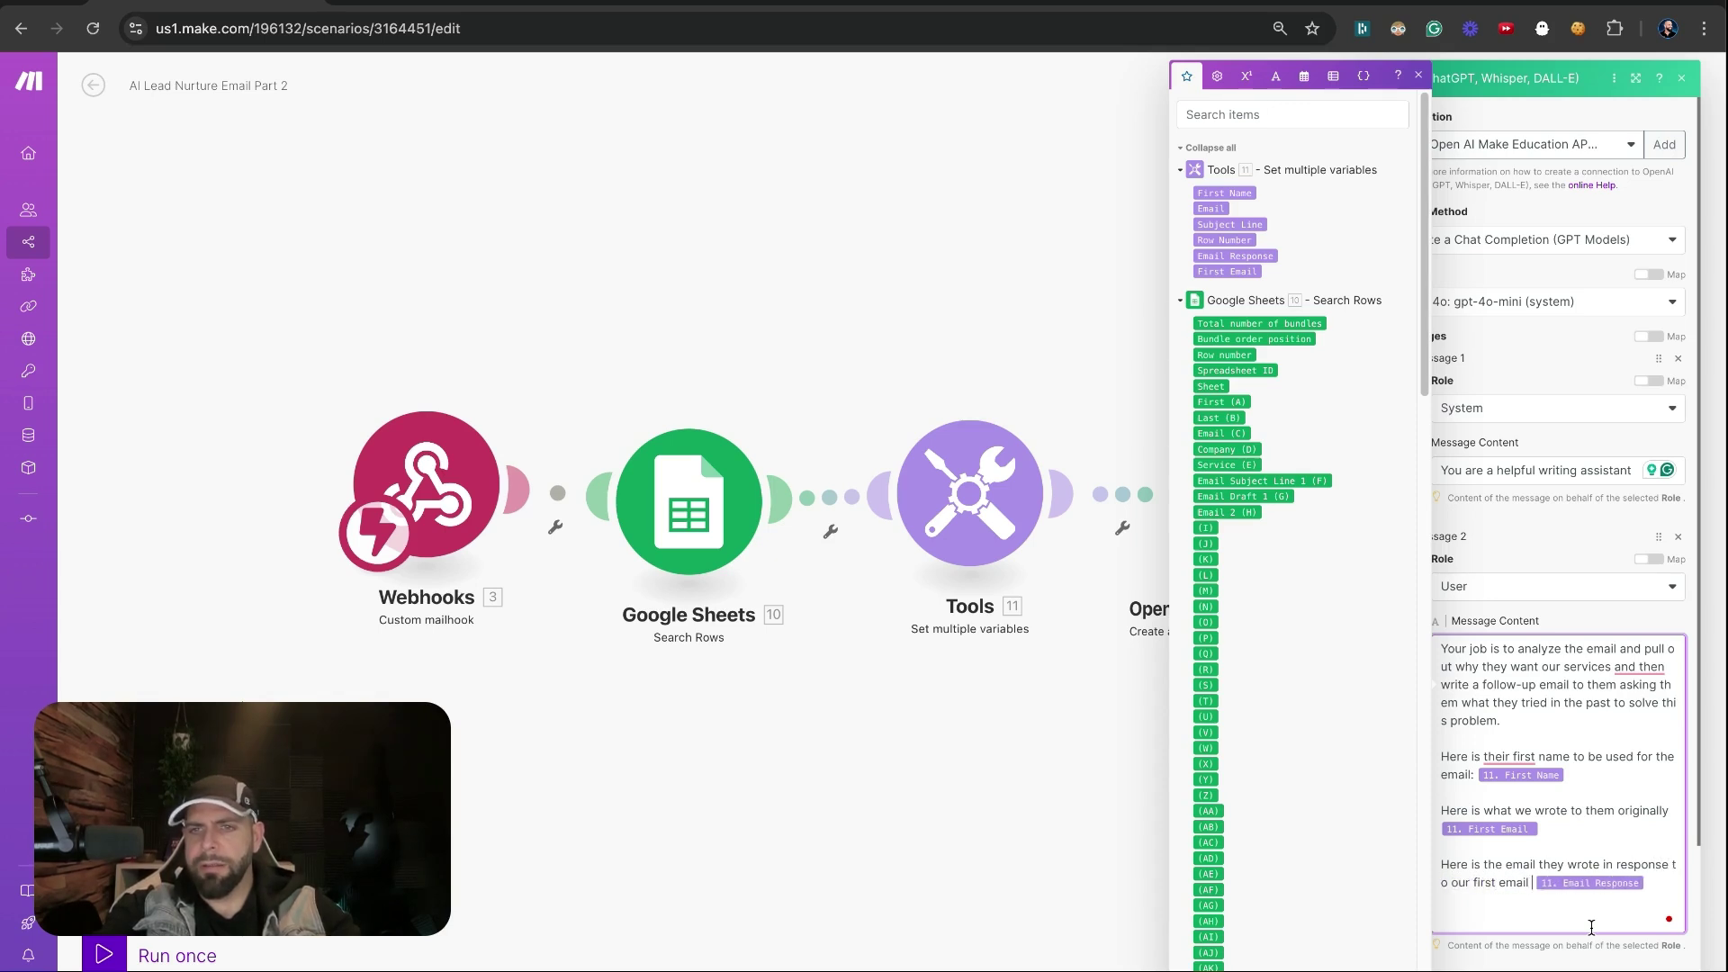
pyautogui.click(1591, 938)
# Instruct it to omit the subject line and sign off with the sender's name, company and email address
pyautogui.click(1592, 914)
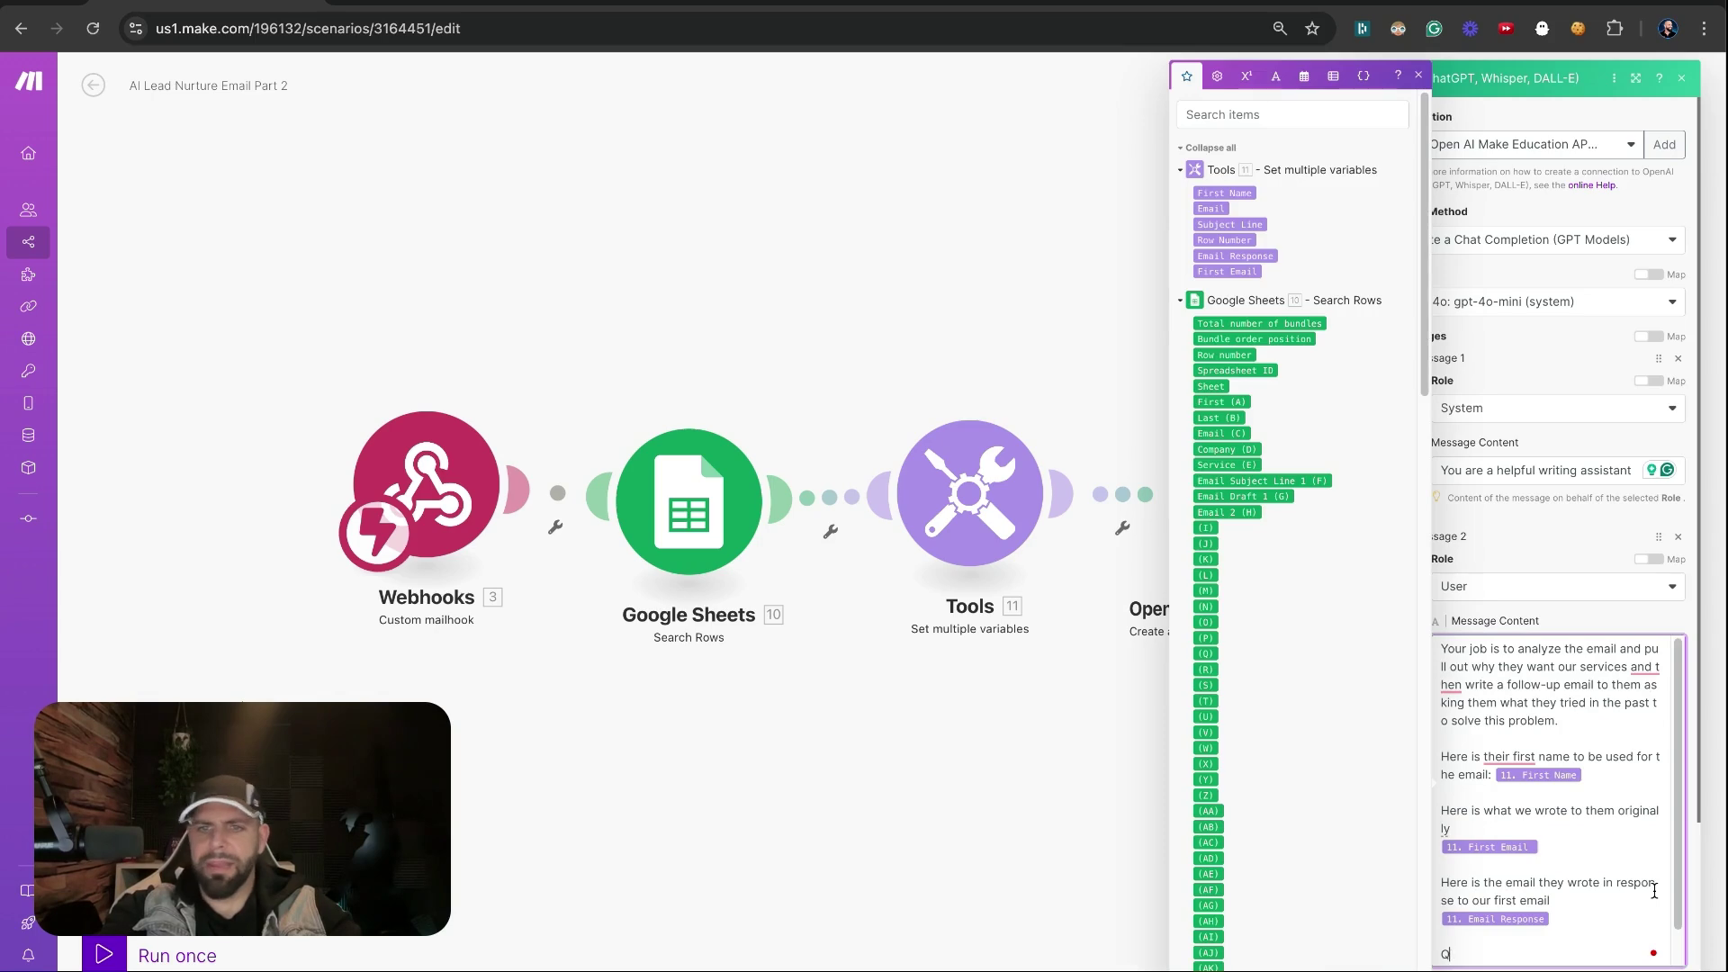
pyautogui.write('When writing the email be')
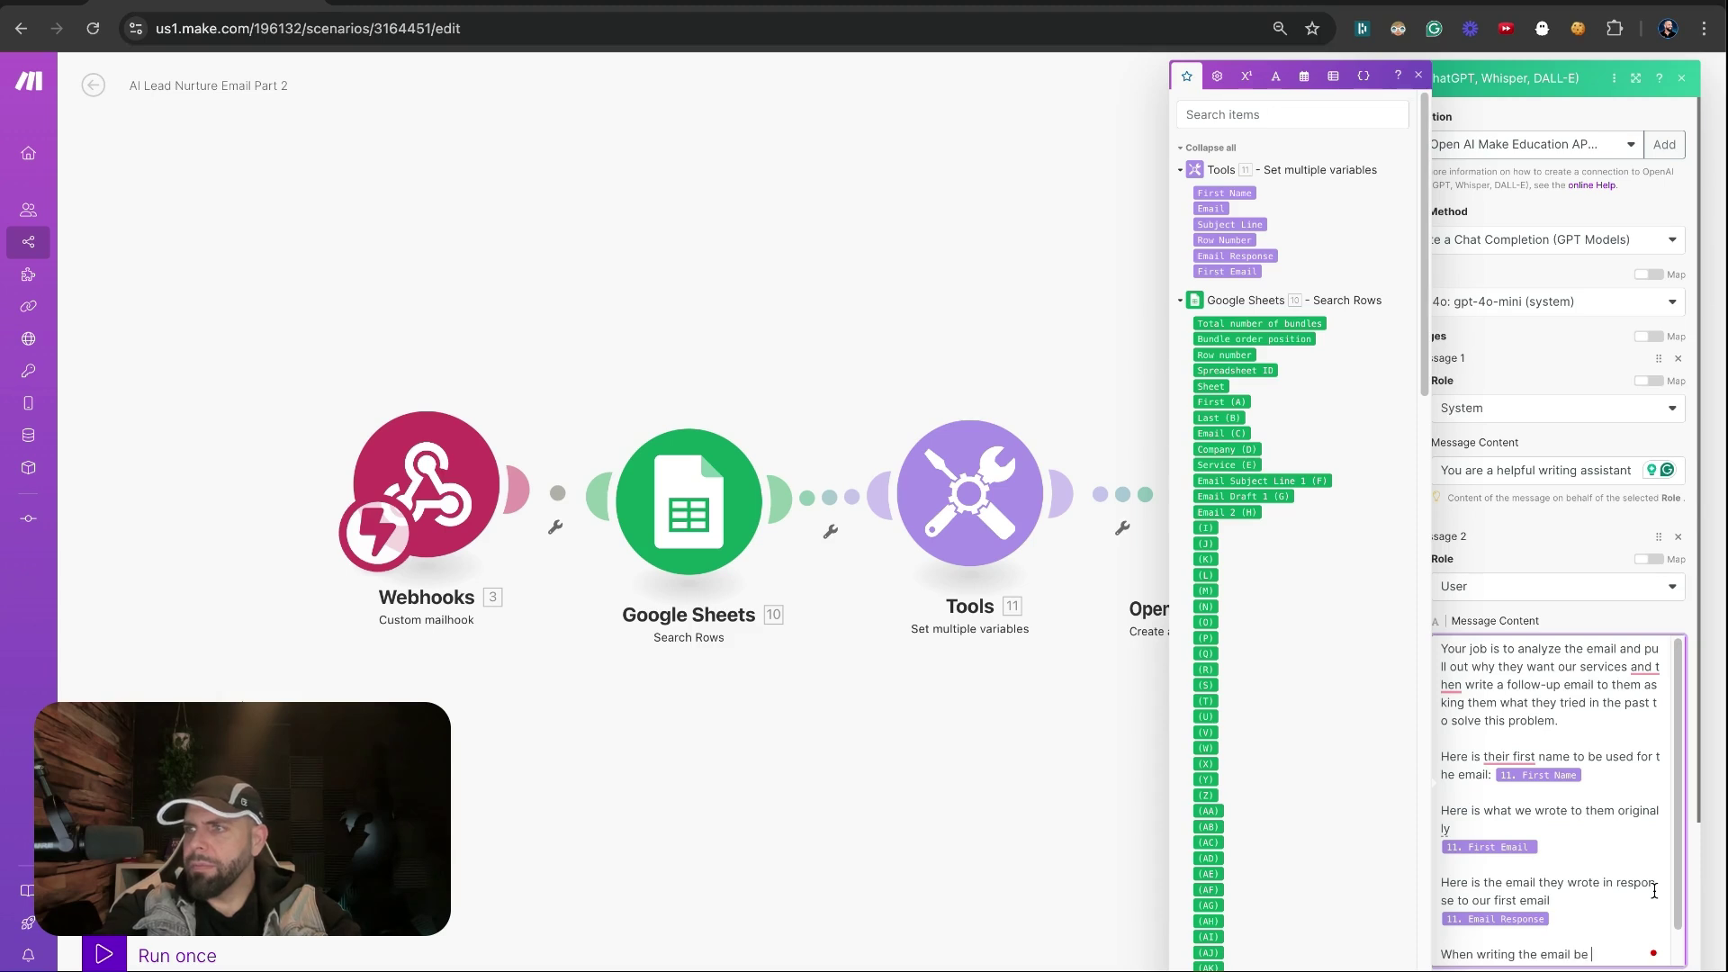
pyautogui.write(' w')
pyautogui.press('BackSpace')
pyautogui.write('sure to no')
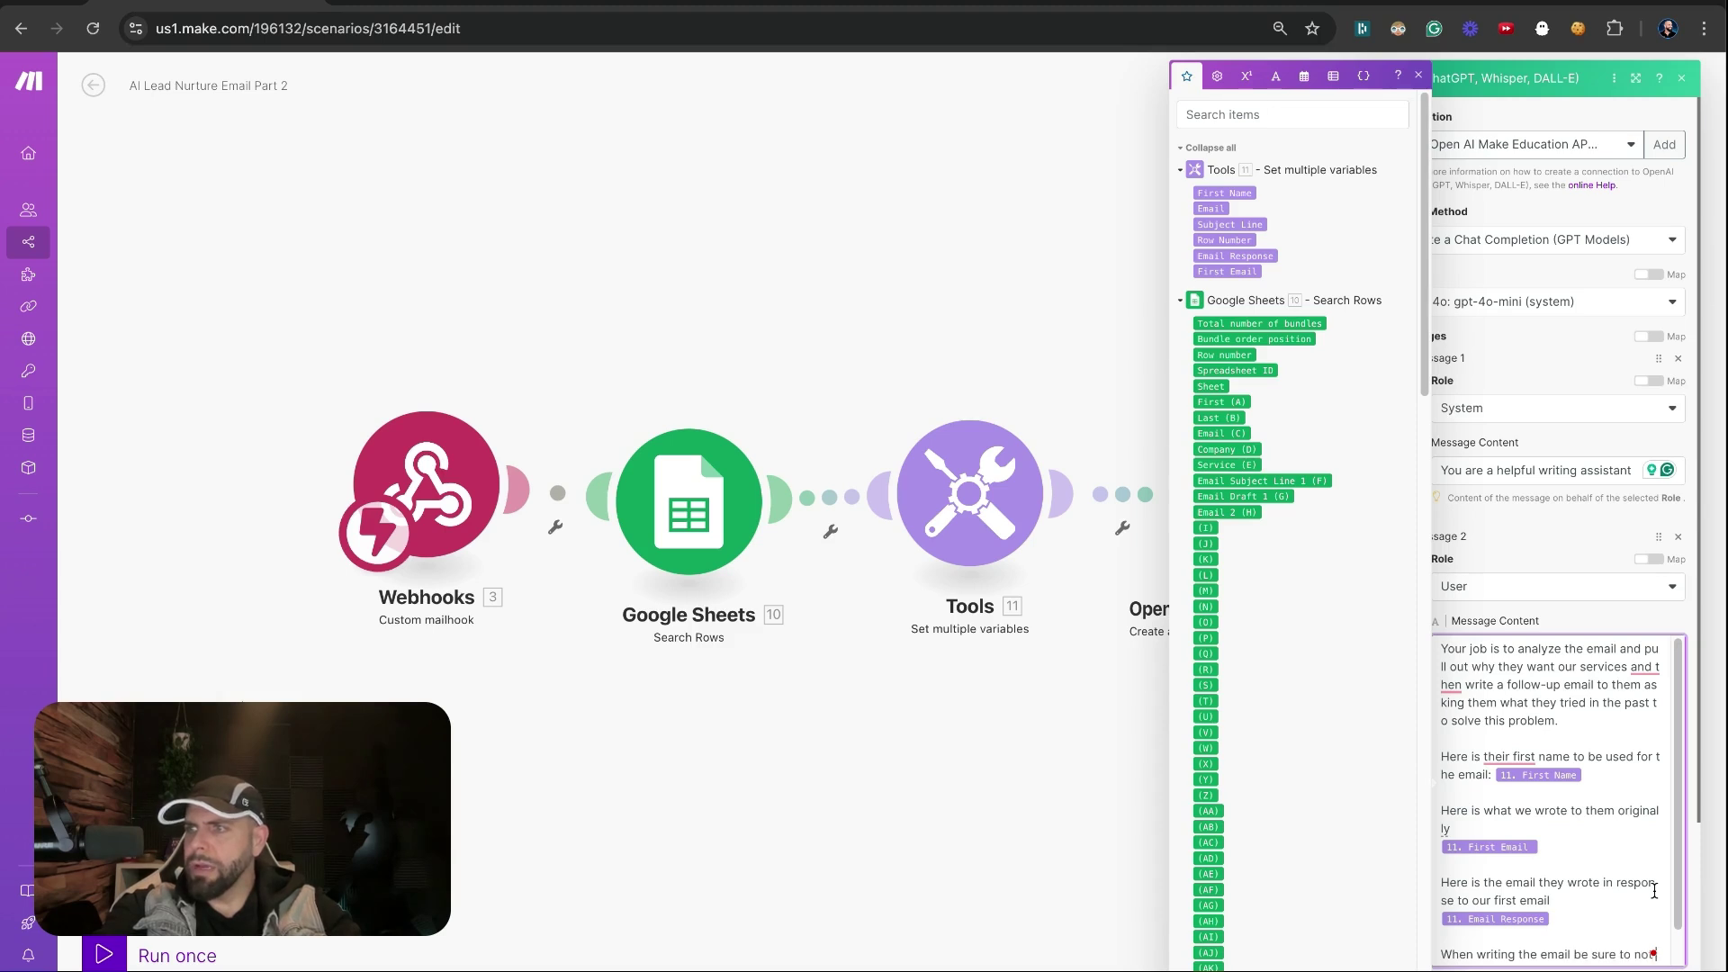
pyautogui.write('t write the subject line and to sign')
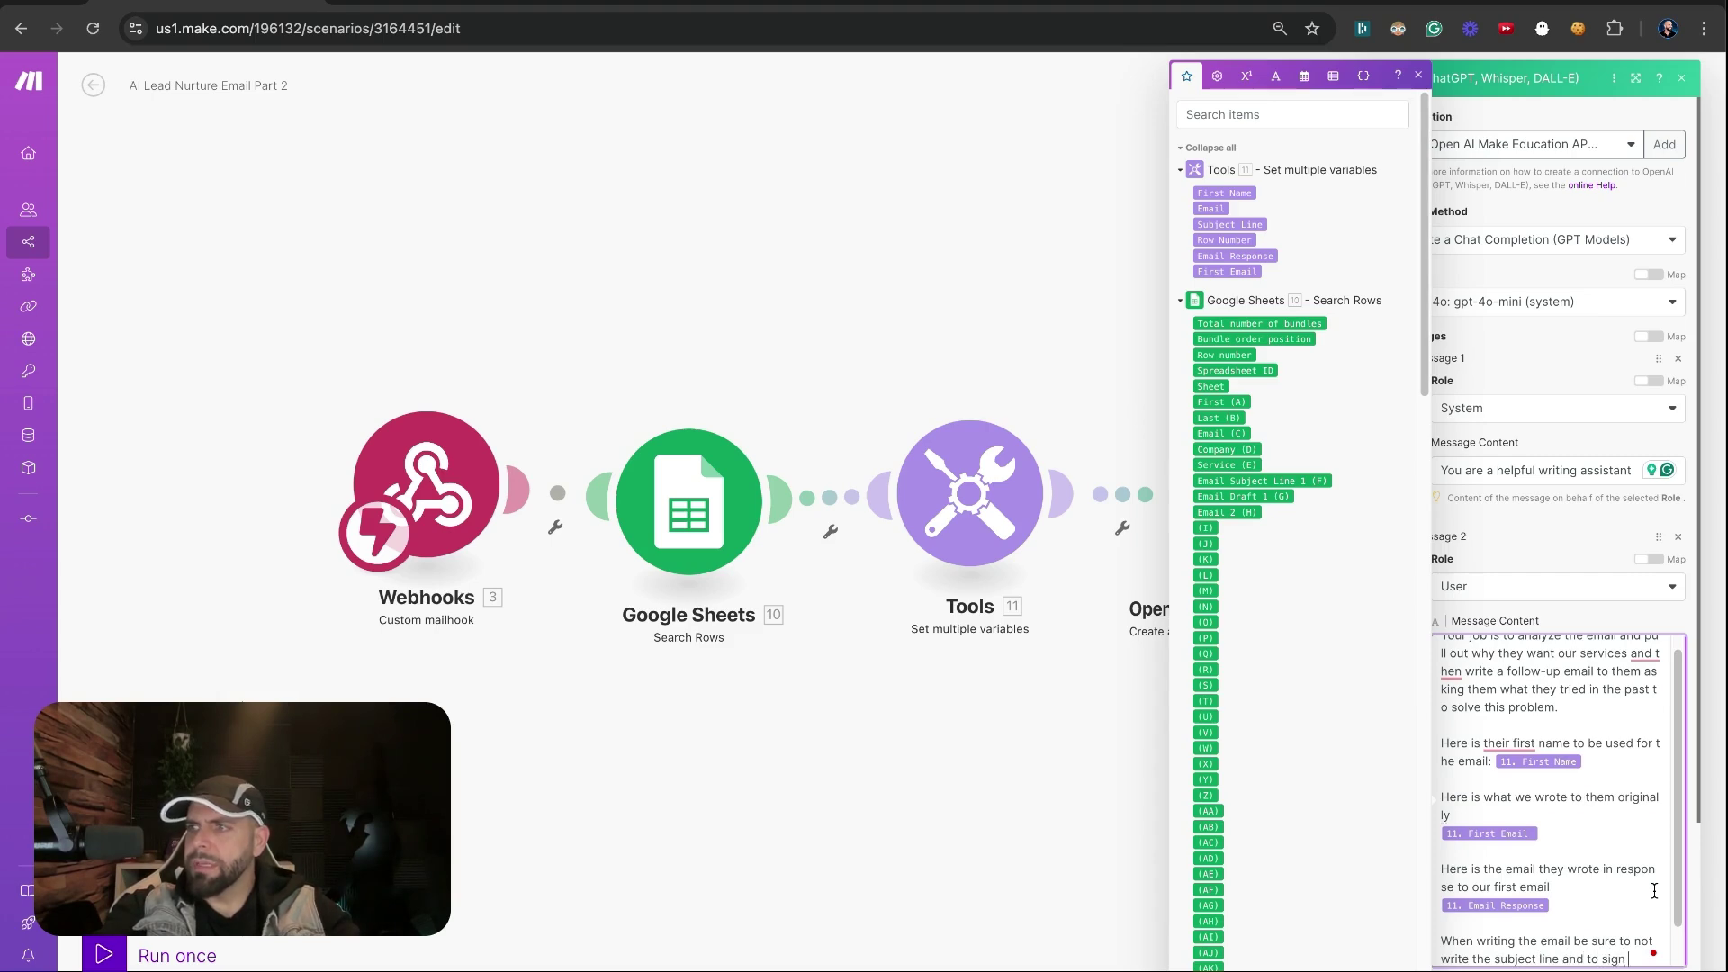
pyautogui.write(' off withmy information')
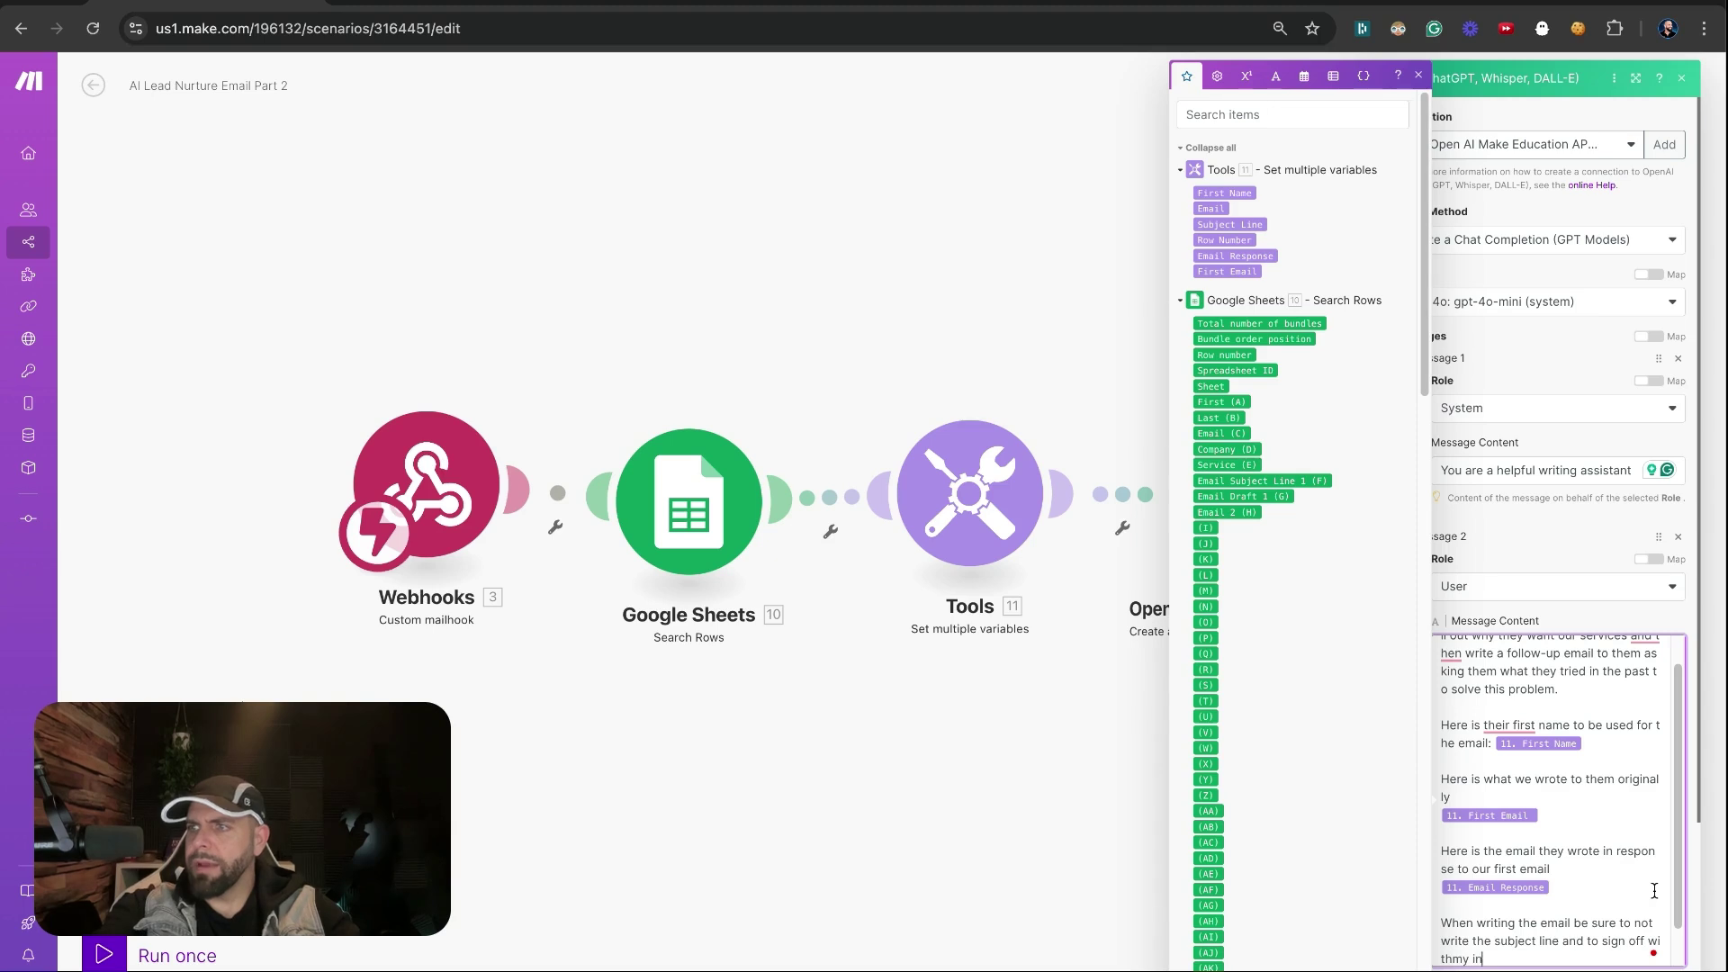
pyautogui.press('Return')
pyautogui.press('Return')
pyautogui.write('I am ')
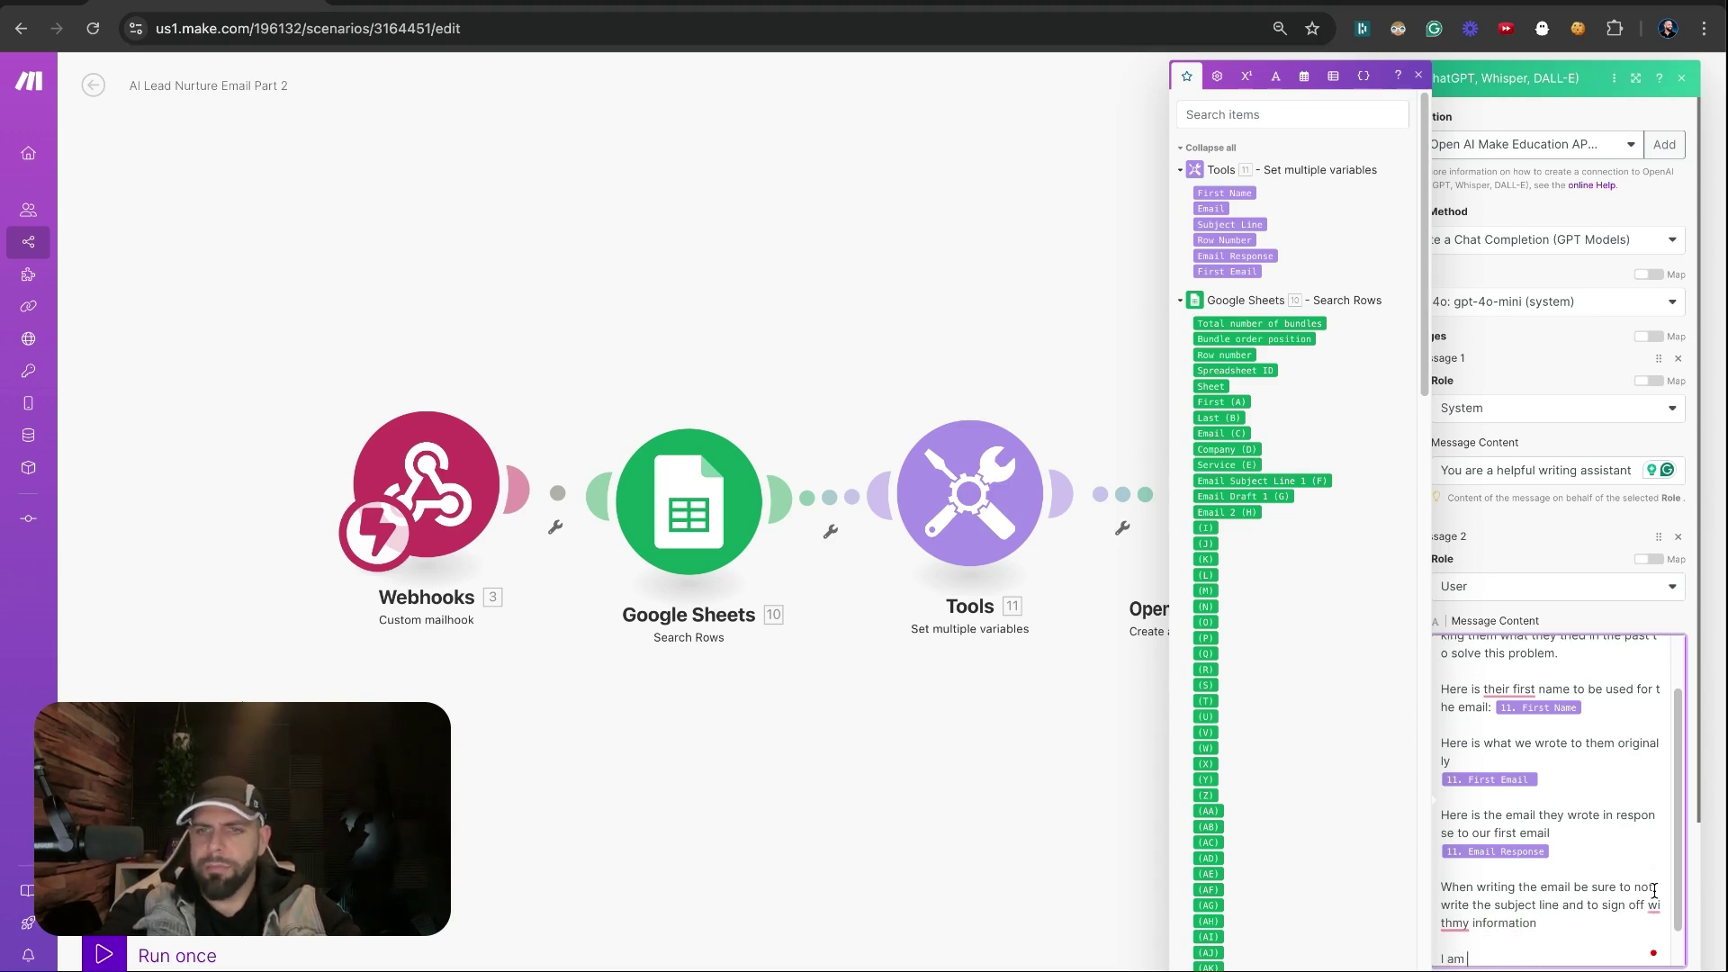
pyautogui.write('Dylan Watkins')
pyautogui.press('Return')
pyautogui.write('Comap')
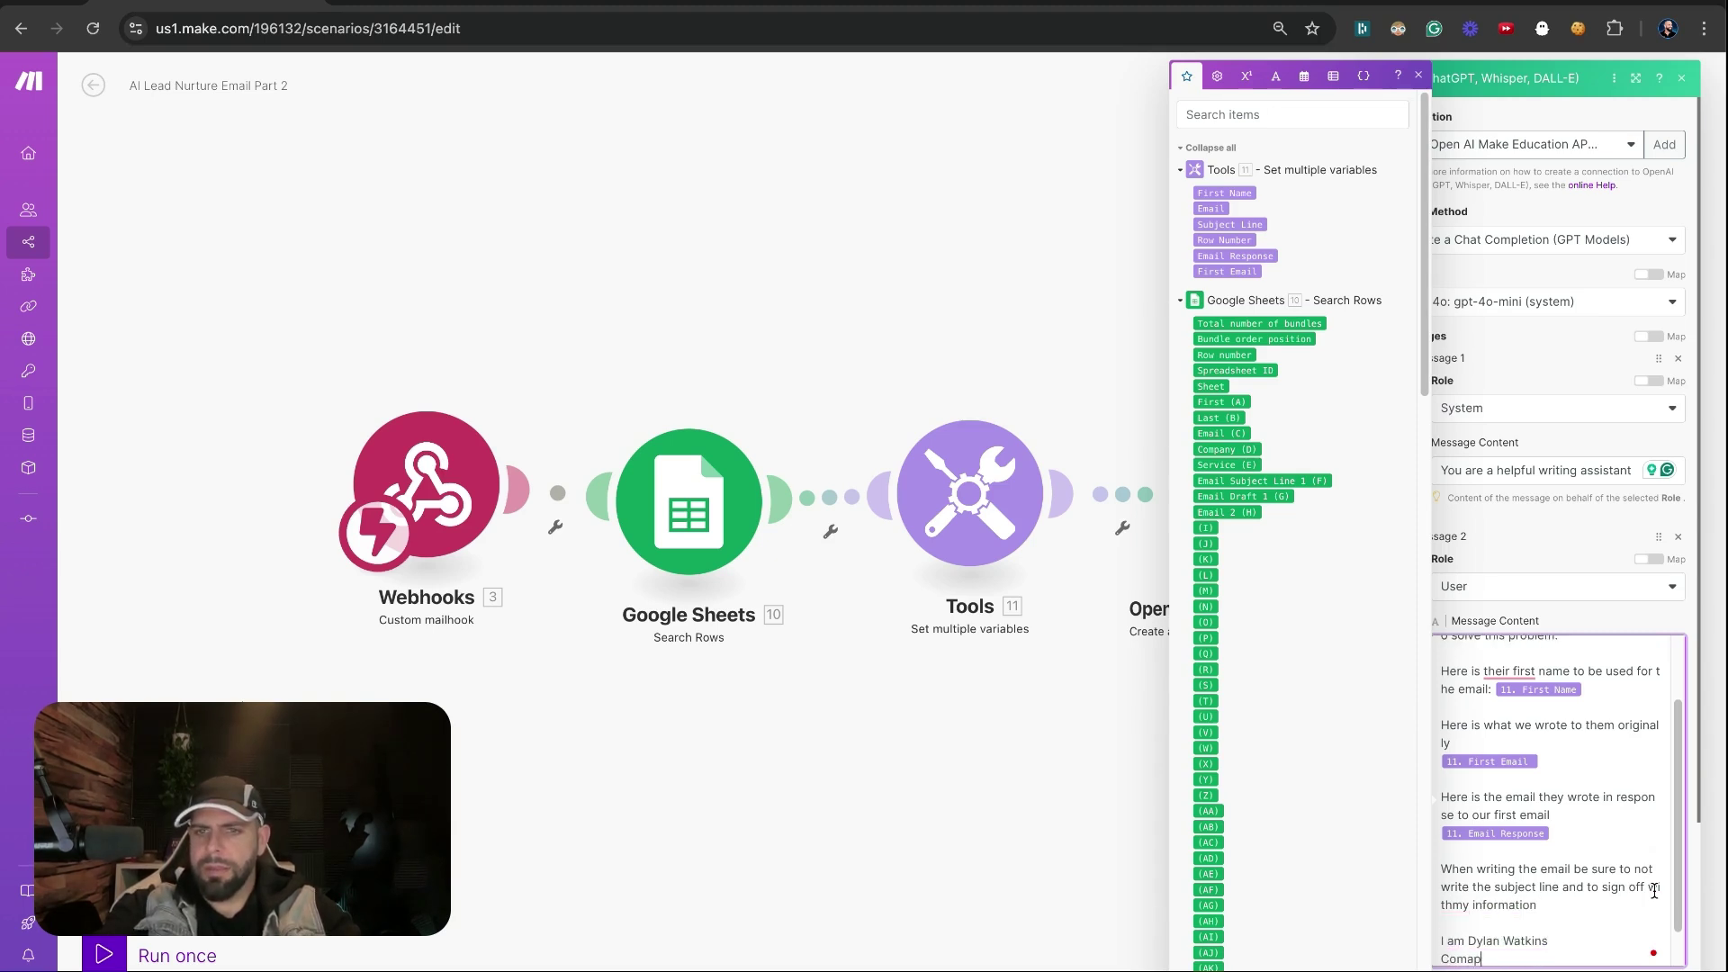
pyautogui.write('an')
pyautogui.press('BackSpace')
pyautogui.press('BackSpace')
pyautogui.press('BackSpace')
pyautogui.press('BackSpace')
pyautogui.write('pany DJW')
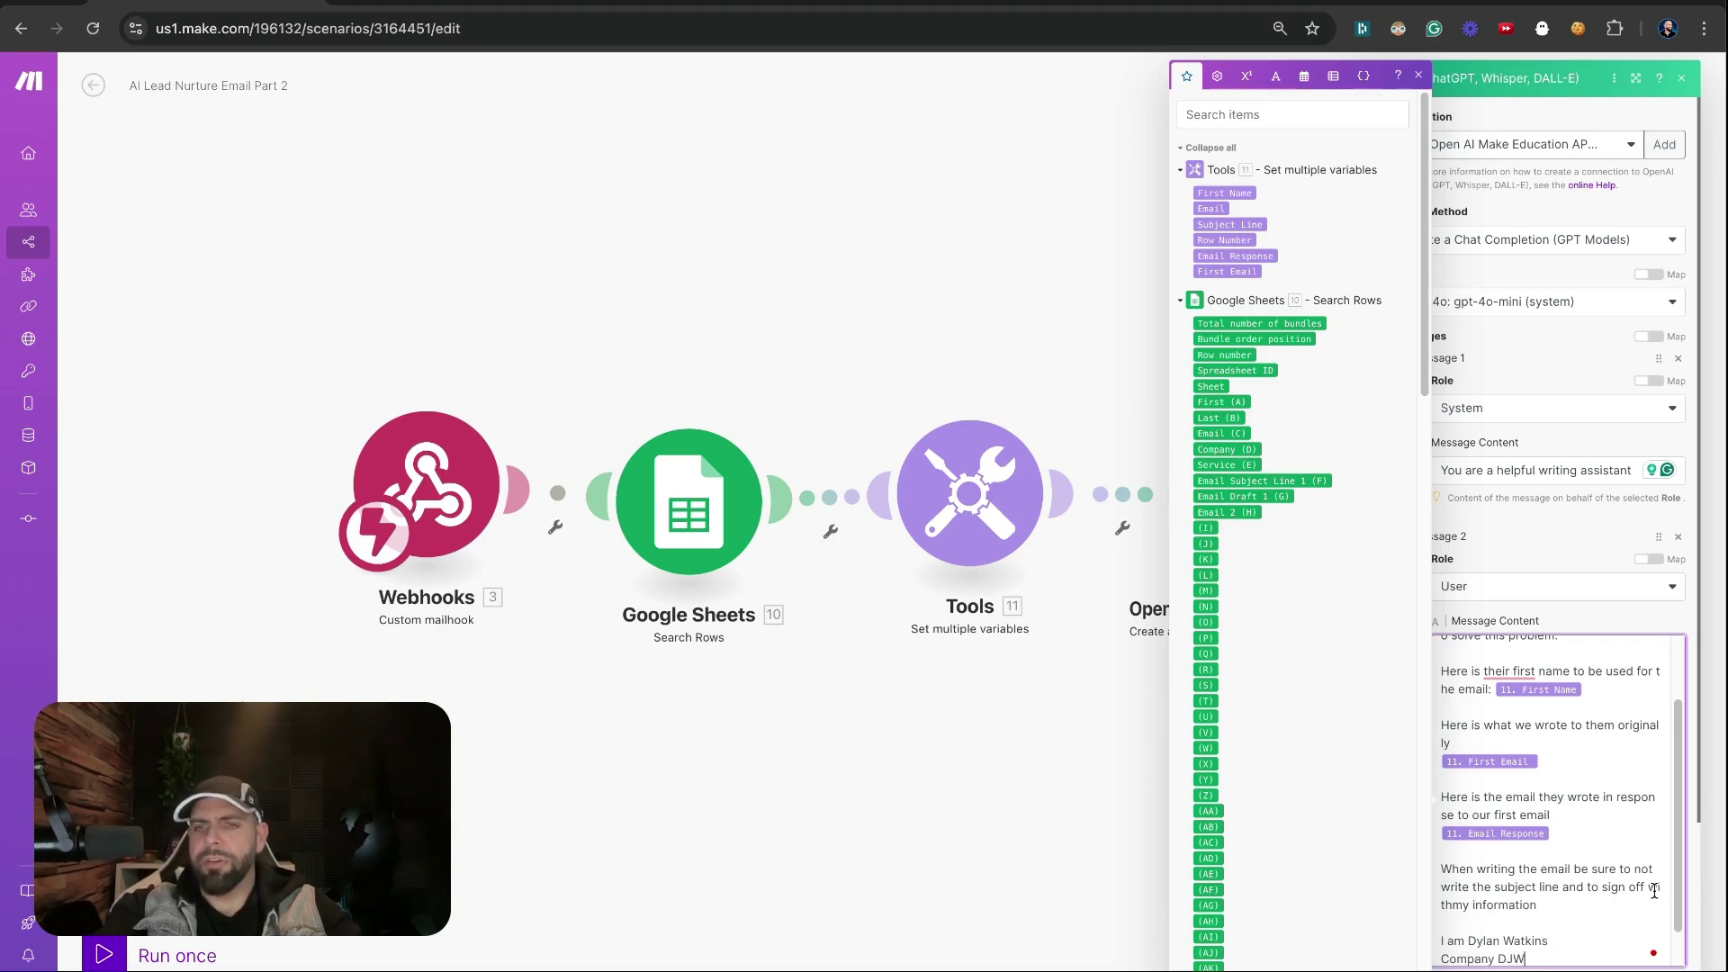
pyautogui.write(' Consulting')
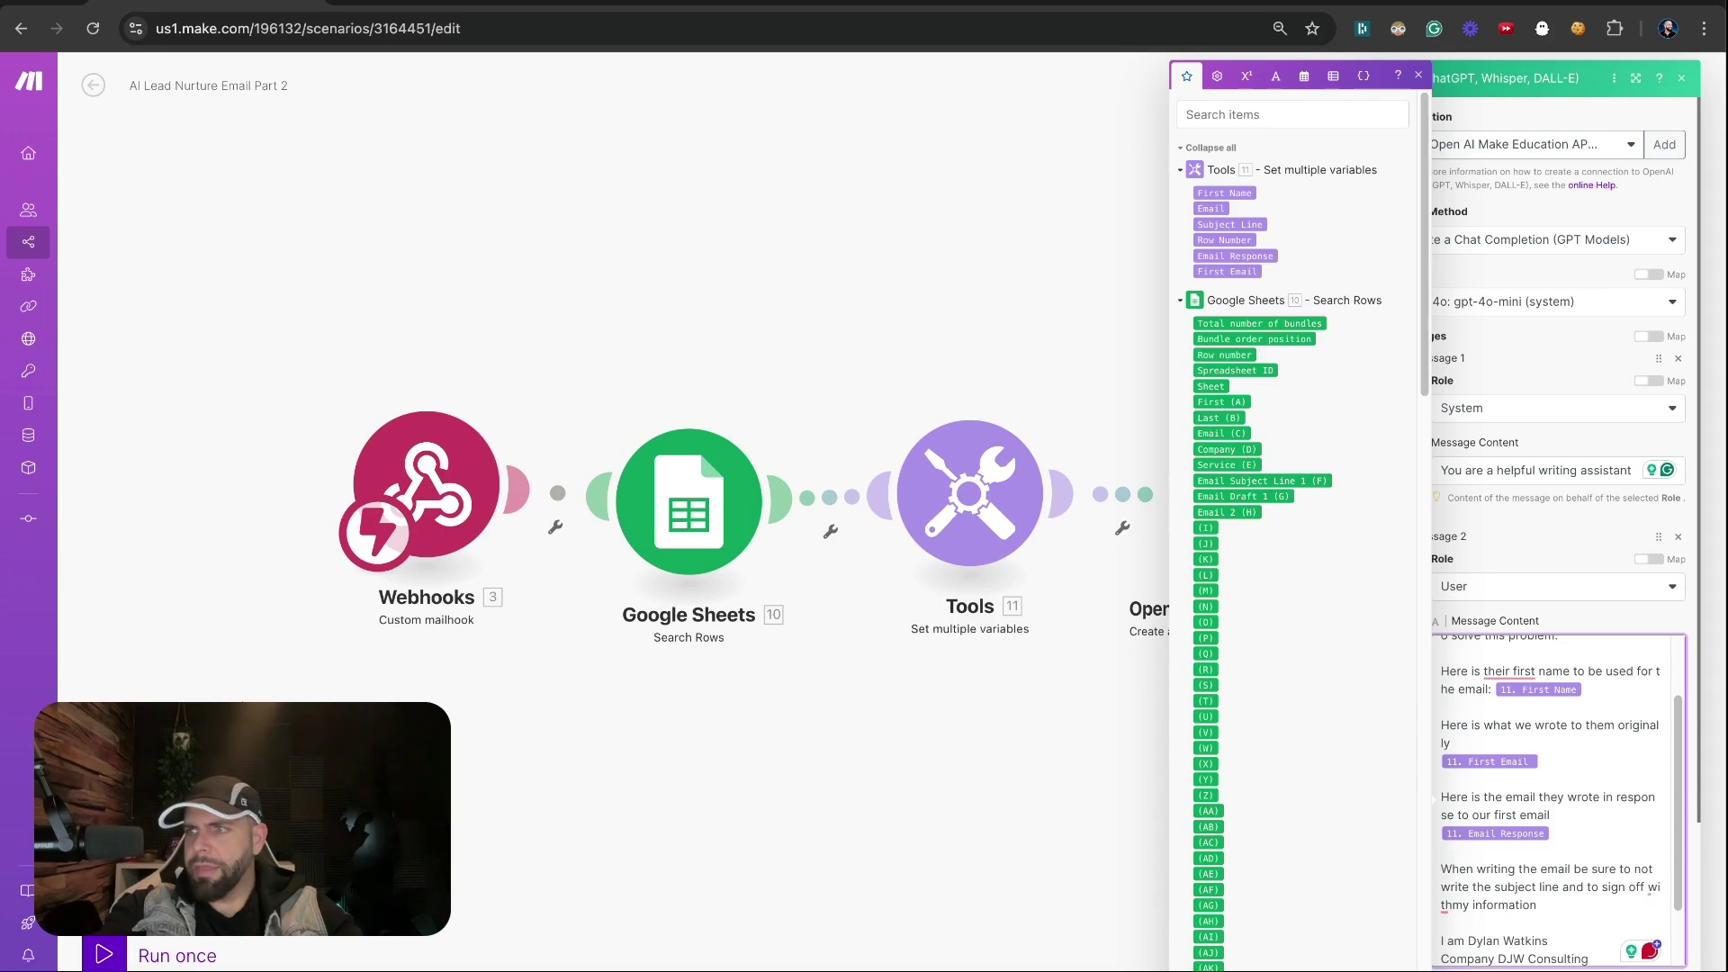
pyautogui.press('Return')
pyautogui.write('Email is')
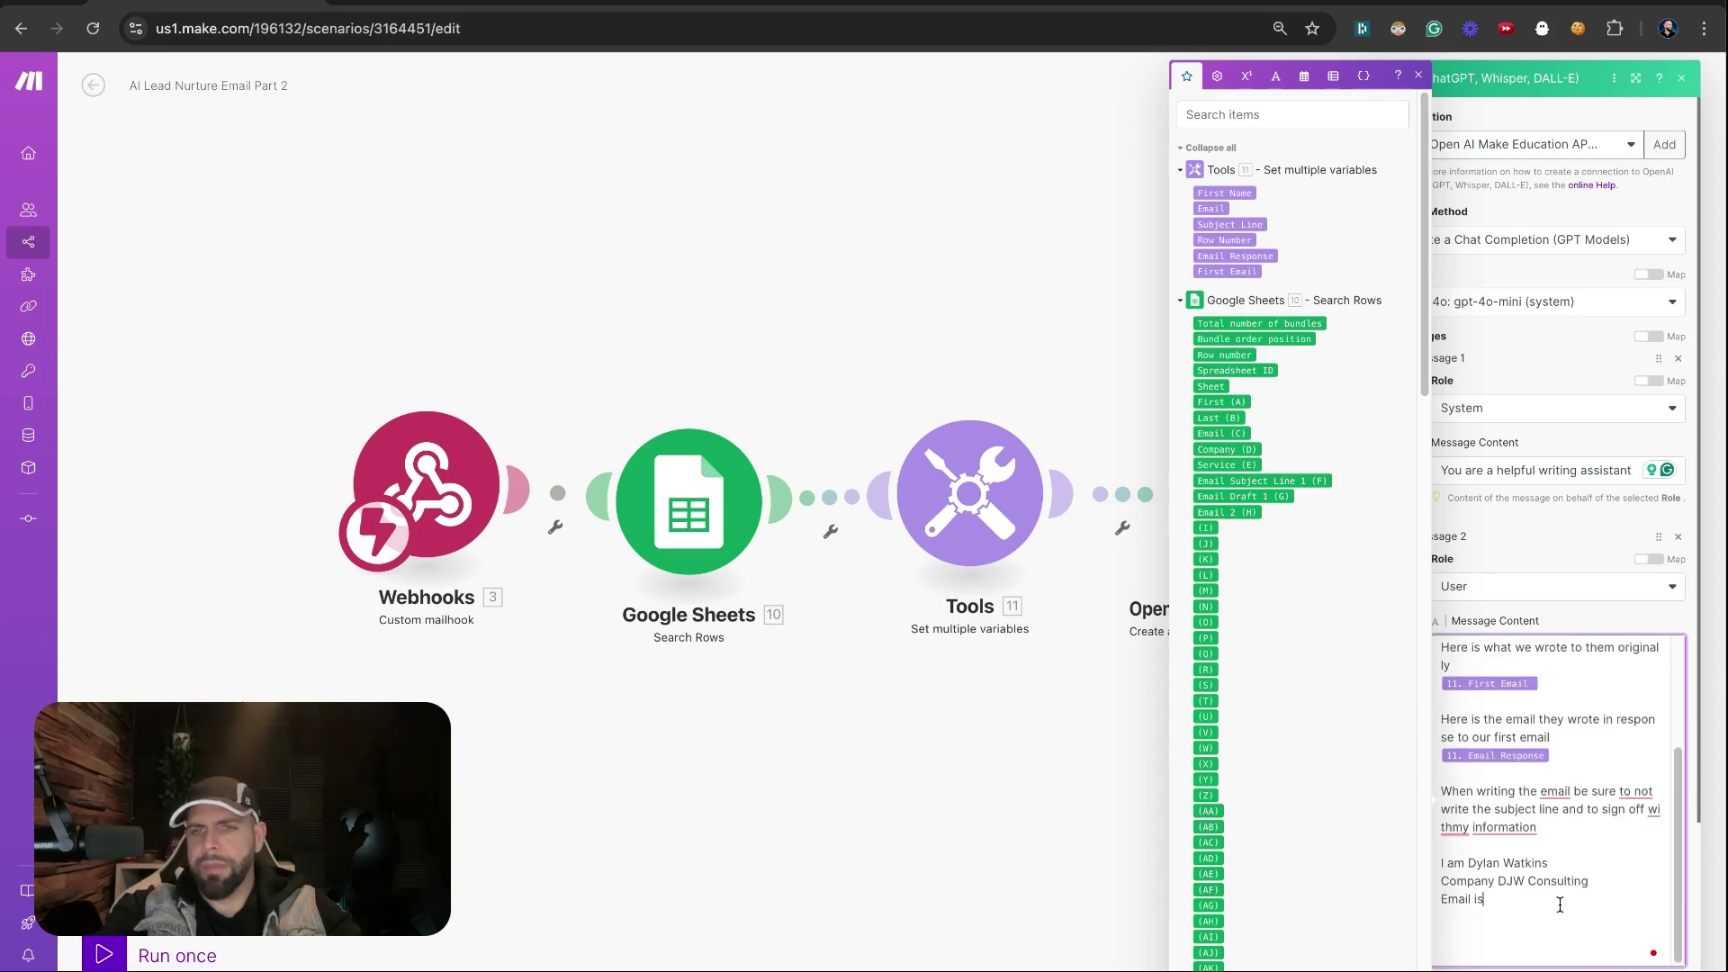
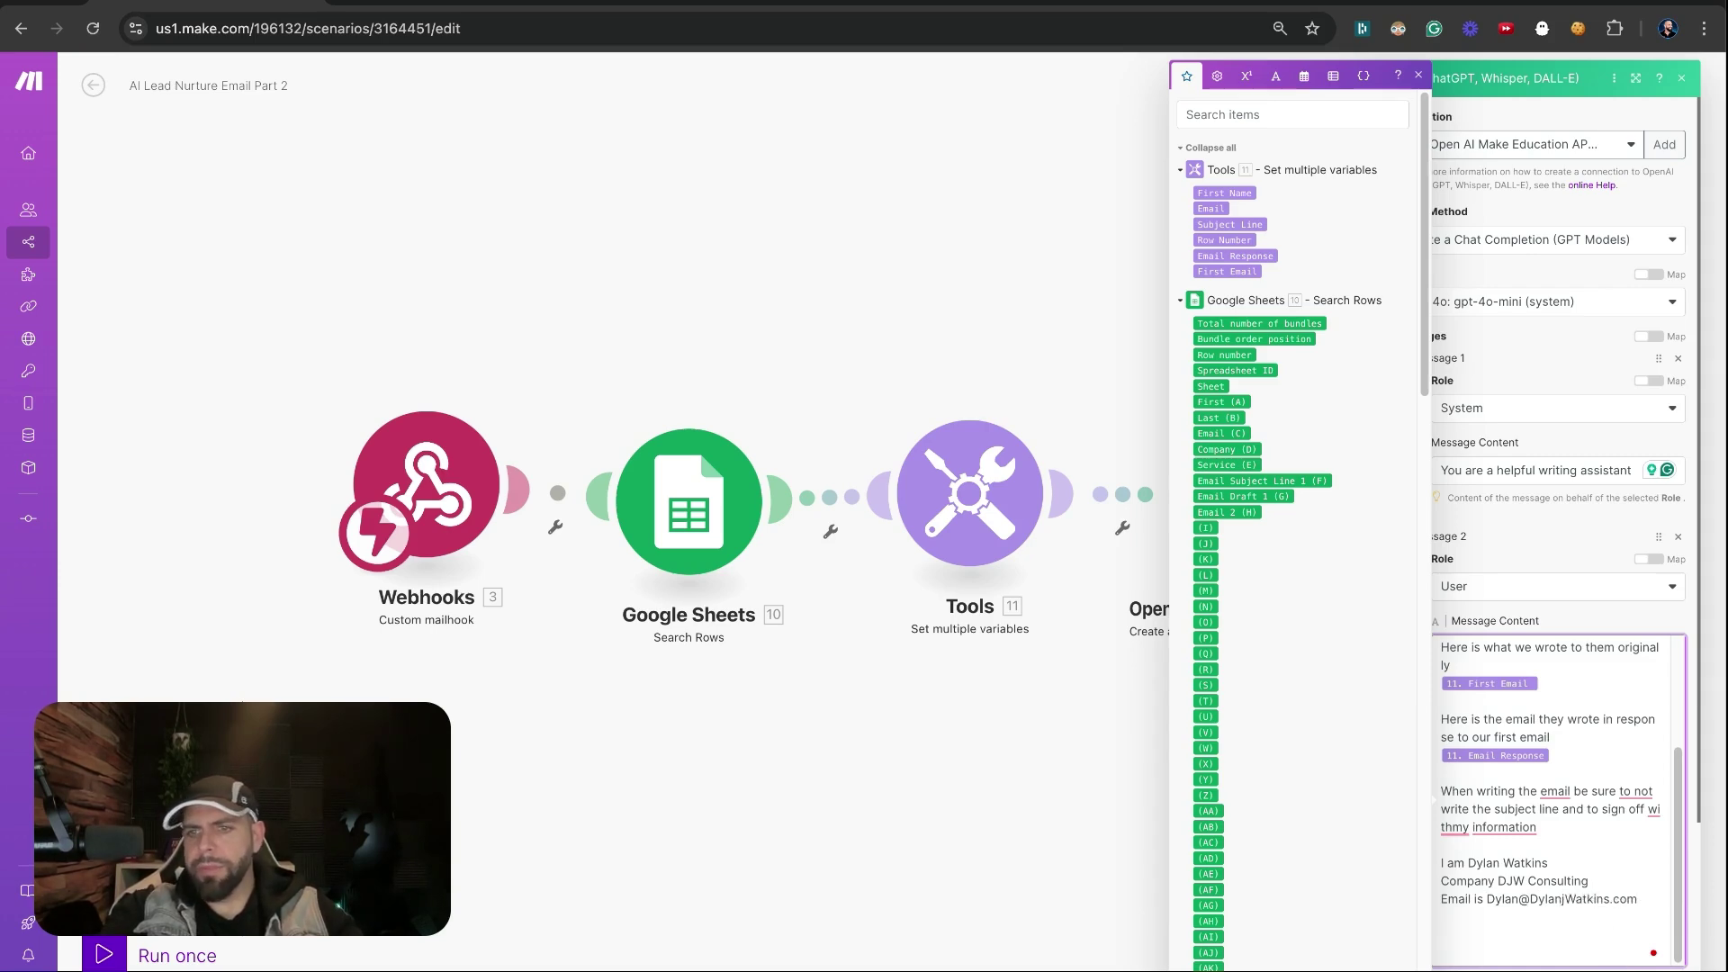
pyautogui.click(1641, 951)
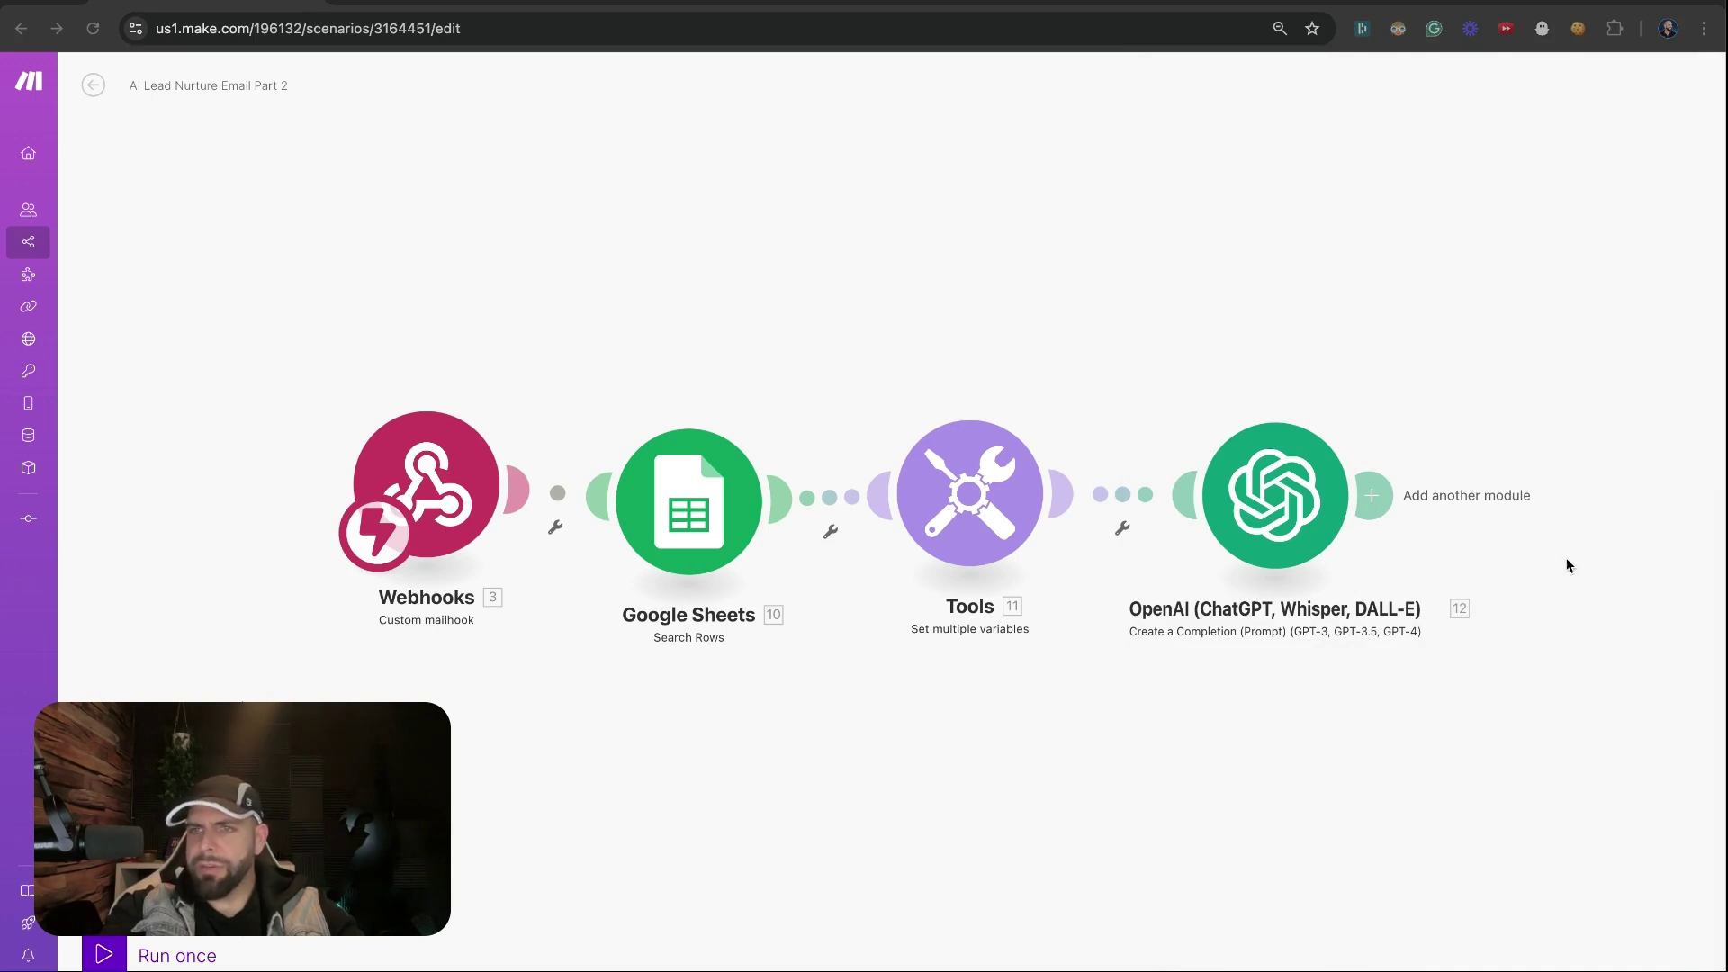
# Add a Google Sheets 'update' module after OpenAI and copy the spreadsheet ID from the sheet URL
pyautogui.scroll(-3, 1505, 552)
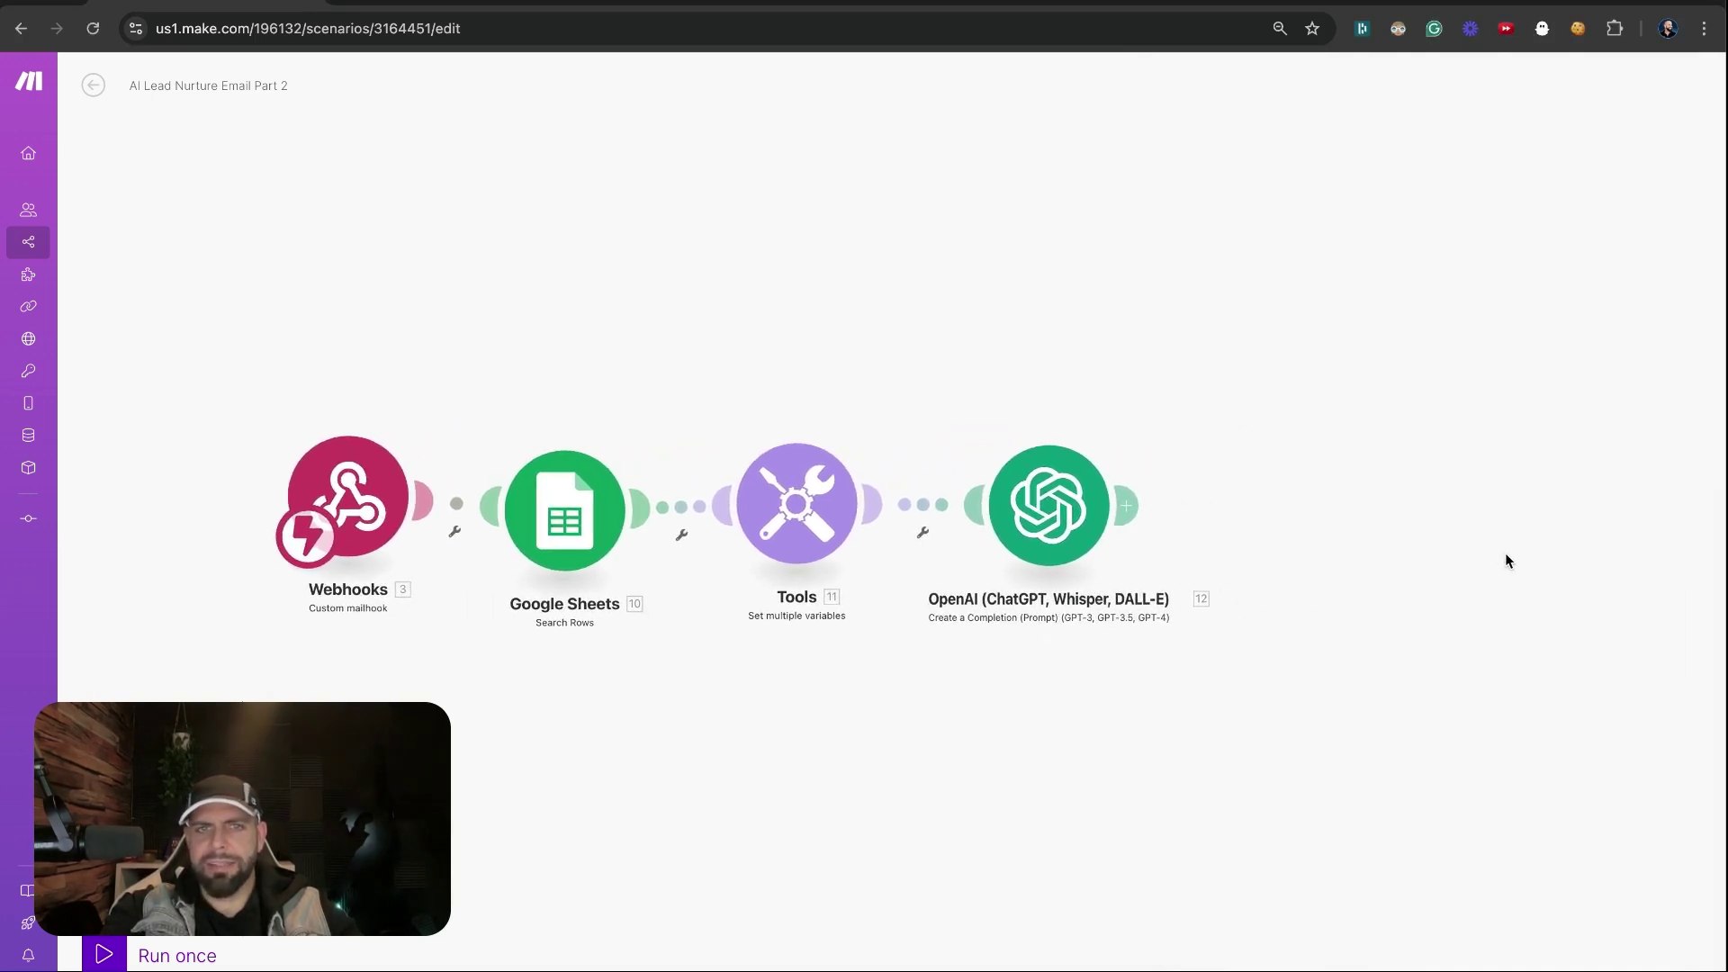
pyautogui.click(1320, 496)
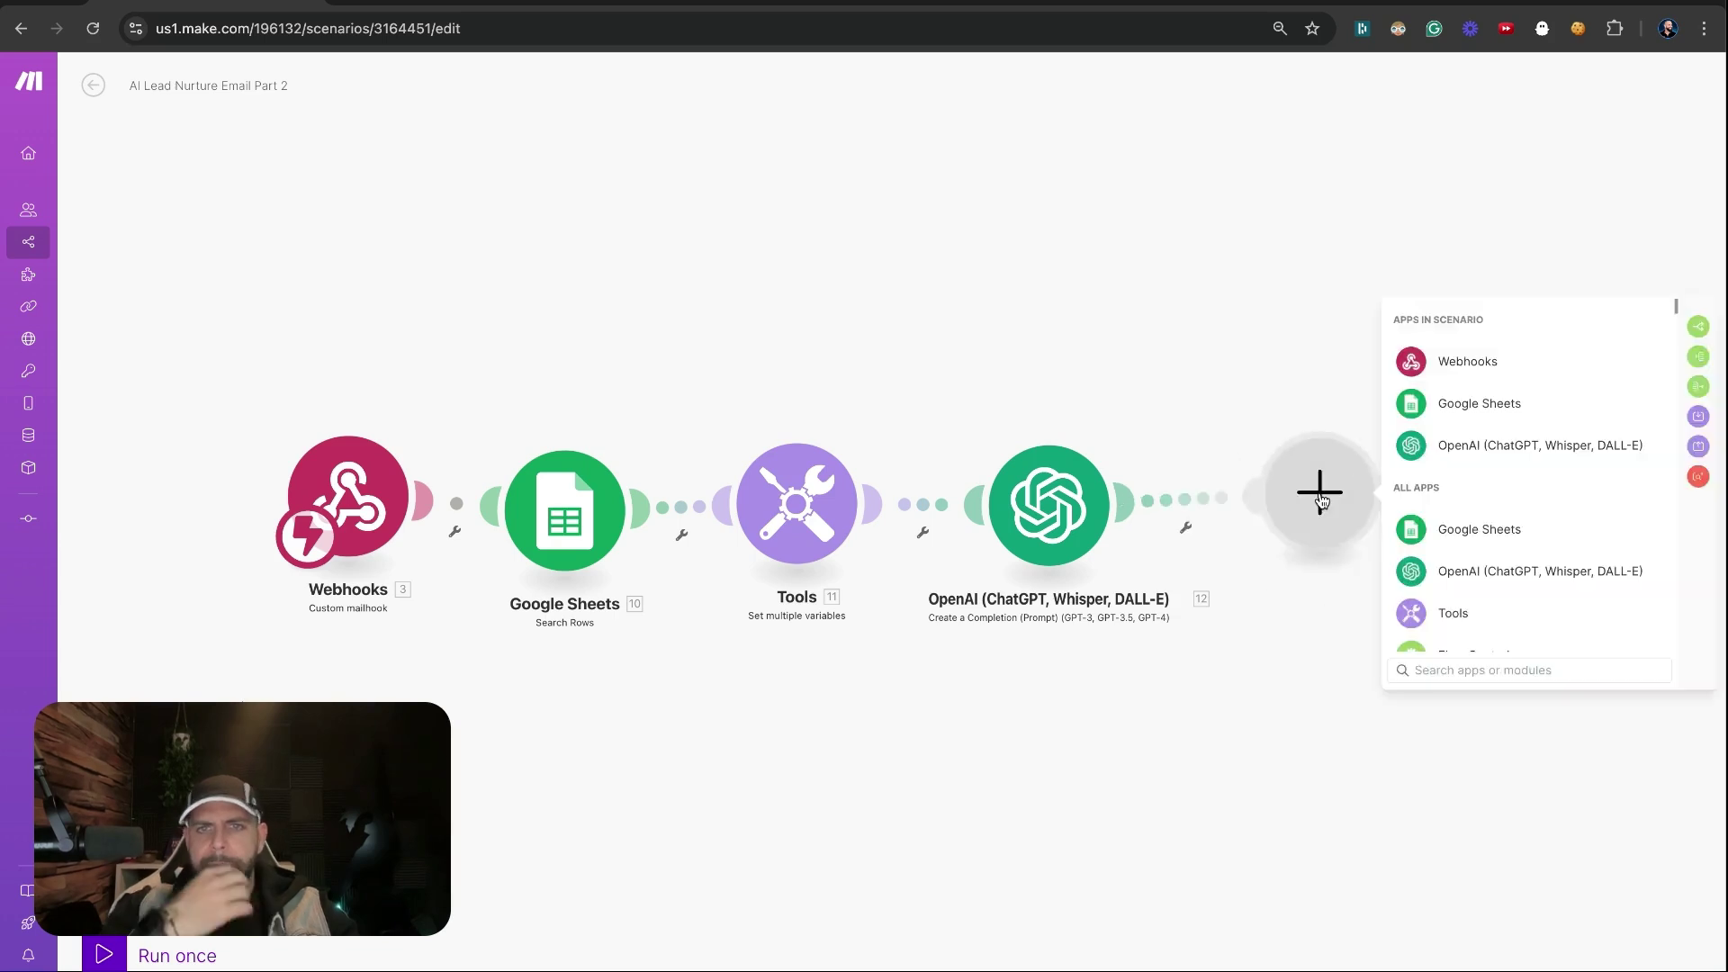
pyautogui.click(1459, 413)
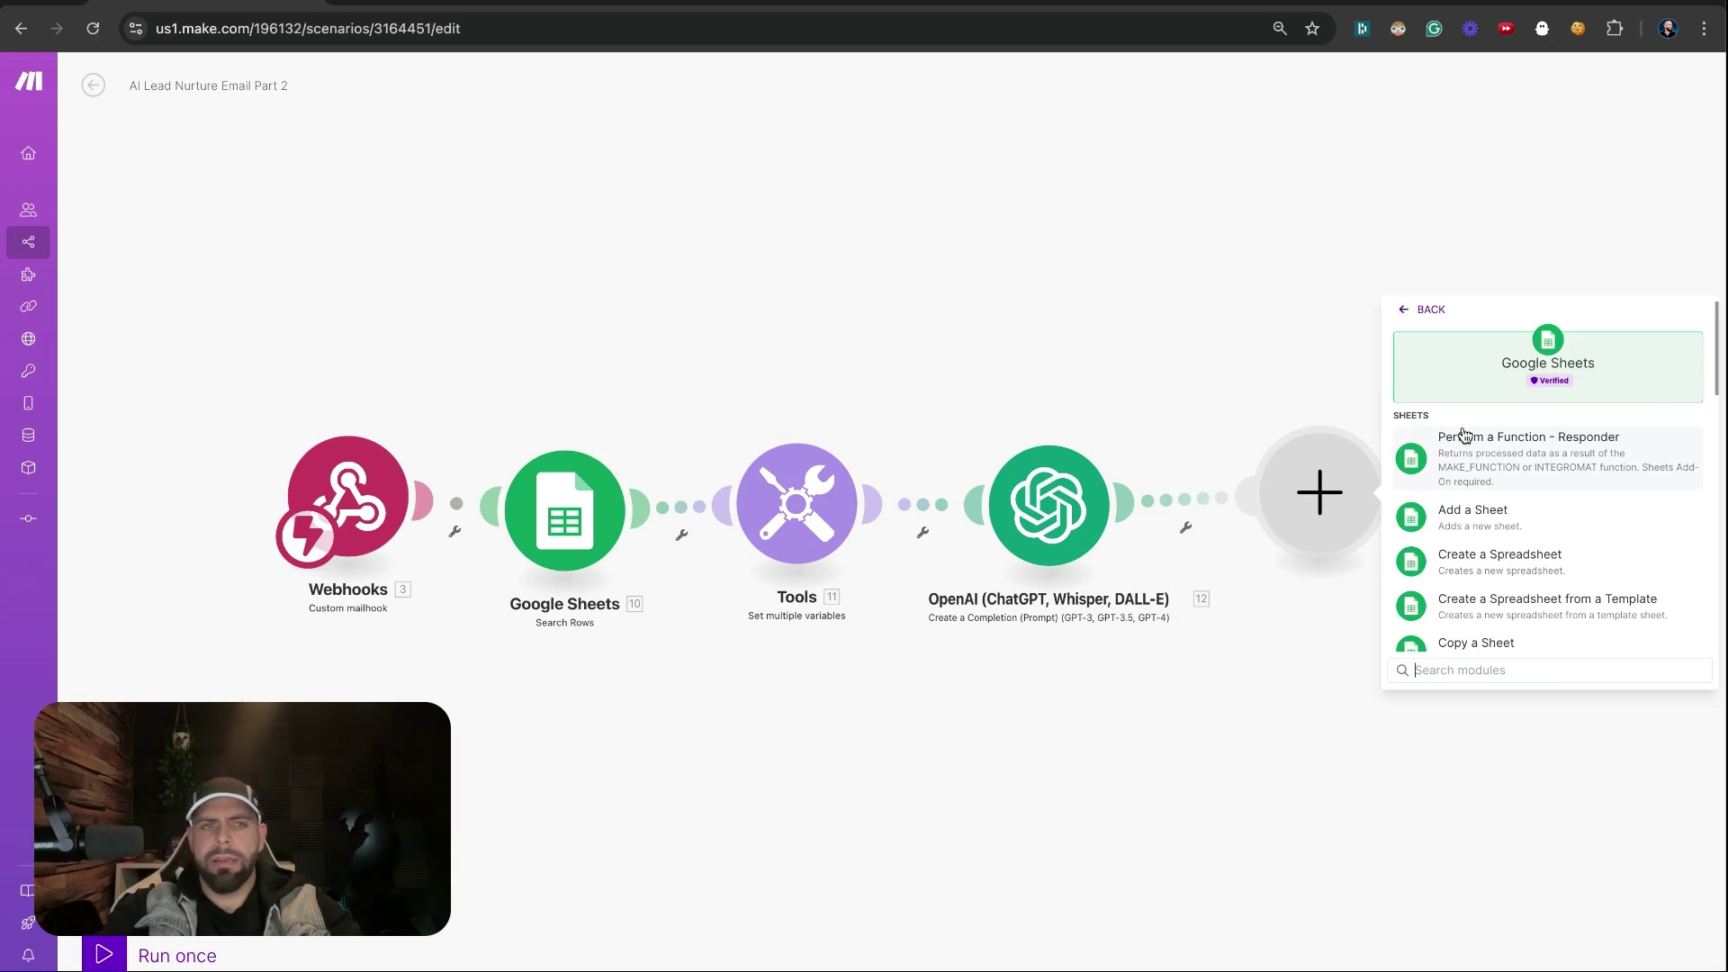
pyautogui.write('update')
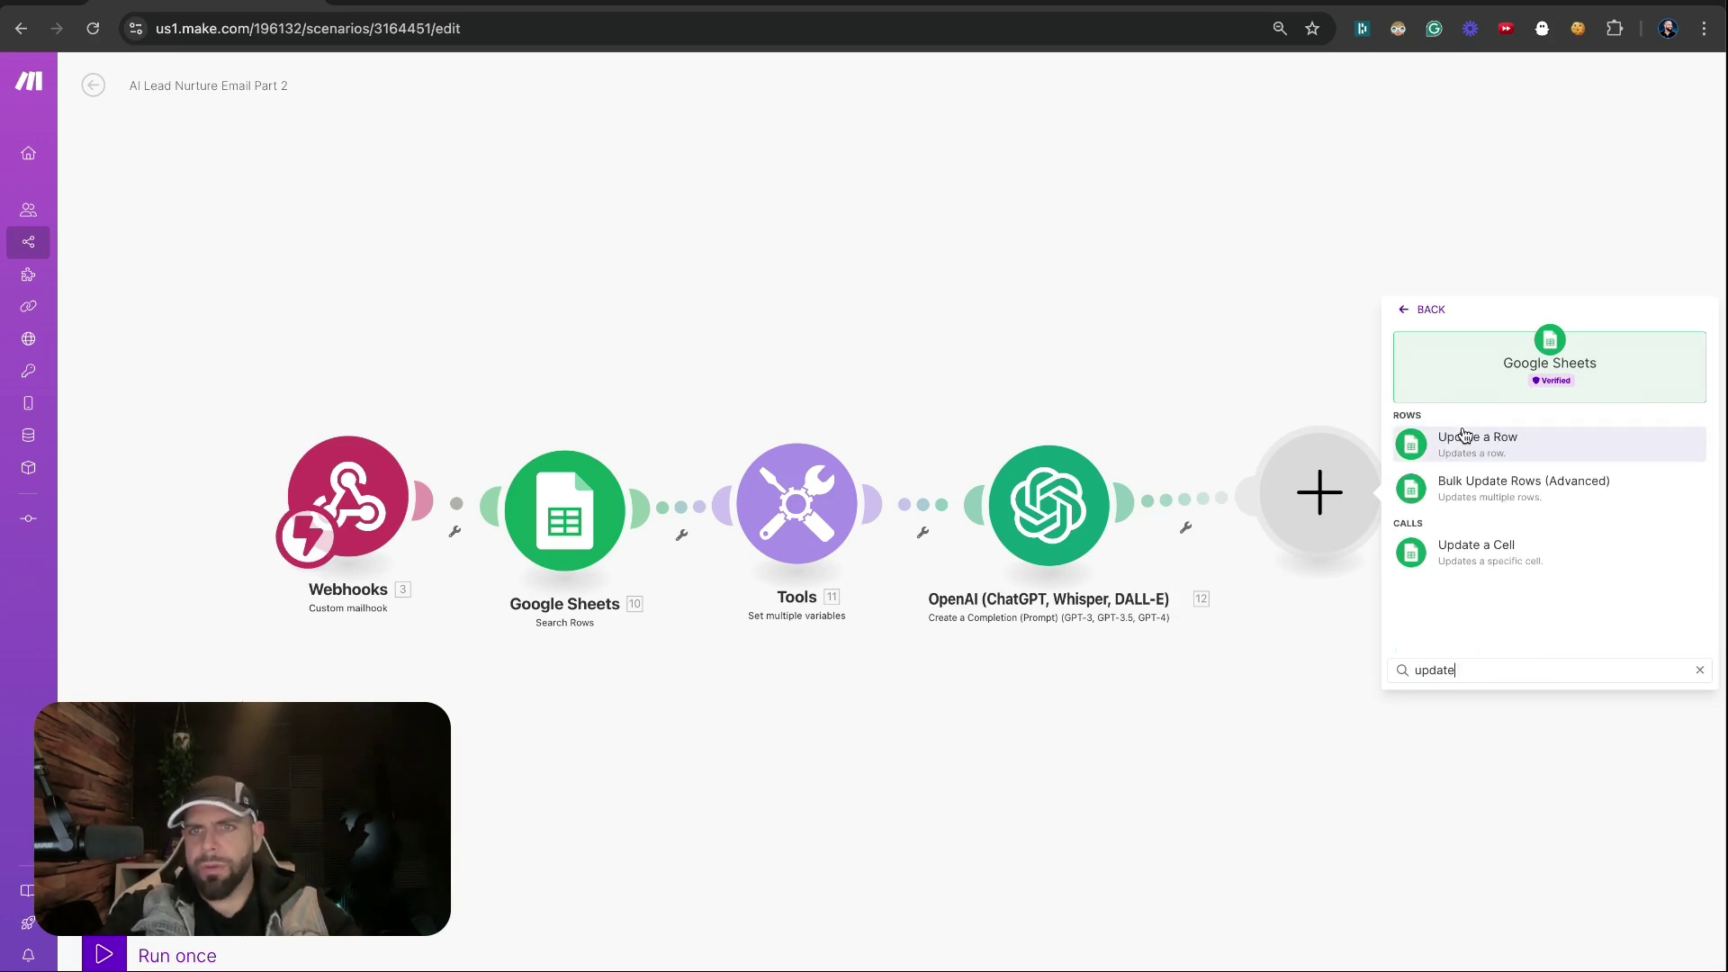
pyautogui.hotkey('ctrl', 'Tab')
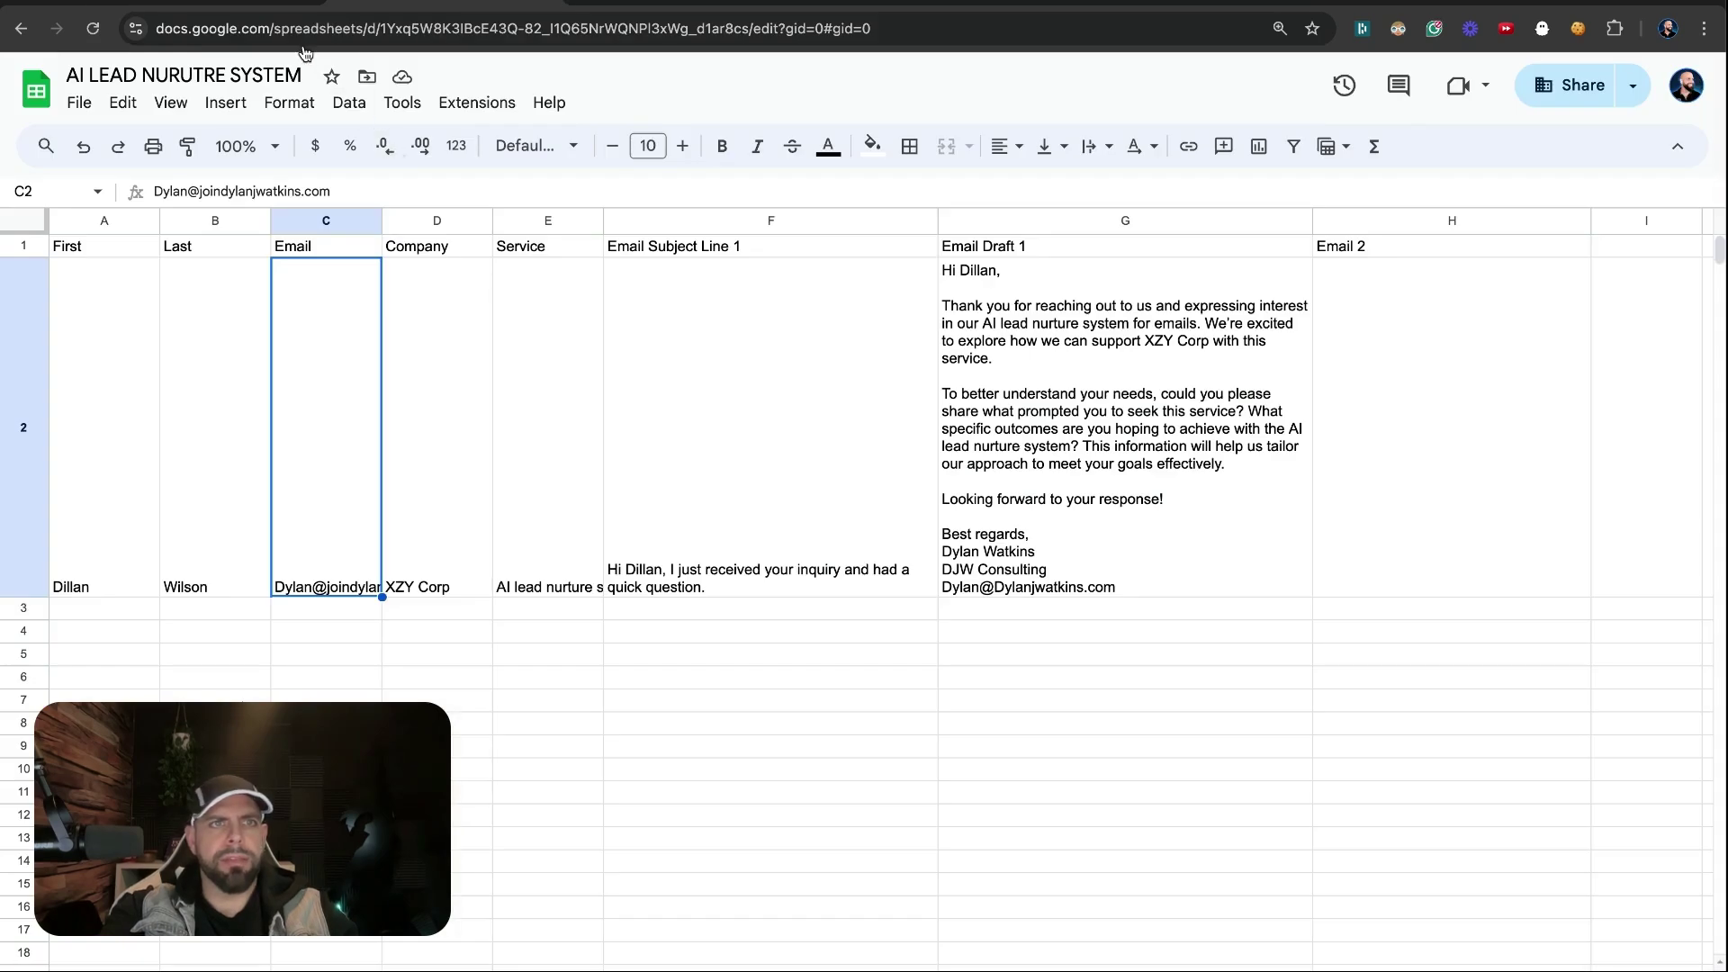
pyautogui.moveTo(379, 28); pyautogui.dragTo(610, 18)
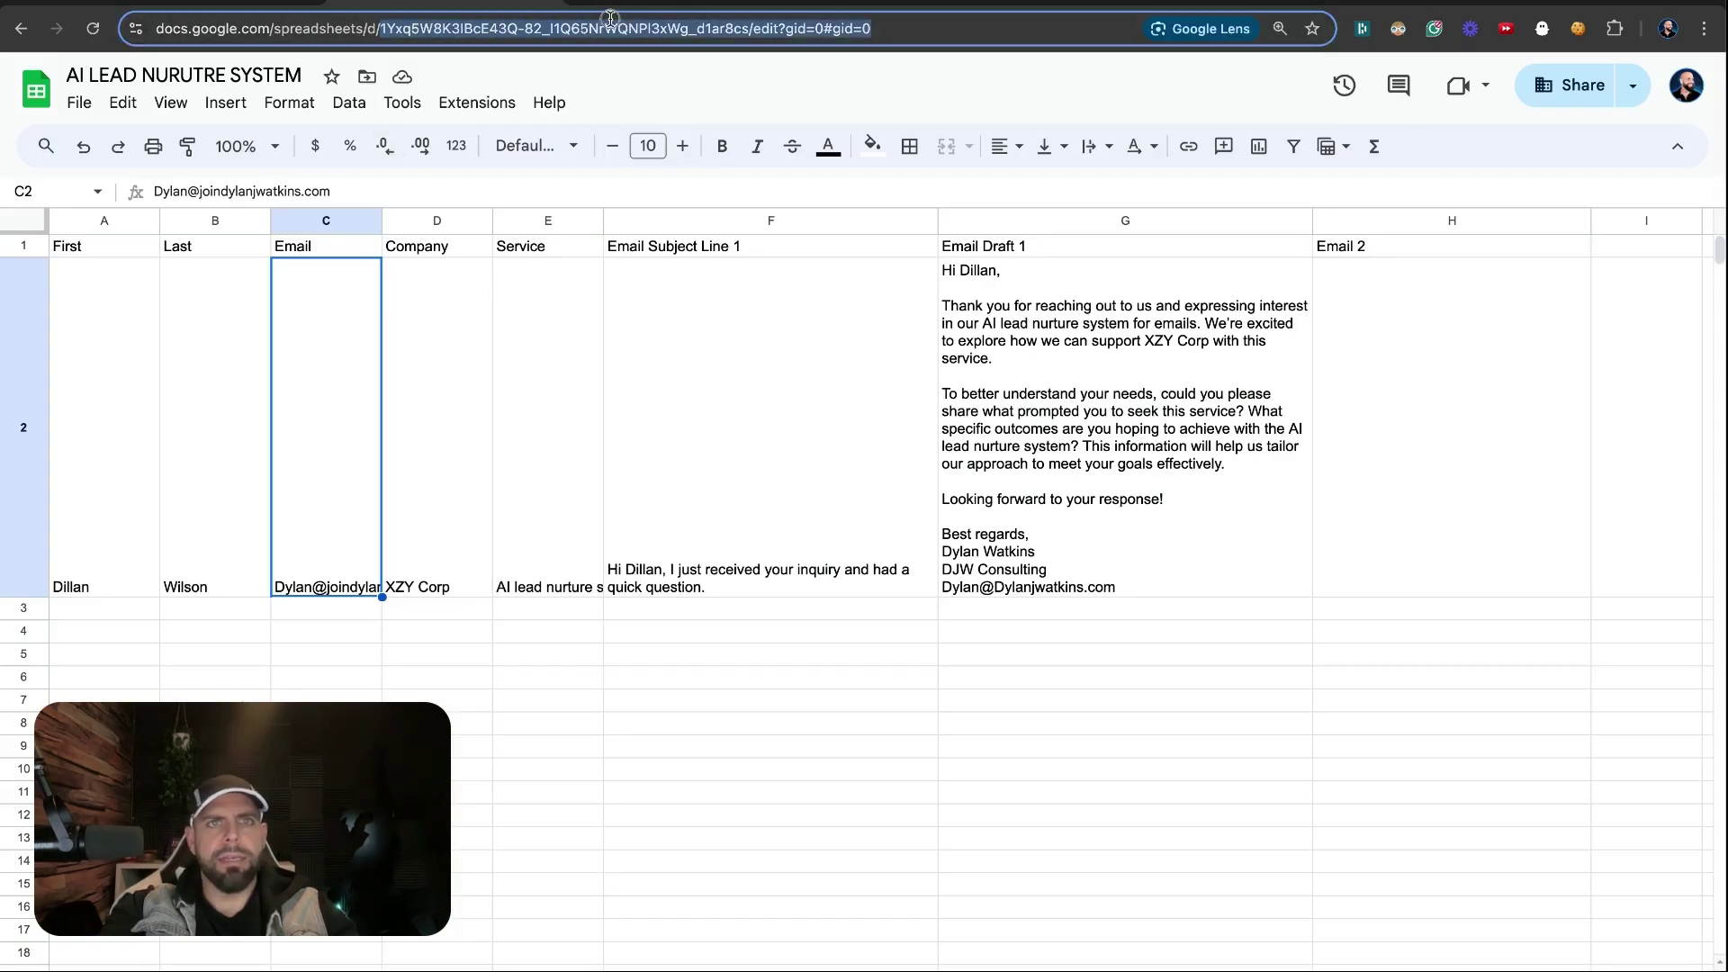
pyautogui.hotkey('ctrl', 'Tab')
# Set the search method to Select from all, paste the spreadsheet ID and enter the sheet name
pyautogui.click(1474, 490)
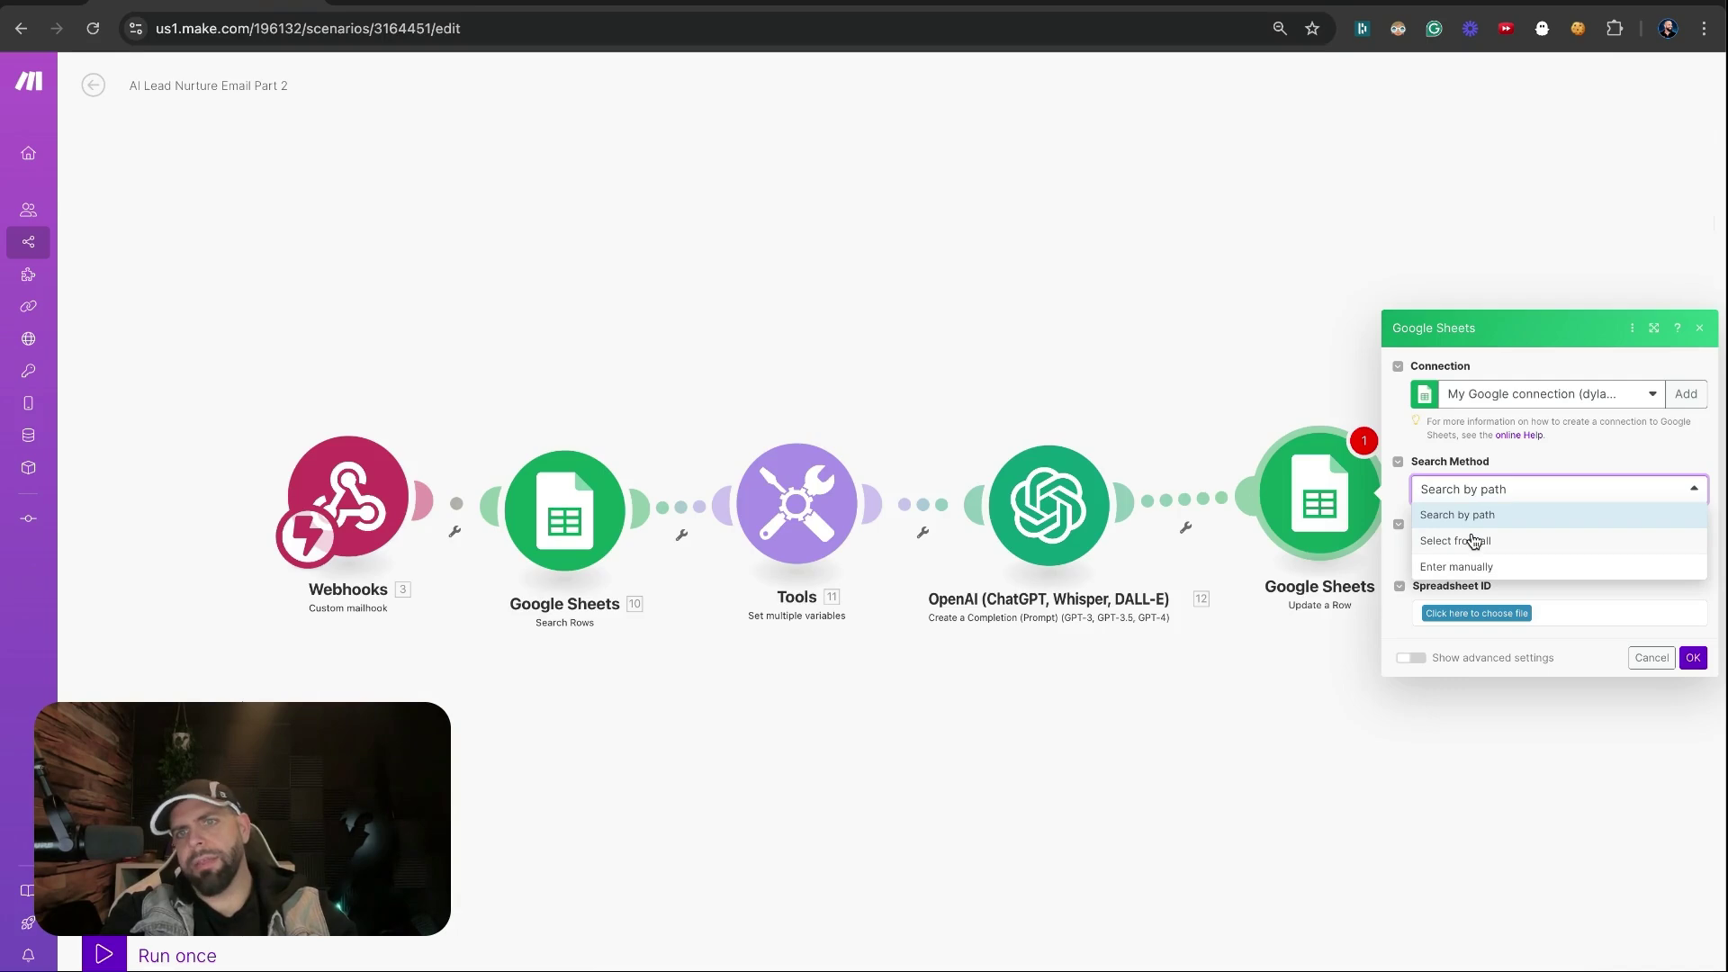
pyautogui.click(1456, 566)
pyautogui.click(1472, 376)
pyautogui.click(1473, 423)
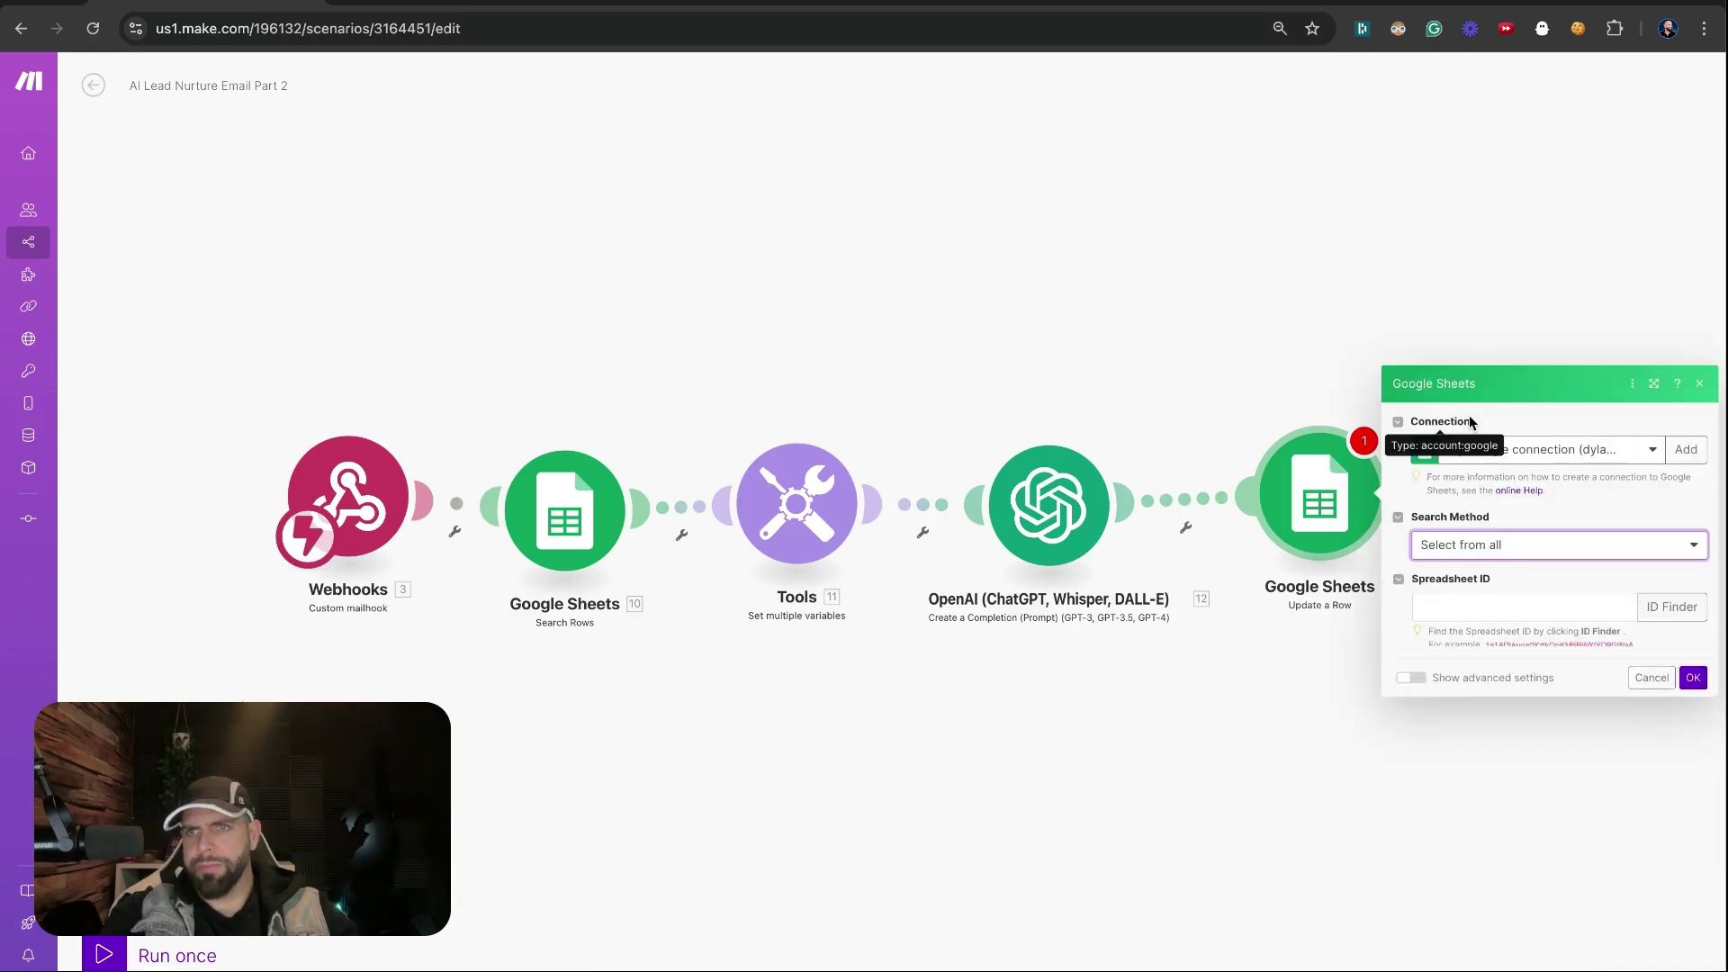
pyautogui.click(1476, 606)
pyautogui.press('Tab')
pyautogui.write('Sh')
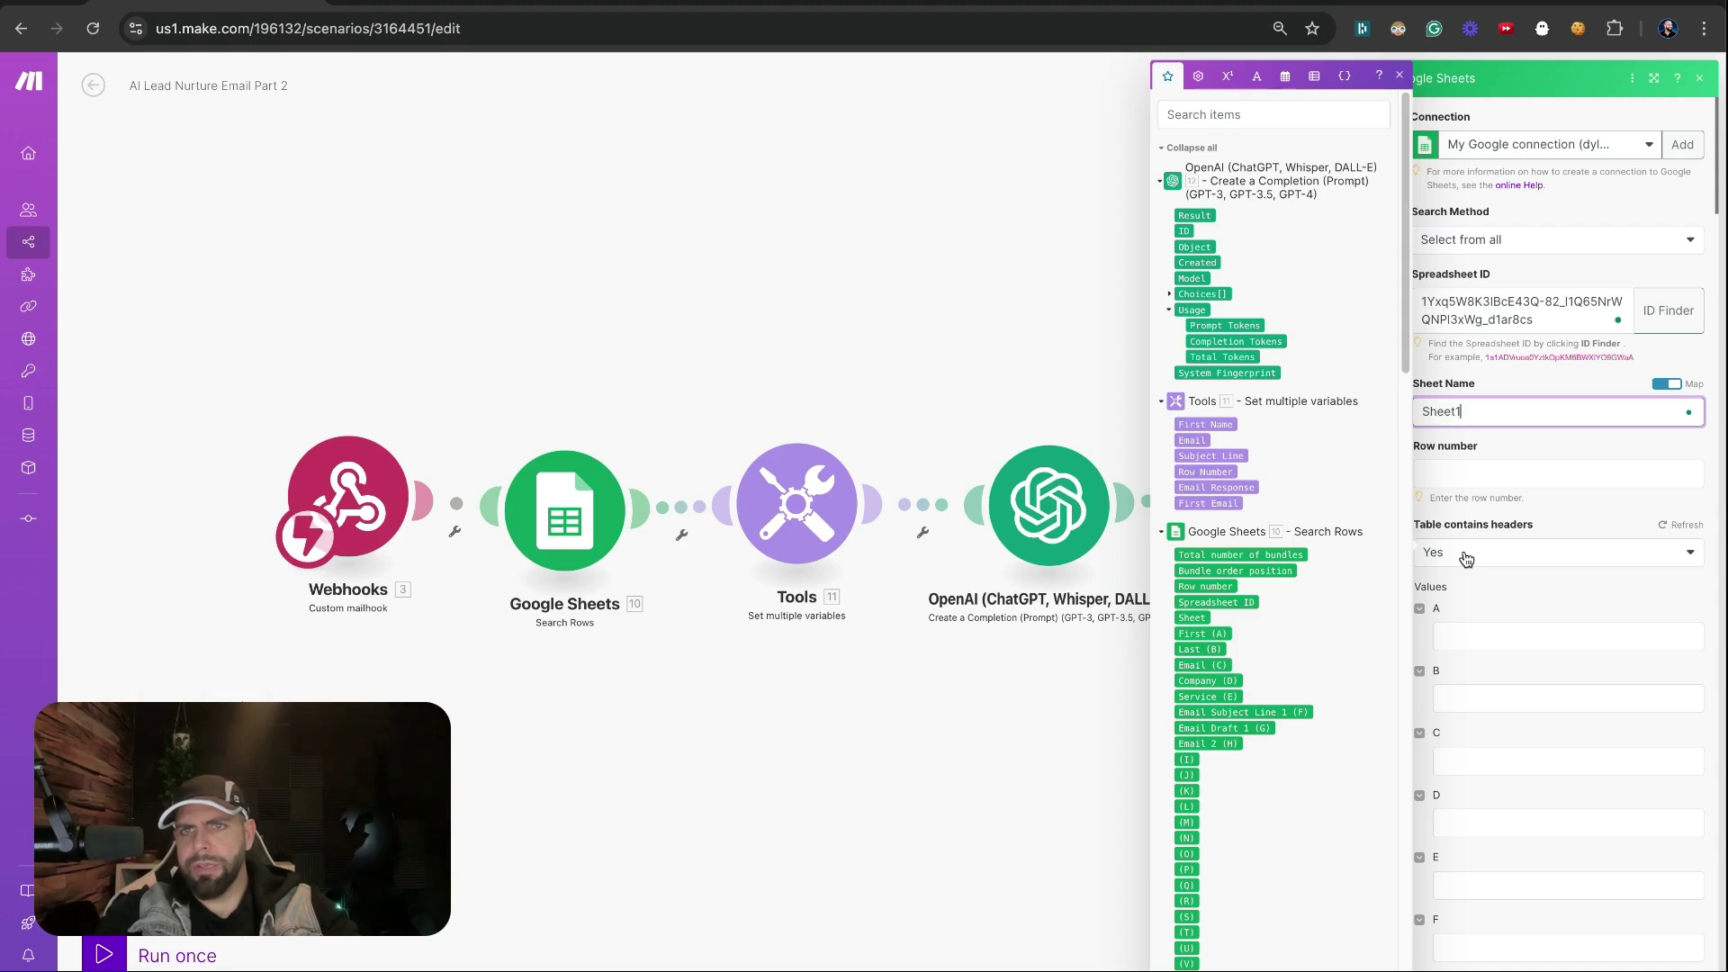
# Map '10. Row number' into Row number and refresh the table's column headers
pyautogui.click(1521, 477)
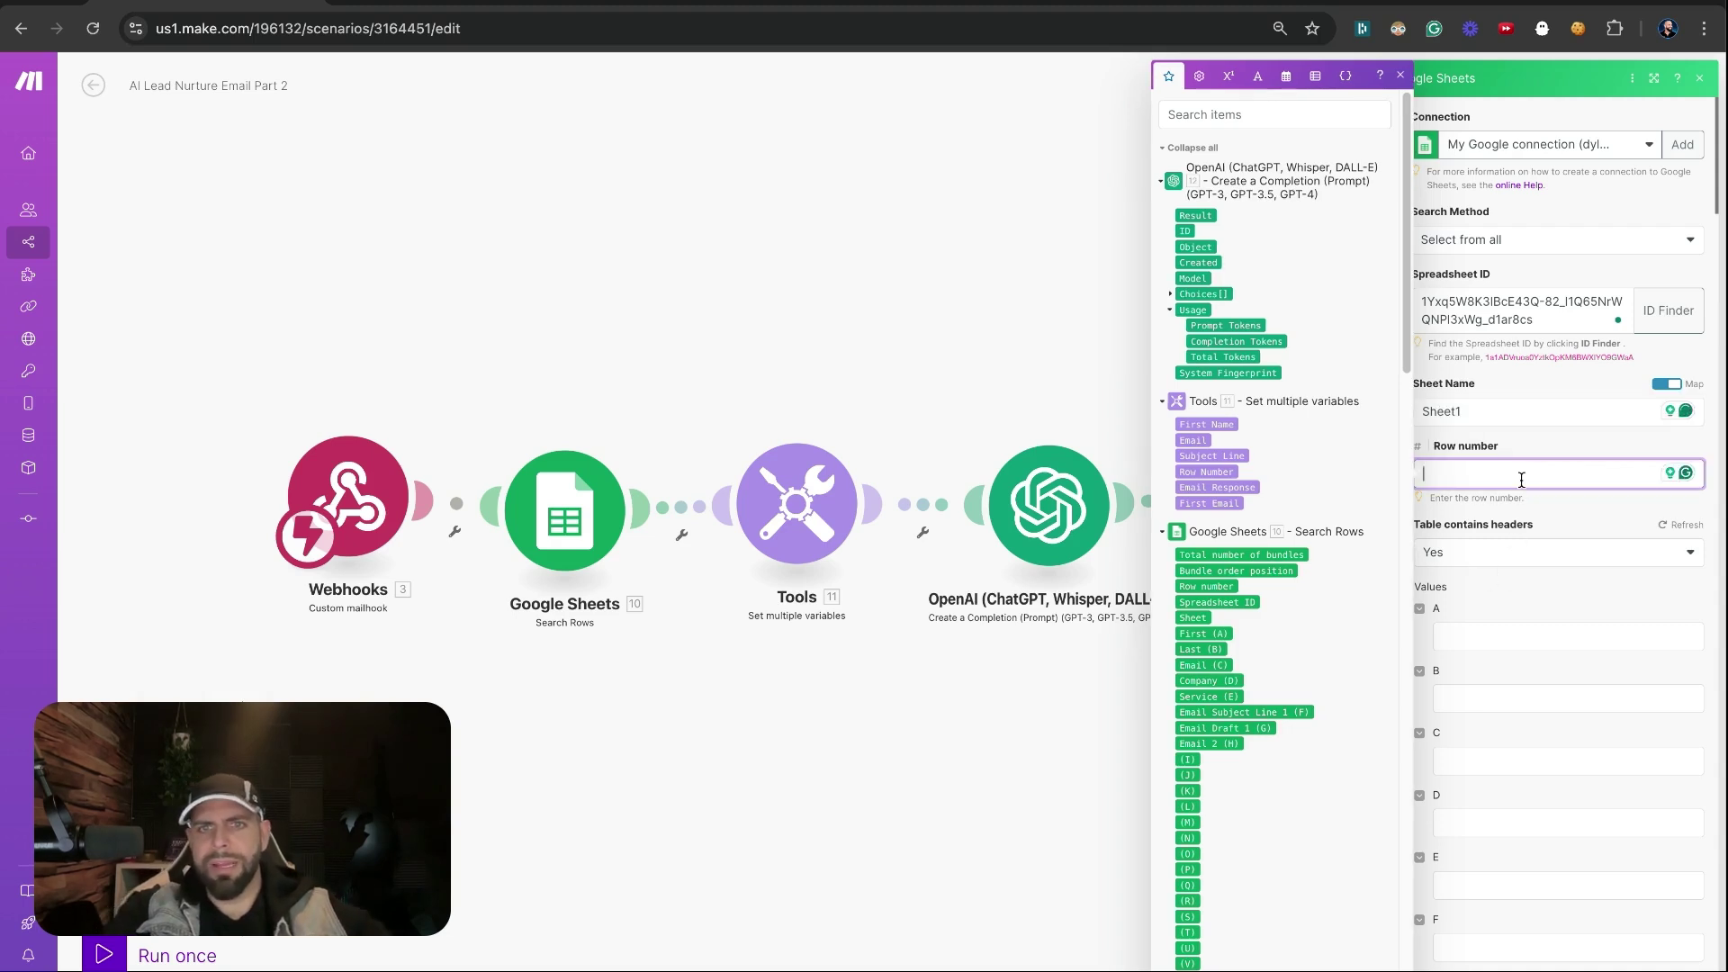
pyautogui.click(1205, 586)
pyautogui.click(1564, 515)
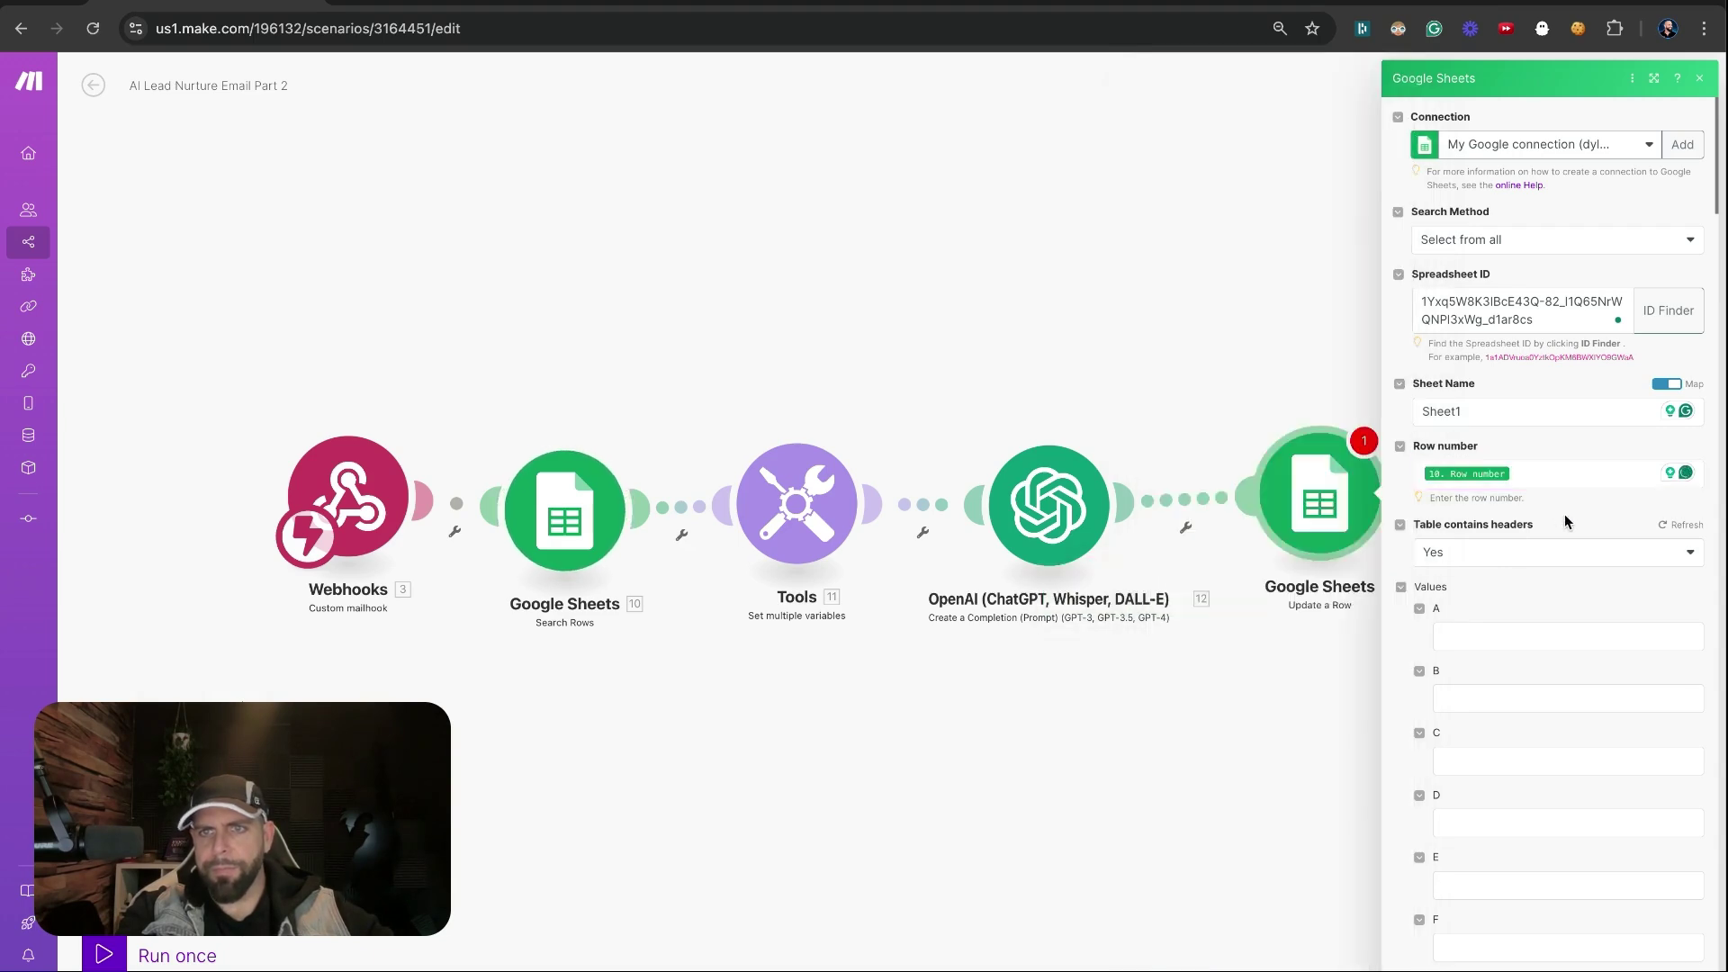
pyautogui.click(1655, 527)
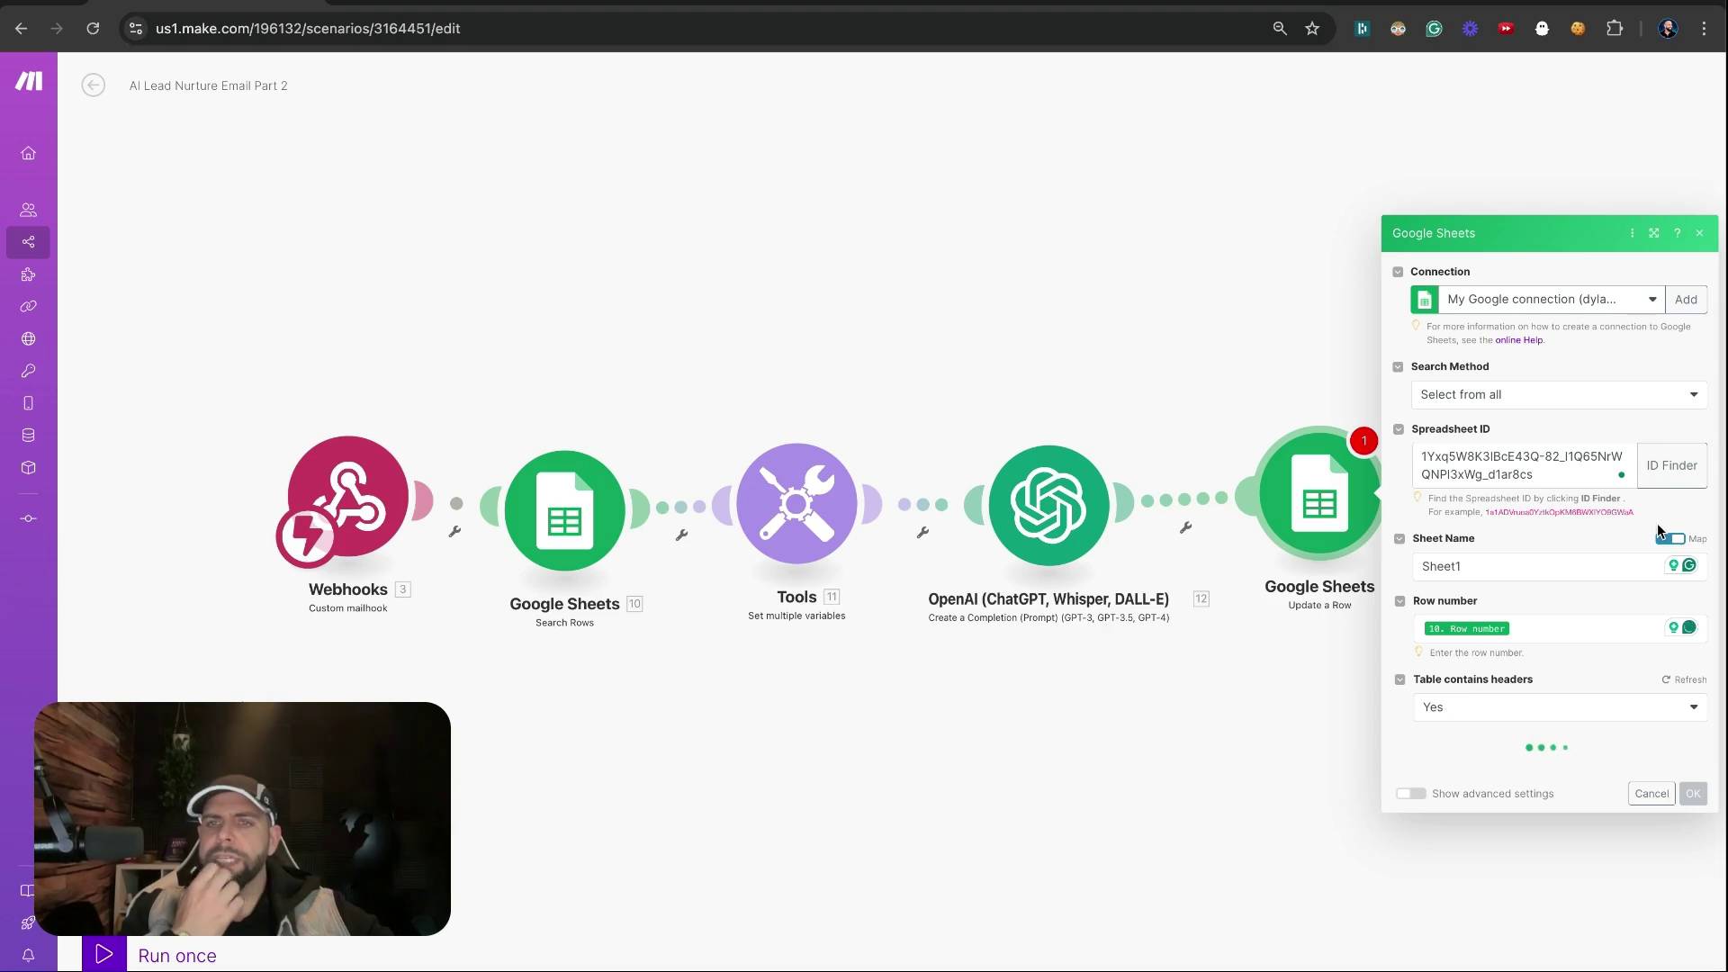
pyautogui.scroll(-3, 1625, 615)
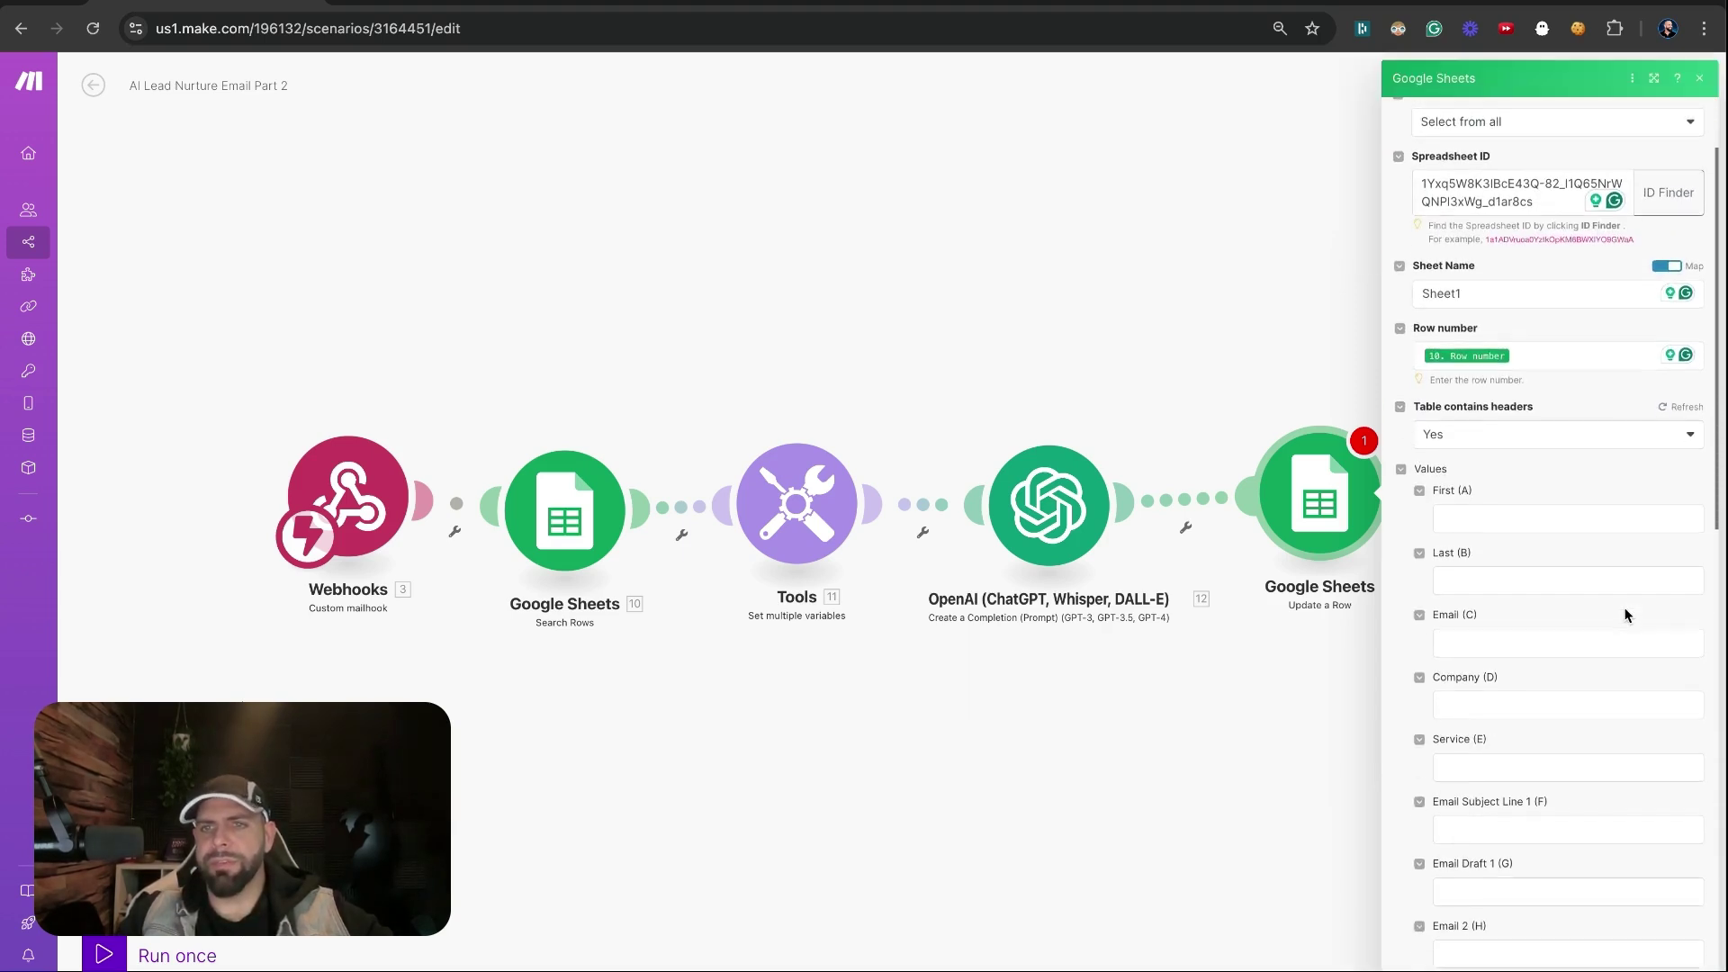
pyautogui.scroll(-5, 1626, 615)
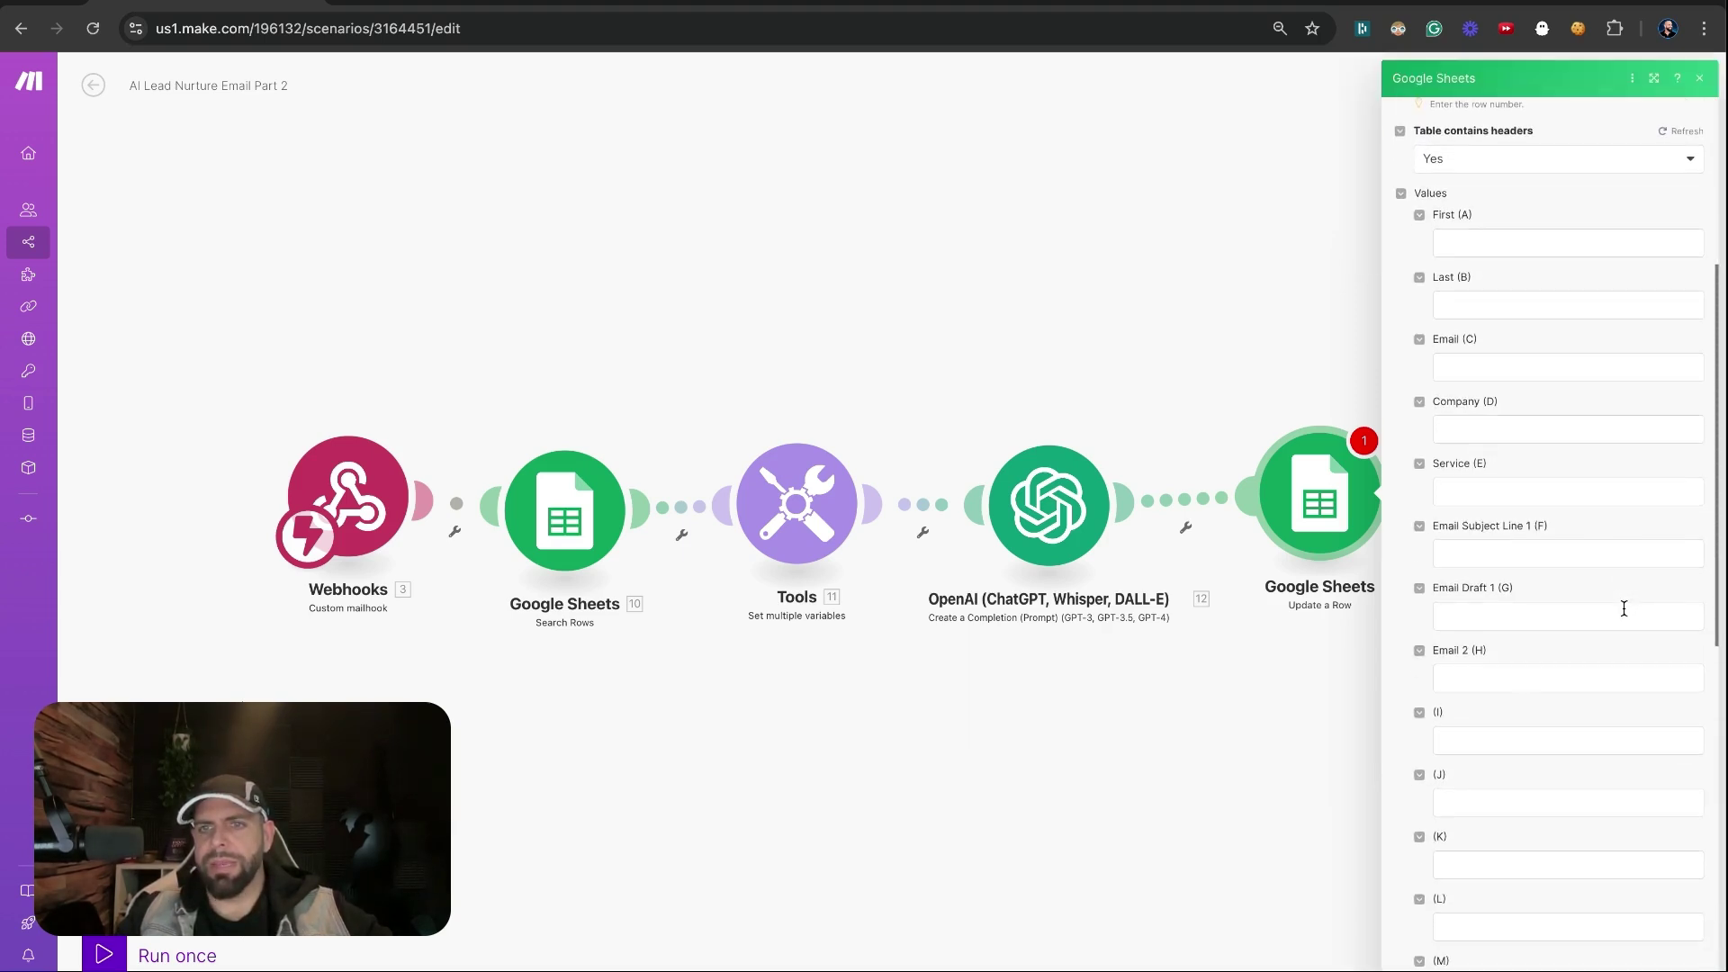
# Begin mapping into Email 2 (H), expanding OpenAI's Choices[] and Message outputs
pyautogui.click(1504, 679)
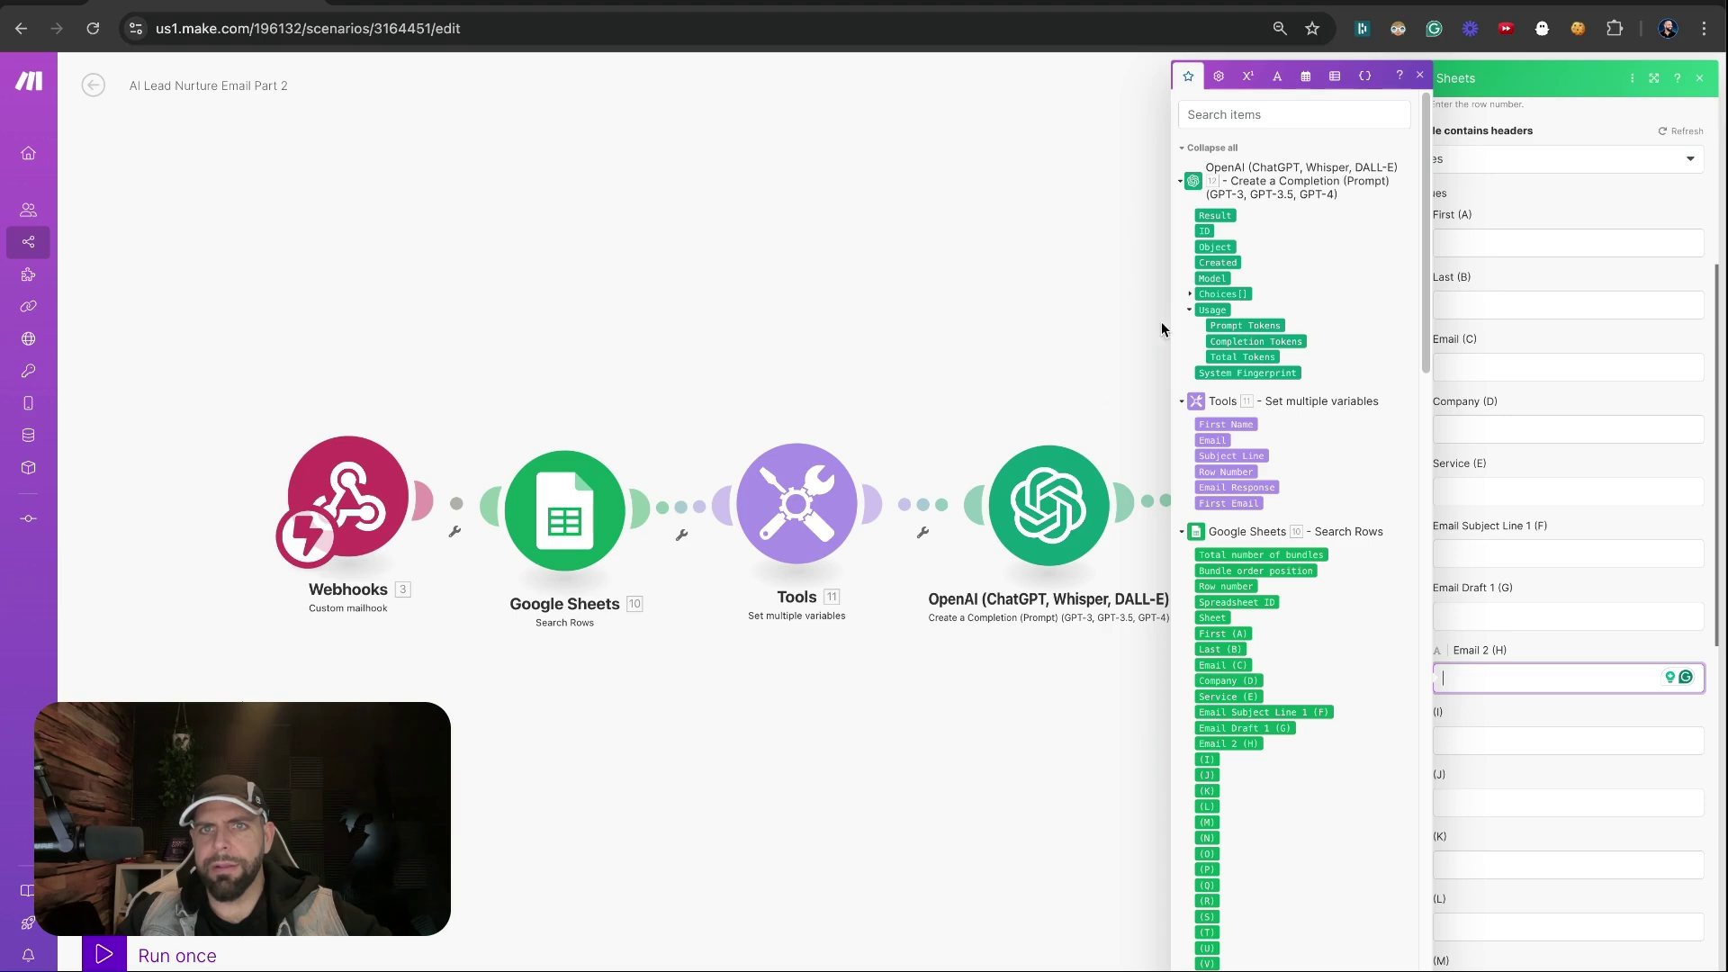
pyautogui.click(1189, 295)
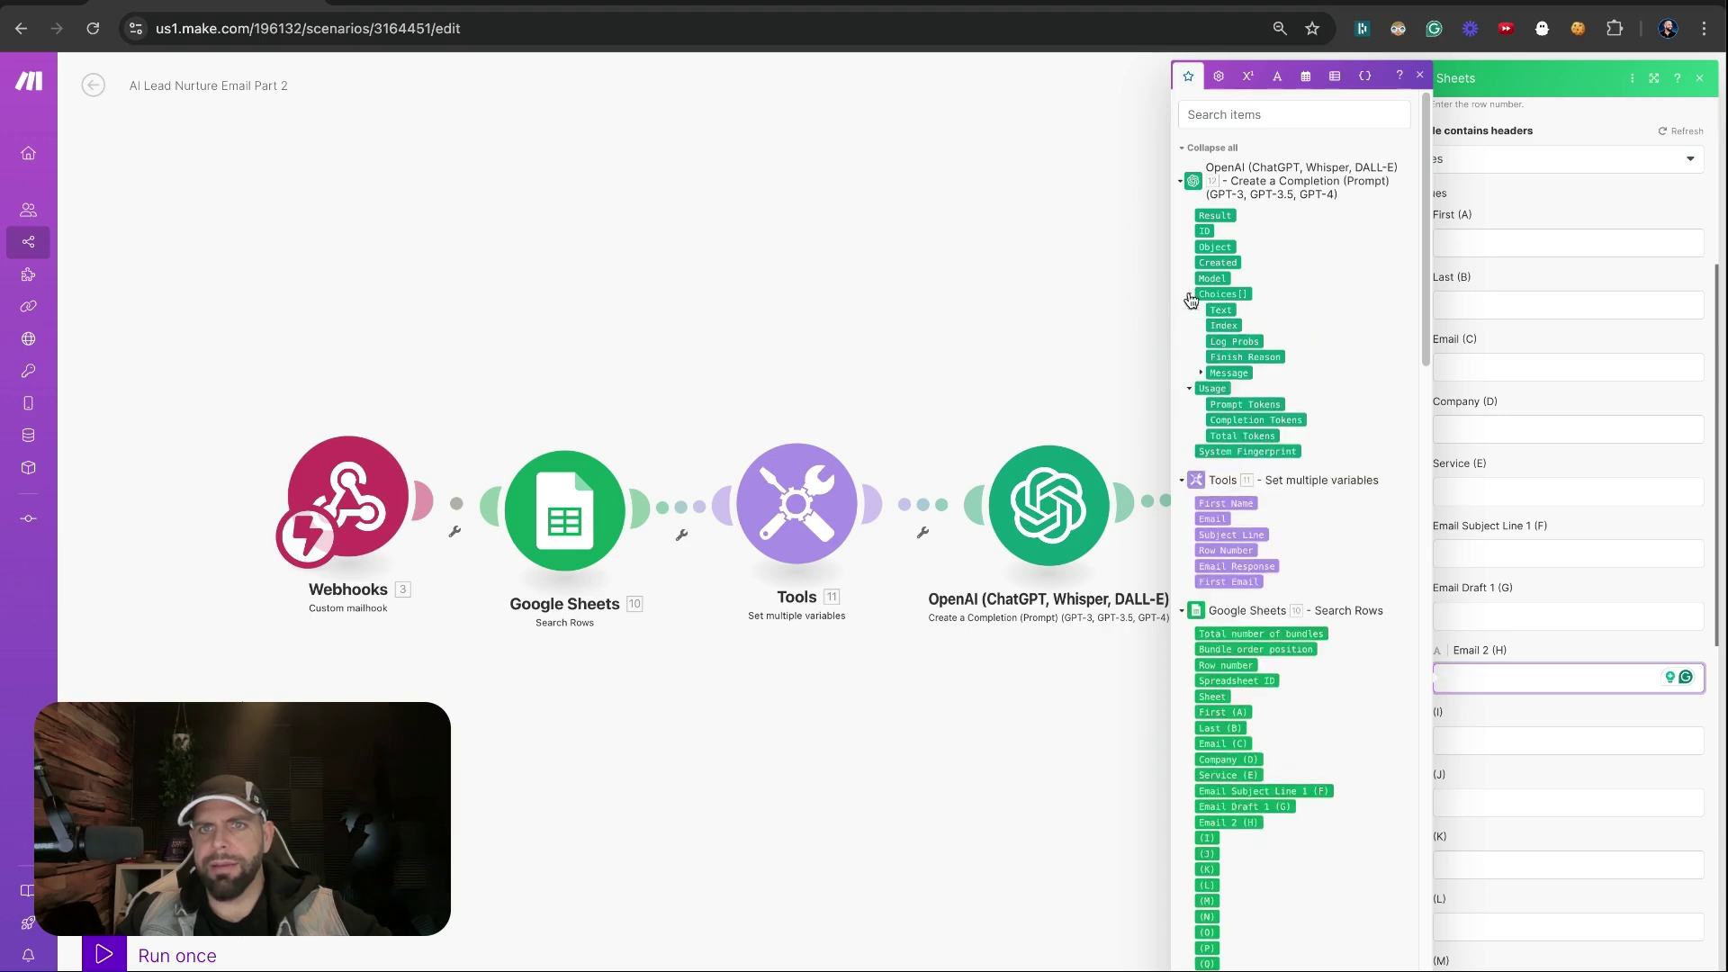
pyautogui.click(1197, 373)
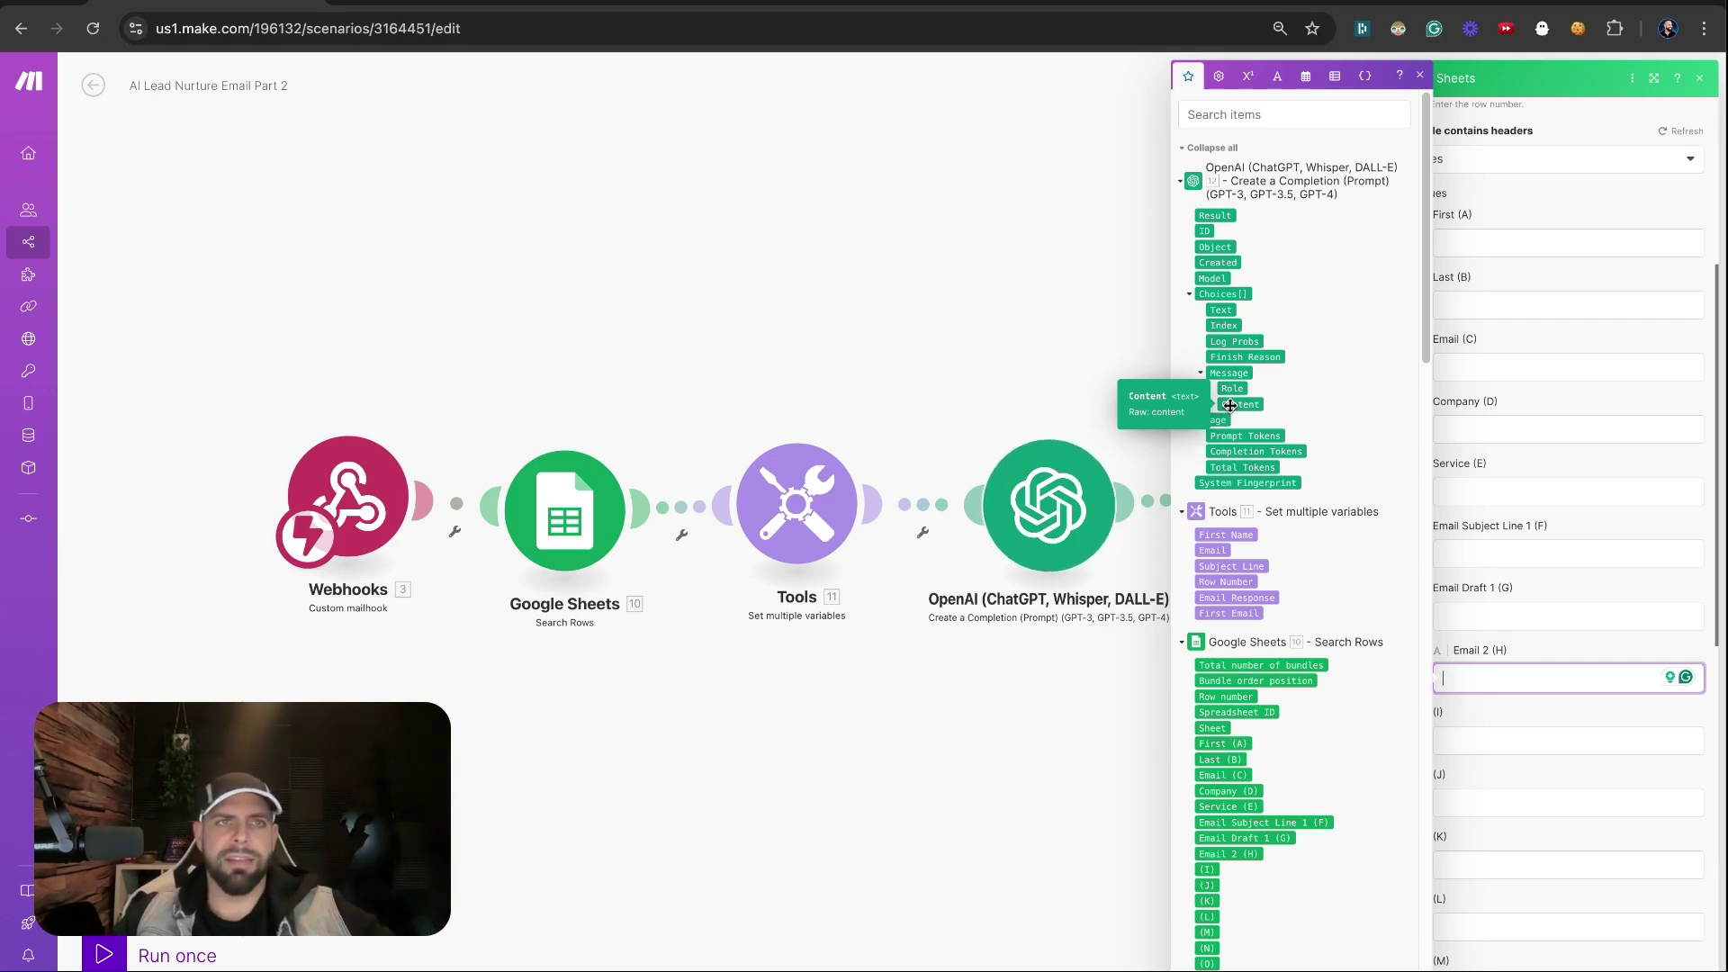
# In the AI LEAD NURUTRE SYSTEM sheet, rename header H1 to 'Leads 1st Response'
pyautogui.click(440, 3)
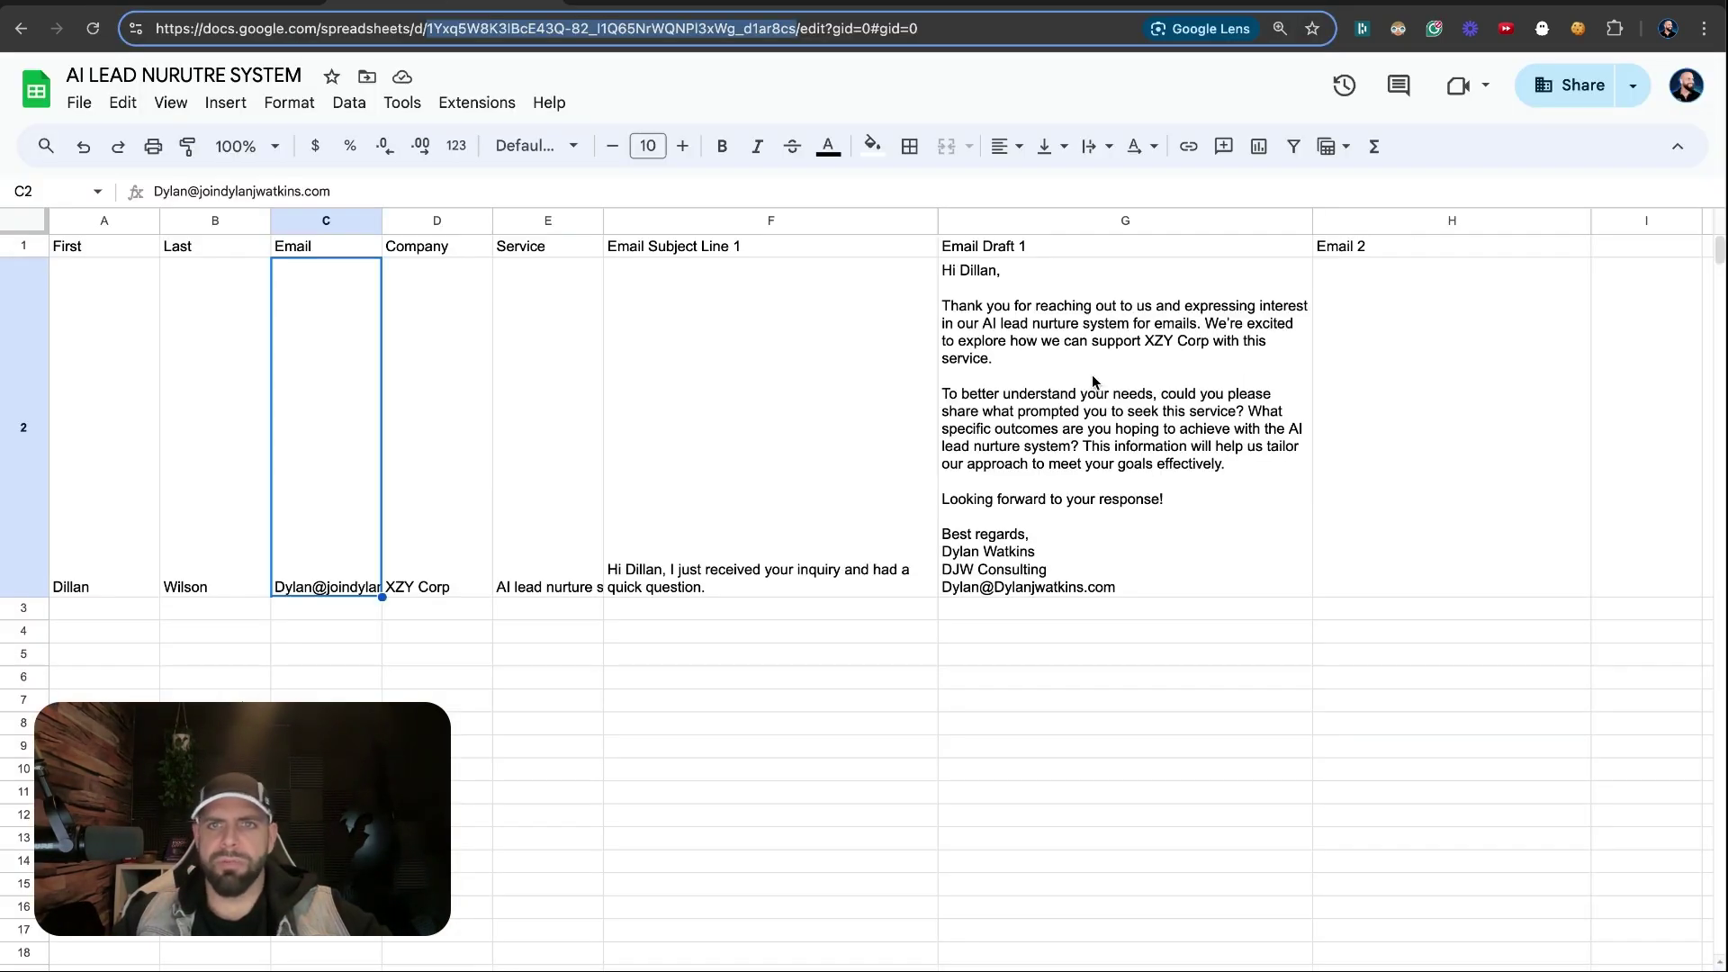
pyautogui.click(1346, 252)
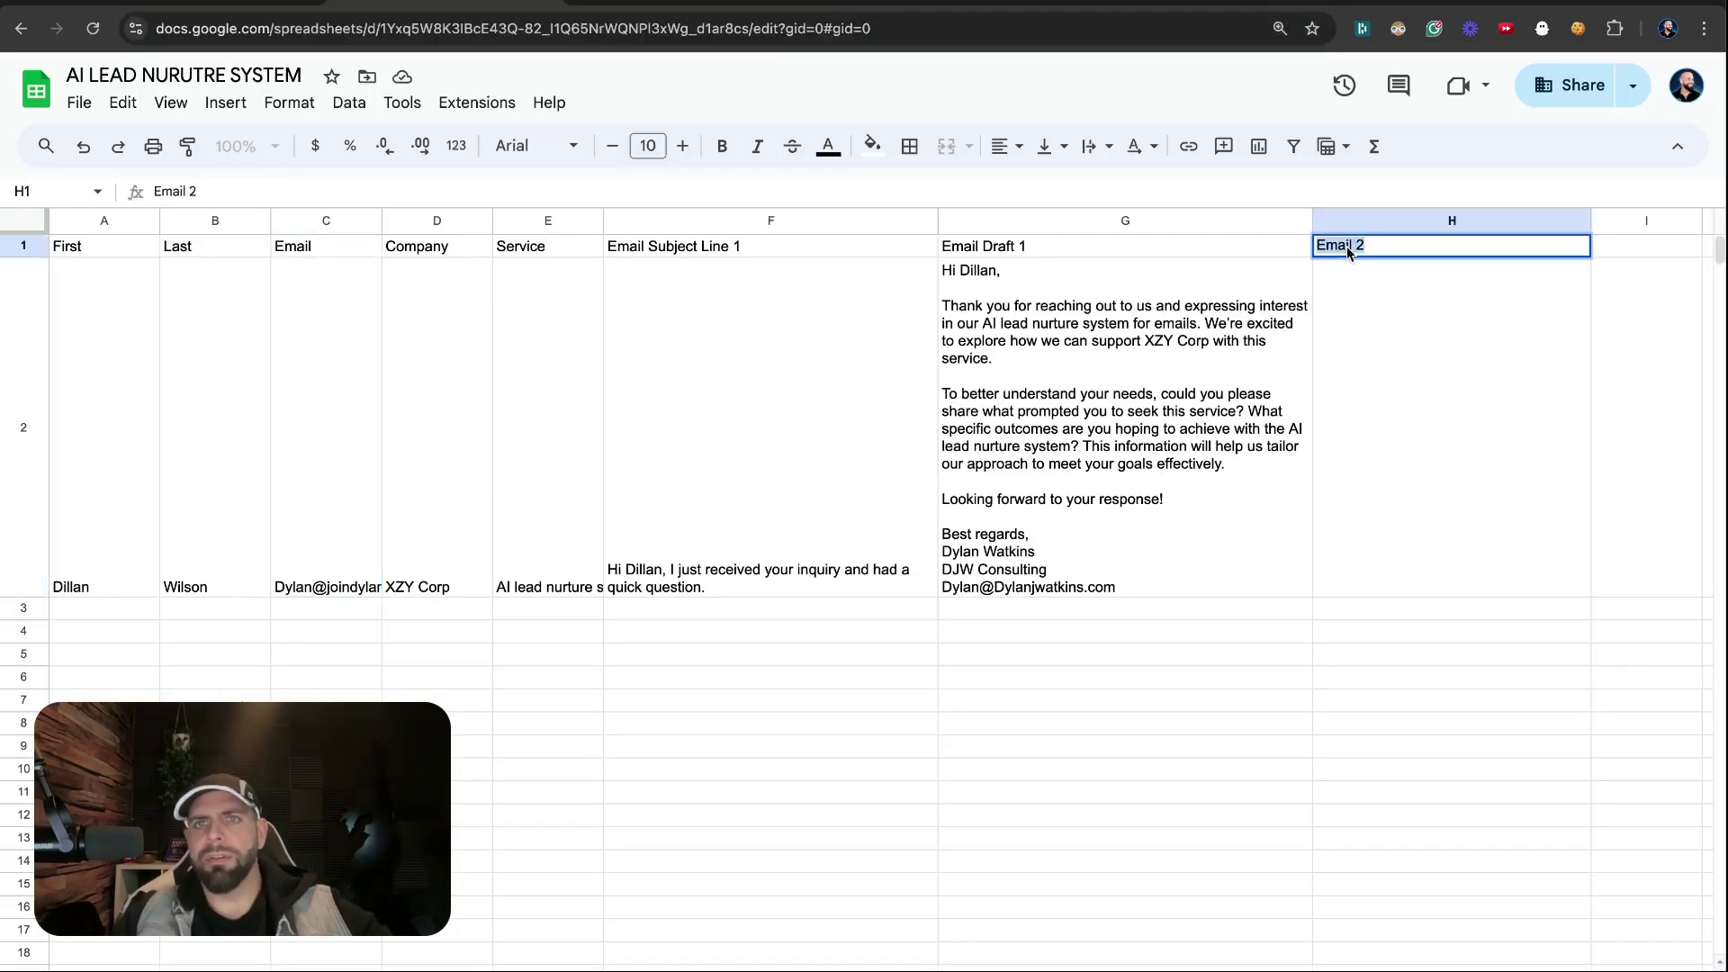
pyautogui.write('Their')
pyautogui.press('BackSpace')
pyautogui.press('BackSpace')
pyautogui.press('BackSpace')
pyautogui.press('BackSpace')
pyautogui.press('BackSpace')
pyautogui.write('Leads 1st Res')
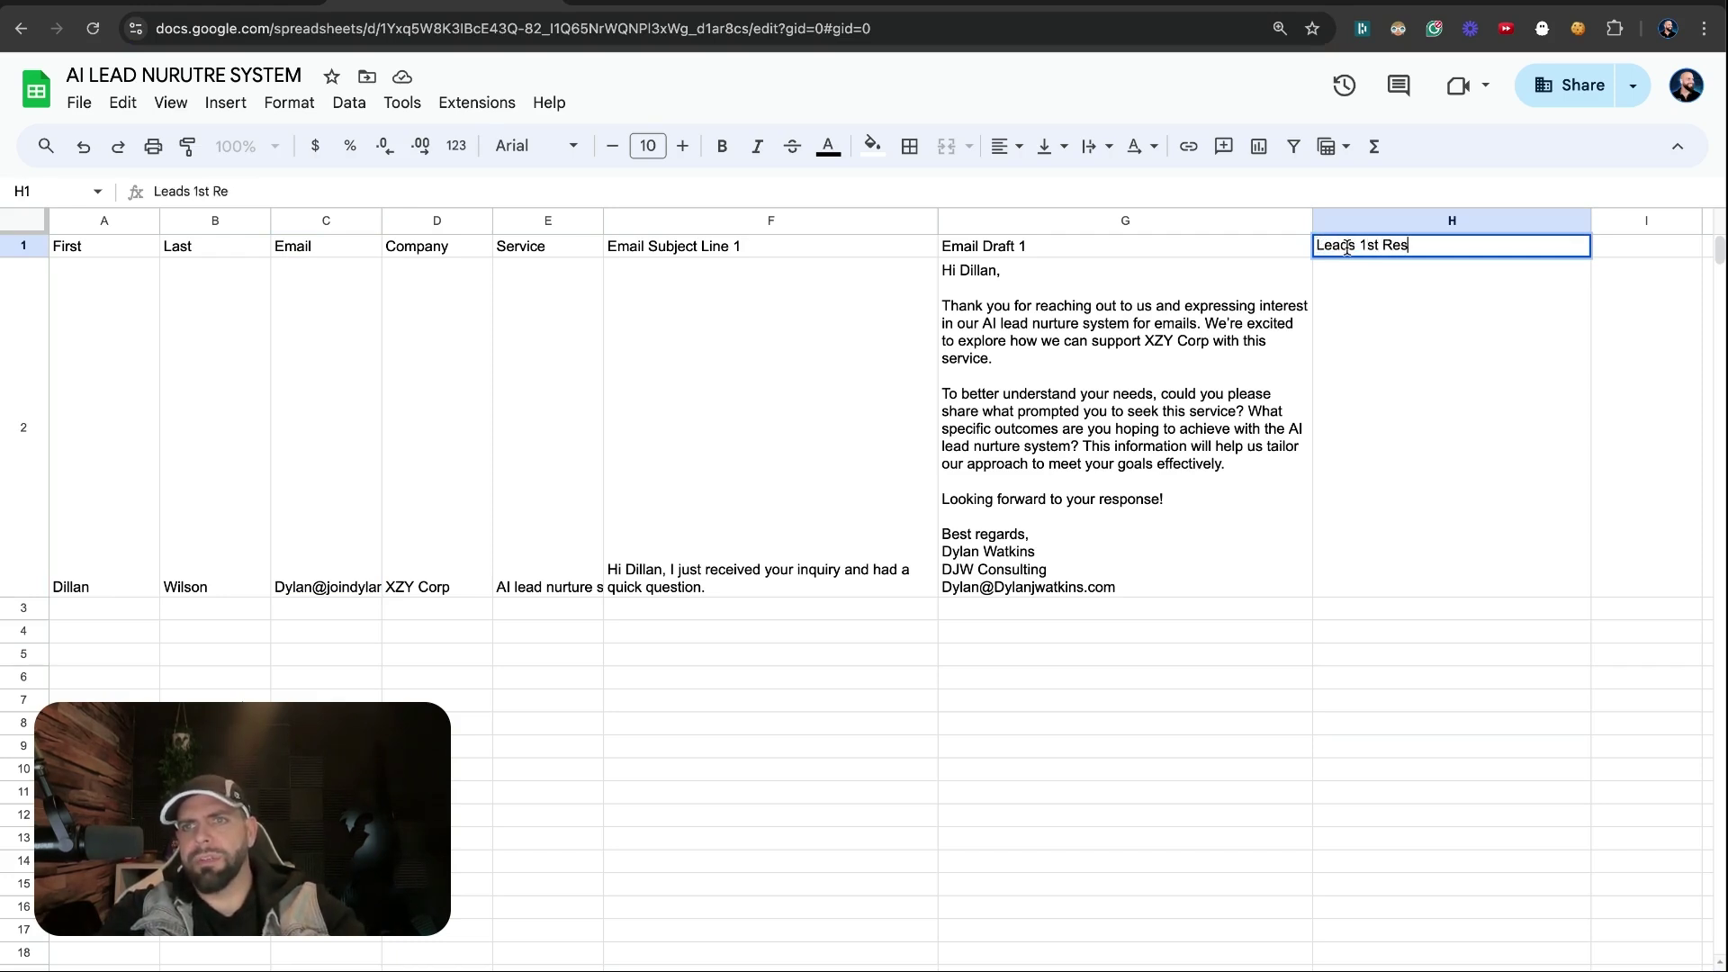
pyautogui.write('ponse')
pyautogui.press('Return')
# Rename header I1 to 'Our 2nd Email'
pyautogui.click(1287, 245)
pyautogui.write('Email')
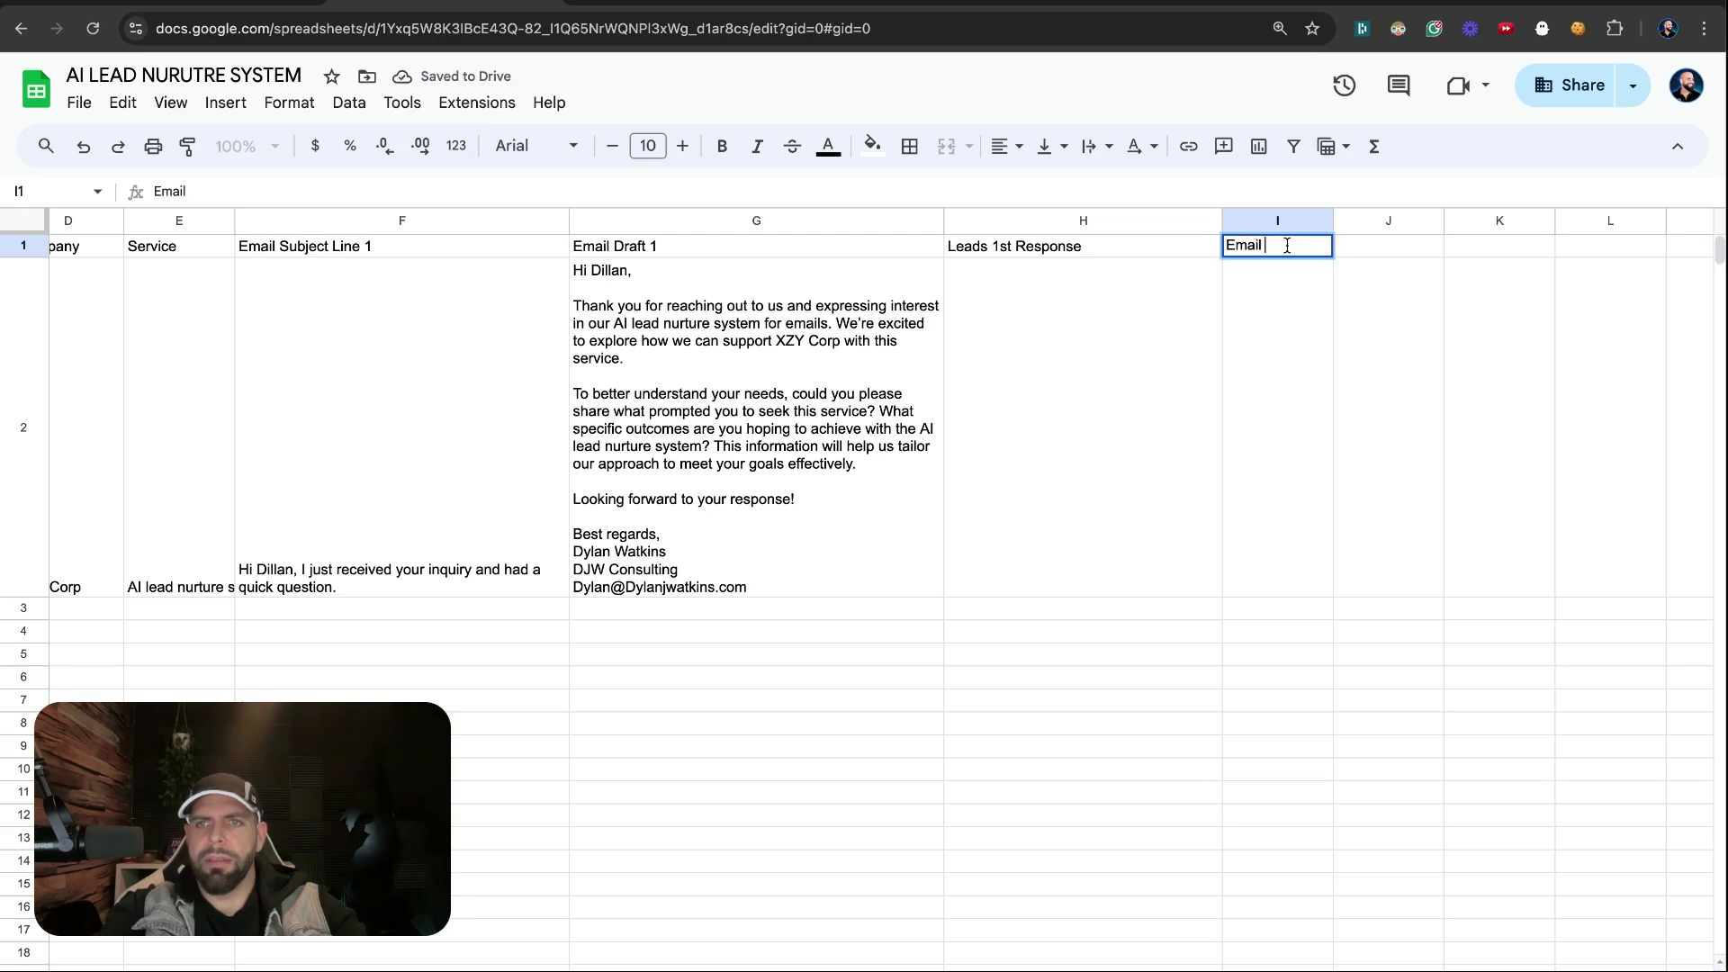
pyautogui.press('BackSpace')
pyautogui.press('BackSpace')
pyautogui.press('BackSpace')
pyautogui.press('BackSpace')
pyautogui.press('BackSpace')
pyautogui.press('BackSpace')
pyautogui.write('Our 2nd ')
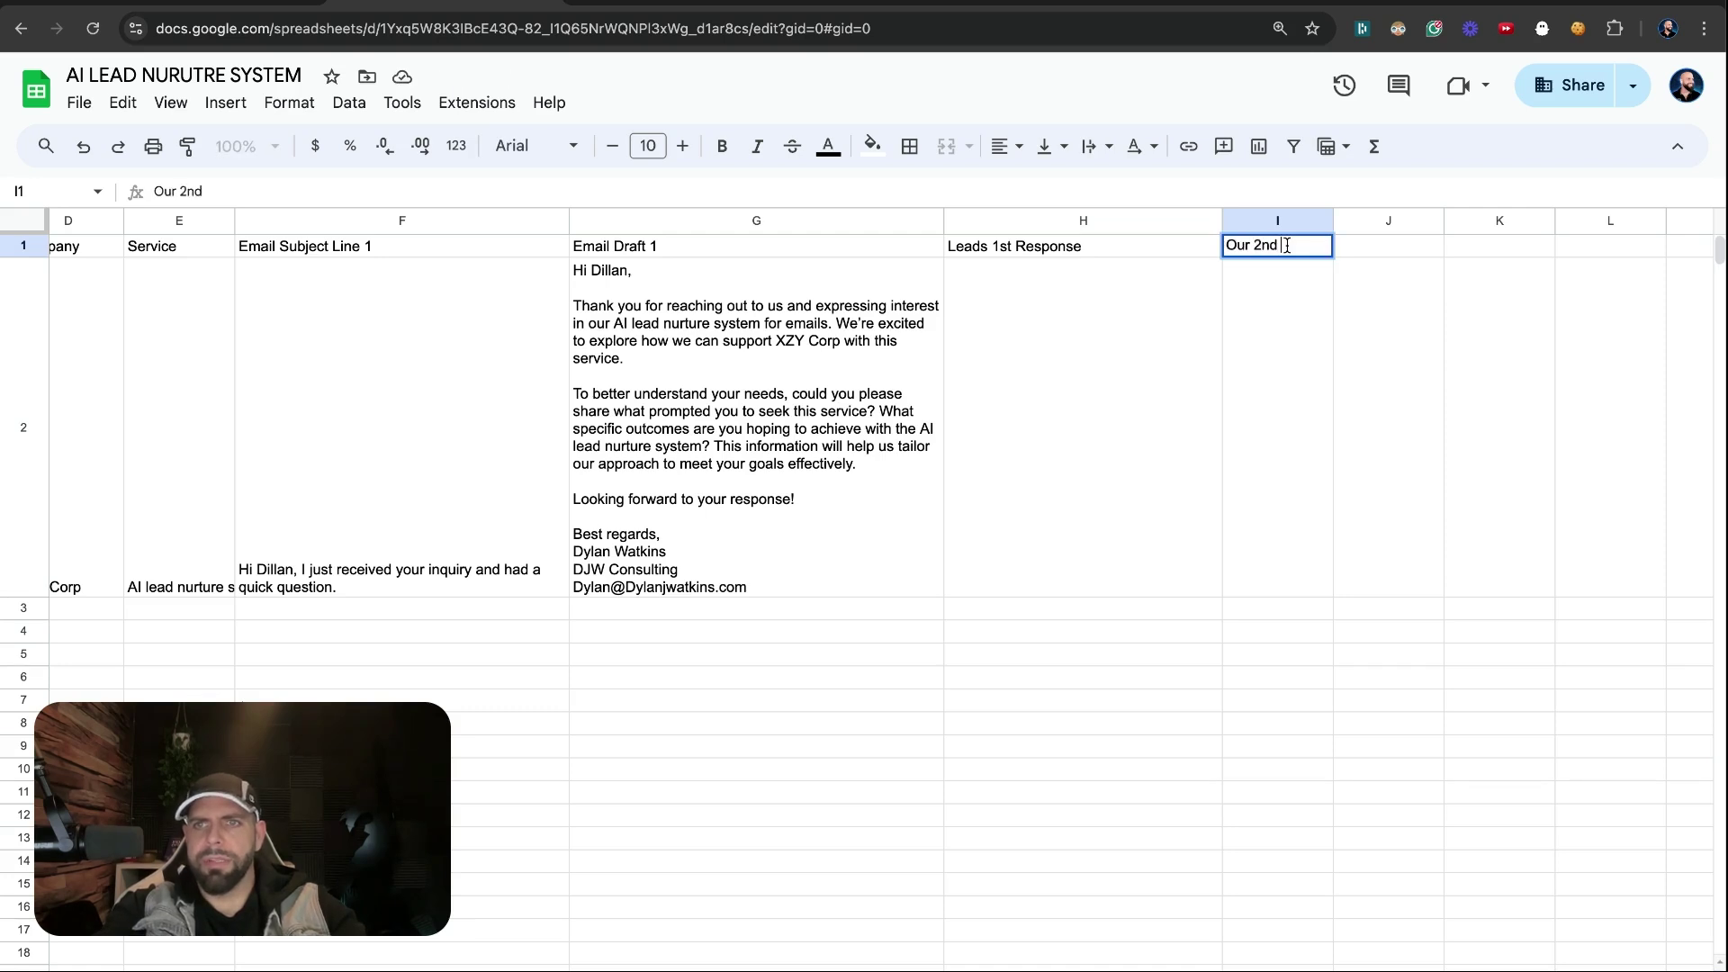
pyautogui.write('Email')
pyautogui.press('Return')
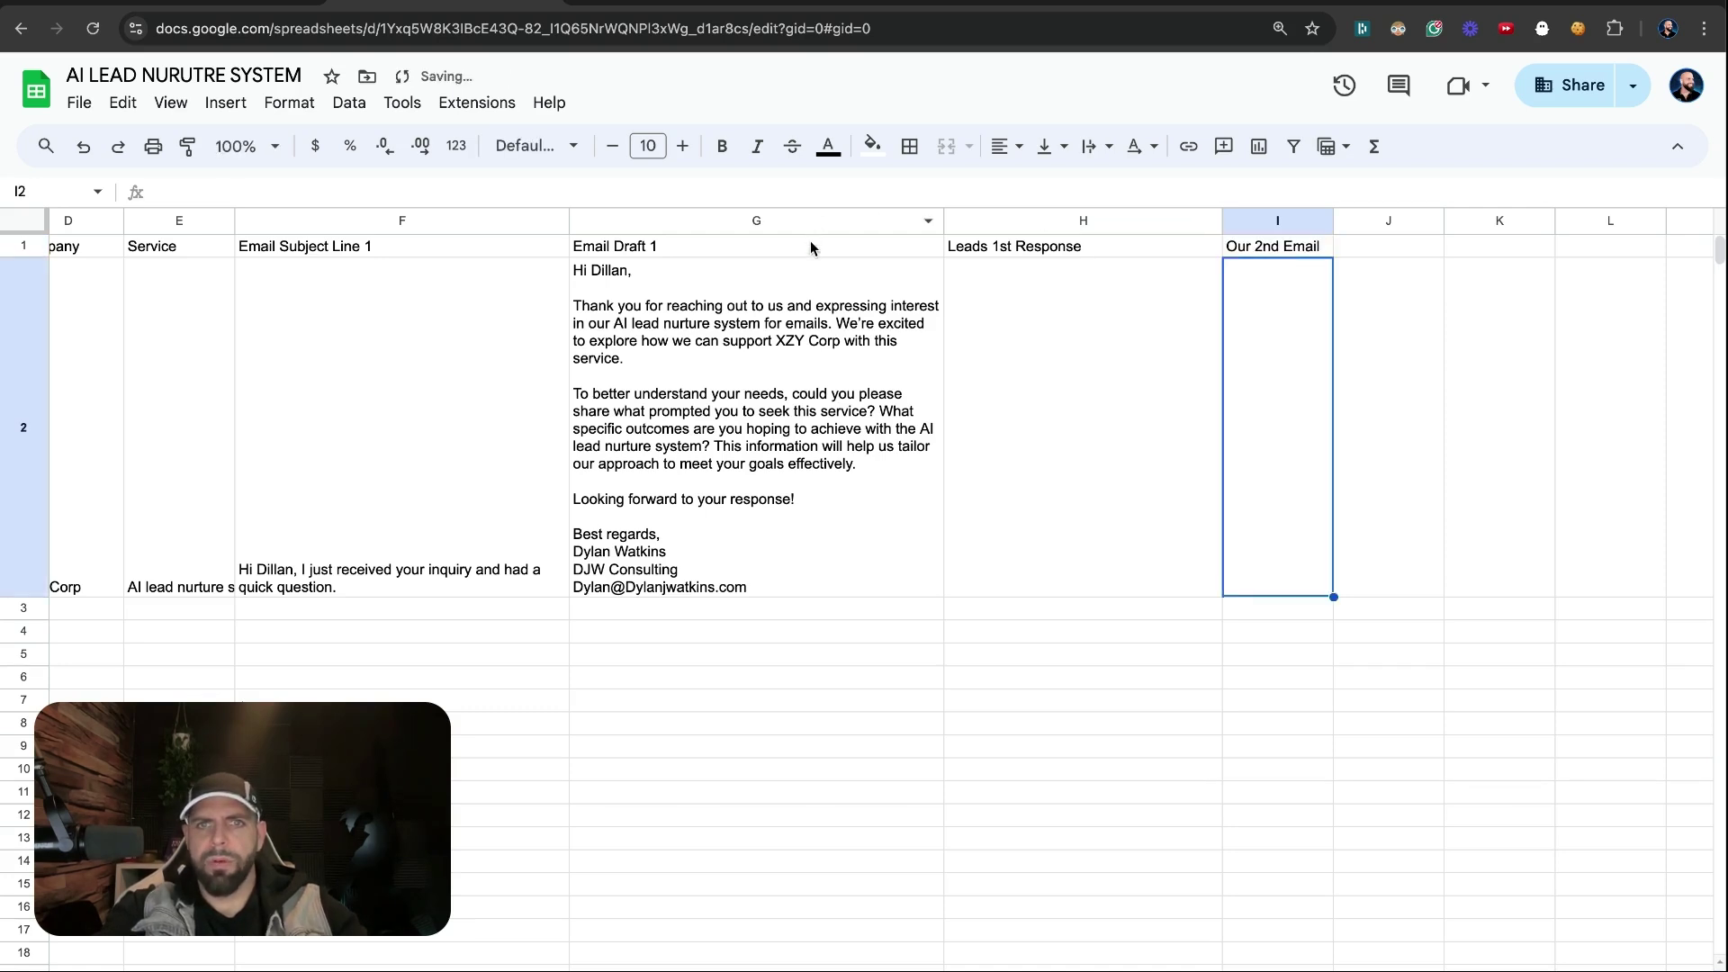
# Rename header G1 to 'Our First Email' and go back to Make
pyautogui.click(810, 246)
pyautogui.write('Our Fir')
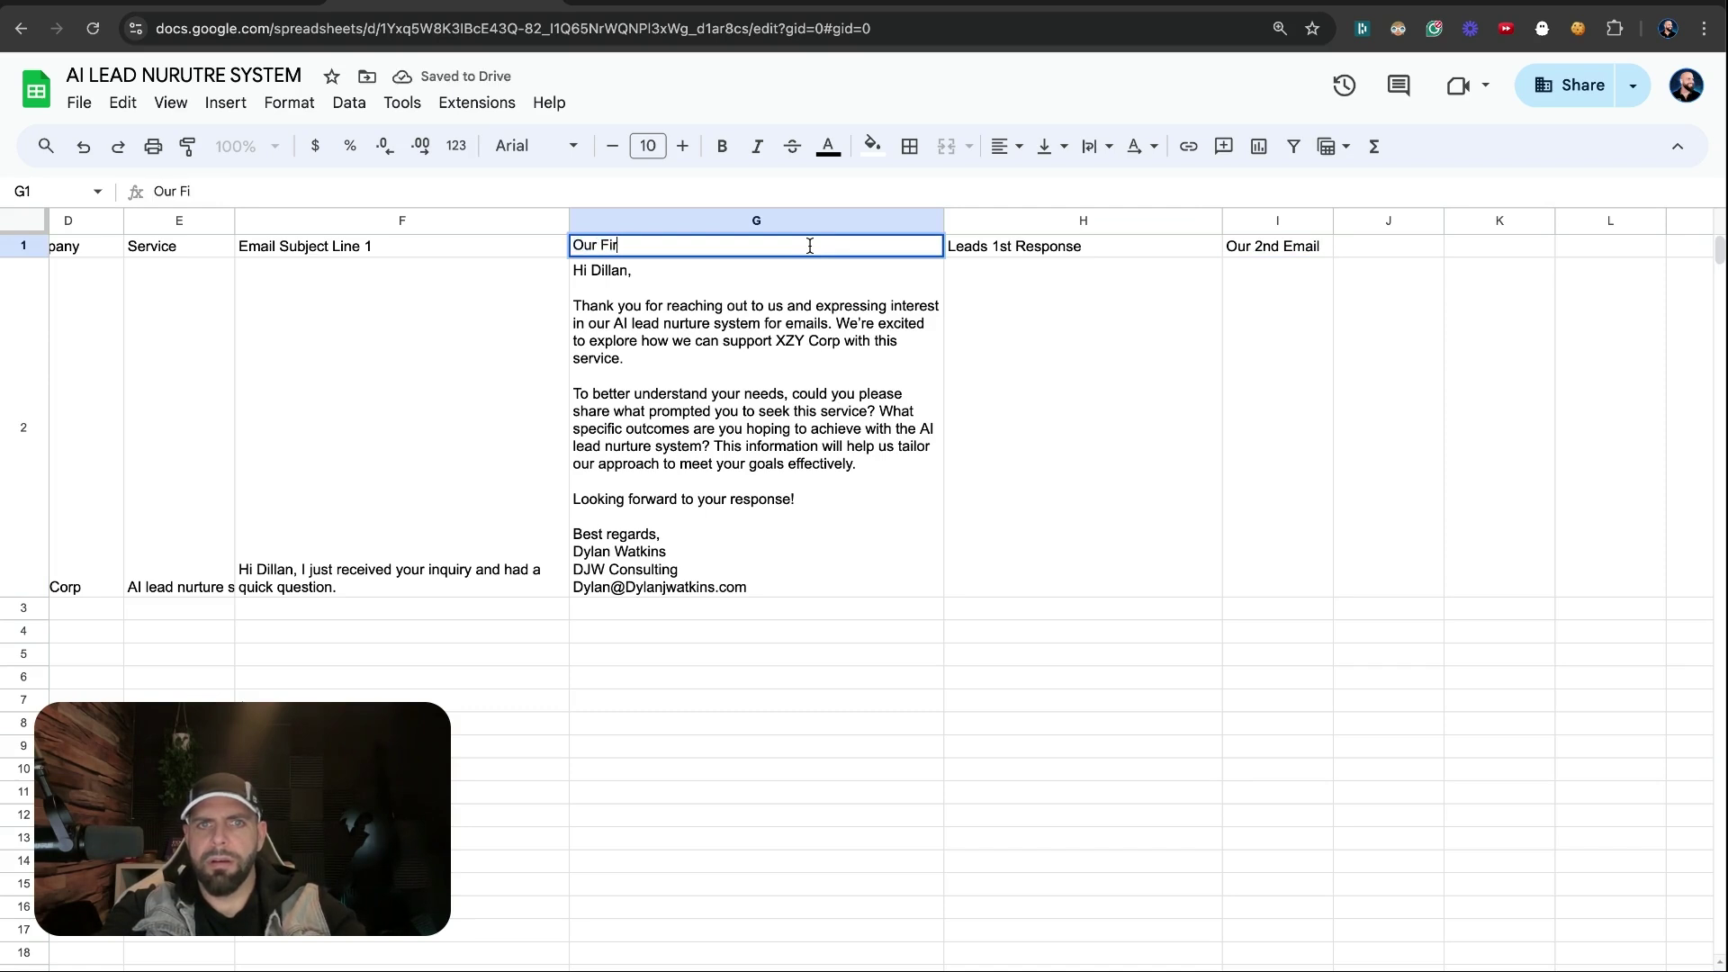
pyautogui.write('st Em')
pyautogui.press('BackSpace')
pyautogui.write('Email')
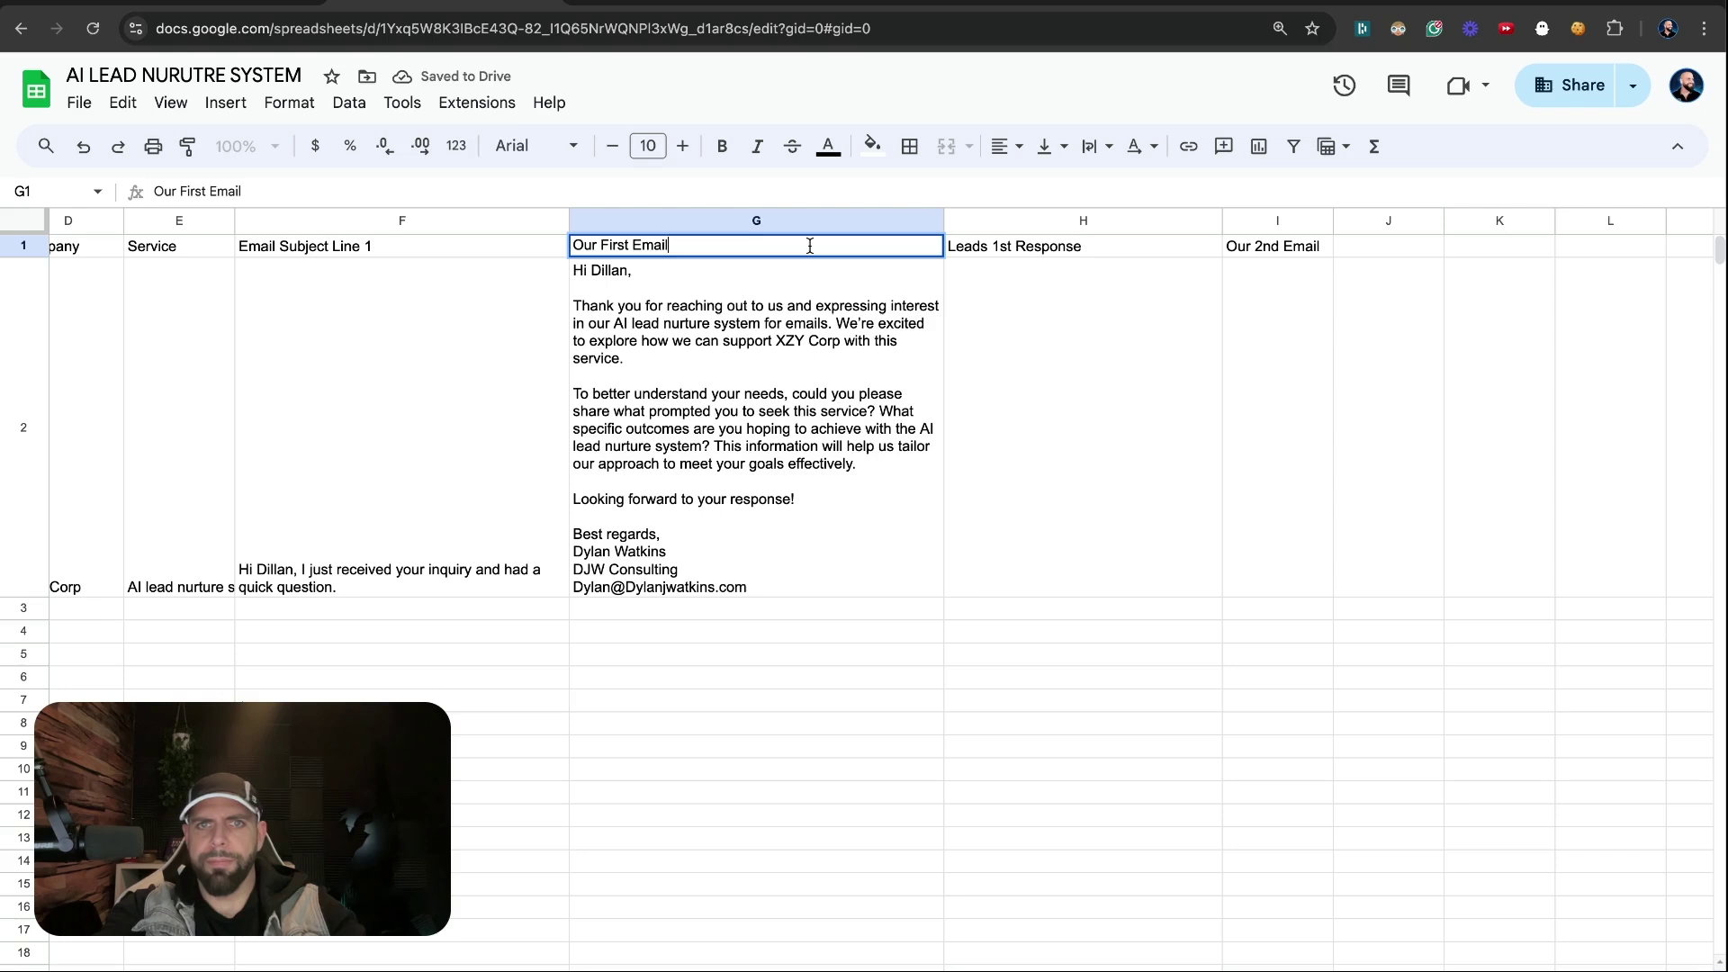
pyautogui.press('Return')
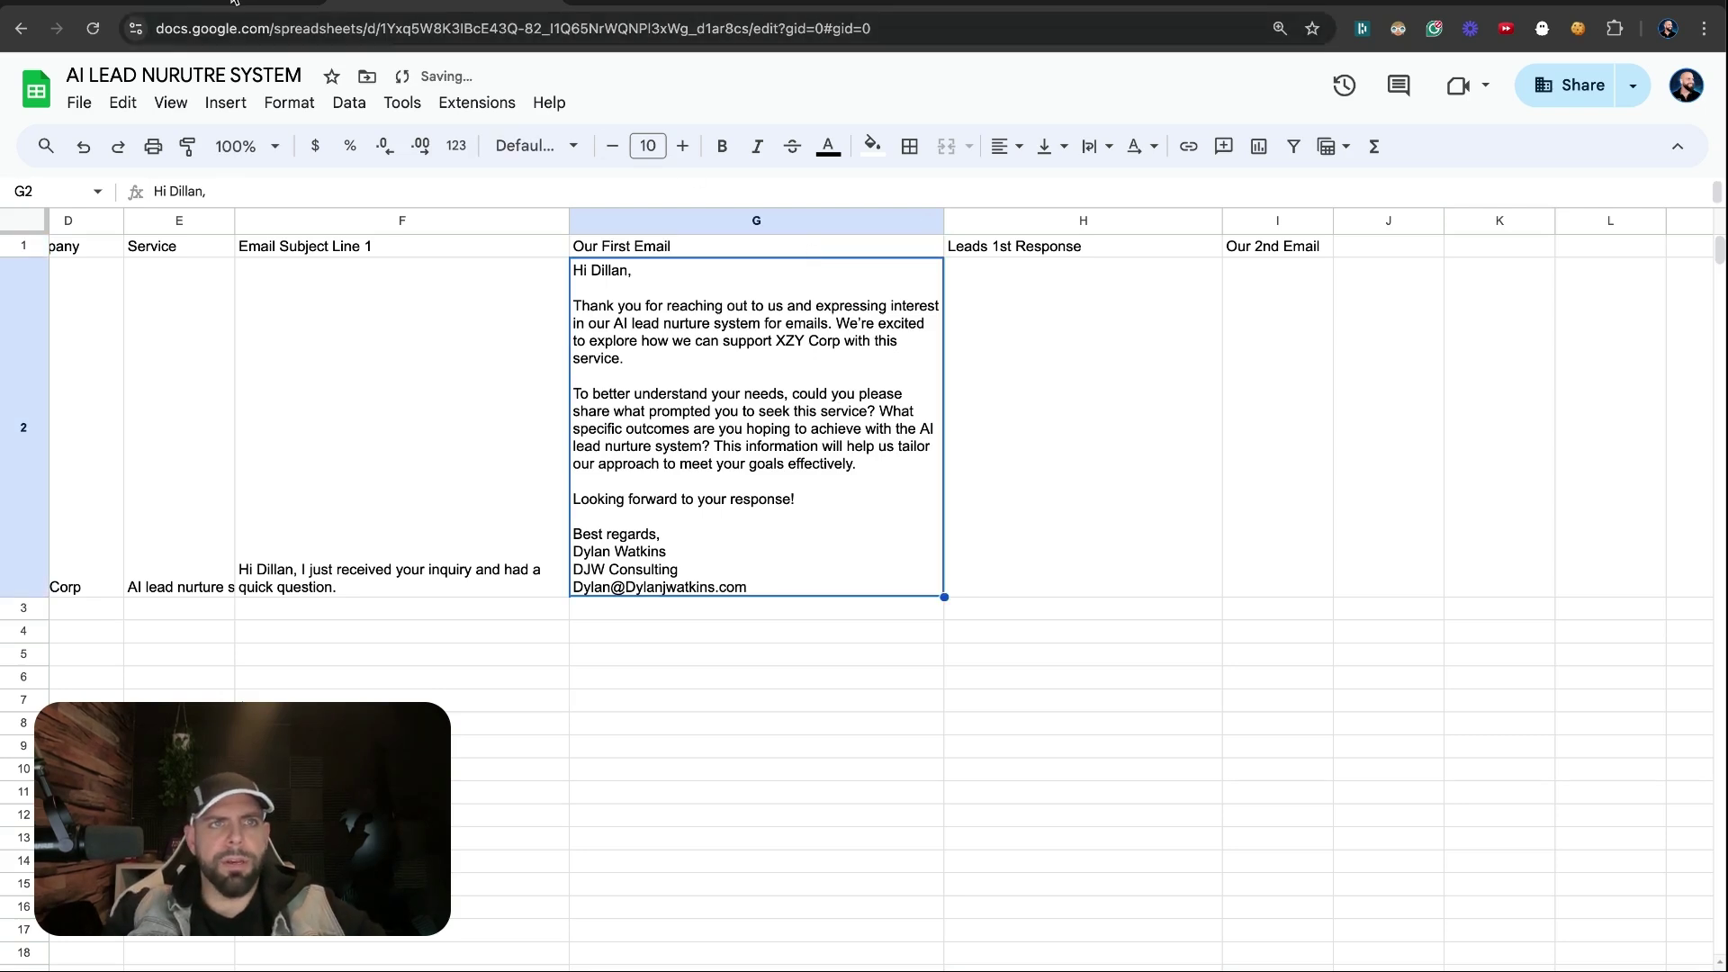
pyautogui.hotkey('ctrl', 'Tab')
# Refresh the column headers and map the Webhooks 'Text' into Leads 1st Response (H)
pyautogui.scroll(2, 1514, 472)
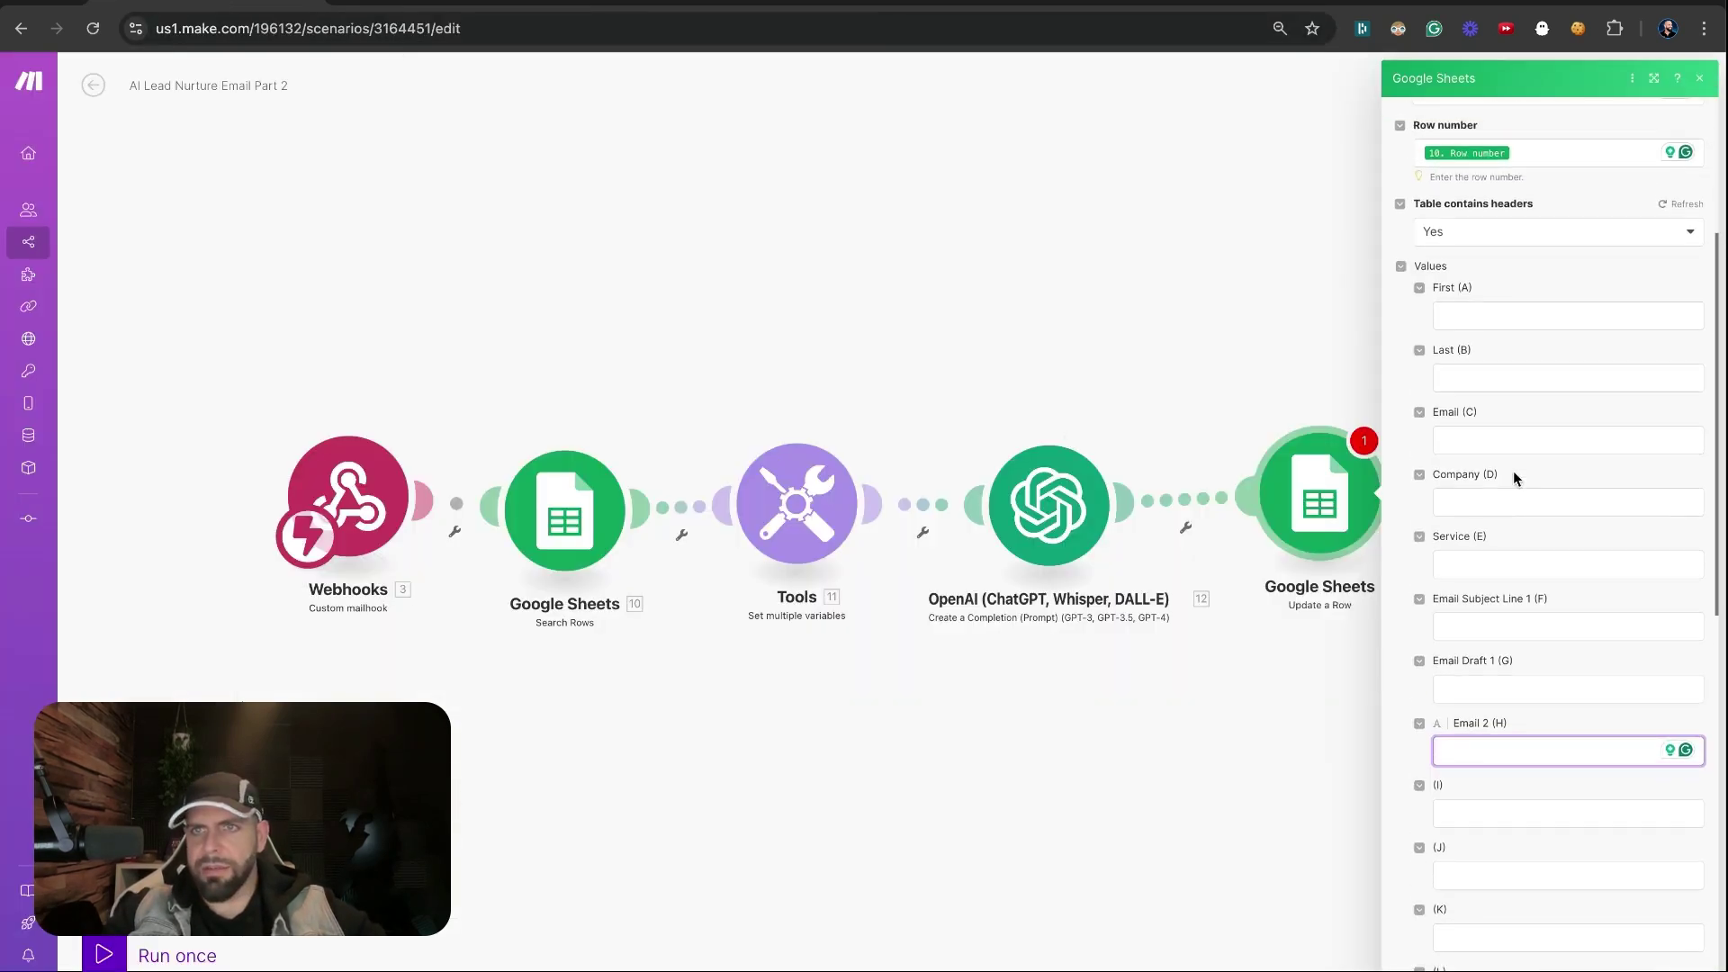
pyautogui.click(1681, 208)
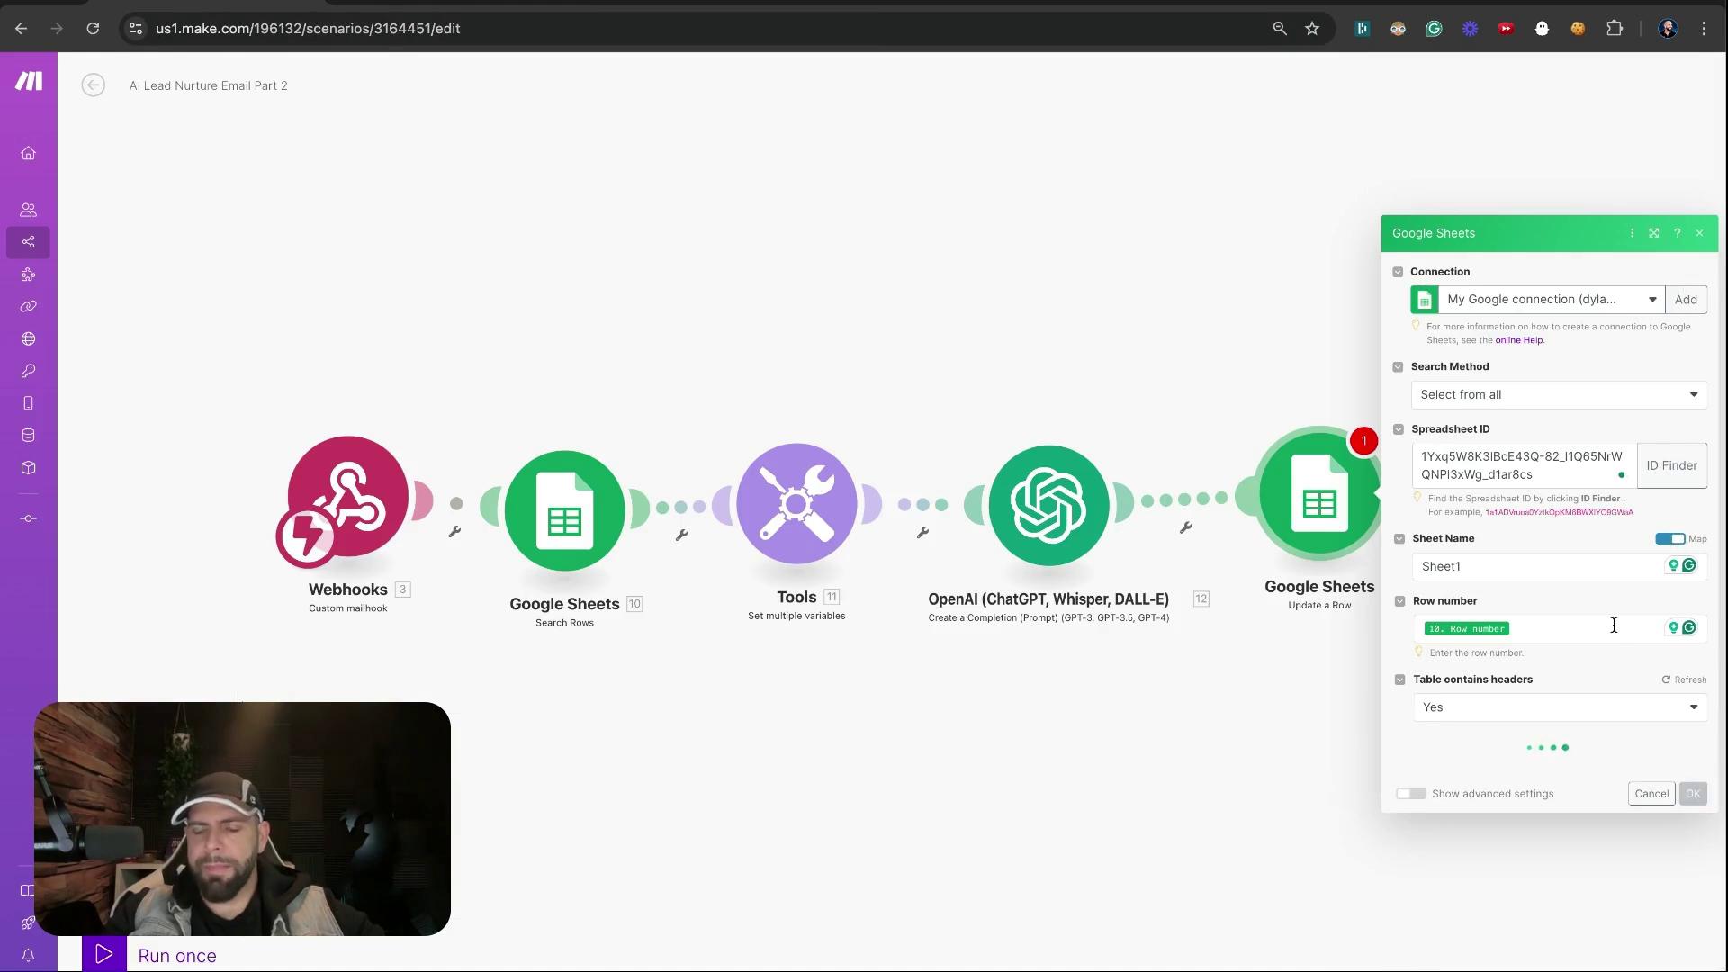
pyautogui.scroll(-3, 1613, 627)
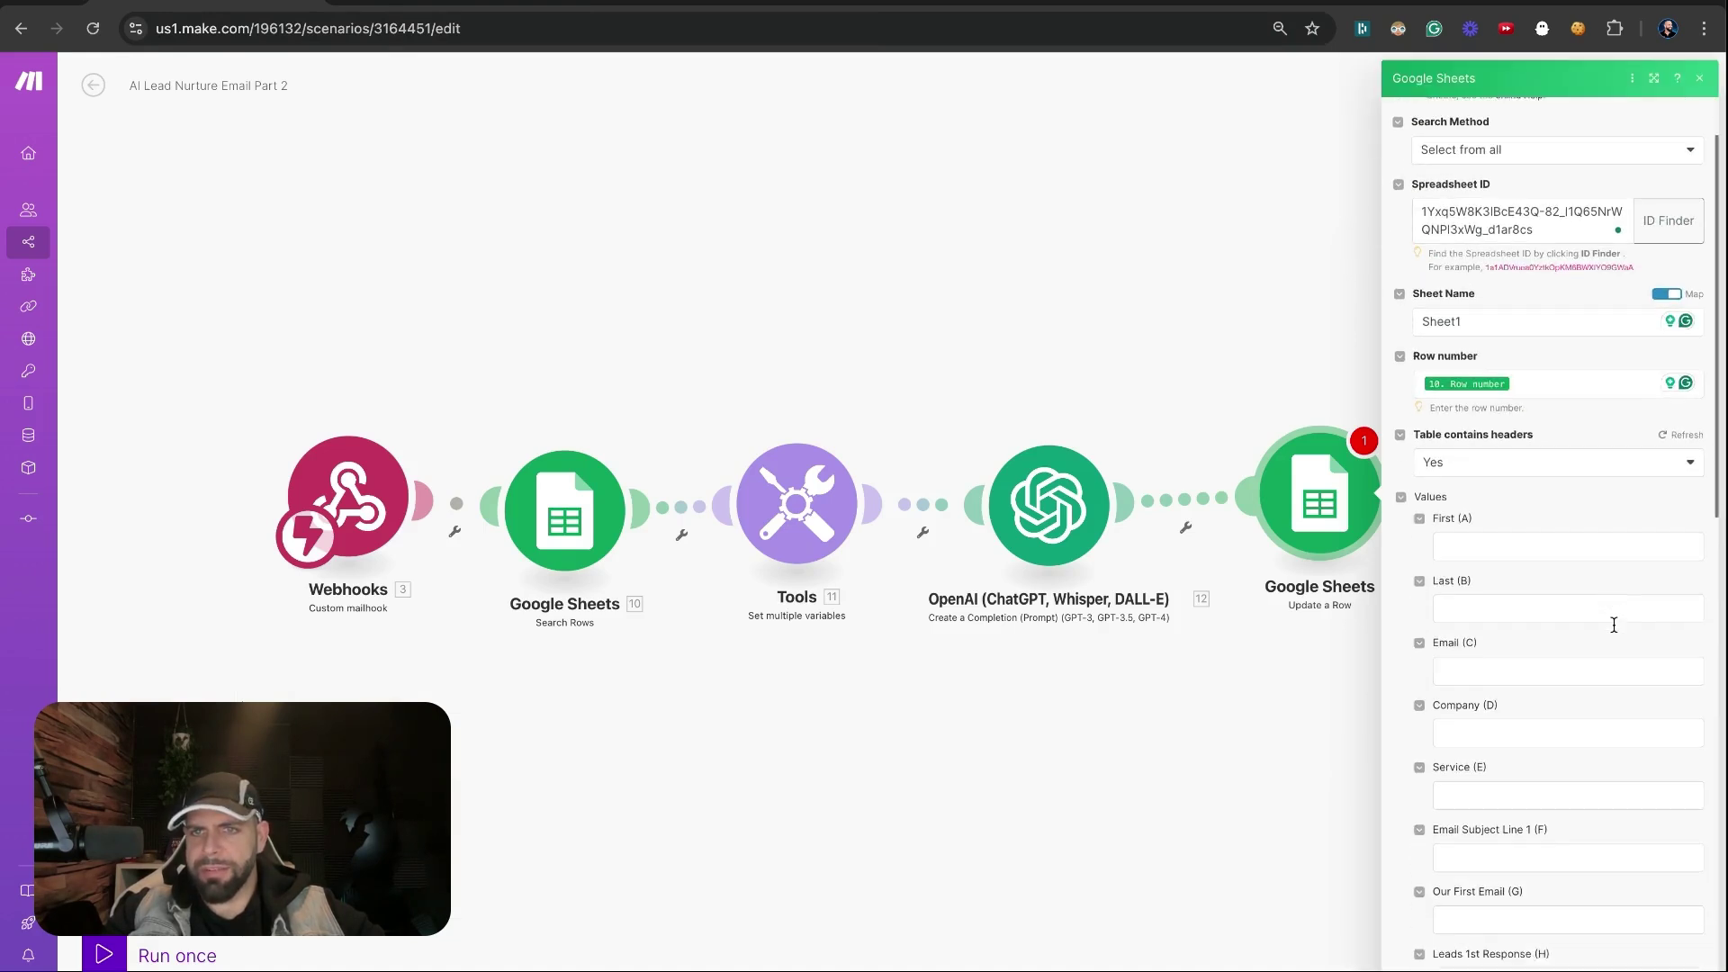
pyautogui.scroll(-3, 1614, 630)
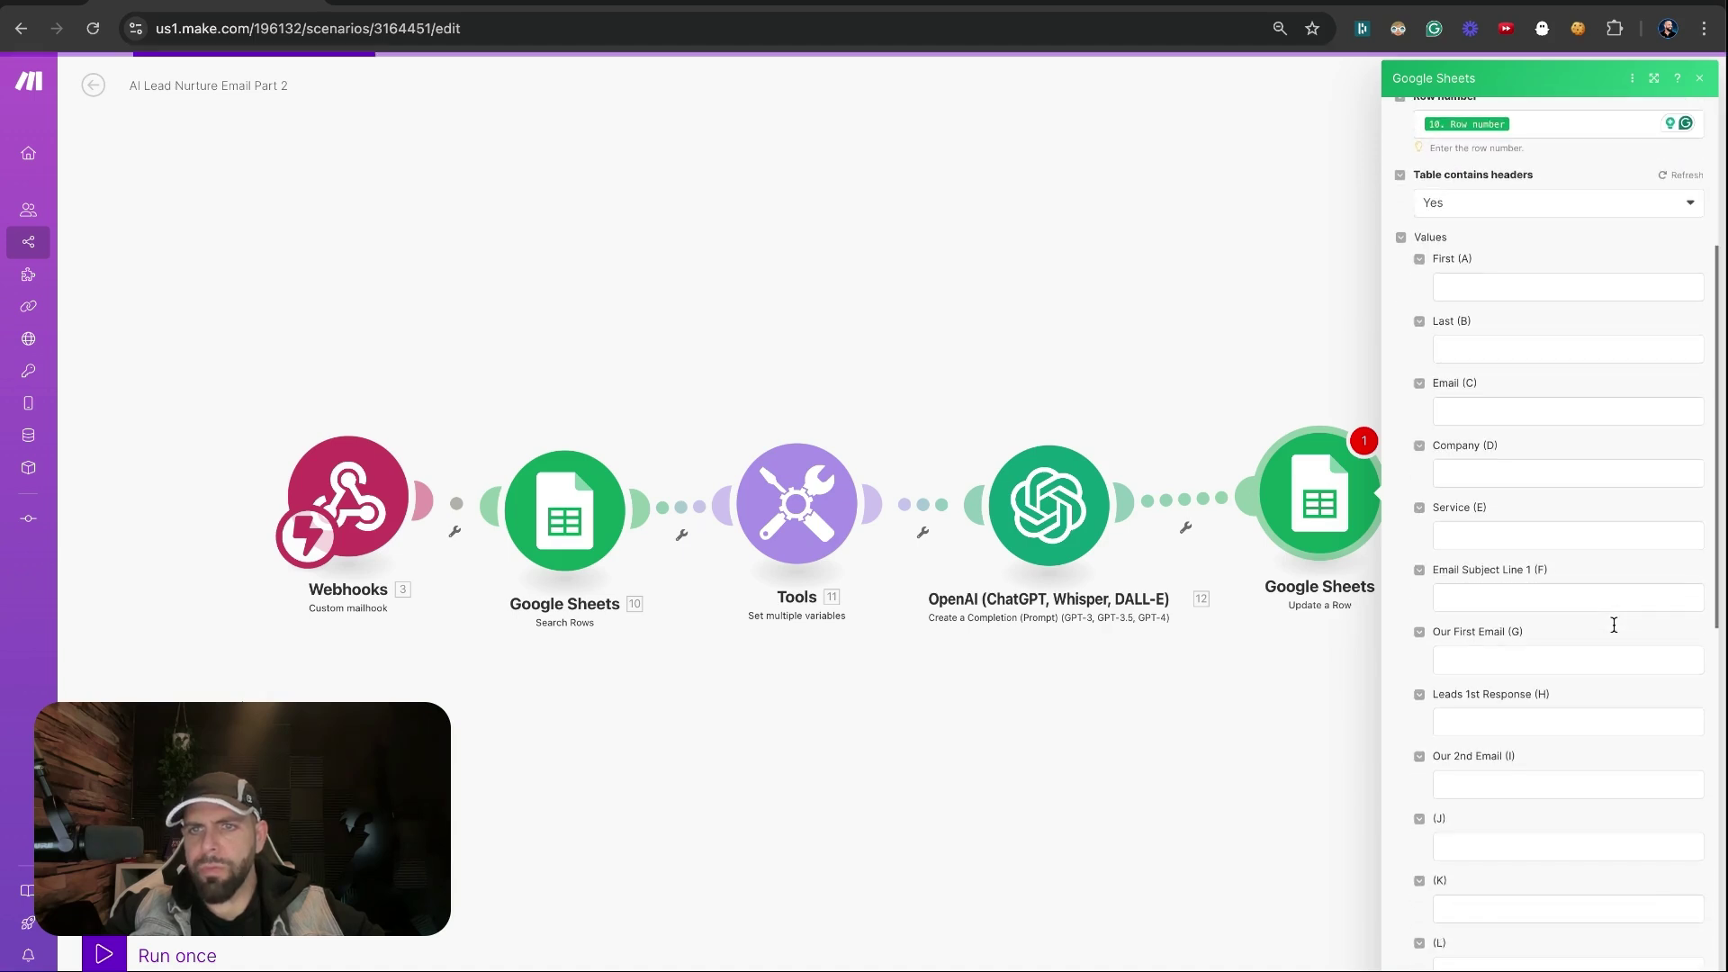
pyautogui.click(1499, 659)
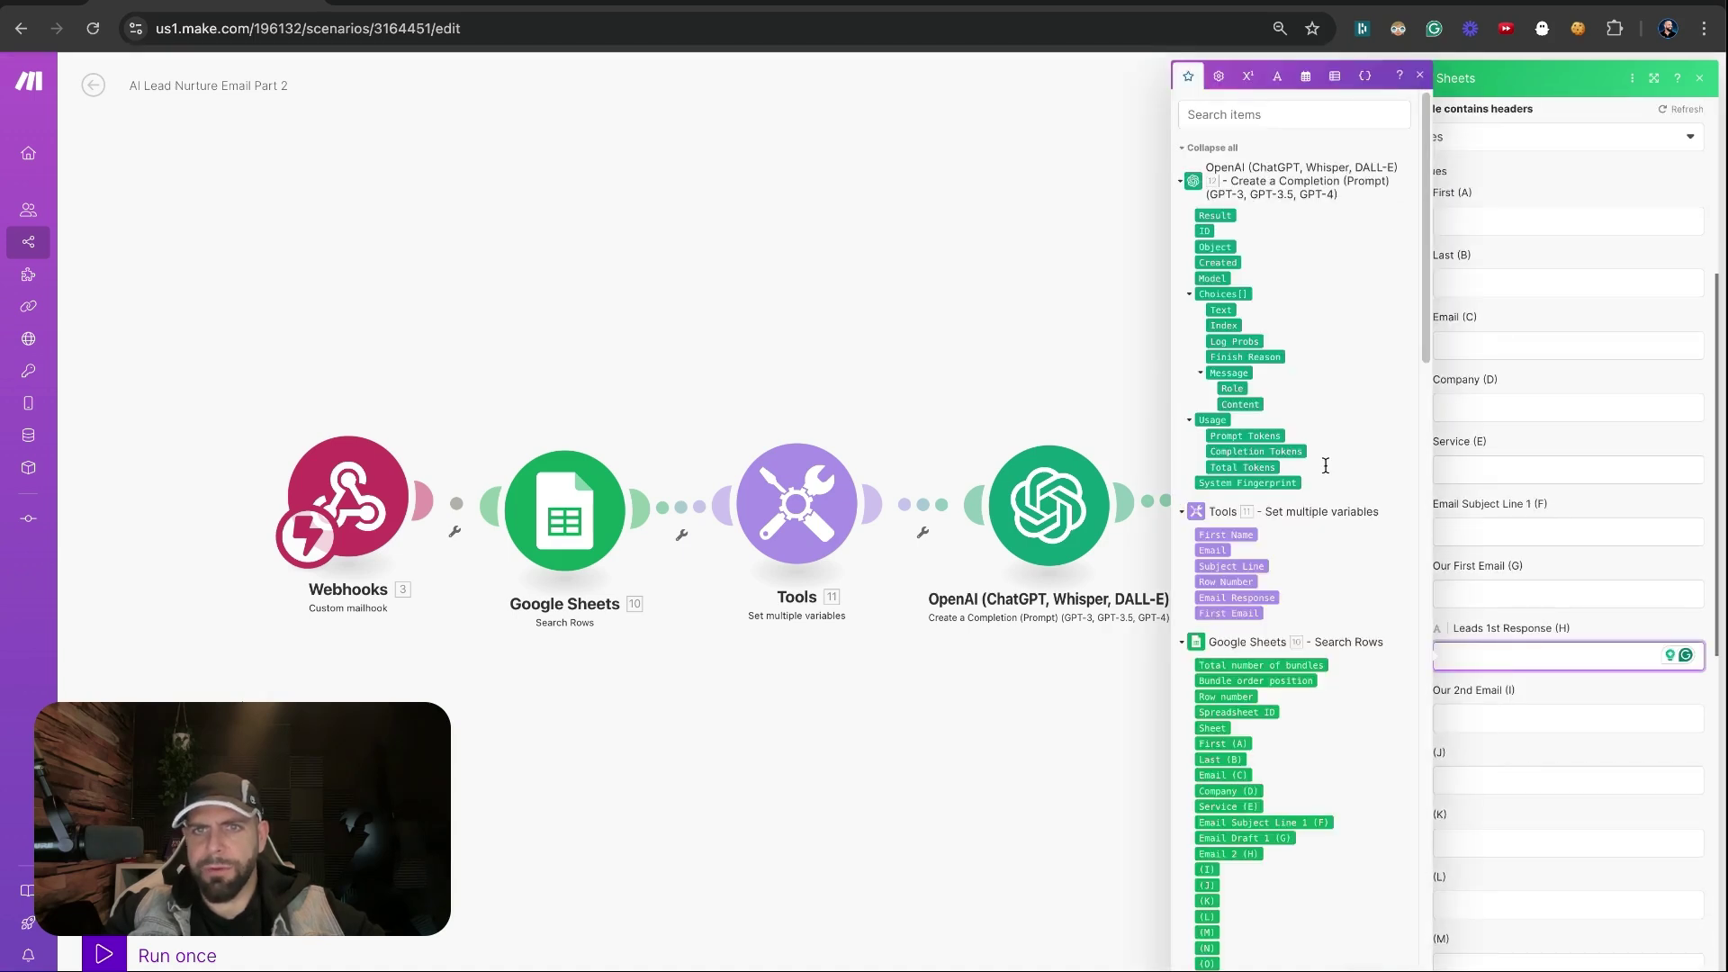
pyautogui.scroll(-7, 1325, 464)
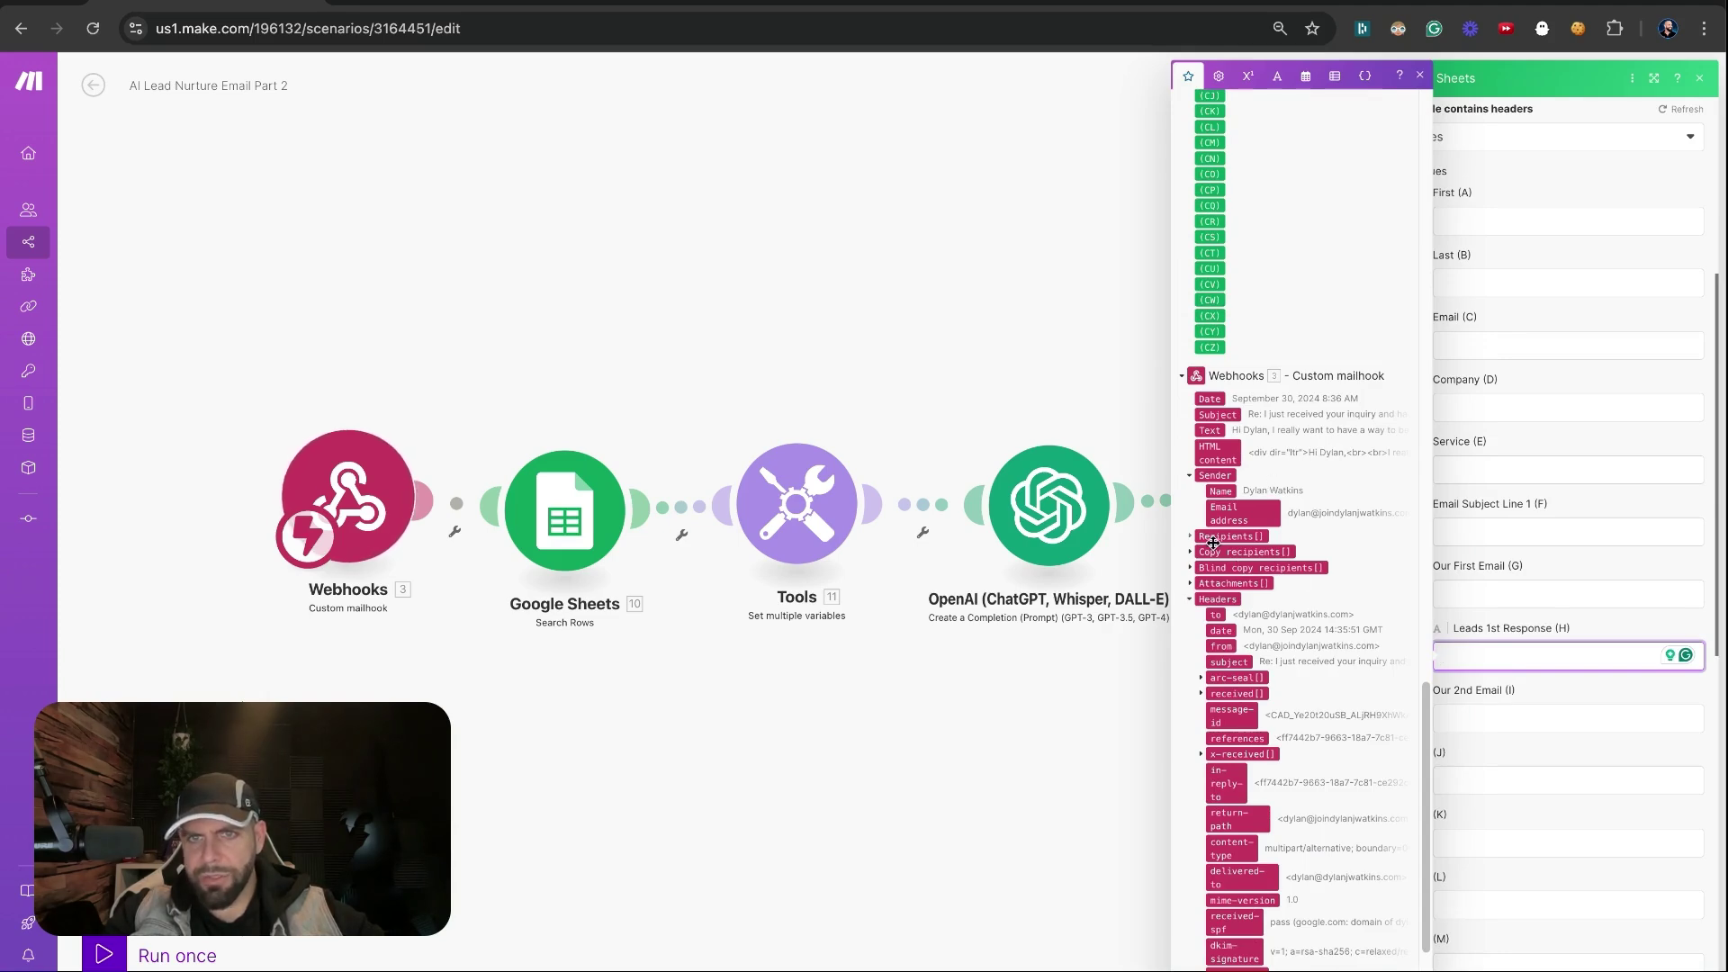
pyautogui.click(1209, 430)
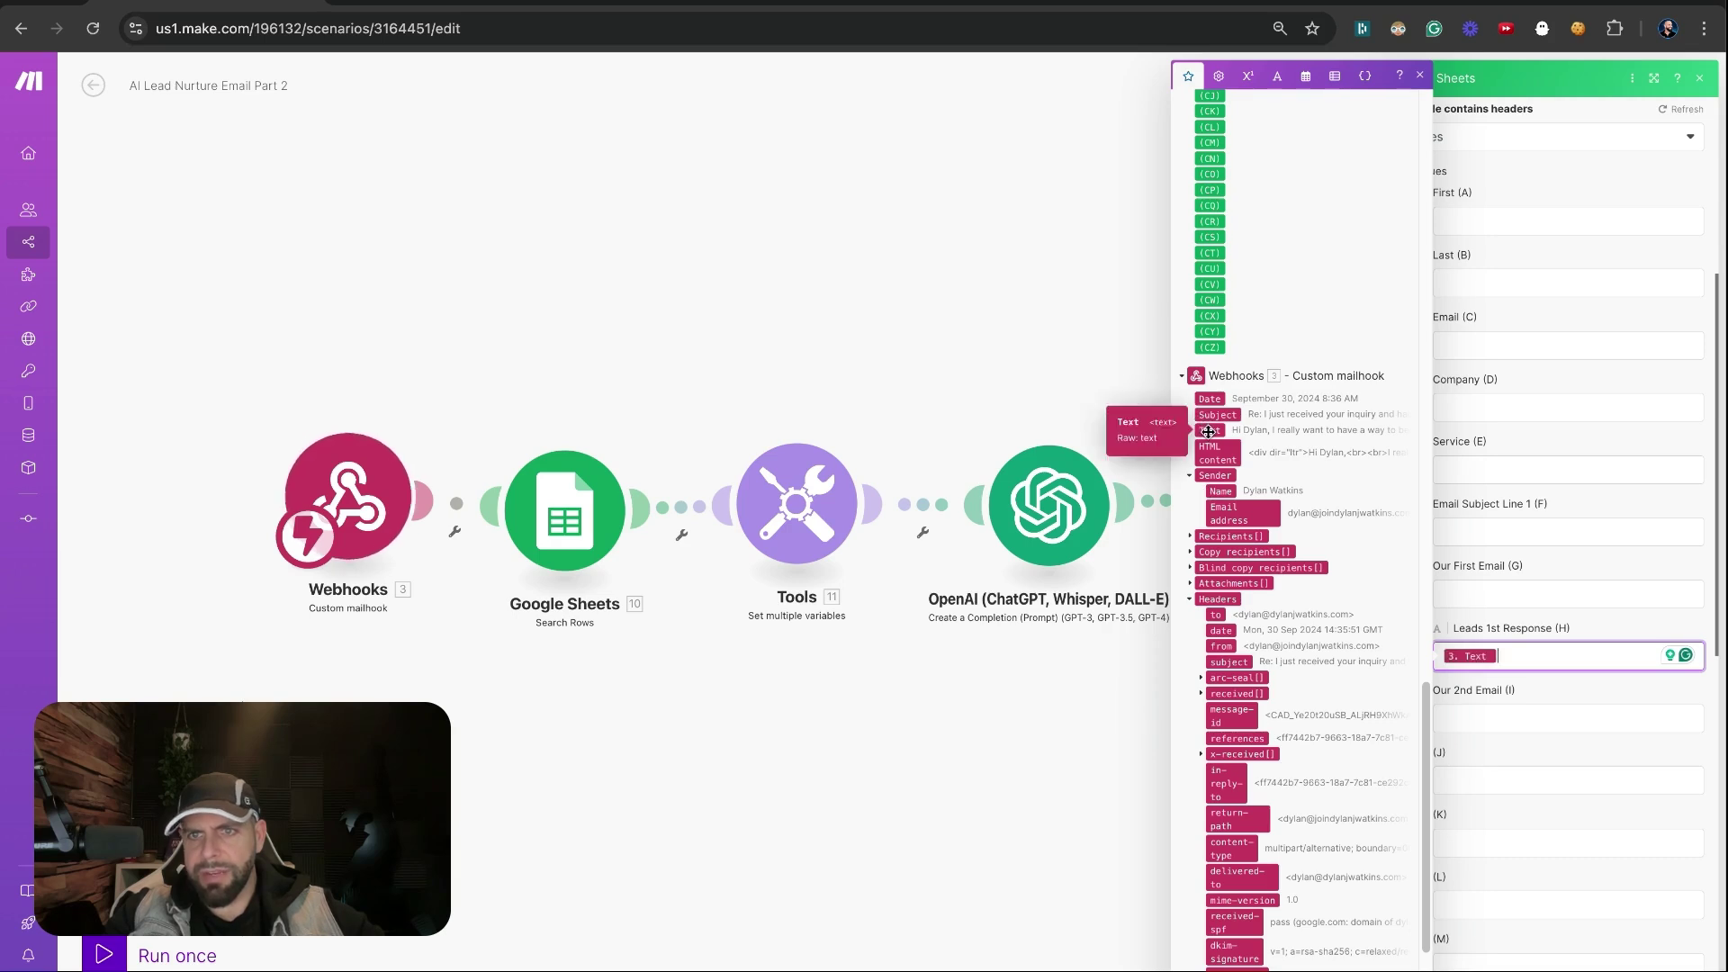
# Map OpenAI 'Choices[]: Text' into Our 2nd Email (I) and close the Update a Row settings
pyautogui.click(1464, 719)
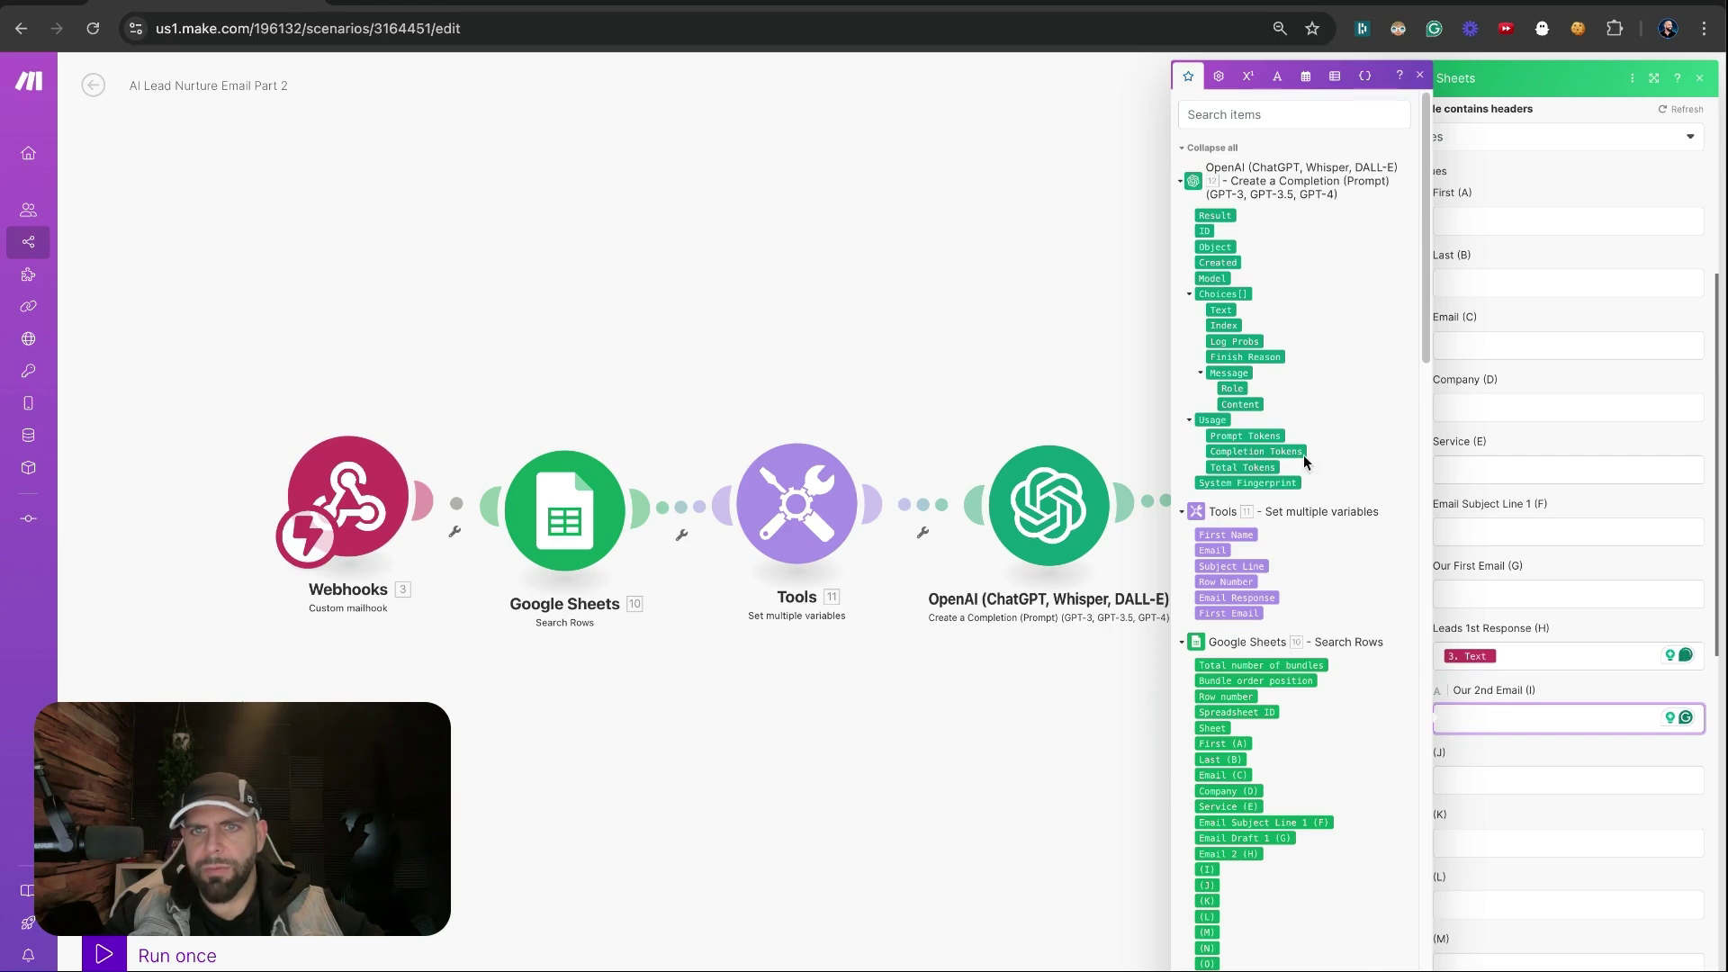
pyautogui.click(1218, 311)
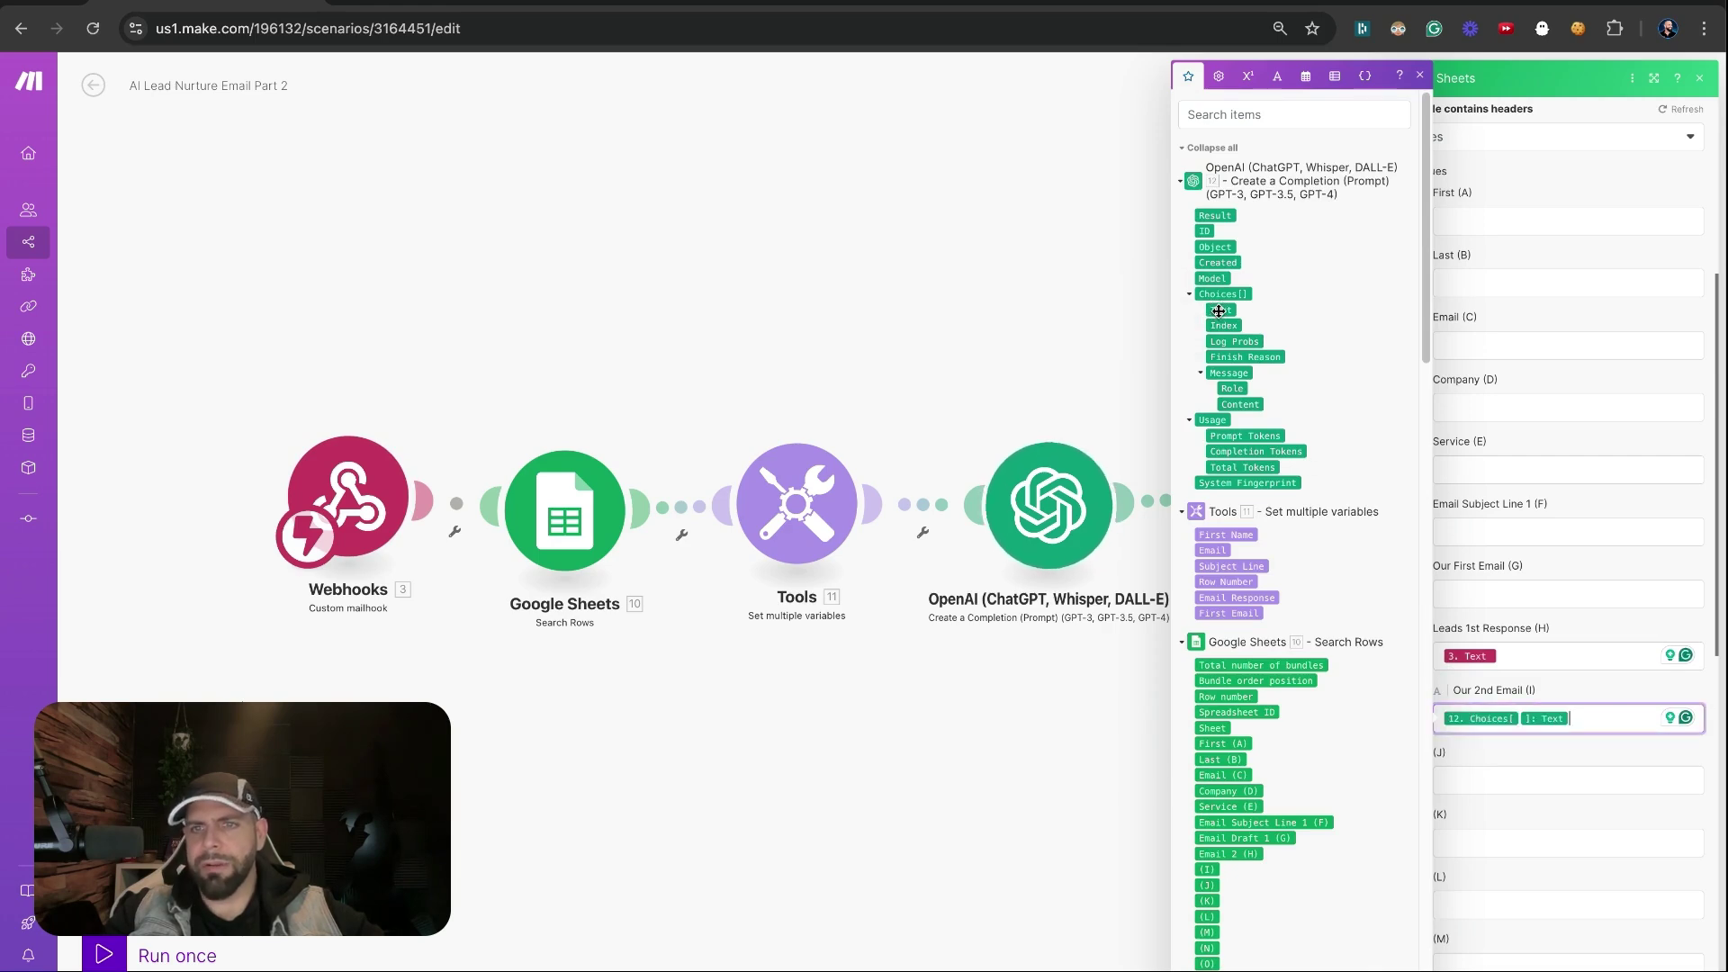
pyautogui.click(1587, 680)
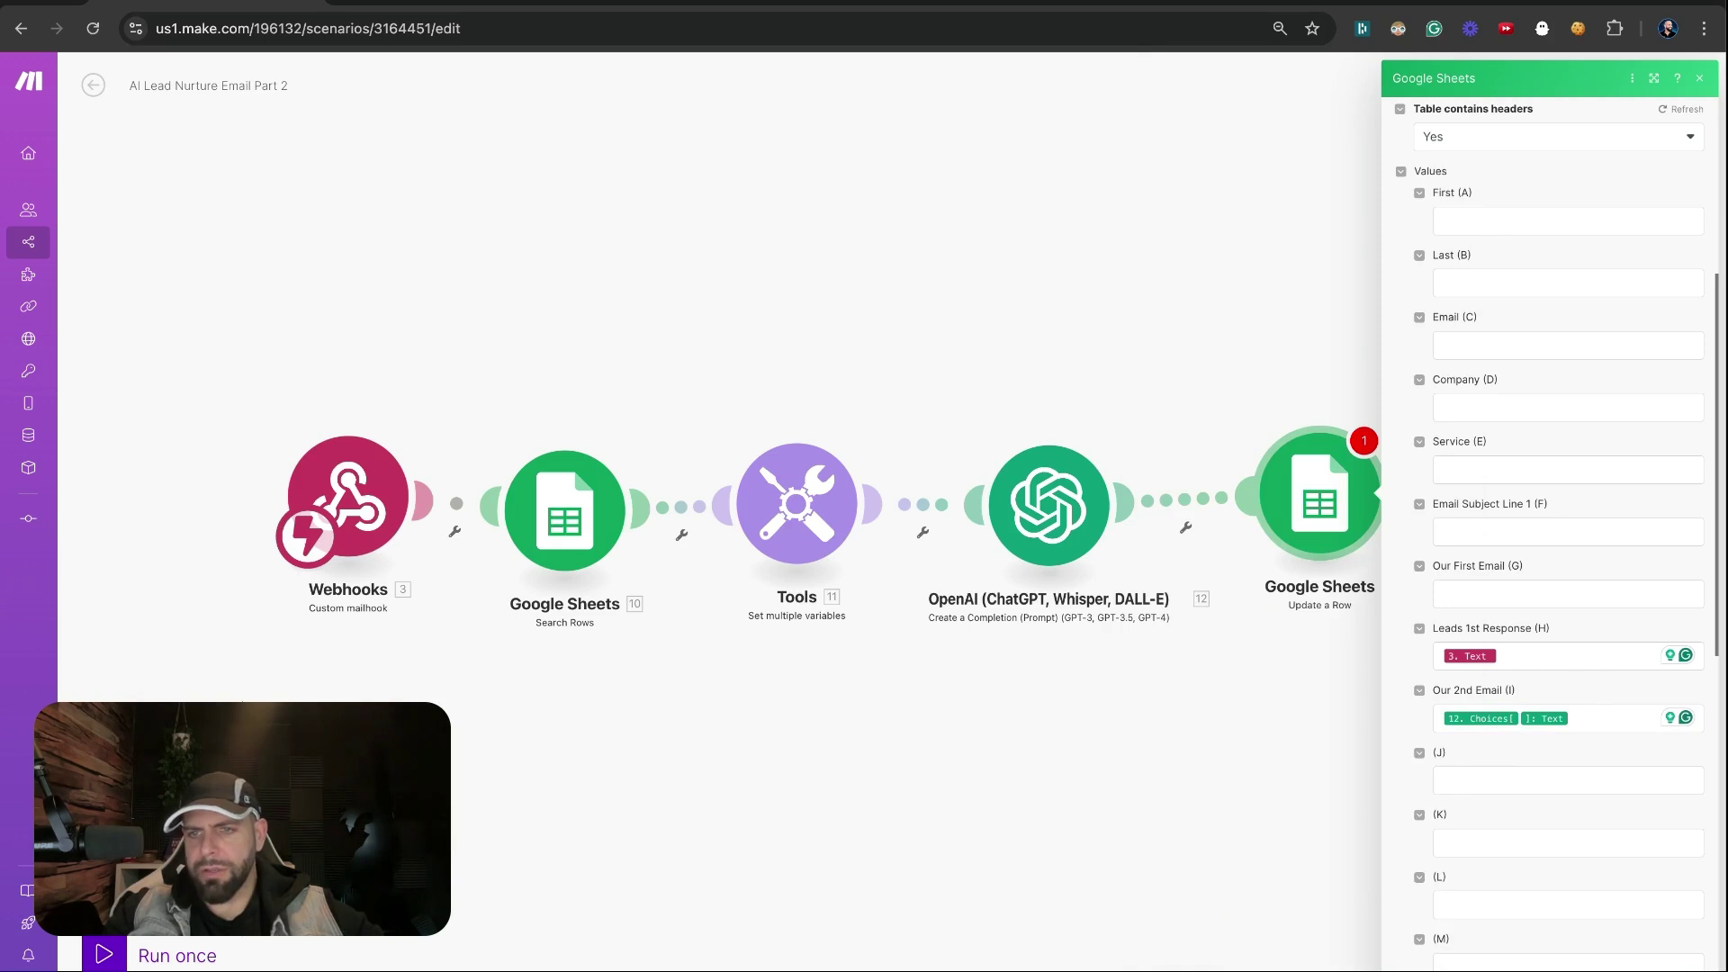
pyautogui.press('Escape')
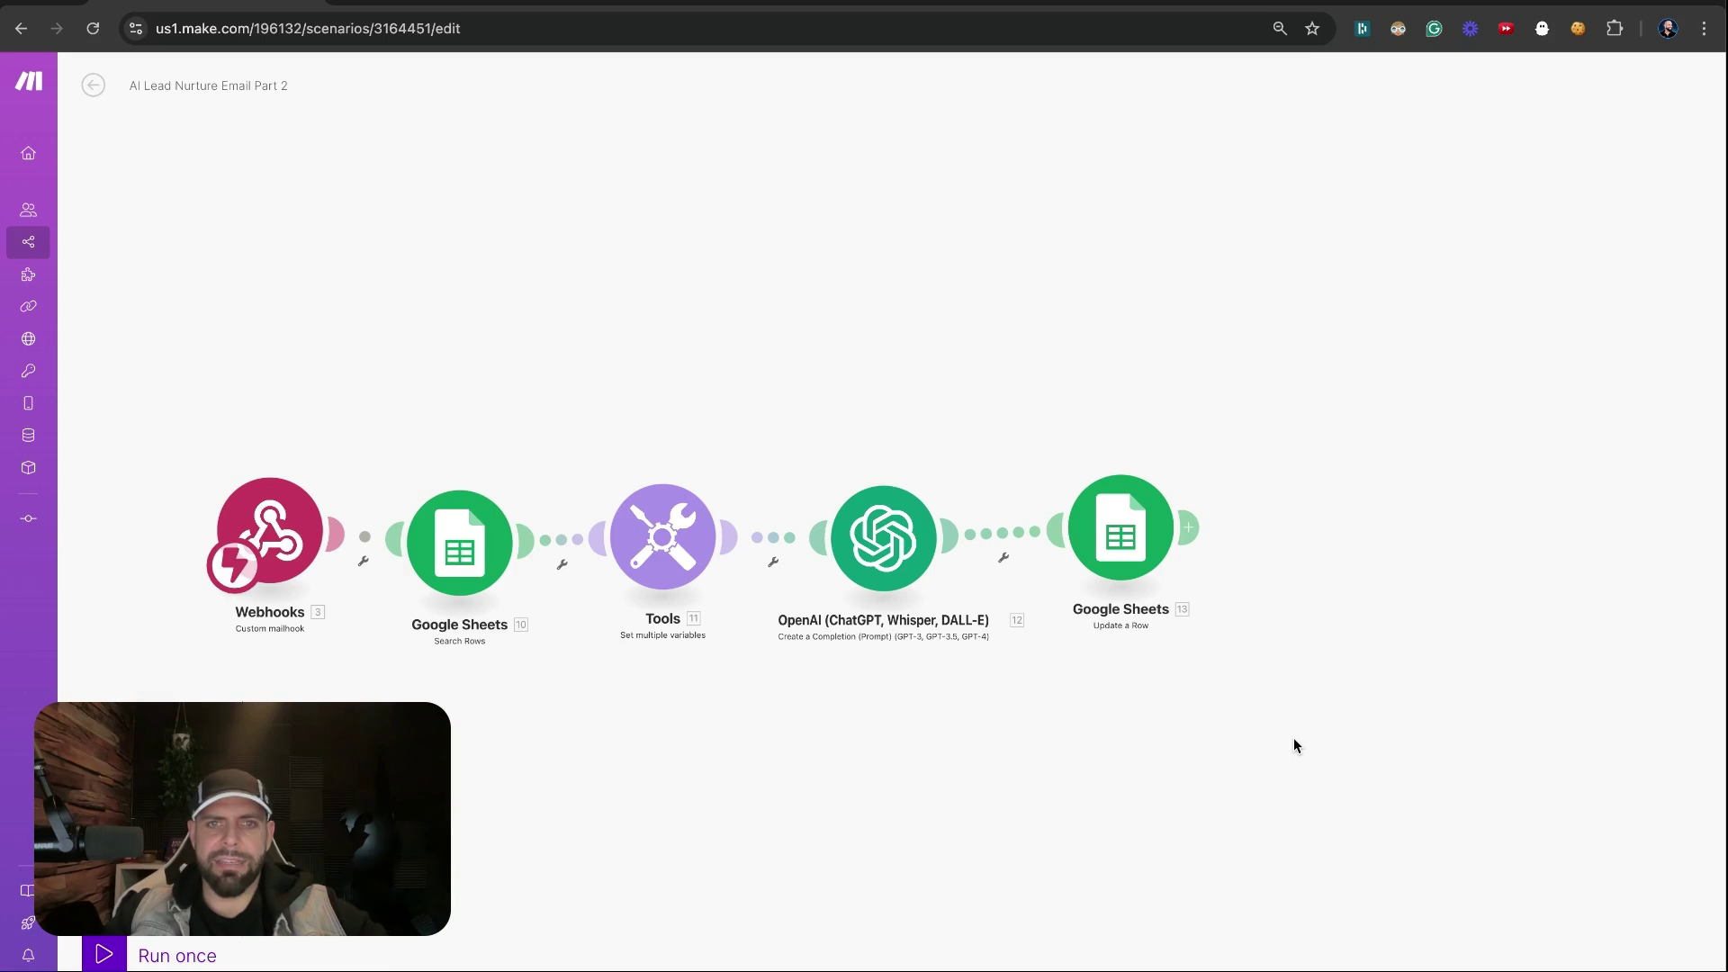
# Add an Email 'Send an Email' module with the Subject Line mapped and Plaintext content type
pyautogui.click(1318, 533)
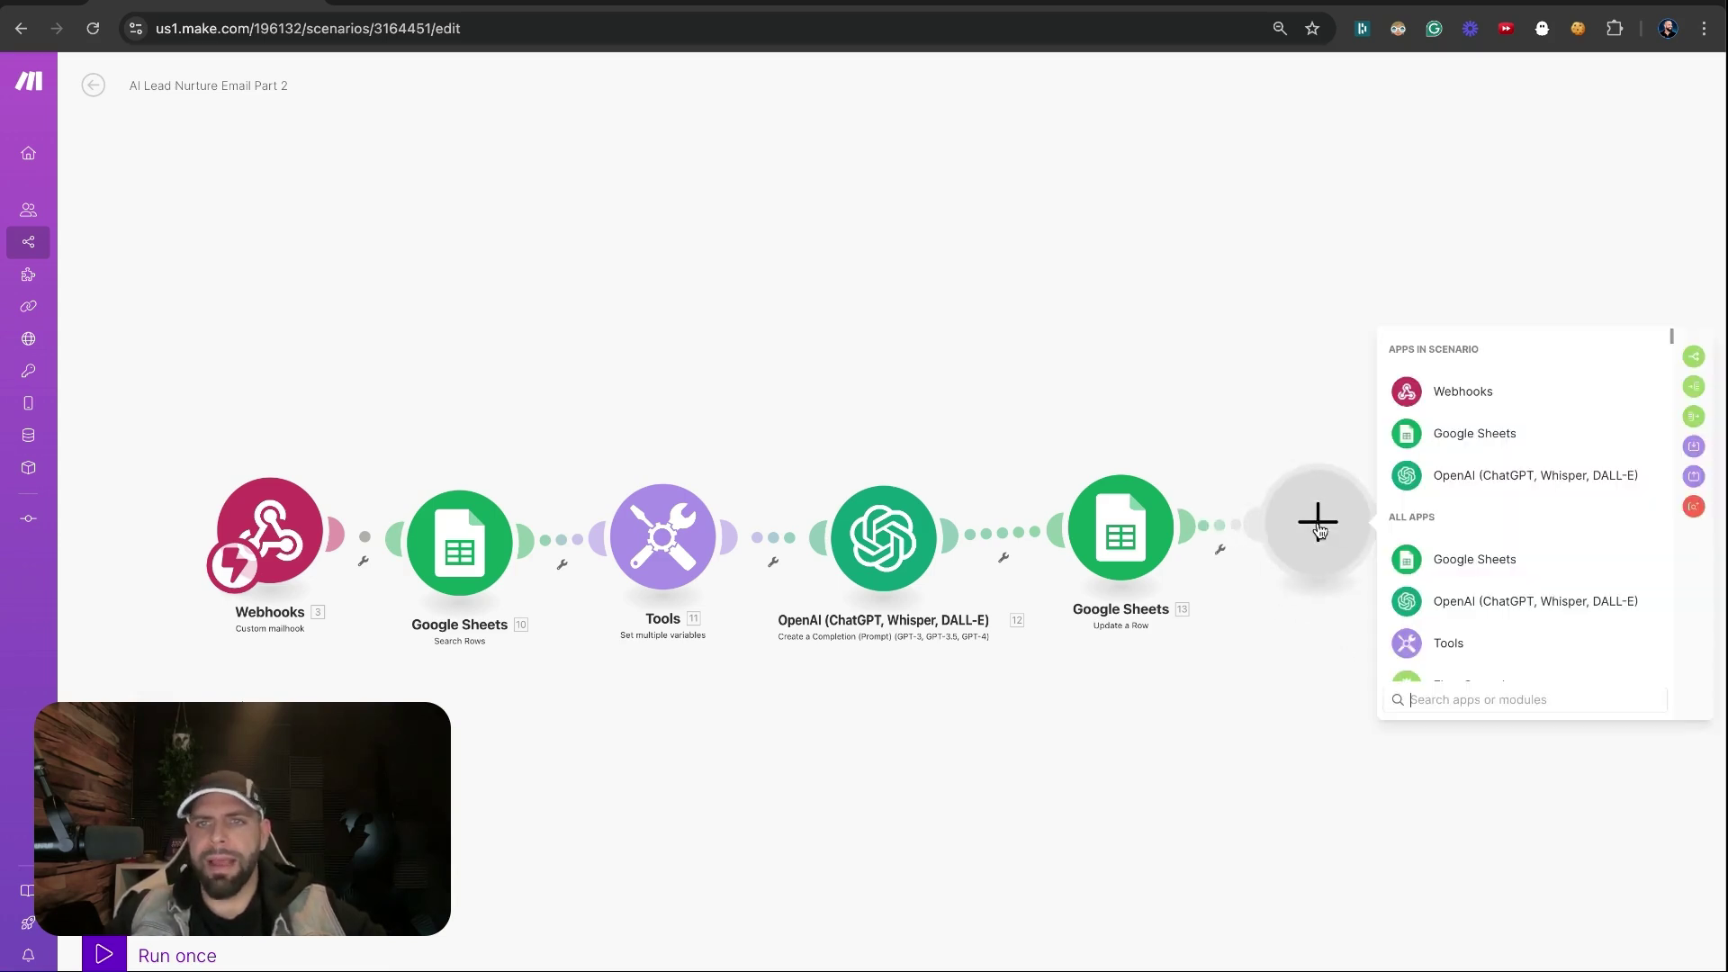
pyautogui.write('email')
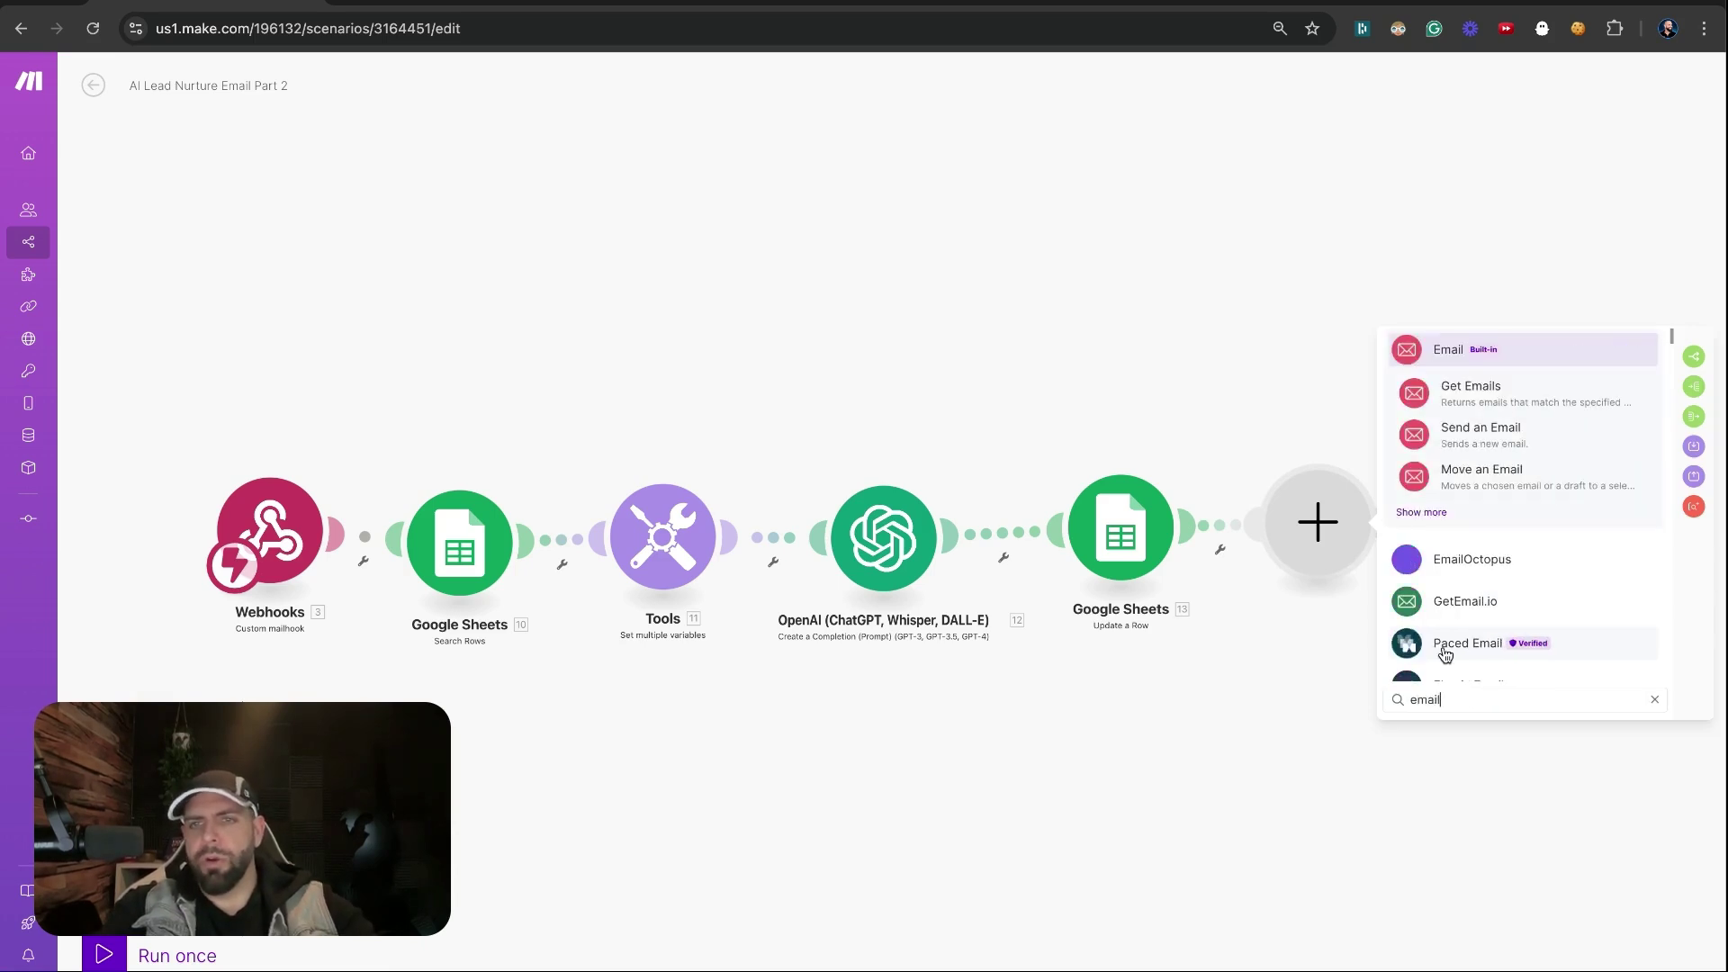
pyautogui.click(1445, 441)
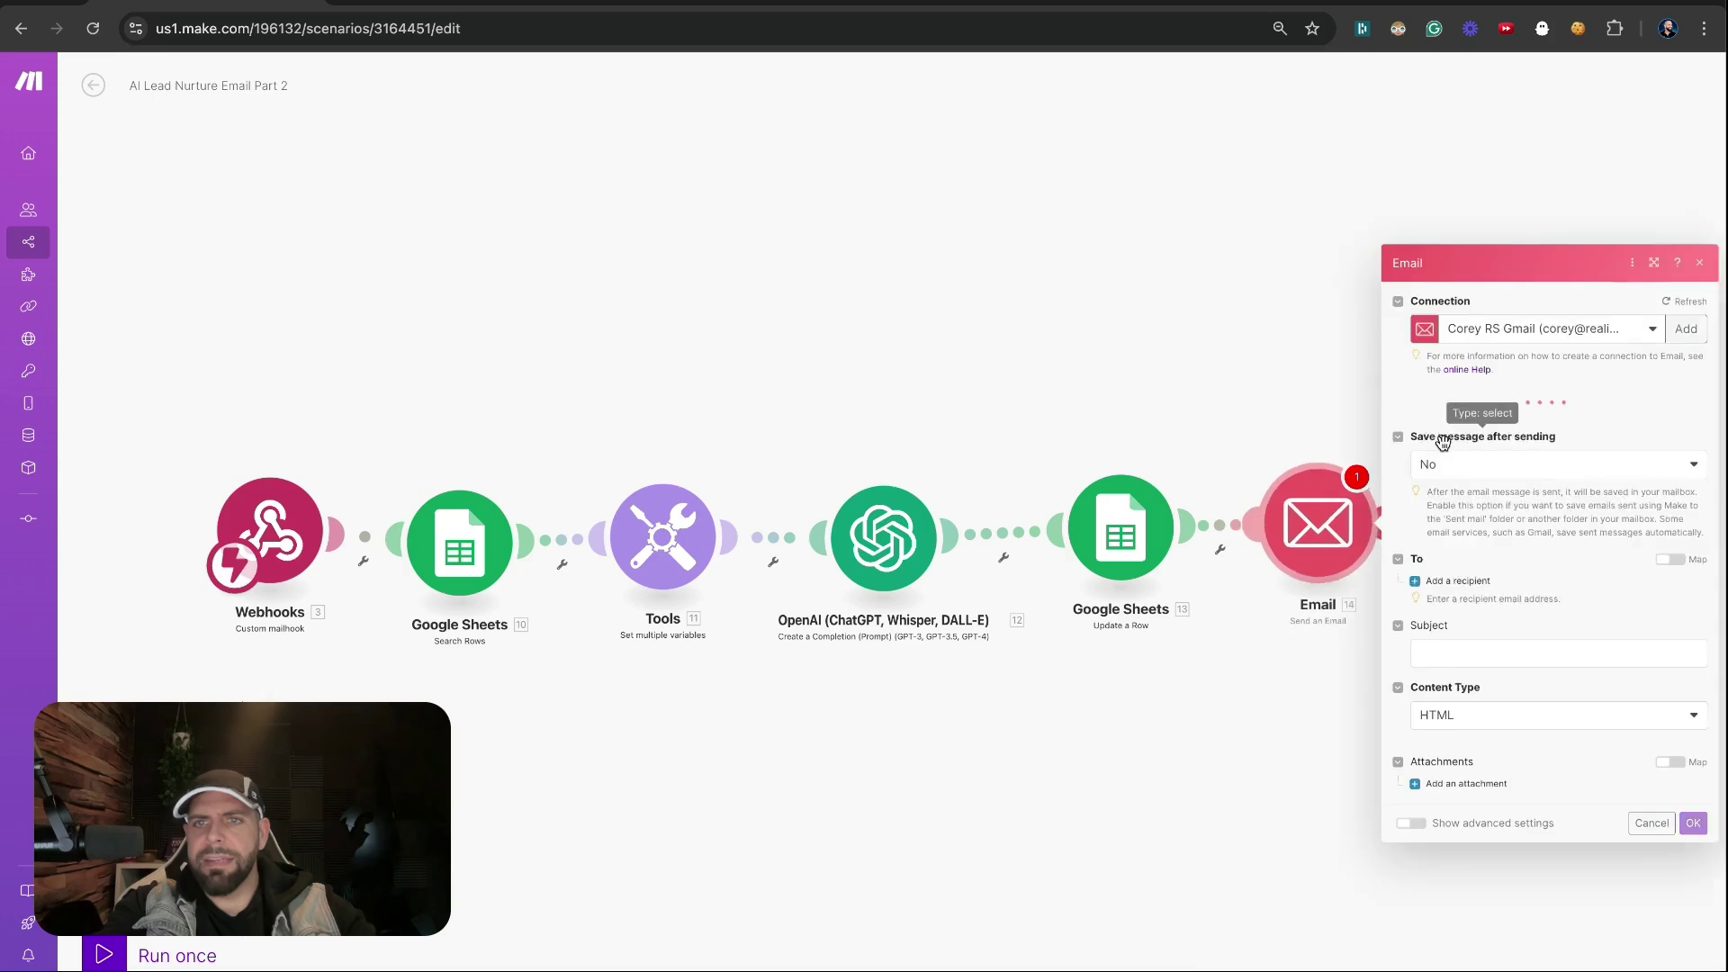
pyautogui.click(1413, 579)
pyautogui.click(1228, 569)
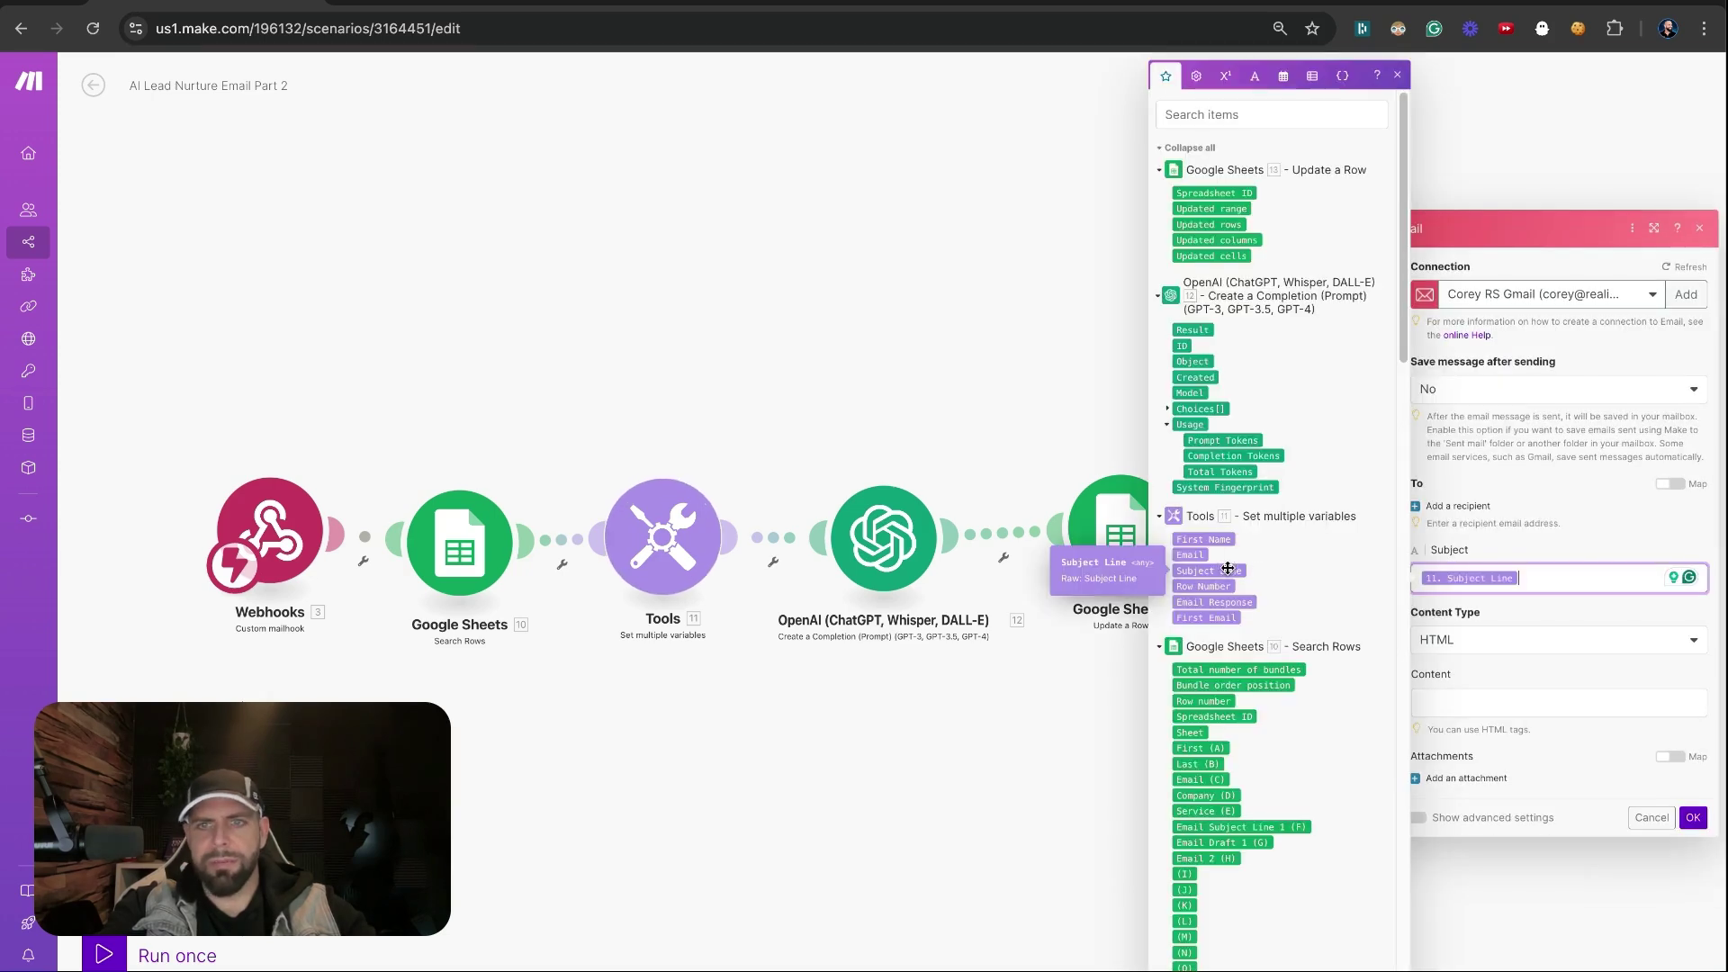
pyautogui.click(1444, 640)
pyautogui.click(1440, 691)
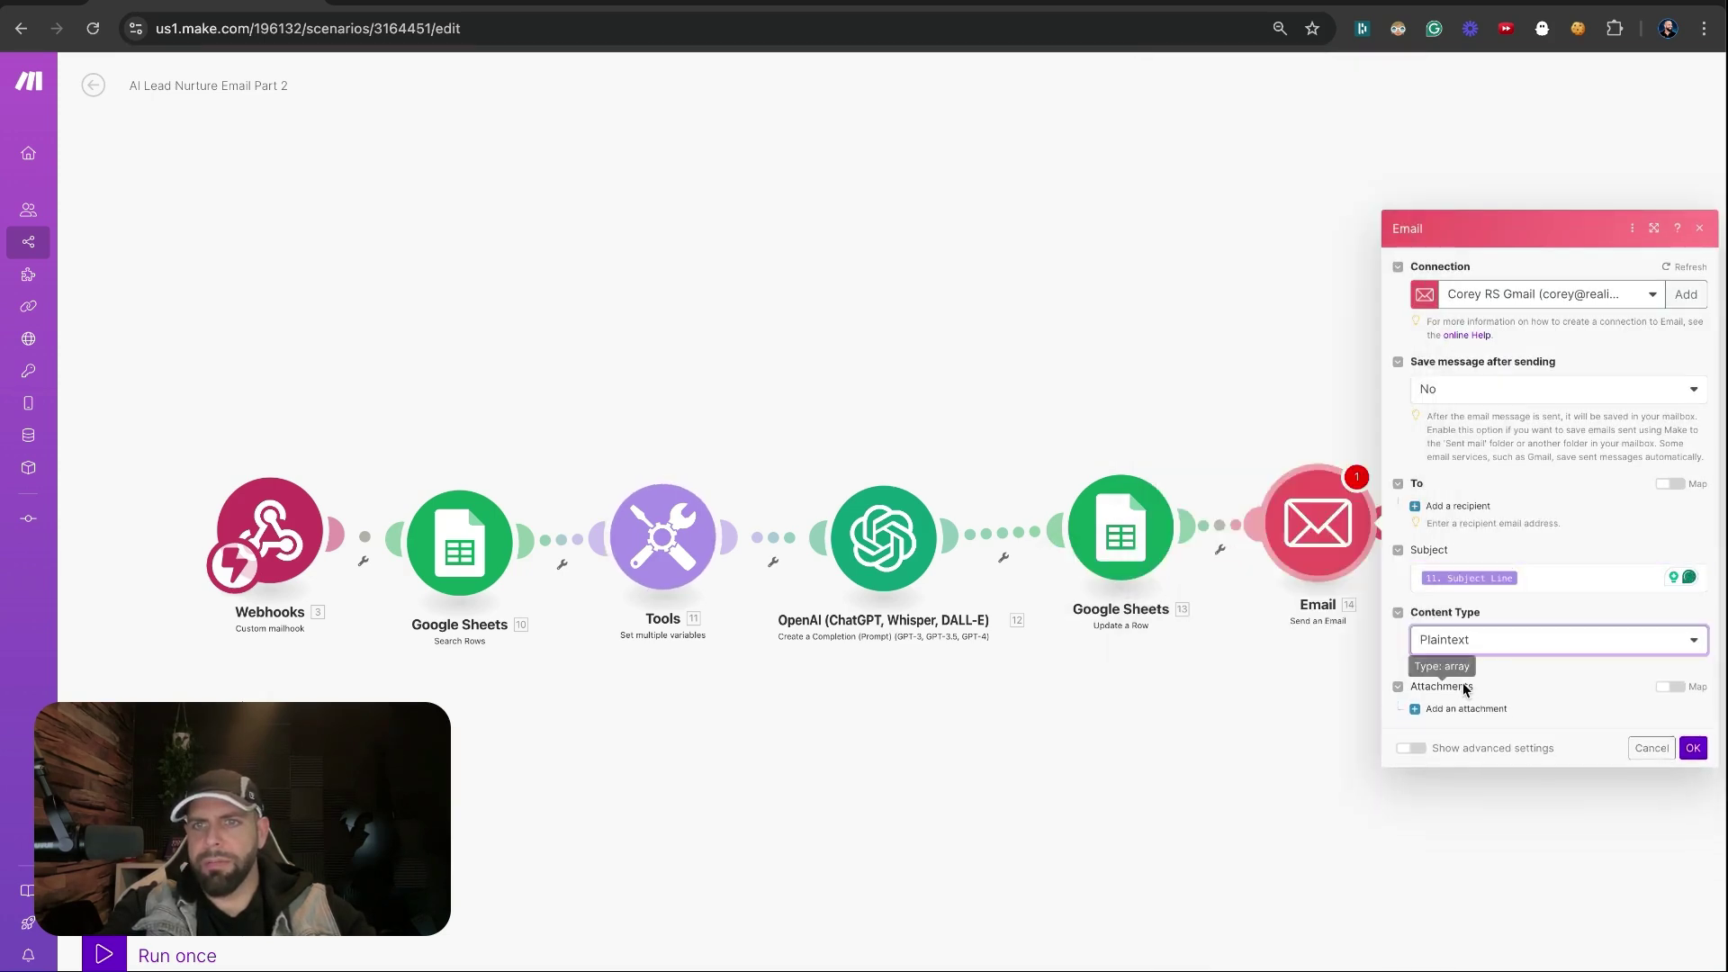
# Add a recipient and map the lead's Email variable as its address
pyautogui.click(1465, 518)
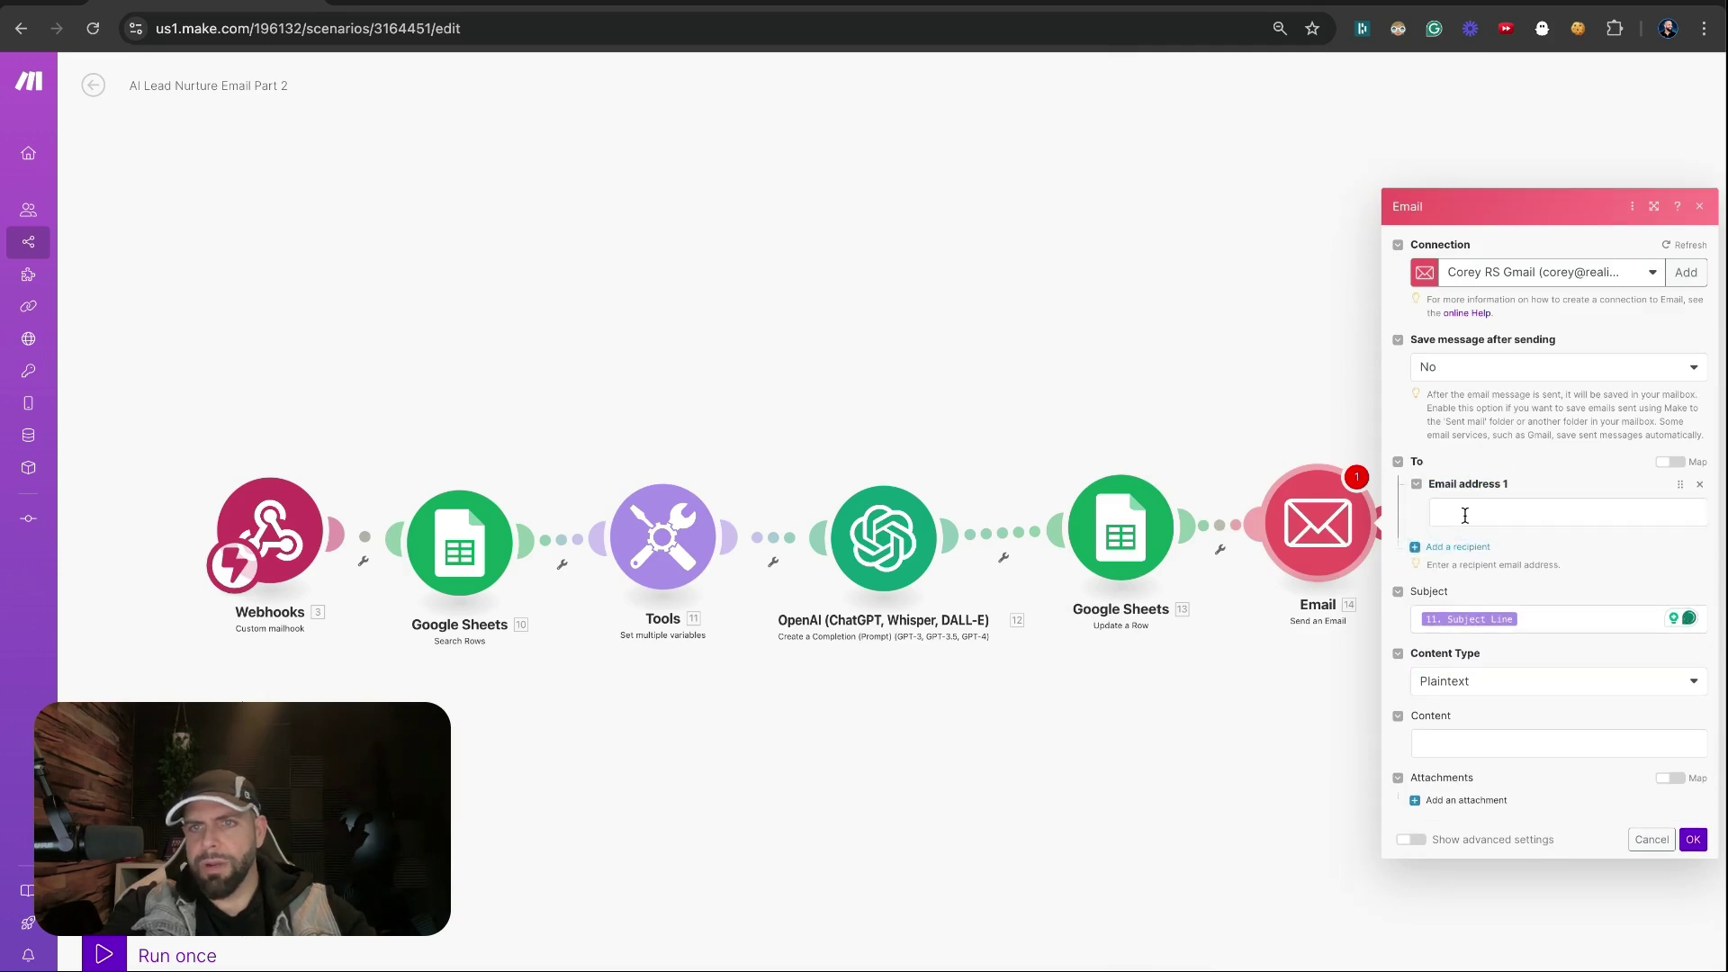
pyautogui.click(1464, 516)
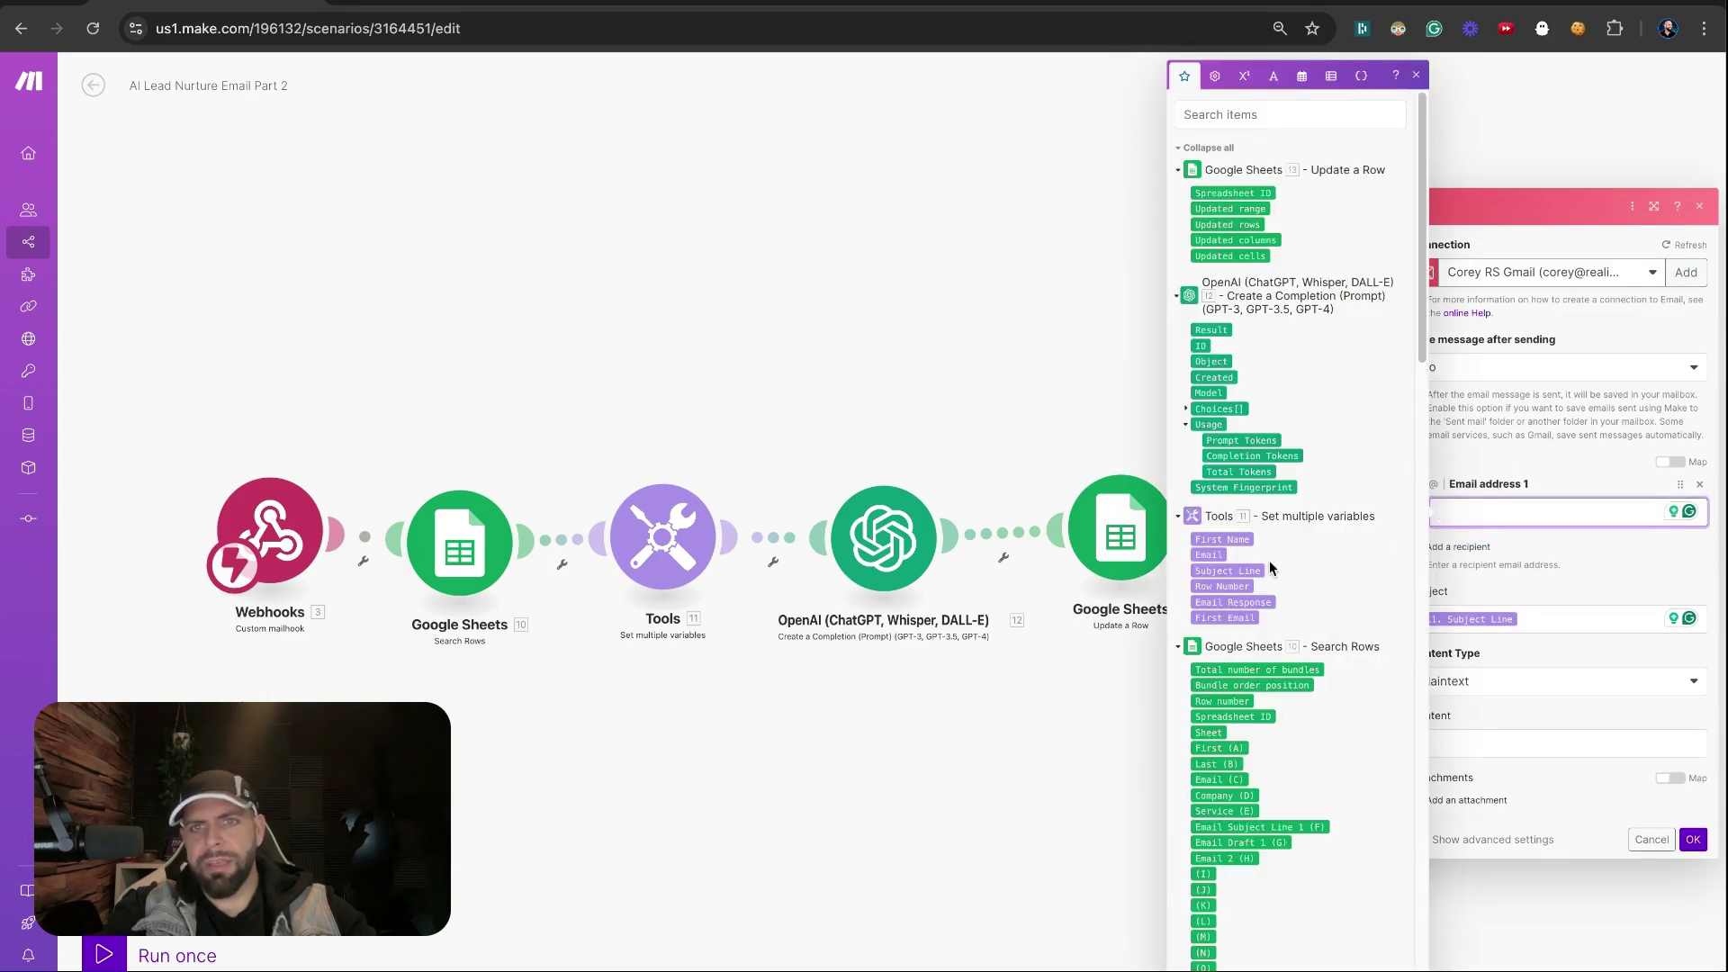
pyautogui.click(1209, 554)
pyautogui.click(1492, 582)
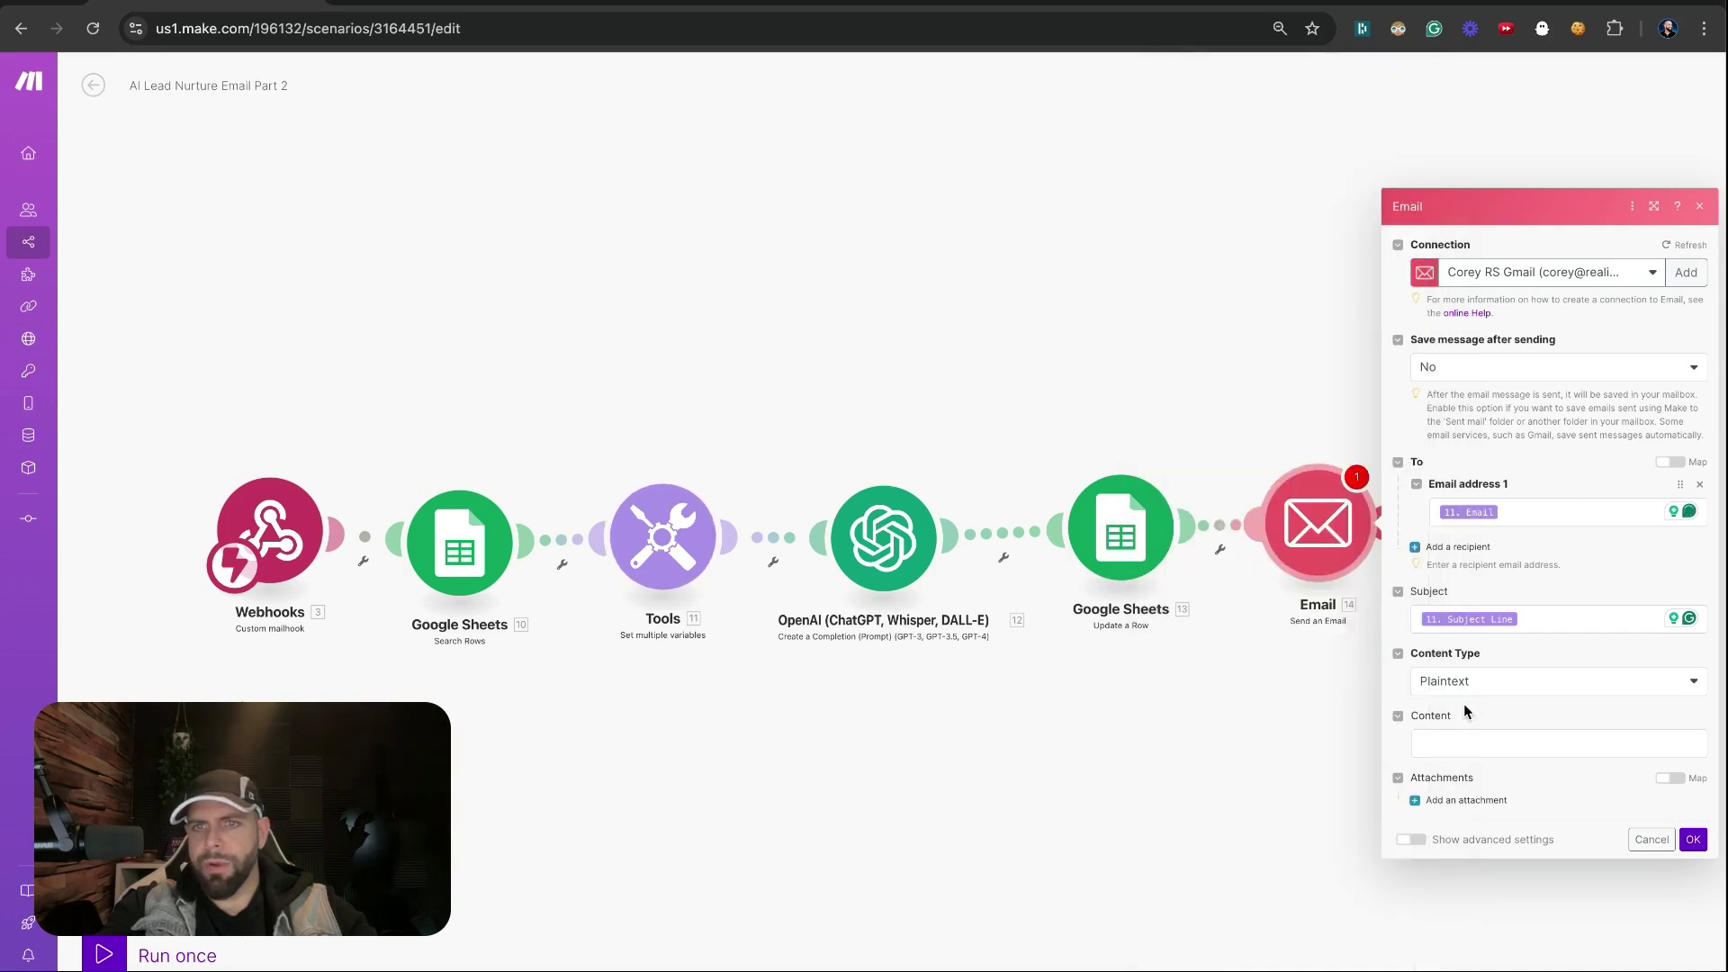
# Fill the email Content with Choices[]: Message.Content and confirm the step
pyautogui.click(1456, 743)
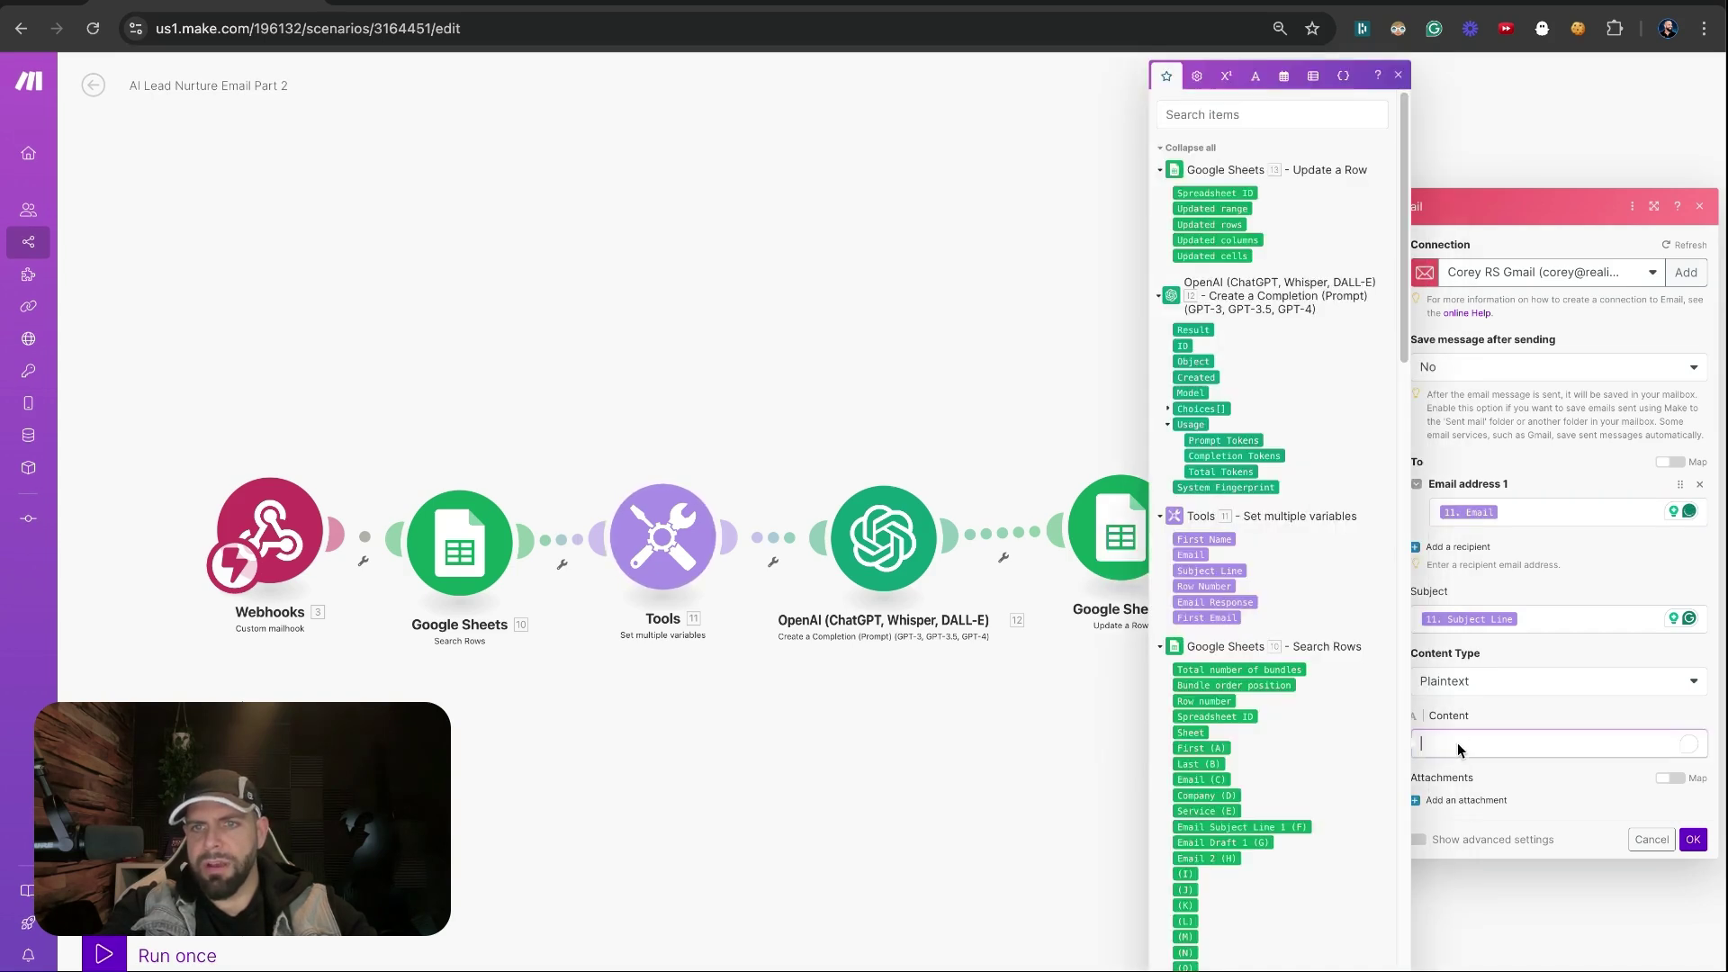
pyautogui.click(1175, 411)
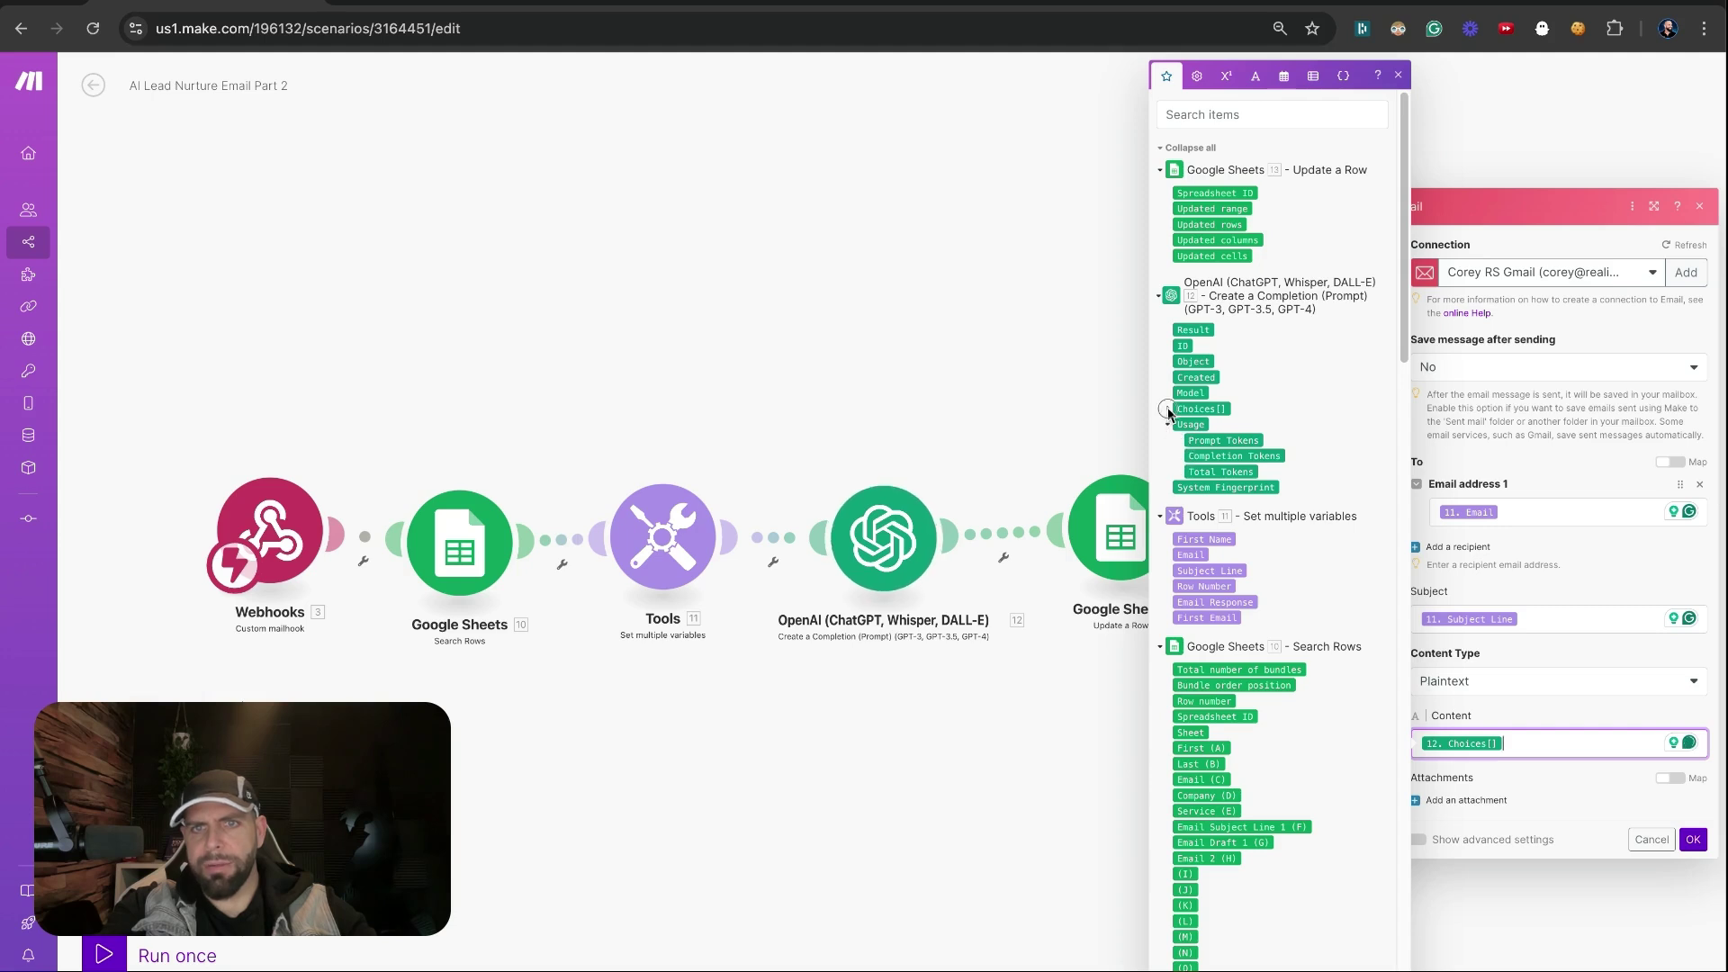
pyautogui.click(1167, 411)
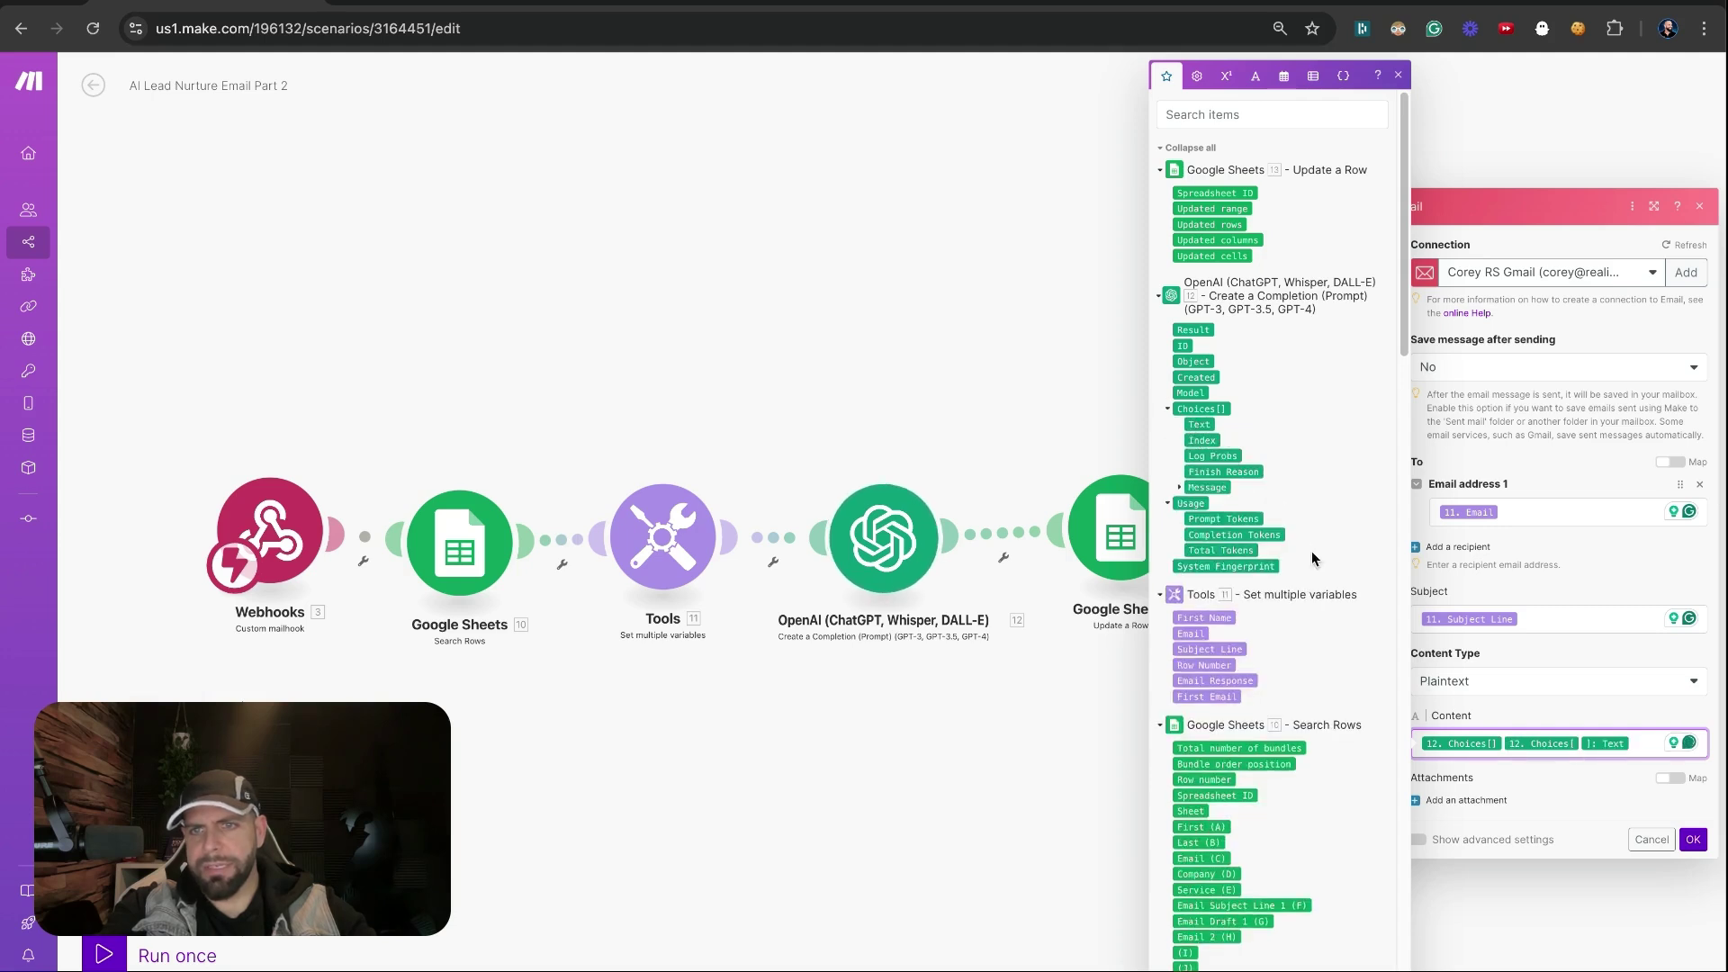
pyautogui.press('BackSpace')
pyautogui.click(1179, 487)
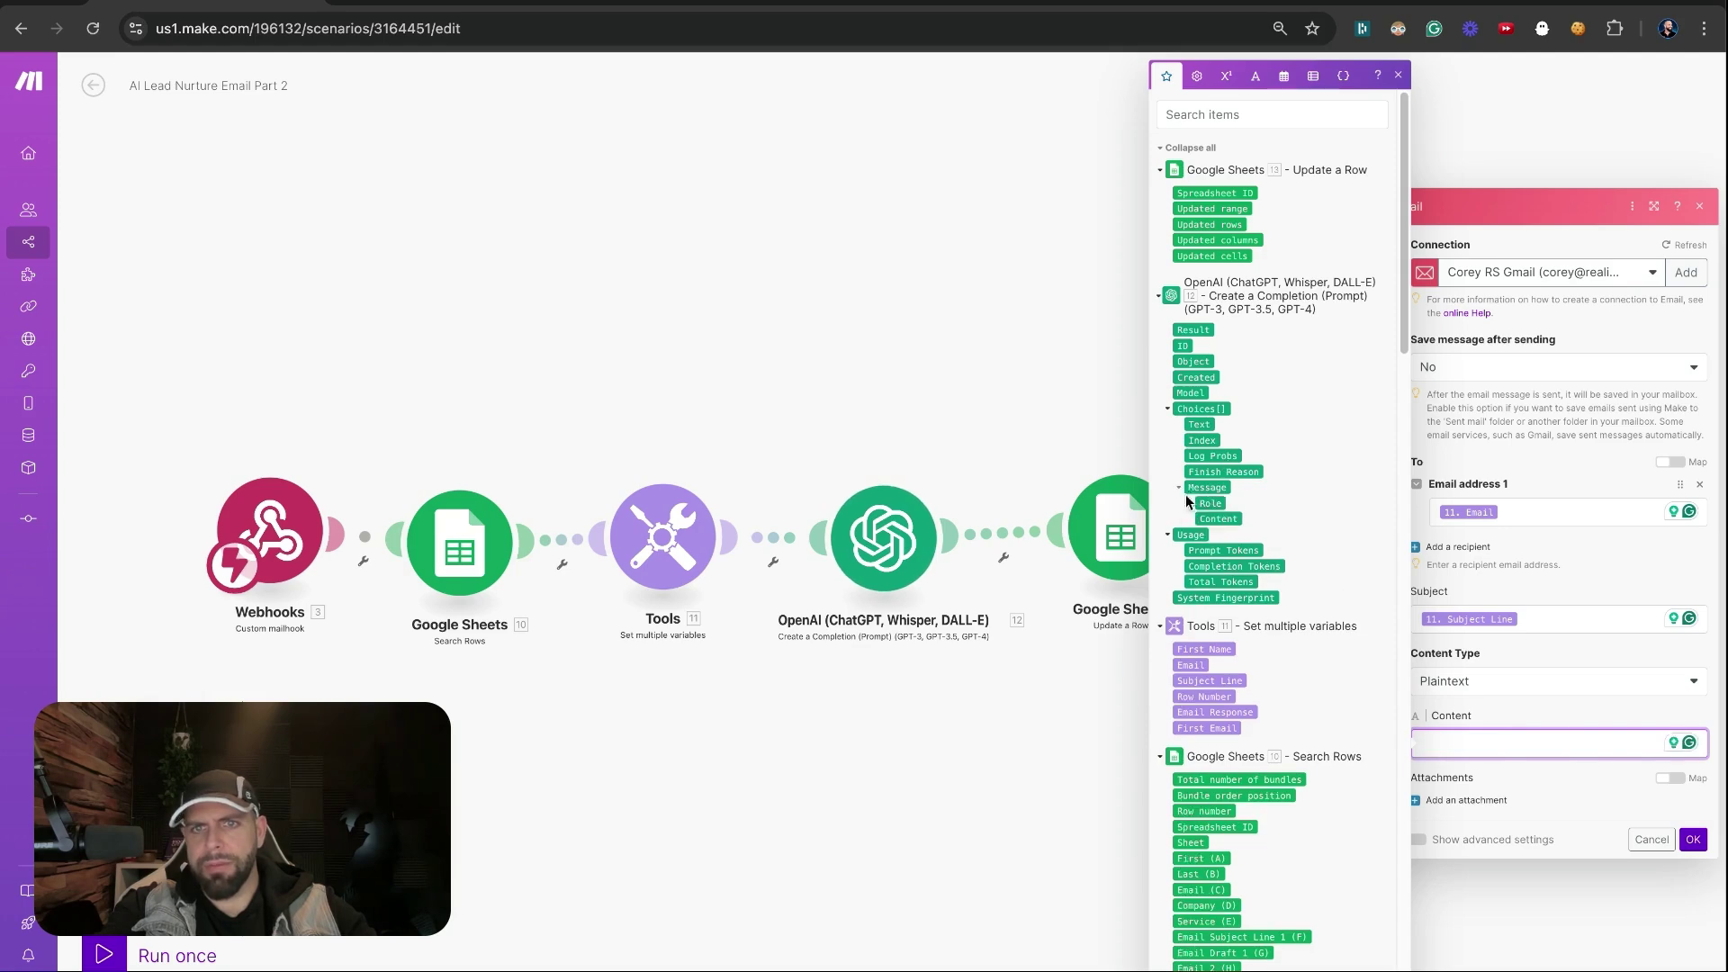
pyautogui.click(1215, 518)
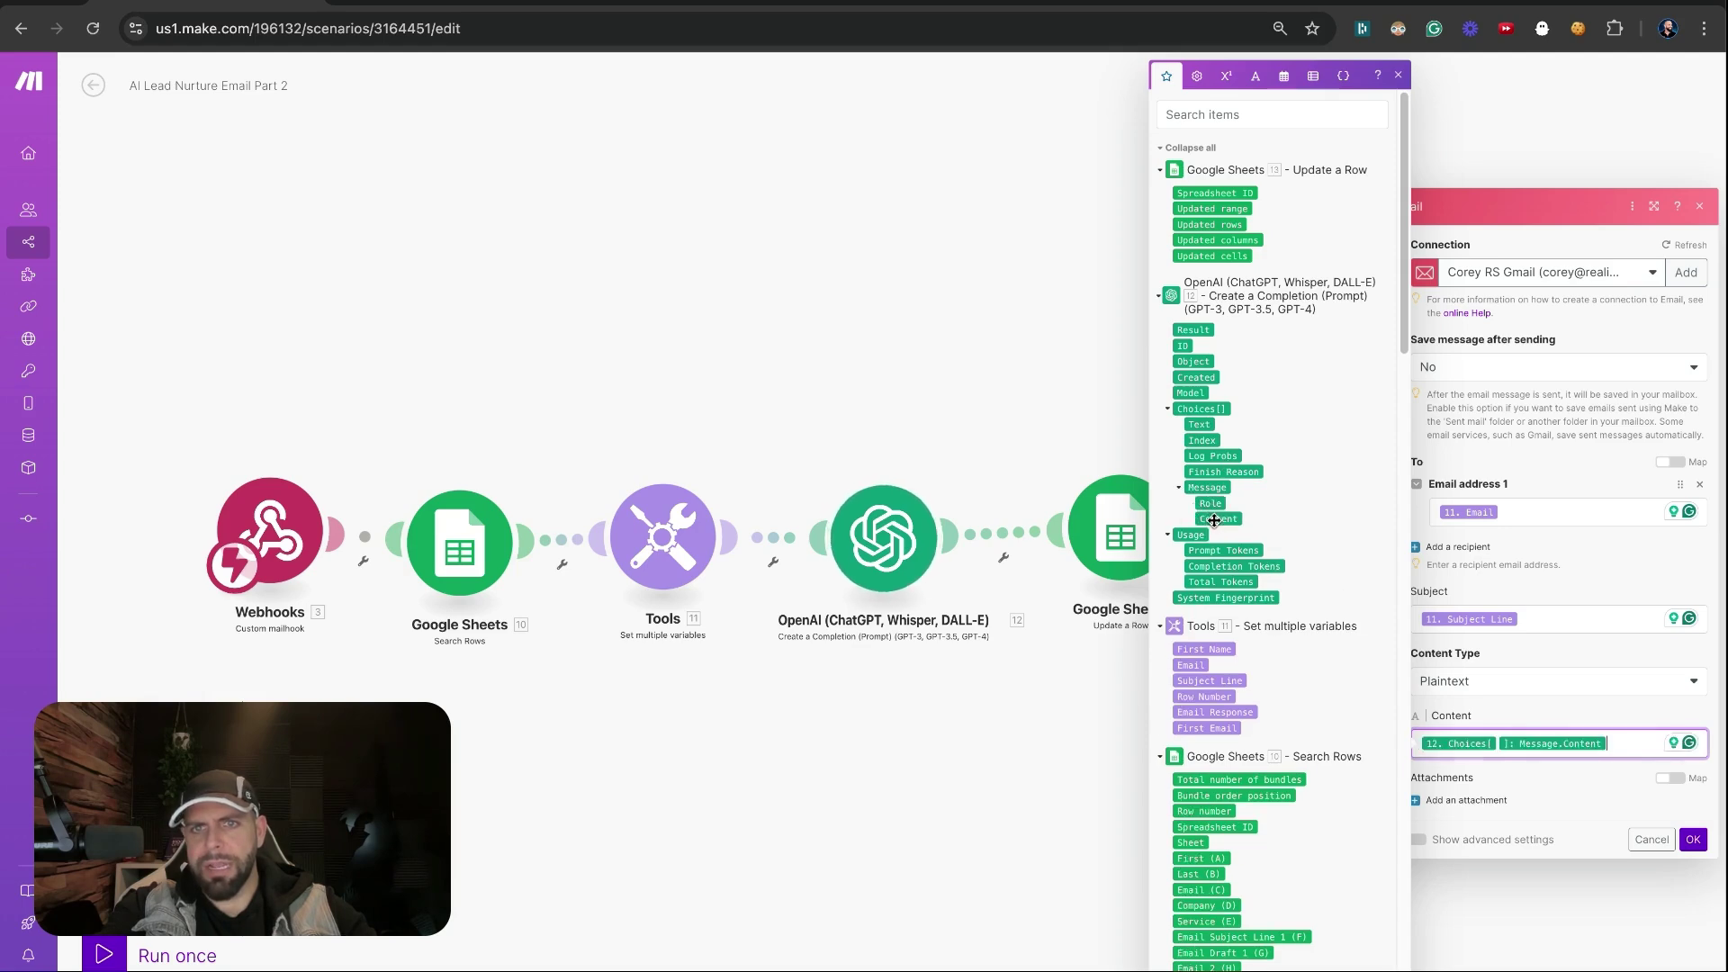
pyautogui.click(1531, 722)
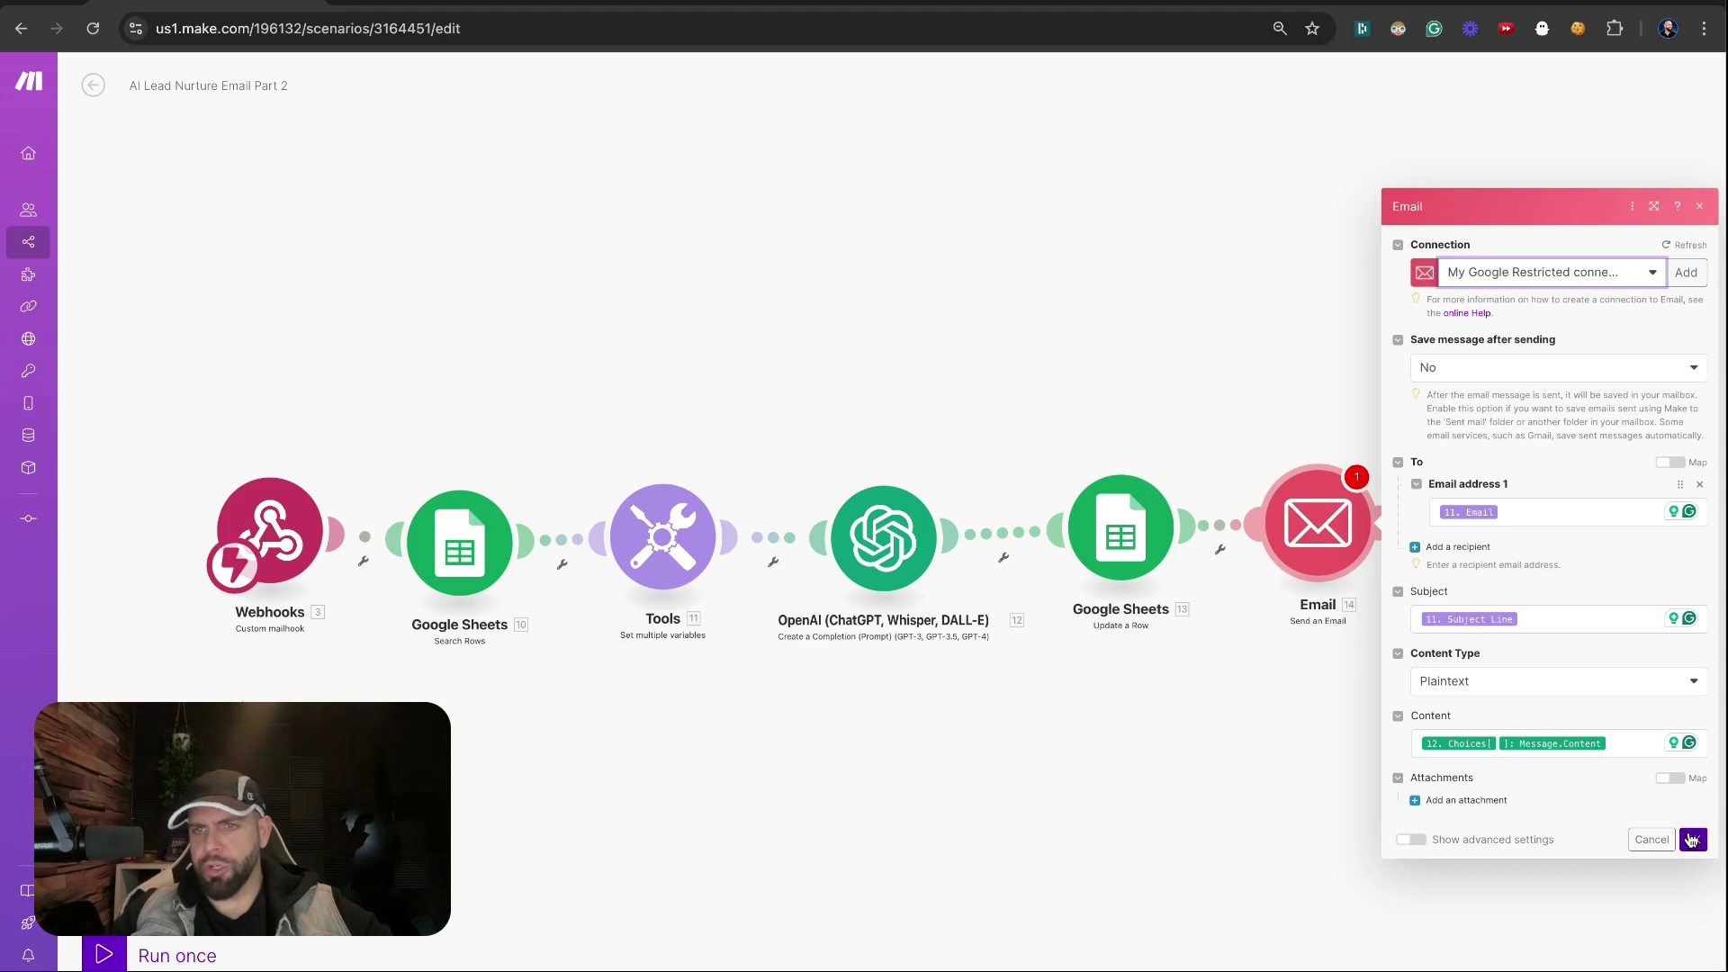
pyautogui.click(1691, 839)
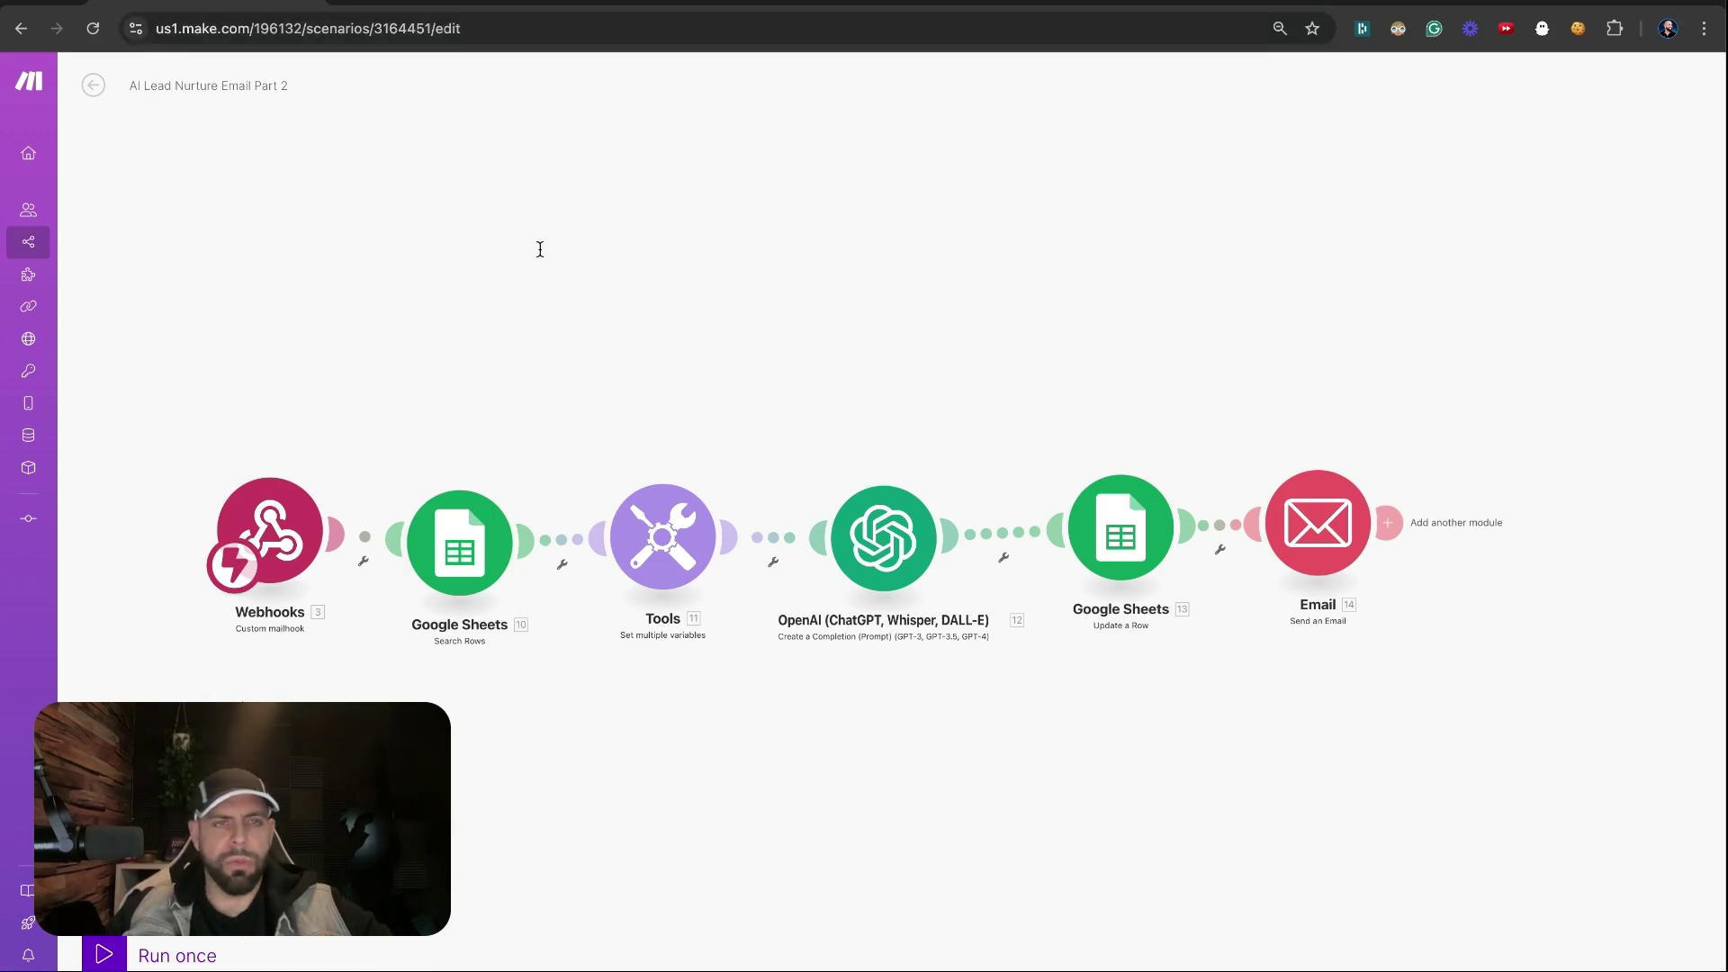
# Run the scenario once, then open Gmail in a new tab via 'gma'
pyautogui.click(104, 952)
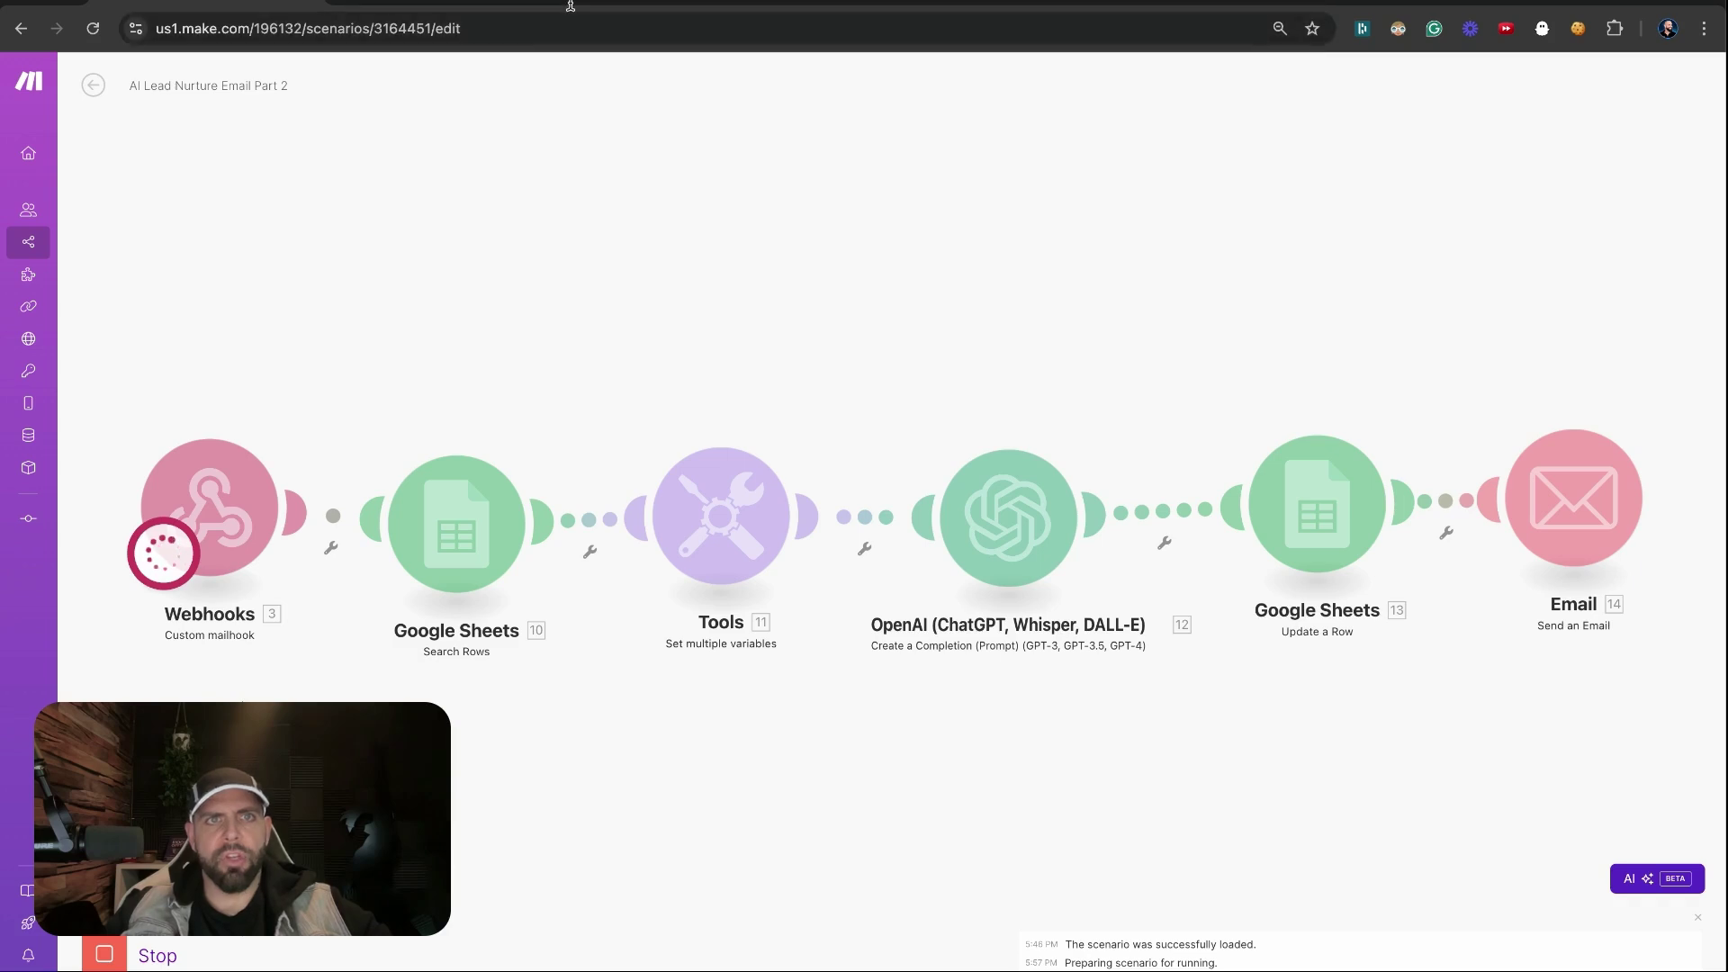
pyautogui.press('super+t')
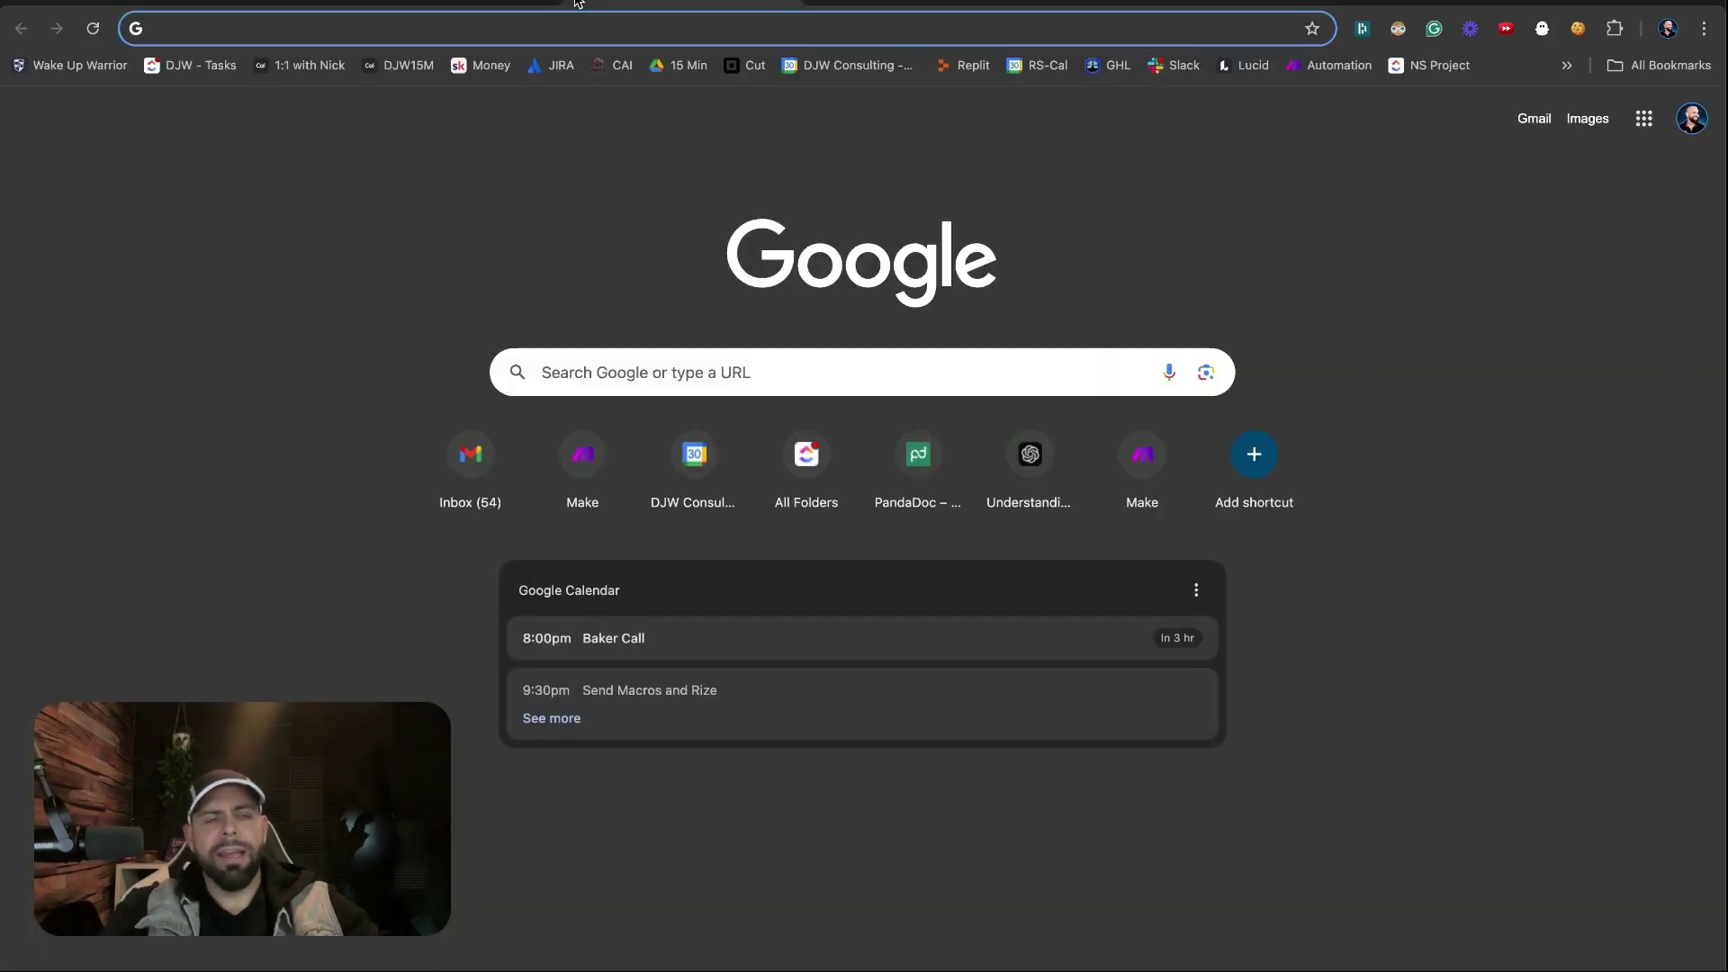
pyautogui.write('gma')
pyautogui.press('Return')
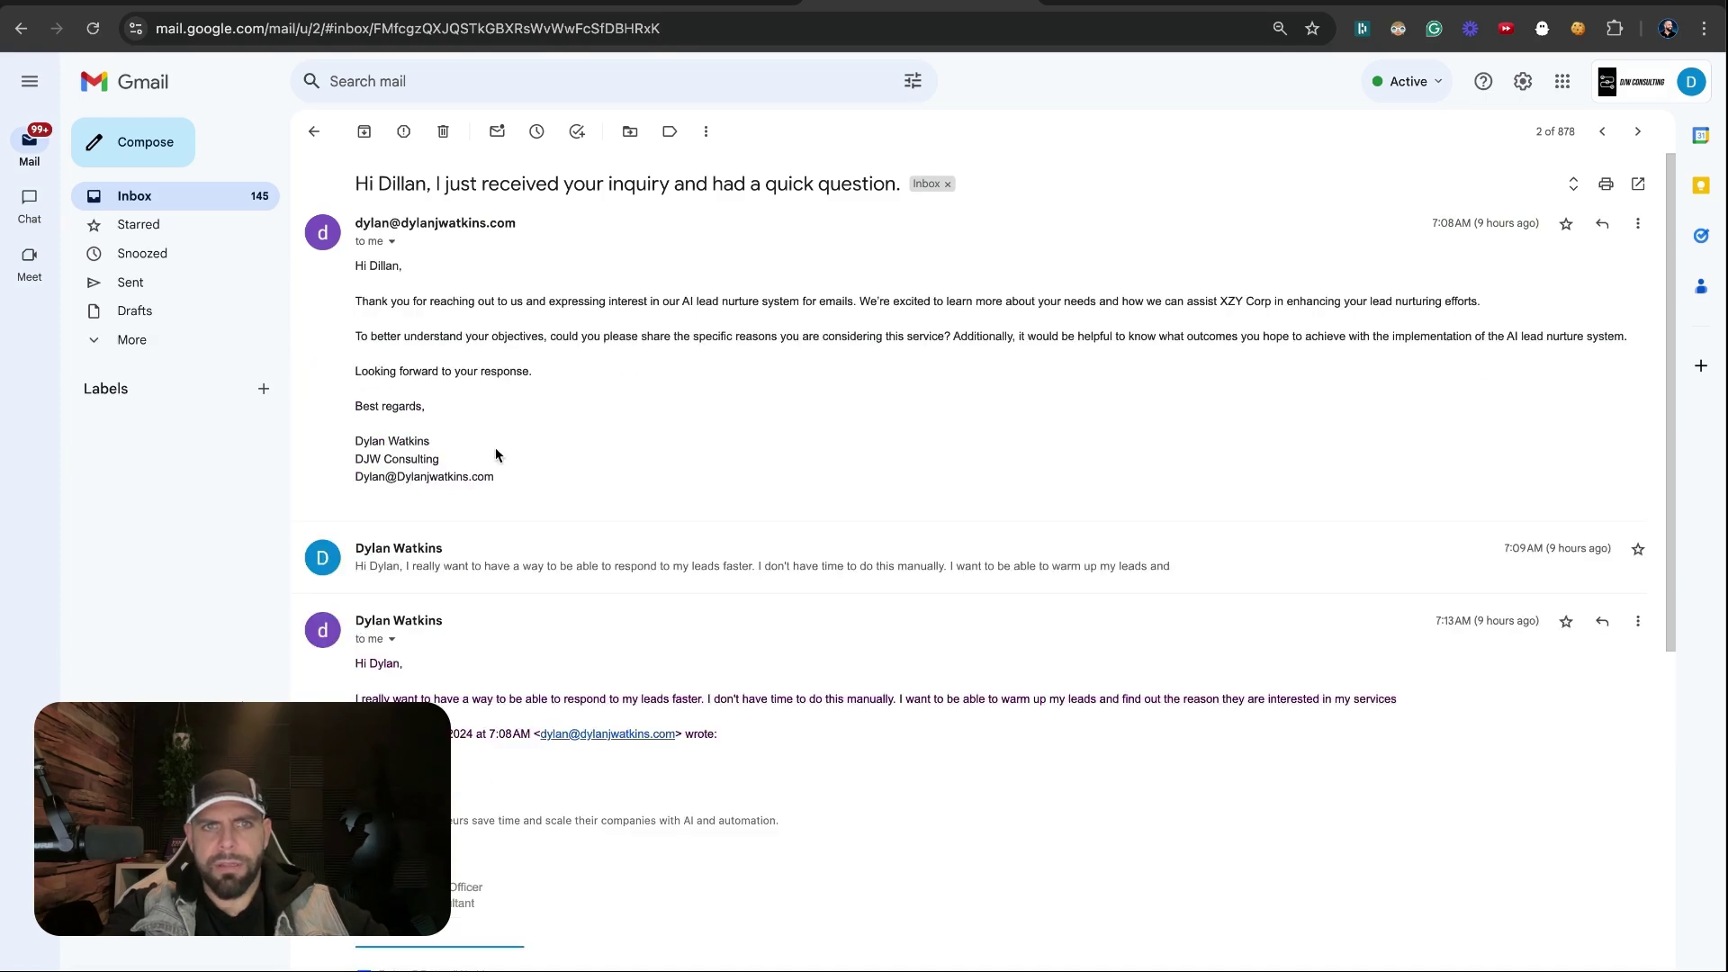
# Expand the lead's 7:09 AM reply and select its whole message text
pyautogui.moveTo(496, 456); pyautogui.dragTo(463, 342)
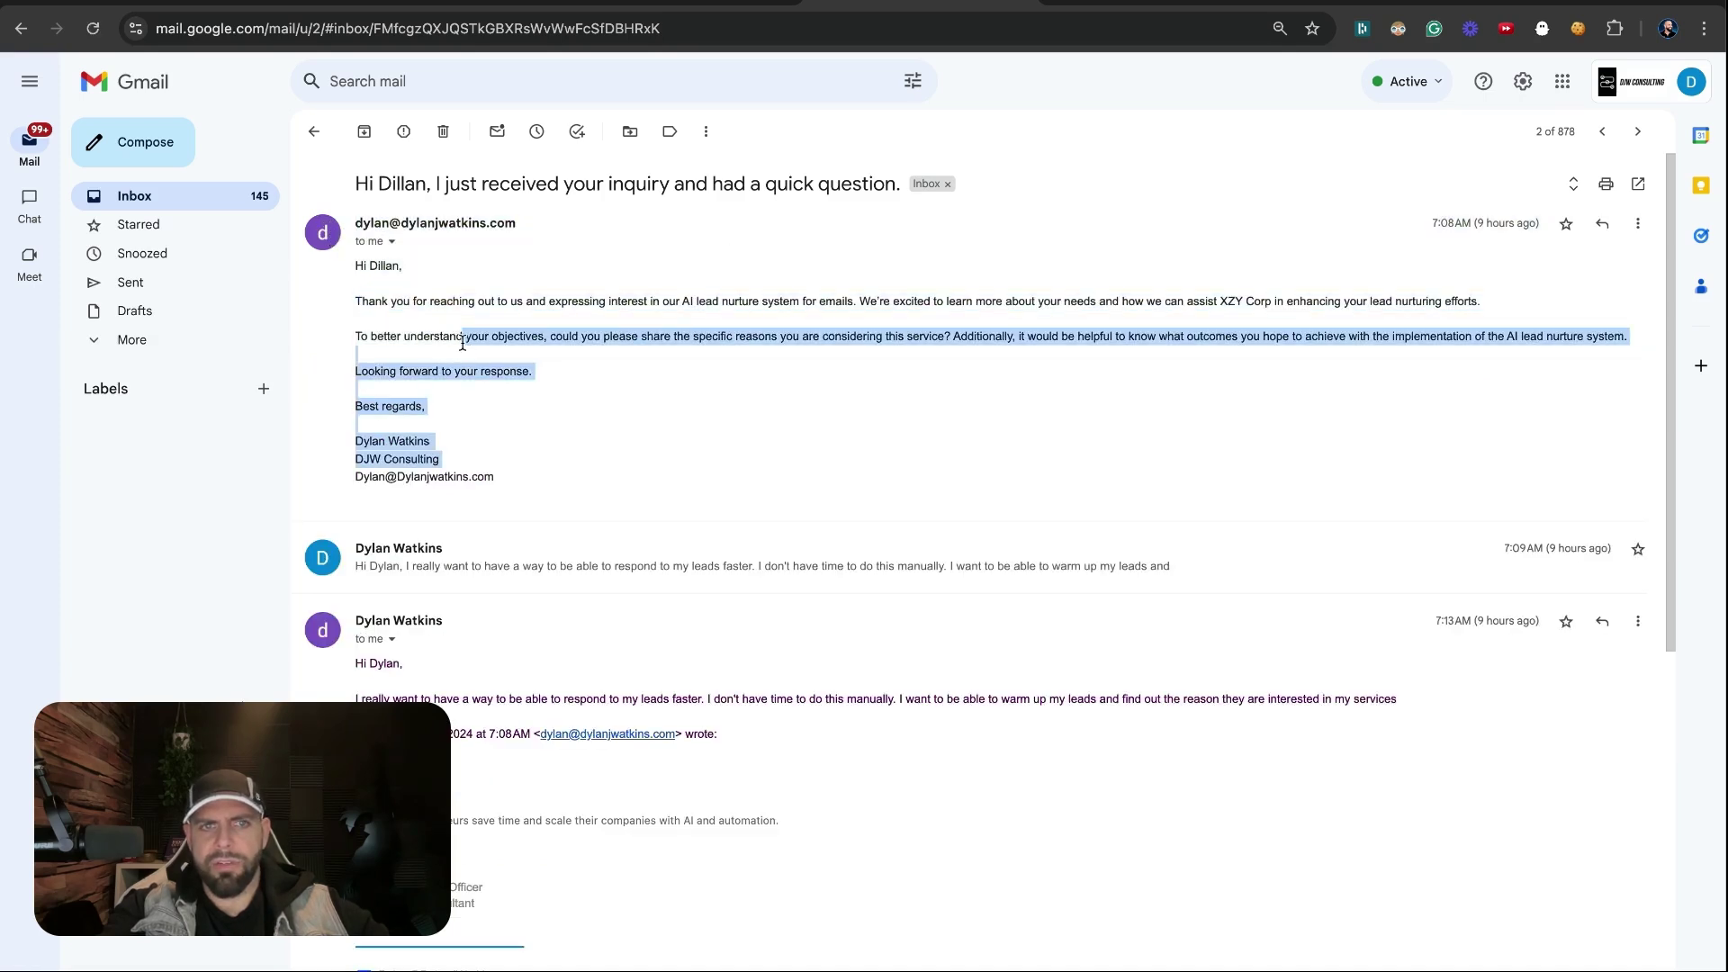
pyautogui.click(528, 566)
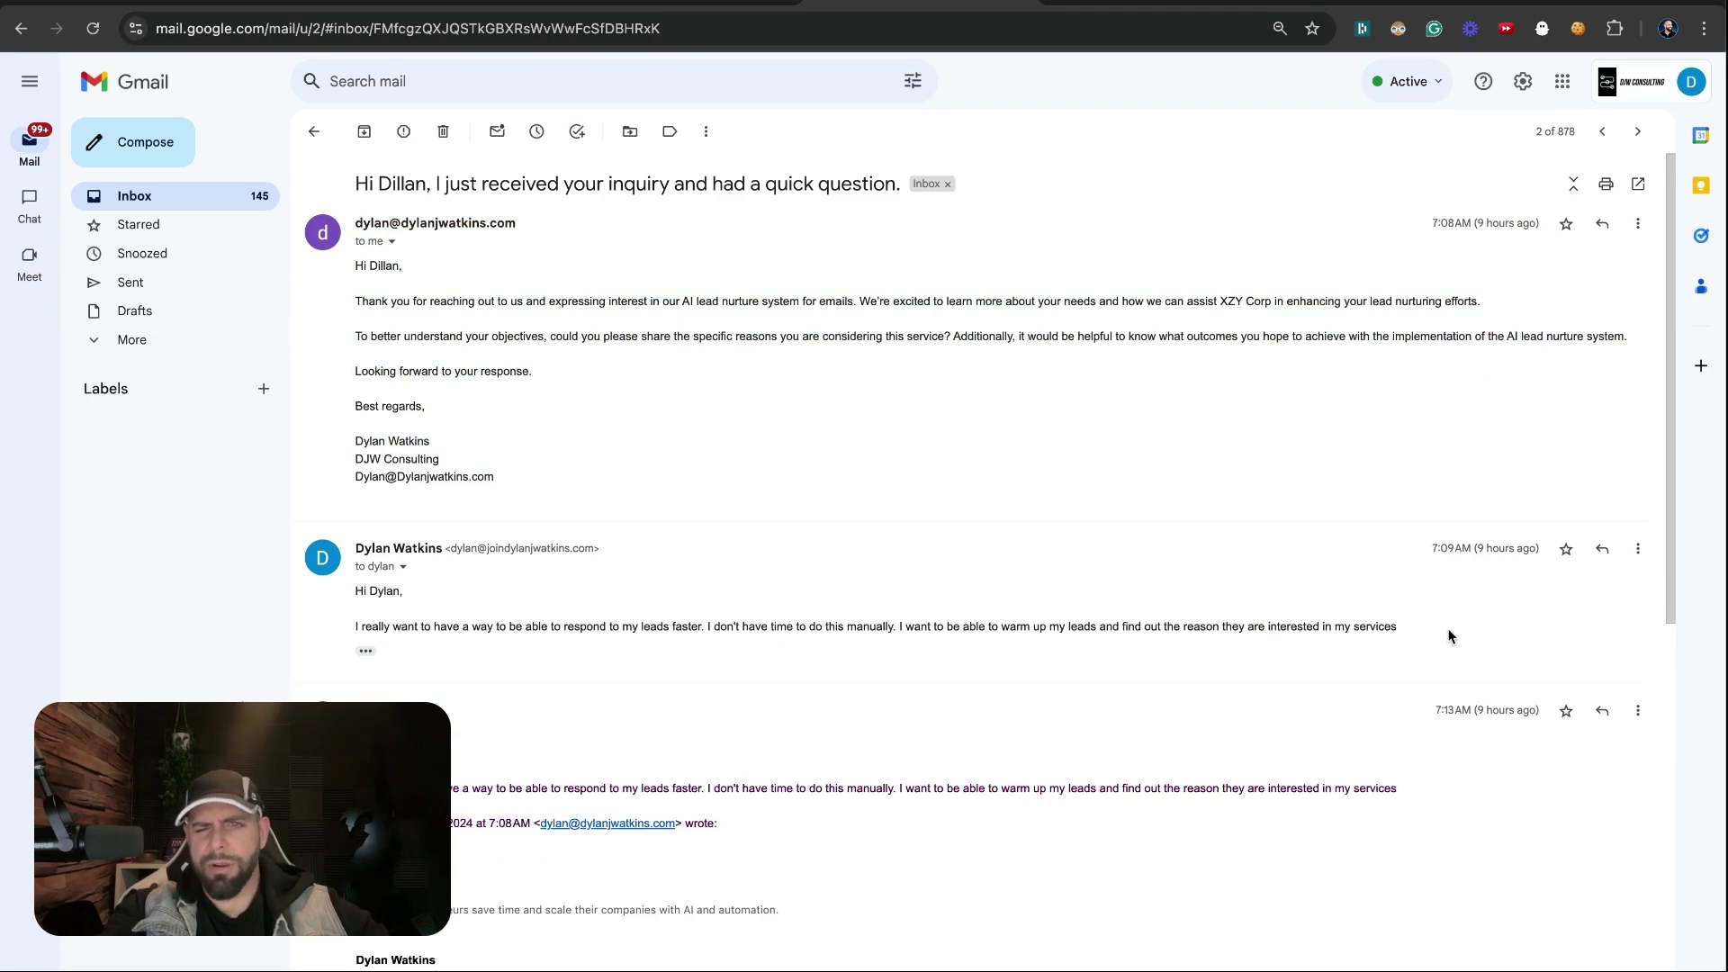
pyautogui.moveTo(1449, 636); pyautogui.dragTo(629, 631)
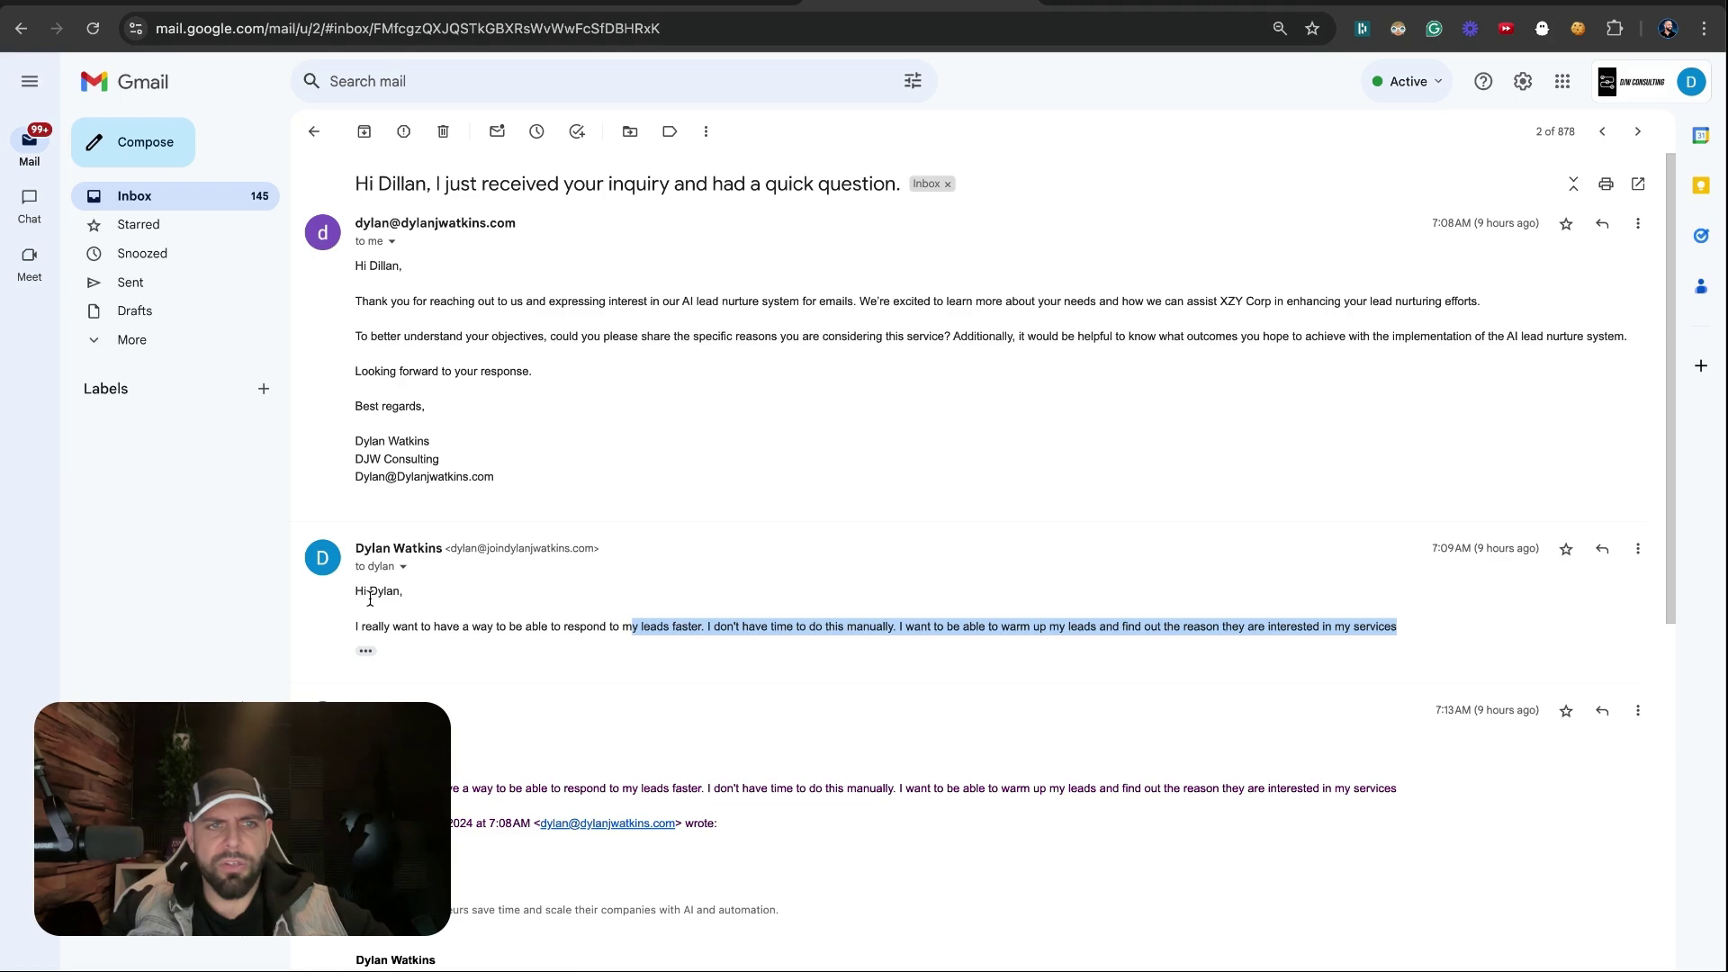
pyautogui.moveTo(355, 591); pyautogui.dragTo(1388, 653)
pyautogui.press('super+c')
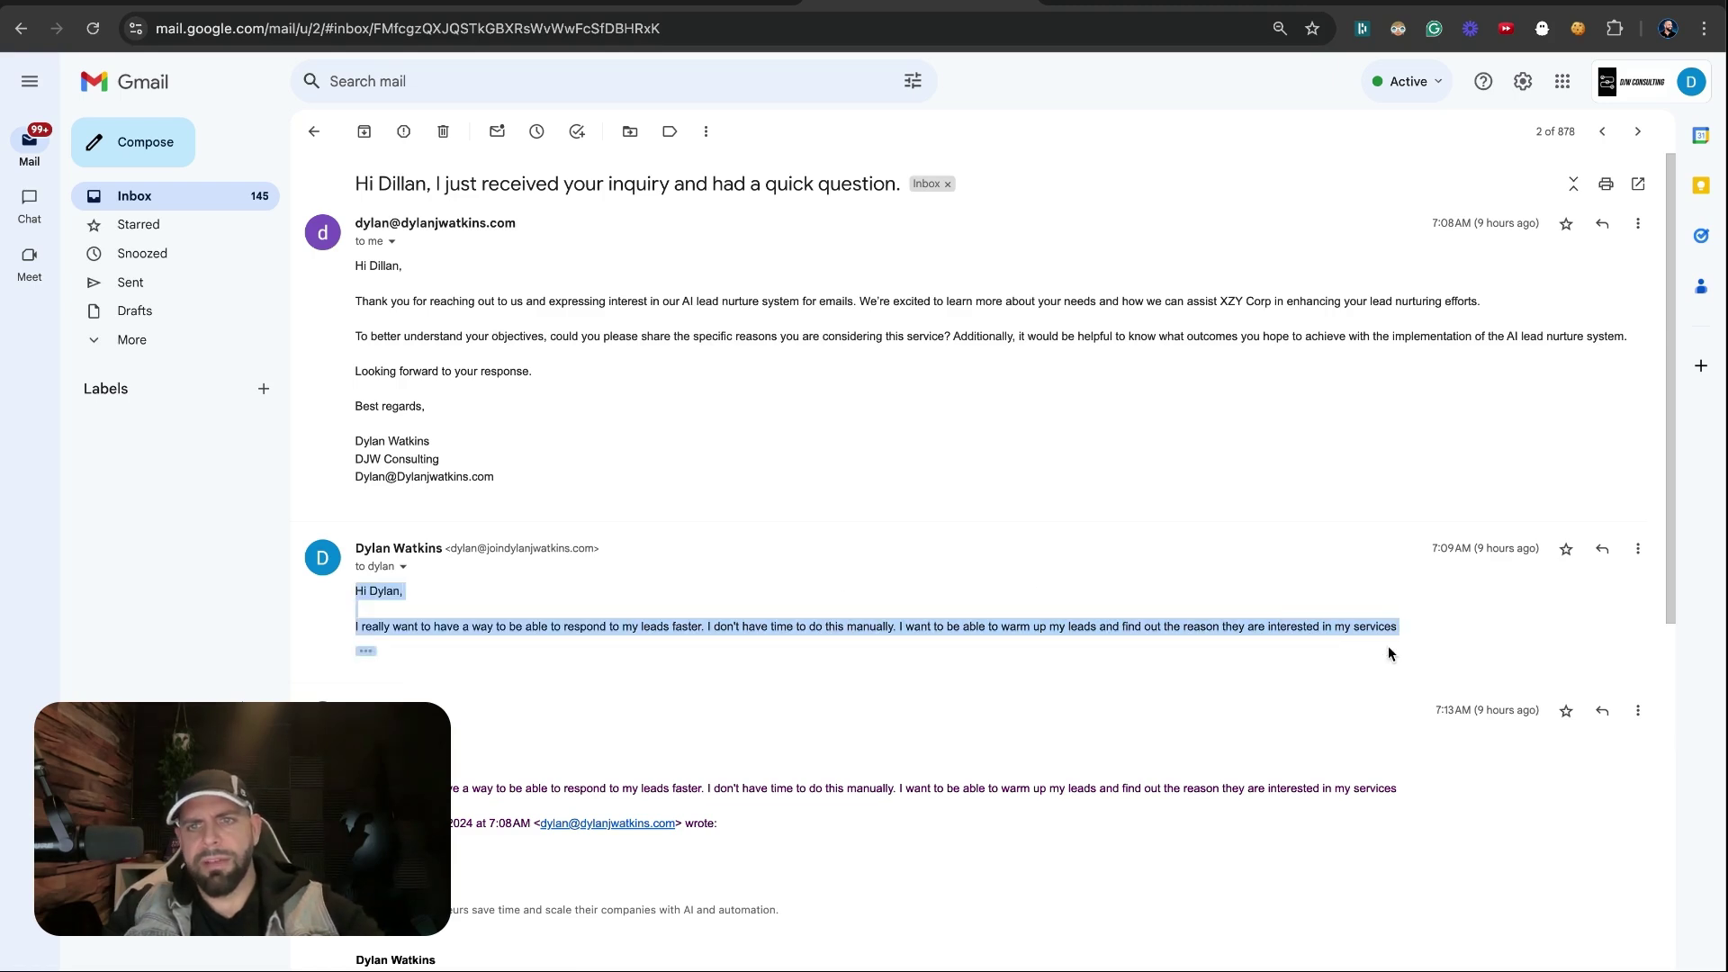
# Reply to the follow-up with the lead's pasted message, send it, and return to Make
pyautogui.press('r')
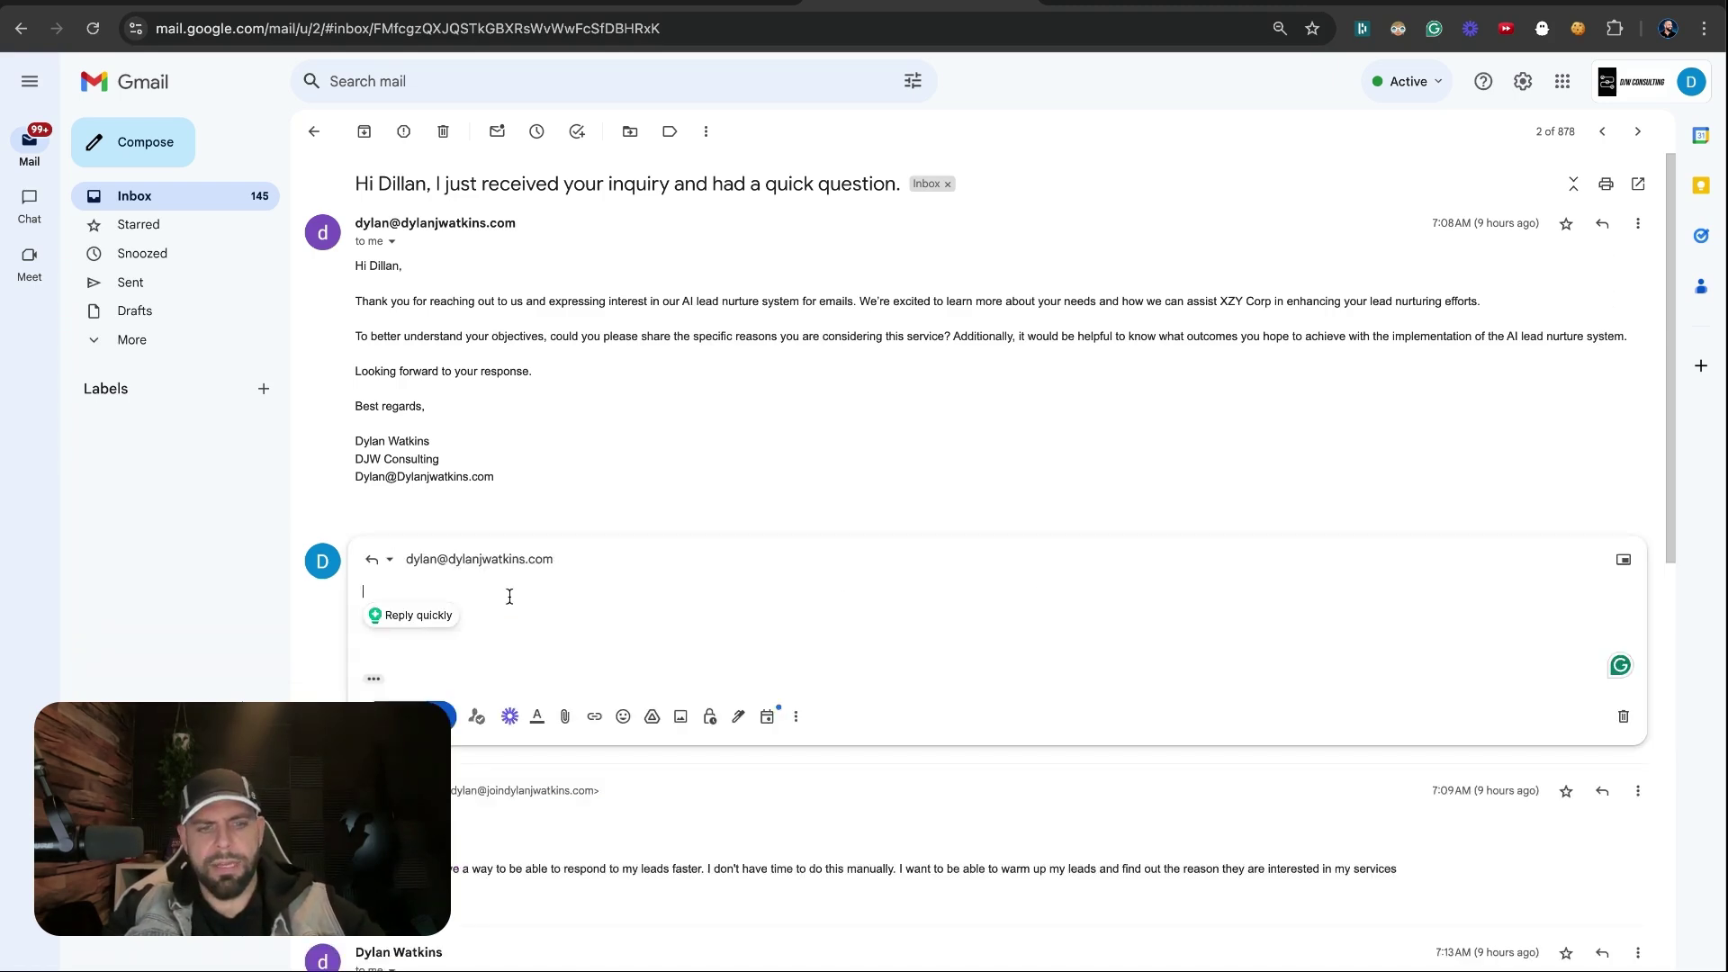
pyautogui.press('super+v')
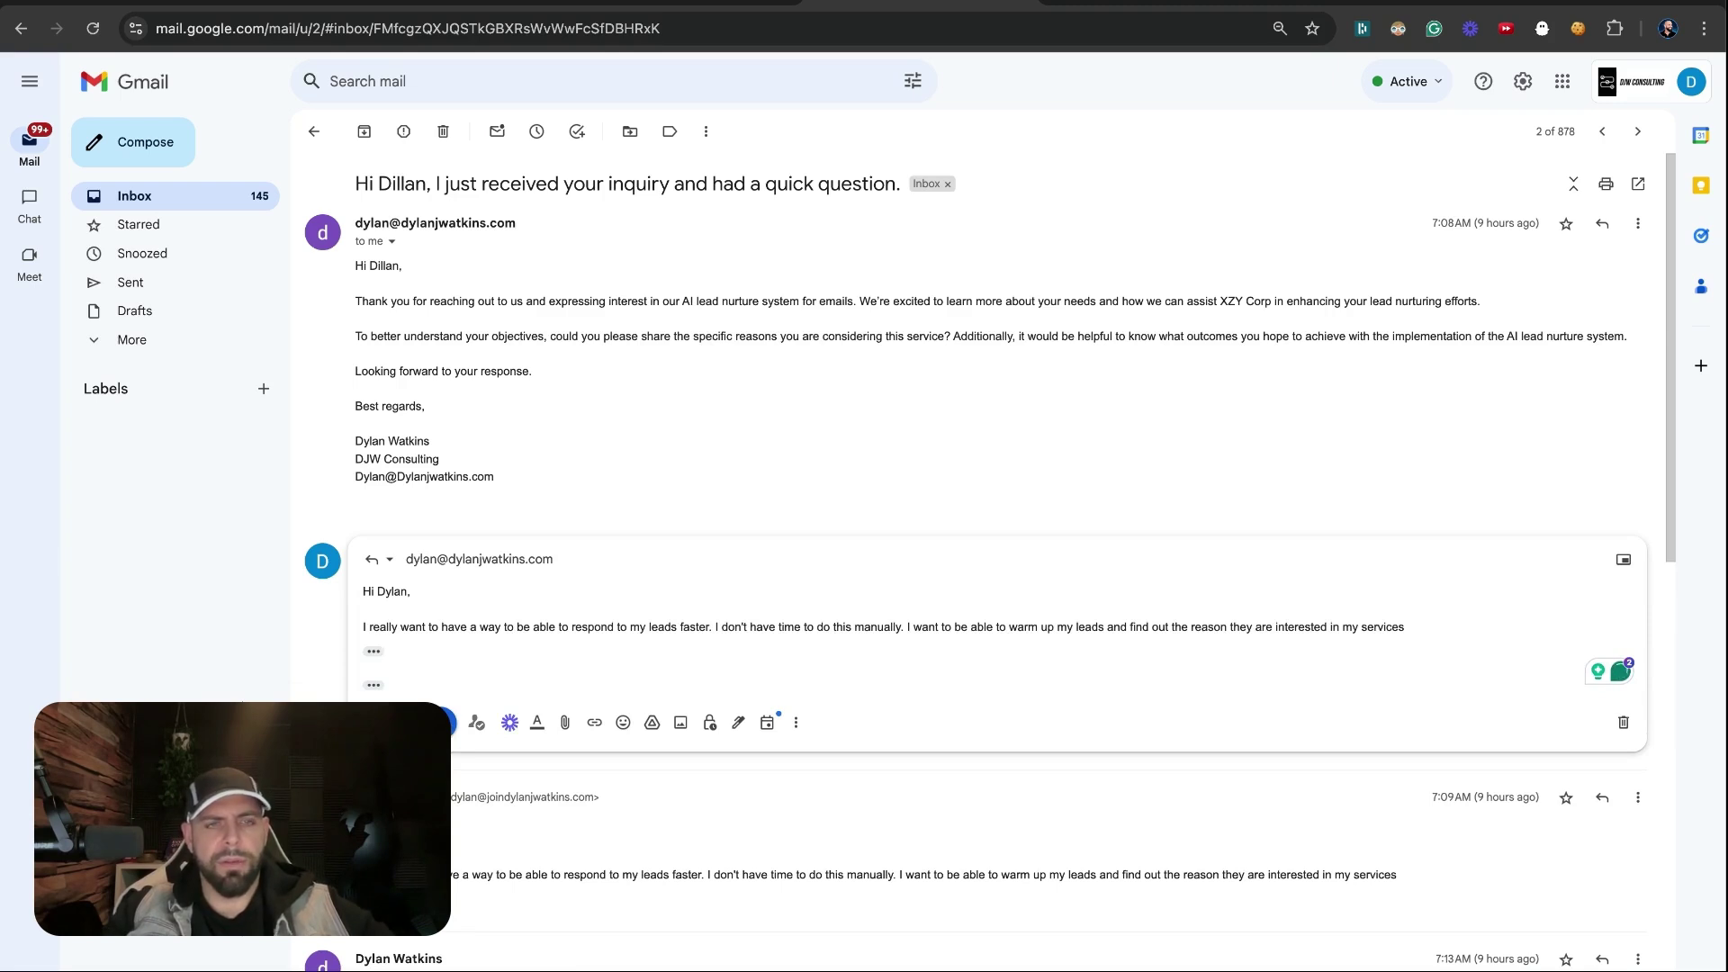
pyautogui.press('super+Return')
pyautogui.hotkey('ctrl', 'shift', 'Tab')
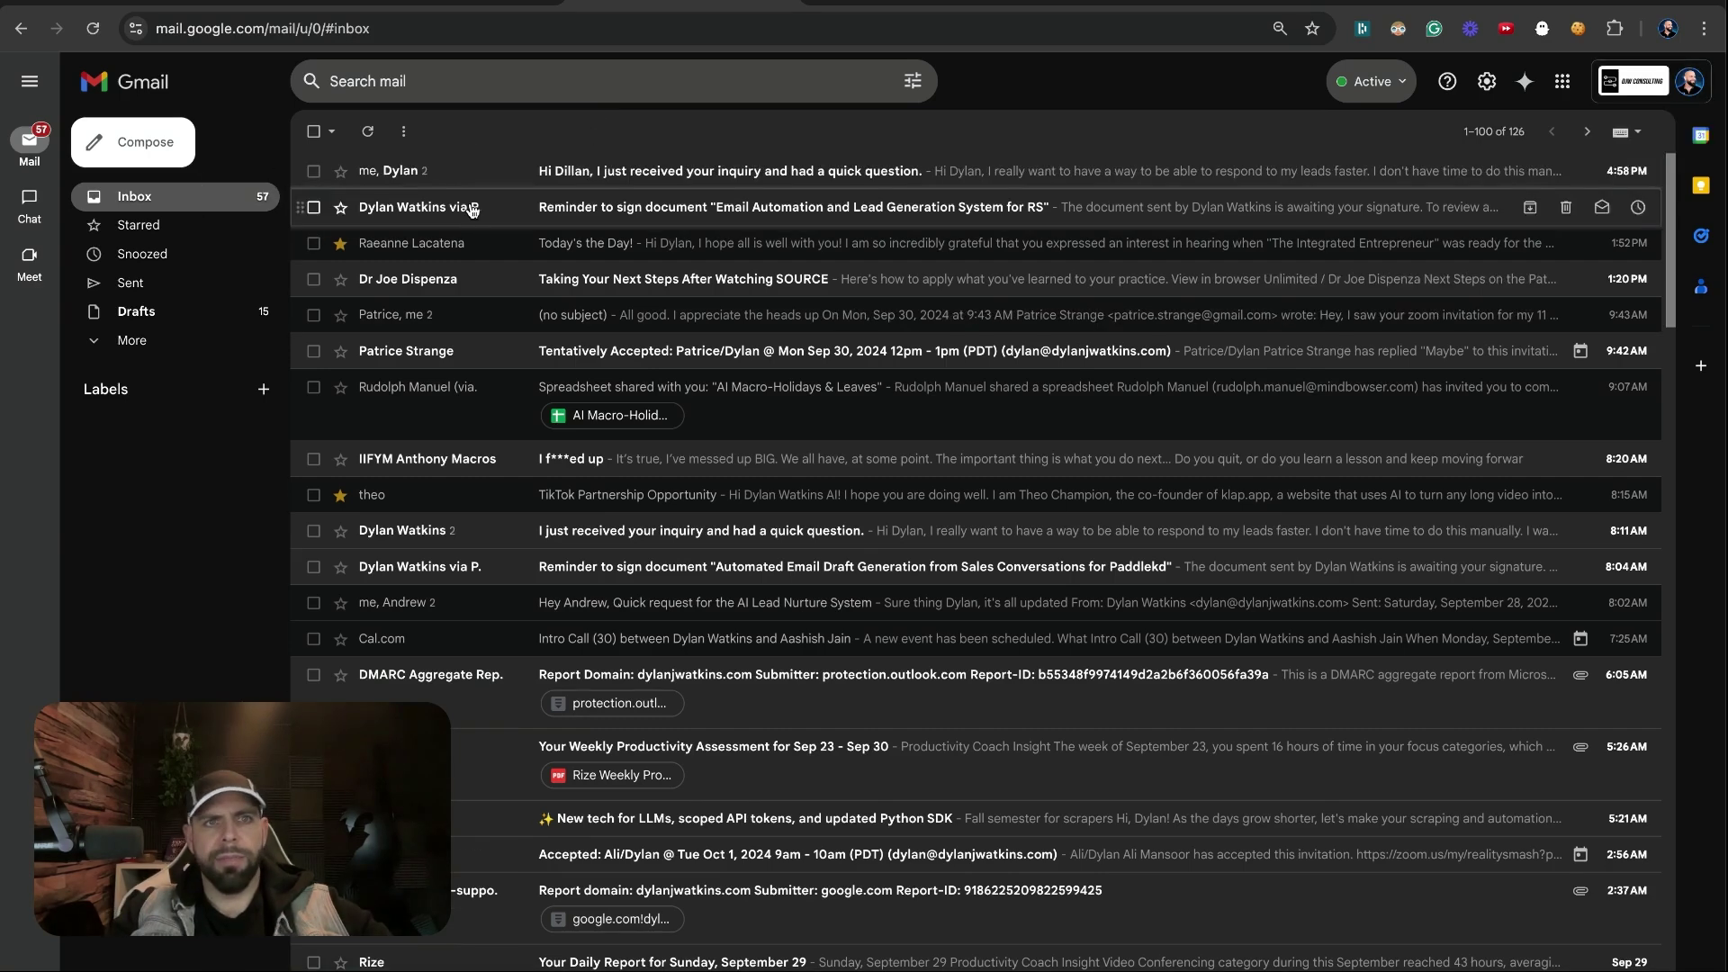
pyautogui.click(240, 4)
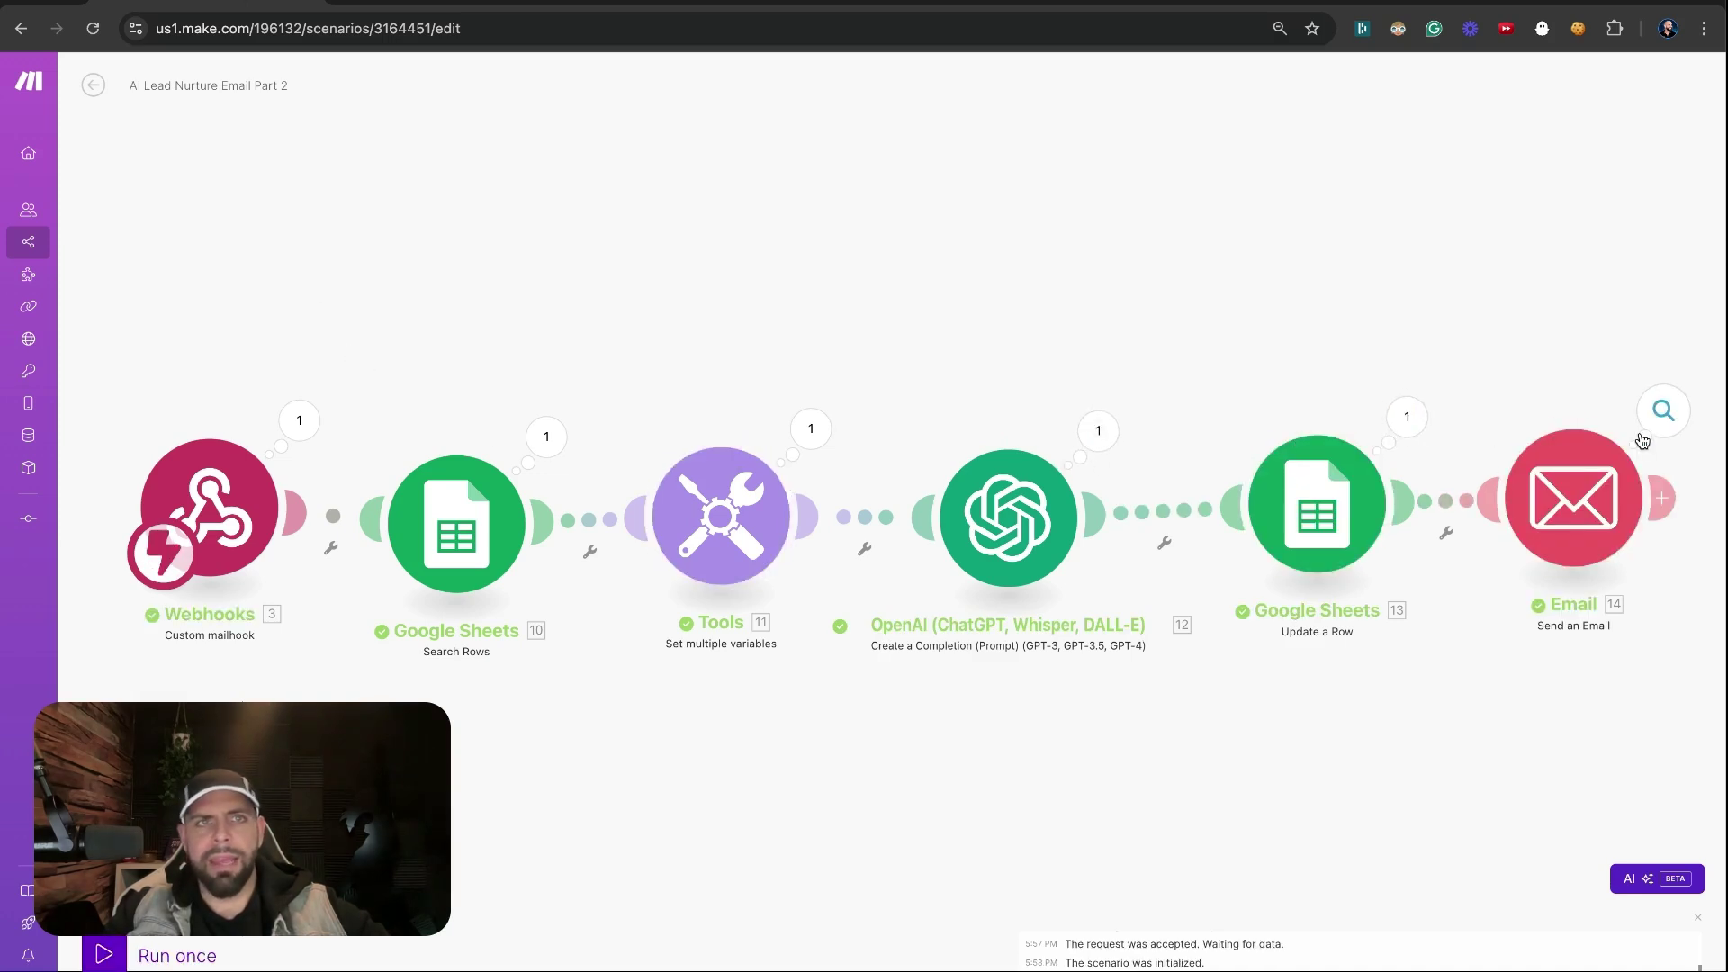
# Check row 2's G2, H2 and I2 cells in the sheet, then view the OpenAI module's run output
pyautogui.click(461, 4)
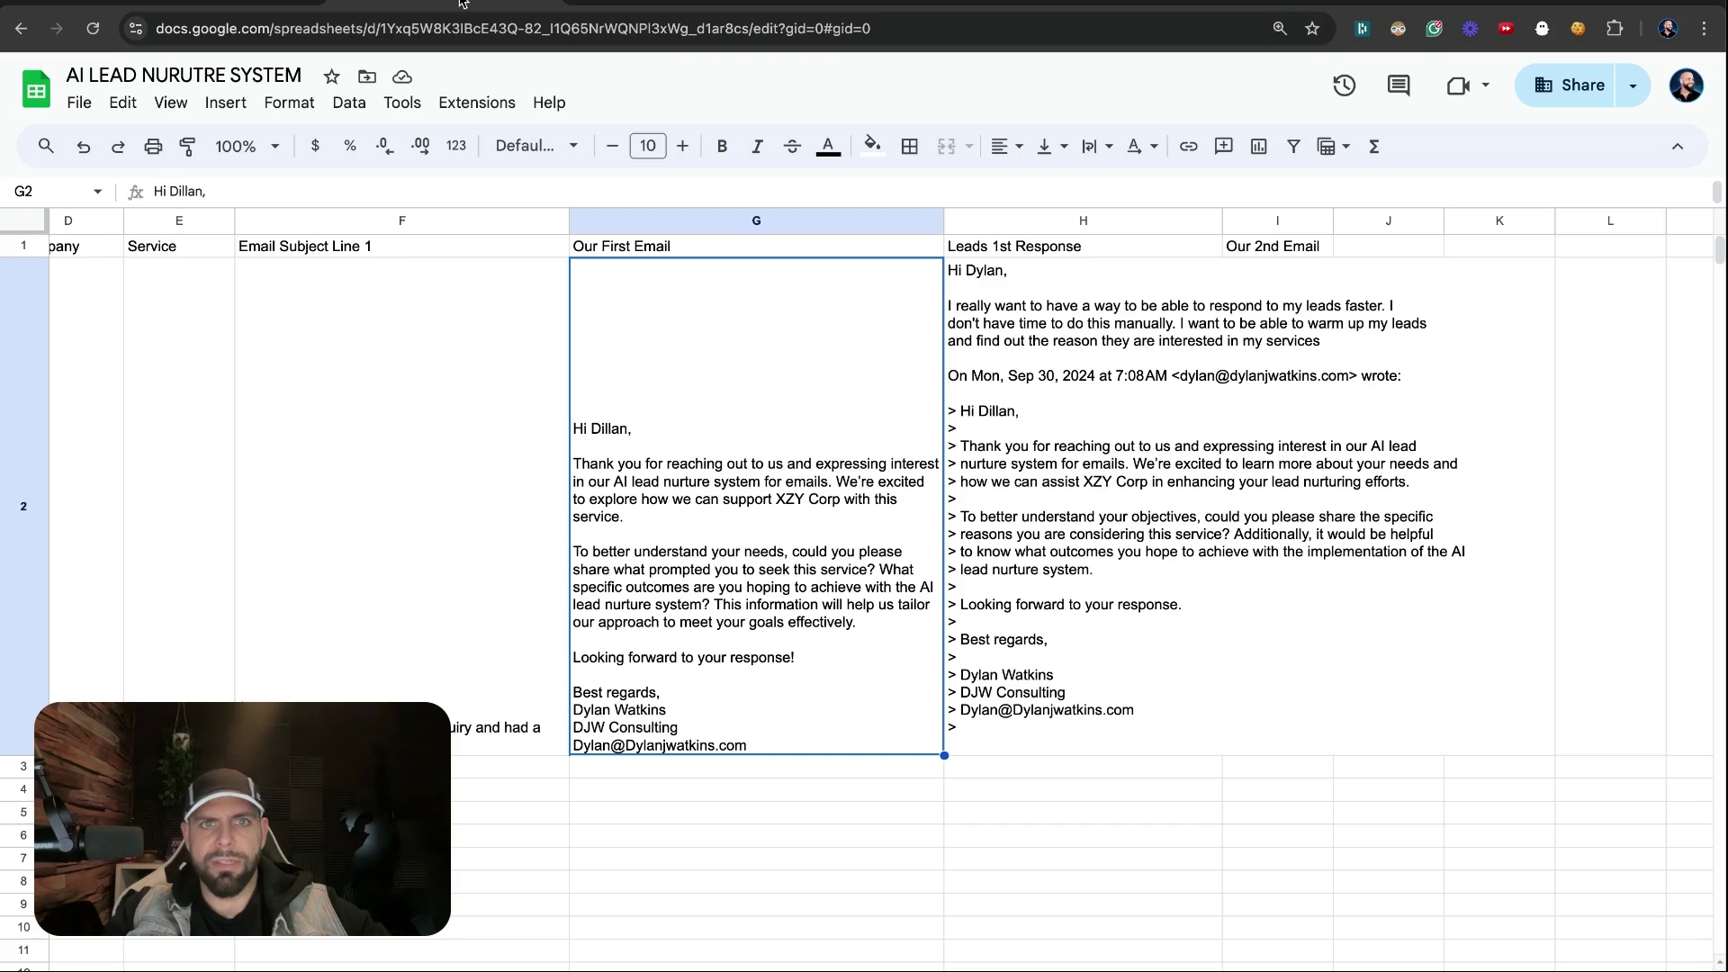
pyautogui.press('Right')
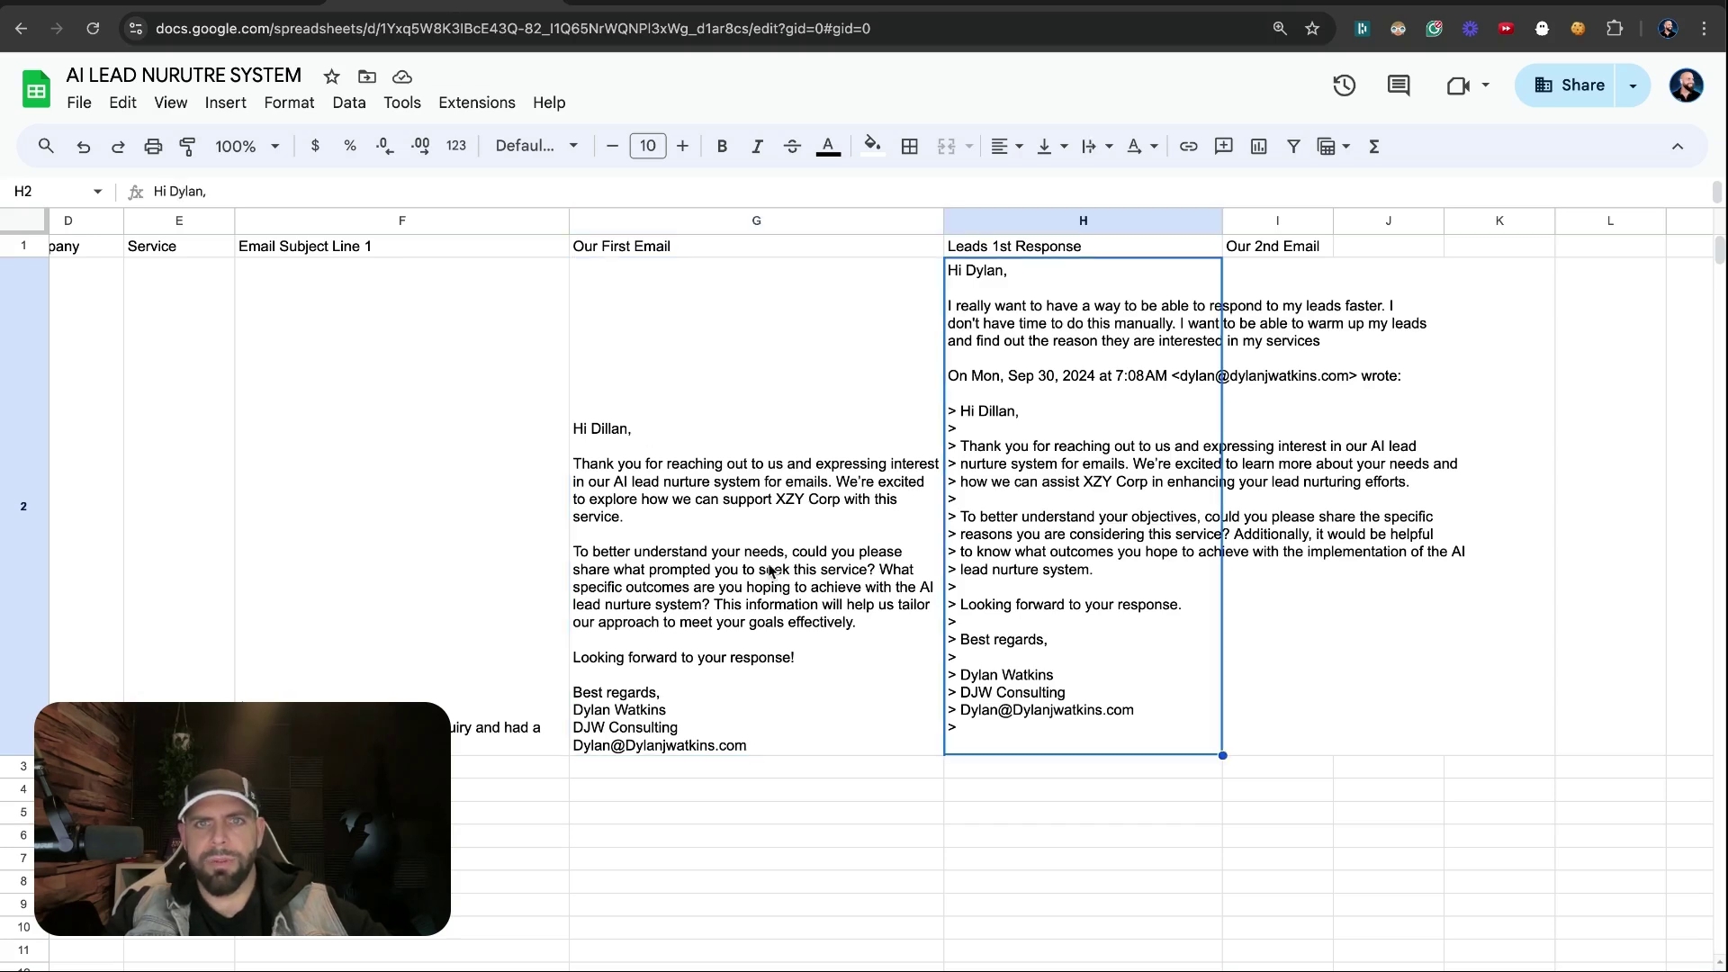
pyautogui.press('Right')
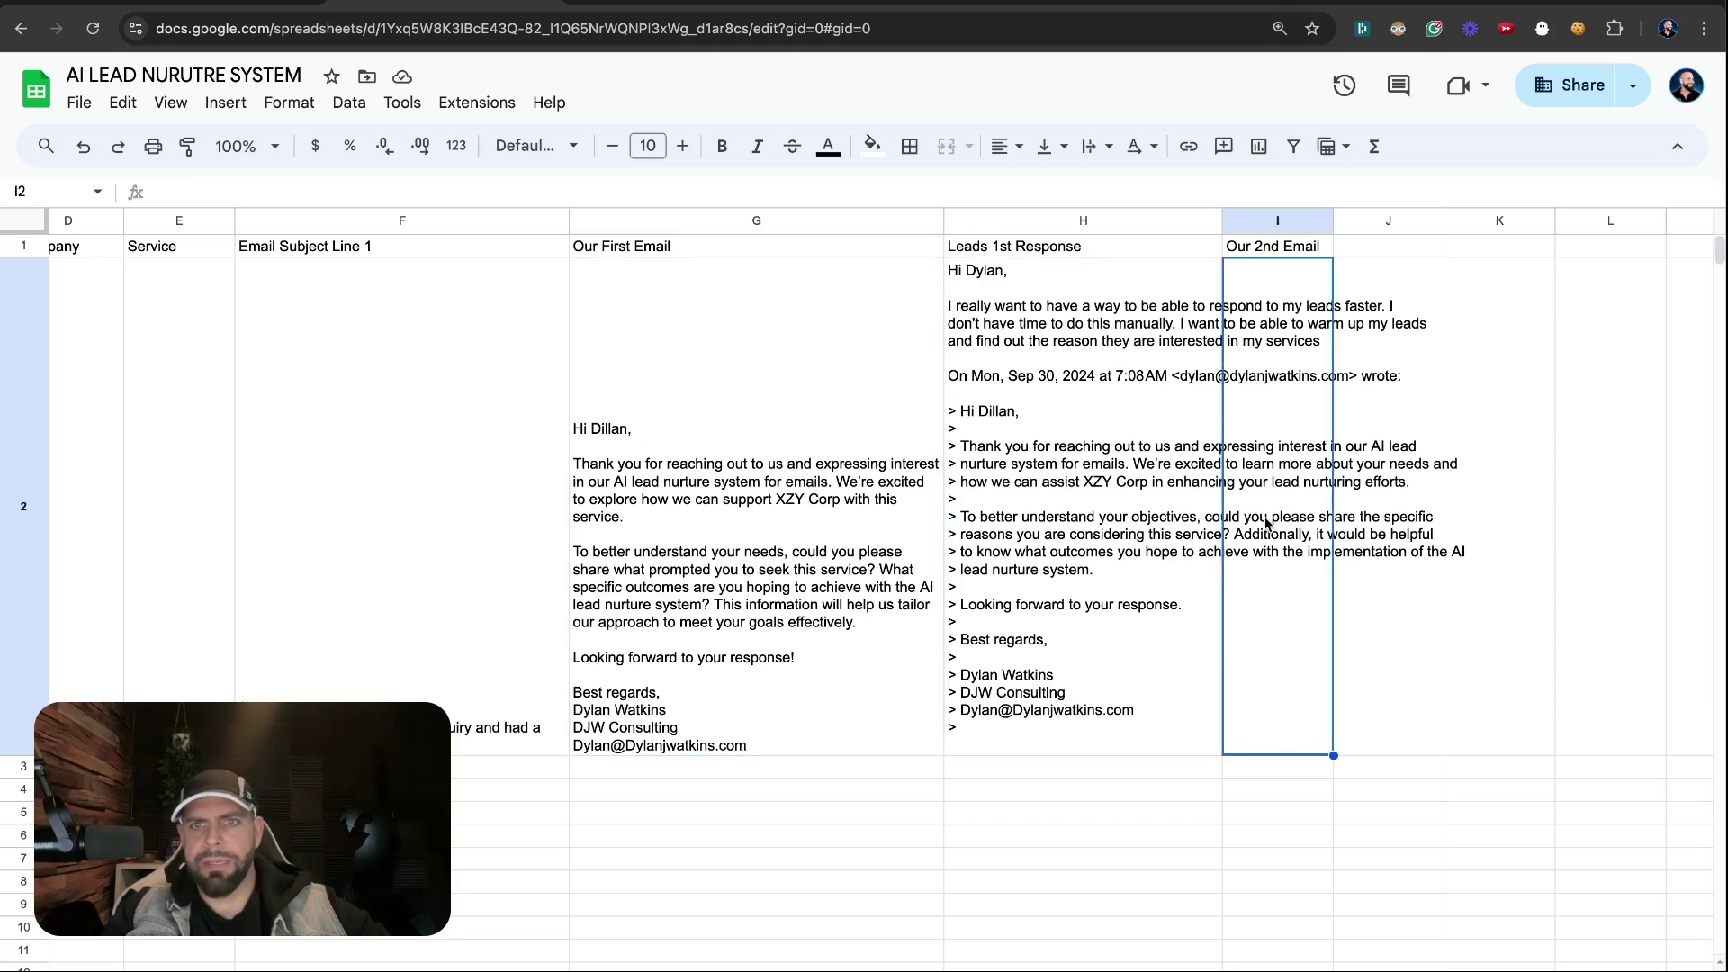
pyautogui.press('Right')
pyautogui.hscroll(2, 1296, 639)
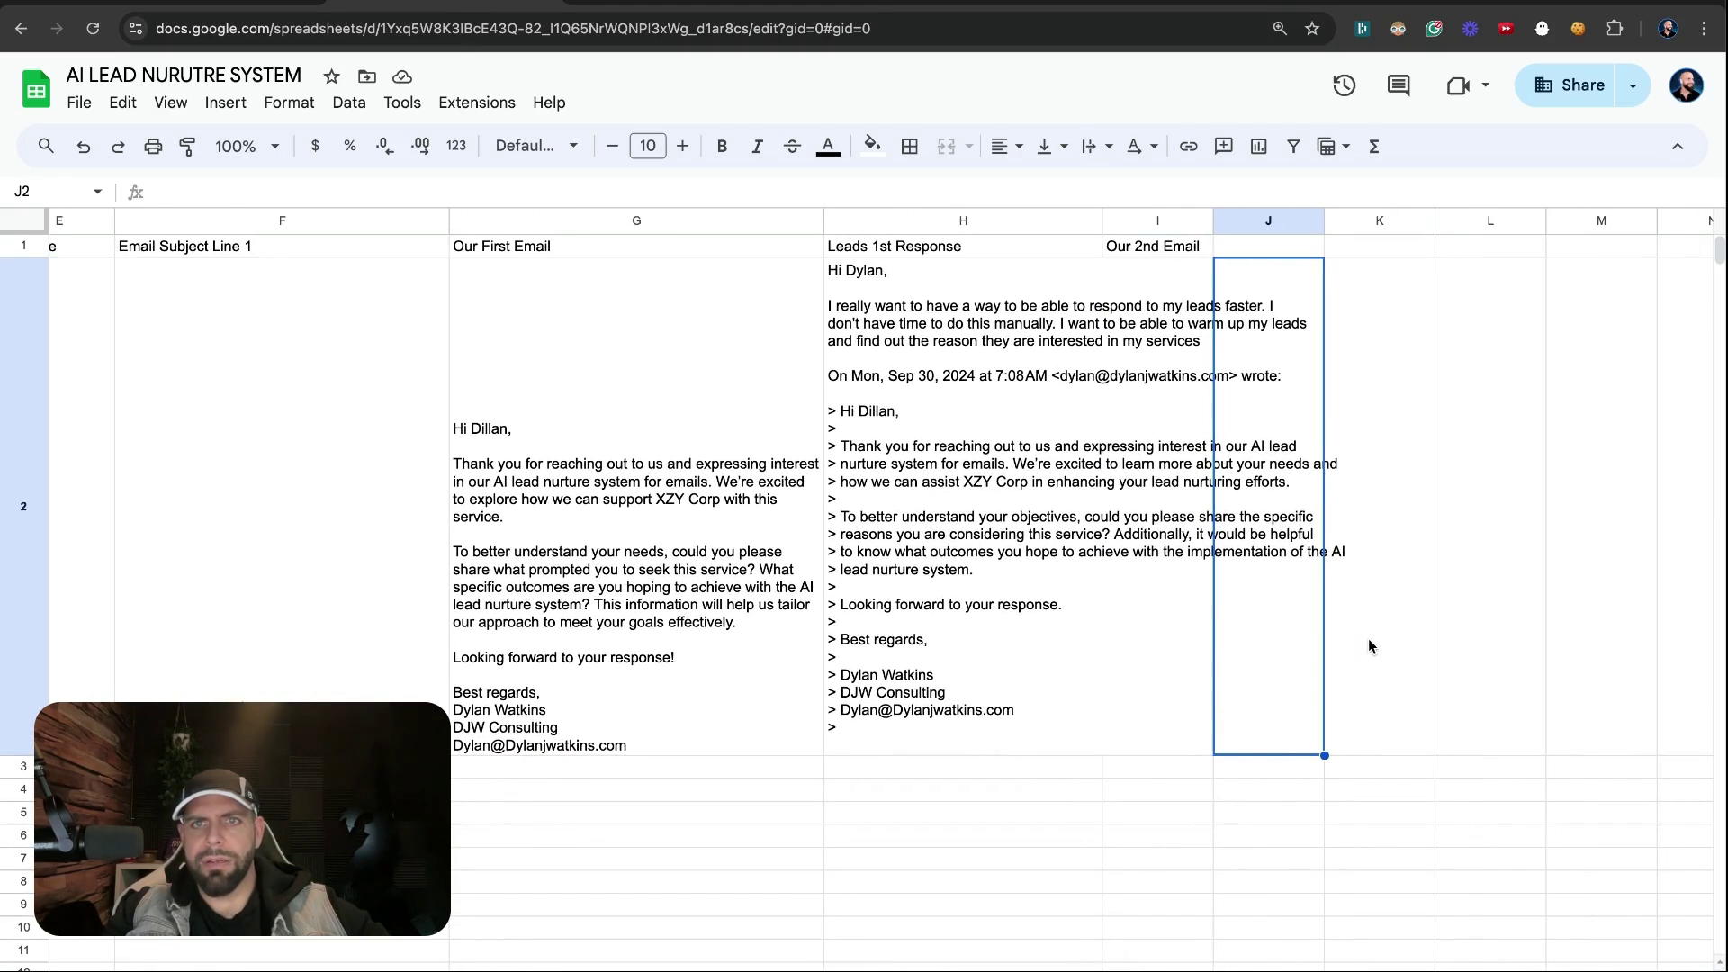
pyautogui.doubleClick(1163, 661)
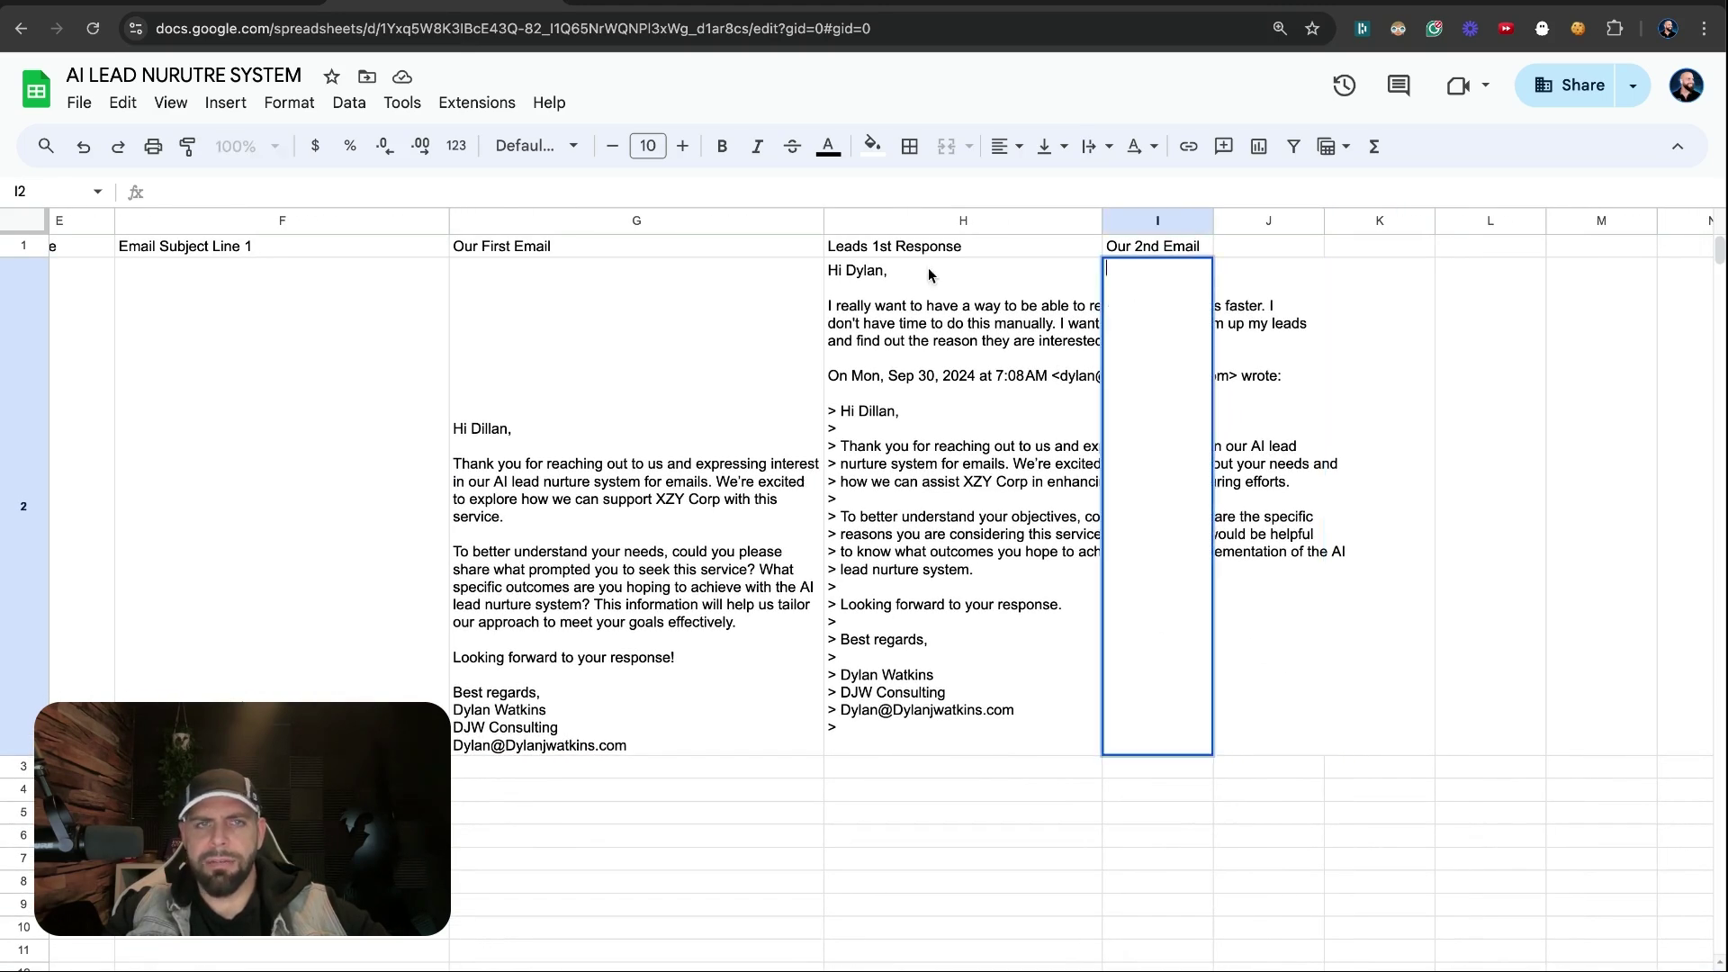
pyautogui.click(1085, 455)
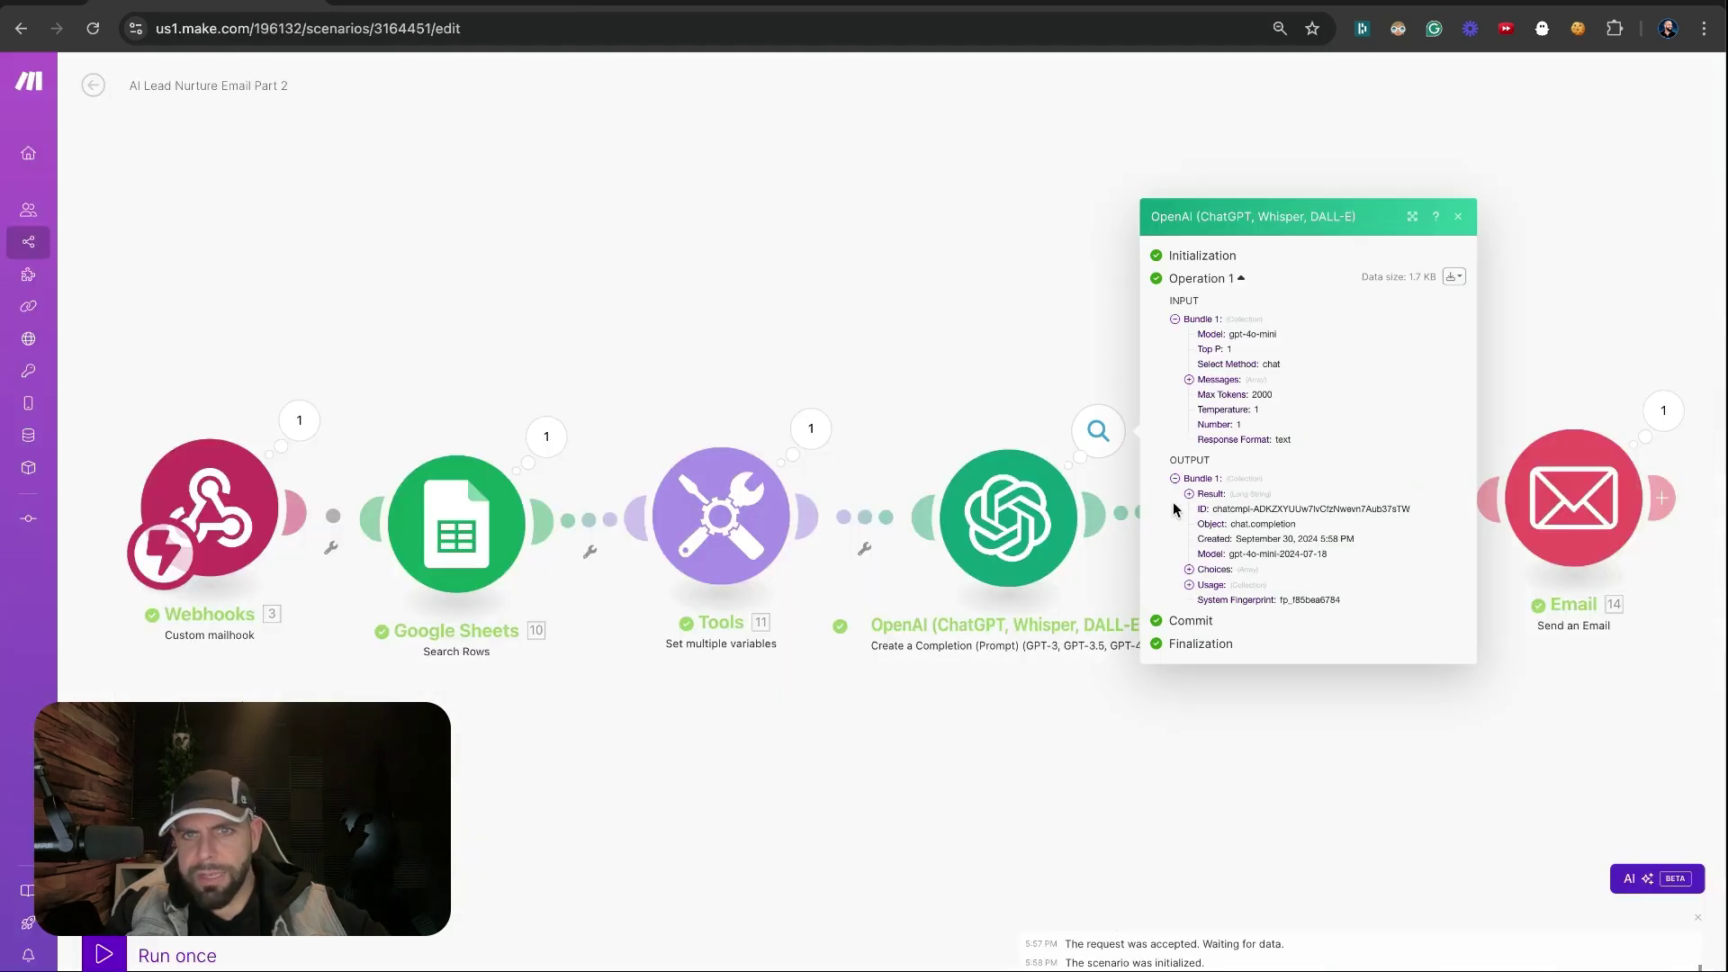
# Expand Choices > 1 > Message > Content and select the generated email's opening paragraph
pyautogui.click(1188, 570)
pyautogui.click(1203, 584)
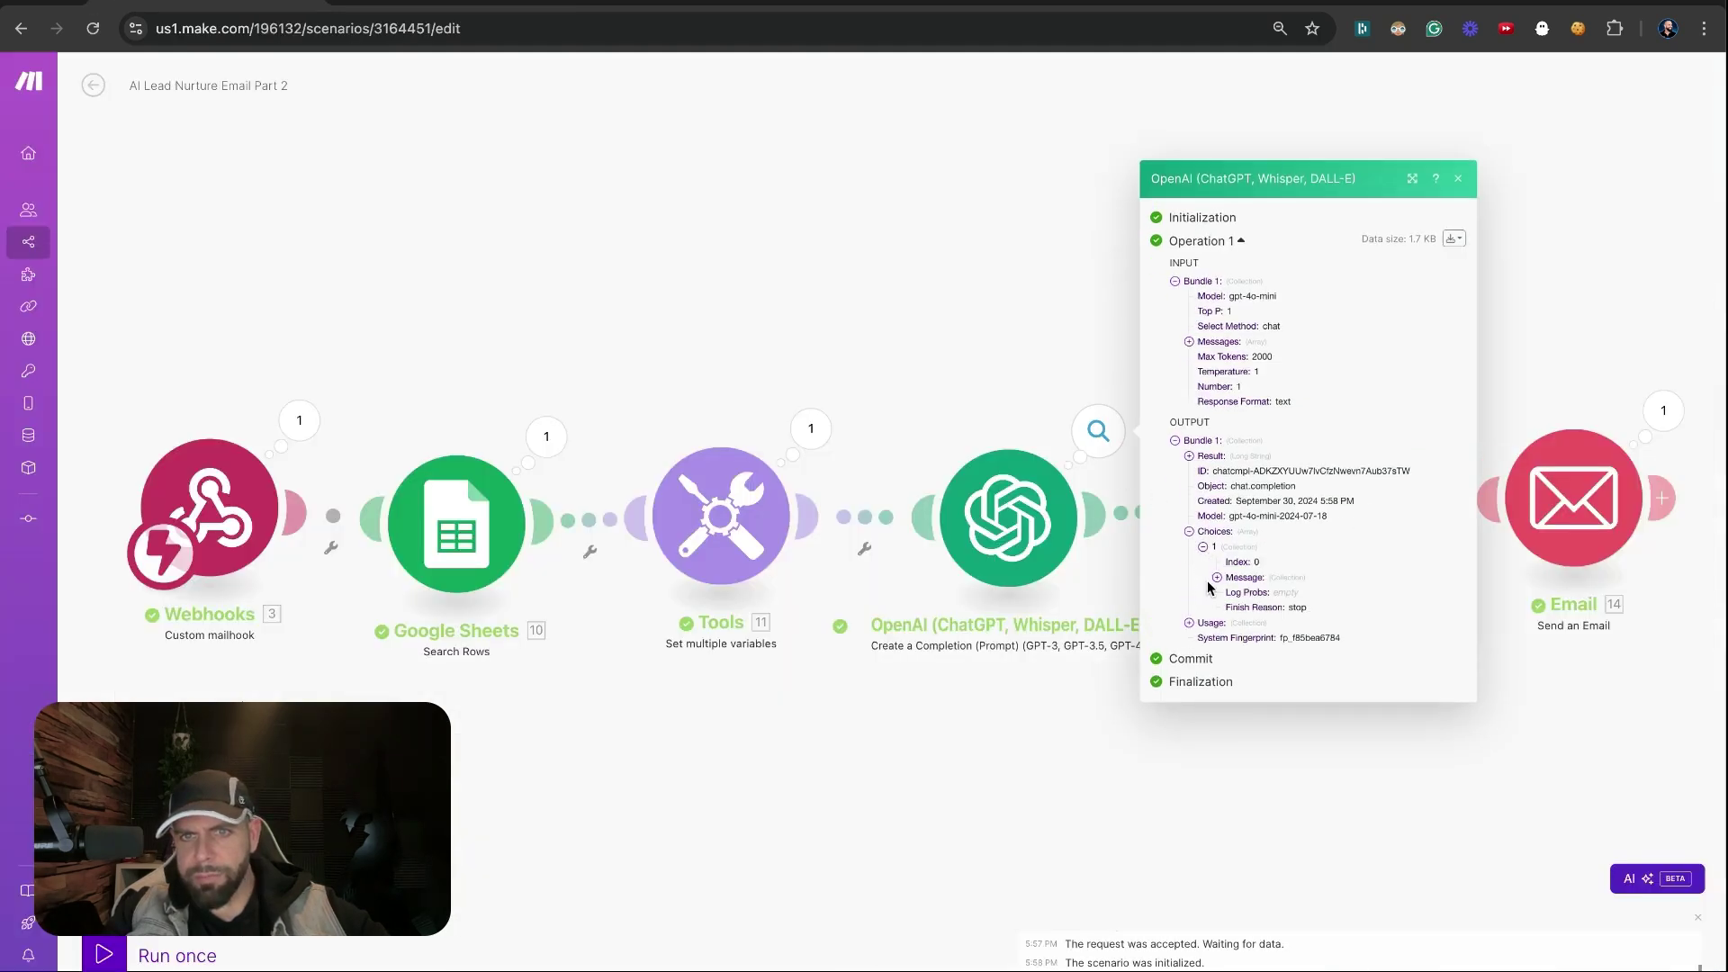
pyautogui.click(1216, 577)
pyautogui.click(1230, 587)
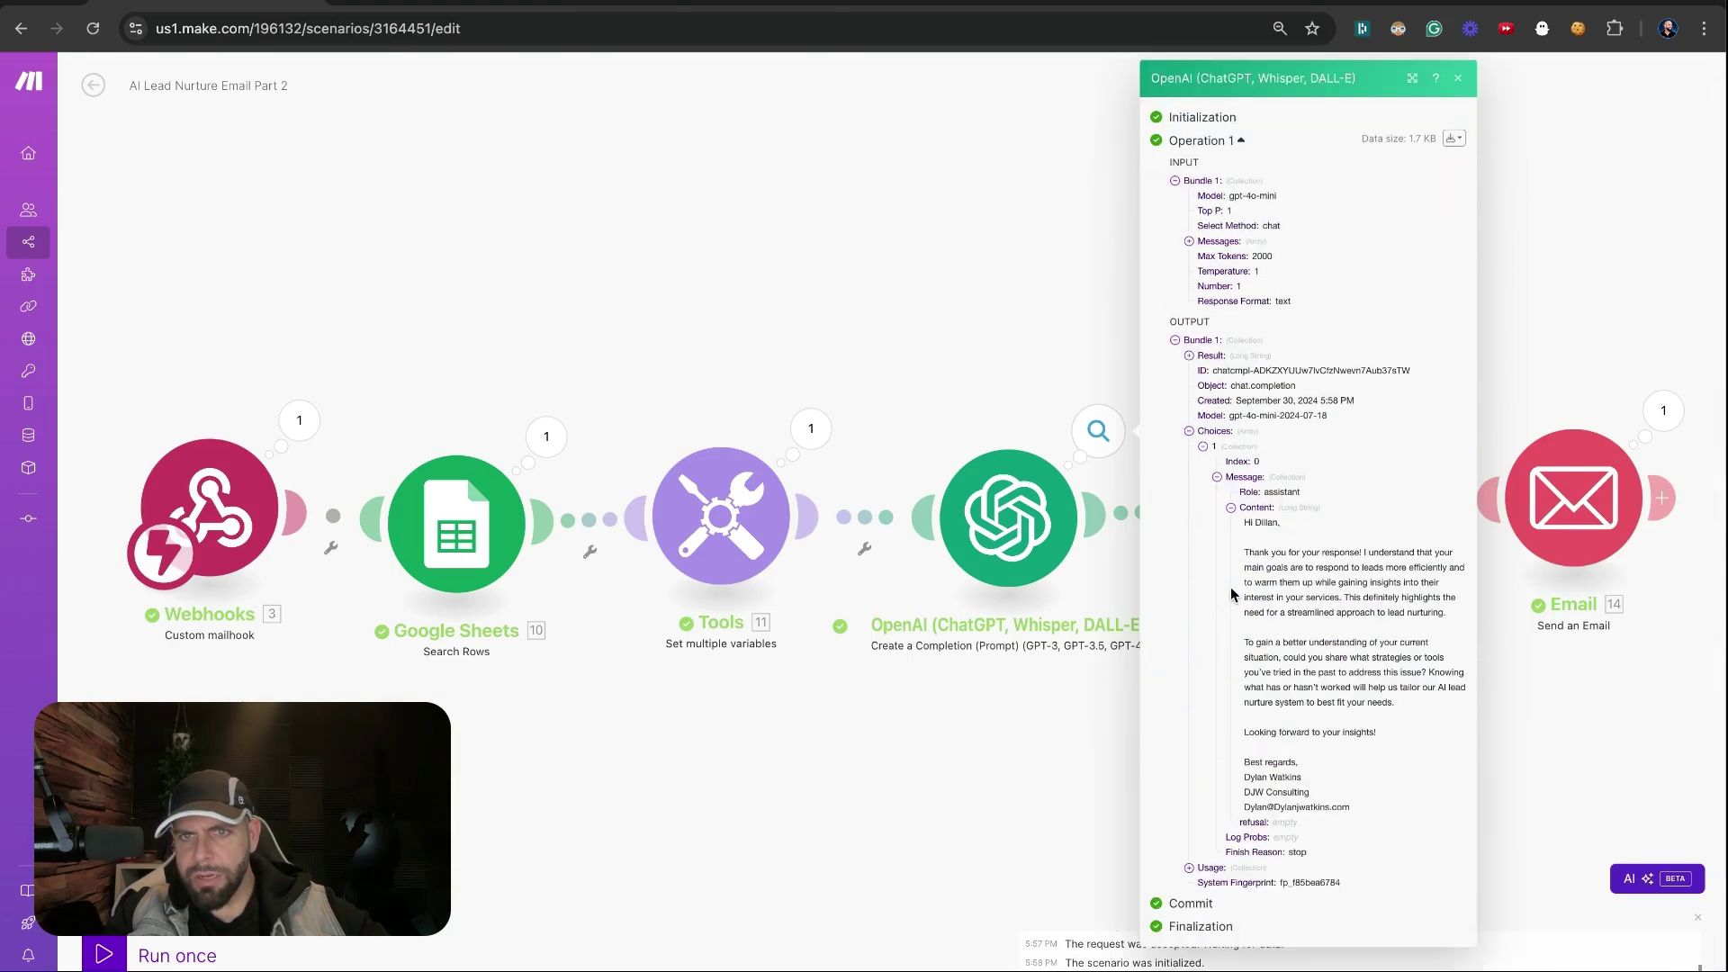
pyautogui.moveTo(1250, 523); pyautogui.dragTo(1270, 585)
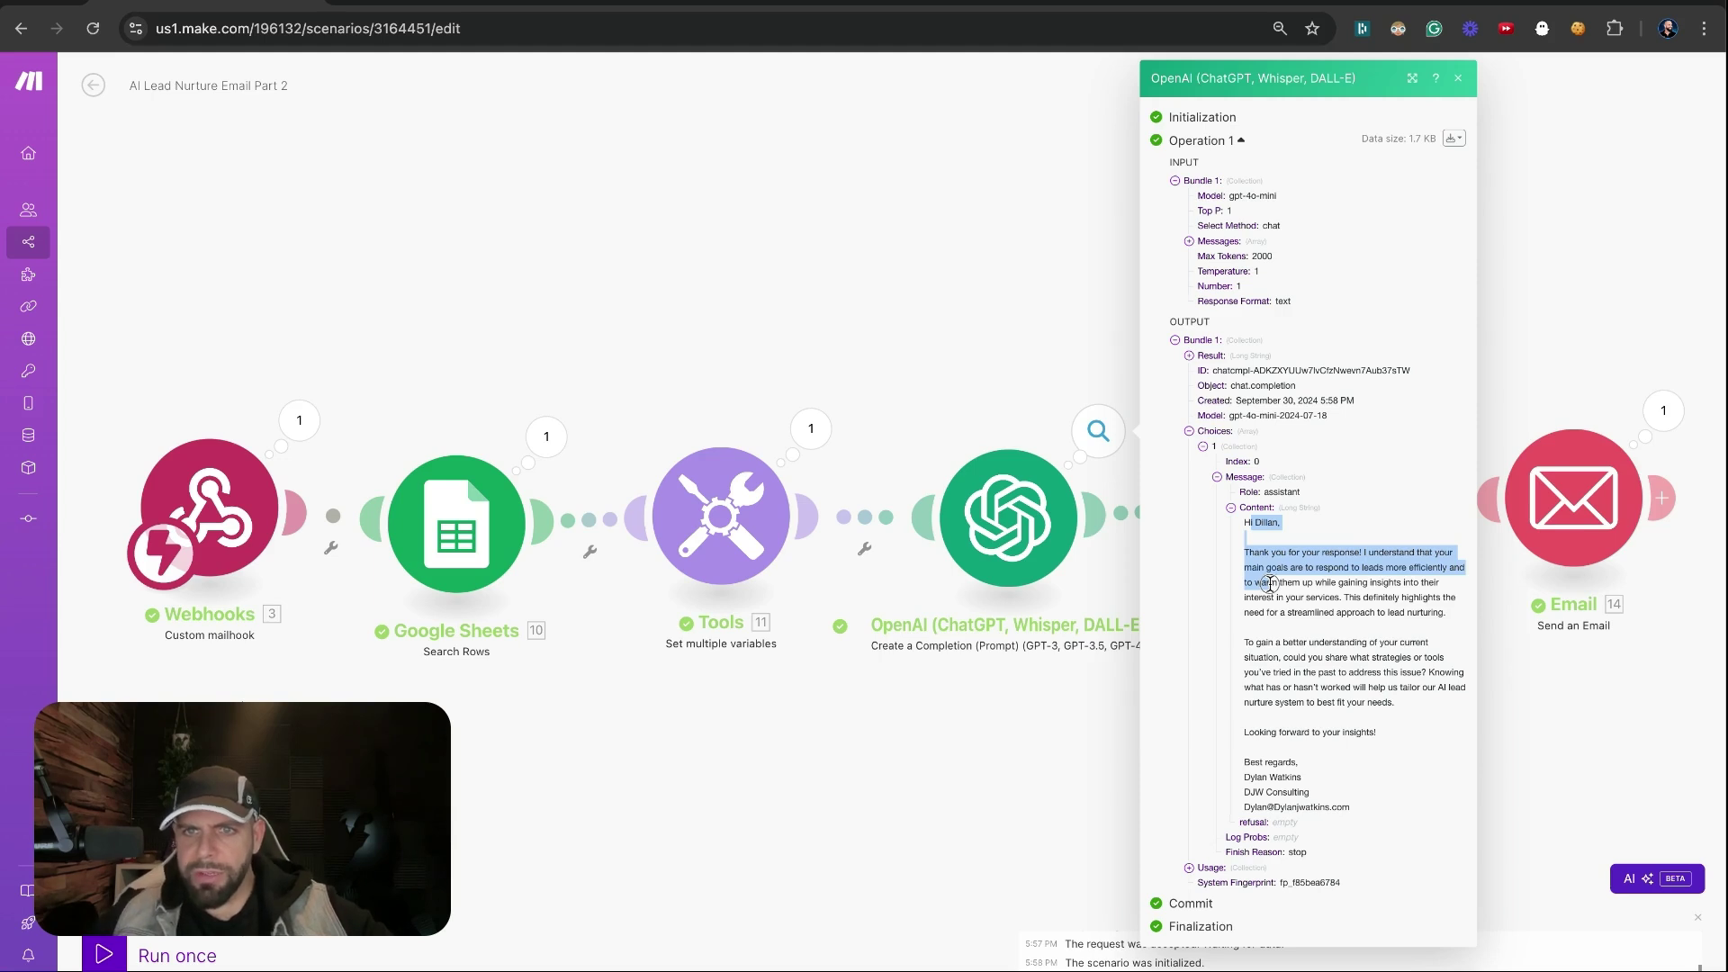
pyautogui.moveTo(1272, 583); pyautogui.dragTo(1330, 623)
# Read the email's second-paragraph question, close the inspector, and open the Update a Row settings
pyautogui.click(1302, 636)
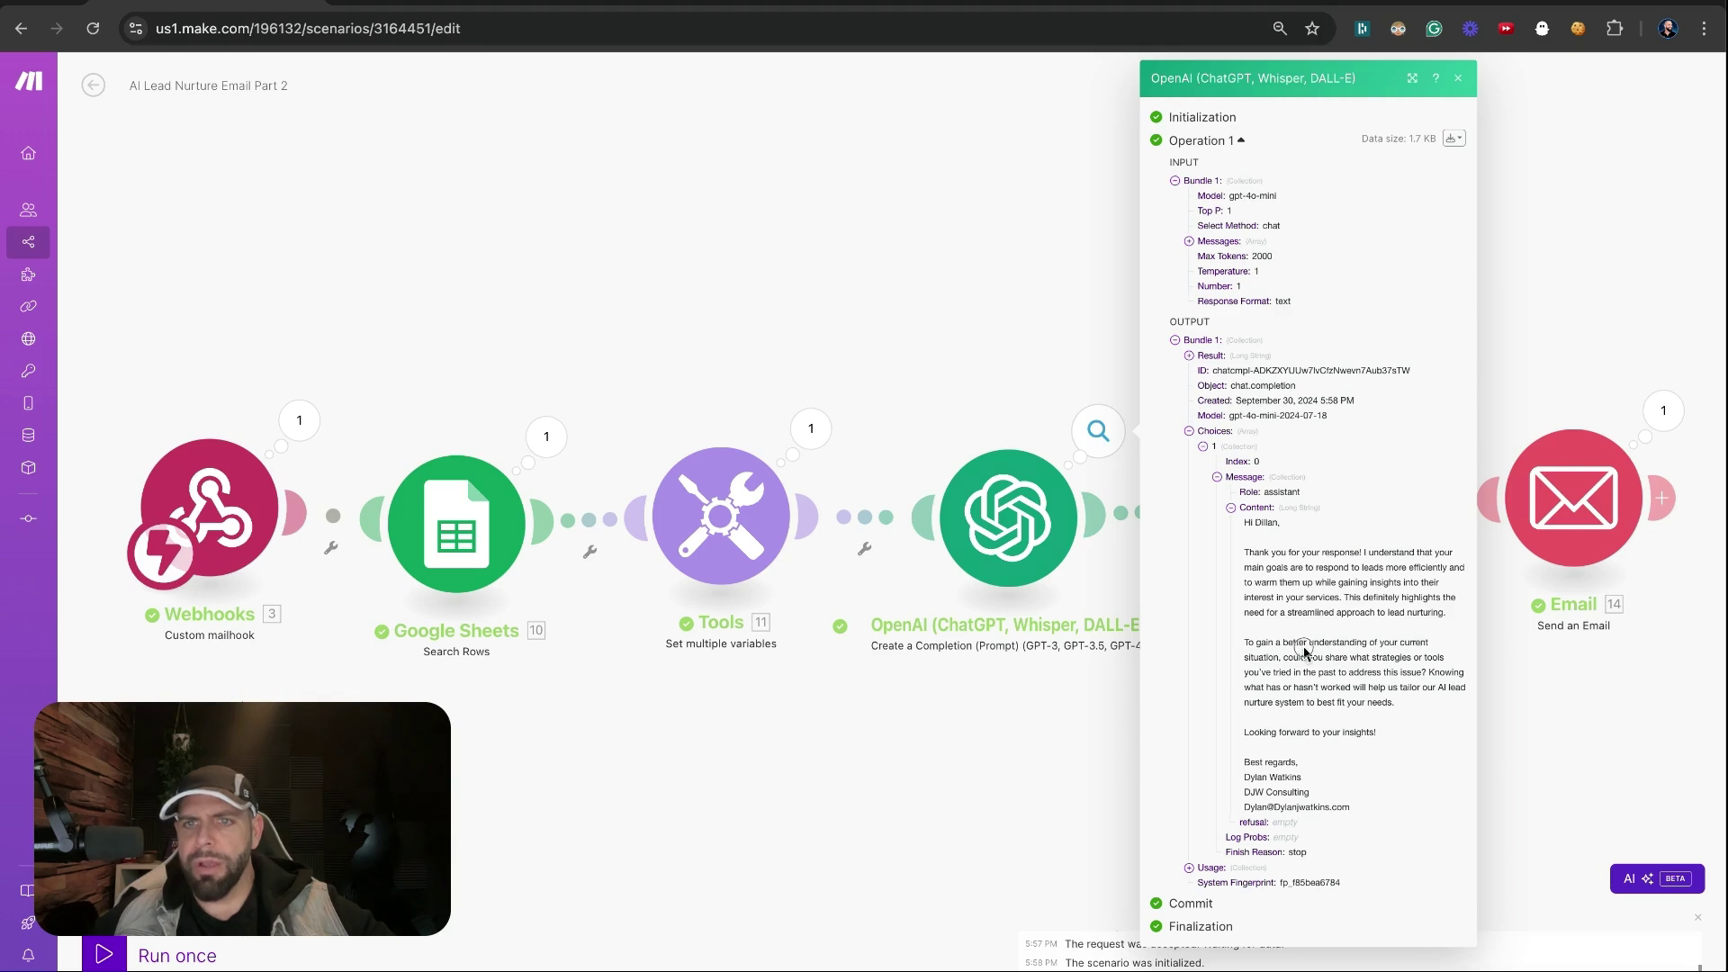
pyautogui.moveTo(1305, 644); pyautogui.dragTo(1318, 679)
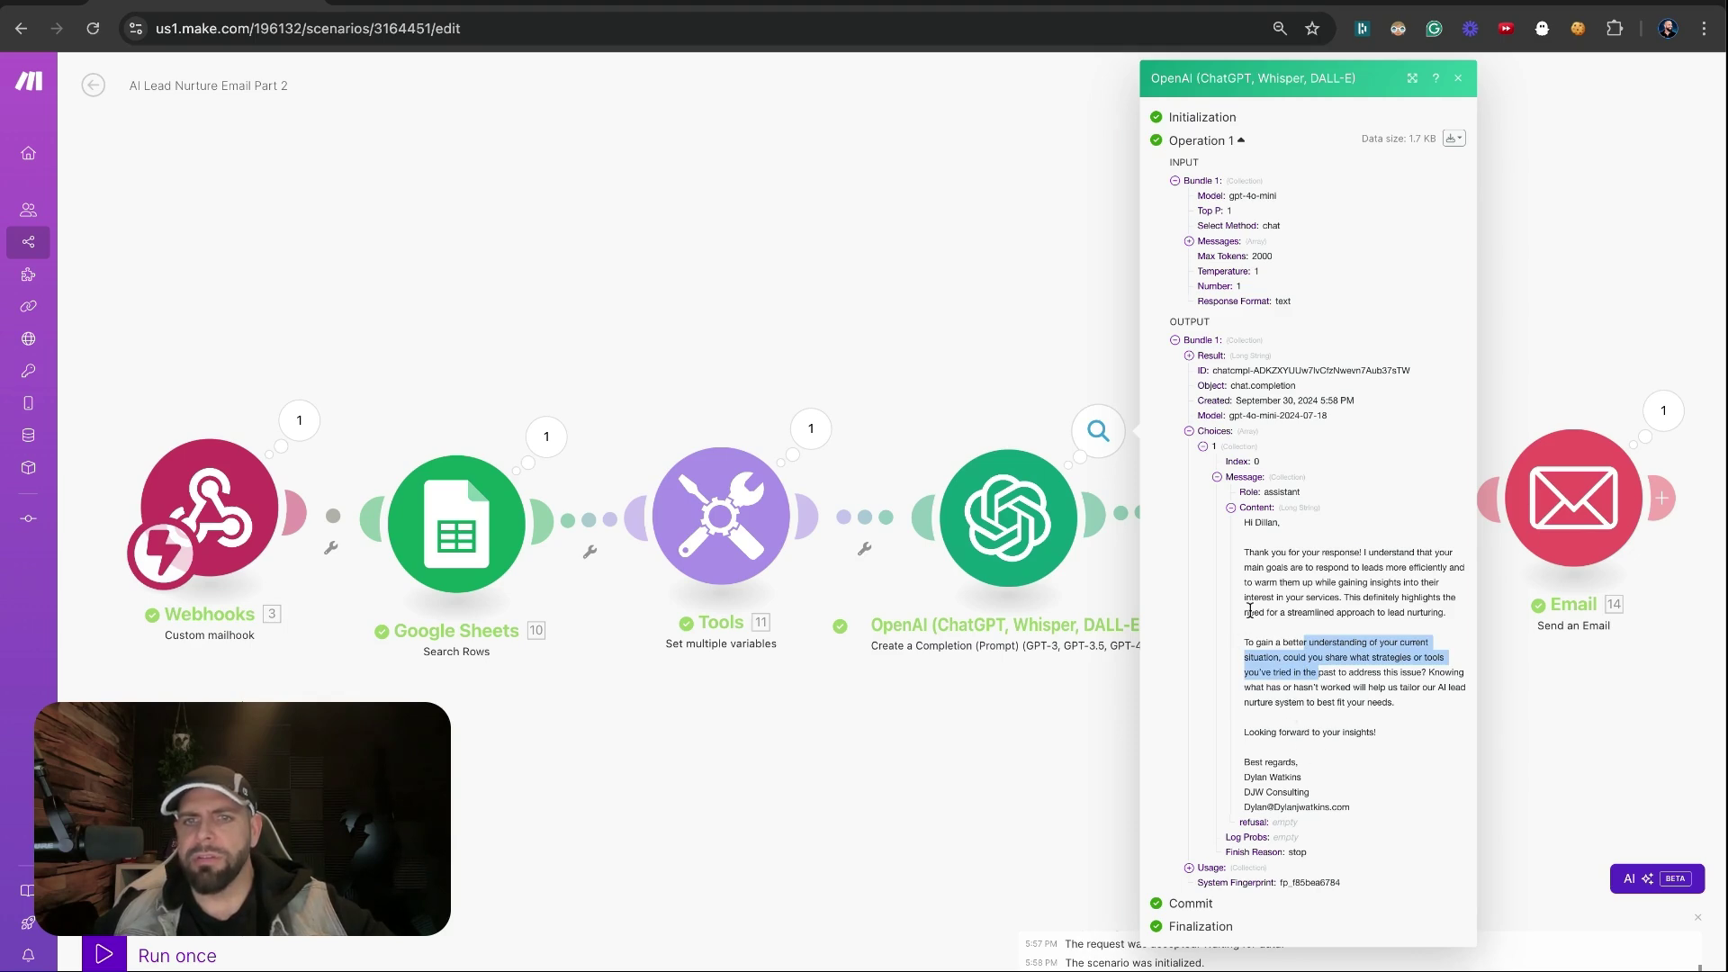
pyautogui.click(1379, 729)
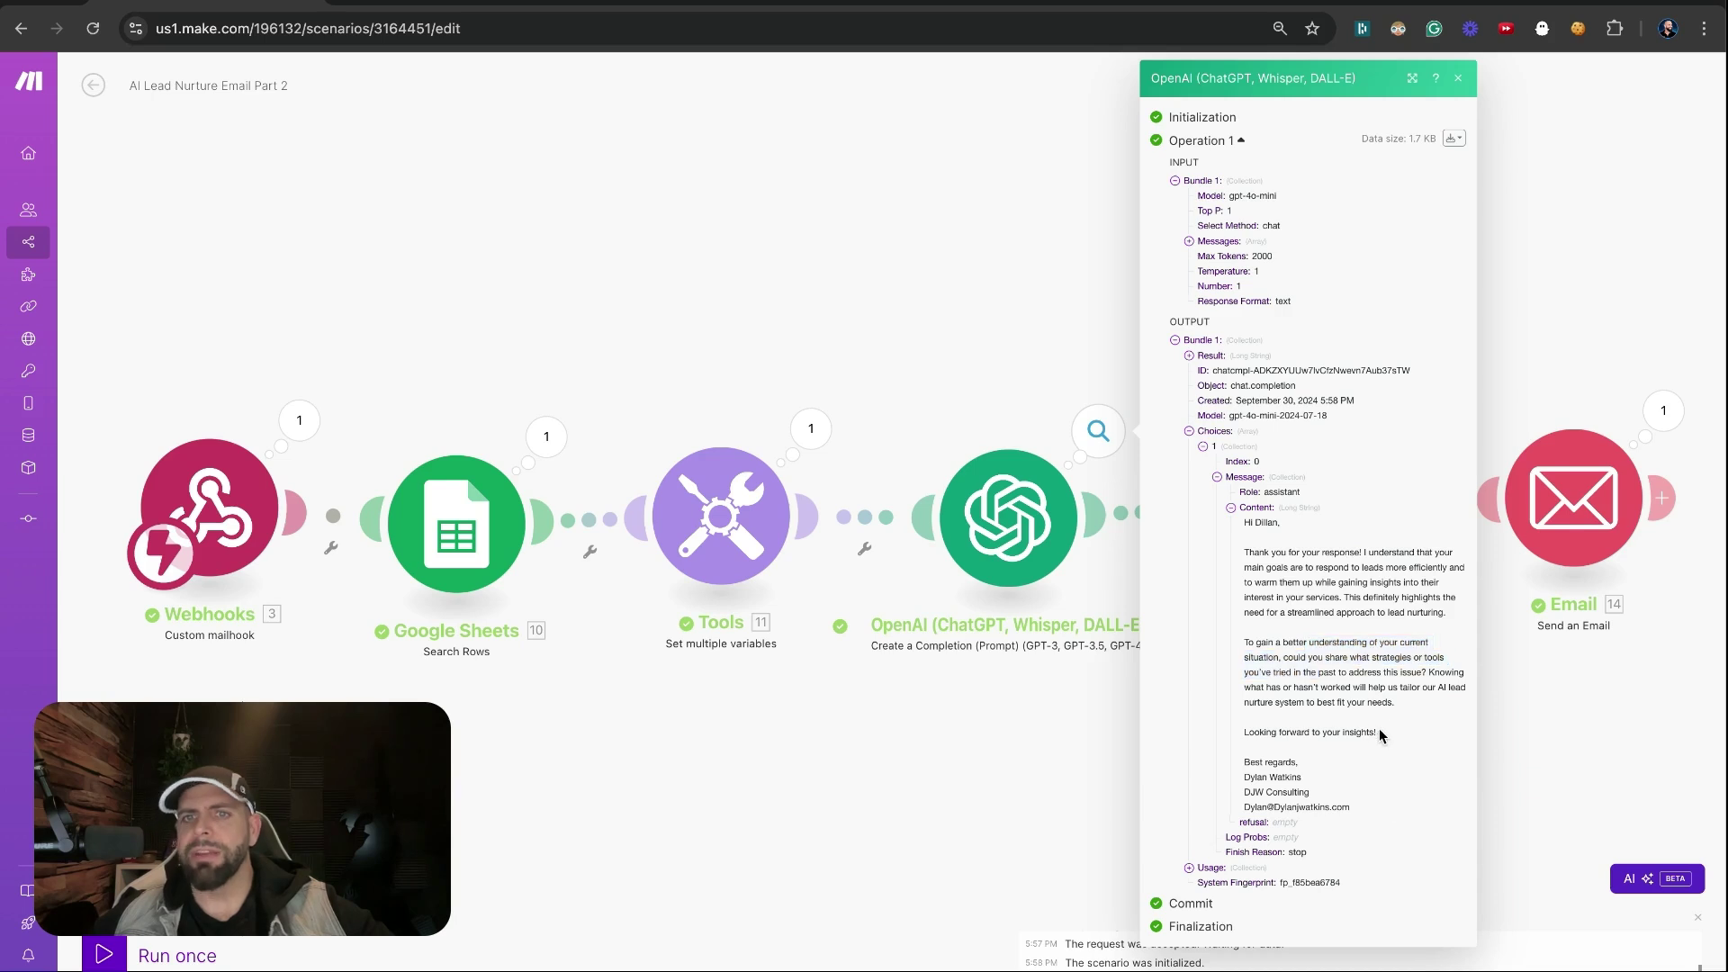
pyautogui.click(1499, 763)
pyautogui.click(1319, 549)
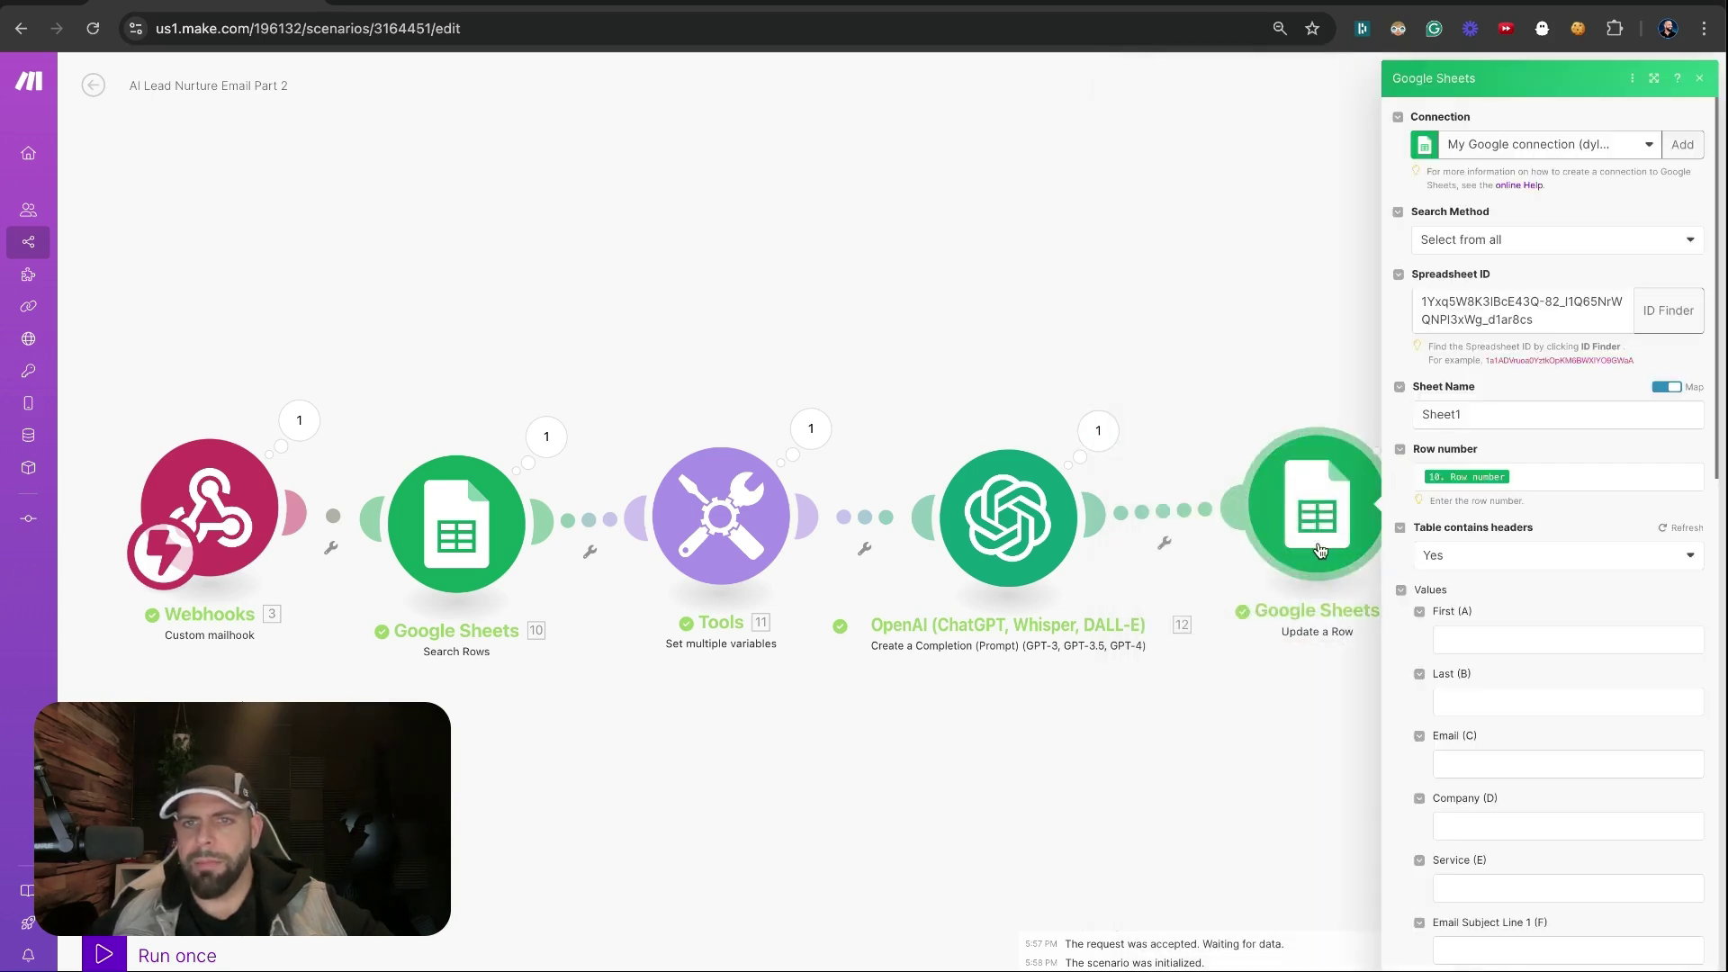
# Compare the sheet's G2, H2 and empty I2 cells against the Update a Row mappings
pyautogui.scroll(-4, 1465, 664)
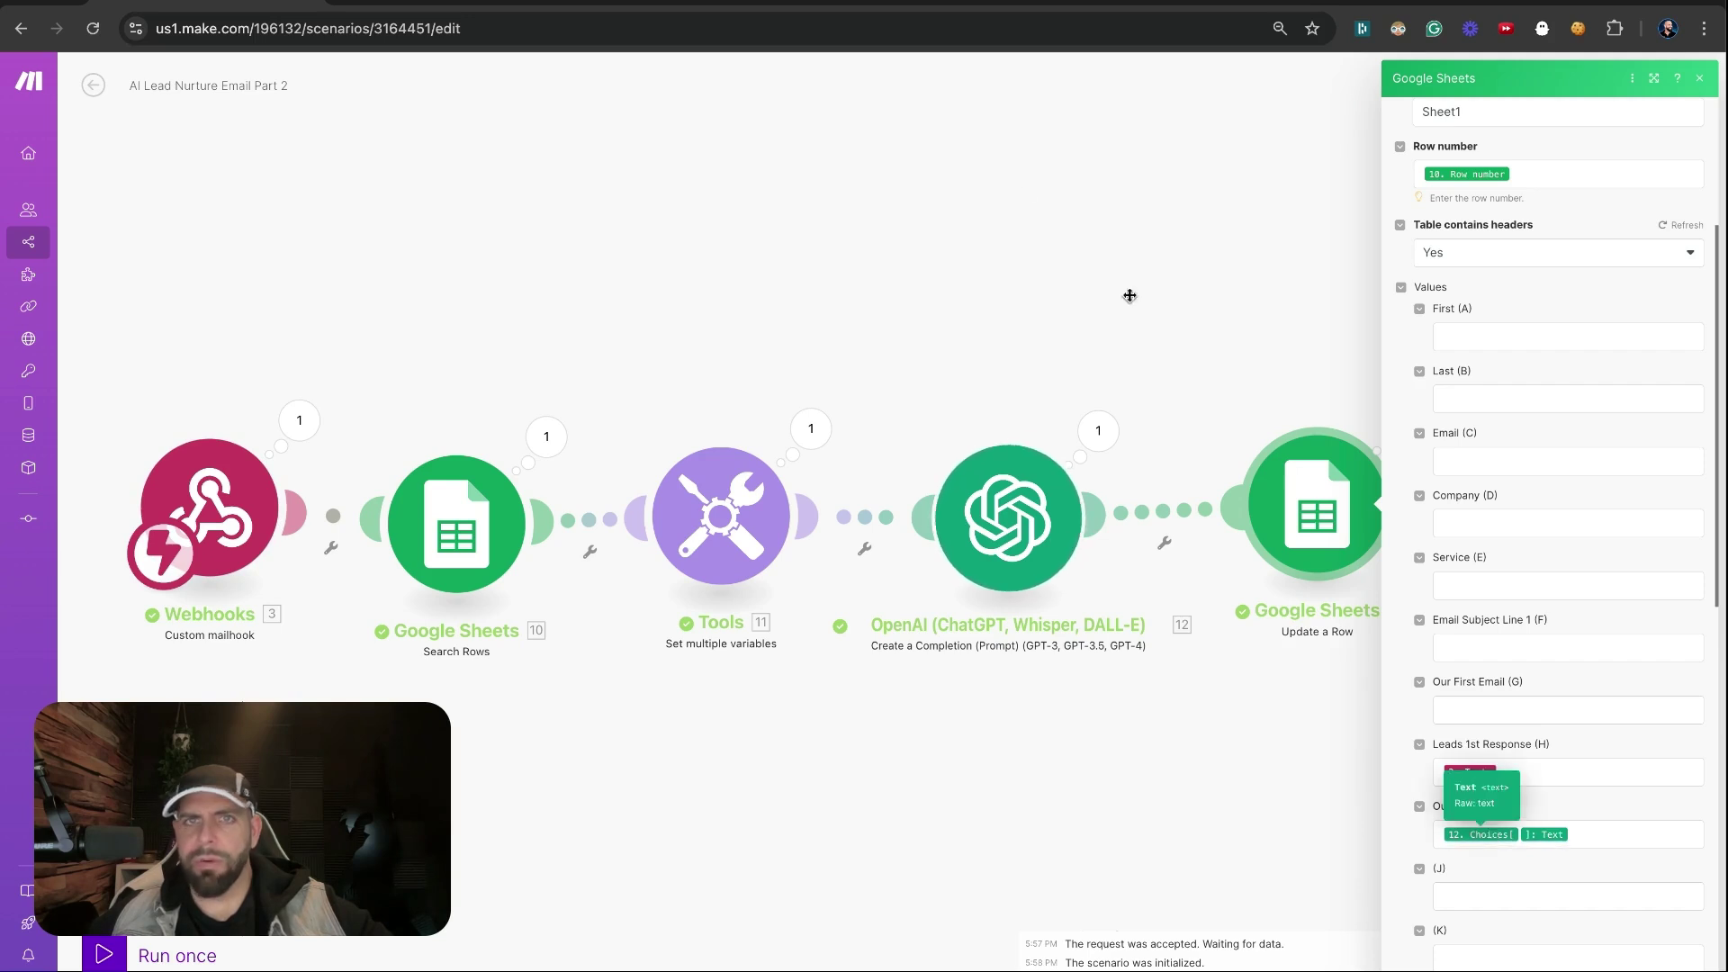
pyautogui.click(379, 3)
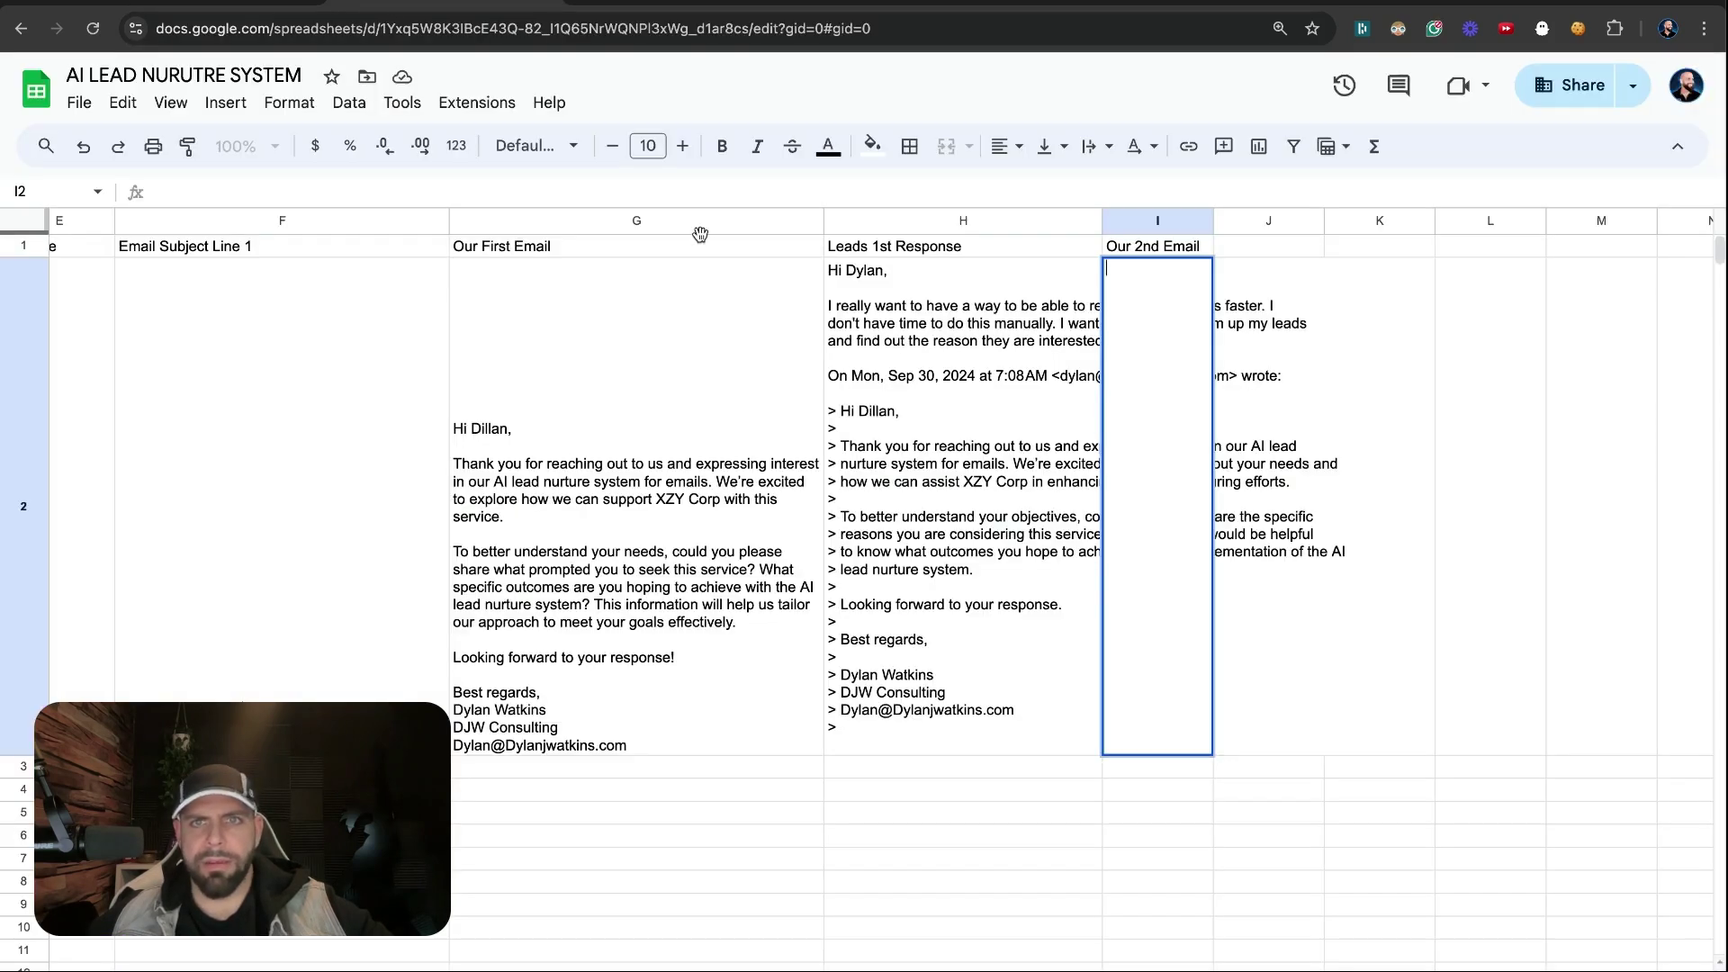
pyautogui.click(948, 555)
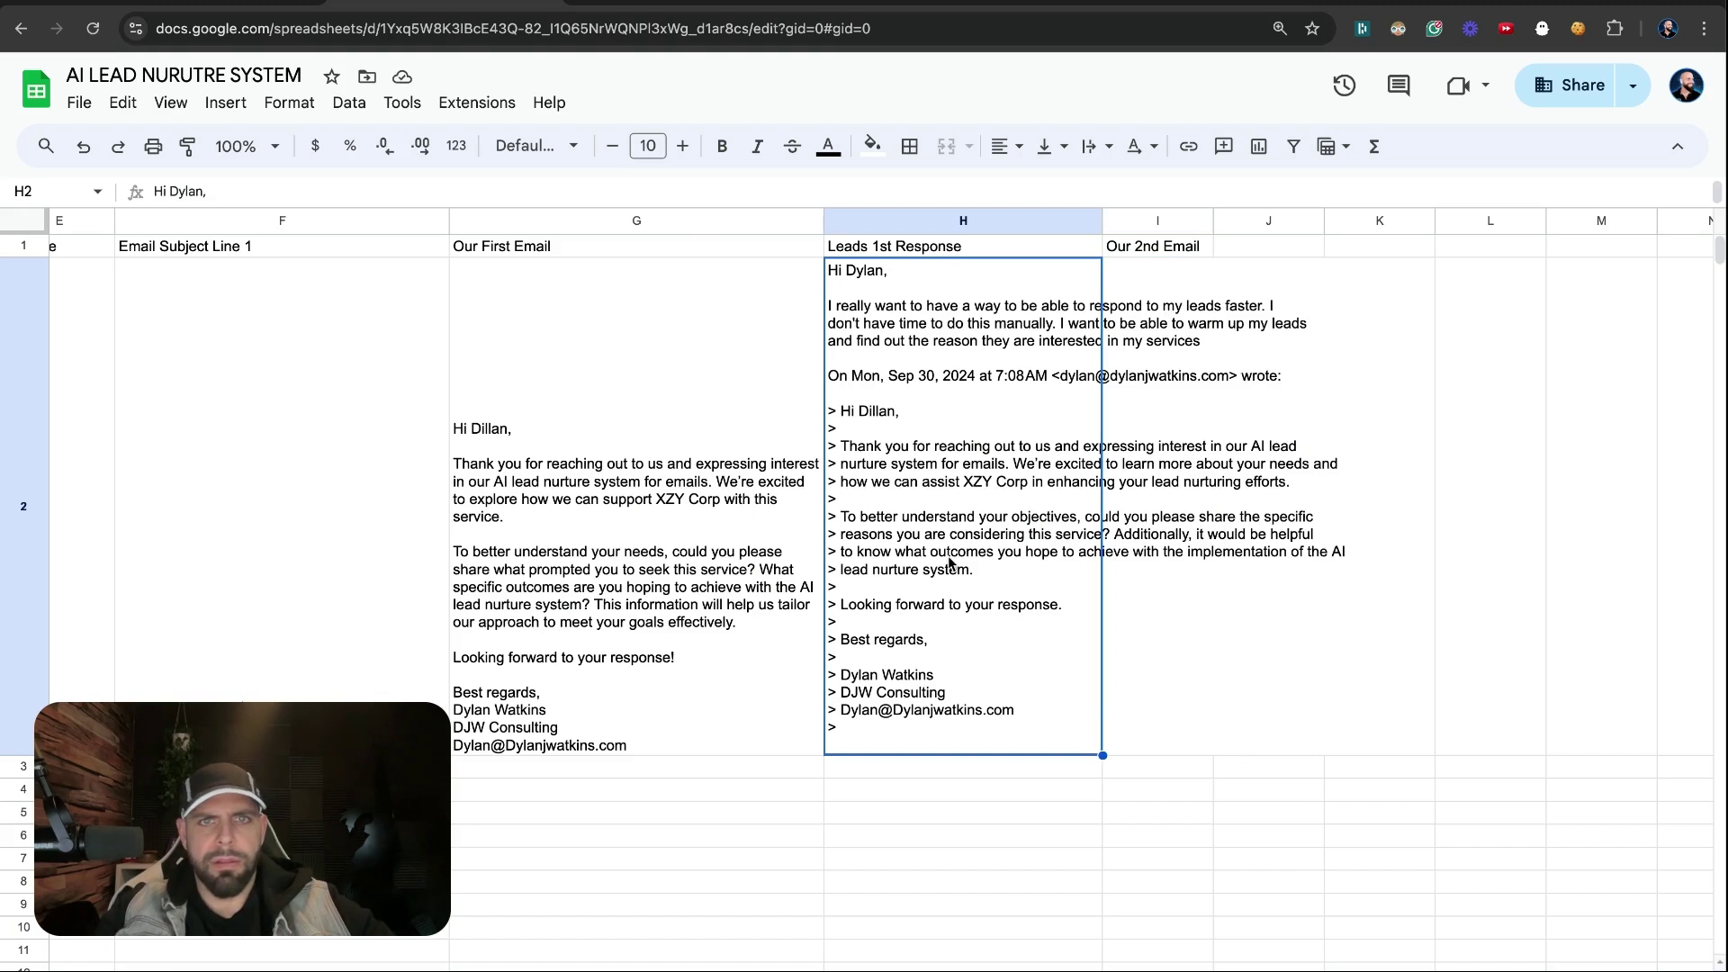
pyautogui.press('Left')
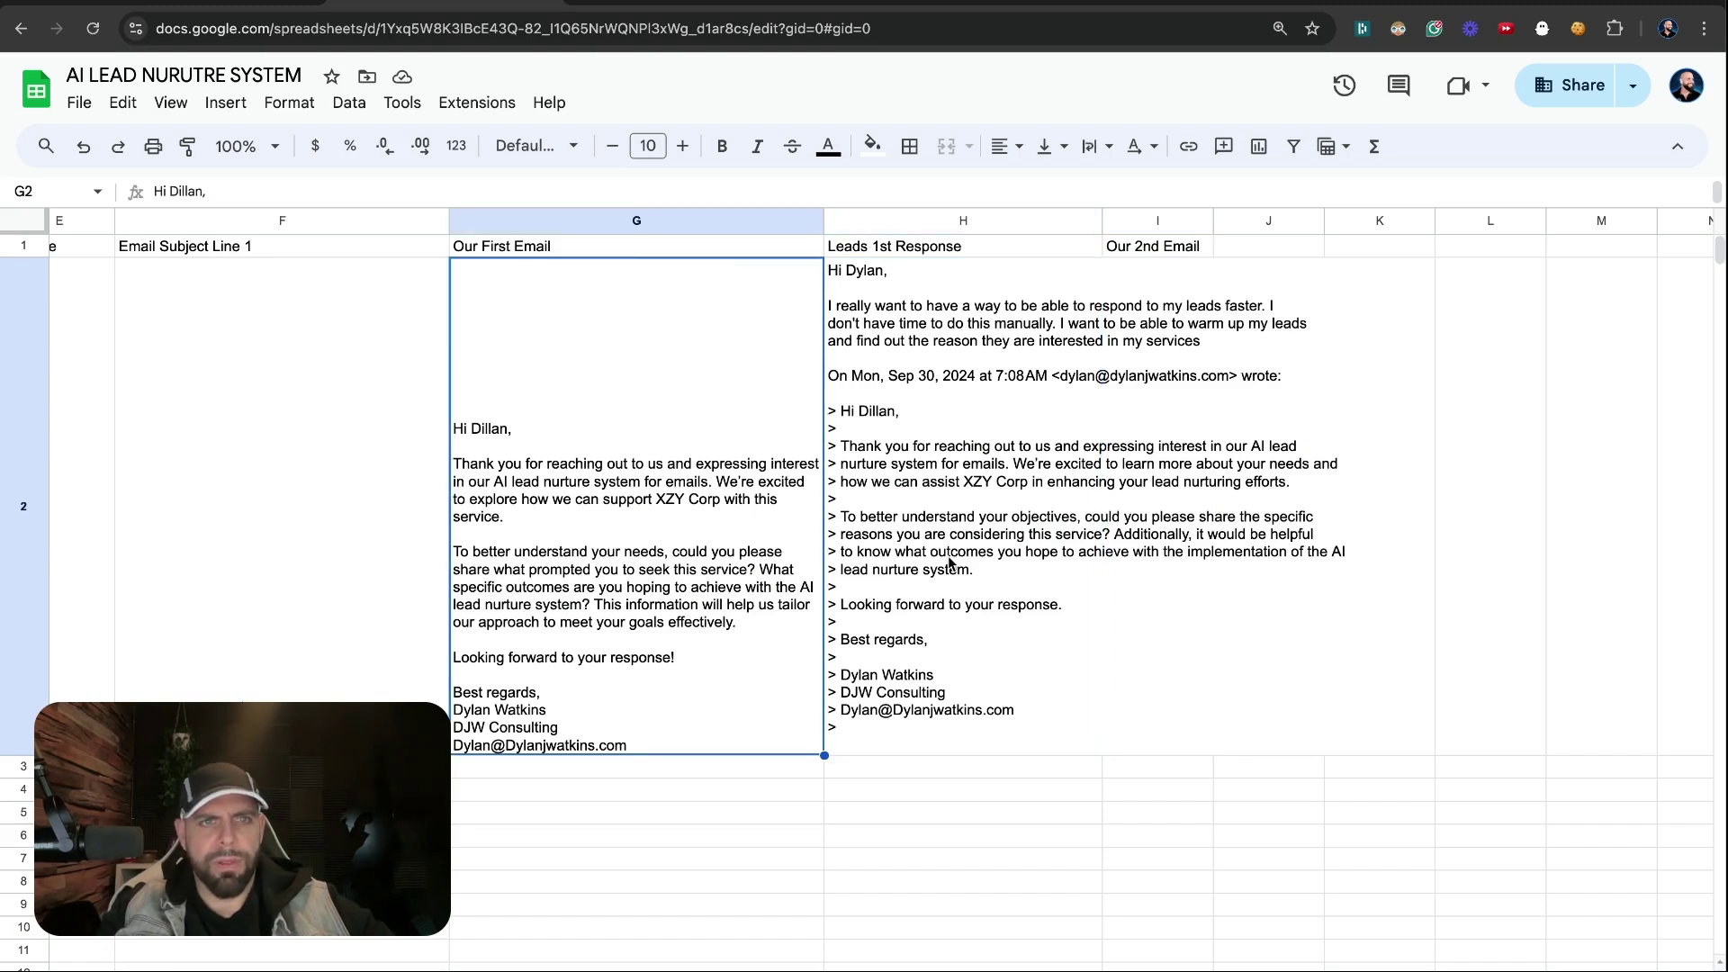
pyautogui.press('Right')
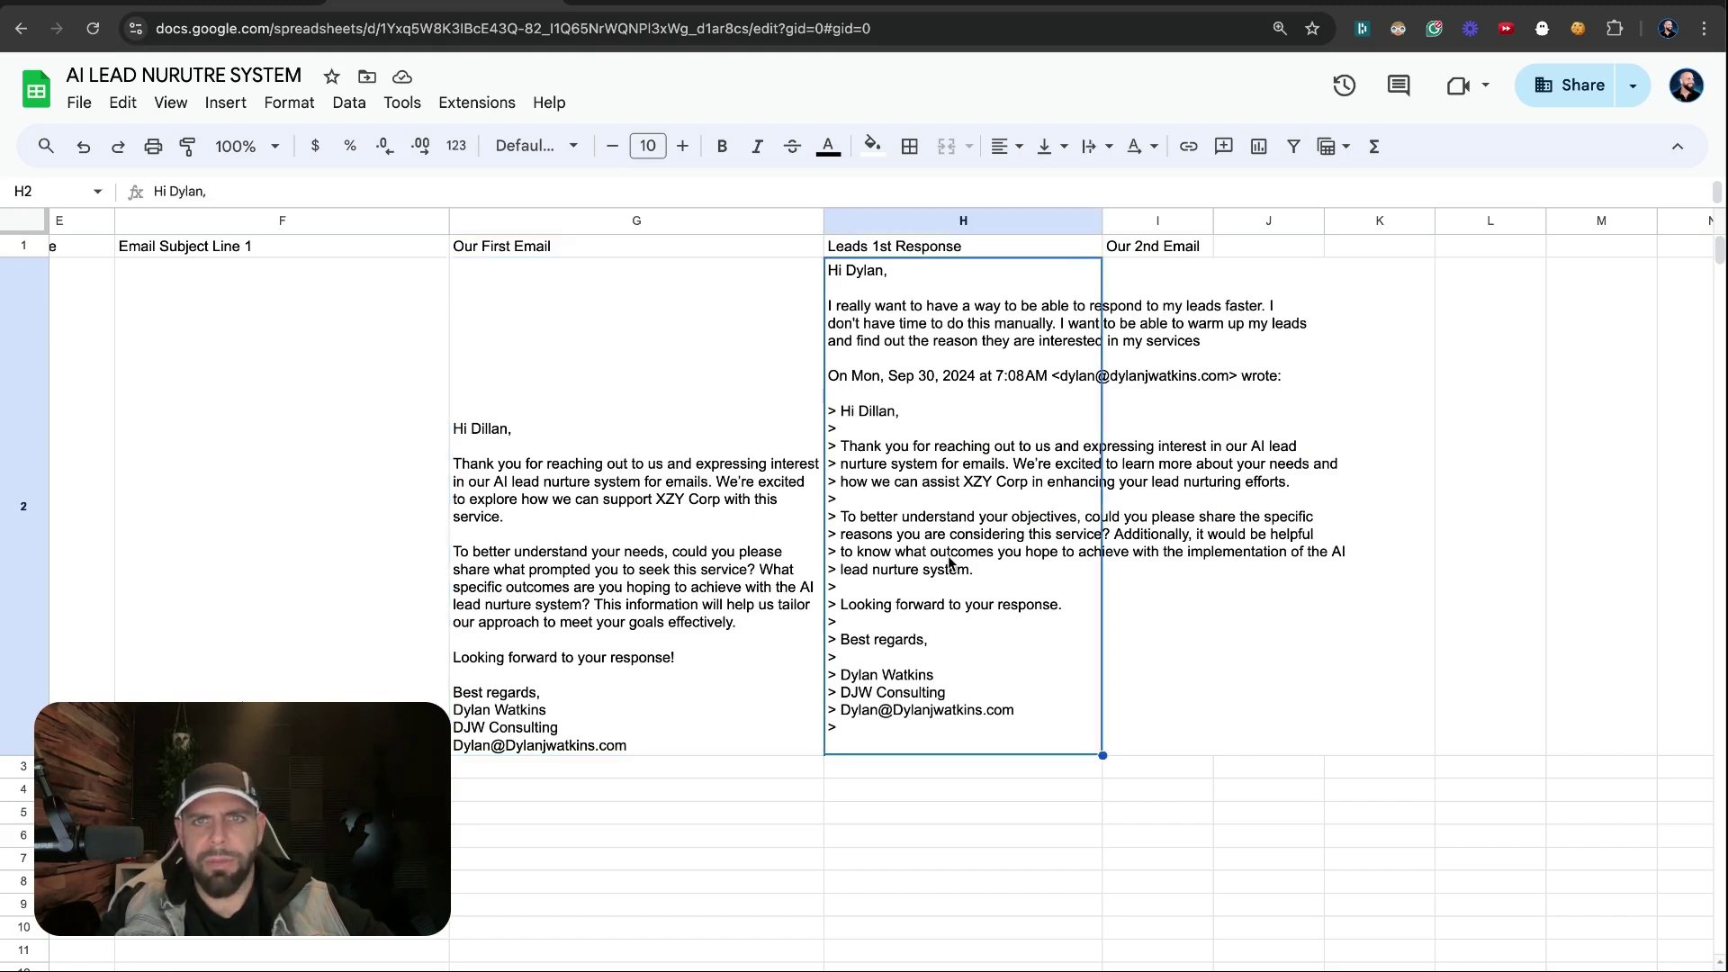
pyautogui.press('Right')
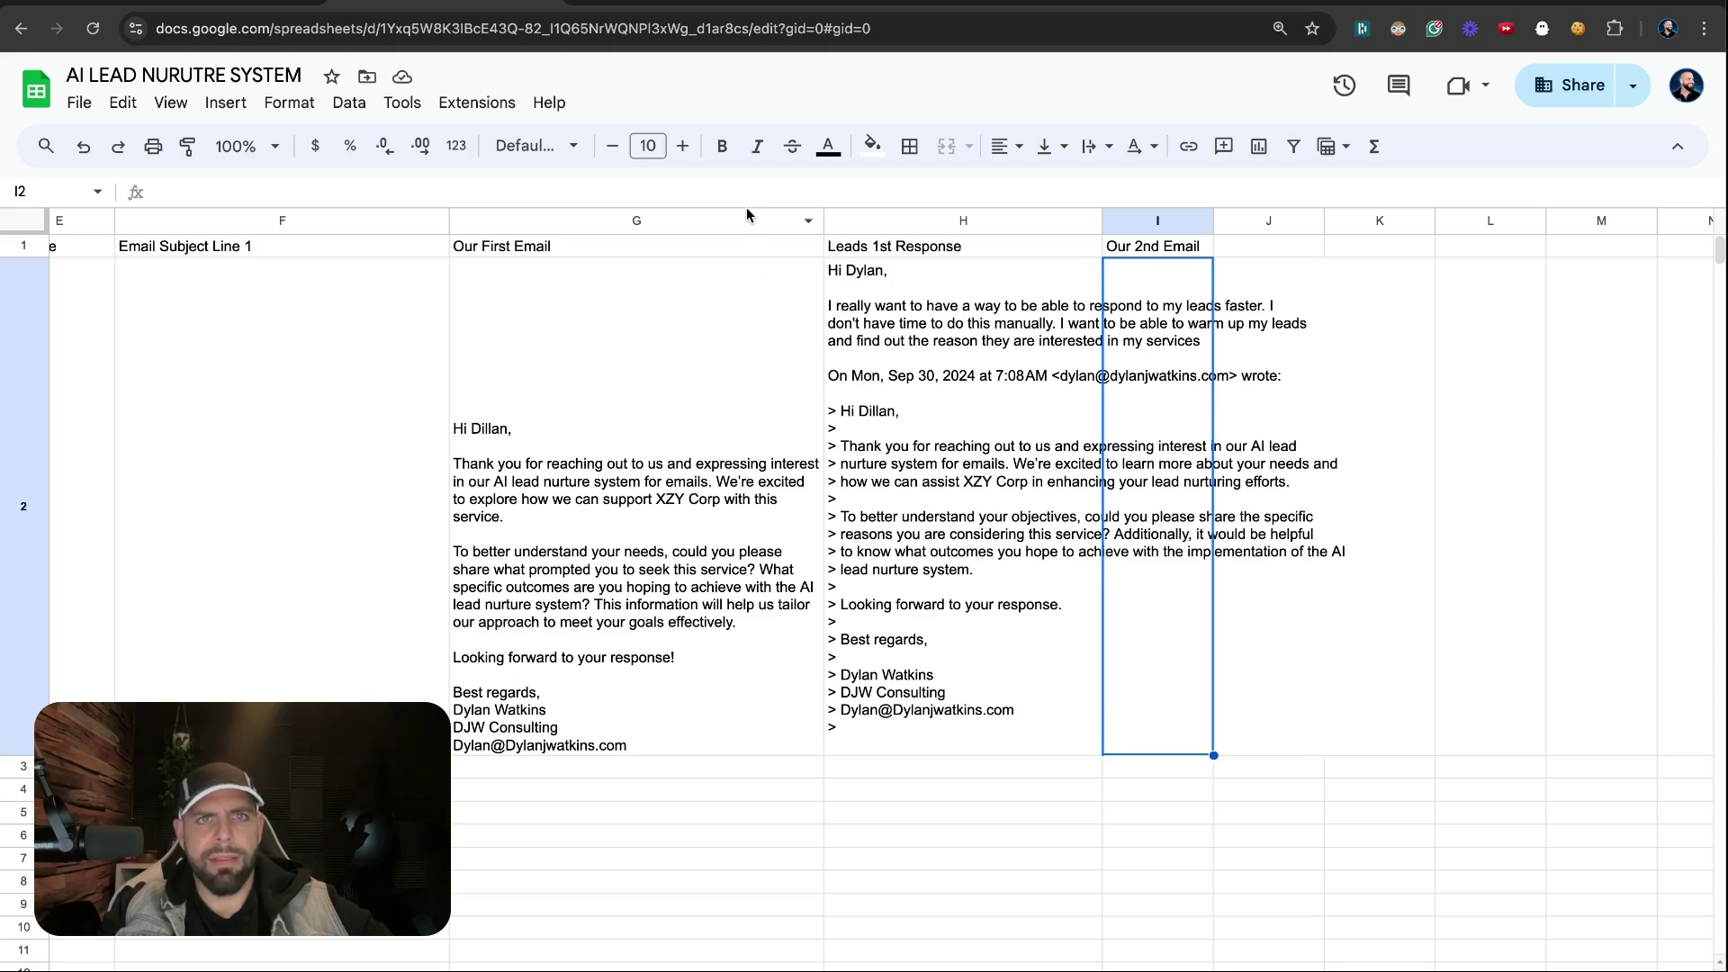
pyautogui.moveTo(747, 208); pyautogui.dragTo(759, 255)
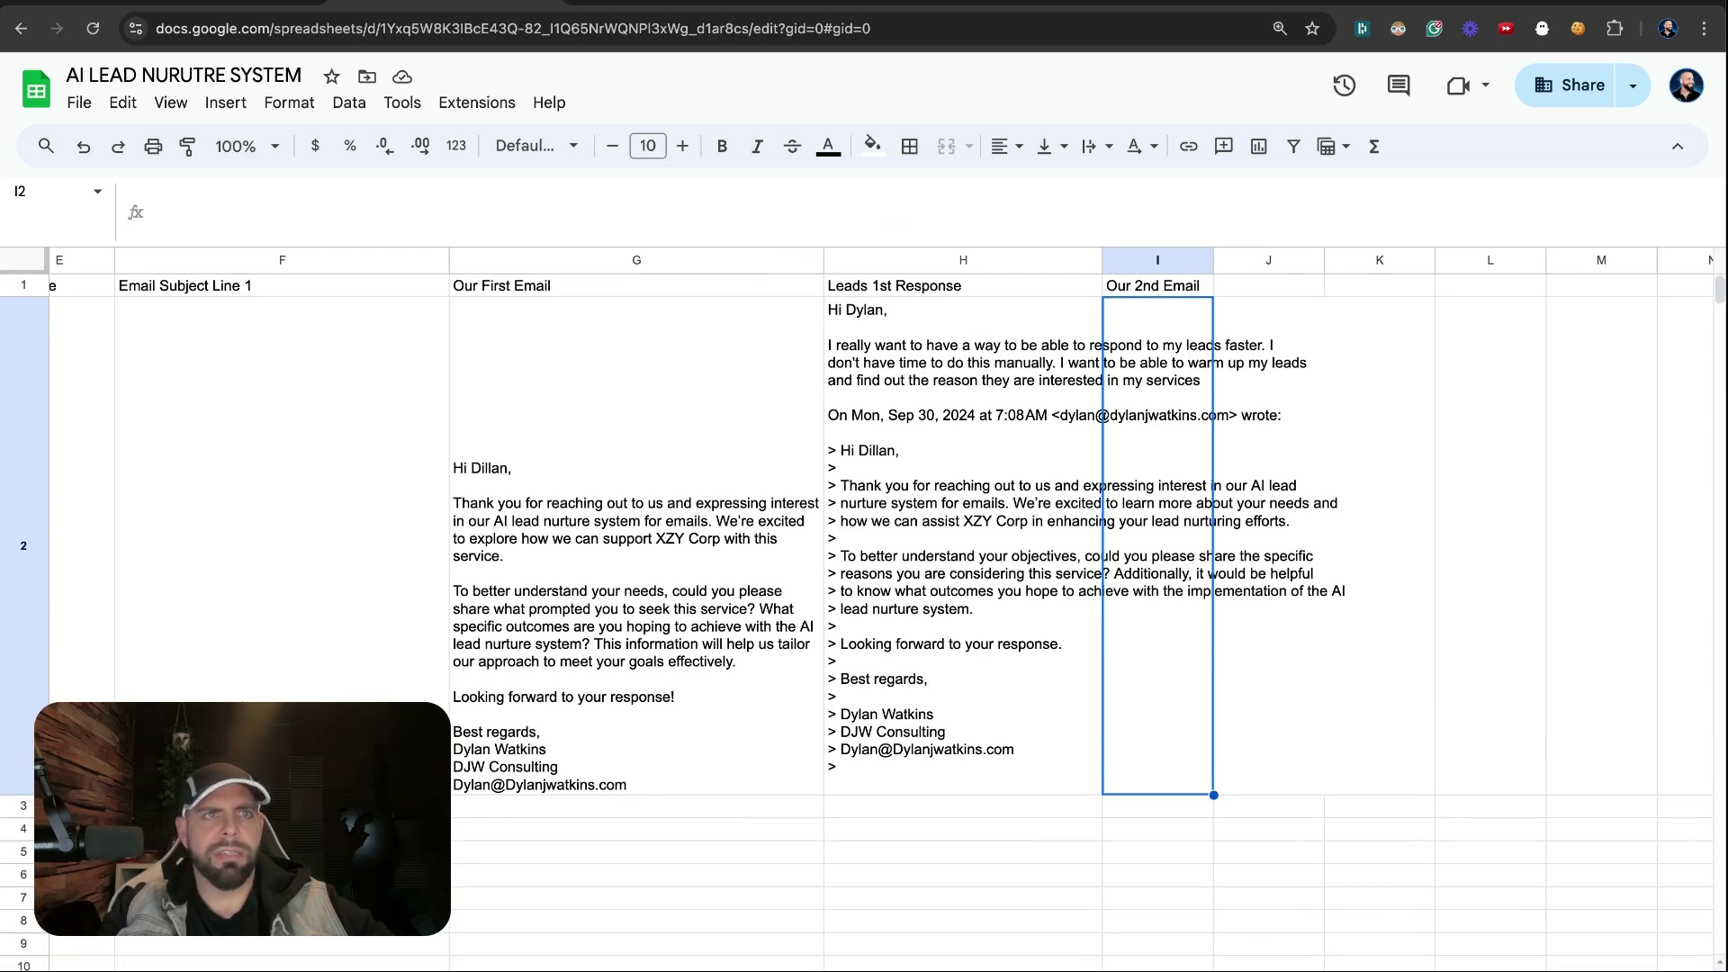
pyautogui.hotkey('ctrl', 'Tab')
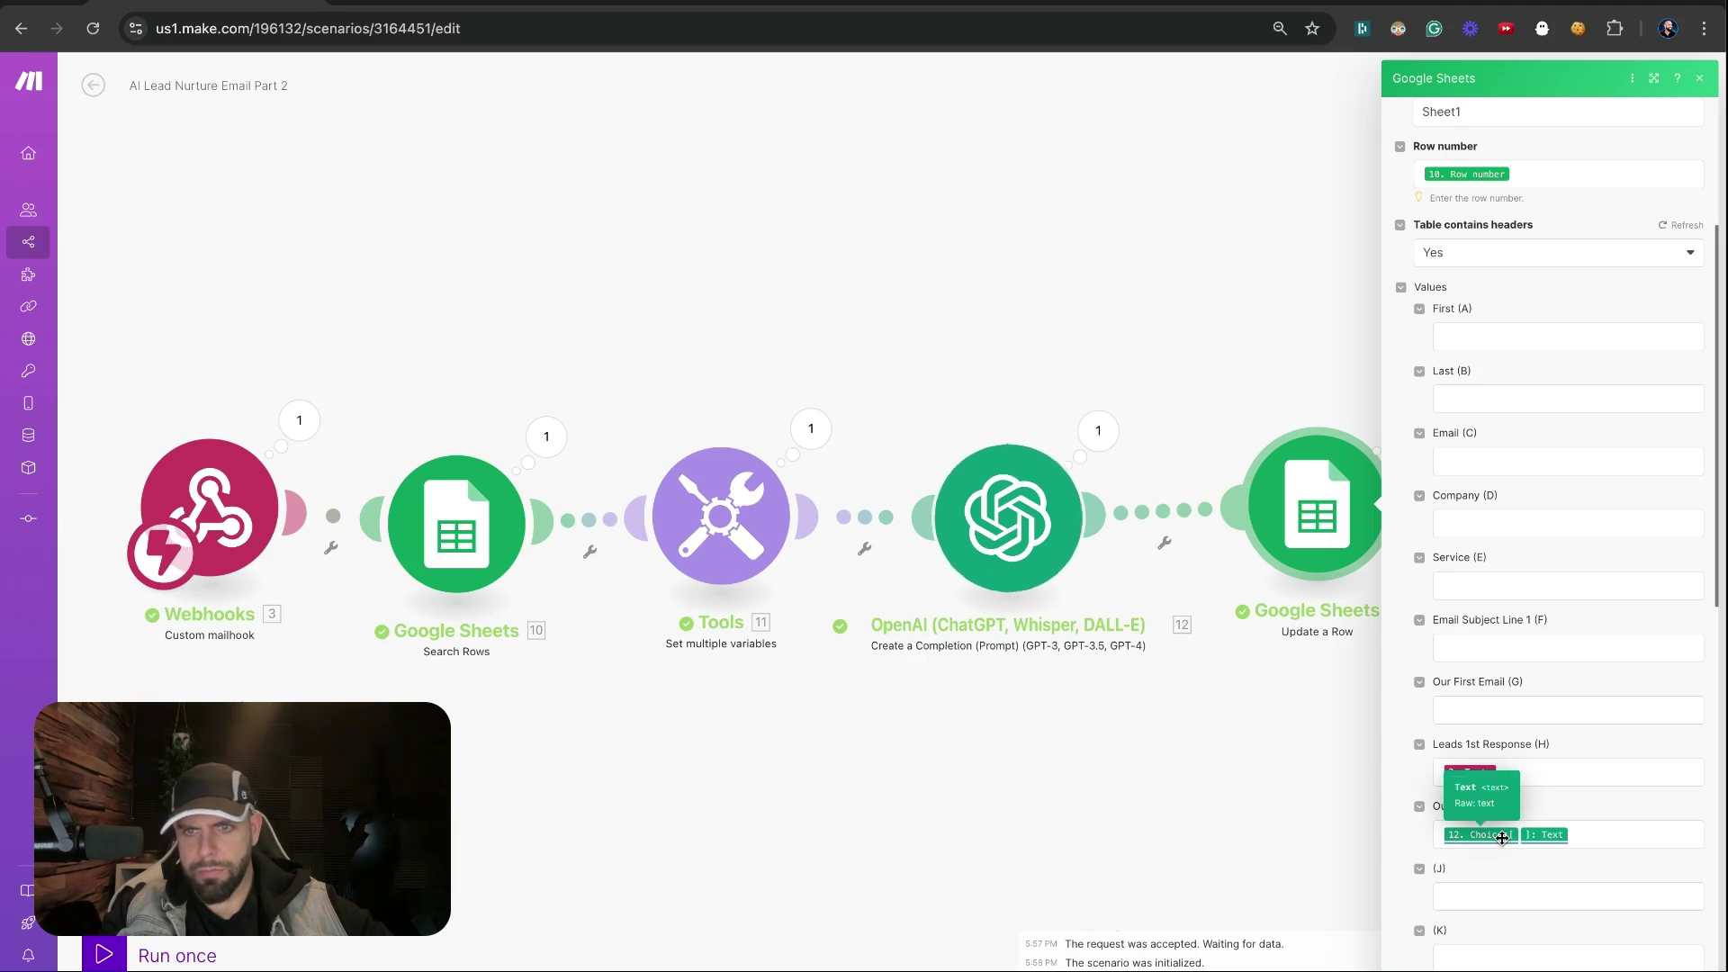
# Recheck the OpenAI output and the email step's settings, then switch to the Gmail conversation
pyautogui.click(1099, 436)
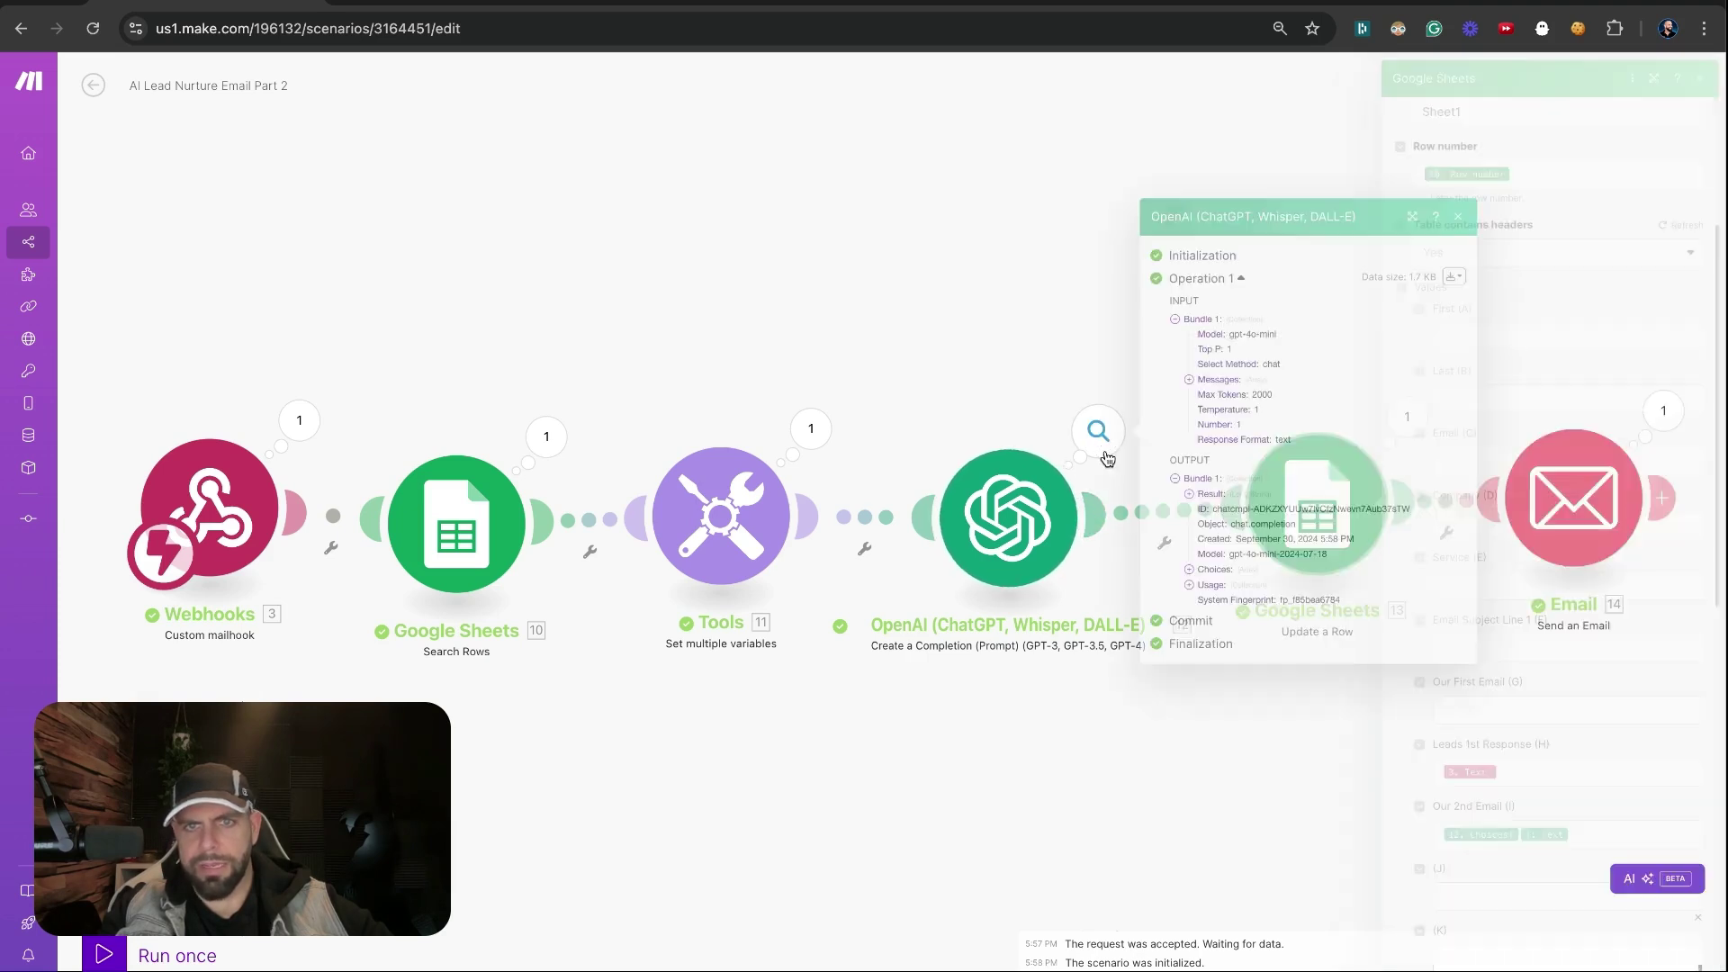
pyautogui.click(1570, 499)
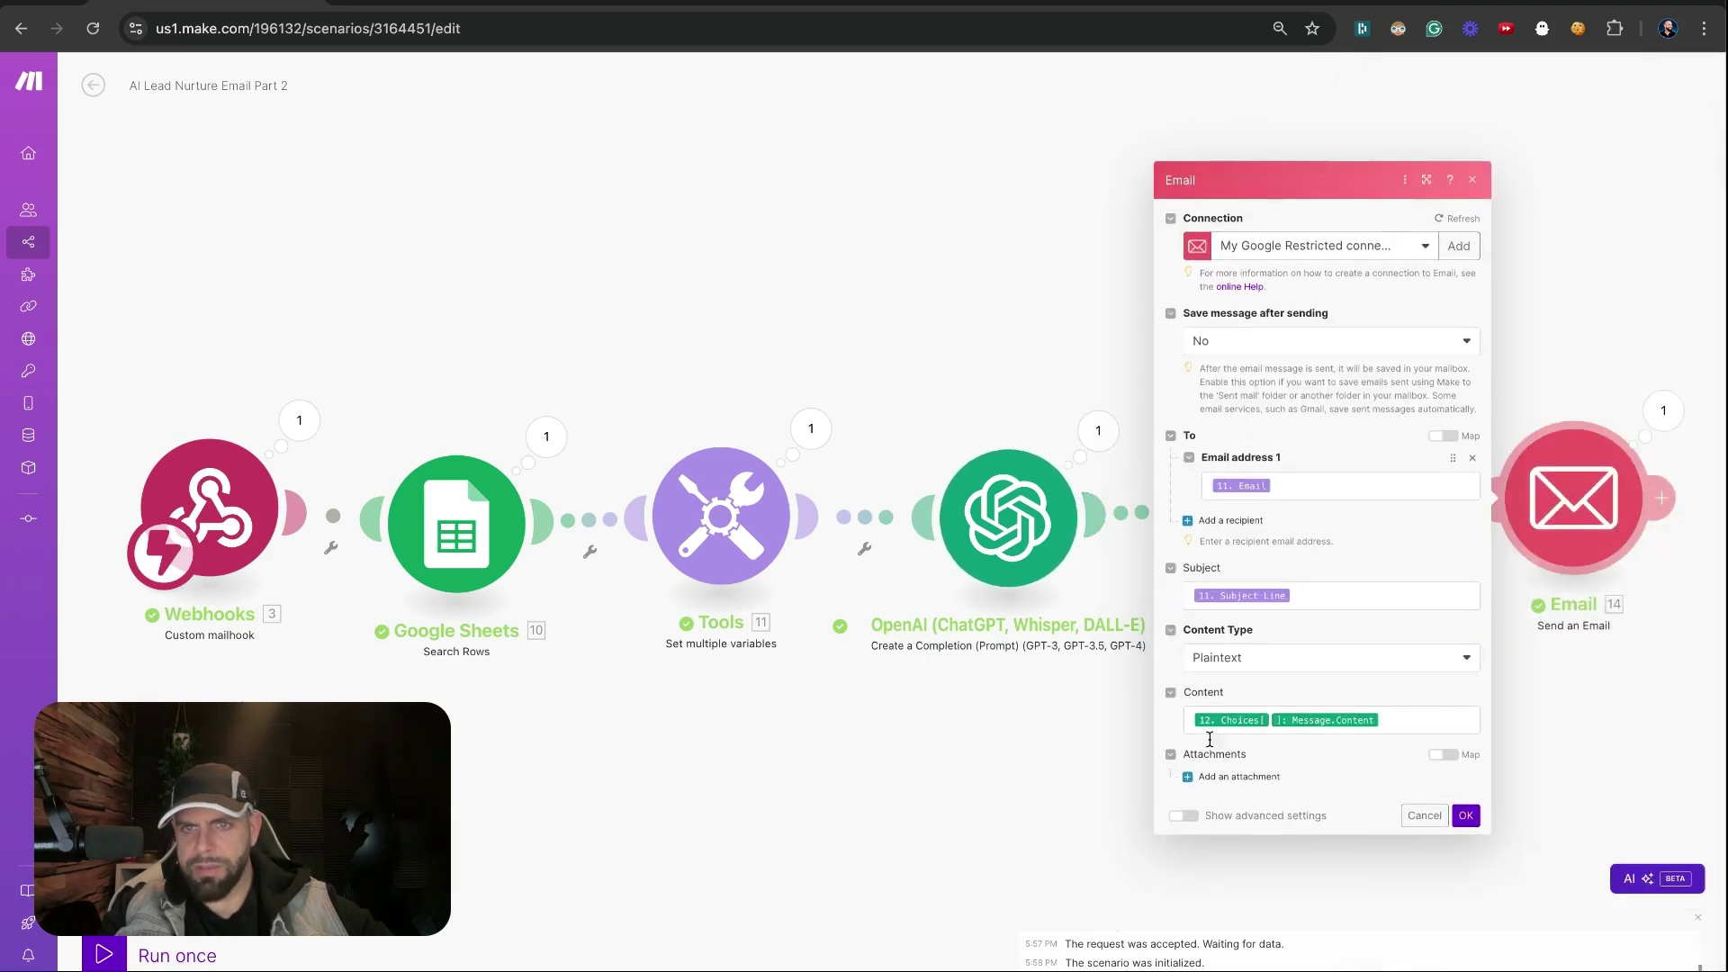
pyautogui.click(1091, 734)
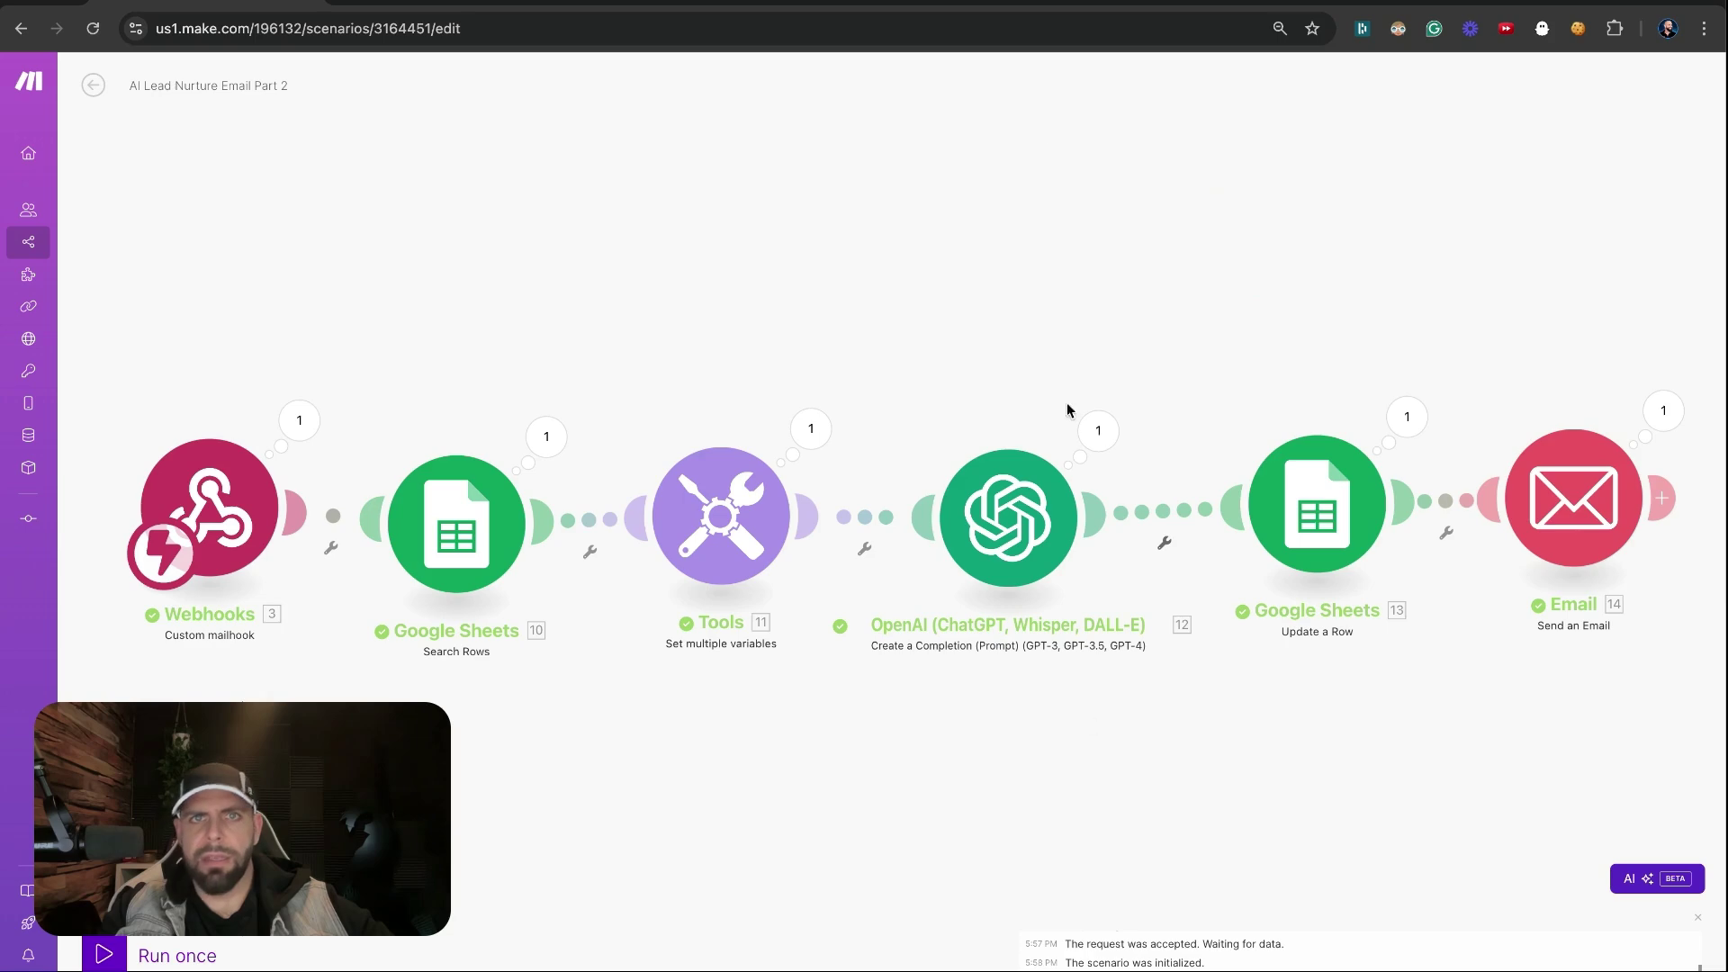
pyautogui.click(871, 2)
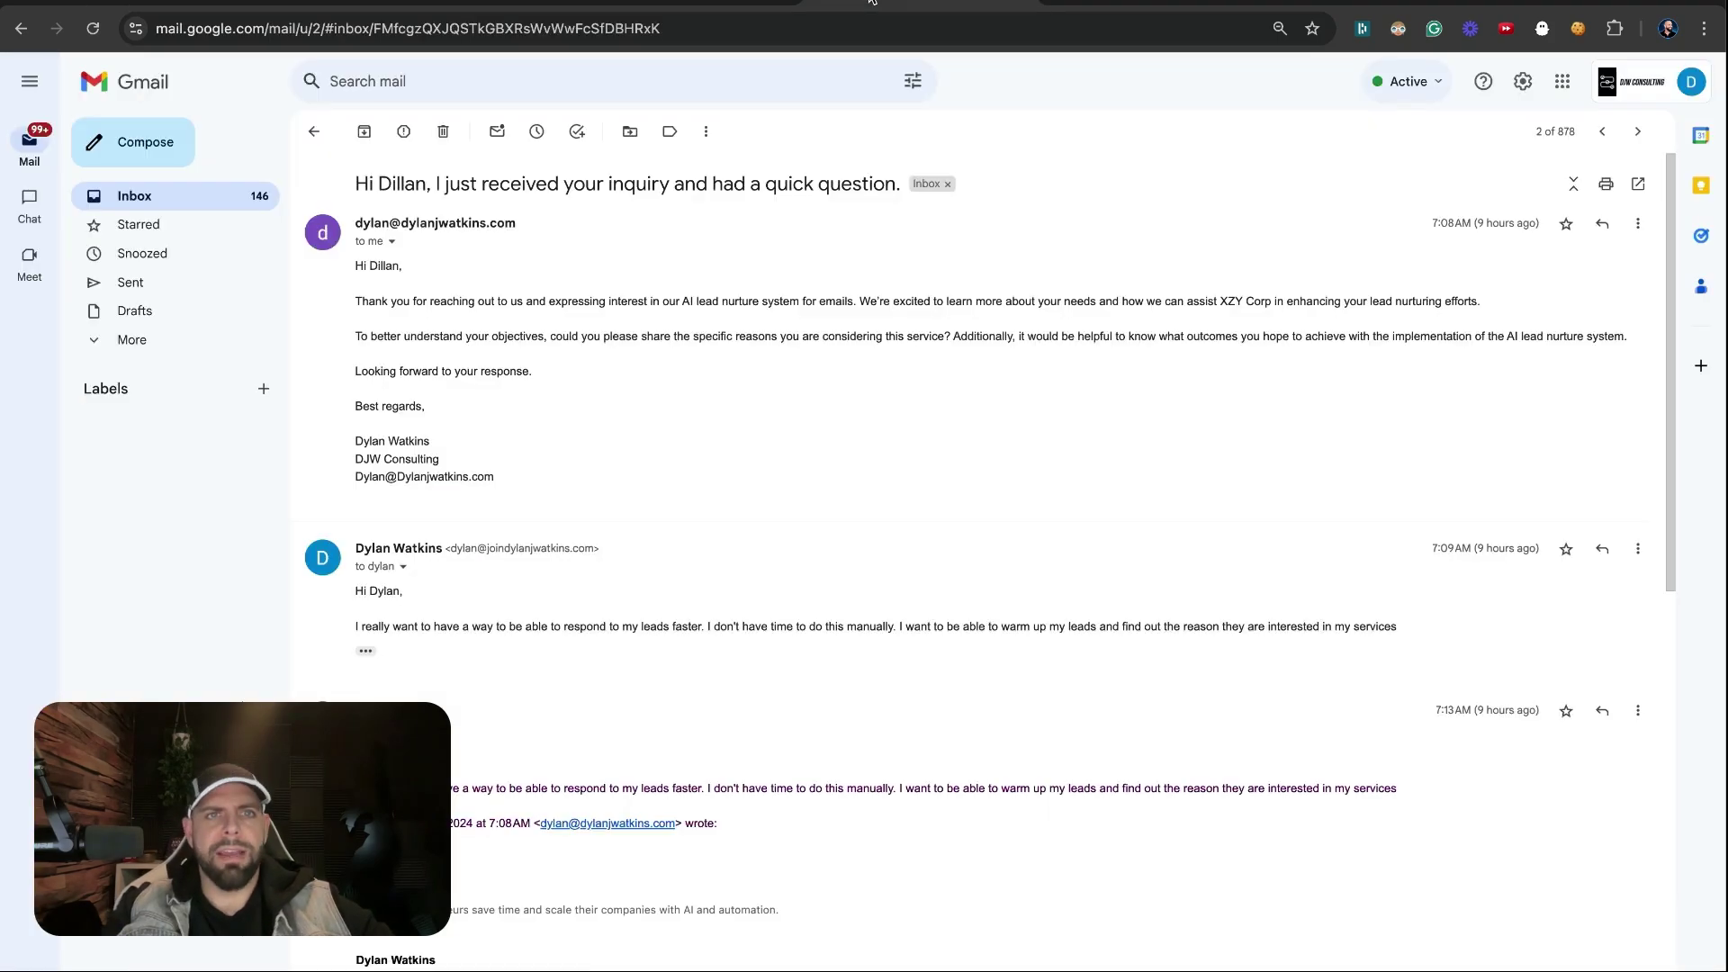
# Open 'One more follow up about your inquiry' from the Inbox, select its body, then return to the sheet
pyautogui.click(65, 190)
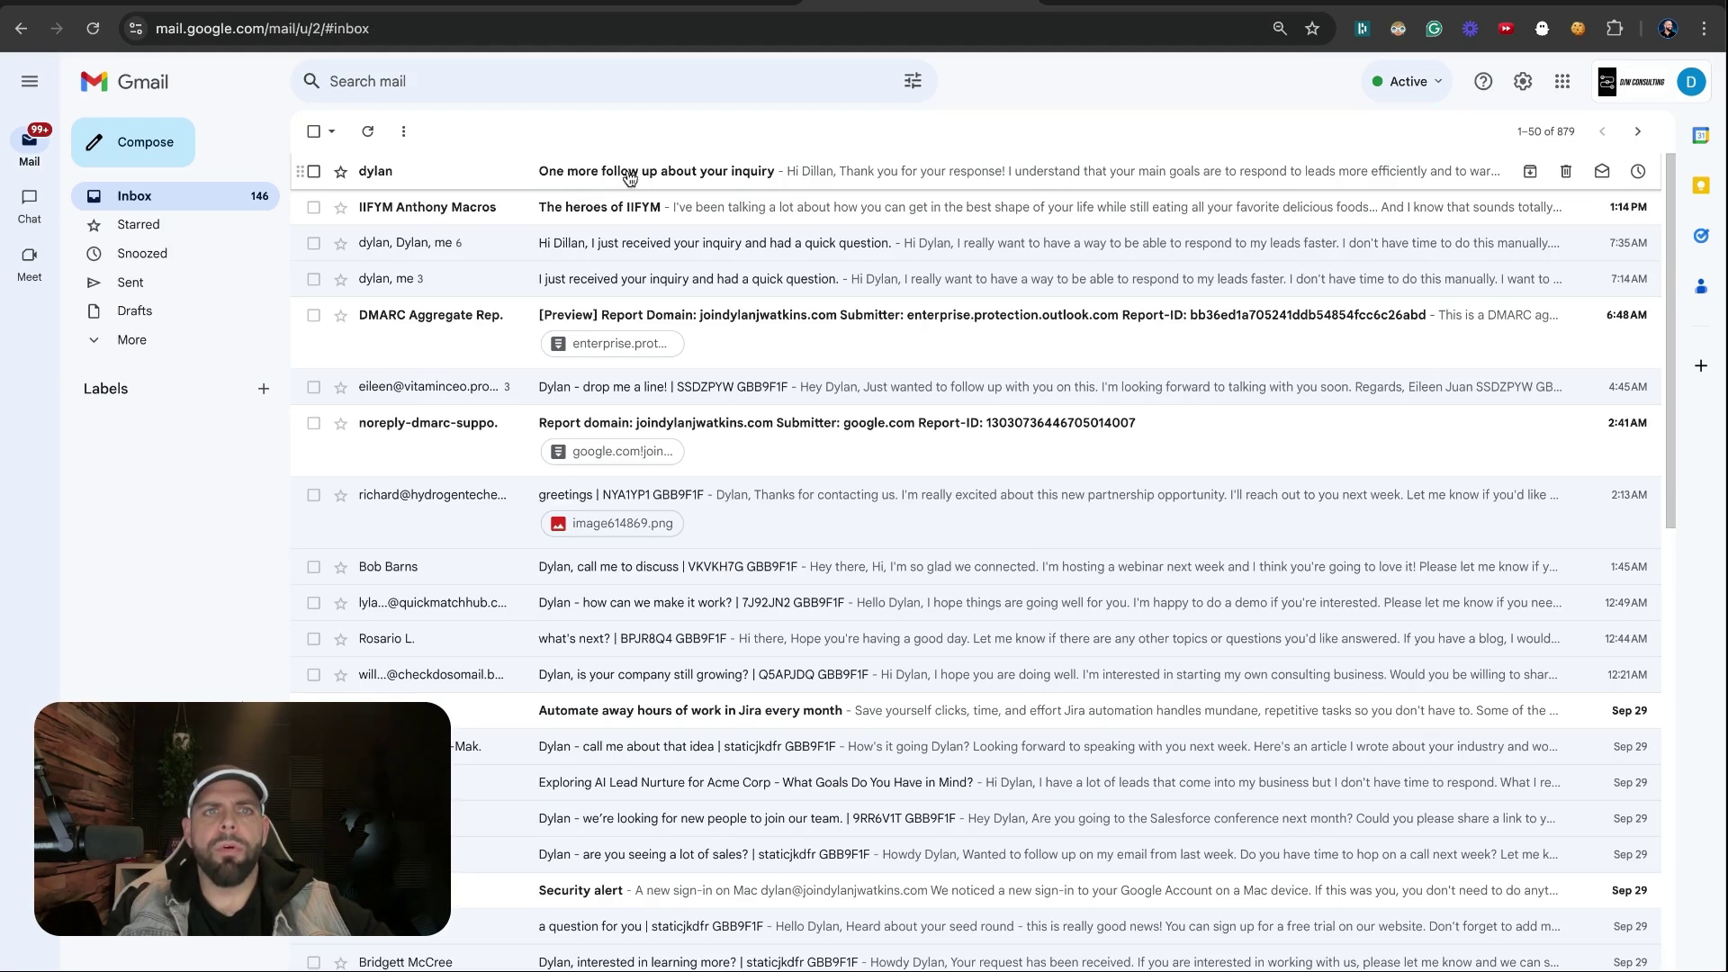
pyautogui.click(677, 173)
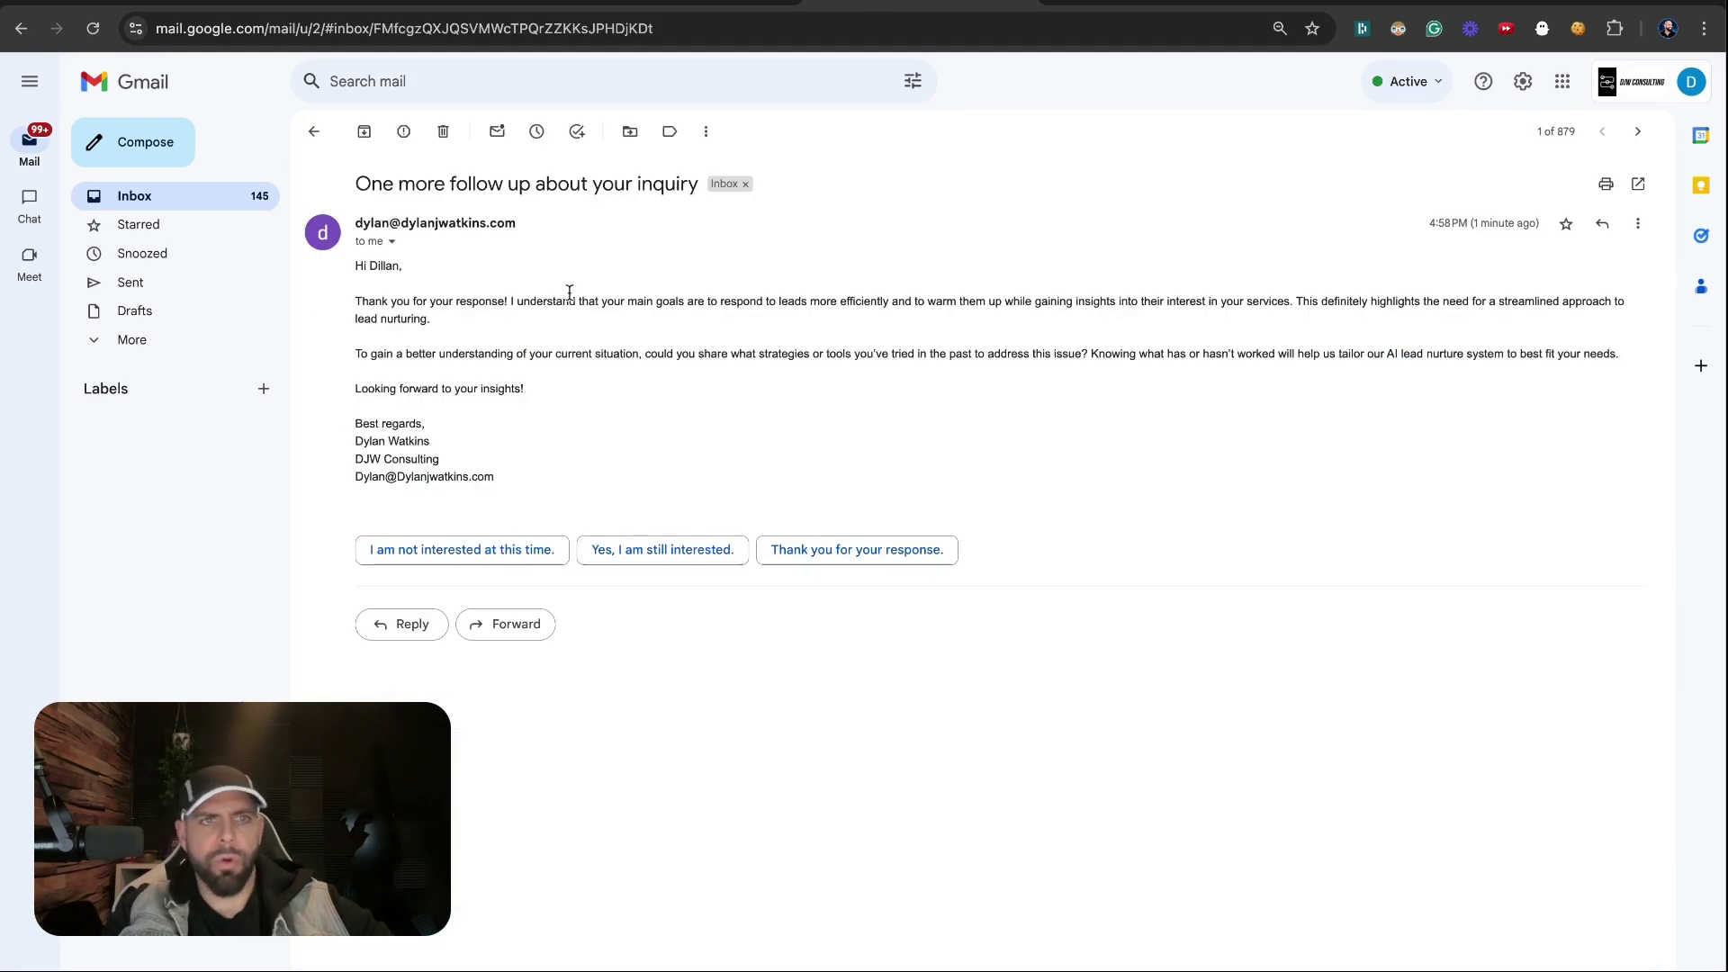
pyautogui.moveTo(383, 268); pyautogui.dragTo(456, 371)
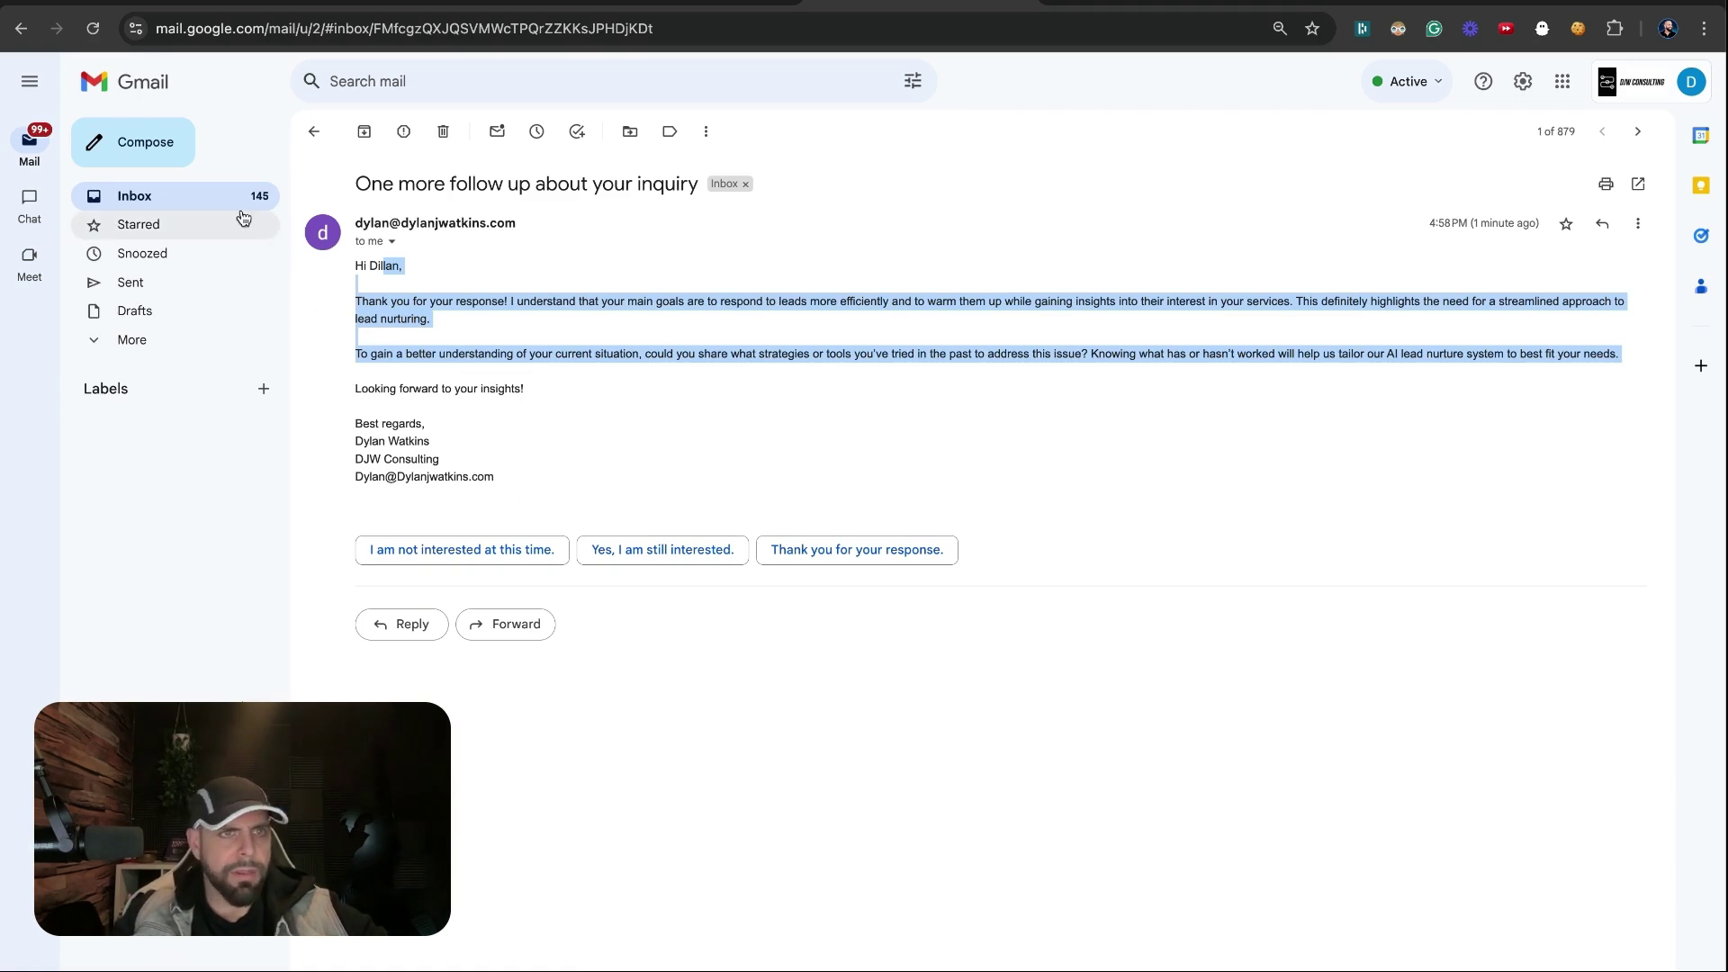
pyautogui.moveTo(516, 457); pyautogui.dragTo(368, 266)
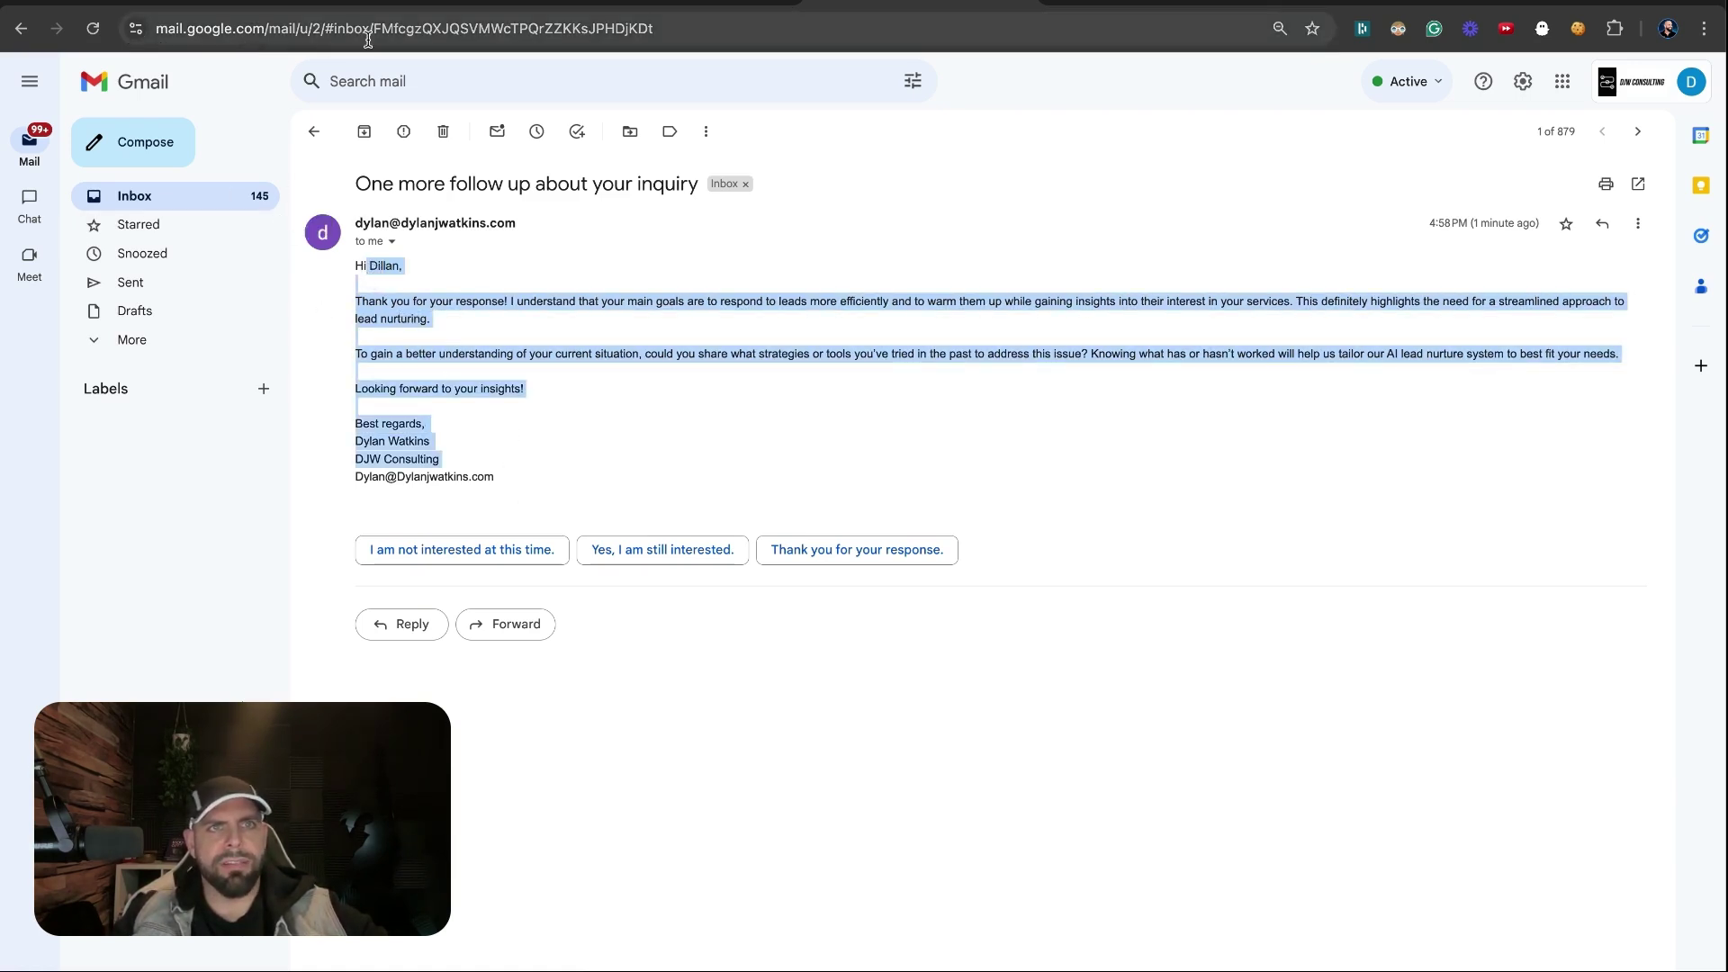
pyautogui.click(383, 6)
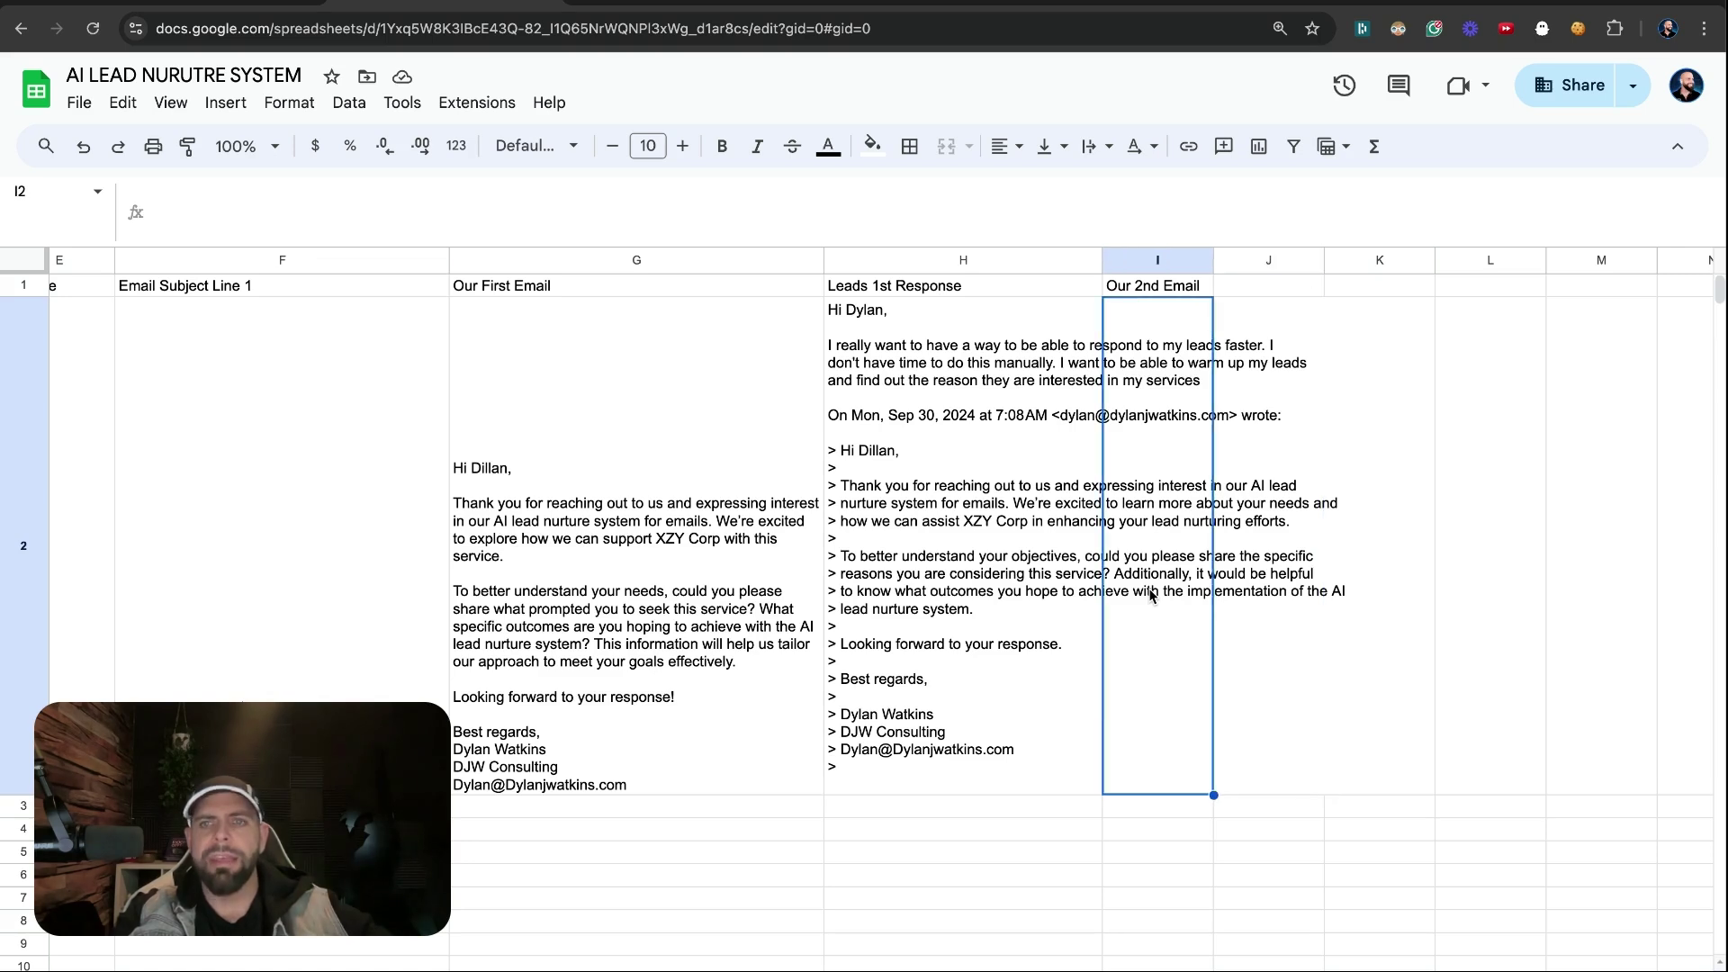
# Compare the lead's response in H2 with the empty Our 2nd Email cell I2, then return to Make
pyautogui.press('Left')
pyautogui.press('Right')
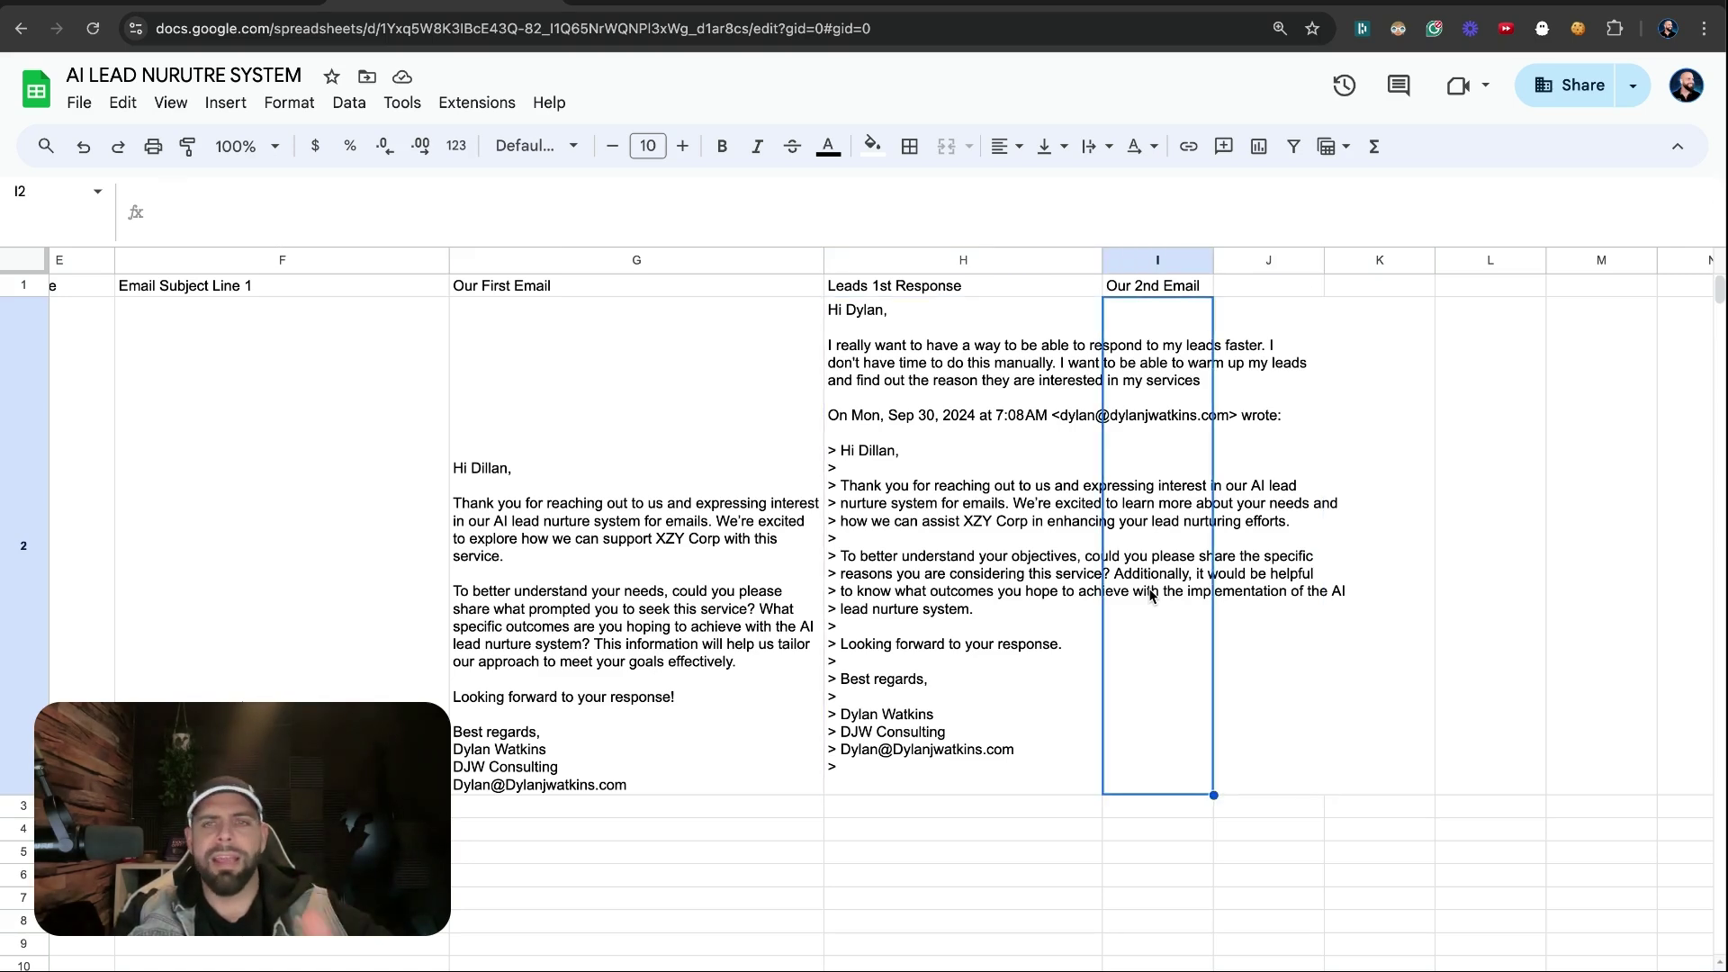
pyautogui.press('Left')
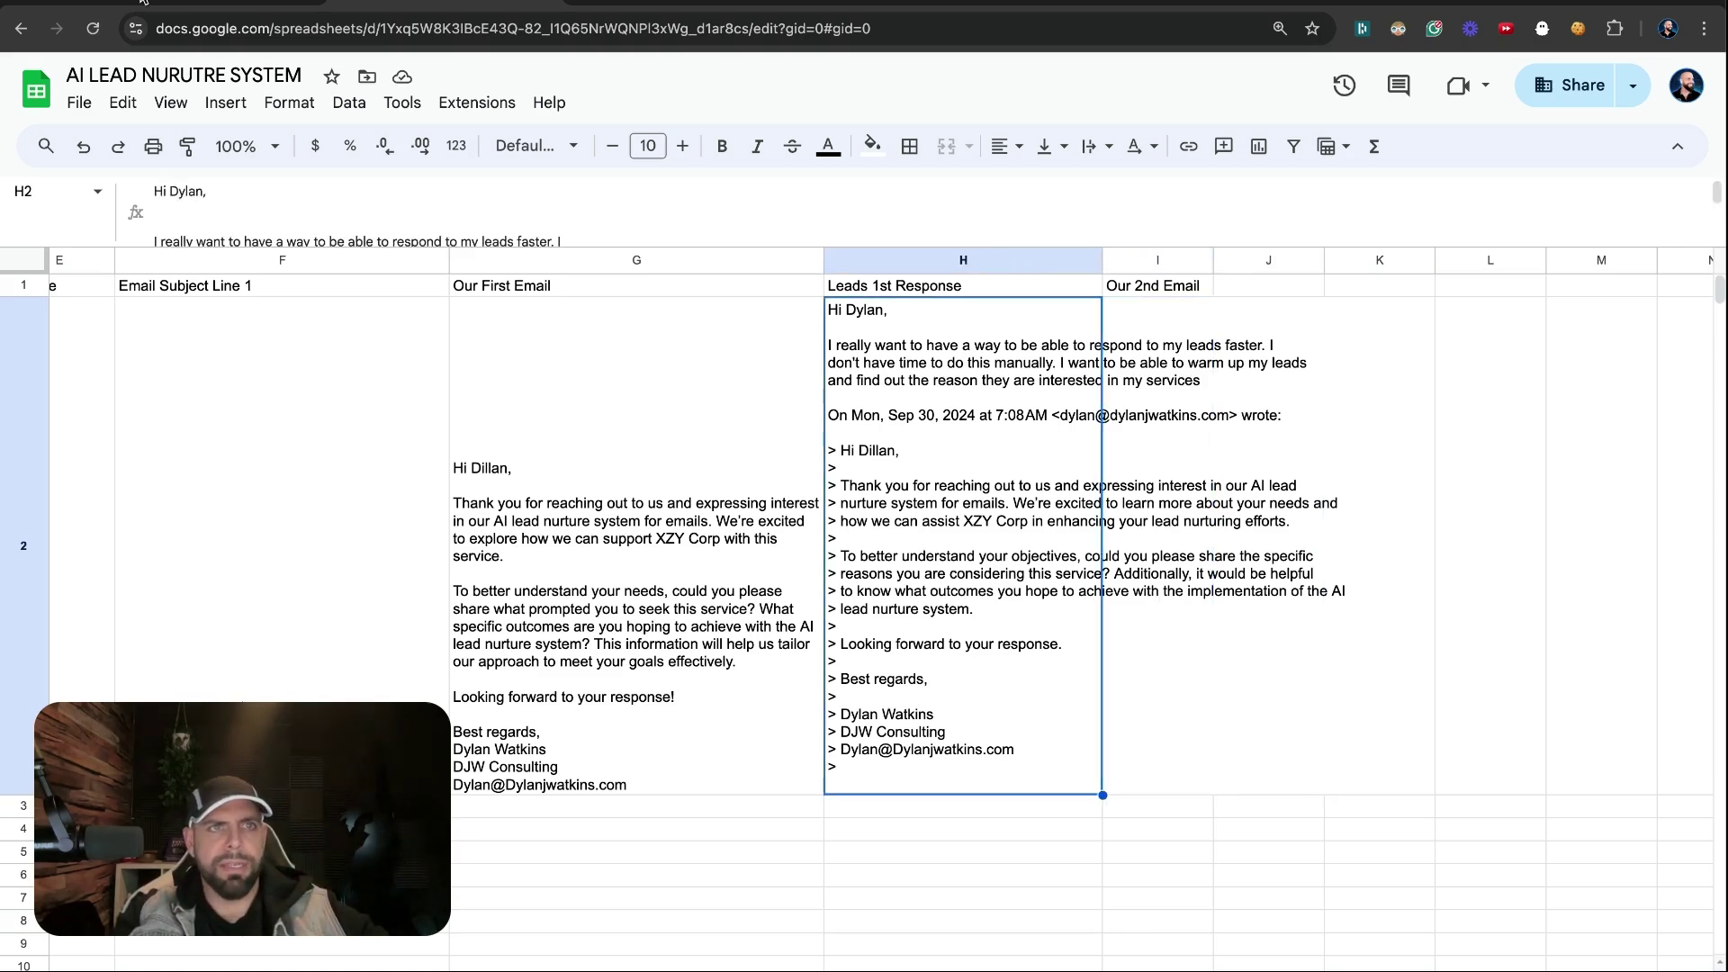
pyautogui.click(139, 2)
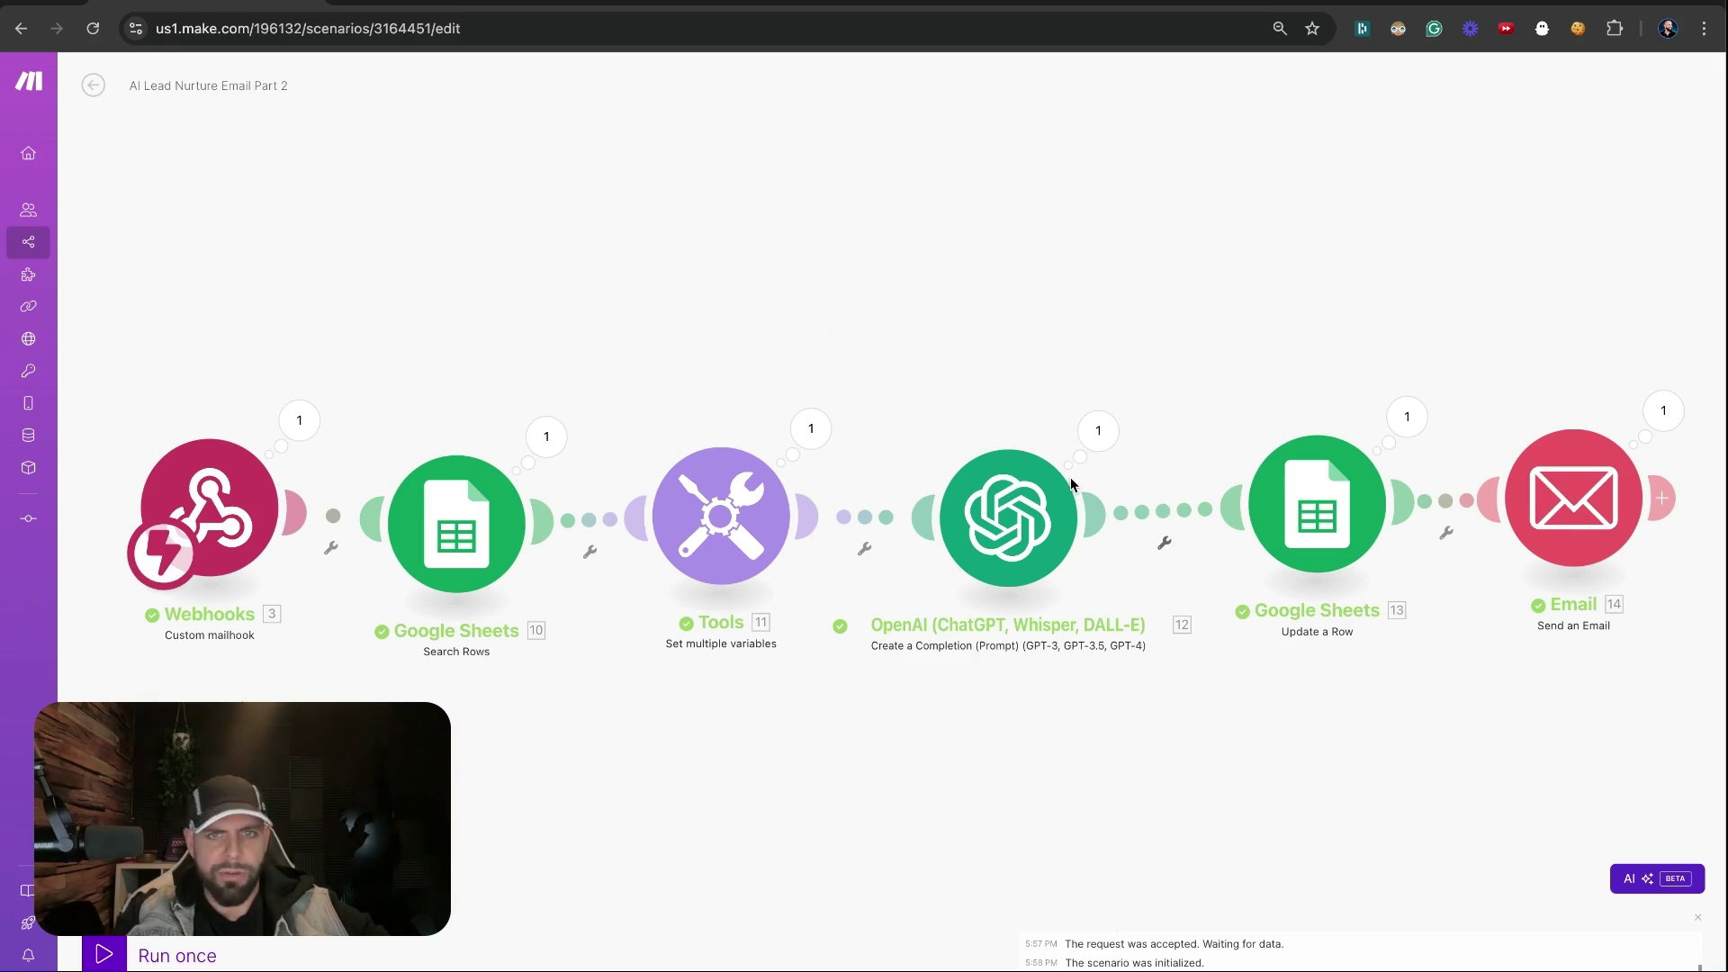